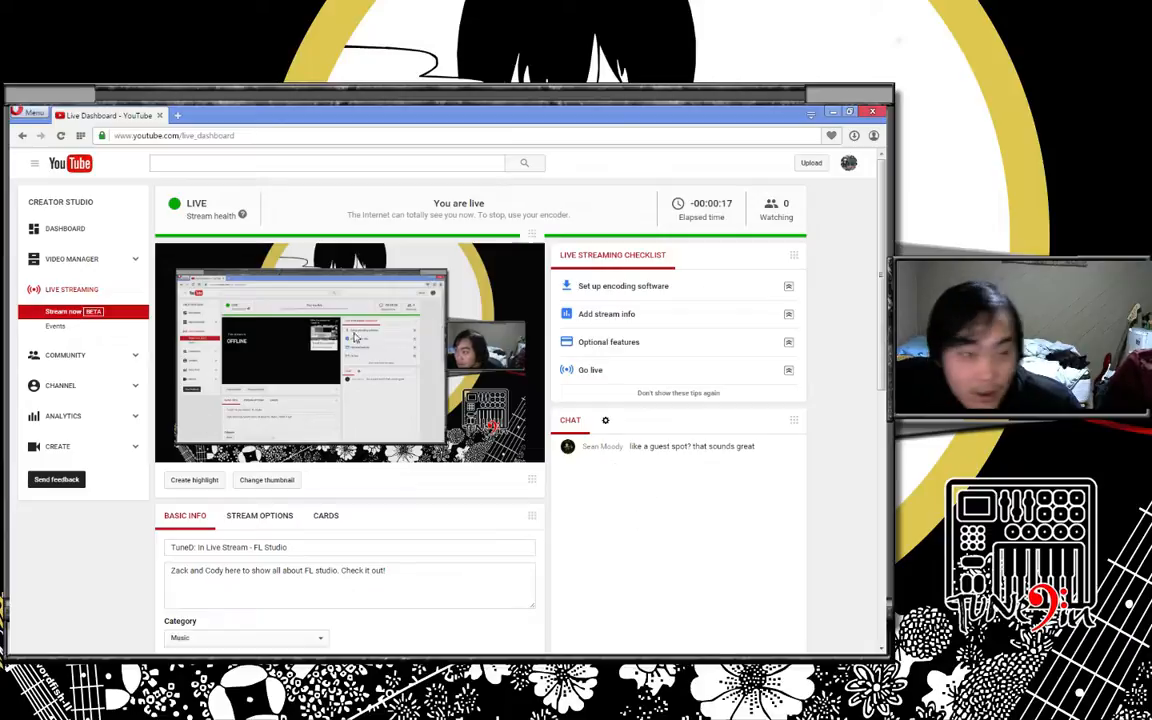
- Copy the server URL from the Encoder Setup section of the YouTube live dashboard
{"action": "left_click", "coordinate": [255, 118]}
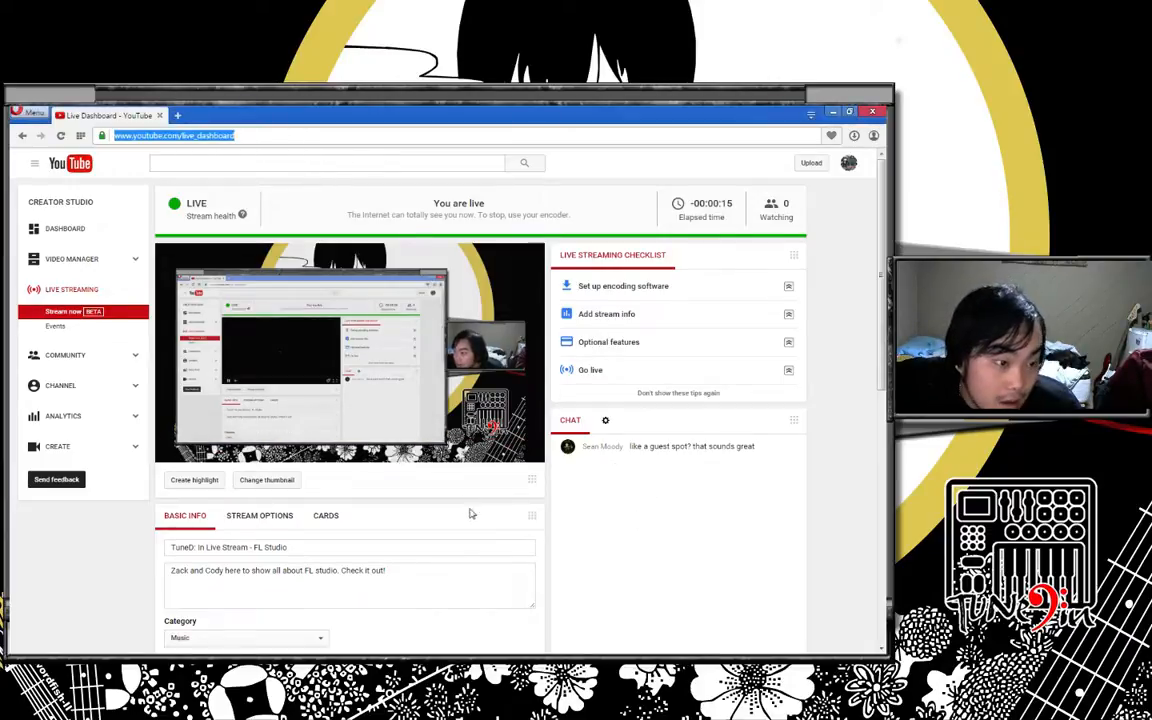
{"action": "left_click", "coordinate": [570, 530]}
{"action": "scroll", "coordinate": [556, 516], "scroll_direction": "down", "scroll_amount": 7}
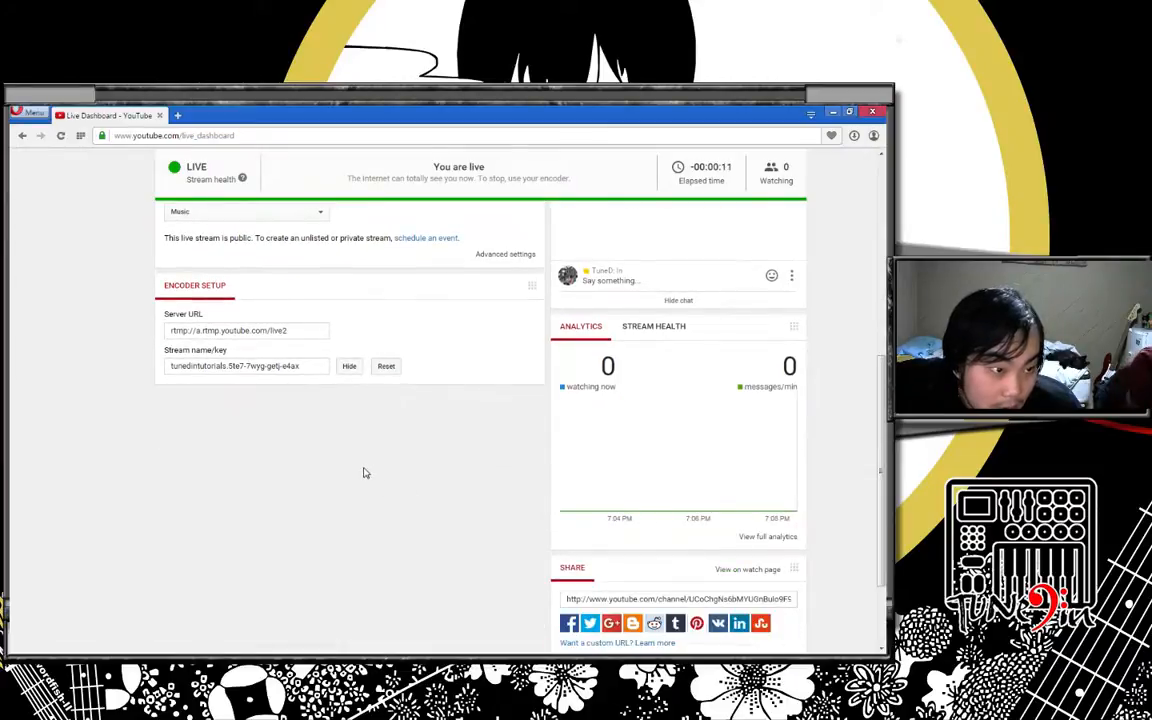
{"action": "scroll", "coordinate": [345, 471], "scroll_direction": "up", "scroll_amount": 2}
{"action": "left_click", "coordinate": [310, 514]}
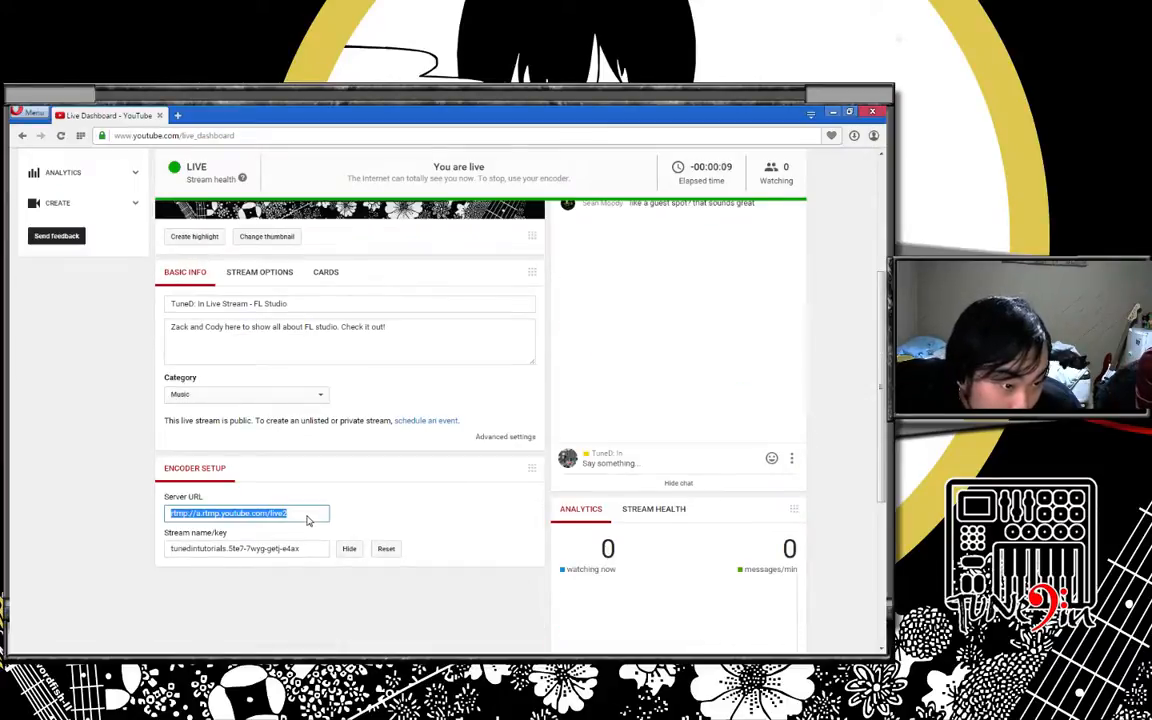
{"action": "right_click", "coordinate": [310, 517]}
{"action": "left_click", "coordinate": [347, 552]}
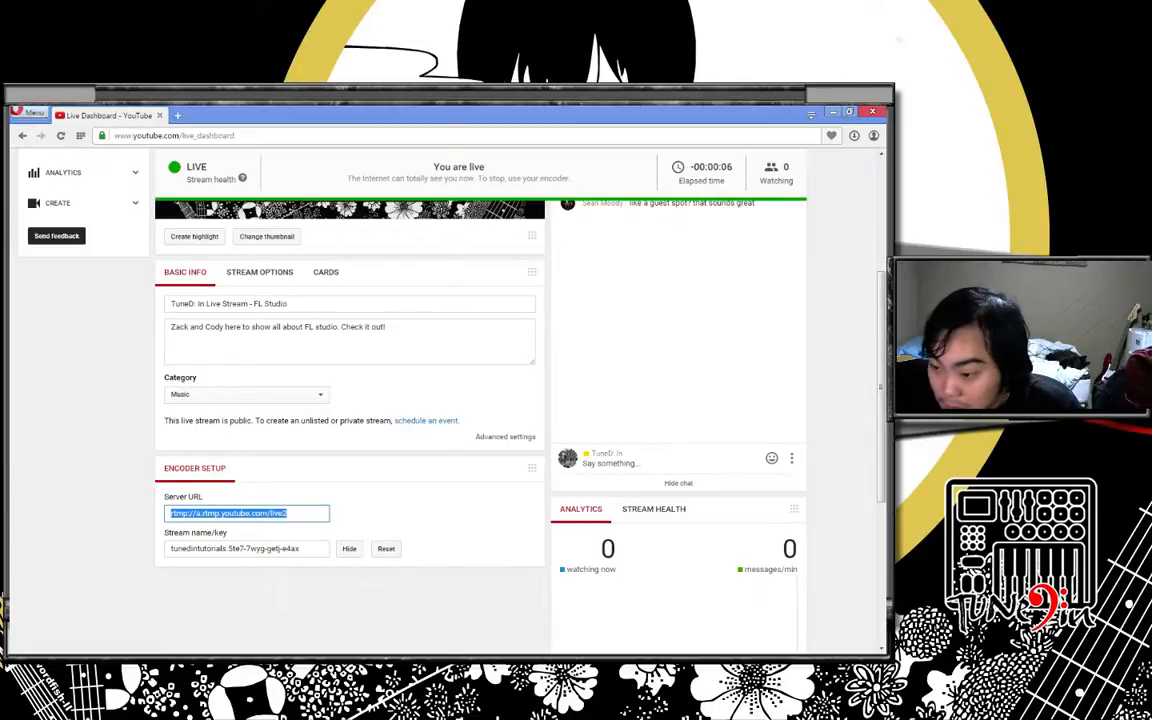
- Move the browser window off the recorded screen to leave the desktop clear
{"action": "key", "text": "alt+Tab"}
{"action": "left_click_drag", "start_coordinate": [313, 119], "coordinate": [1150, 172]}
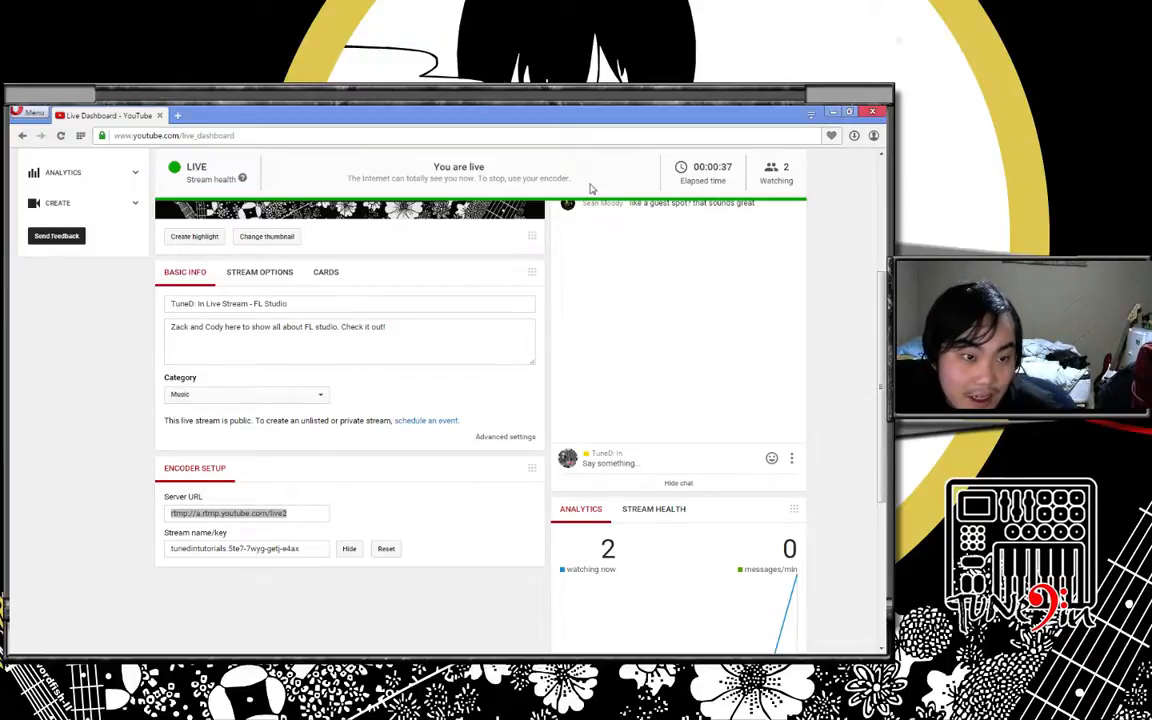
{"action": "left_click_drag", "start_coordinate": [604, 117], "coordinate": [886, 118]}
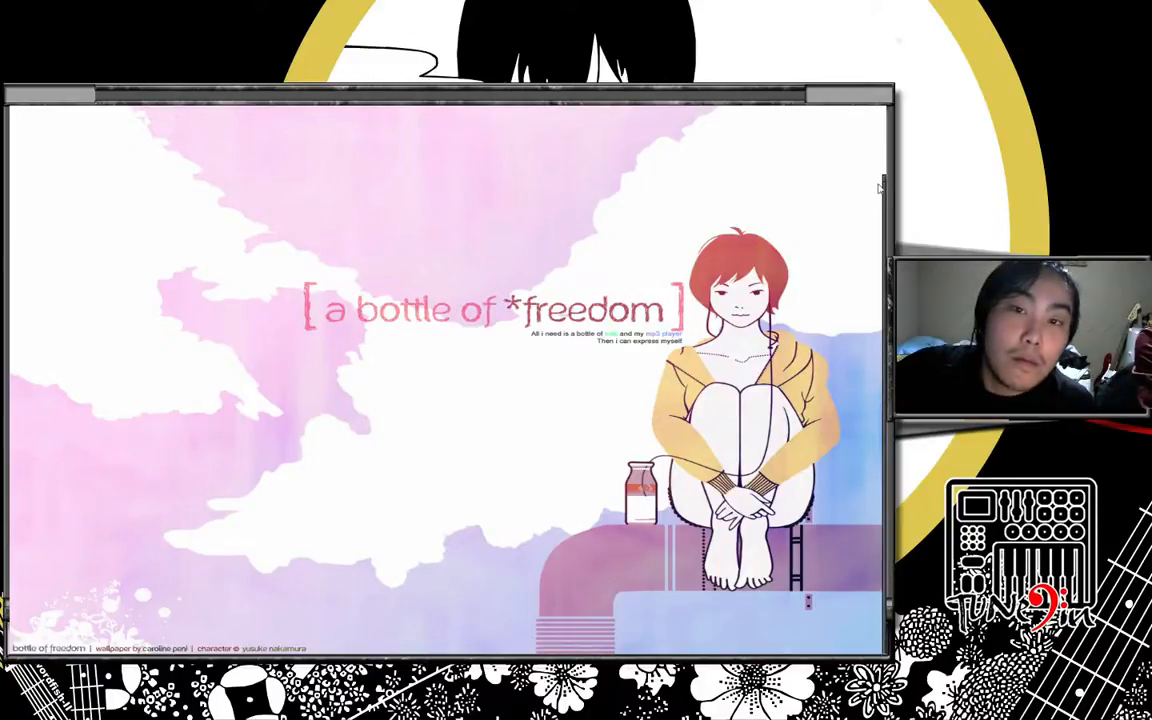
- Switch to FL Studio, change its main window size and widen the Playlist to the edge of the workspace
{"action": "mouse_move", "coordinate": [880, 187]}
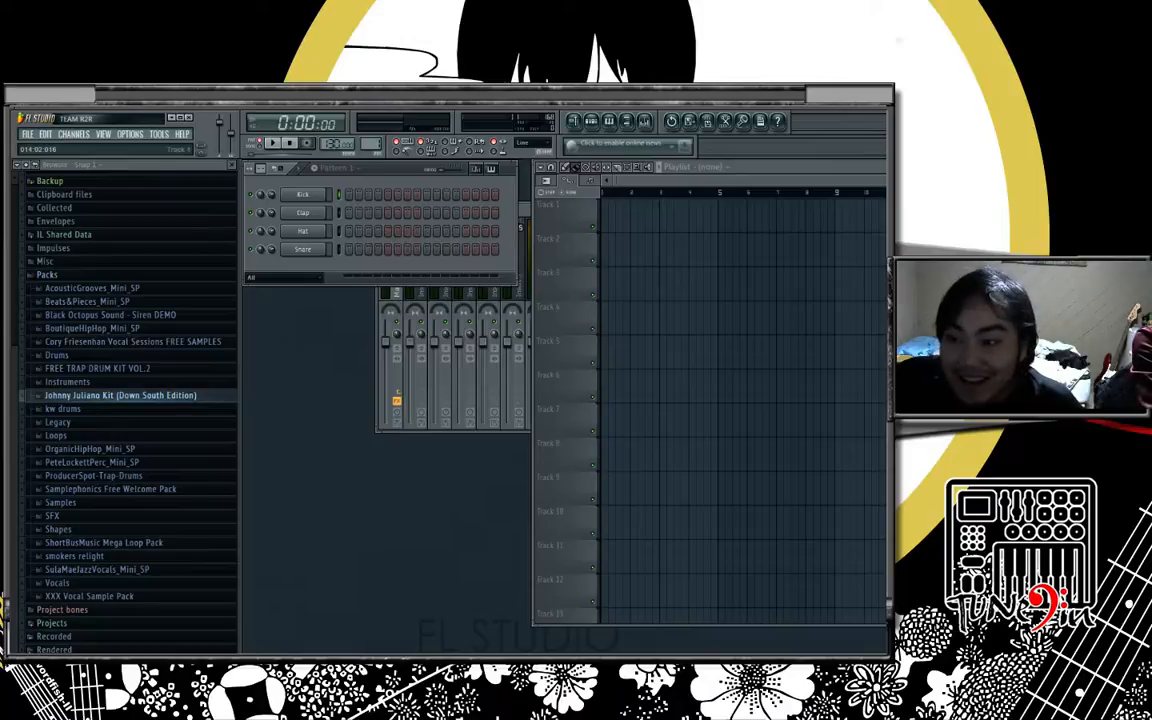
{"action": "left_click_drag", "start_coordinate": [887, 370], "coordinate": [850, 374]}
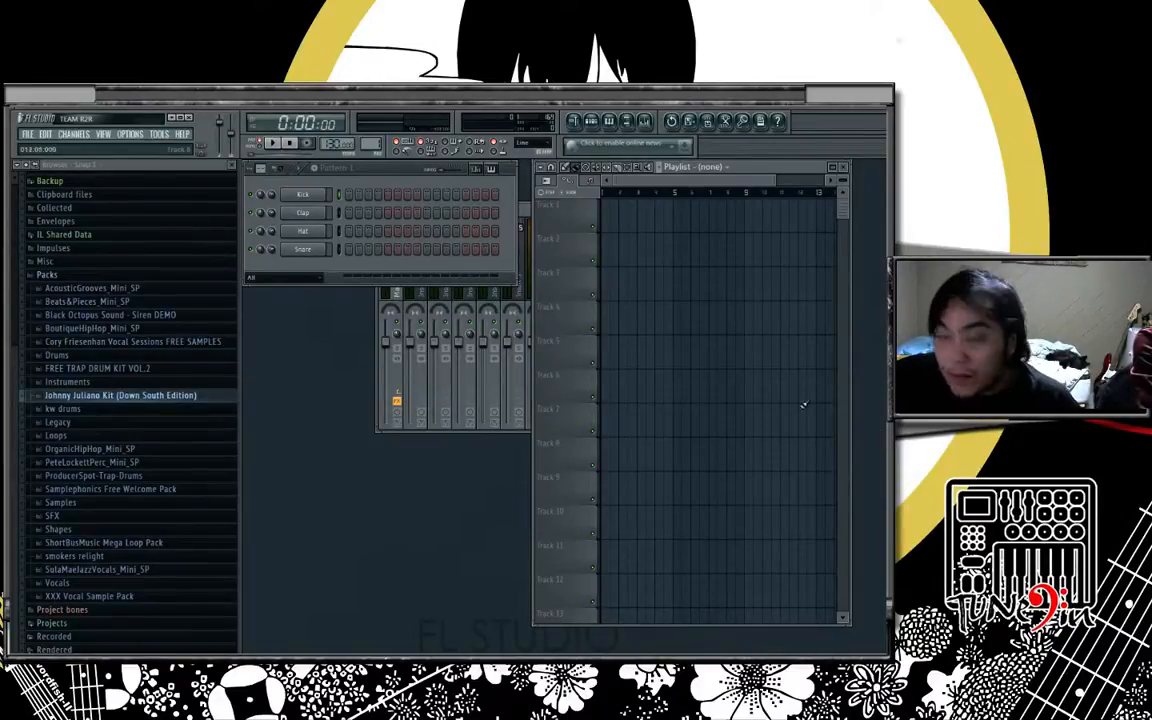
{"action": "left_click_drag", "start_coordinate": [850, 274], "coordinate": [886, 276]}
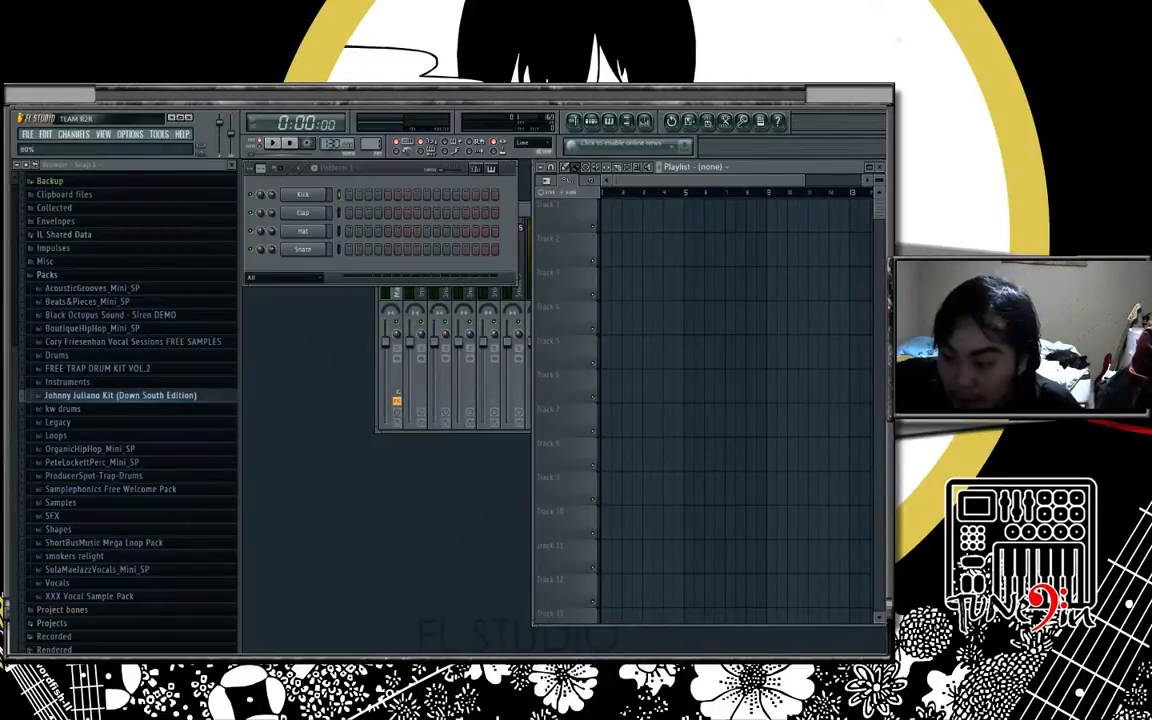
{"action": "left_click", "coordinate": [180, 118]}
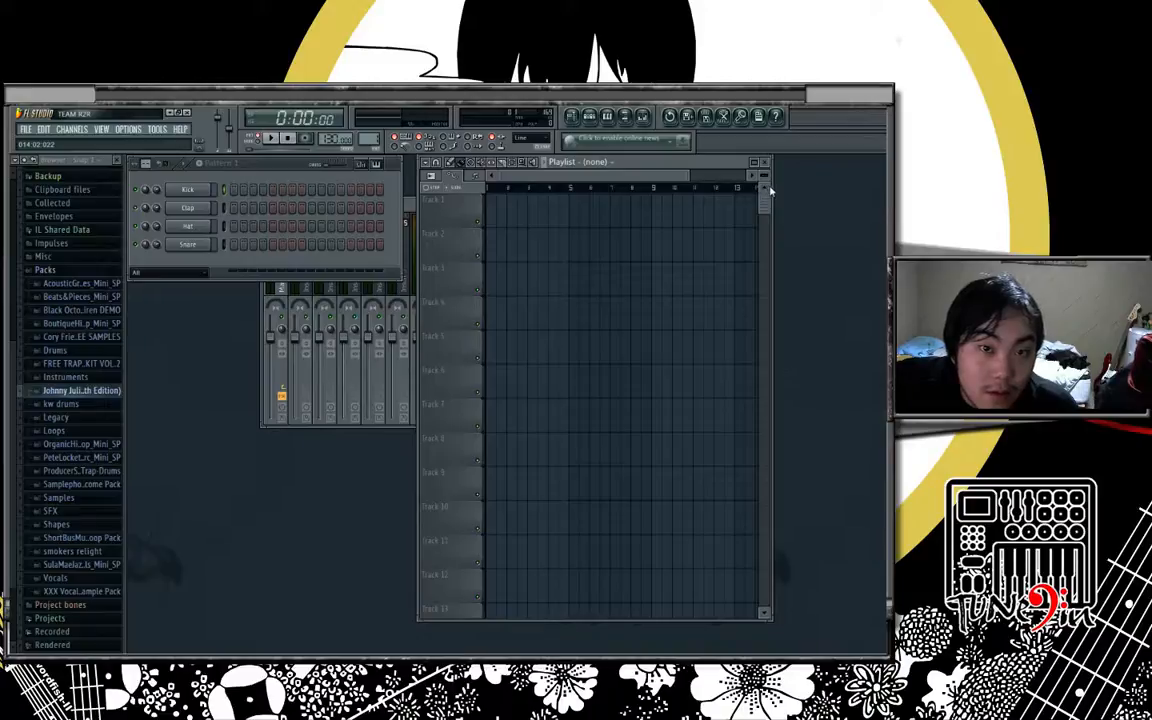
{"action": "left_click_drag", "start_coordinate": [773, 186], "coordinate": [882, 186]}
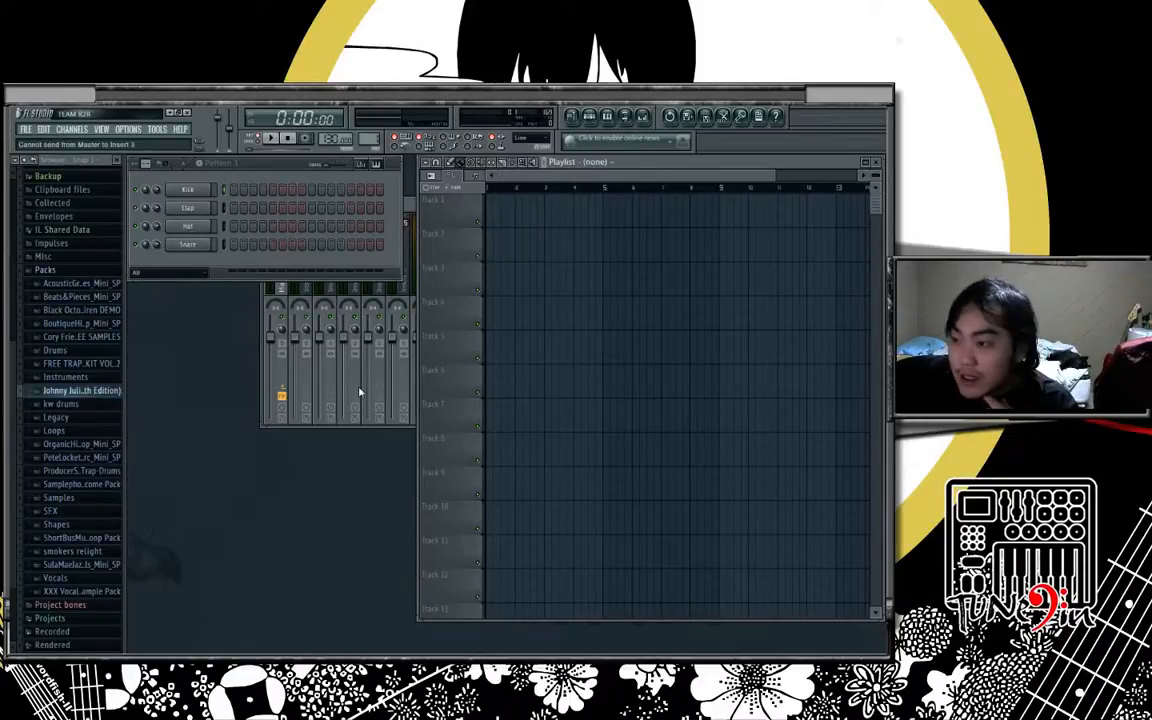
- Collapse the Packs folder in the sample browser and bring the Mixer in front of the Playlist, below the step sequencer
{"action": "left_click", "coordinate": [35, 271]}
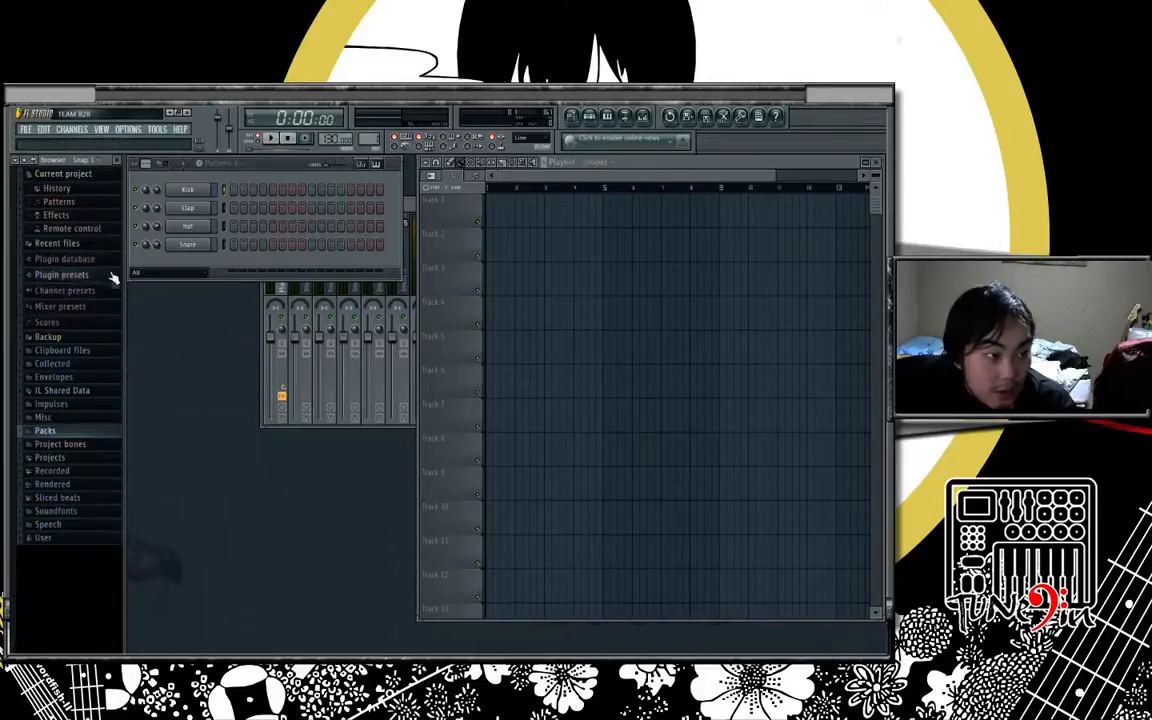
{"action": "left_click", "coordinate": [334, 316]}
{"action": "left_click_drag", "start_coordinate": [391, 270], "coordinate": [290, 299]}
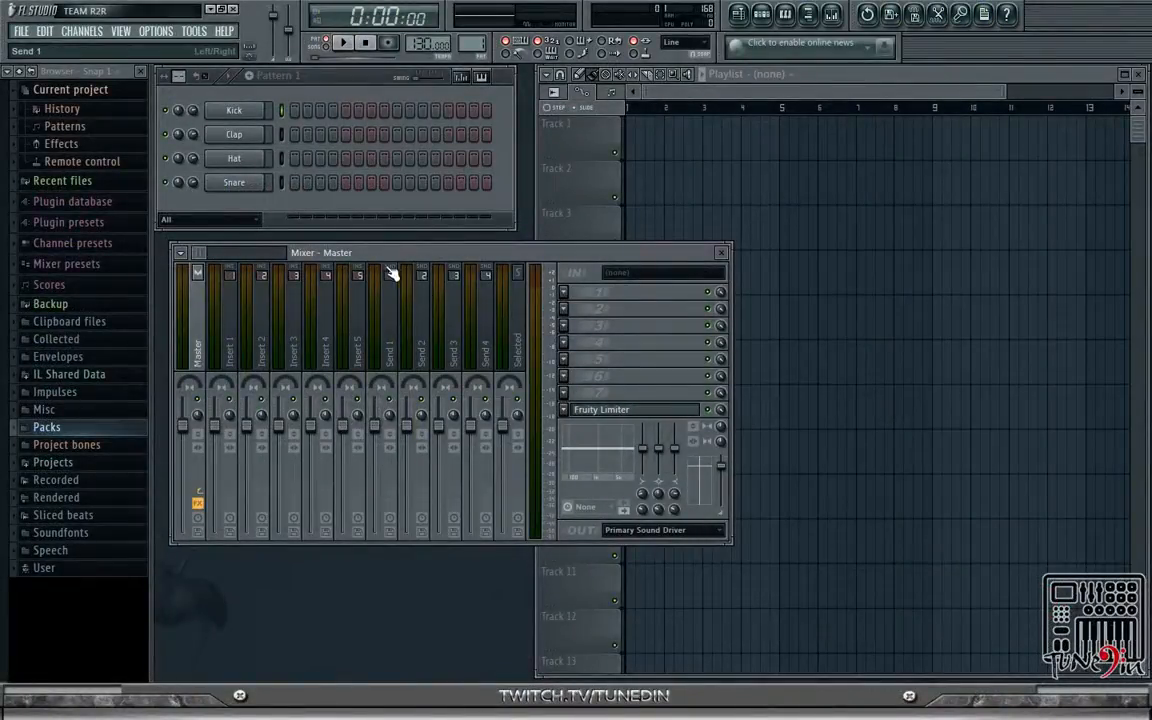
{"action": "left_click_drag", "start_coordinate": [373, 254], "coordinate": [451, 294]}
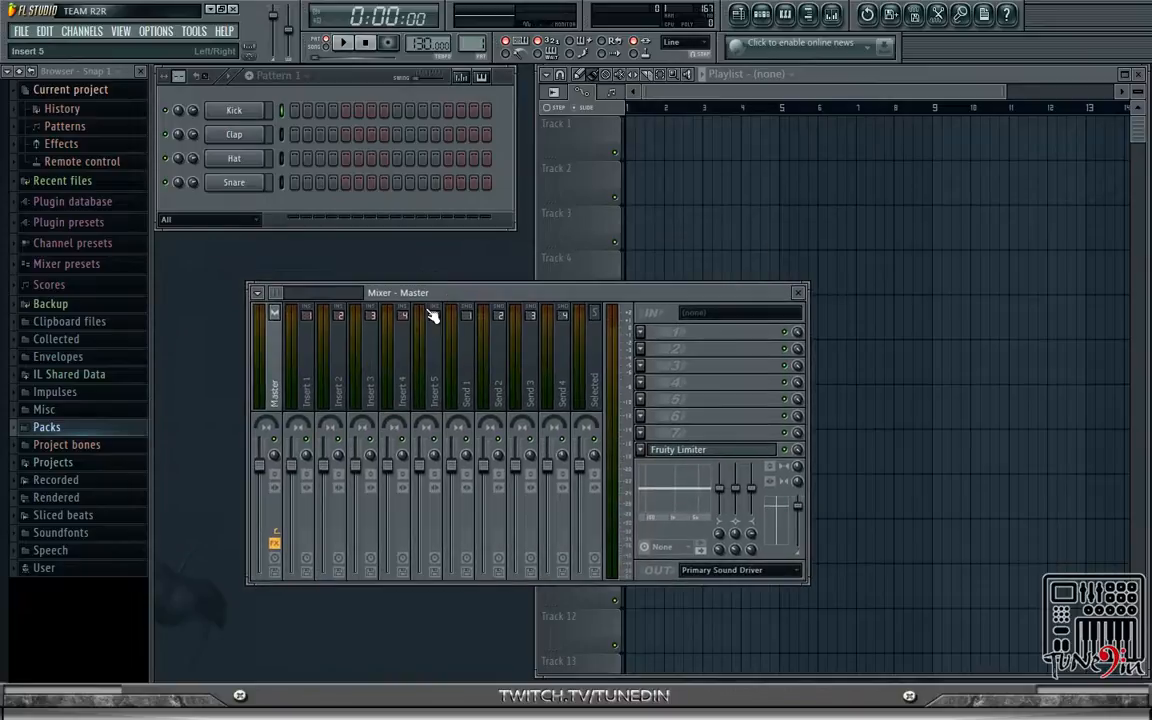
- Step through the mixer tracks to show the Master, insert and send channels, ending on Insert 4
{"action": "left_click", "coordinate": [343, 364]}
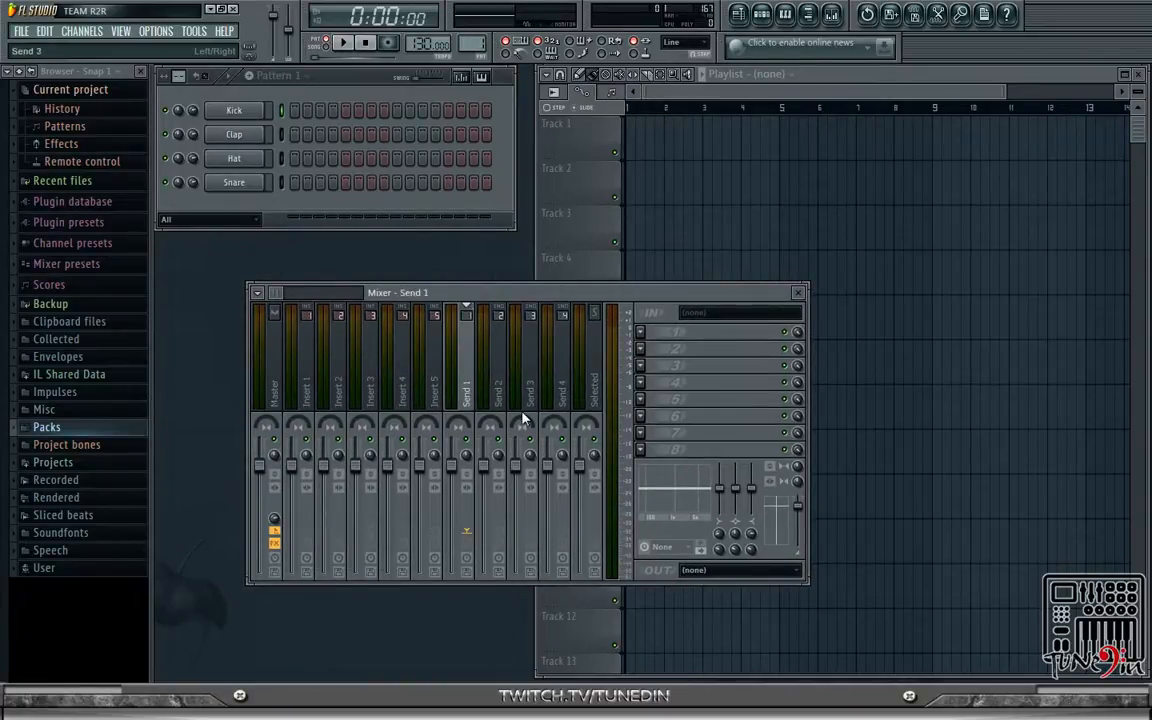
{"action": "left_click", "coordinate": [278, 390]}
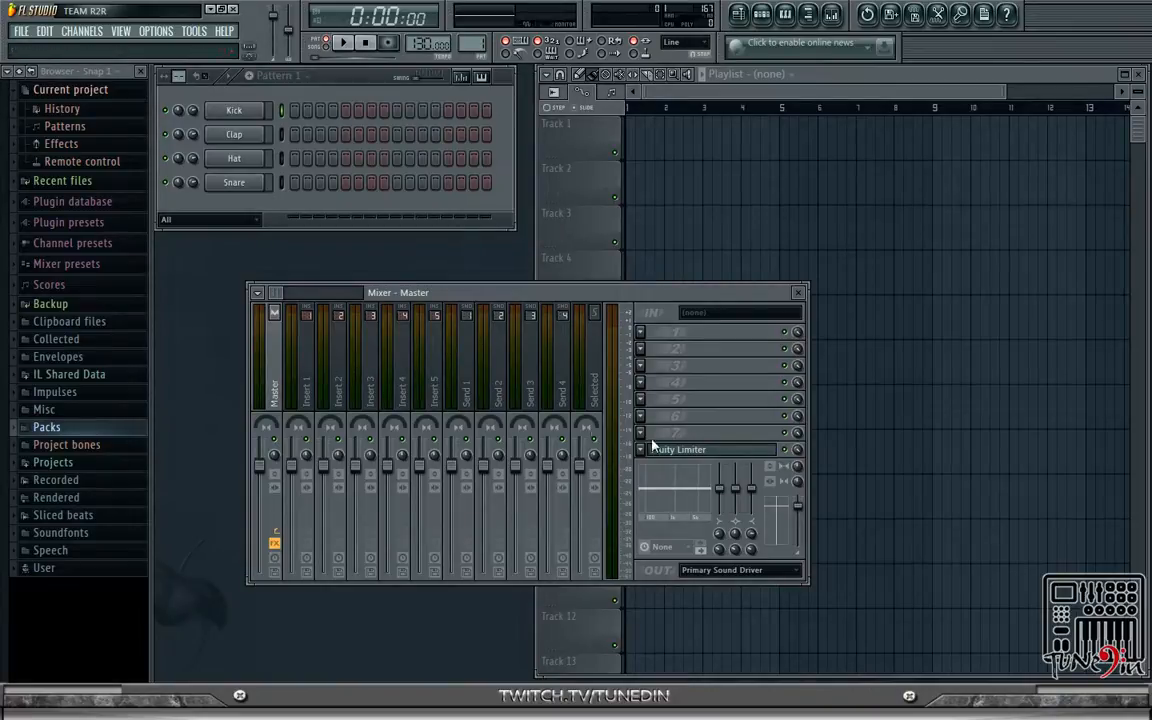
{"action": "left_click", "coordinate": [316, 364]}
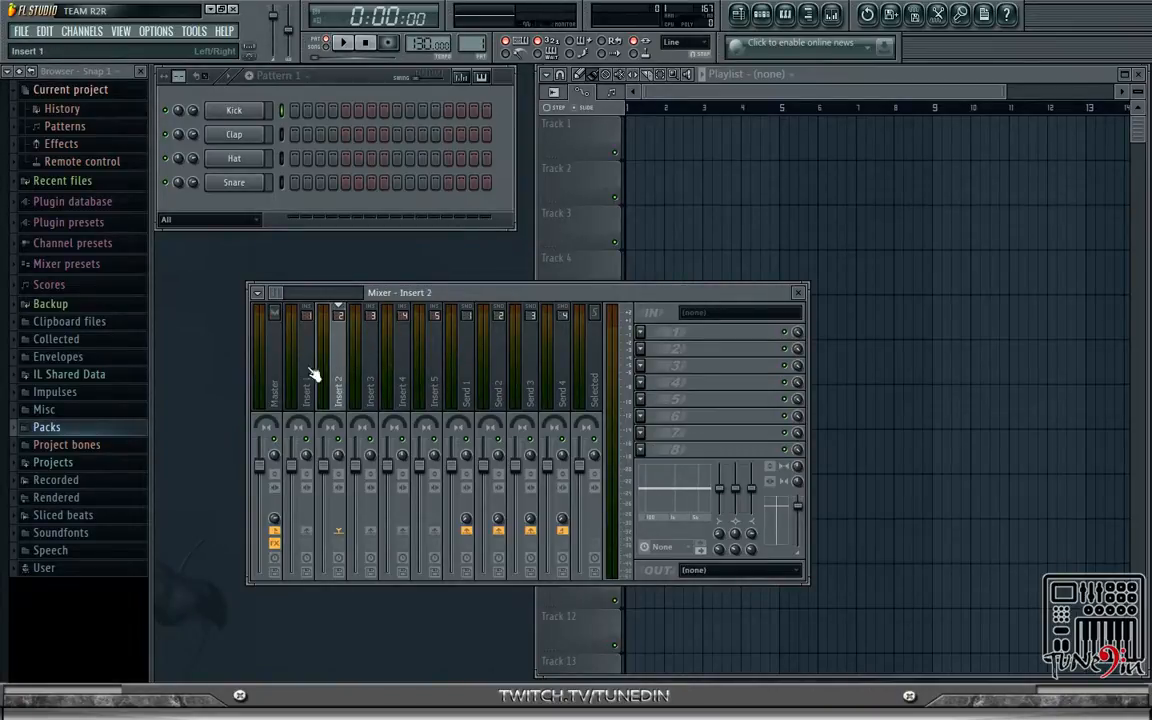
{"action": "left_click", "coordinate": [283, 375]}
{"action": "left_click", "coordinate": [318, 378]}
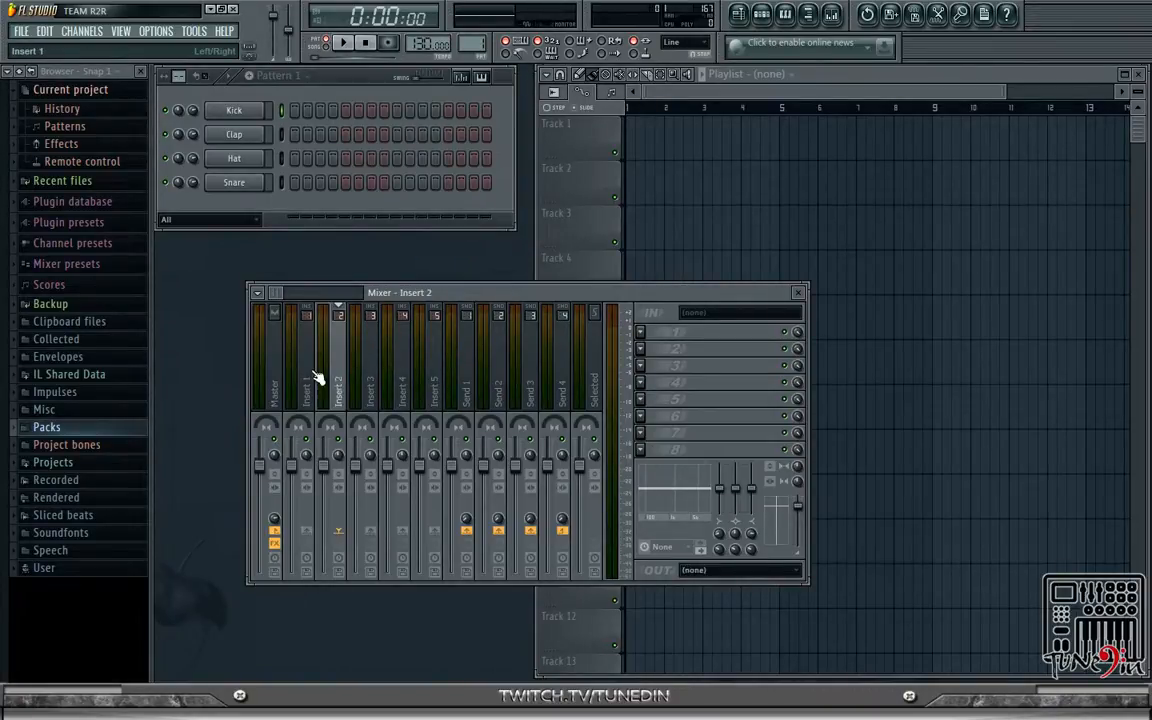
{"action": "left_click", "coordinate": [404, 368]}
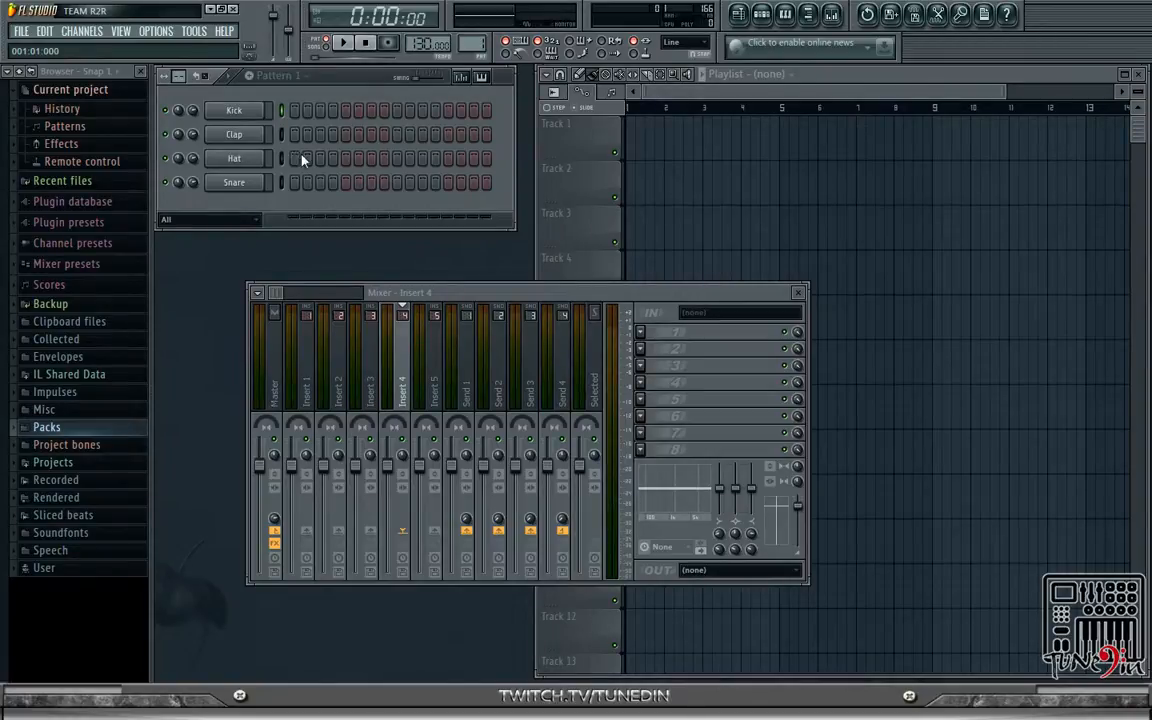
- Arrange the Mixer directly beneath the step sequencer and bring the Playlist in front of it
{"action": "left_click", "coordinate": [748, 14]}
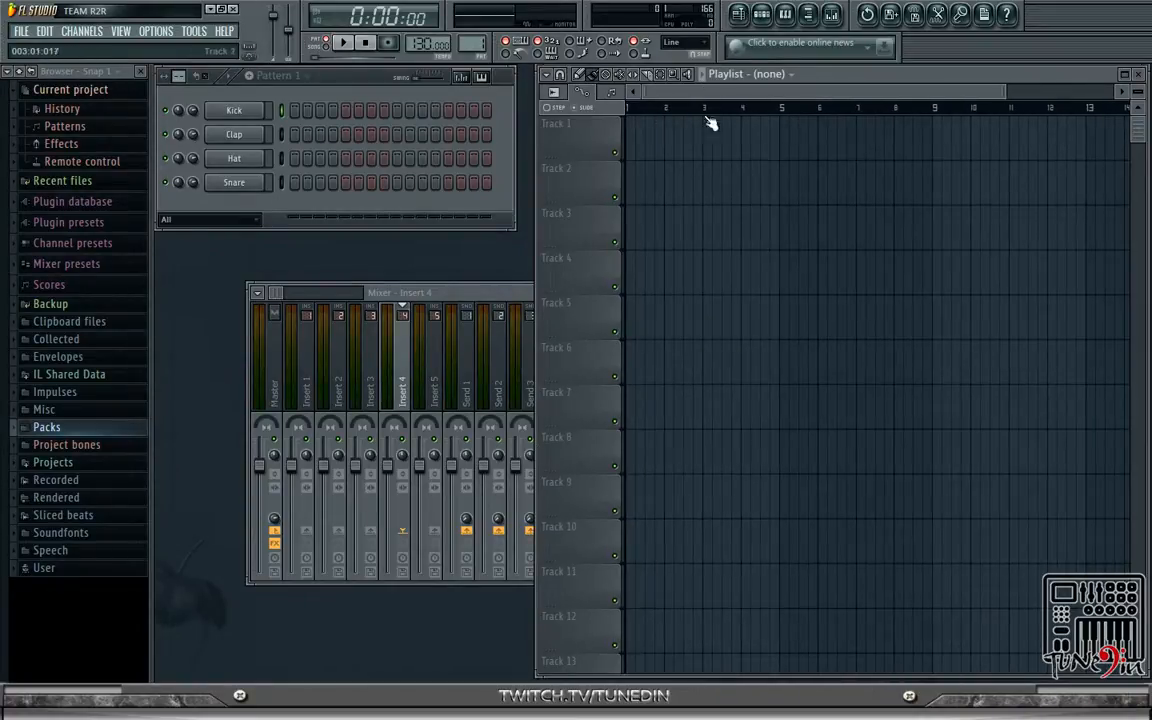
{"action": "left_click", "coordinate": [764, 19]}
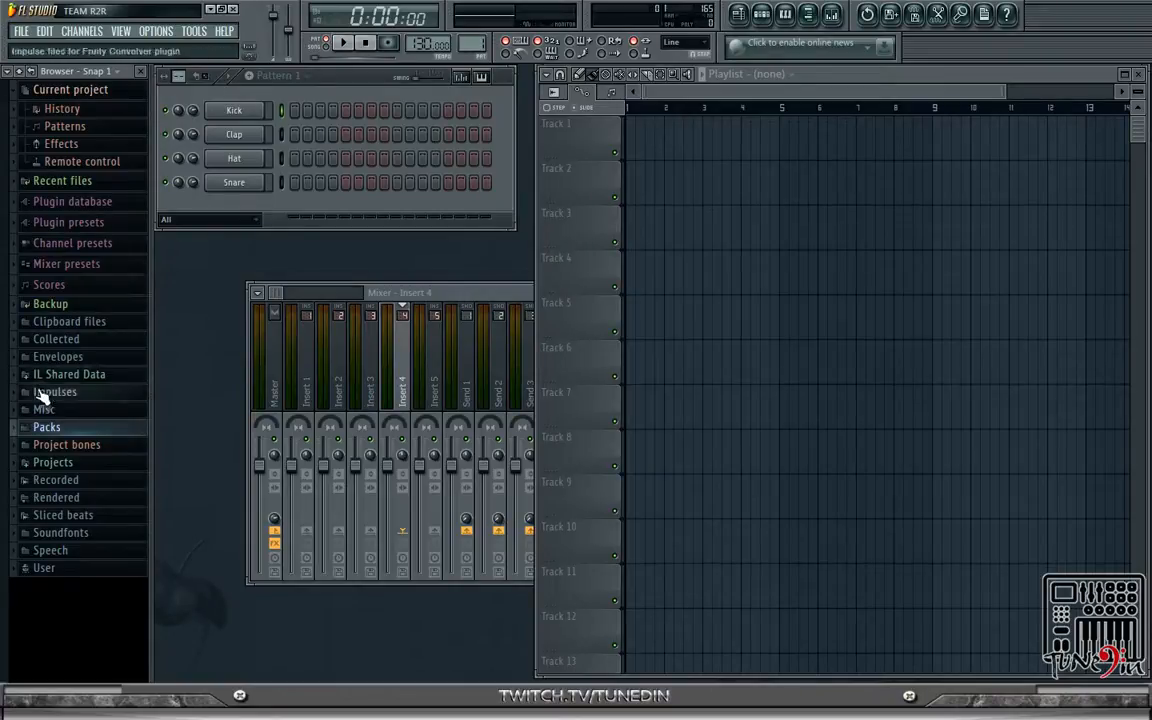
{"action": "left_click", "coordinate": [835, 17]}
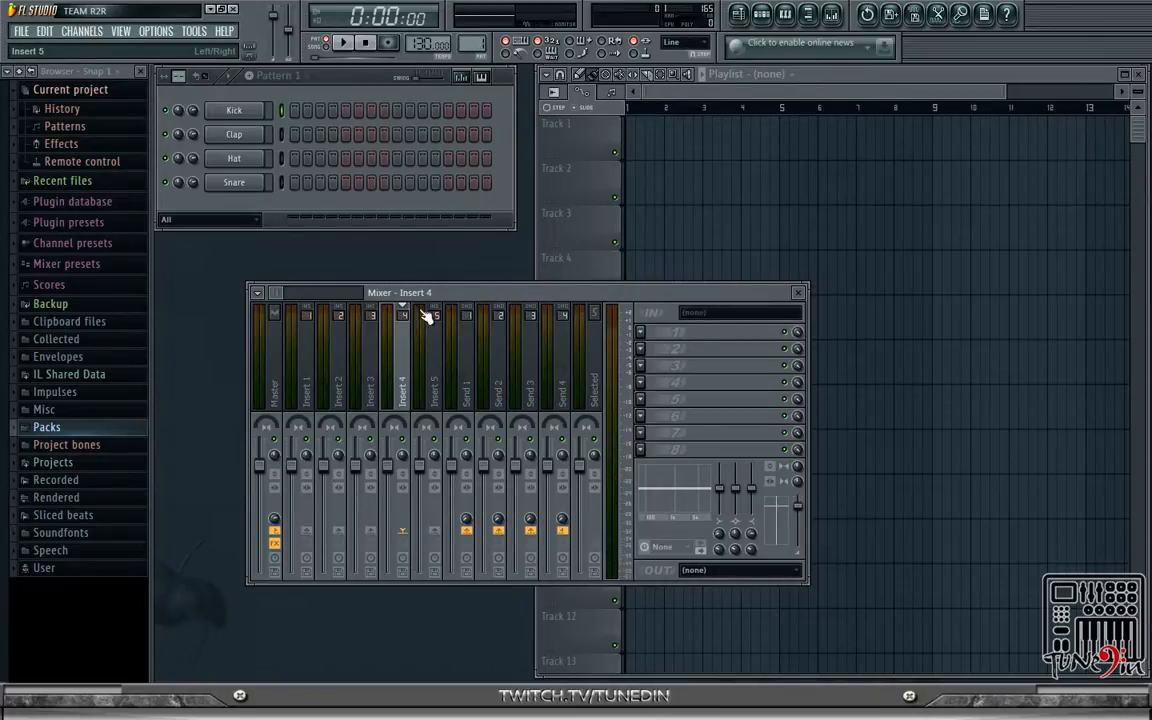
{"action": "left_click_drag", "start_coordinate": [451, 299], "coordinate": [360, 250]}
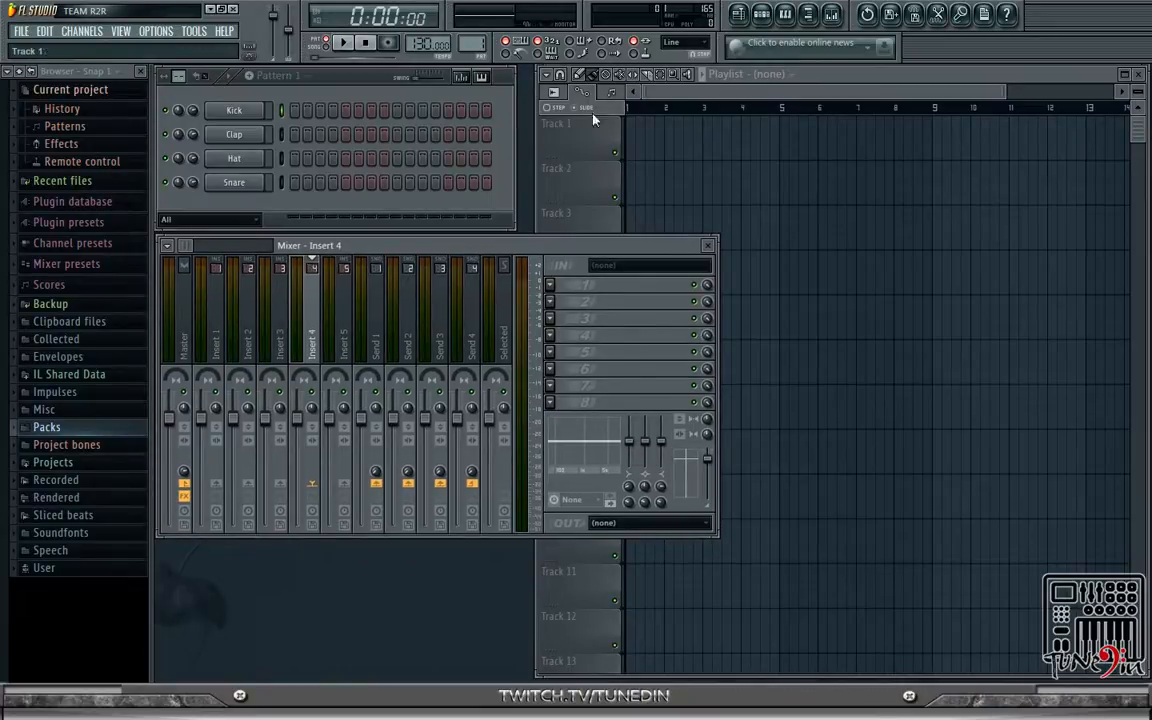
{"action": "left_click", "coordinate": [696, 77]}
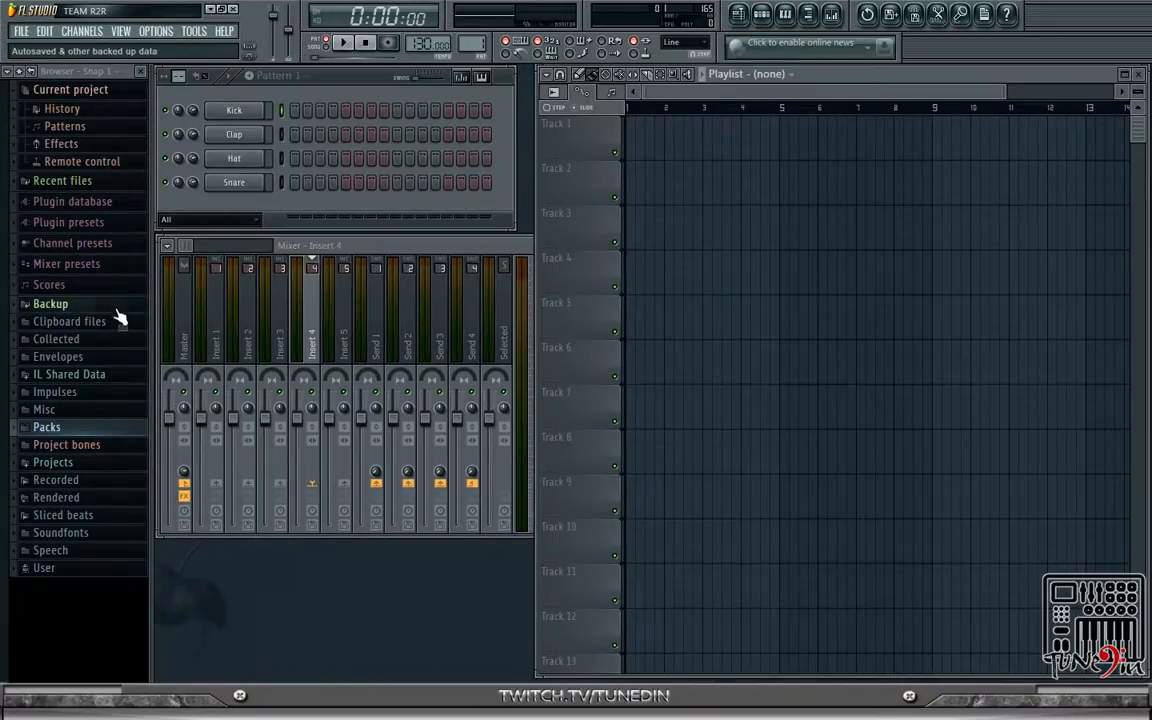
- Look into the Misc folder, close it, and open the HipHop folder within the Legacy drum packs
{"action": "left_click", "coordinate": [84, 410]}
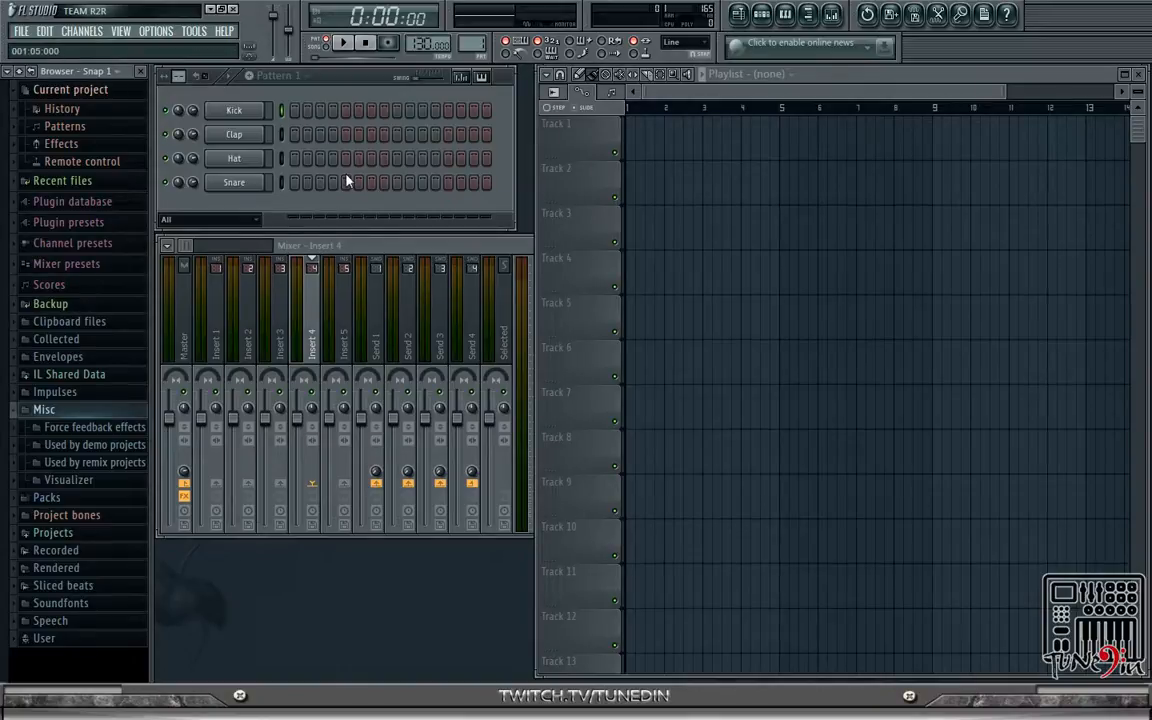
{"action": "left_click", "coordinate": [75, 411]}
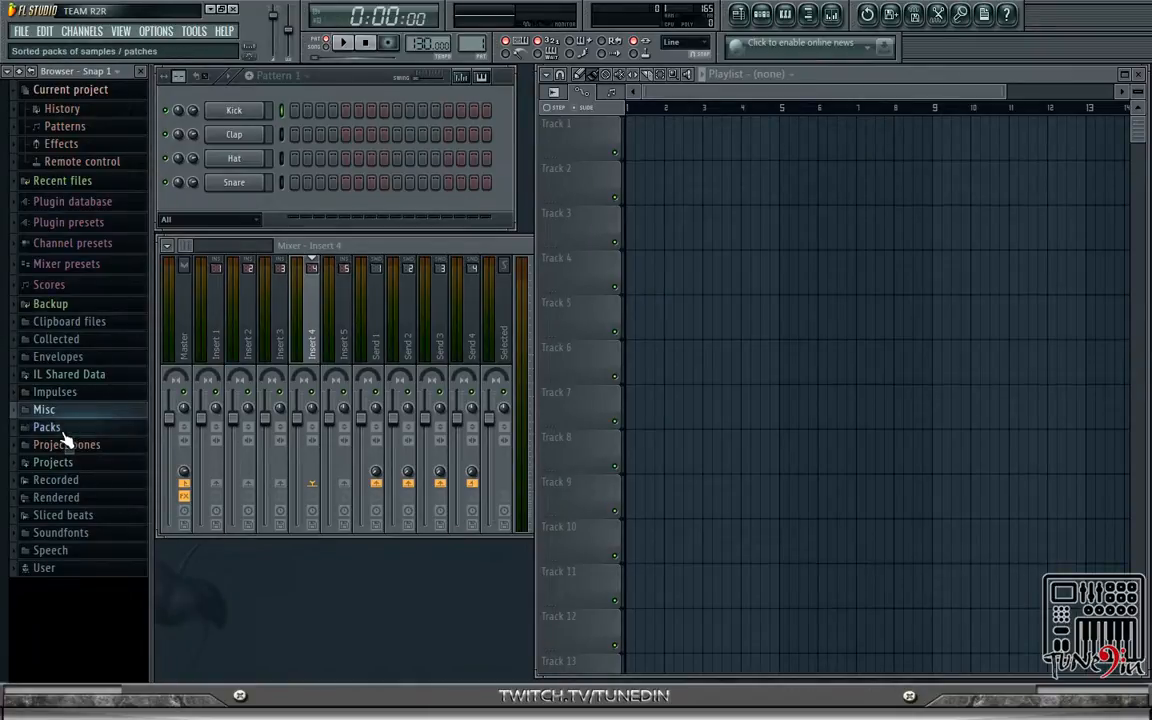
{"action": "left_click", "coordinate": [66, 429]}
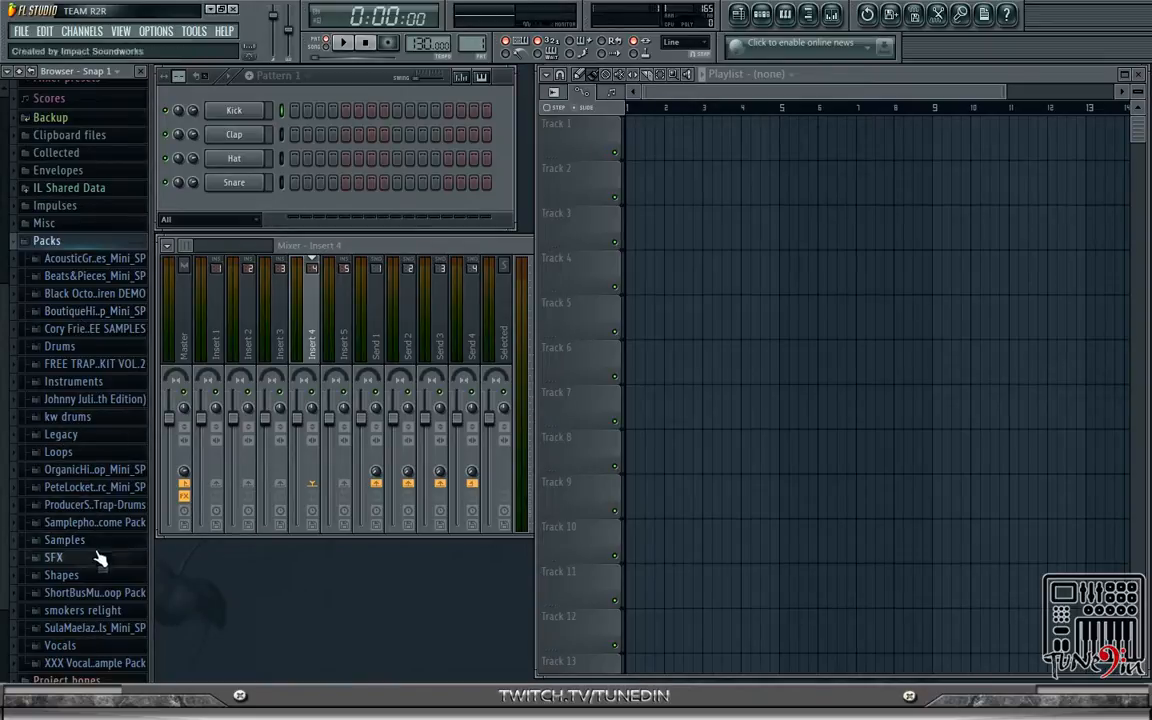
{"action": "left_click", "coordinate": [84, 438]}
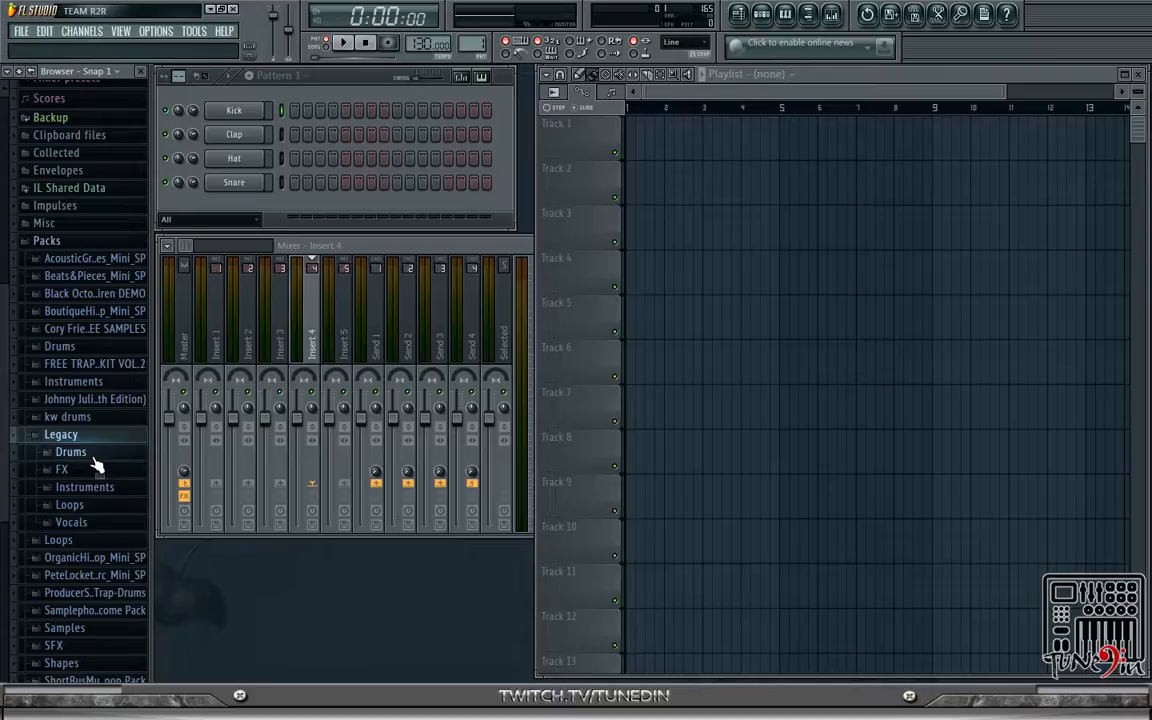
{"action": "left_click", "coordinate": [93, 456]}
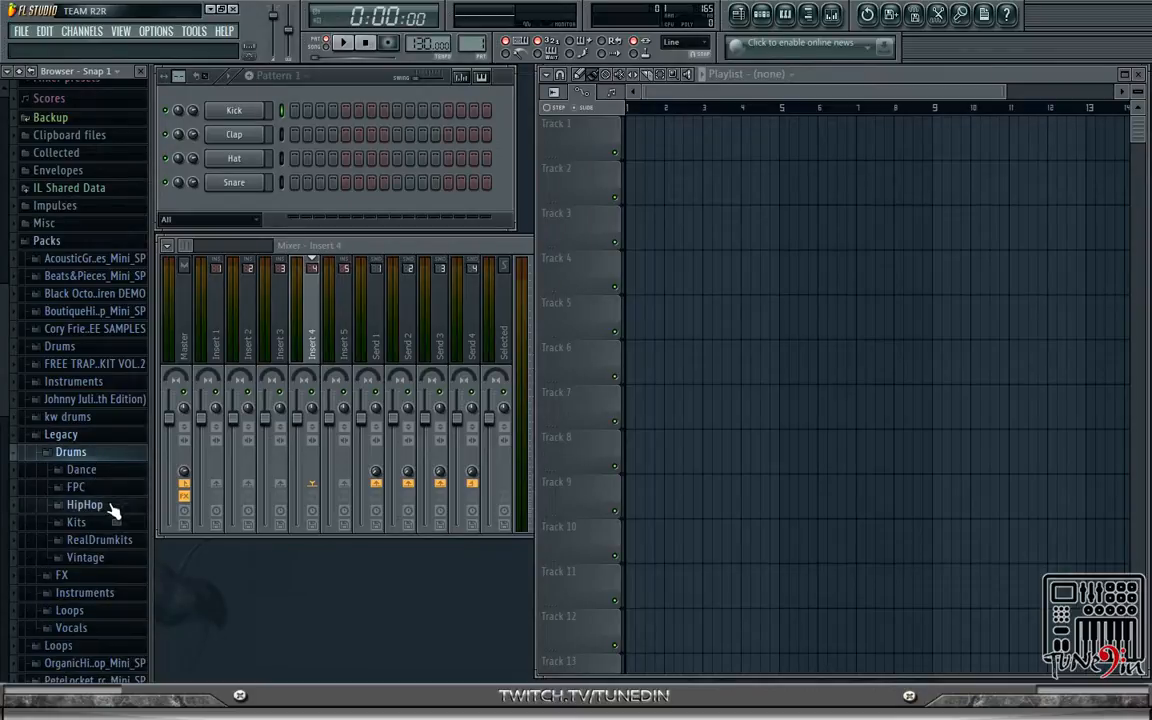
{"action": "left_click", "coordinate": [104, 507]}
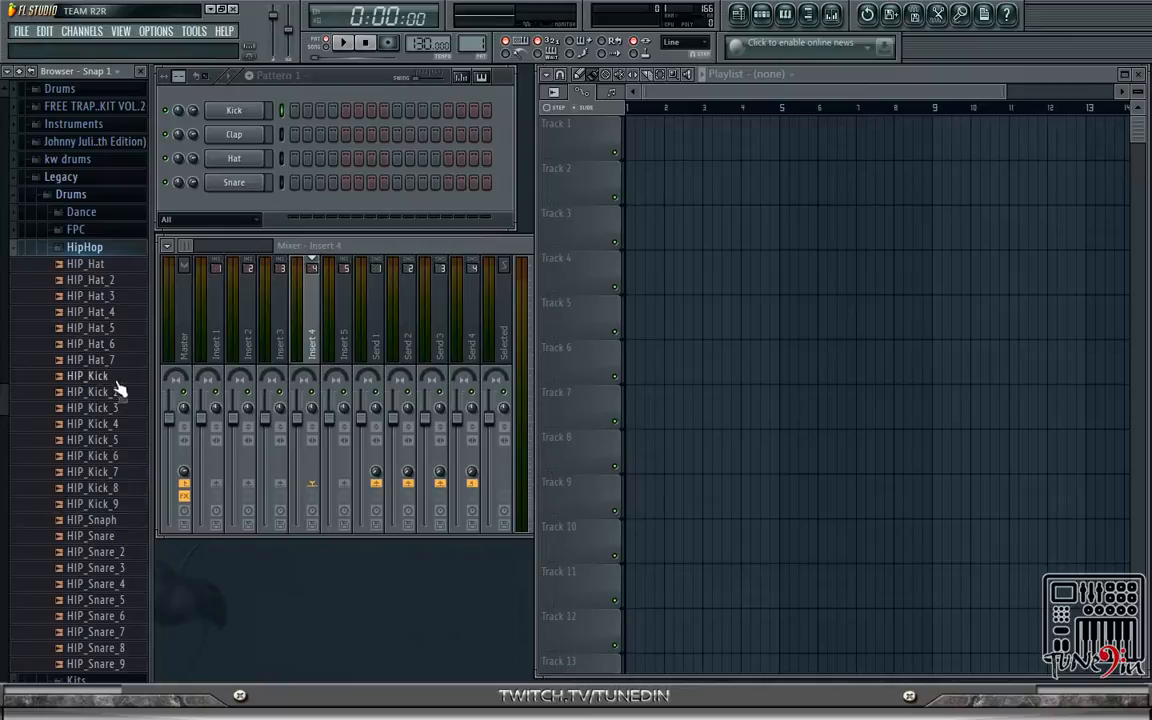
- Preview the hip-hop hat samples one after another from HIP_Hat to HIP_Hat_7
{"action": "left_click", "coordinate": [90, 265]}
{"action": "left_click", "coordinate": [95, 281]}
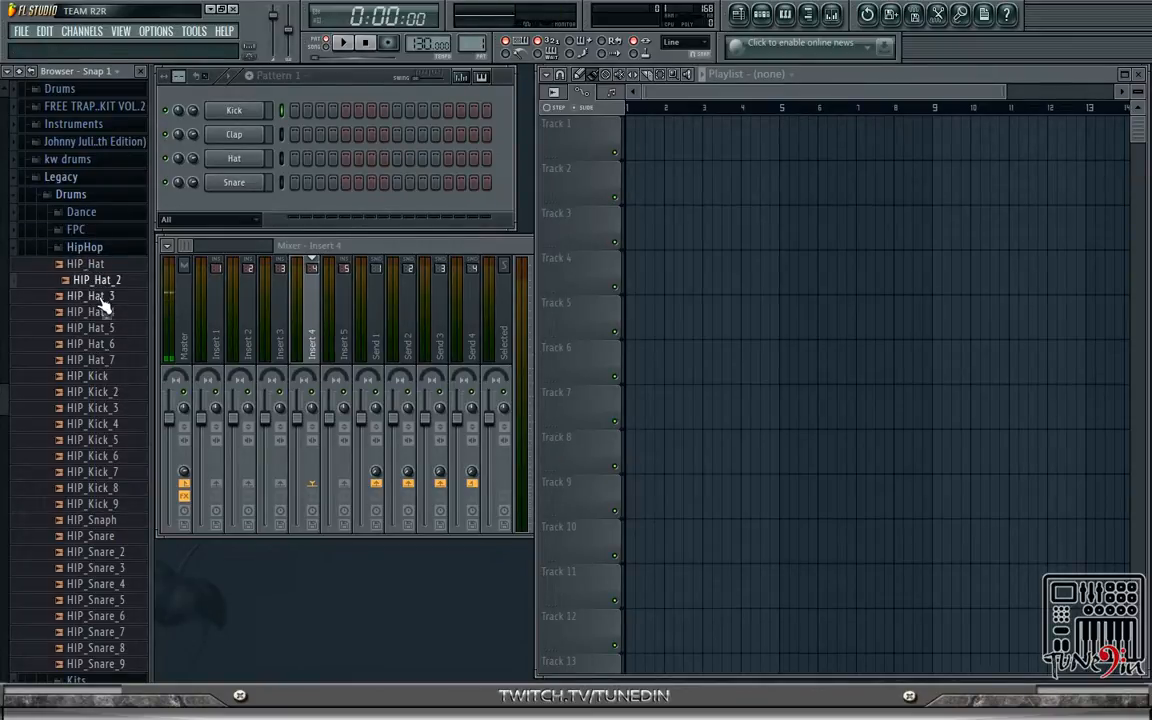
{"action": "left_click", "coordinate": [101, 297]}
{"action": "left_click", "coordinate": [105, 313]}
{"action": "left_click", "coordinate": [108, 328]}
{"action": "left_click", "coordinate": [108, 344]}
{"action": "left_click", "coordinate": [110, 360]}
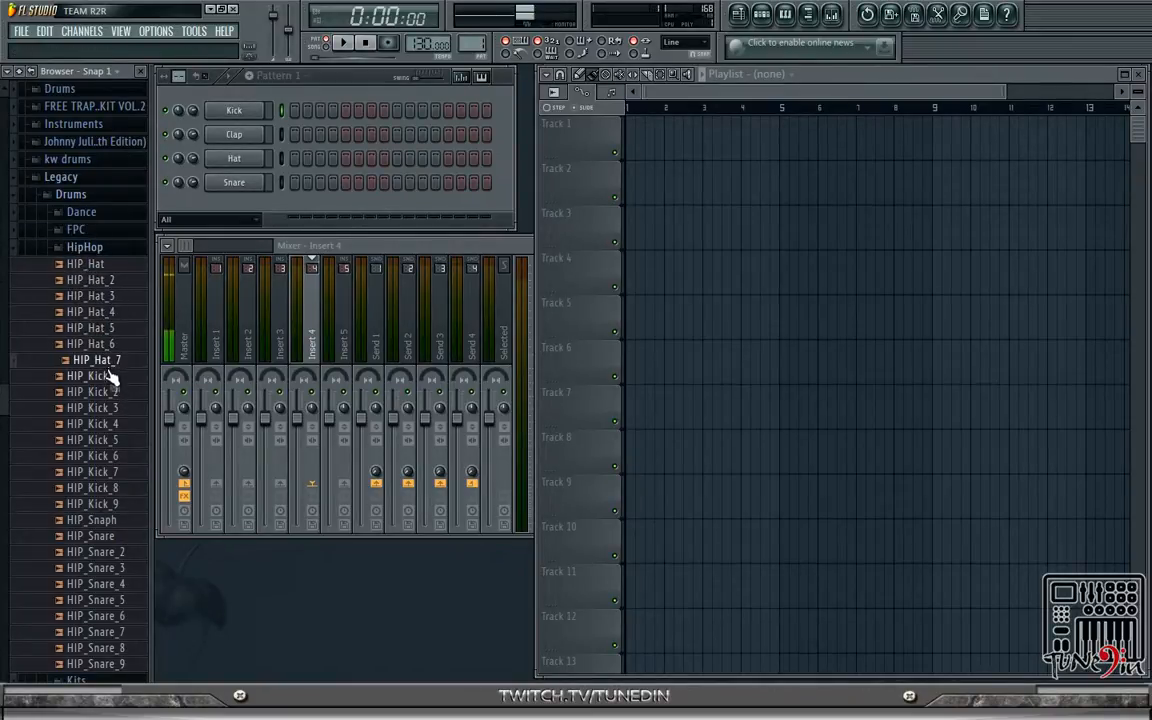
- Add the HIP_Hat_7 and HIP_Hat_6 samples as new channels below Snare in the step sequencer
{"action": "left_click_drag", "start_coordinate": [100, 362], "coordinate": [232, 208]}
{"action": "left_click", "coordinate": [110, 344]}
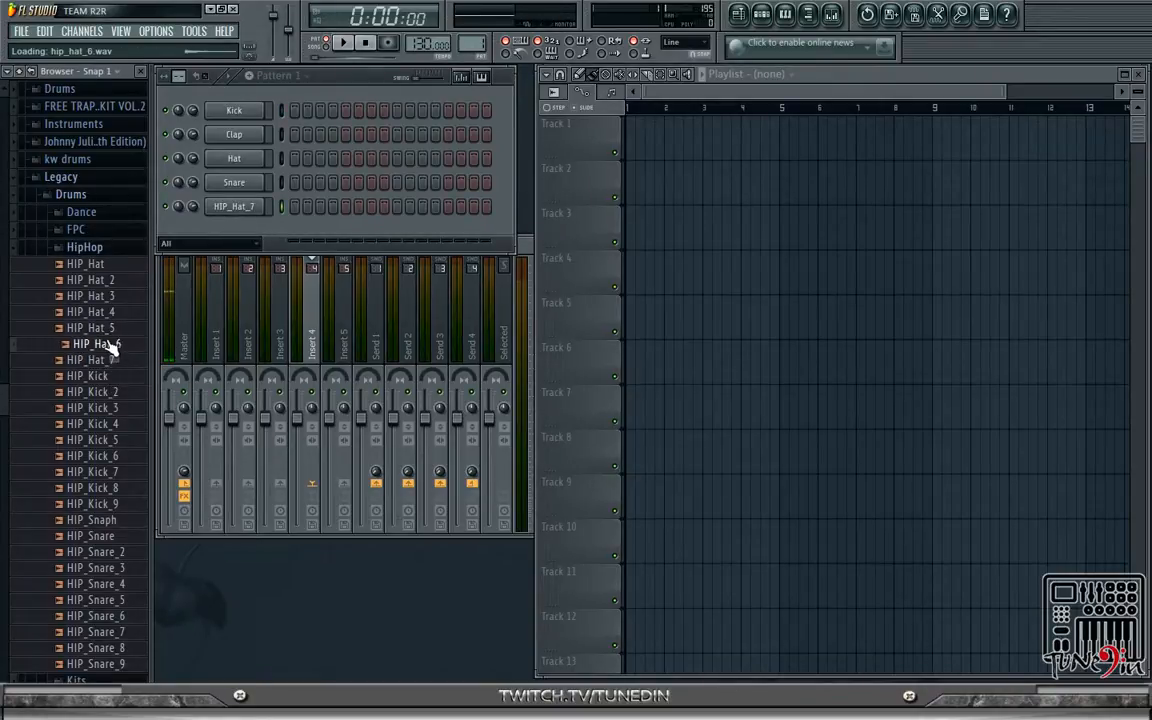
{"action": "left_click_drag", "start_coordinate": [110, 344], "coordinate": [236, 236]}
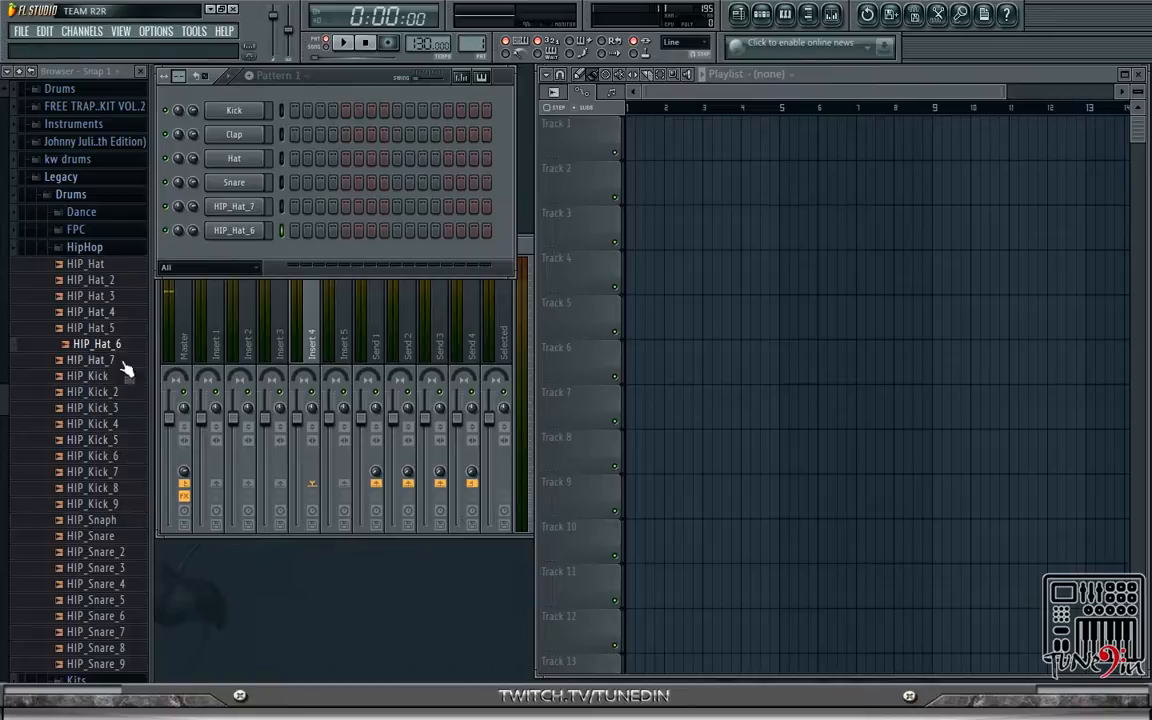
- Preview the hip-hop snare samples from HIP_Snare_2 to HIP_Snare_8 and add HIP_Snare_8 as a new channel below HIP_Hat_6
{"action": "left_click", "coordinate": [98, 554]}
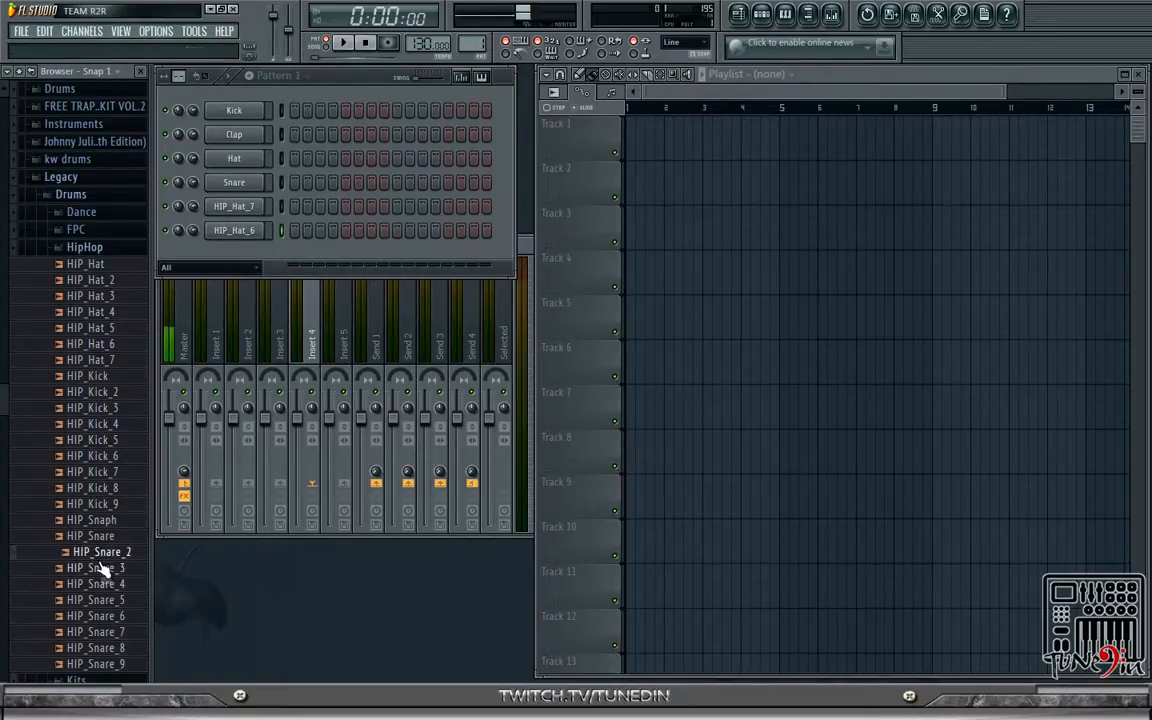
{"action": "left_click", "coordinate": [100, 568]}
{"action": "left_click", "coordinate": [106, 584]}
{"action": "left_click", "coordinate": [110, 600]}
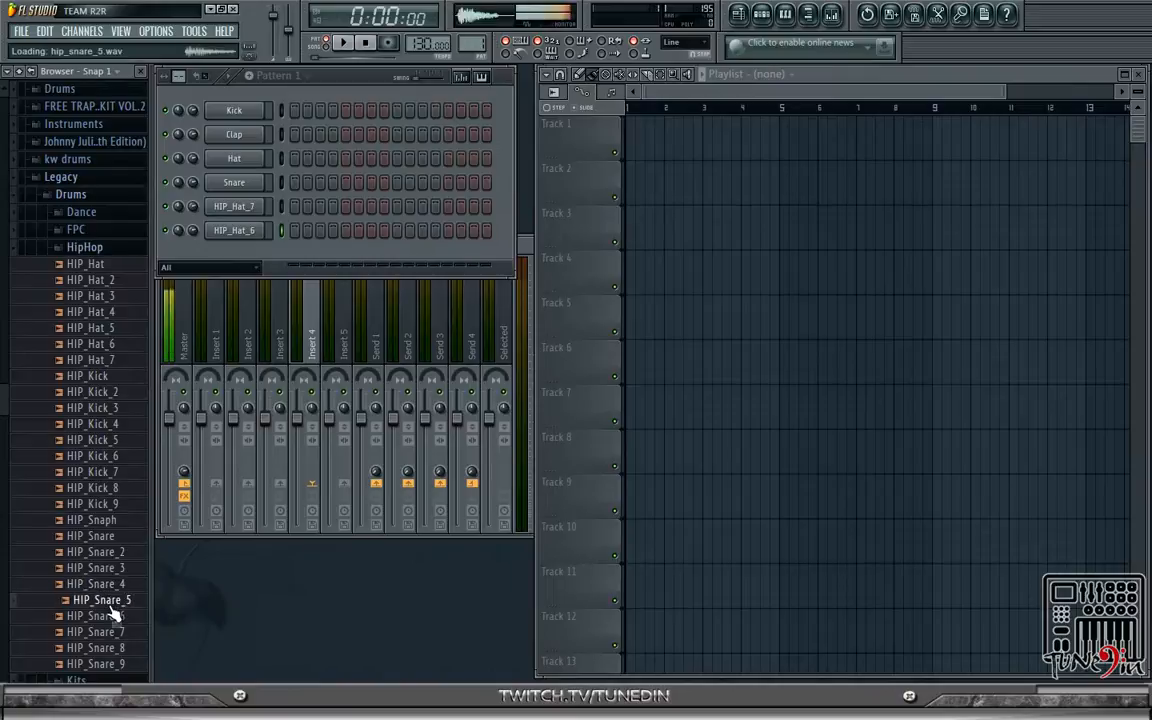
{"action": "left_click", "coordinate": [113, 616]}
{"action": "left_click", "coordinate": [113, 632]}
{"action": "left_click", "coordinate": [113, 648]}
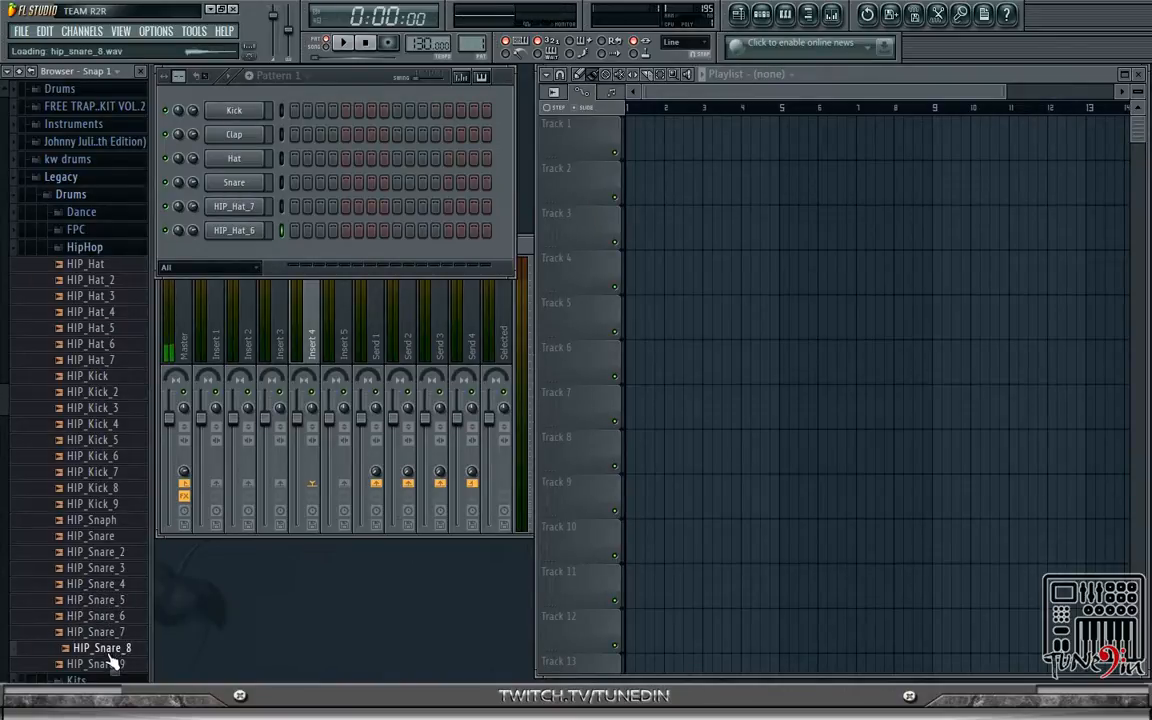
{"action": "left_click_drag", "start_coordinate": [112, 658], "coordinate": [224, 252]}
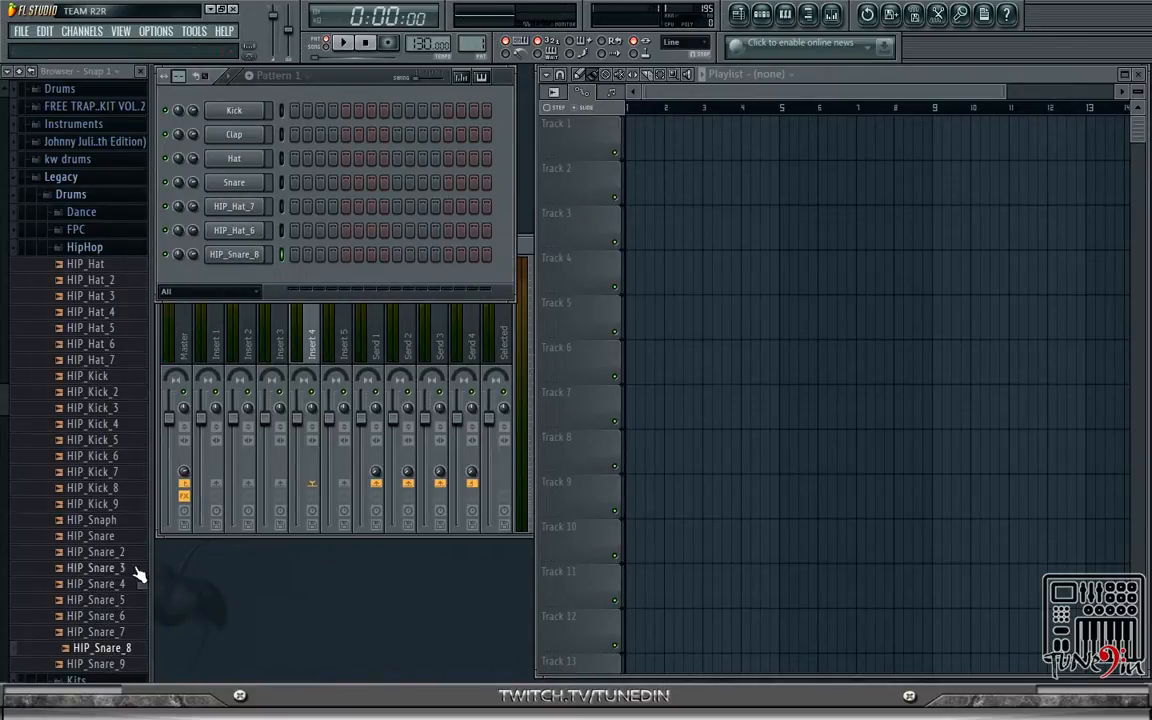
- Preview the kick samples from HIP_Kick_2 to HIP_Kick_5 and open HIP_Kick_4 in a new channel
{"action": "left_click", "coordinate": [103, 392]}
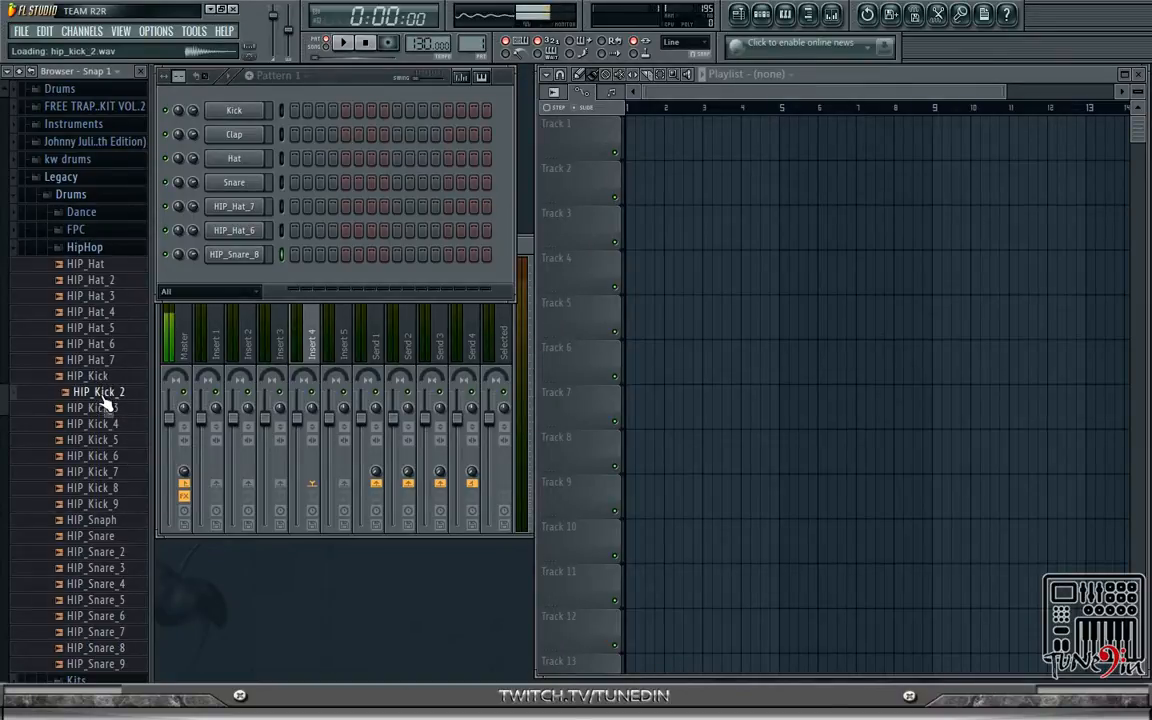
{"action": "left_click", "coordinate": [103, 410]}
{"action": "left_click", "coordinate": [103, 426]}
{"action": "left_click", "coordinate": [104, 442]}
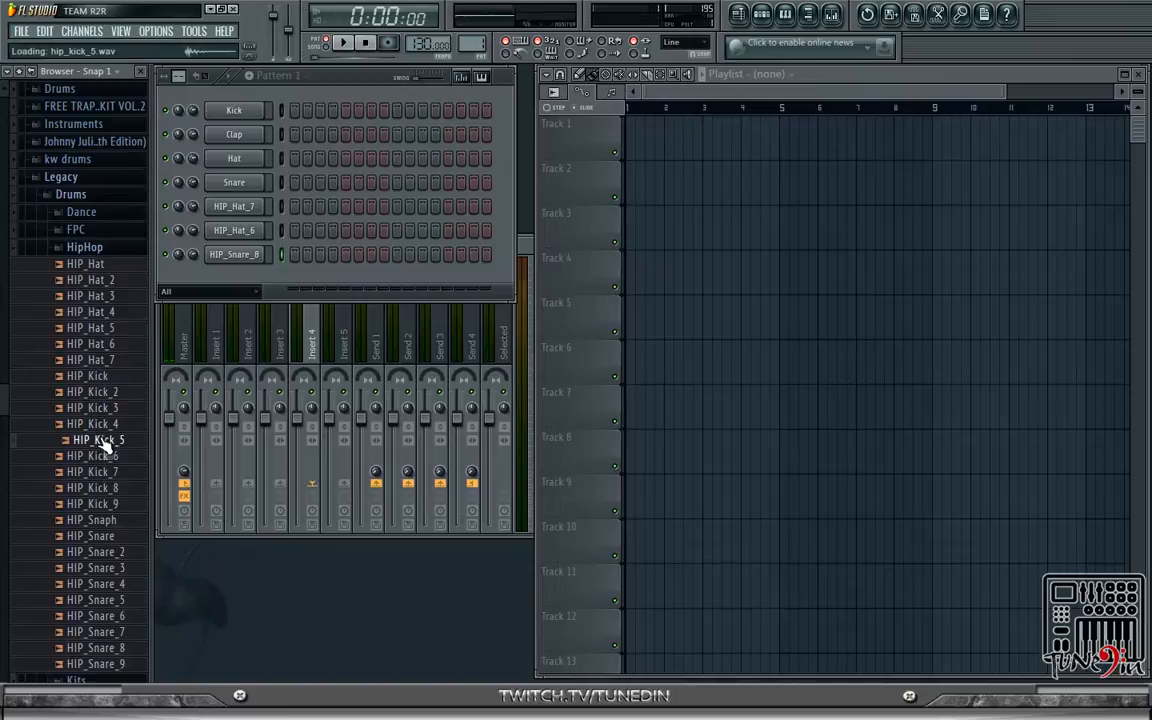
{"action": "left_click", "coordinate": [104, 428]}
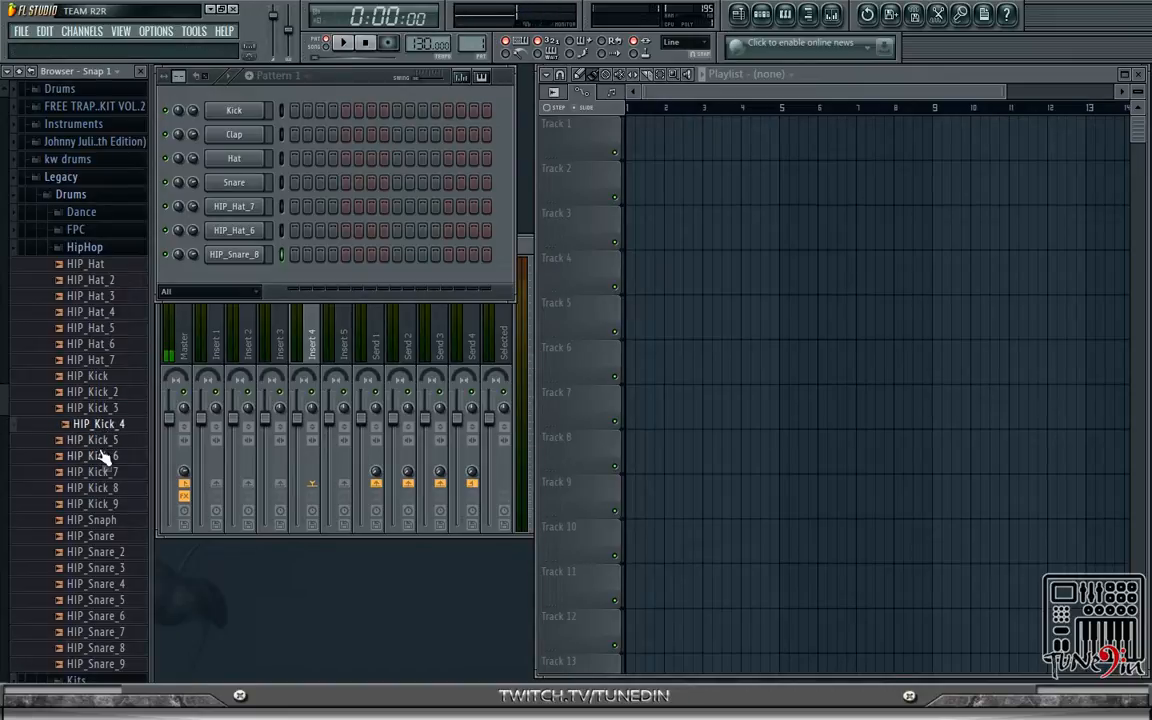
{"action": "left_click", "coordinate": [103, 428]}
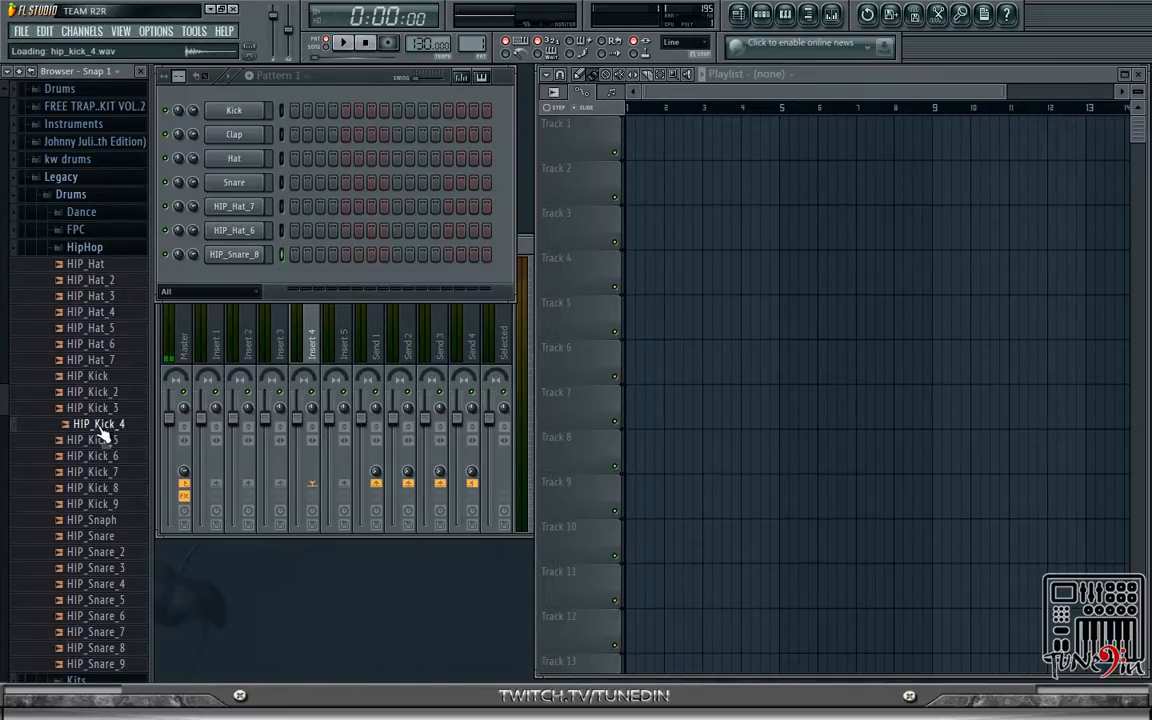
{"action": "right_click", "coordinate": [104, 430]}
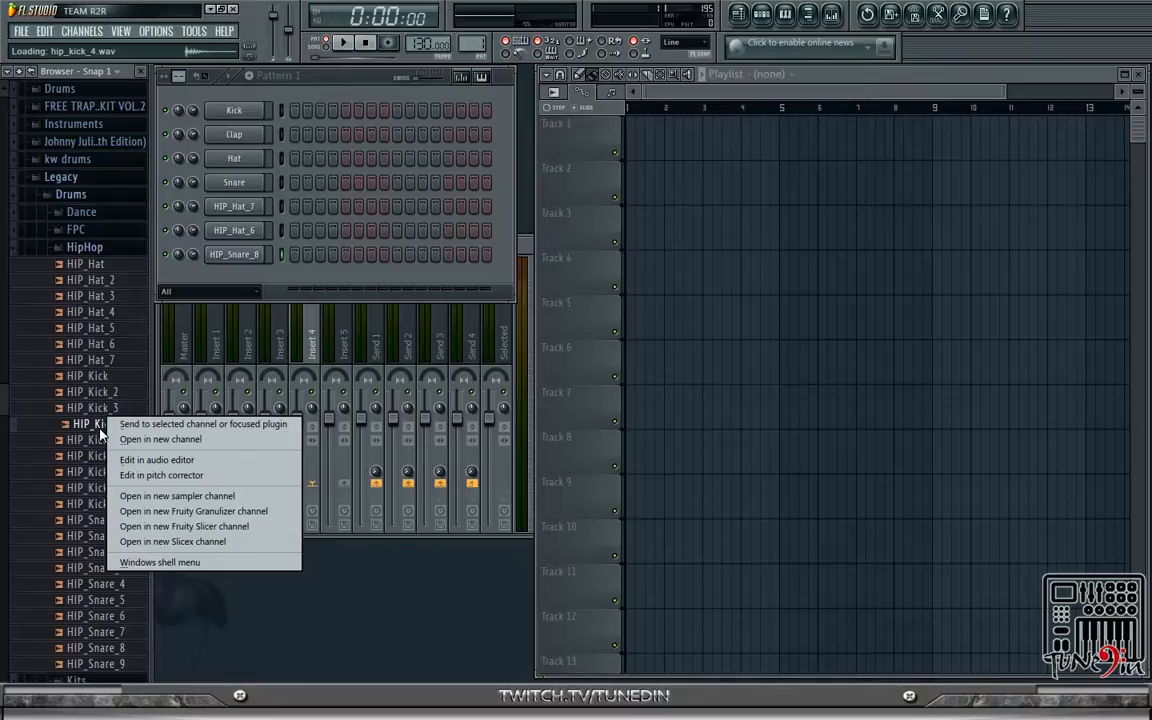
{"action": "left_click", "coordinate": [184, 441]}
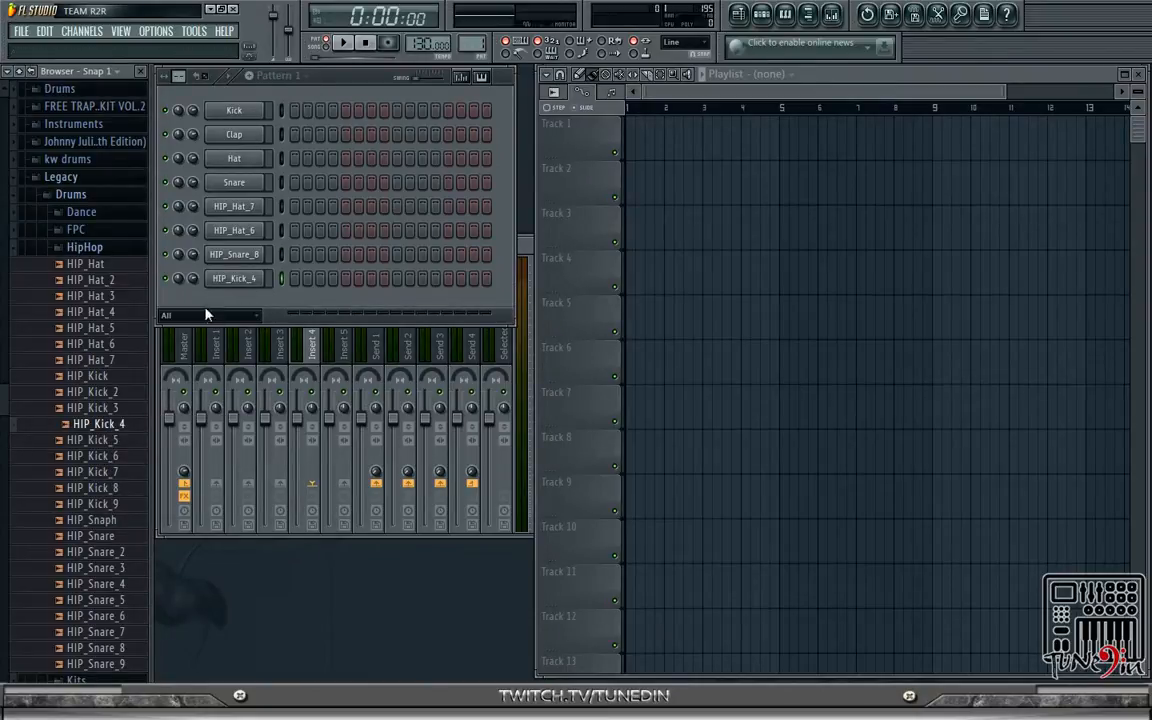
- Preview the kick samples from HIP_Kick_5 to HIP_Kick_9 and add HIP_Kick_5 as a new channel below HIP_Kick_4
{"action": "left_click", "coordinate": [112, 440]}
{"action": "left_click", "coordinate": [112, 456]}
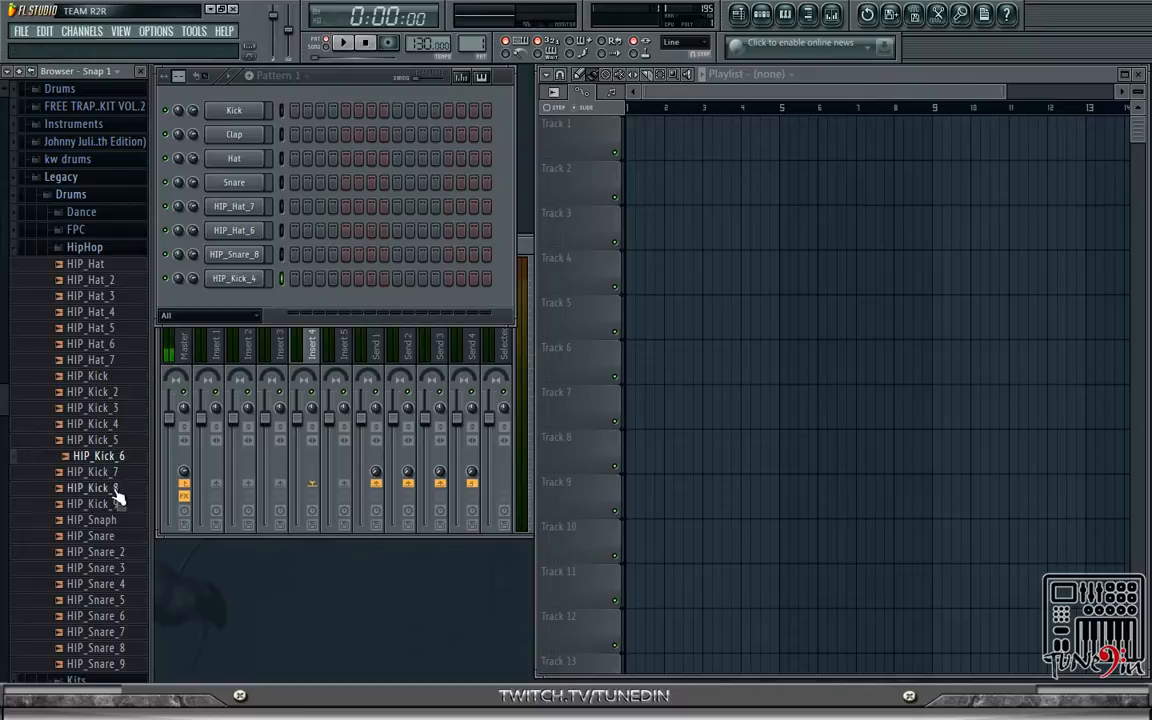
{"action": "left_click", "coordinate": [114, 474]}
{"action": "left_click", "coordinate": [115, 489]}
{"action": "left_click", "coordinate": [116, 505]}
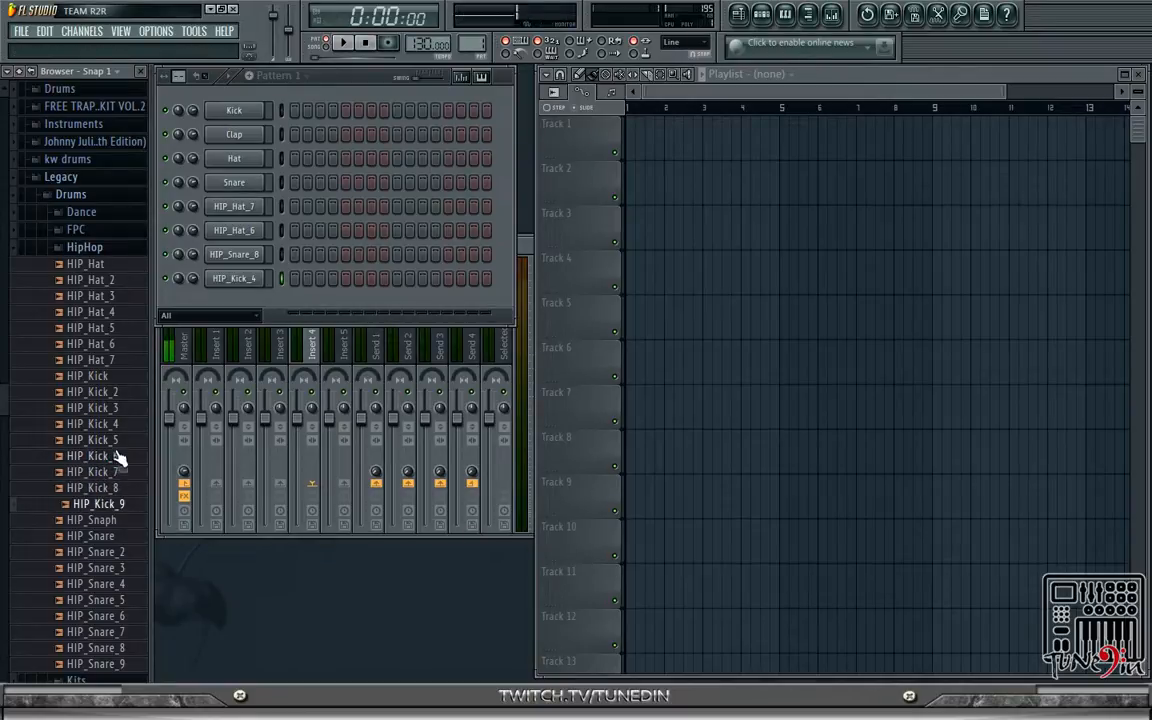
{"action": "left_click_drag", "start_coordinate": [100, 440], "coordinate": [253, 295]}
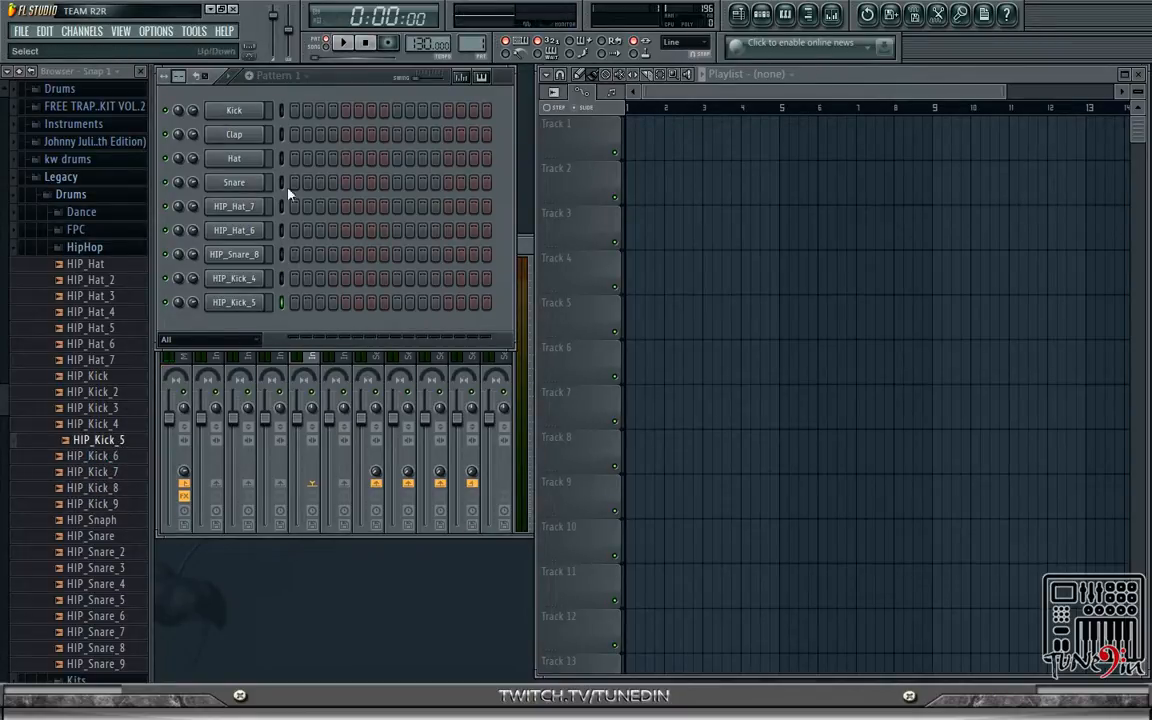
- Delete the default Kick, Clap, Hat and Snare channels from the step sequencer
{"action": "right_click", "coordinate": [225, 110]}
{"action": "left_click", "coordinate": [300, 308]}
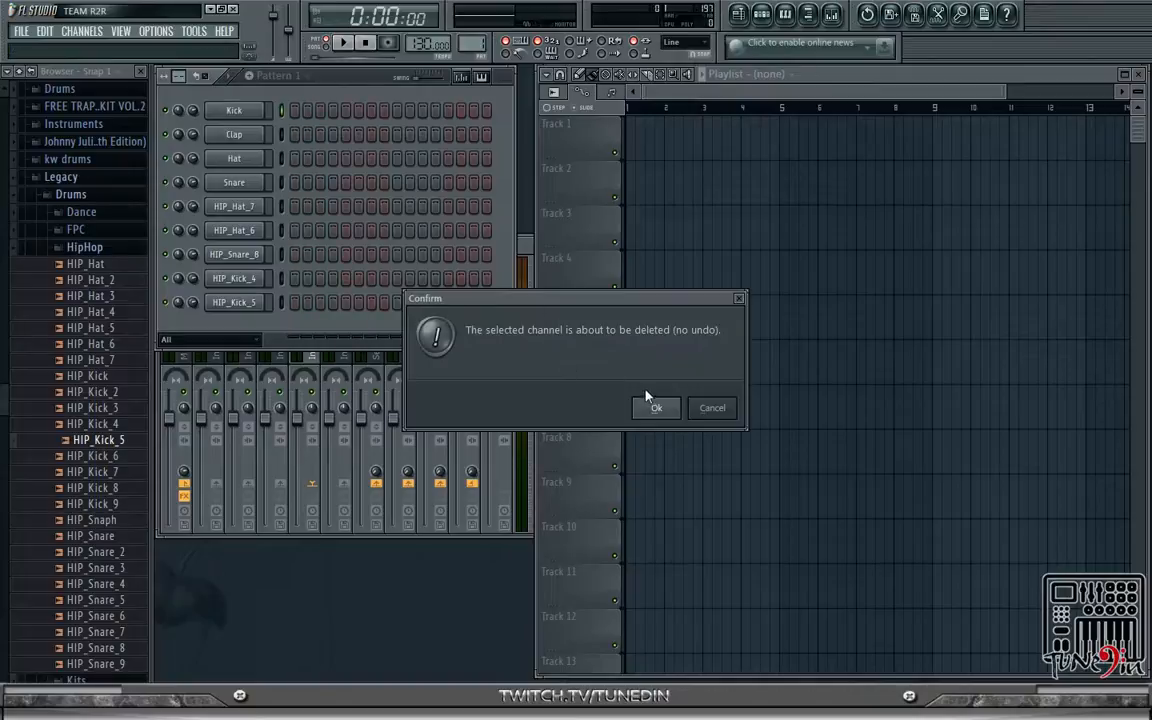
{"action": "left_click", "coordinate": [648, 400]}
{"action": "right_click", "coordinate": [233, 110]}
{"action": "left_click", "coordinate": [300, 295]}
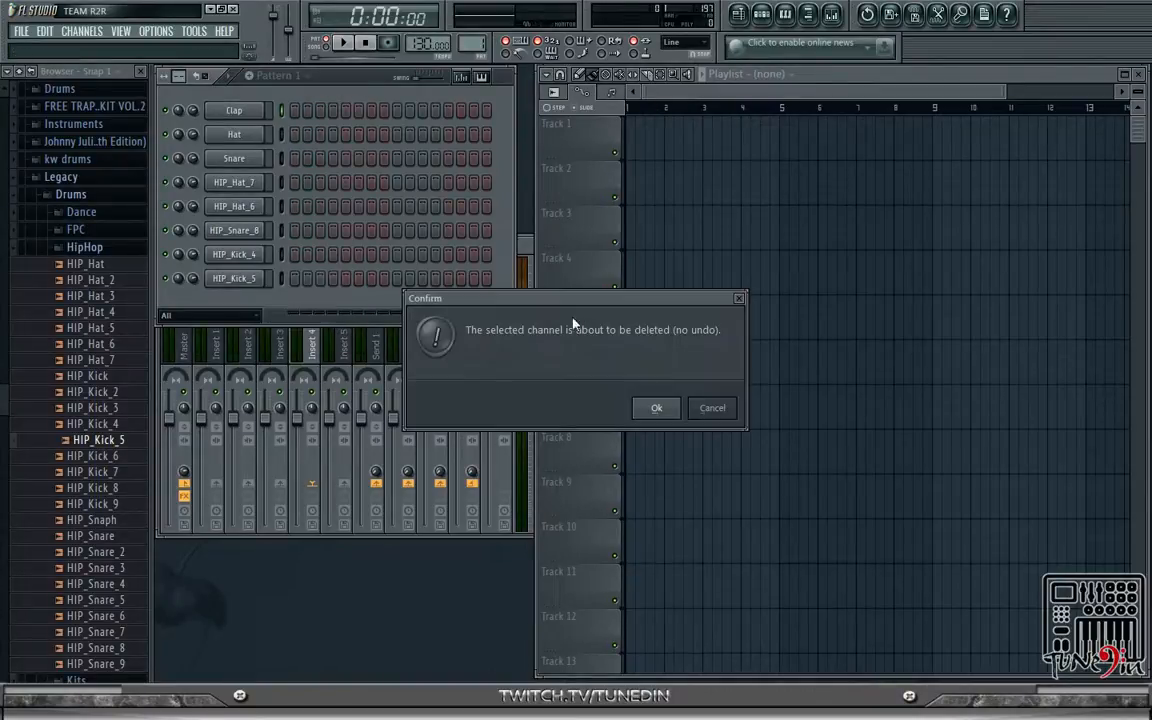
{"action": "left_click", "coordinate": [657, 405]}
{"action": "right_click", "coordinate": [258, 106]}
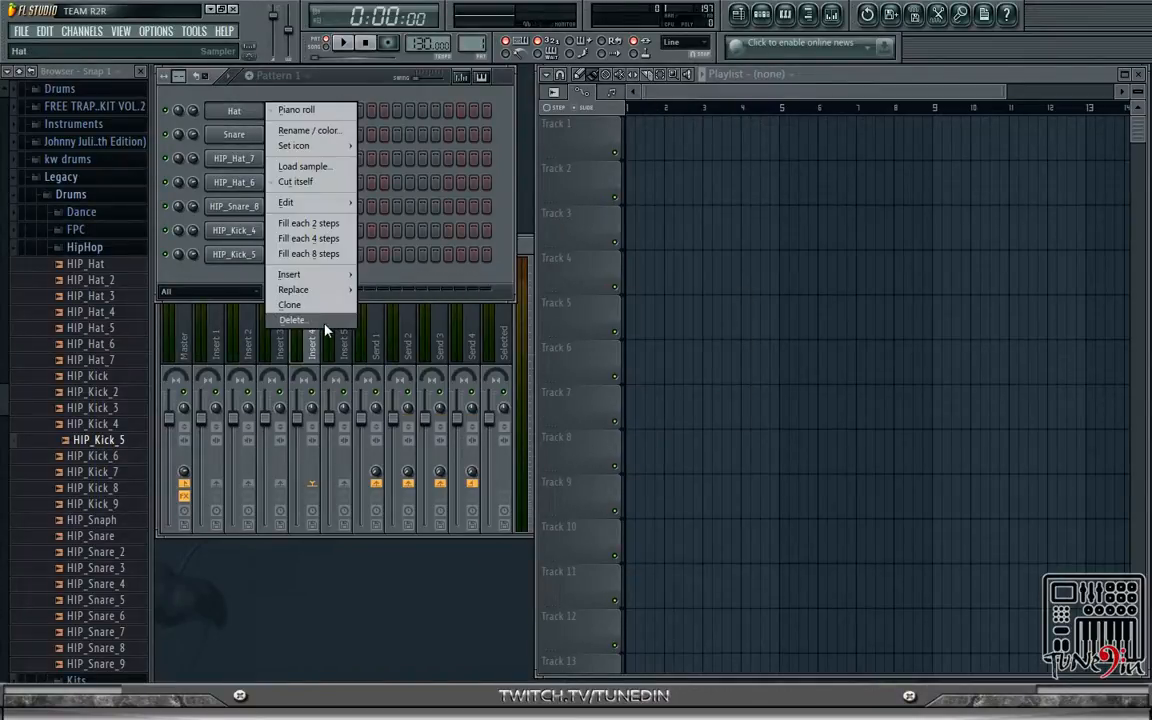
{"action": "left_click", "coordinate": [324, 322]}
{"action": "left_click", "coordinate": [658, 406]}
{"action": "right_click", "coordinate": [248, 110]}
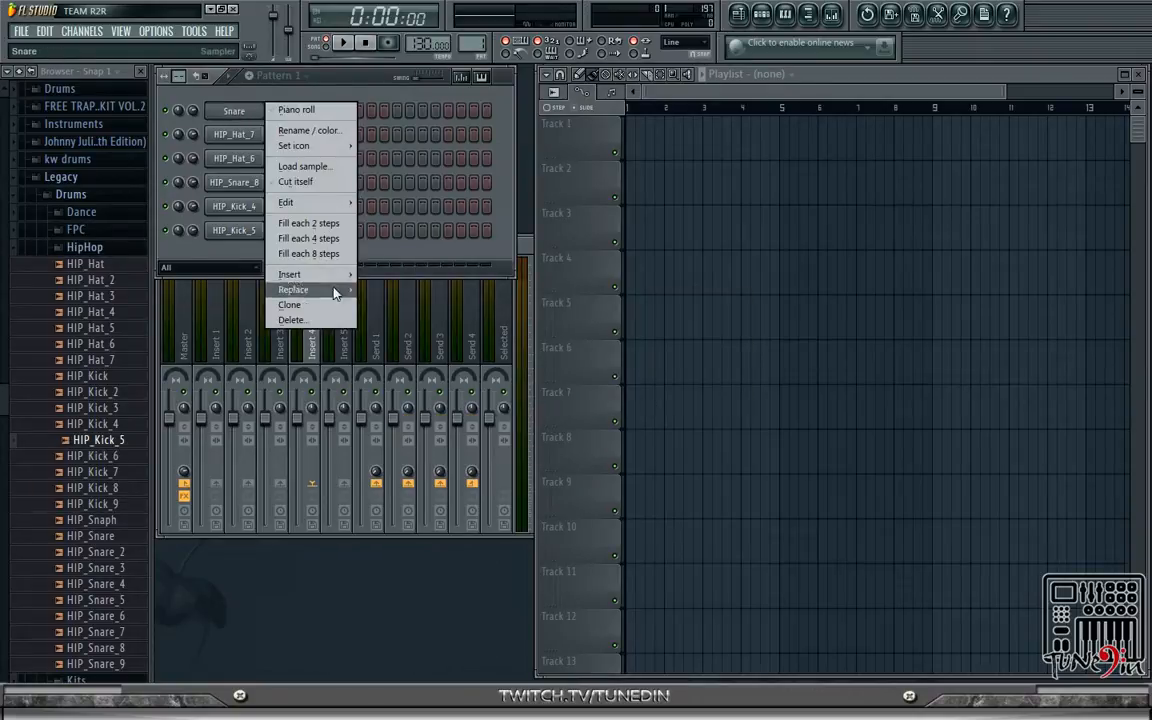
{"action": "left_click", "coordinate": [318, 320]}
{"action": "left_click", "coordinate": [658, 404]}
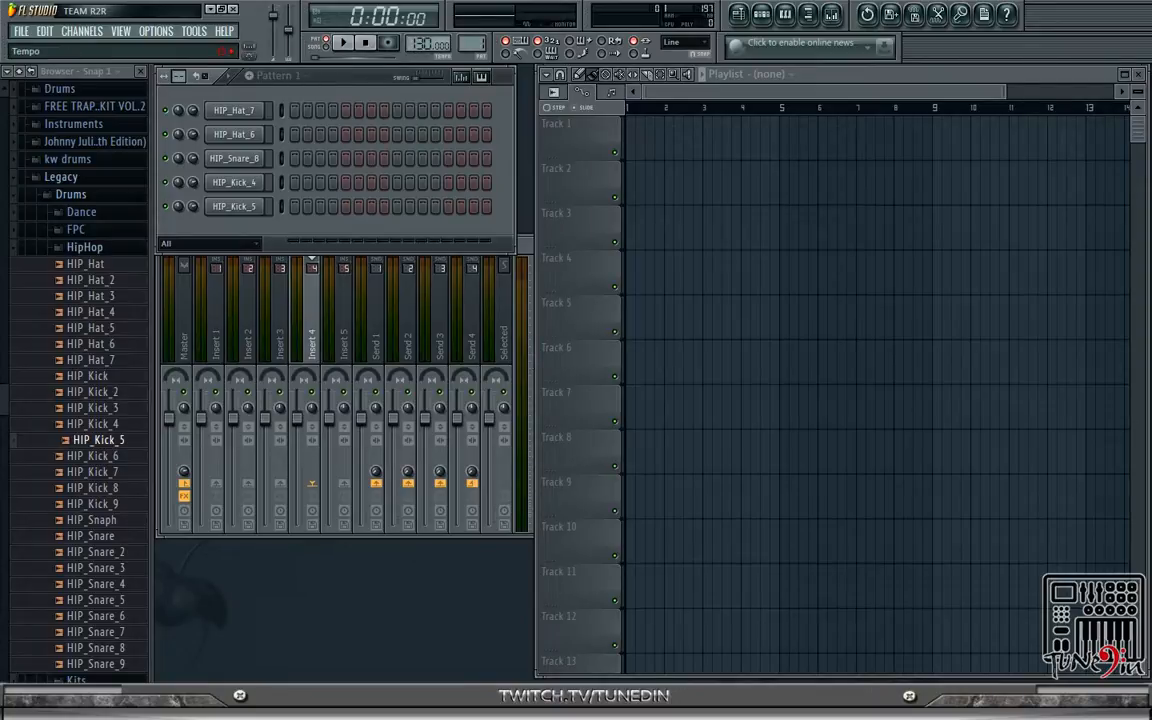
- Try out the tempo control, returning it to 130, and extend the step sequencer's pattern length to 32 steps
{"action": "left_click_drag", "start_coordinate": [428, 44], "coordinate": [428, 50]}
{"action": "left_click_drag", "start_coordinate": [421, 48], "coordinate": [421, 44]}
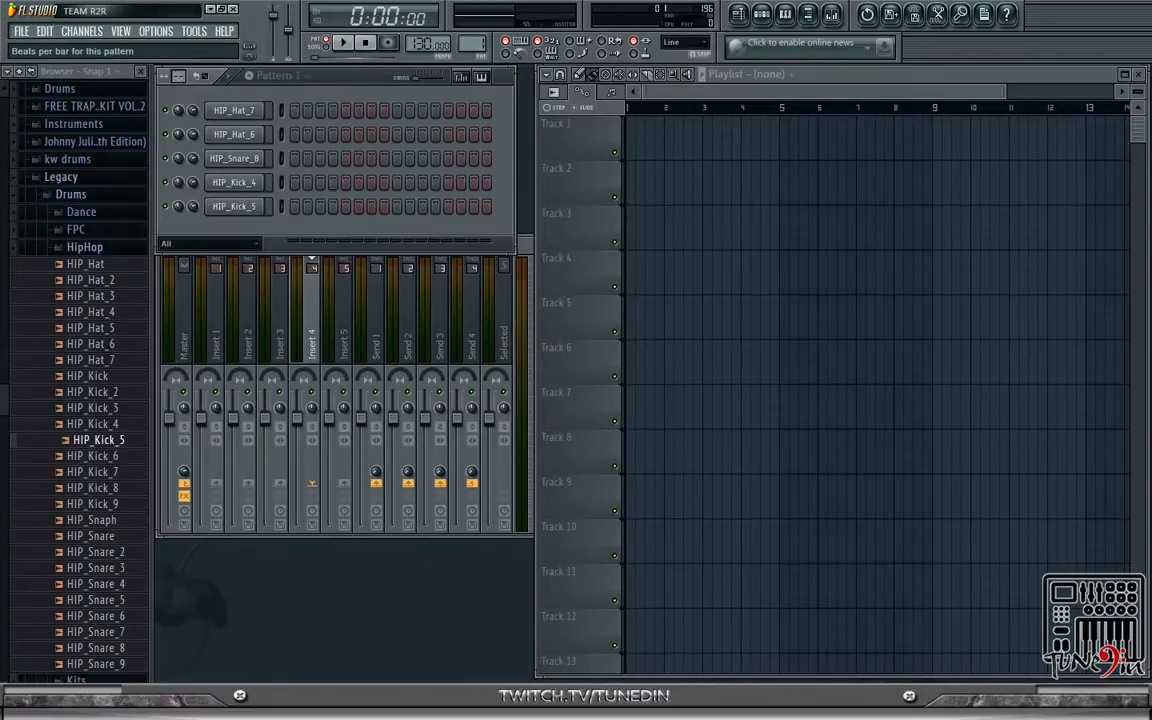
{"action": "left_click_drag", "start_coordinate": [178, 76], "coordinate": [178, 64]}
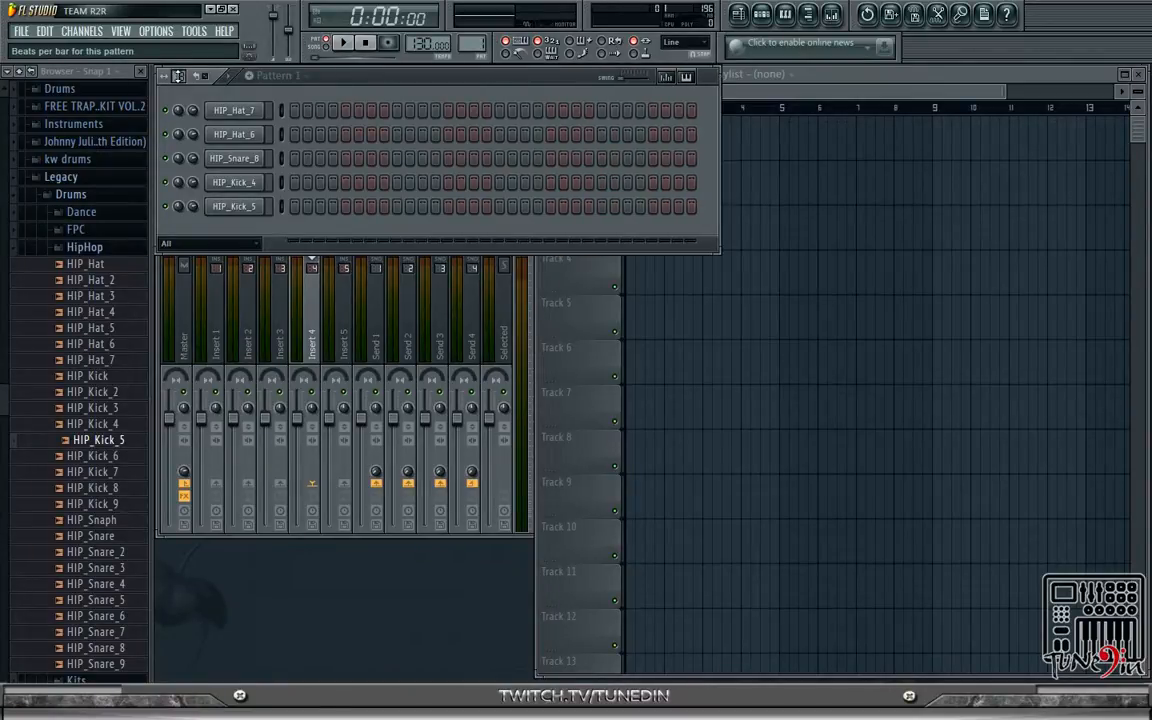
- Place HIP_Kick_5 hits on steps 1, 5, 9 and 13 and start playing the pattern
{"action": "left_click", "coordinate": [294, 207]}
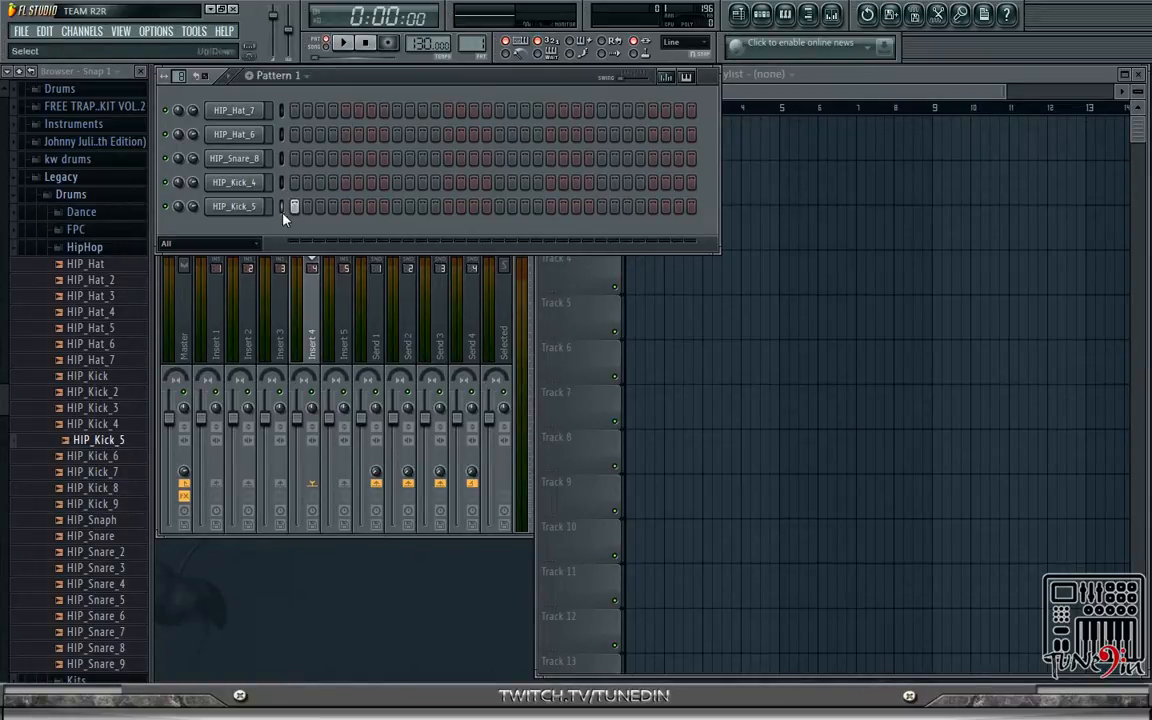
{"action": "right_click", "coordinate": [294, 207]}
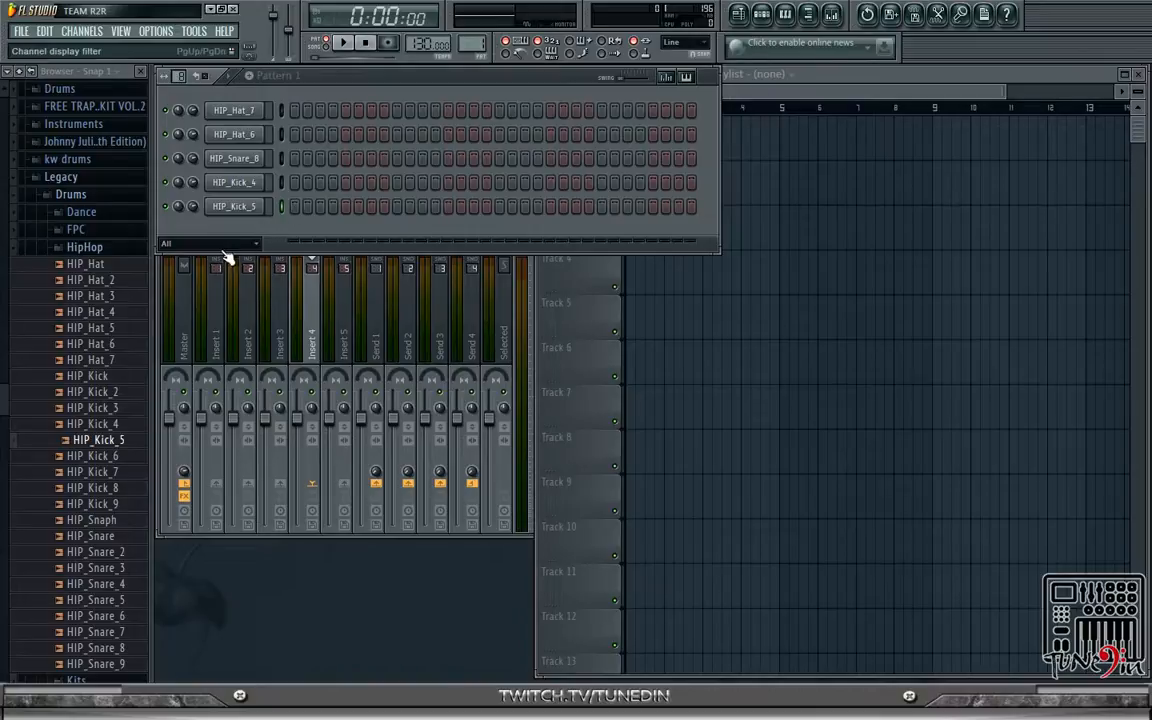
{"action": "left_click", "coordinate": [294, 210]}
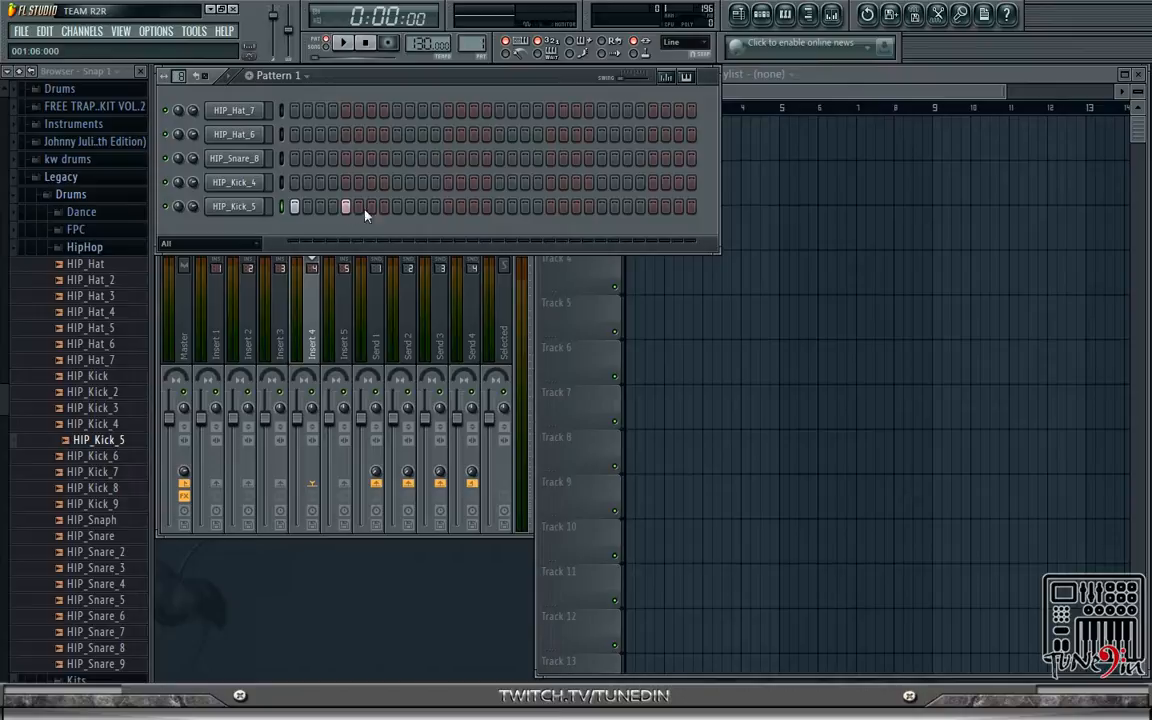
{"action": "left_click", "coordinate": [342, 42]}
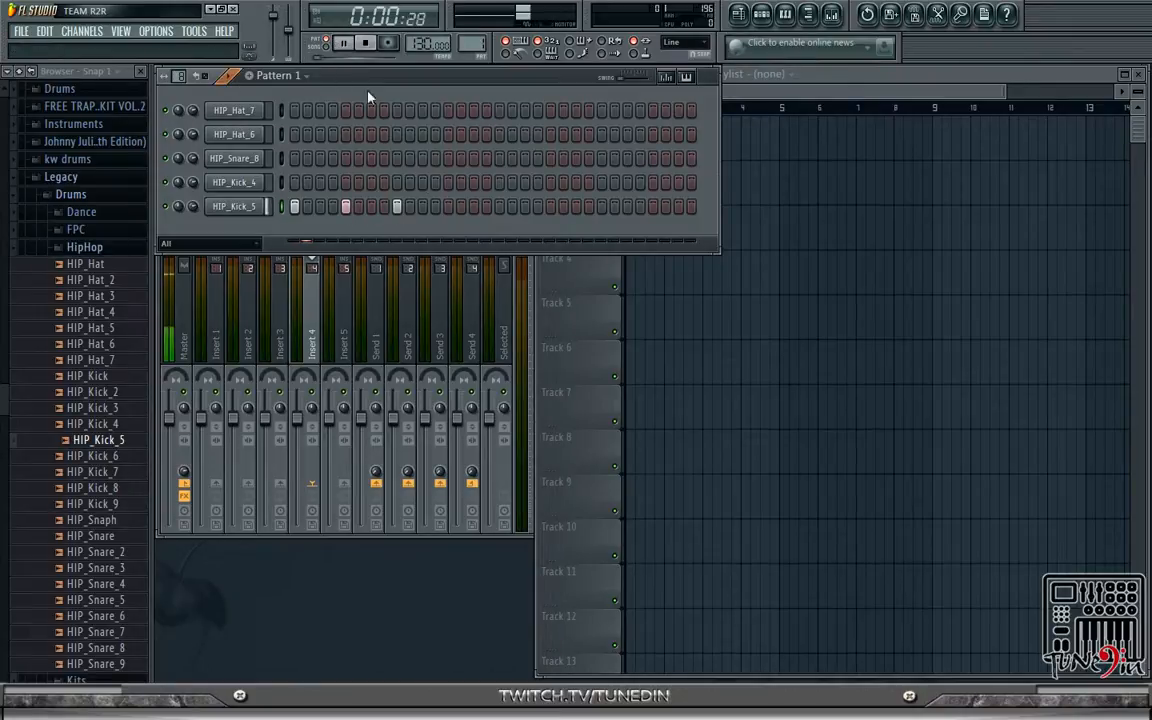
{"action": "left_click", "coordinate": [448, 207]}
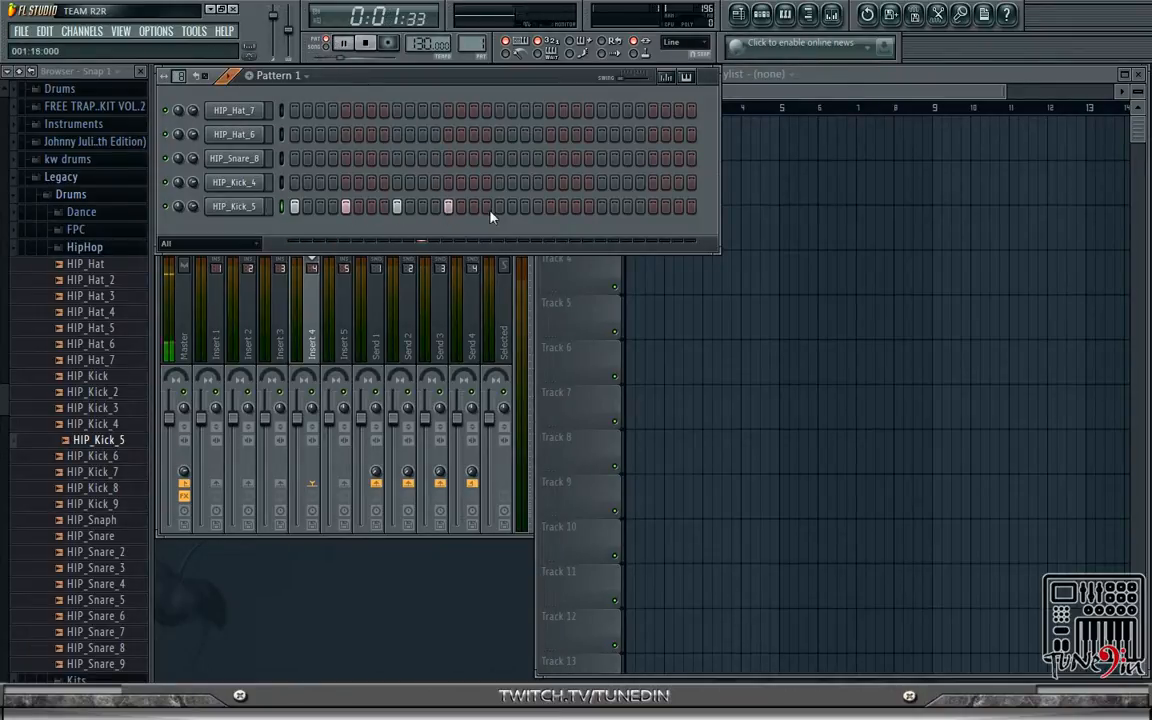
- Fill the HIP_Kick_5 channel every 4 steps and the HIP_Hat_6 channel every 2 steps
{"action": "right_click", "coordinate": [256, 207]}
{"action": "left_click", "coordinate": [326, 334]}
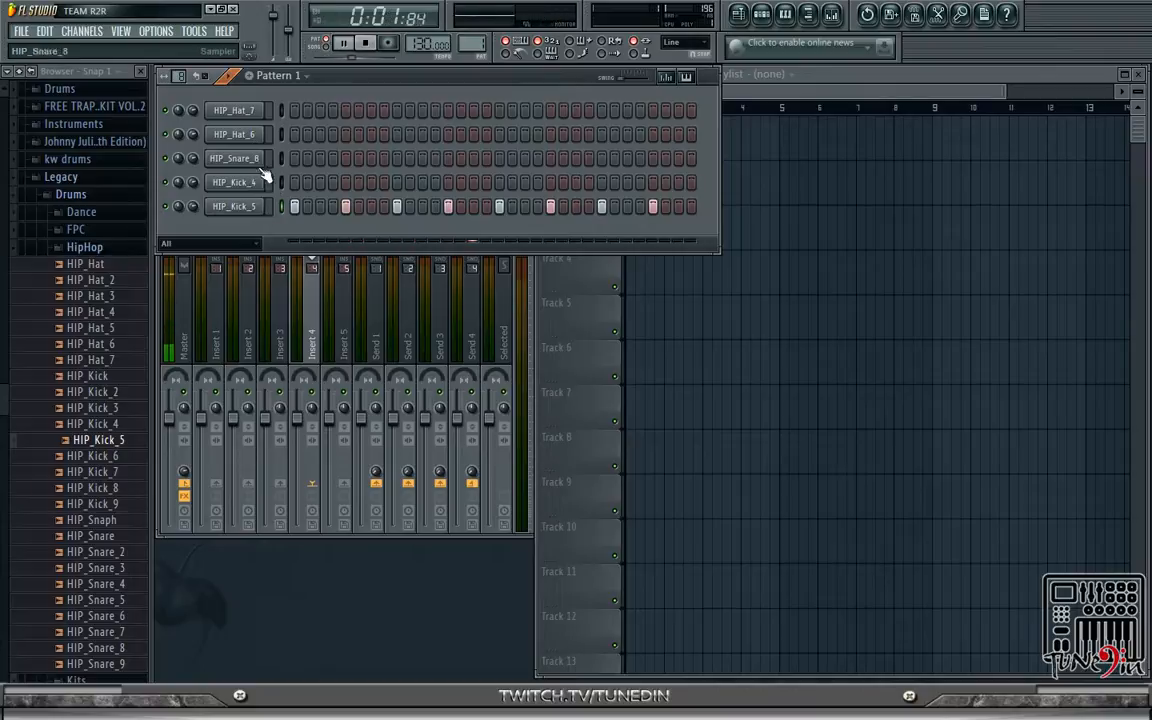
{"action": "right_click", "coordinate": [239, 138]}
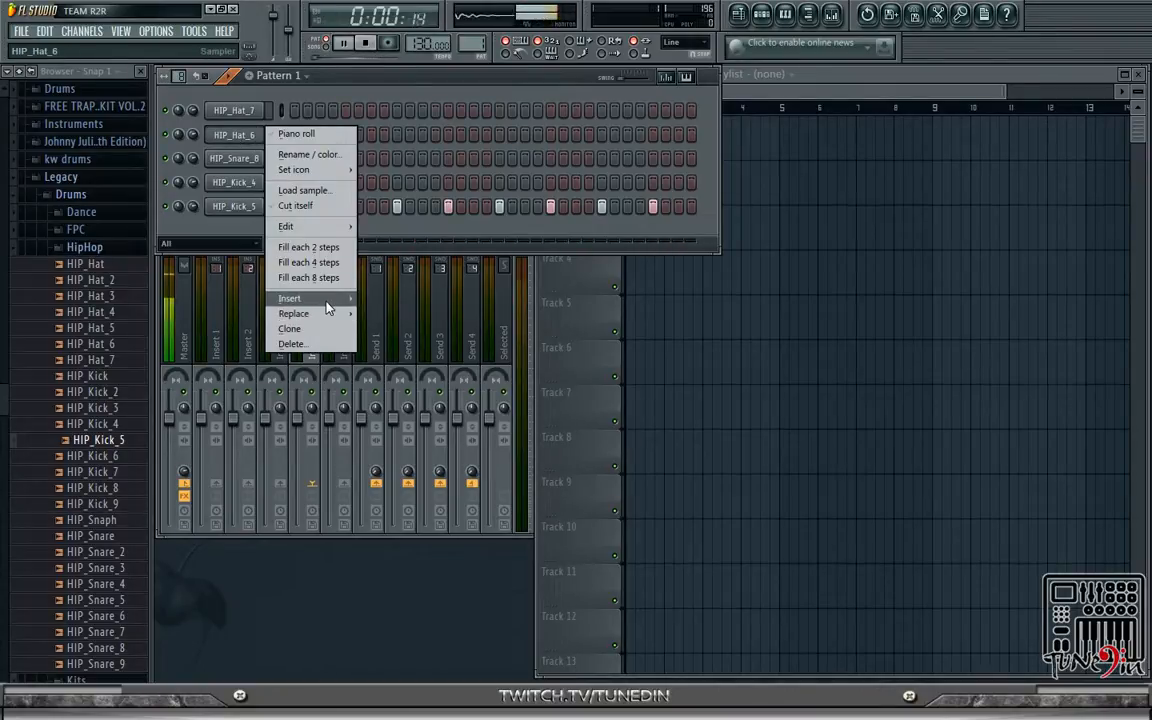
{"action": "left_click", "coordinate": [300, 247]}
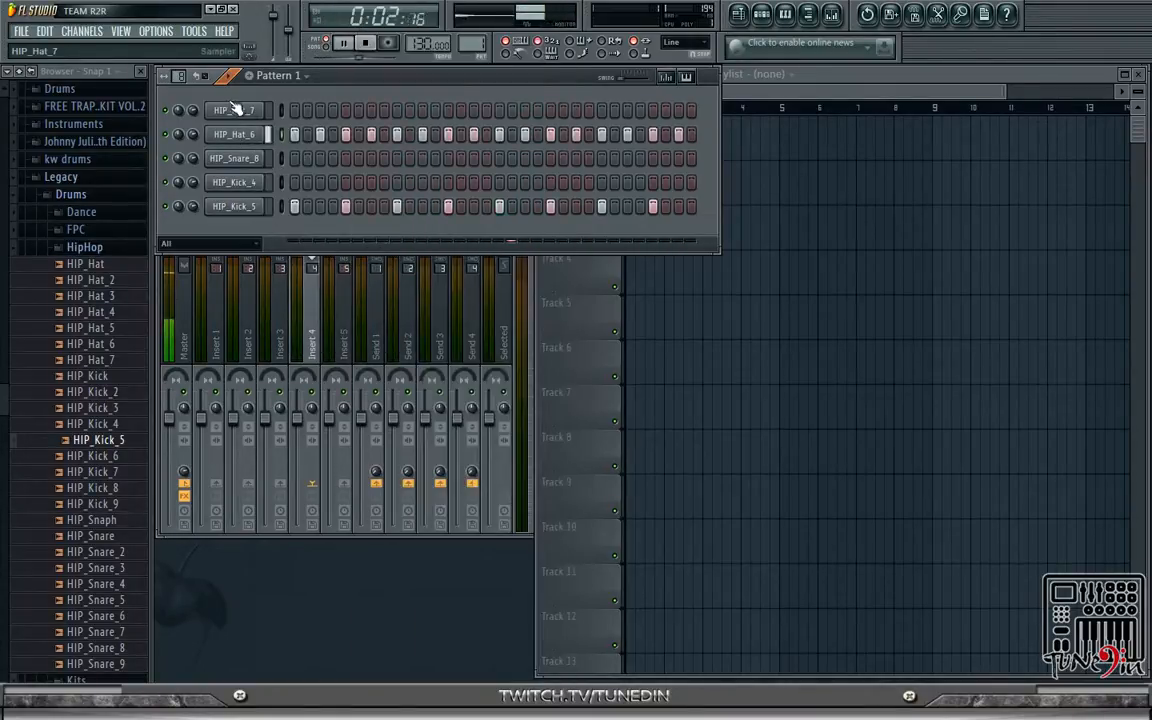
- Place HIP_Hat_7 hits on steps 5, 13, 21 and 29 only, and stop playback
{"action": "left_click", "coordinate": [345, 110]}
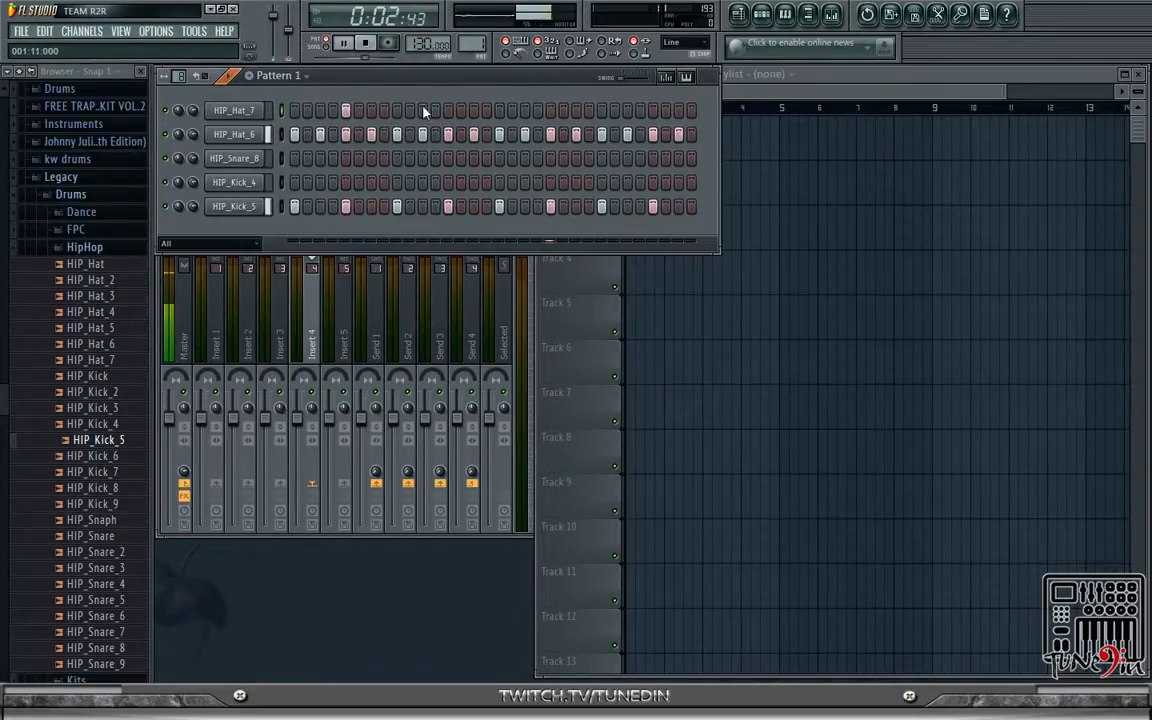
{"action": "left_click", "coordinate": [397, 110]}
{"action": "left_click", "coordinate": [448, 110]}
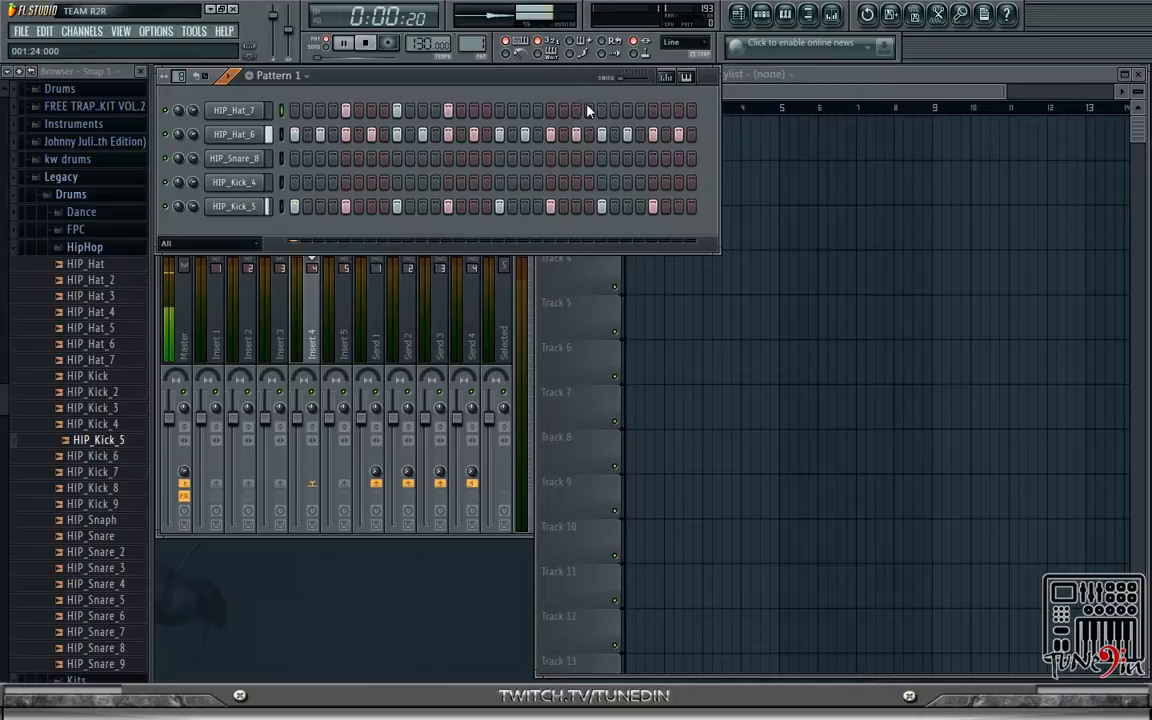
{"action": "left_click", "coordinate": [499, 110]}
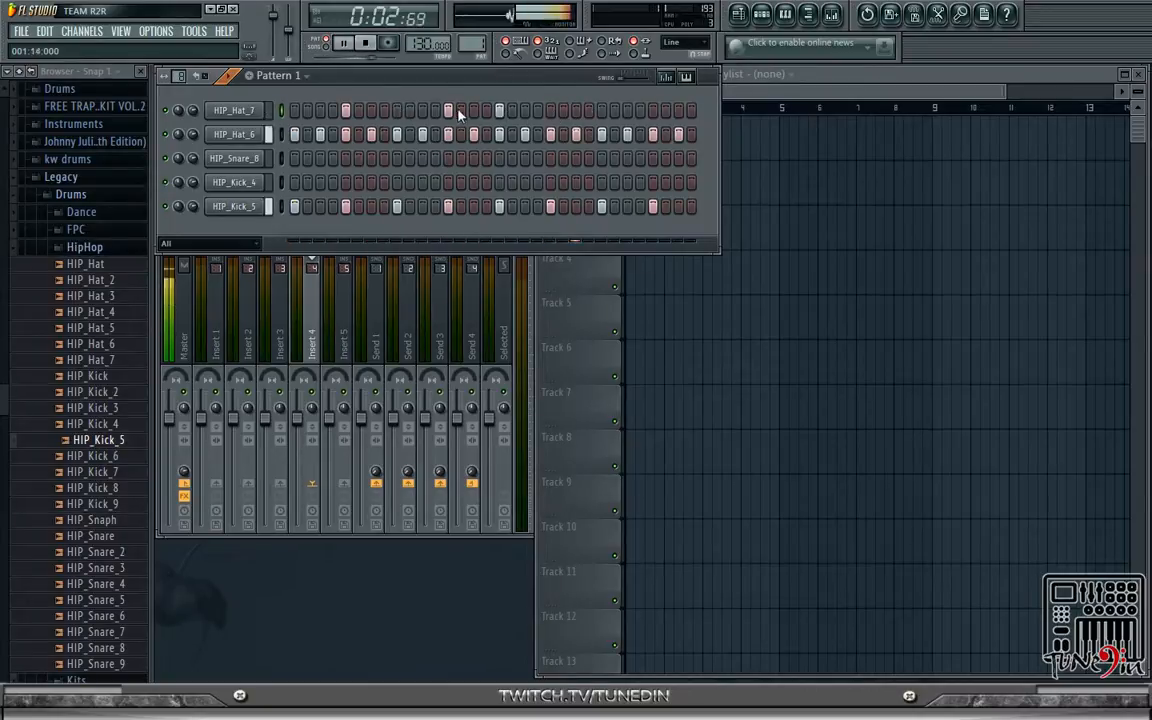
{"action": "left_click", "coordinate": [550, 110]}
{"action": "left_click", "coordinate": [653, 110]}
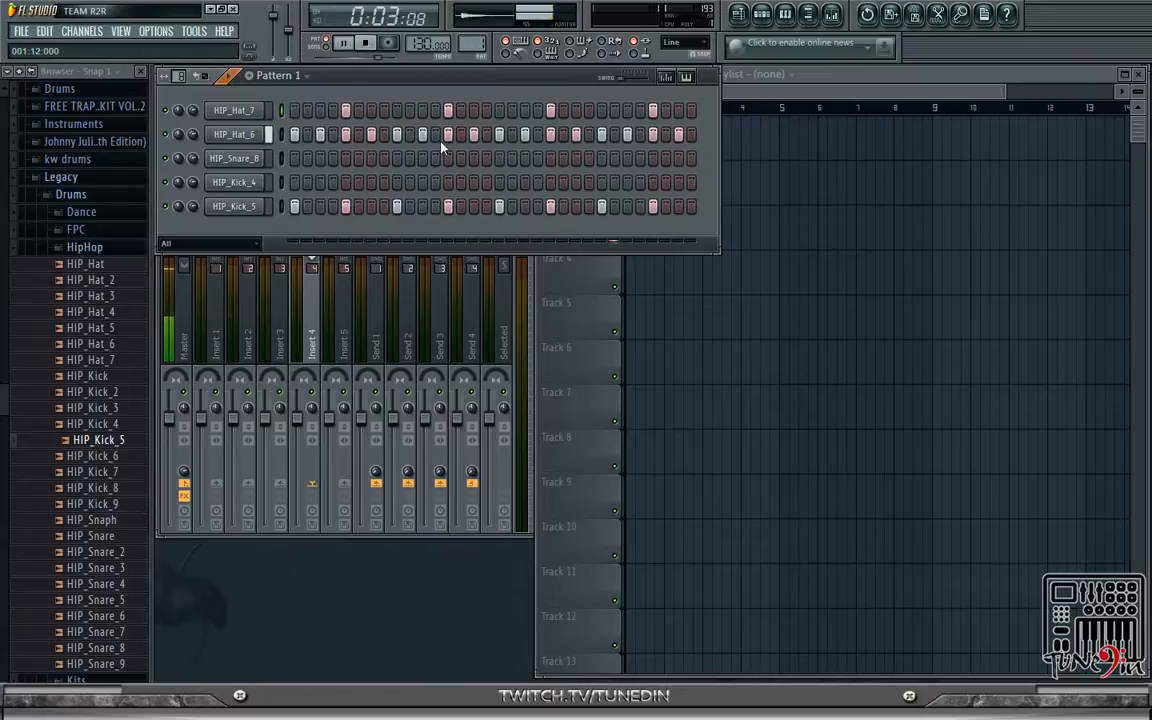
{"action": "left_click", "coordinate": [370, 44]}
- Cut all steps from the HIP_Kick_5 and HIP_Hat_6 channels
{"action": "right_click", "coordinate": [262, 205]}
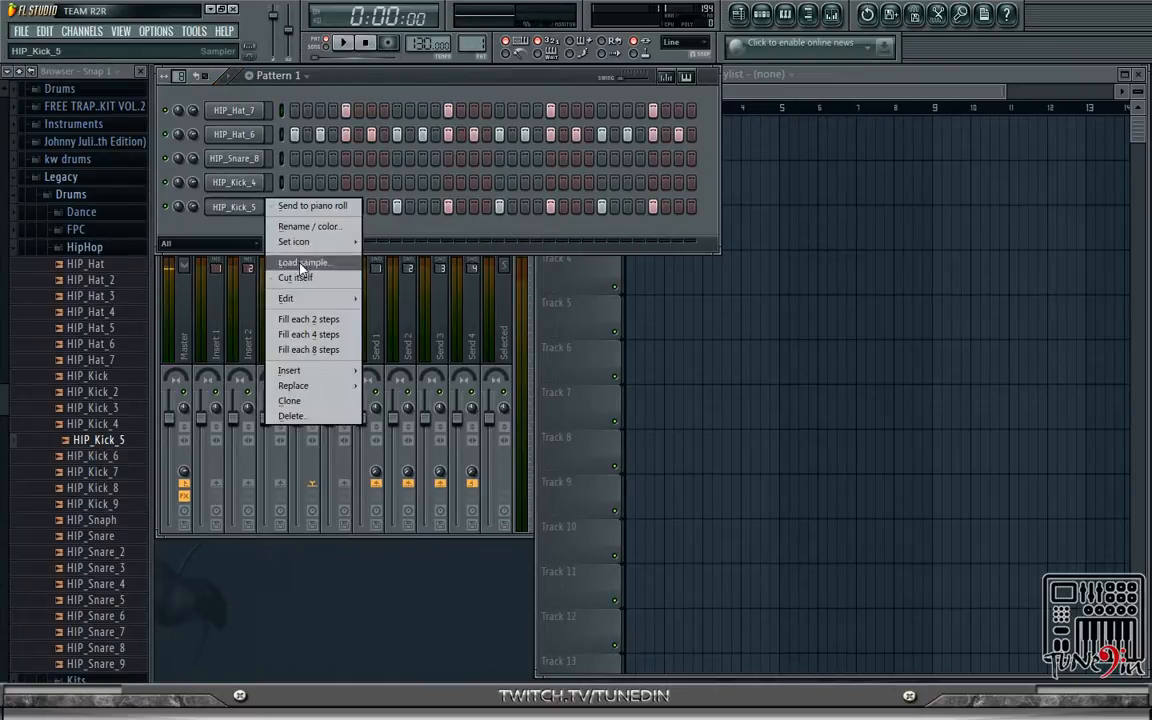
{"action": "mouse_move", "coordinate": [300, 370]}
{"action": "mouse_move", "coordinate": [315, 299]}
{"action": "left_click", "coordinate": [405, 302]}
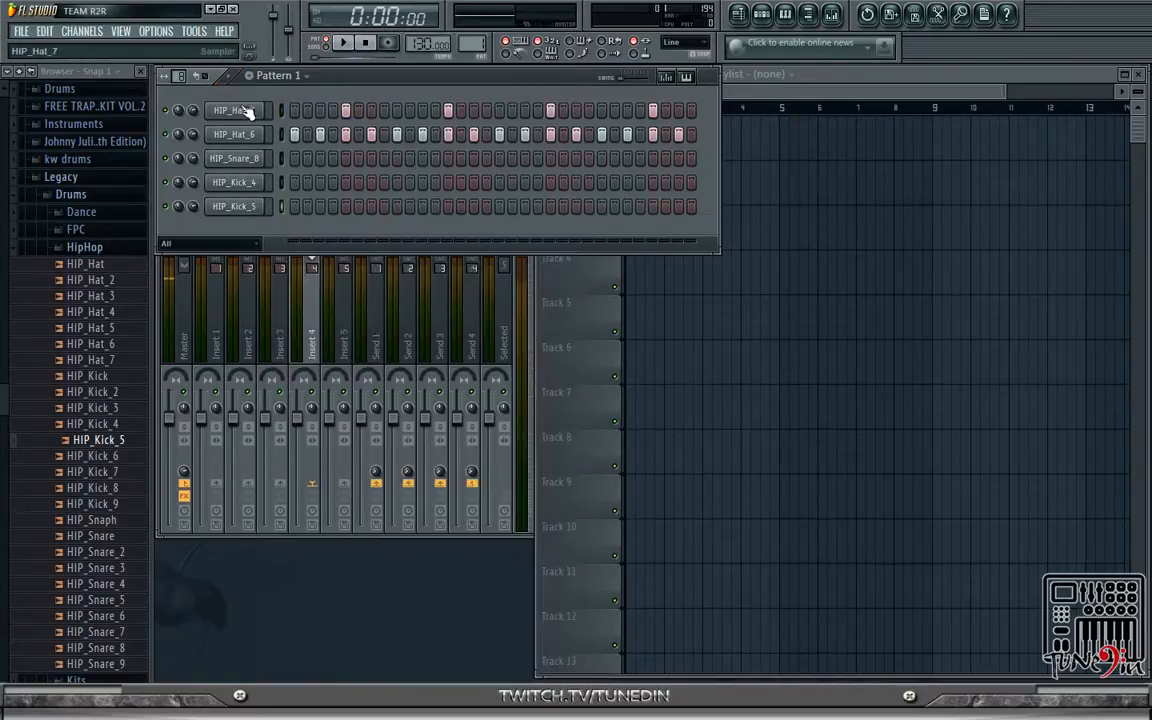
{"action": "right_click", "coordinate": [244, 135]}
{"action": "left_click", "coordinate": [384, 227]}
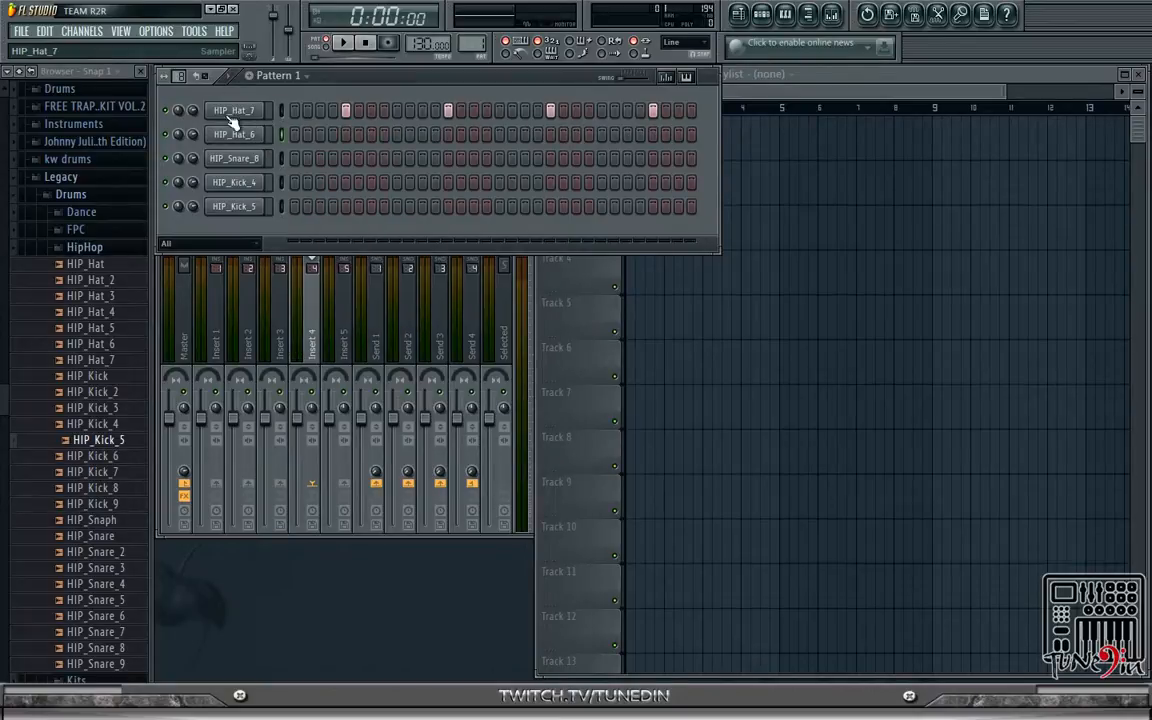
- Cut all steps from the HIP_Hat_7 channel
{"action": "right_click", "coordinate": [240, 111]}
{"action": "mouse_move", "coordinate": [324, 202]}
{"action": "left_click", "coordinate": [410, 204]}
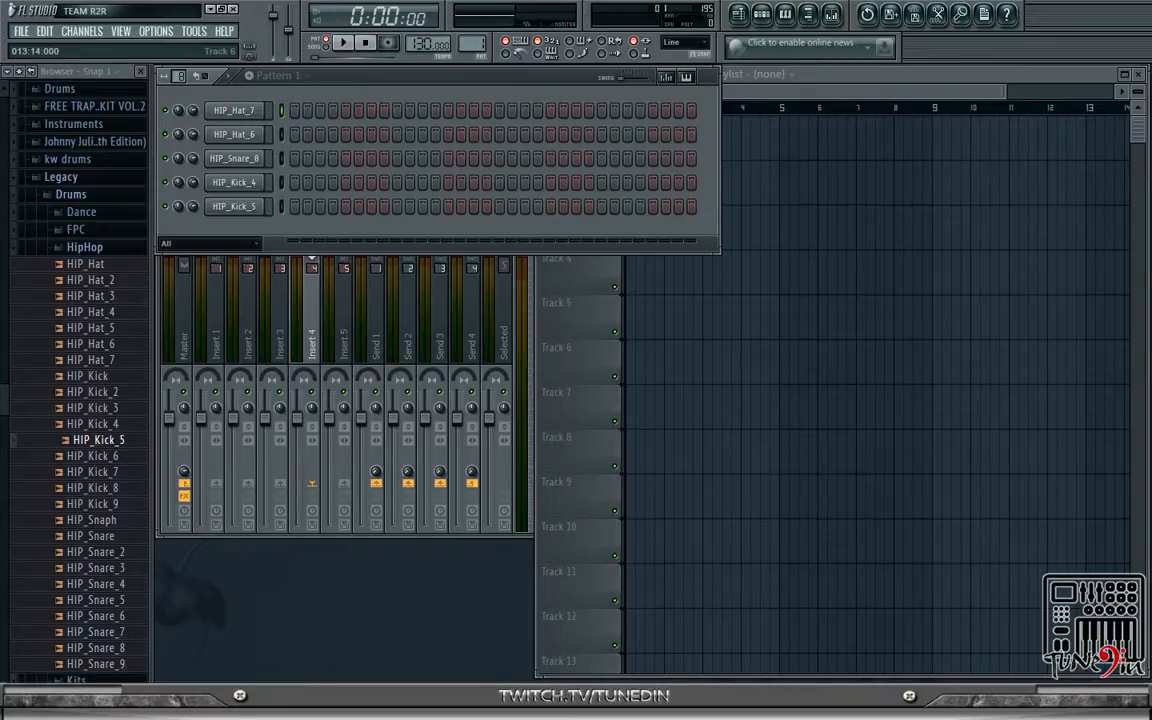
- Fill the HIP_Kick_5 channel with a hit every 4 steps
{"action": "left_click", "coordinate": [344, 43]}
{"action": "left_click", "coordinate": [365, 43]}
{"action": "right_click", "coordinate": [252, 212]}
{"action": "left_click", "coordinate": [308, 334]}
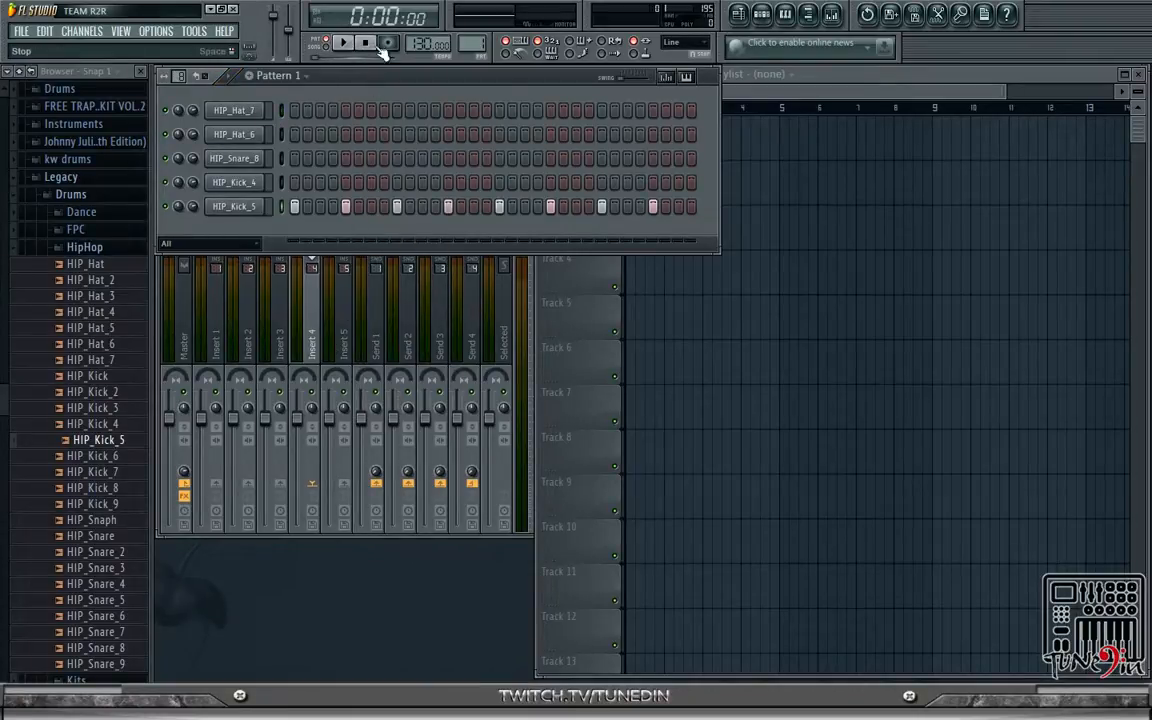
- Play and stop the kick pattern three times to listen to the HIP_Kick_5 beat
{"action": "left_click", "coordinate": [345, 45]}
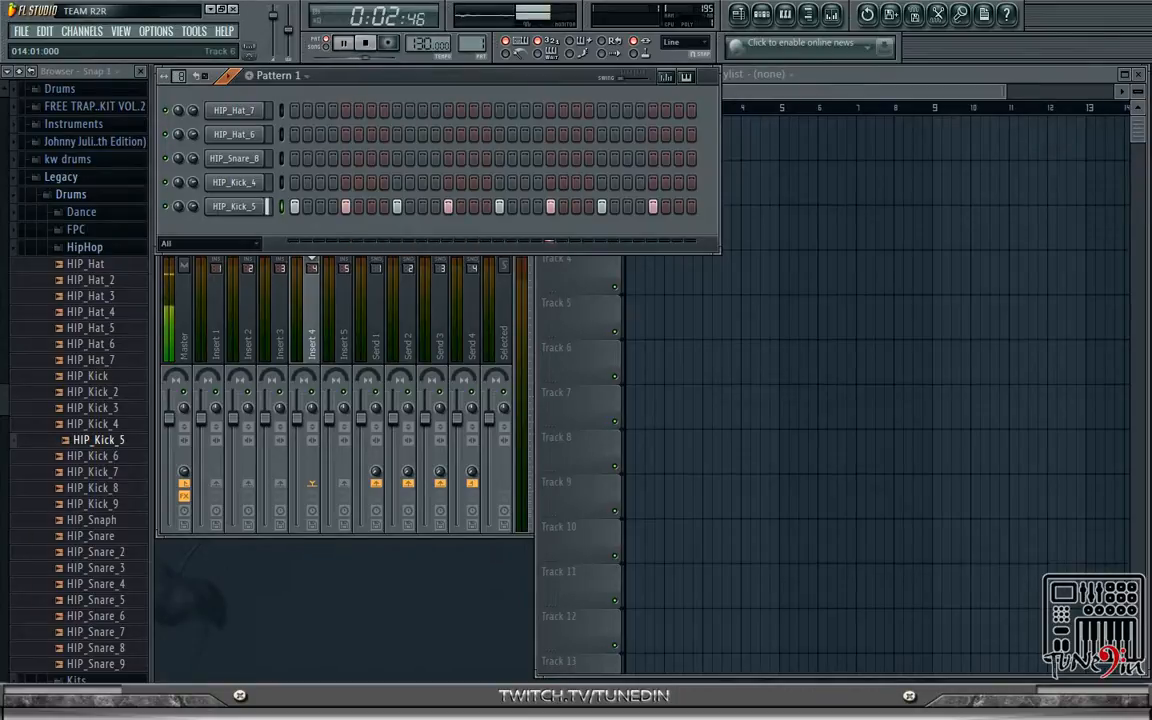
{"action": "left_click", "coordinate": [365, 43]}
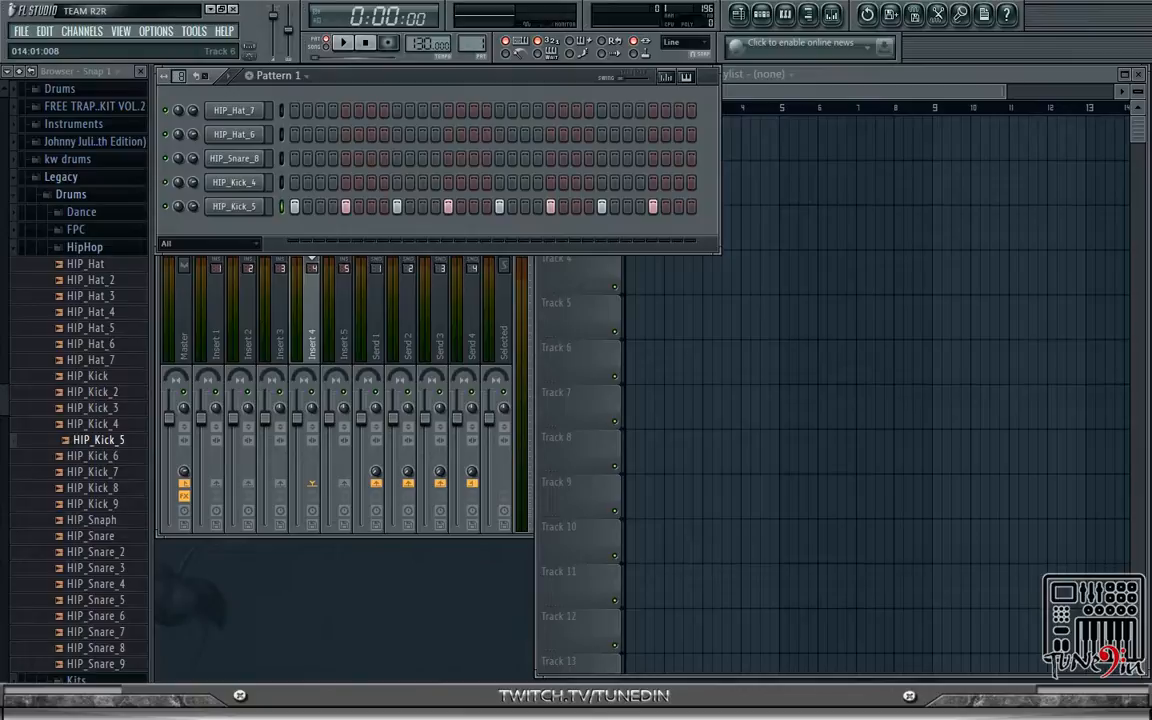
{"action": "left_click", "coordinate": [347, 45]}
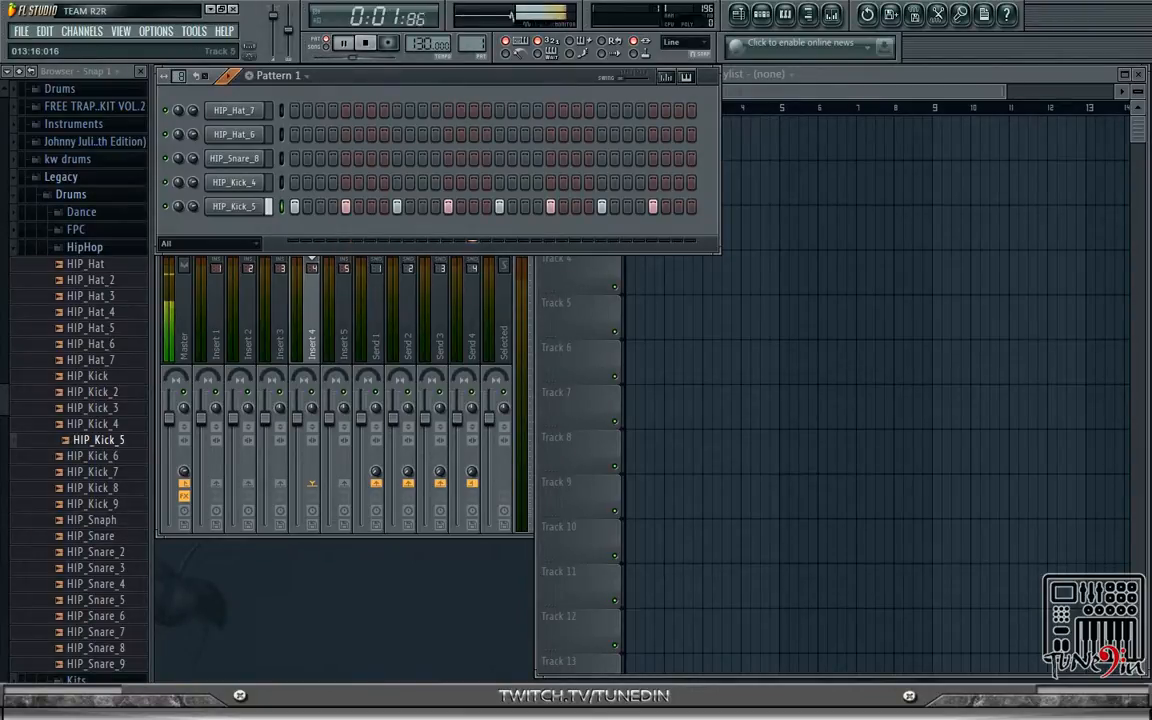
{"action": "left_click", "coordinate": [365, 43]}
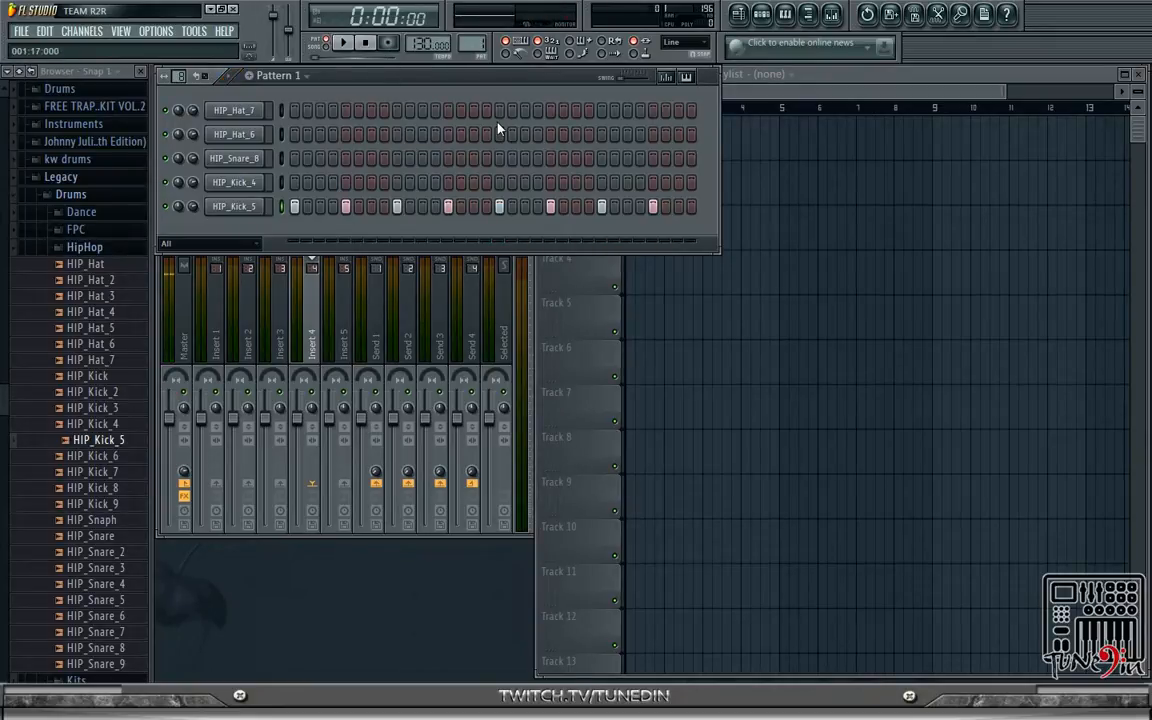
{"action": "key", "text": "space"}
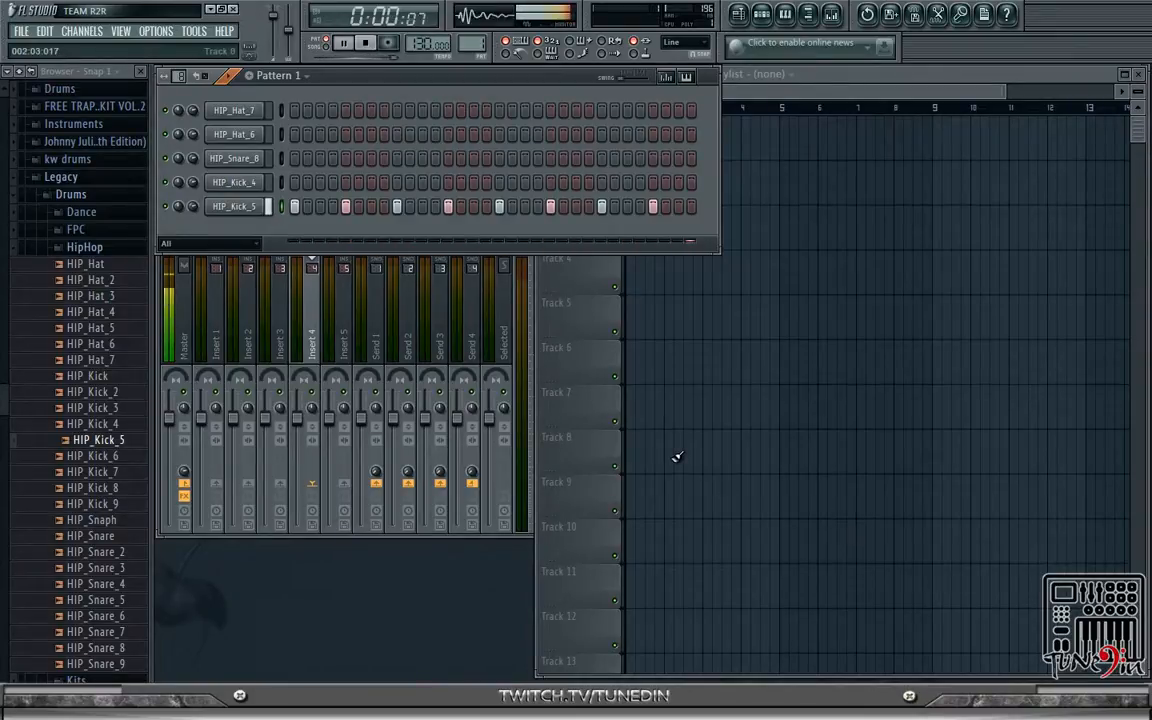
{"action": "left_click", "coordinate": [367, 45]}
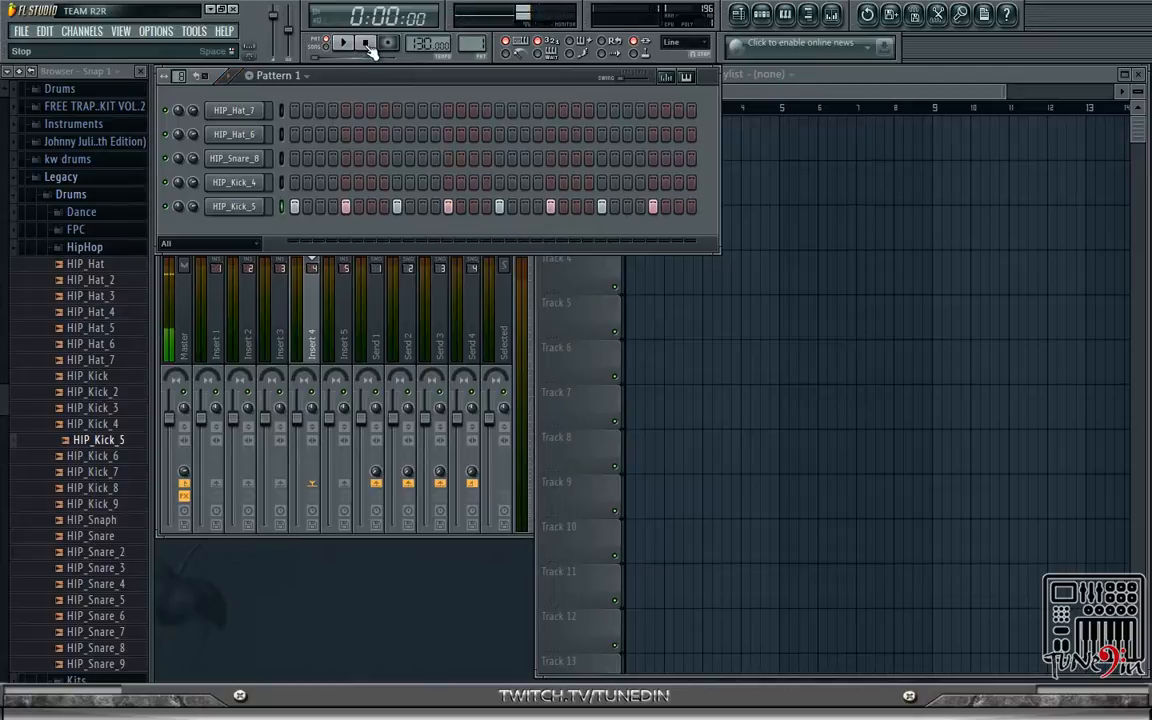
- Cut all steps from the HIP_Kick_5 channel
{"action": "right_click", "coordinate": [234, 208]}
{"action": "mouse_move", "coordinate": [309, 303]}
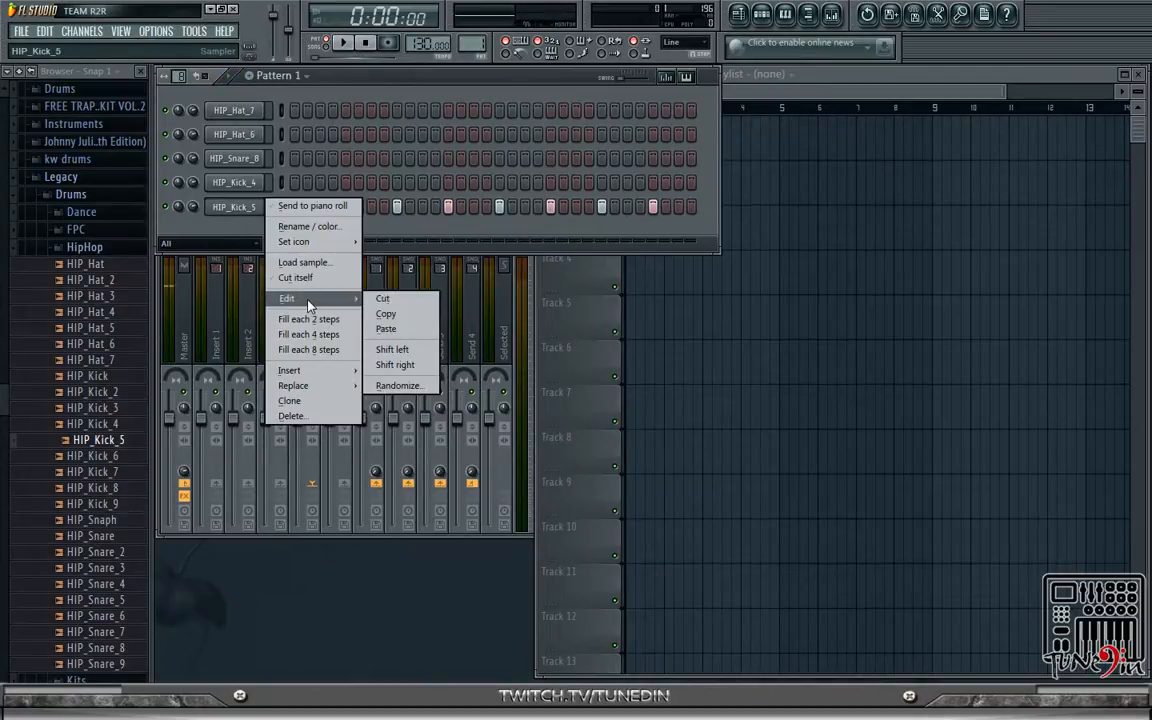
{"action": "left_click", "coordinate": [383, 299]}
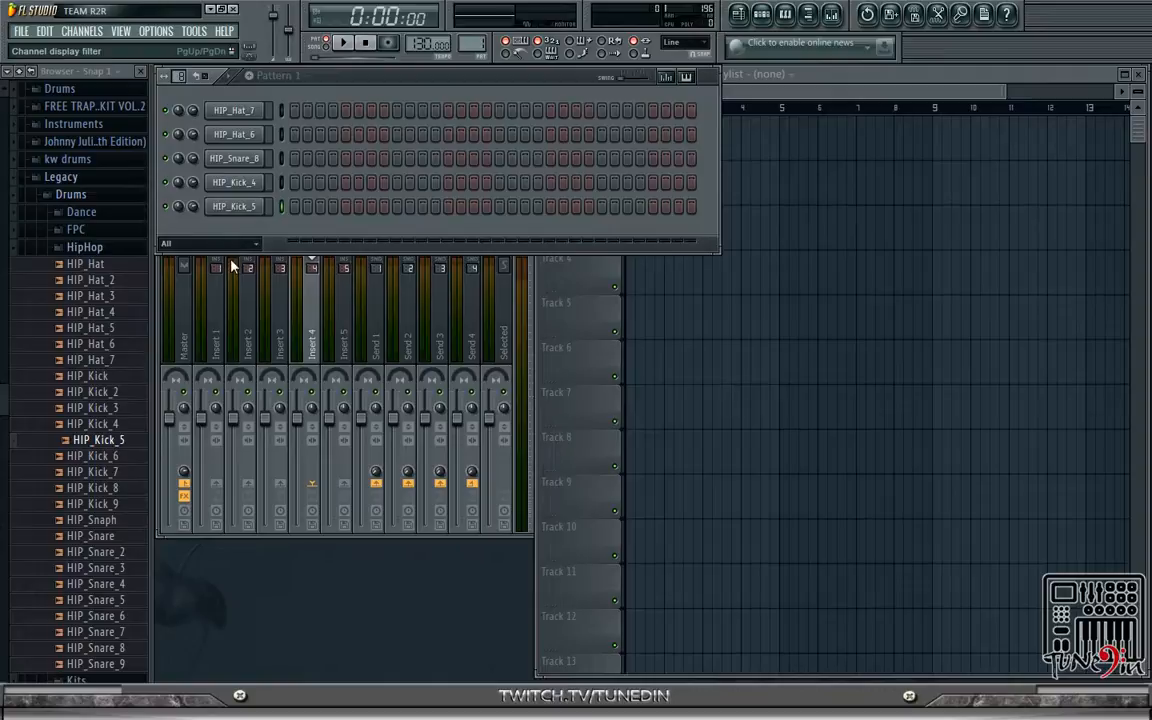
- Insert a Sytrus synthesizer channel above HIP_Kick_5 and move its plugin window lower over the workspace
{"action": "right_click", "coordinate": [244, 206]}
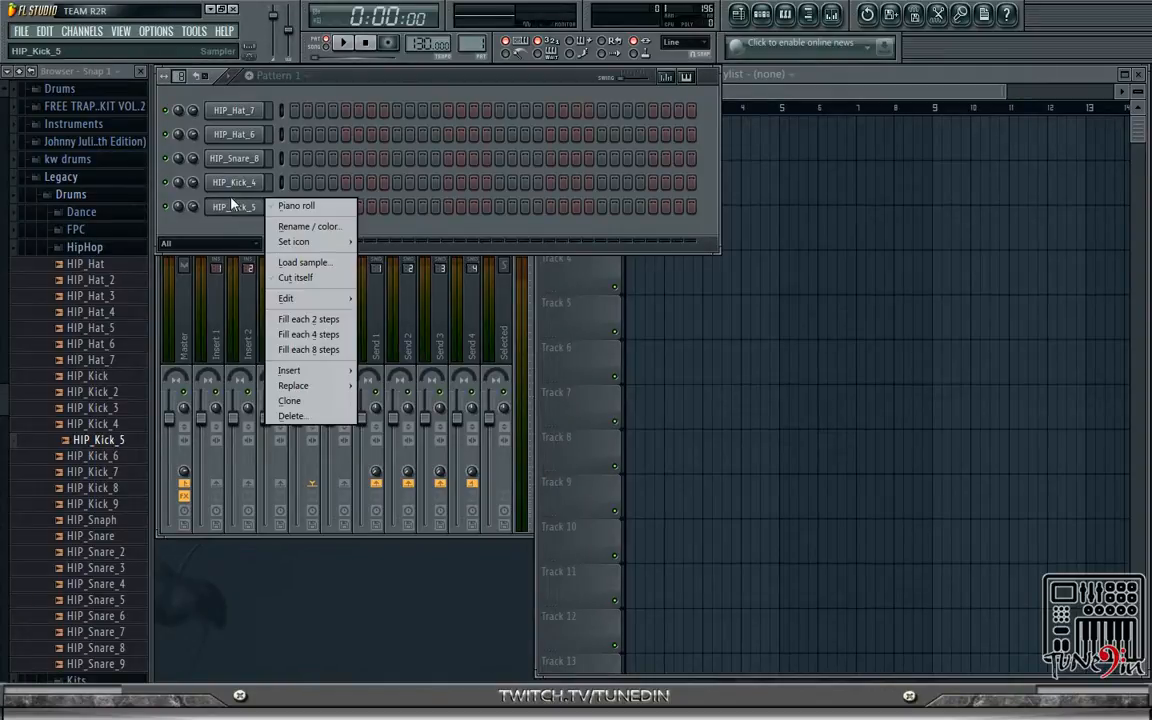
{"action": "mouse_move", "coordinate": [290, 371]}
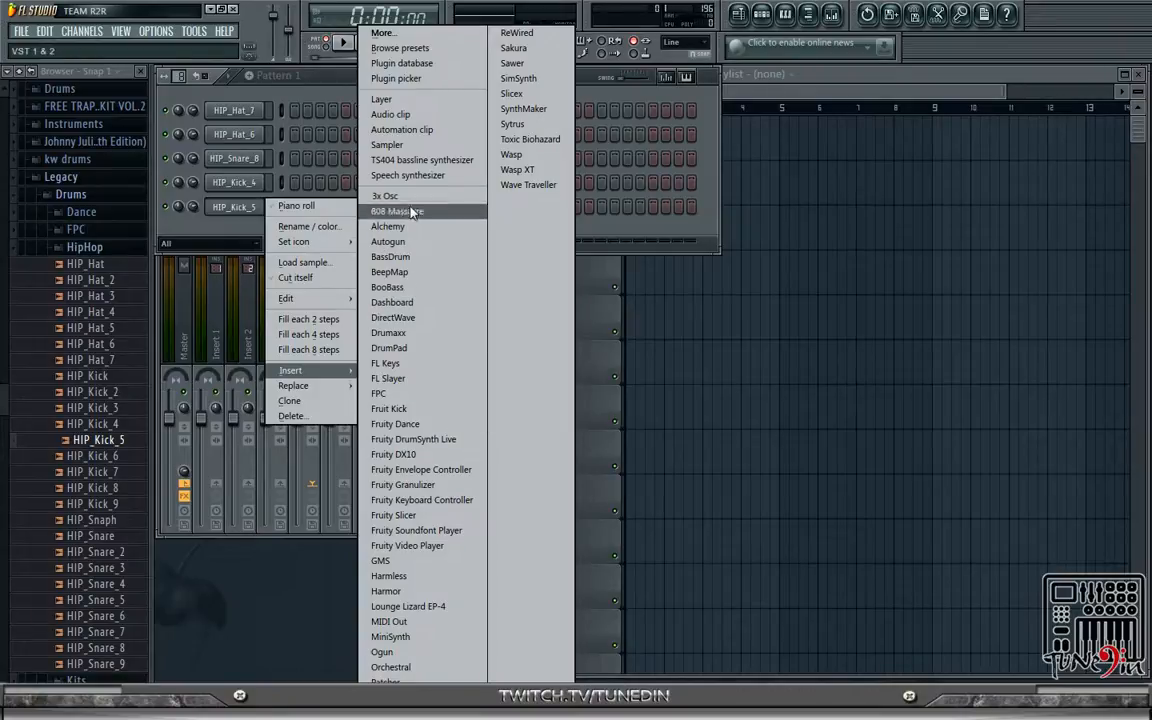
{"action": "left_click", "coordinate": [248, 233]}
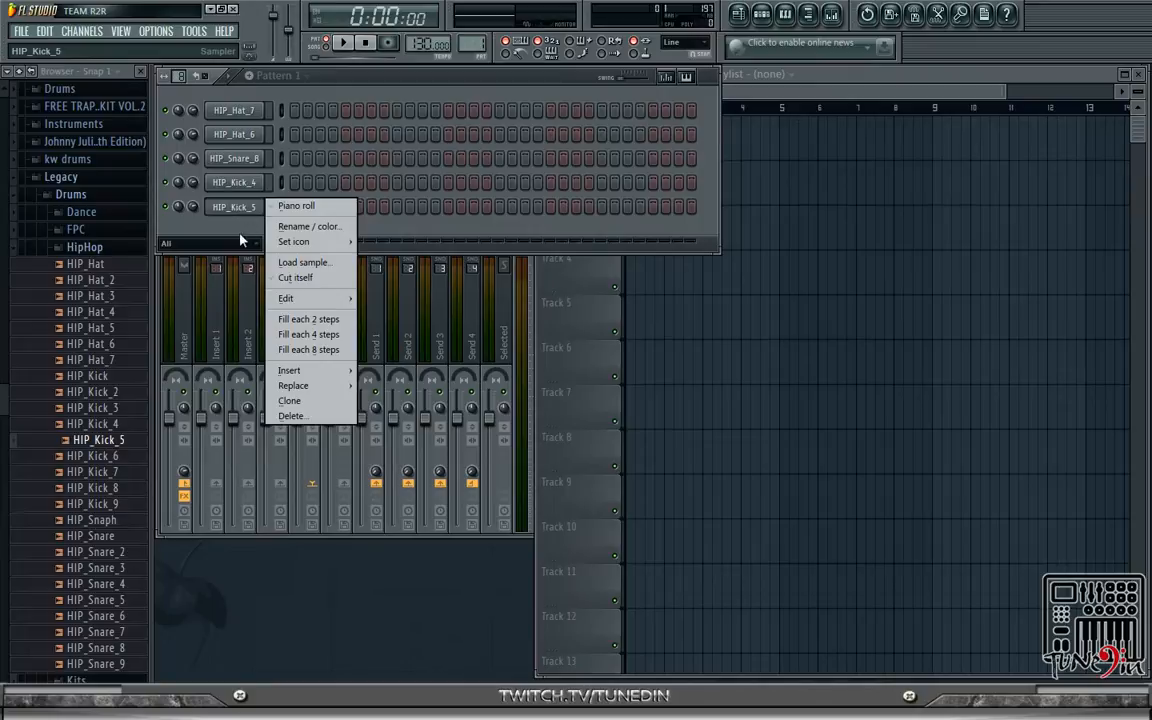
{"action": "mouse_move", "coordinate": [306, 368]}
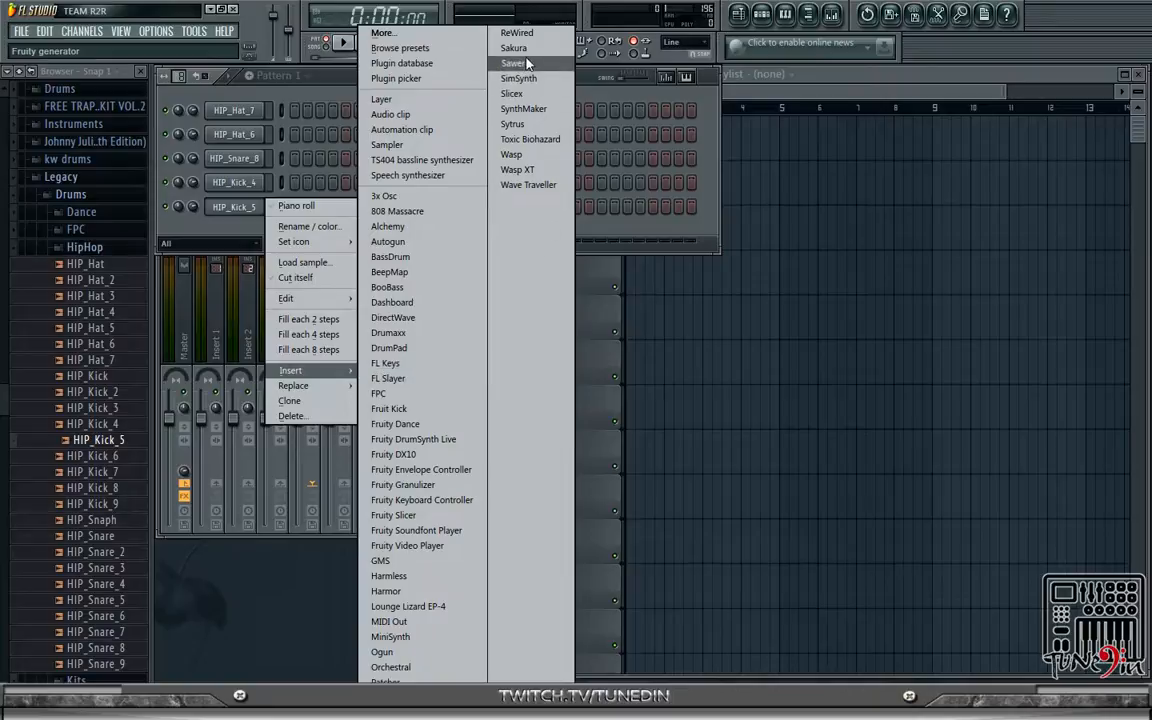
{"action": "left_click", "coordinate": [537, 127]}
{"action": "left_click_drag", "start_coordinate": [462, 177], "coordinate": [558, 217]}
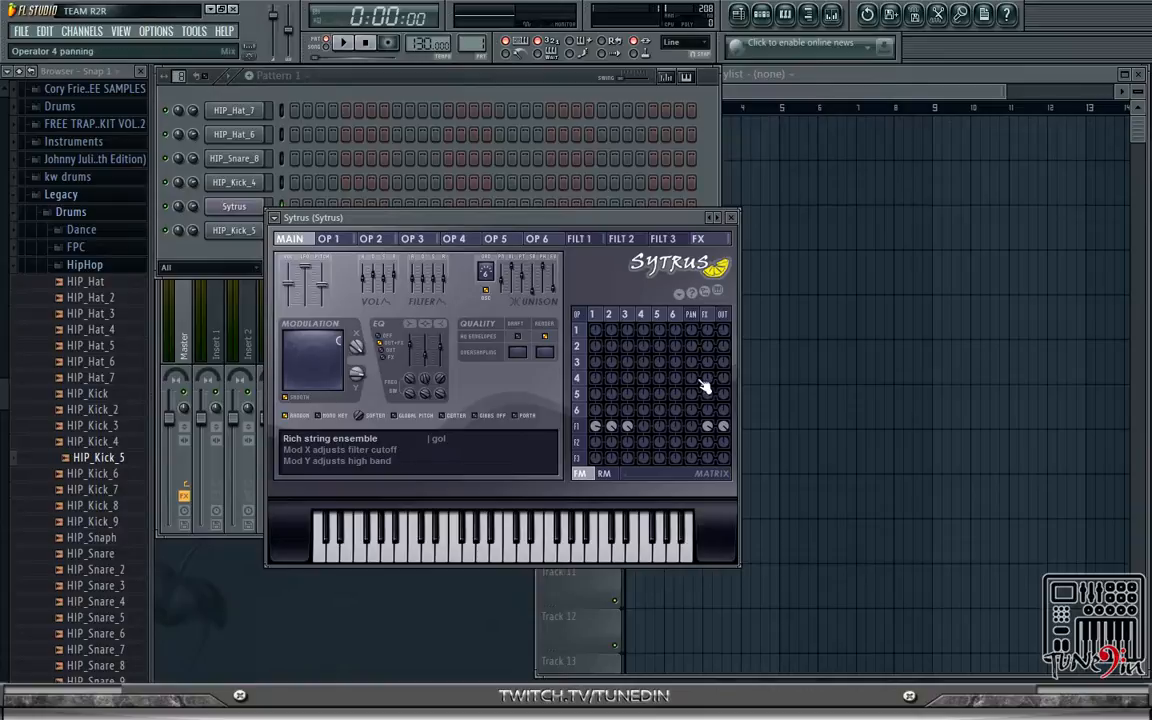
- Play several notes to audition the Rich string ensemble sound in Sytrus
{"action": "key", "text": "c"}
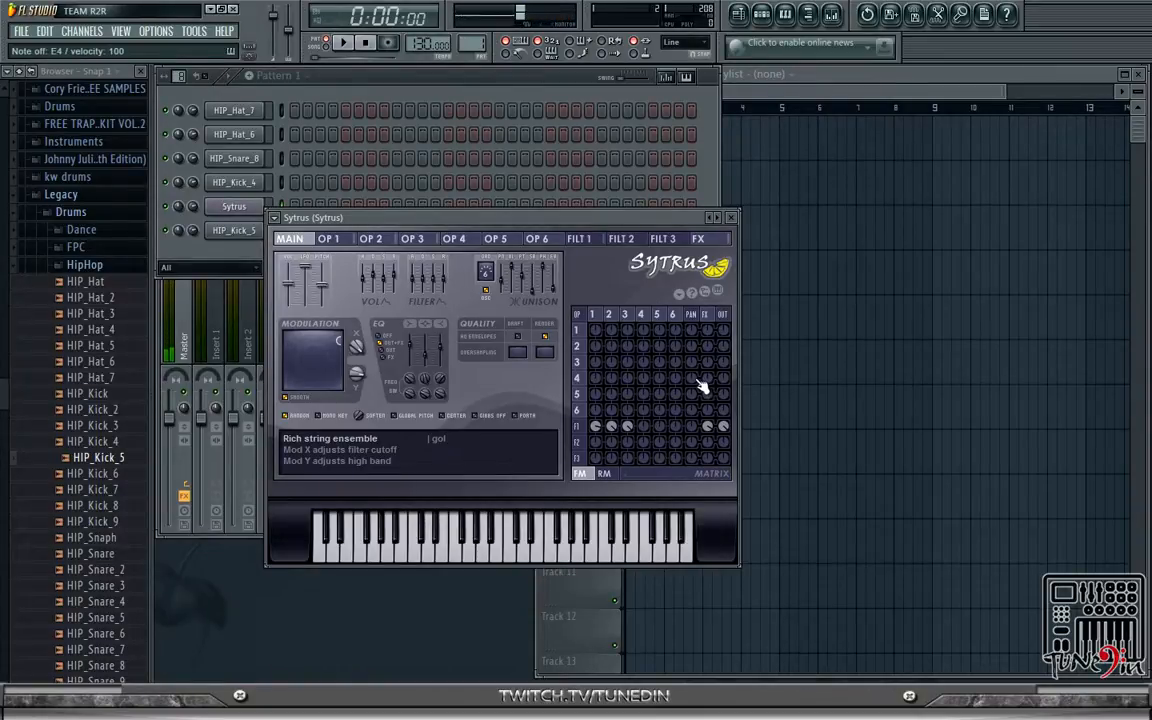
{"action": "key", "text": "v"}
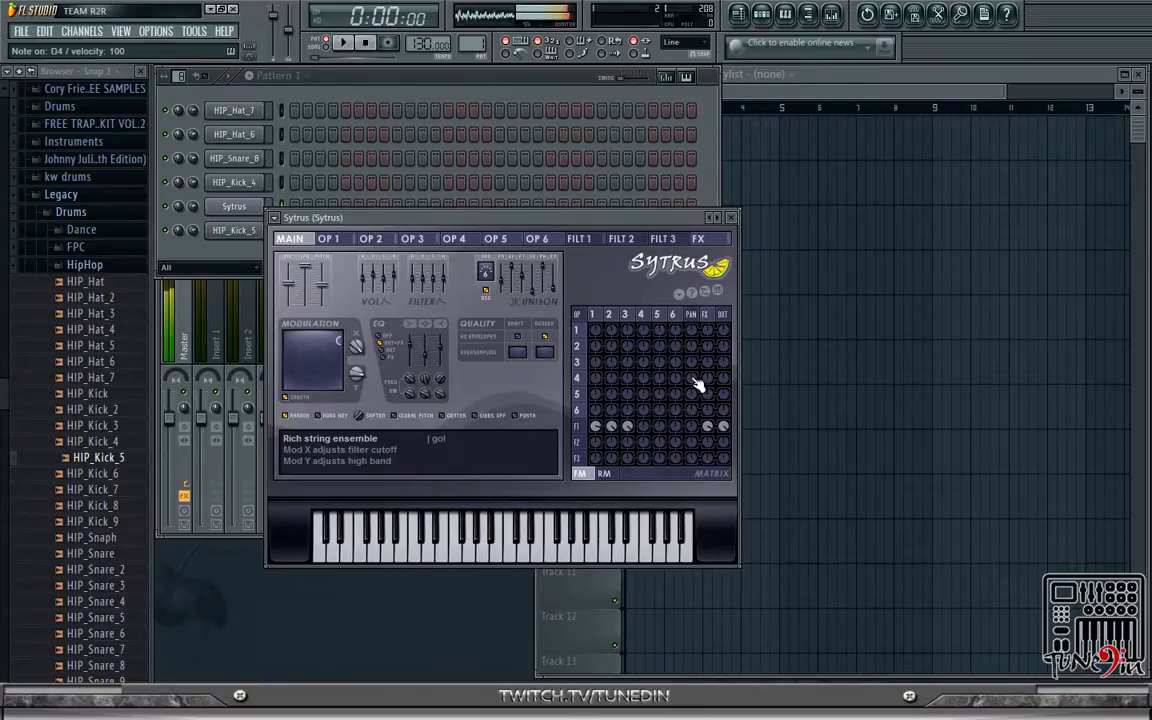
{"action": "key", "text": "n"}
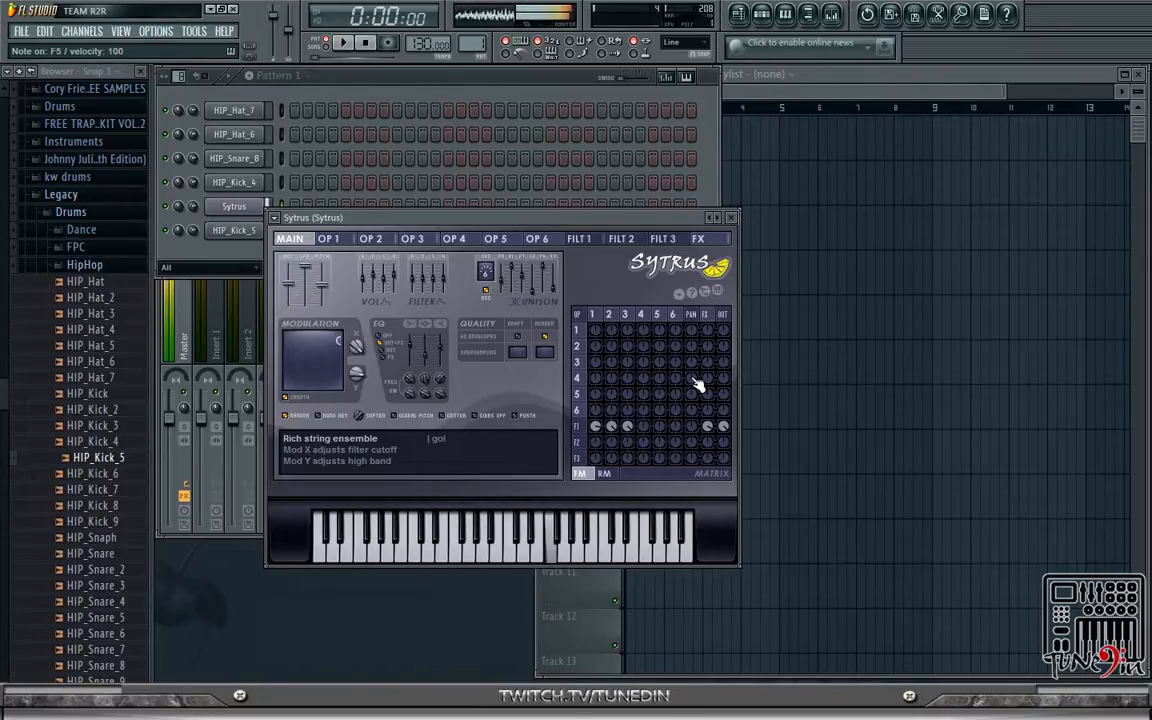
- Move the Sytrus window just below the channel rows so all step sequencer channels stay in view
{"action": "right_click", "coordinate": [714, 220]}
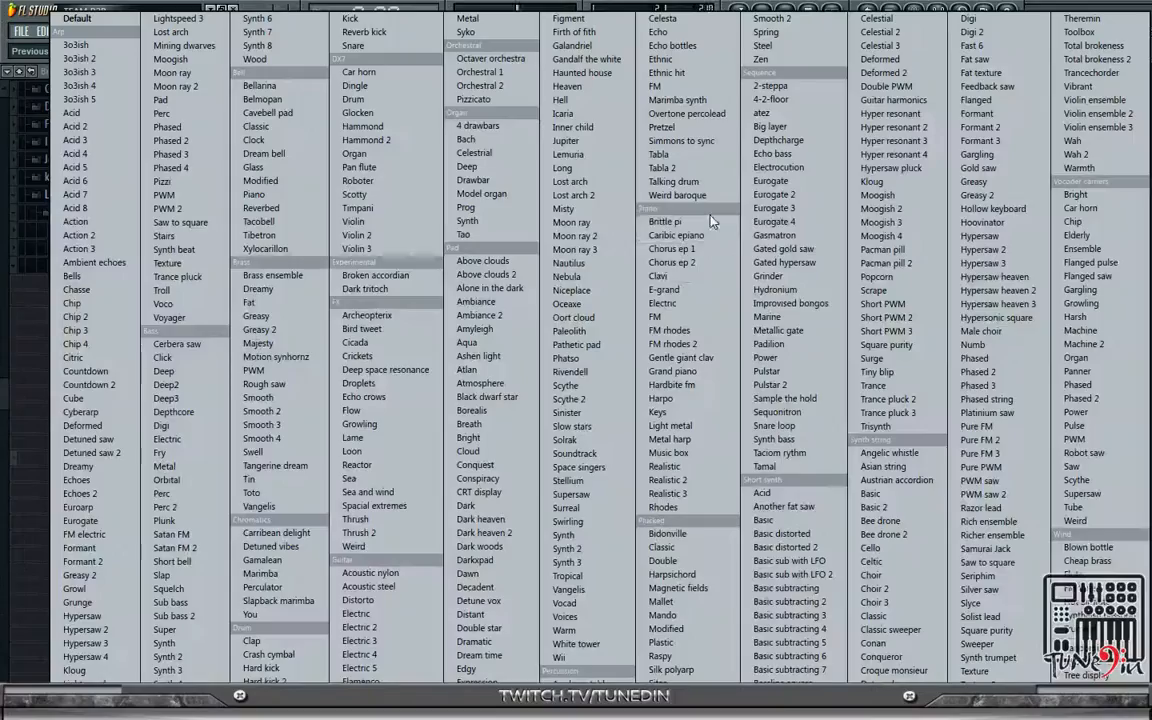
{"action": "left_click", "coordinate": [598, 472]}
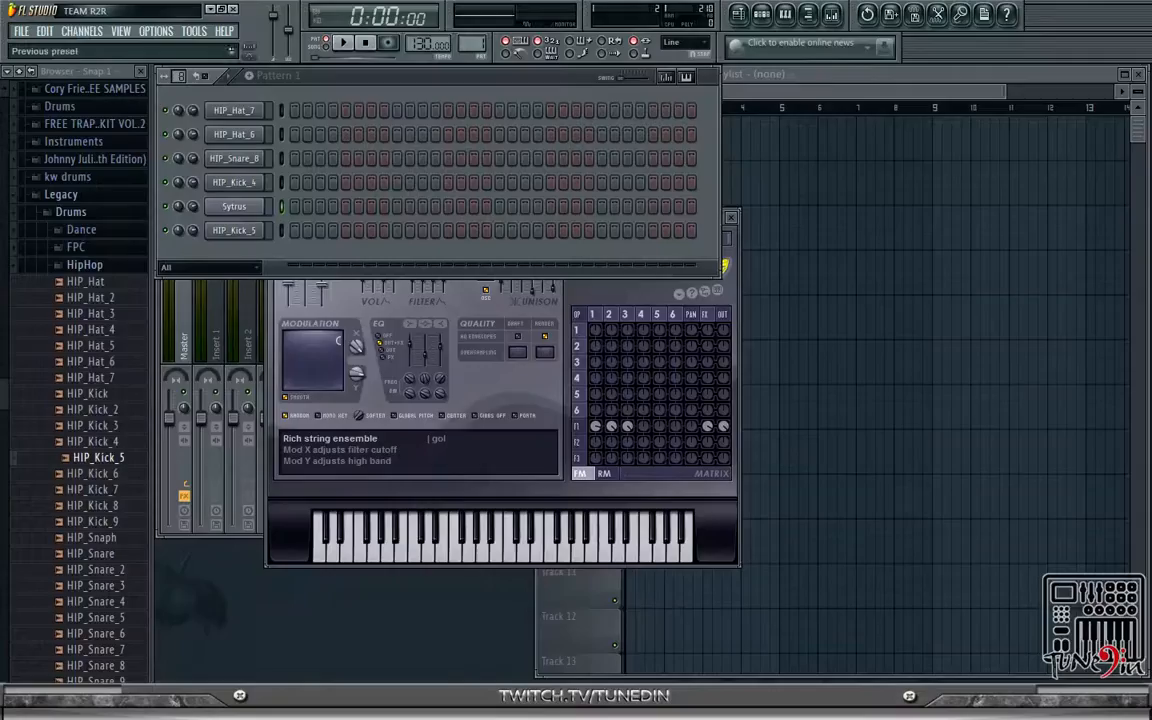
{"action": "left_click", "coordinate": [584, 298]}
{"action": "left_click_drag", "start_coordinate": [525, 220], "coordinate": [584, 238]}
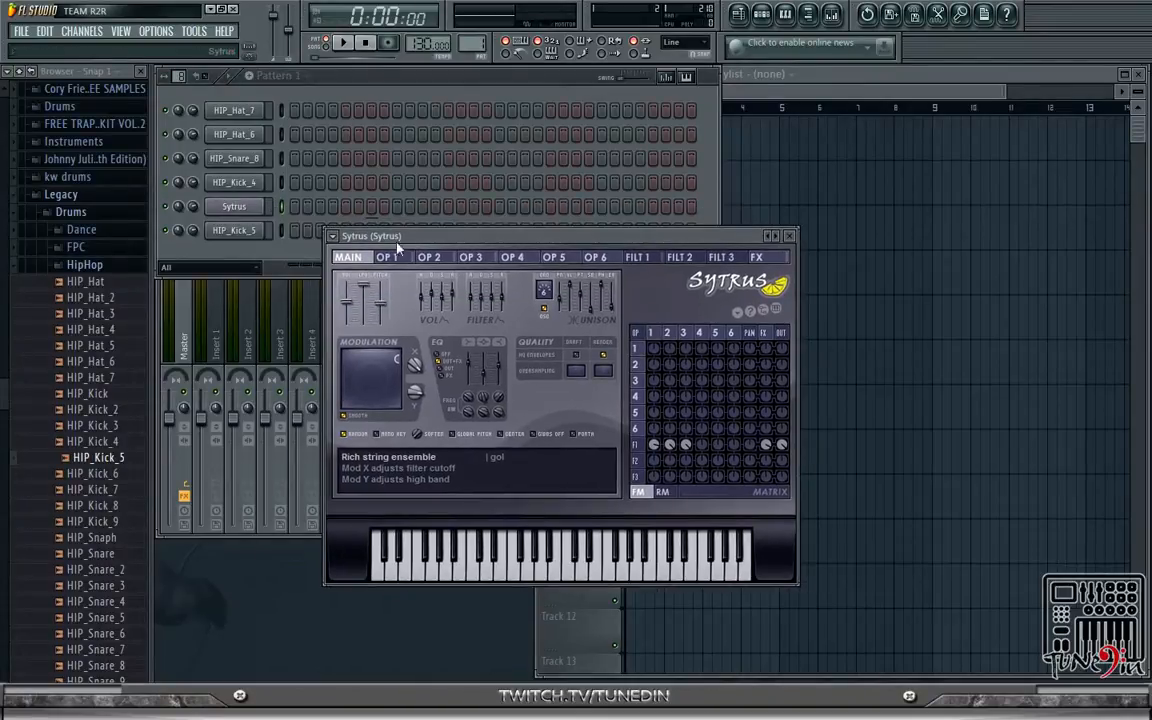
{"action": "left_click_drag", "start_coordinate": [512, 236], "coordinate": [320, 256]}
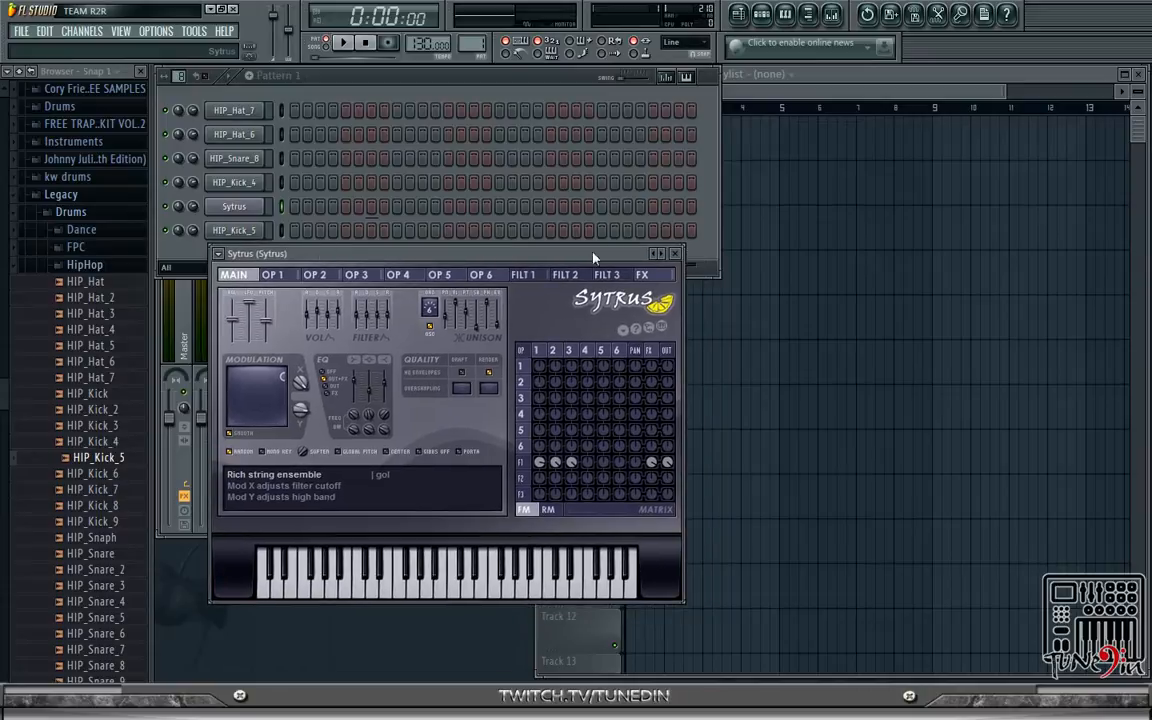
- Load the Above clouds pad preset in Sytrus and play a note to audition it
{"action": "left_click", "coordinate": [667, 256]}
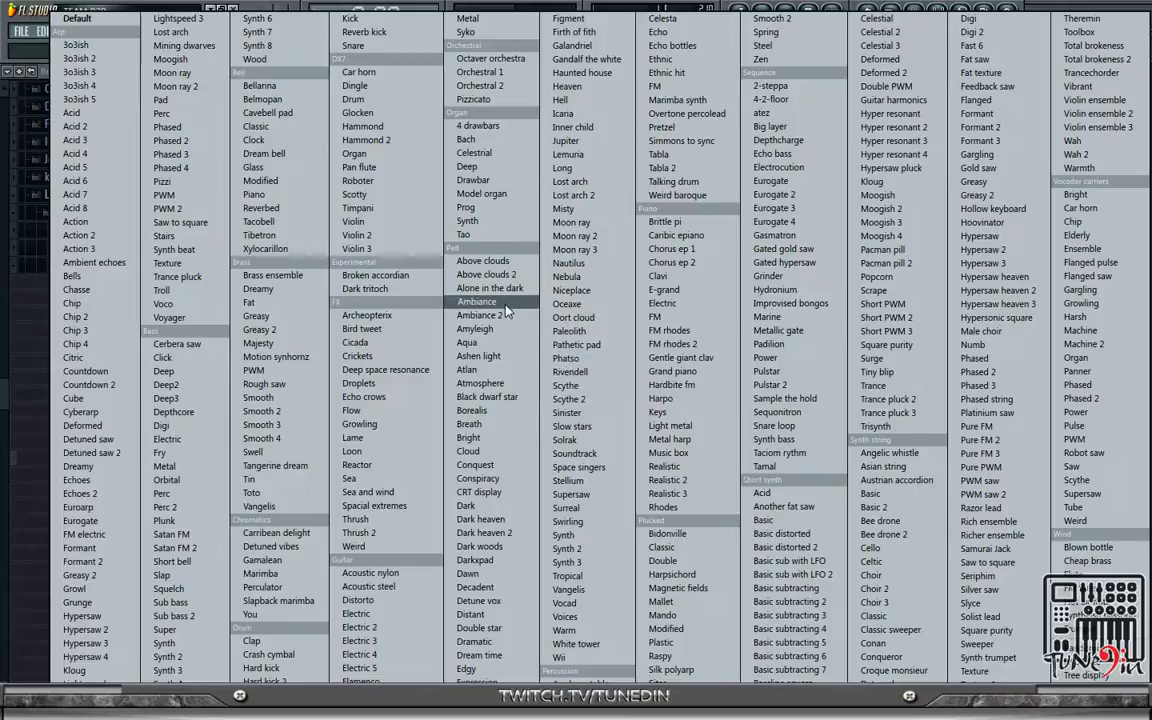
{"action": "left_click", "coordinate": [500, 262]}
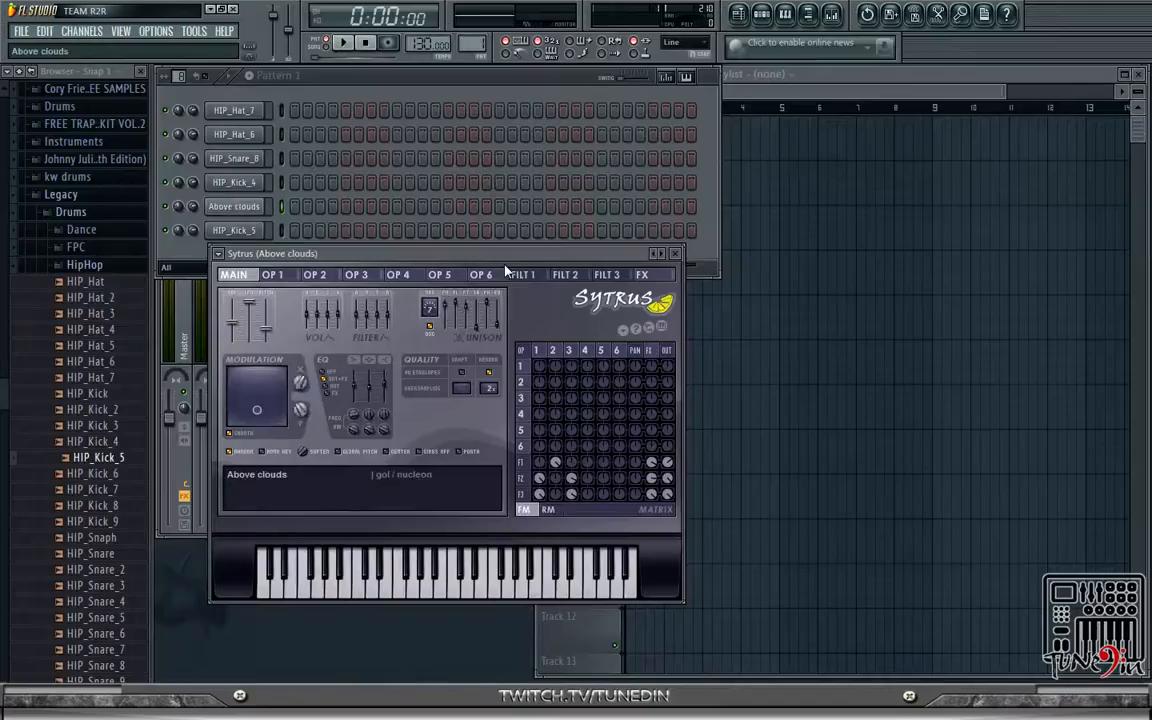
{"action": "key", "text": "z"}
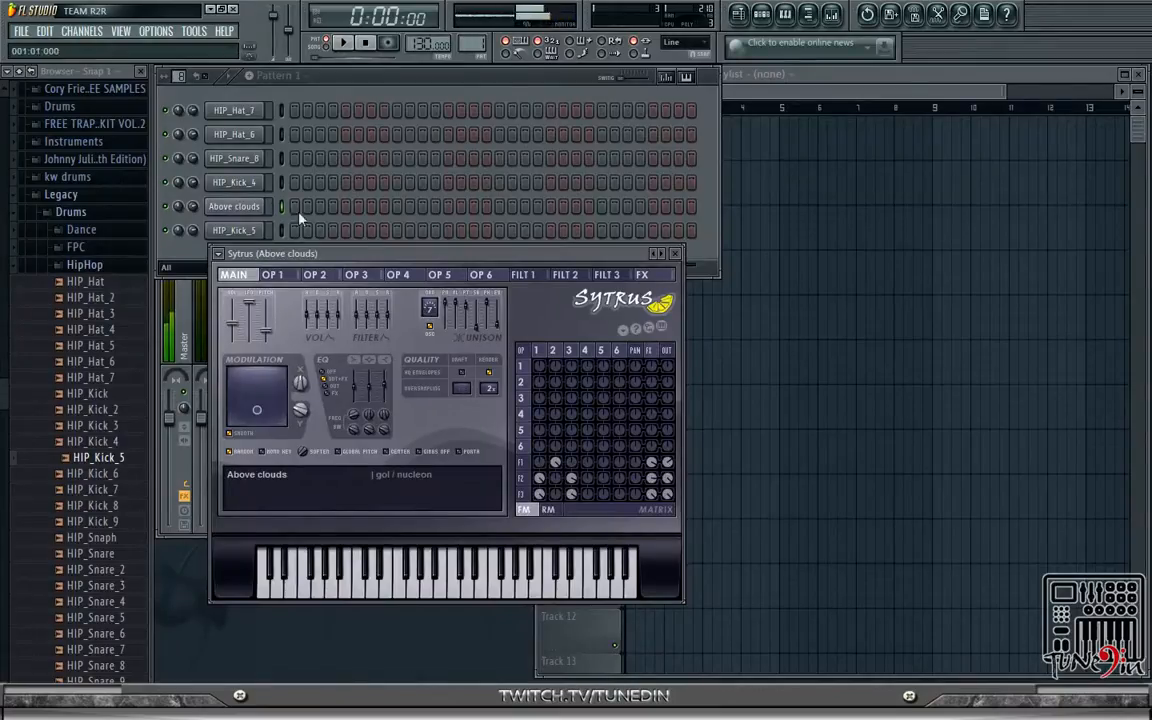
{"action": "left_click", "coordinate": [194, 212]}
{"action": "left_click", "coordinate": [577, 293]}
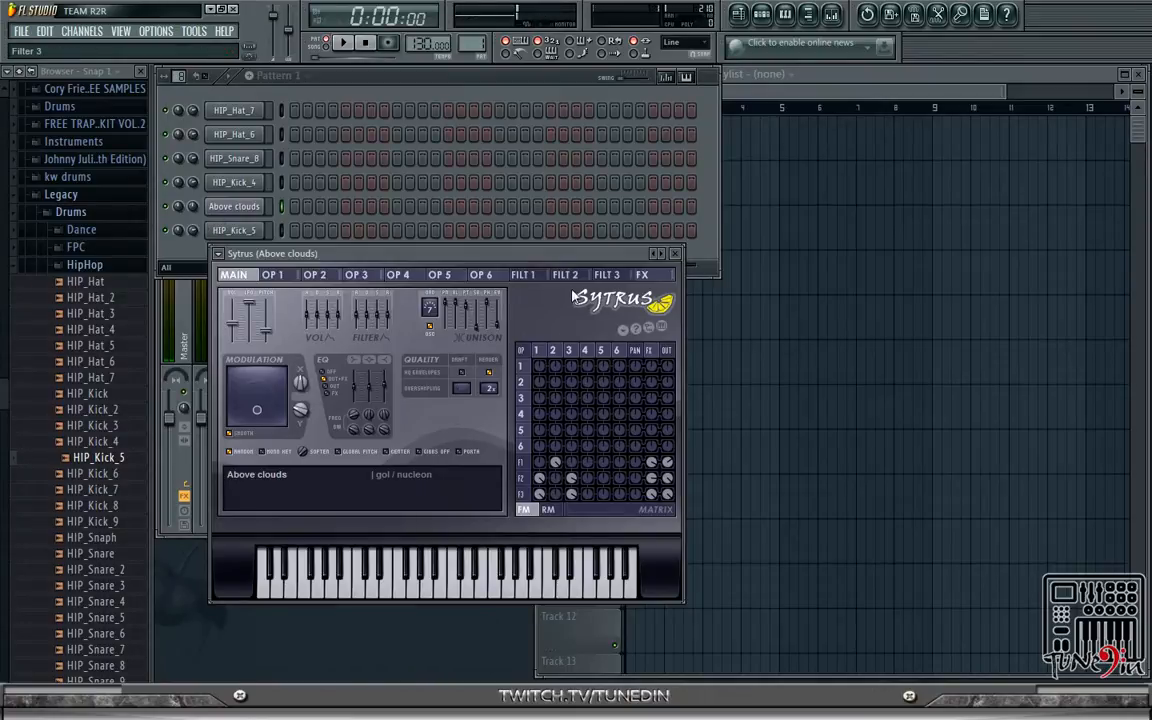
- Load the Ambiance 2 pad preset in Sytrus and audition it
{"action": "left_click", "coordinate": [660, 257]}
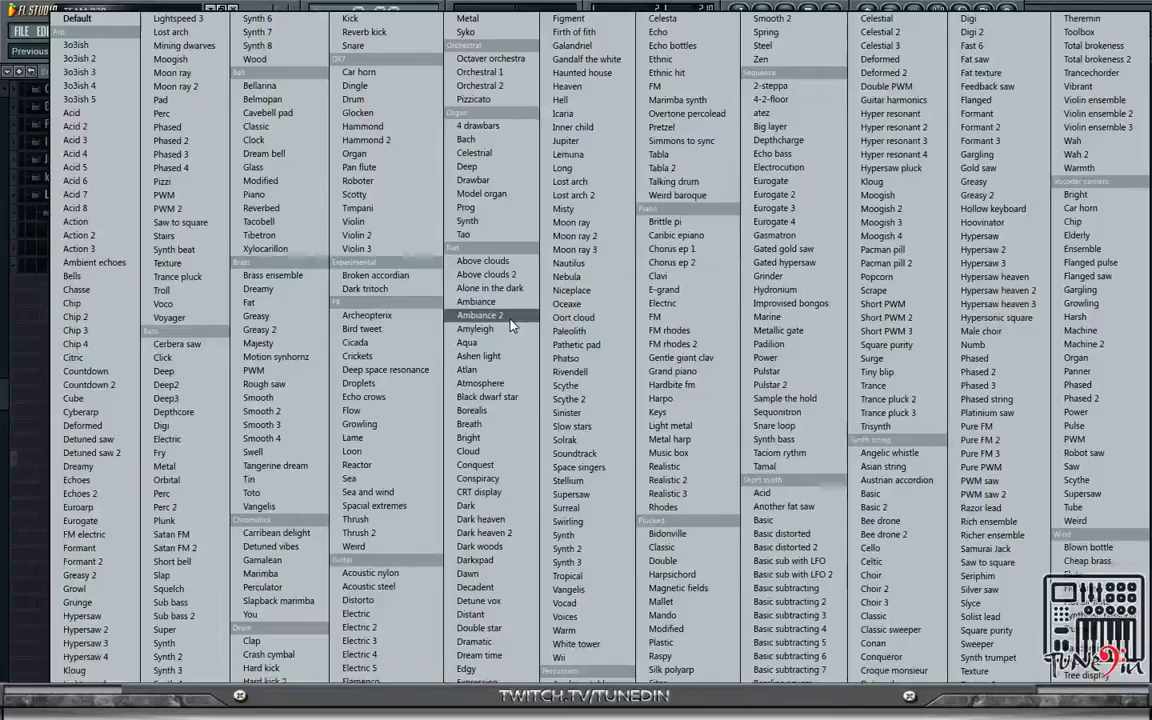
{"action": "left_click", "coordinate": [510, 325]}
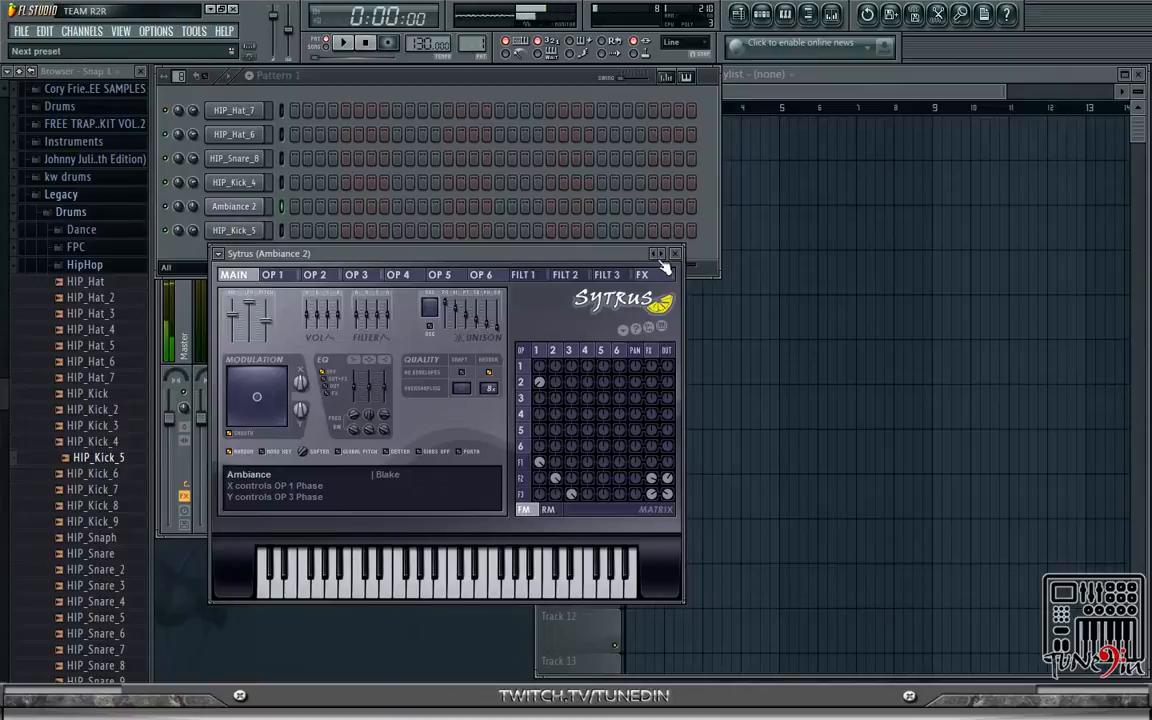
{"action": "left_click", "coordinate": [660, 257]}
{"action": "left_click", "coordinate": [507, 311]}
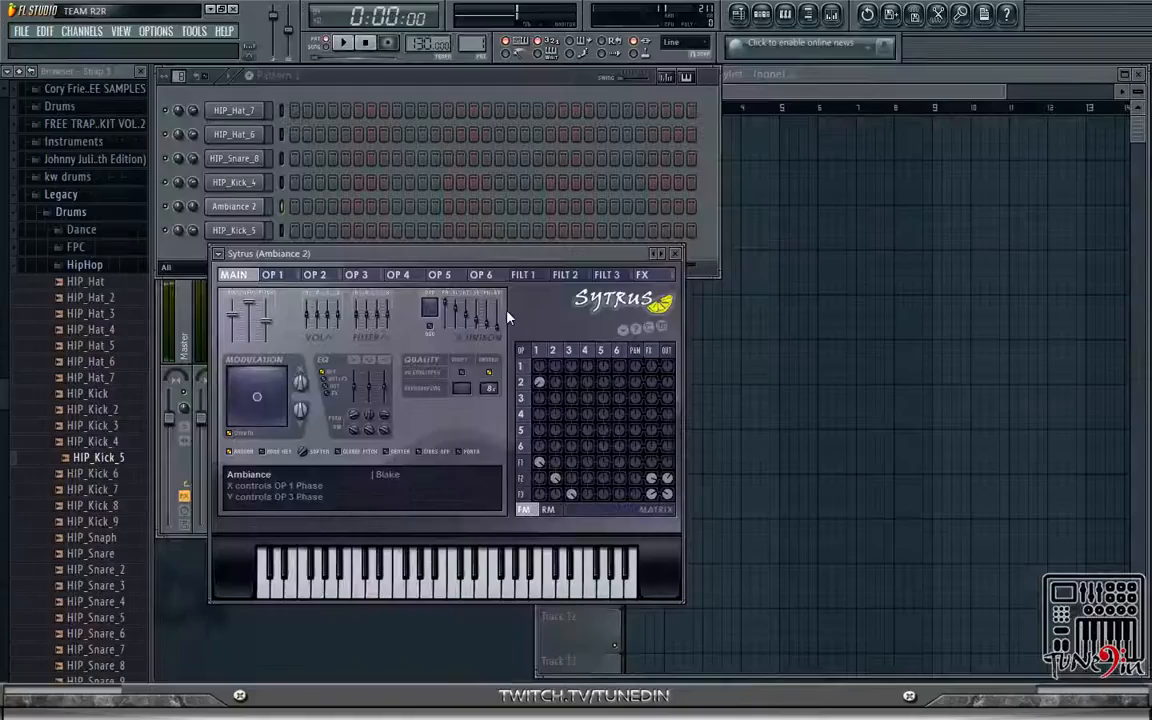
- Load the Oort cloud pad preset in Sytrus, audition it, and keep it as the channel's sound
{"action": "left_click", "coordinate": [657, 254]}
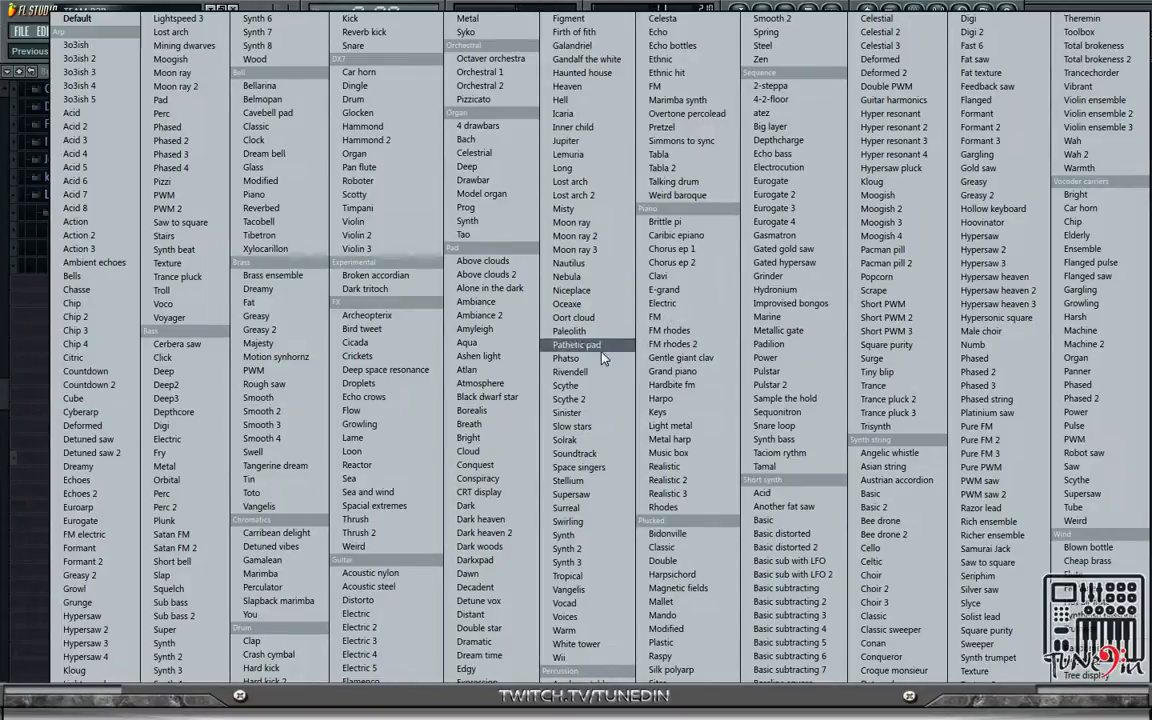
{"action": "left_click", "coordinate": [577, 318]}
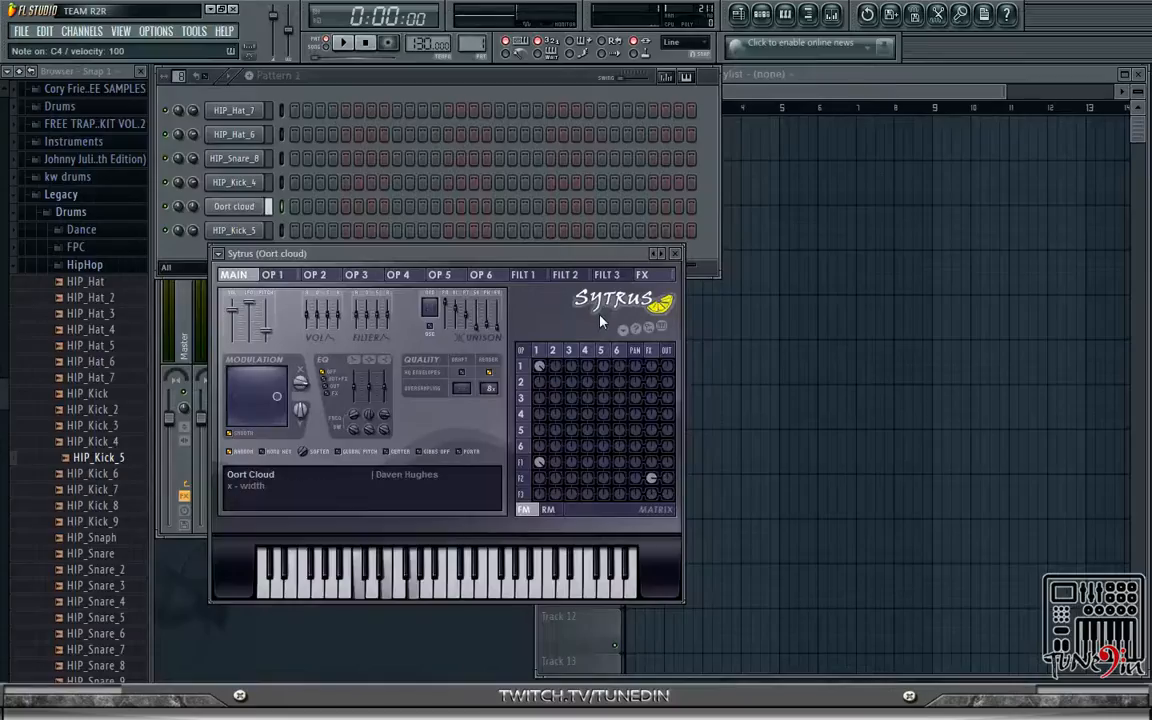
{"action": "left_click", "coordinate": [656, 253]}
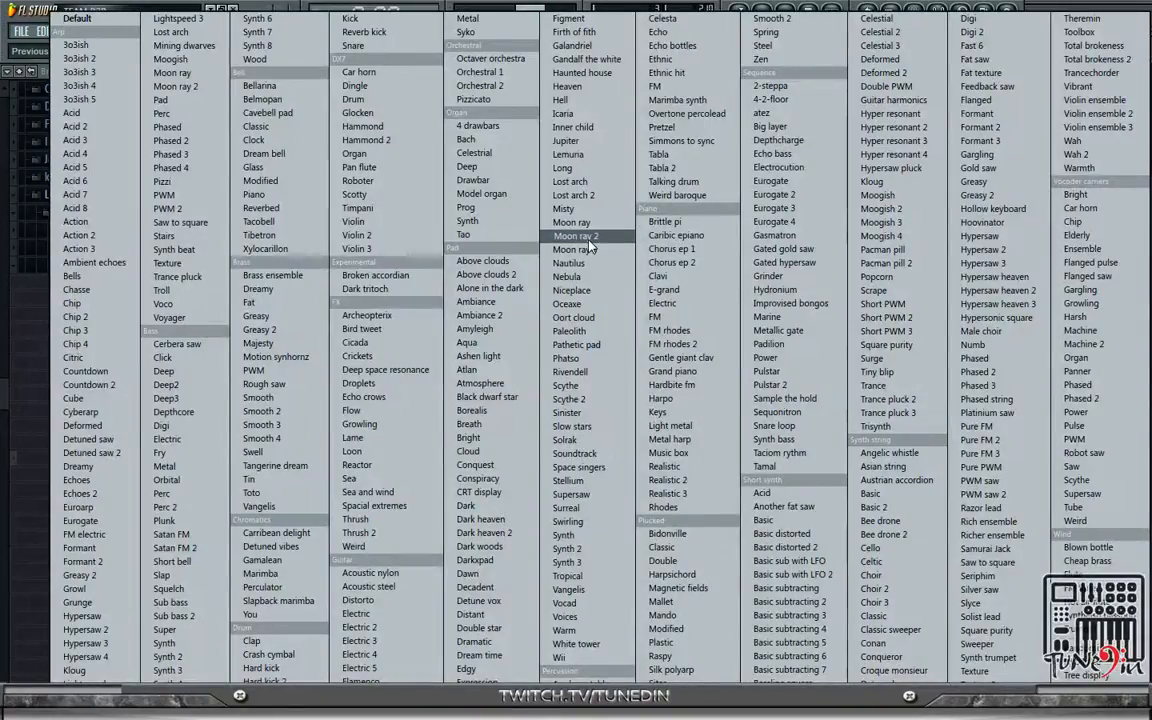
{"action": "key", "text": "Escape"}
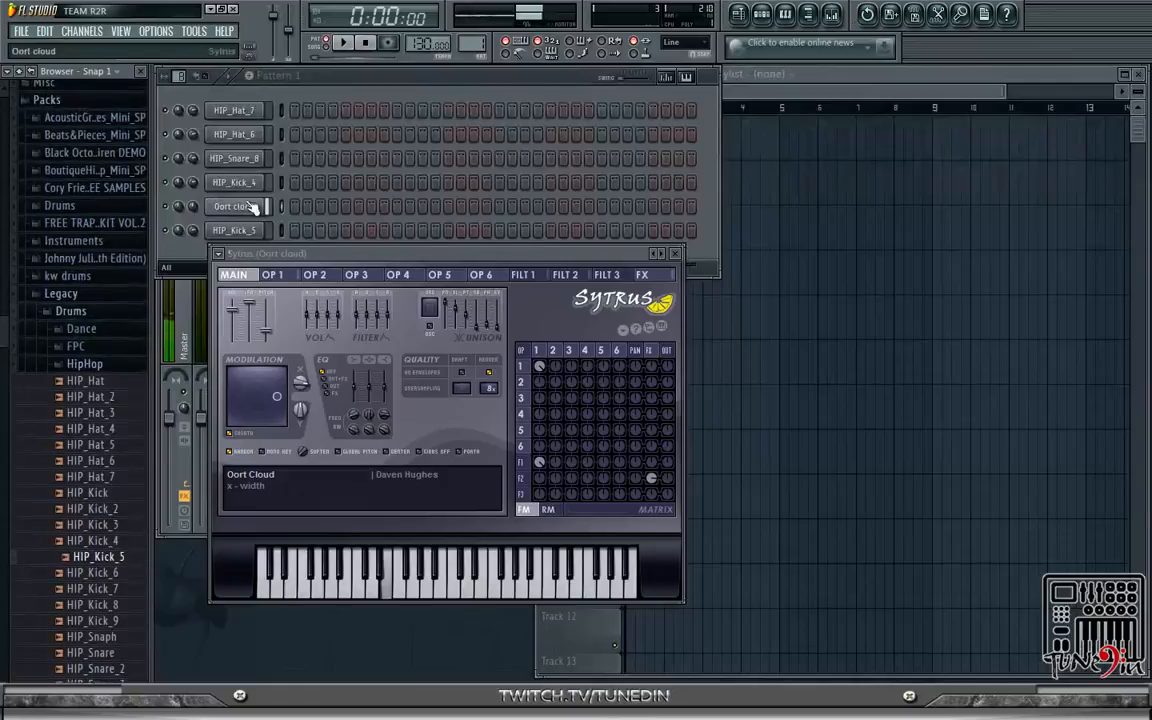
- Clone the Oort cloud Sytrus channel in the step sequencer
{"action": "right_click", "coordinate": [233, 207]}
{"action": "left_click", "coordinate": [238, 212]}
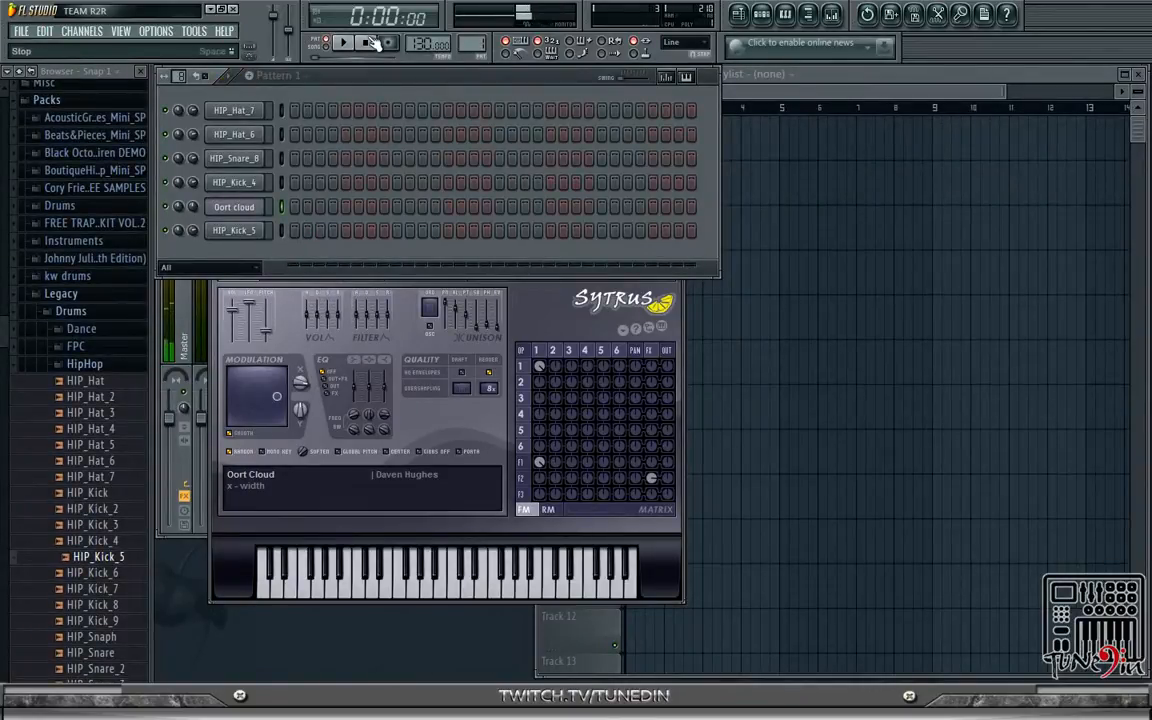
{"action": "right_click", "coordinate": [244, 208]}
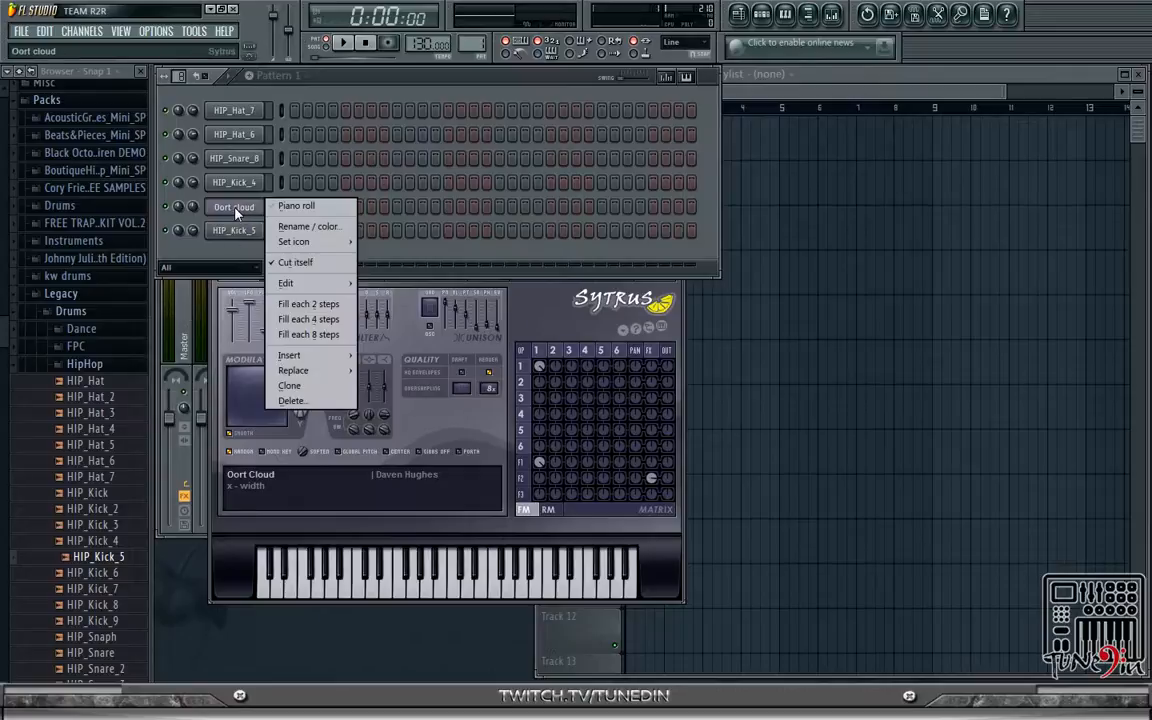
{"action": "left_click", "coordinate": [295, 385]}
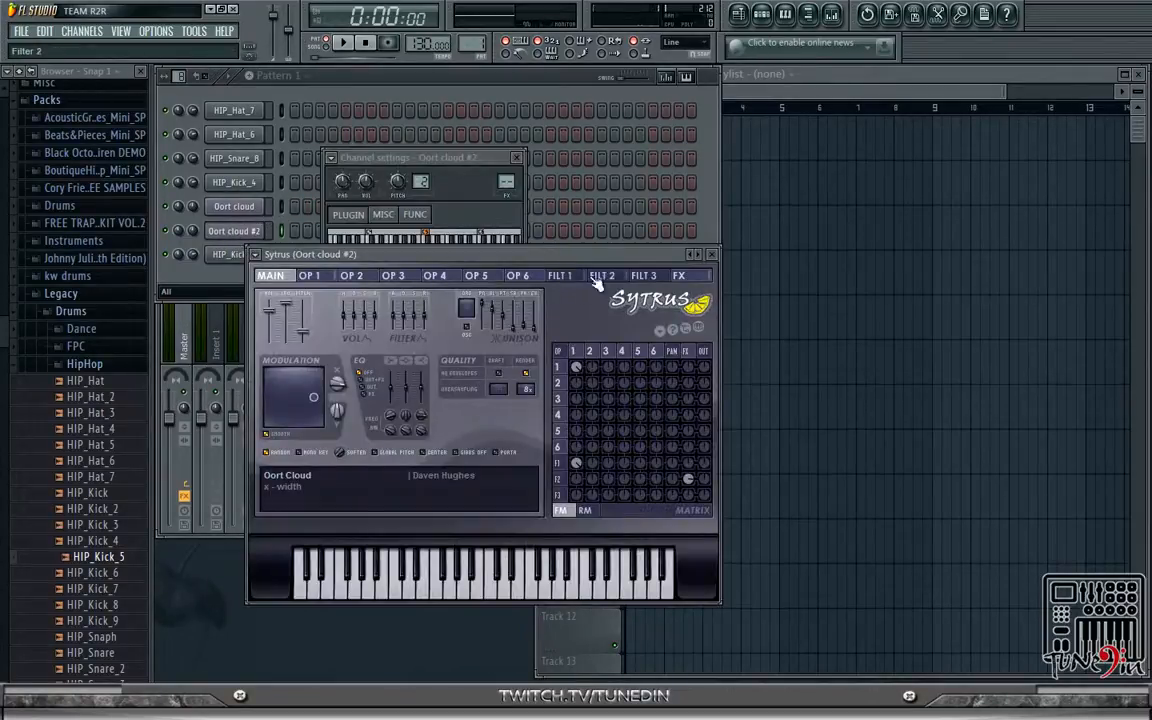
- Audition the Lost arch, Lost arch 2 and Misty pad presets in the cloned Sytrus channel, keeping Misty as its sound
{"action": "right_click", "coordinate": [703, 254]}
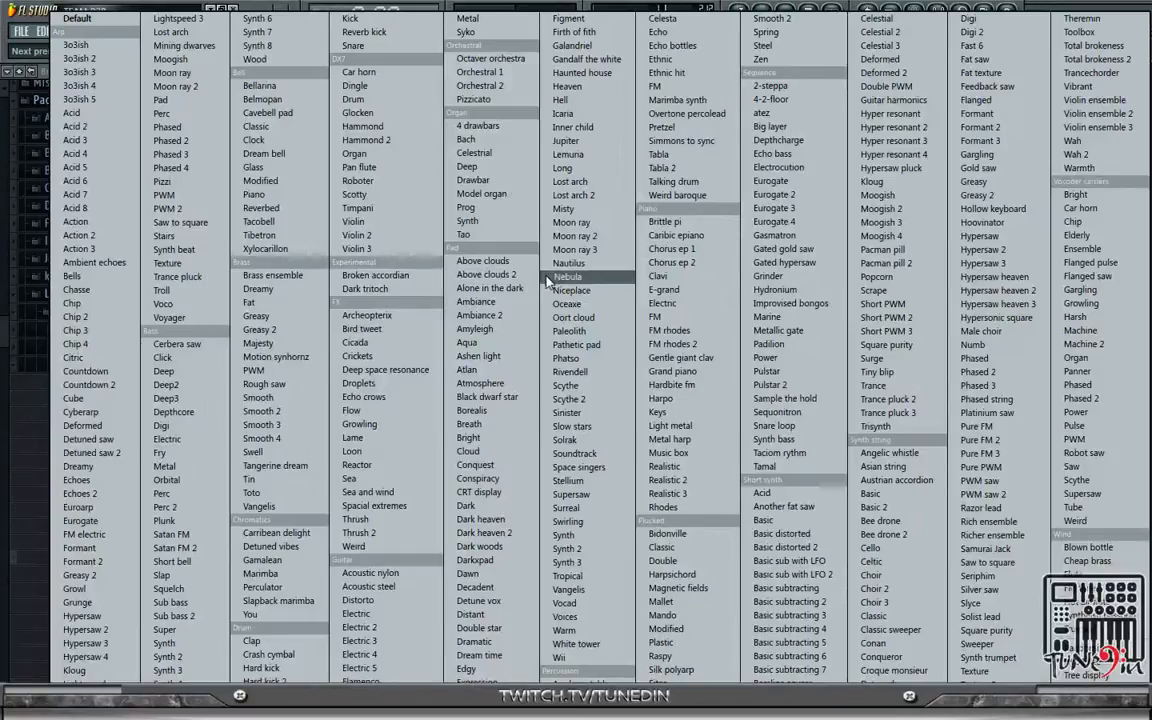
{"action": "left_click", "coordinate": [597, 183]}
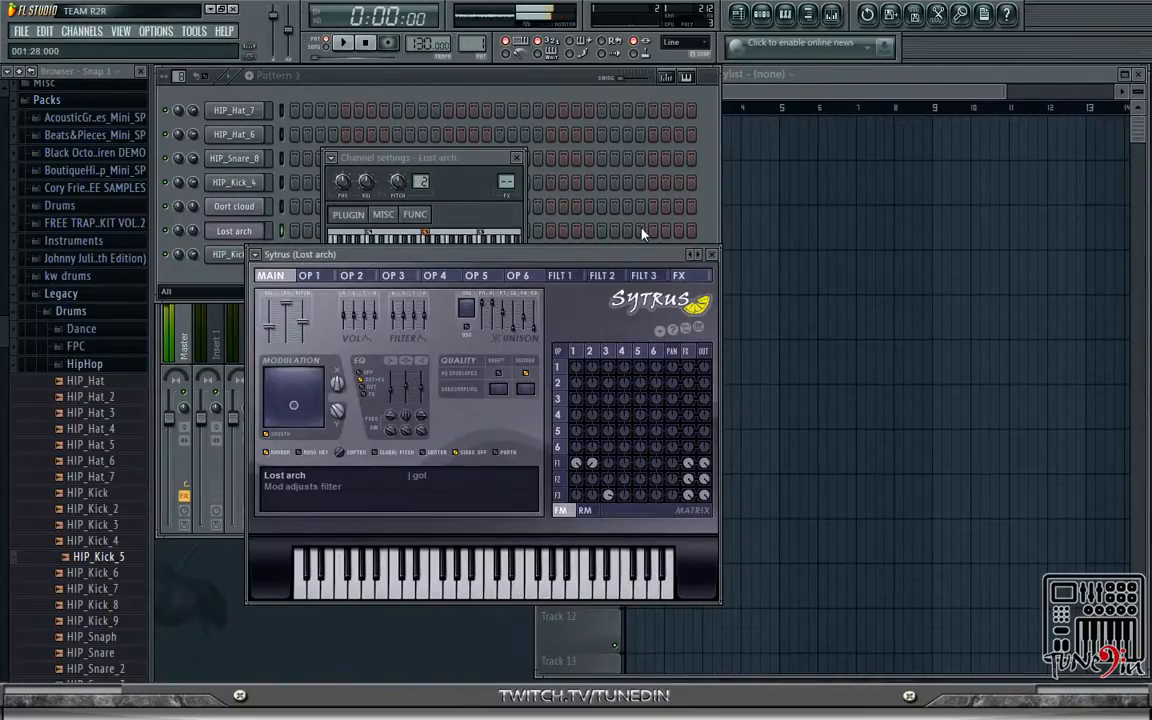
{"action": "left_click", "coordinate": [696, 254]}
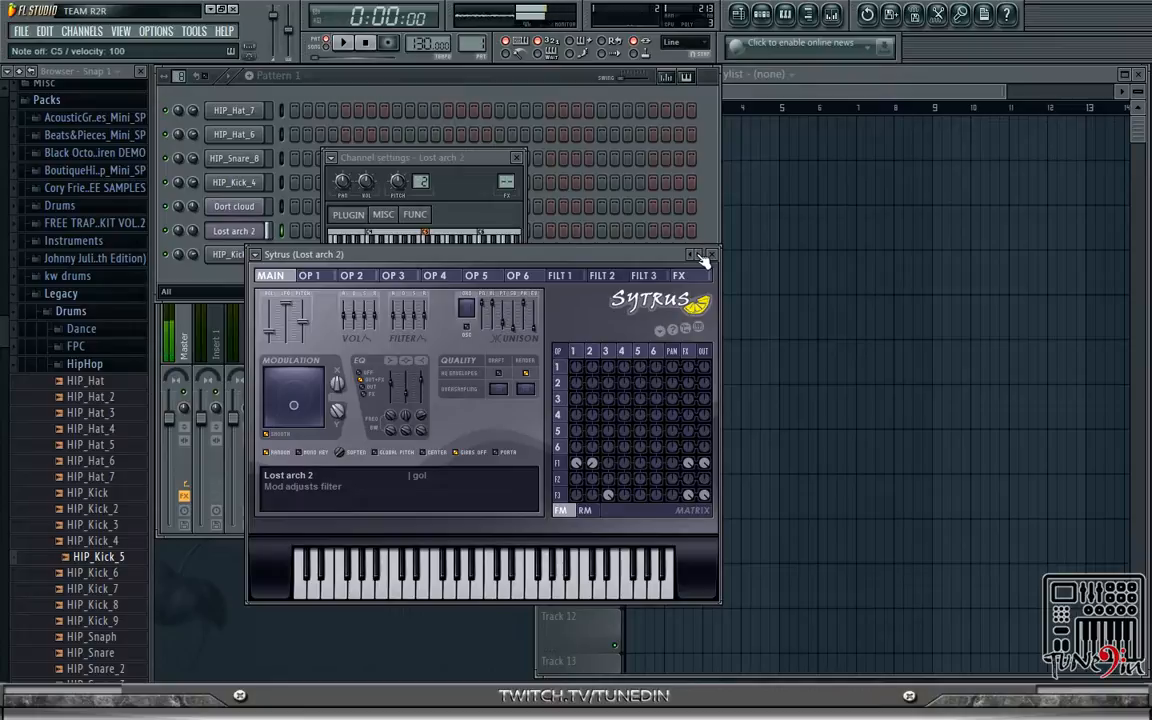
{"action": "left_click", "coordinate": [704, 256]}
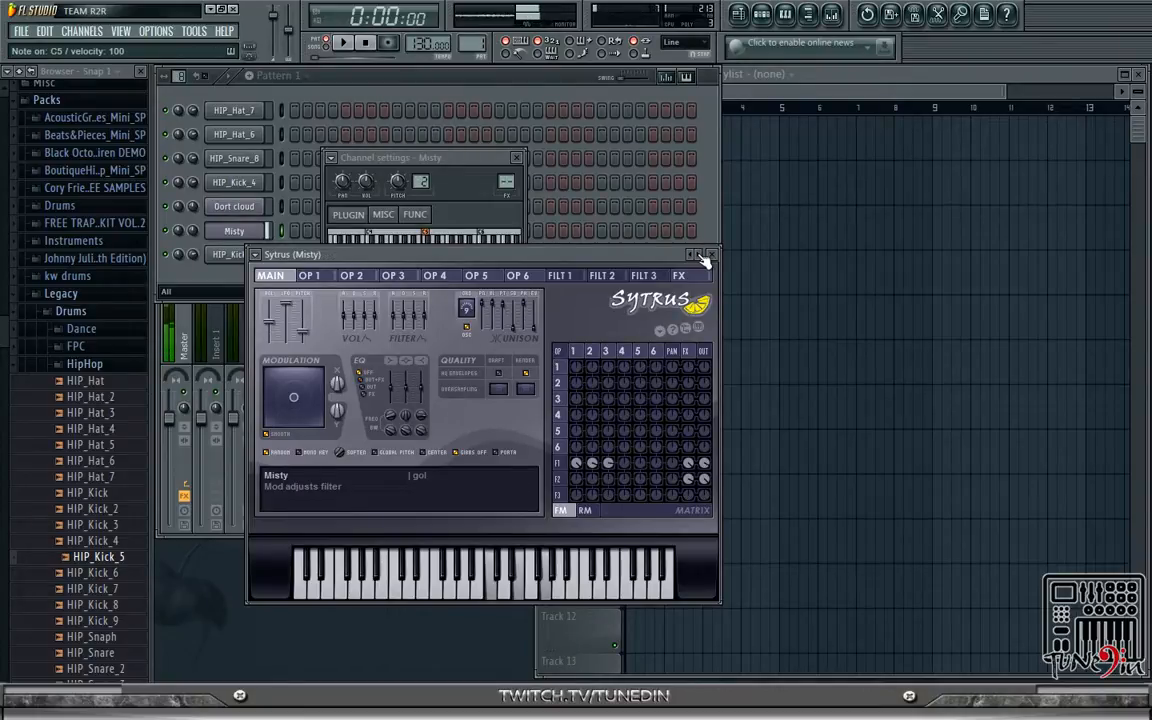
{"action": "key", "text": "F6"}
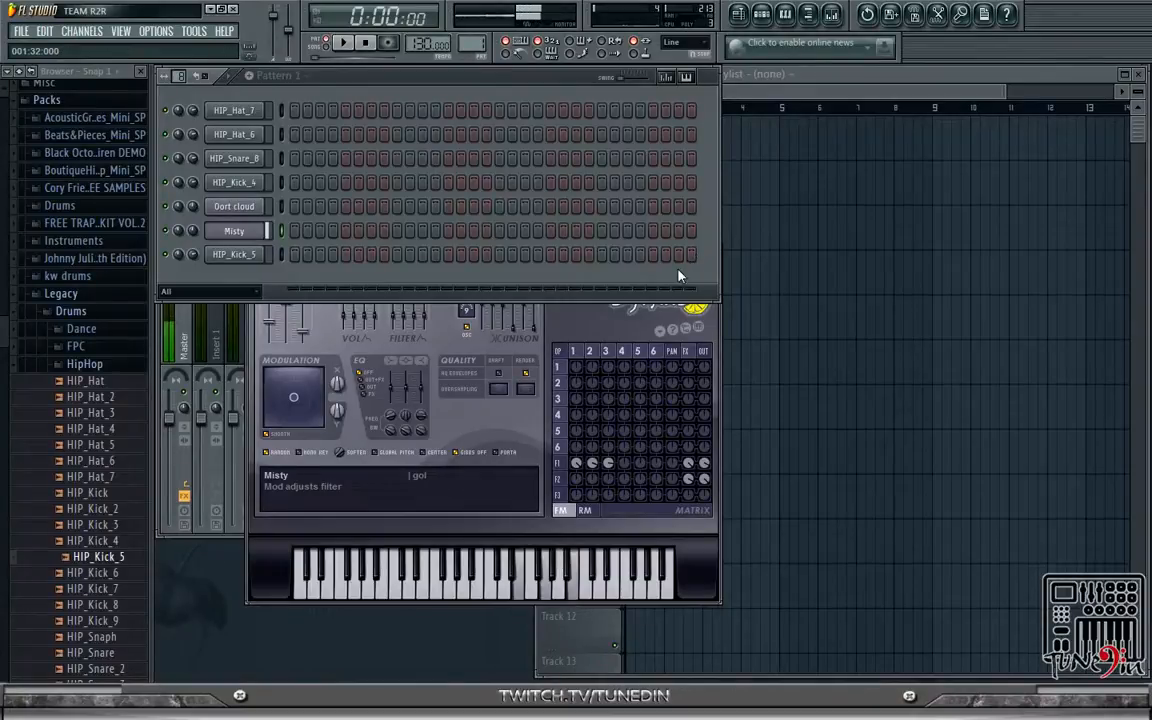
- Check the Misty channel's Sytrus window and open that channel's piano roll
{"action": "right_click", "coordinate": [252, 235]}
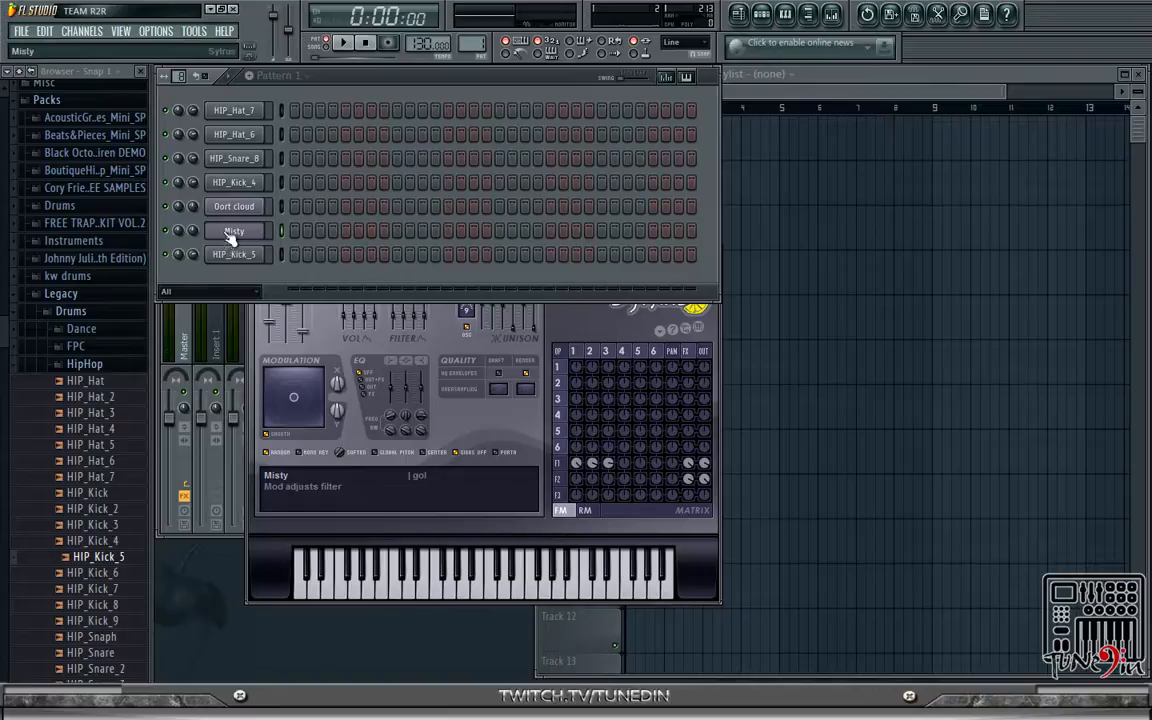
{"action": "left_click", "coordinate": [230, 237]}
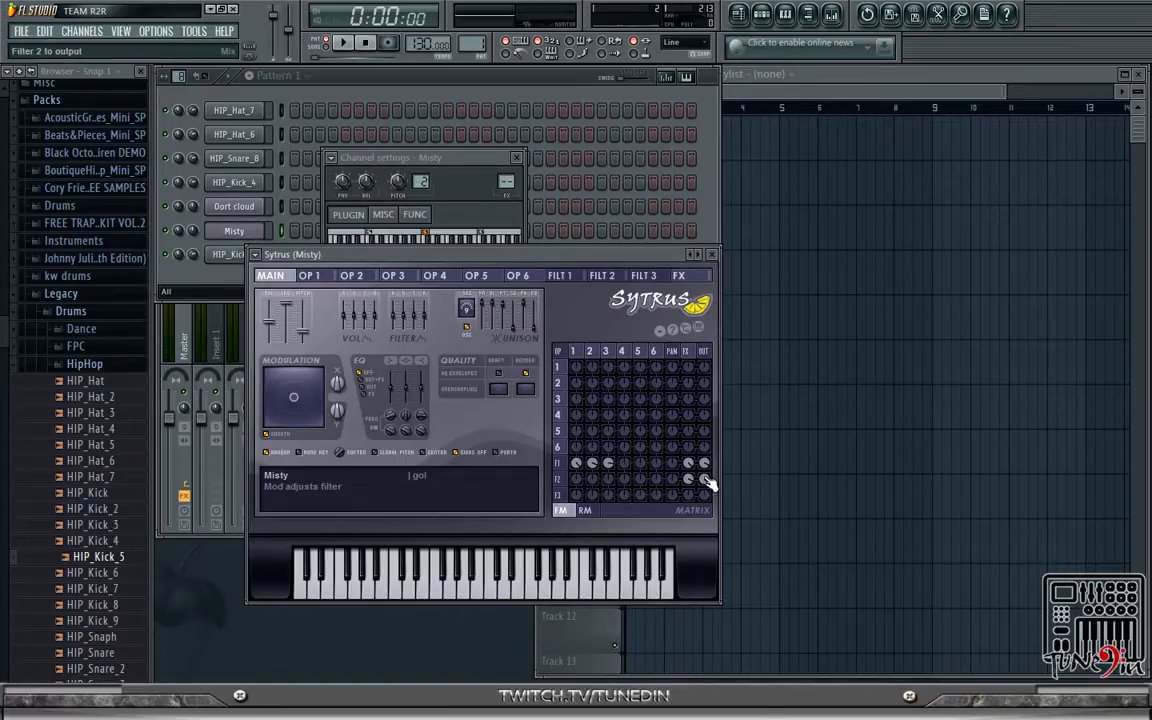
{"action": "left_click", "coordinate": [420, 100]}
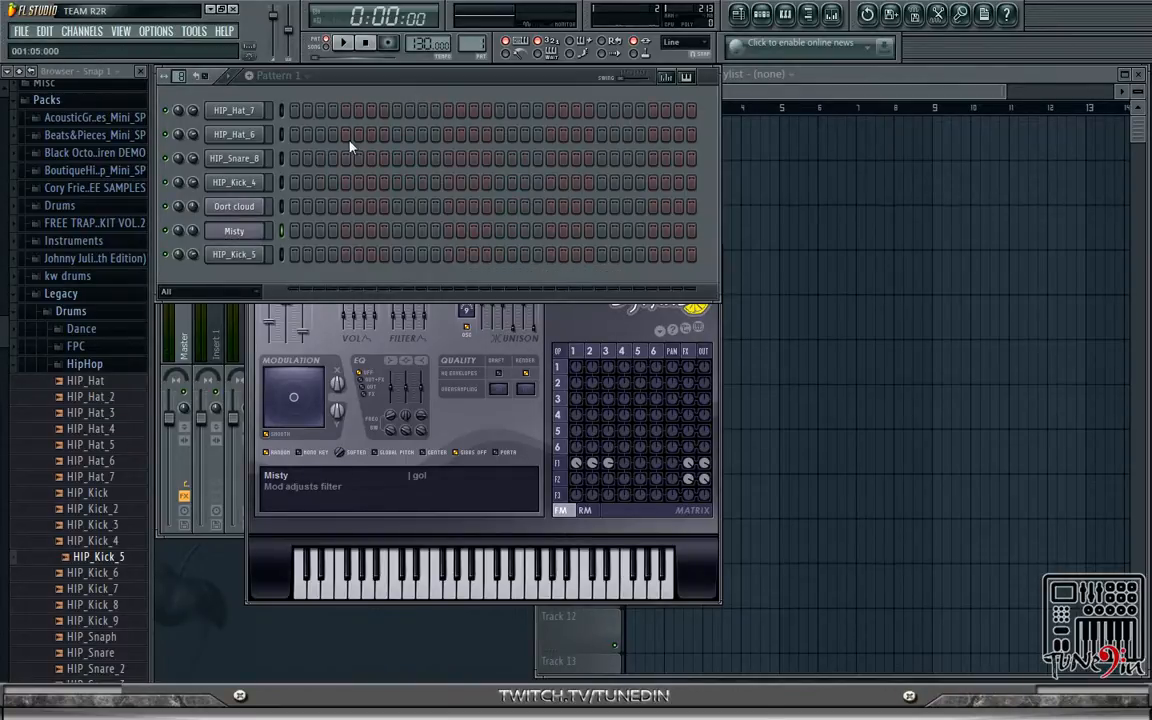
{"action": "double_click", "coordinate": [237, 233]}
{"action": "right_click", "coordinate": [239, 232]}
{"action": "left_click", "coordinate": [308, 229]}
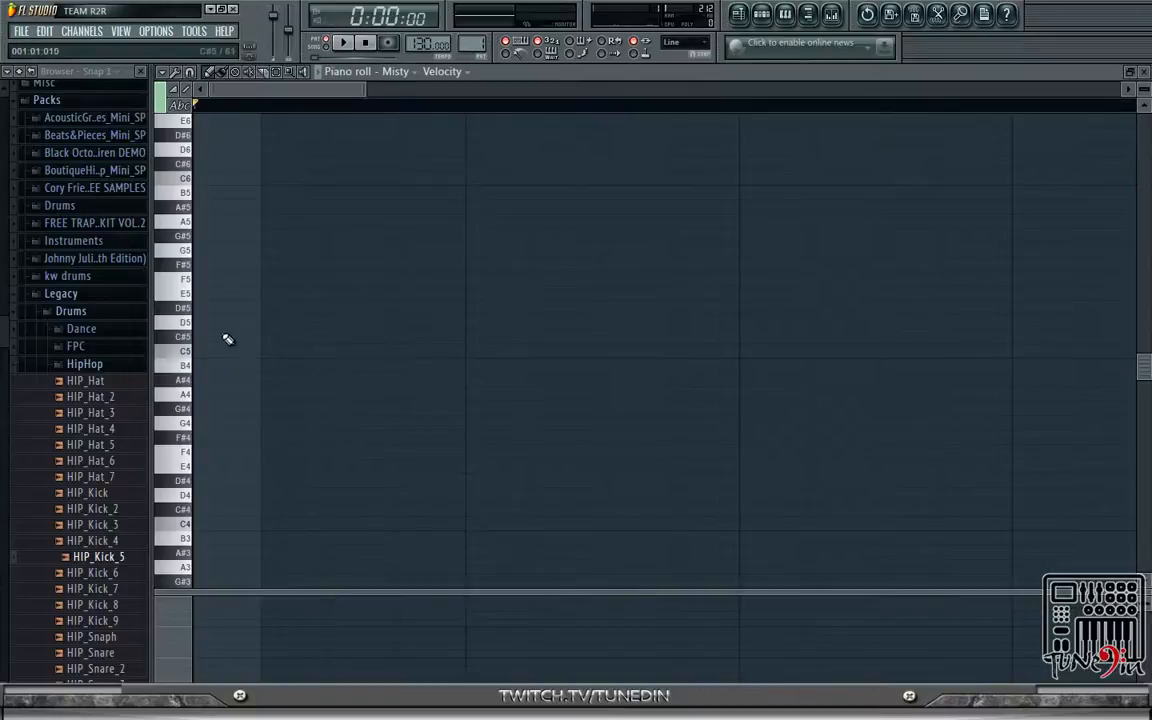
- Shrink the piano roll to a floating window, close and reopen it from the Misty channel, and maximize it again
{"action": "double_click", "coordinate": [541, 74]}
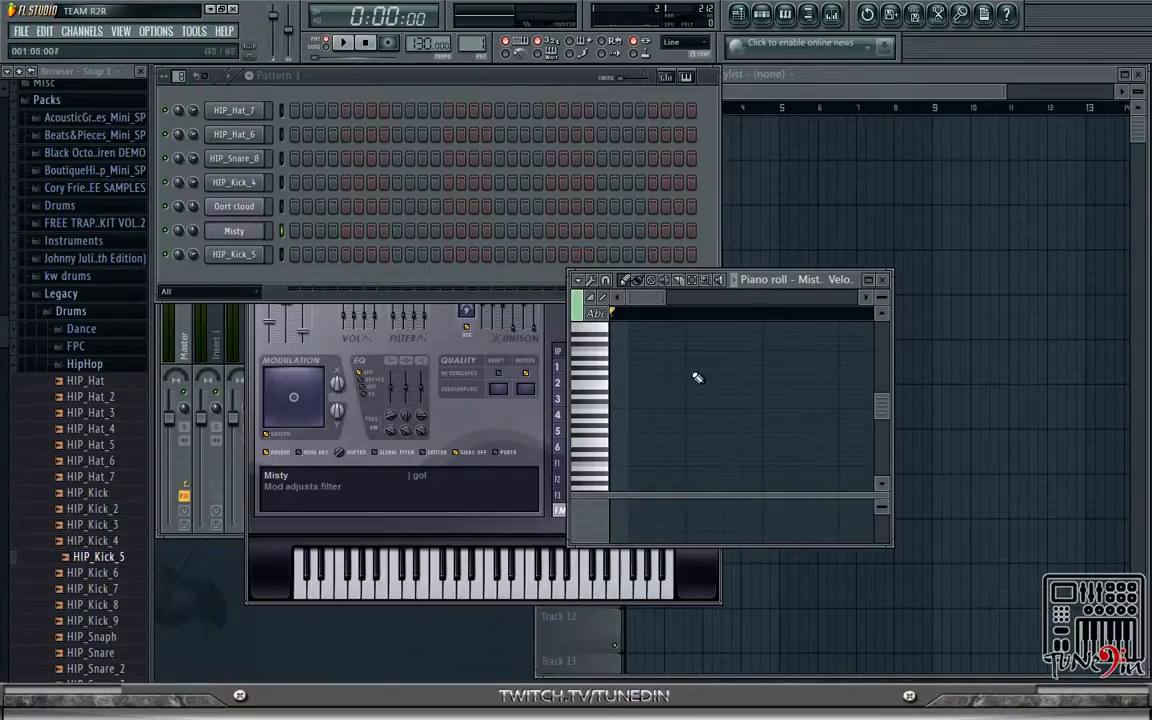
{"action": "right_click", "coordinate": [240, 232]}
{"action": "left_click", "coordinate": [286, 233]}
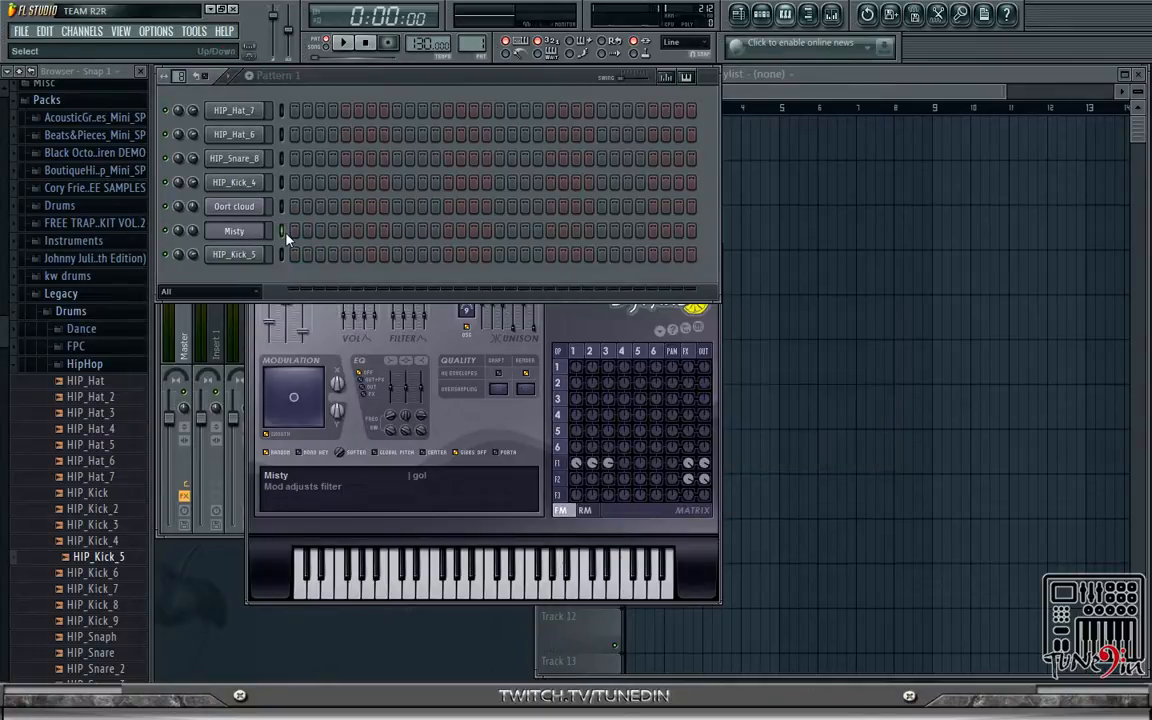
{"action": "right_click", "coordinate": [286, 235]}
{"action": "left_click", "coordinate": [297, 235]}
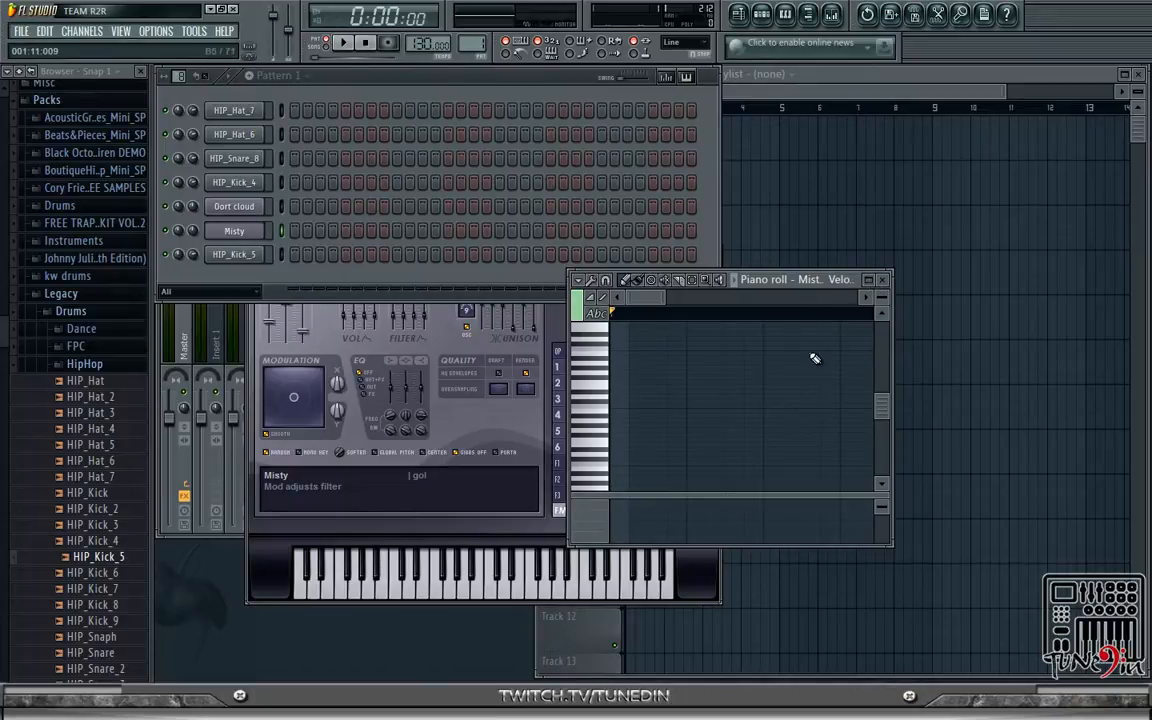
{"action": "left_click", "coordinate": [868, 280]}
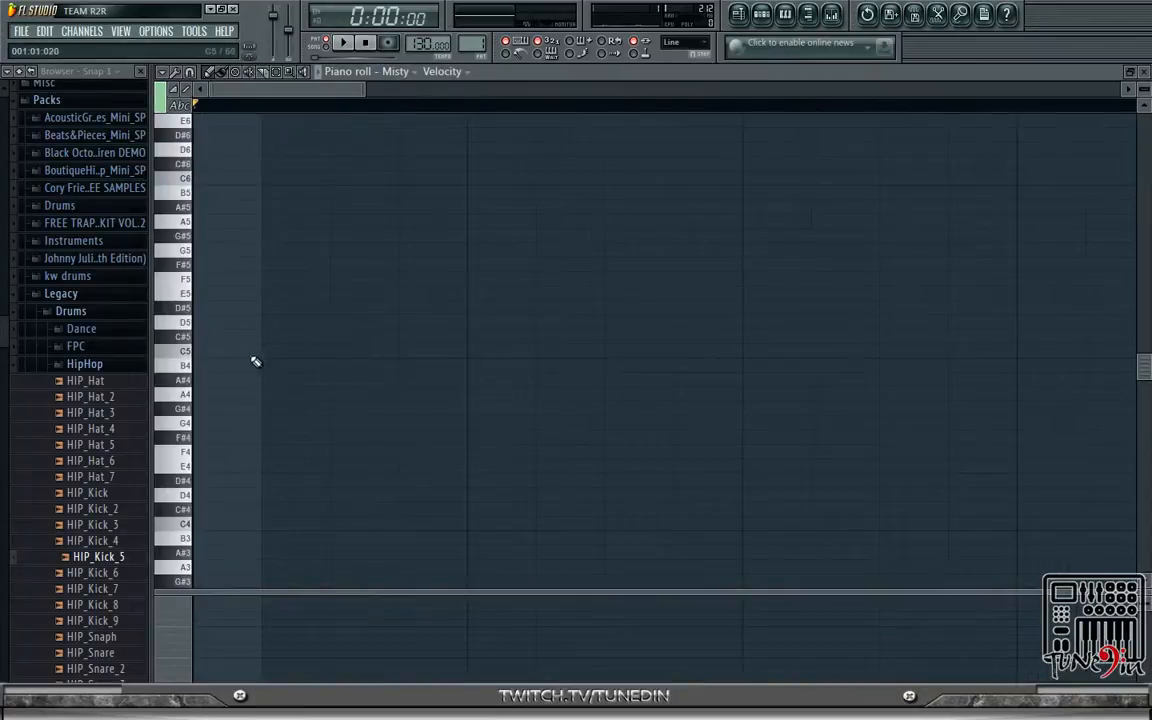
- Switch the piano roll's keyboard to the piano-key view, sound some keys, and return to the note-name view
{"action": "left_click", "coordinate": [180, 106]}
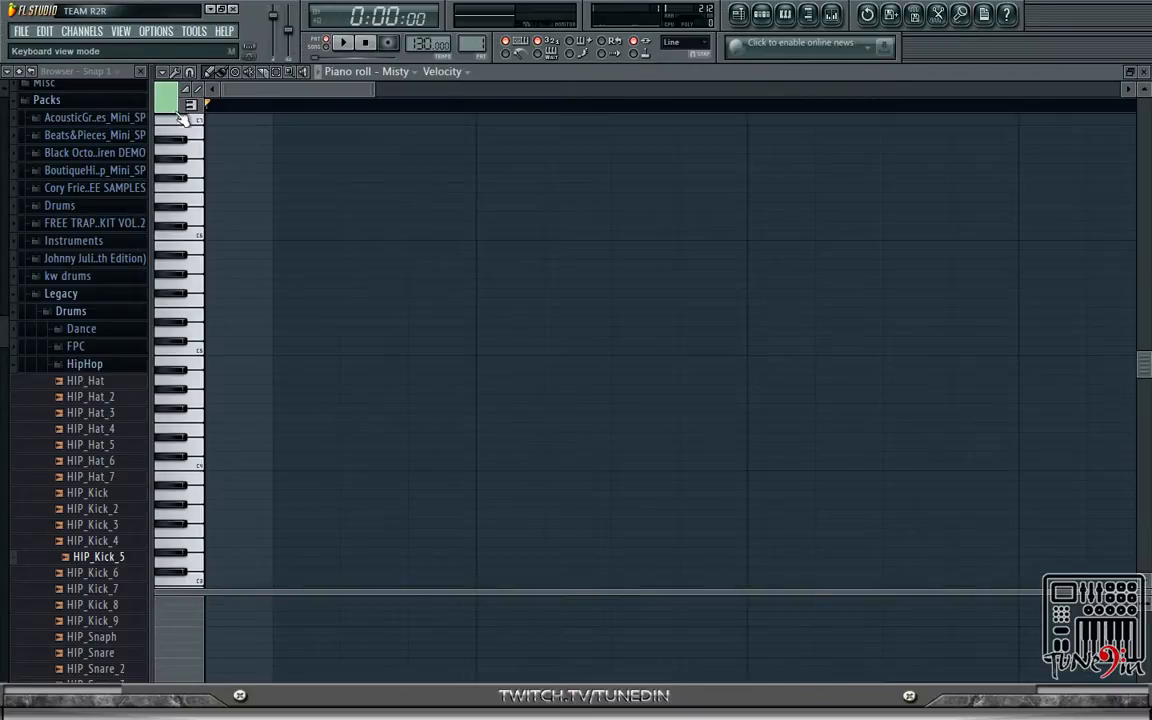
{"action": "left_click_drag", "start_coordinate": [197, 490], "coordinate": [183, 274]}
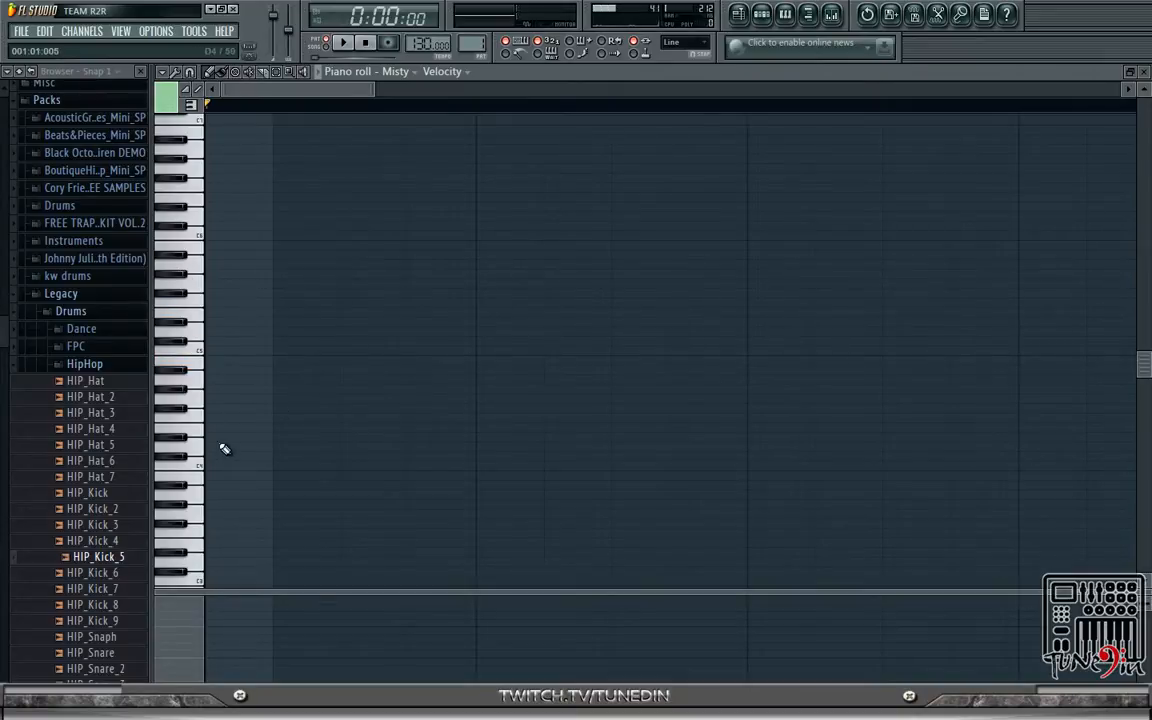
{"action": "left_click", "coordinate": [168, 360]}
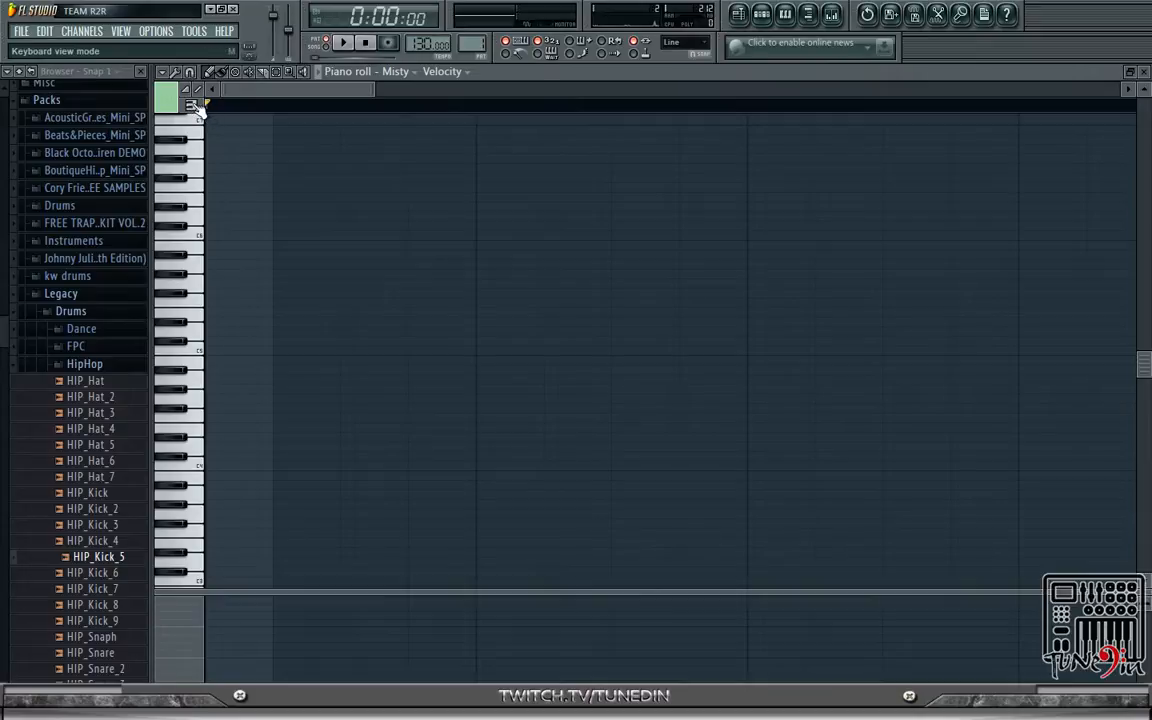
{"action": "left_click", "coordinate": [193, 106]}
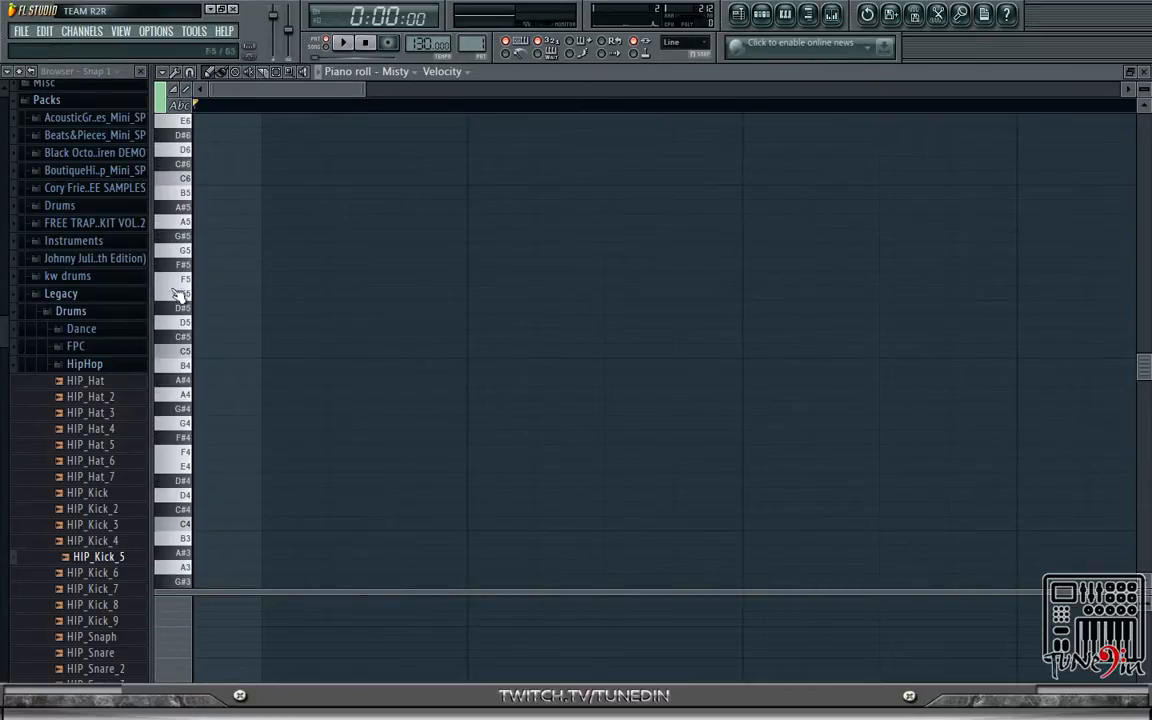
- Try a note on D5 at the start of the Misty piano roll and delete it
{"action": "scroll", "coordinate": [203, 331], "scroll_direction": "up", "scroll_amount": 2}
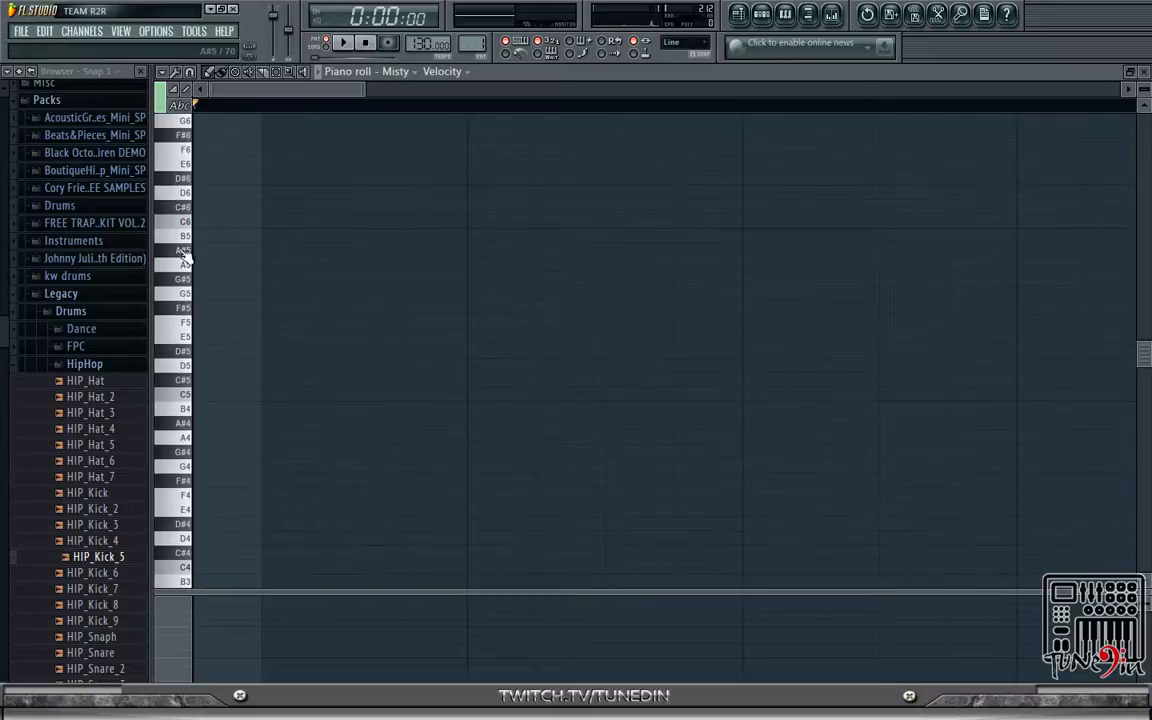
{"action": "scroll", "coordinate": [216, 383], "scroll_direction": "up", "scroll_amount": 2}
{"action": "scroll", "coordinate": [214, 405], "scroll_direction": "down", "scroll_amount": 3}
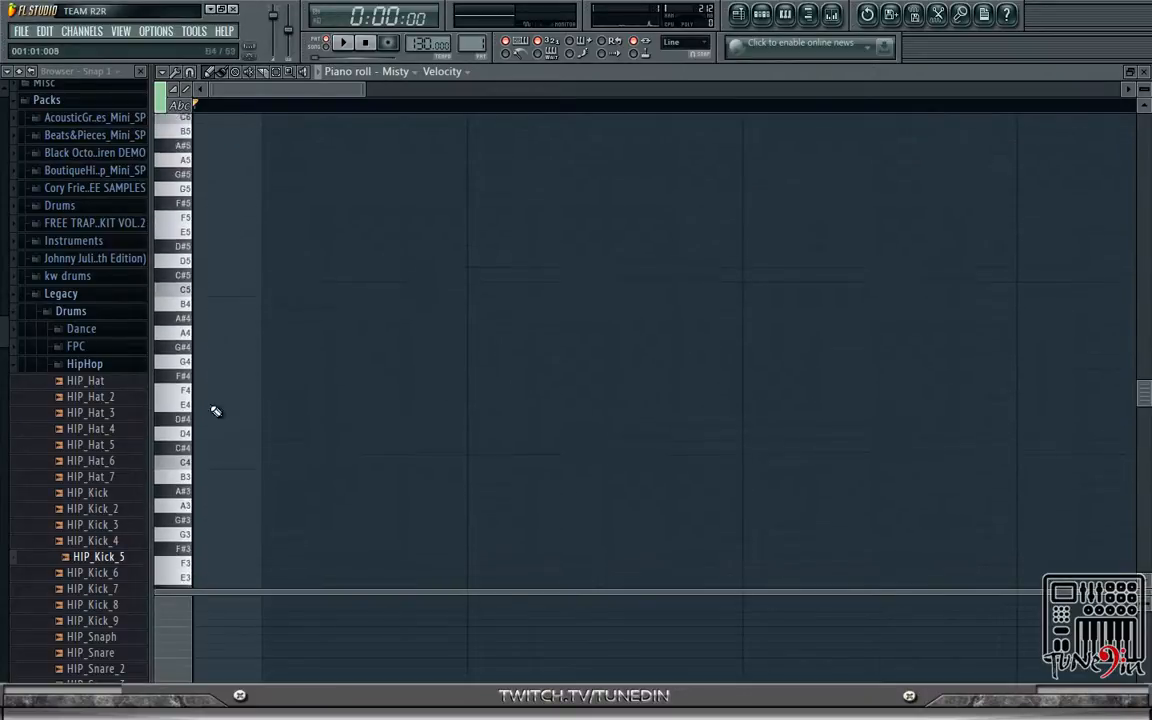
{"action": "scroll", "coordinate": [218, 392], "scroll_direction": "up", "scroll_amount": 3}
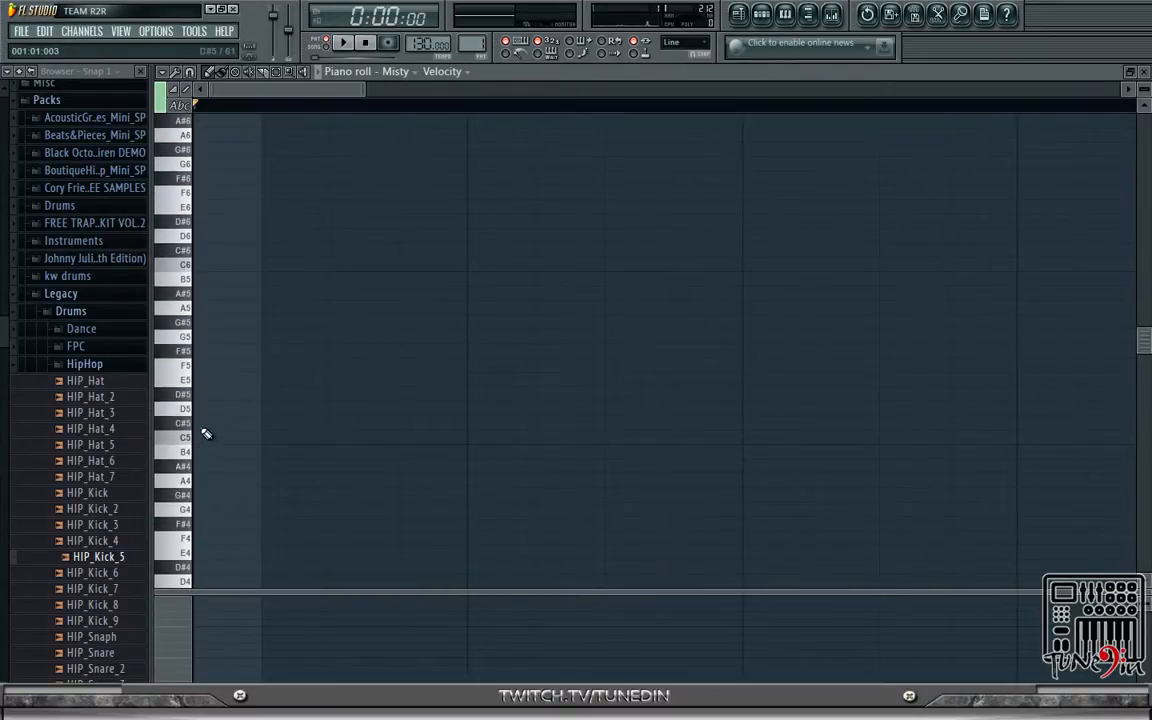
{"action": "left_click", "coordinate": [200, 420]}
{"action": "right_click", "coordinate": [201, 419]}
{"action": "left_click", "coordinate": [201, 408]}
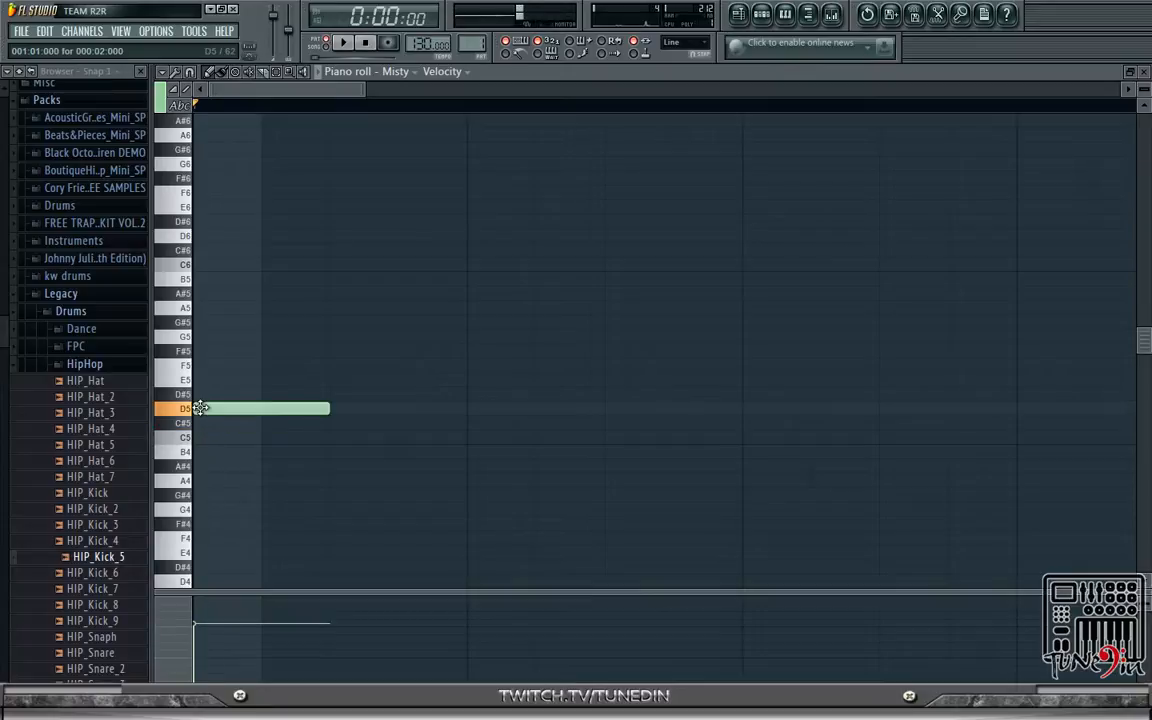
{"action": "right_click", "coordinate": [201, 408]}
- Audition keys between C5 and C6 on the piano roll's keyboard to choose a starting pitch
{"action": "left_click", "coordinate": [183, 368]}
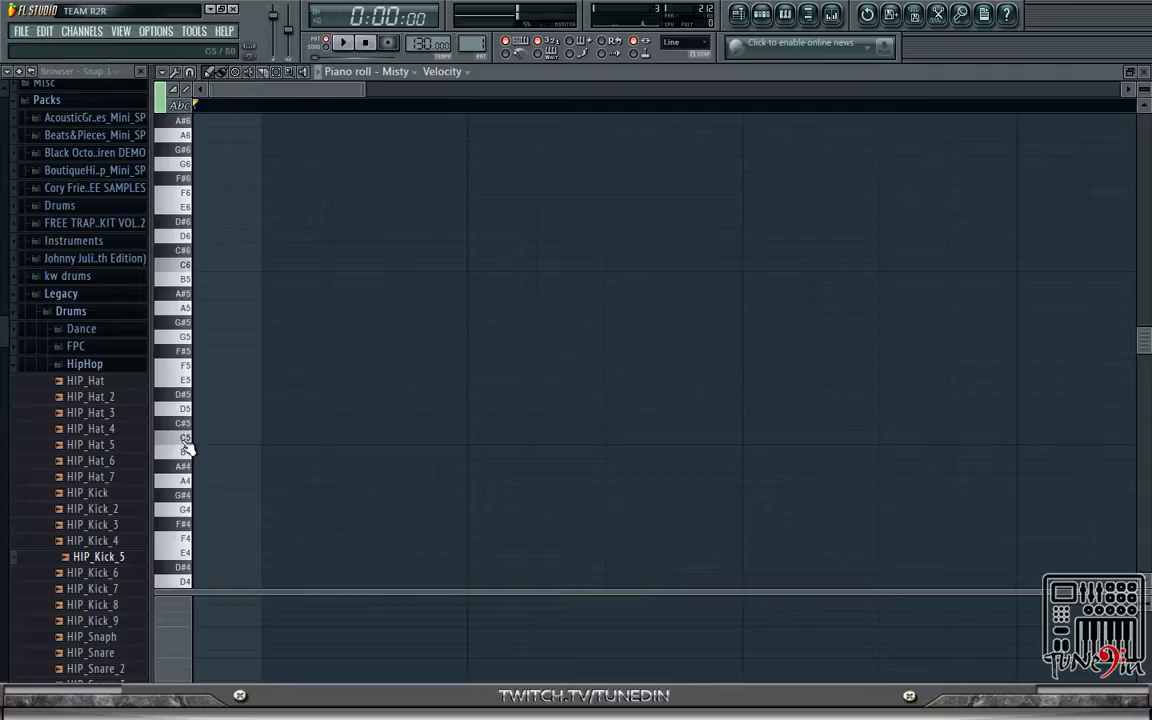
{"action": "left_click", "coordinate": [184, 439]}
{"action": "left_click", "coordinate": [186, 339]}
{"action": "left_click", "coordinate": [183, 309]}
{"action": "left_click", "coordinate": [189, 283]}
{"action": "left_click", "coordinate": [194, 267]}
- Draw a C6 note at step 1, extend it to six steps, and play it back
{"action": "left_click", "coordinate": [211, 265]}
{"action": "left_click_drag", "start_coordinate": [327, 265], "coordinate": [598, 284]}
{"action": "left_click", "coordinate": [342, 43]}
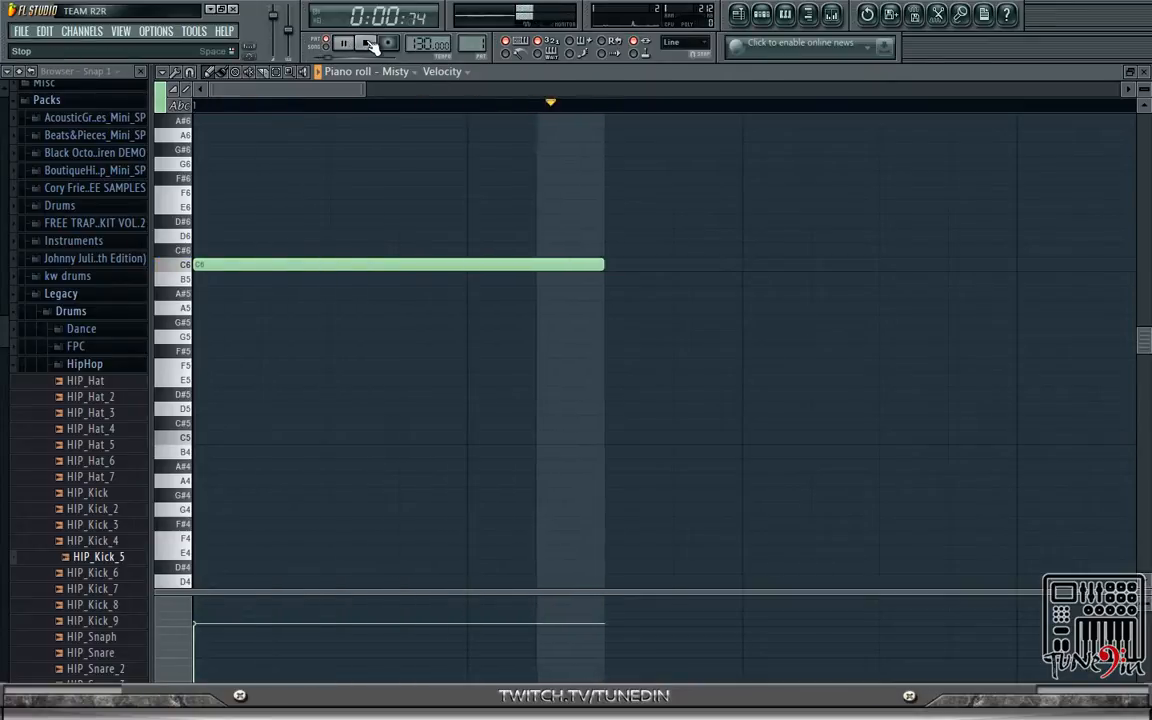
{"action": "left_click", "coordinate": [367, 43]}
- Place a six-step G5 note at step 9, deleting the trial notes on G#5 and F#5
{"action": "left_click_drag", "start_coordinate": [282, 88], "coordinate": [338, 88]}
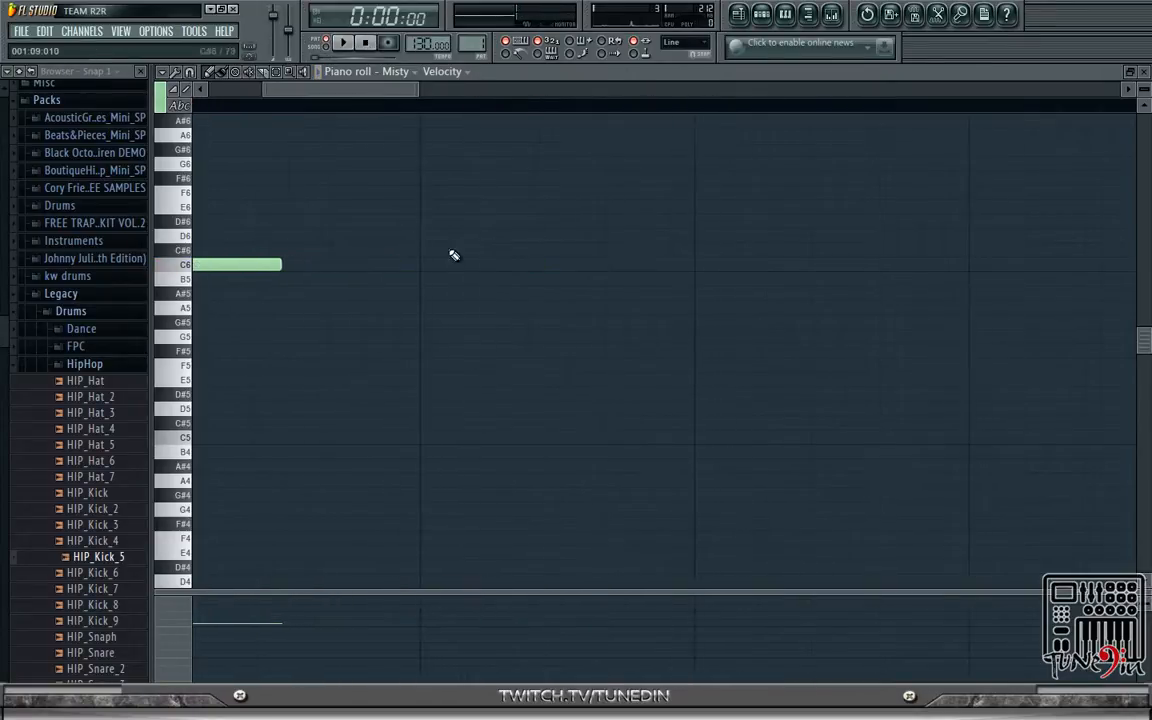
{"action": "left_click", "coordinate": [427, 350]}
{"action": "left_click", "coordinate": [417, 324]}
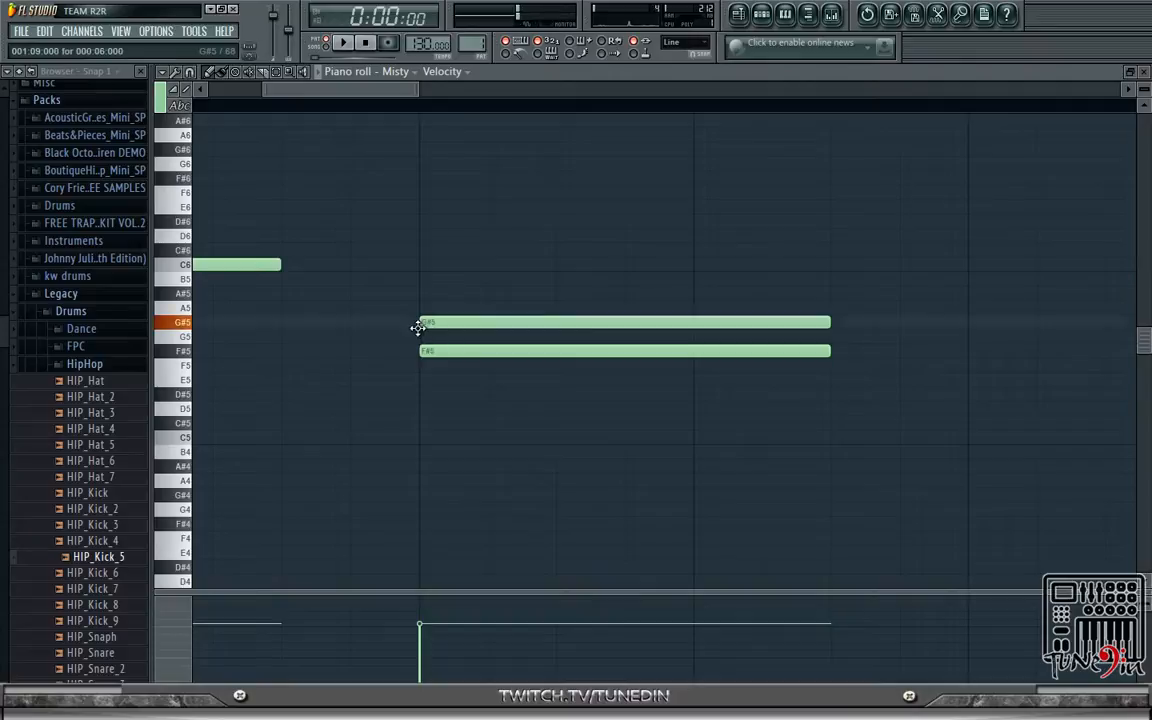
{"action": "right_click", "coordinate": [435, 324]}
{"action": "left_click", "coordinate": [427, 334]}
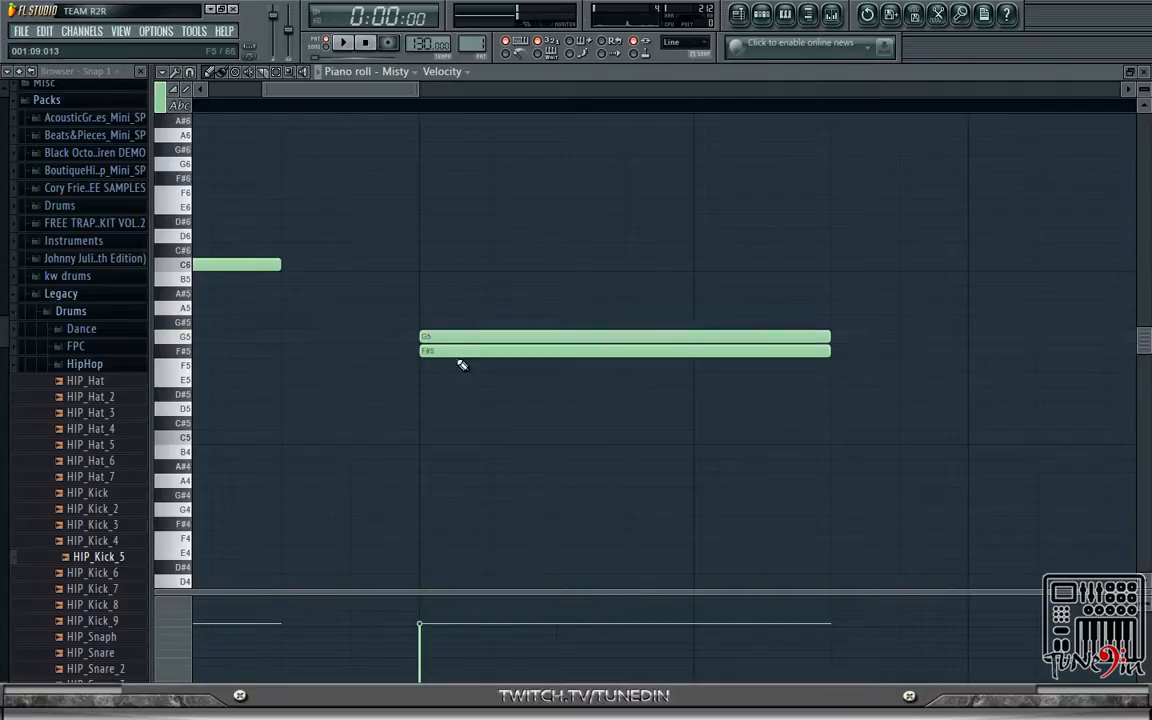
{"action": "right_click", "coordinate": [462, 354]}
- Try a note on F6 above the first C6 note, shorten it, and delete it
{"action": "left_click_drag", "start_coordinate": [352, 92], "coordinate": [262, 97]}
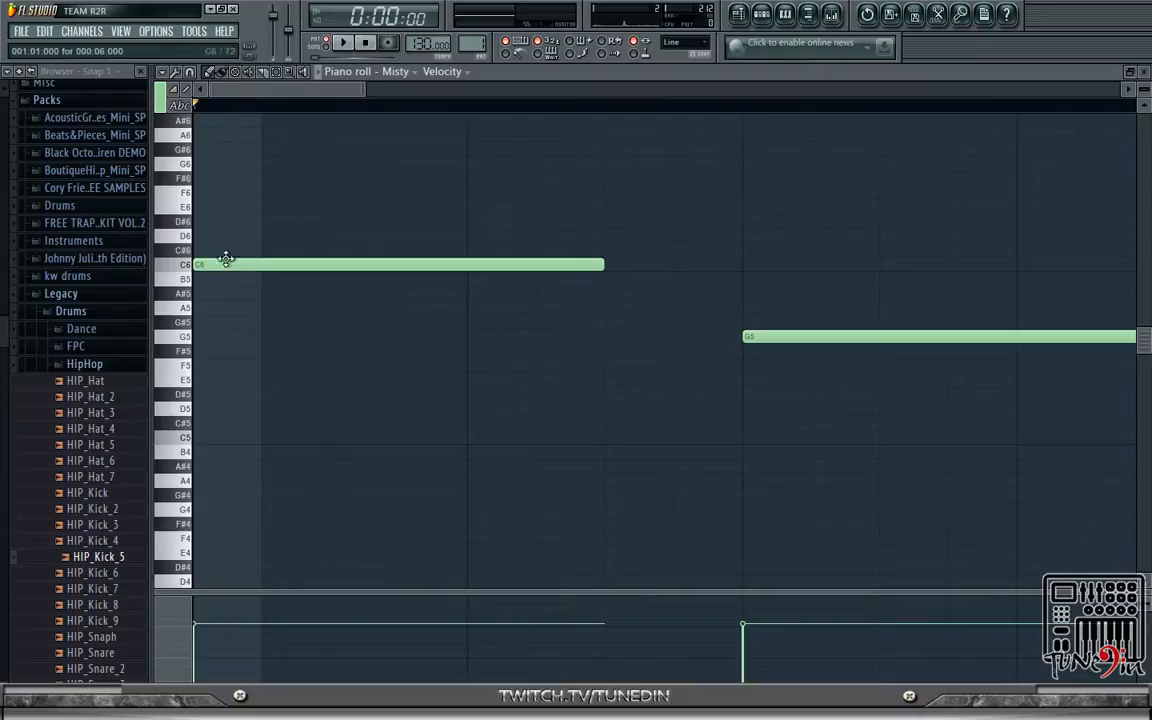
{"action": "left_click", "coordinate": [205, 192]}
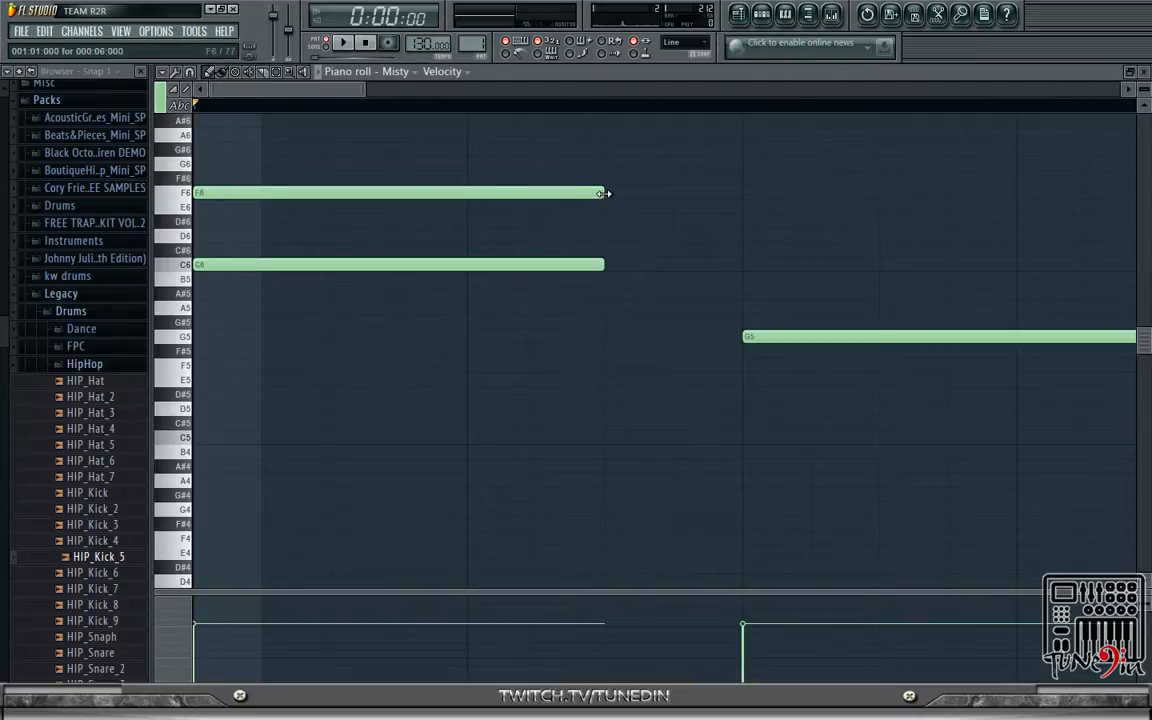
{"action": "left_click_drag", "start_coordinate": [604, 193], "coordinate": [563, 193]}
{"action": "right_click", "coordinate": [466, 195]}
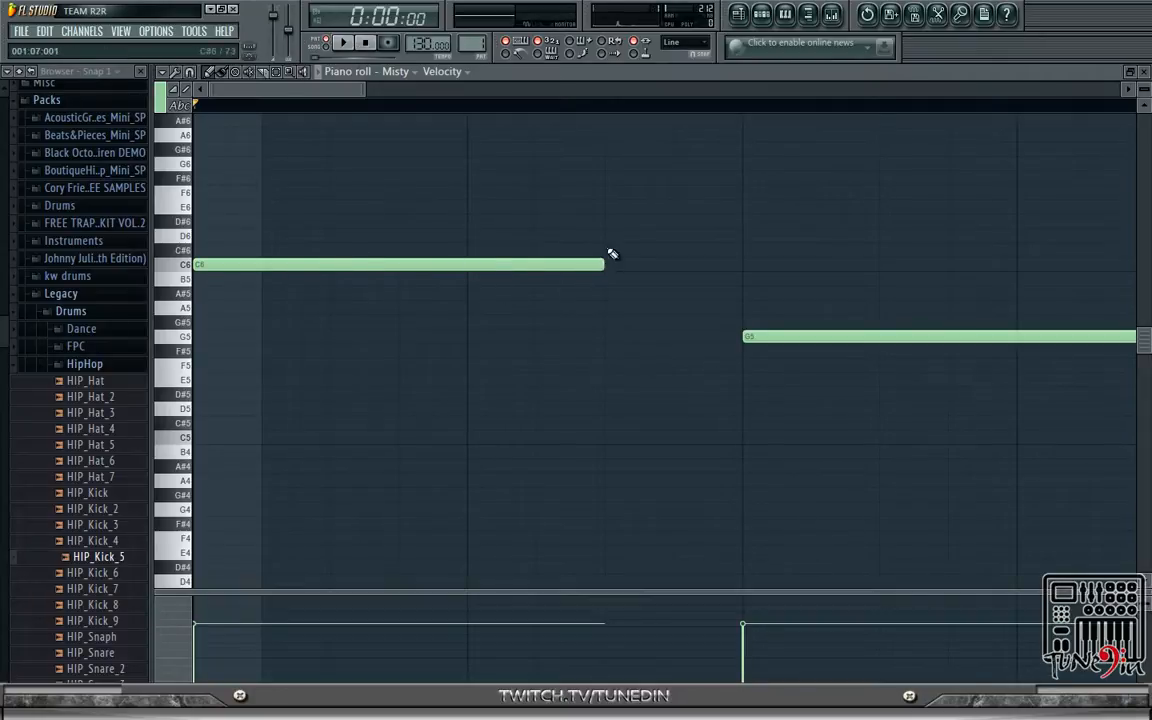
- Play back the C6 and G5 notes, and add a six-step D#5 note at step 17
{"action": "left_click_drag", "start_coordinate": [316, 96], "coordinate": [298, 131]}
{"action": "key", "text": "space"}
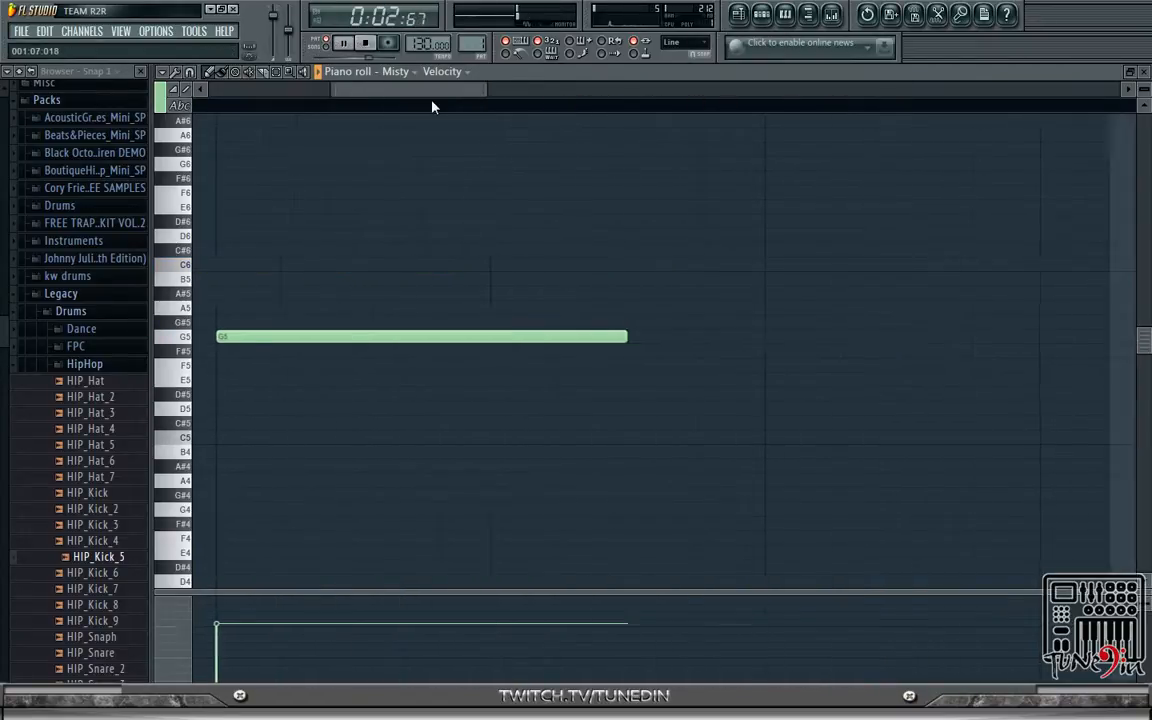
{"action": "left_click", "coordinate": [375, 45]}
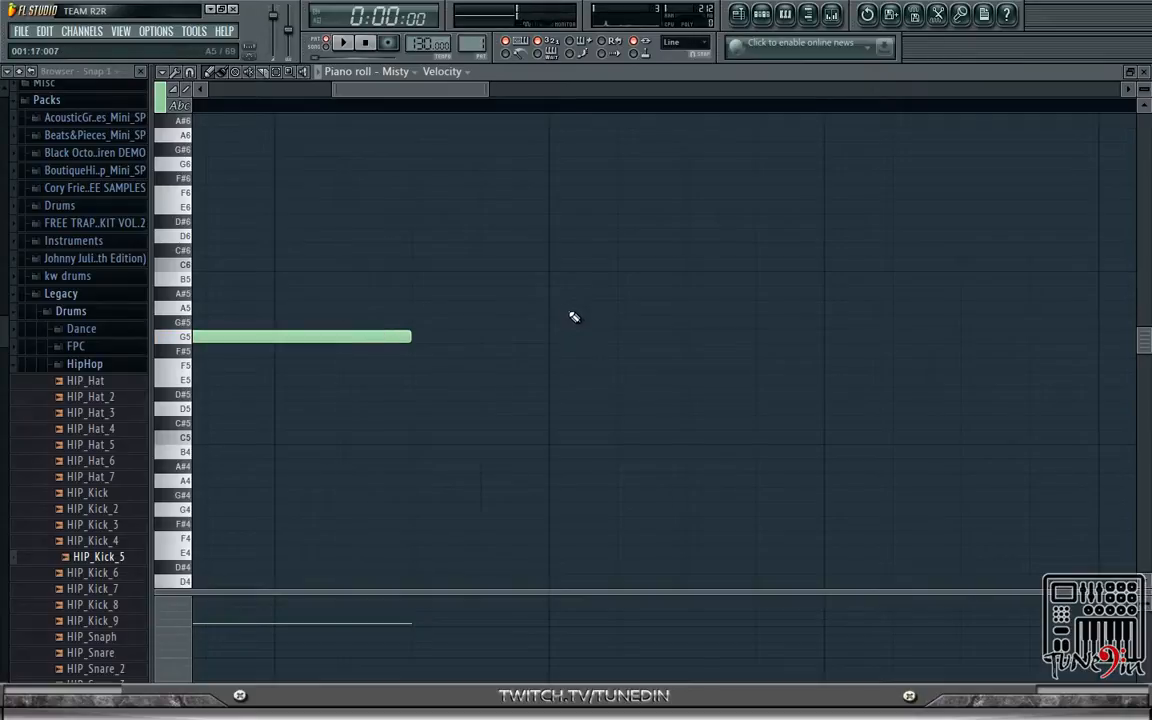
{"action": "left_click", "coordinate": [573, 395]}
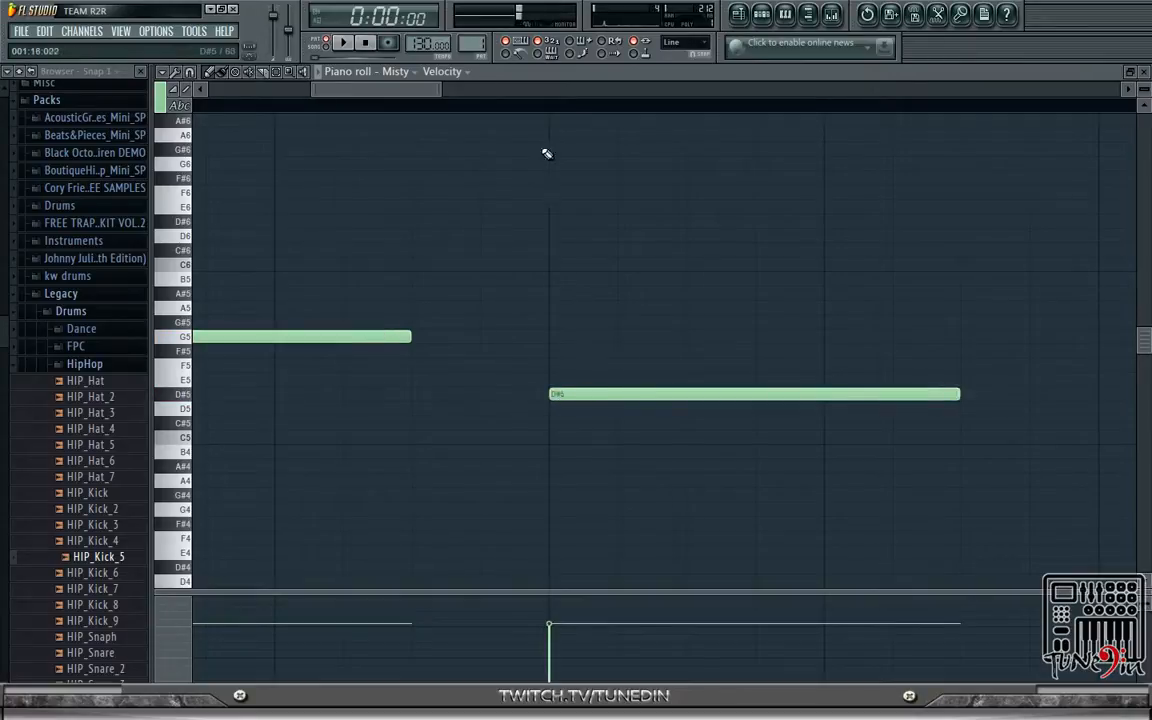
- Add a six-step note at step 25 and set its pitch to G5
{"action": "scroll", "coordinate": [442, 88], "scroll_direction": "right", "scroll_amount": 2}
{"action": "left_click_drag", "start_coordinate": [446, 98], "coordinate": [476, 112]}
{"action": "left_click", "coordinate": [540, 351]}
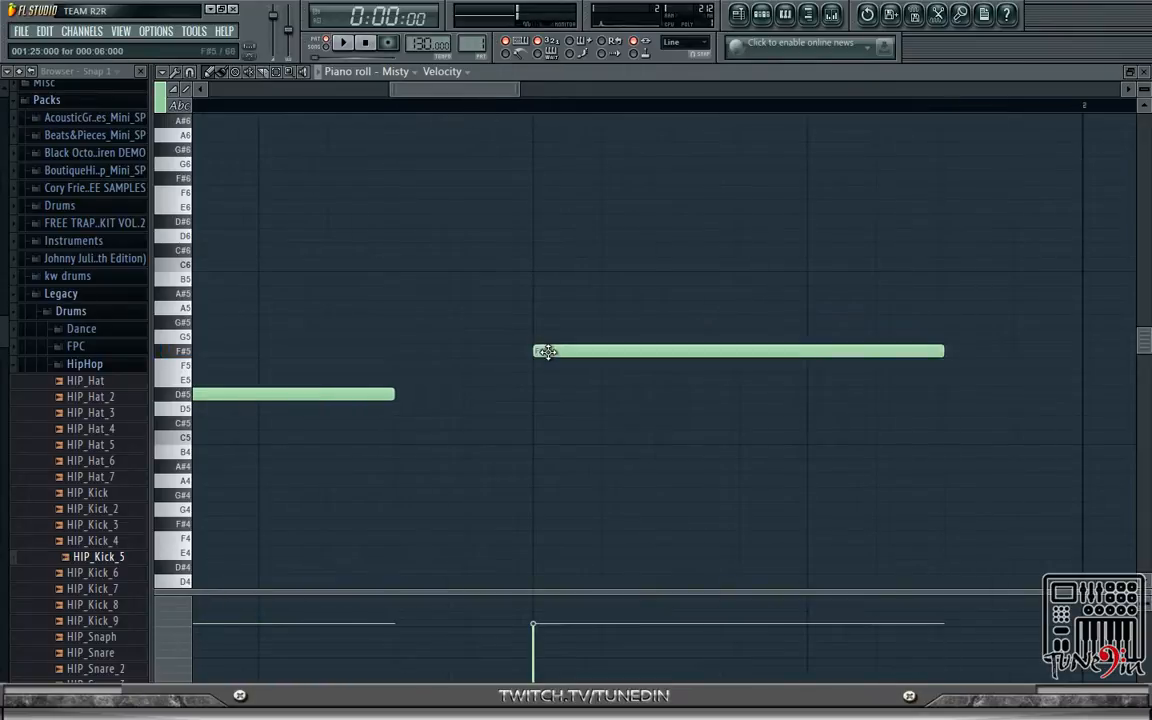
{"action": "left_click_drag", "start_coordinate": [540, 351], "coordinate": [540, 336]}
{"action": "scroll", "coordinate": [455, 91], "scroll_direction": "right", "scroll_amount": 1}
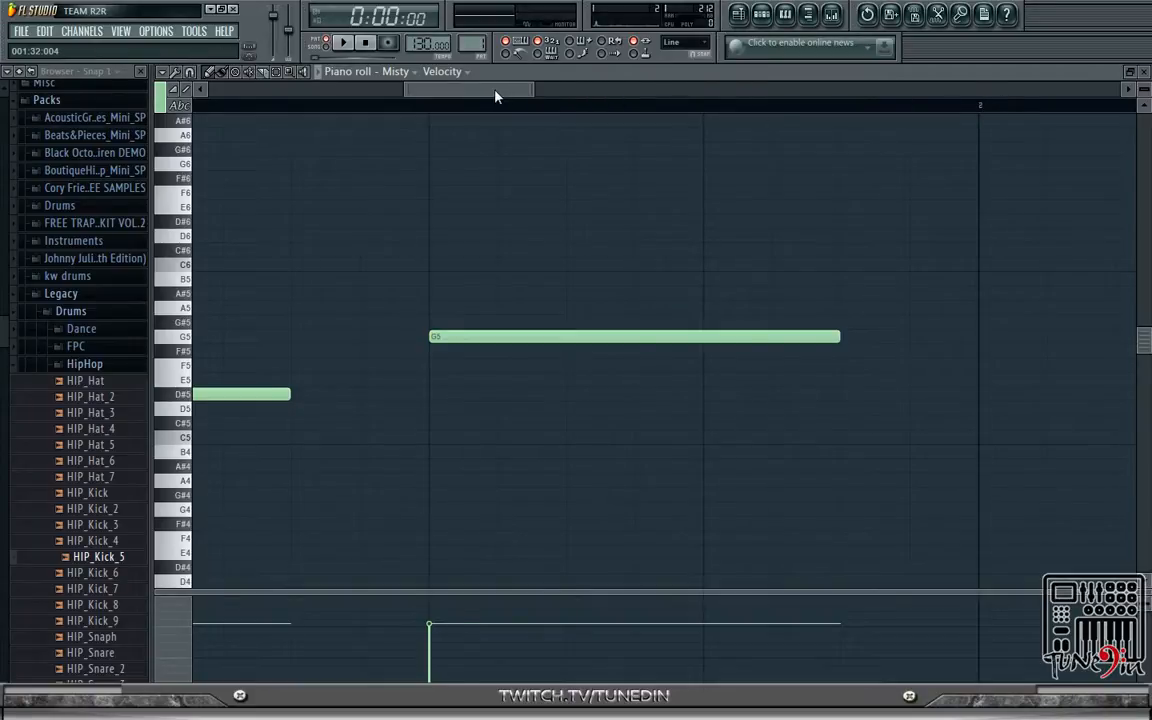
- Show all four melody notes at once and play them back
{"action": "left_click_drag", "start_coordinate": [495, 95], "coordinate": [387, 90]}
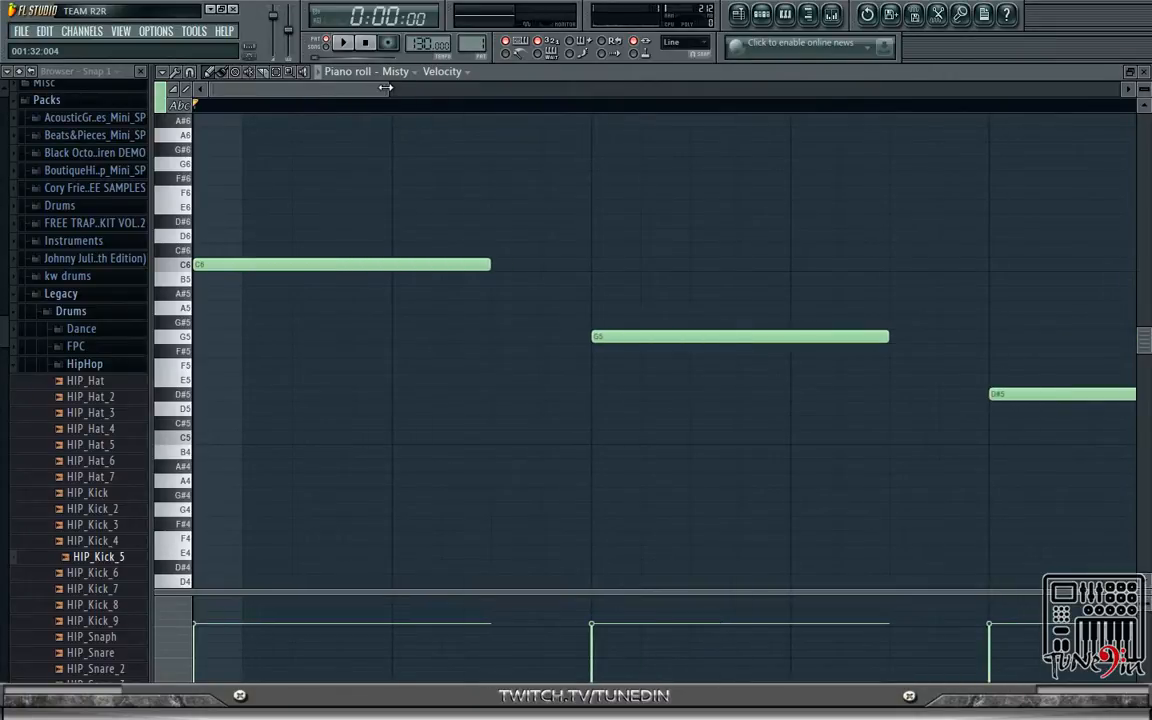
{"action": "left_click_drag", "start_coordinate": [385, 88], "coordinate": [512, 90]}
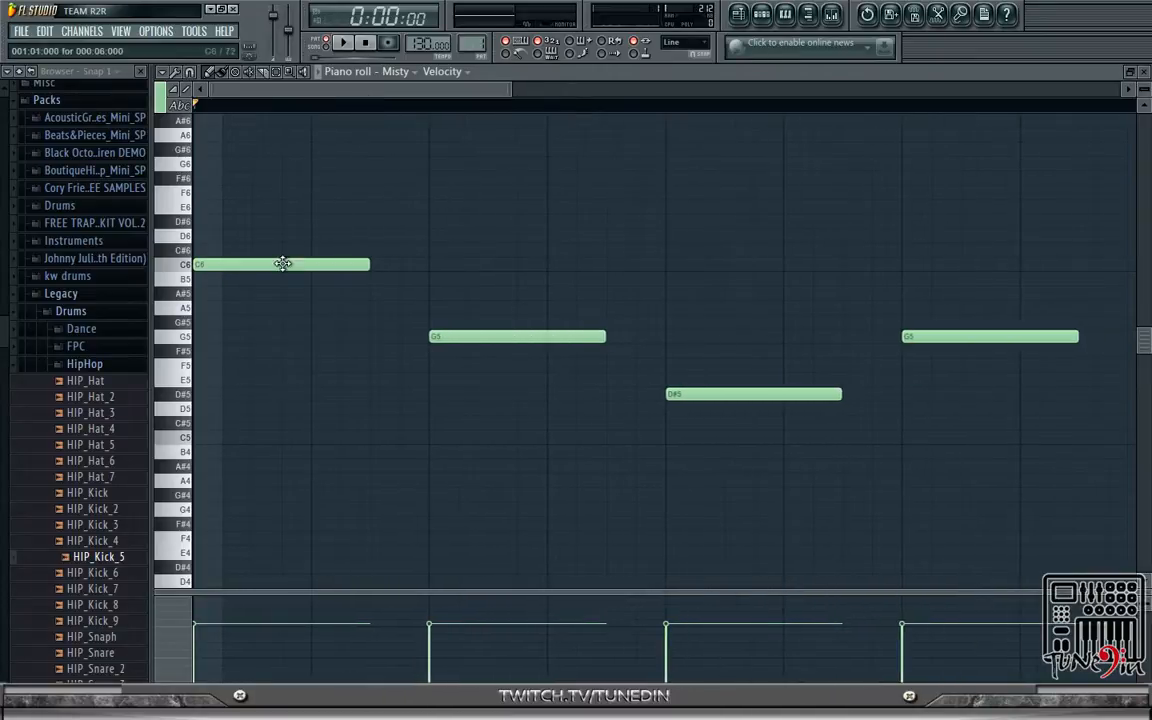
{"action": "left_click", "coordinate": [342, 43]}
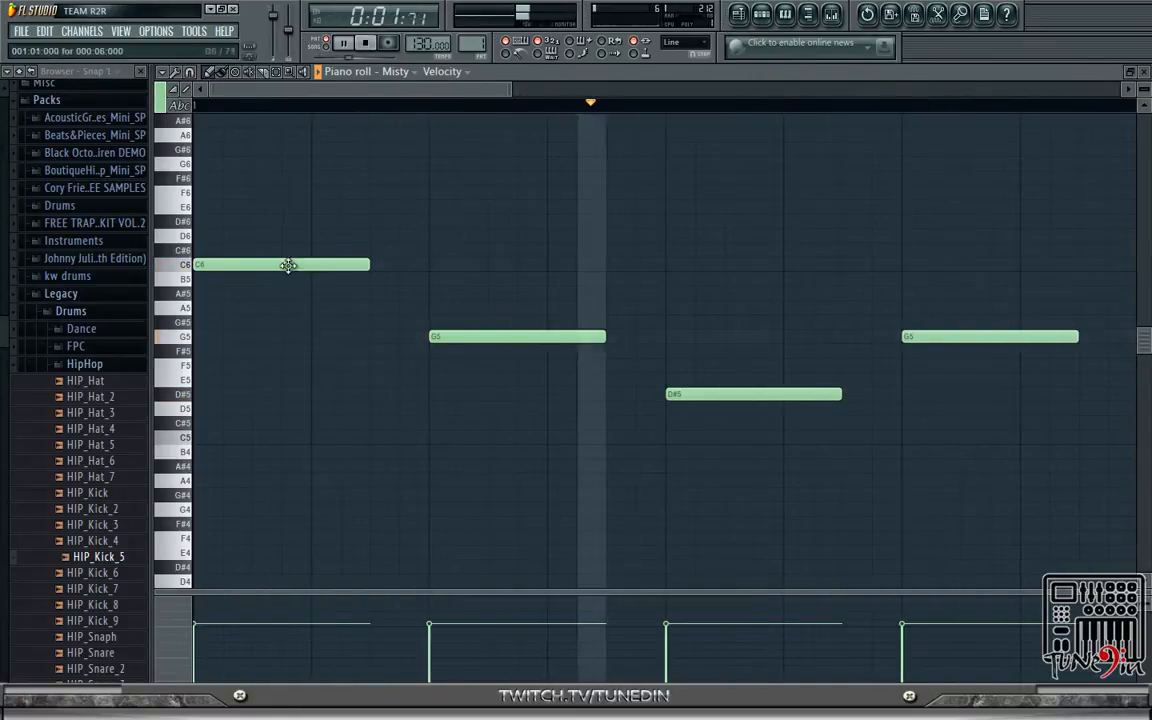
- Add a six-step G5 note under the opening C6 and an E5 note at step 9, deleting the trial E6 note
{"action": "left_click", "coordinate": [210, 211]}
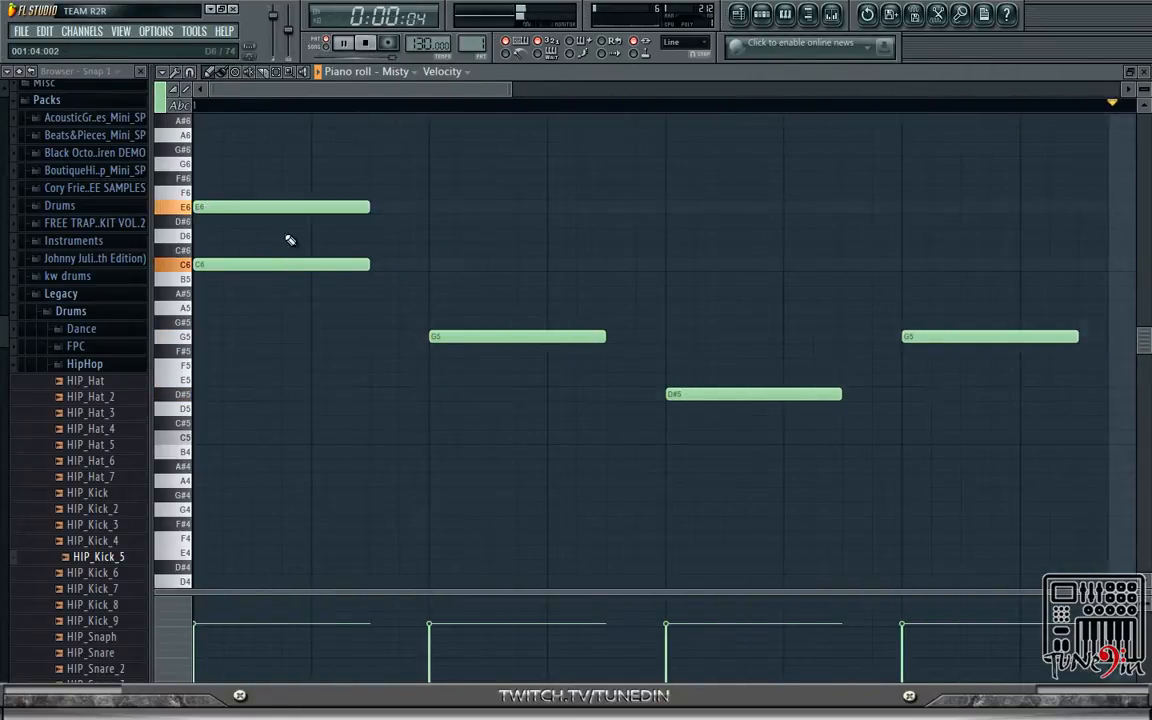
{"action": "right_click", "coordinate": [262, 208]}
{"action": "left_click", "coordinate": [205, 308]}
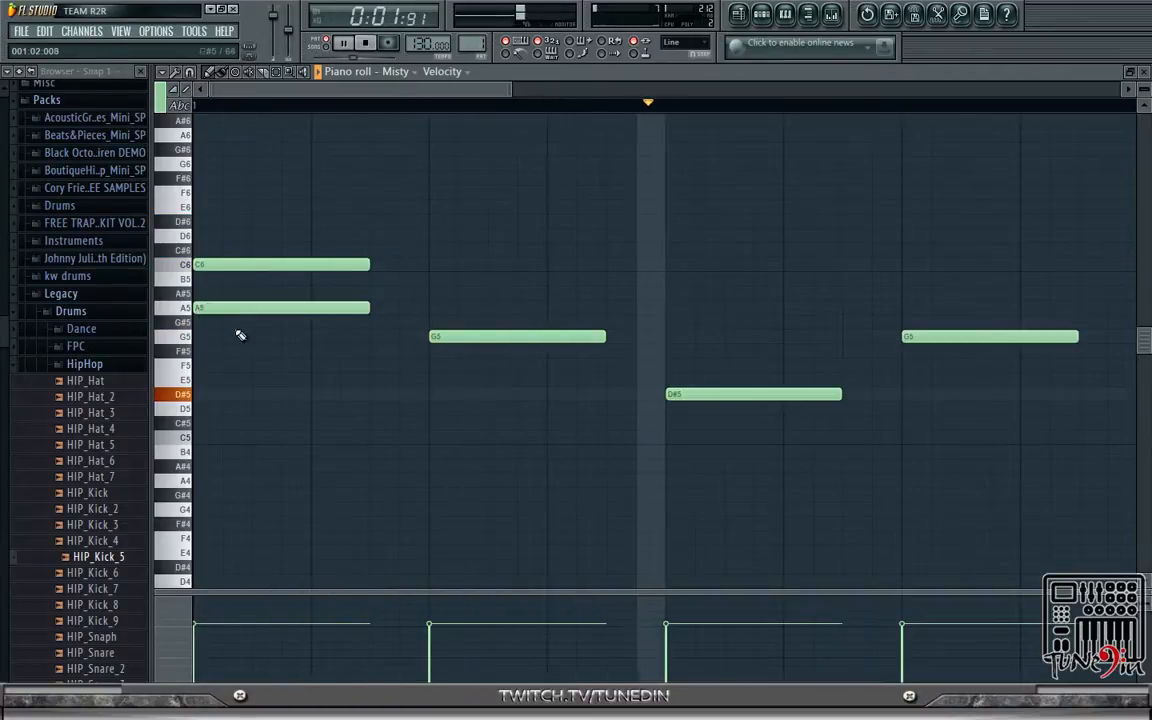
{"action": "left_click", "coordinate": [436, 380]}
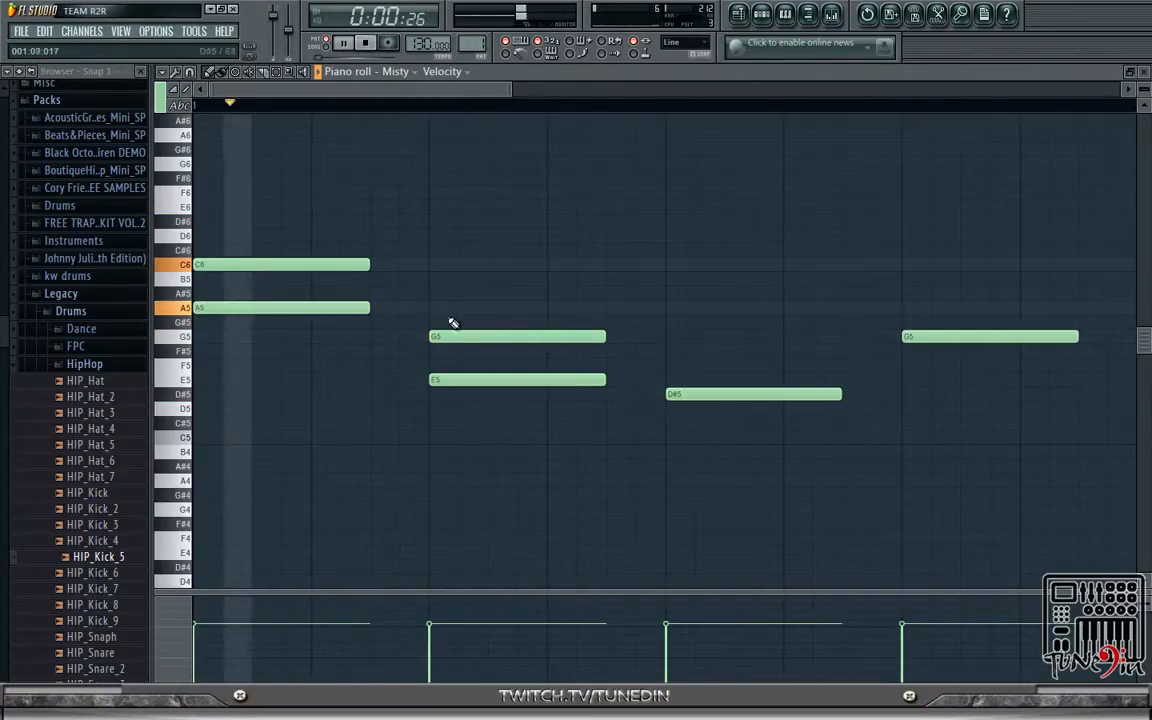
{"action": "left_click", "coordinate": [367, 43]}
{"action": "left_click_drag", "start_coordinate": [254, 308], "coordinate": [257, 337]}
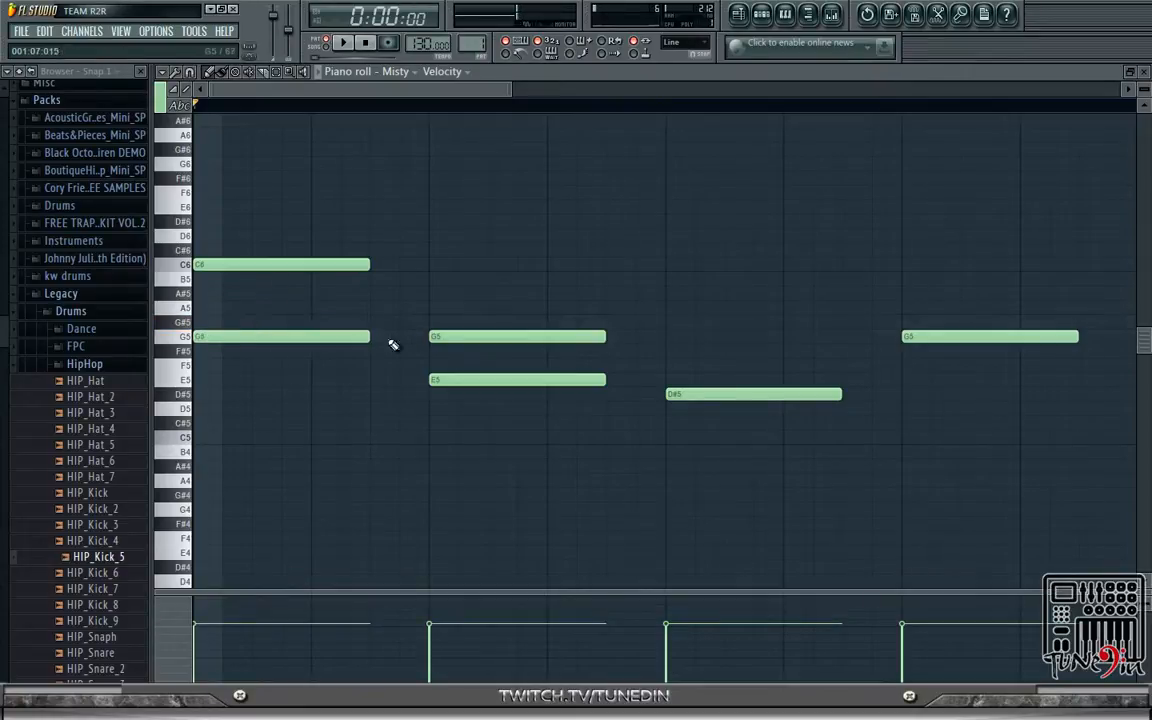
- Play back the harmonized notes and delete the E5 note at step 9
{"action": "scroll", "coordinate": [504, 368], "scroll_direction": "down", "scroll_amount": 3}
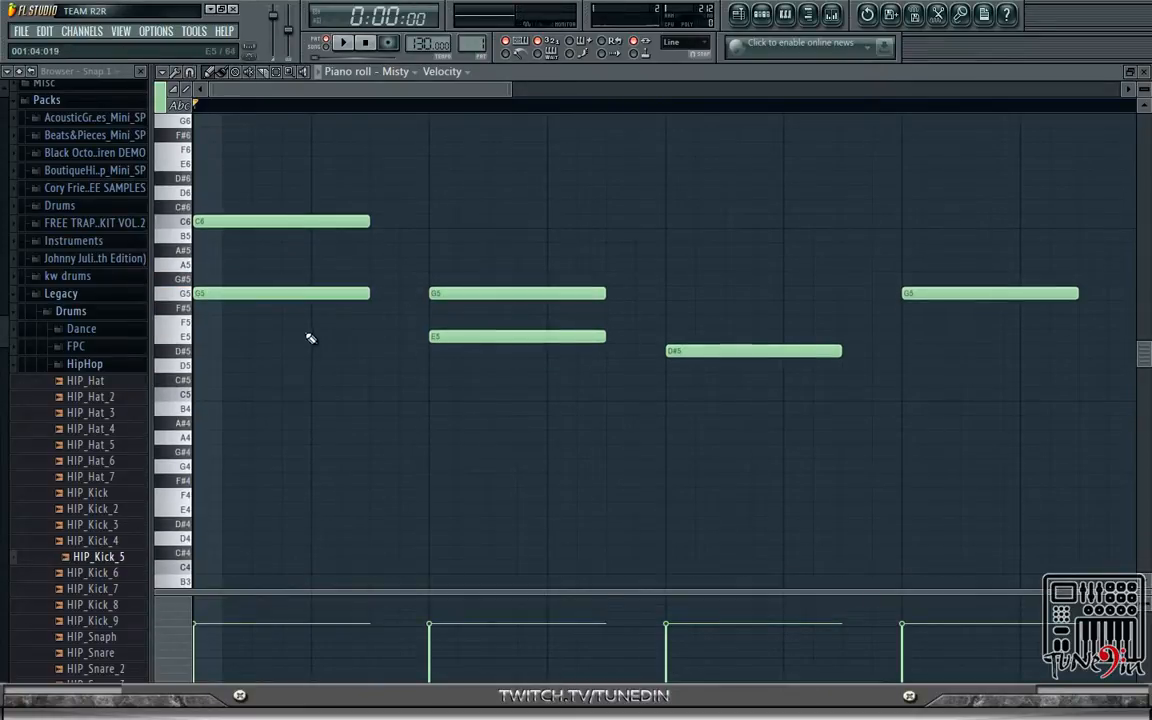
{"action": "left_click", "coordinate": [343, 47]}
{"action": "left_click", "coordinate": [369, 46]}
{"action": "right_click", "coordinate": [481, 336]}
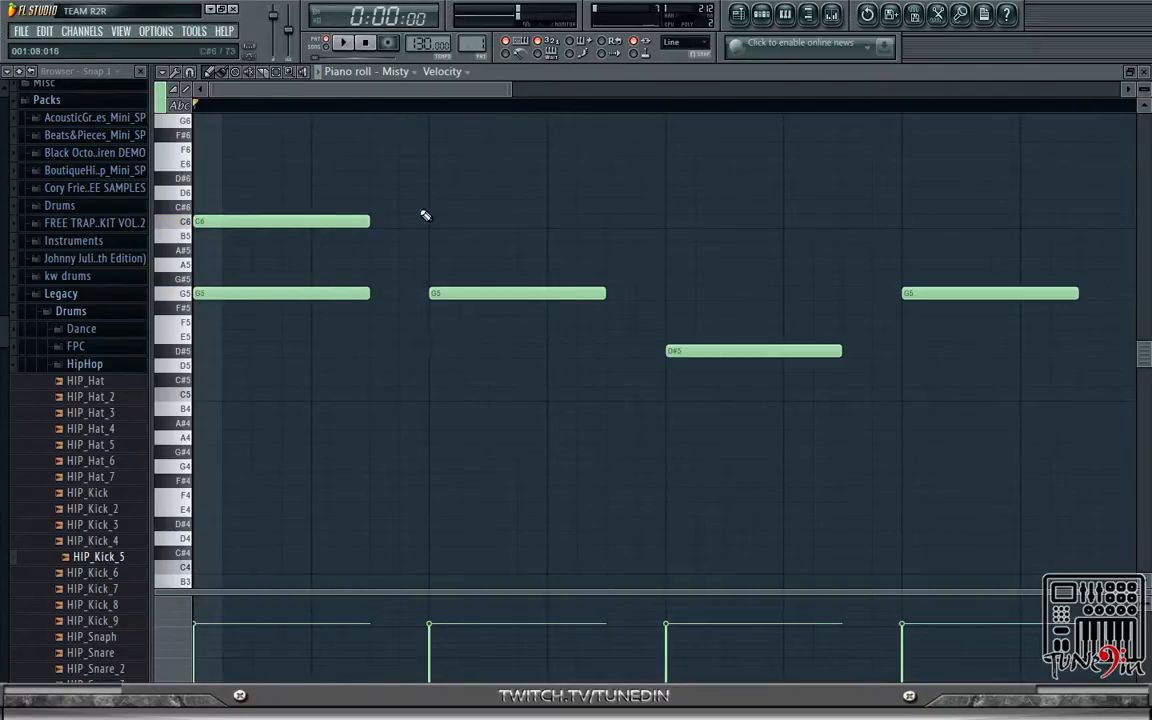
{"action": "left_click", "coordinate": [345, 44]}
{"action": "left_click", "coordinate": [366, 45]}
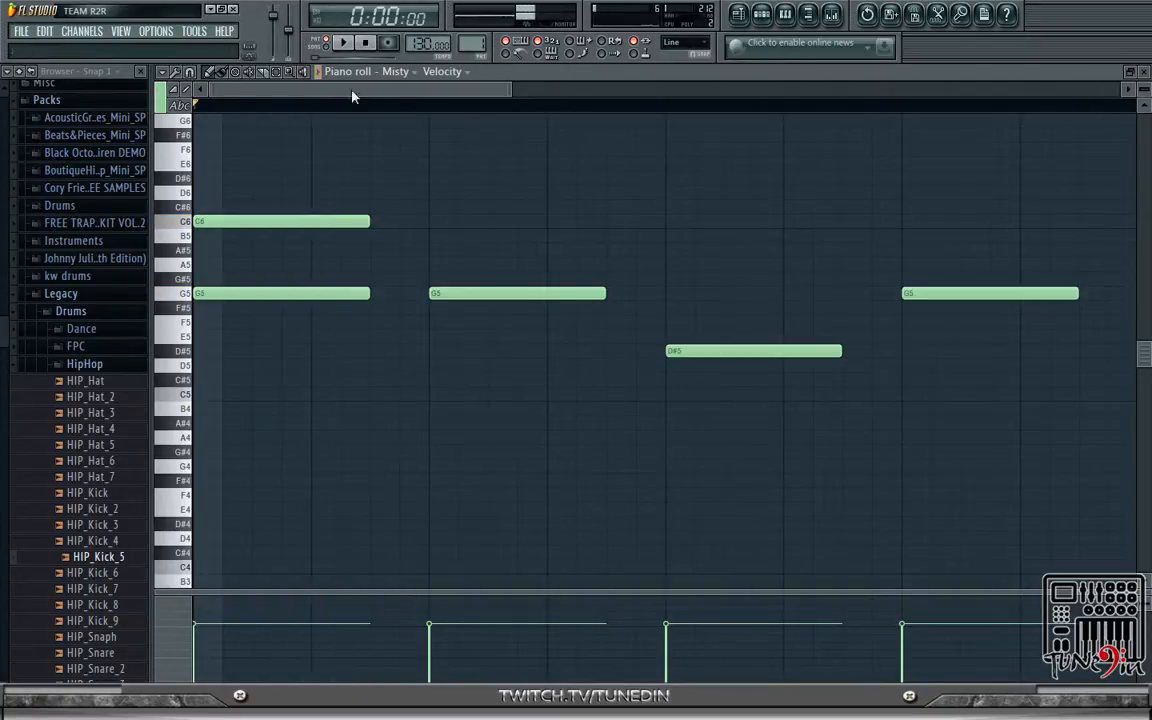
- Add a six-step D#5 note at step 1 beneath the C6 and G5 notes, and play back the chord
{"action": "left_click", "coordinate": [232, 365]}
{"action": "left_click_drag", "start_coordinate": [252, 366], "coordinate": [221, 351]}
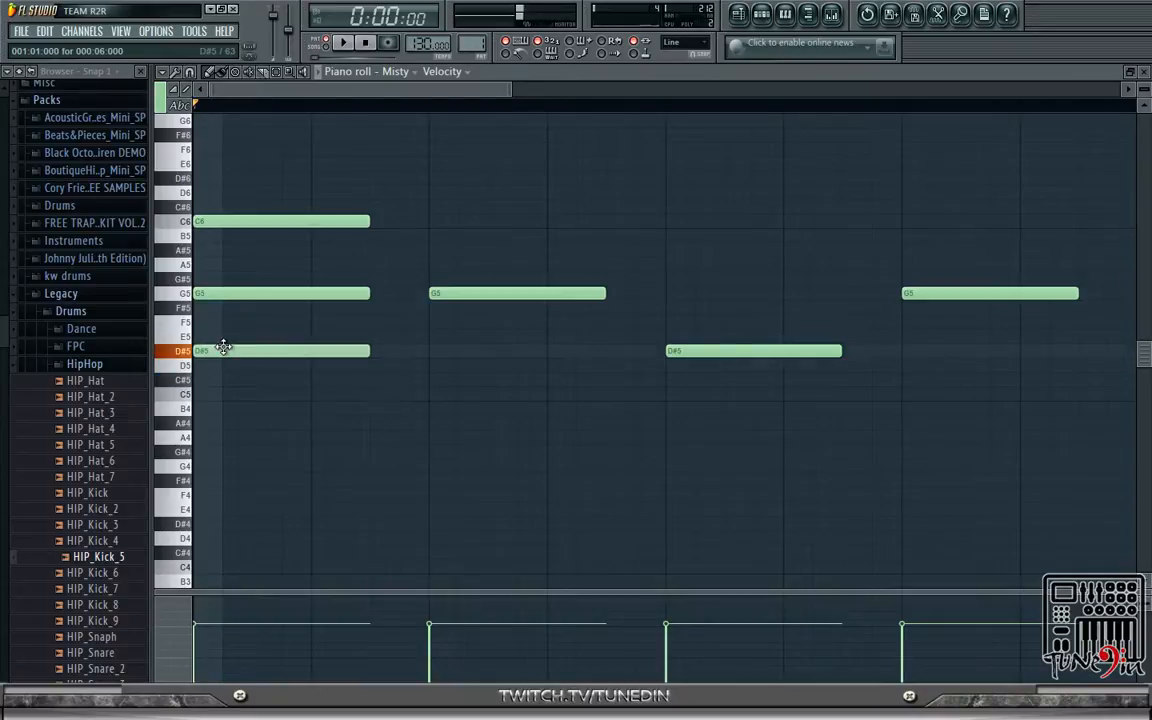
{"action": "left_click", "coordinate": [343, 47]}
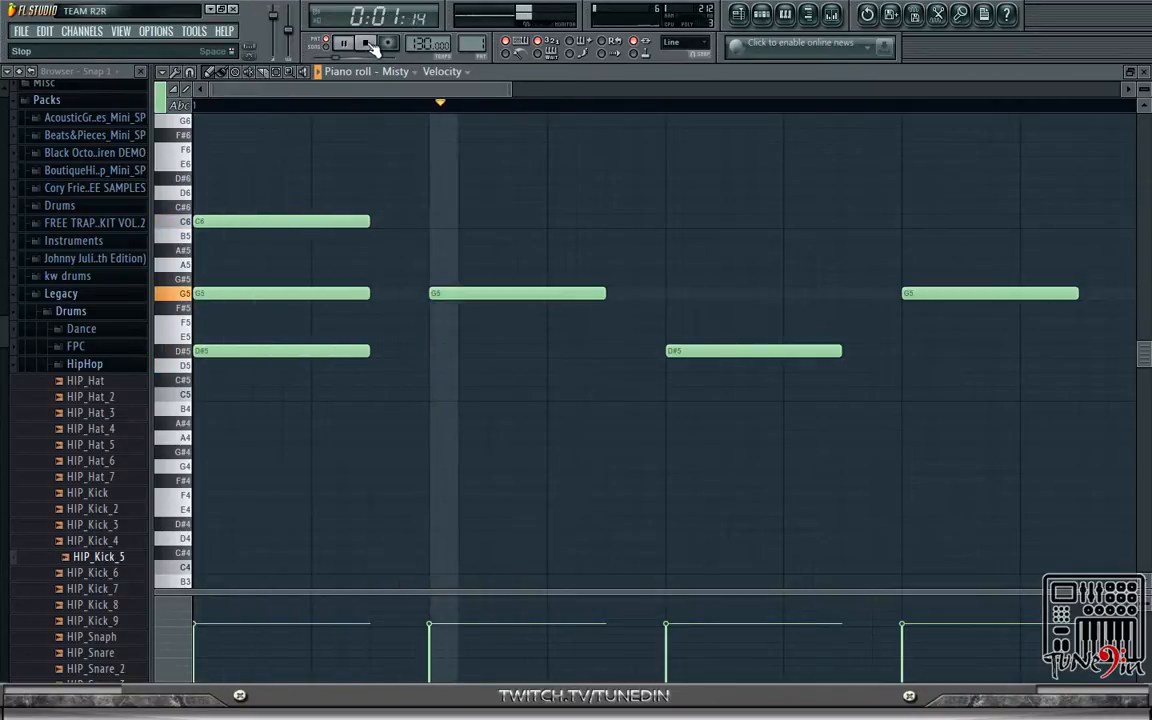
{"action": "left_click", "coordinate": [368, 44]}
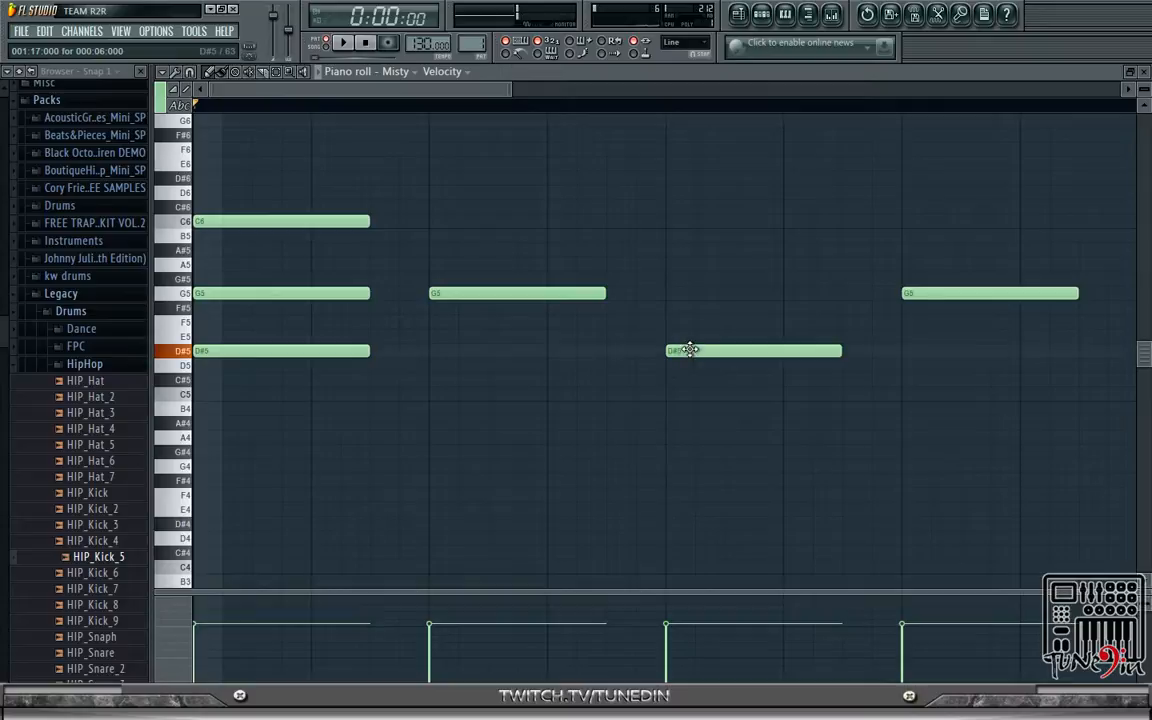
- Build a chord at step 17 by adding six-step C5 and G5 notes around the D#5, and play back the pattern
{"action": "left_click", "coordinate": [667, 410]}
{"action": "left_click_drag", "start_coordinate": [677, 409], "coordinate": [675, 397]}
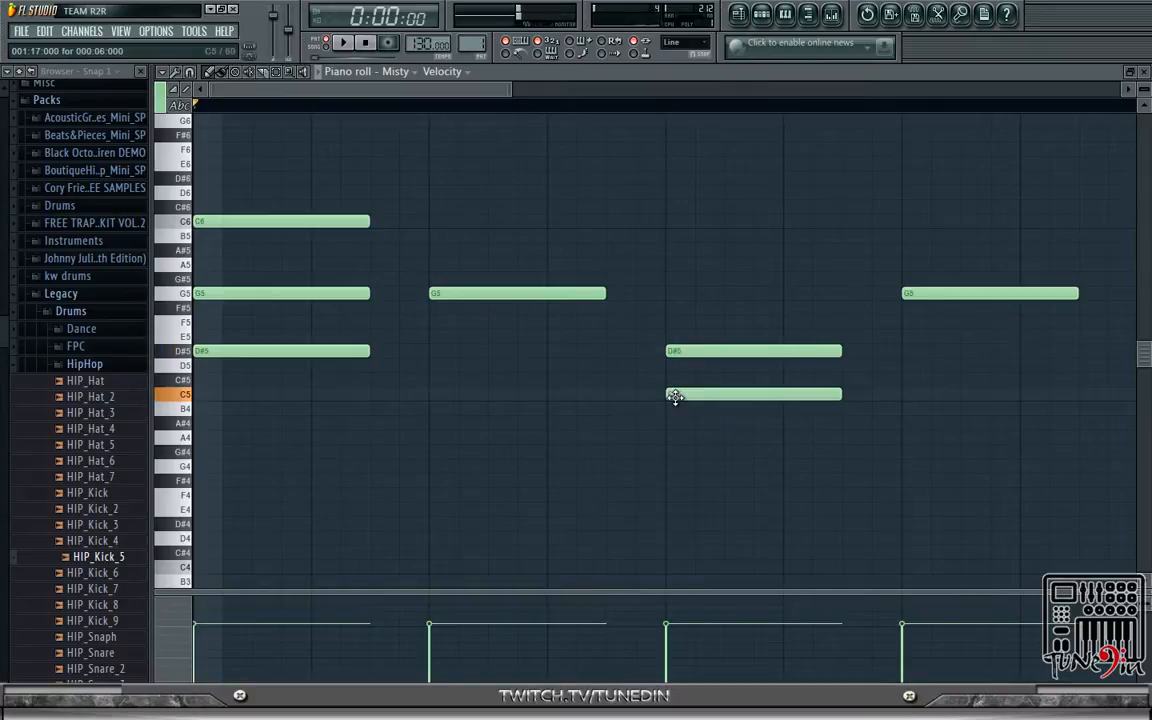
{"action": "left_click", "coordinate": [674, 293]}
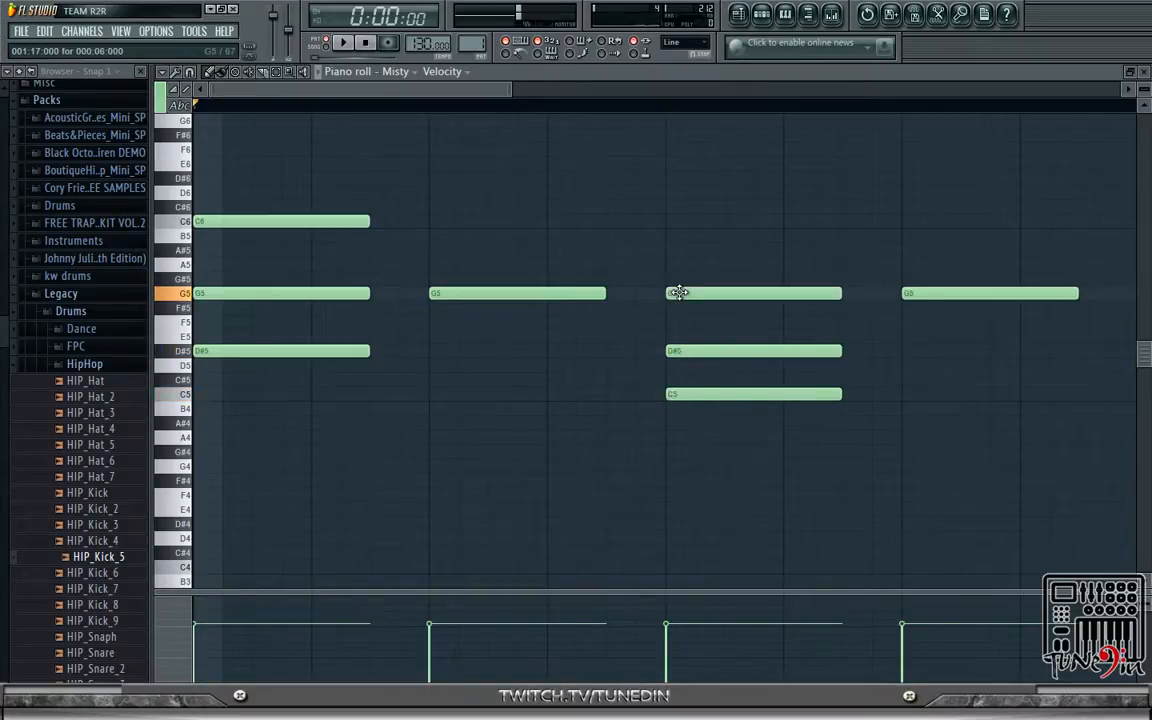
{"action": "left_click", "coordinate": [343, 43]}
{"action": "left_click_drag", "start_coordinate": [391, 94], "coordinate": [370, 58]}
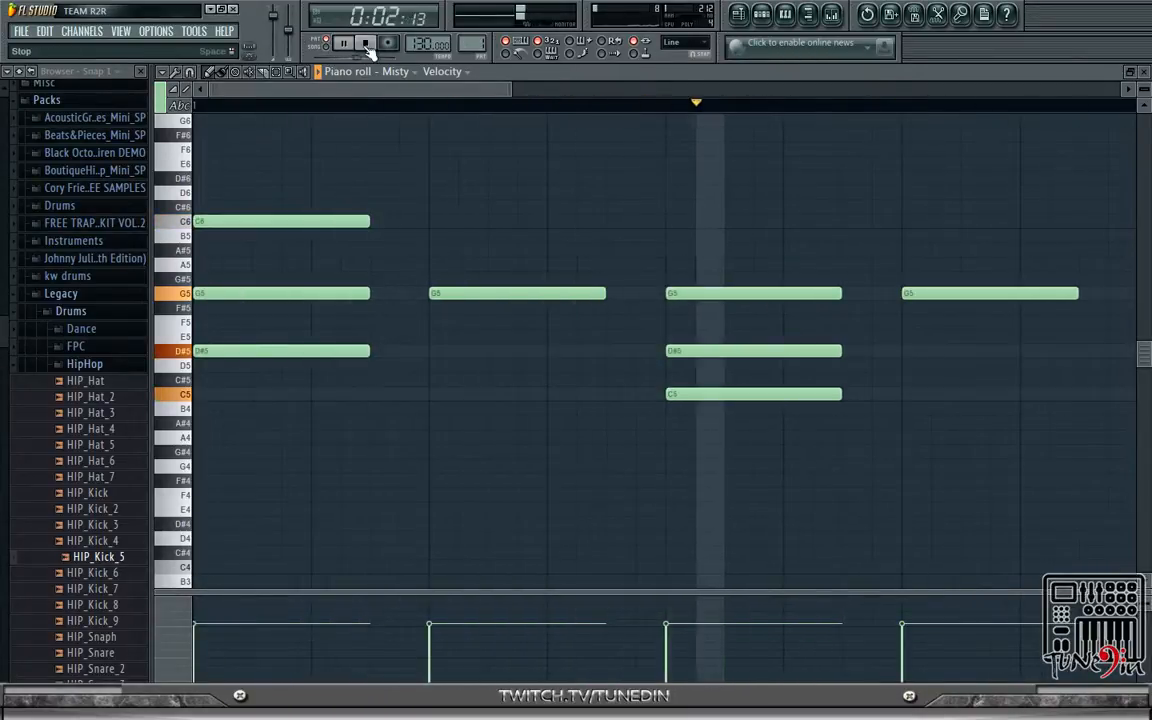
{"action": "left_click", "coordinate": [368, 48]}
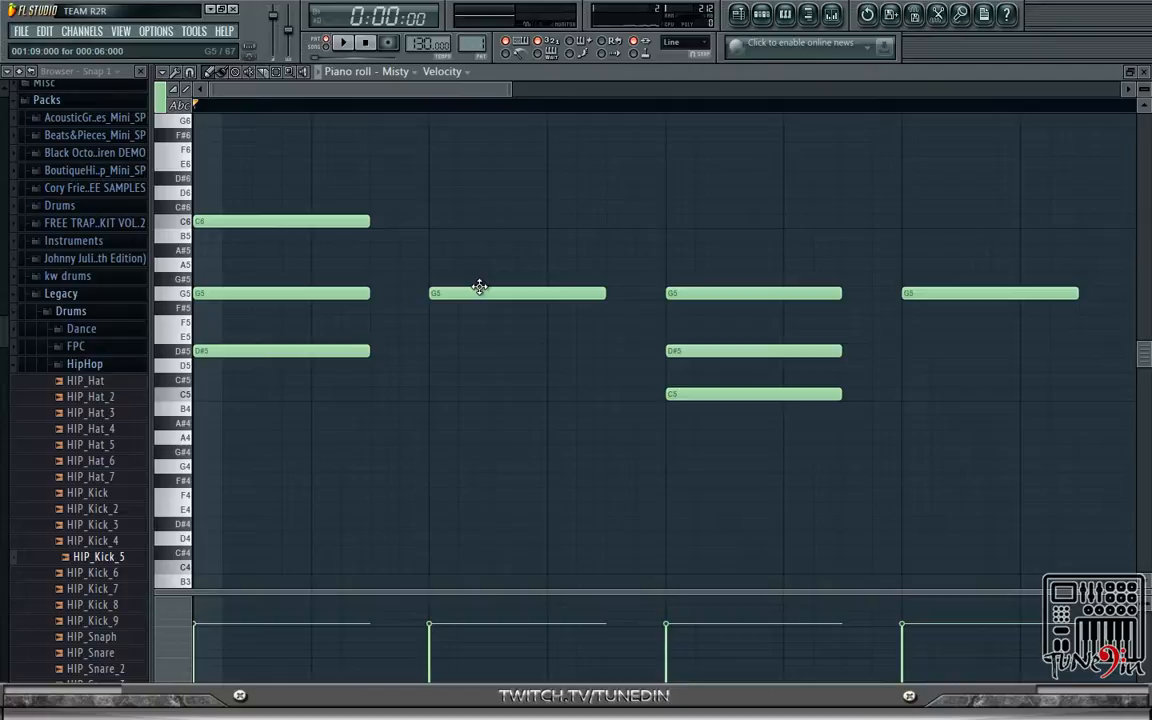
- Try the whole pattern one octave higher, return it to its original octave, and play it back
{"action": "key", "text": "ctrl+Up"}
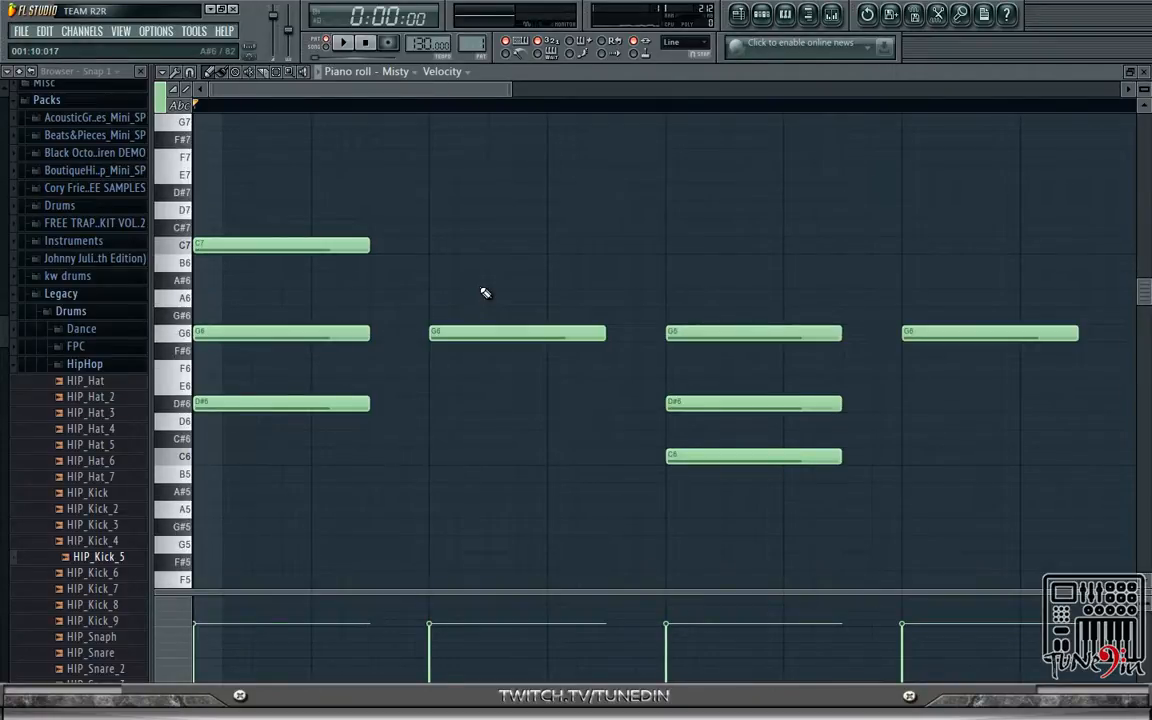
{"action": "key", "text": "space"}
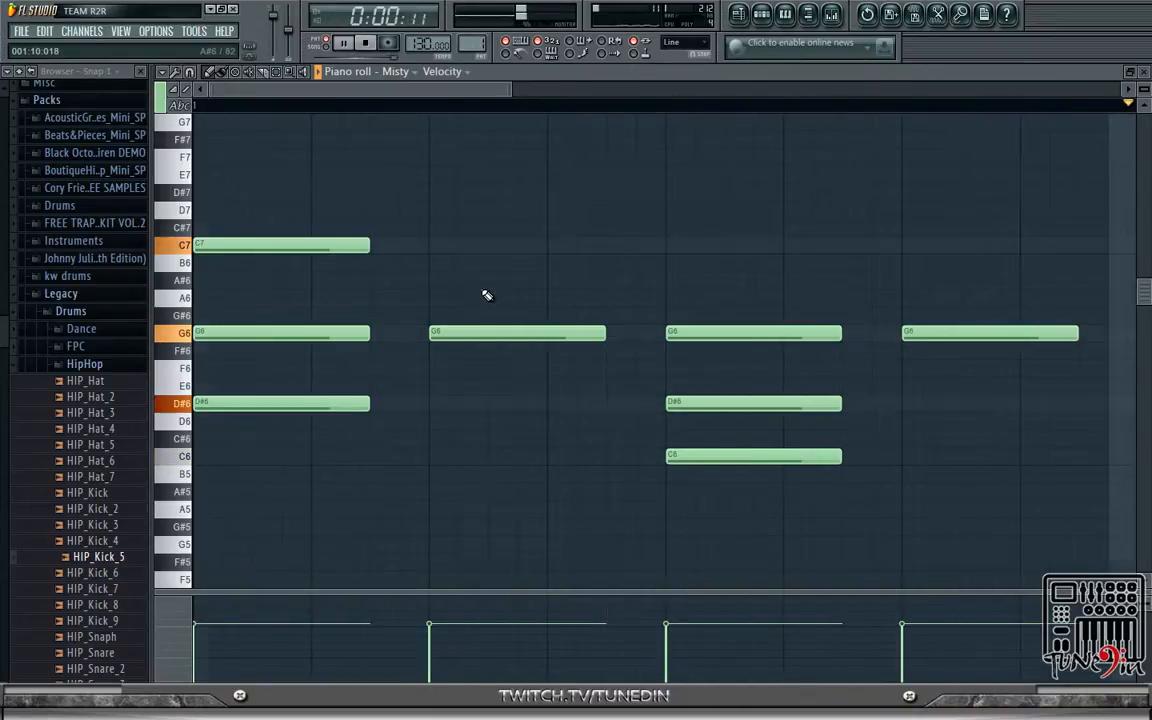
{"action": "key", "text": "space"}
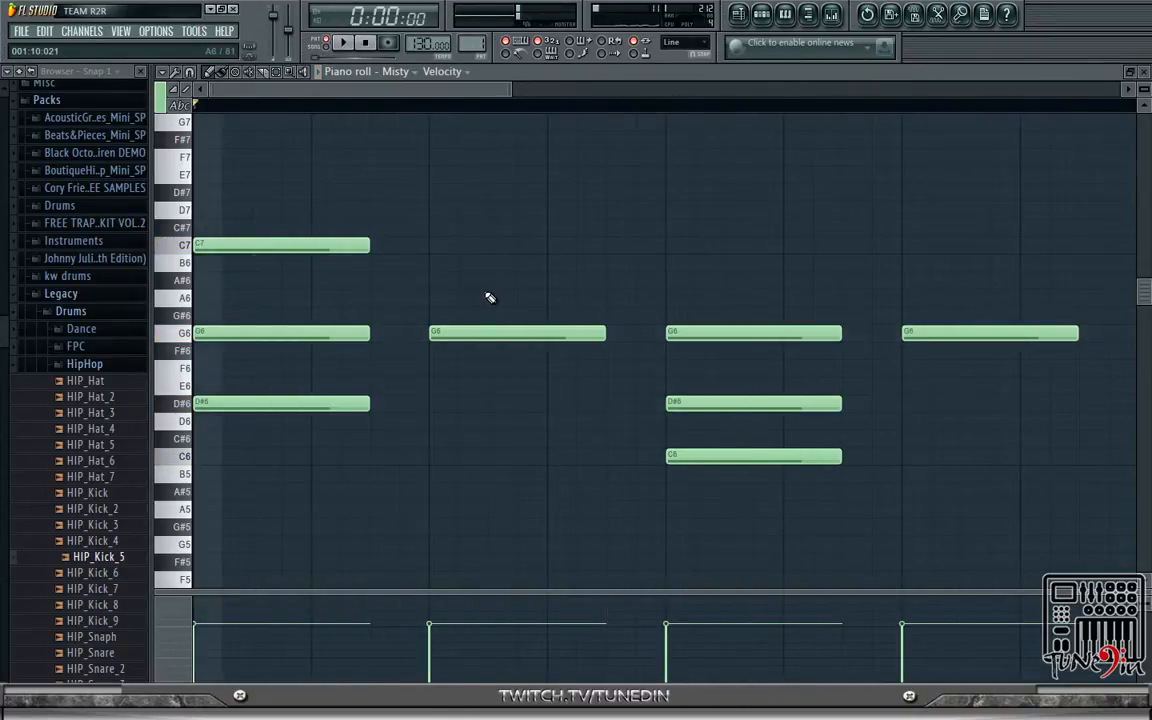
{"action": "key", "text": "ctrl+Down"}
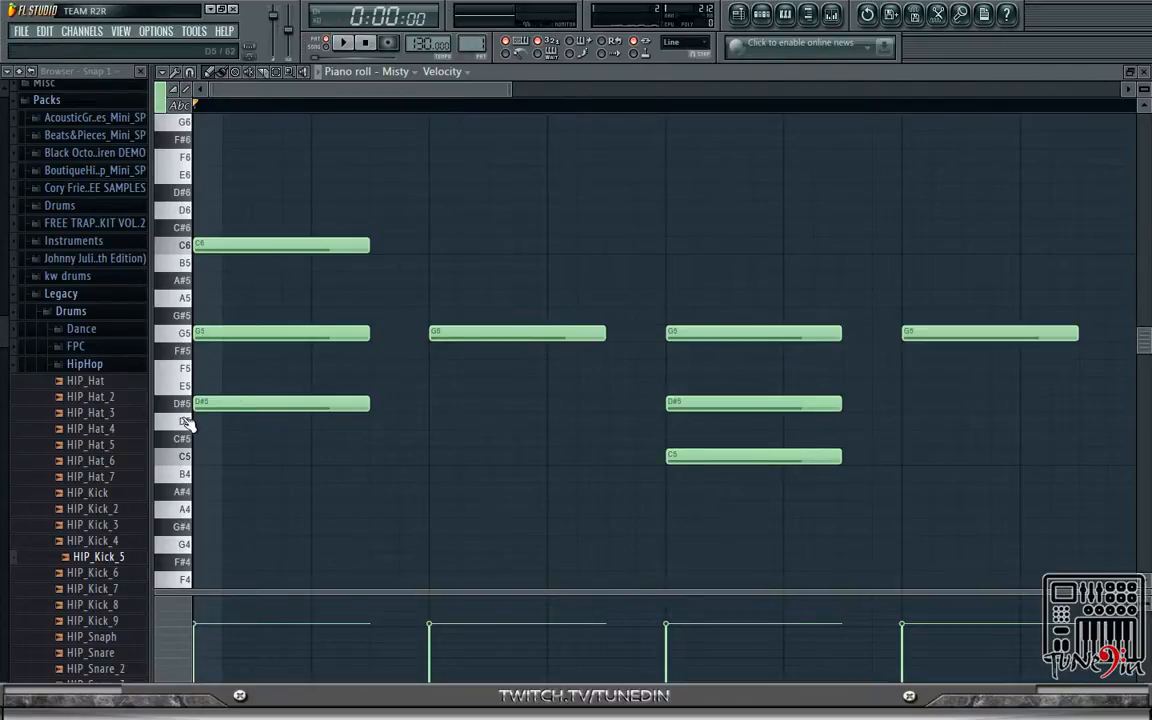
{"action": "left_click", "coordinate": [343, 43]}
{"action": "left_click", "coordinate": [365, 43]}
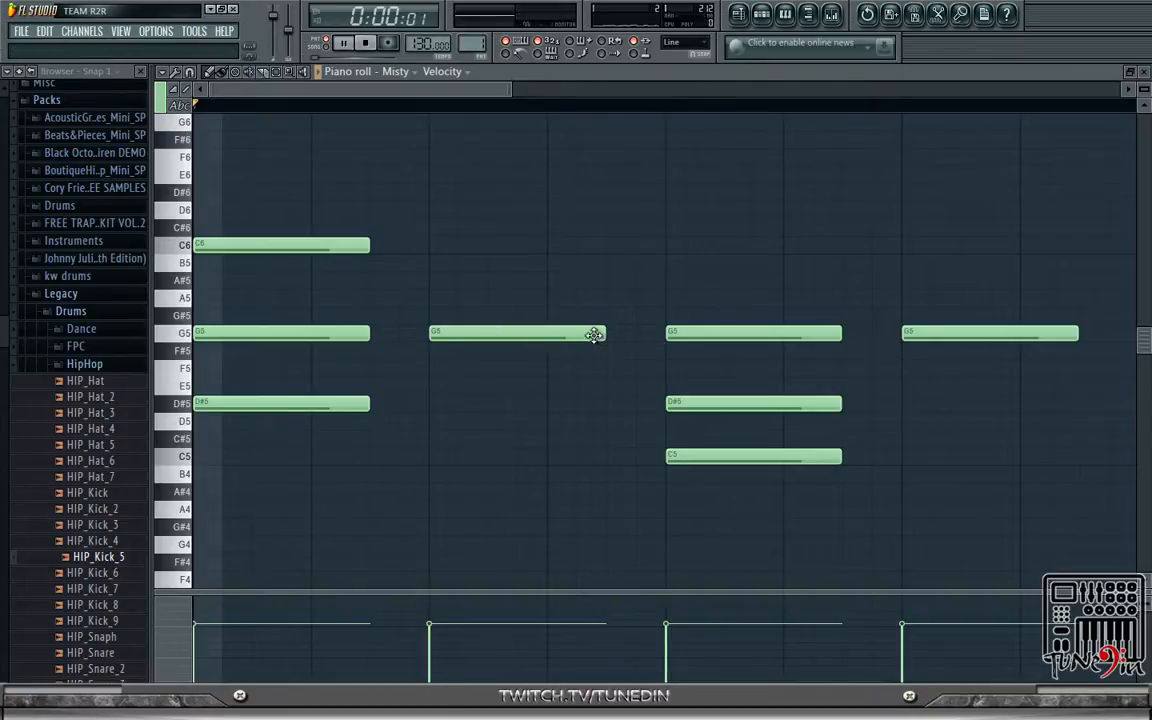
- Move the single G5 note from step 9 to step 7, directly after the first chord, and play it back
{"action": "left_click_drag", "start_coordinate": [578, 332], "coordinate": [505, 333]}
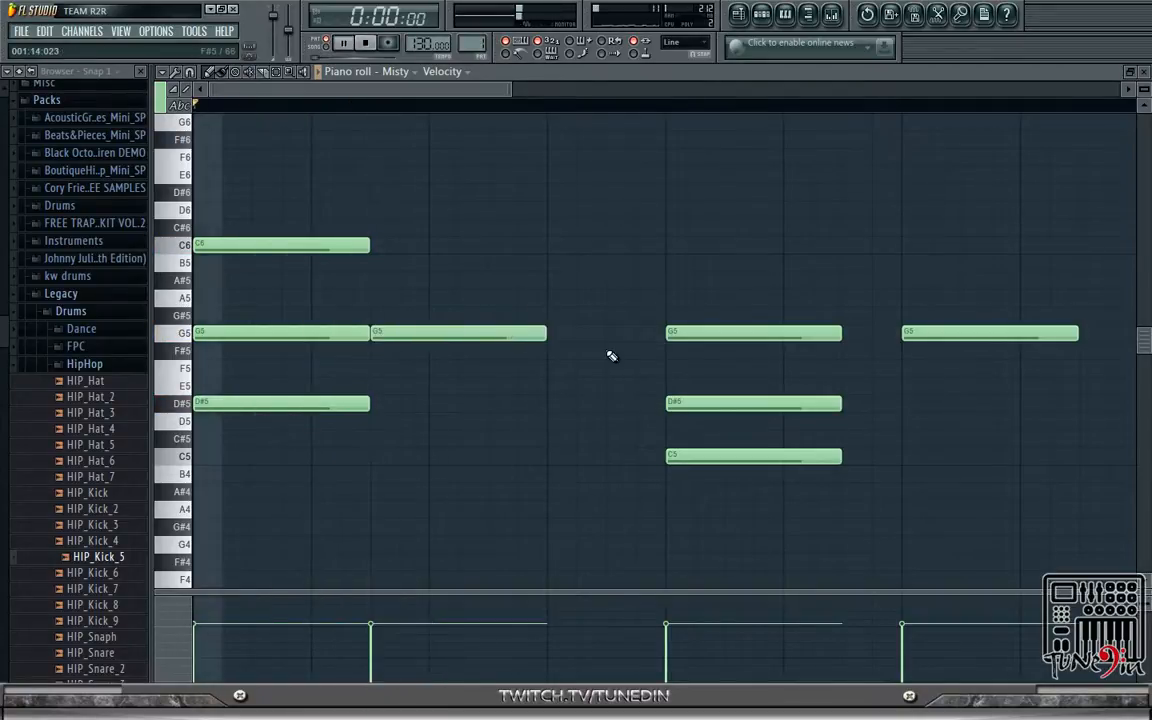
{"action": "key", "text": "space"}
{"action": "key", "text": "space"}
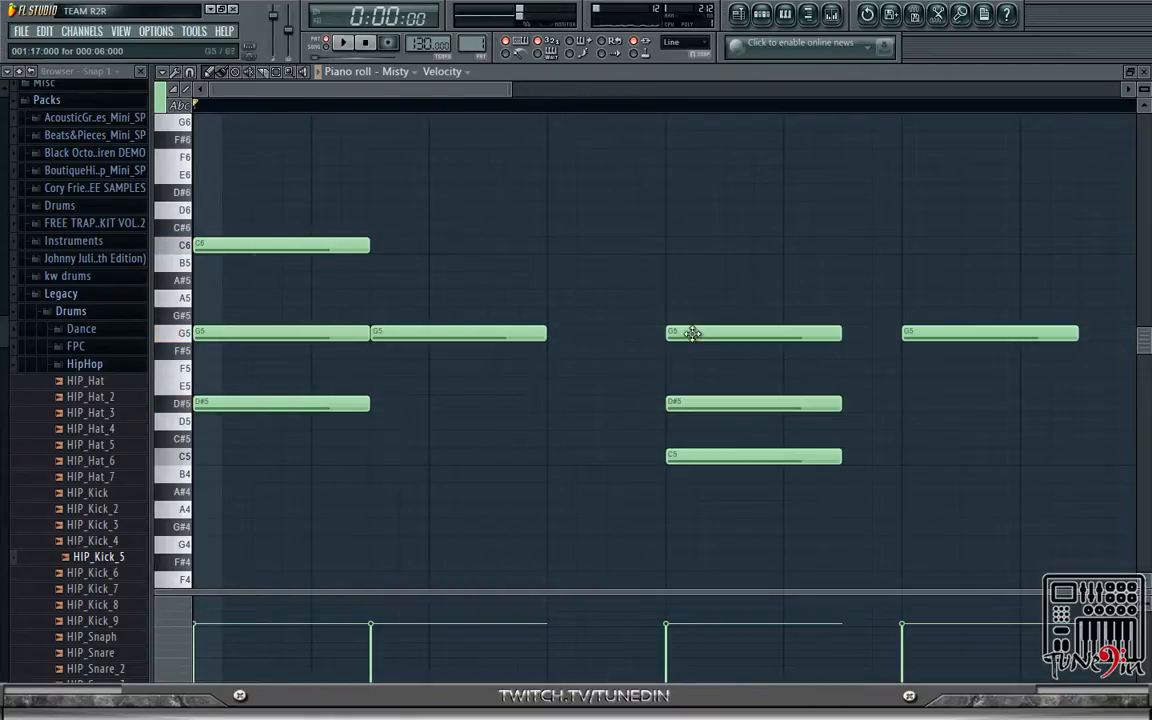
- Move the three-note chord from step 17 to step 13, directly after the single G5, and play back the pattern
{"action": "left_click_drag", "start_coordinate": [594, 185], "coordinate": [828, 563]}
{"action": "left_click_drag", "start_coordinate": [689, 329], "coordinate": [571, 319]}
{"action": "key", "text": "space"}
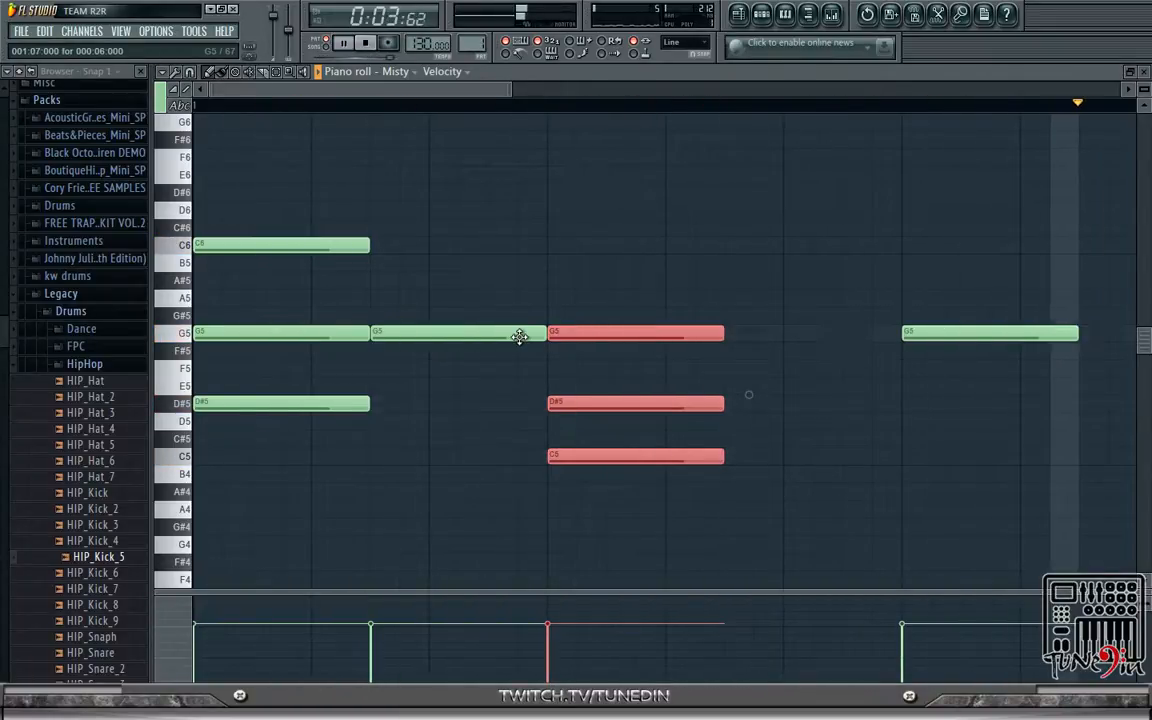
{"action": "key", "text": "space"}
- Try the second chord at step 15 with the preceding G5 stretched to eight steps, and return both to their previous placement
{"action": "left_click_drag", "start_coordinate": [590, 336], "coordinate": [664, 333]}
{"action": "left_click_drag", "start_coordinate": [543, 335], "coordinate": [605, 335]}
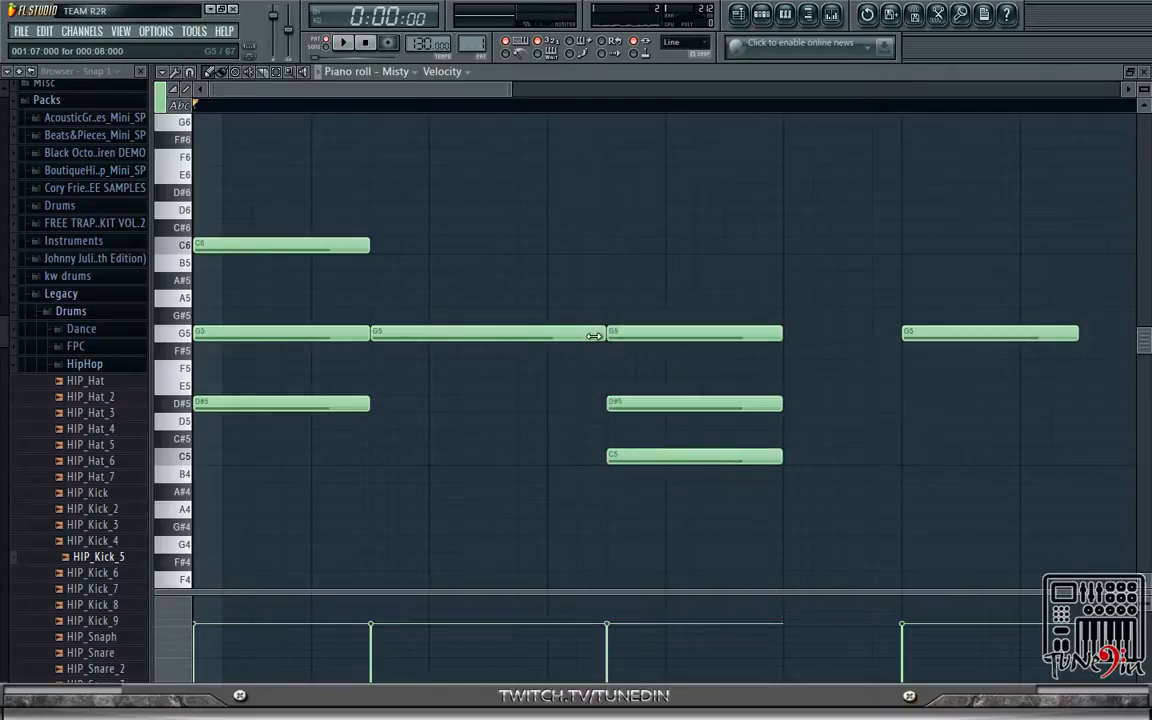
{"action": "key", "text": "space"}
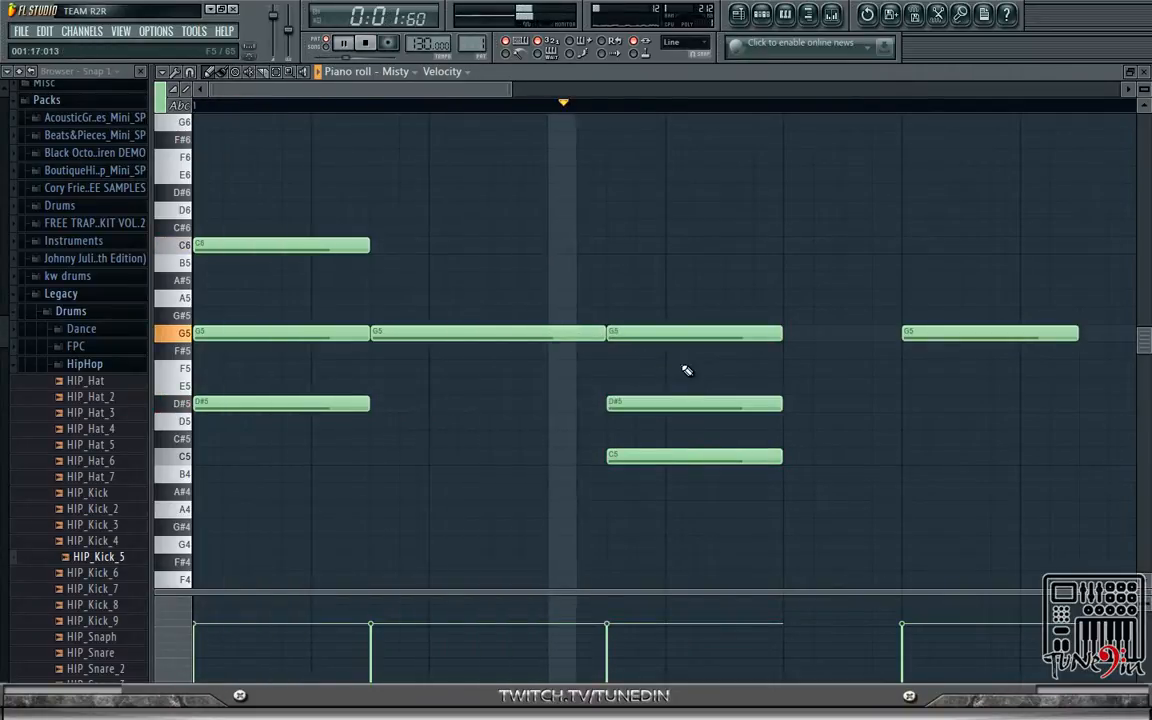
{"action": "key", "text": "space"}
{"action": "left_click_drag", "start_coordinate": [600, 334], "coordinate": [538, 331]}
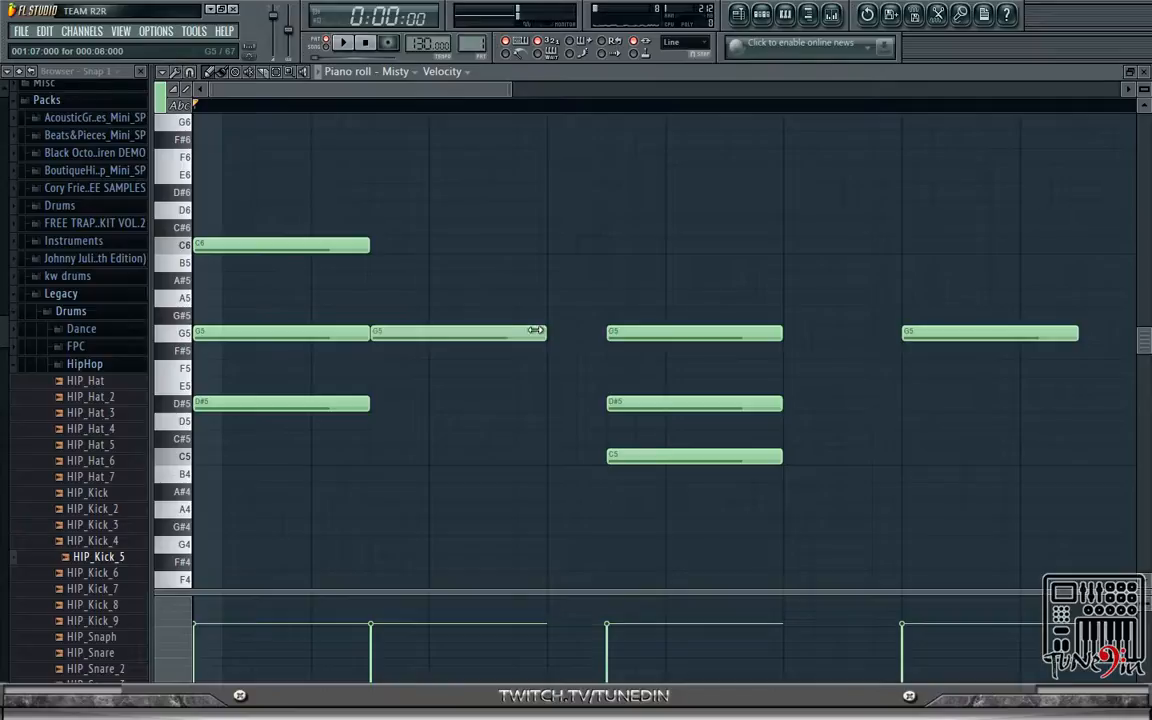
{"action": "left_click_drag", "start_coordinate": [604, 218], "coordinate": [864, 625]}
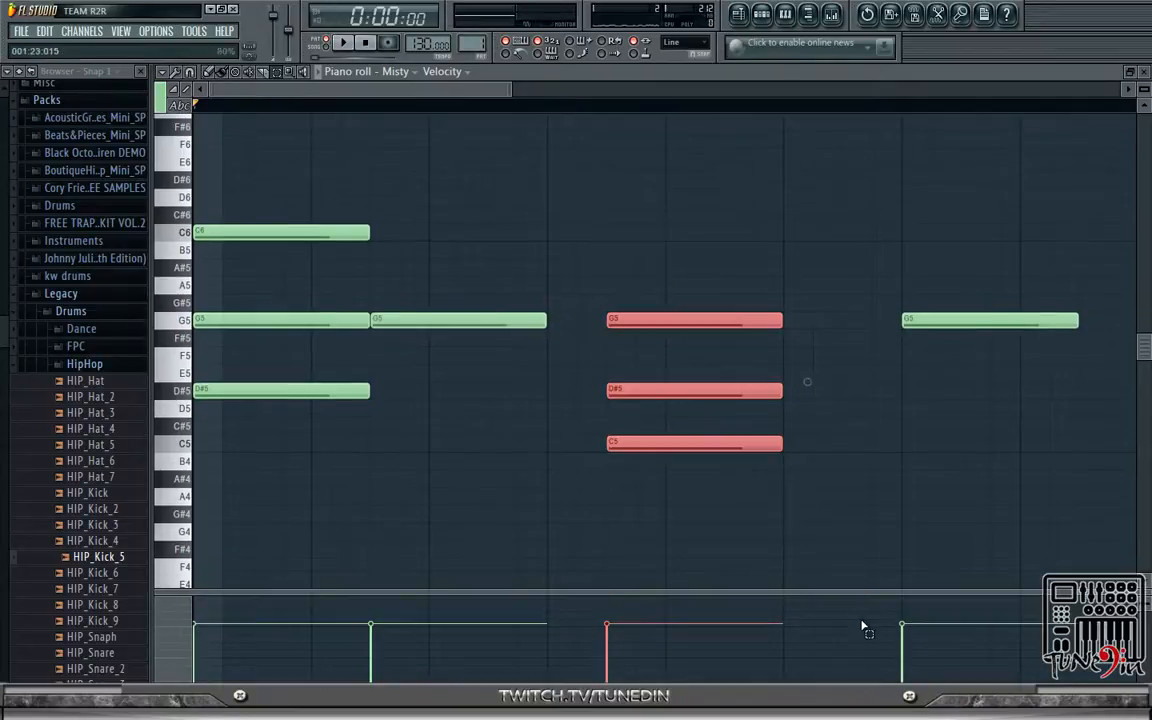
{"action": "left_click_drag", "start_coordinate": [625, 314], "coordinate": [566, 313]}
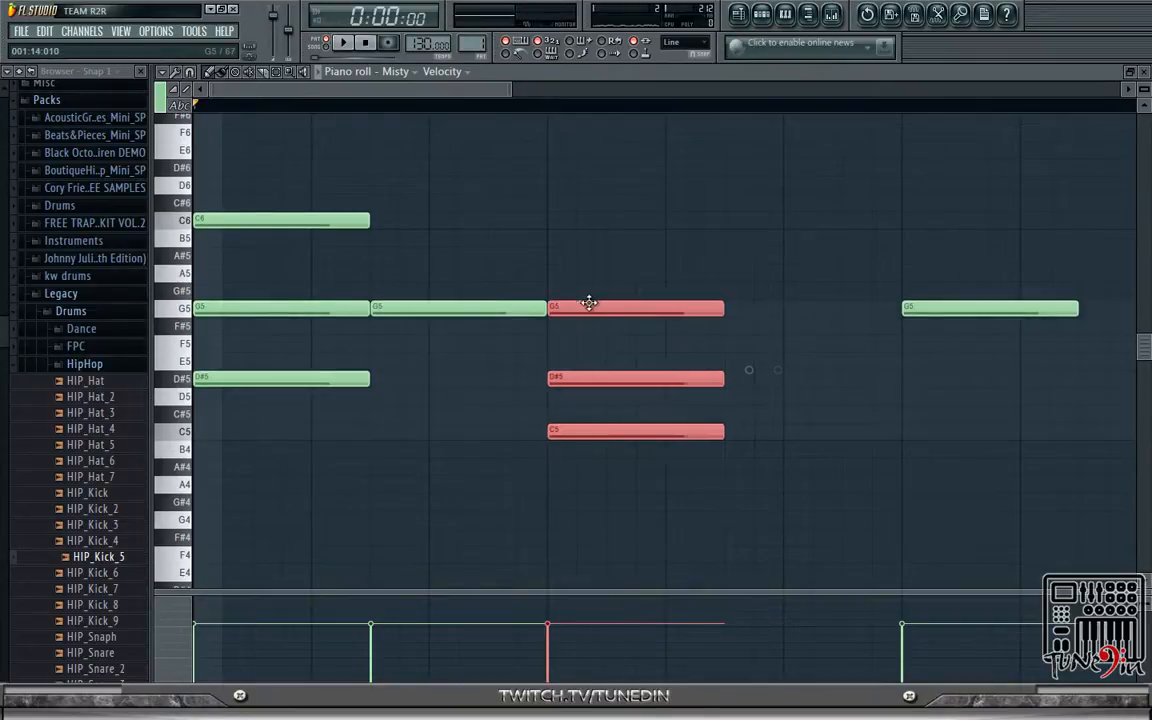
- Add a six-step D5 note at step 7 below the G5, deleting the trial notes on A#5 and A5
{"action": "left_click", "coordinate": [400, 305]}
{"action": "left_click", "coordinate": [386, 256]}
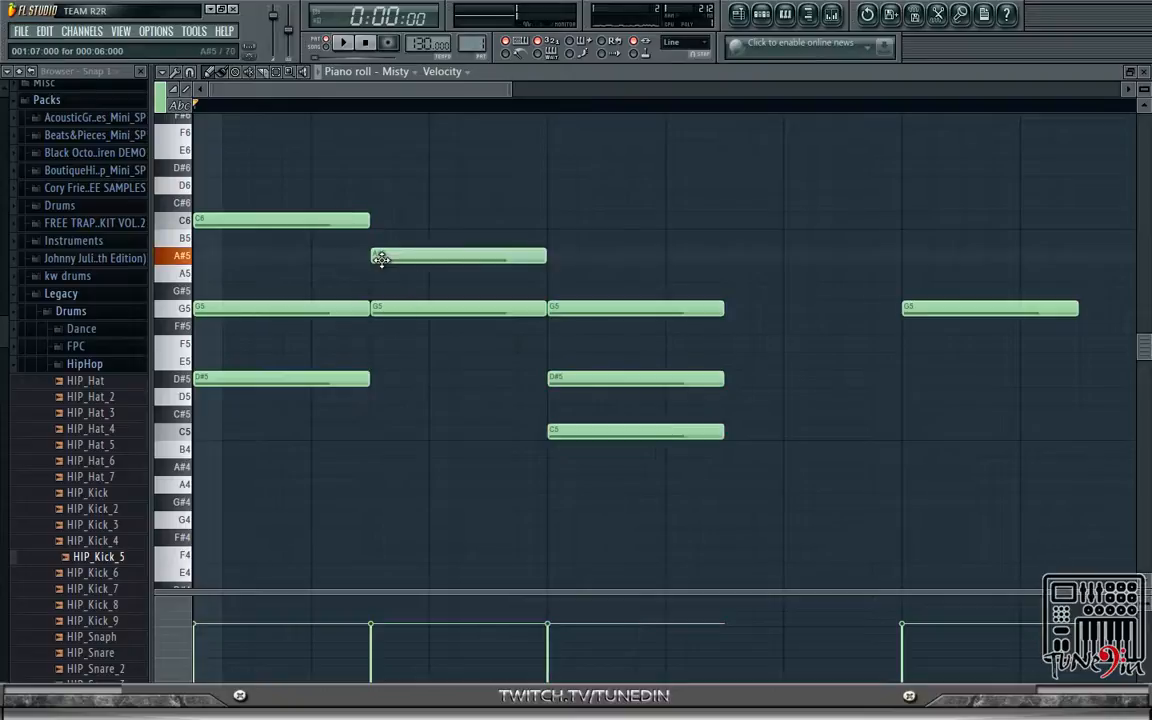
{"action": "right_click", "coordinate": [386, 257]}
{"action": "left_click", "coordinate": [382, 274]}
{"action": "right_click", "coordinate": [382, 275]}
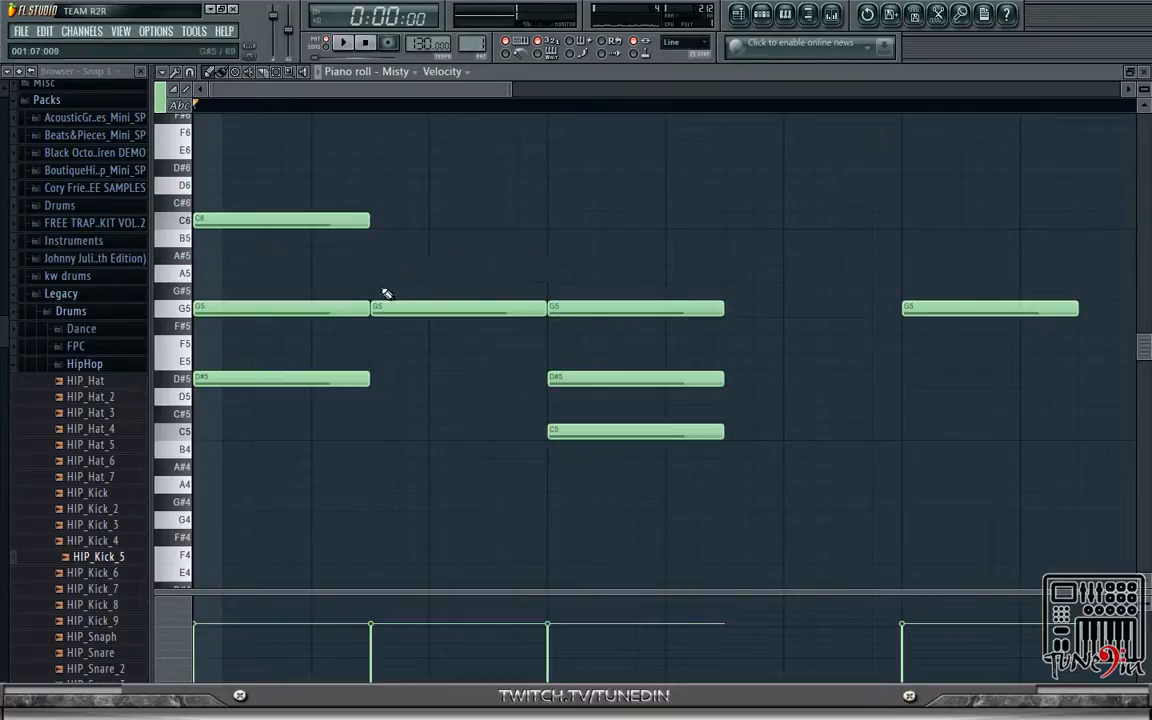
{"action": "left_click", "coordinate": [408, 311]}
{"action": "left_click", "coordinate": [392, 396]}
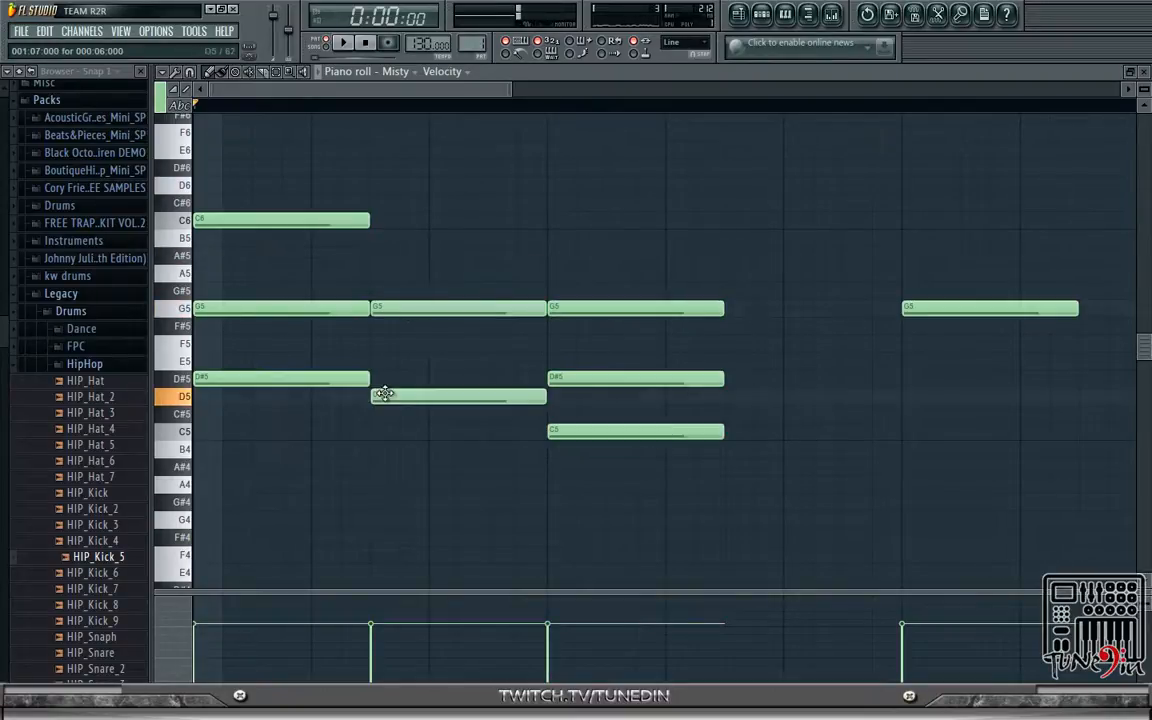
- Replace the D5 at step 7 with a six-step D#5 and add a C5 of the same length below it
{"action": "left_click", "coordinate": [401, 380]}
{"action": "right_click", "coordinate": [406, 395]}
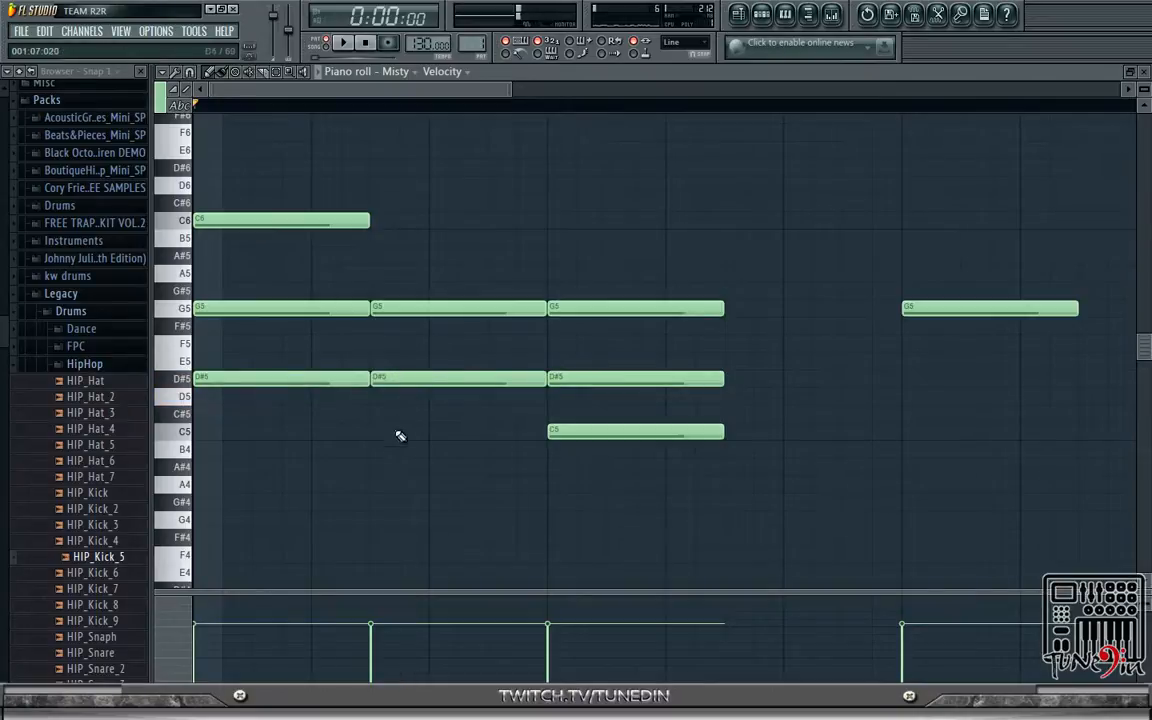
{"action": "left_click_drag", "start_coordinate": [388, 444], "coordinate": [383, 424]}
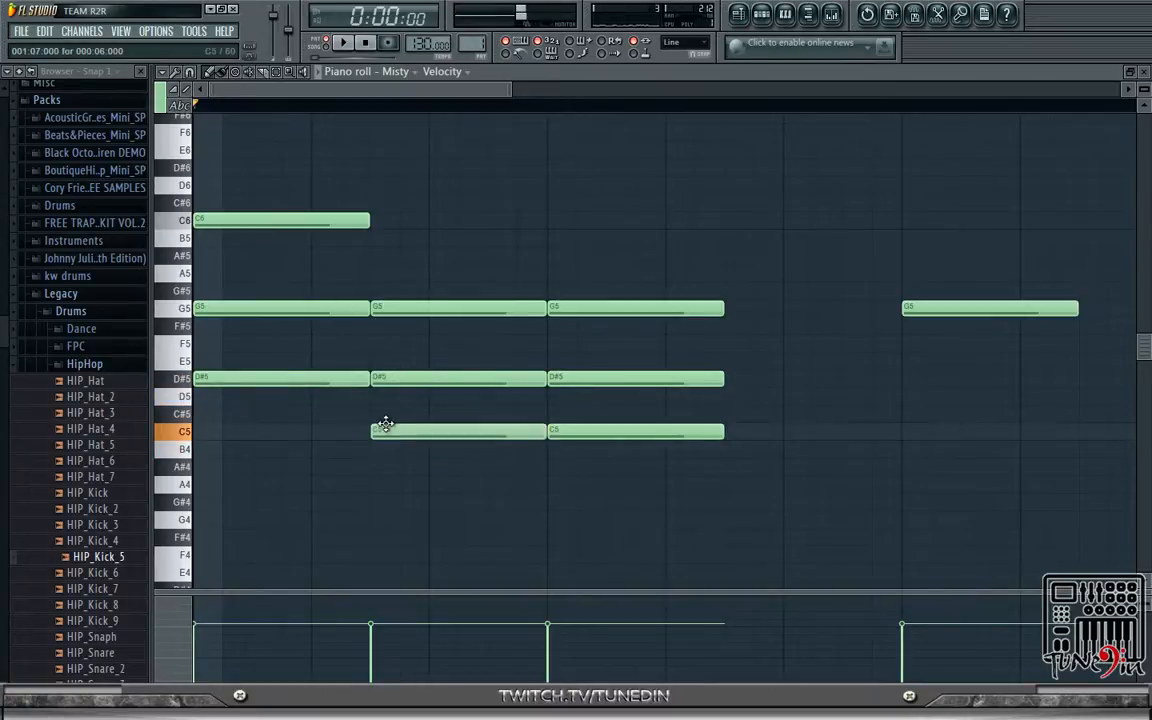
- Revoice the chord at step 13 as D#5, C5 and G4, removing its G5, and play back the pattern
{"action": "right_click", "coordinate": [625, 425]}
{"action": "right_click", "coordinate": [602, 306]}
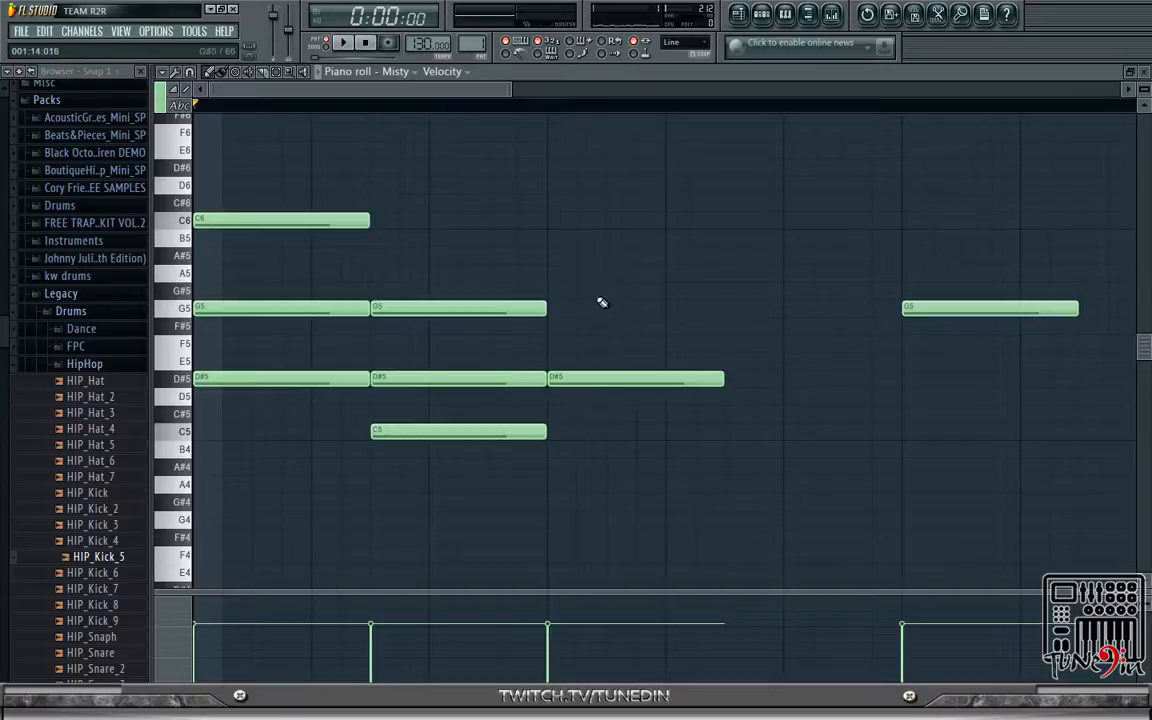
{"action": "left_click", "coordinate": [556, 434]}
{"action": "scroll", "coordinate": [575, 460], "scroll_direction": "down", "scroll_amount": 3}
{"action": "left_click_drag", "start_coordinate": [551, 431], "coordinate": [557, 407]}
{"action": "key", "text": "space"}
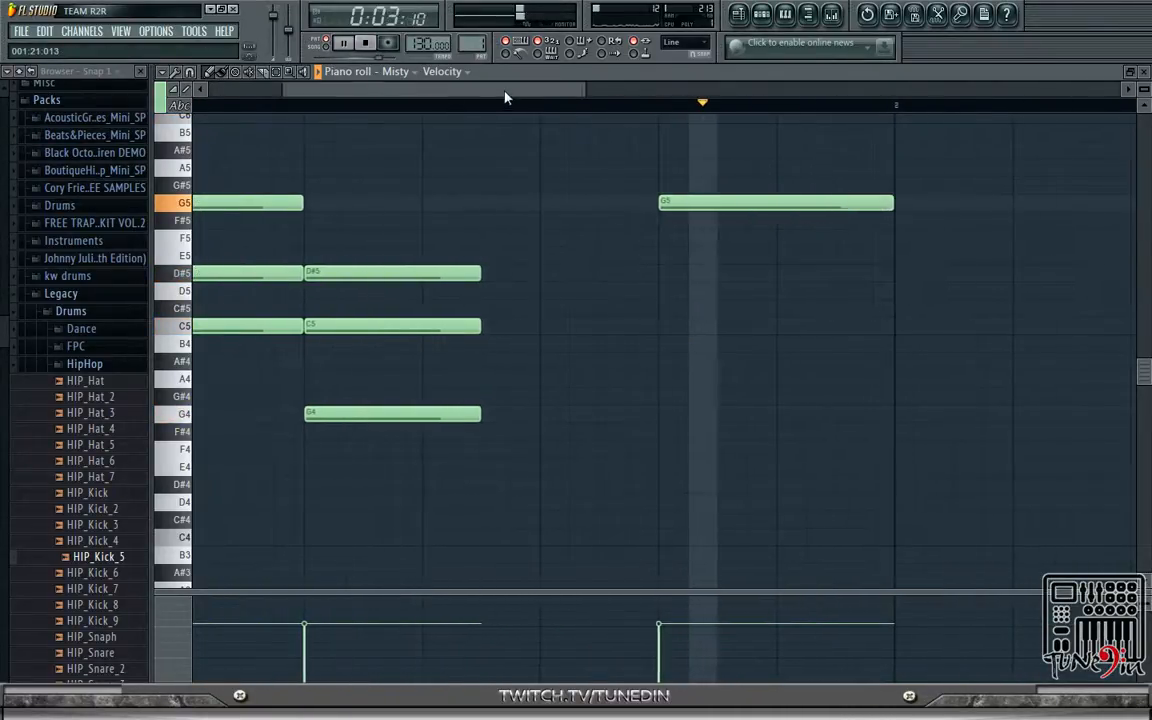
{"action": "left_click_drag", "start_coordinate": [500, 92], "coordinate": [384, 93]}
{"action": "scroll", "coordinate": [746, 265], "scroll_direction": "up", "scroll_amount": 3}
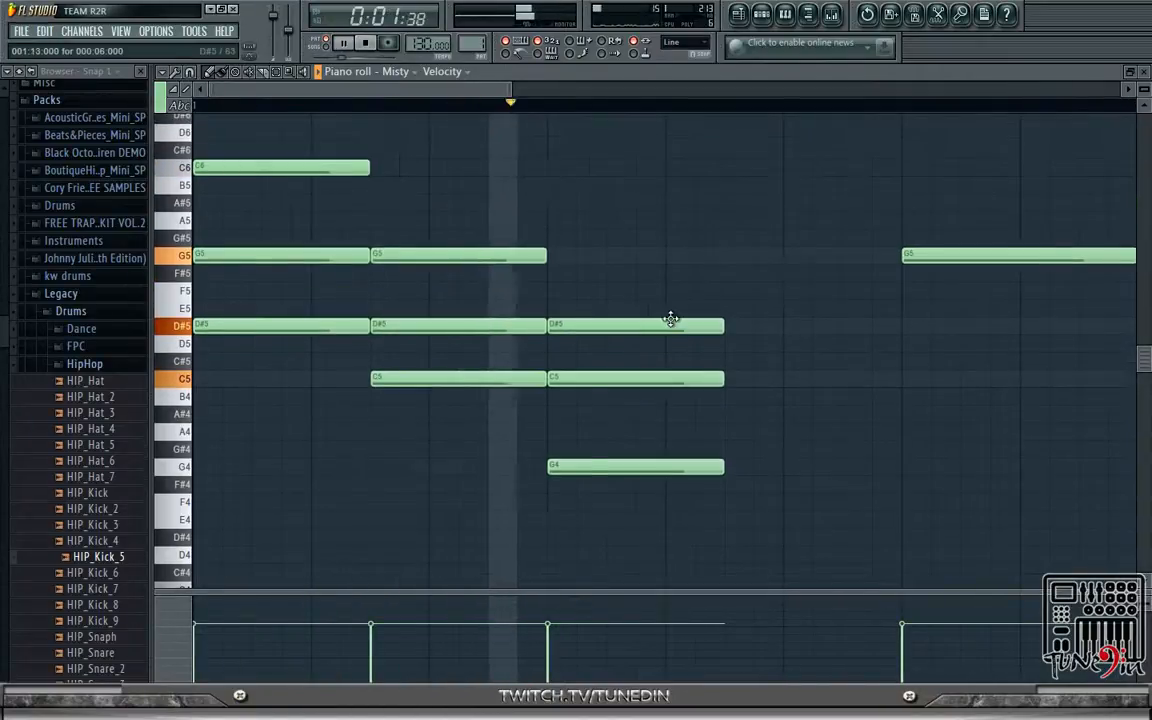
{"action": "key", "text": "space"}
- Move the D#5, C5 and G4 chord from step 13 to step 15 and play it back
{"action": "left_click_drag", "start_coordinate": [650, 324], "coordinate": [709, 325]}
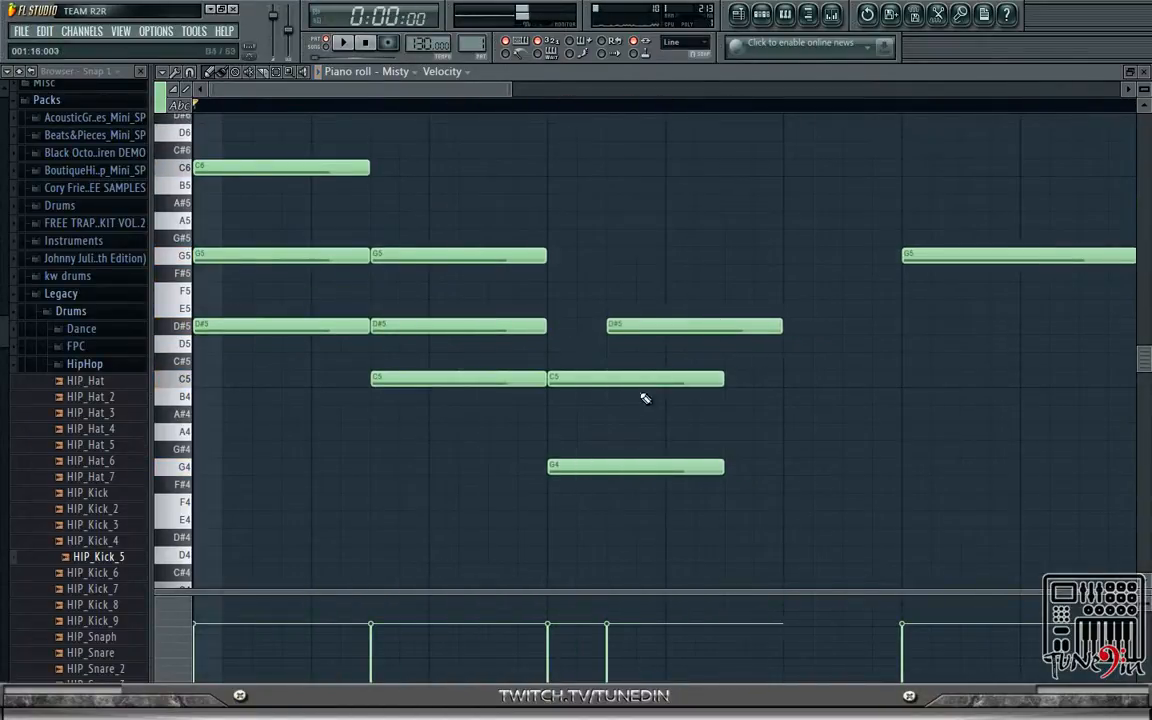
{"action": "left_click_drag", "start_coordinate": [645, 377], "coordinate": [706, 378]}
{"action": "left_click_drag", "start_coordinate": [663, 468], "coordinate": [712, 469]}
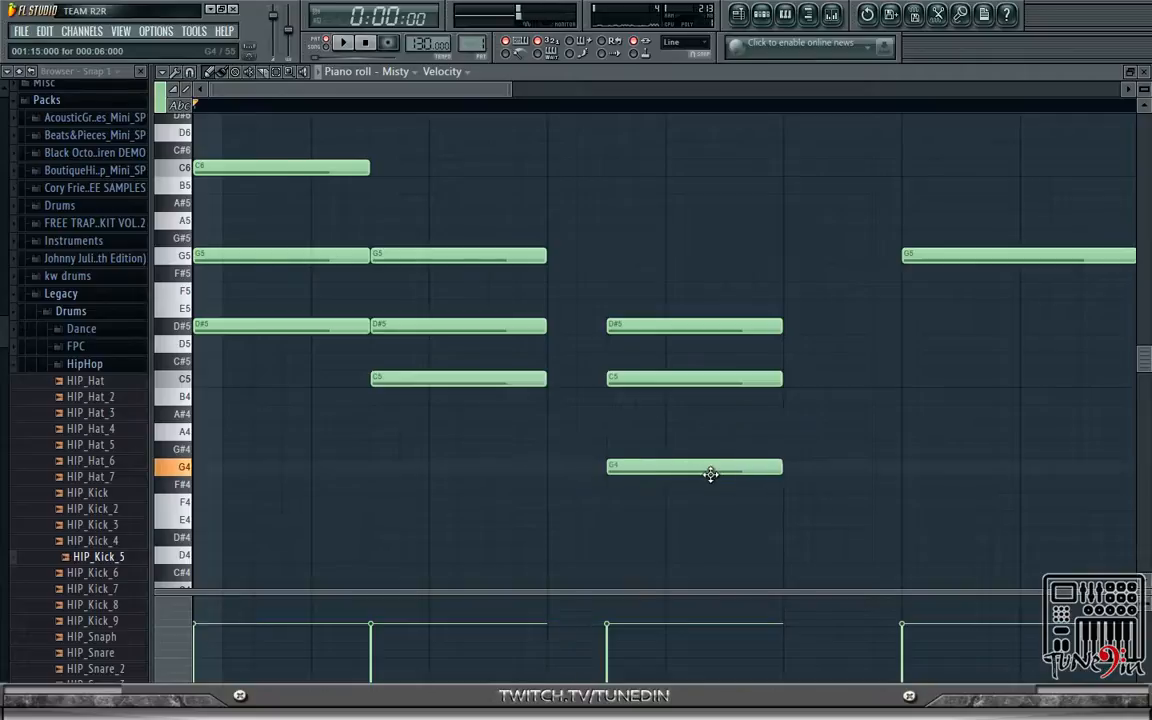
{"action": "key", "text": "space"}
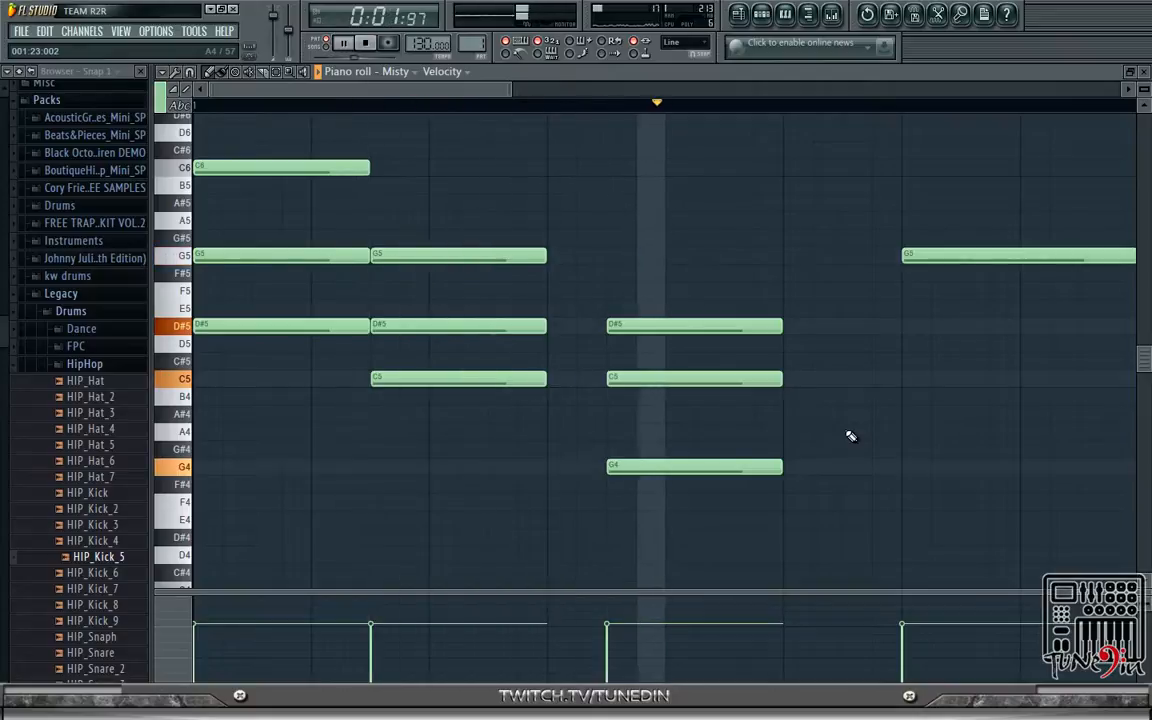
{"action": "key", "text": "space"}
- Move only the D#5 of the chord at step 15 to step 17
{"action": "left_click_drag", "start_coordinate": [700, 326], "coordinate": [758, 327]}
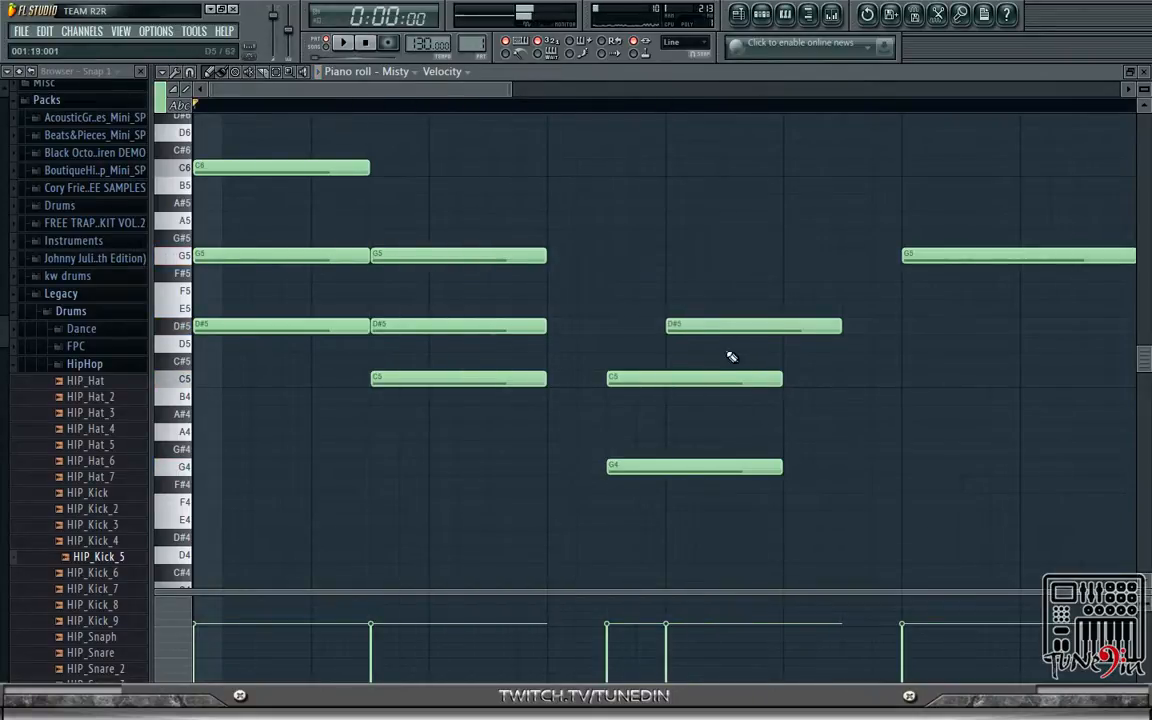
- Open the Misty channel's Sytrus window and examine operator 1's volume envelope while playing back the pattern
{"action": "double_click", "coordinate": [744, 78]}
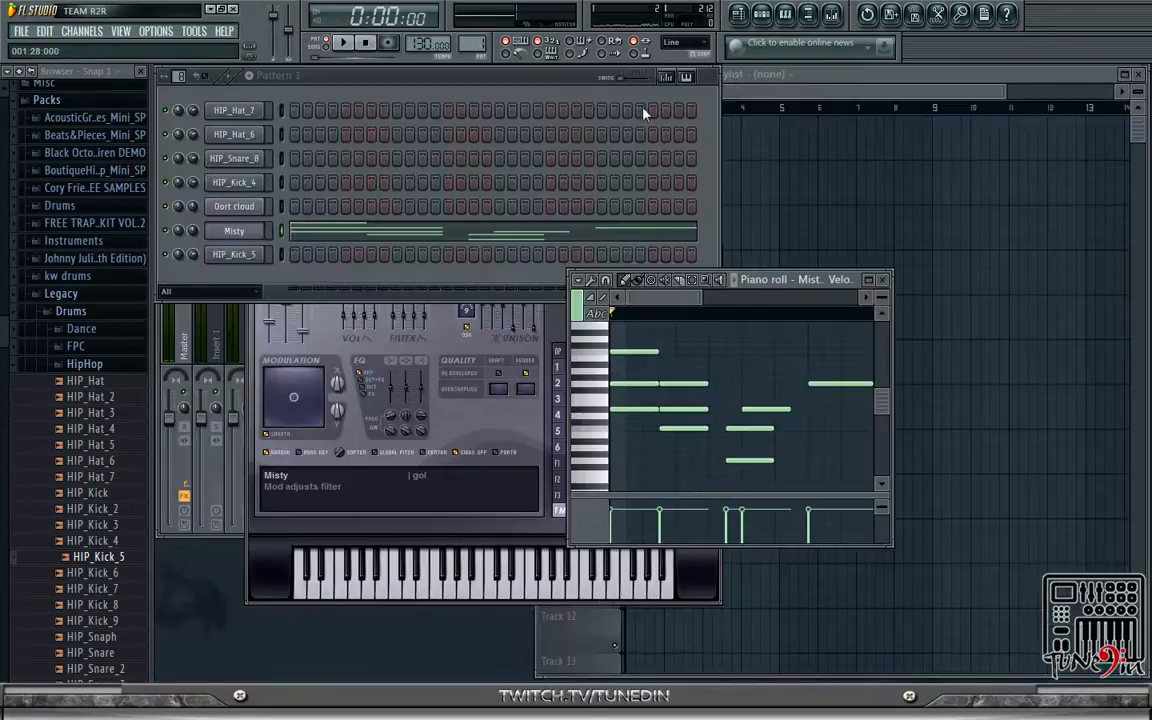
{"action": "left_click", "coordinate": [236, 233]}
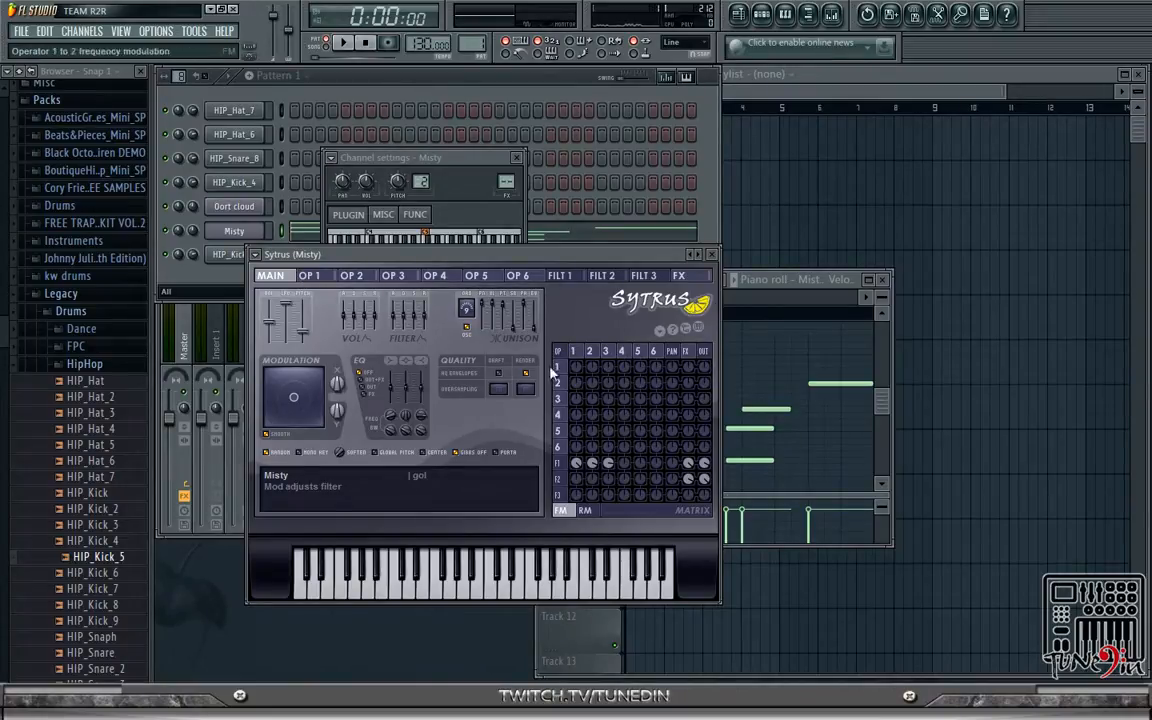
{"action": "left_click_drag", "start_coordinate": [431, 259], "coordinate": [448, 259]}
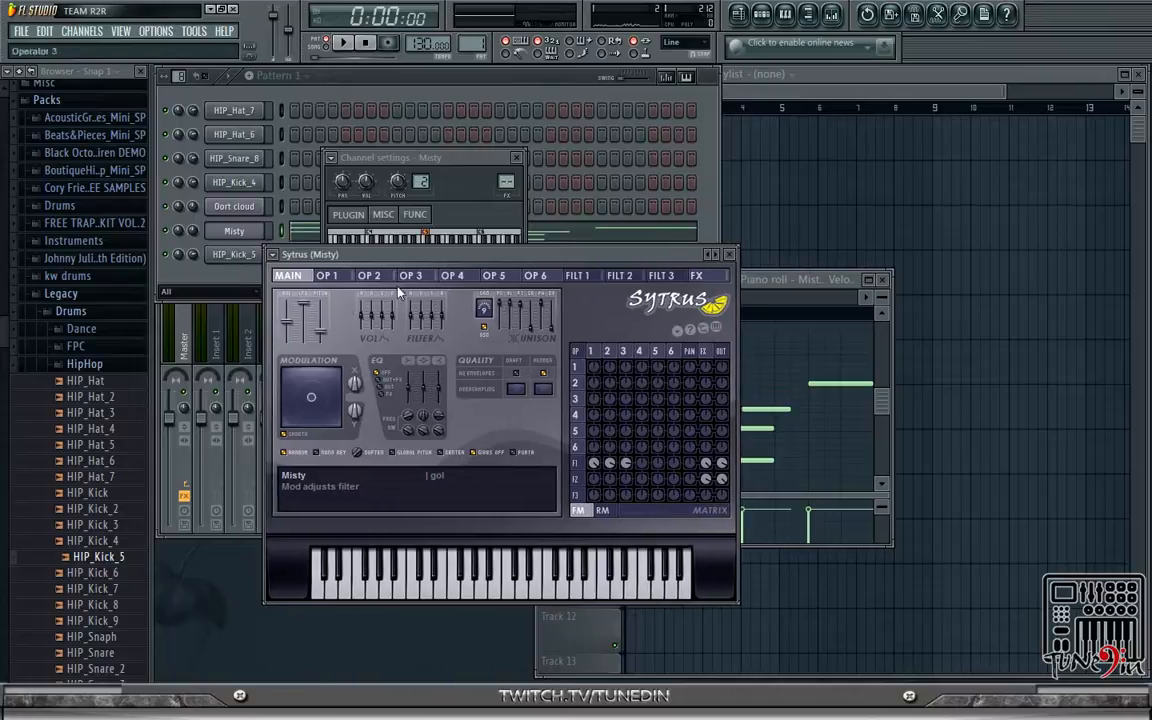
{"action": "left_click", "coordinate": [330, 276]}
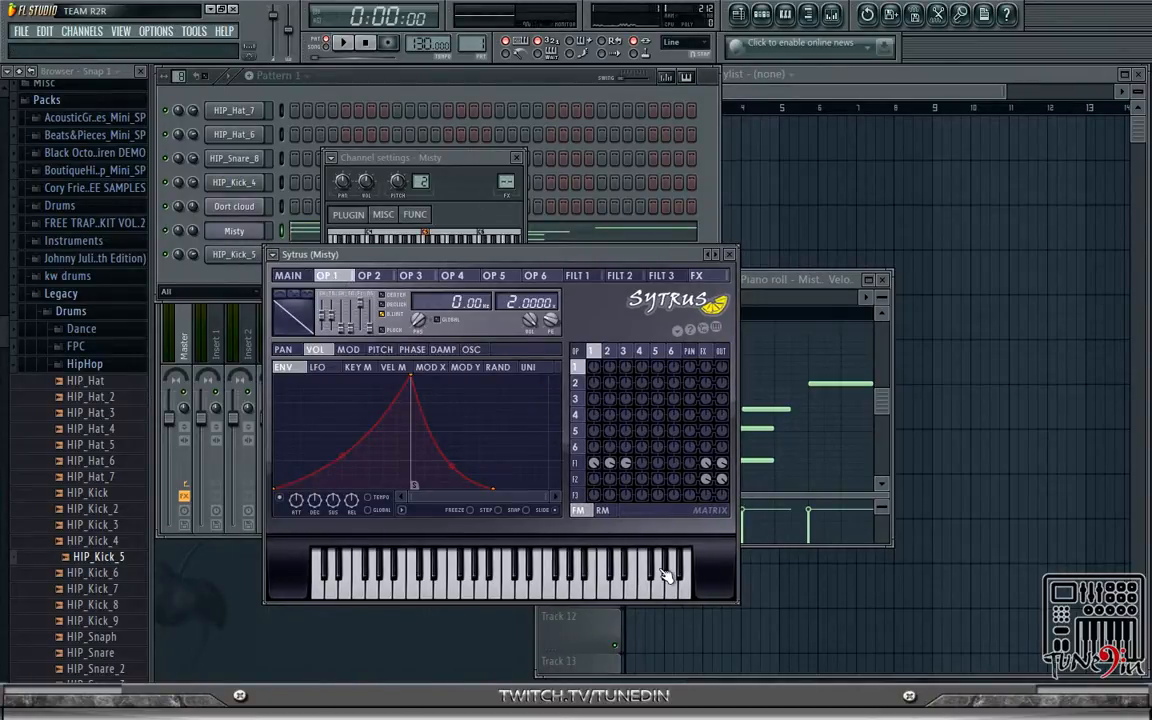
{"action": "key", "text": "space"}
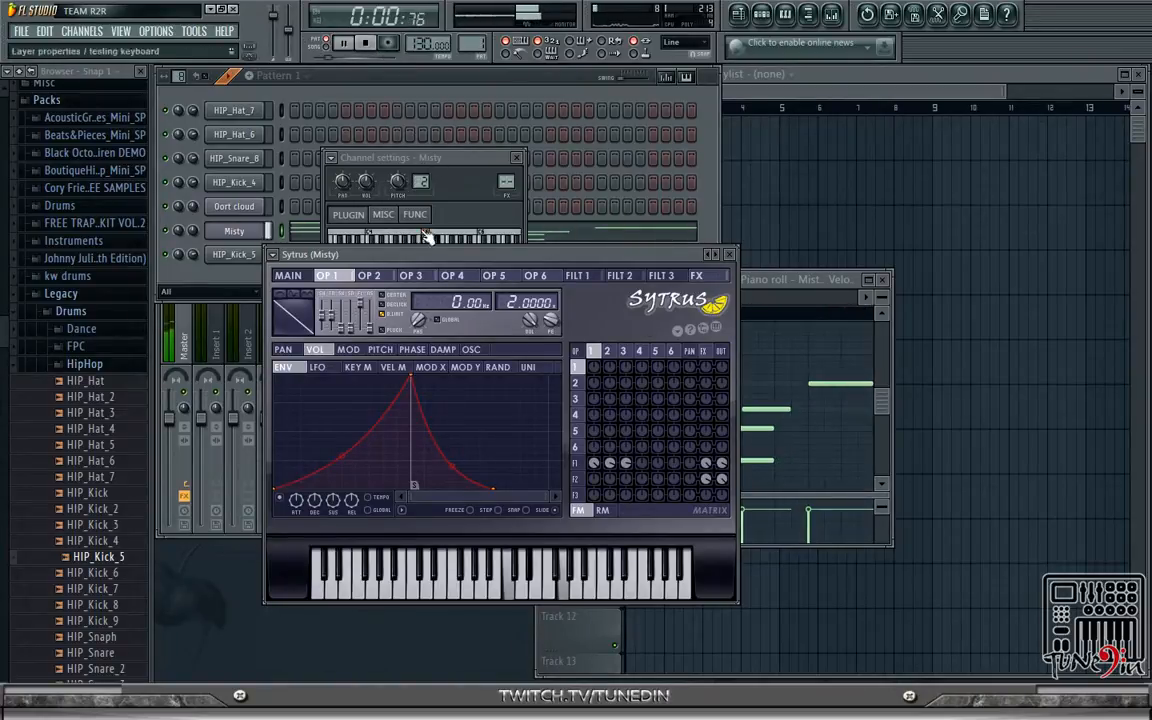
{"action": "left_click", "coordinate": [366, 45]}
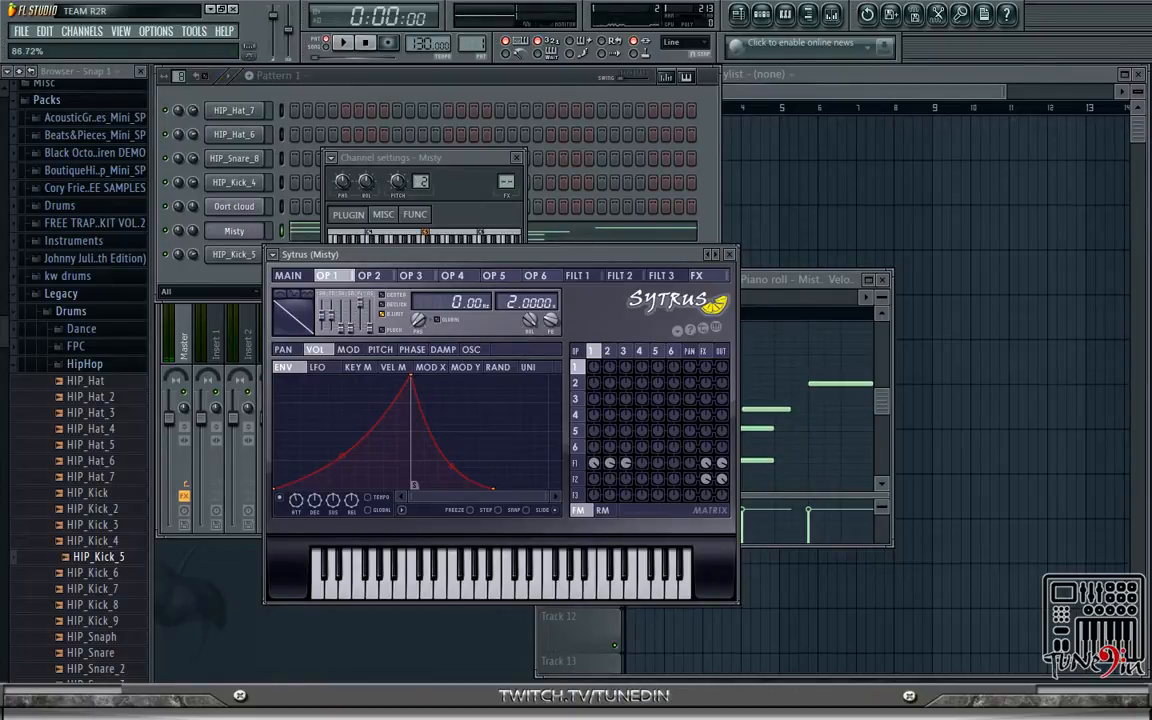
{"action": "left_click_drag", "start_coordinate": [317, 506], "coordinate": [316, 501]}
{"action": "left_click", "coordinate": [341, 43]}
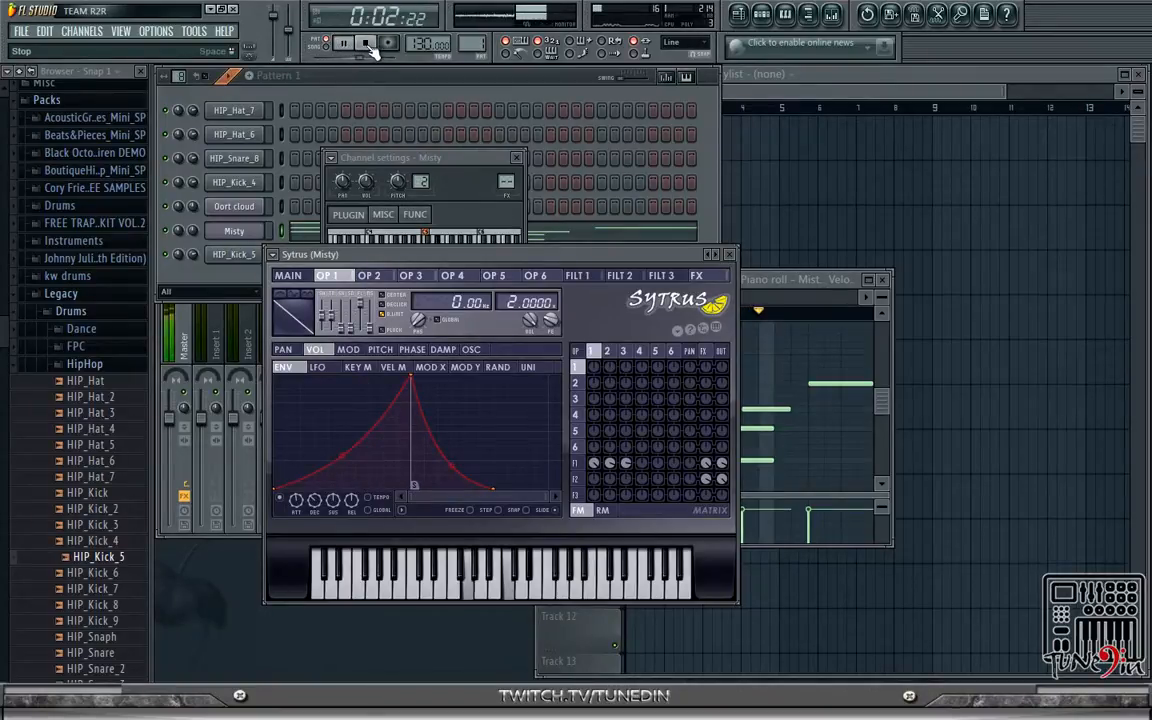
- In the Misty piano roll, try the C5 and G4 at step 17 with the D#5, and return the whole chord to step 15
{"action": "left_click", "coordinate": [869, 280]}
{"action": "left_click_drag", "start_coordinate": [404, 90], "coordinate": [434, 97]}
{"action": "left_click", "coordinate": [365, 44]}
{"action": "left_click", "coordinate": [609, 346]}
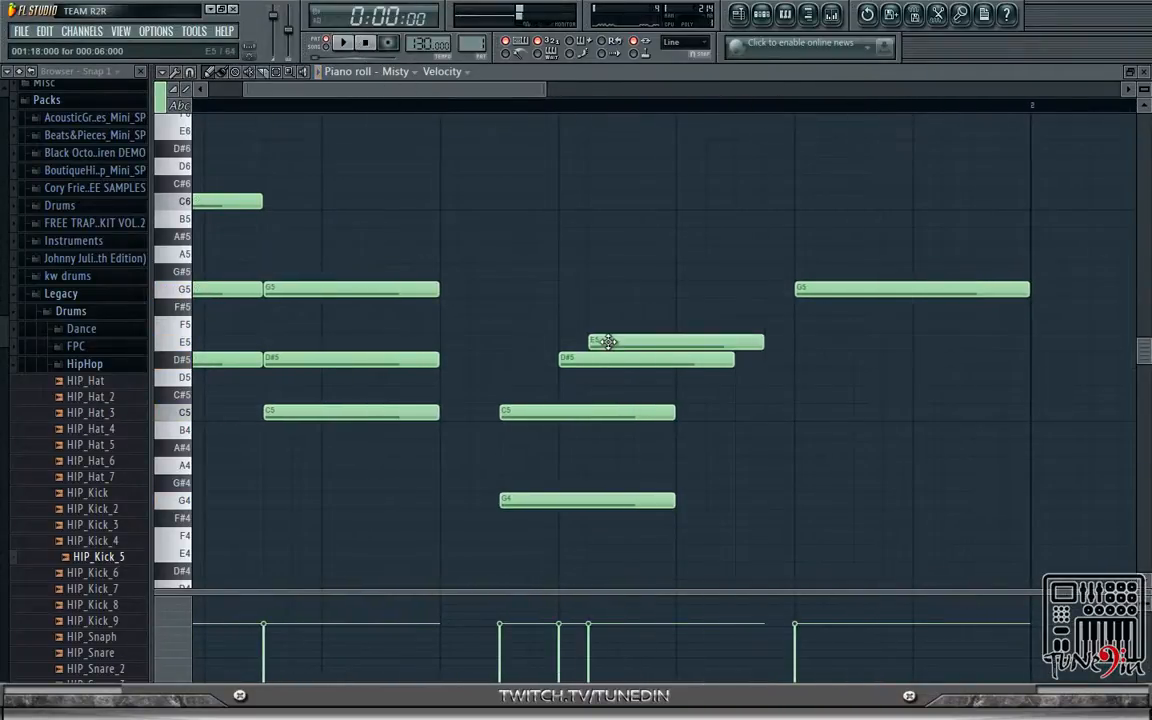
{"action": "right_click", "coordinate": [609, 342]}
{"action": "left_click_drag", "start_coordinate": [579, 412], "coordinate": [638, 414]}
{"action": "left_click_drag", "start_coordinate": [617, 504], "coordinate": [676, 505]}
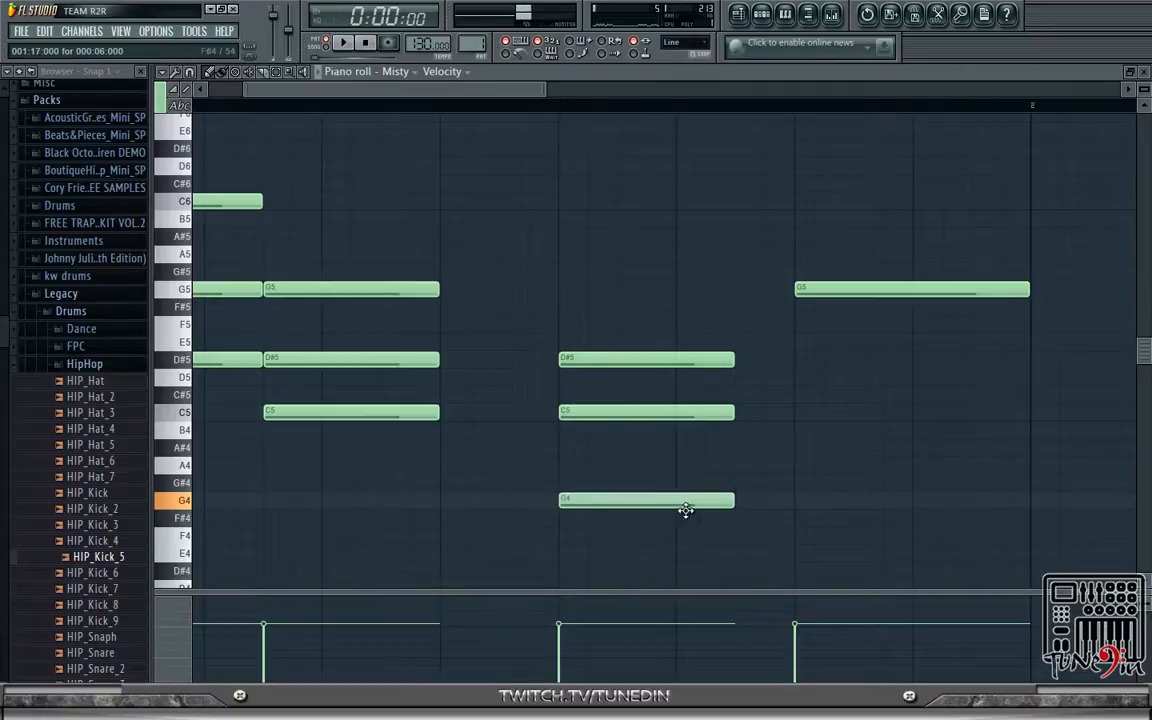
{"action": "left_click", "coordinate": [343, 43]}
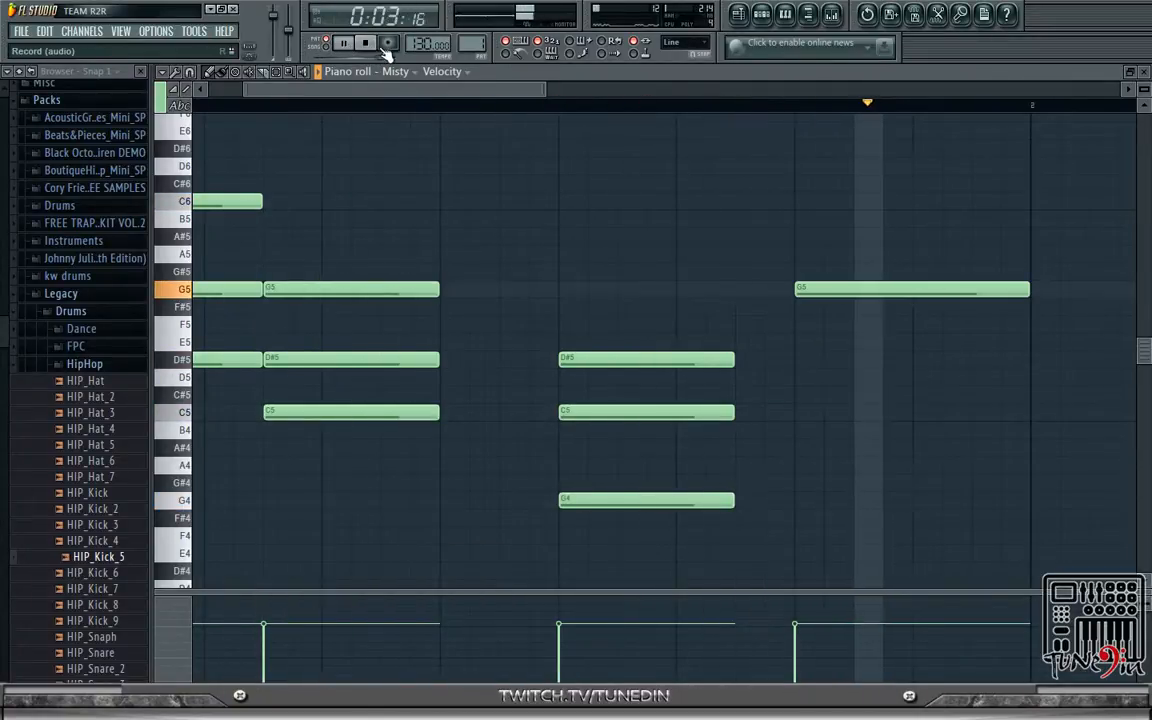
{"action": "left_click", "coordinate": [366, 43]}
{"action": "left_click_drag", "start_coordinate": [604, 357], "coordinate": [545, 357]}
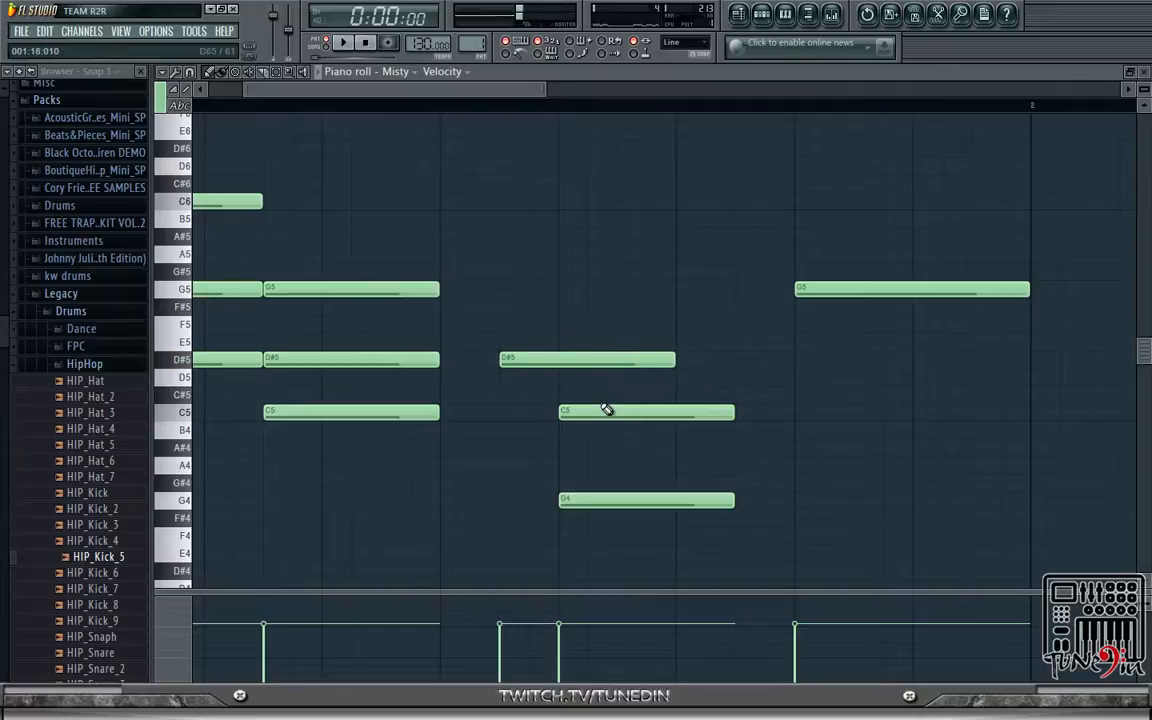
{"action": "left_click_drag", "start_coordinate": [606, 410], "coordinate": [547, 410]}
{"action": "left_click_drag", "start_coordinate": [604, 496], "coordinate": [555, 493]}
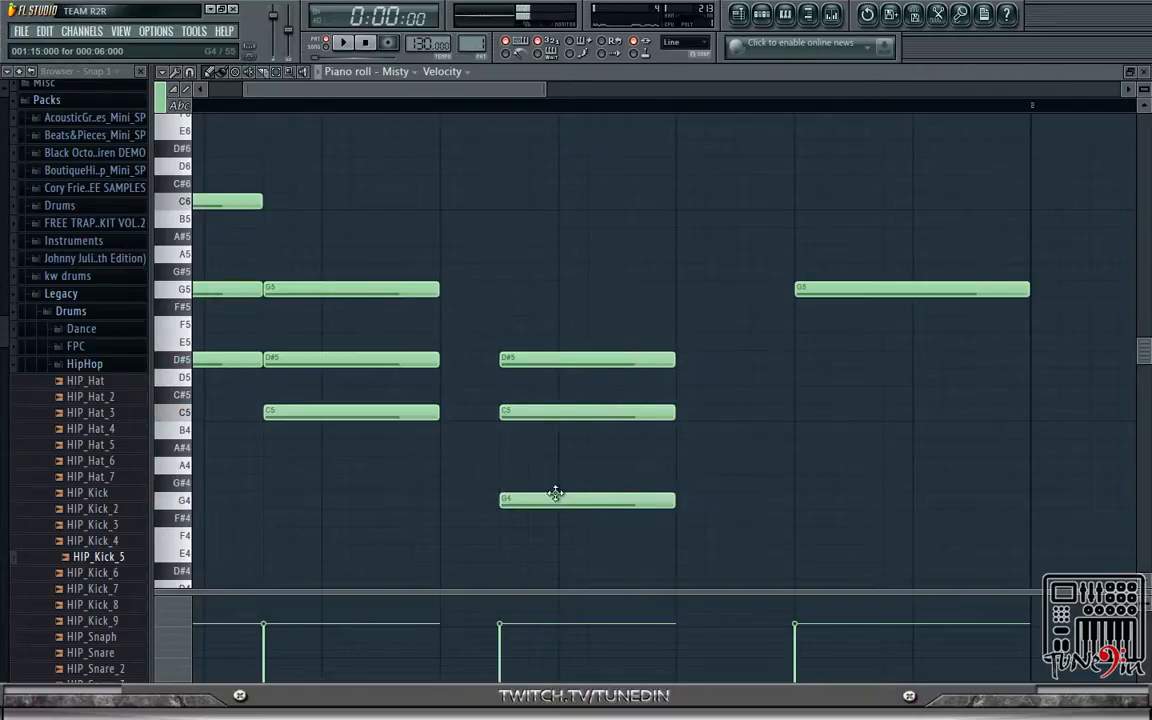
- Close and reopen the Misty channel's piano roll and play back the melody with the chord at step 15
{"action": "left_click", "coordinate": [1145, 72]}
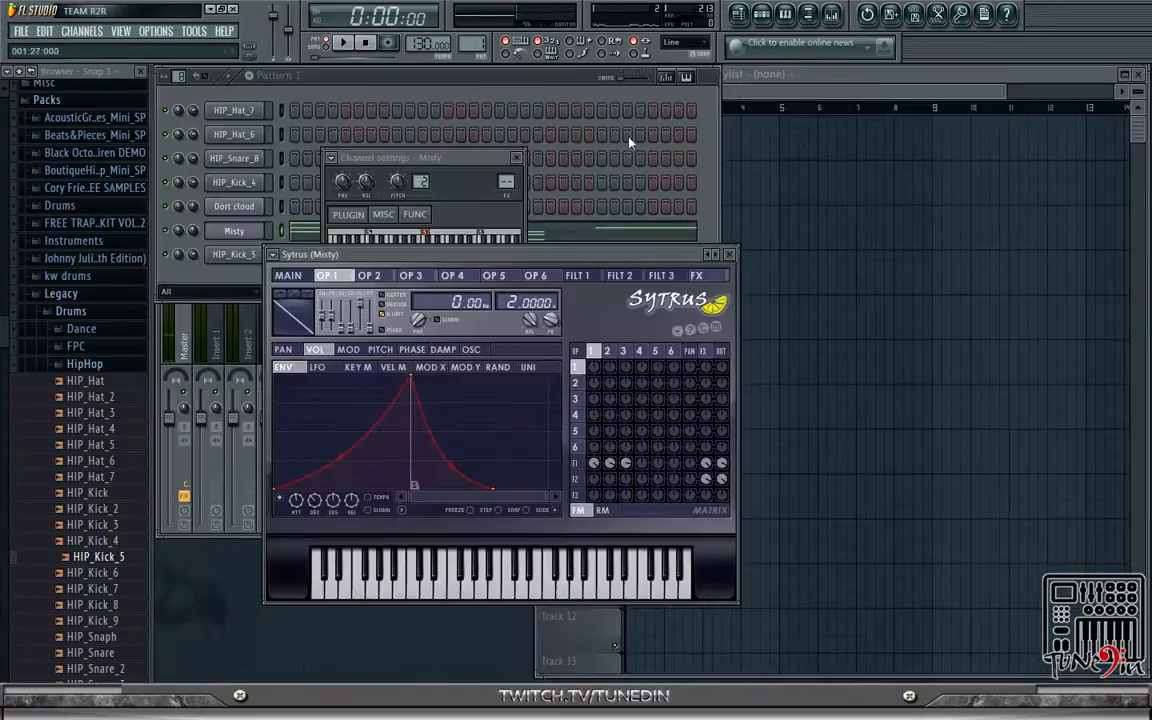
{"action": "left_click", "coordinate": [698, 178]}
{"action": "left_click", "coordinate": [240, 231]}
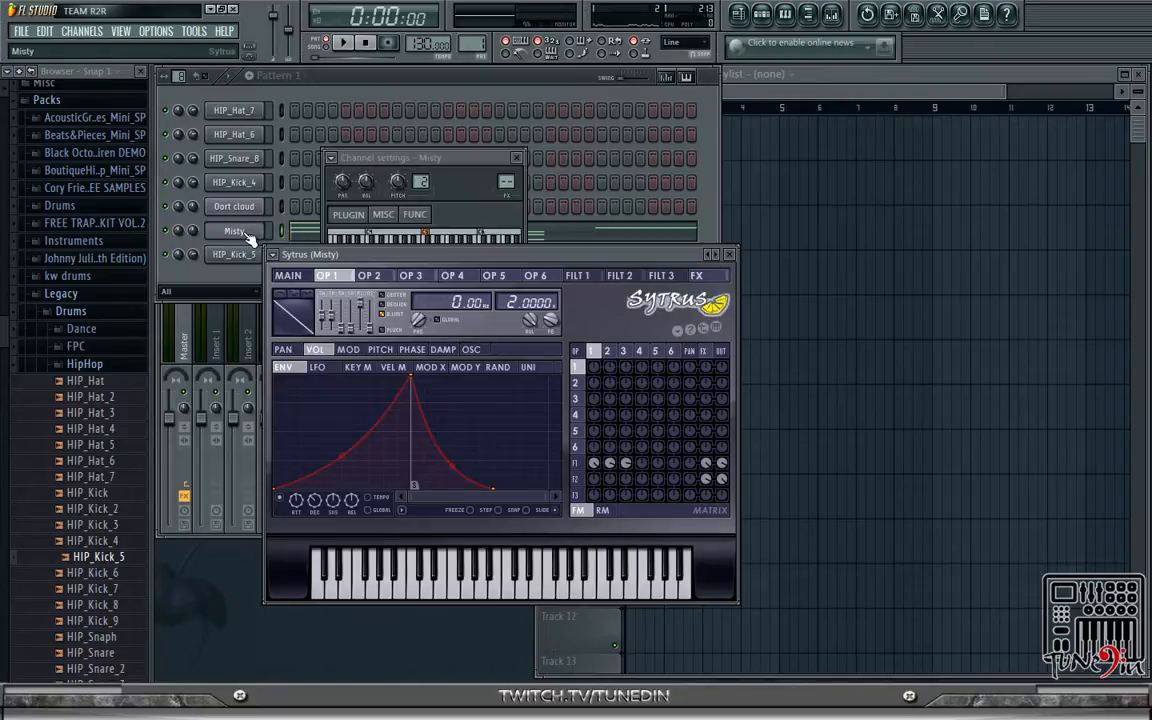
{"action": "left_click", "coordinate": [565, 232]}
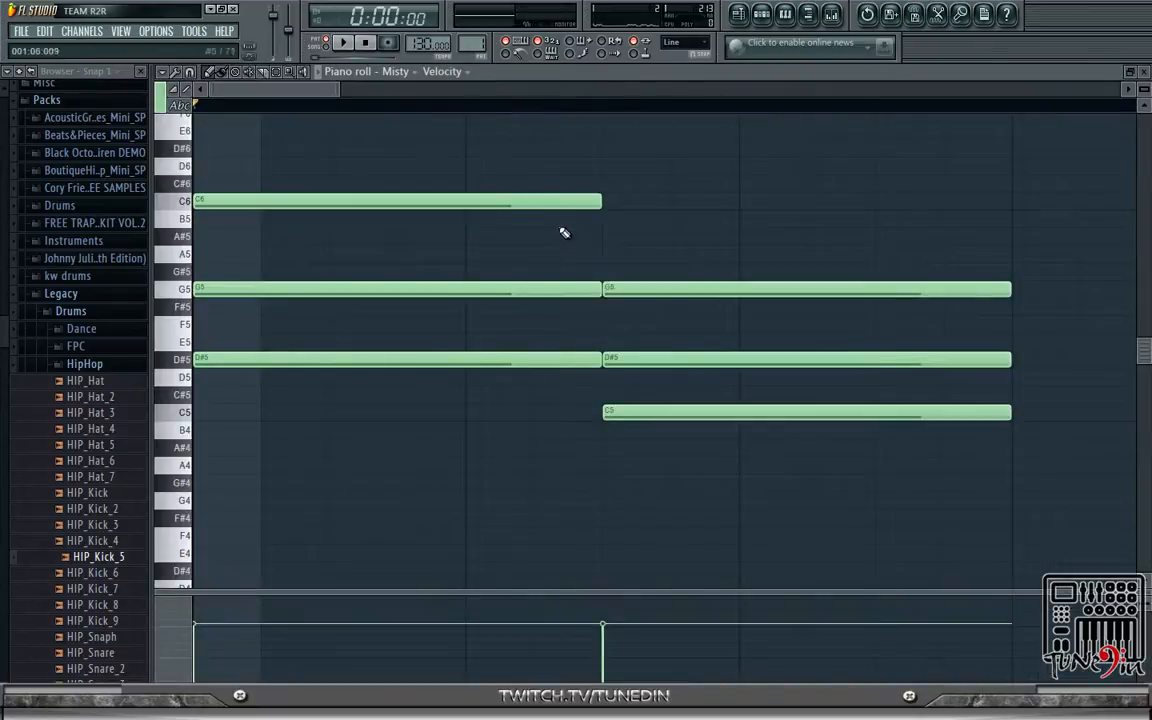
{"action": "left_click", "coordinate": [343, 45]}
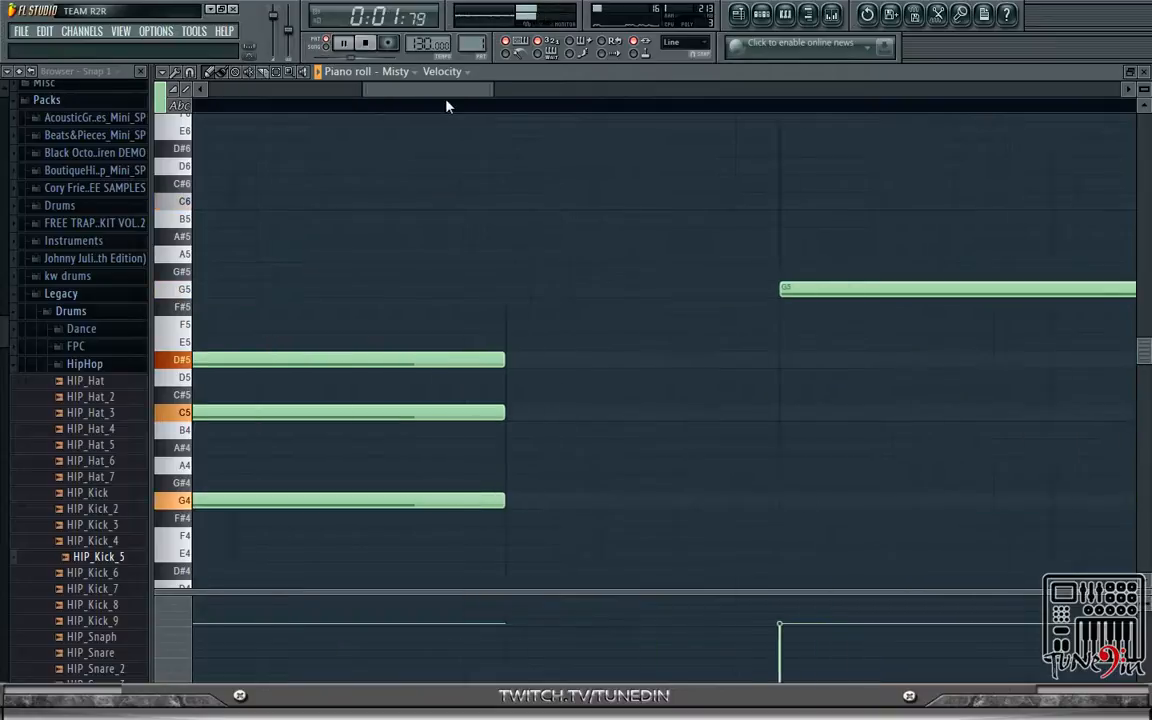
{"action": "left_click", "coordinate": [366, 43]}
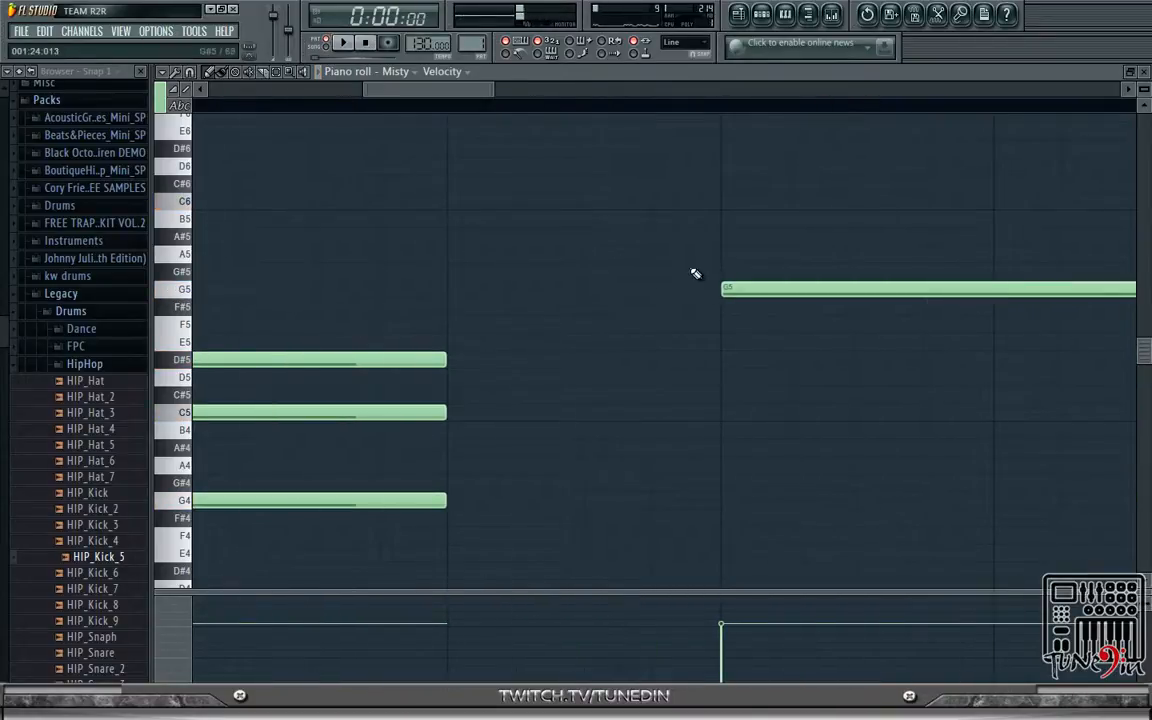
- Move the last G5 to step 21, shortened to four steps, and add an eight-step G#5 directly after it
{"action": "left_click_drag", "start_coordinate": [820, 291], "coordinate": [571, 290]}
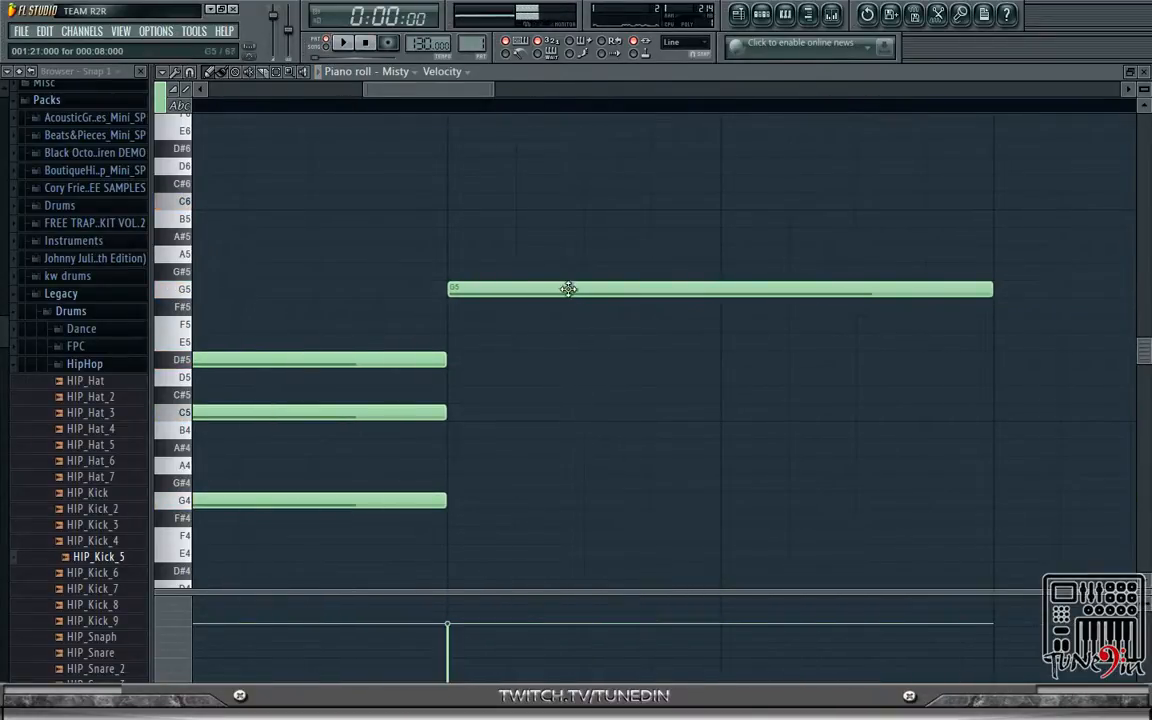
{"action": "left_click_drag", "start_coordinate": [988, 291], "coordinate": [720, 291]}
{"action": "left_click", "coordinate": [738, 269]}
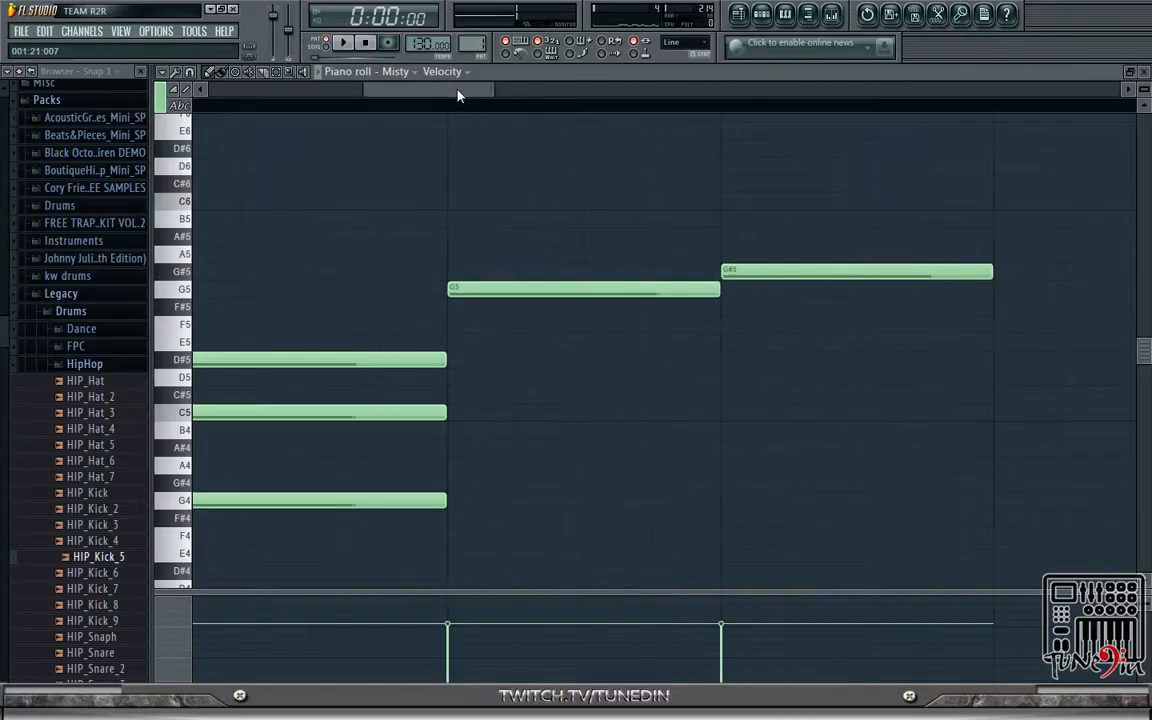
{"action": "left_click_drag", "start_coordinate": [411, 89], "coordinate": [457, 89]}
{"action": "left_click_drag", "start_coordinate": [660, 278], "coordinate": [903, 293]}
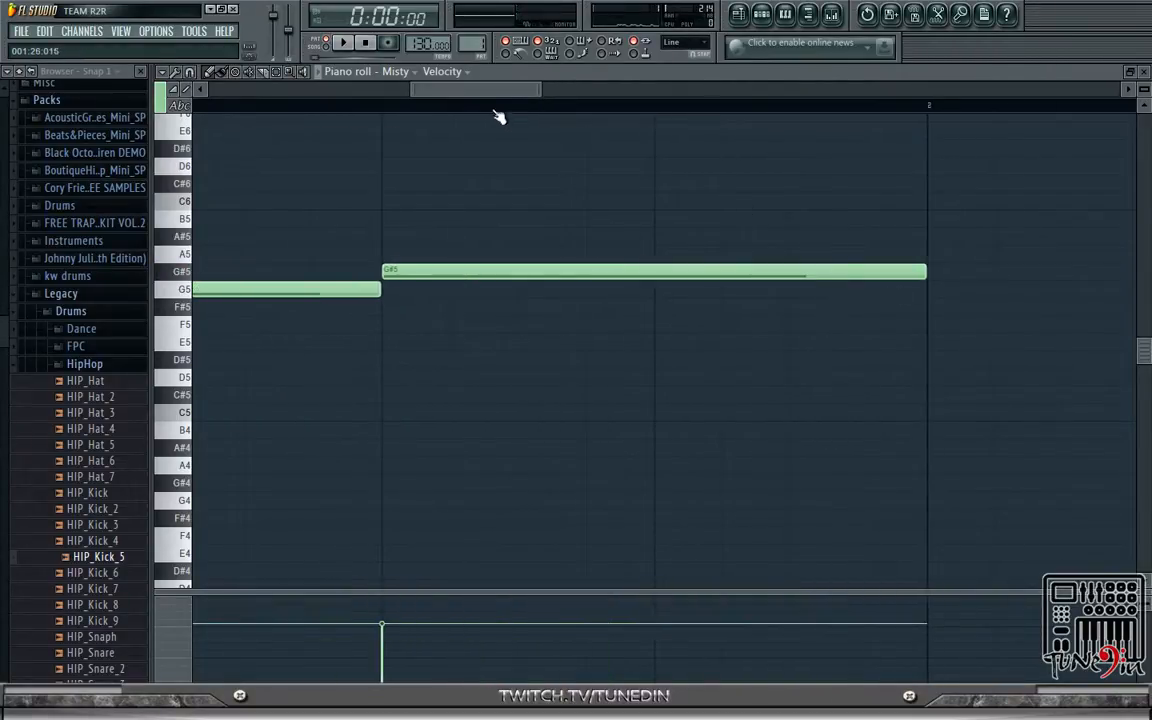
- Play back the pattern to hear the new G5 to G#5 ending
{"action": "left_click_drag", "start_coordinate": [463, 89], "coordinate": [497, 108]}
{"action": "left_click", "coordinate": [343, 43]}
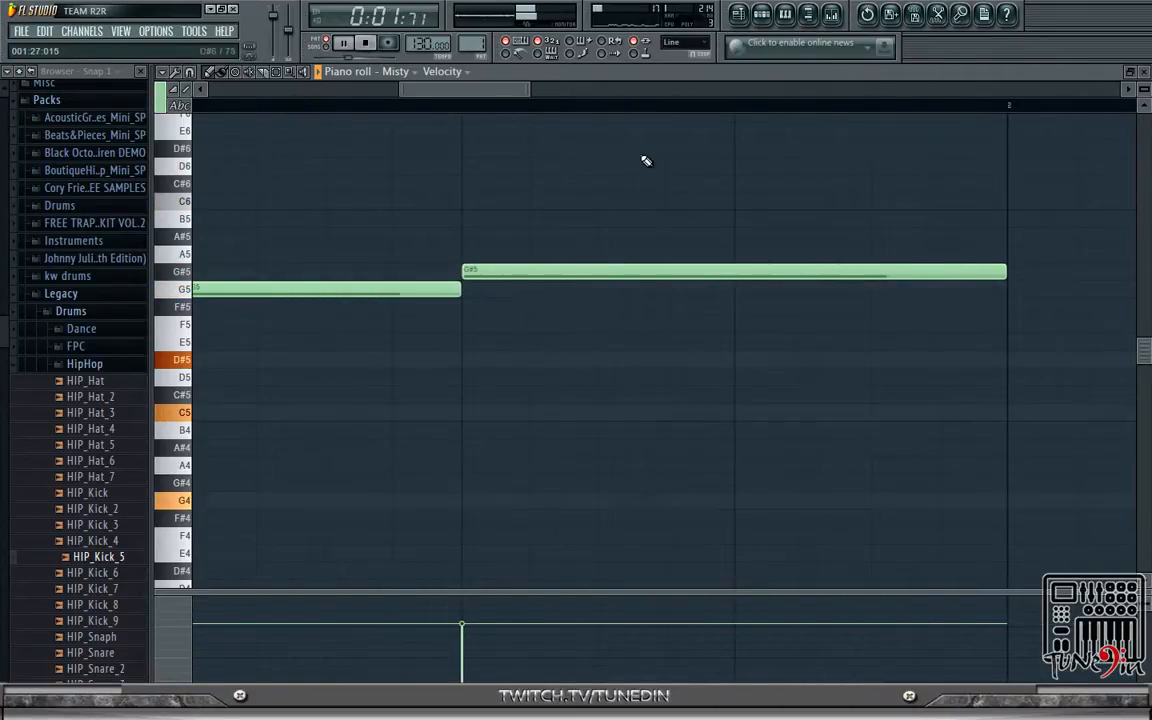
{"action": "left_click_drag", "start_coordinate": [475, 88], "coordinate": [308, 88]}
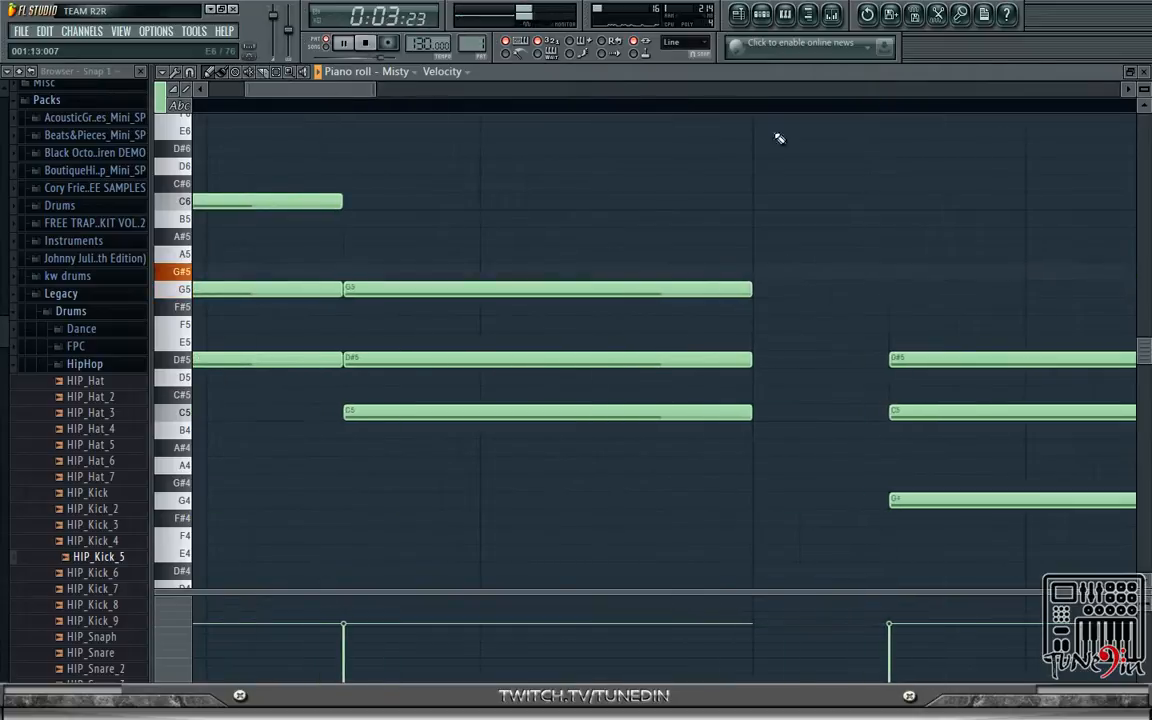
- Change the Misty channel's Sytrus preset to You while the pattern plays
{"action": "left_click", "coordinate": [1144, 72]}
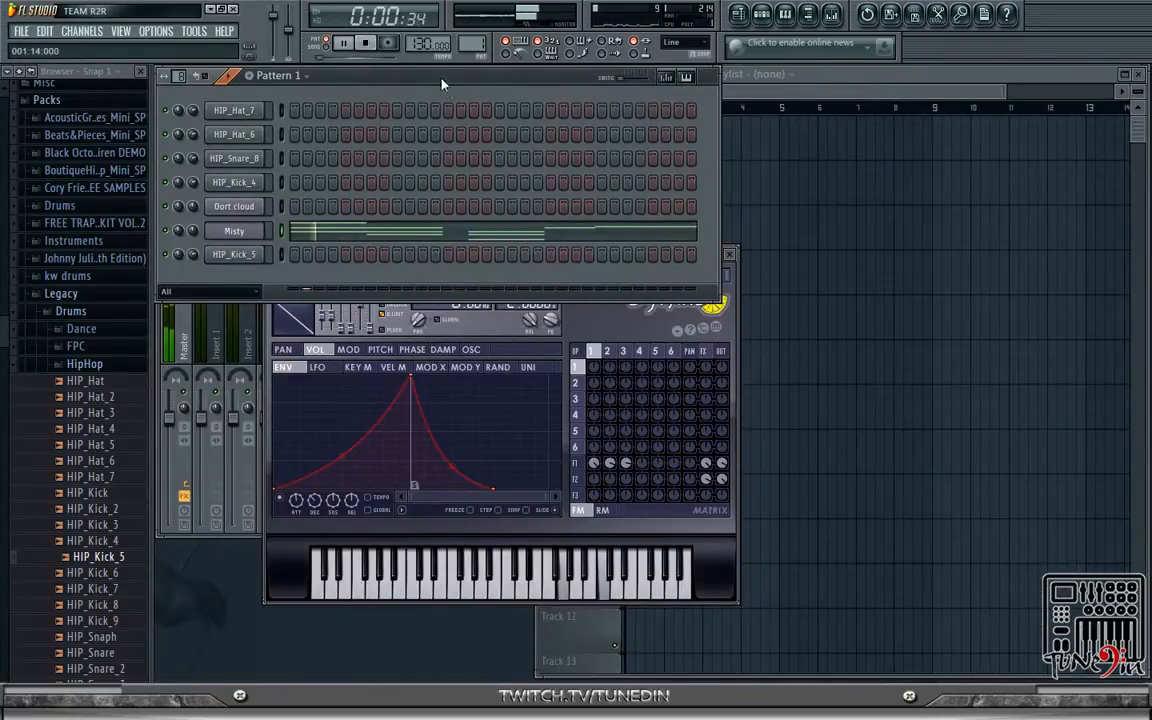
{"action": "left_click", "coordinate": [241, 234]}
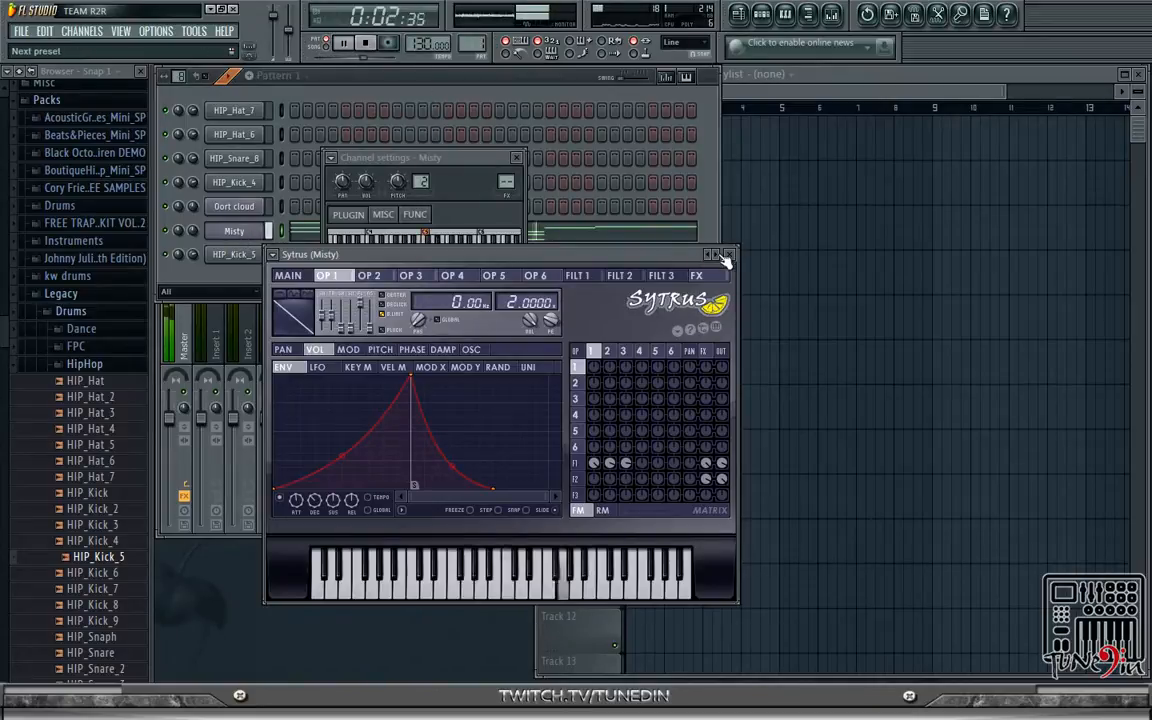
{"action": "right_click", "coordinate": [722, 256]}
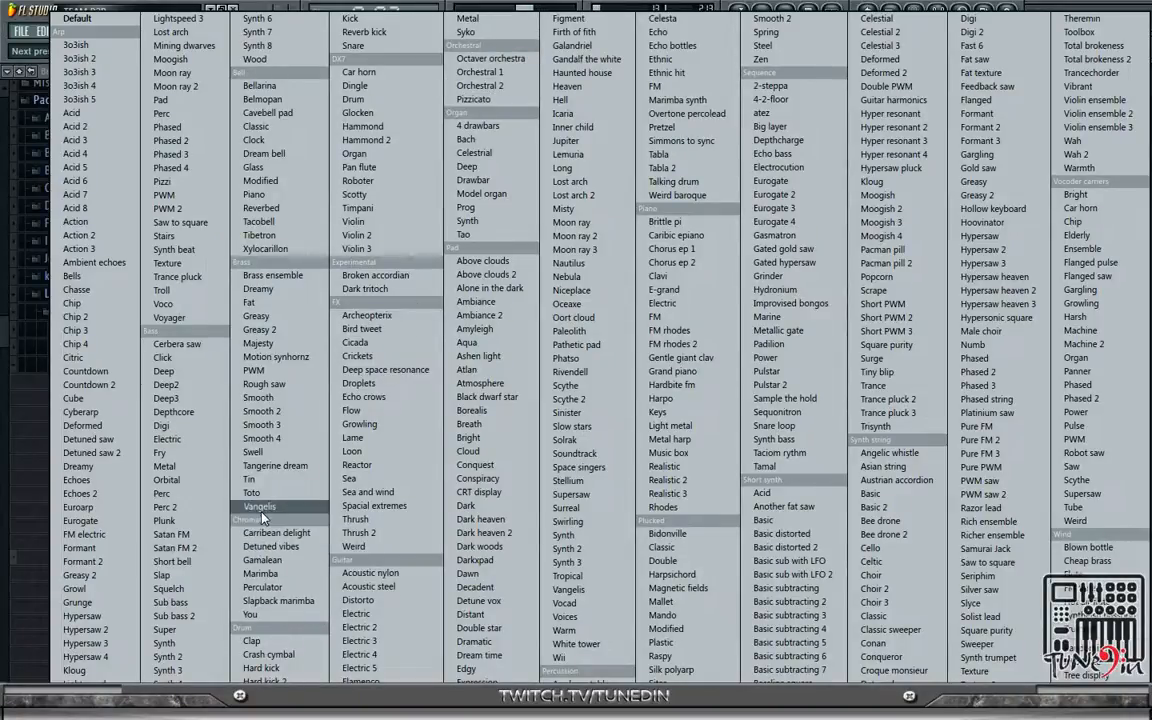
{"action": "left_click", "coordinate": [255, 614]}
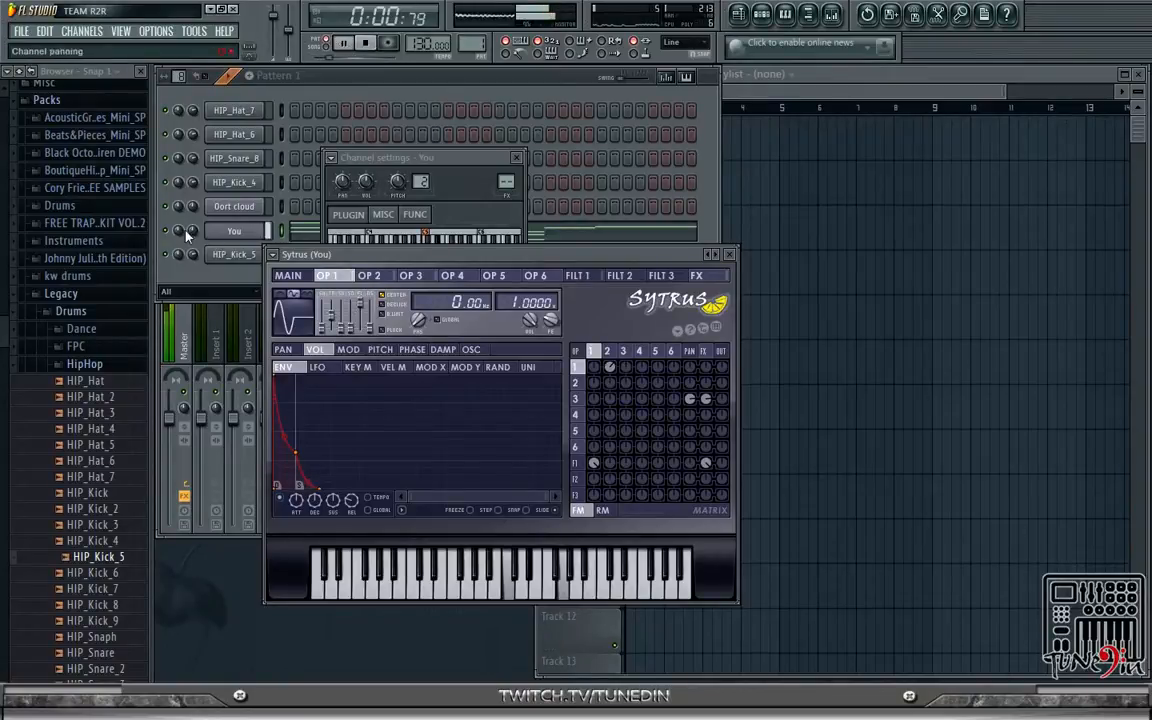
- Turn down the You channel's volume and move its three-note chord from step 15 to step 13 in the piano roll
{"action": "left_click_drag", "start_coordinate": [193, 233], "coordinate": [193, 246]}
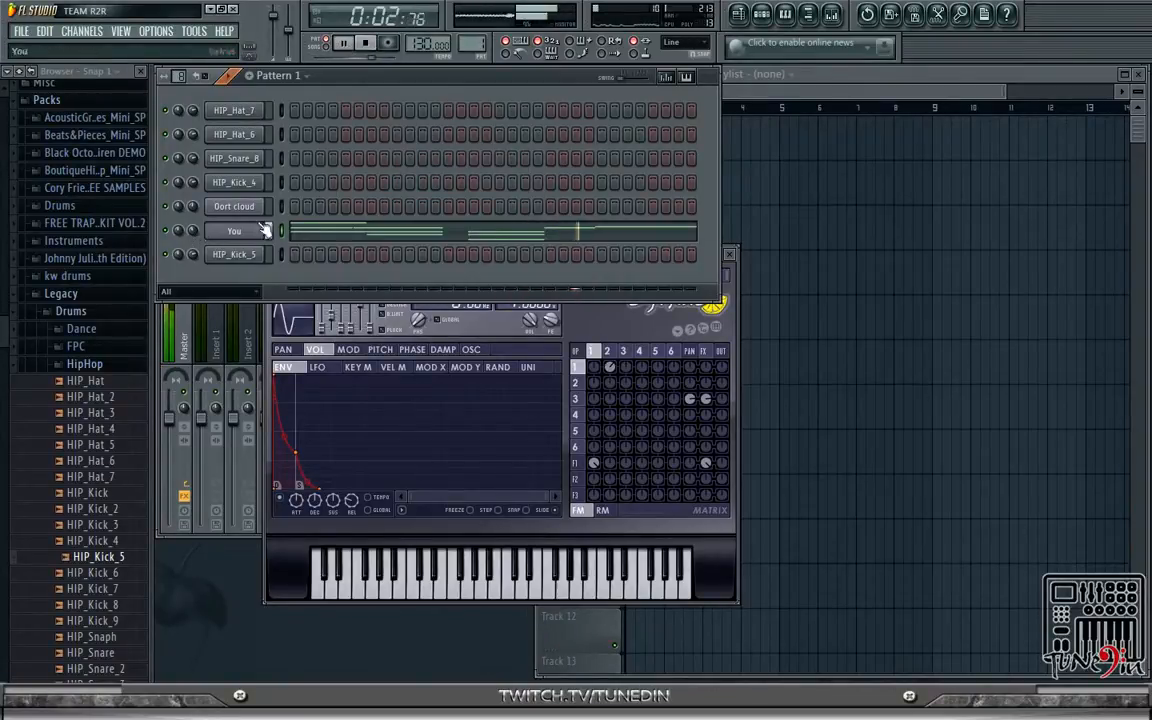
{"action": "left_click", "coordinate": [430, 234]}
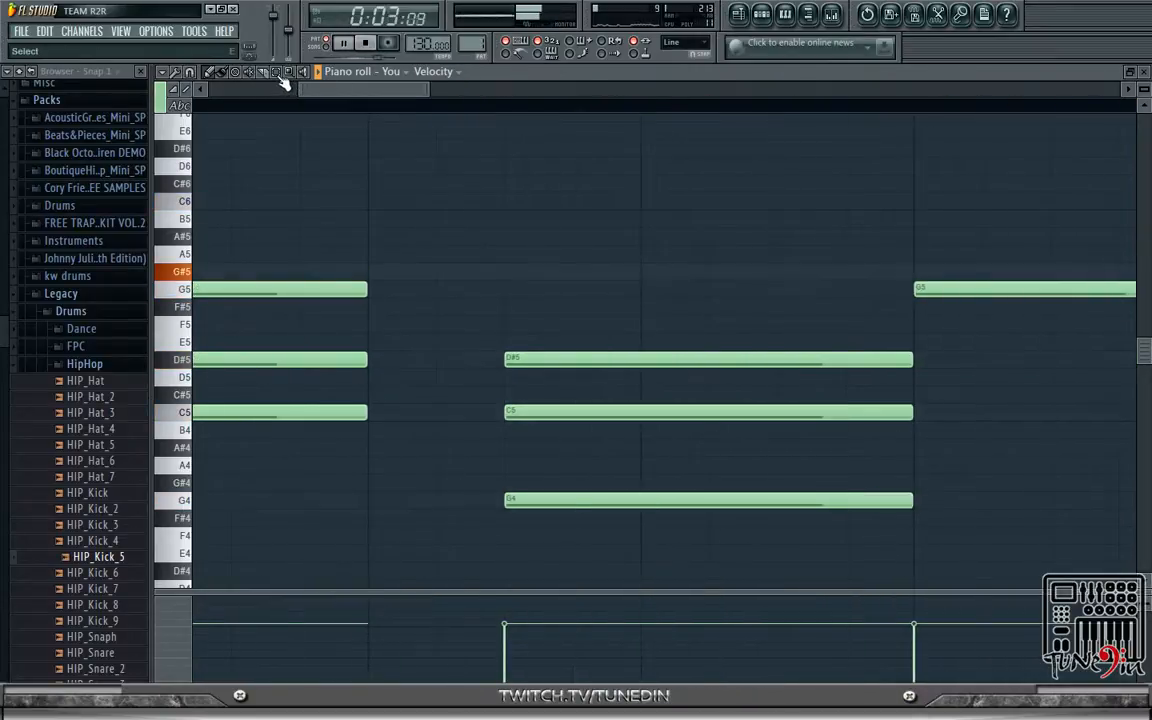
{"action": "left_click_drag", "start_coordinate": [495, 289], "coordinate": [676, 524]}
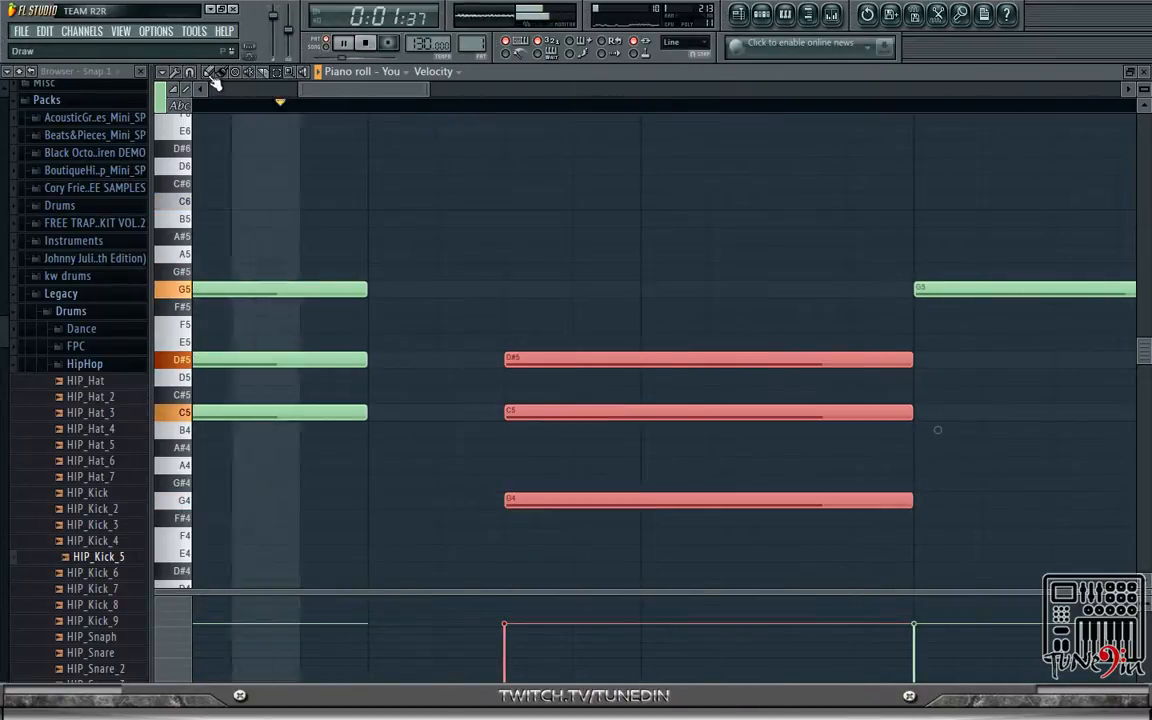
{"action": "left_click_drag", "start_coordinate": [599, 357], "coordinate": [489, 352]}
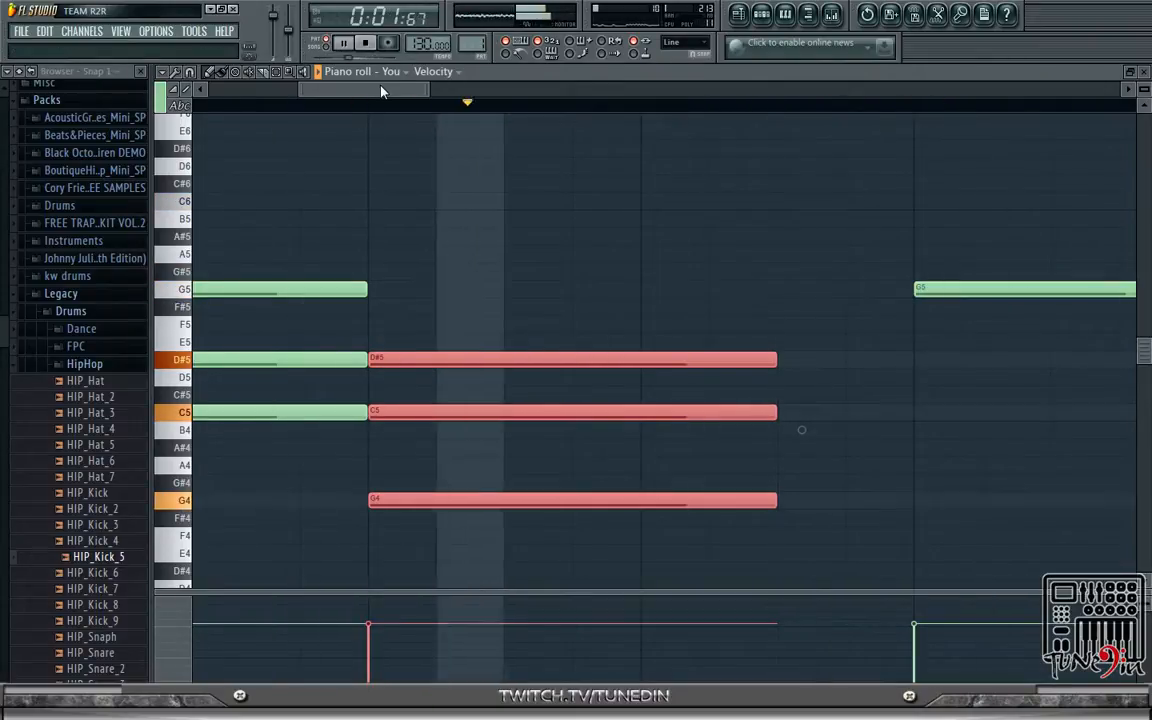
- Stop playback, shorten the ending G#5 to four steps, and add a four-step G5 at step 29
{"action": "left_click_drag", "start_coordinate": [380, 91], "coordinate": [476, 91]}
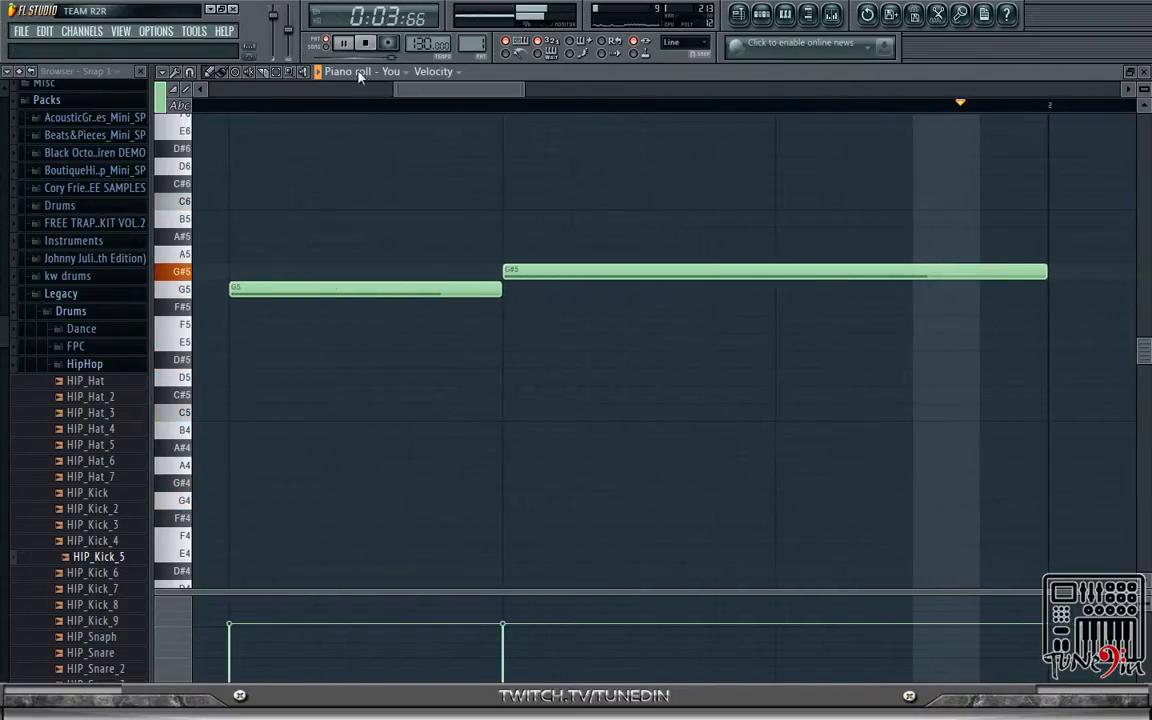
{"action": "left_click", "coordinate": [366, 44]}
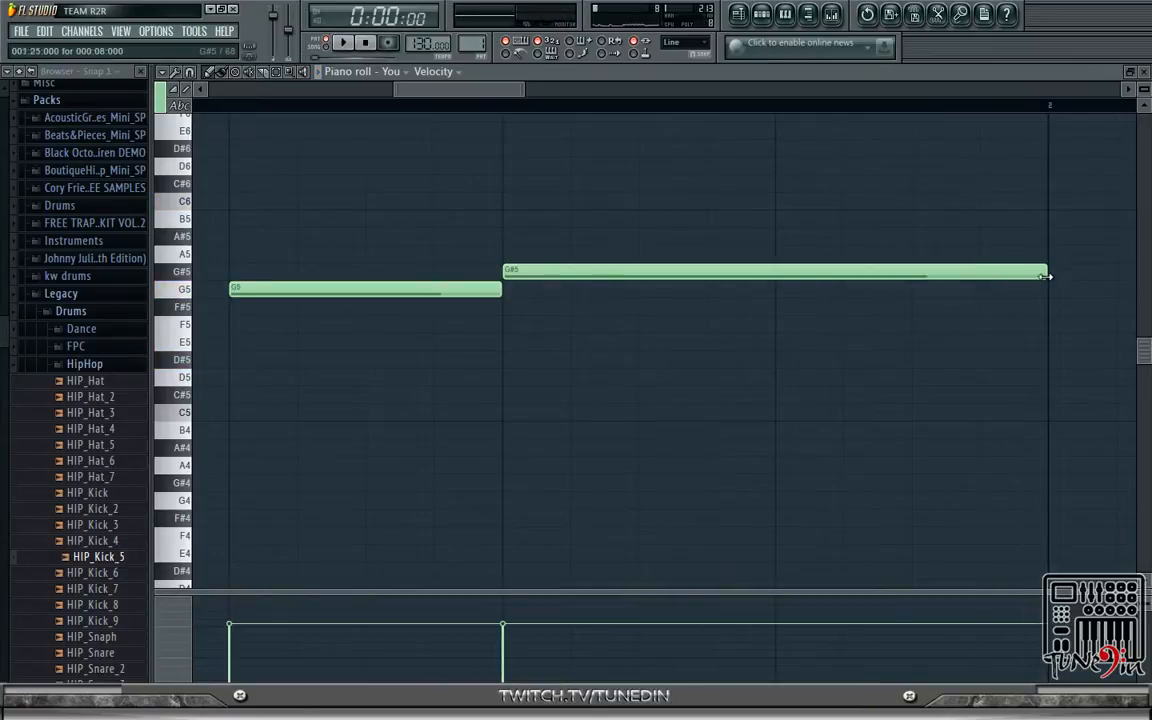
{"action": "left_click_drag", "start_coordinate": [1045, 276], "coordinate": [797, 280]}
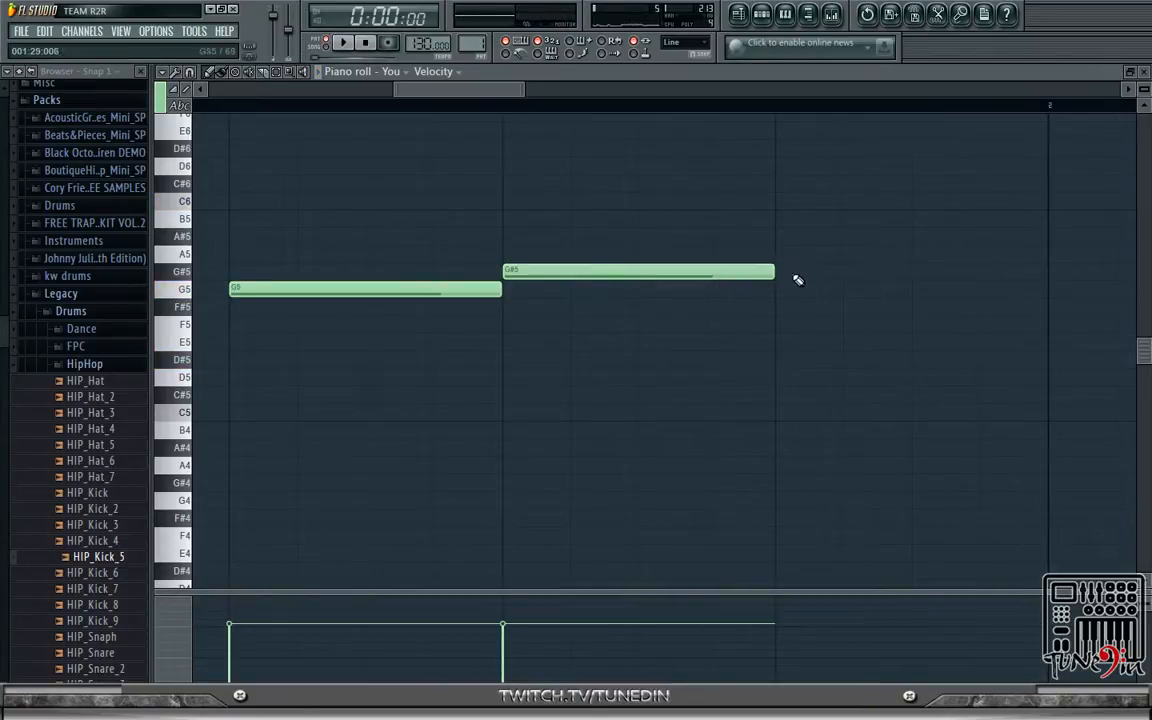
{"action": "left_click", "coordinate": [784, 290]}
- Try raising the top notes of the three chords to C#6, C6 and C6, and undo the moves
{"action": "left_click_drag", "start_coordinate": [435, 89], "coordinate": [257, 83]}
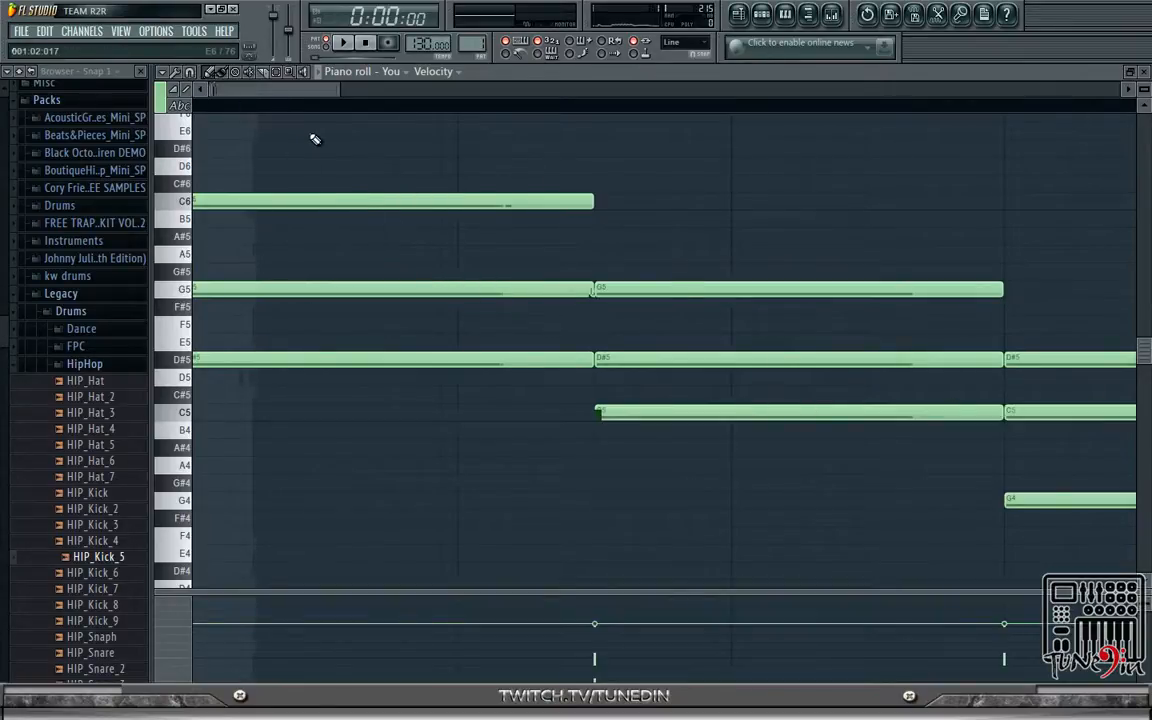
{"action": "mouse_move", "coordinate": [340, 134]}
{"action": "left_mouse_down"}
{"action": "mouse_move", "coordinate": [447, 158]}
{"action": "mouse_move", "coordinate": [508, 149]}
{"action": "left_mouse_up"}
{"action": "right_click", "coordinate": [514, 148]}
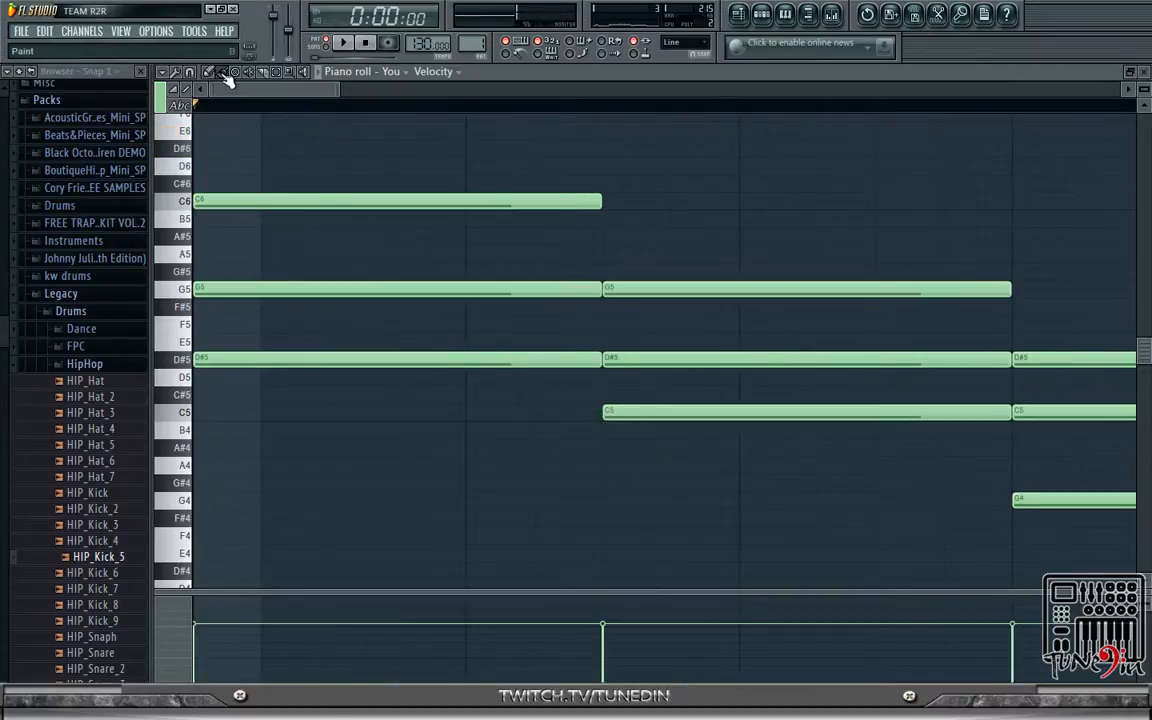
{"action": "left_click_drag", "start_coordinate": [505, 200], "coordinate": [507, 180]}
{"action": "left_click_drag", "start_coordinate": [945, 289], "coordinate": [948, 193]}
{"action": "left_click_drag", "start_coordinate": [1045, 357], "coordinate": [1047, 196]}
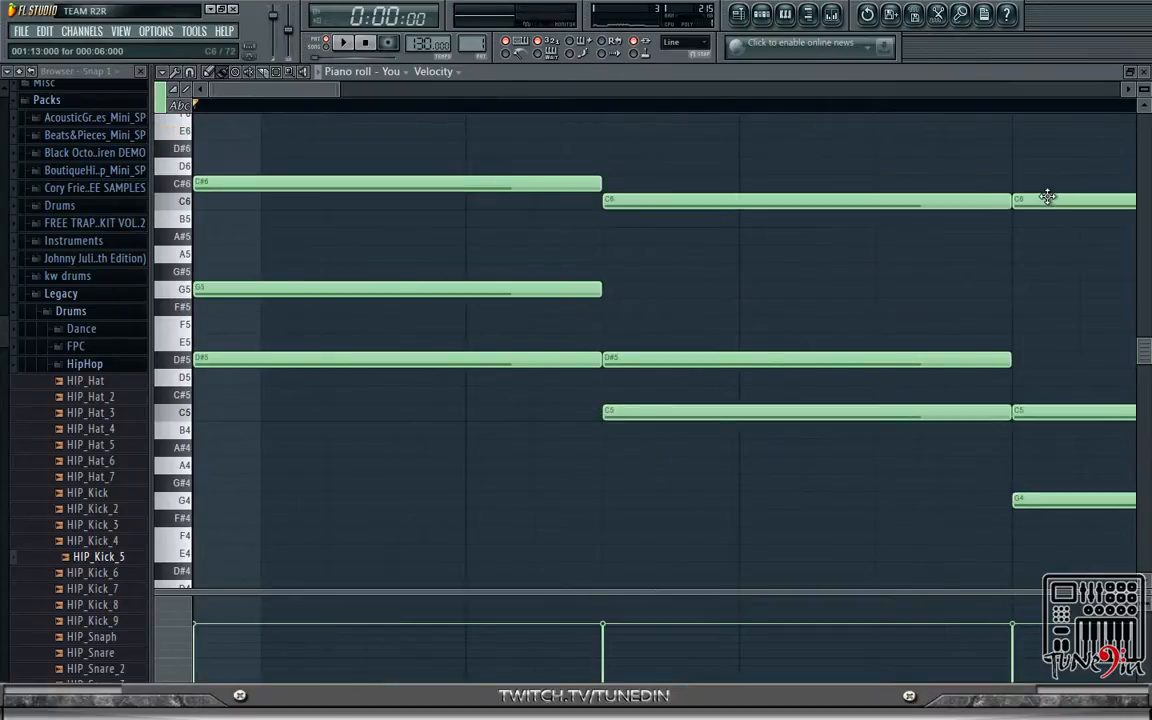
{"action": "key", "text": "ctrl+alt+z"}
{"action": "key", "text": "ctrl+alt+z"}
{"action": "key", "text": "ctrl+alt+z"}
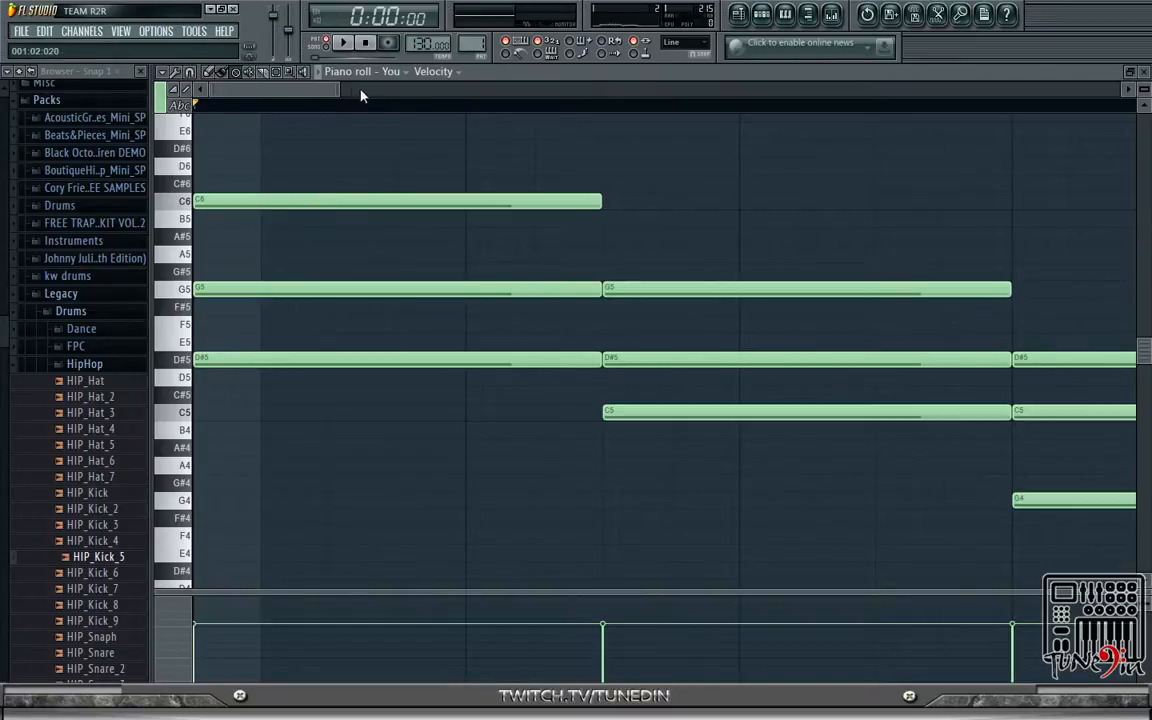
- Delete and redraw the six-step C6 at step 1, and select and deselect the chord at step 13
{"action": "right_click", "coordinate": [213, 200]}
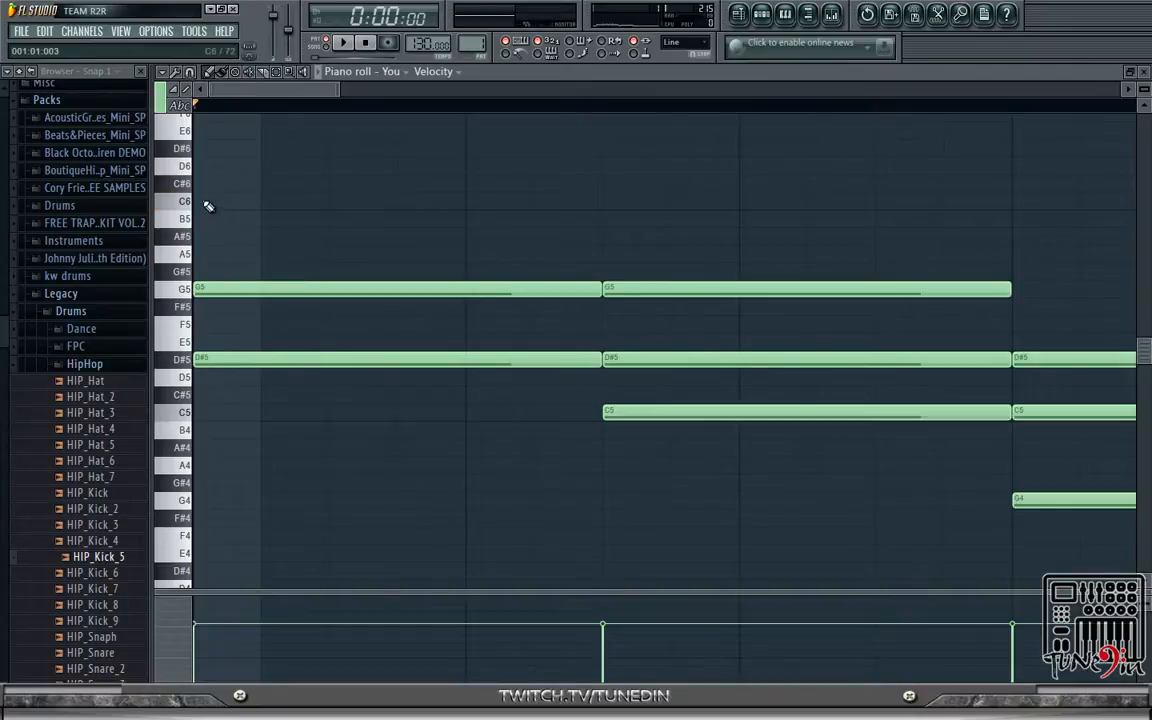
{"action": "left_click_drag", "start_coordinate": [208, 206], "coordinate": [612, 211]}
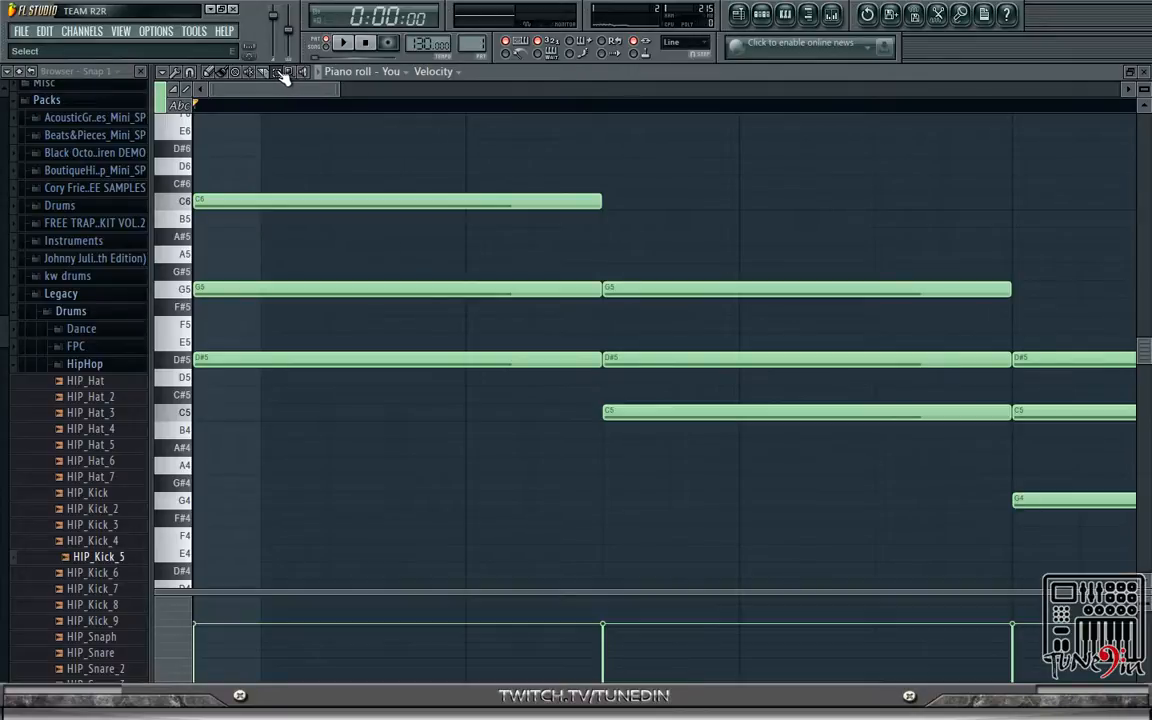
{"action": "left_click_drag", "start_coordinate": [270, 95], "coordinate": [350, 95]}
{"action": "left_click_drag", "start_coordinate": [499, 265], "coordinate": [705, 568]}
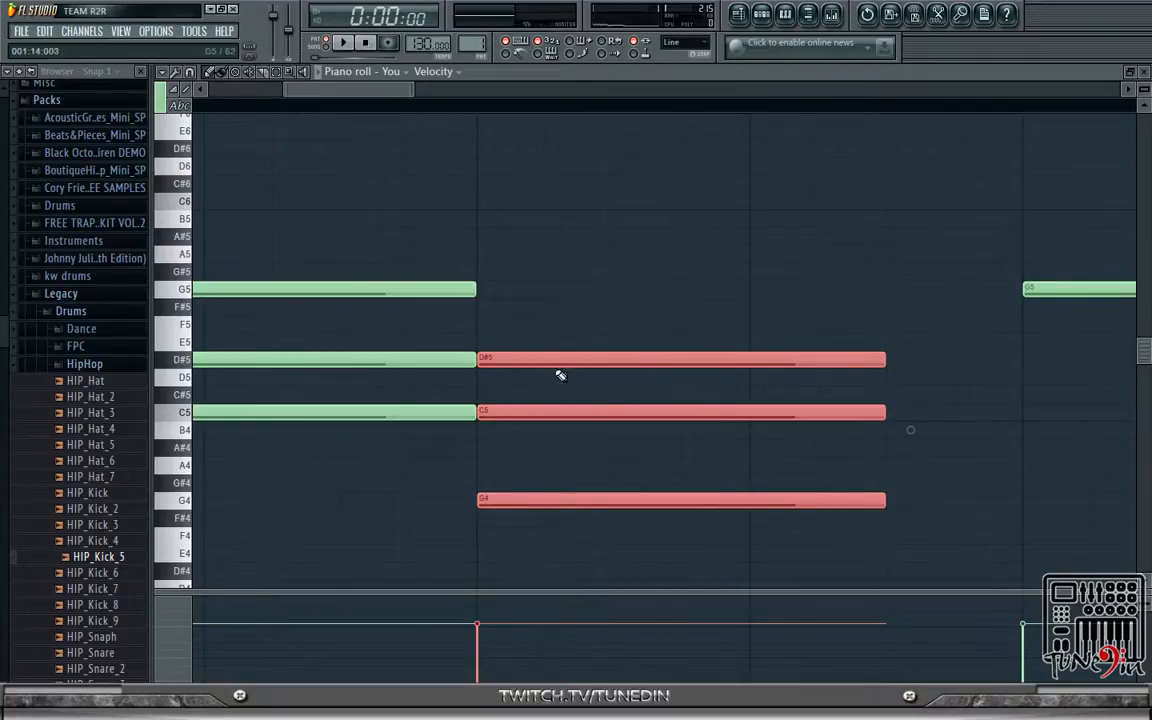
{"action": "mouse_move", "coordinate": [560, 365]}
{"action": "left_mouse_down"}
{"action": "mouse_move", "coordinate": [609, 370]}
{"action": "mouse_move", "coordinate": [632, 357]}
{"action": "mouse_move", "coordinate": [556, 355]}
{"action": "left_mouse_up"}
{"action": "left_click", "coordinate": [625, 236]}
{"action": "right_click", "coordinate": [630, 236]}
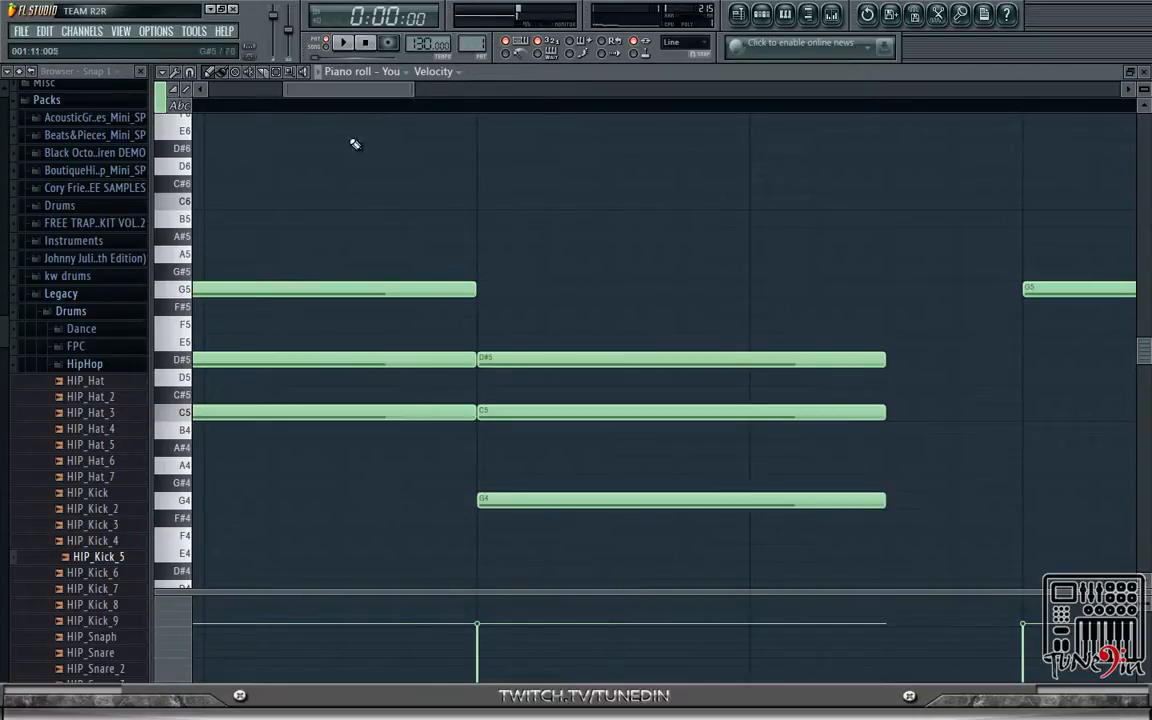
- During playback, shorten the last G5 to two steps at step 31, extend the G#5 to six steps, and close the piano roll
{"action": "left_click_drag", "start_coordinate": [318, 98], "coordinate": [238, 105]}
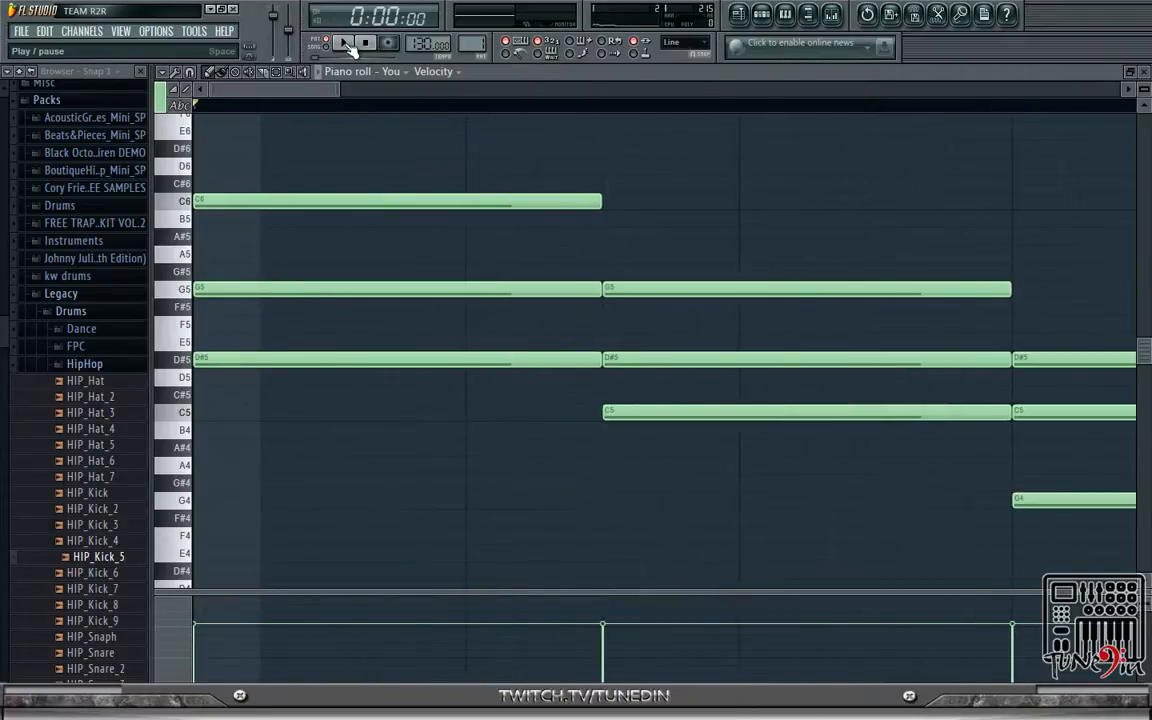
{"action": "left_click", "coordinate": [345, 45]}
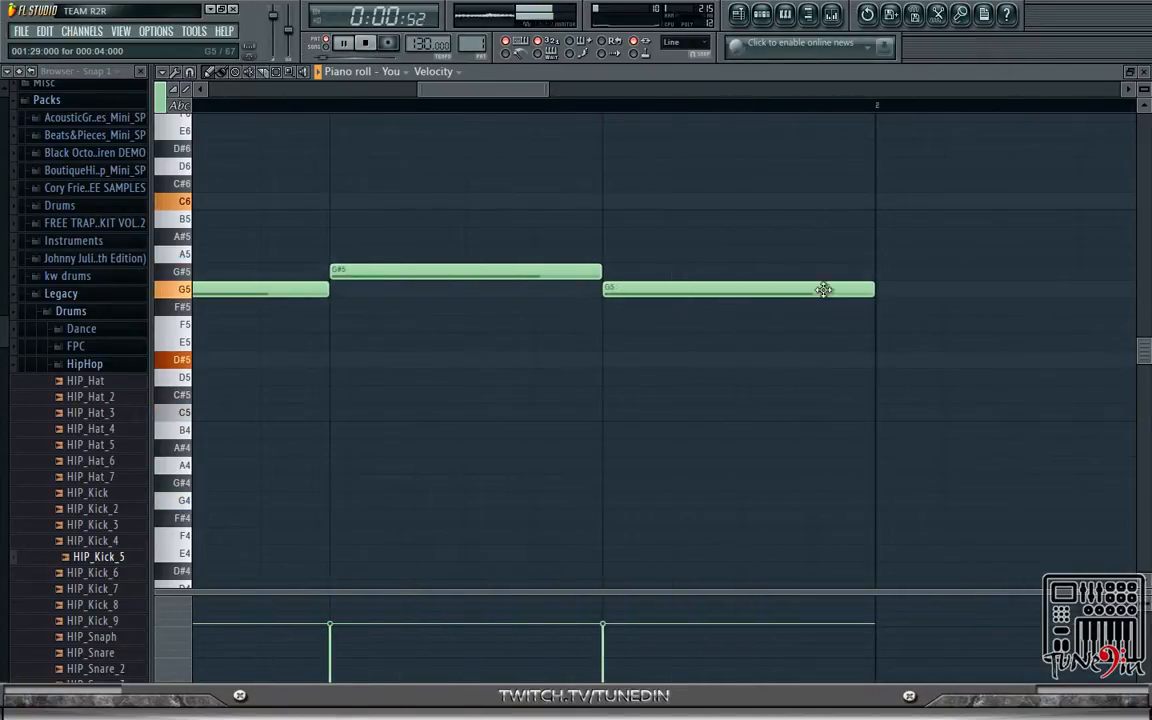
{"action": "left_click_drag", "start_coordinate": [869, 289], "coordinate": [802, 290]}
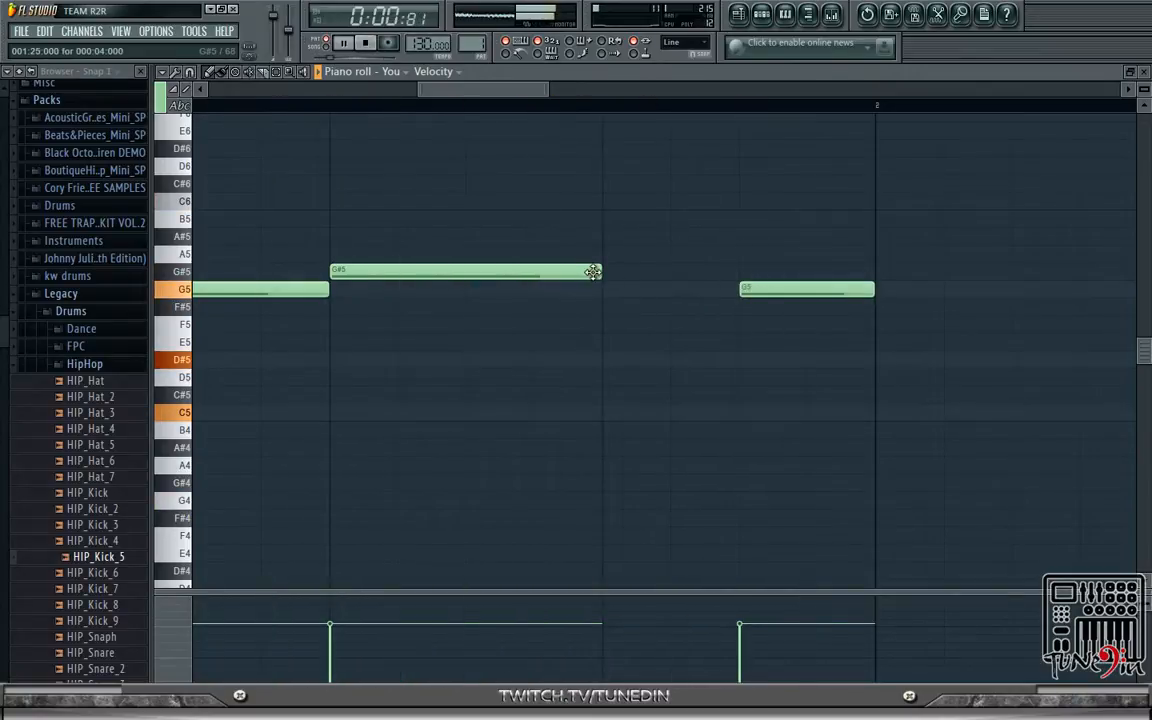
{"action": "left_click_drag", "start_coordinate": [596, 271], "coordinate": [735, 273]}
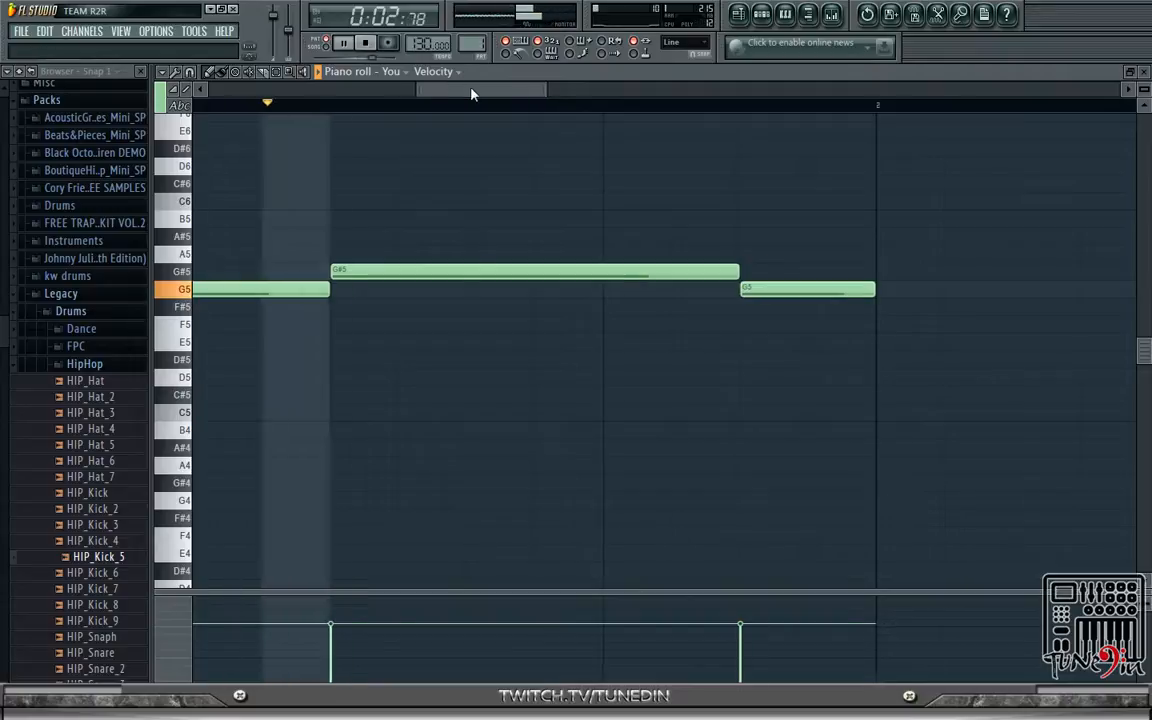
{"action": "left_click_drag", "start_coordinate": [473, 90], "coordinate": [315, 90]}
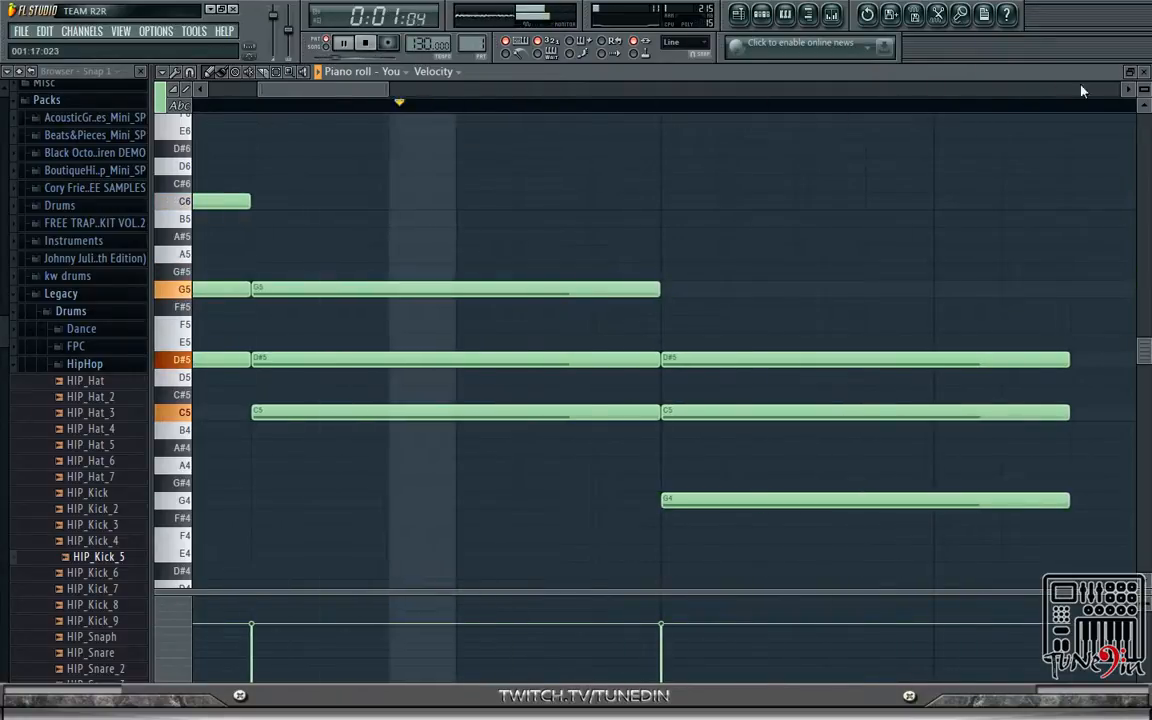
{"action": "left_click", "coordinate": [1147, 72]}
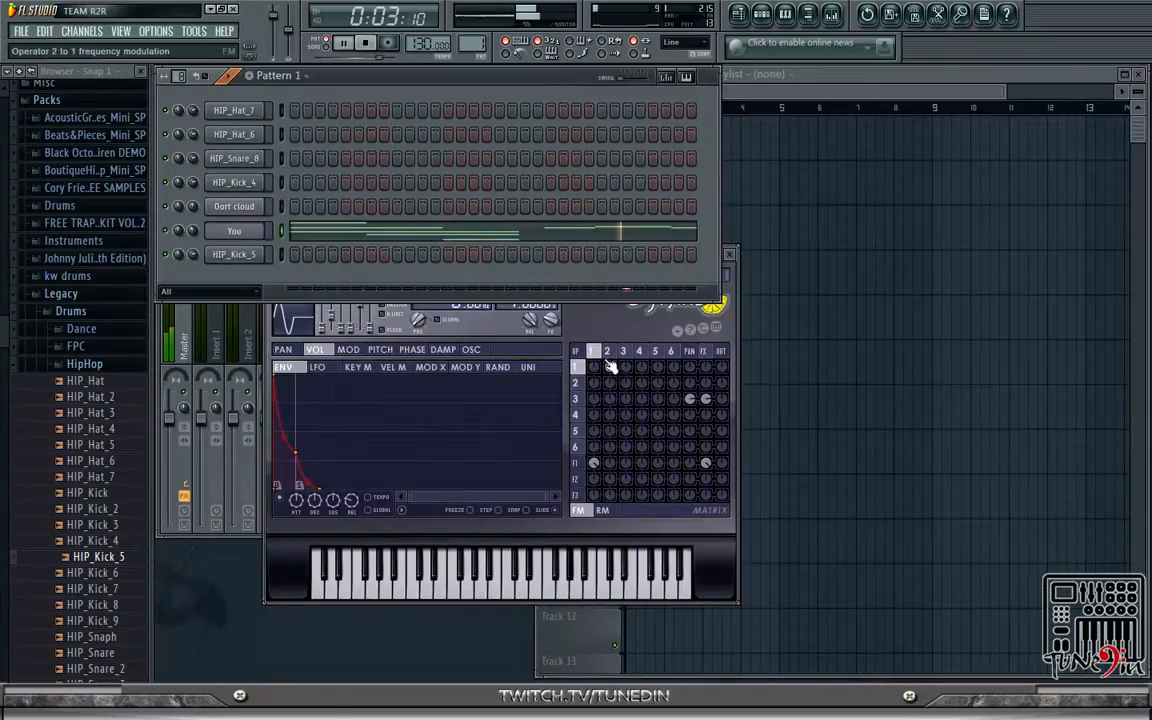
- Place HIP_Kick_4 hits on steps 1 and 7 and a HIP_Snare_8 hit on step 9 while the pattern plays
{"action": "left_click", "coordinate": [603, 329]}
{"action": "left_click", "coordinate": [324, 80]}
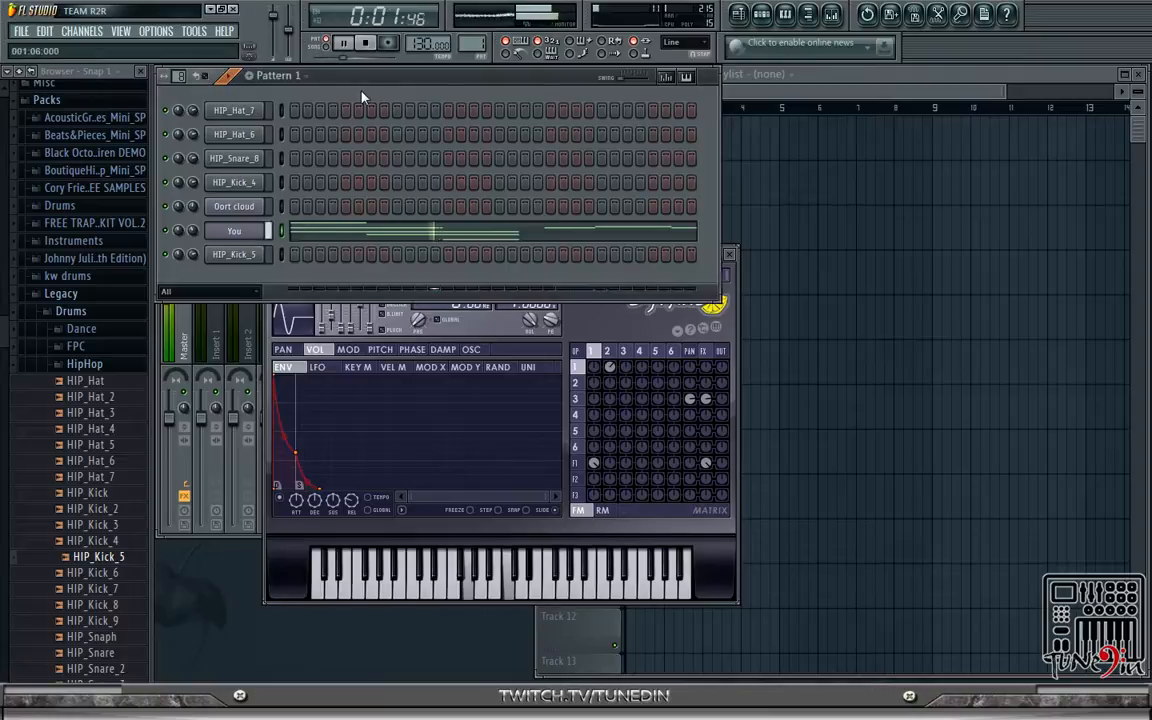
{"action": "left_click", "coordinate": [294, 182]}
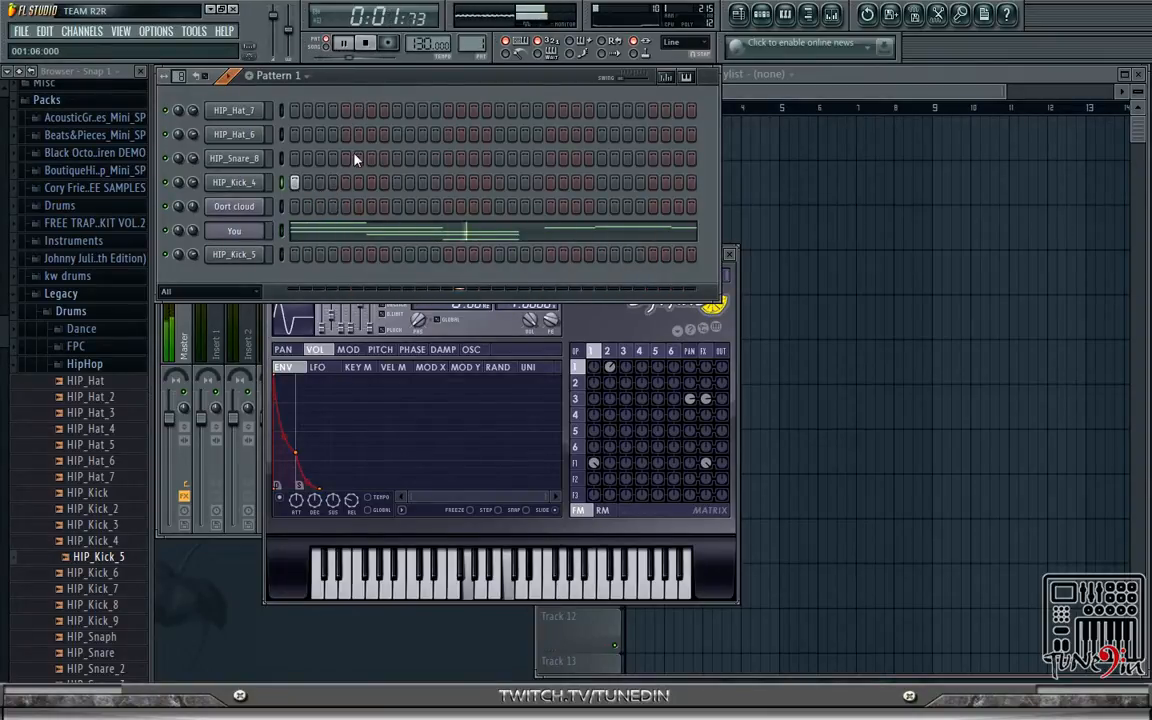
{"action": "left_click", "coordinate": [346, 158]}
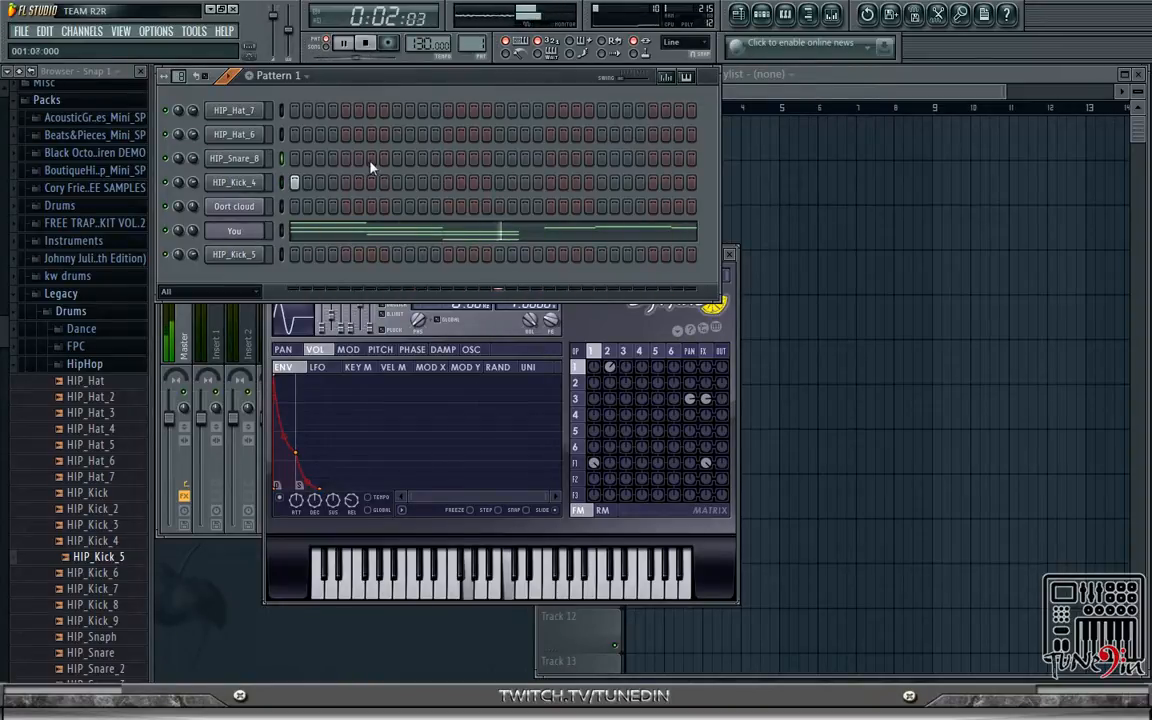
{"action": "left_click", "coordinate": [397, 158]}
{"action": "left_click", "coordinate": [371, 182]}
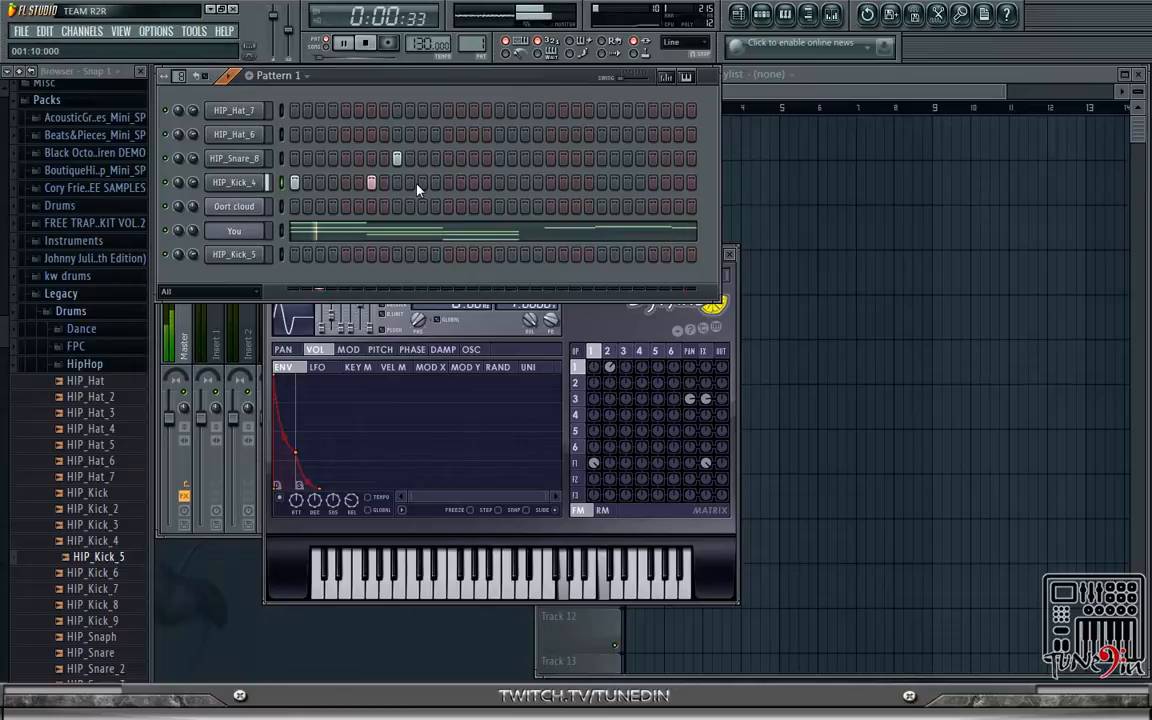
- Try HIP_Kick_4 hits on steps 11, 13 and 15 and a second HIP_Snare_8 hit on step 17
{"action": "left_click", "coordinate": [422, 182]}
{"action": "left_click", "coordinate": [447, 182]}
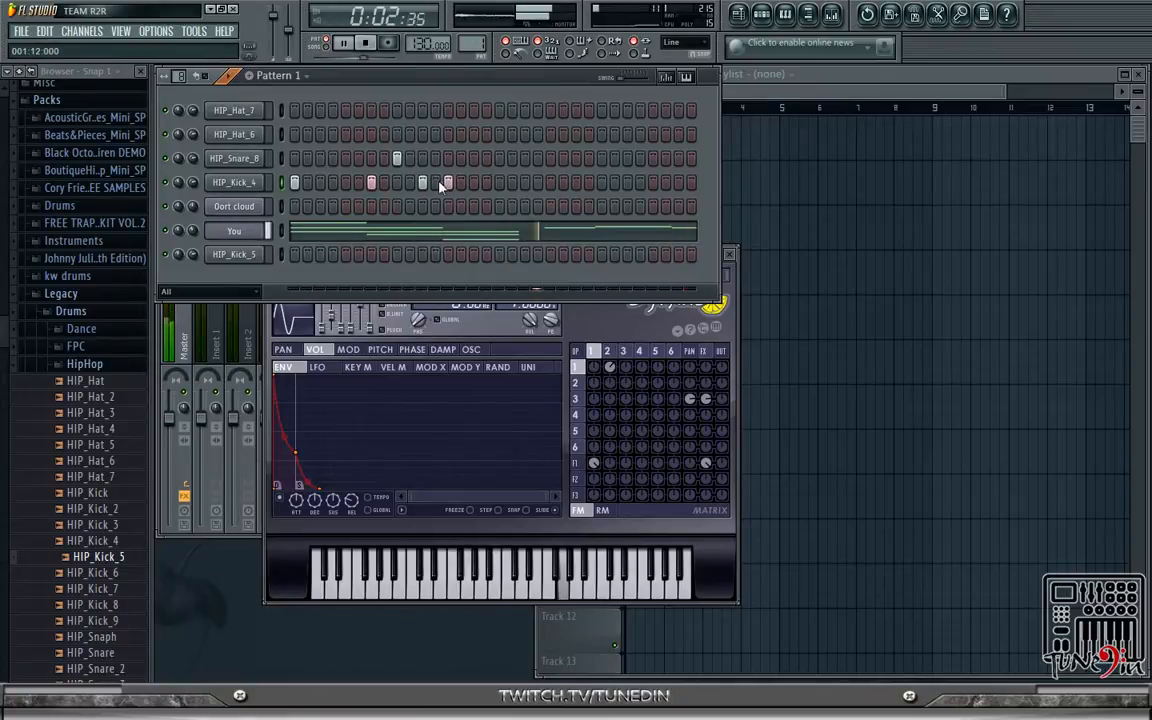
{"action": "right_click", "coordinate": [447, 182]}
{"action": "left_click", "coordinate": [473, 182]}
{"action": "left_click", "coordinate": [499, 158]}
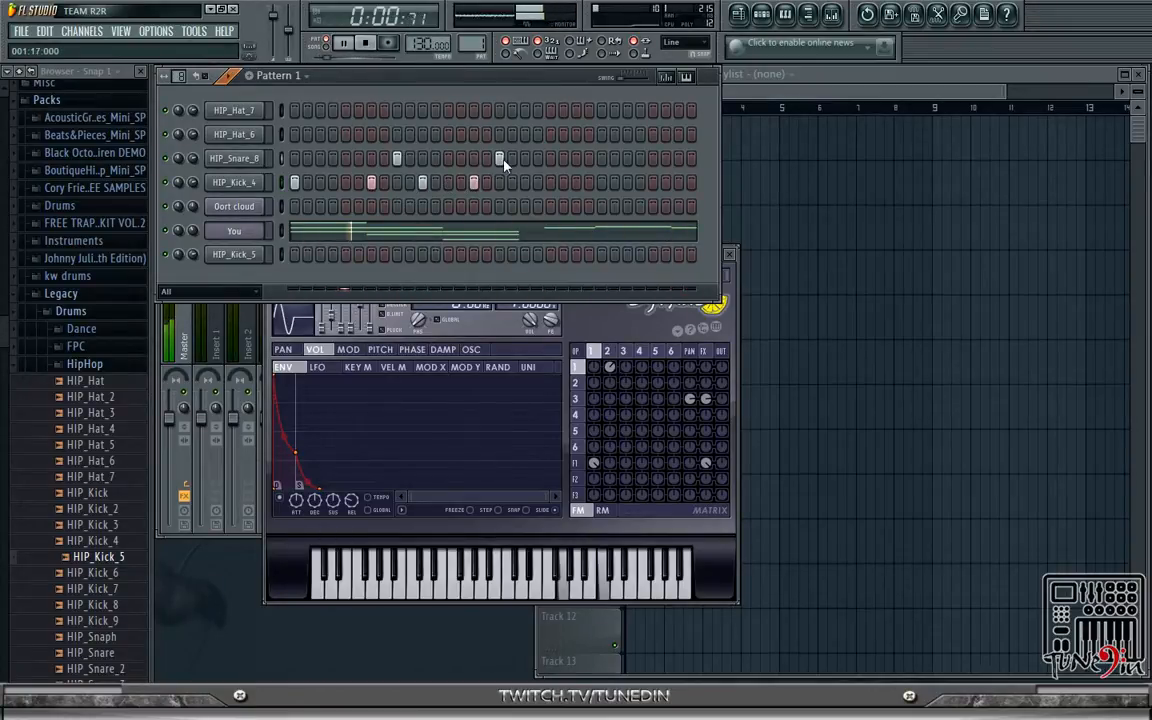
{"action": "right_click", "coordinate": [474, 183]}
- Place the later HIP_Kick_4 hits on steps 13, 17 and 19 and the second HIP_Snare_8 hit on step 21, playing the beat back
{"action": "key", "text": "space"}
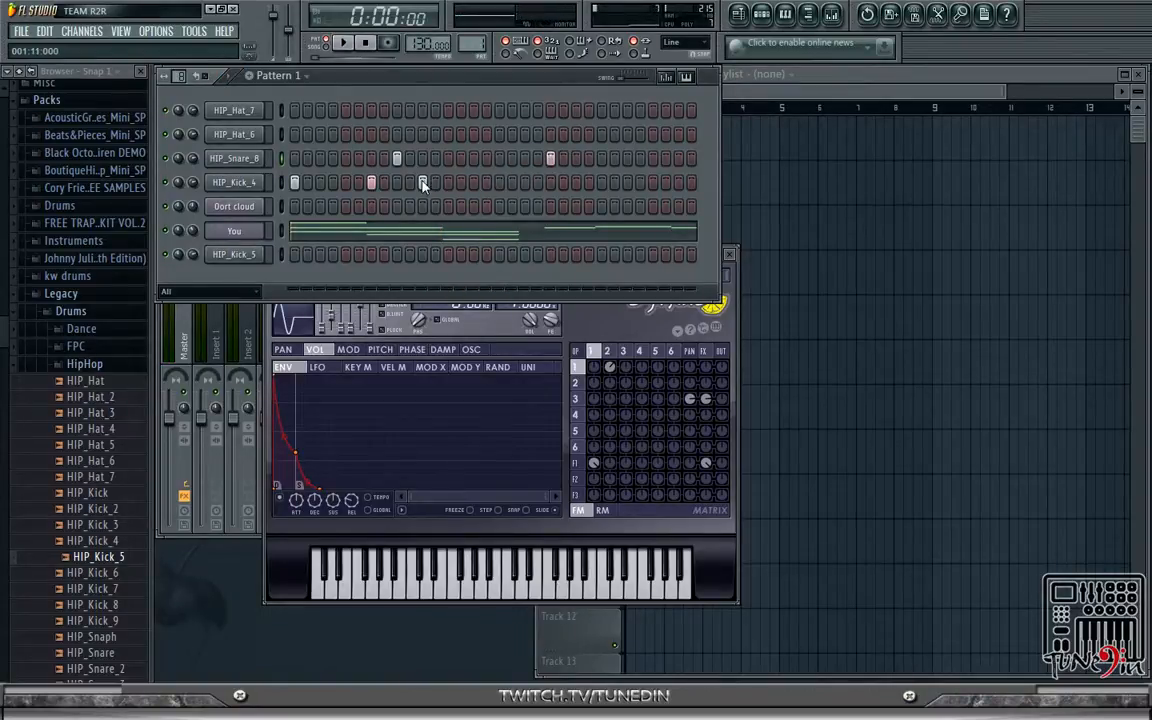
{"action": "left_click", "coordinate": [448, 182]}
{"action": "key", "text": "space"}
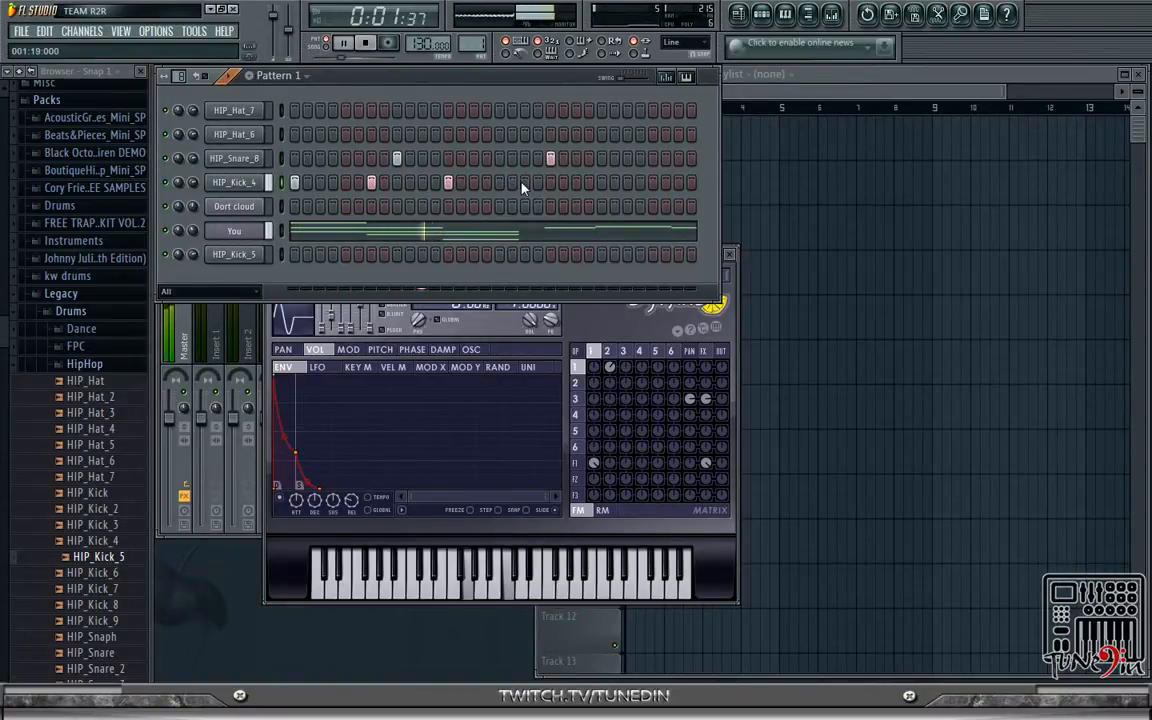
{"action": "key", "text": "space"}
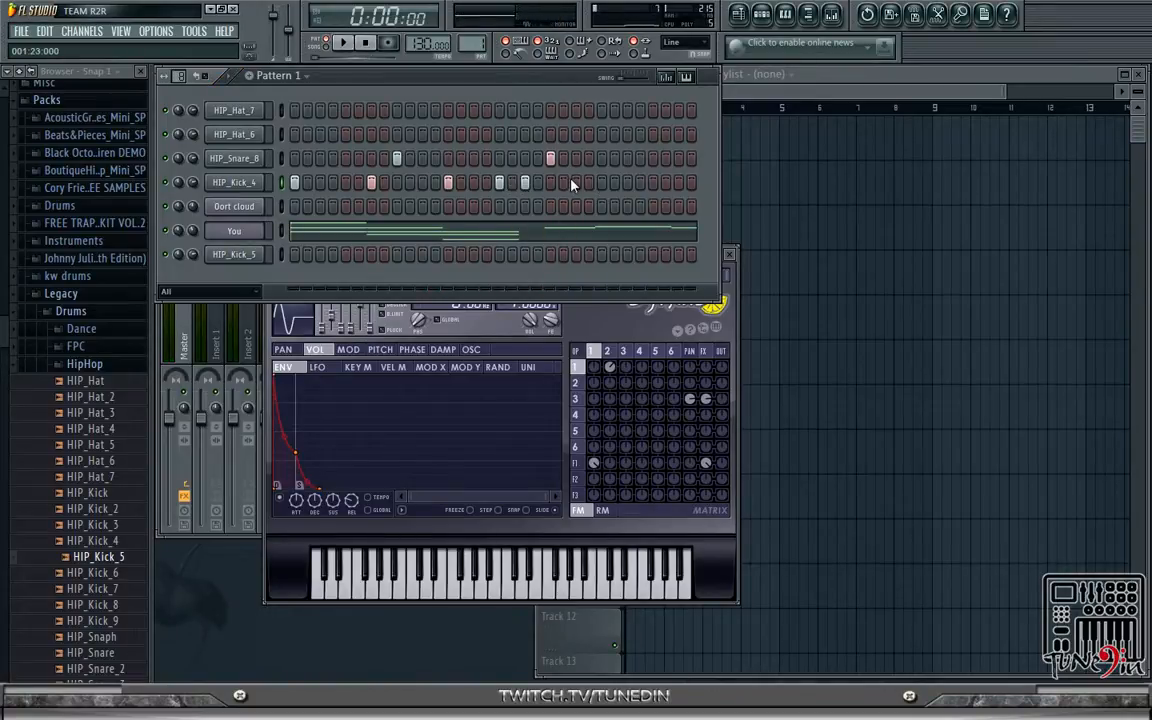
{"action": "key", "text": "space"}
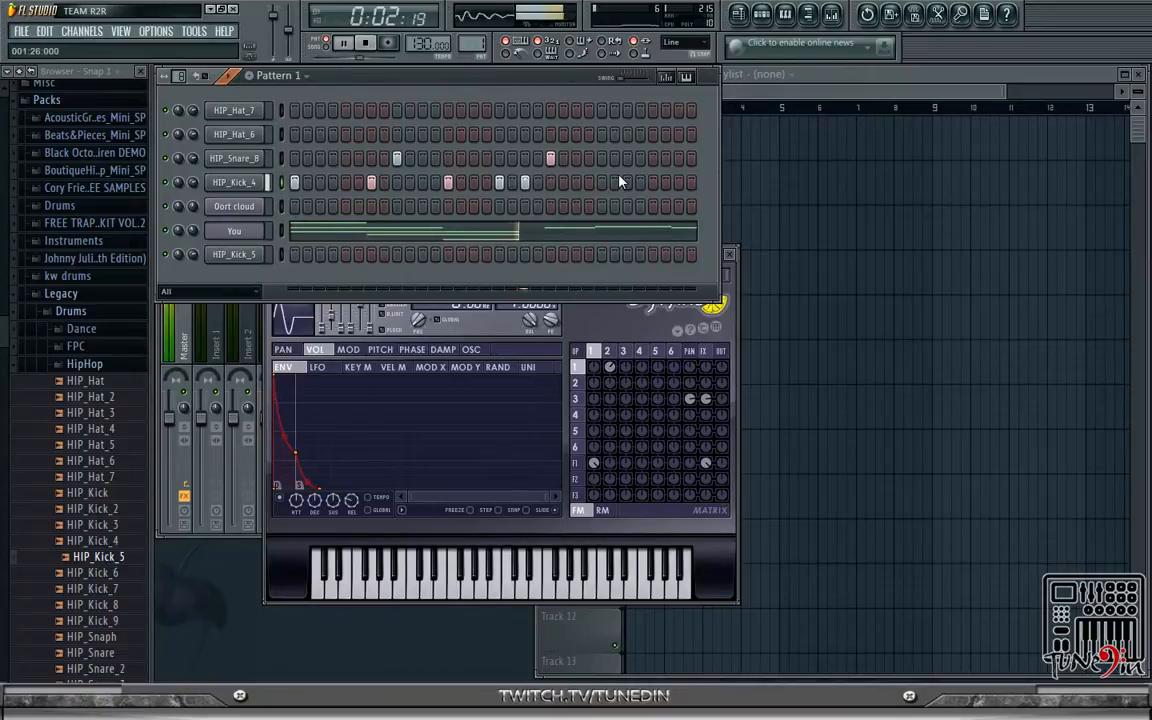
- Try HIP_Kick_4 hits on steps 18 and 20, and keep only step 17 as the last kick
{"action": "right_click", "coordinate": [500, 183]}
{"action": "left_click", "coordinate": [537, 183]}
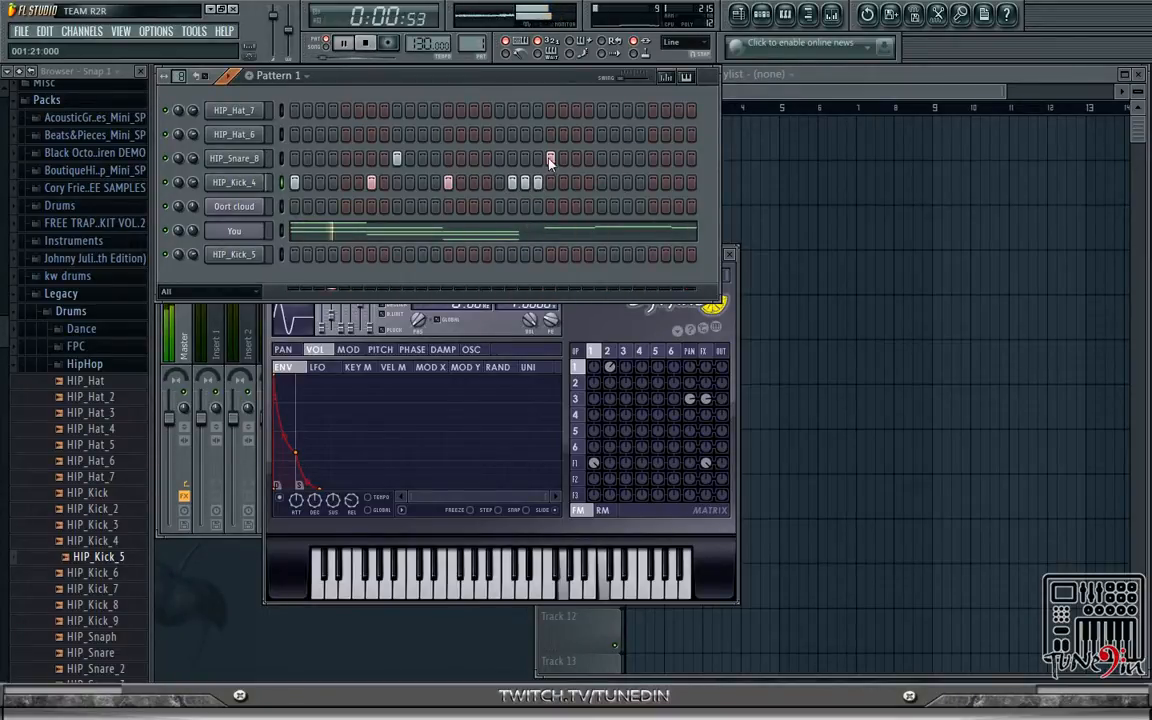
{"action": "left_click", "coordinate": [512, 183]}
{"action": "right_click", "coordinate": [541, 186]}
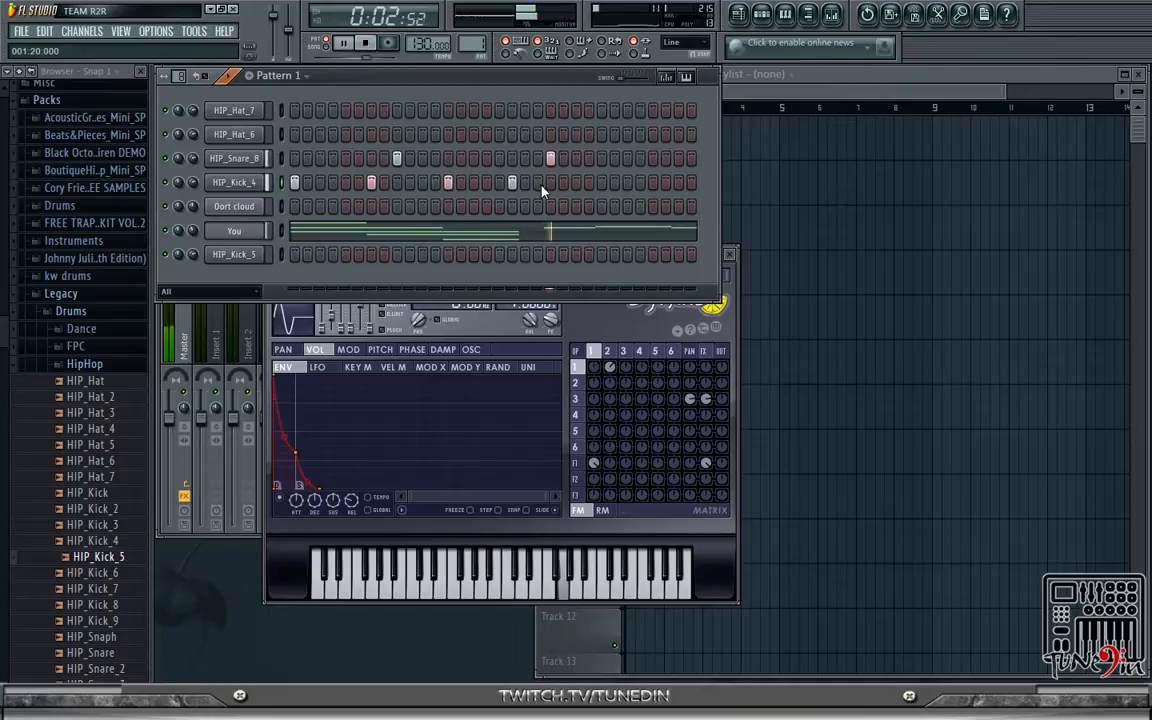
{"action": "right_click", "coordinate": [512, 184]}
{"action": "left_click", "coordinate": [499, 184]}
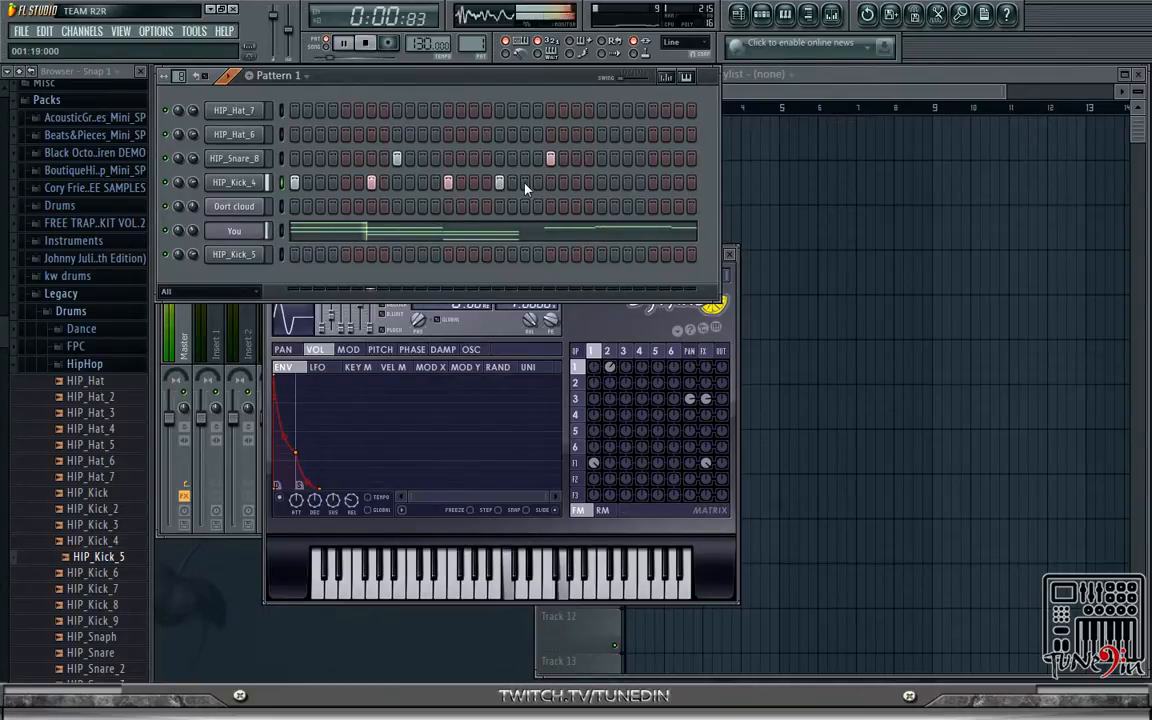
- Replace the HIP_Snare_8 hit on step 21 with hits on steps 24 and 25
{"action": "right_click", "coordinate": [550, 158]}
{"action": "left_click", "coordinate": [588, 158]}
{"action": "left_click", "coordinate": [601, 158]}
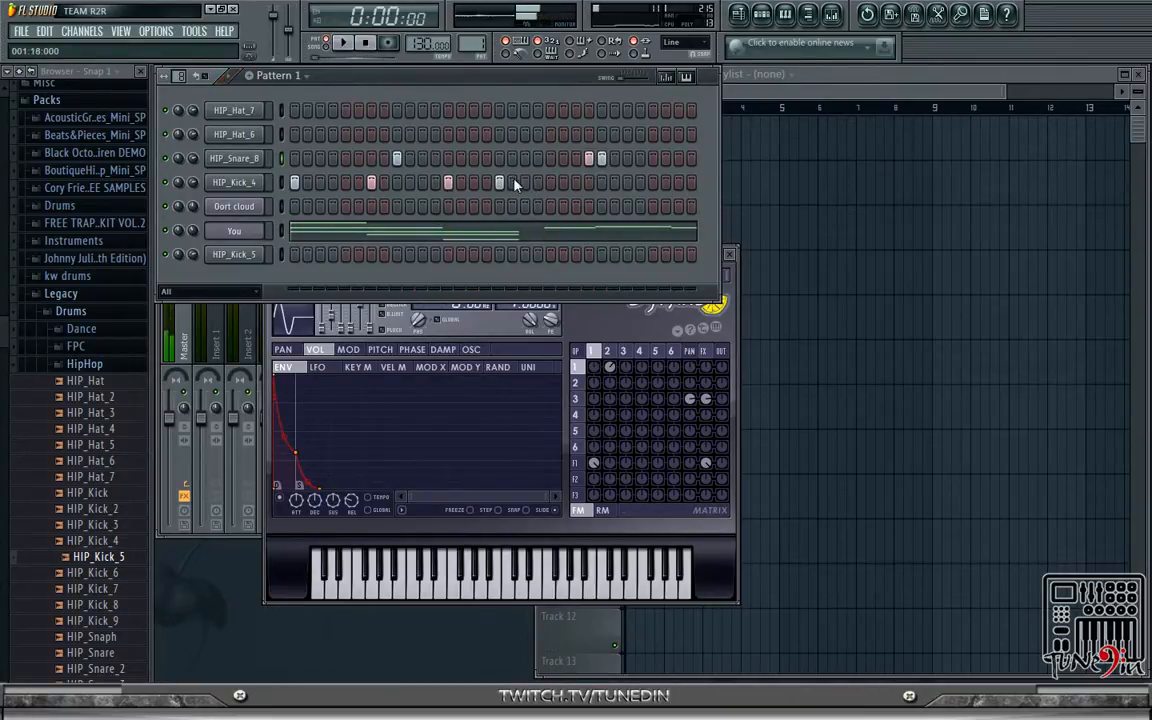
- Replace the HIP_Kick_4 hit on step 17 with hits on steps 21, 23 and 31, and drop the HIP_Snare_8 hit on step 24
{"action": "right_click", "coordinate": [499, 183]}
{"action": "key", "text": "space"}
{"action": "left_click", "coordinate": [538, 182]}
{"action": "left_click", "coordinate": [576, 182]}
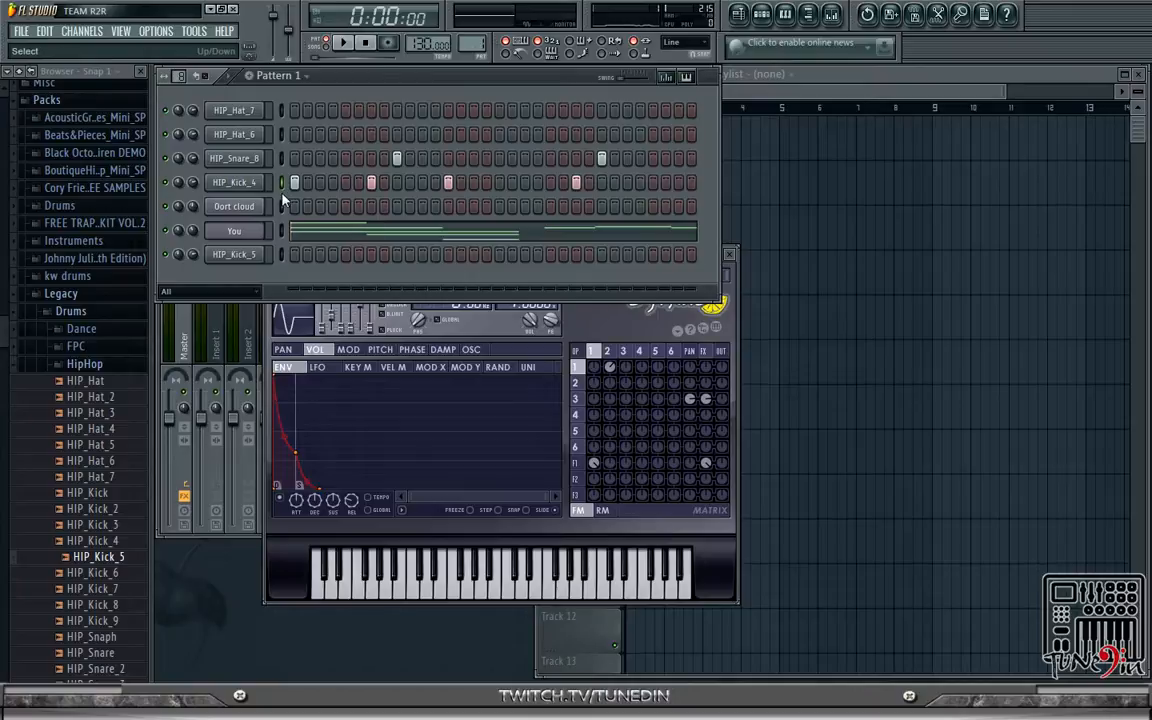
{"action": "left_click", "coordinate": [333, 182]}
{"action": "left_click", "coordinate": [335, 183]}
{"action": "key", "text": "space"}
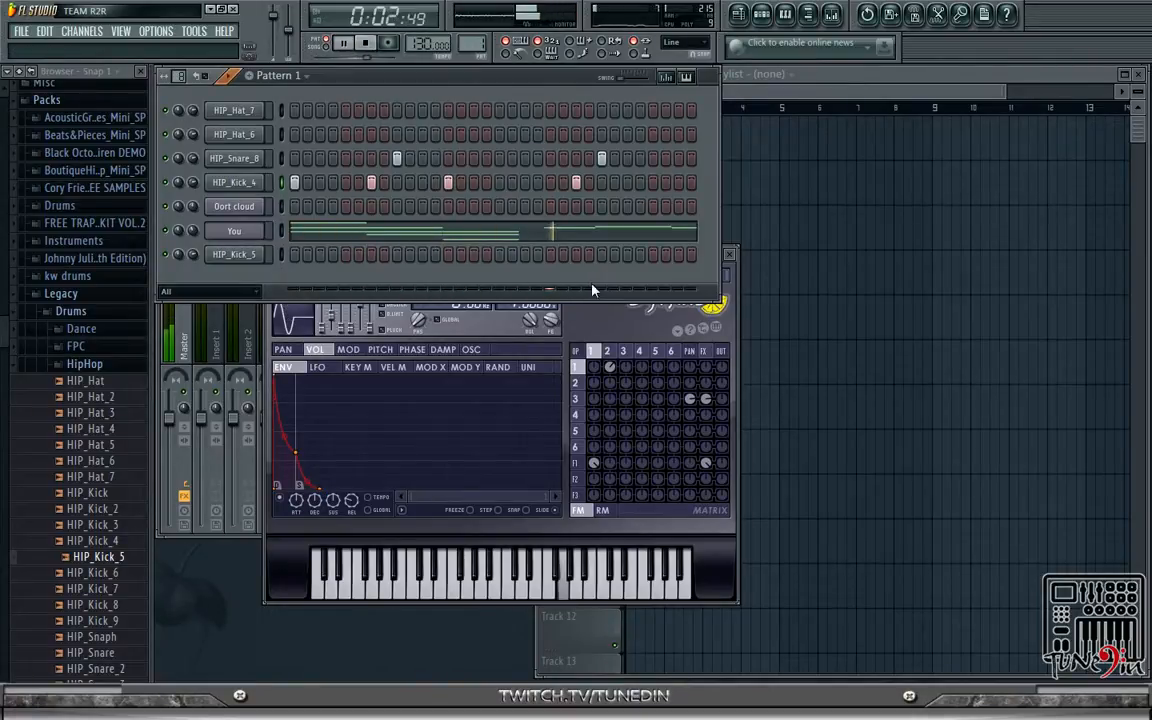
{"action": "left_click", "coordinate": [550, 182]}
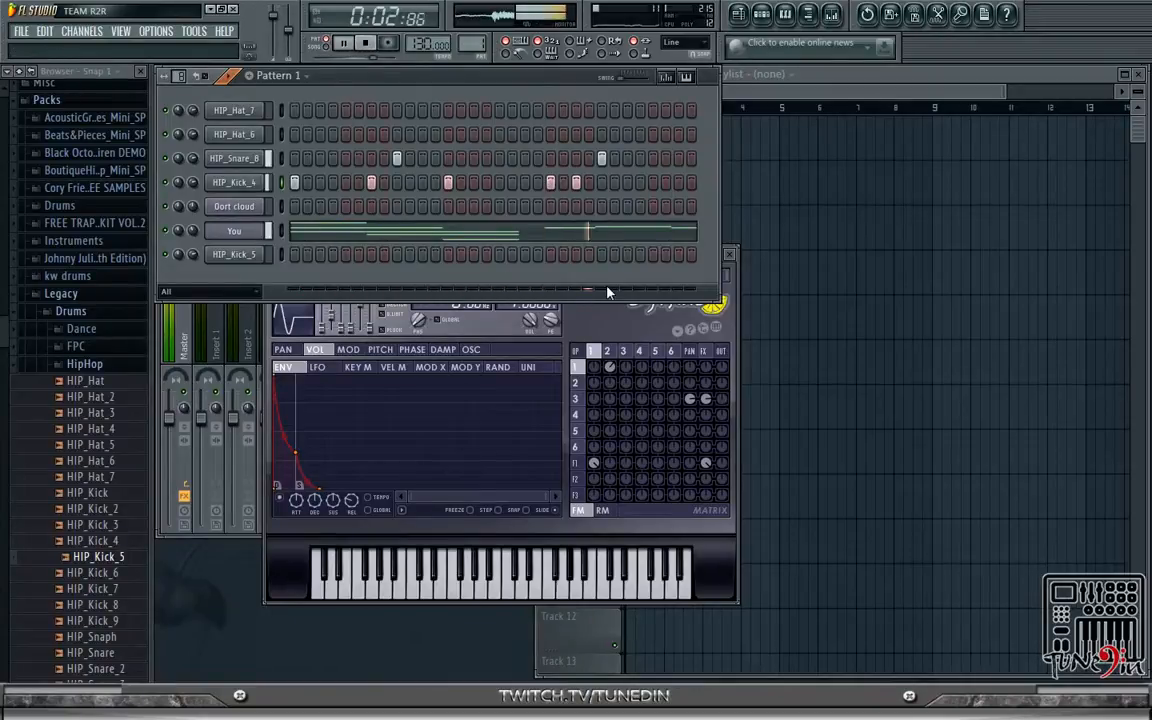
{"action": "left_click", "coordinate": [678, 182]}
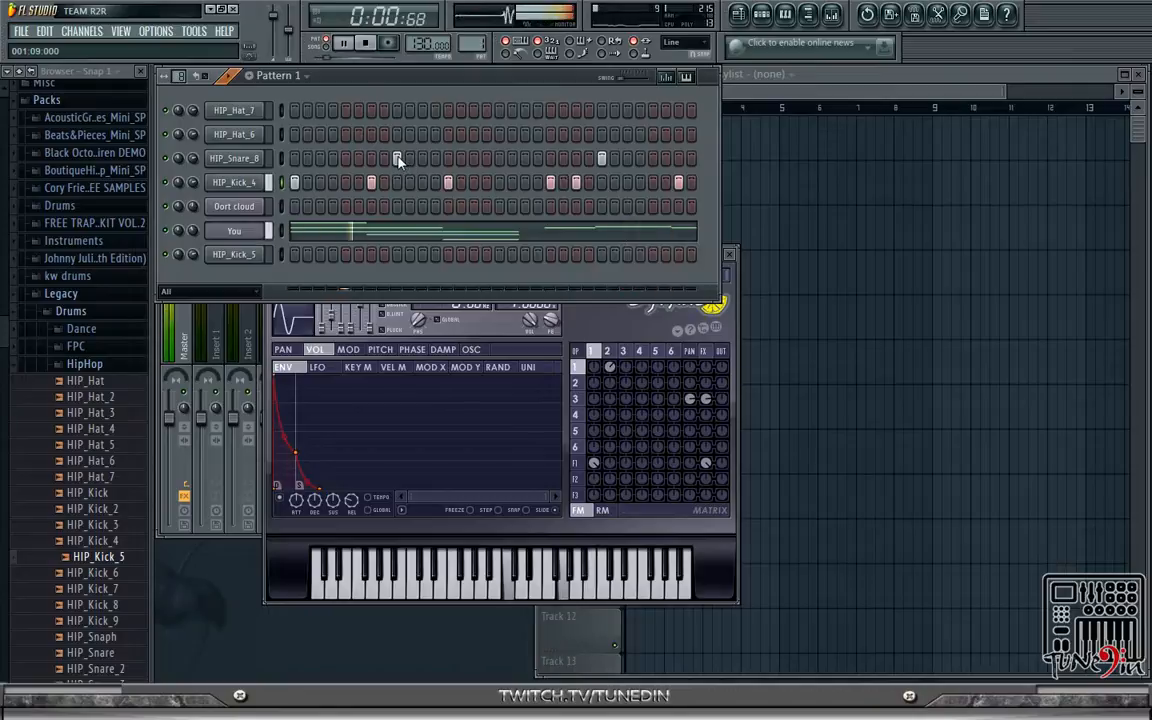
- Place HIP_Hat_6 hits on steps 1, 5, 9, 13, 17 and 21, and fill the whole channel on each 4 steps
{"action": "left_click", "coordinate": [294, 134]}
{"action": "left_click", "coordinate": [298, 136]}
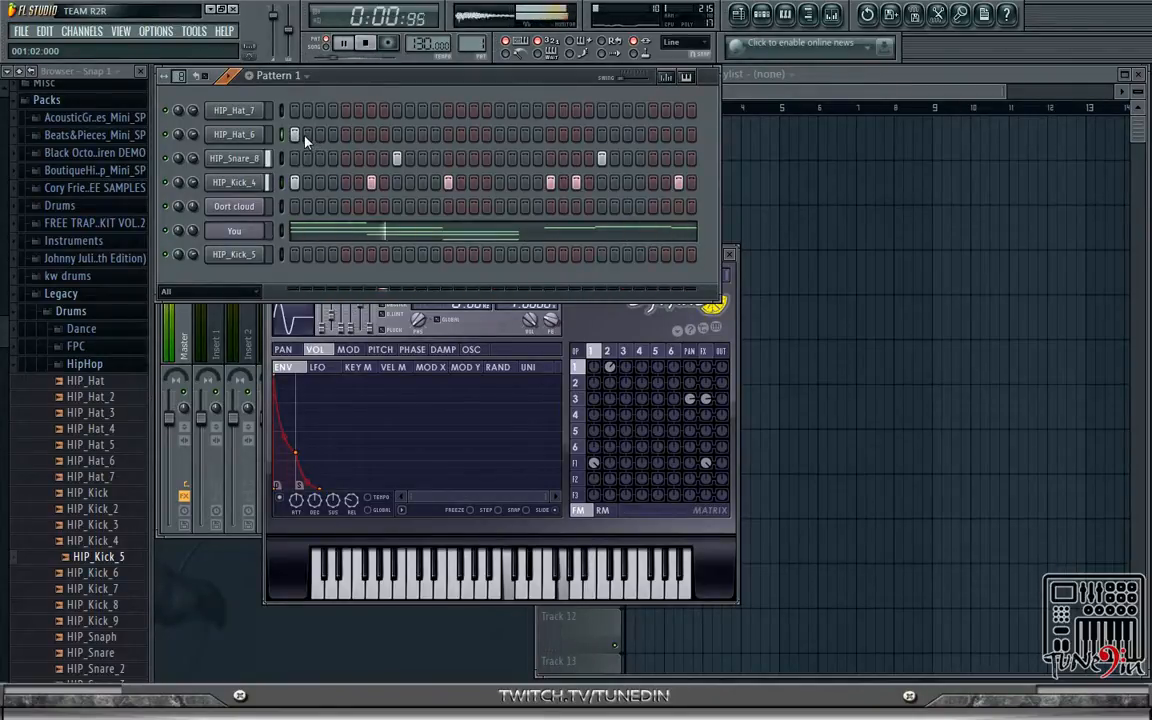
{"action": "left_click", "coordinate": [296, 135]}
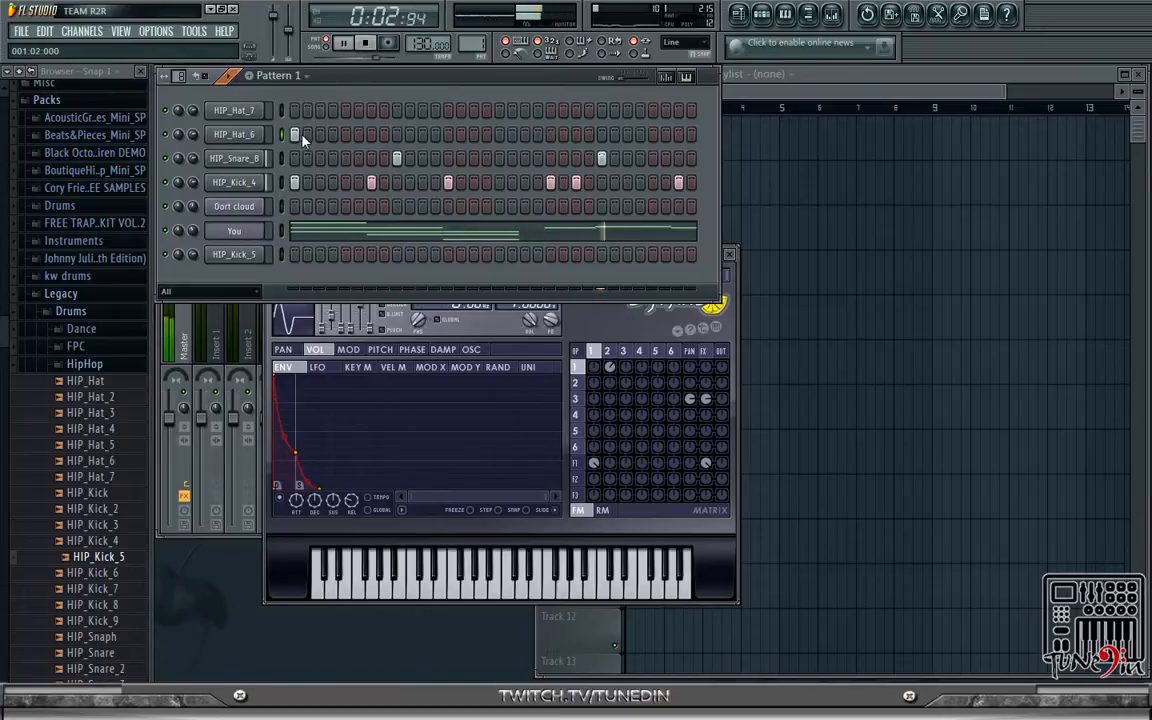
{"action": "left_click", "coordinate": [345, 134]}
{"action": "left_click", "coordinate": [396, 134]}
{"action": "left_click", "coordinate": [447, 134]}
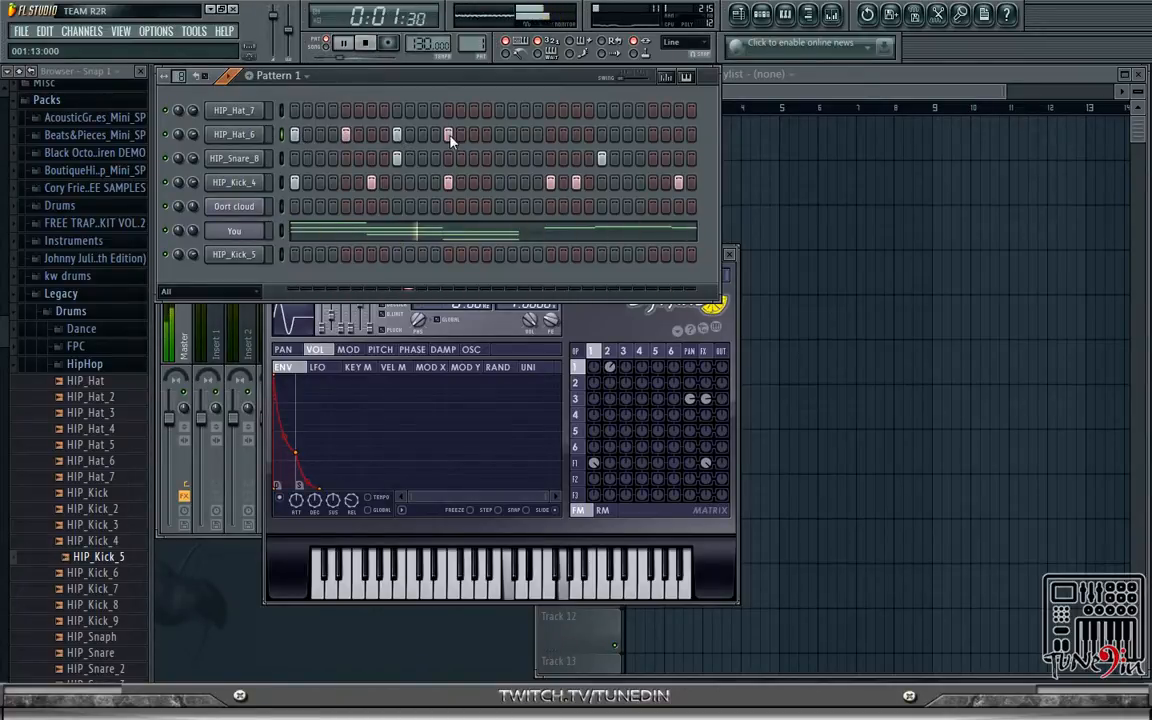
{"action": "left_click", "coordinate": [498, 134]}
{"action": "left_click", "coordinate": [550, 134]}
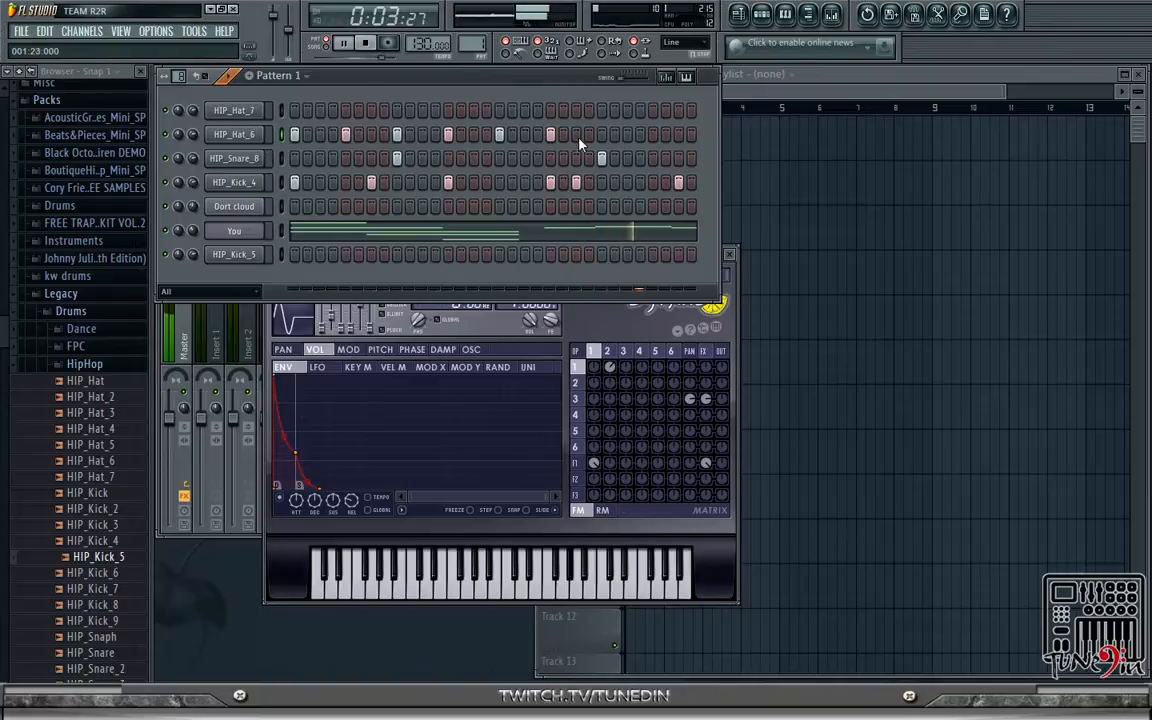
{"action": "right_click", "coordinate": [262, 132]}
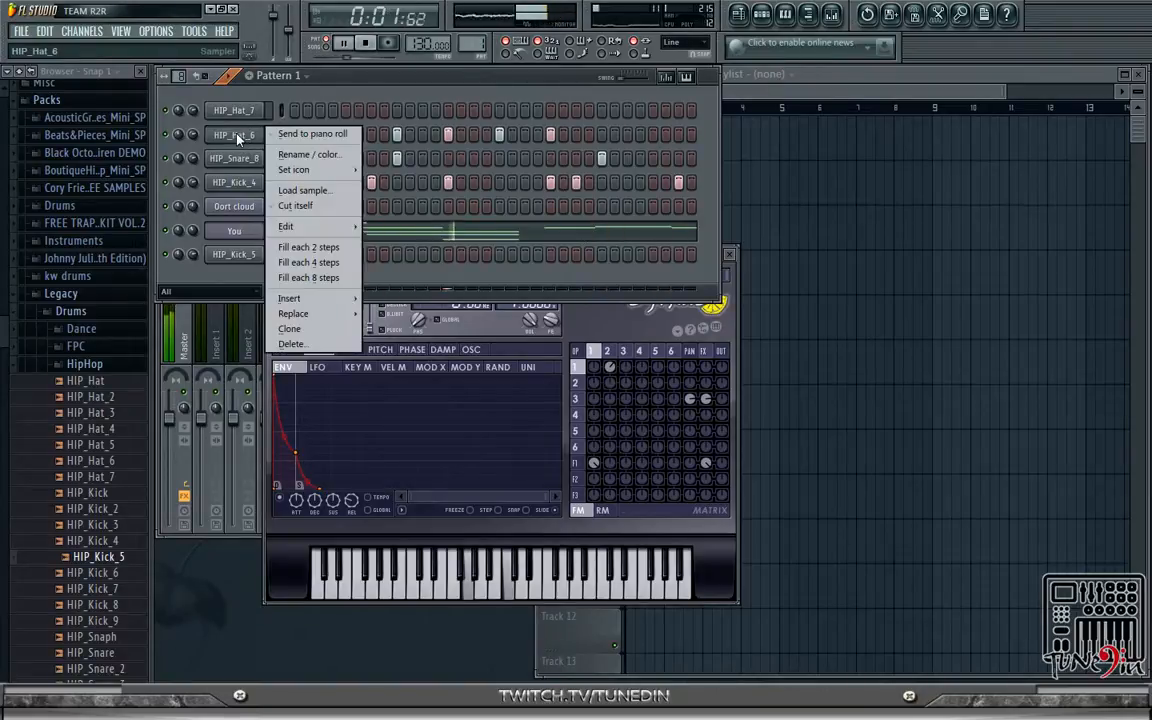
{"action": "left_click", "coordinate": [308, 262]}
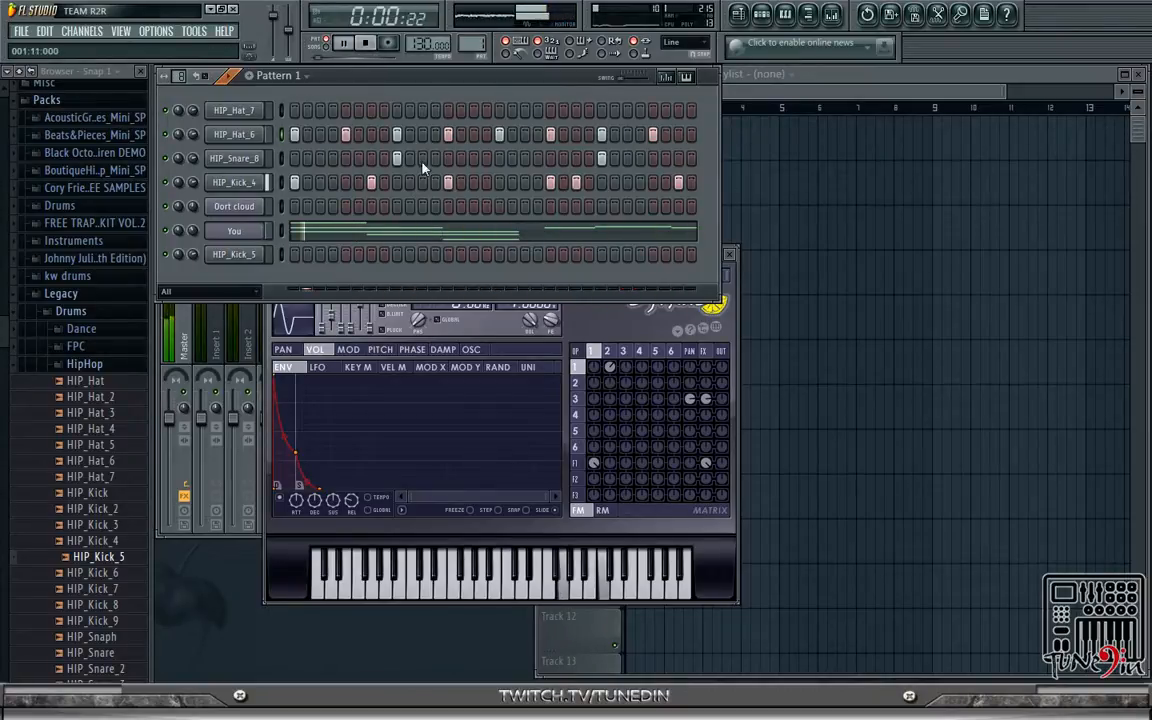
- Add a HIP_Kick_4 hit on step 19, try one on step 24, and remove the hit on step 23
{"action": "left_click", "coordinate": [501, 184]}
{"action": "left_click", "coordinate": [502, 187]}
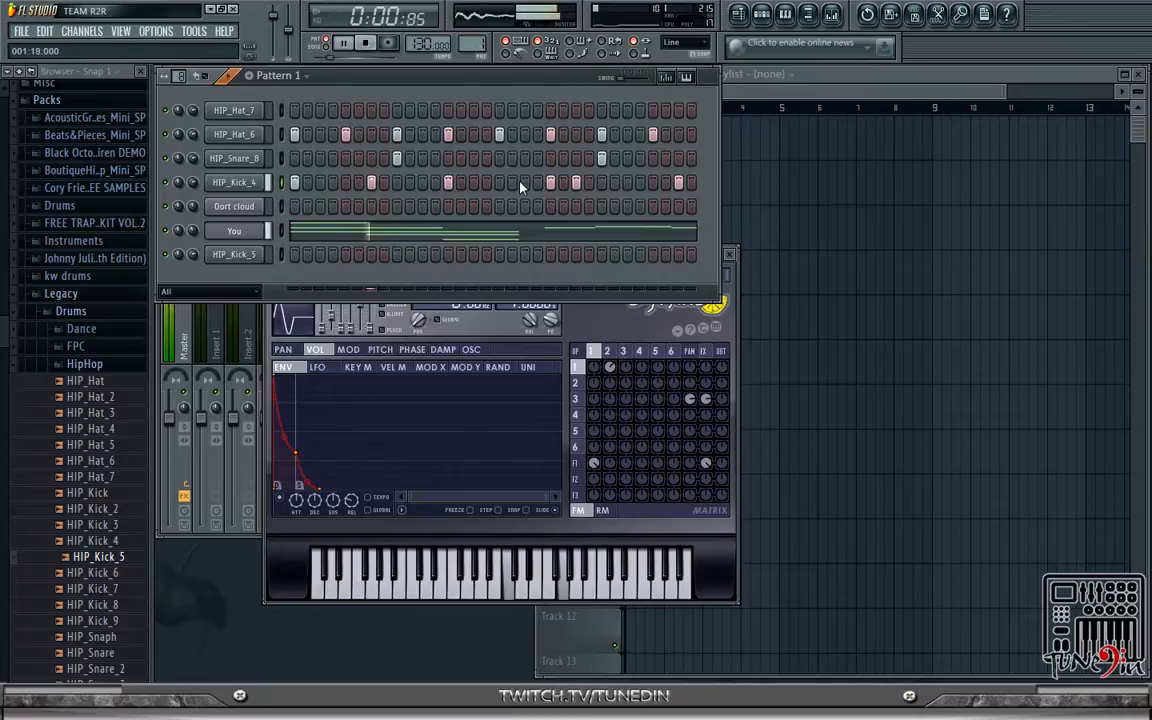
{"action": "left_click", "coordinate": [511, 185]}
{"action": "left_click", "coordinate": [511, 185]}
{"action": "left_click", "coordinate": [525, 185]}
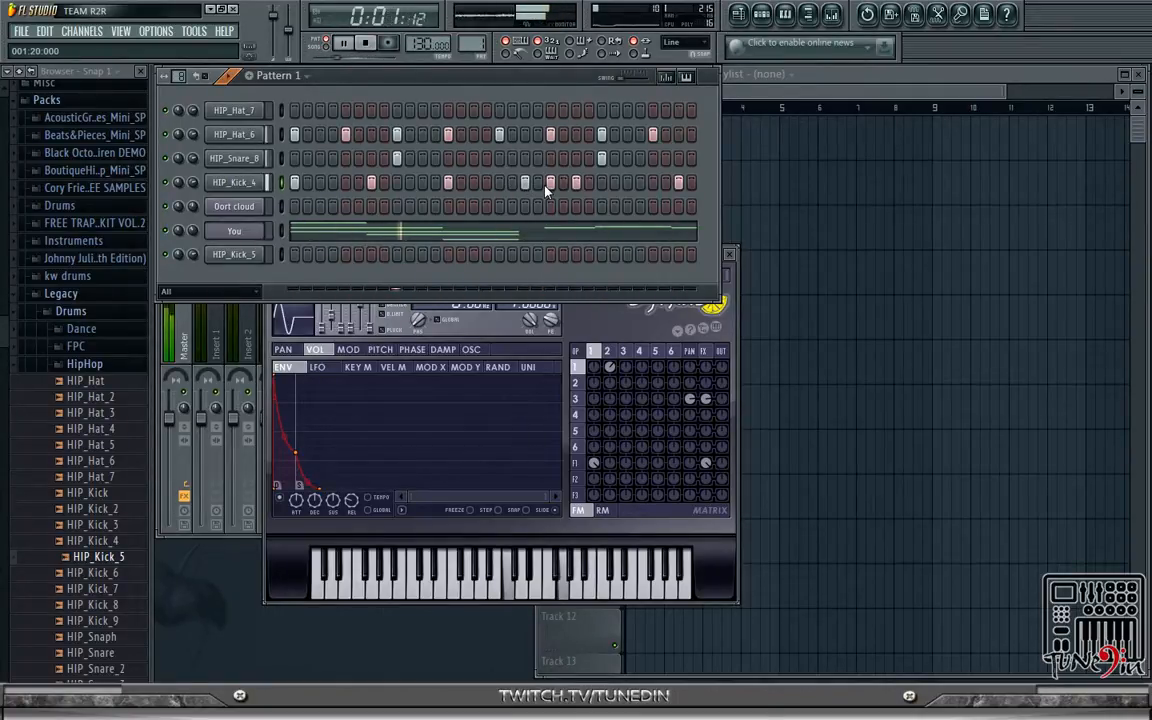
{"action": "left_click", "coordinate": [576, 185]}
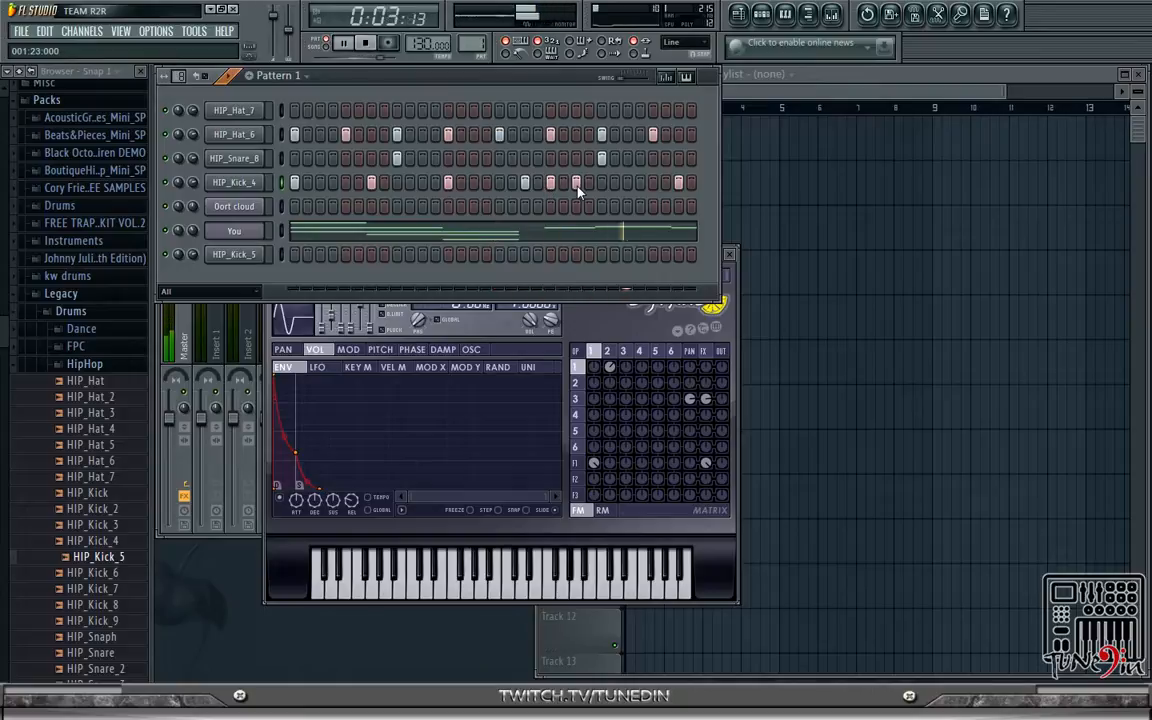
{"action": "left_click", "coordinate": [589, 185]}
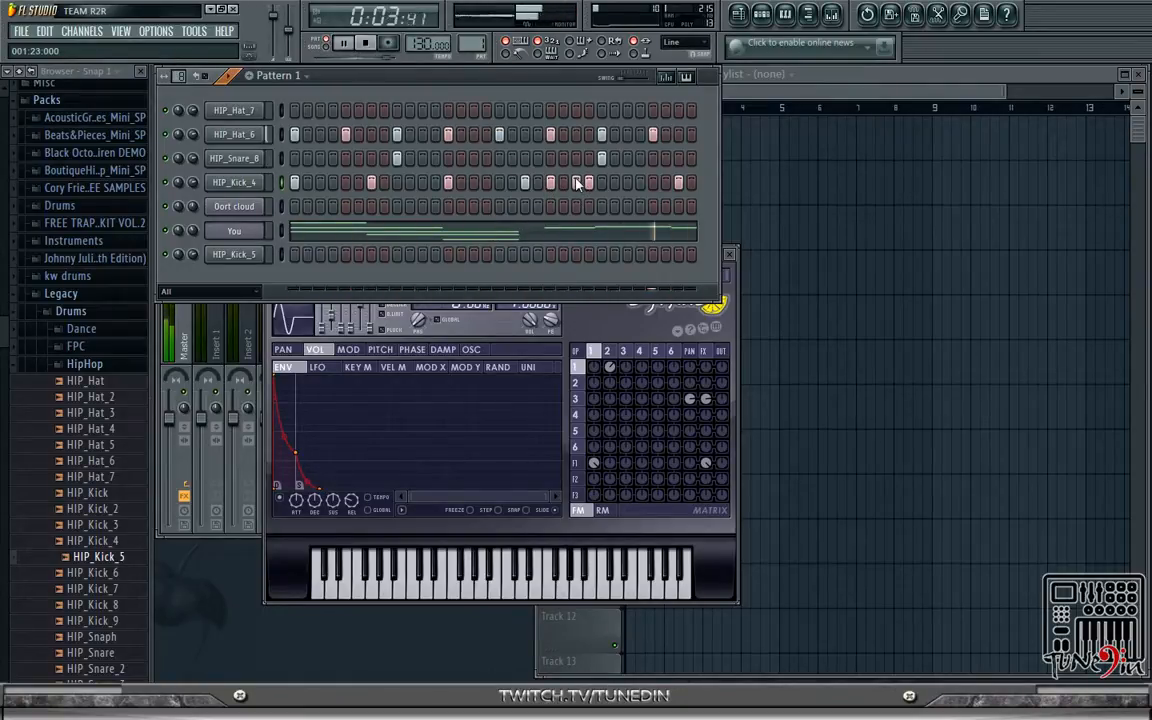
{"action": "left_click", "coordinate": [589, 183]}
{"action": "left_click", "coordinate": [576, 183]}
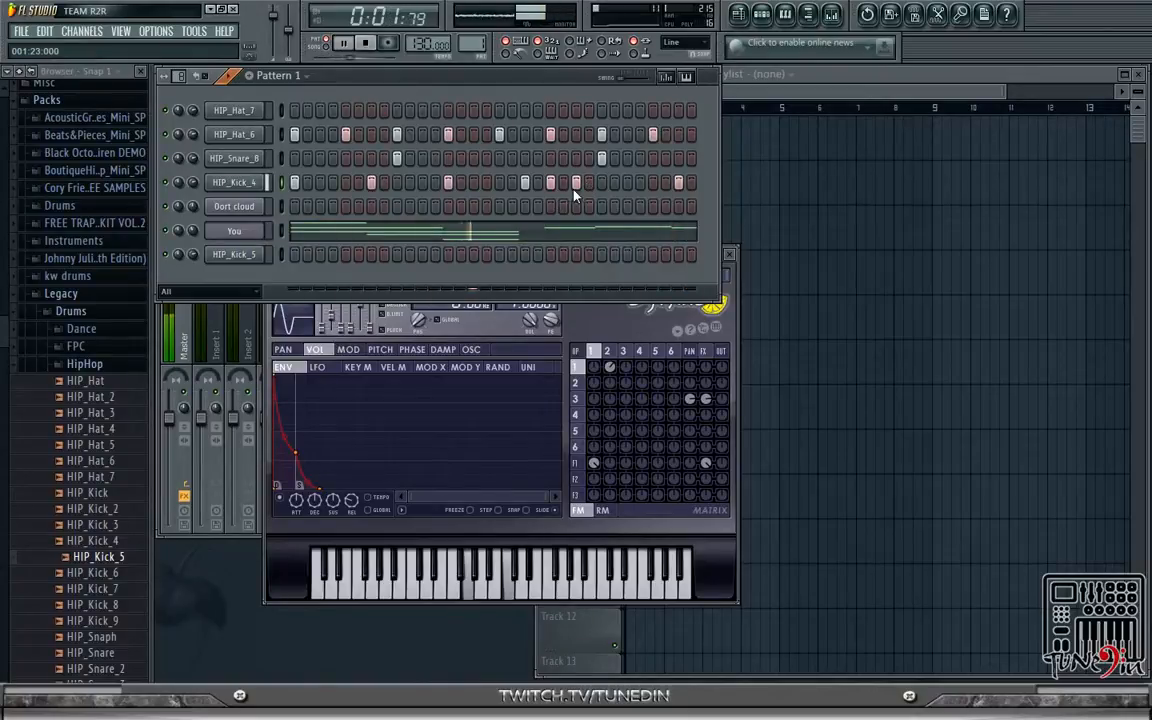
{"action": "left_click", "coordinate": [576, 183]}
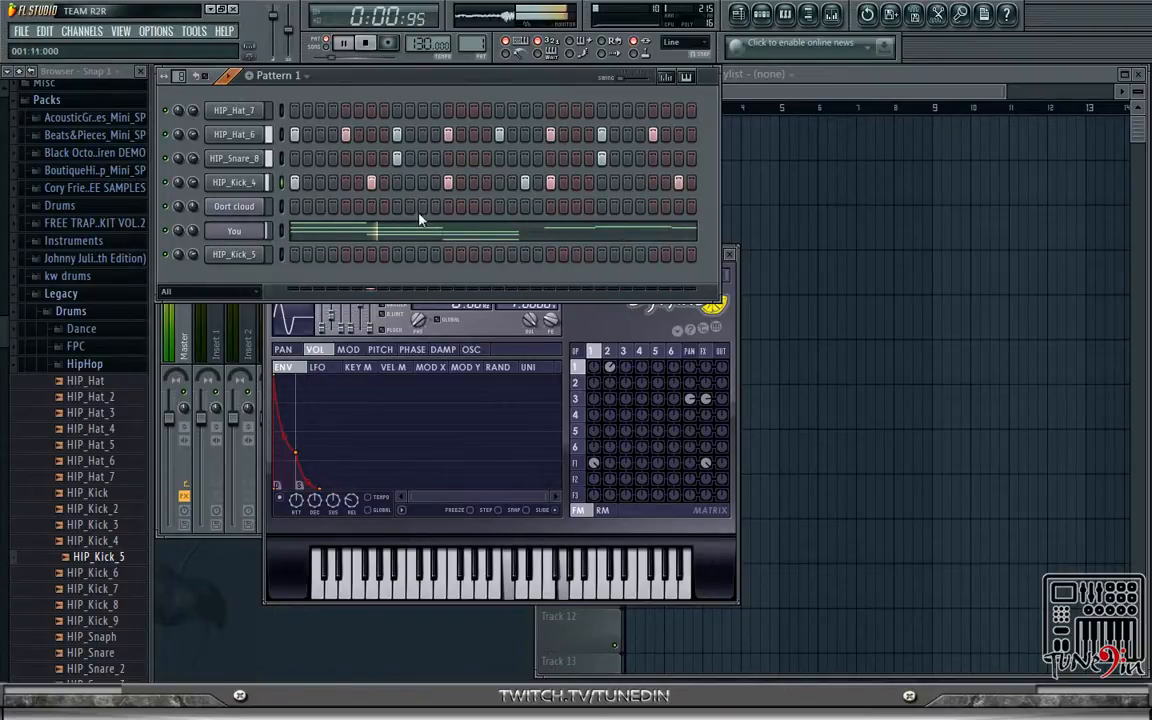
- Cut the chord melody notes out of the You channel in Pattern 1
{"action": "right_click", "coordinate": [246, 236]}
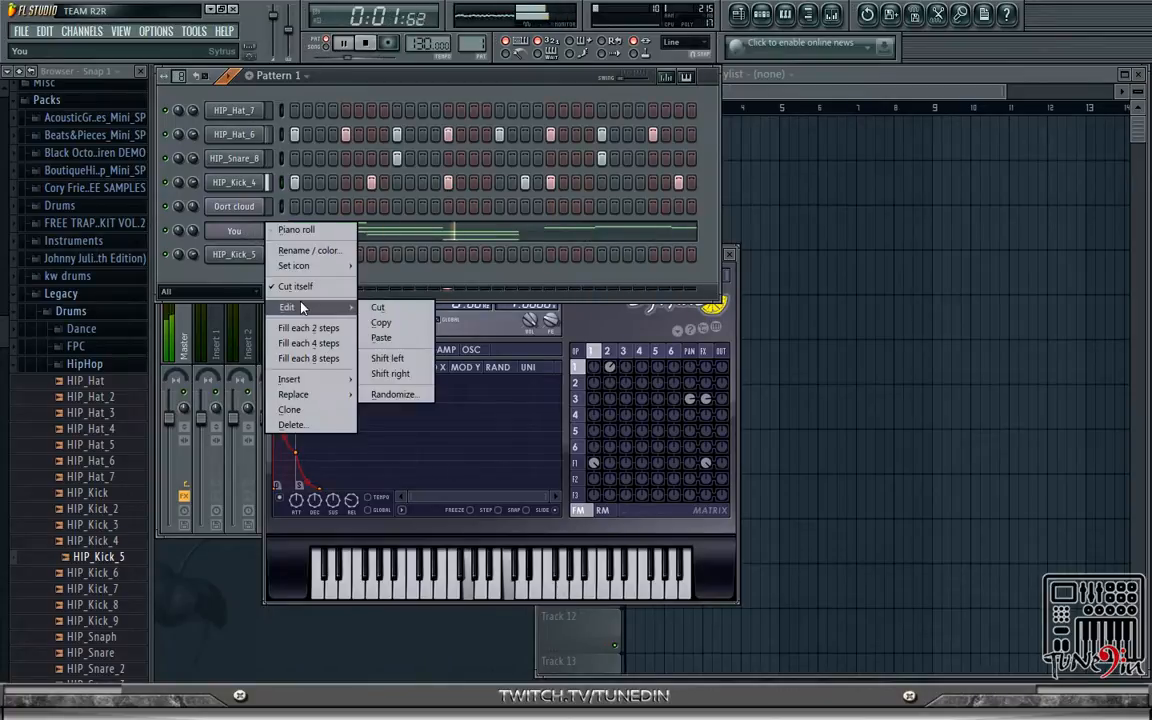
{"action": "left_click", "coordinate": [229, 250]}
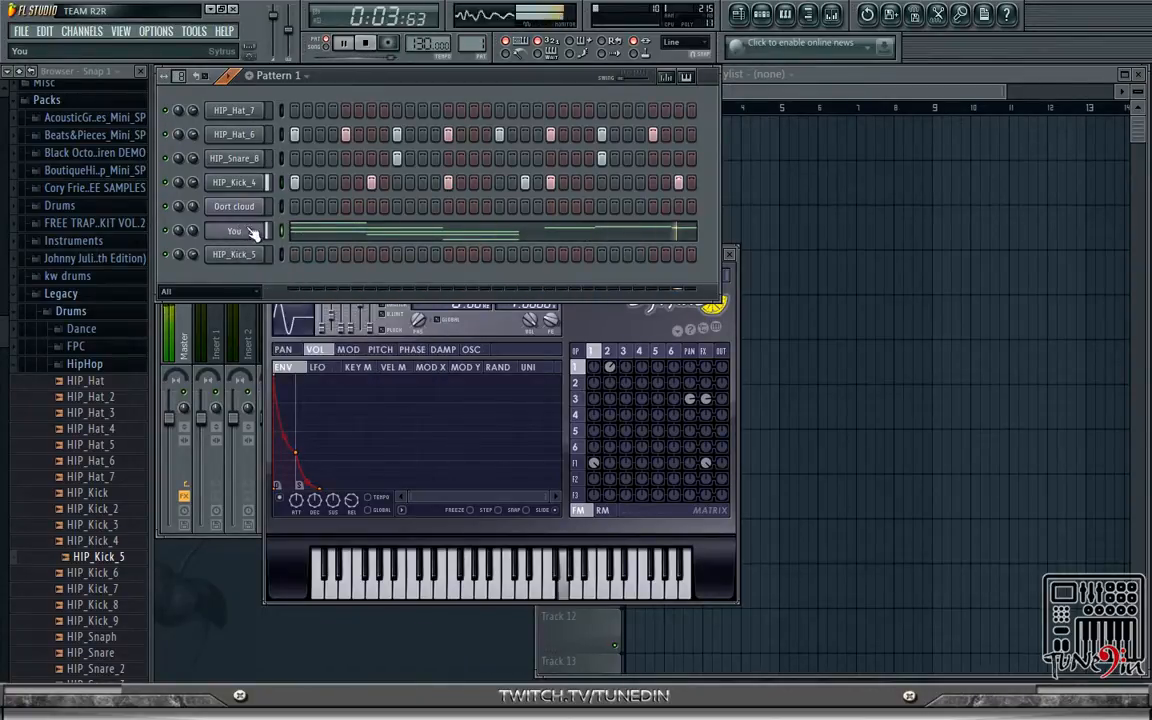
{"action": "right_click", "coordinate": [240, 237]}
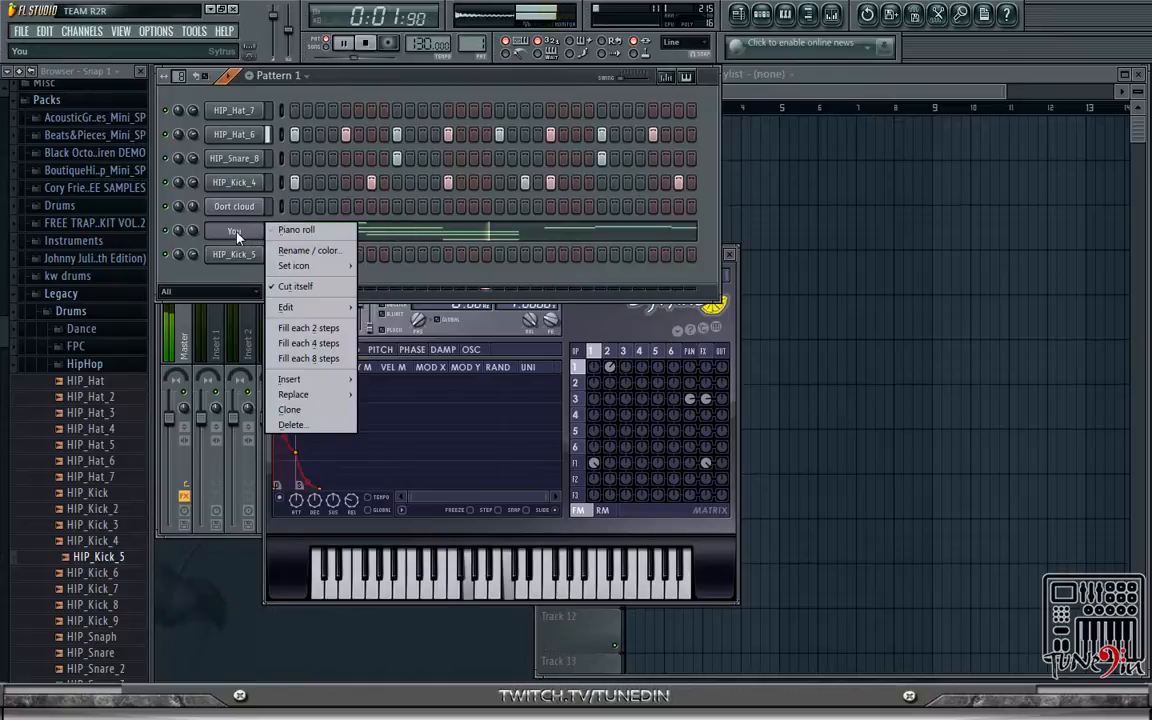
{"action": "mouse_move", "coordinate": [346, 306]}
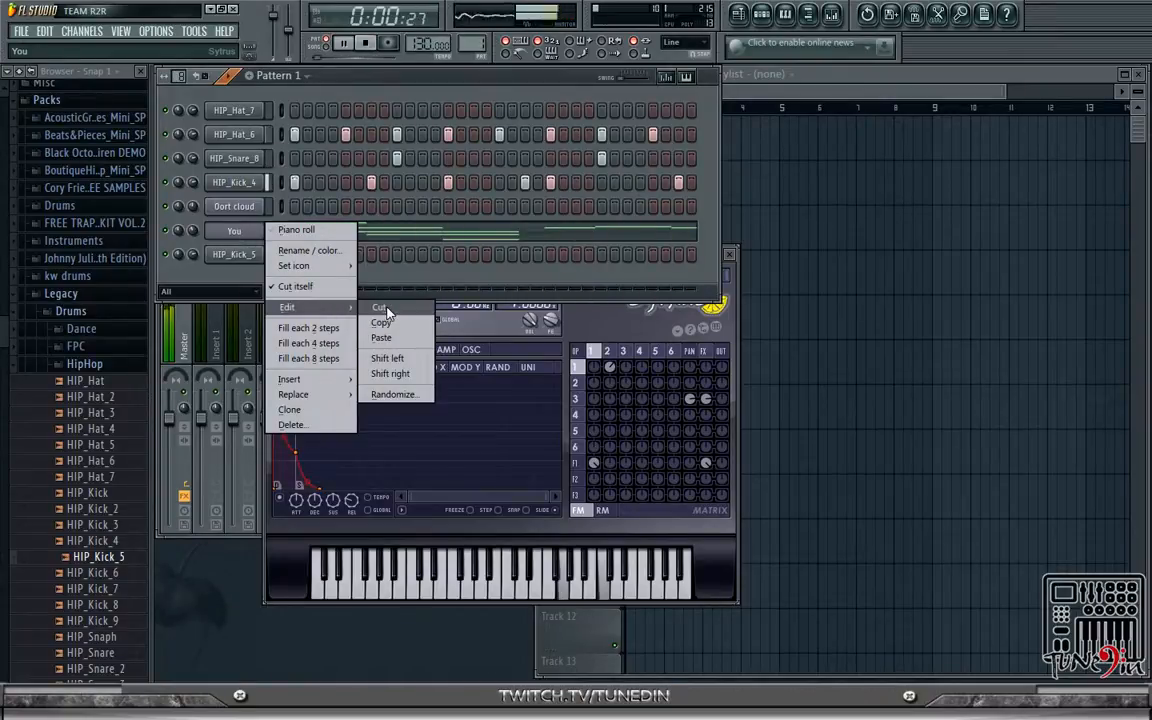
{"action": "left_click", "coordinate": [387, 309]}
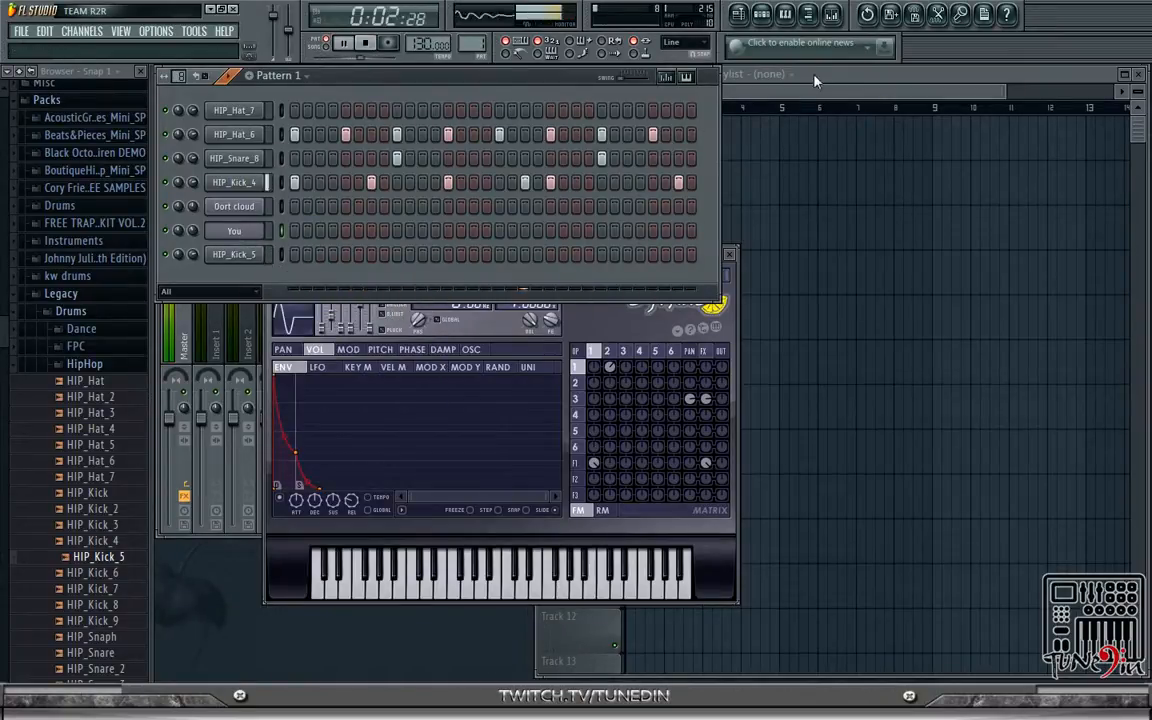
- Stop playback and place two Pattern 1 clips back to back on playlist Track 1, starting at bars 1 and 3
{"action": "left_click", "coordinate": [752, 80]}
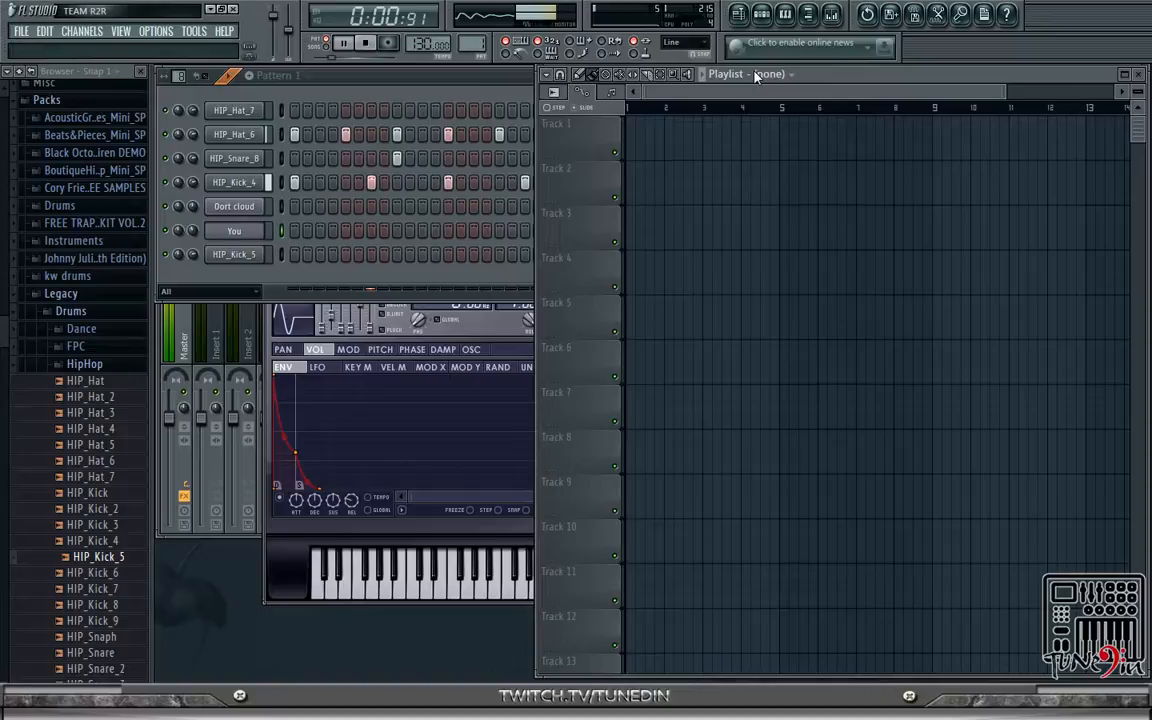
{"action": "key", "text": "space"}
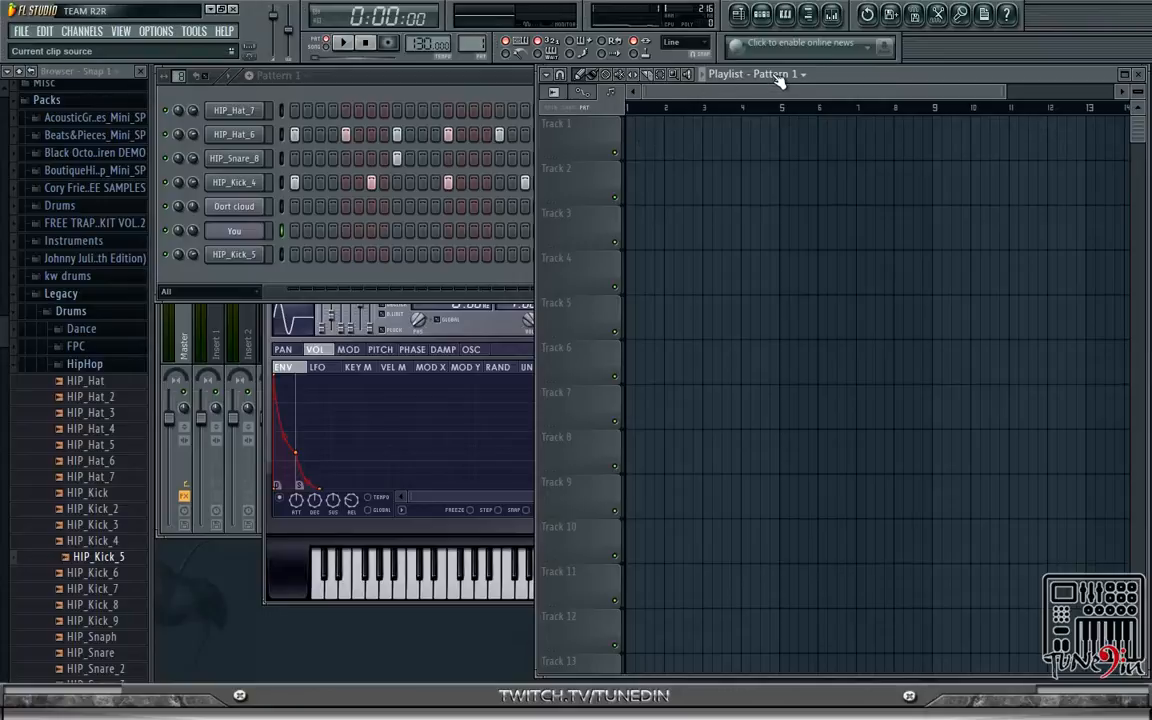
{"action": "left_click", "coordinate": [628, 132]}
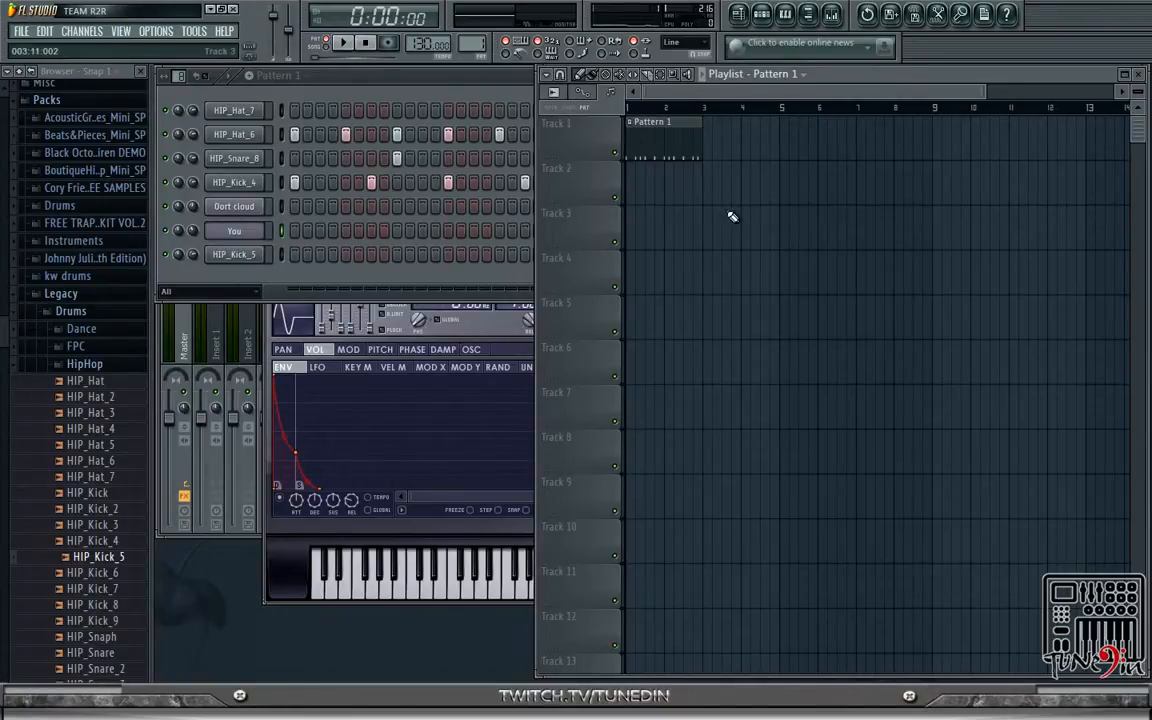
{"action": "left_click", "coordinate": [707, 142]}
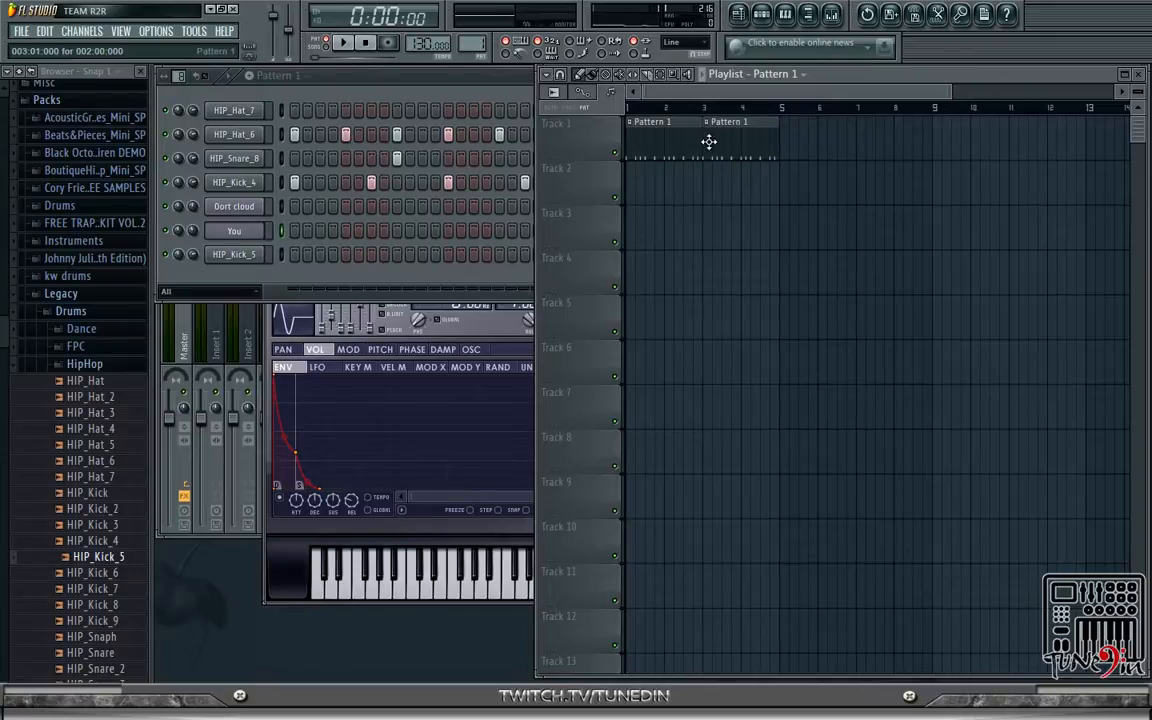
{"action": "mouse_move", "coordinate": [707, 141]}
{"action": "left_mouse_down"}
{"action": "mouse_move", "coordinate": [764, 134]}
{"action": "mouse_move", "coordinate": [733, 147]}
{"action": "mouse_move", "coordinate": [725, 192]}
{"action": "mouse_move", "coordinate": [743, 141]}
{"action": "mouse_move", "coordinate": [728, 147]}
{"action": "left_mouse_up"}
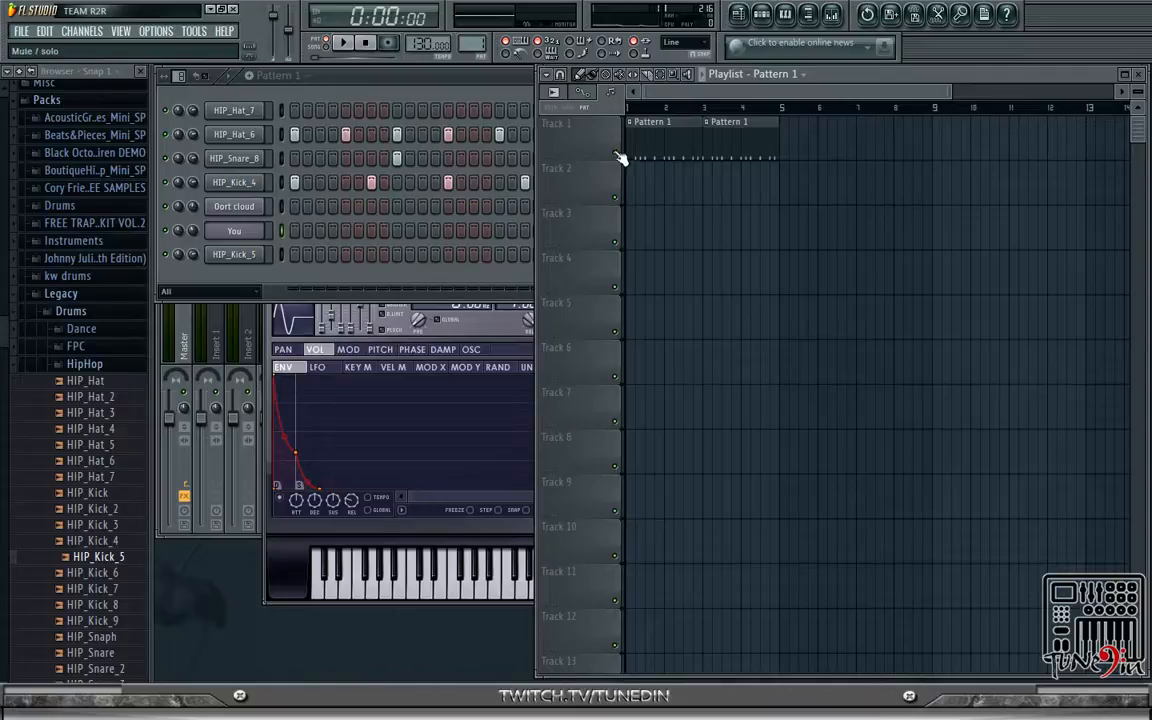
- Rename playlist Track 1 as Drum and Track 2 as You
{"action": "right_click", "coordinate": [578, 118]}
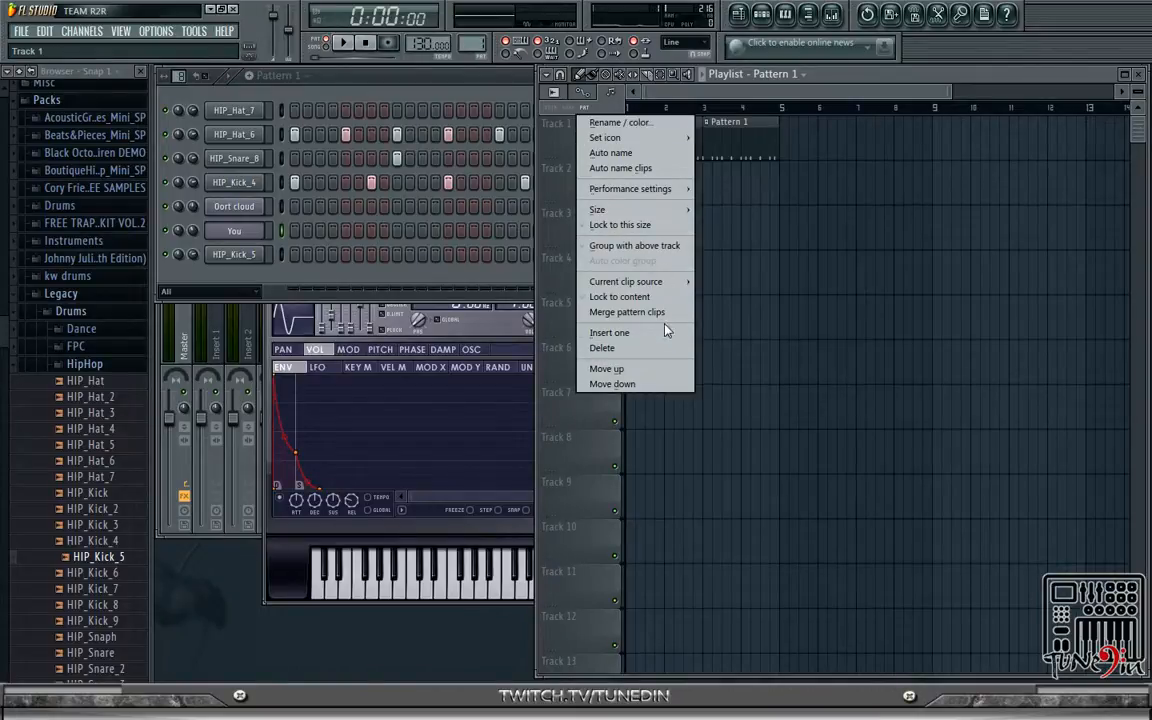
{"action": "left_click", "coordinate": [638, 122]}
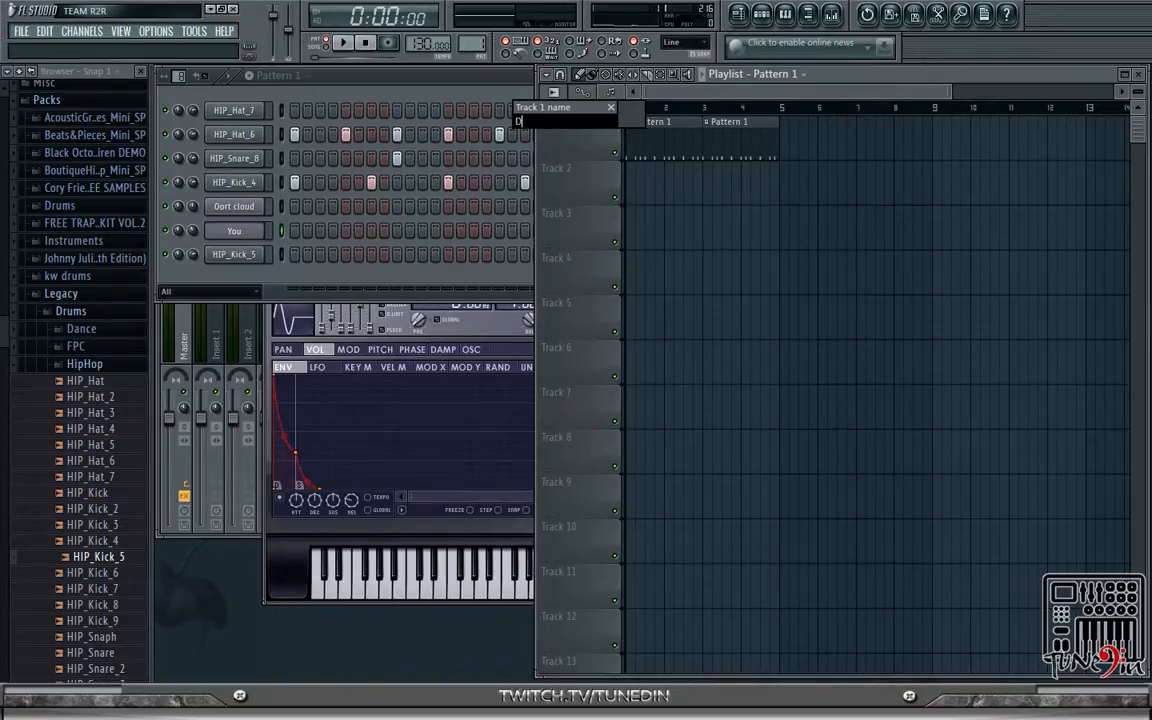
{"action": "key", "text": "Return"}
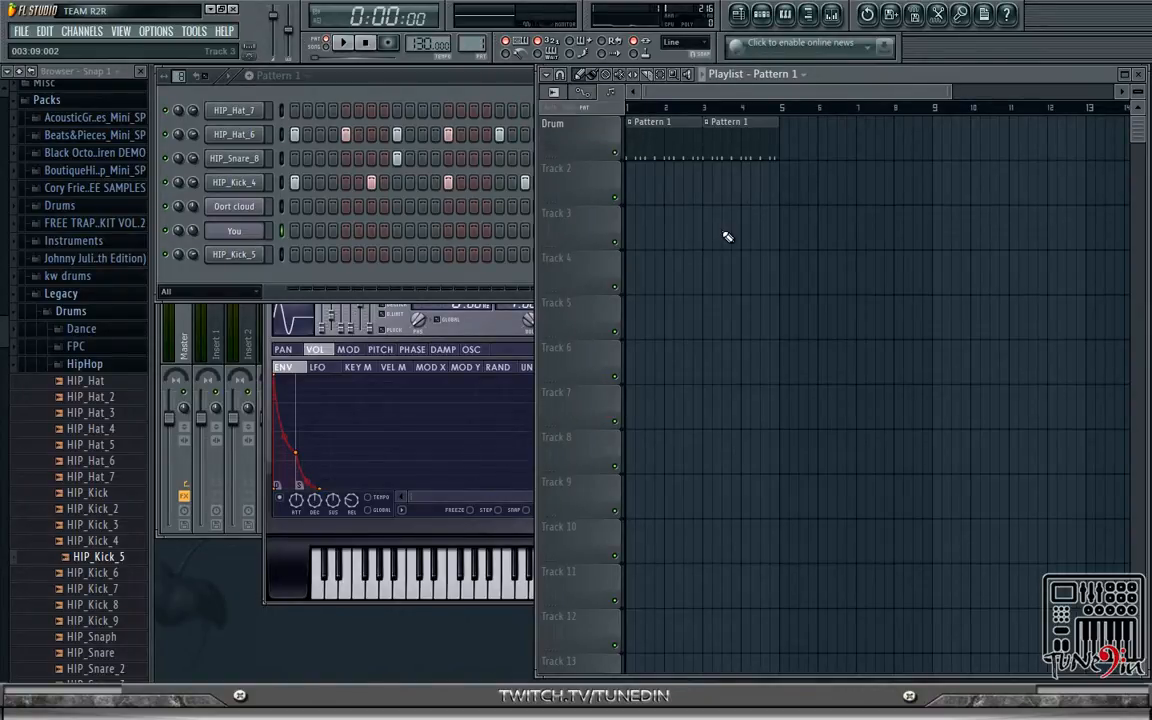
{"action": "right_click", "coordinate": [578, 166]}
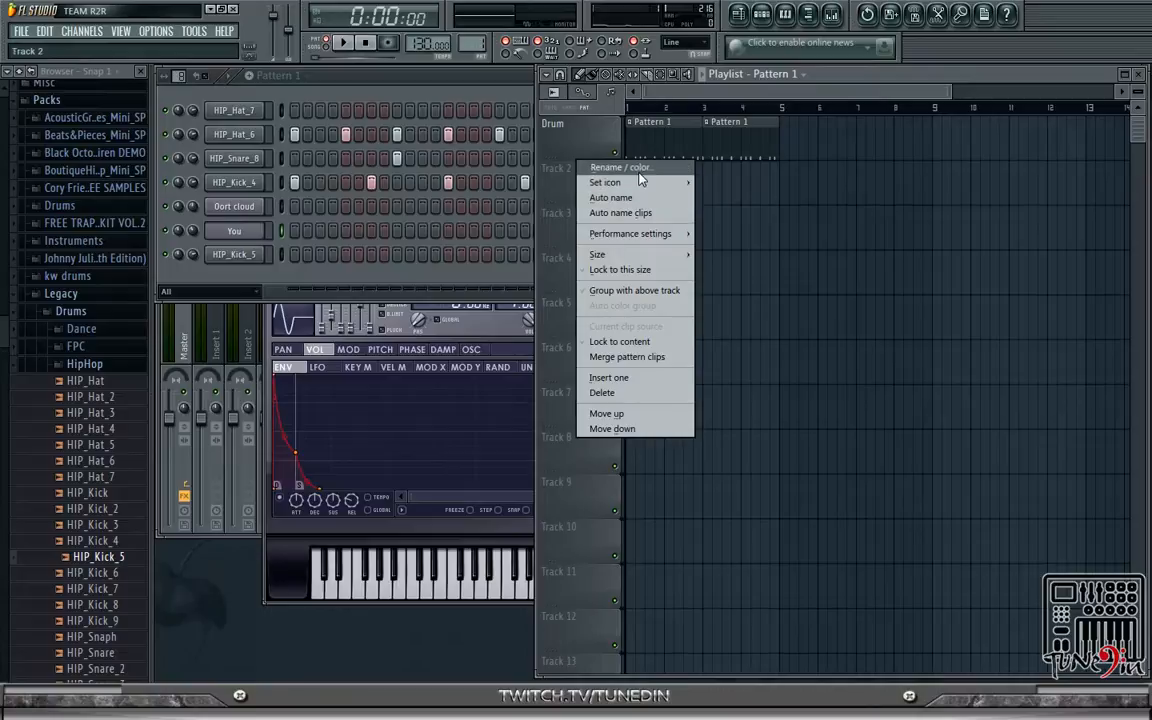
{"action": "left_click", "coordinate": [625, 168]}
{"action": "type", "text": "You"}
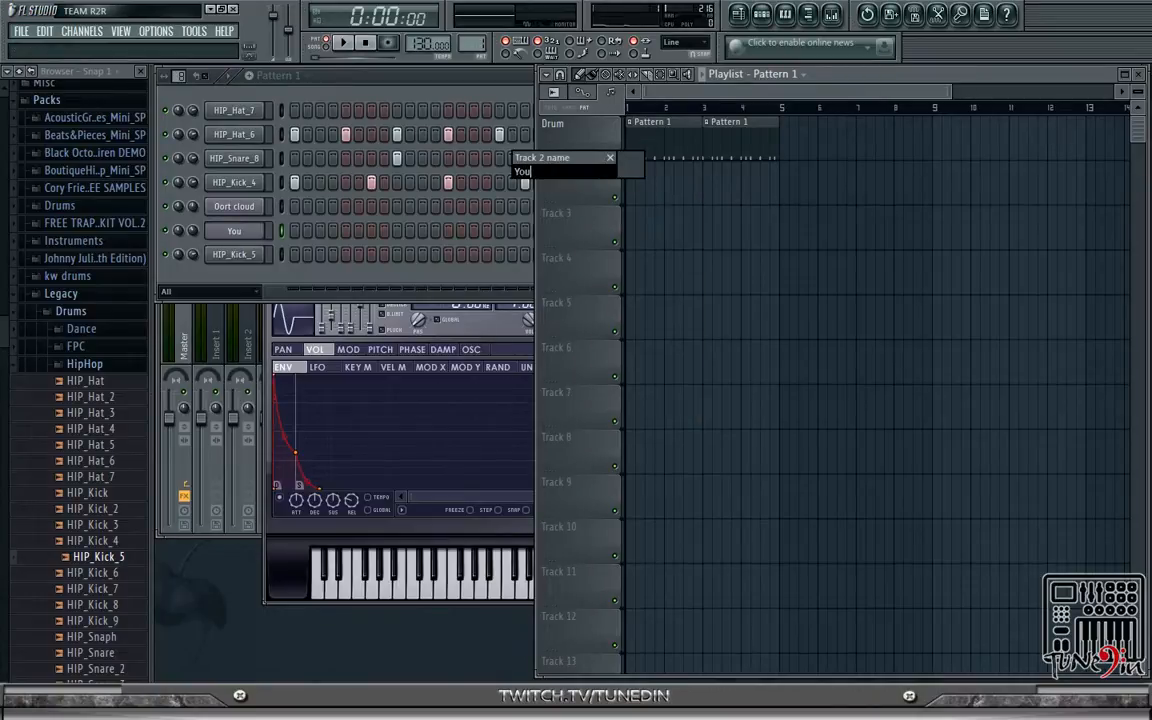
{"action": "key", "text": "Return"}
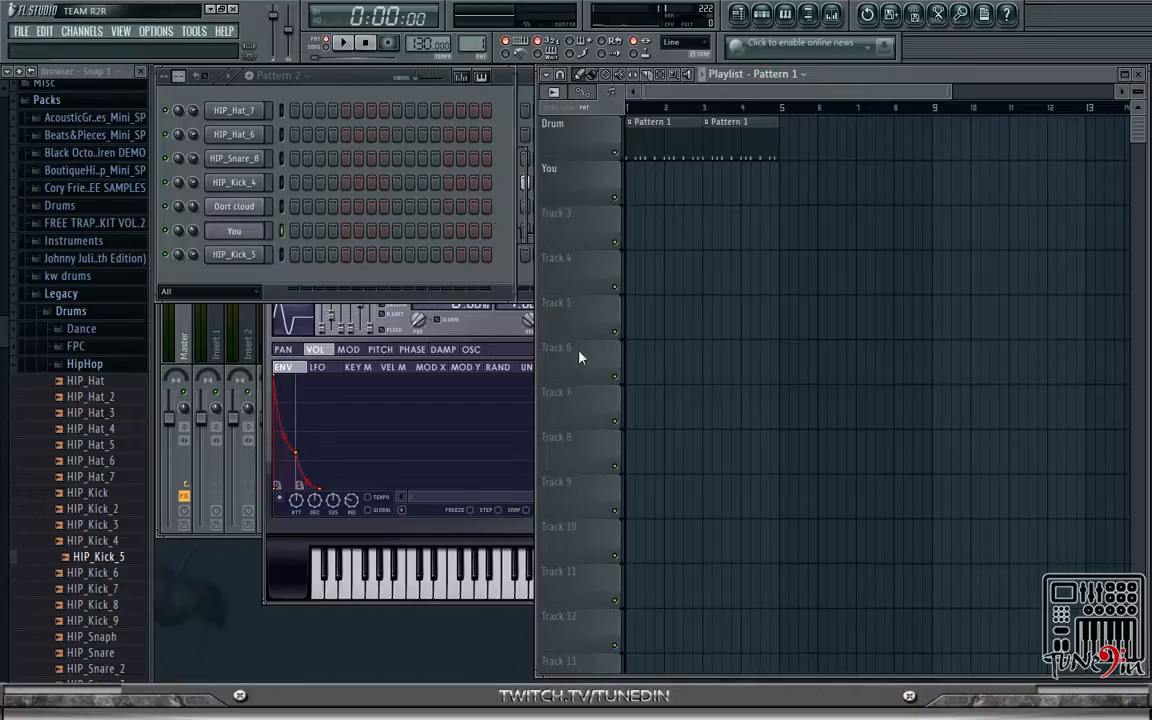
- Paste the cut melody into the You channel of Pattern 2 and bring the playlist to the front
{"action": "right_click", "coordinate": [601, 161]}
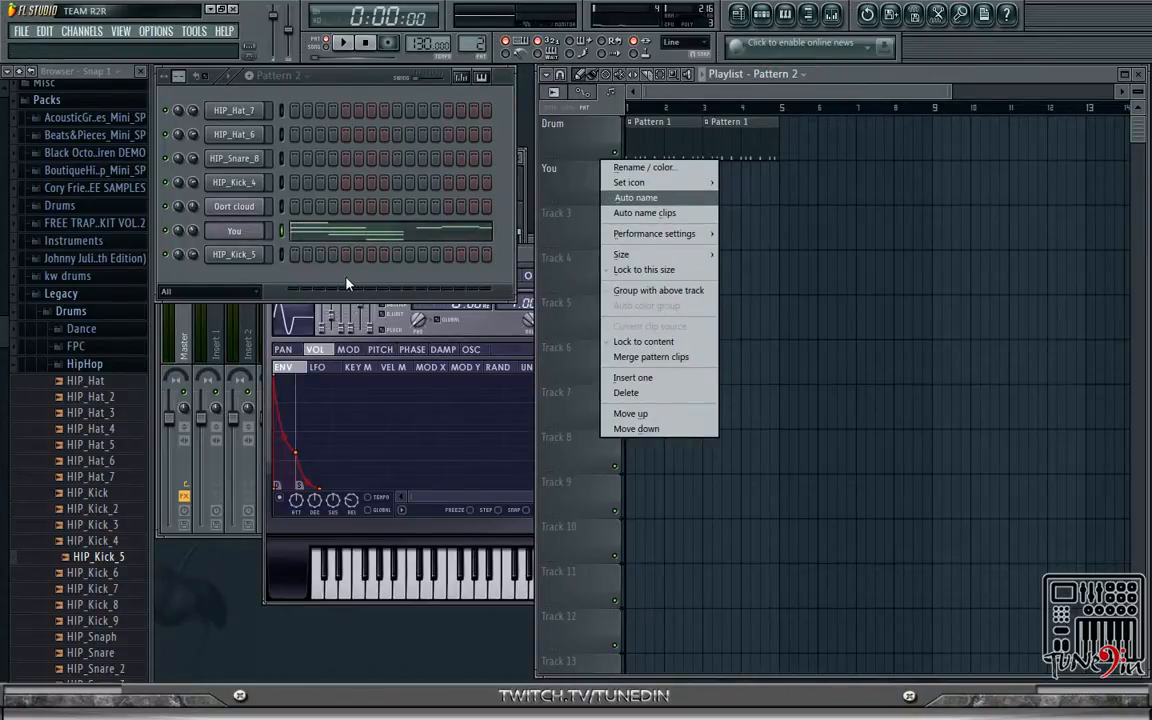
{"action": "left_click", "coordinate": [404, 290]}
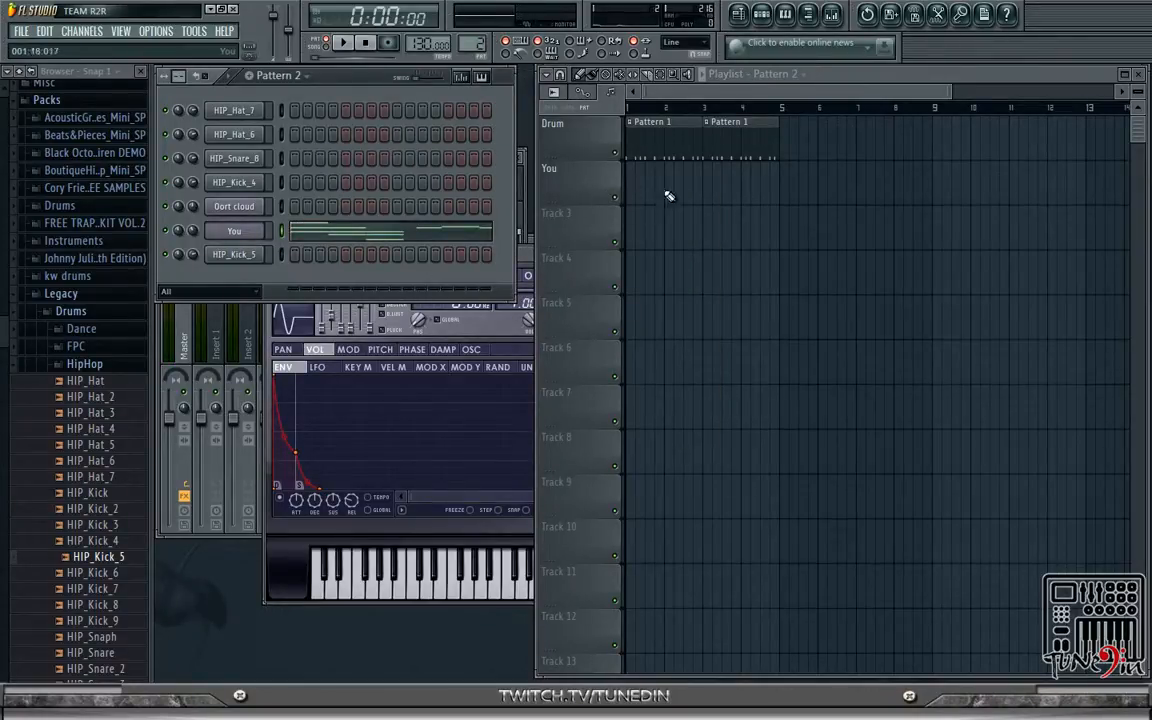
{"action": "left_click", "coordinate": [771, 77]}
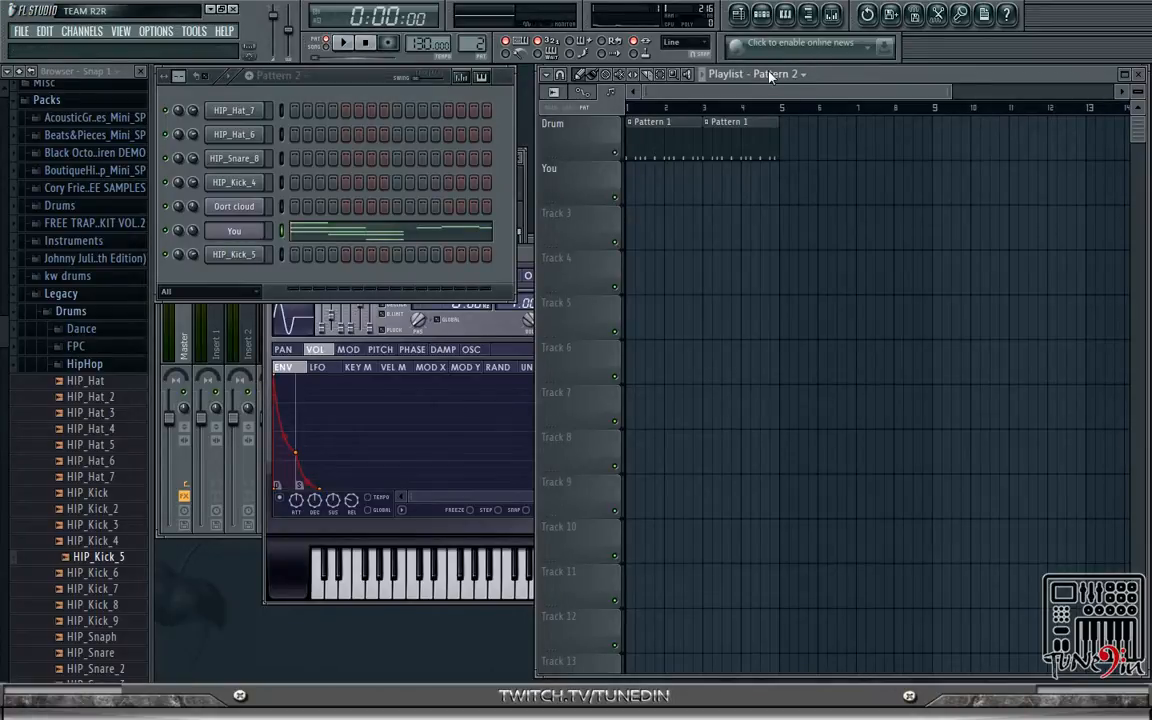
- Place two Pattern 2 clips back to back on the You playlist track, starting at bars 1 and 3
{"action": "left_click_drag", "start_coordinate": [660, 184], "coordinate": [735, 188]}
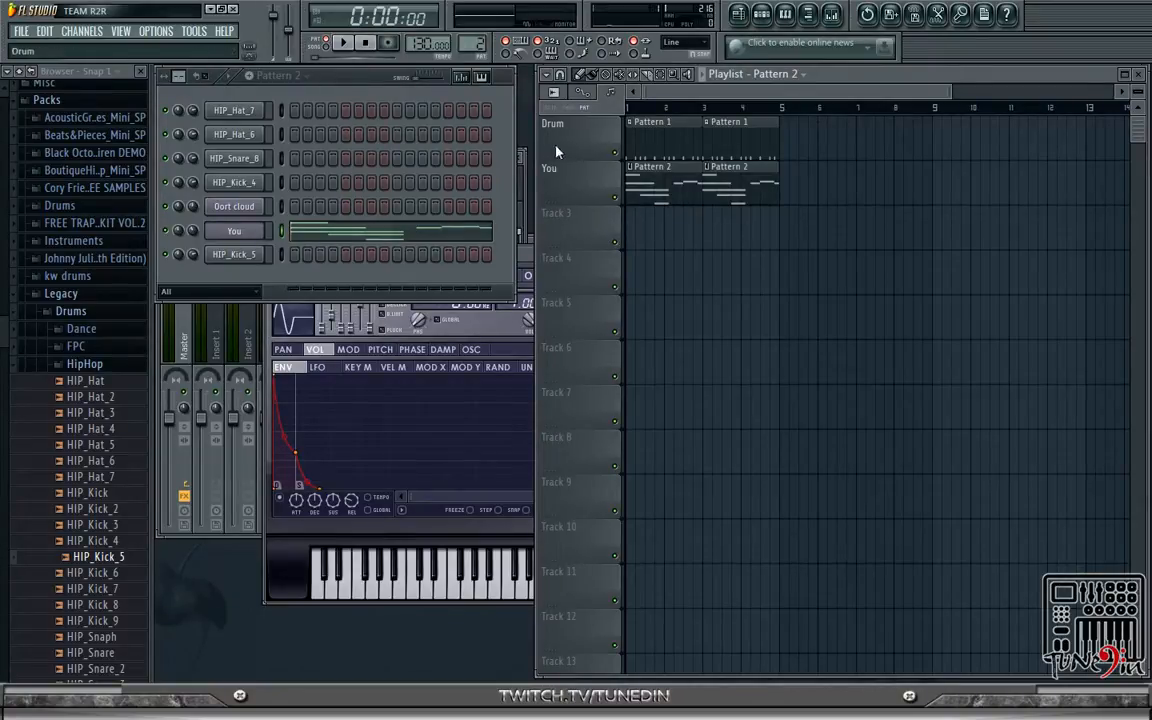
{"action": "right_click", "coordinate": [605, 198]}
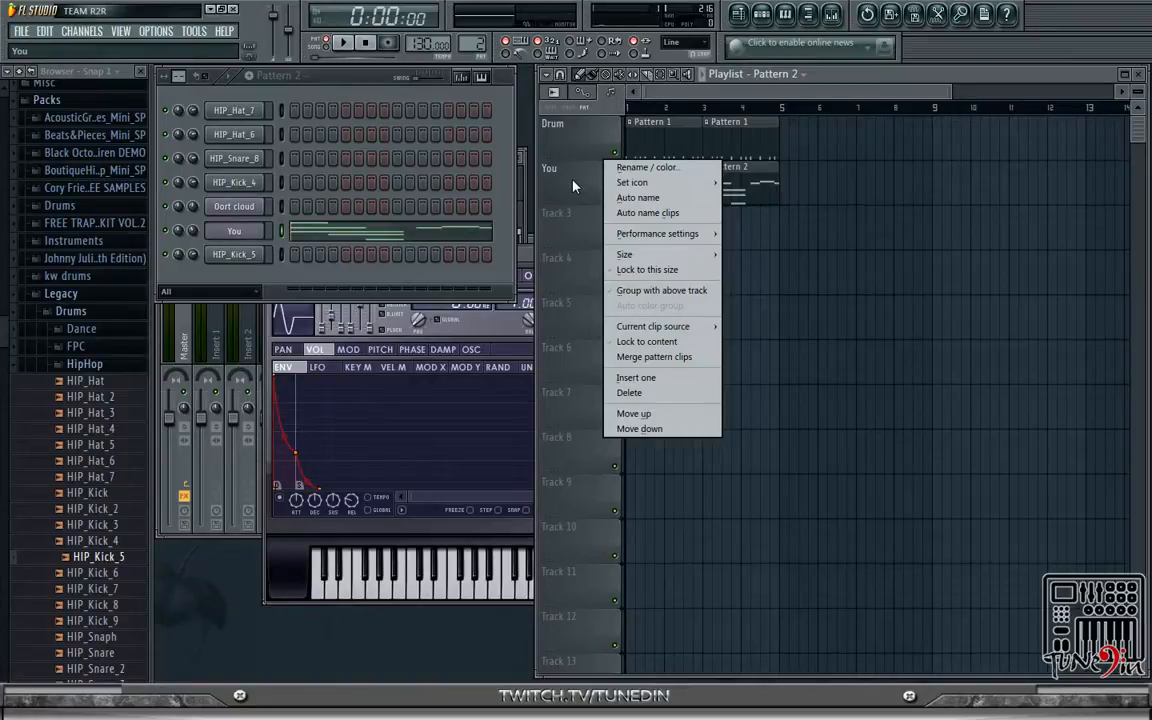
{"action": "left_click", "coordinate": [573, 186]}
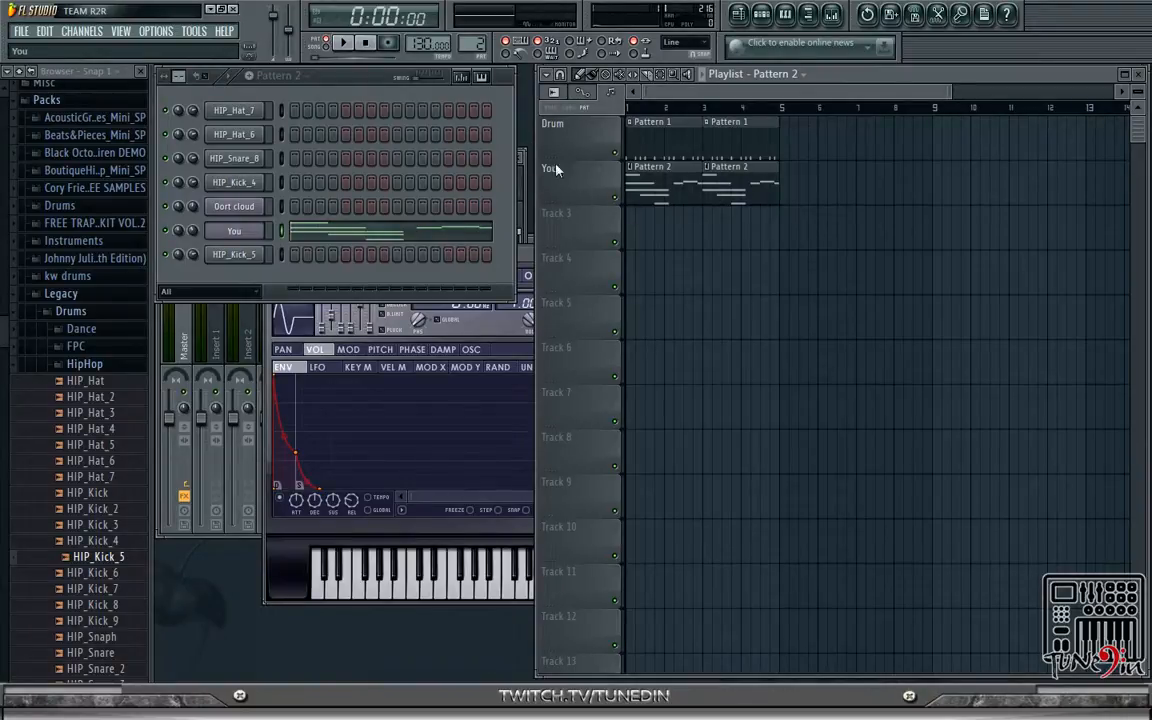
- Move the second Pattern 2 clip onto the Drum track at bar 5 and play the arrangement in song mode
{"action": "left_click_drag", "start_coordinate": [739, 192], "coordinate": [796, 130]}
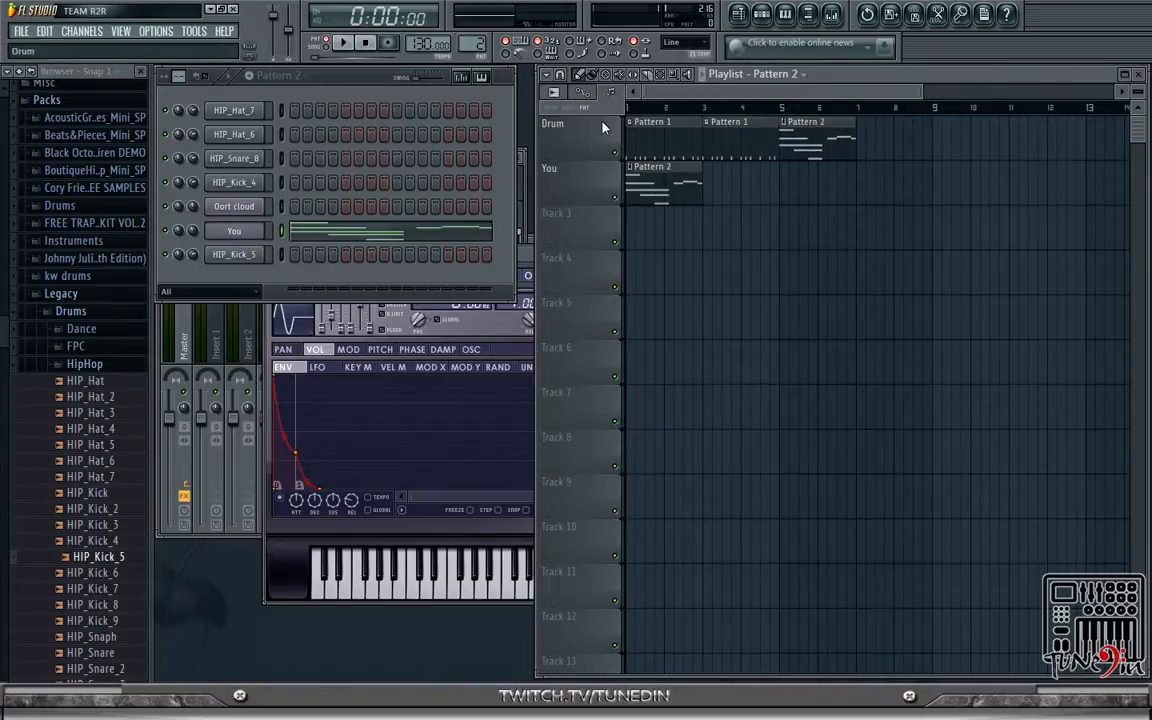
{"action": "left_click", "coordinate": [342, 44]}
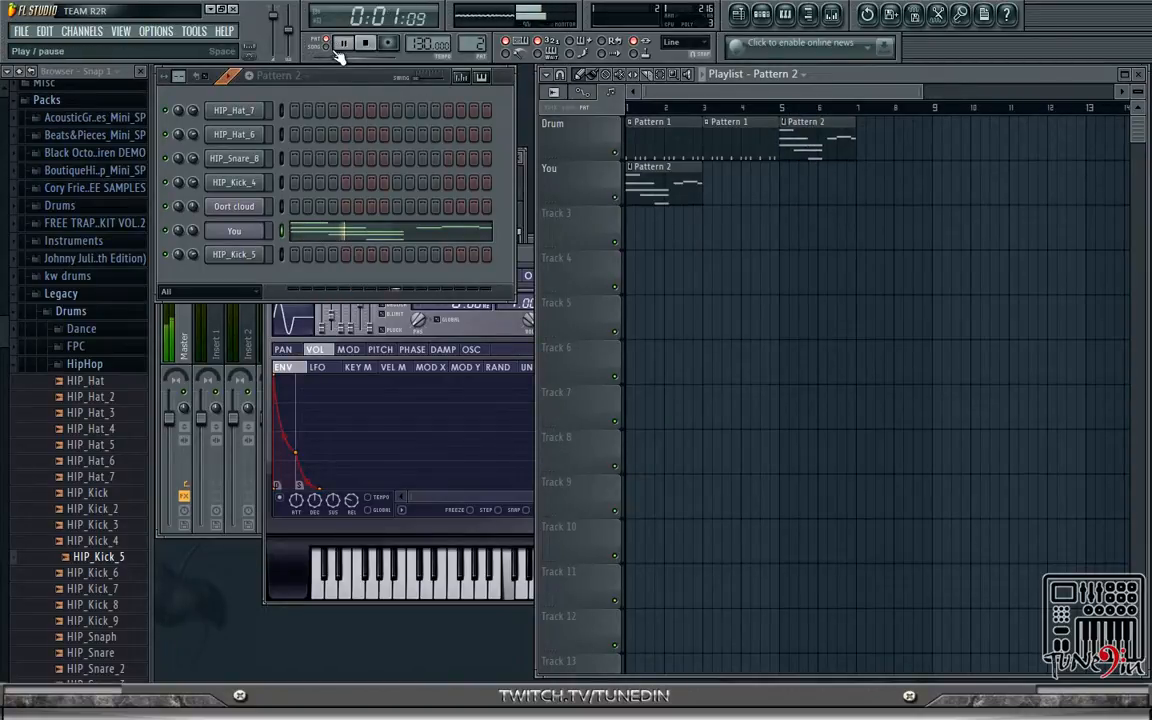
{"action": "left_click", "coordinate": [366, 43]}
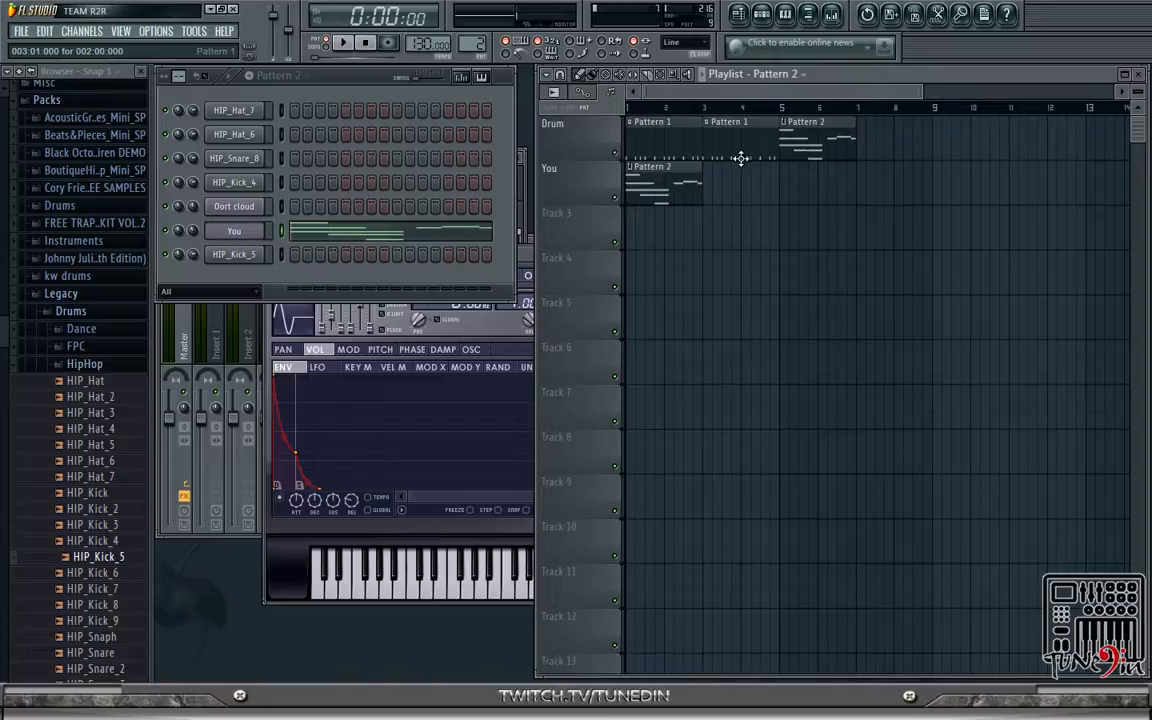
{"action": "left_click", "coordinate": [329, 47]}
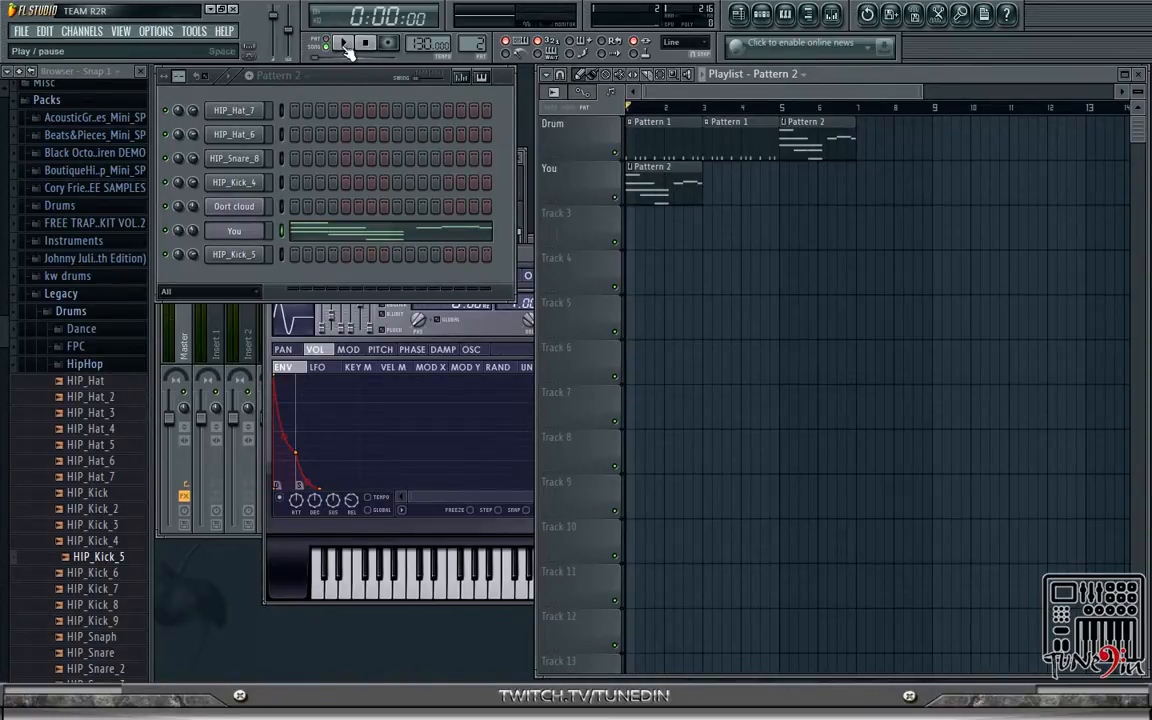
{"action": "left_click", "coordinate": [342, 43]}
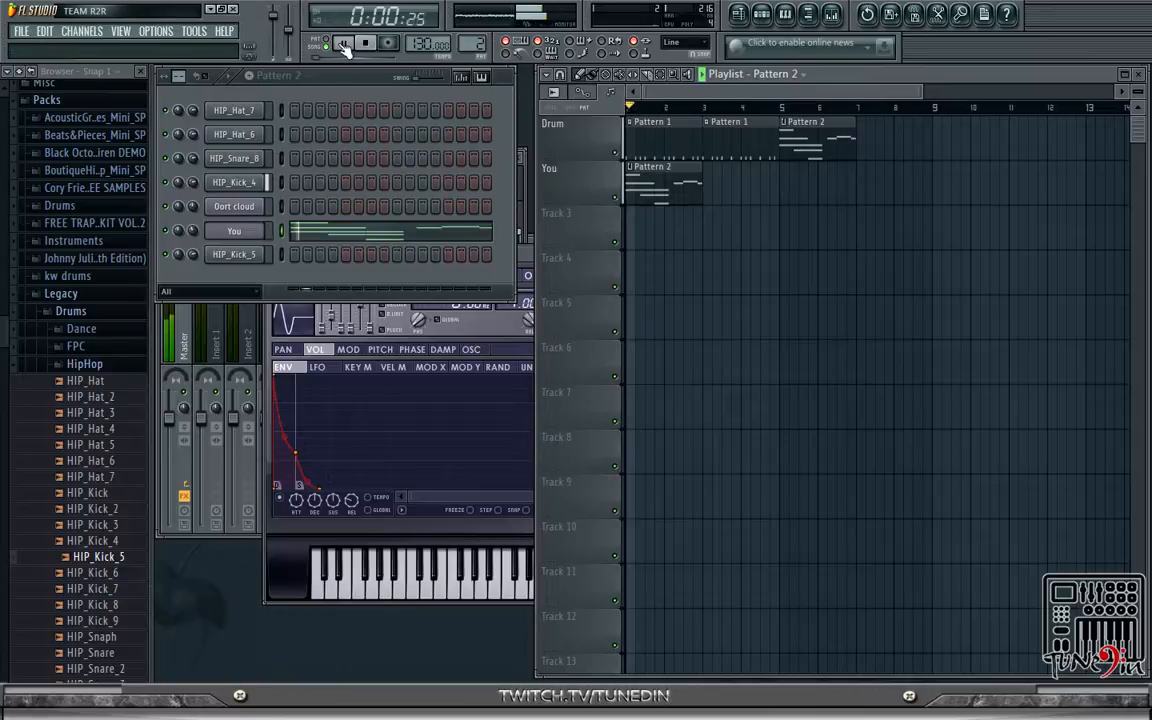
- Return the Pattern 2 clip to bar 3 of the You track and delete the extra Pattern 2 clip at bar 5
{"action": "left_click_drag", "start_coordinate": [823, 152], "coordinate": [736, 195]}
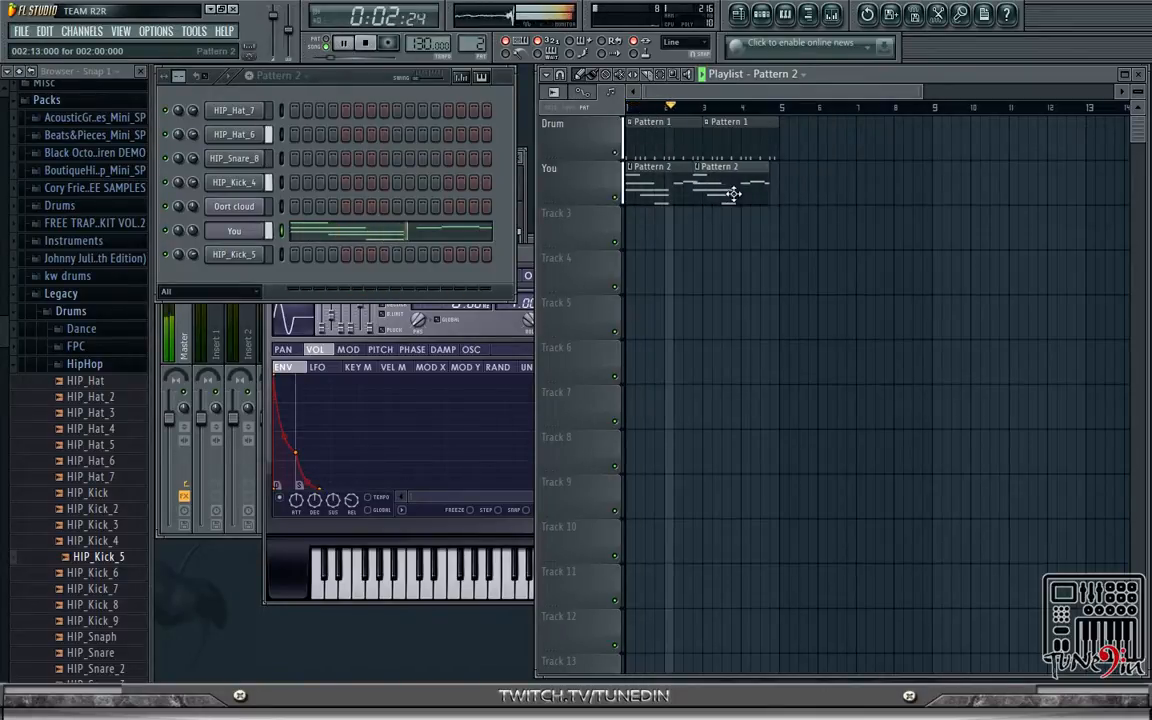
{"action": "left_click", "coordinate": [787, 147]}
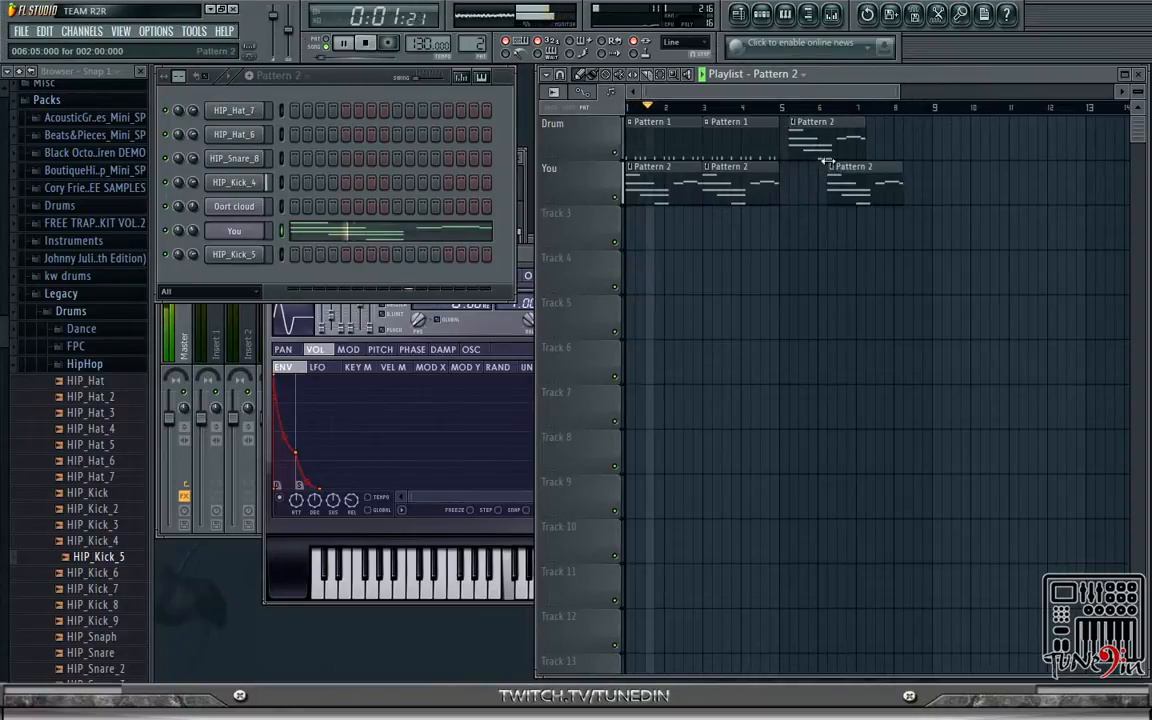
{"action": "left_click_drag", "start_coordinate": [817, 154], "coordinate": [826, 200]}
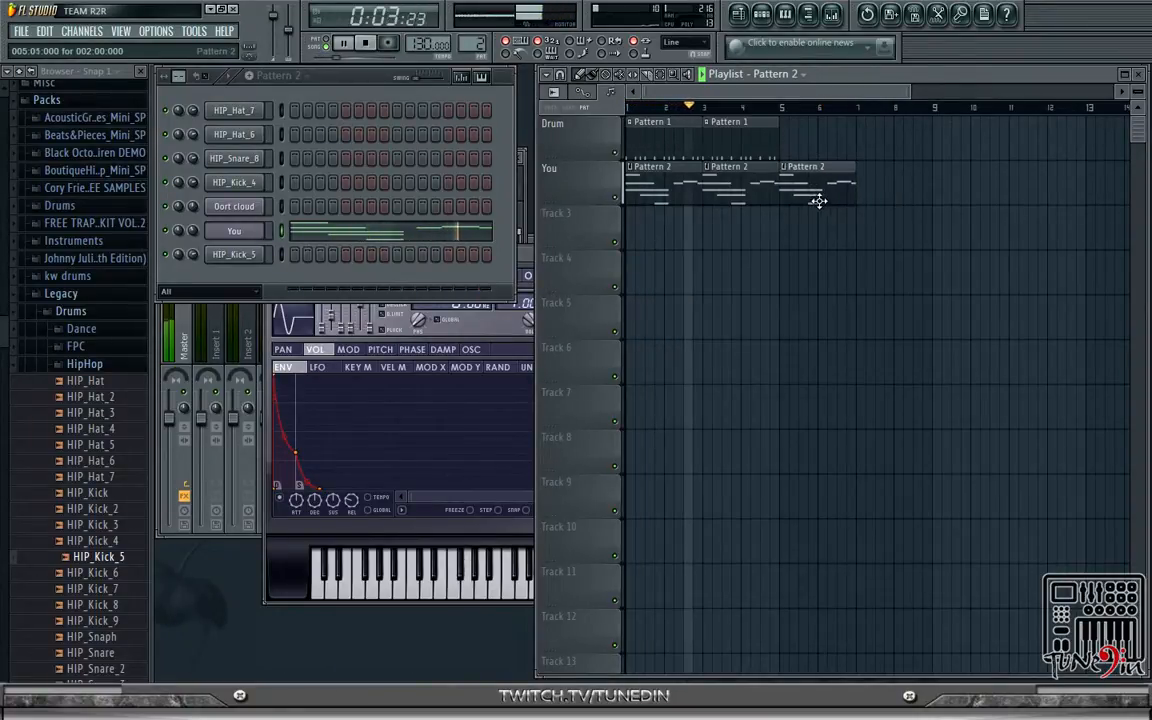
{"action": "right_click", "coordinate": [818, 198]}
{"action": "left_click", "coordinate": [366, 48]}
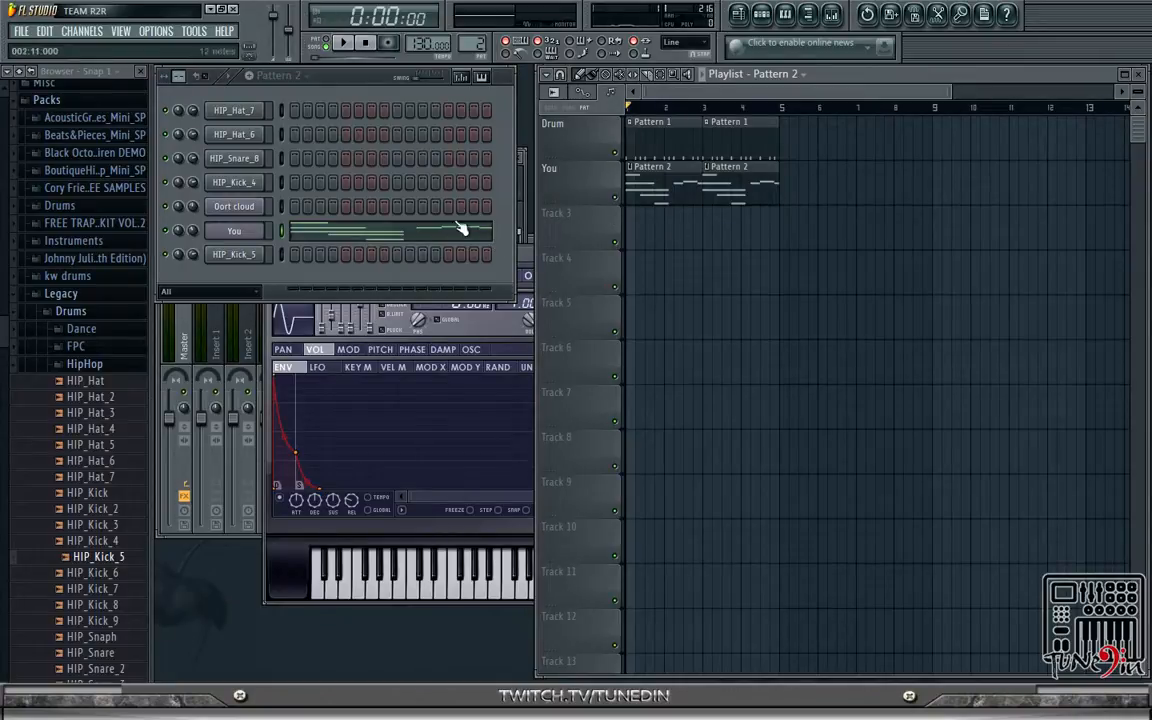
- Play the arranged drum and melody clips from the start, then stop playback
{"action": "left_click", "coordinate": [343, 46]}
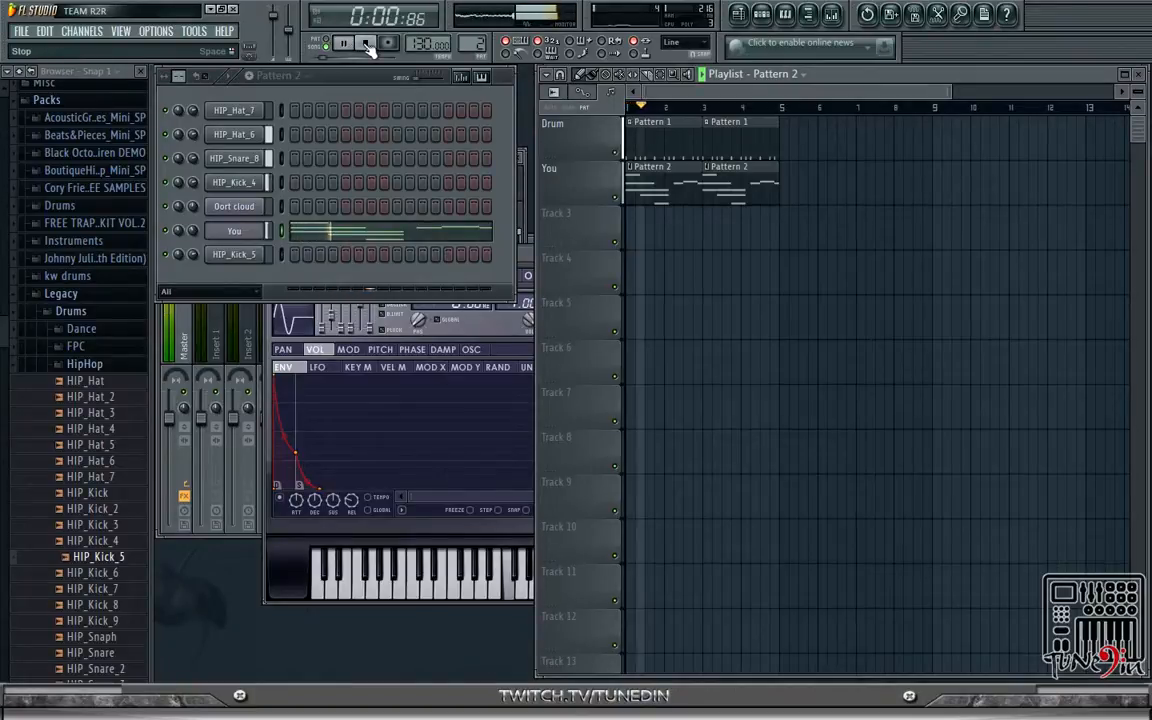
{"action": "left_click", "coordinate": [366, 45]}
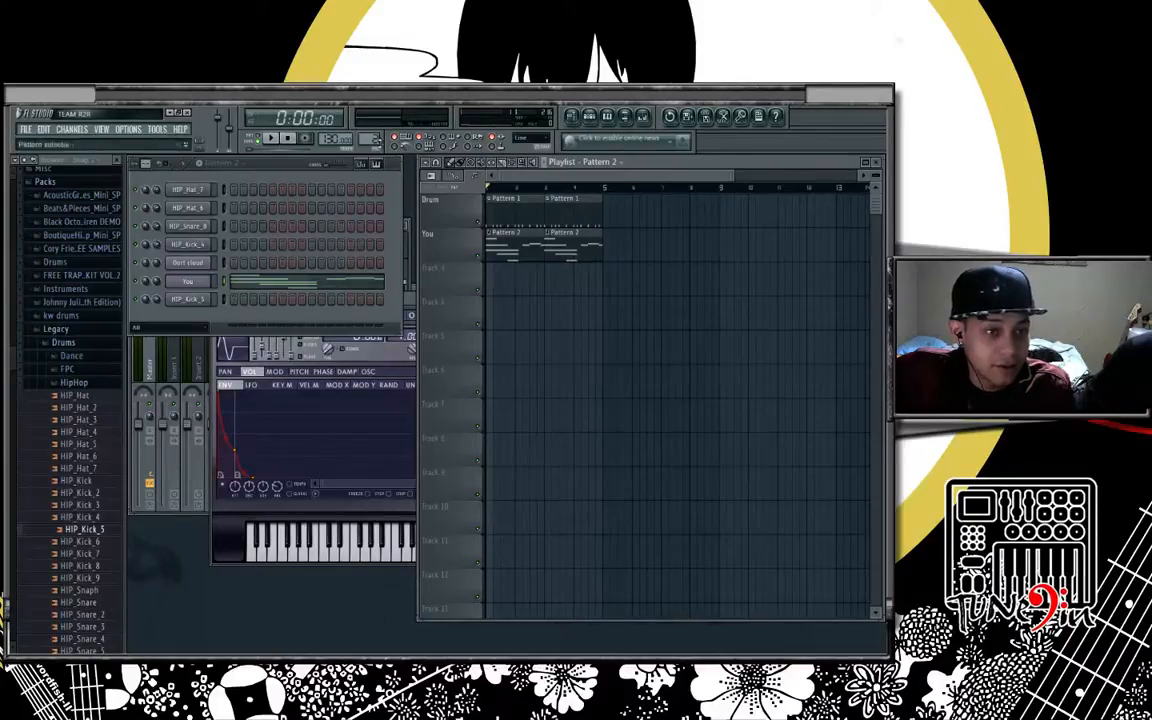
{"action": "key", "text": "space"}
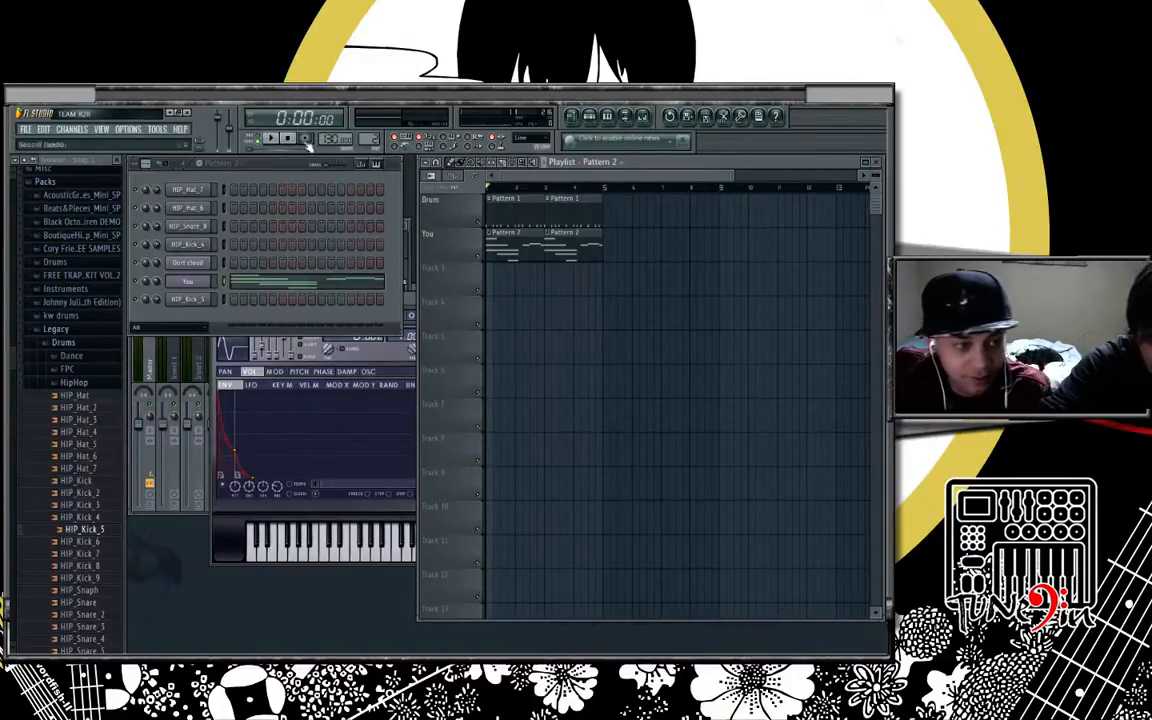
{"action": "left_click", "coordinate": [271, 138]}
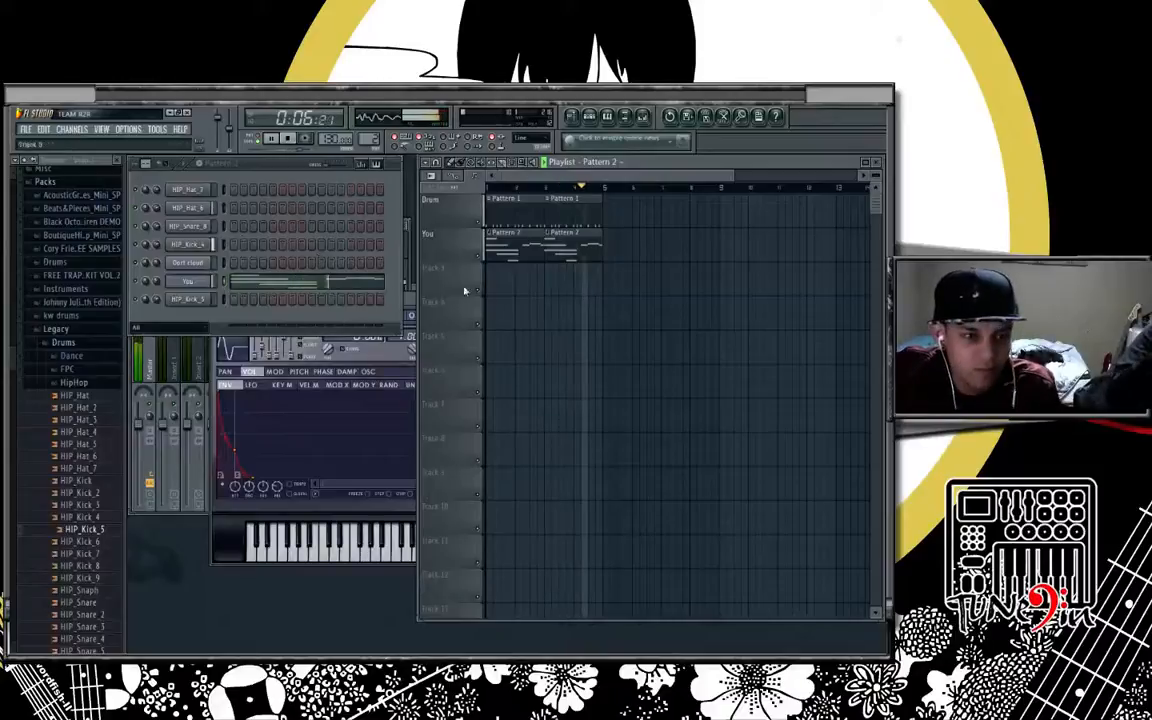
{"action": "key", "text": "space"}
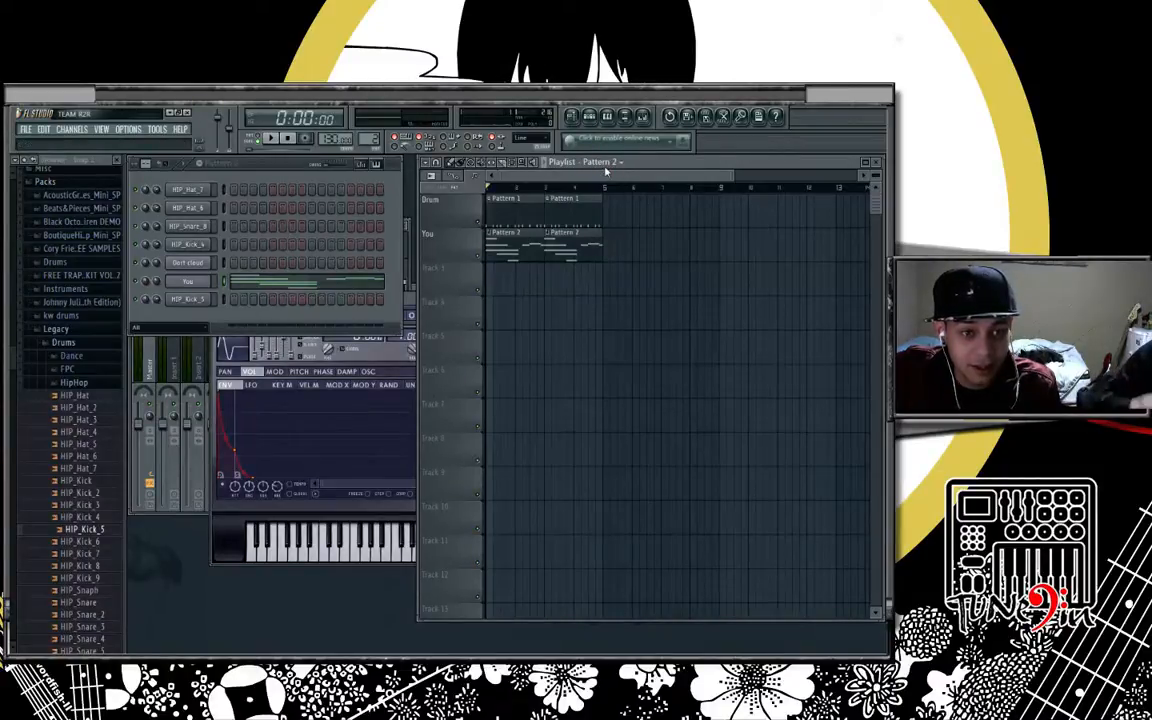
- Place an empty Pattern 3 clip on playlist Track 3 at bar 5 and lengthen the pattern to two bars
{"action": "key", "text": "plus"}
{"action": "left_click", "coordinate": [627, 278]}
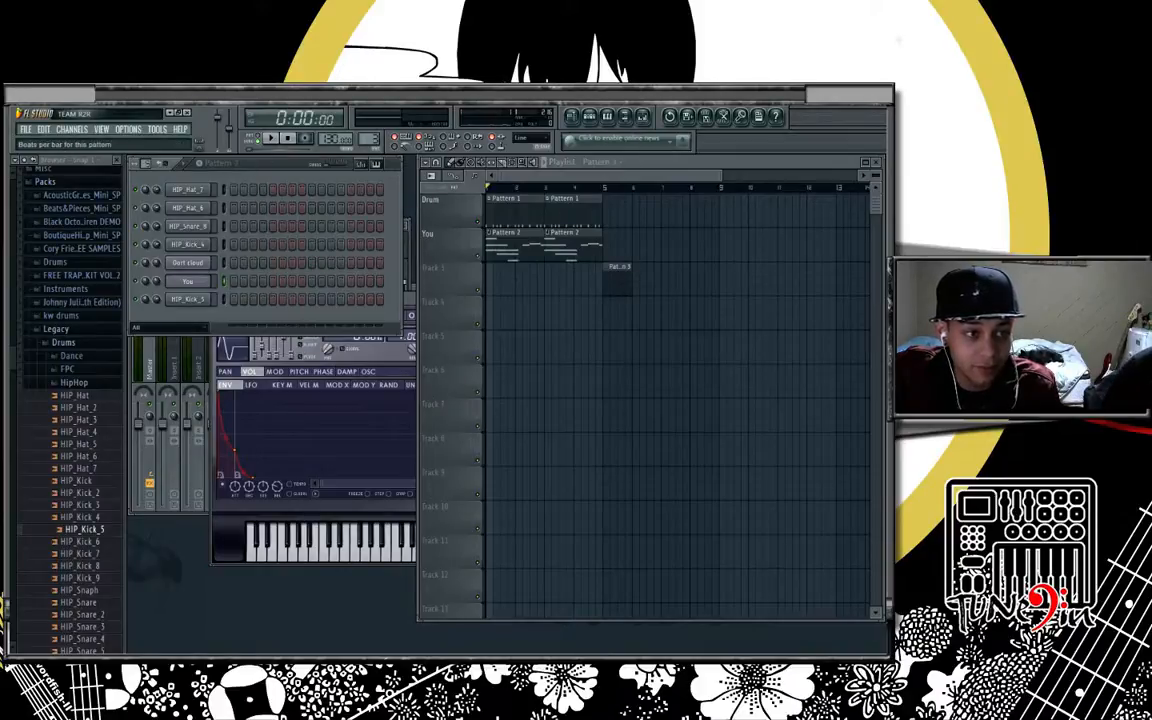
{"action": "left_click_drag", "start_coordinate": [136, 163], "coordinate": [136, 148]}
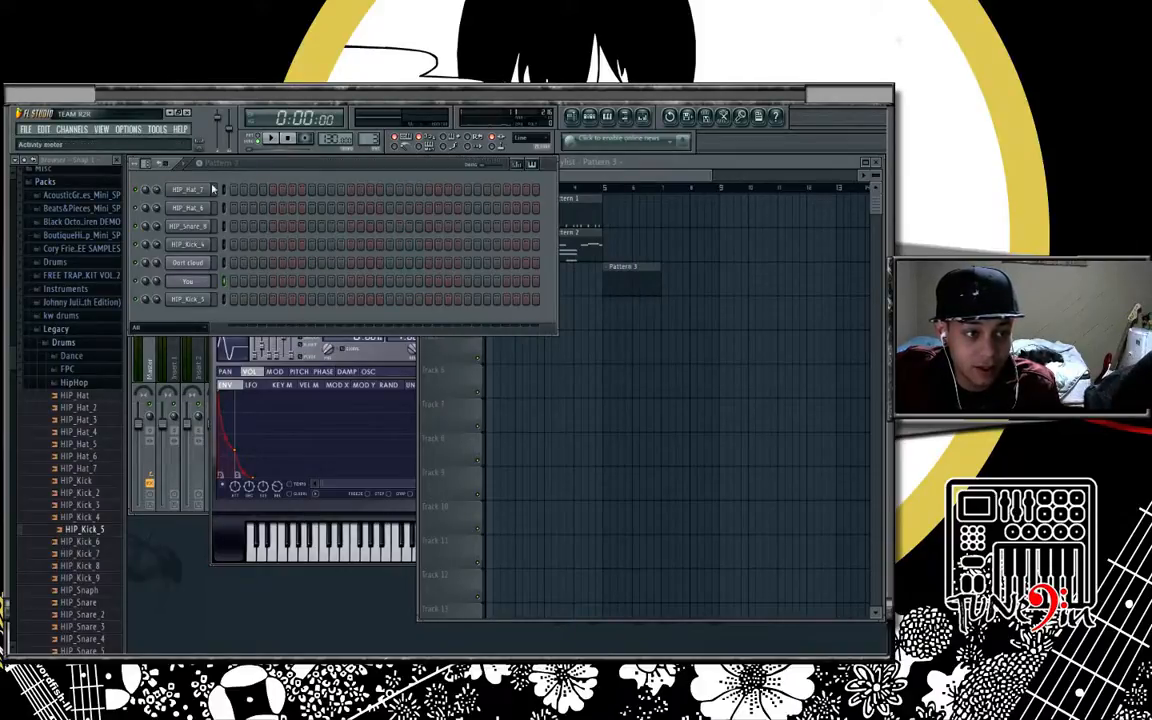
- Copy the You channel's melody from Pattern 2 and paste it into the You channel of Pattern 3
{"action": "left_click", "coordinate": [613, 178]}
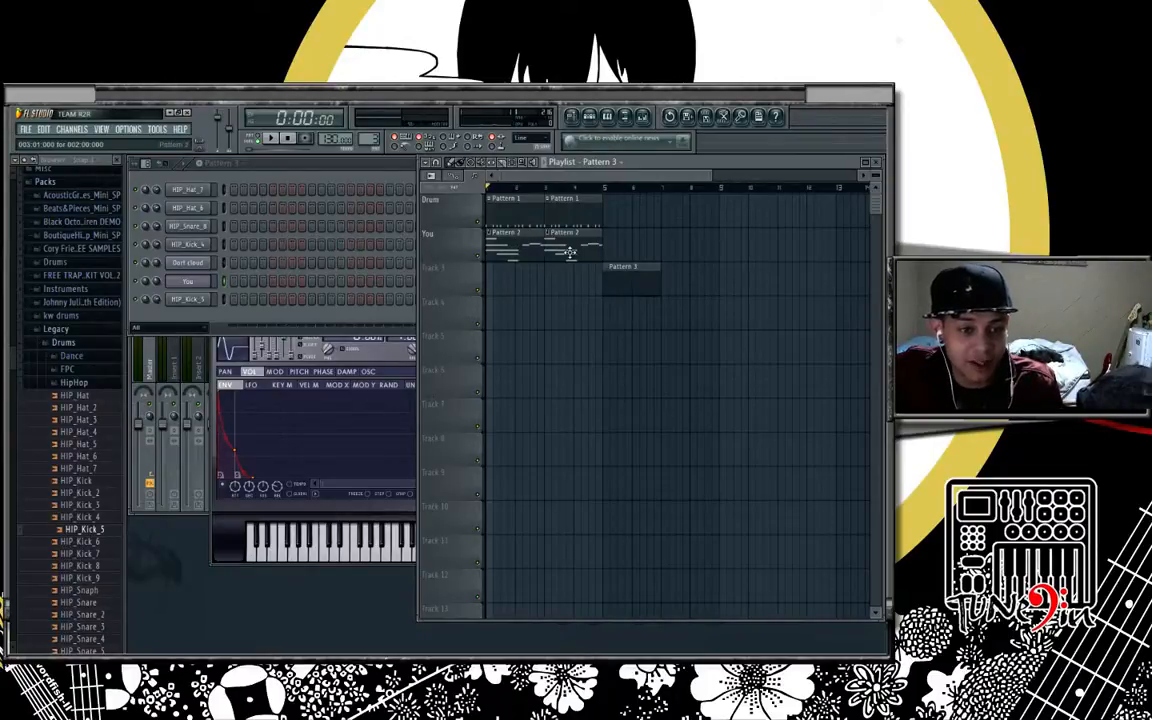
{"action": "left_click", "coordinate": [600, 162]}
{"action": "left_click", "coordinate": [611, 197]}
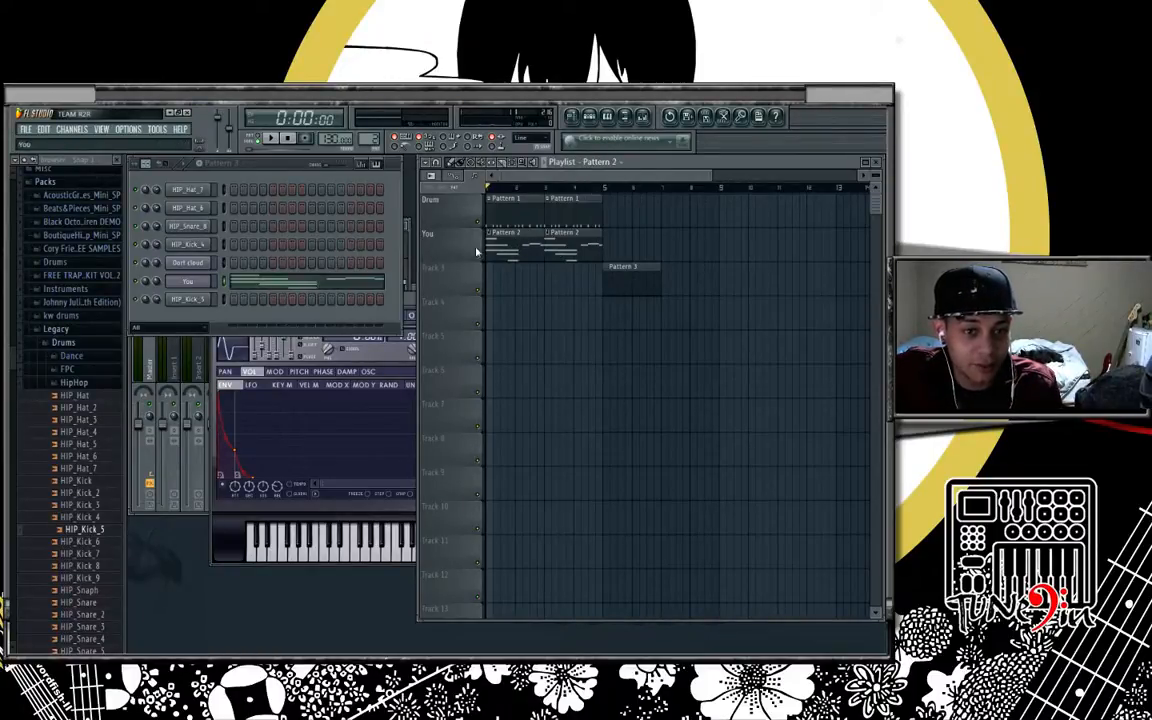
{"action": "right_click", "coordinate": [212, 281]}
{"action": "mouse_move", "coordinate": [230, 341]}
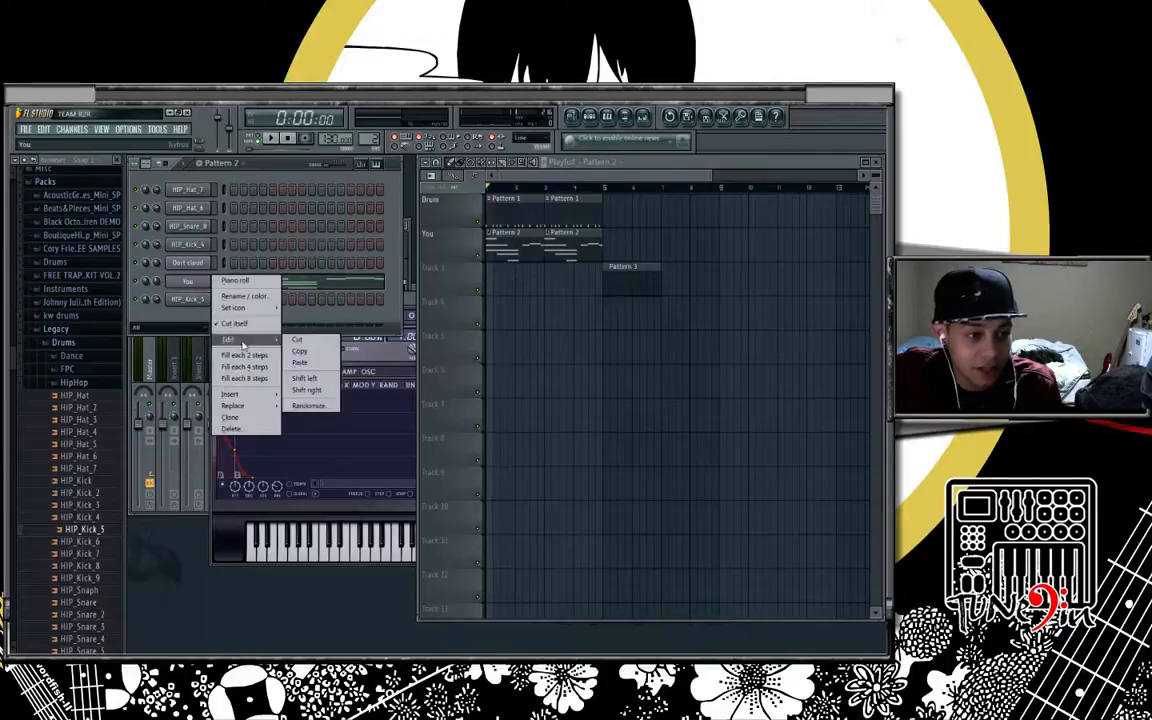
{"action": "left_click", "coordinate": [300, 353]}
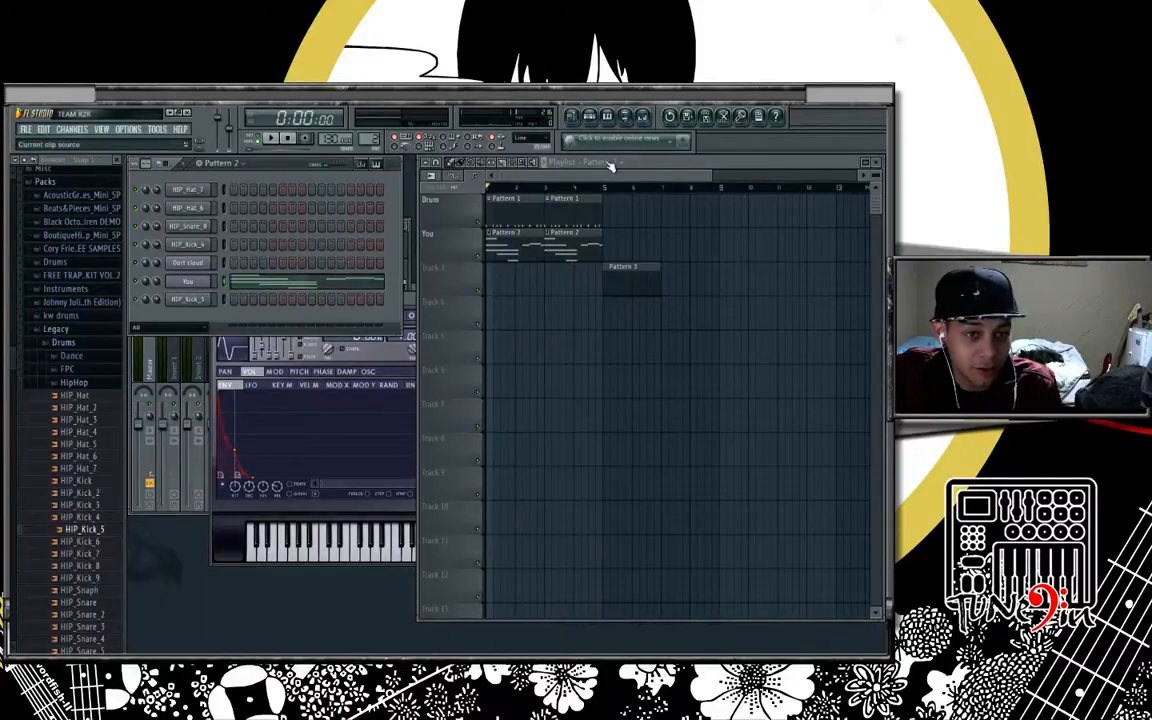
{"action": "right_click", "coordinate": [187, 281]}
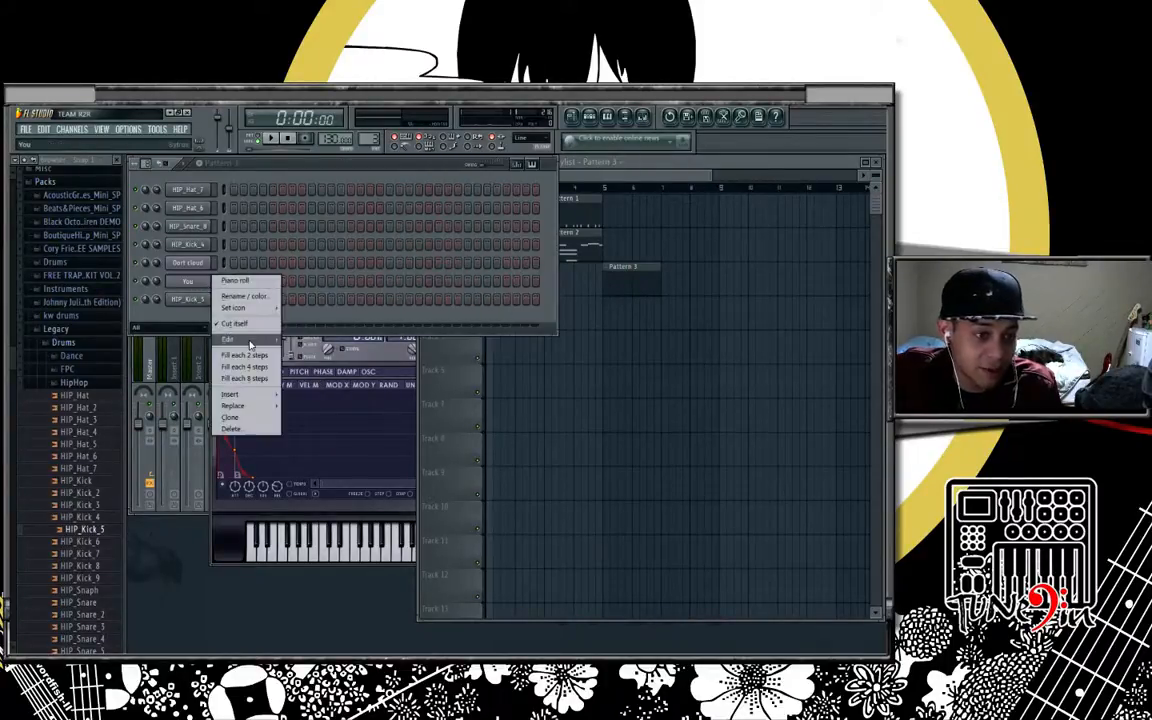
{"action": "mouse_move", "coordinate": [240, 339]}
{"action": "left_click", "coordinate": [322, 365]}
- Open the You melody of Pattern 3 in the piano roll and apply the Chop tool to its notes
{"action": "left_click", "coordinate": [399, 268]}
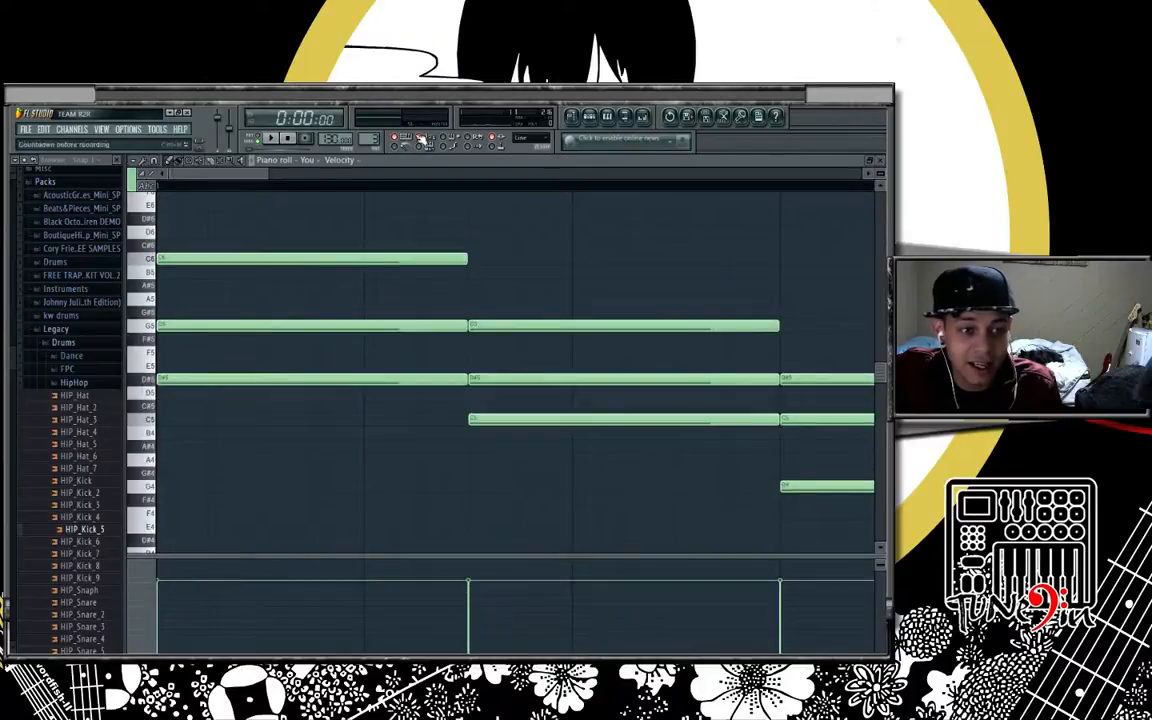
{"action": "left_click_drag", "start_coordinate": [265, 175], "coordinate": [520, 210]}
{"action": "scroll", "coordinate": [450, 230], "scroll_direction": "up", "scroll_amount": 1}
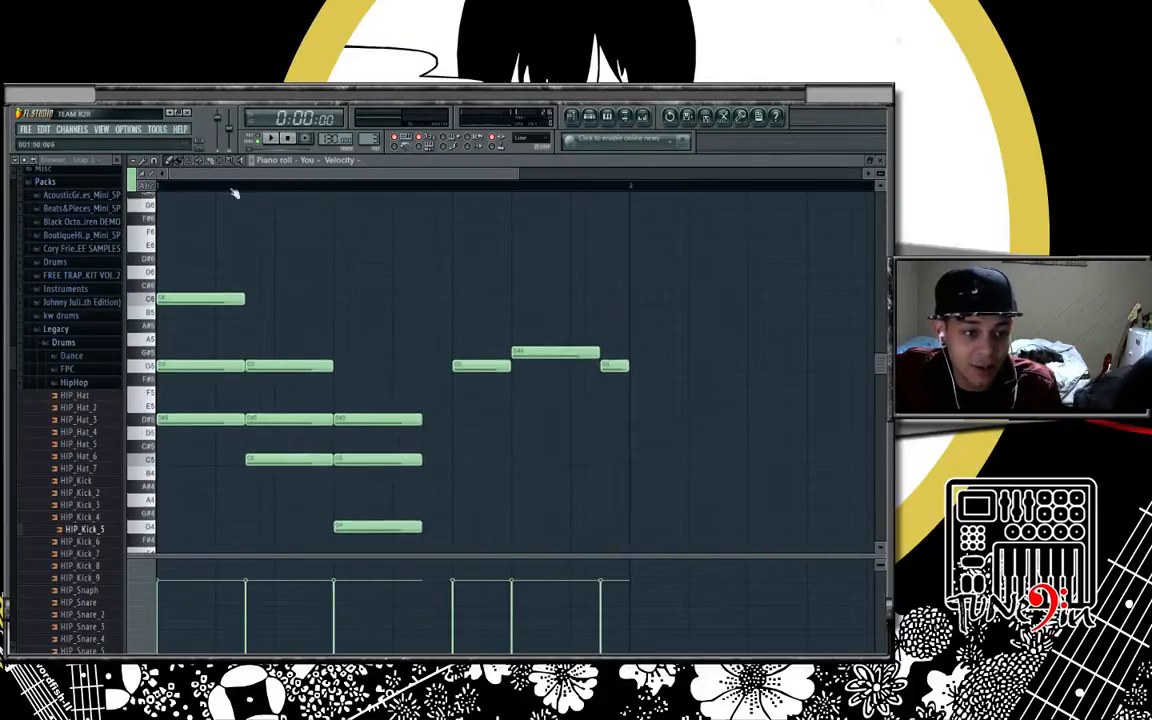
{"action": "left_click", "coordinate": [144, 162]}
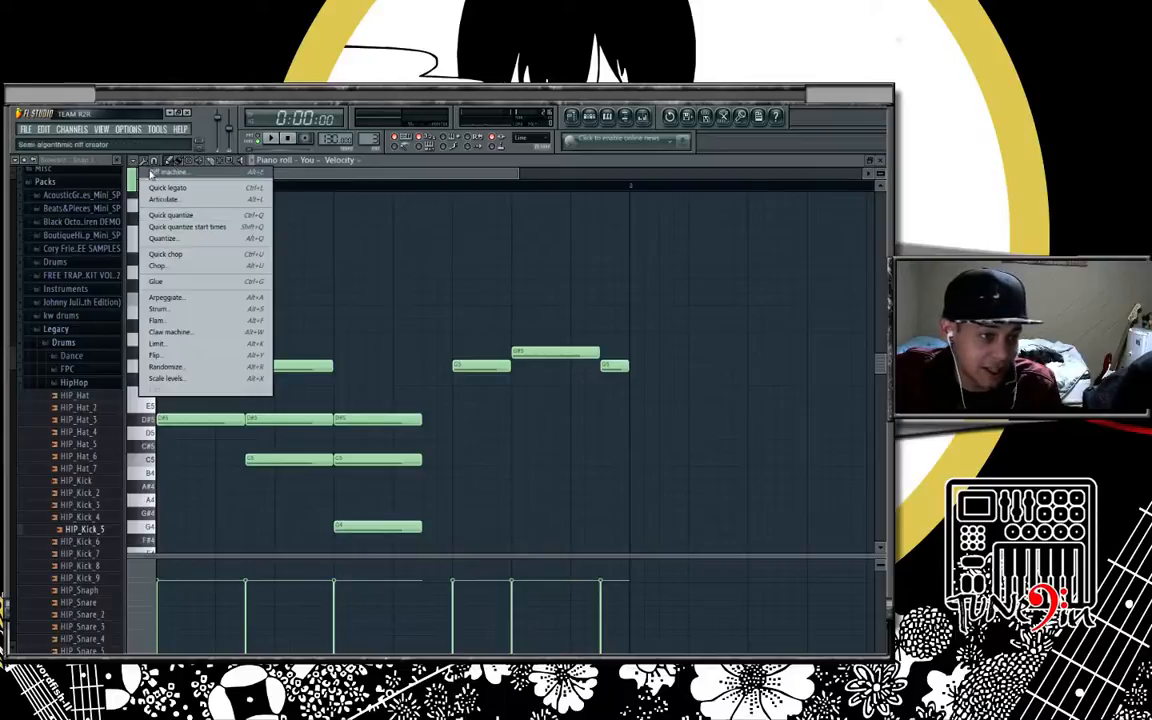
{"action": "left_click", "coordinate": [148, 161]}
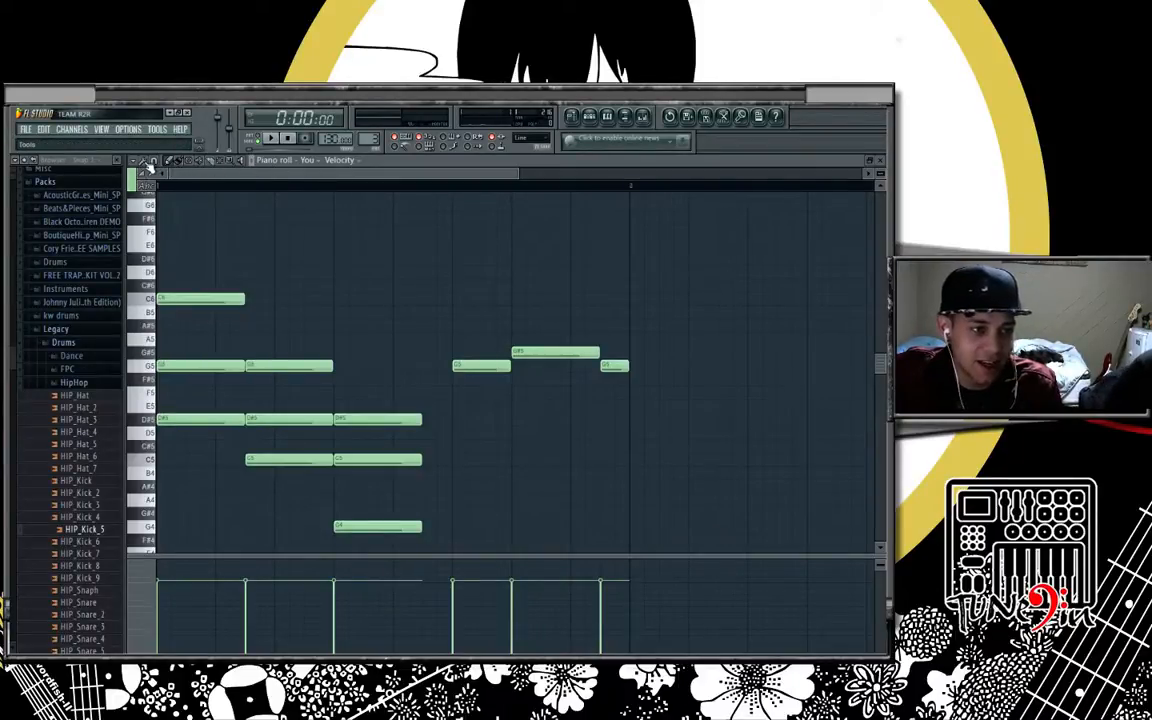
{"action": "left_click", "coordinate": [147, 166]}
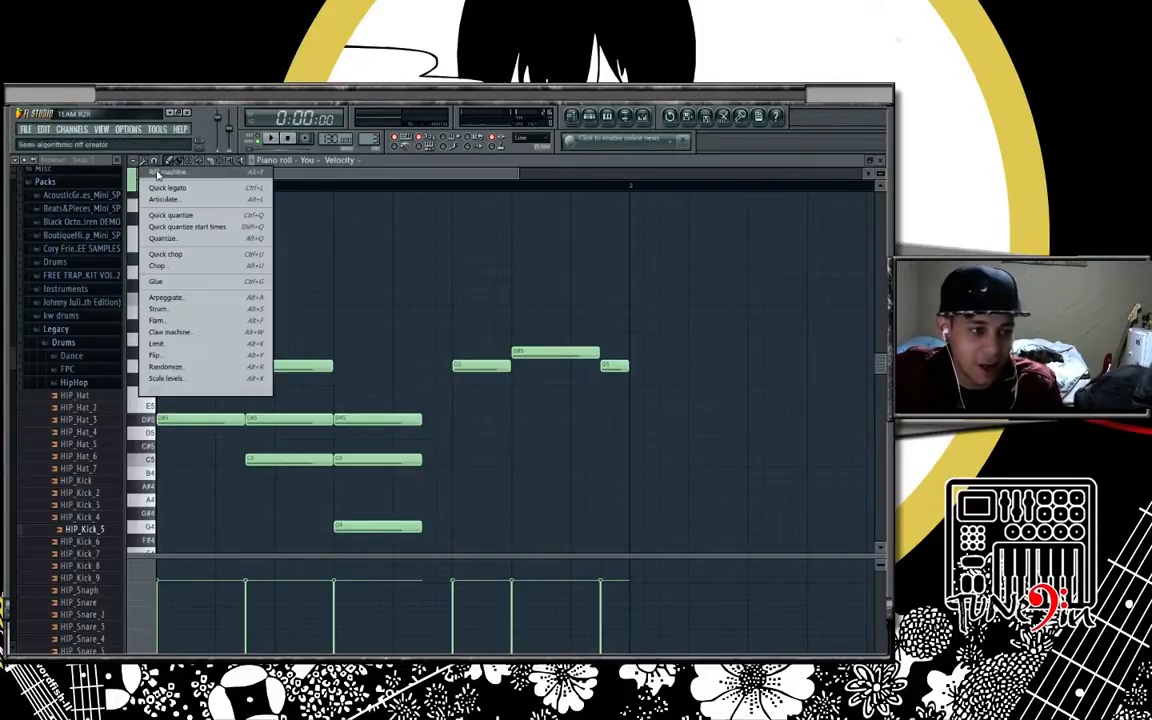
{"action": "left_click", "coordinate": [163, 266]}
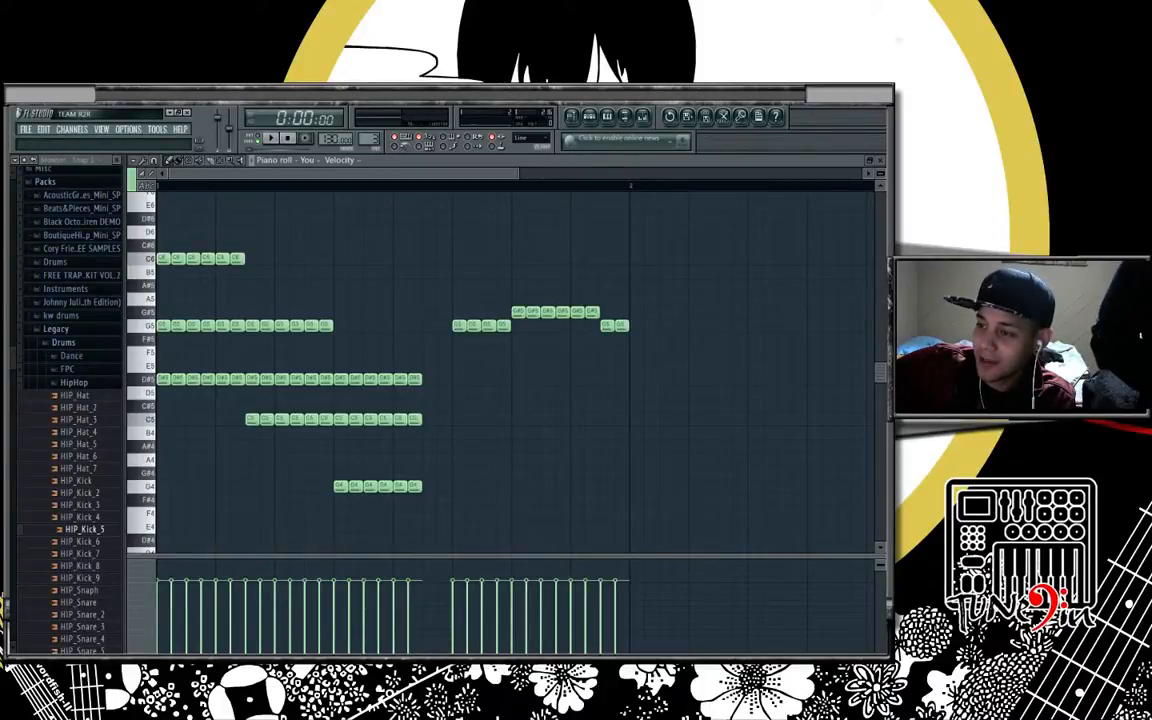
- Adjust the chopper's time multiplier to cut the notes into longer pieces, accept the chop, and play the pattern
{"action": "key", "text": "alt+u"}
{"action": "left_click_drag", "start_coordinate": [580, 292], "coordinate": [519, 280]}
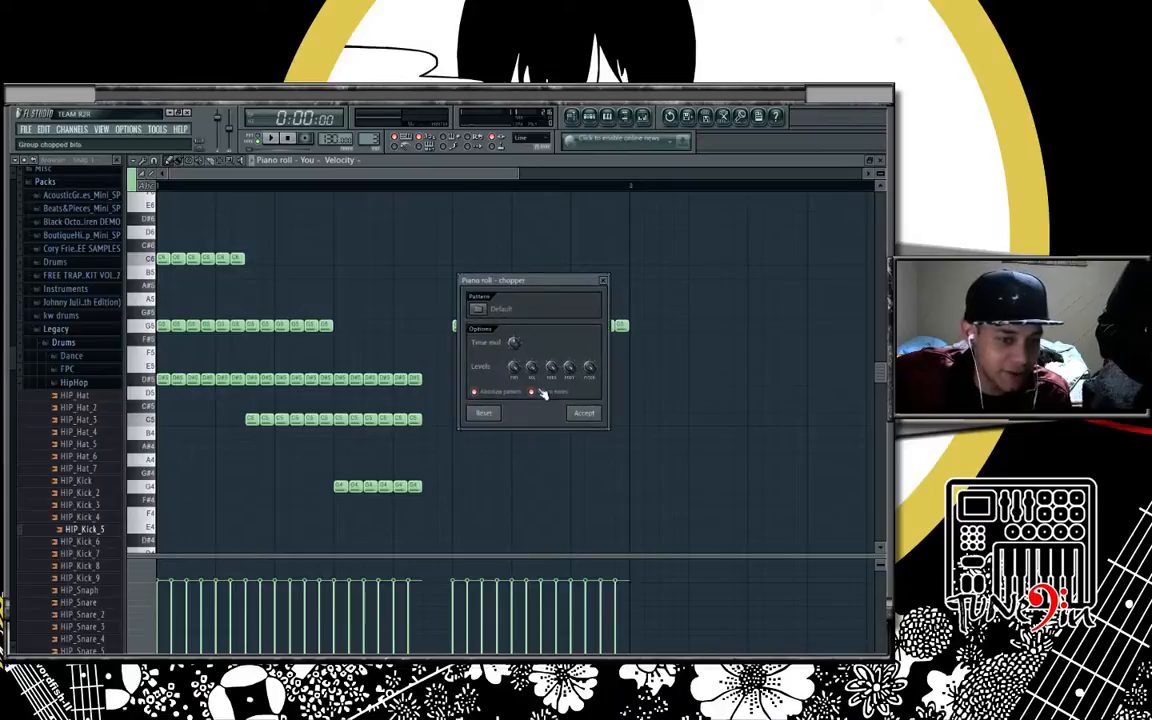
{"action": "mouse_move", "coordinate": [513, 343]}
{"action": "left_mouse_down"}
{"action": "mouse_move", "coordinate": [513, 366]}
{"action": "mouse_move", "coordinate": [511, 341]}
{"action": "left_mouse_up"}
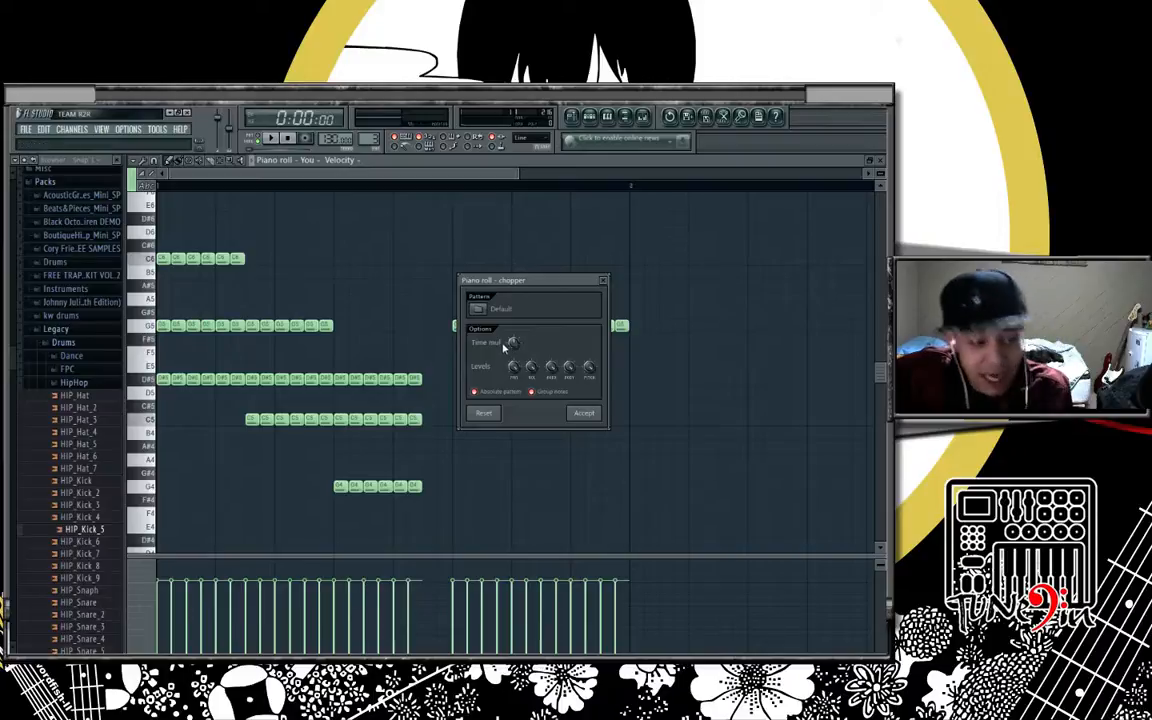
{"action": "left_click_drag", "start_coordinate": [512, 342], "coordinate": [513, 338]}
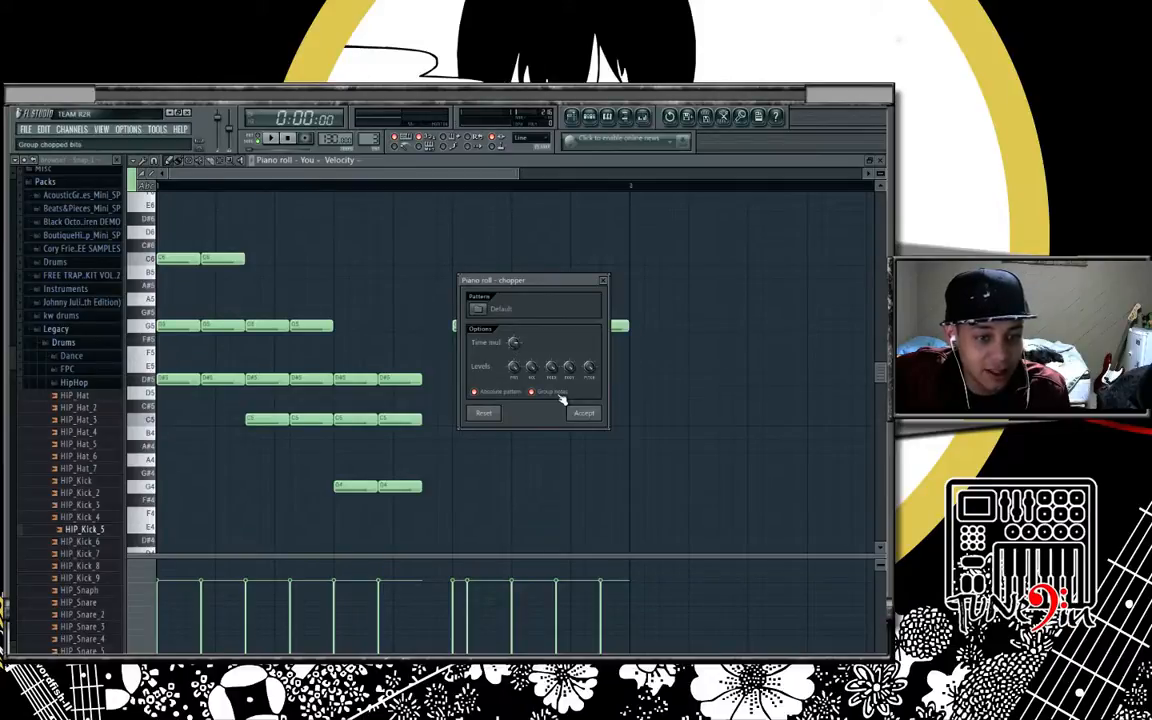
{"action": "left_click", "coordinate": [591, 419]}
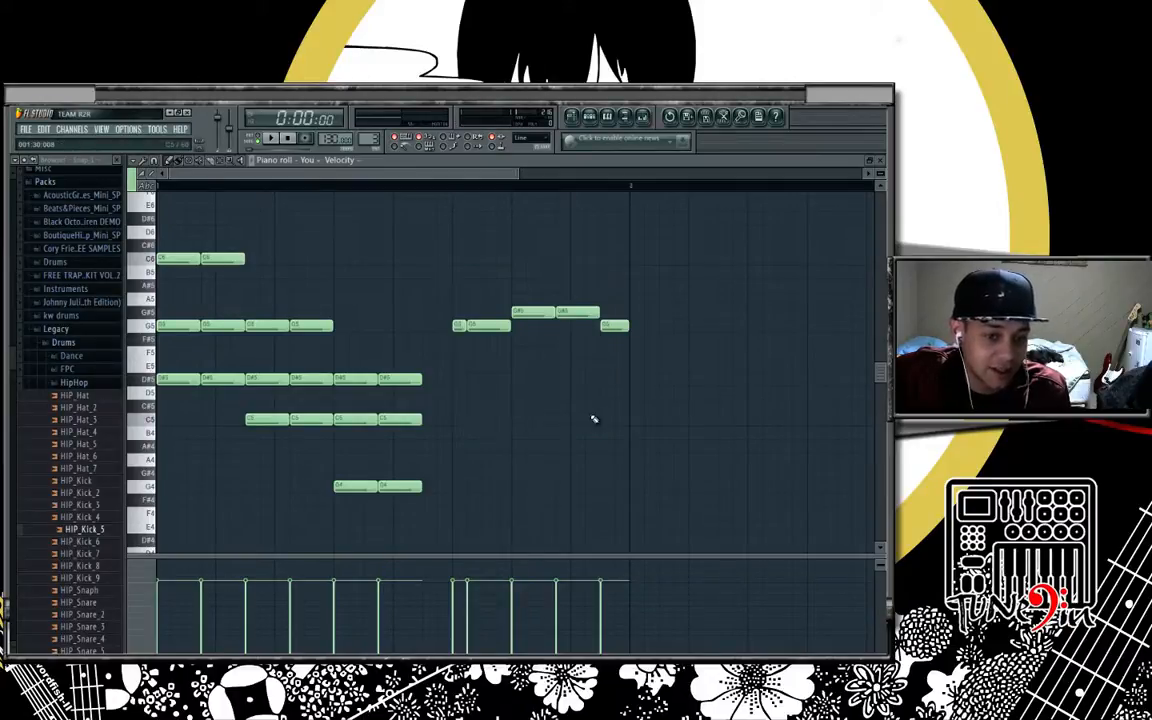
{"action": "left_click", "coordinate": [268, 139]}
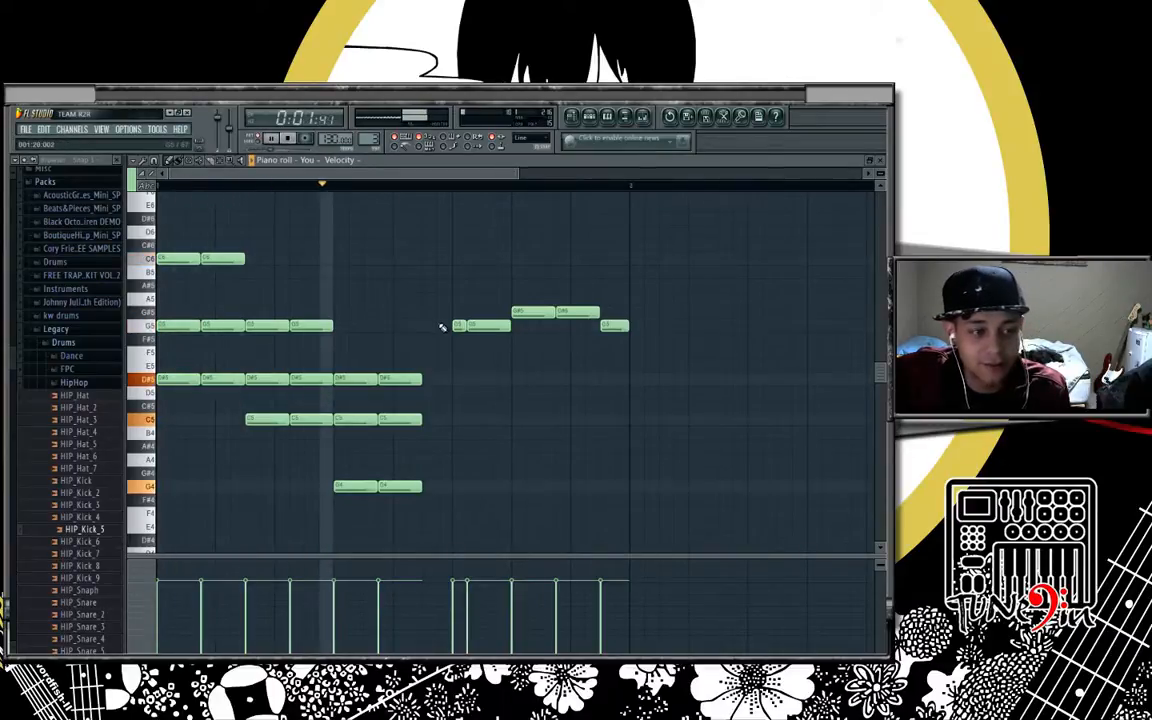
- Stop playback and apply Quick legato to the chopped You melody in Pattern 3
{"action": "key", "text": "space"}
{"action": "left_click", "coordinate": [142, 161]}
{"action": "mouse_move", "coordinate": [146, 195]}
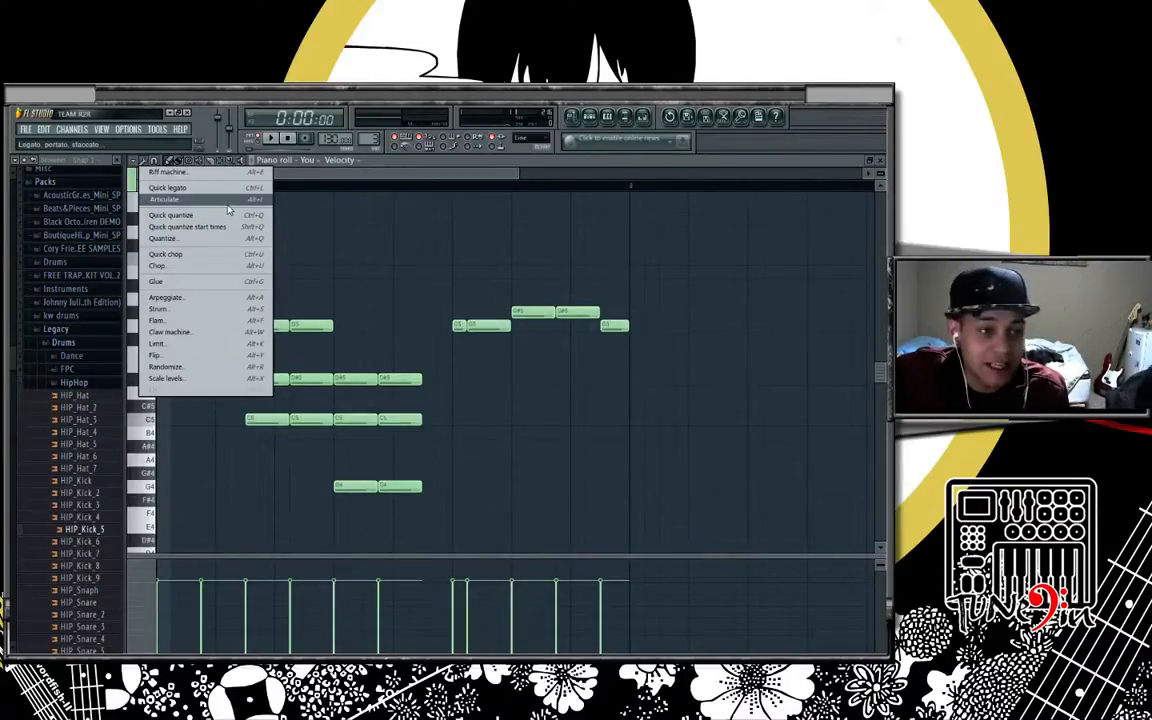
{"action": "left_click", "coordinate": [200, 187]}
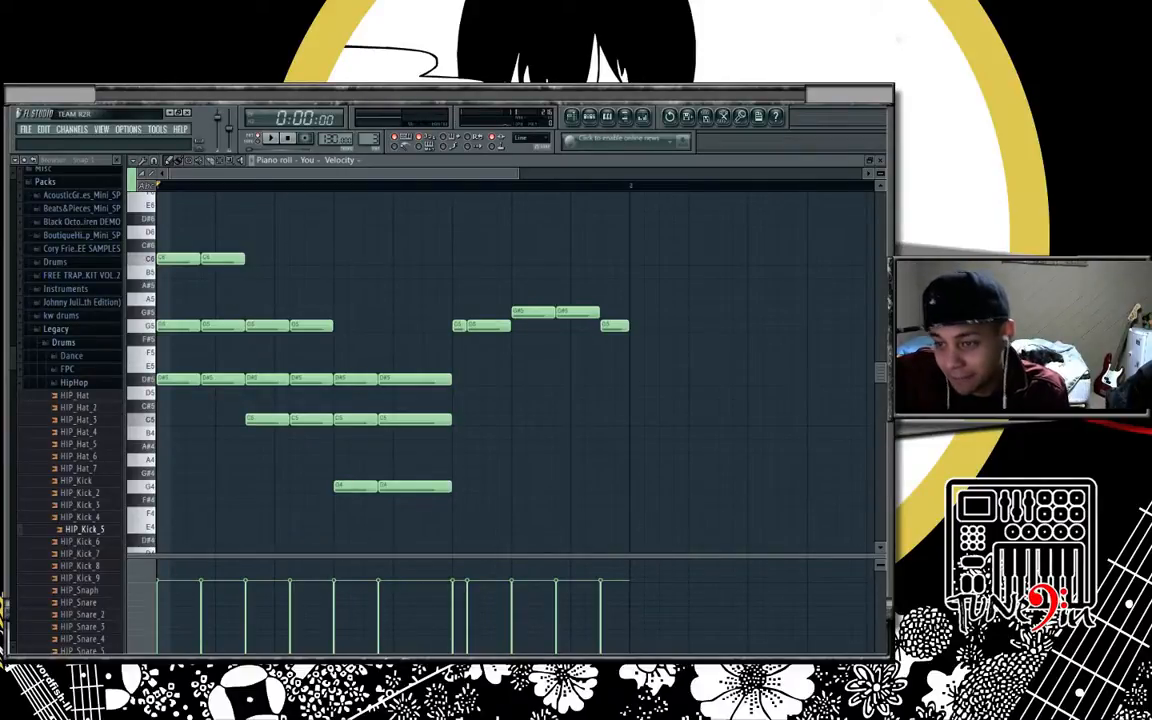
- Shorten the melody notes with the Articulate tool's length multiplier, play the result, and close the piano roll
{"action": "key", "text": "alt+l"}
{"action": "left_click_drag", "start_coordinate": [869, 385], "coordinate": [437, 425]}
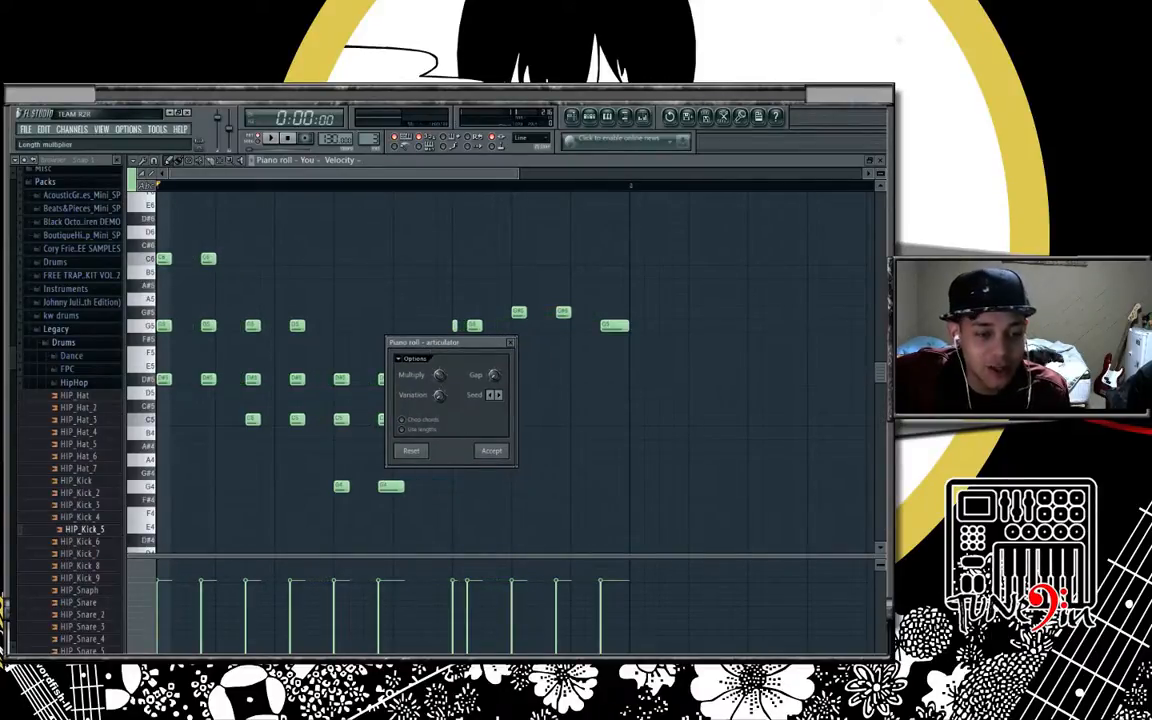
{"action": "left_click", "coordinate": [491, 450]}
{"action": "key", "text": "space"}
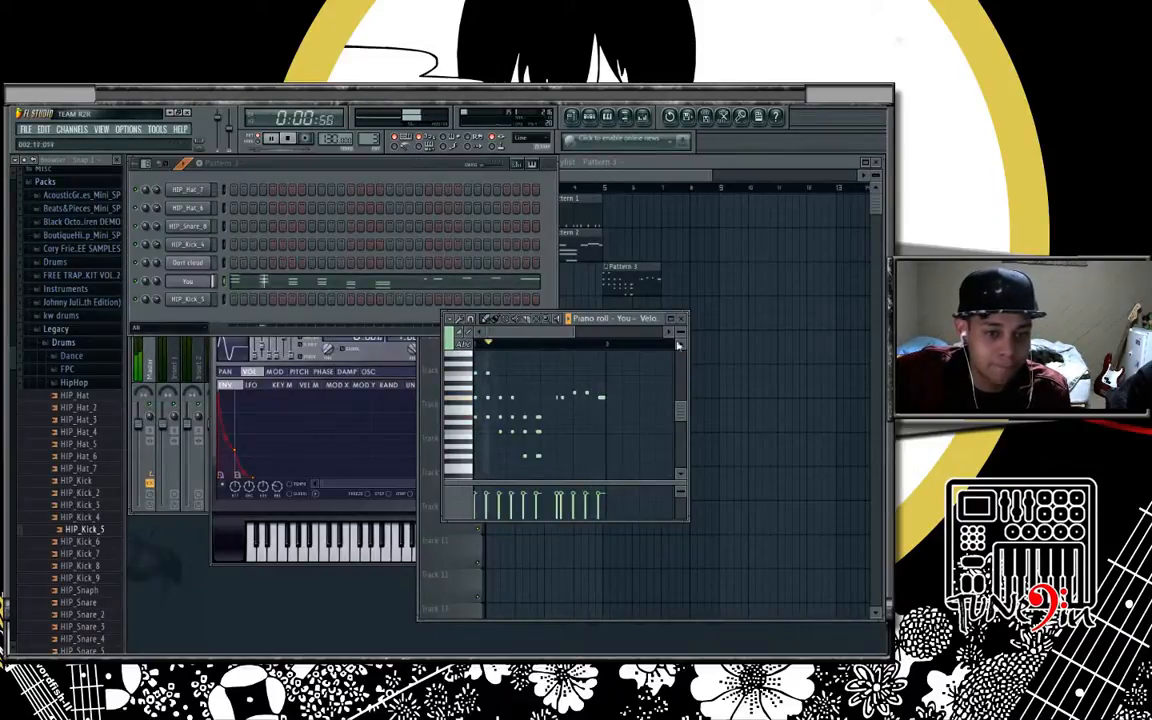
{"action": "left_click", "coordinate": [680, 322]}
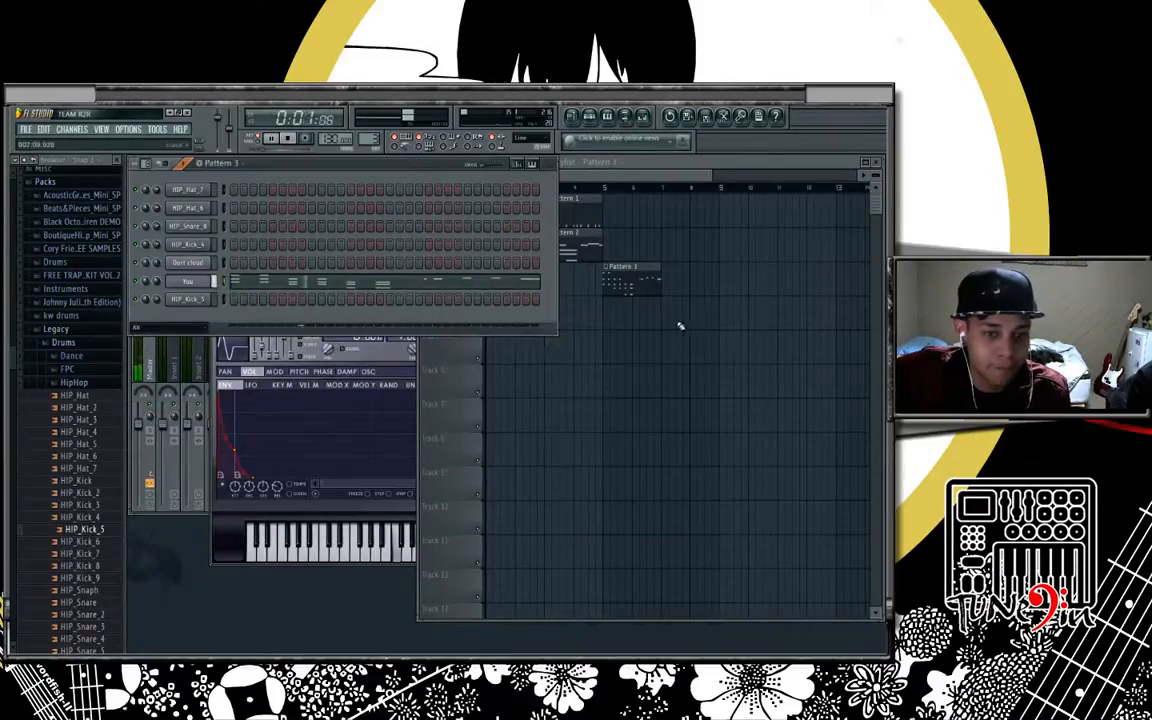
- Examine the You channel's FX and filter pages in Sytrus and audition Pattern 3
{"action": "left_click", "coordinate": [353, 376]}
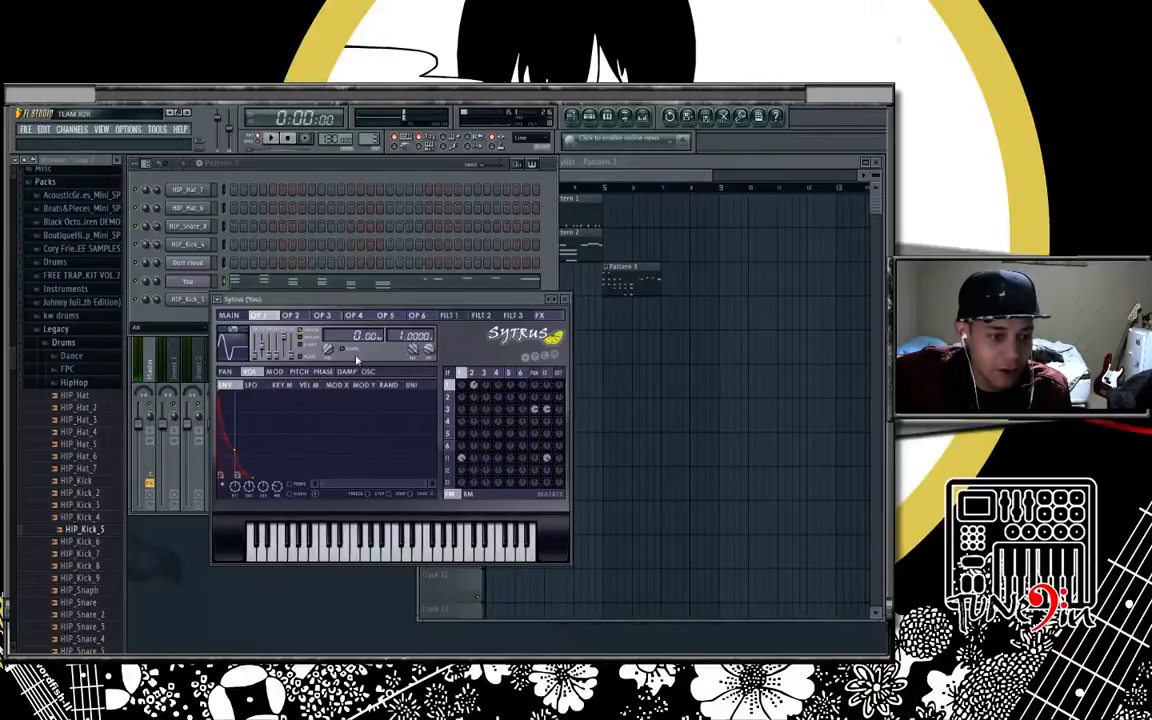
{"action": "left_click", "coordinate": [546, 373]}
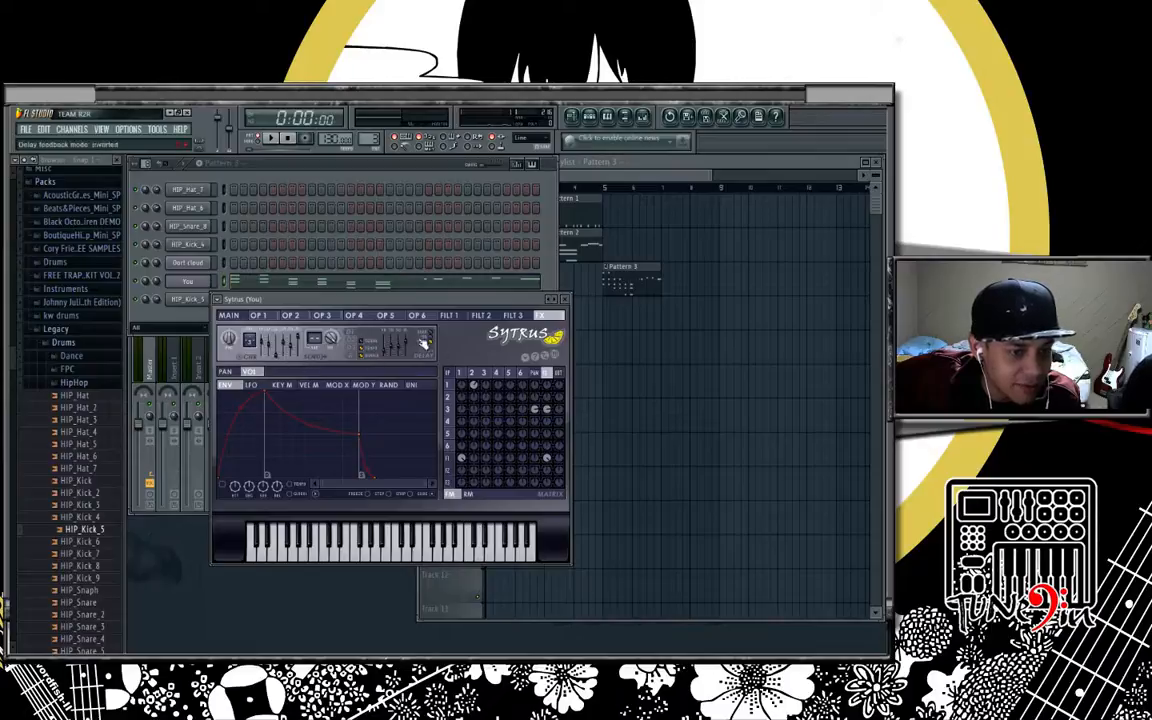
{"action": "left_click", "coordinate": [512, 316]}
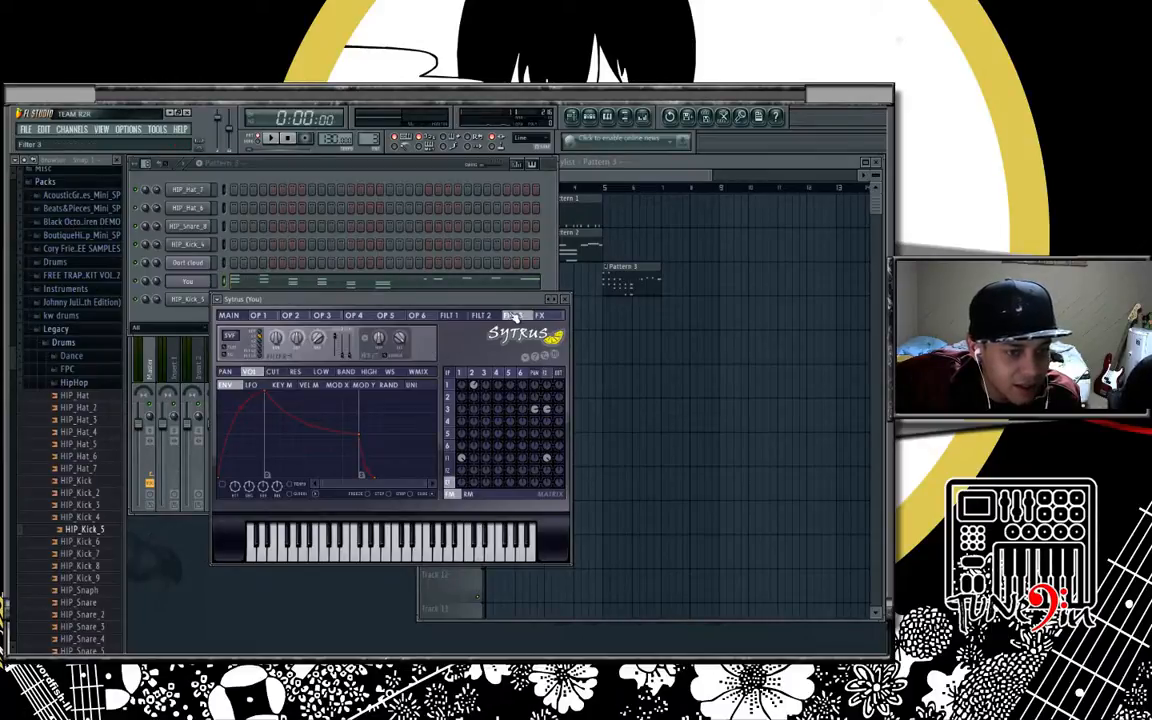
{"action": "left_click", "coordinate": [497, 316]}
{"action": "left_click", "coordinate": [452, 315]}
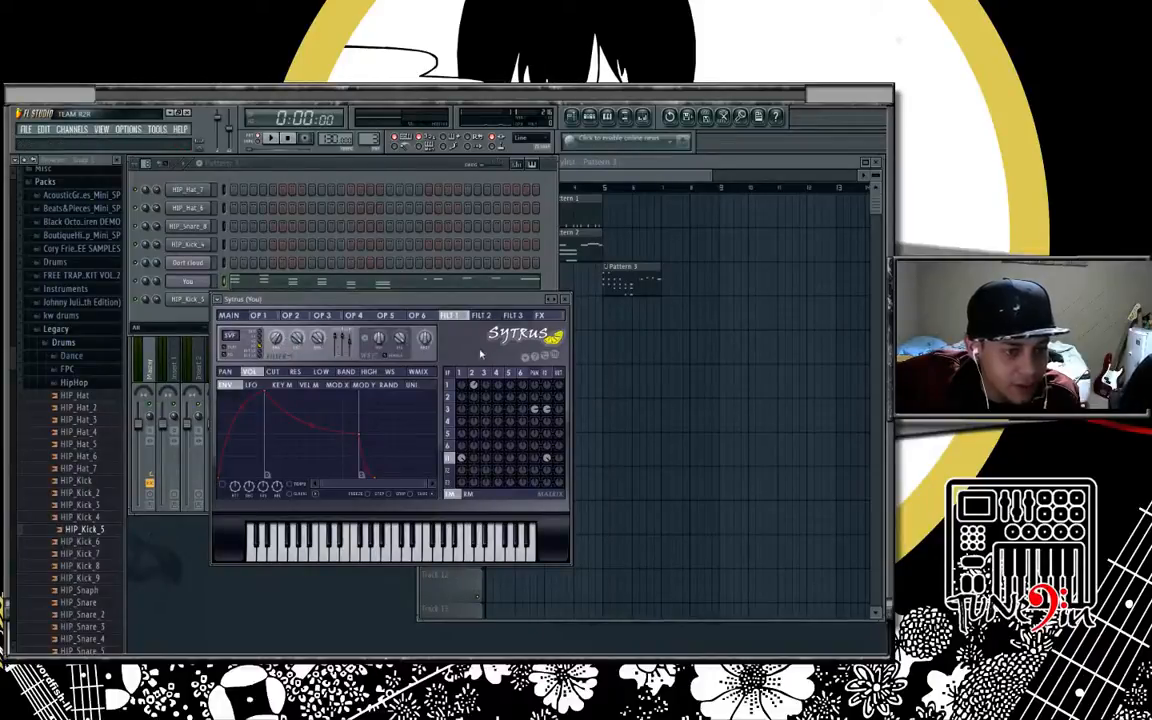
{"action": "left_click", "coordinate": [513, 317]}
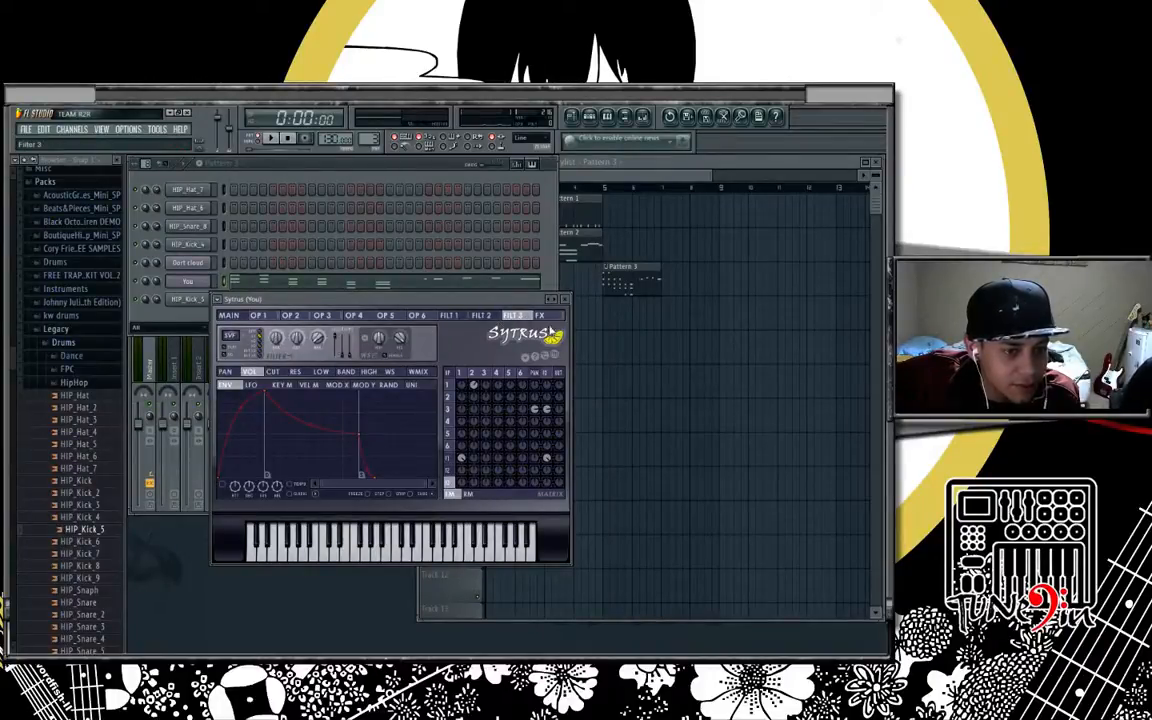
{"action": "left_click", "coordinate": [540, 316]}
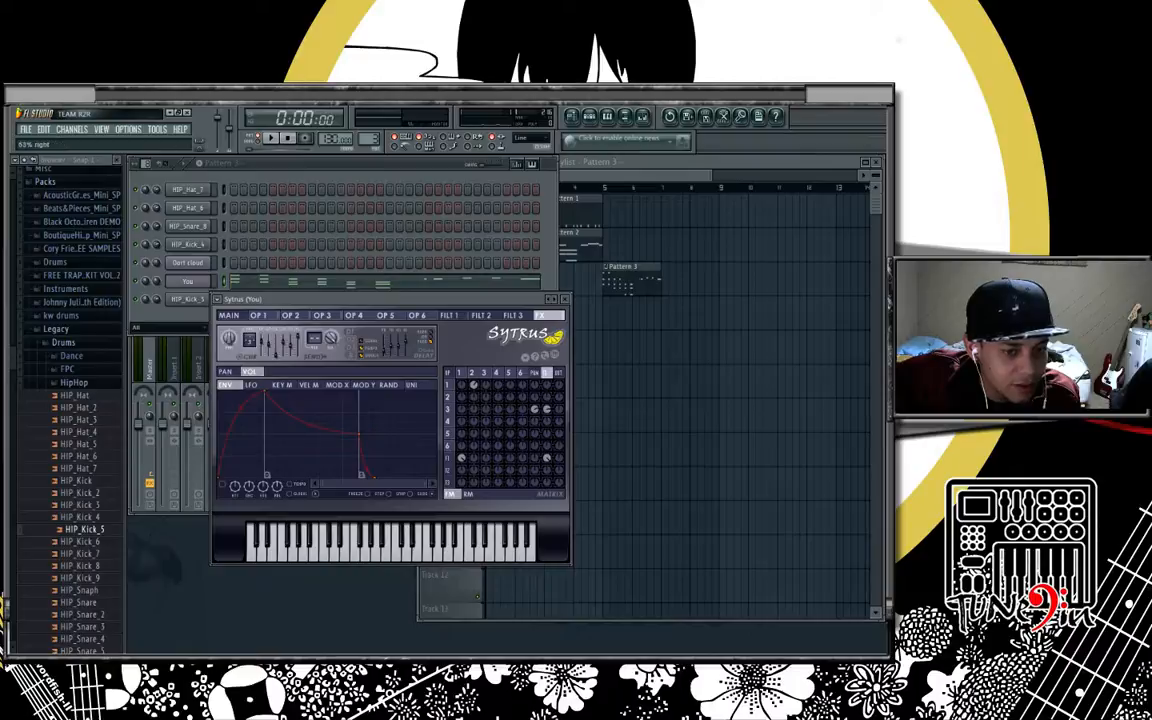
{"action": "key", "text": "space"}
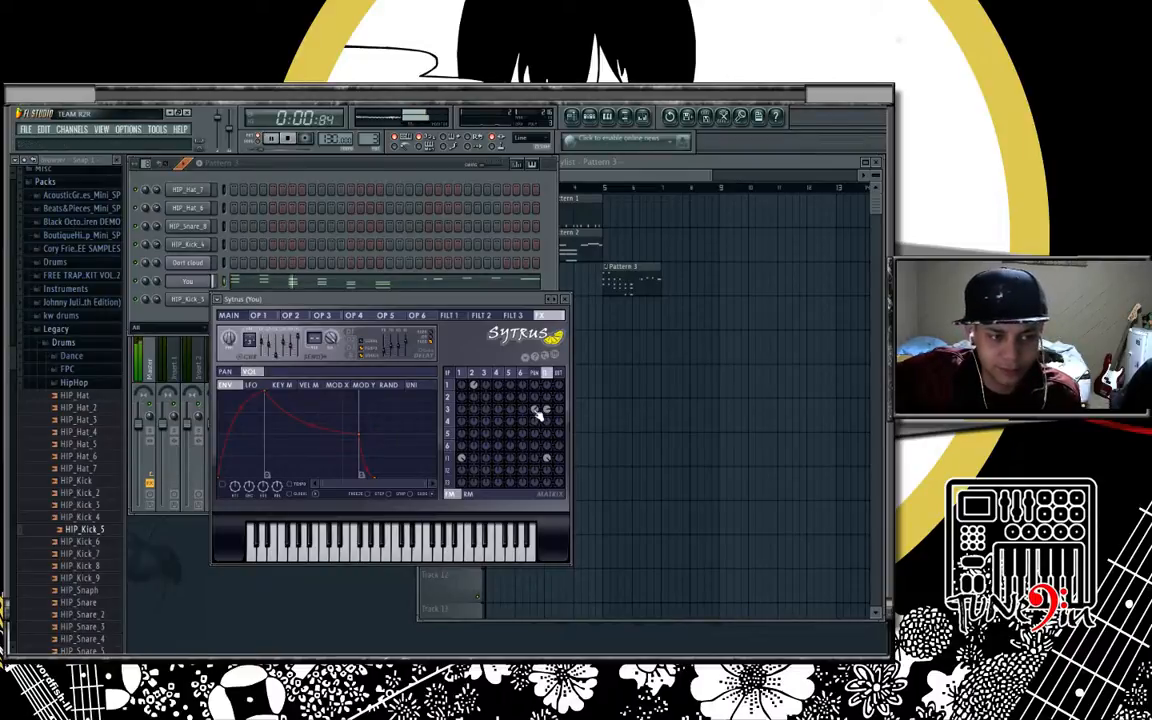
{"action": "key", "text": "space"}
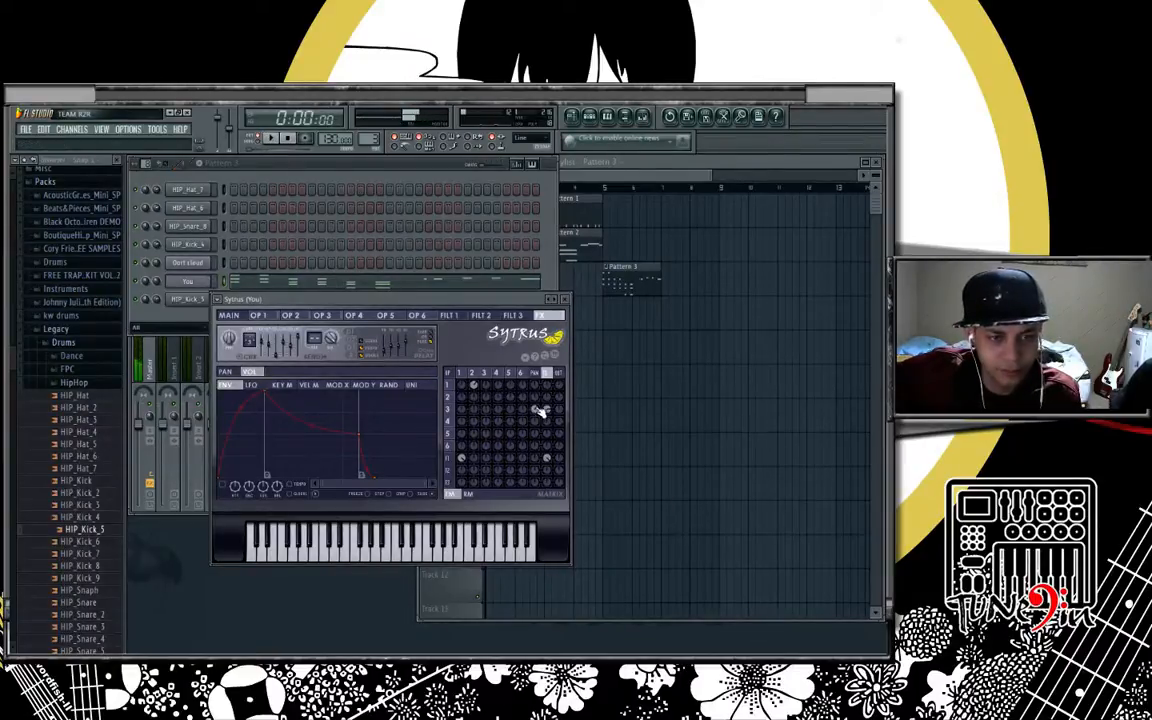
- Place a Pattern 1 clip at bar 5 on the Drum track and play the song arrangement
{"action": "left_click", "coordinate": [576, 211]}
{"action": "left_click", "coordinate": [610, 220]}
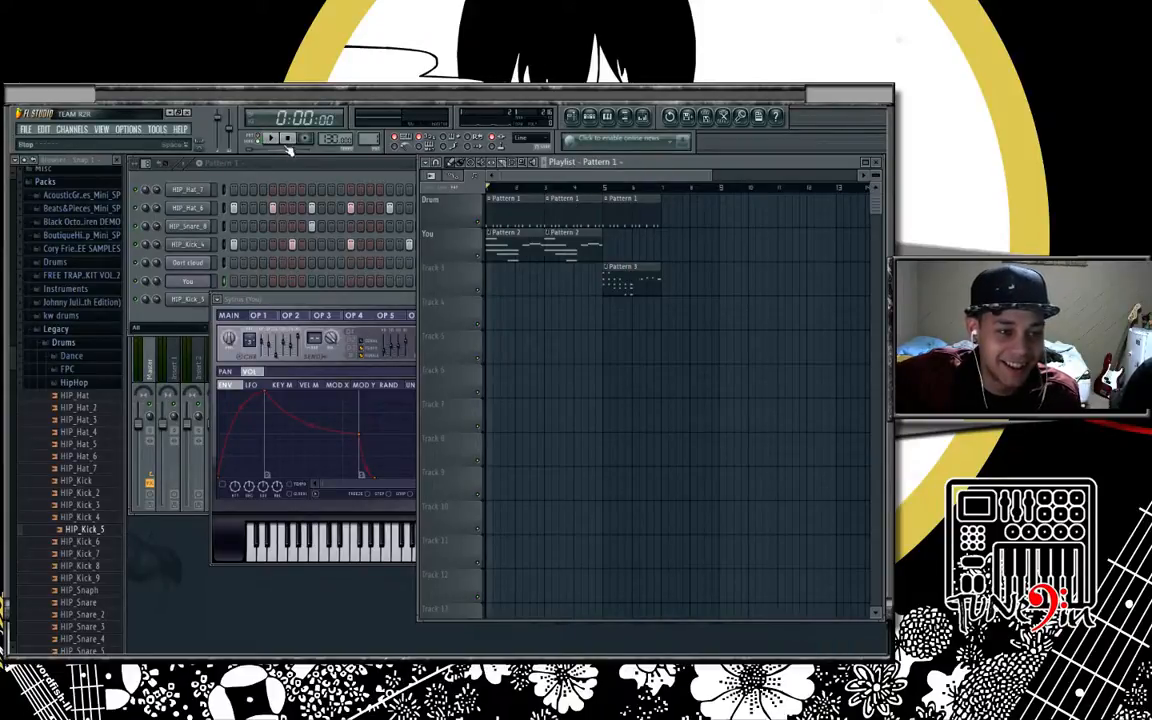
{"action": "key", "text": "space"}
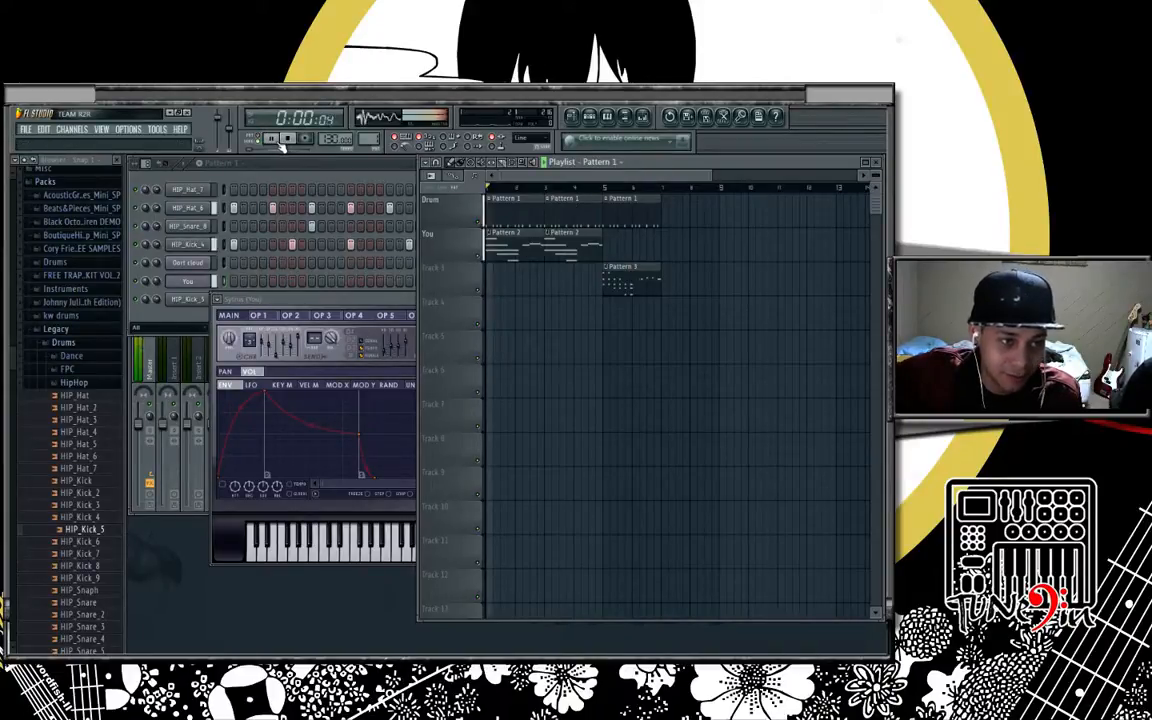
{"action": "left_click", "coordinate": [609, 189]}
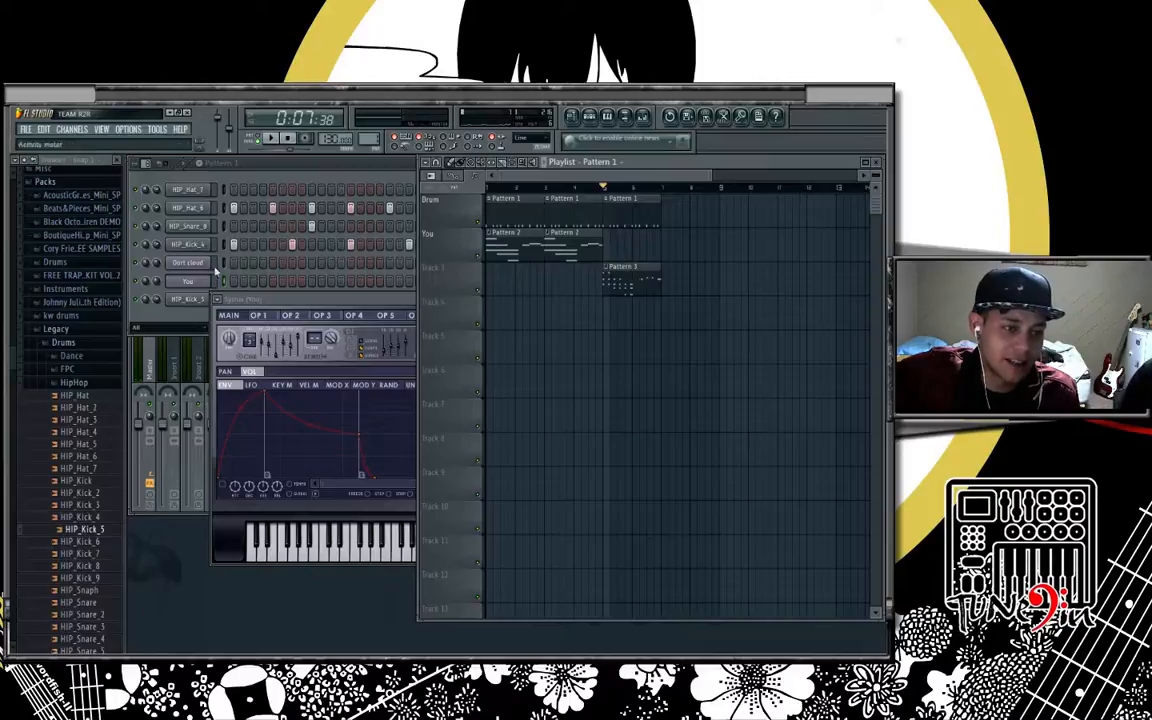
- Open the Oort cloud channel's Sytrus instrument, close its channel settings, and return to the playlist
{"action": "left_click", "coordinate": [190, 263]}
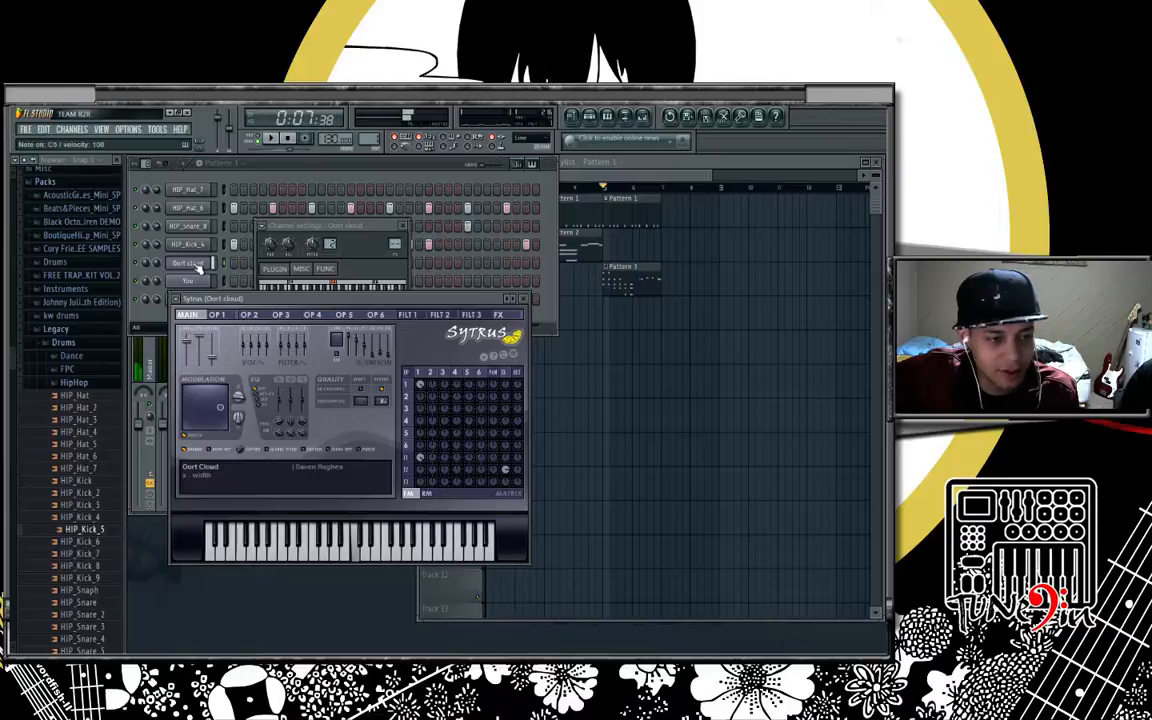
{"action": "left_click", "coordinate": [403, 226]}
{"action": "left_click", "coordinate": [556, 227]}
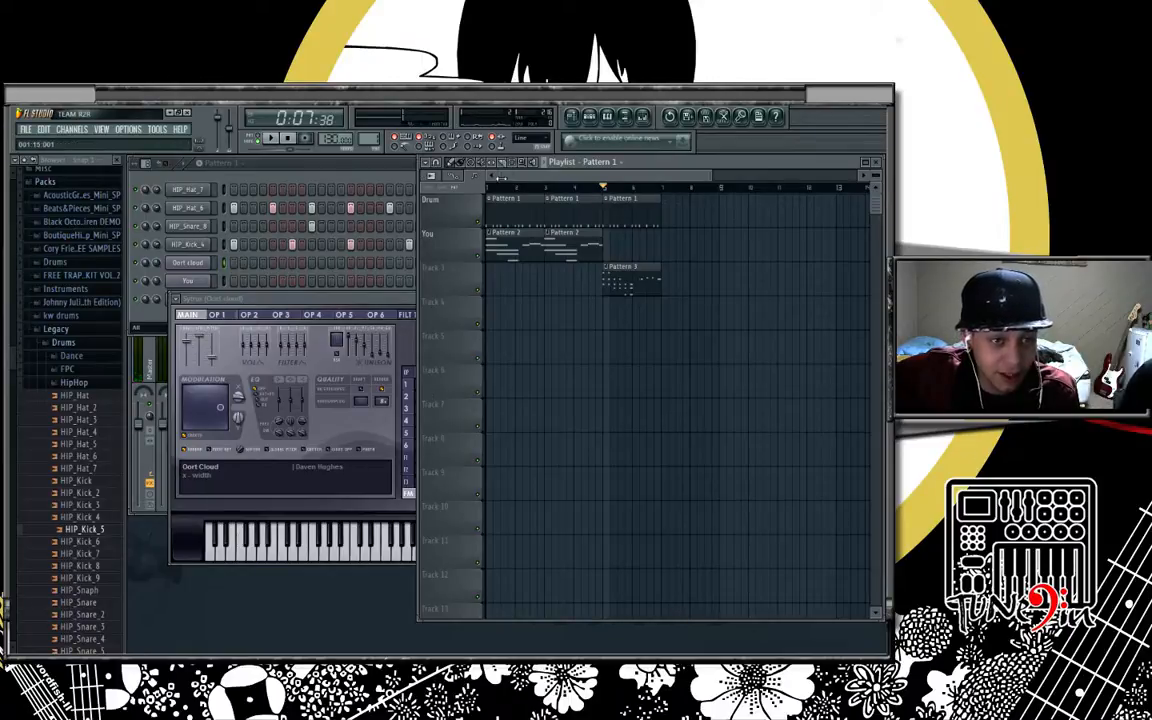
- Delete the Pattern 3 and Pattern 1 clips at bar 5 and play the remaining arrangement
{"action": "right_click", "coordinate": [636, 287]}
{"action": "right_click", "coordinate": [627, 215]}
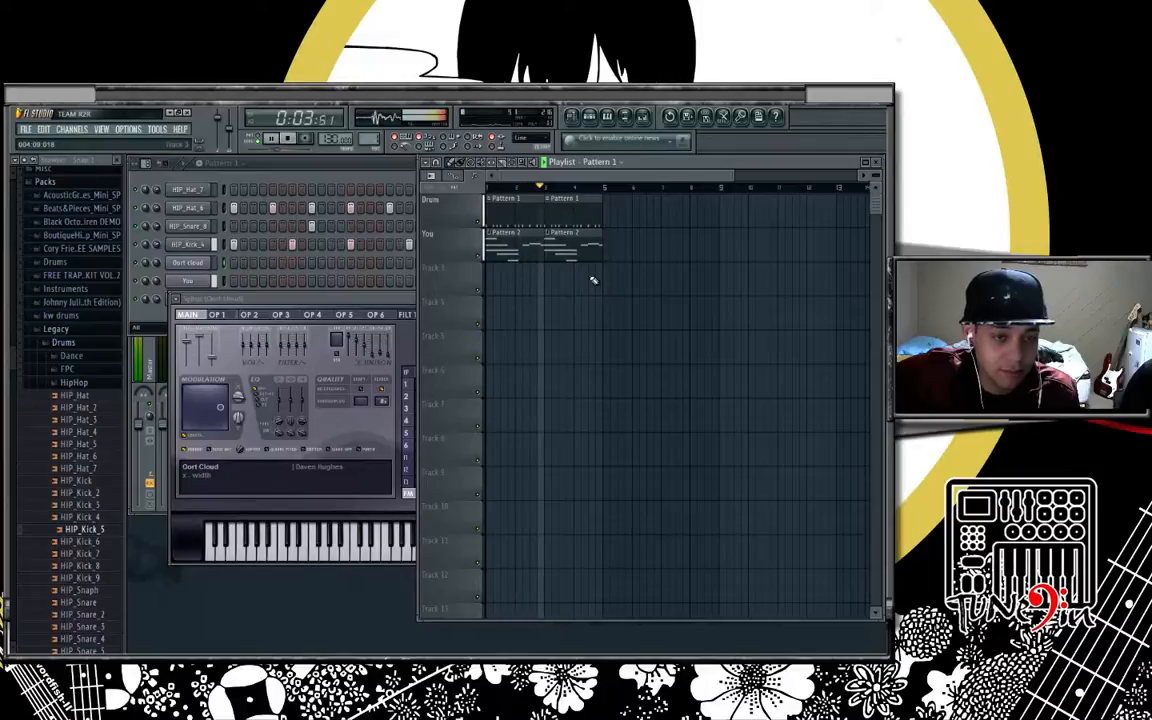
{"action": "key", "text": "space"}
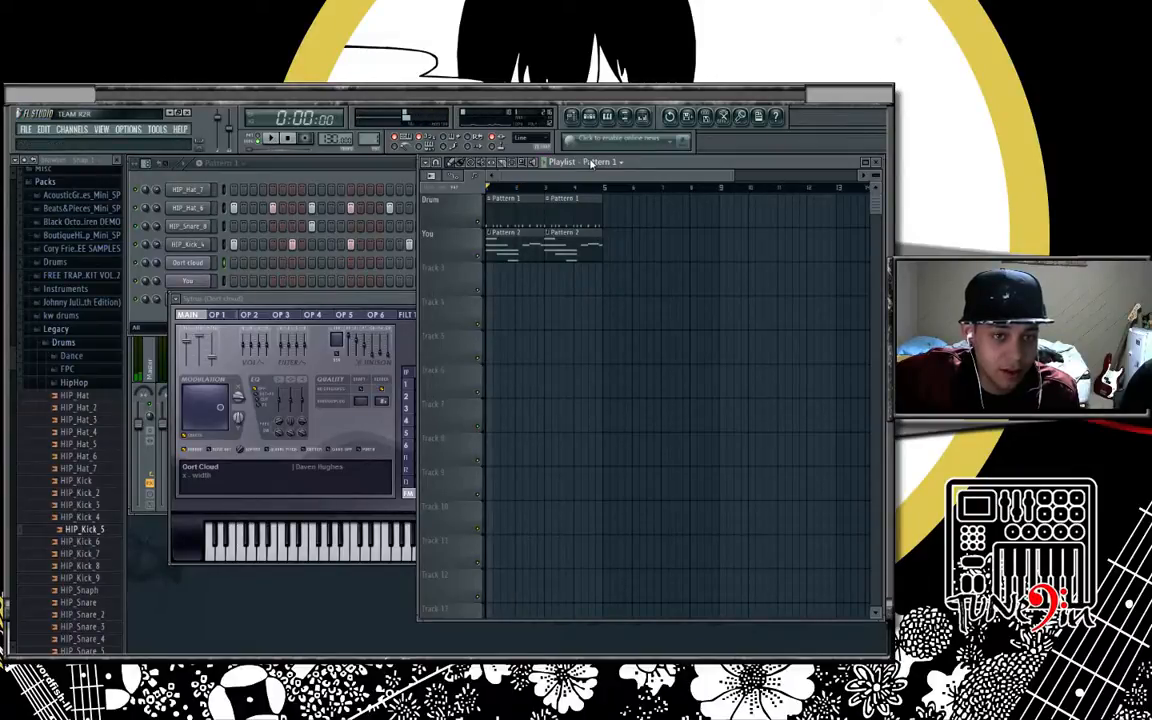
- Make Pattern 3 the active pattern without leaving a clip in the playlist, and play the song arrangement
{"action": "scroll", "coordinate": [591, 163], "scroll_direction": "down", "scroll_amount": 2}
{"action": "left_click", "coordinate": [550, 283]}
{"action": "right_click", "coordinate": [581, 289]}
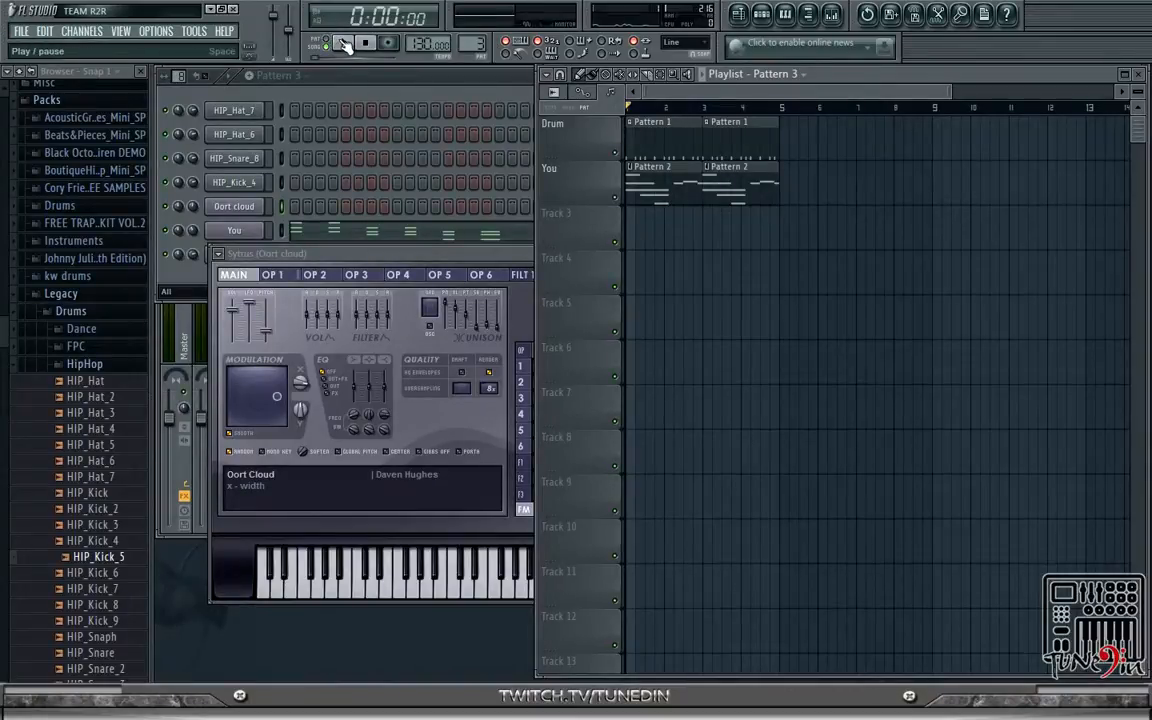
{"action": "left_click", "coordinate": [342, 43]}
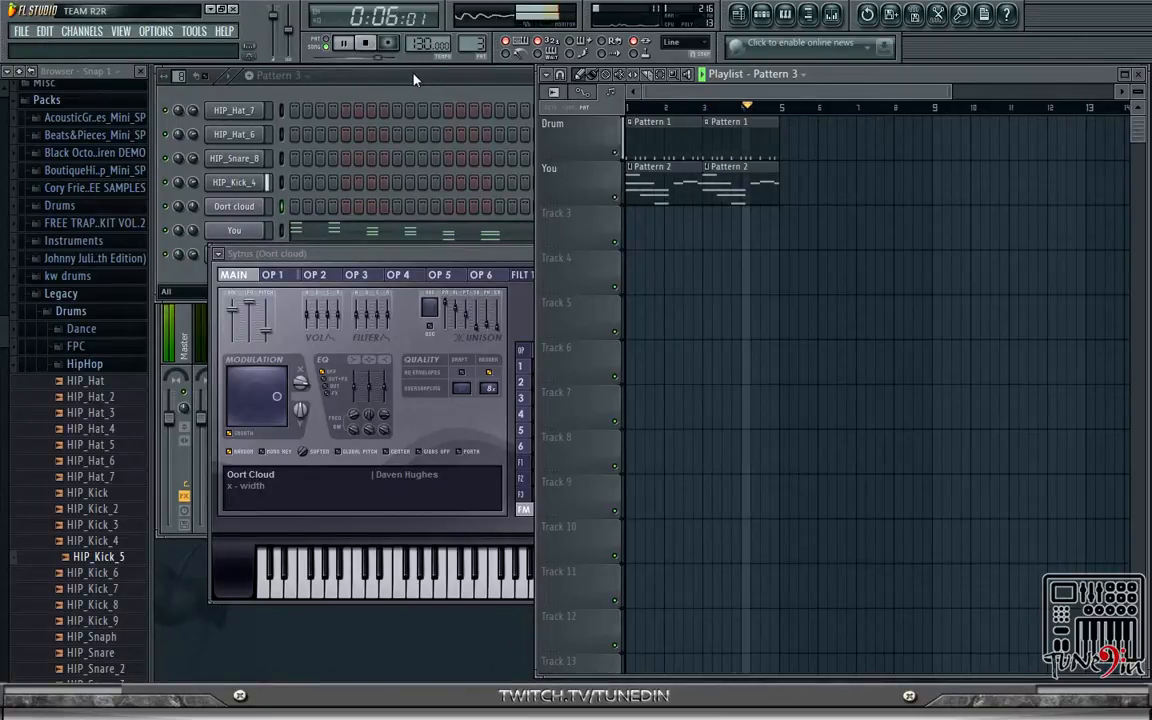
{"action": "key", "text": "space"}
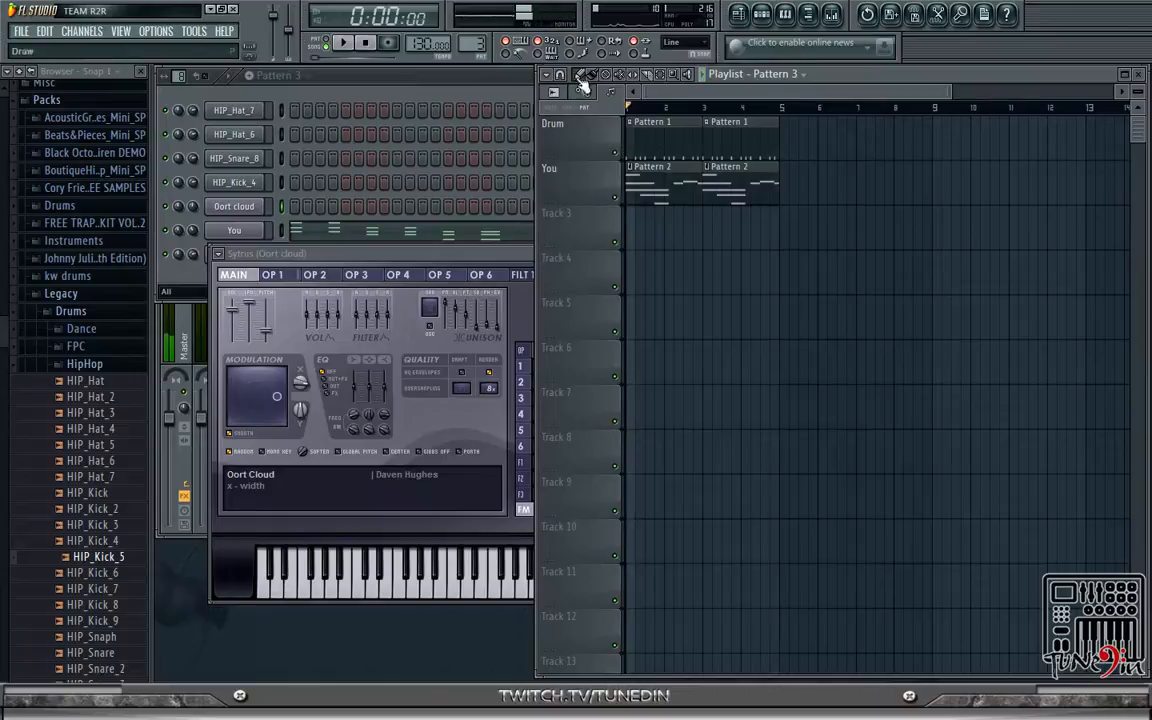
- Insert a Sawer synthesizer channel above the Oort cloud channel
{"action": "right_click", "coordinate": [229, 209]}
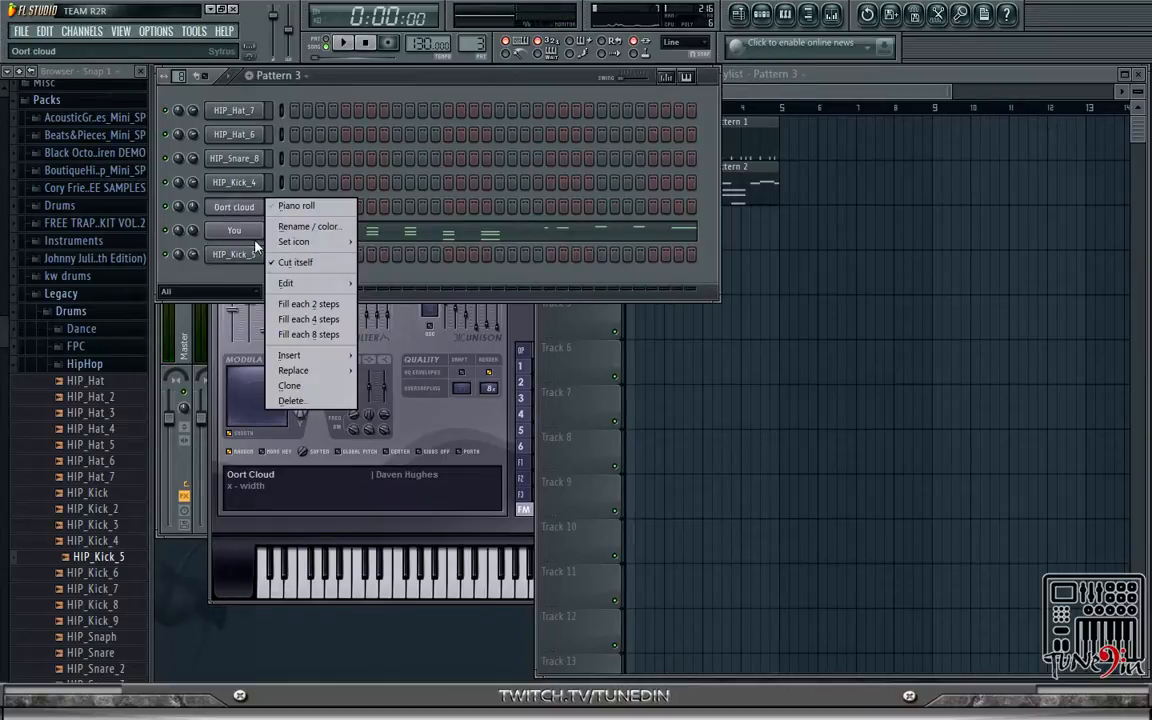
{"action": "left_click", "coordinate": [236, 212]}
{"action": "right_click", "coordinate": [237, 212]}
{"action": "mouse_move", "coordinate": [303, 355]}
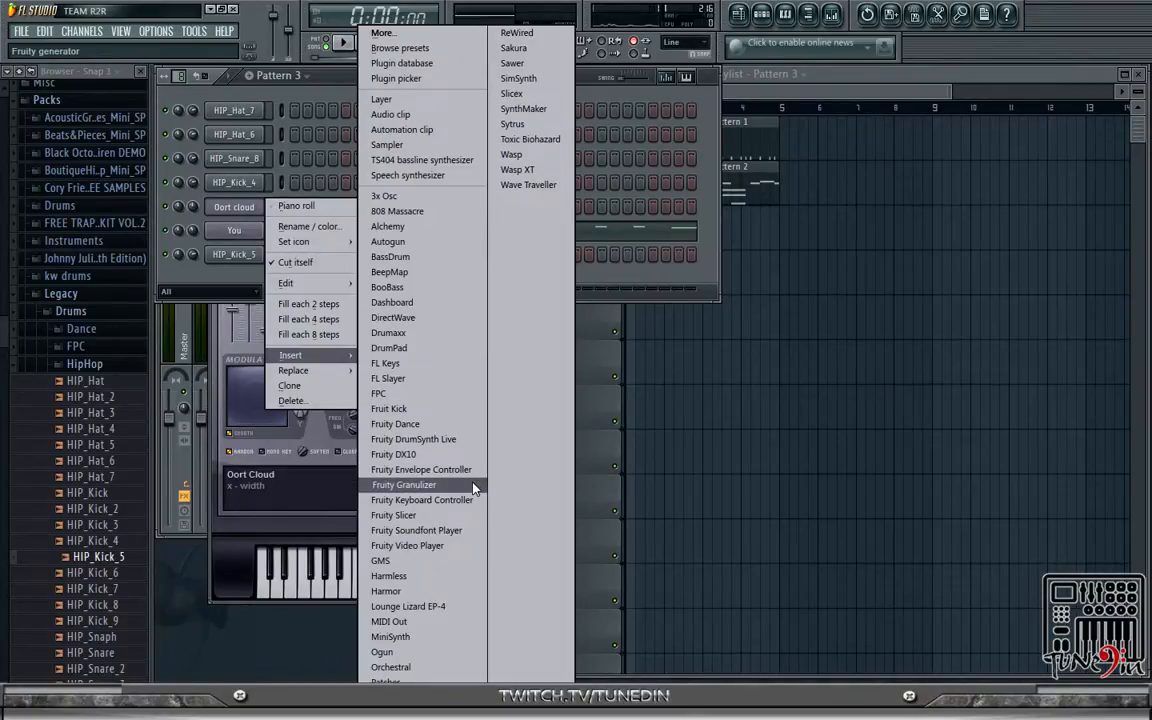
{"action": "left_click", "coordinate": [512, 63]}
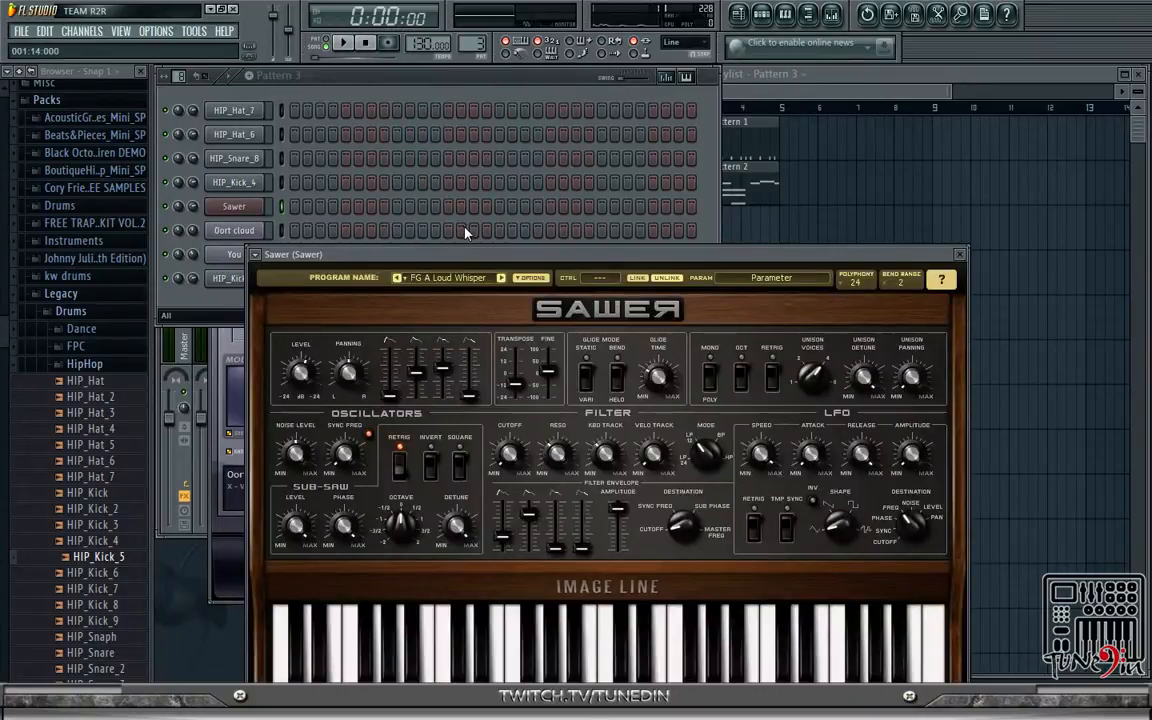
- Close the Sawer window and review the You channel's Pattern 3 notes in the maximized piano roll, then restore its size
{"action": "left_click", "coordinate": [237, 203]}
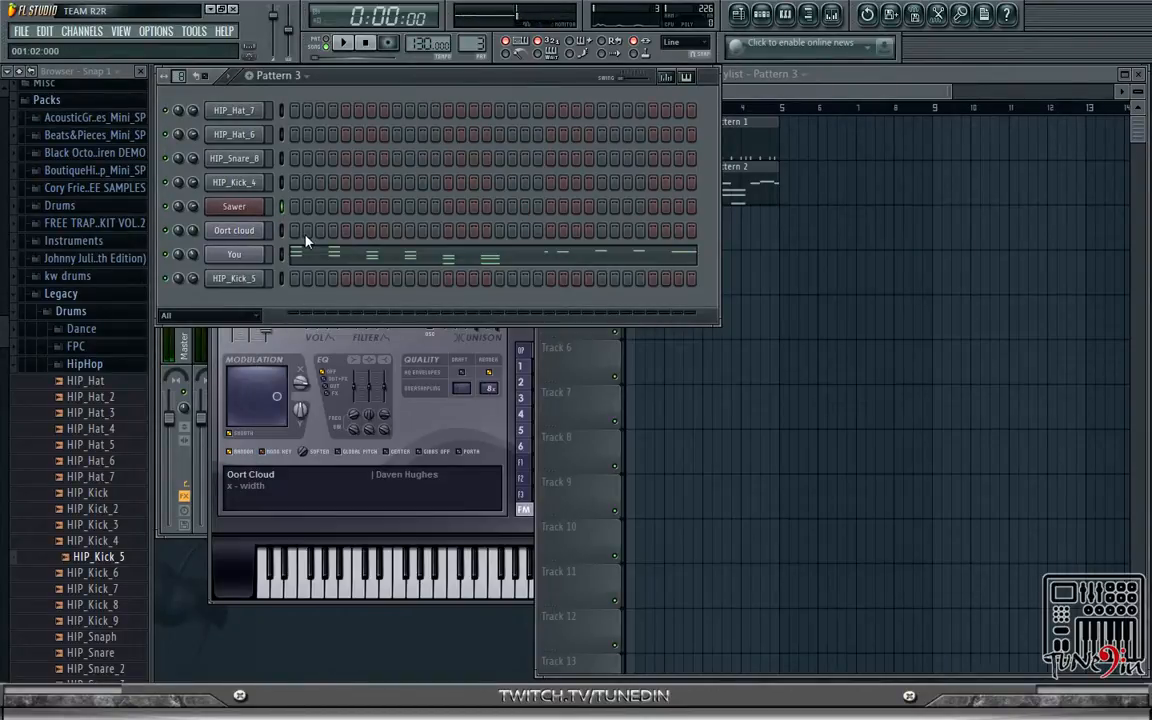
{"action": "left_click", "coordinate": [324, 258]}
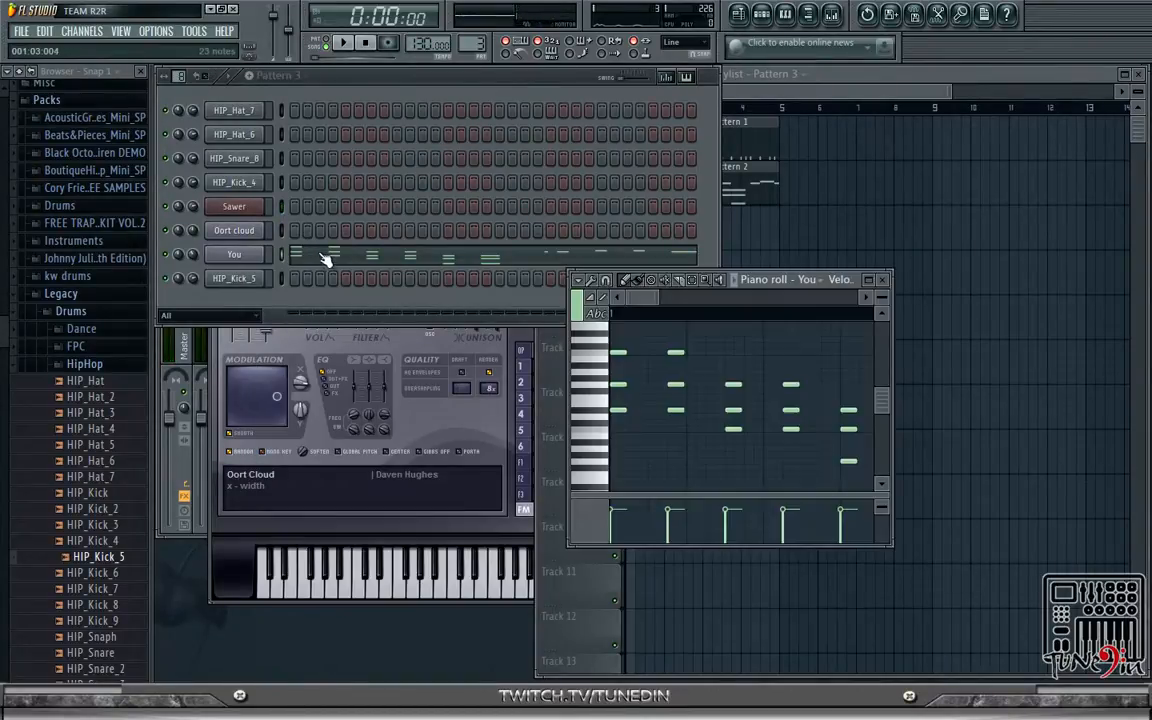
{"action": "double_click", "coordinate": [765, 283]}
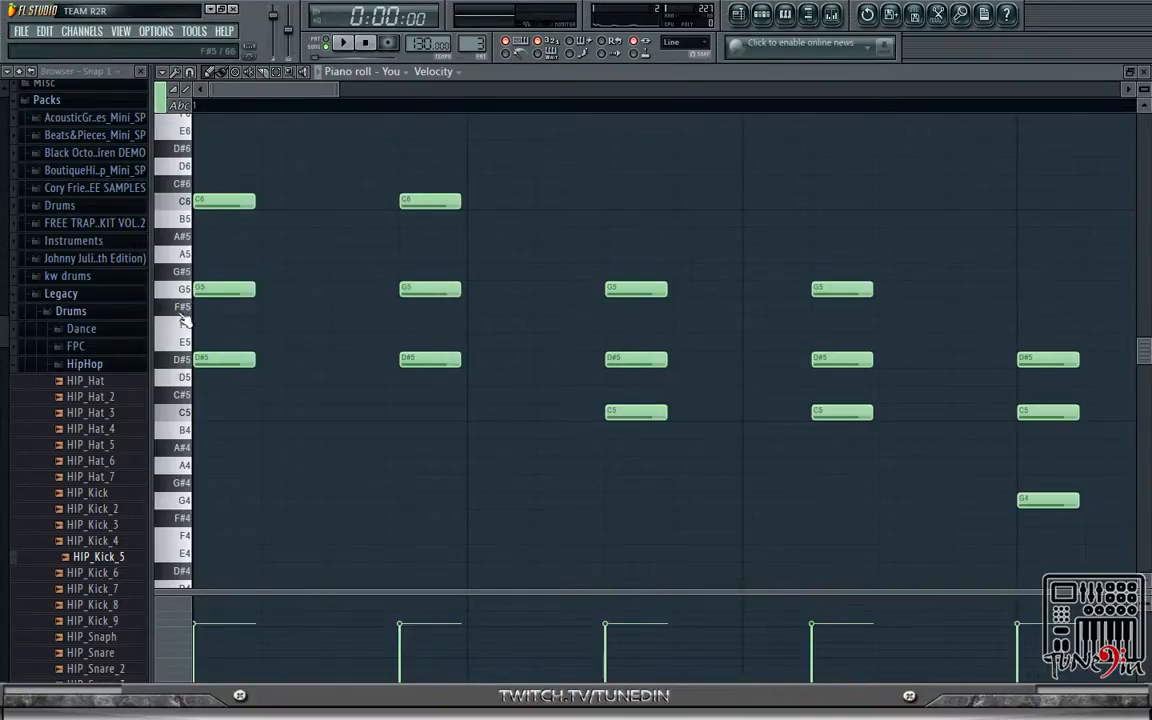
{"action": "double_click", "coordinate": [512, 72]}
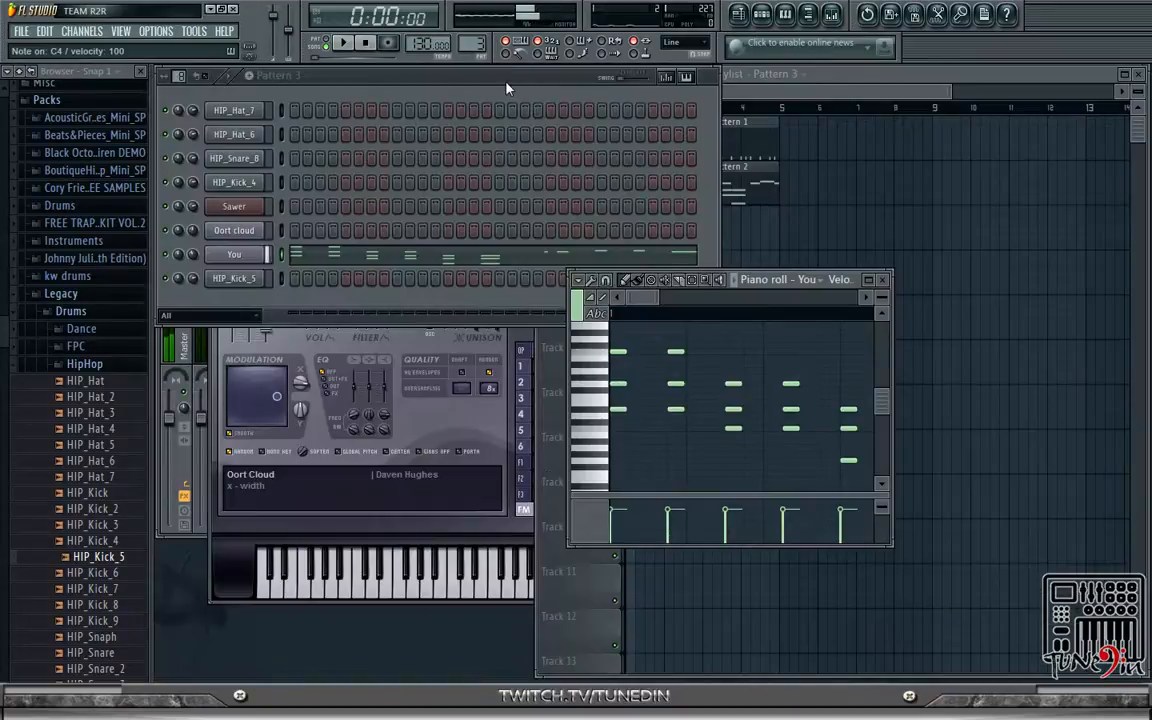
{"action": "left_click_drag", "start_coordinate": [756, 282], "coordinate": [757, 285]}
{"action": "double_click", "coordinate": [756, 285]}
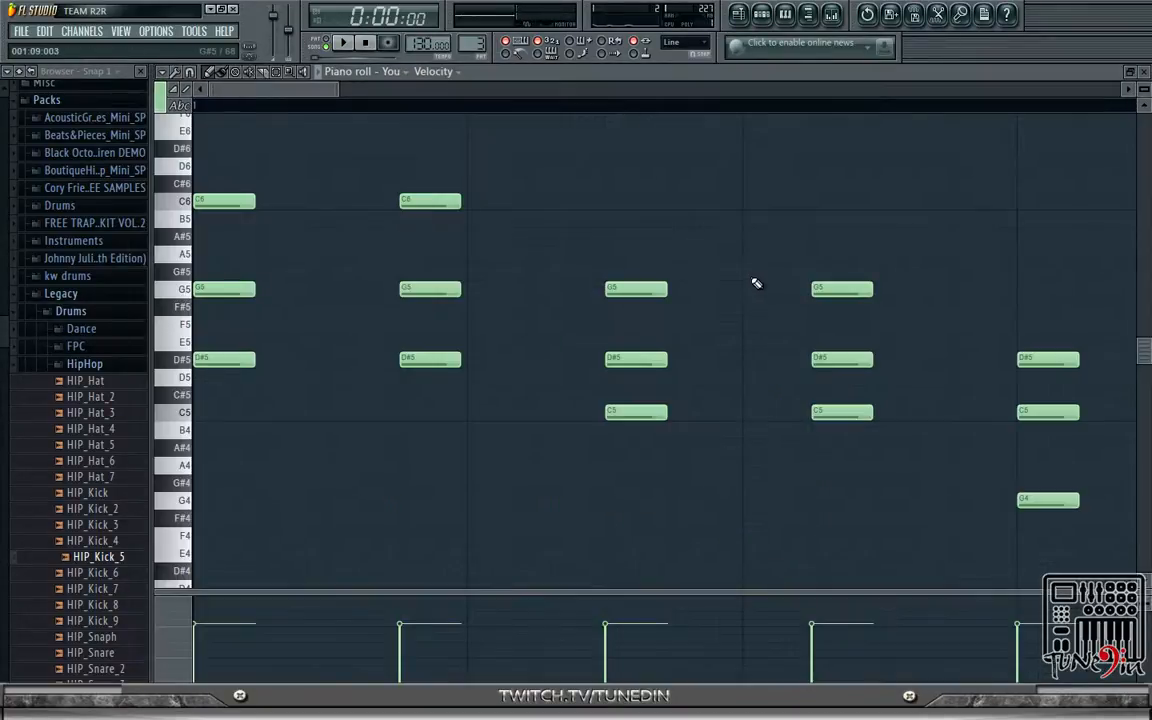
{"action": "double_click", "coordinate": [535, 72]}
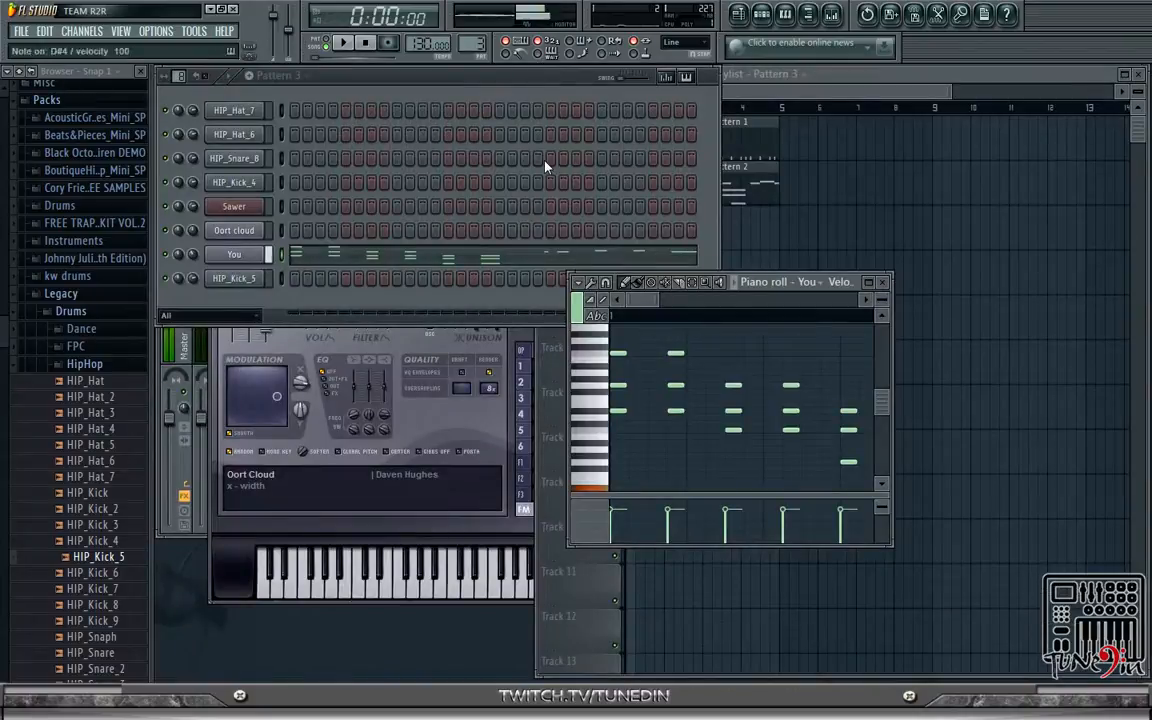
- Select the Sawer channel, open its synthesizer, and switch the program to FG Aflac
{"action": "left_click", "coordinate": [280, 210]}
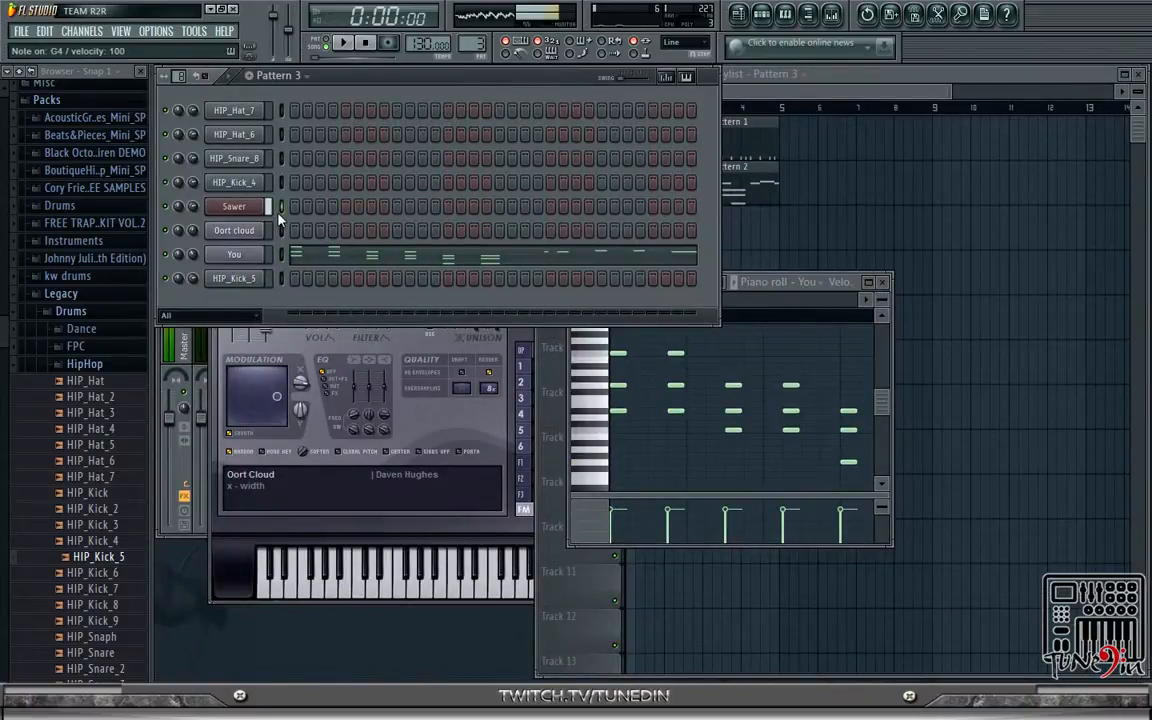
{"action": "left_click", "coordinate": [234, 206]}
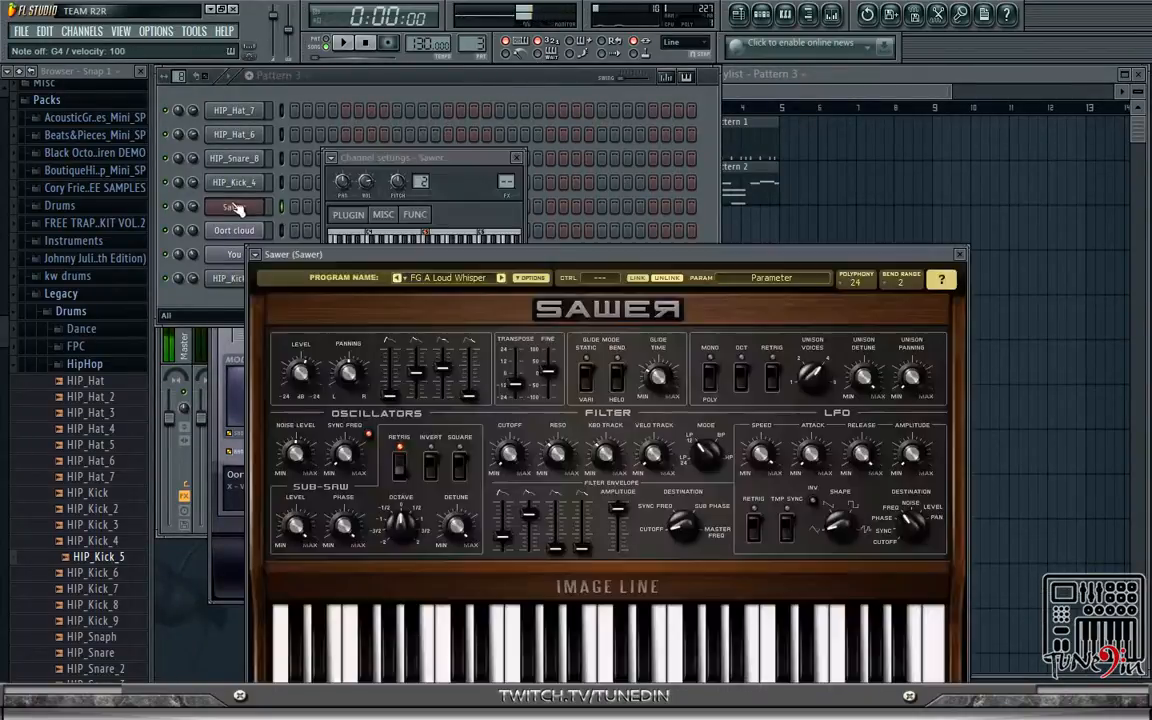
{"action": "left_click", "coordinate": [501, 279]}
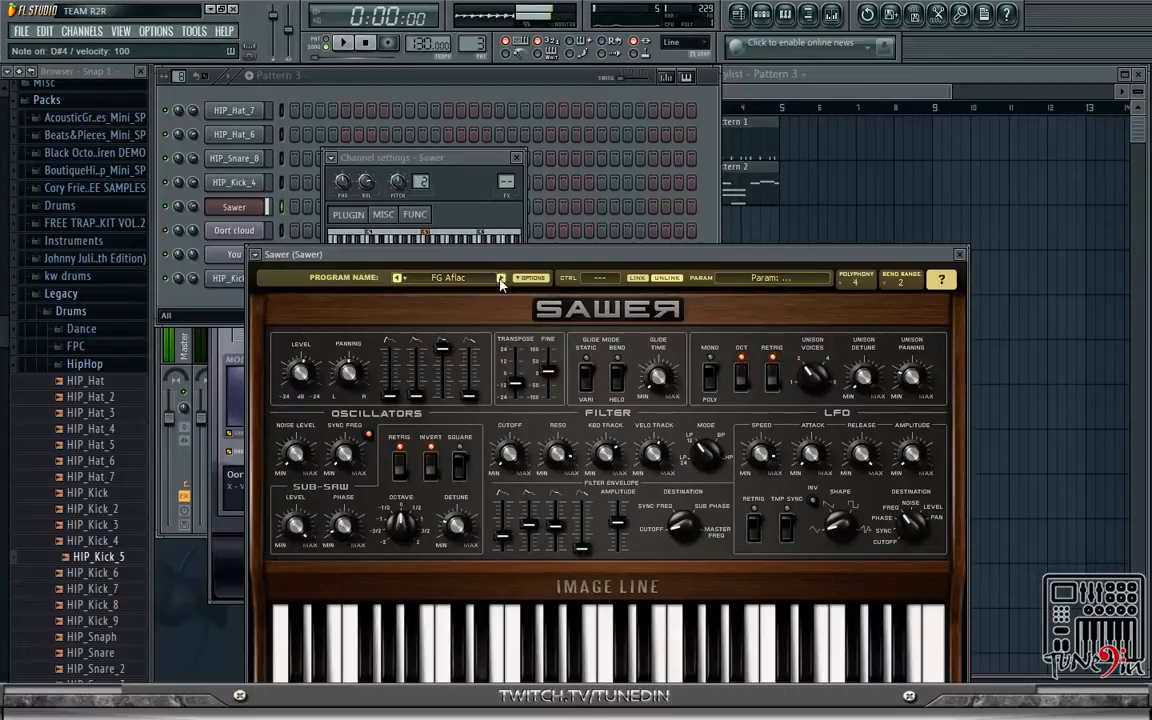
- Audition the FG Almost a Violin program with a few notes and advance the Sawer to FG Angry Analog
{"action": "left_click", "coordinate": [501, 281]}
{"action": "key", "text": "z"}
{"action": "key", "text": "b"}
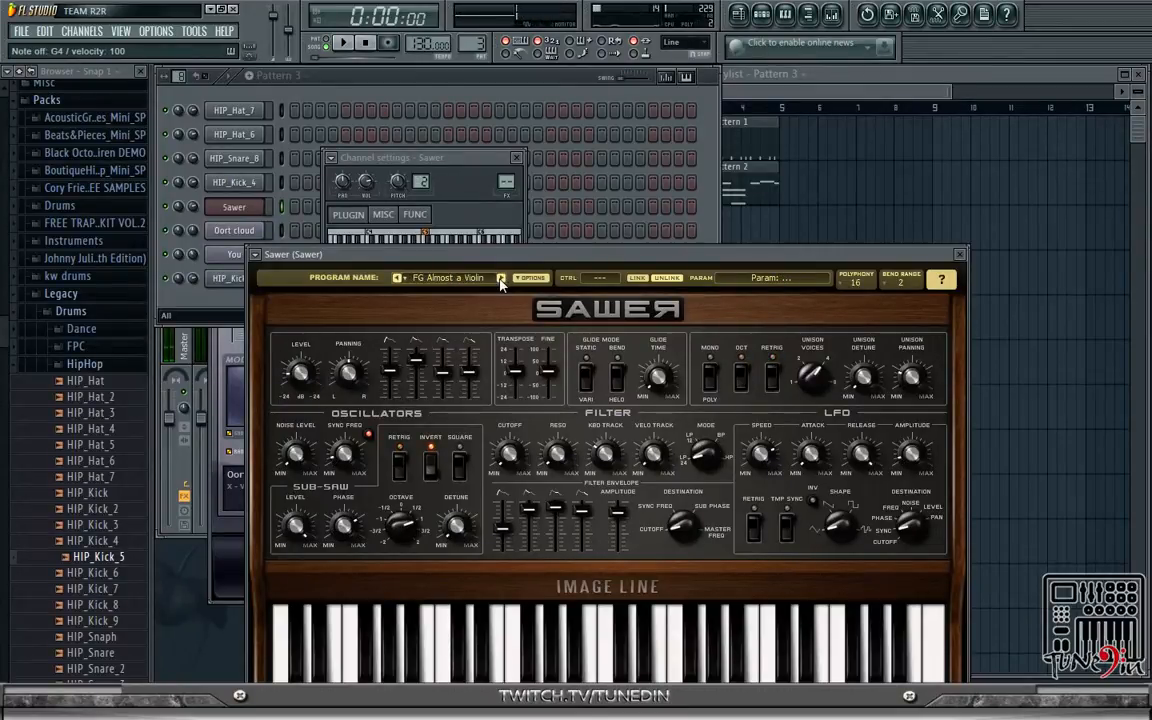
{"action": "left_click", "coordinate": [501, 280]}
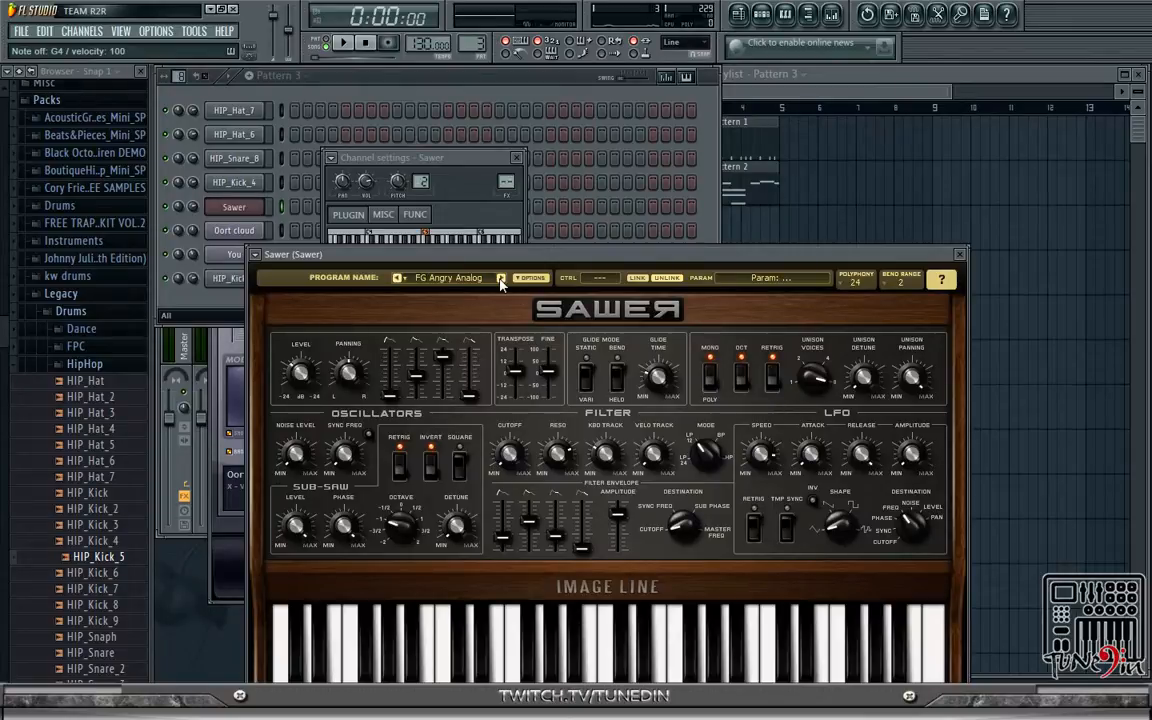
- Load the FG Lo-Fi Avenger program from the Best bank in Sawer's presets library
{"action": "left_click", "coordinate": [440, 278]}
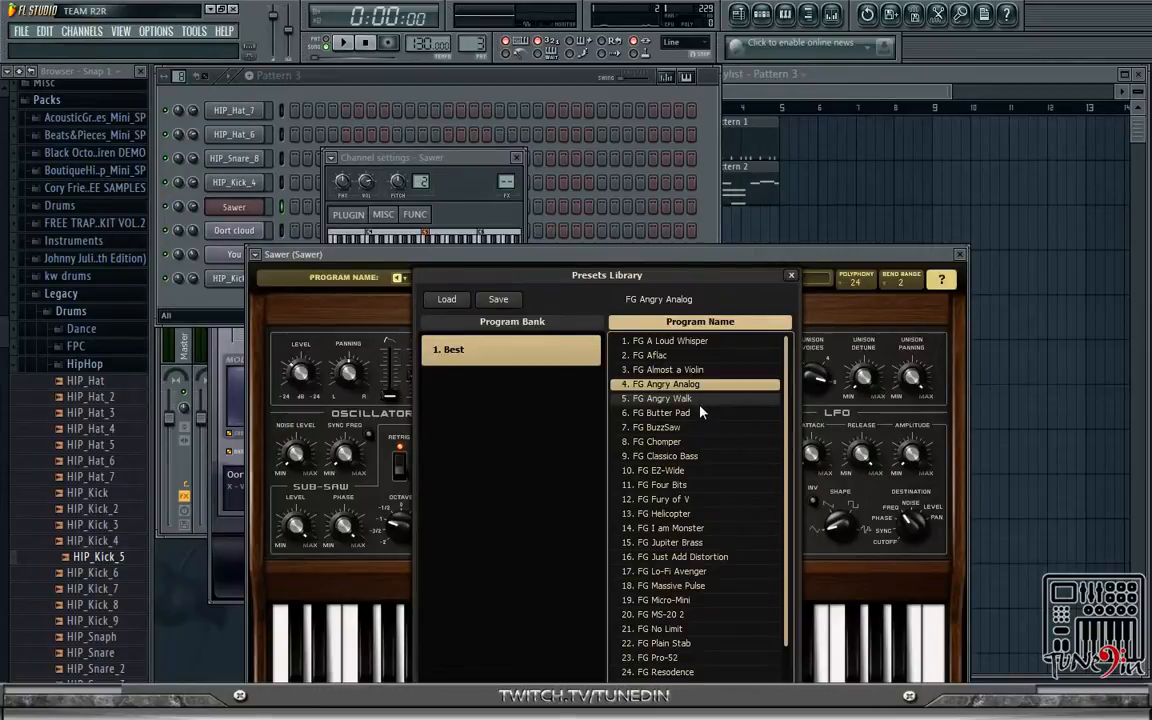
{"action": "scroll", "coordinate": [700, 420], "scroll_direction": "down", "scroll_amount": 4}
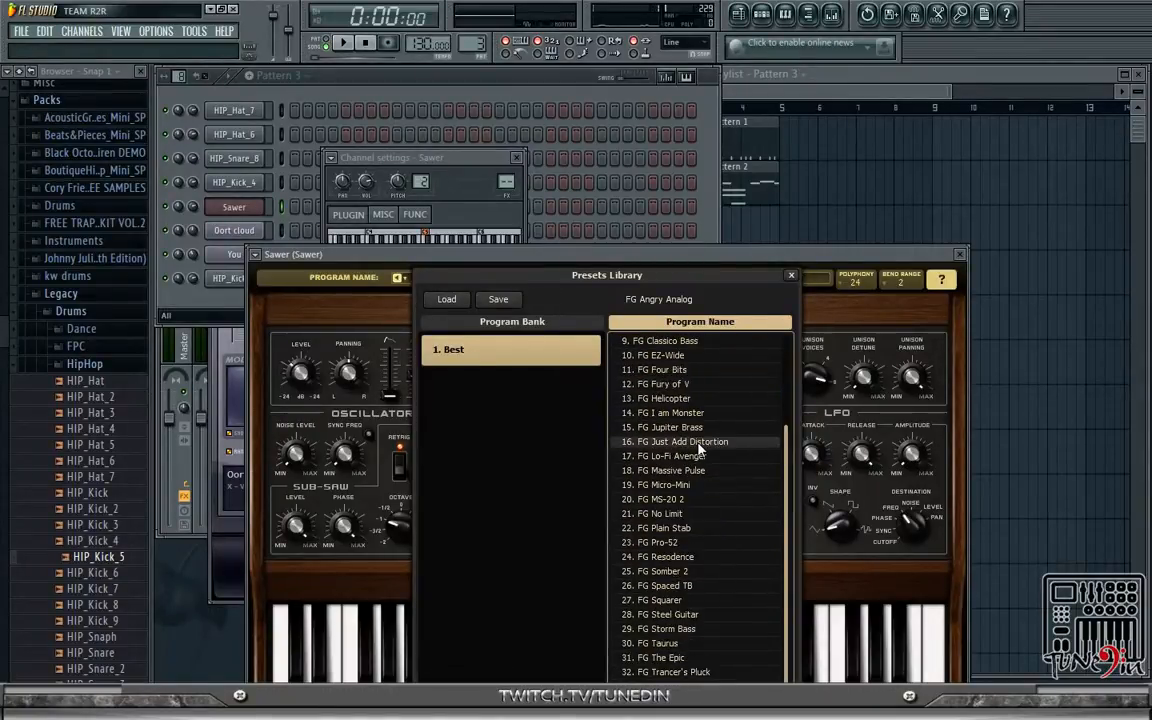
{"action": "left_click", "coordinate": [699, 456]}
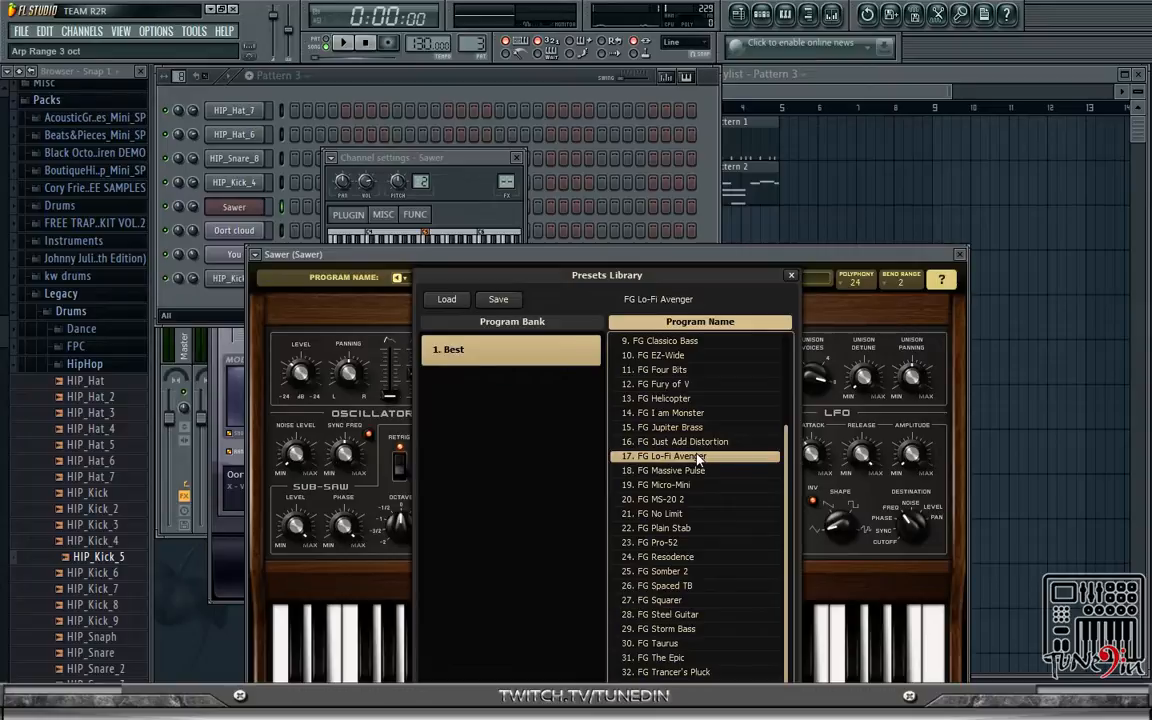
{"action": "double_click", "coordinate": [692, 451]}
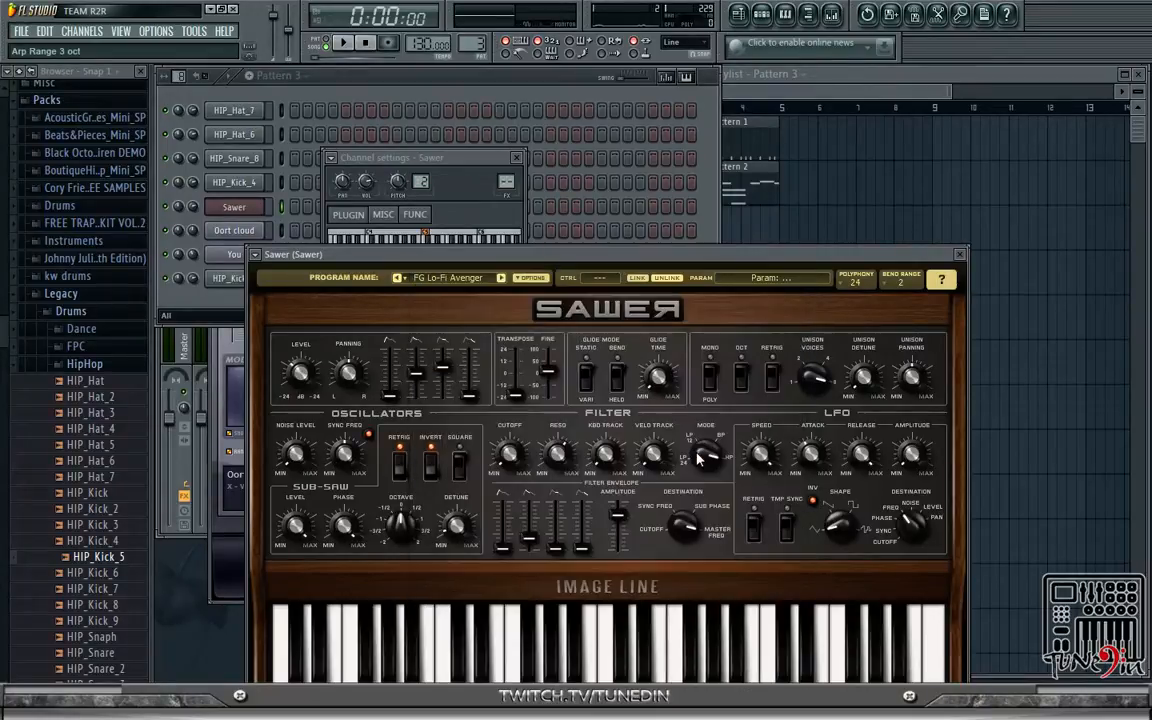
- Browse onward through the Sawer programs past FG MS-20 2 and settle on FG Plain Stab
{"action": "left_click", "coordinate": [500, 278]}
{"action": "left_click", "coordinate": [500, 278]}
{"action": "left_click", "coordinate": [500, 278]}
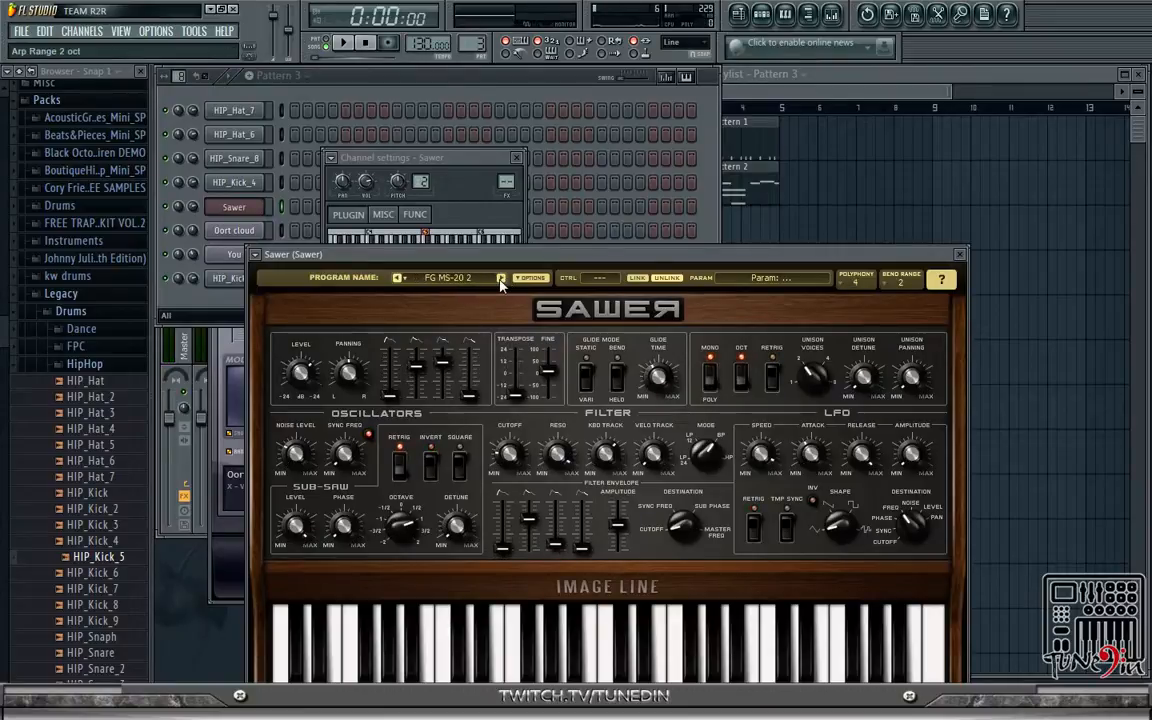
{"action": "left_click", "coordinate": [500, 278]}
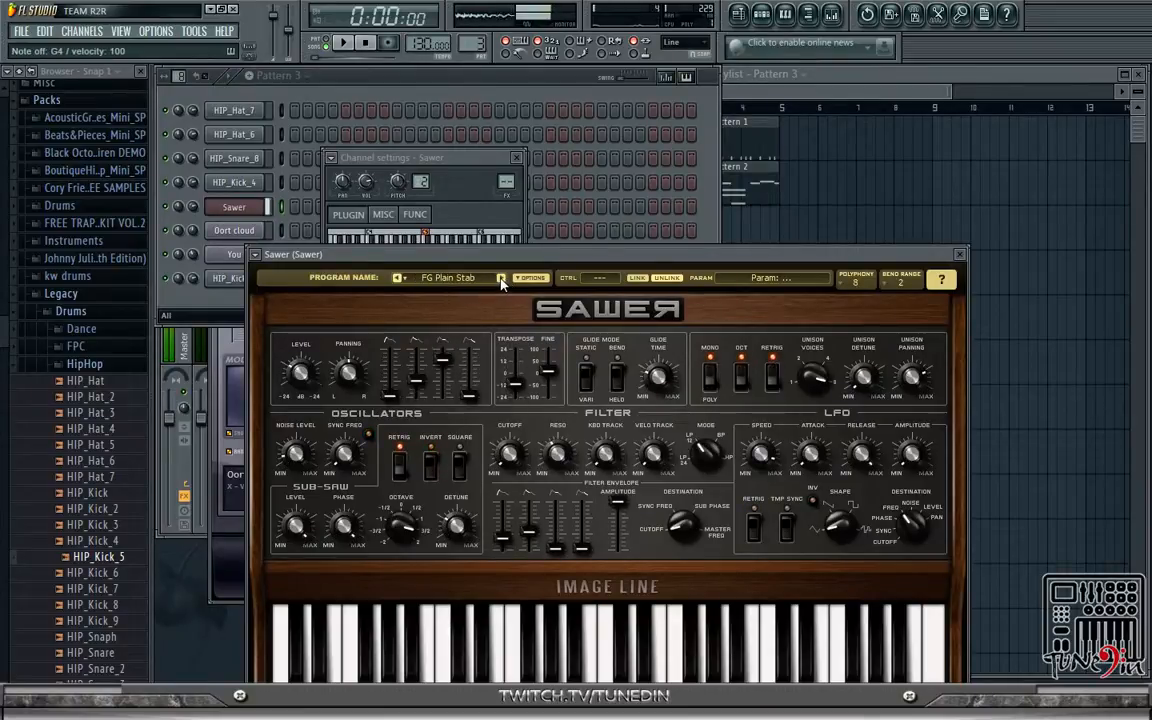
{"action": "left_click", "coordinate": [500, 278]}
{"action": "left_click", "coordinate": [397, 278]}
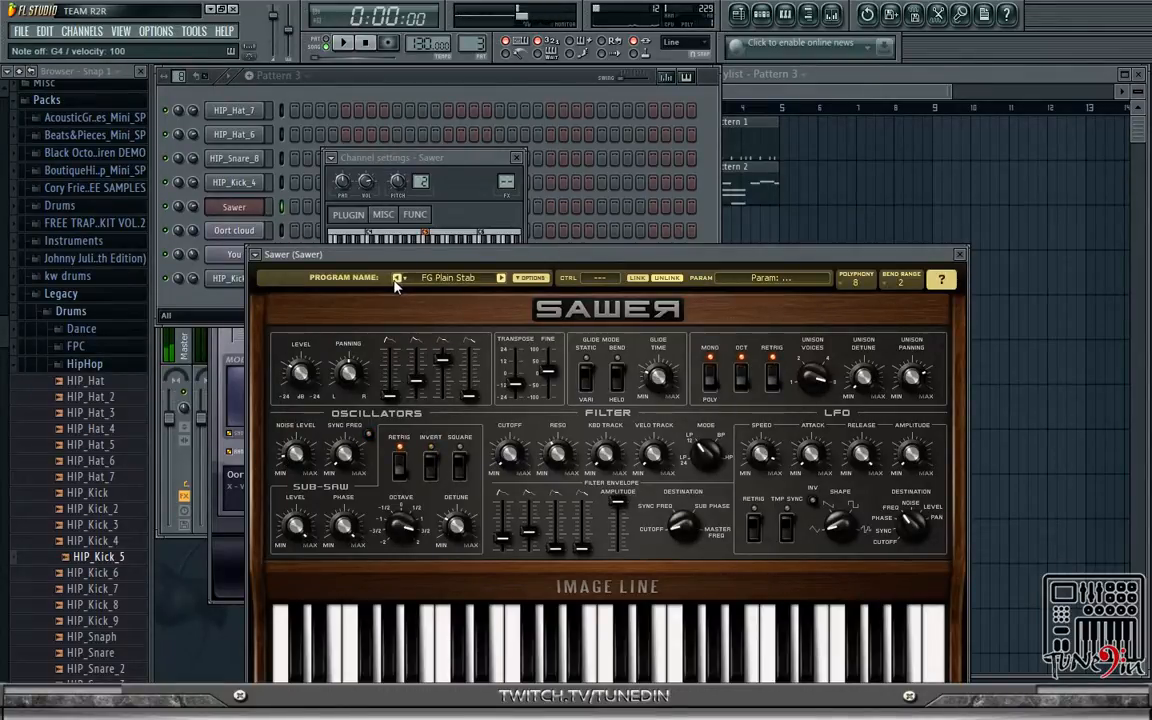
- Close the Sawer channel settings, bring the playlist forward, and play the current arrangement from the start
{"action": "left_click", "coordinate": [518, 158]}
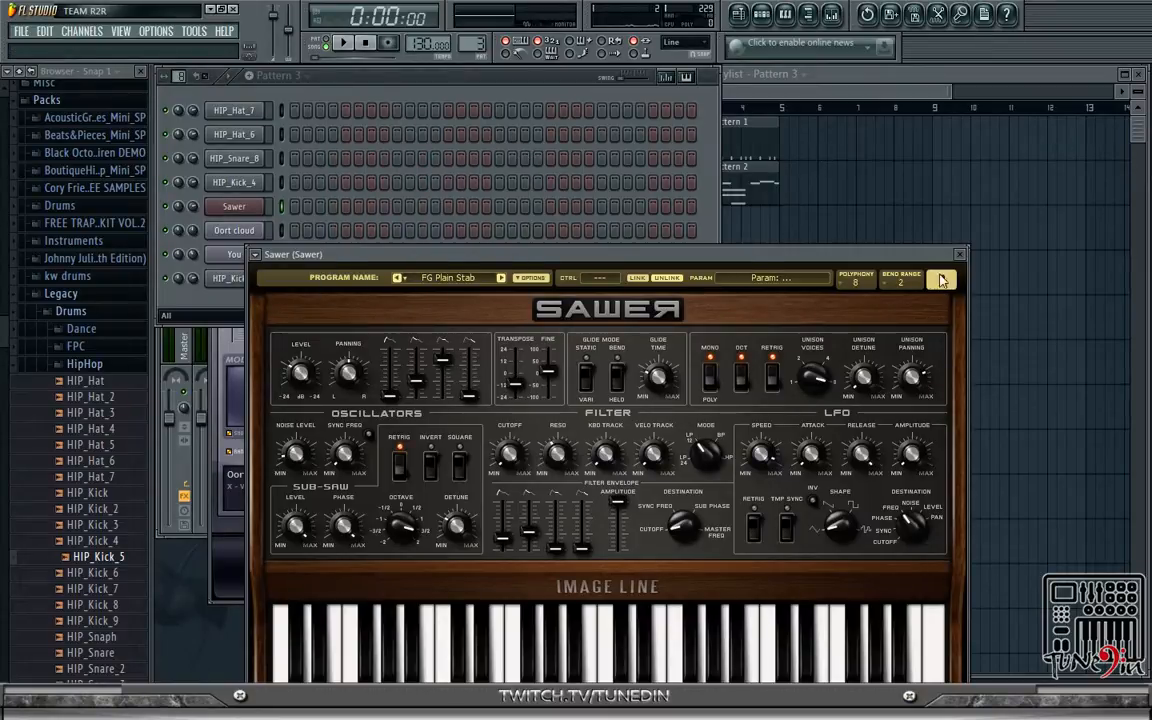
{"action": "left_click", "coordinate": [769, 85]}
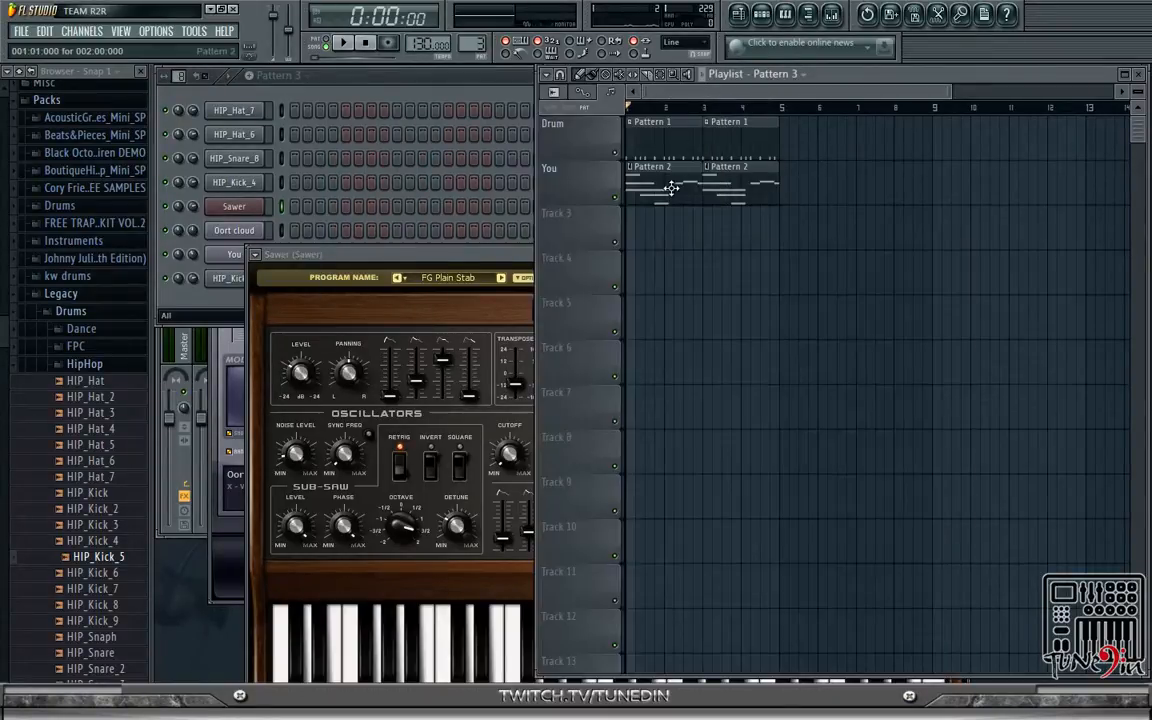
{"action": "key", "text": "space"}
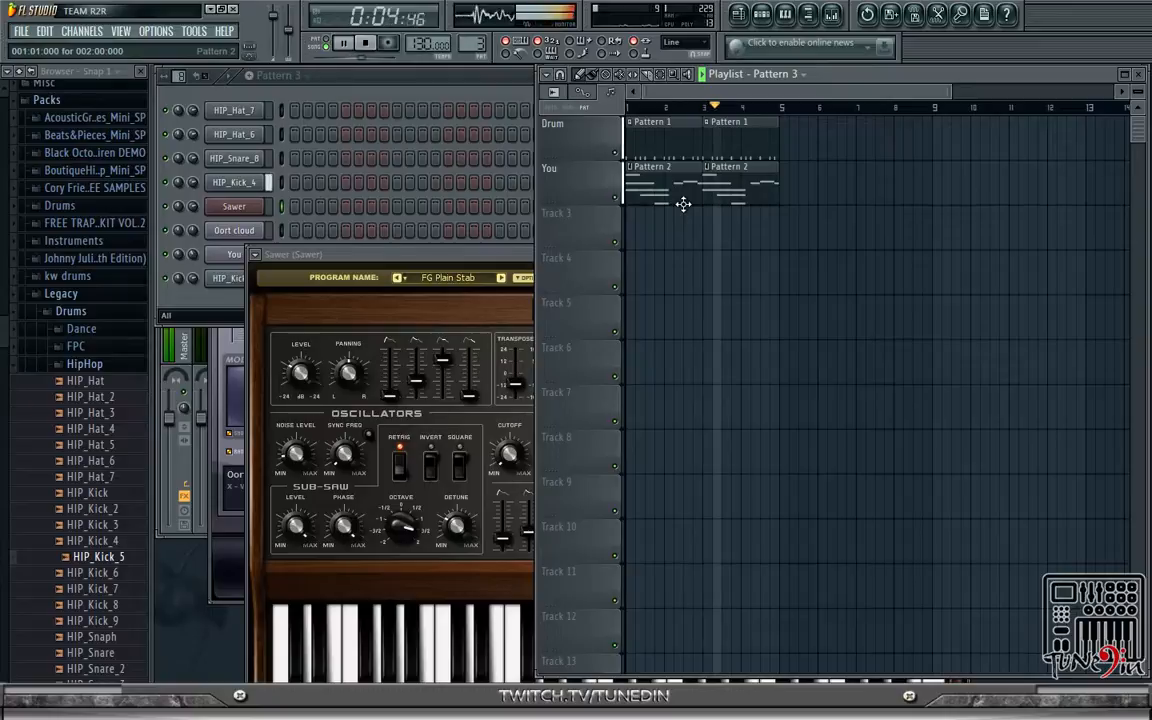
{"action": "key", "text": "space"}
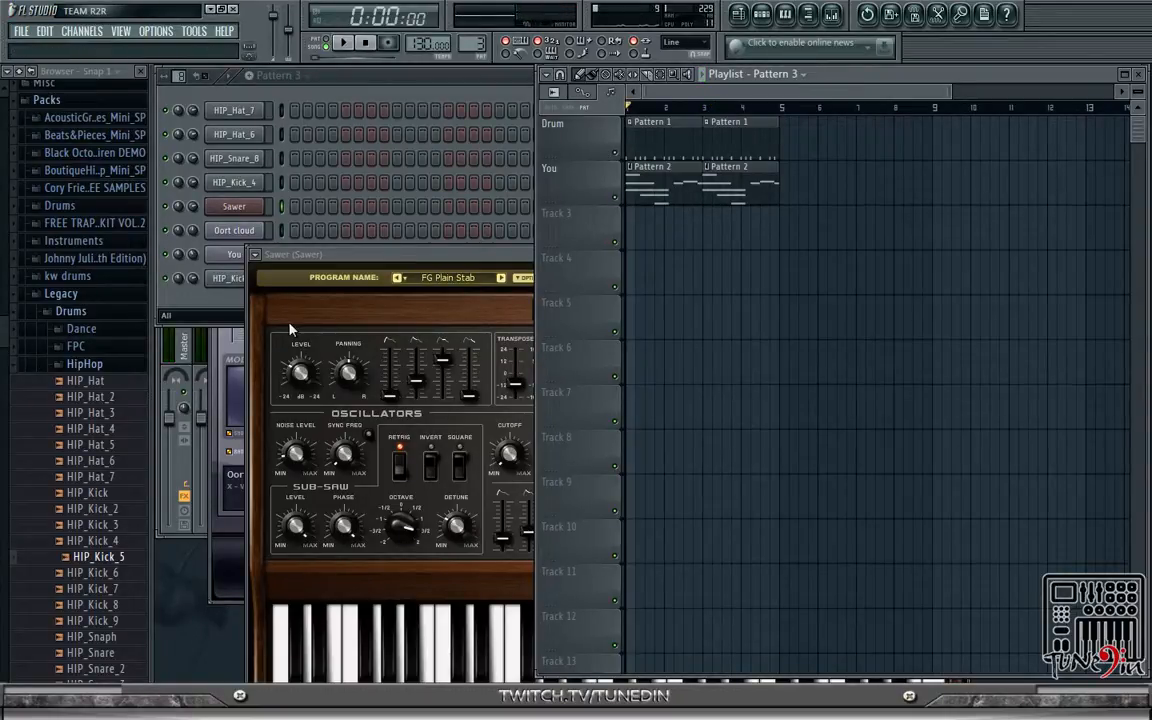
- Select Pattern 1, switch playback to pattern mode, and clone Pattern 1 from the current project's pattern list
{"action": "key", "text": "1"}
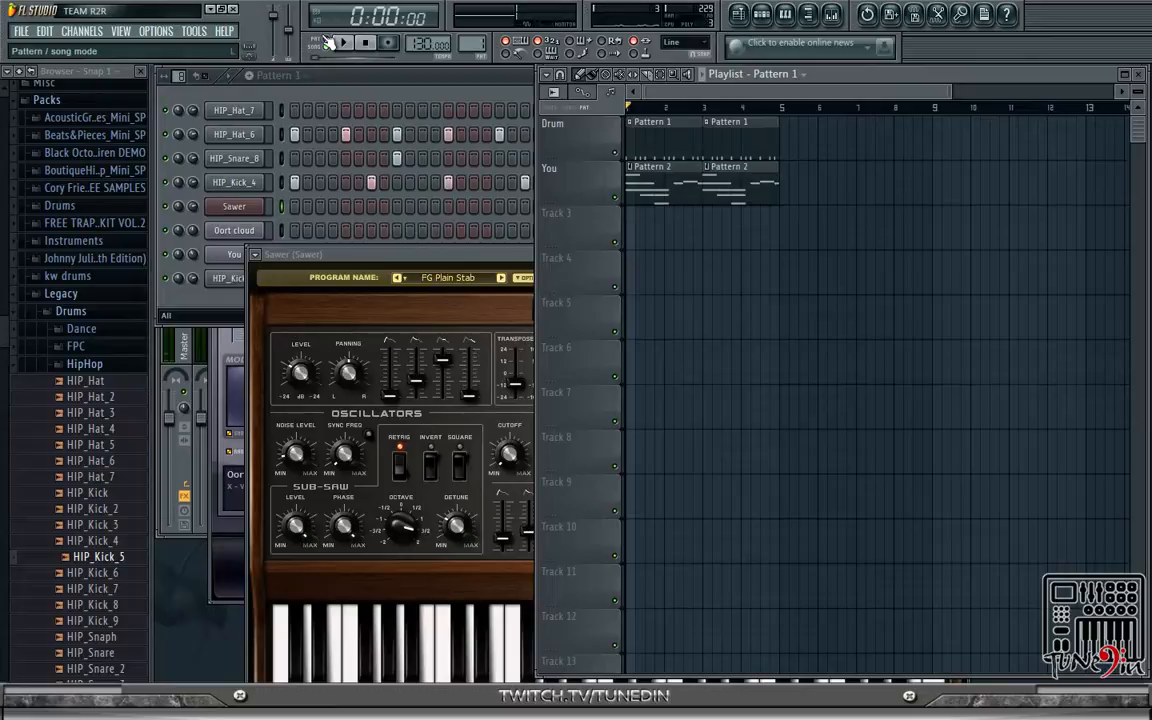
{"action": "left_click", "coordinate": [325, 44]}
{"action": "left_click", "coordinate": [72, 104]}
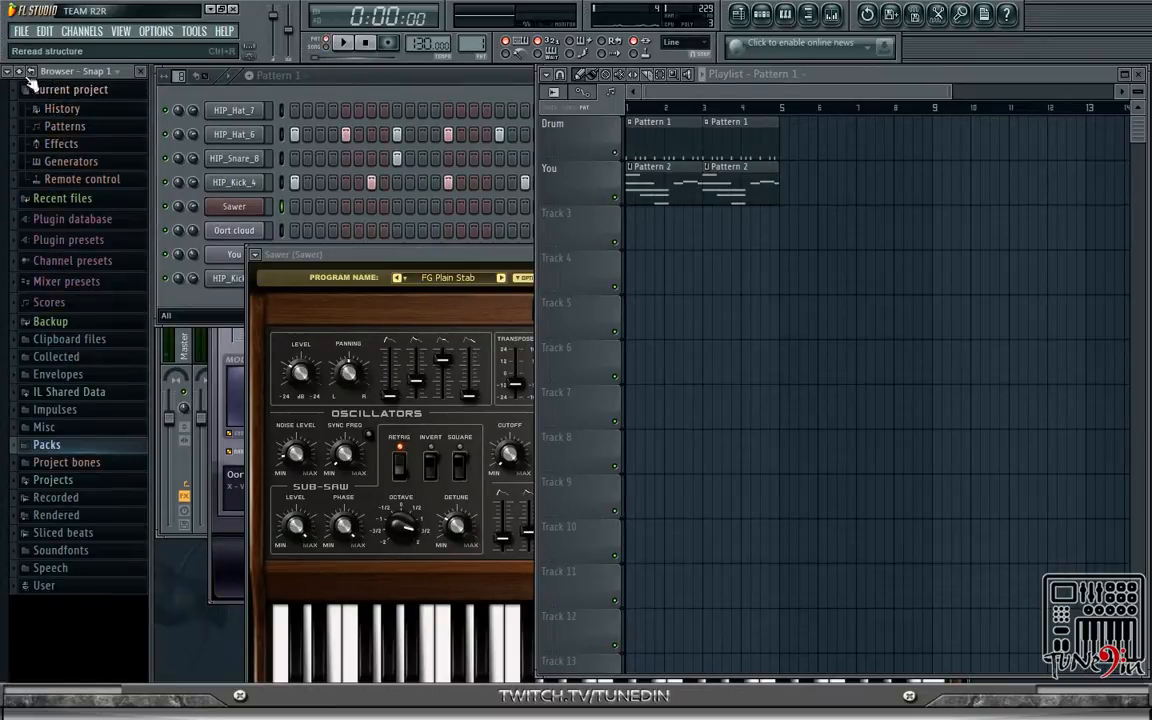
{"action": "left_click", "coordinate": [40, 90]}
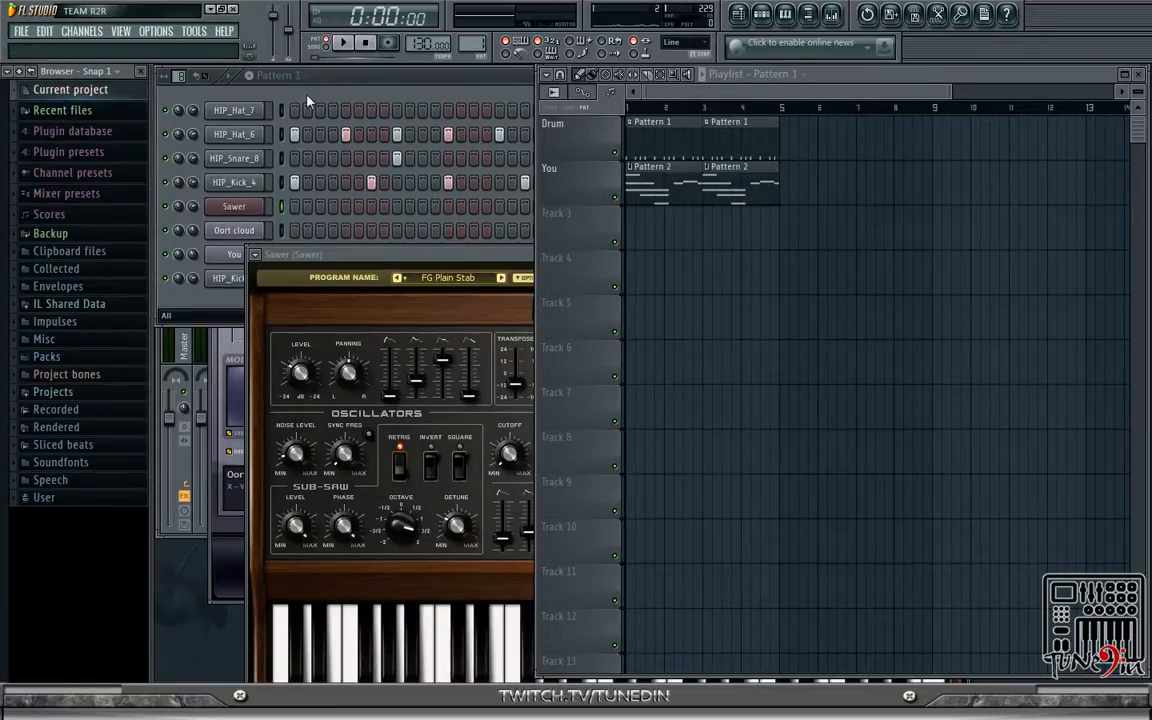
{"action": "left_click", "coordinate": [90, 90]}
{"action": "left_click", "coordinate": [64, 126]}
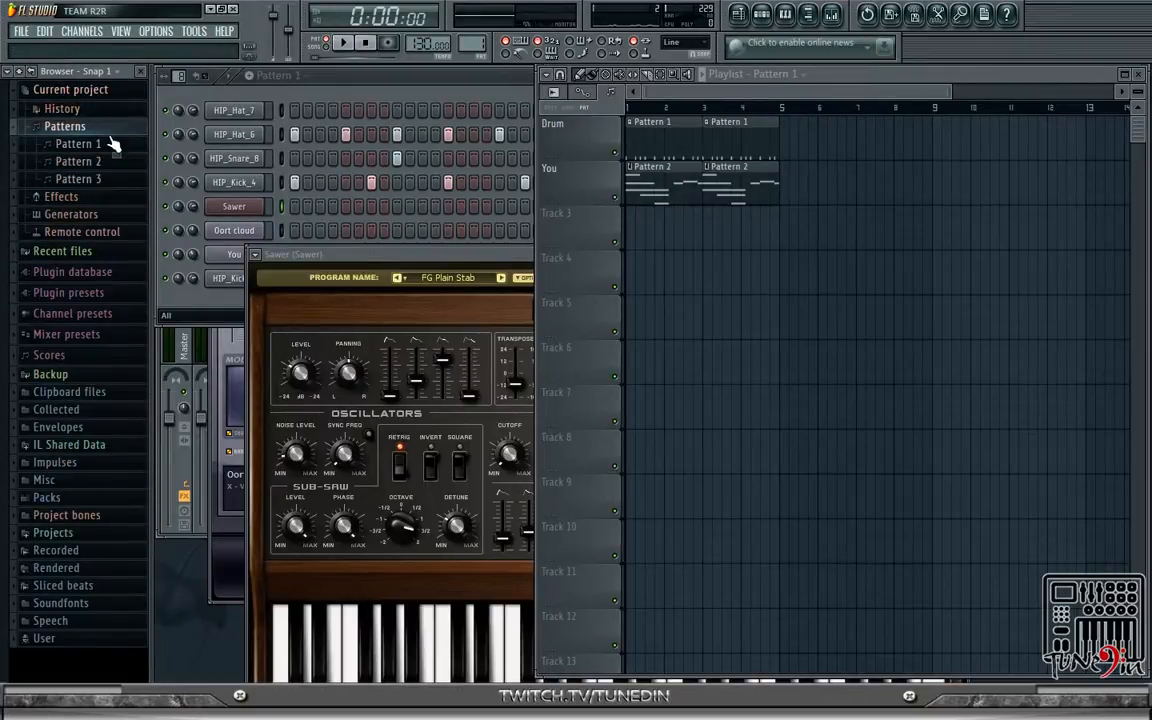
{"action": "right_click", "coordinate": [113, 142]}
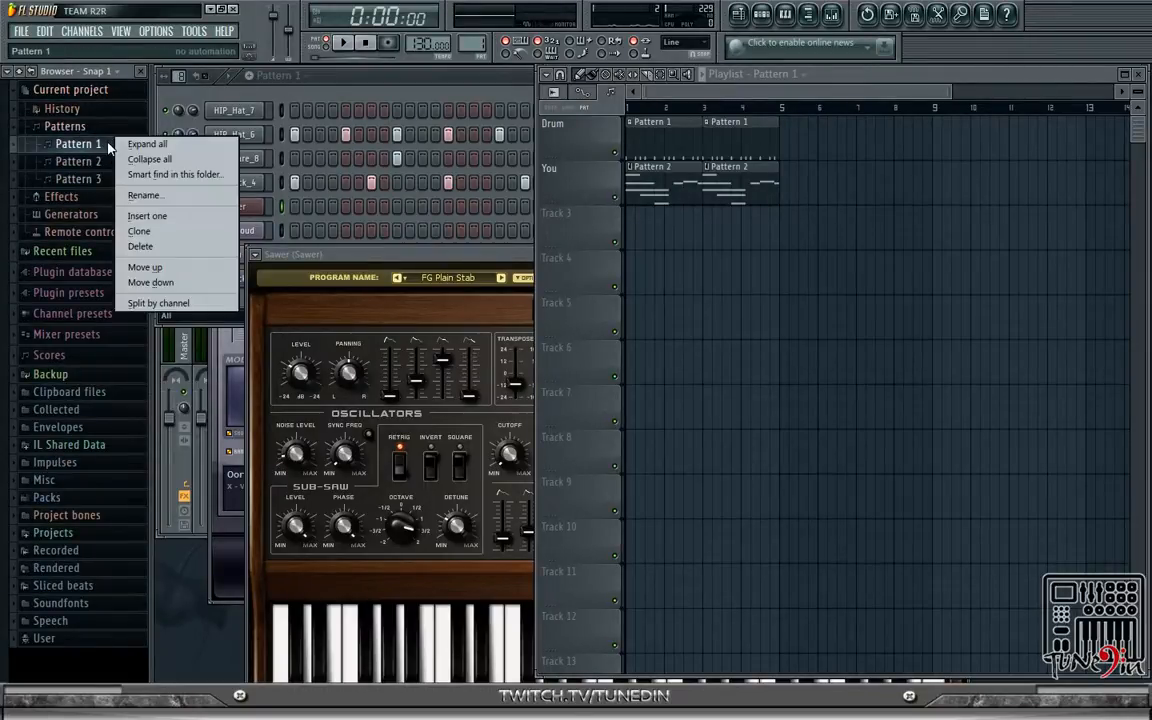
{"action": "left_click", "coordinate": [160, 233]}
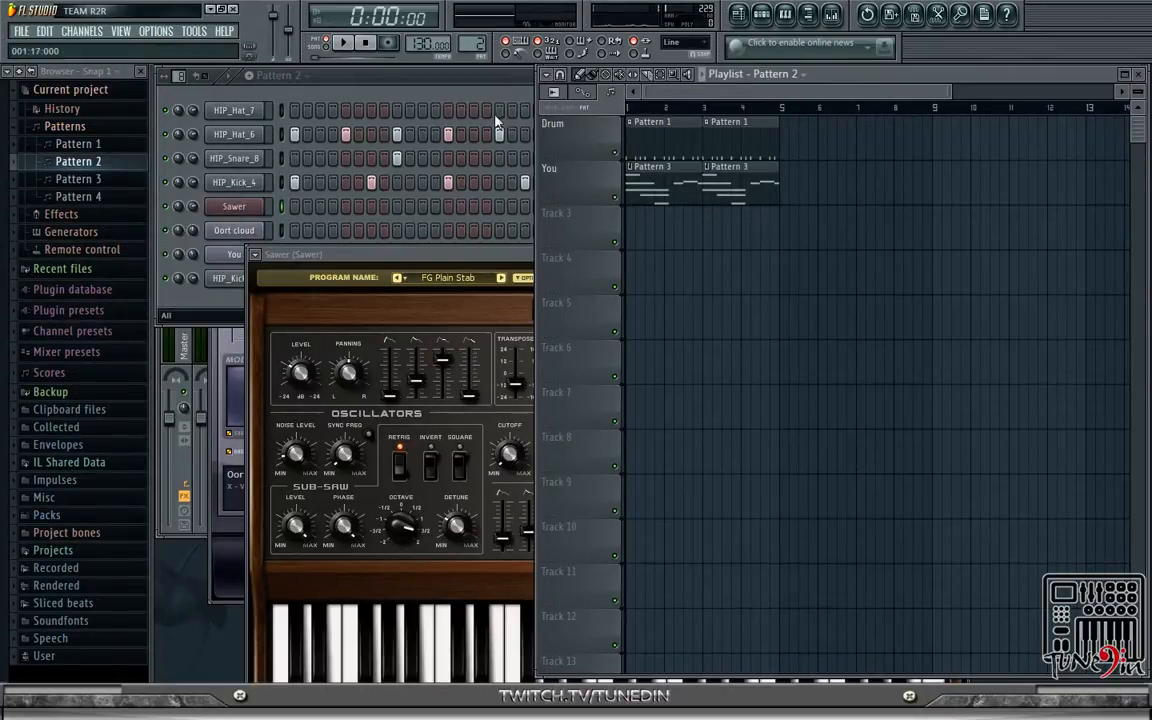
{"action": "left_click", "coordinate": [392, 70]}
{"action": "left_click", "coordinate": [818, 94]}
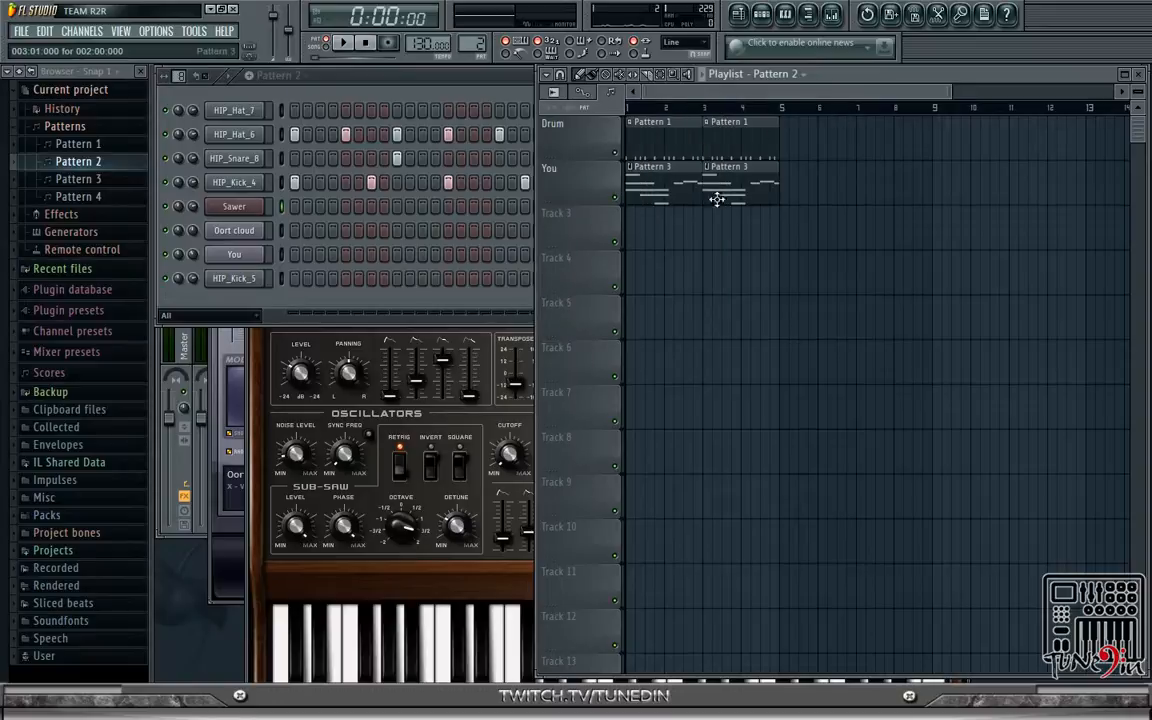
{"action": "left_click", "coordinate": [404, 70]}
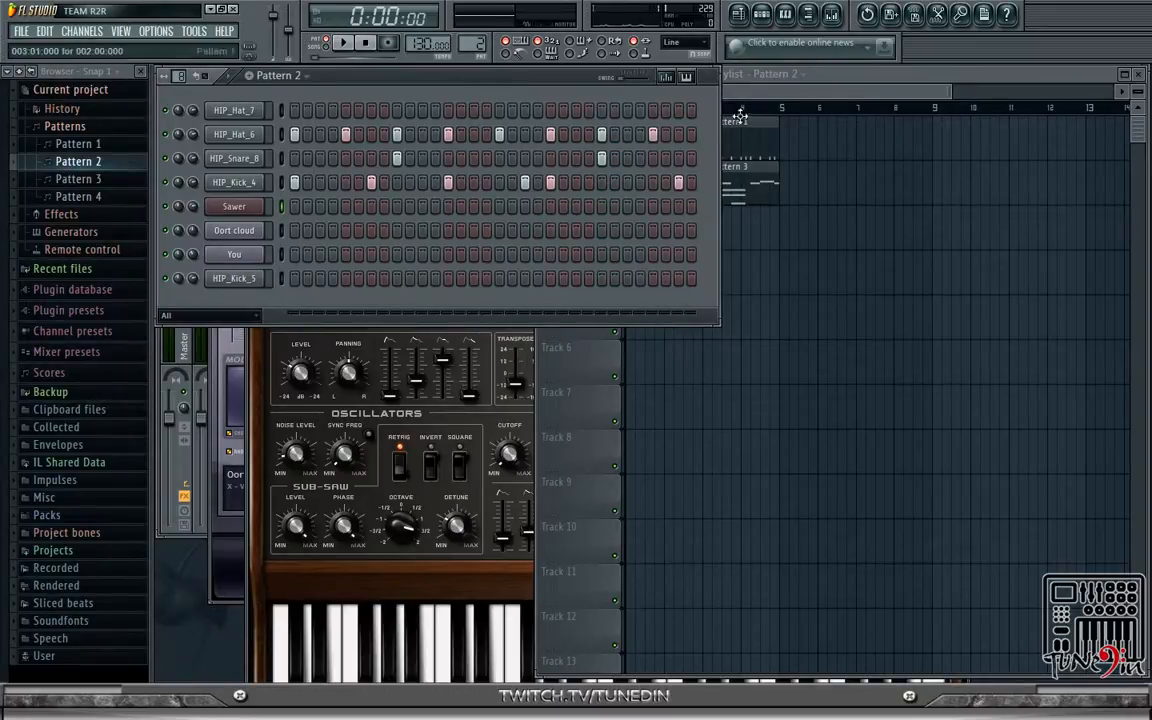
{"action": "left_click", "coordinate": [769, 102]}
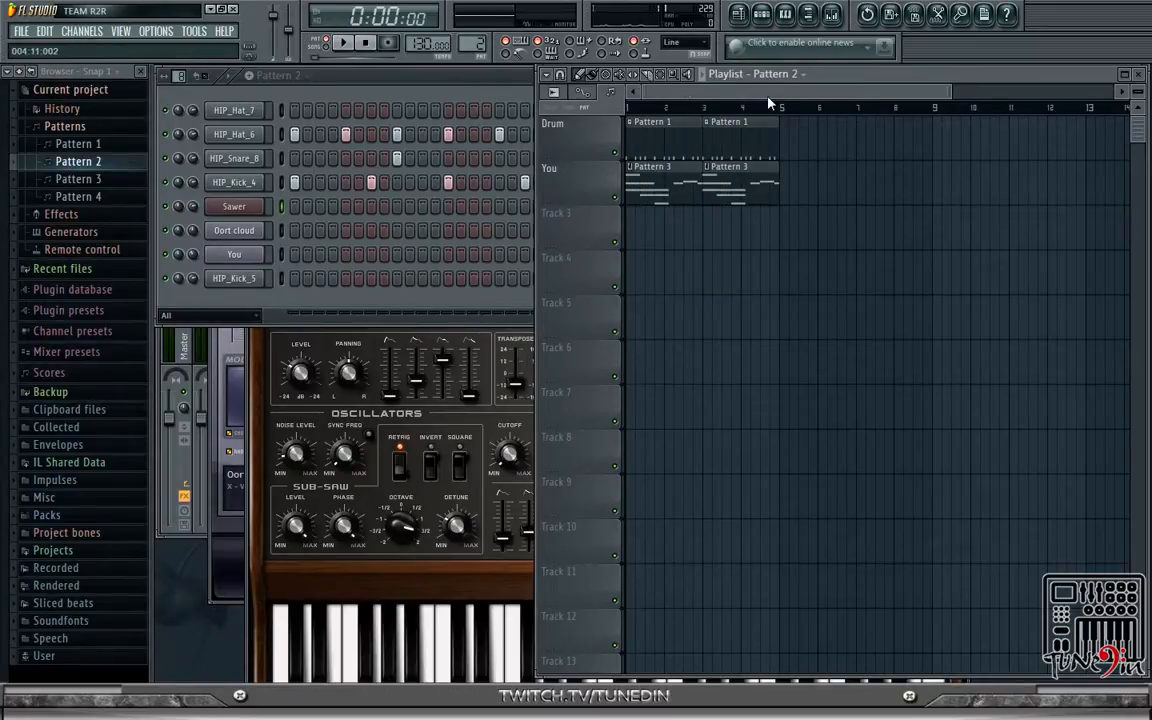
{"action": "left_click", "coordinate": [105, 127]}
{"action": "left_click", "coordinate": [89, 90]}
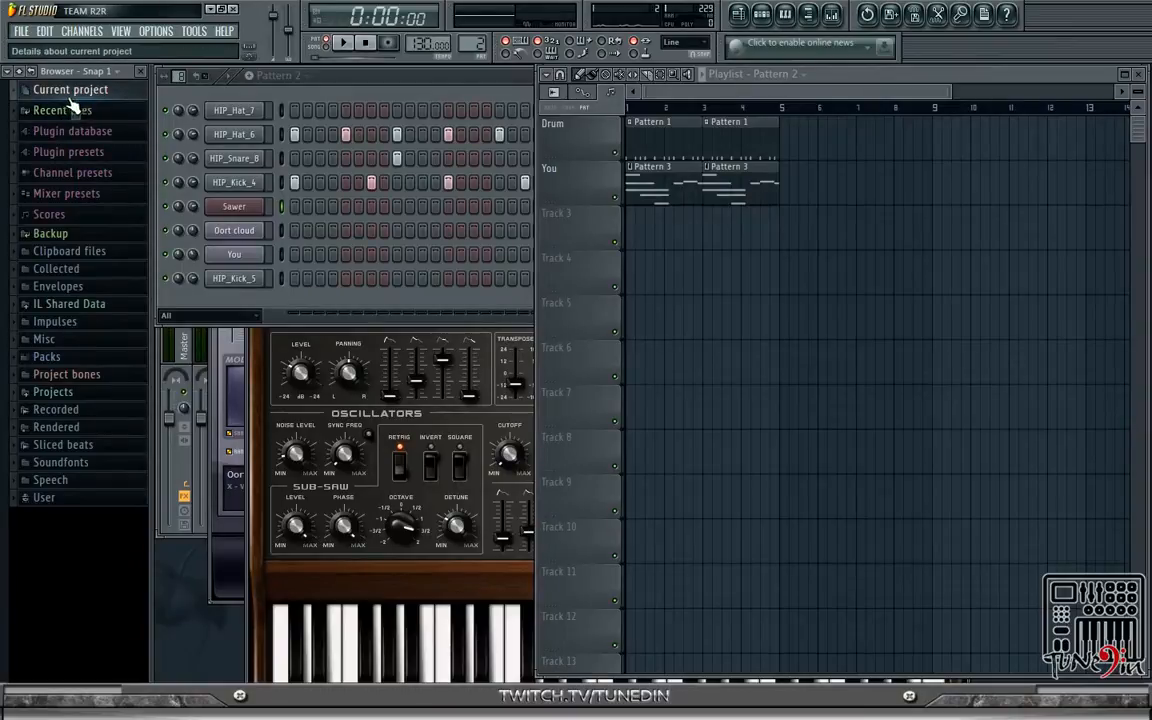
{"action": "left_click", "coordinate": [82, 89]}
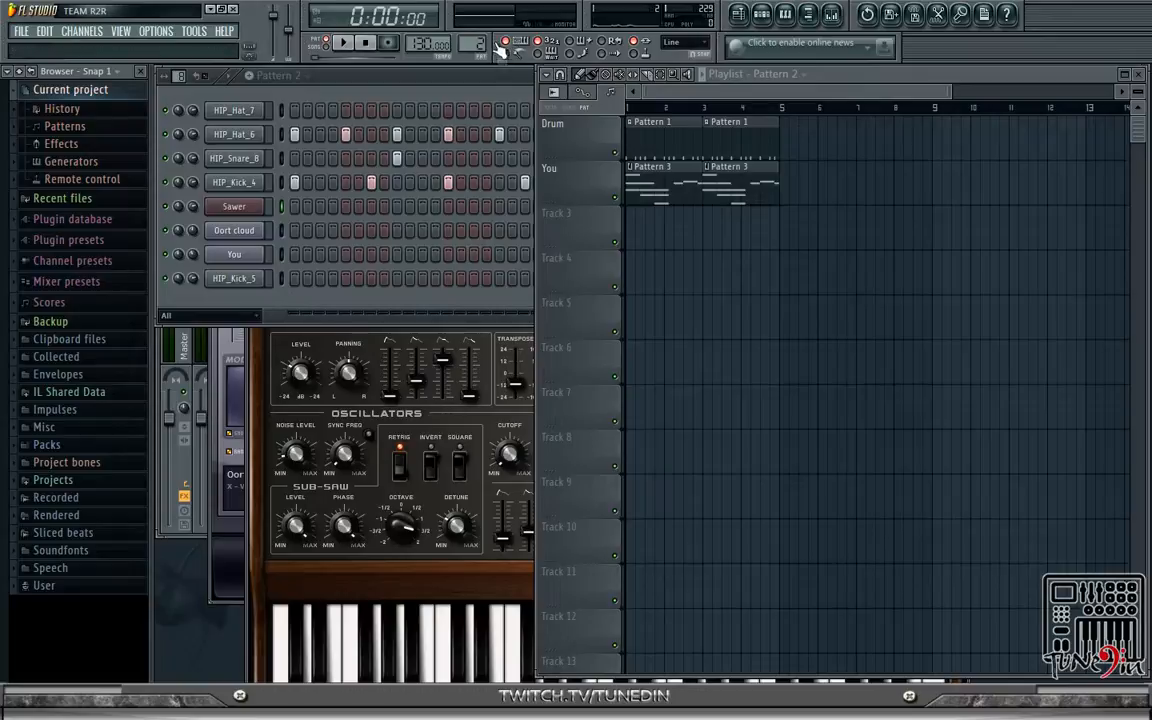
- Step through the project's patterns with the pattern selector to compare their contents in the step sequencer
{"action": "mouse_move", "coordinate": [480, 45]}
{"action": "left_mouse_down"}
{"action": "mouse_move", "coordinate": [480, 29]}
{"action": "mouse_move", "coordinate": [480, 45]}
{"action": "left_mouse_up"}
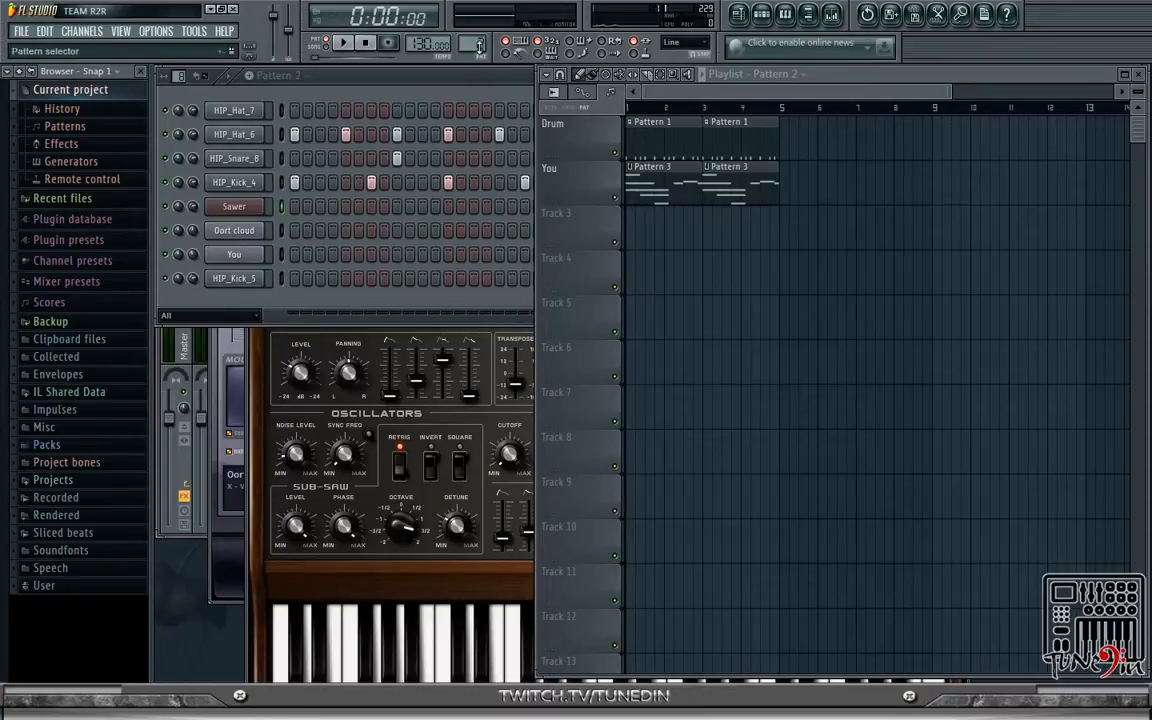
{"action": "scroll", "coordinate": [477, 43], "scroll_direction": "up", "scroll_amount": 3}
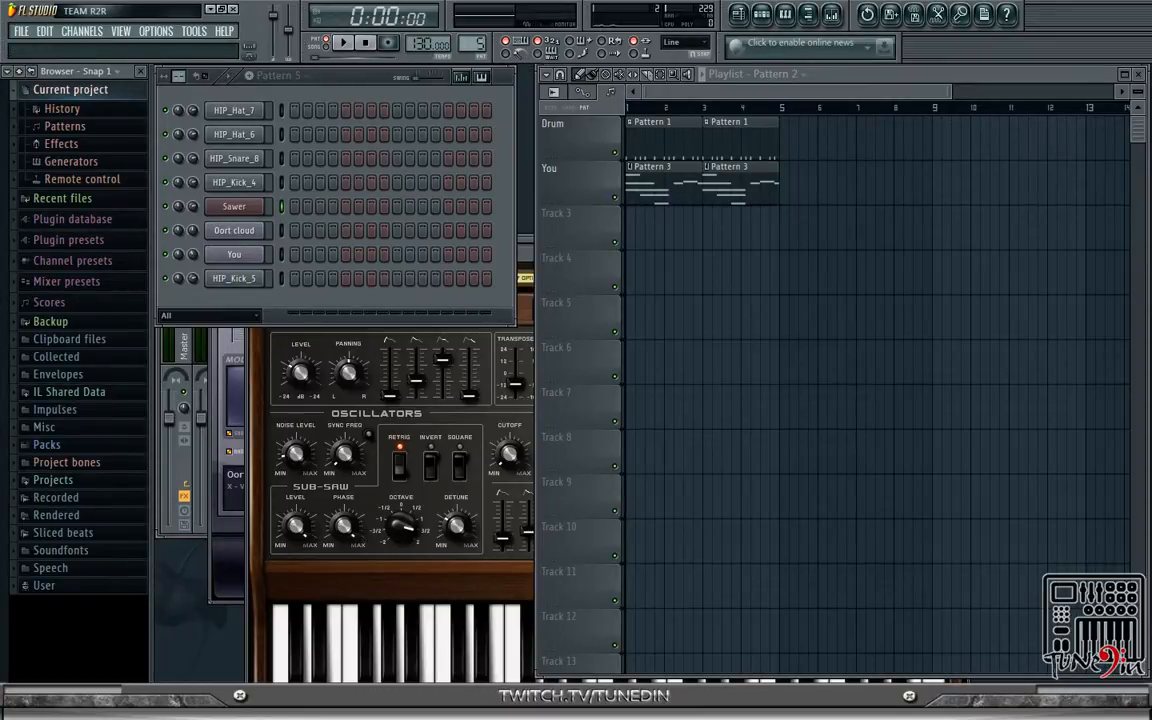
{"action": "scroll", "coordinate": [477, 43], "scroll_direction": "down", "scroll_amount": 1}
{"action": "scroll", "coordinate": [477, 43], "scroll_direction": "down", "scroll_amount": 3}
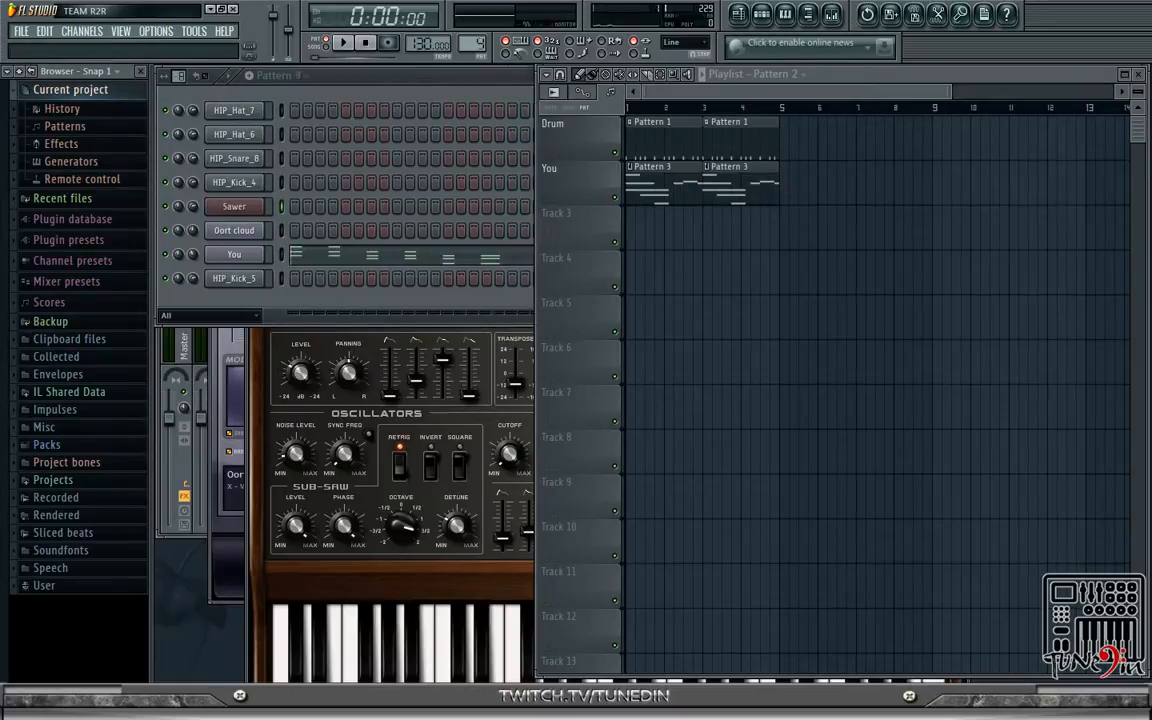
{"action": "scroll", "coordinate": [477, 43], "scroll_direction": "down", "scroll_amount": 1}
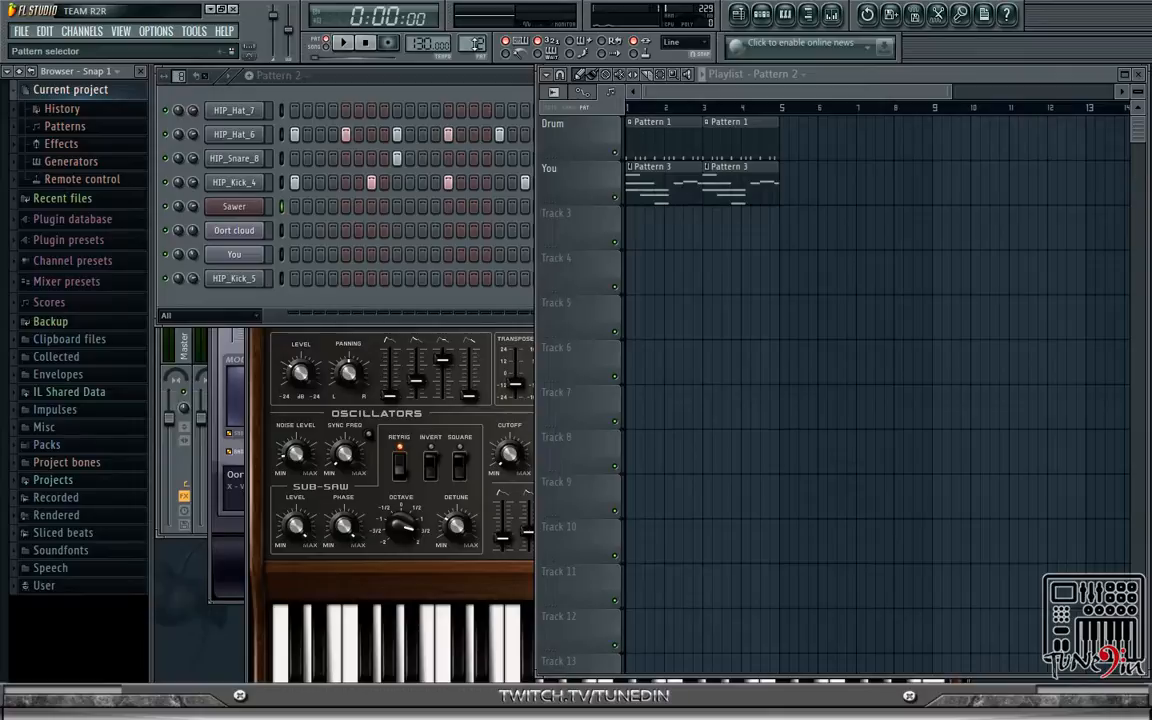
{"action": "scroll", "coordinate": [477, 43], "scroll_direction": "up", "scroll_amount": 1}
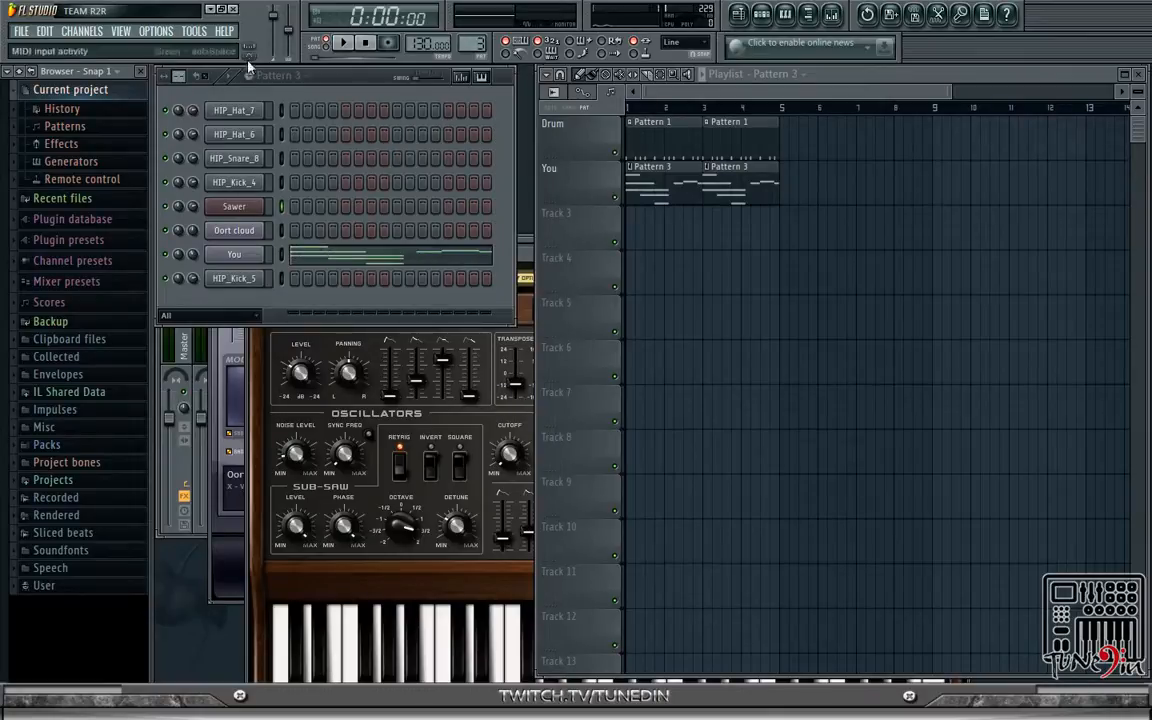
- Make Pattern 2 active from the project's pattern list and reopen the Packs samples in the browser
{"action": "left_click", "coordinate": [78, 127]}
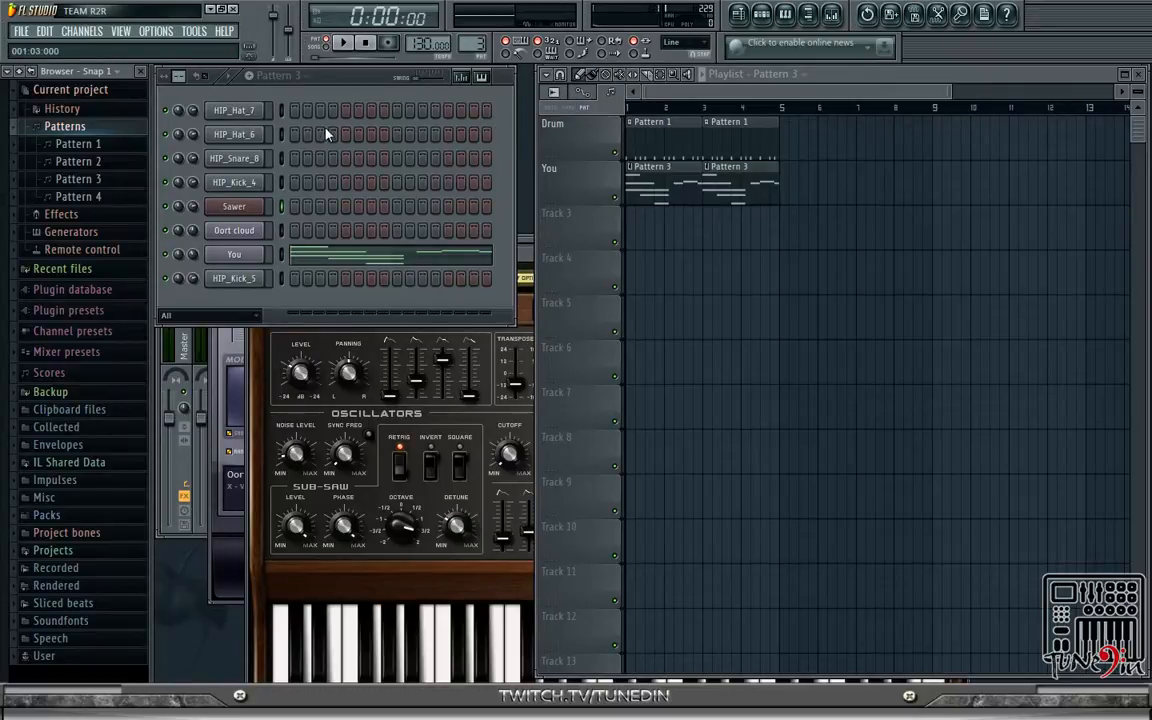
{"action": "left_click", "coordinate": [125, 161]}
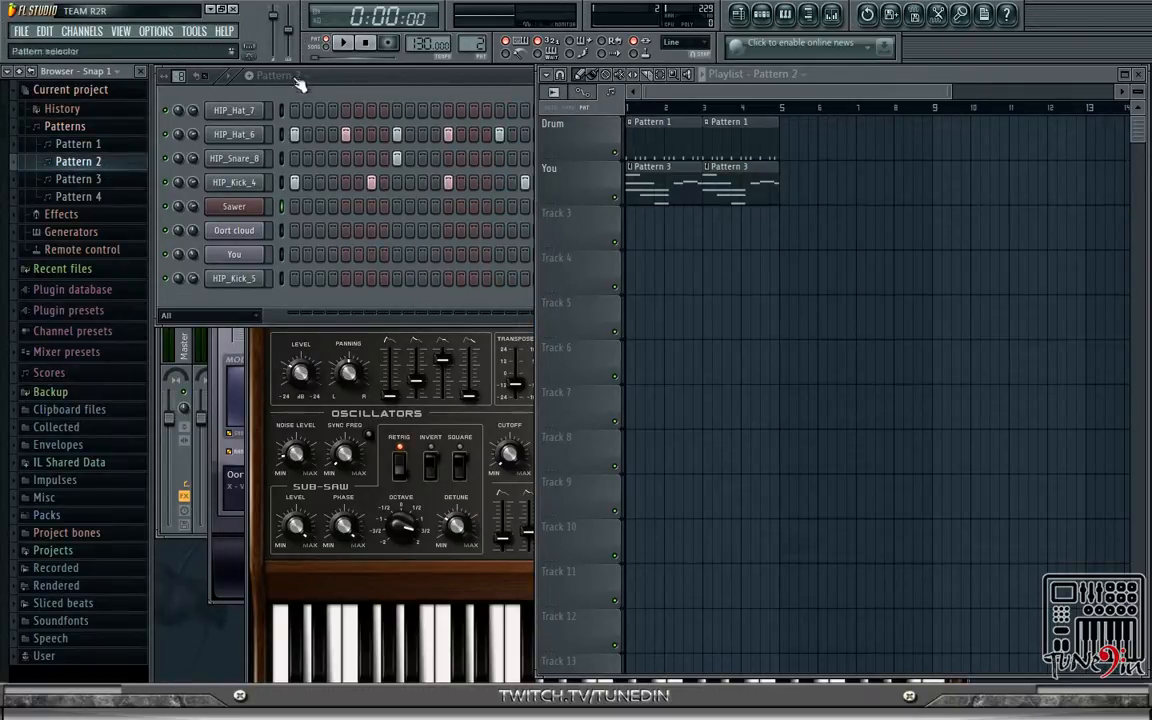
{"action": "left_click", "coordinate": [50, 127]}
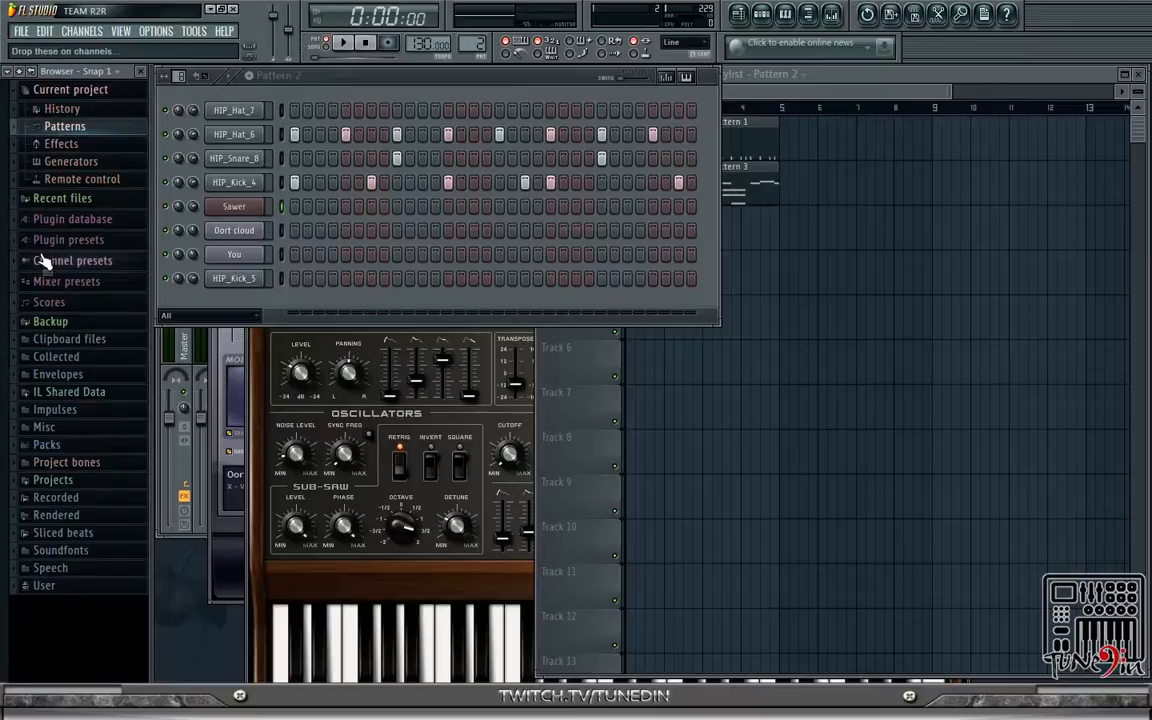
{"action": "left_click", "coordinate": [108, 444]}
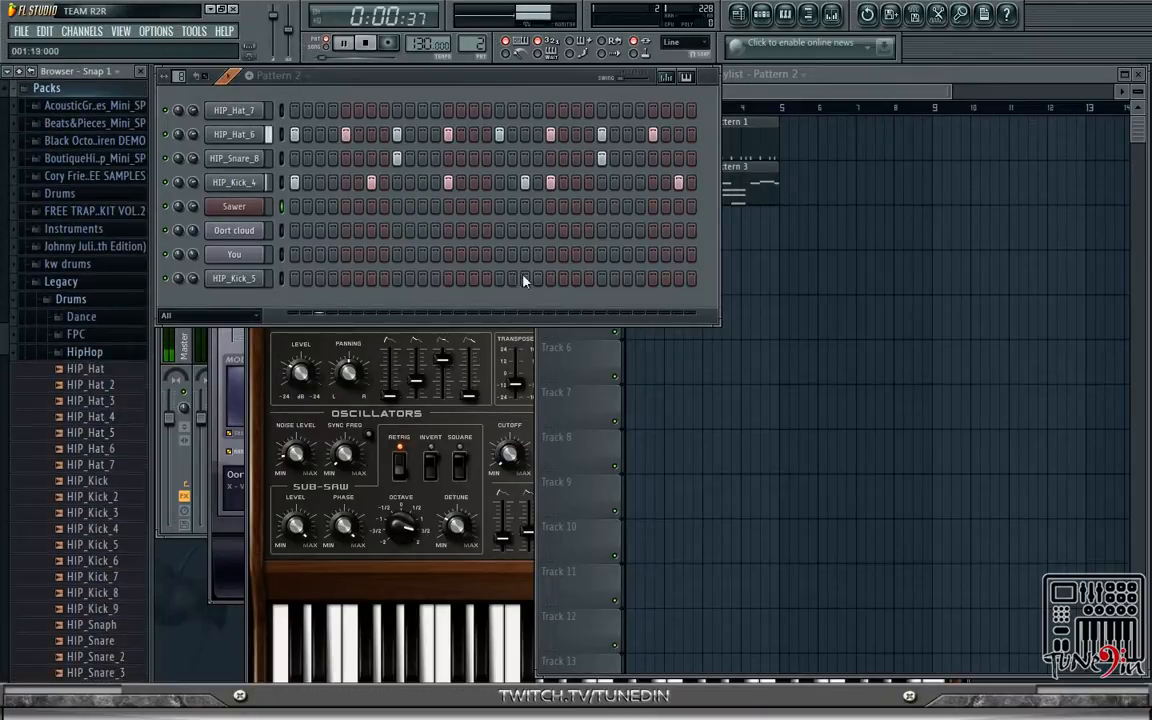
- During playback, switch to song mode and replace both Pattern 1 clips on the Drum track with Pattern 2 clips
{"action": "key", "text": "space"}
{"action": "left_click", "coordinate": [768, 97]}
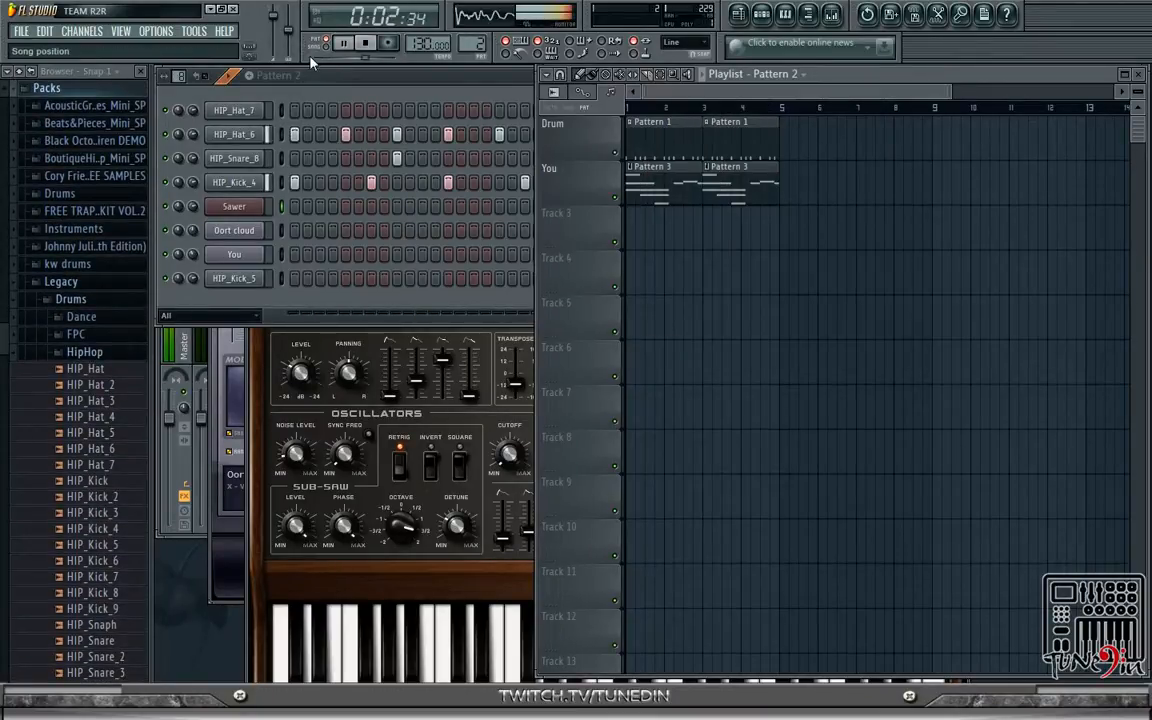
{"action": "right_click", "coordinate": [656, 142]}
{"action": "right_click", "coordinate": [728, 150]}
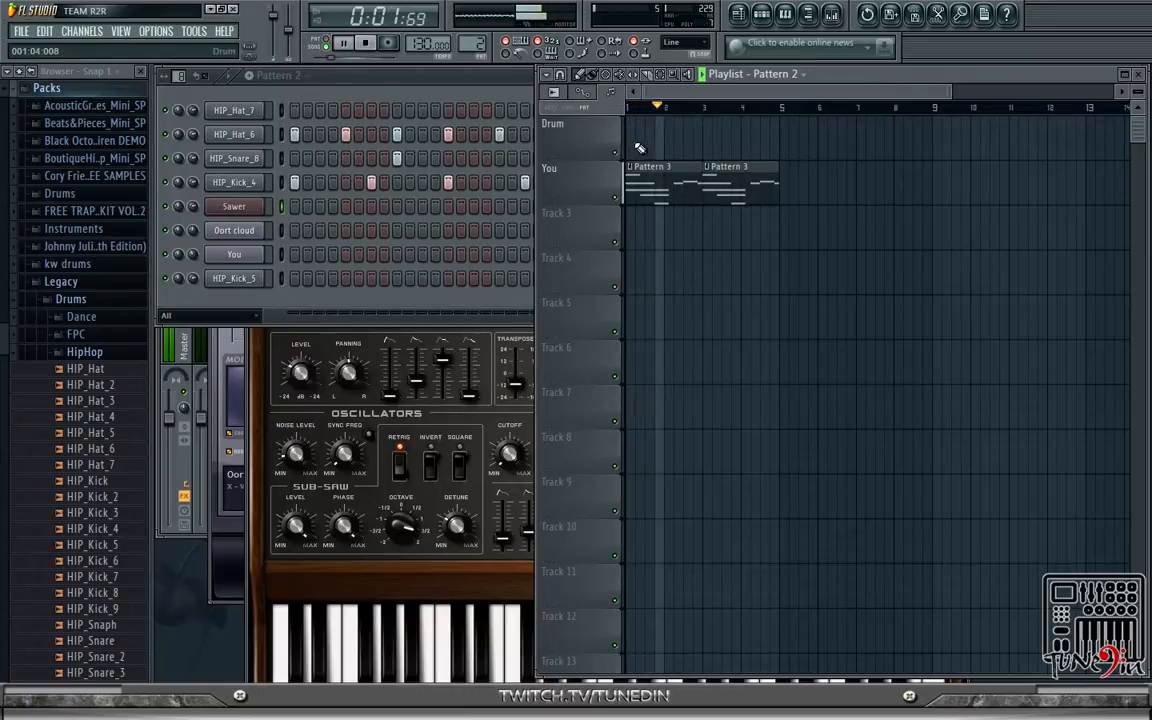
{"action": "left_click", "coordinate": [638, 148]}
{"action": "left_click", "coordinate": [717, 150]}
{"action": "left_click", "coordinate": [422, 75]}
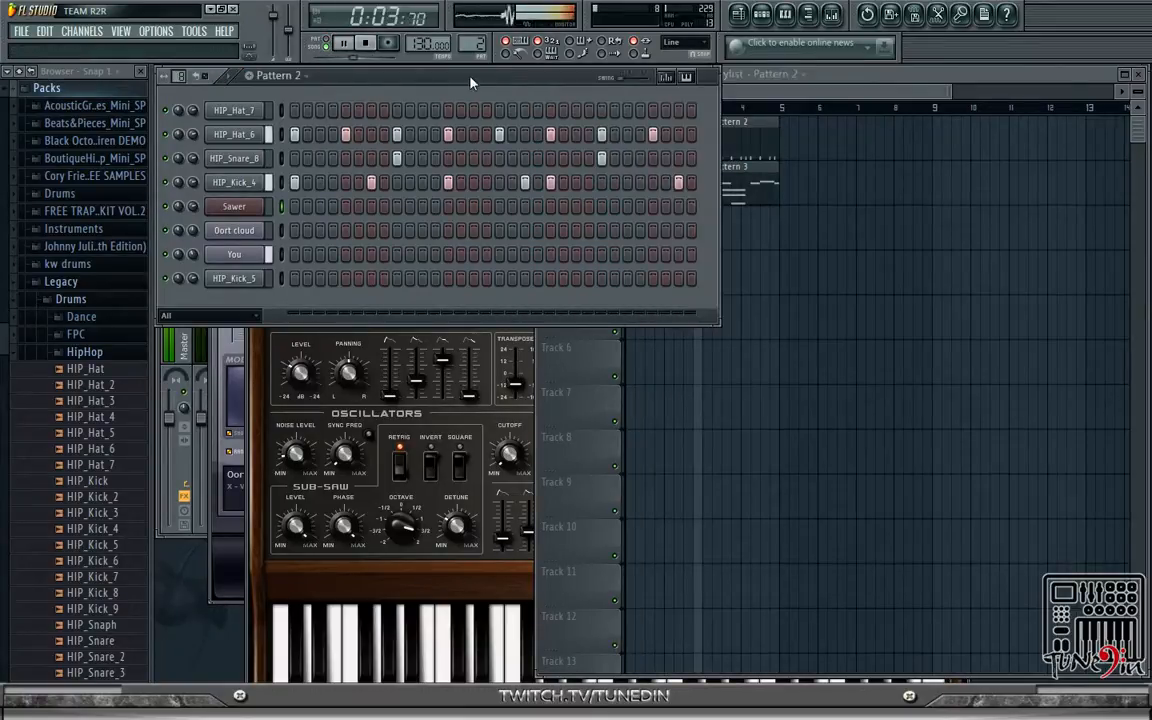
{"action": "key", "text": "space"}
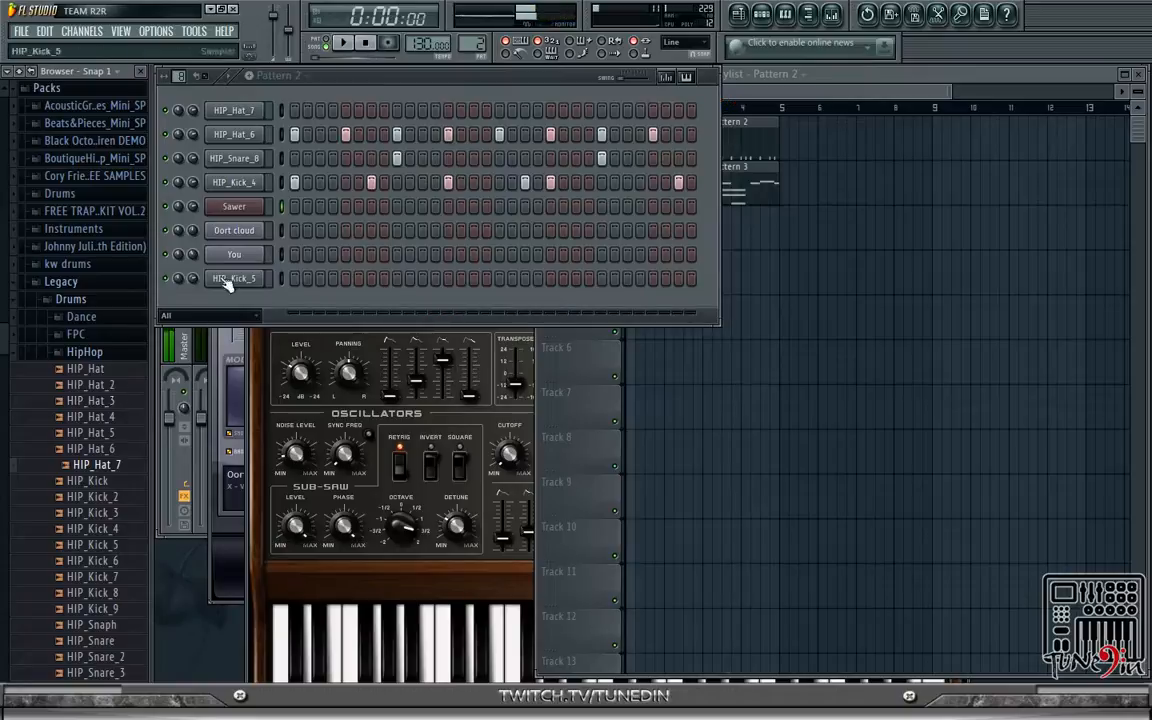
{"action": "left_click", "coordinate": [93, 466]}
{"action": "left_click_drag", "start_coordinate": [97, 477], "coordinate": [256, 105]}
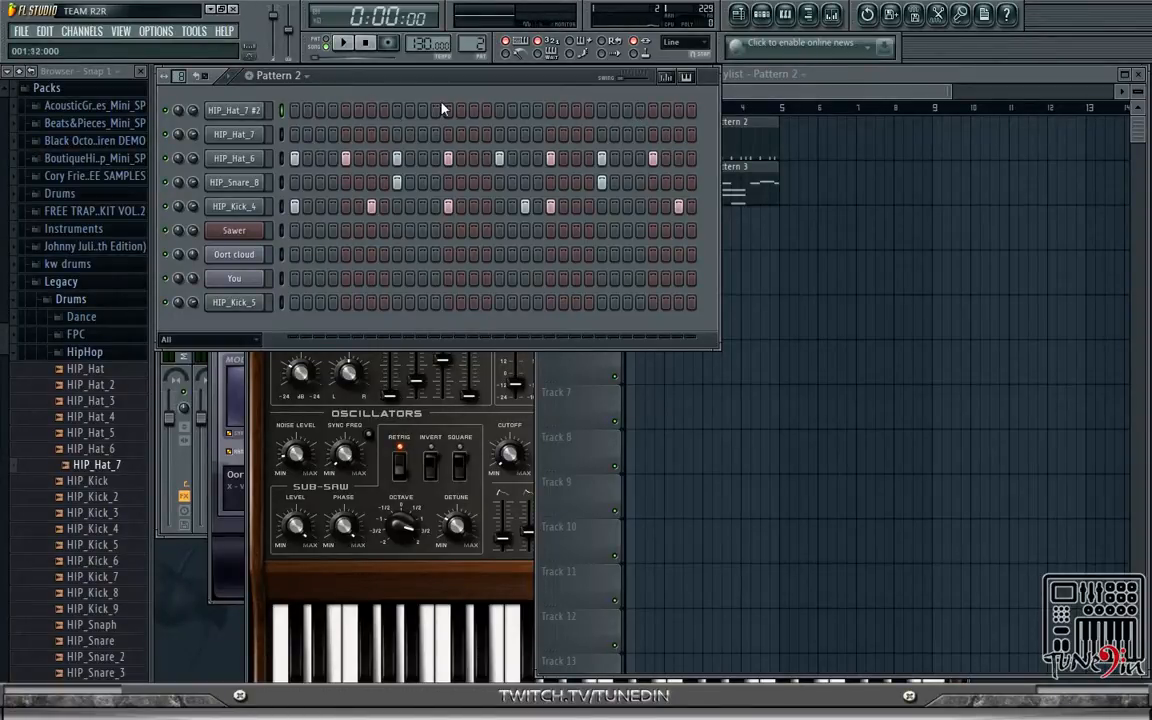
{"action": "right_click", "coordinate": [258, 116]}
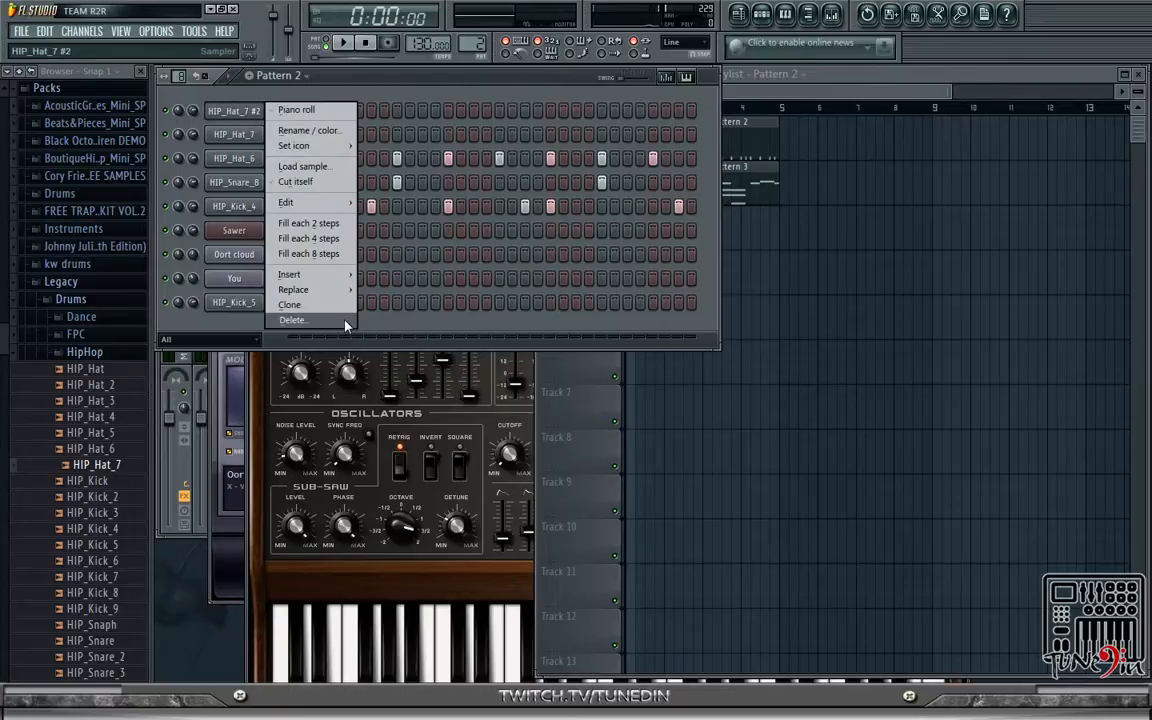
{"action": "left_click", "coordinate": [310, 289]}
{"action": "left_click", "coordinate": [656, 407]}
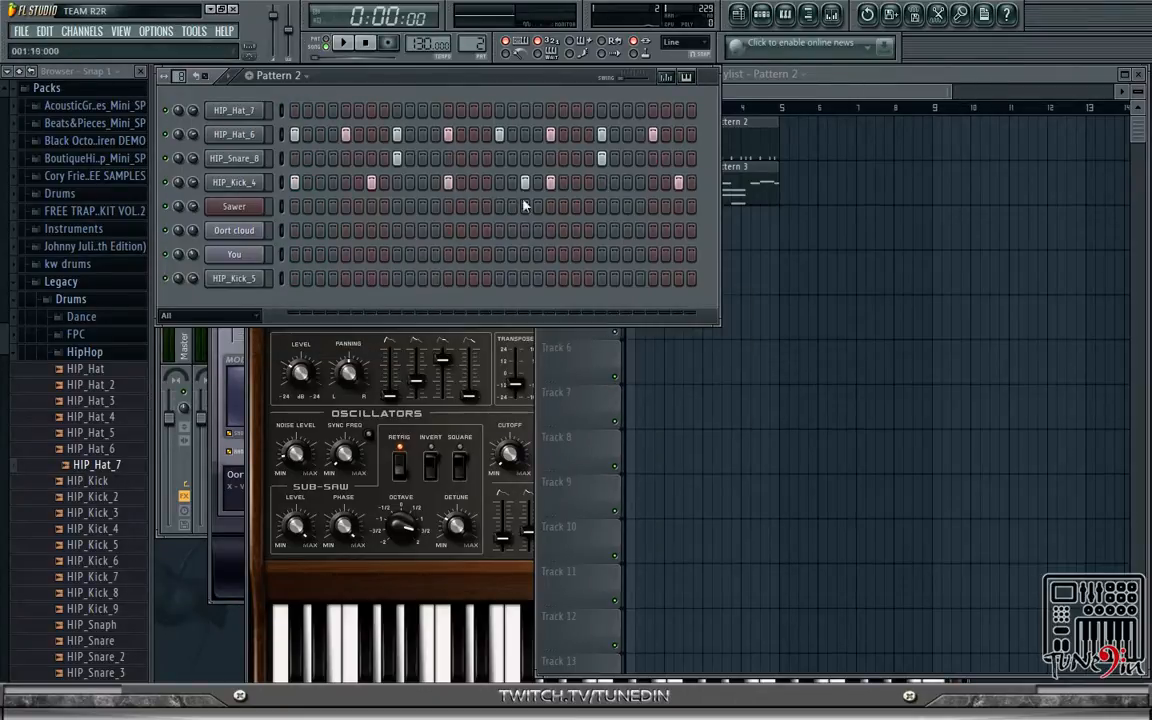
- Play the song while adding a HIP_Hat_7 hit on step 31 of Pattern 2, then stop playback
{"action": "key", "text": "space"}
{"action": "left_click", "coordinate": [628, 112]}
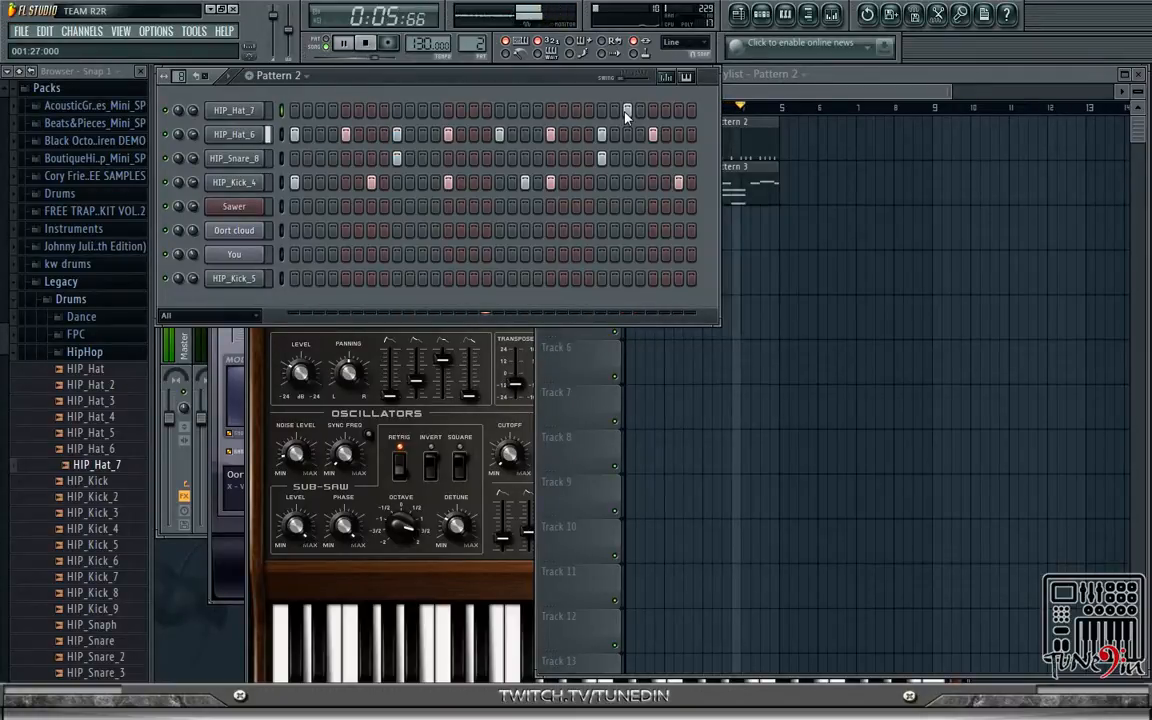
{"action": "left_click", "coordinate": [679, 111]}
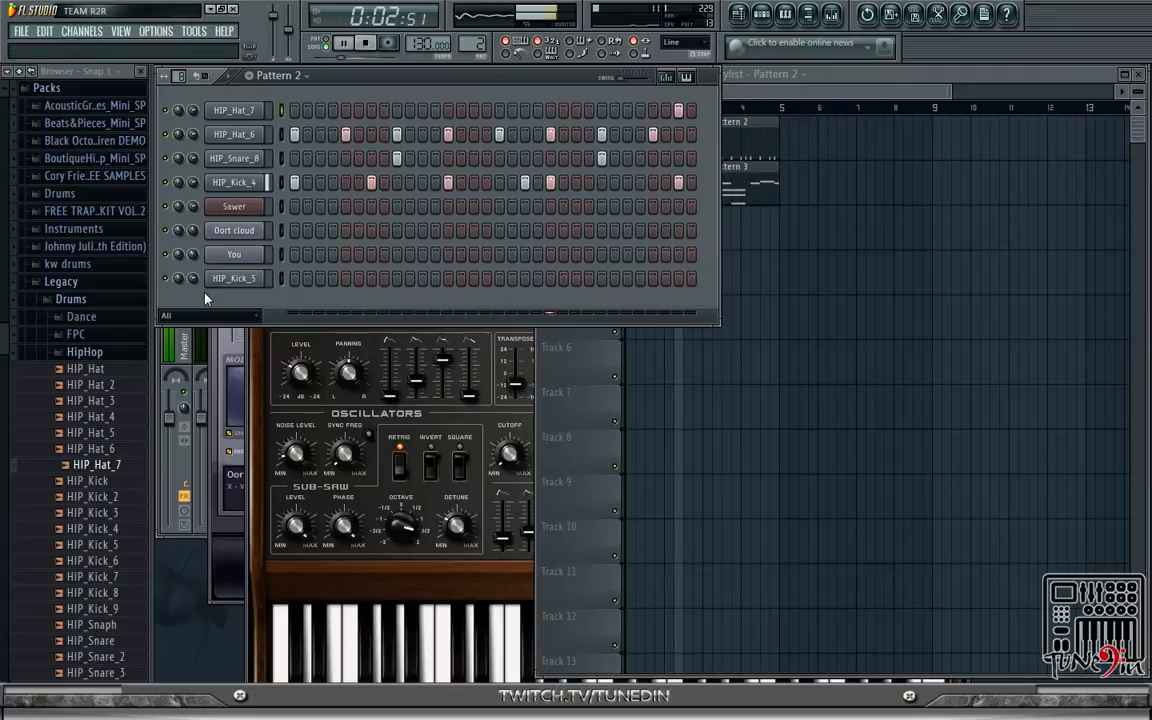
{"action": "left_click", "coordinate": [364, 45]}
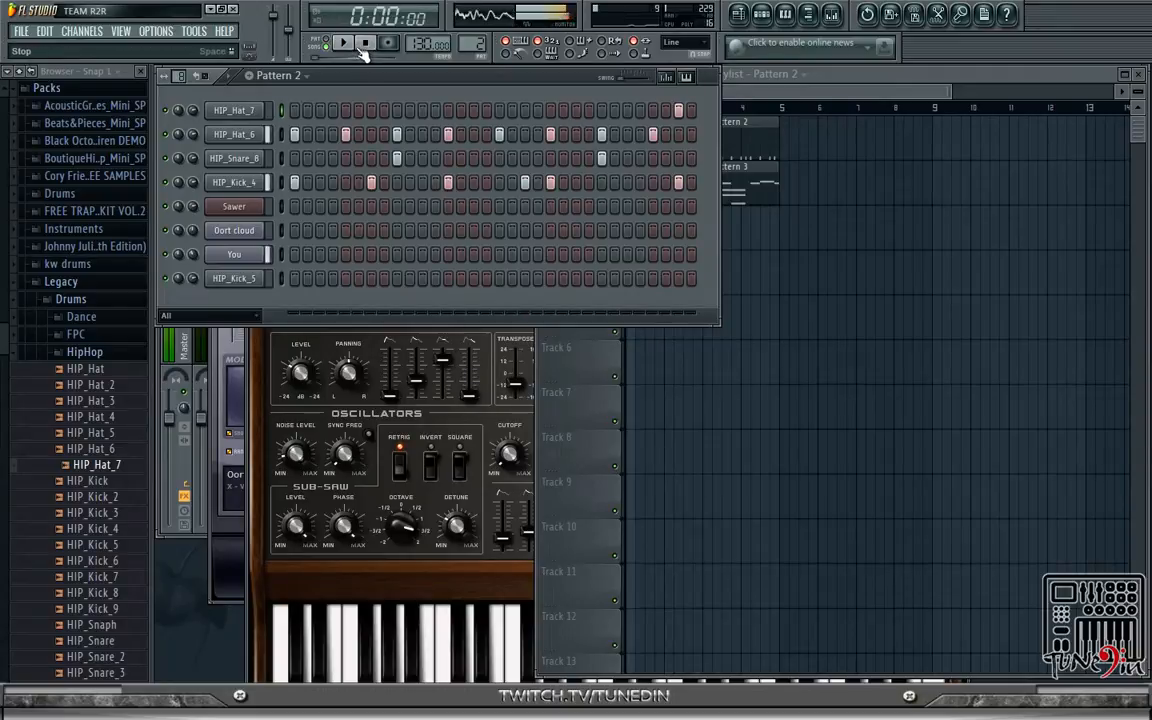
- Audition the HipHop samples HIP_Kick, HIP_Kick_2, HIP_Kick_4 and HIP_Kick_5 in the browser
{"action": "left_click", "coordinate": [95, 481]}
{"action": "left_click", "coordinate": [104, 497]}
{"action": "left_click", "coordinate": [107, 531]}
{"action": "left_click", "coordinate": [112, 548]}
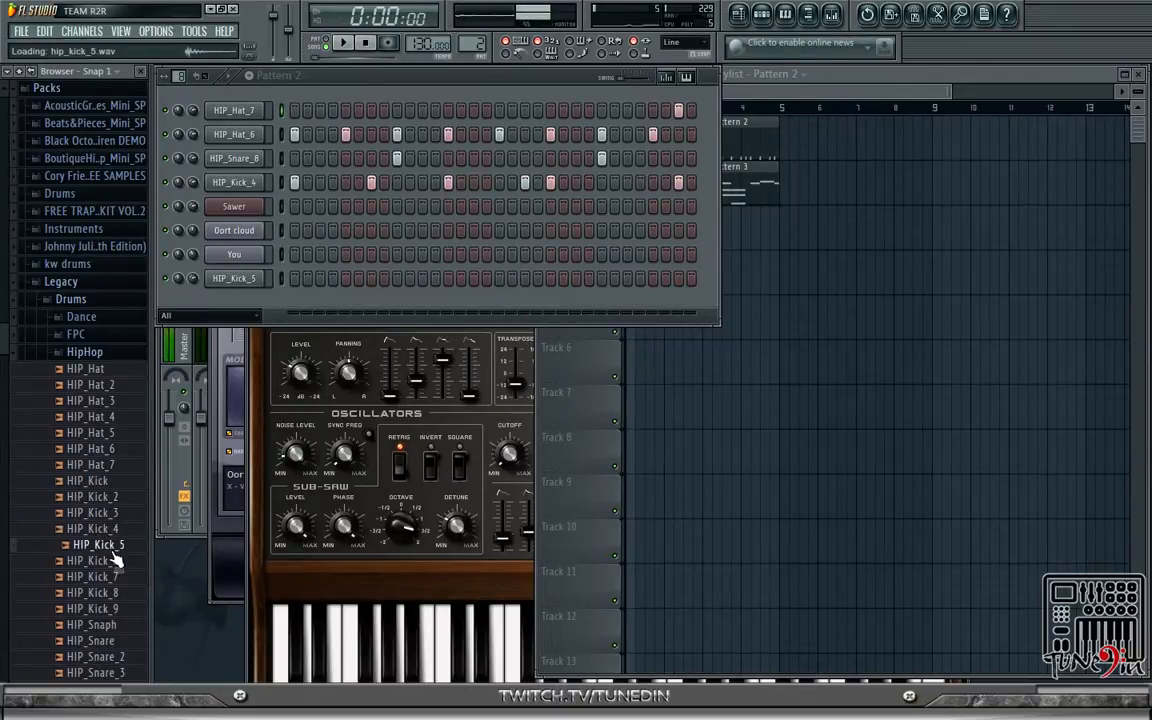
- Audition more HipHop samples in the browser, from HIP_Kick through HIP_Kick_9, plus HIP_Snaph
{"action": "left_click", "coordinate": [112, 577]}
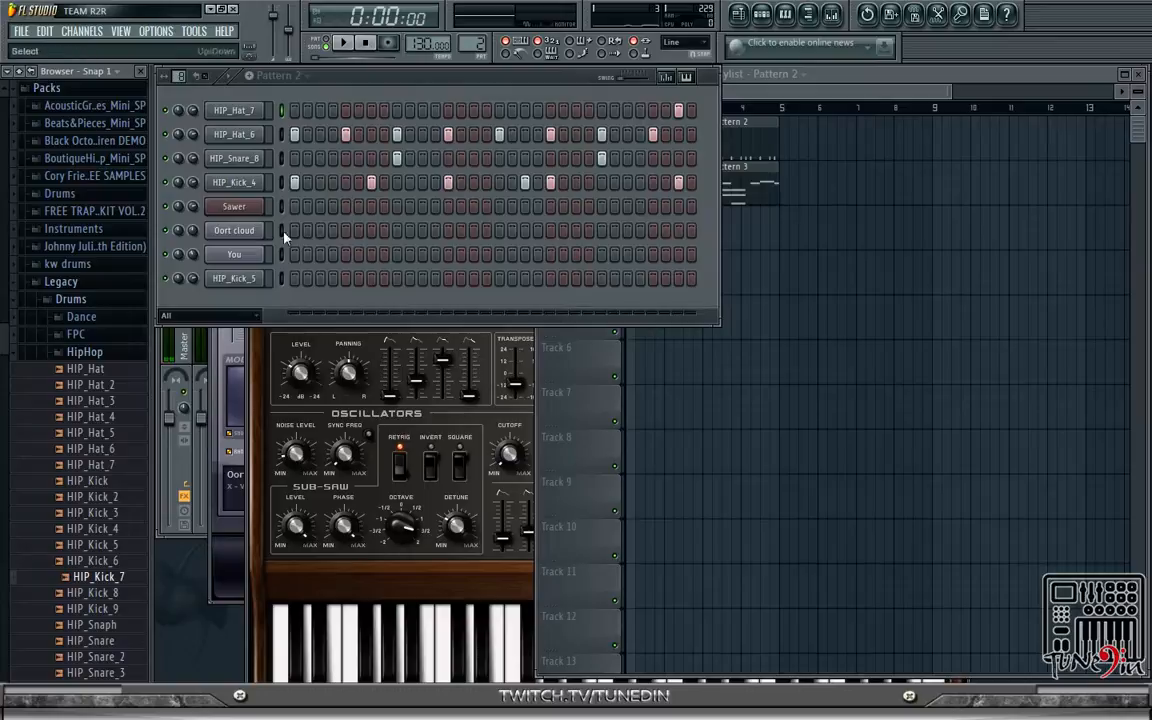
{"action": "left_click", "coordinate": [126, 530]}
{"action": "left_click", "coordinate": [134, 513]}
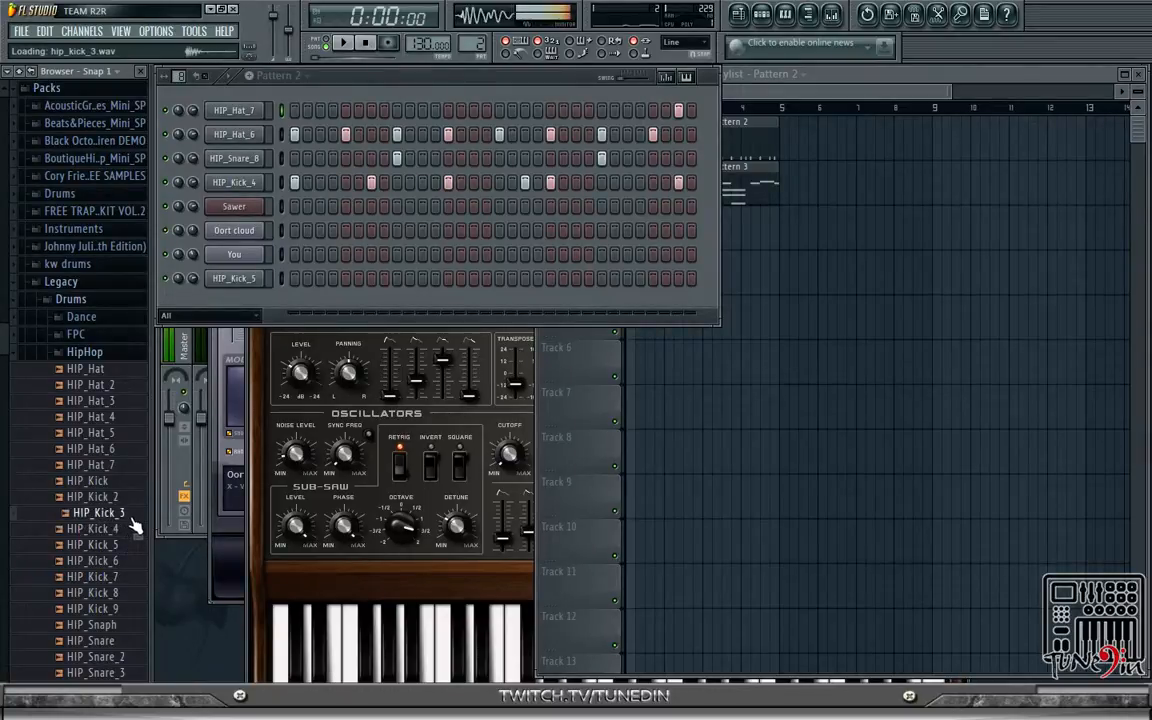
{"action": "left_click", "coordinate": [137, 499]}
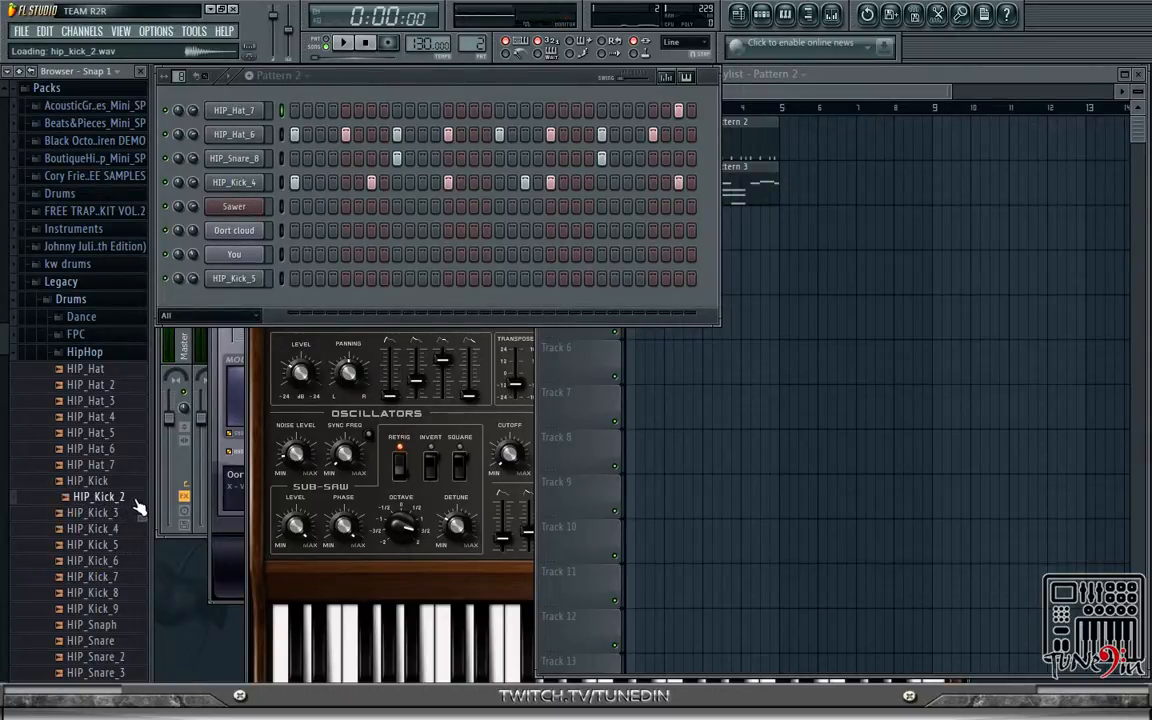
{"action": "left_click", "coordinate": [141, 487]}
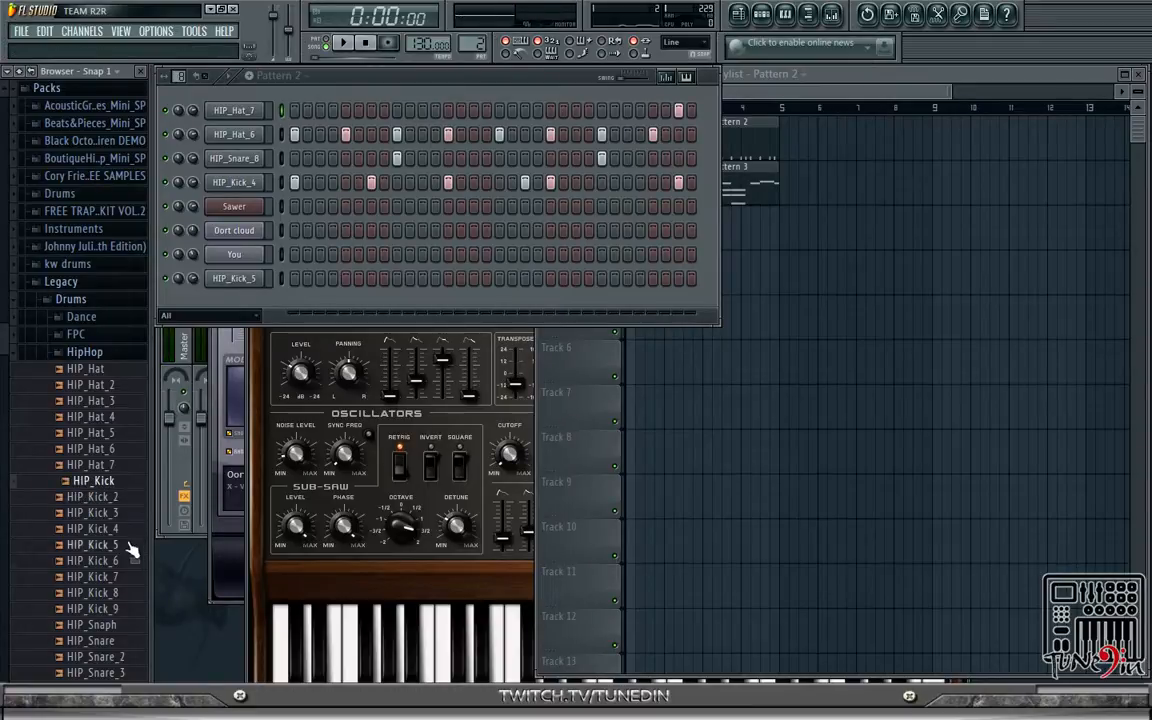
{"action": "left_click", "coordinate": [130, 545]}
{"action": "left_click", "coordinate": [130, 561]}
{"action": "left_click", "coordinate": [132, 577]}
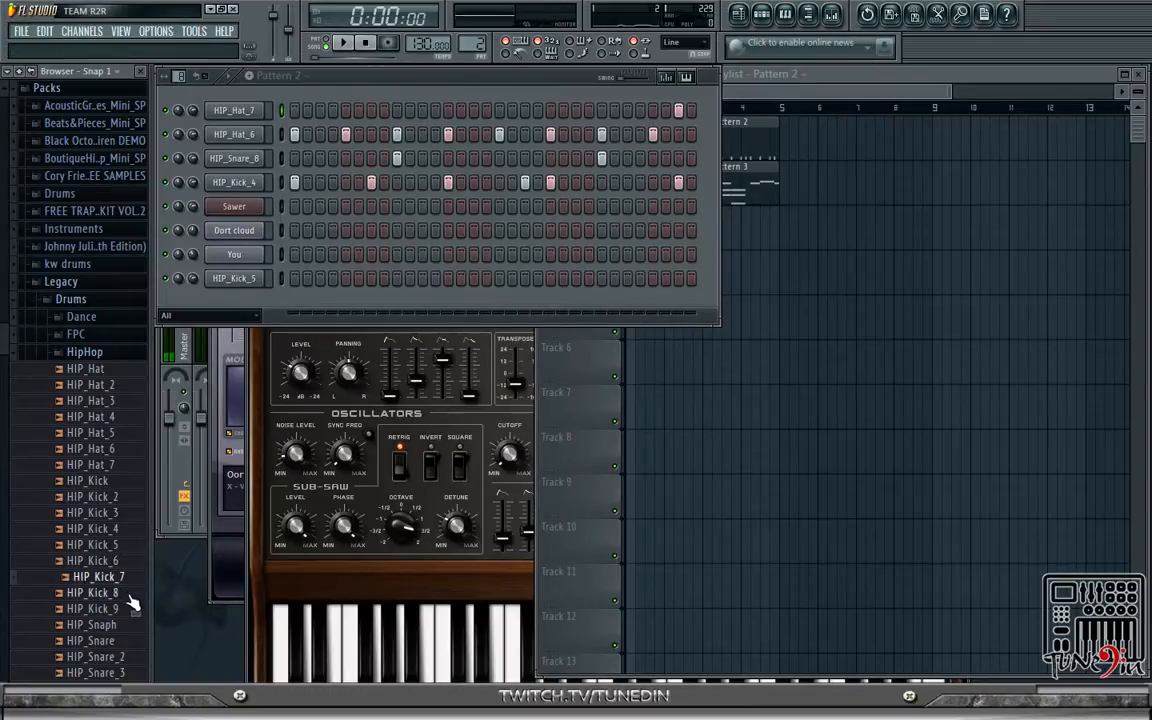
{"action": "left_click", "coordinate": [131, 609]}
{"action": "left_click", "coordinate": [130, 623]}
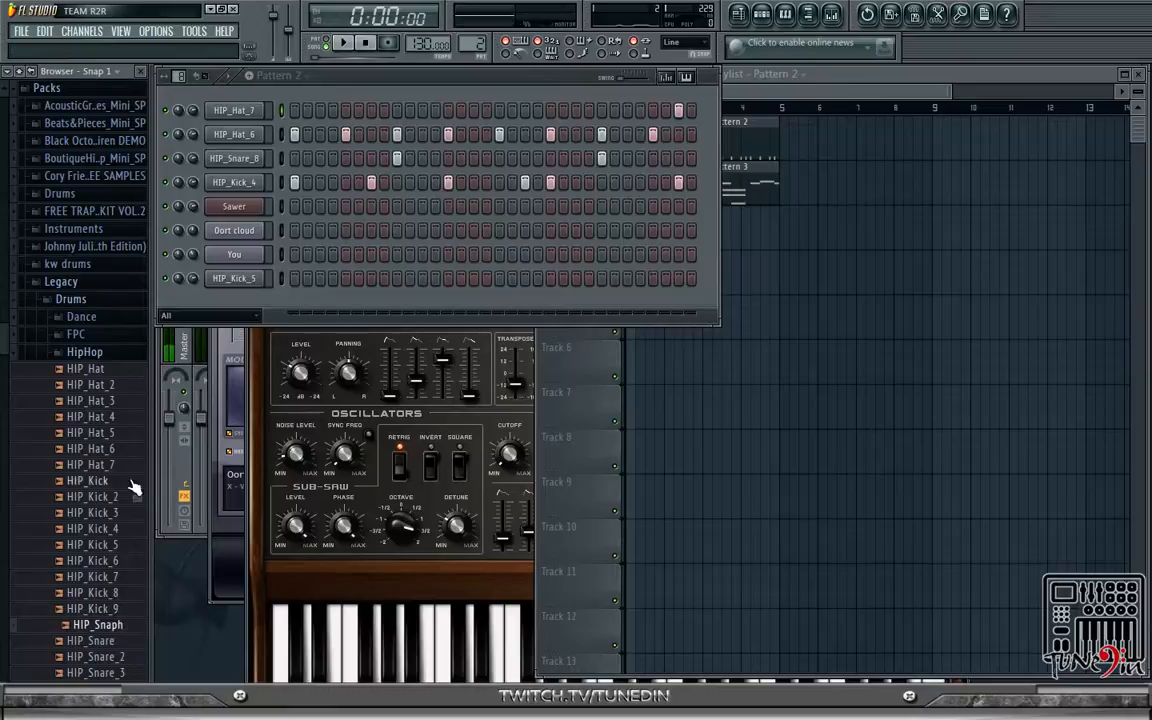
- Load VT_BD_2 from the Vintage drums folder as a channel below HIP_Kick_4, using the same steps as that kick
{"action": "left_click", "coordinate": [100, 370]}
{"action": "left_click", "coordinate": [100, 358]}
{"action": "left_click", "coordinate": [100, 360]}
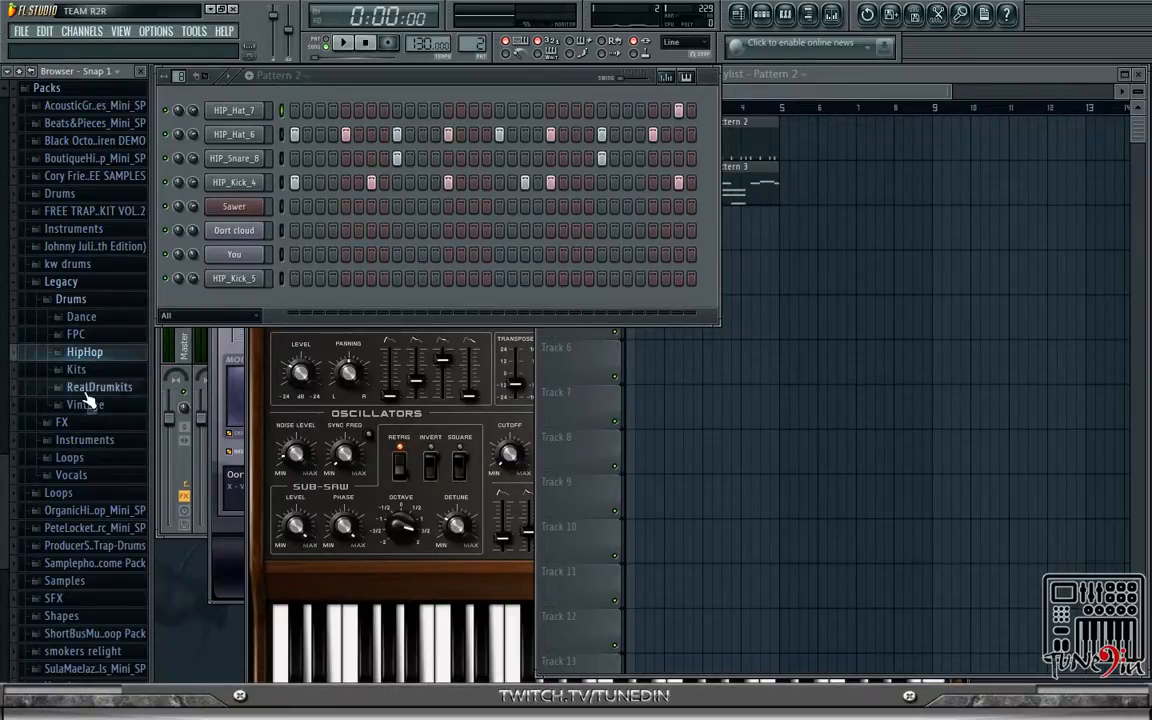
{"action": "left_click", "coordinate": [88, 404]}
{"action": "left_click", "coordinate": [75, 264]}
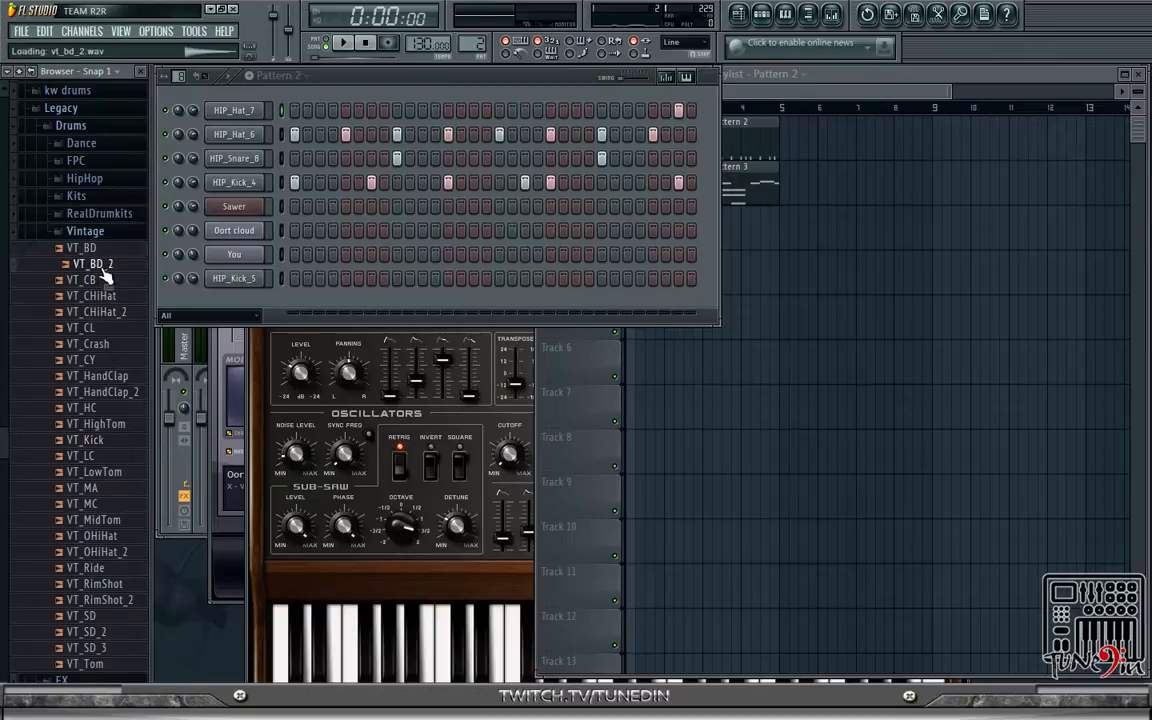
{"action": "left_click_drag", "start_coordinate": [75, 264], "coordinate": [248, 180]}
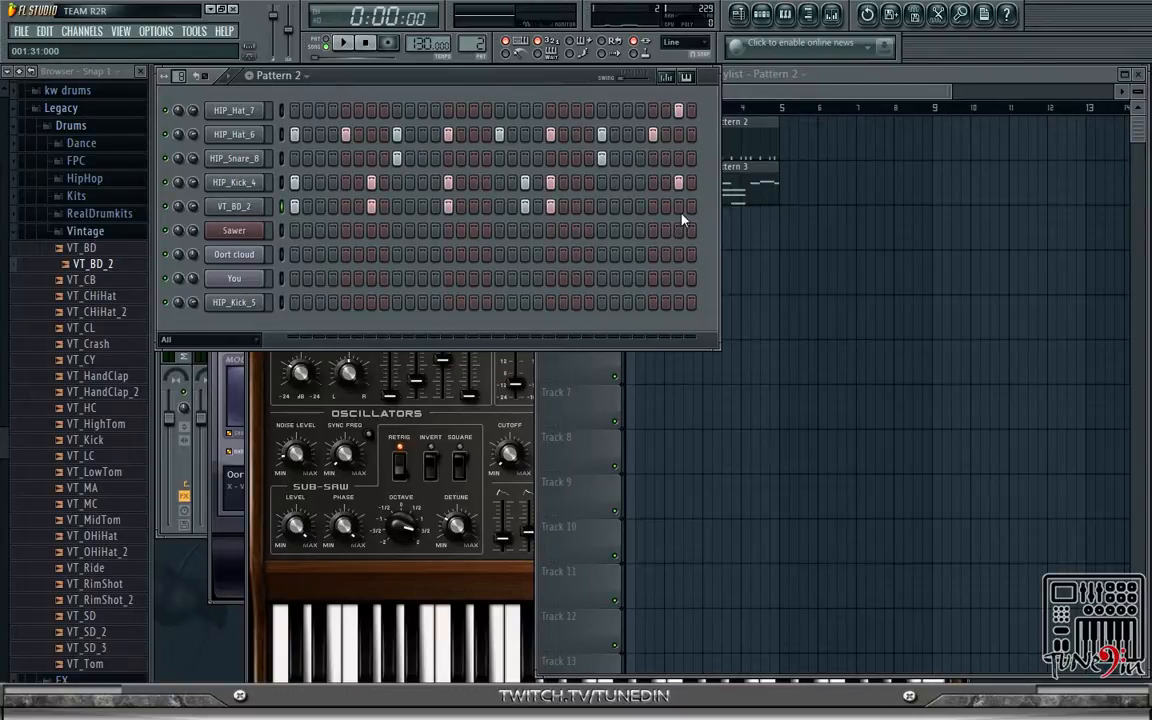
- Open the VT_BD_2 channel settings and play the song several times to hear the layered kick
{"action": "left_click", "coordinate": [342, 43]}
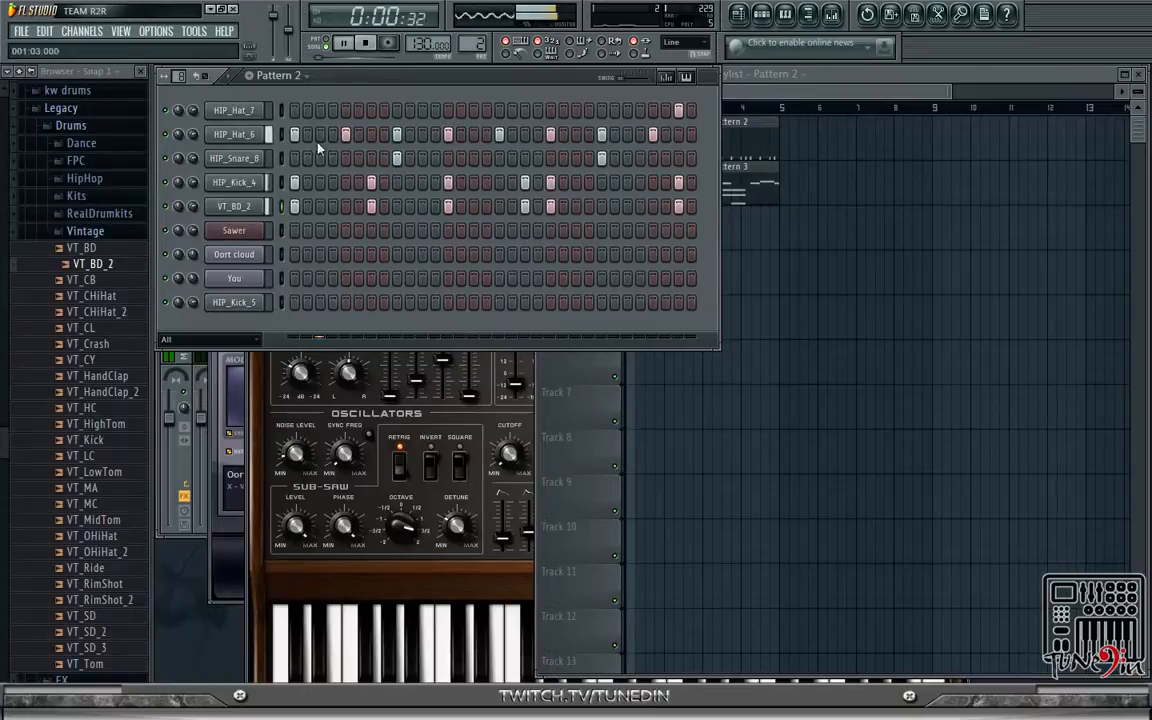
{"action": "left_click", "coordinate": [238, 206]}
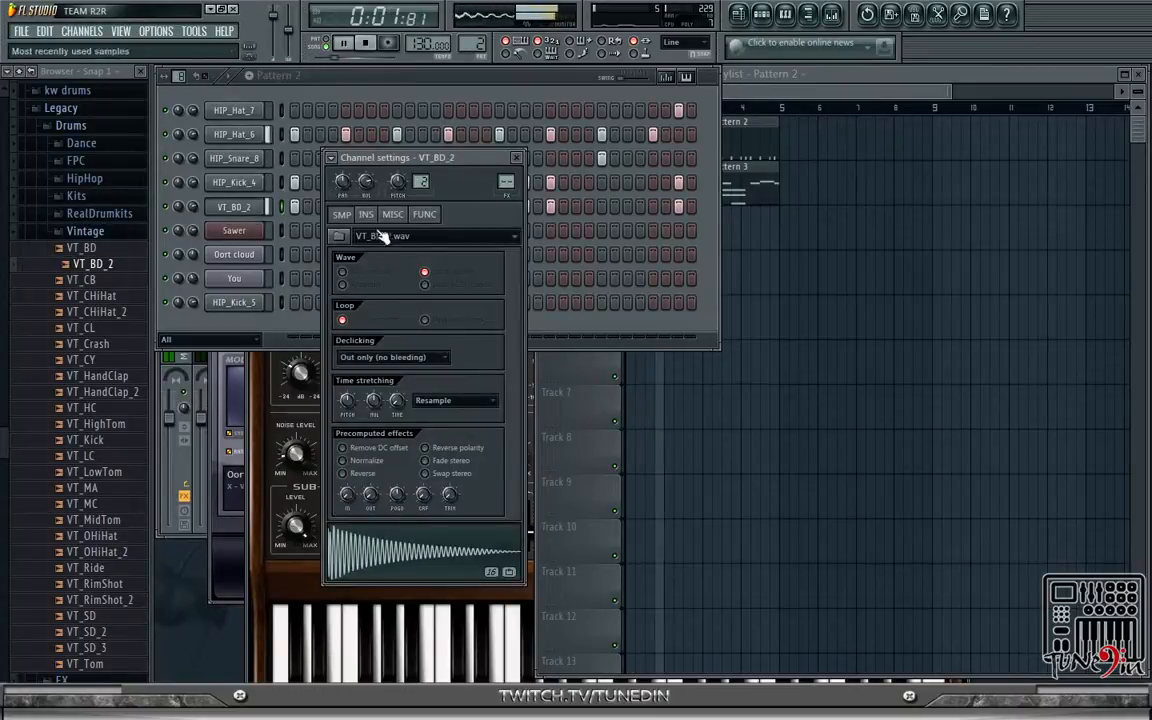
{"action": "left_click", "coordinate": [365, 43]}
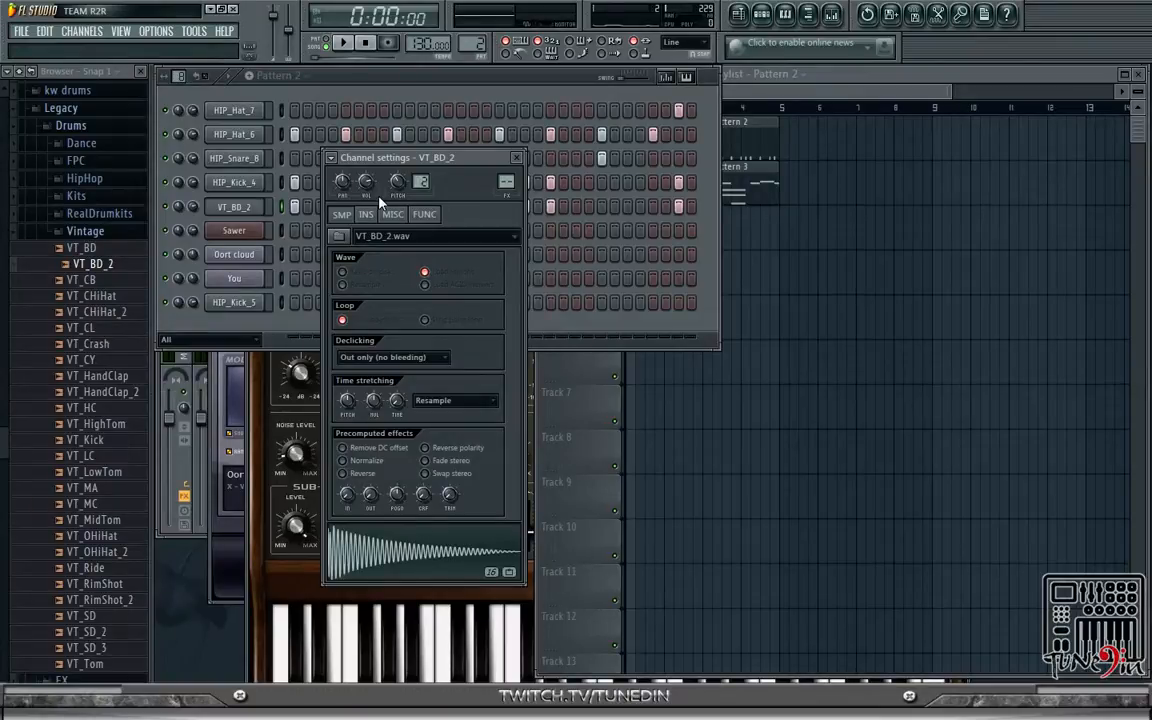
{"action": "key", "text": "space"}
{"action": "key", "text": "space"}
{"action": "key", "text": "space"}
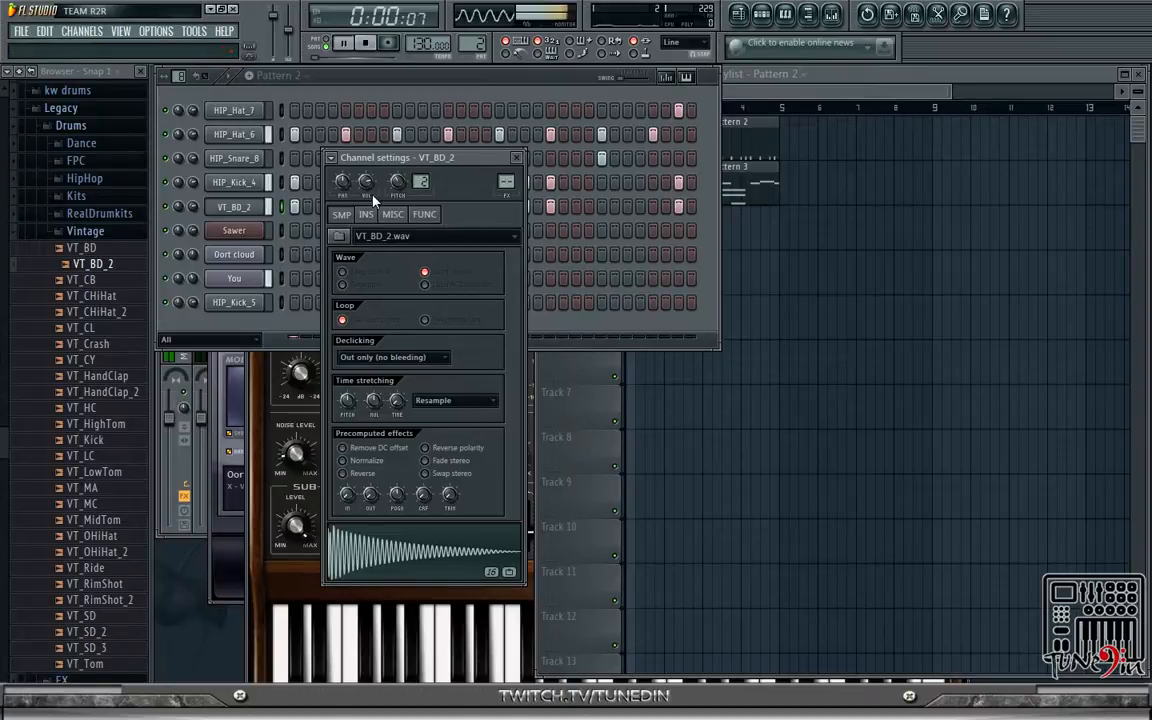
{"action": "key", "text": "space"}
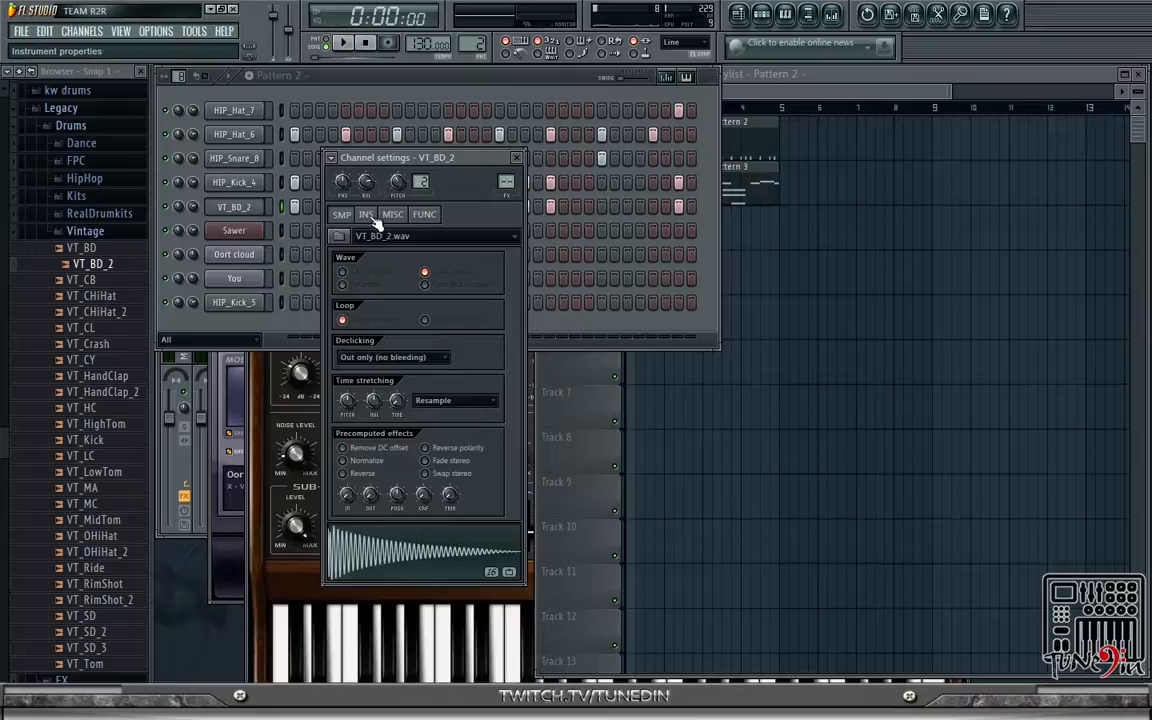
{"action": "key", "text": "space"}
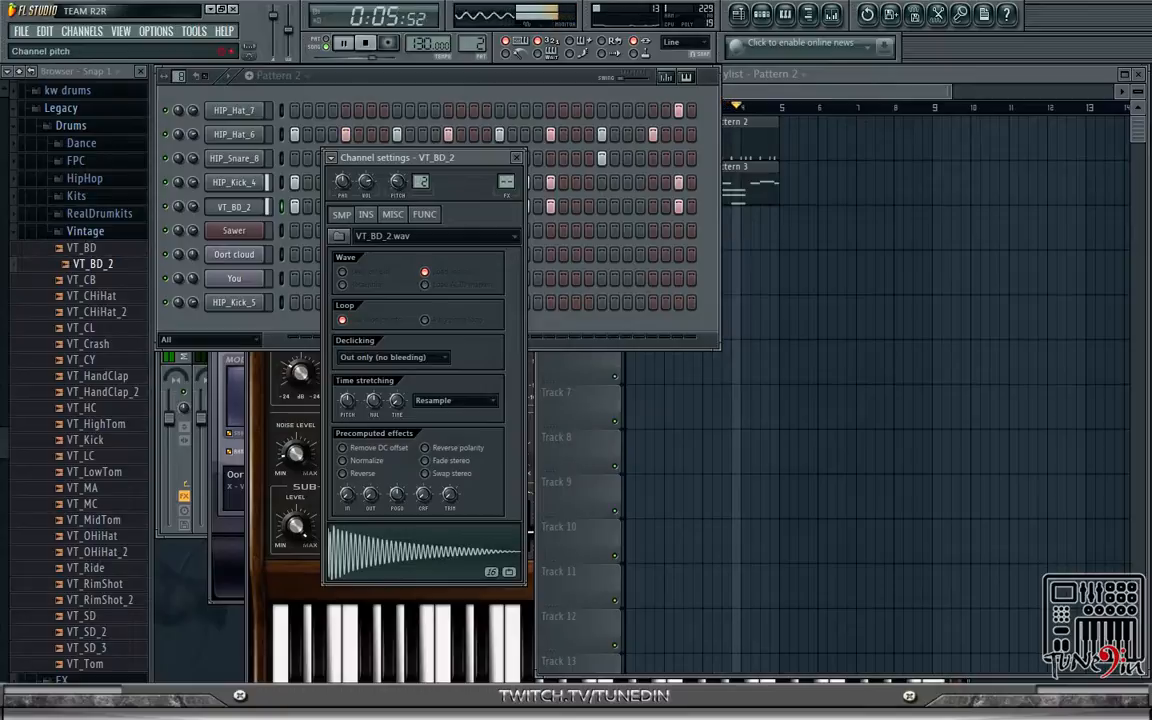
{"action": "key", "text": "space"}
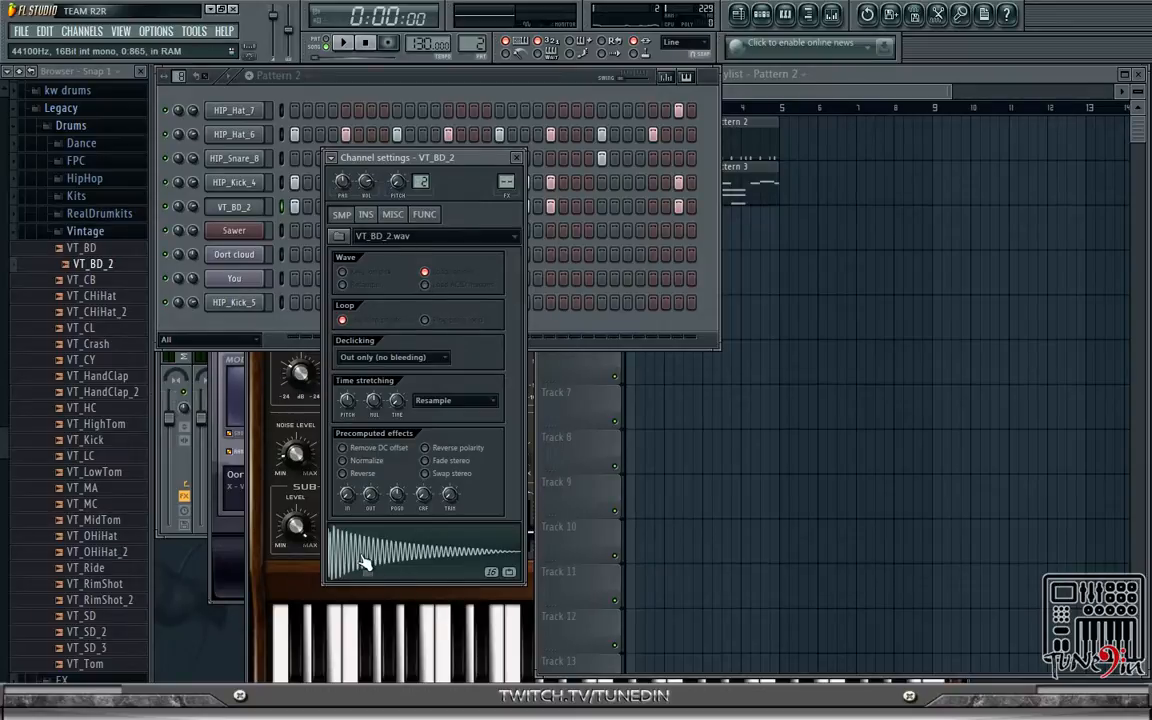
- Compare the sample waveforms of HIP_Kick_4 and VT_BD_2 in their channel settings, then close the settings
{"action": "left_click", "coordinate": [254, 186]}
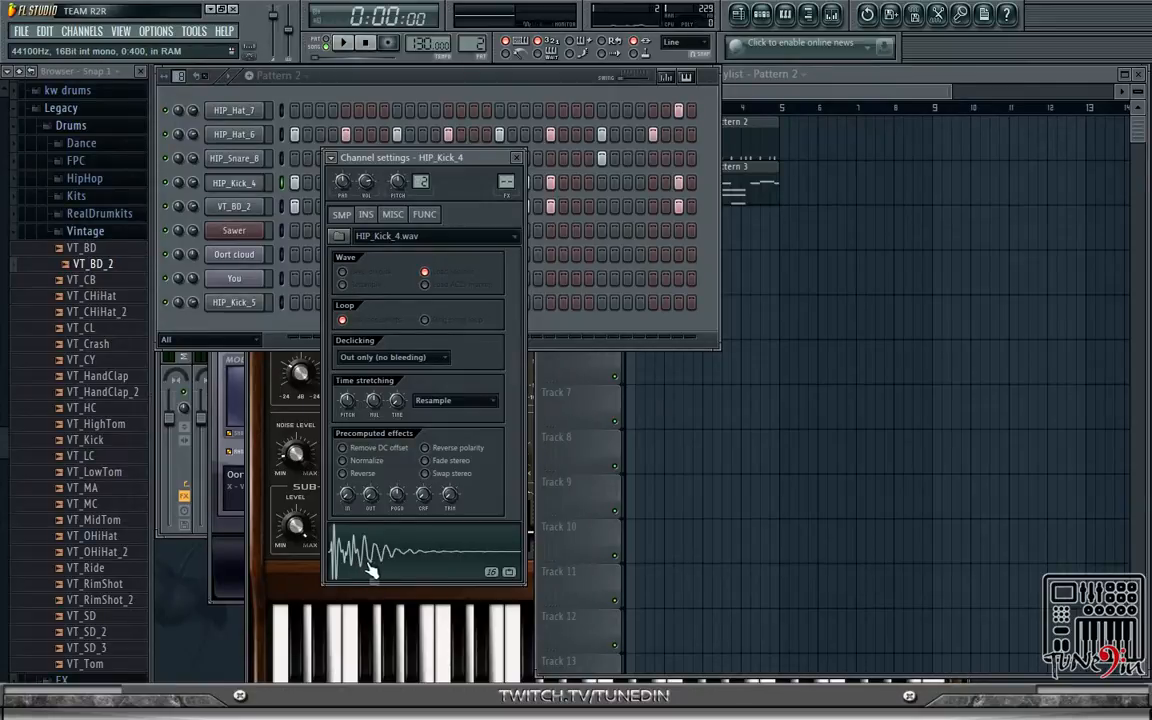
{"action": "left_click", "coordinate": [250, 207]}
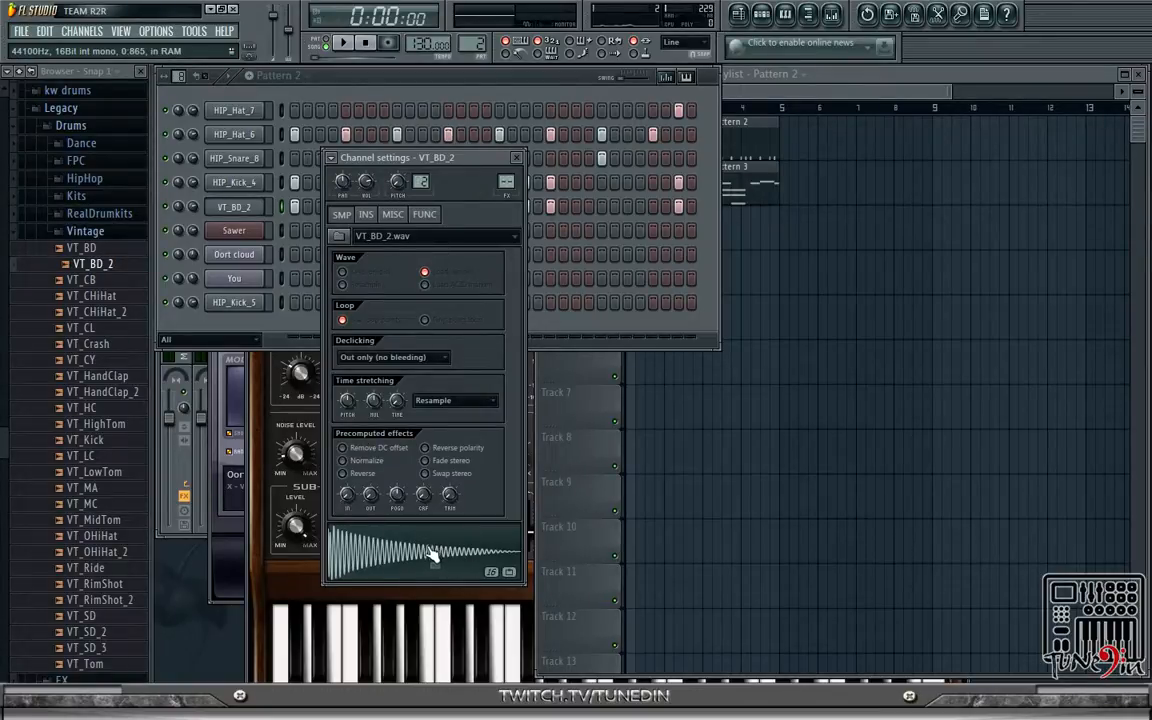
{"action": "left_click", "coordinate": [516, 157]}
- Play the song while auditioning the Vintage samples VT_CHiHat and VT_CHiHat_2, then stop playback
{"action": "key", "text": "space"}
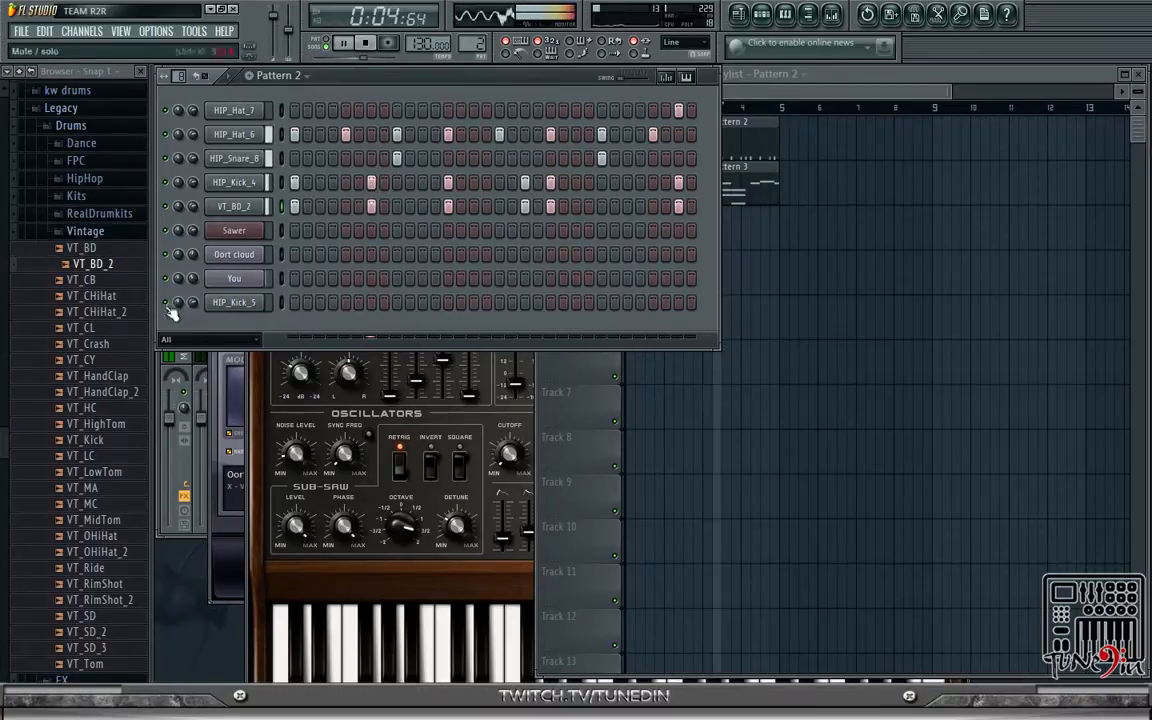
{"action": "left_click", "coordinate": [92, 295]}
{"action": "left_click", "coordinate": [110, 312]}
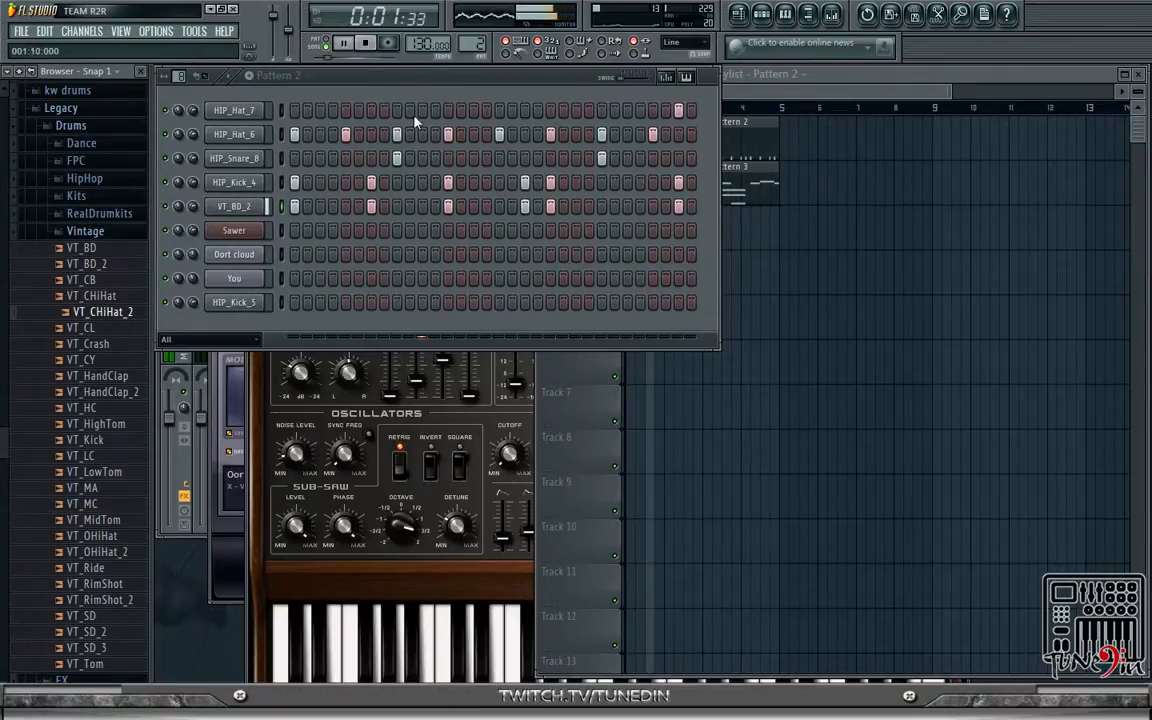
{"action": "key", "text": "space"}
- Open the Sawer synth and try out a few notes with its FG Plain Stab preset
{"action": "left_click", "coordinate": [736, 120]}
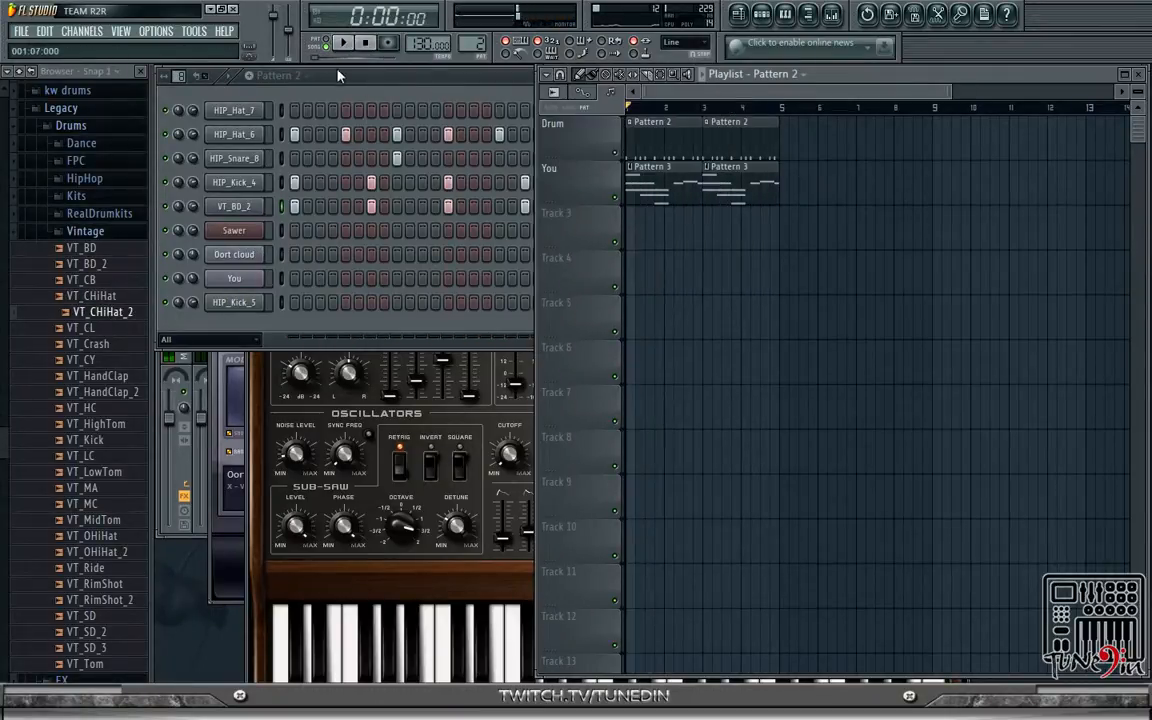
{"action": "left_click", "coordinate": [240, 234]}
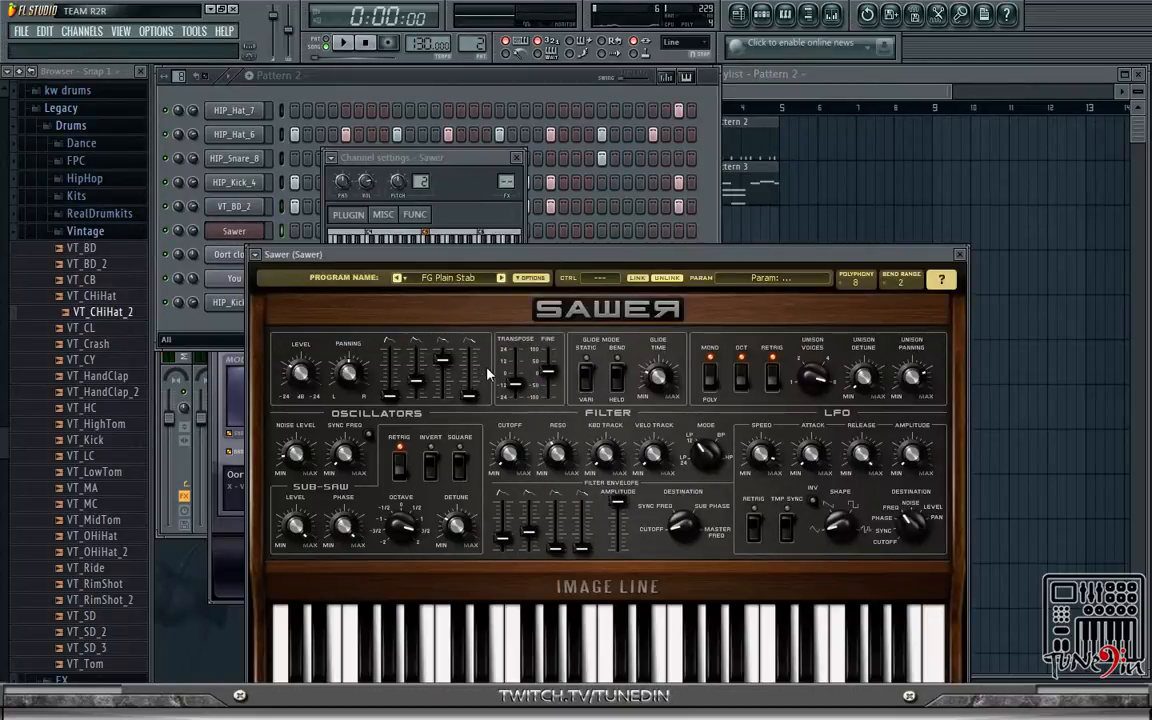
{"action": "key", "text": "z"}
{"action": "key", "text": "b"}
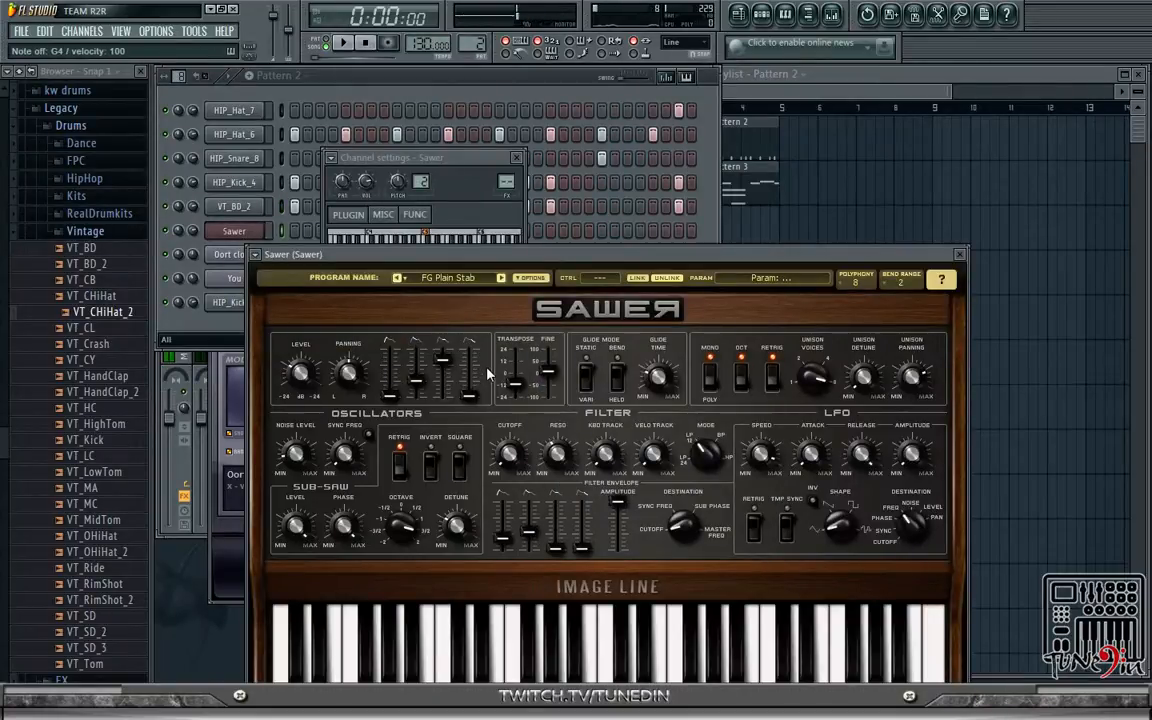
- Choose Pattern 5 and place its clip on Track 3 from bar 1, extending it to bar 5
{"action": "left_click", "coordinate": [803, 90]}
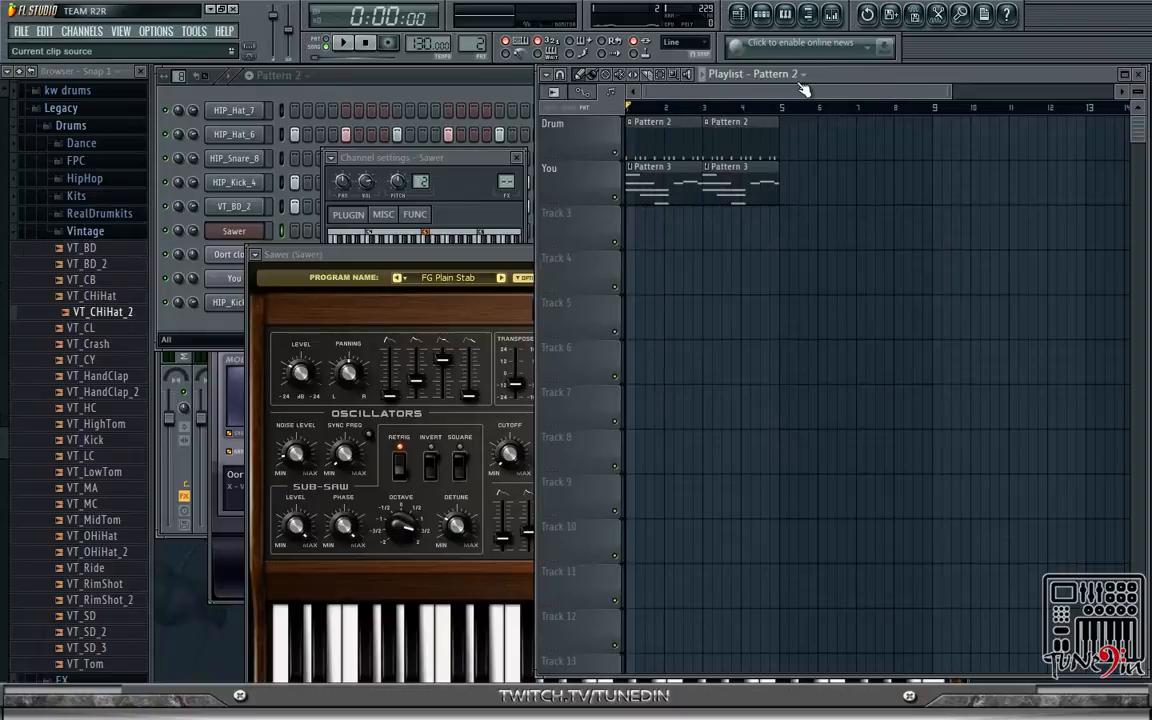
{"action": "left_click", "coordinate": [800, 74]}
{"action": "left_click", "coordinate": [628, 223]}
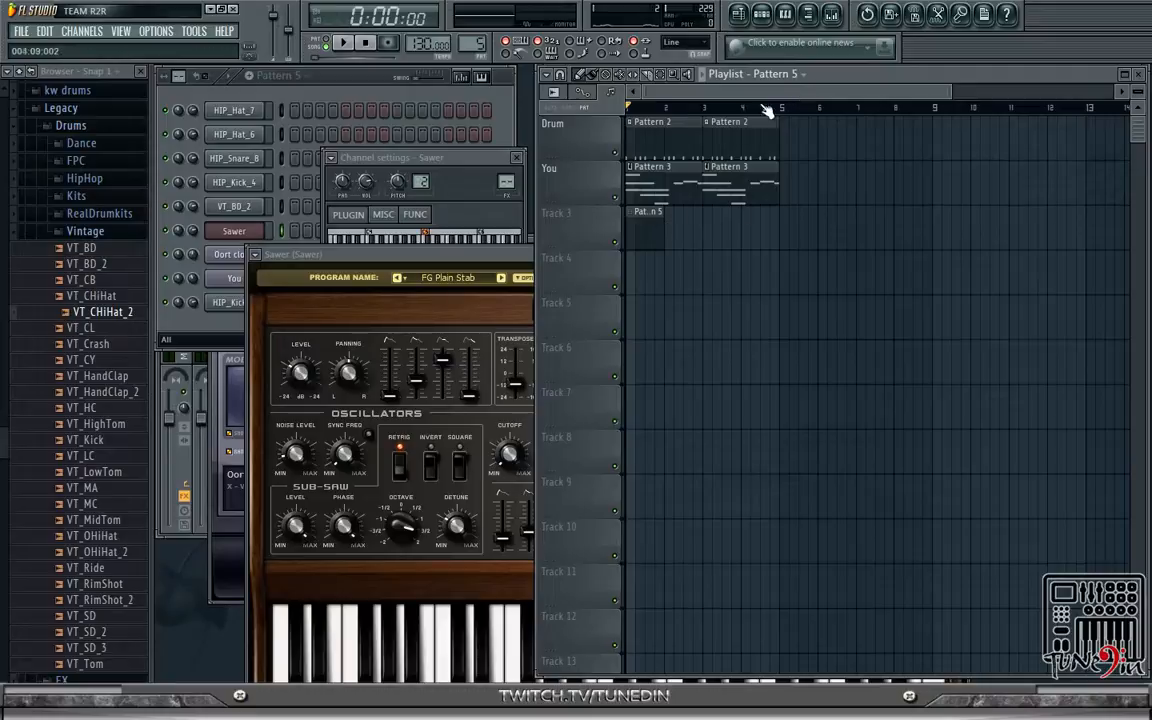
{"action": "left_click_drag", "start_coordinate": [657, 249], "coordinate": [780, 262]}
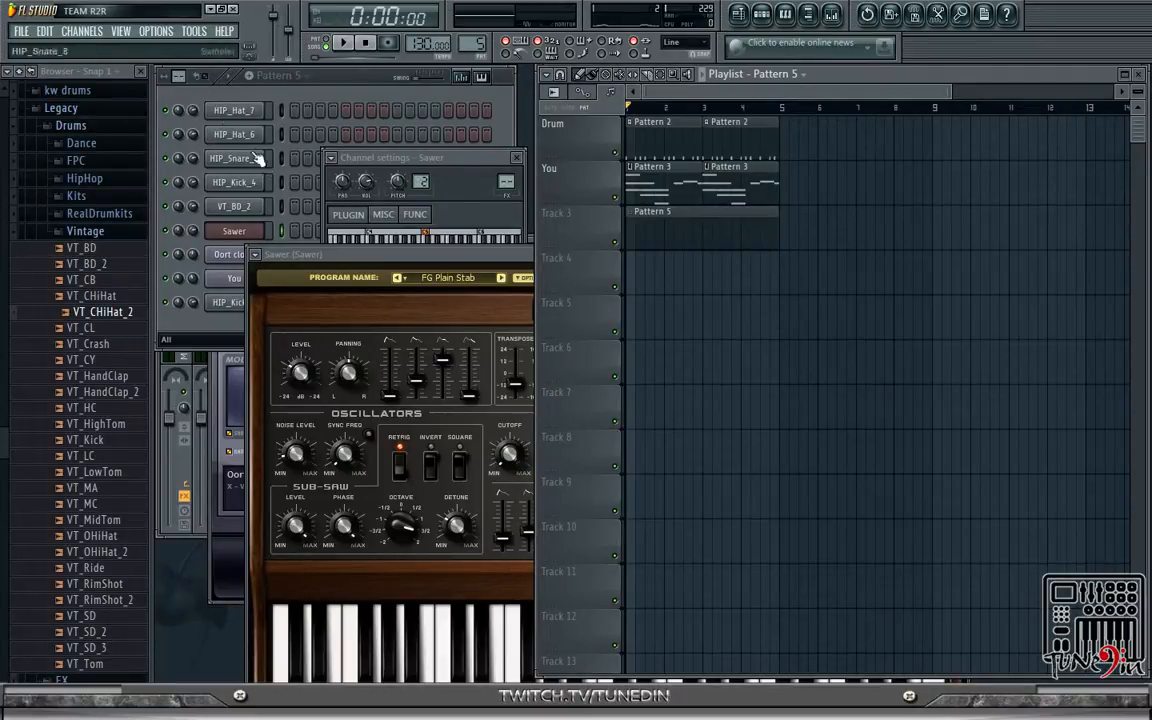
- Switch Sawer to the FG Pro-52 preset and try out notes with it over the playing song
{"action": "left_click", "coordinate": [297, 76]}
{"action": "left_click", "coordinate": [244, 234]}
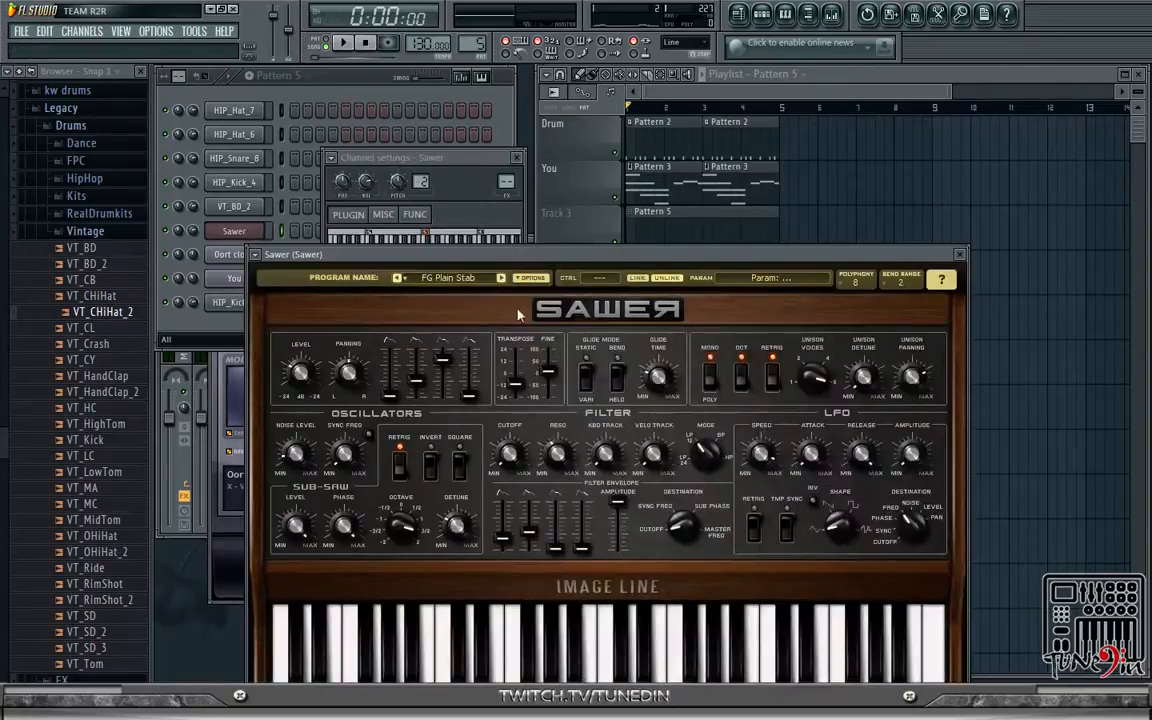
{"action": "left_click", "coordinate": [501, 278]}
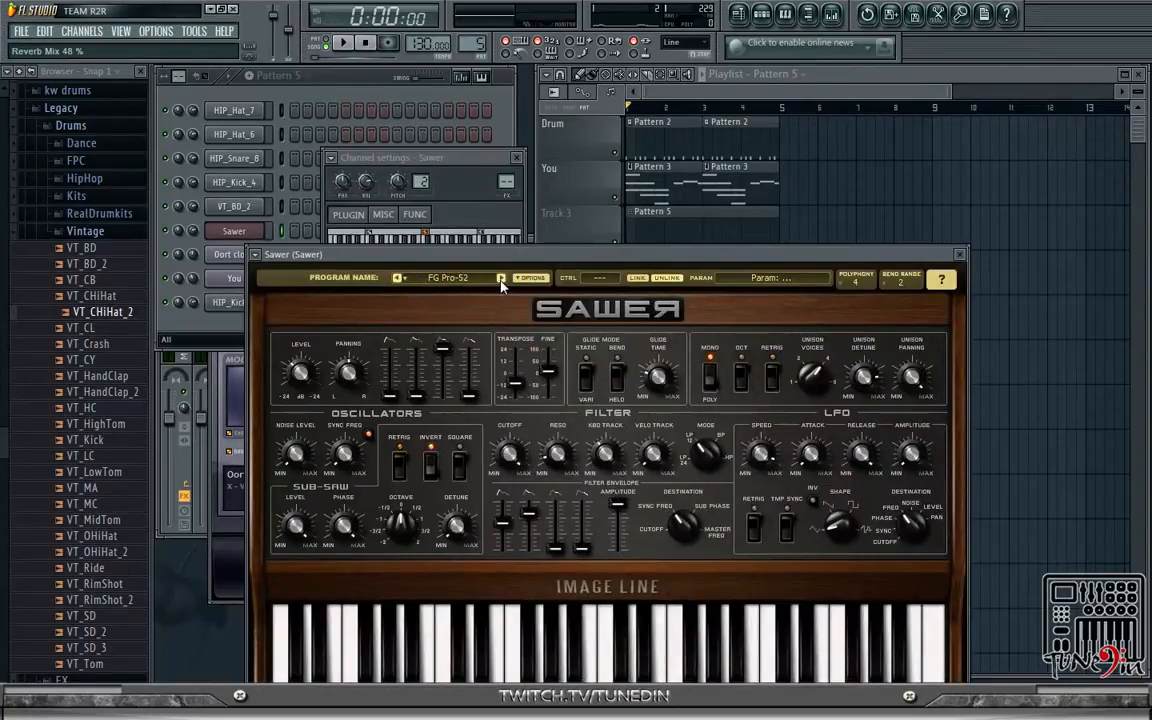
{"action": "key", "text": "space"}
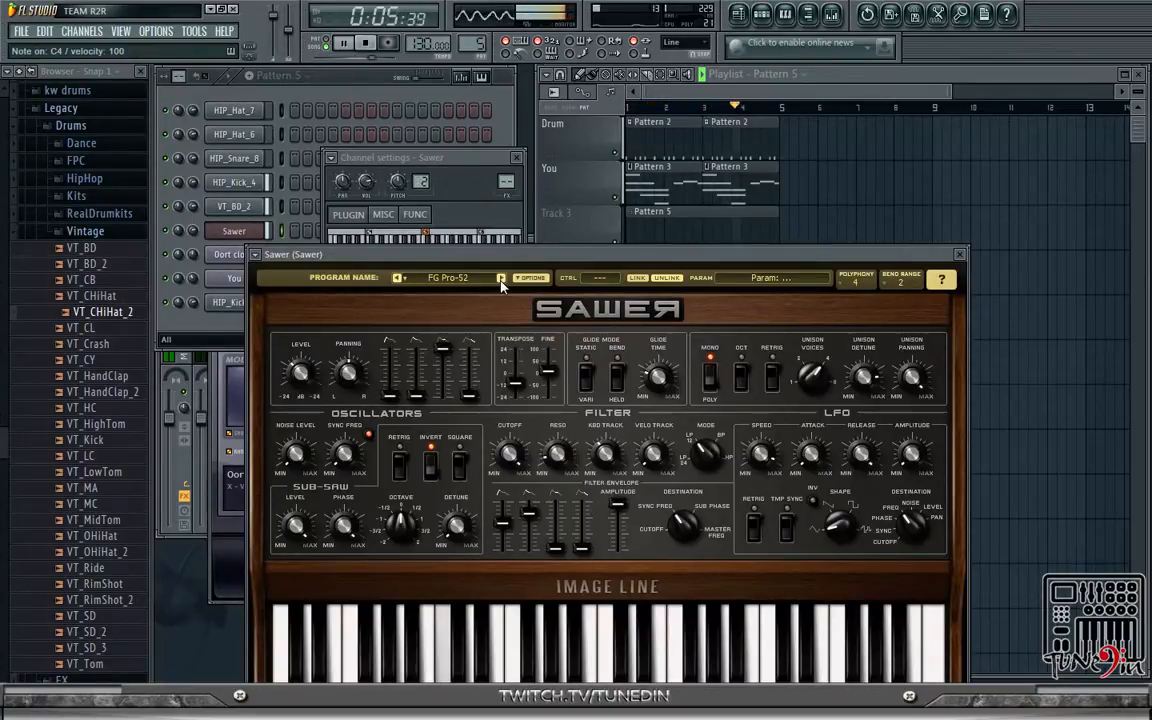
{"action": "key", "text": "space"}
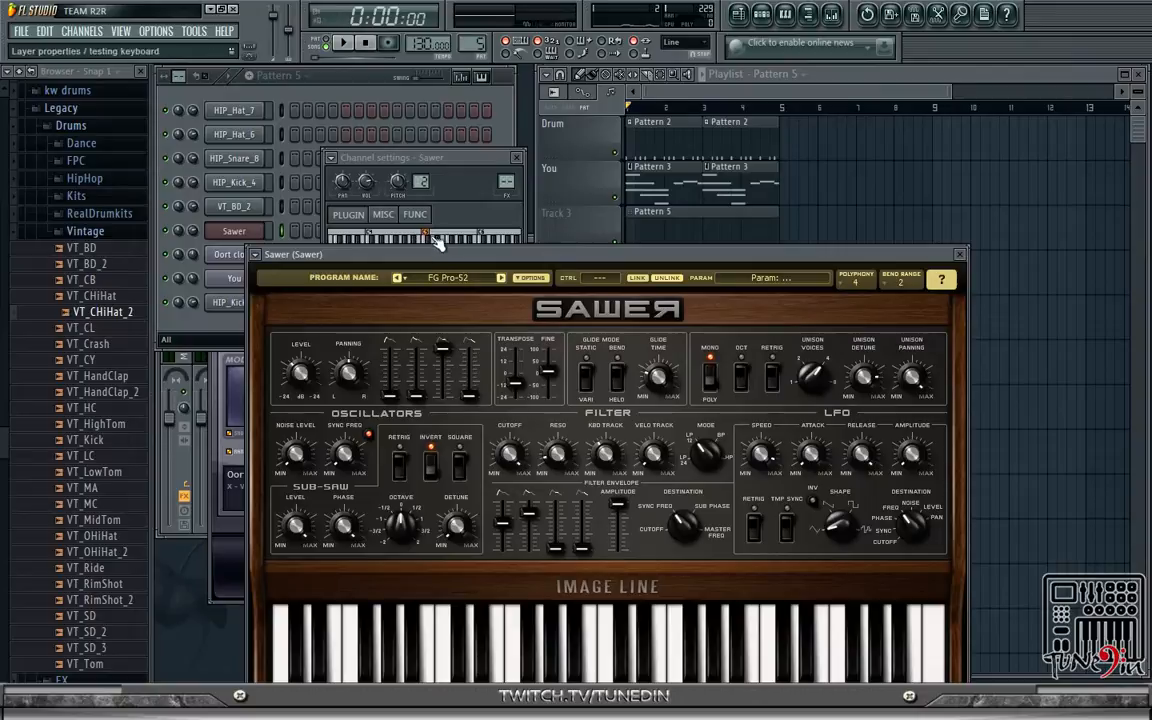
{"action": "key", "text": "z"}
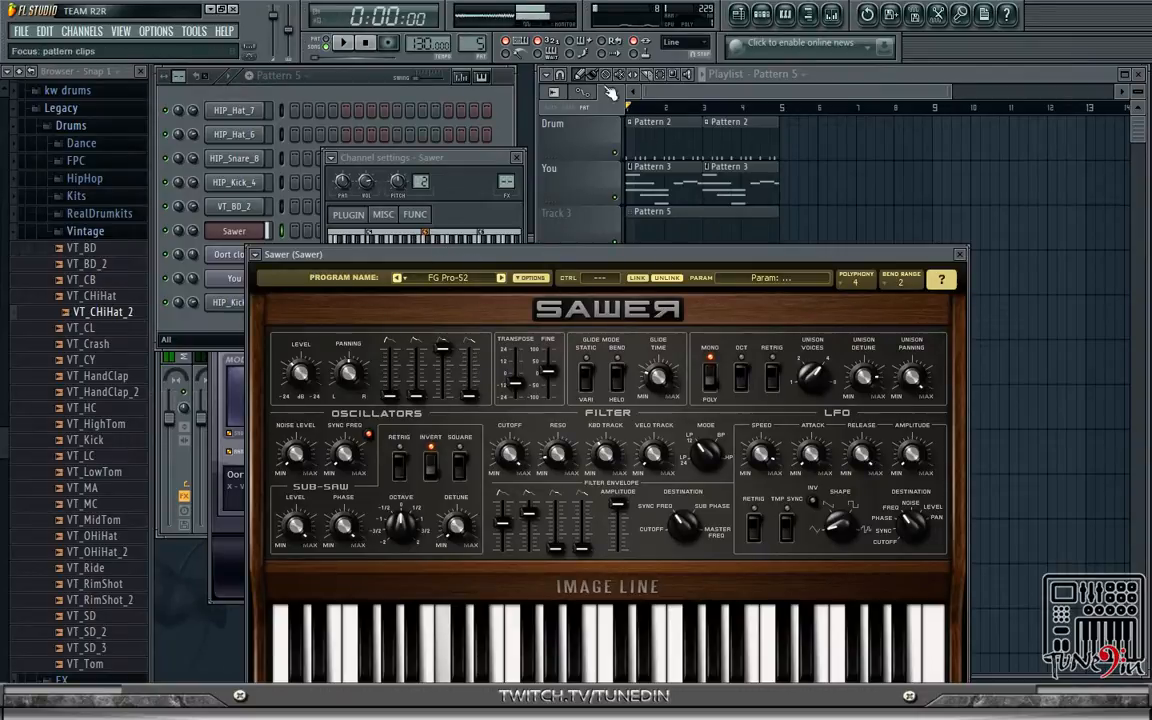
- Open the Sawer piano roll for Pattern 5 and draw a C4 note spanning from bar 1 to bar 3
{"action": "left_click", "coordinate": [715, 75]}
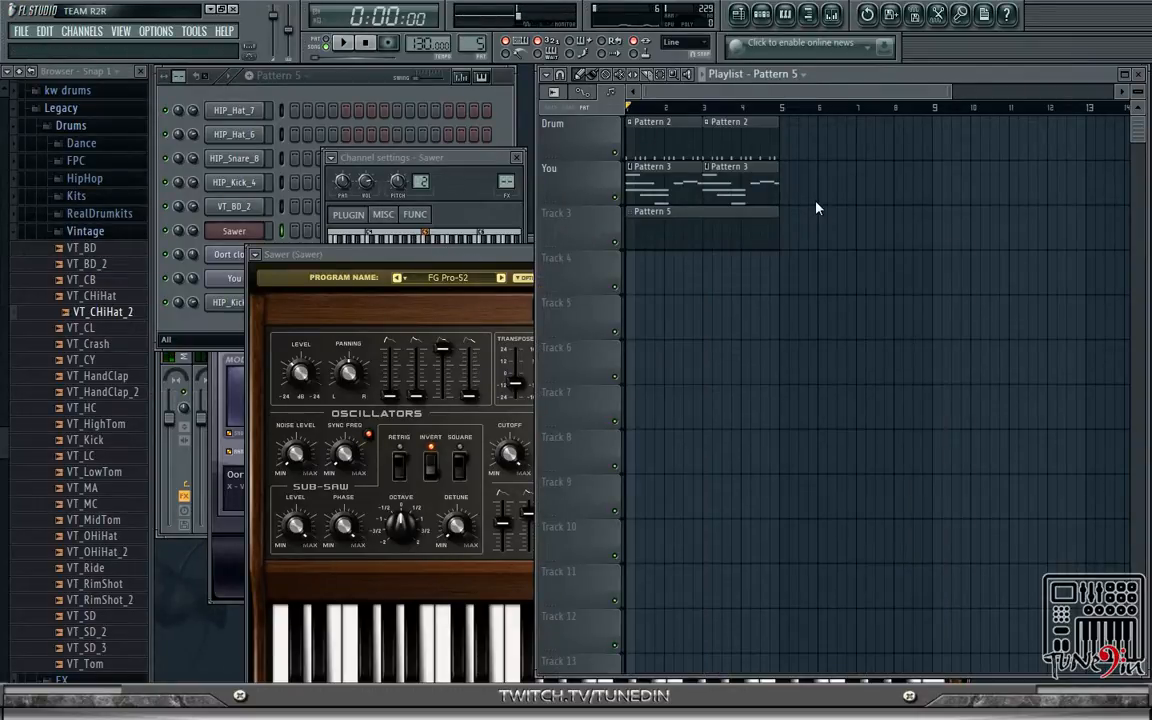
{"action": "left_click", "coordinate": [791, 15]}
{"action": "left_click", "coordinate": [791, 15]}
{"action": "left_click", "coordinate": [791, 15]}
{"action": "double_click", "coordinate": [772, 281]}
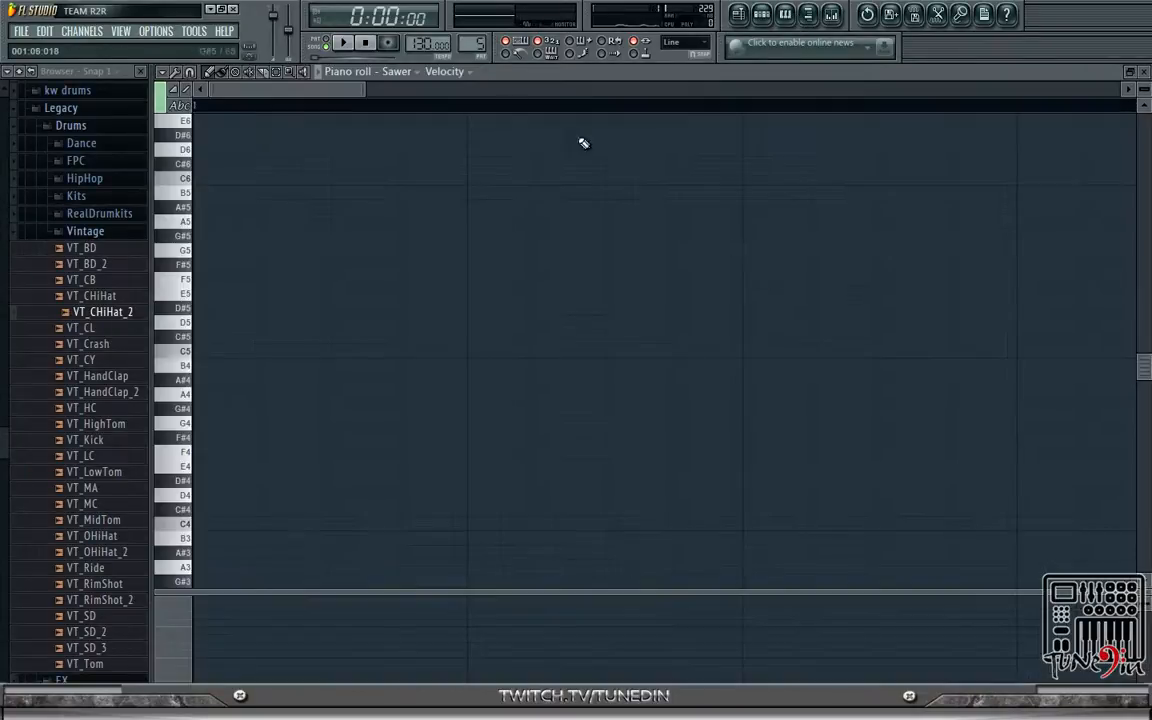
{"action": "left_click_drag", "start_coordinate": [368, 92], "coordinate": [826, 168]}
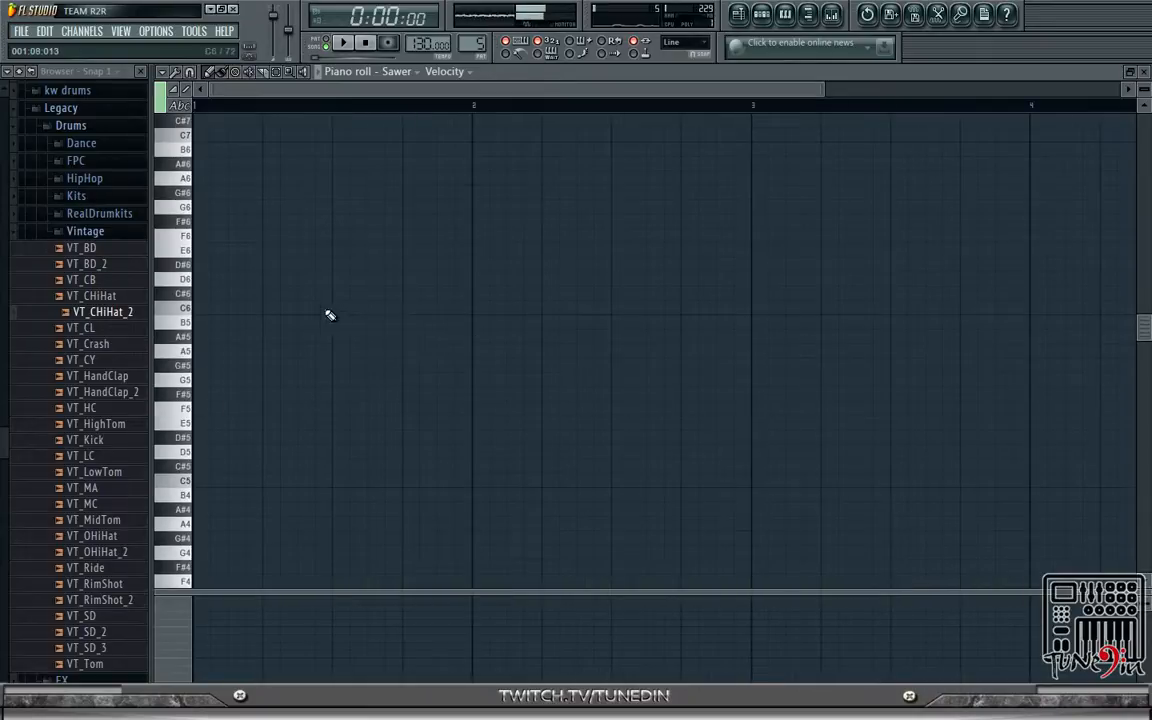
{"action": "scroll", "coordinate": [329, 320], "scroll_direction": "down", "scroll_amount": 4}
{"action": "scroll", "coordinate": [305, 330], "scroll_direction": "down", "scroll_amount": 1}
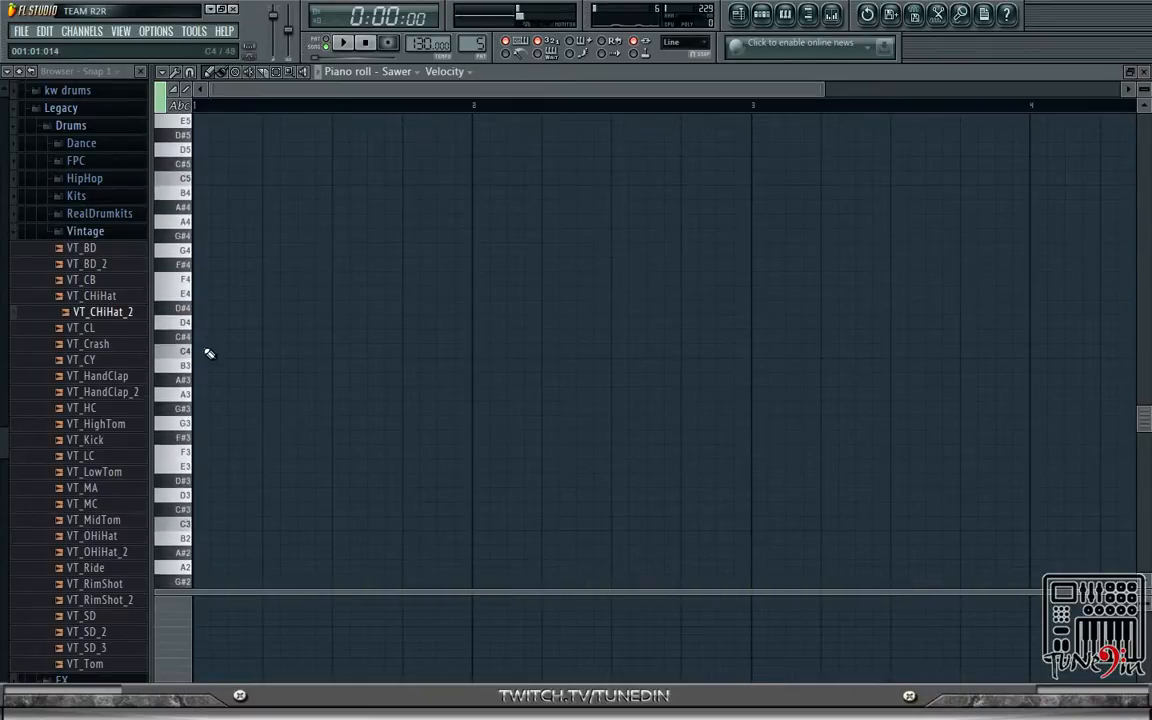
{"action": "left_click", "coordinate": [209, 353]}
{"action": "left_click_drag", "start_coordinate": [297, 351], "coordinate": [753, 424]}
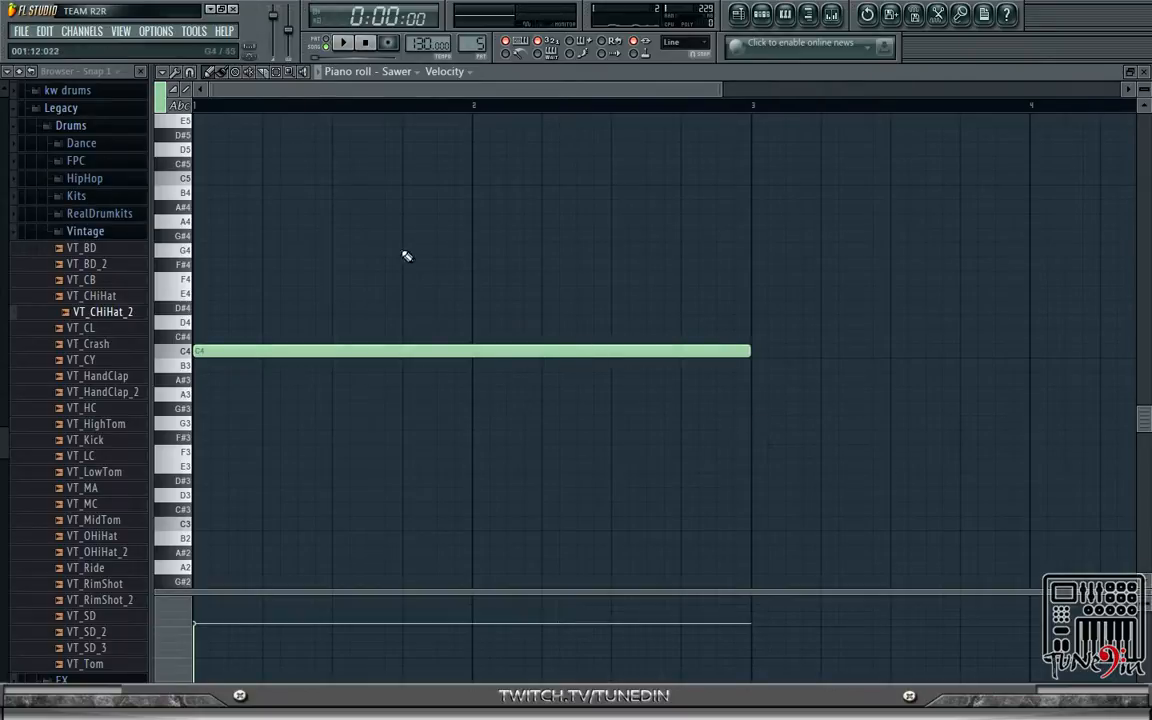
- Add a D#4 Sawer note from bar 3 to bar 5 and play the song to hear the two-note part
{"action": "key", "text": "d"}
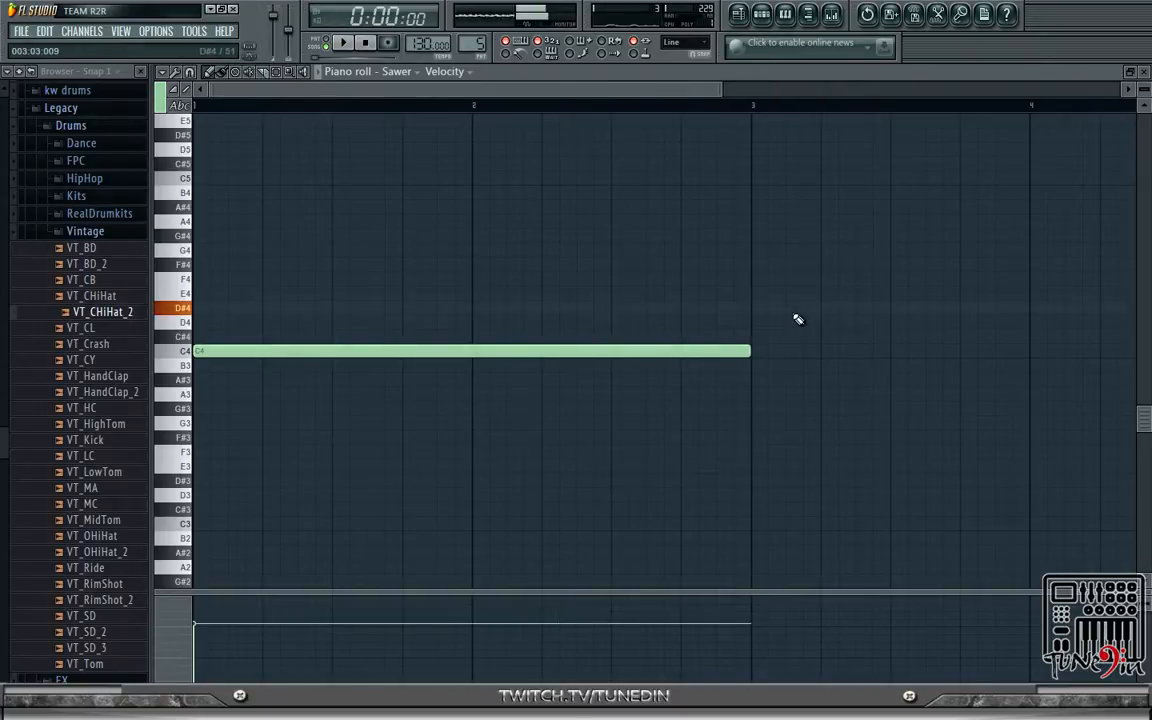
{"action": "mouse_move", "coordinate": [768, 313]}
{"action": "left_mouse_down"}
{"action": "mouse_move", "coordinate": [779, 308]}
{"action": "mouse_move", "coordinate": [769, 308]}
{"action": "left_mouse_up"}
{"action": "double_click", "coordinate": [648, 75]}
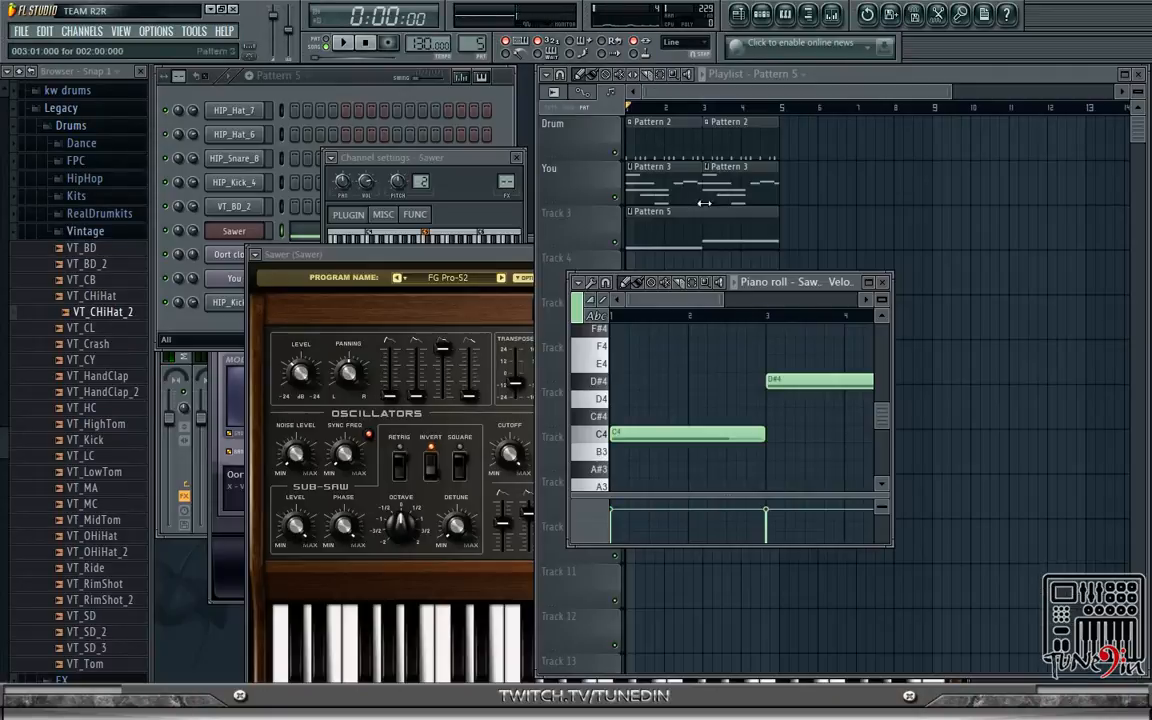
{"action": "key", "text": "space"}
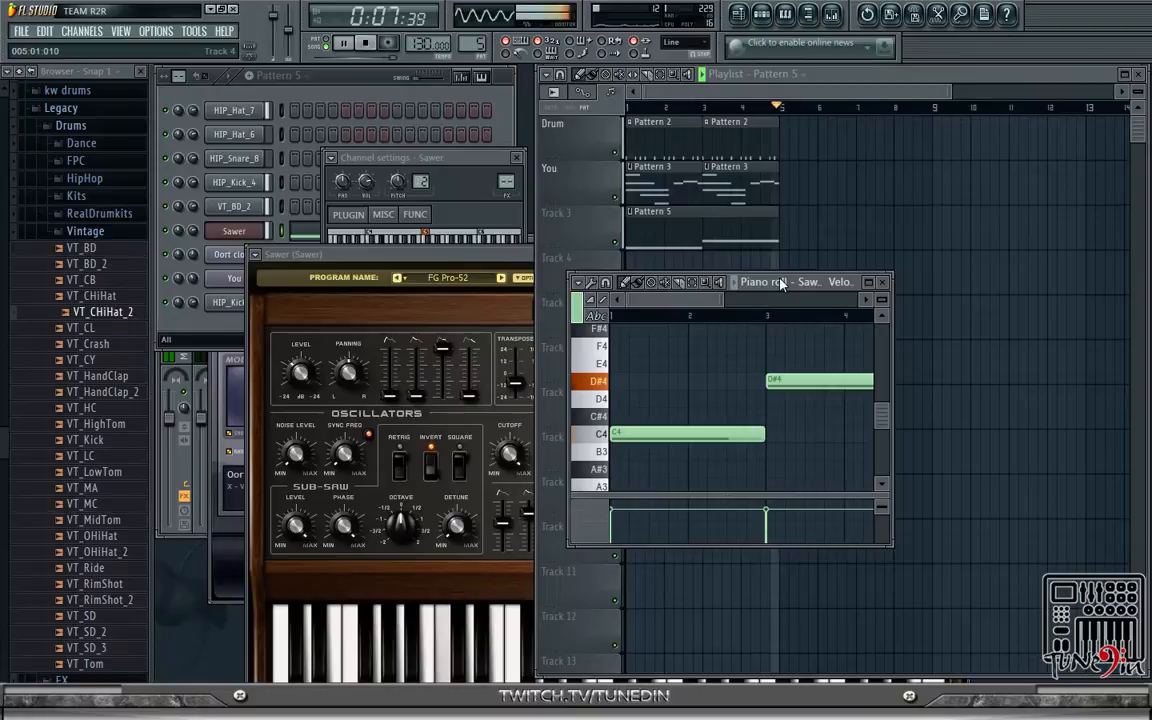
{"action": "key", "text": "space"}
- Lower the second Sawer note in Pattern 5 to D4 and play the song
{"action": "left_click", "coordinate": [449, 258]}
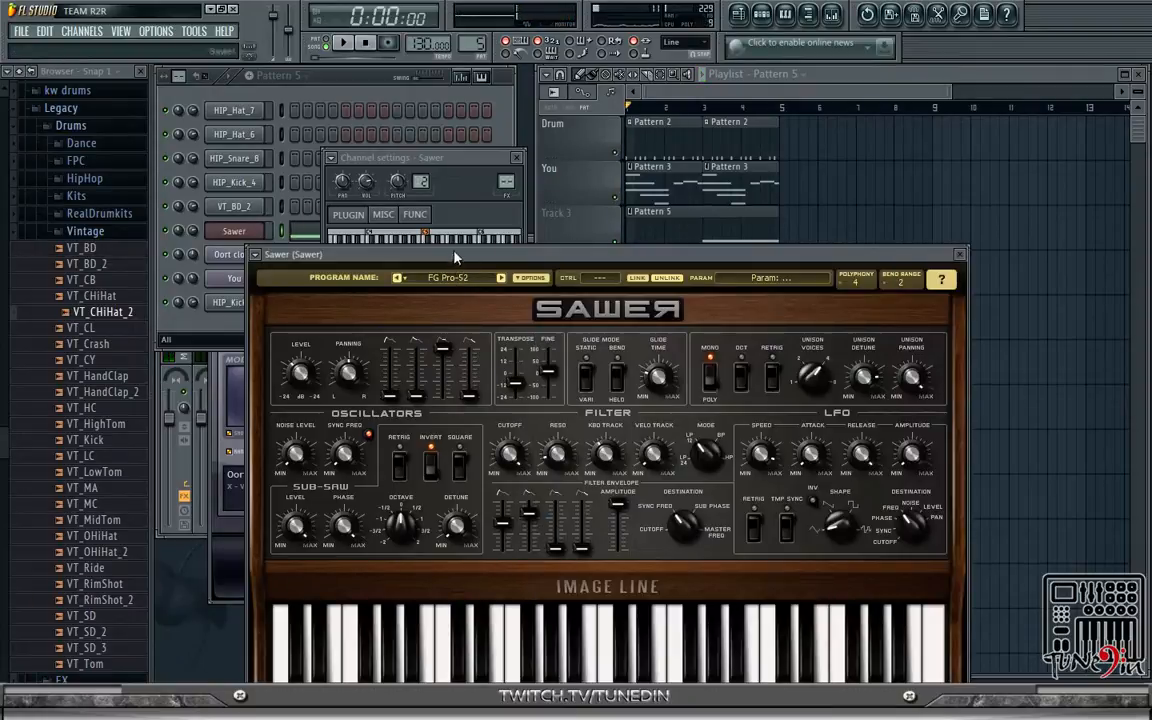
{"action": "double_click", "coordinate": [663, 229]}
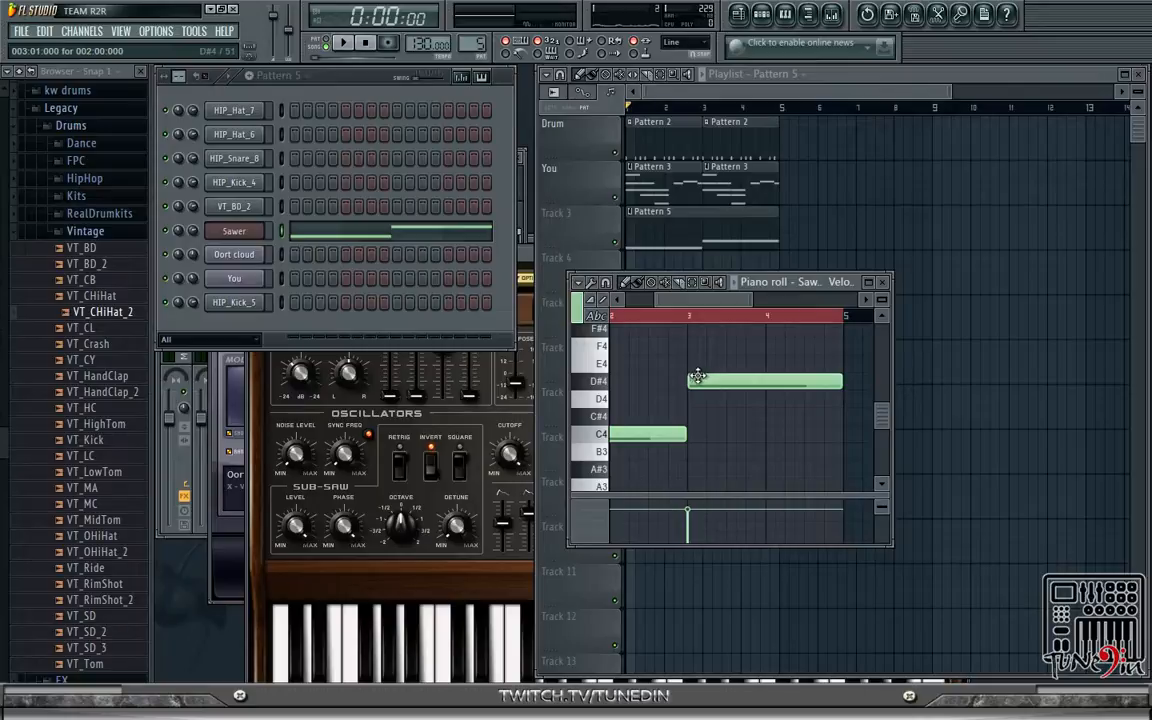
{"action": "left_click_drag", "start_coordinate": [697, 377], "coordinate": [697, 396]}
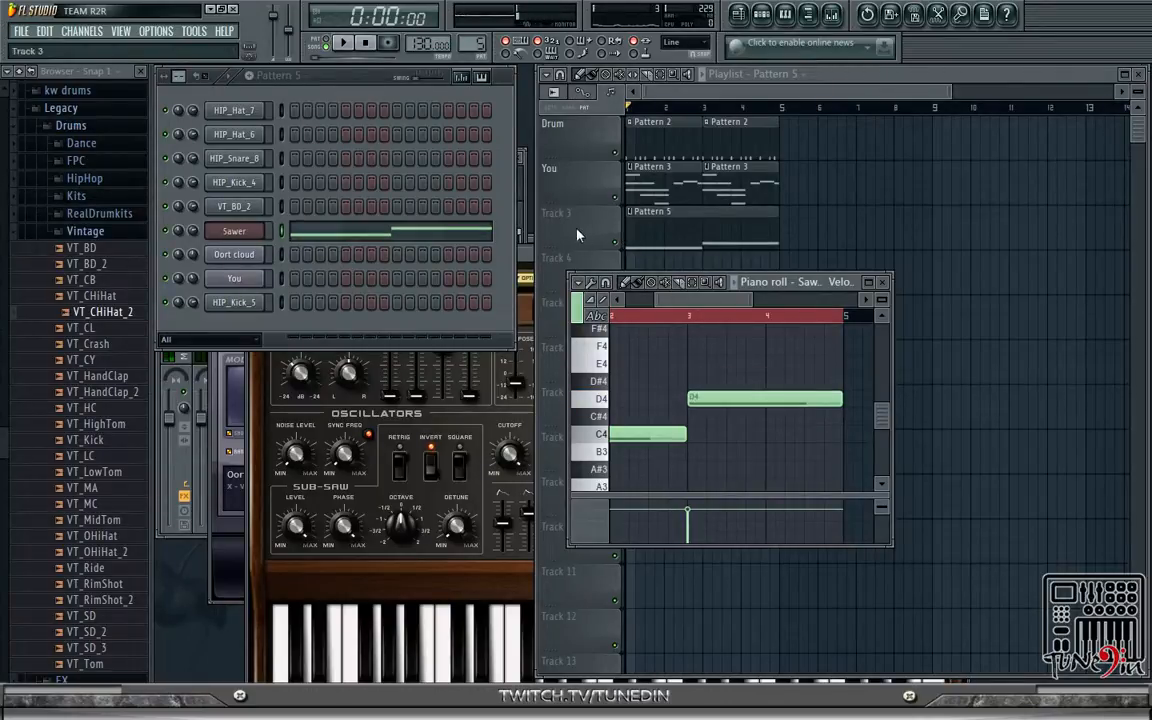
{"action": "key", "text": "space"}
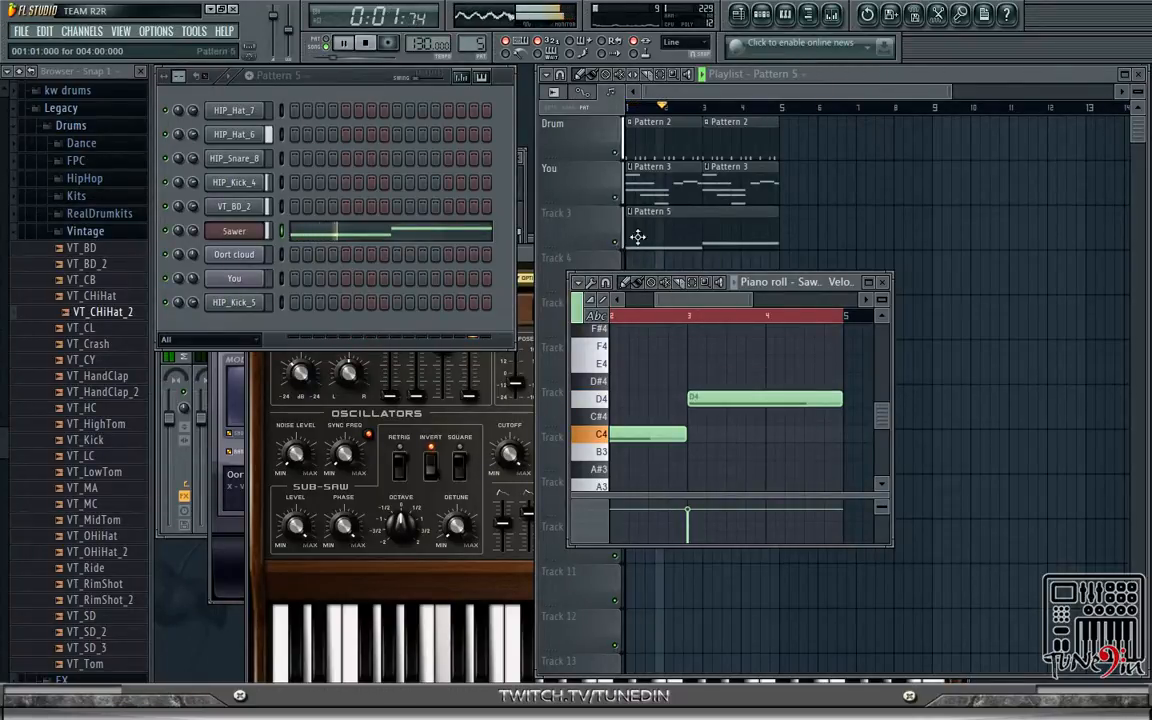
- Examine the You channel's notes in the Pattern 3 piano roll and stop the playback
{"action": "double_click", "coordinate": [684, 183]}
{"action": "double_click", "coordinate": [769, 287]}
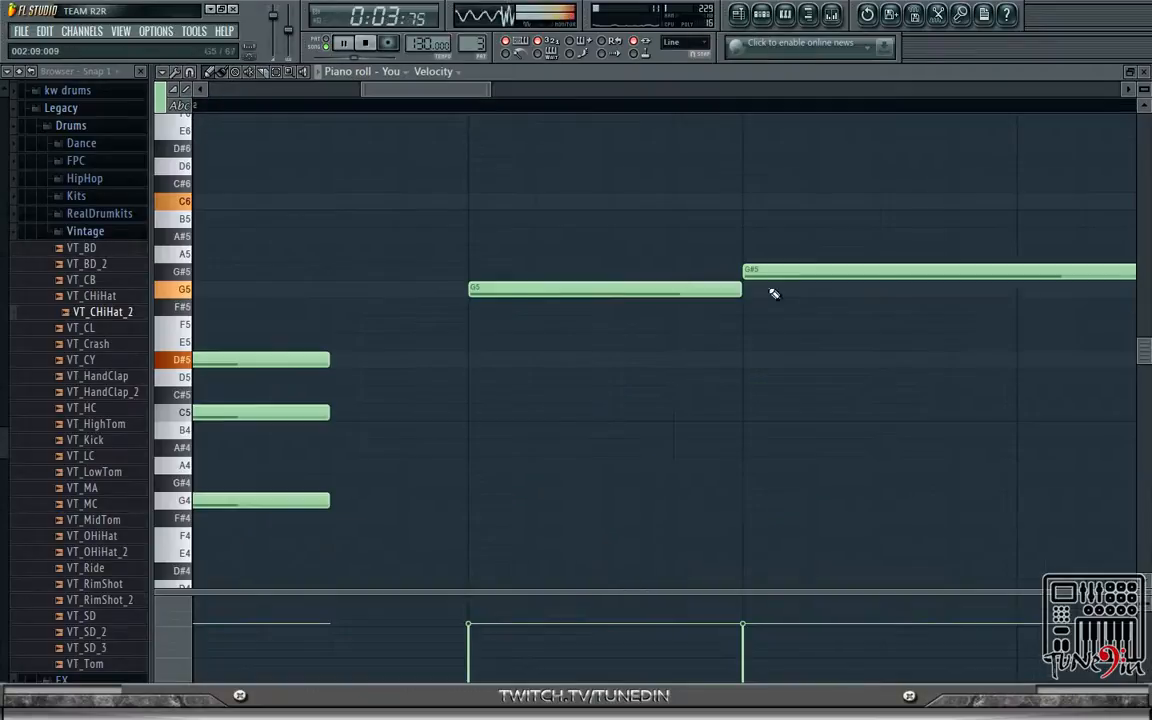
{"action": "key", "text": "space"}
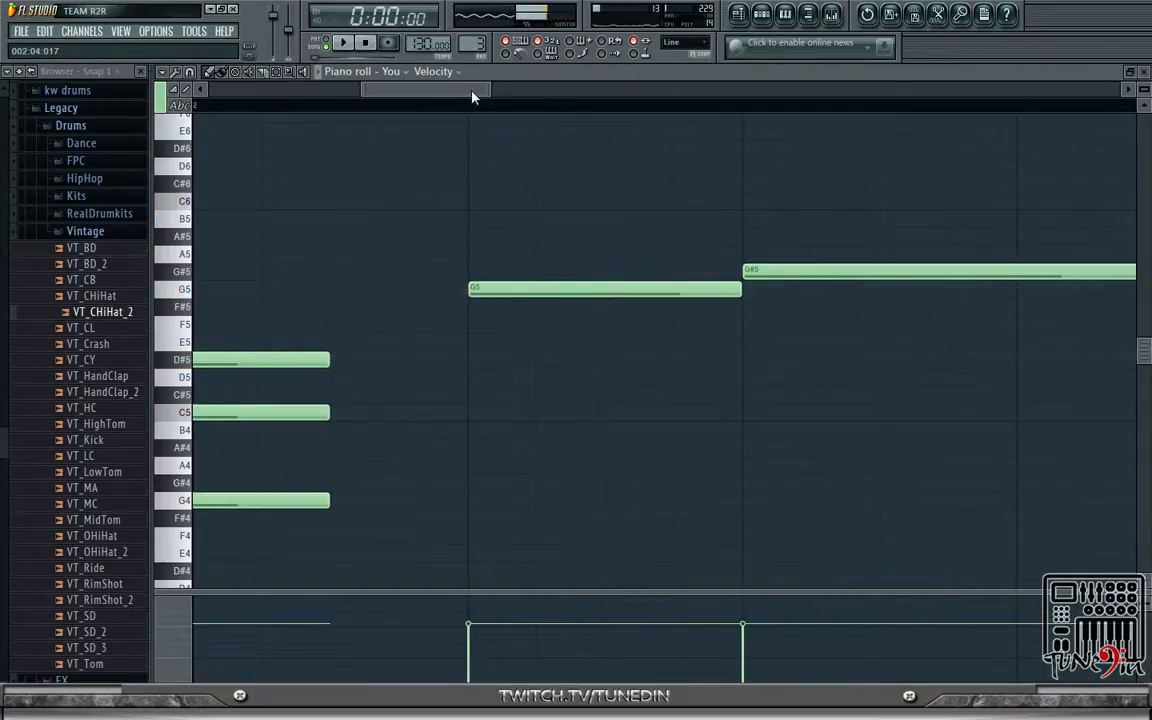
{"action": "double_click", "coordinate": [521, 73]}
{"action": "left_click", "coordinate": [358, 282]}
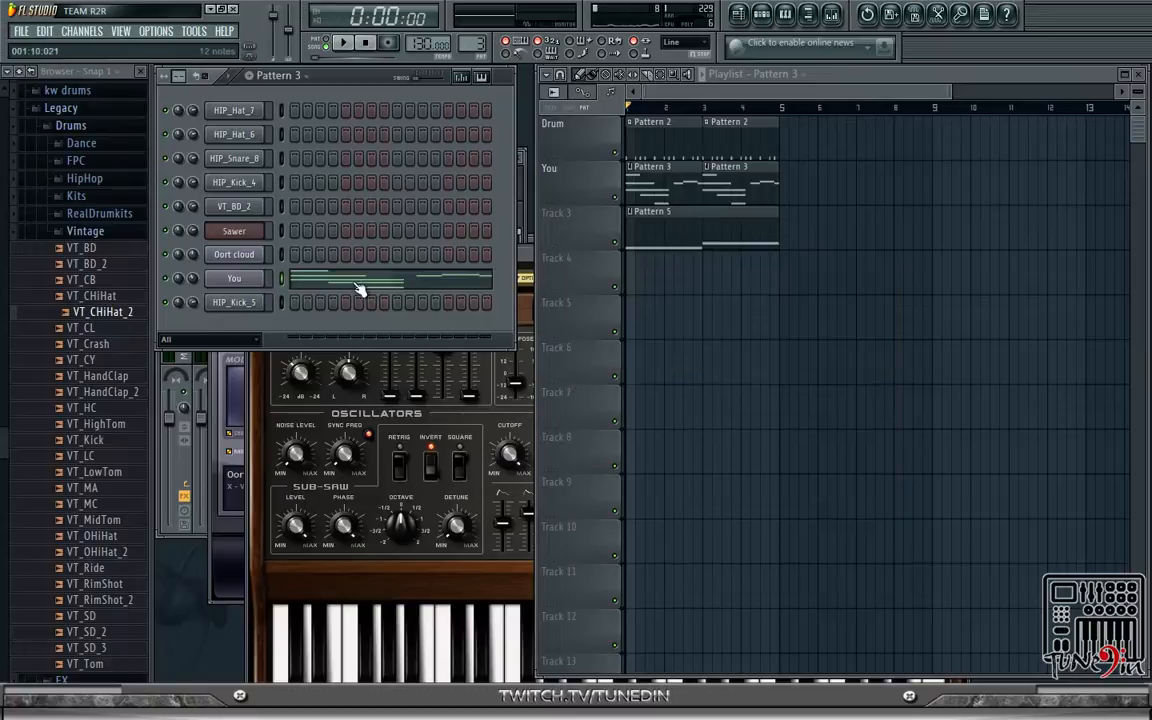
- Raise Pattern 5's second Sawer note to D#4 and shorten it so that it ends at bar 4
{"action": "left_click", "coordinate": [677, 234]}
{"action": "double_click", "coordinate": [677, 234]}
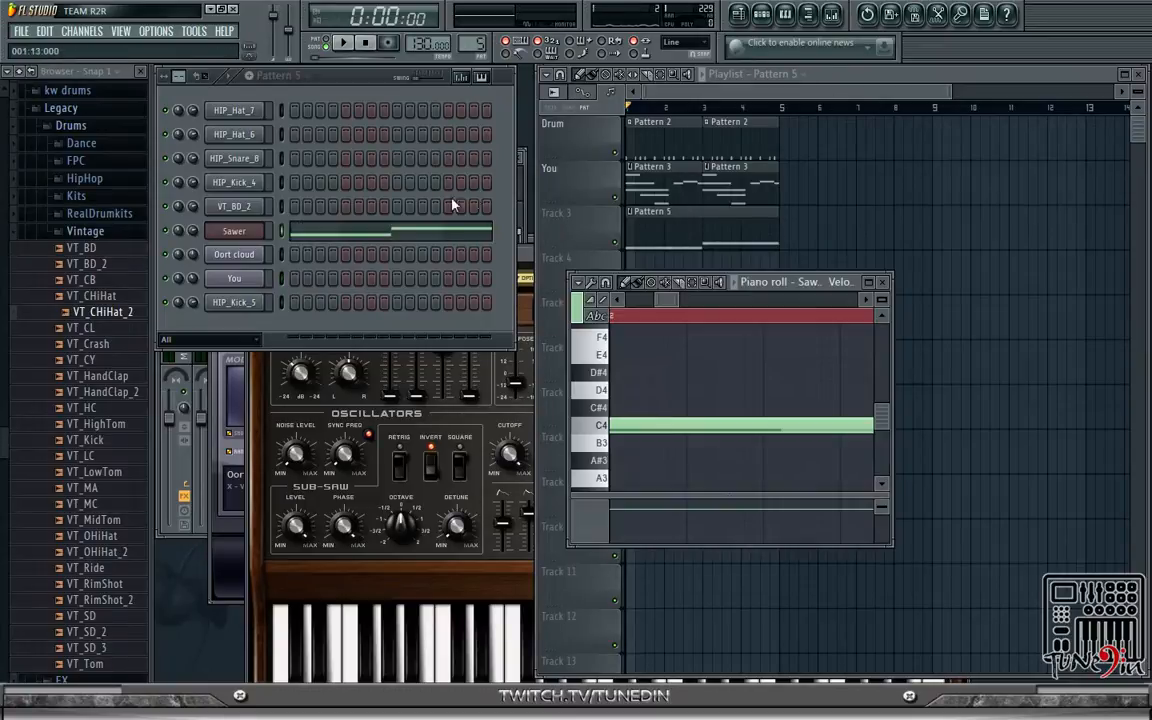
{"action": "double_click", "coordinate": [772, 285]}
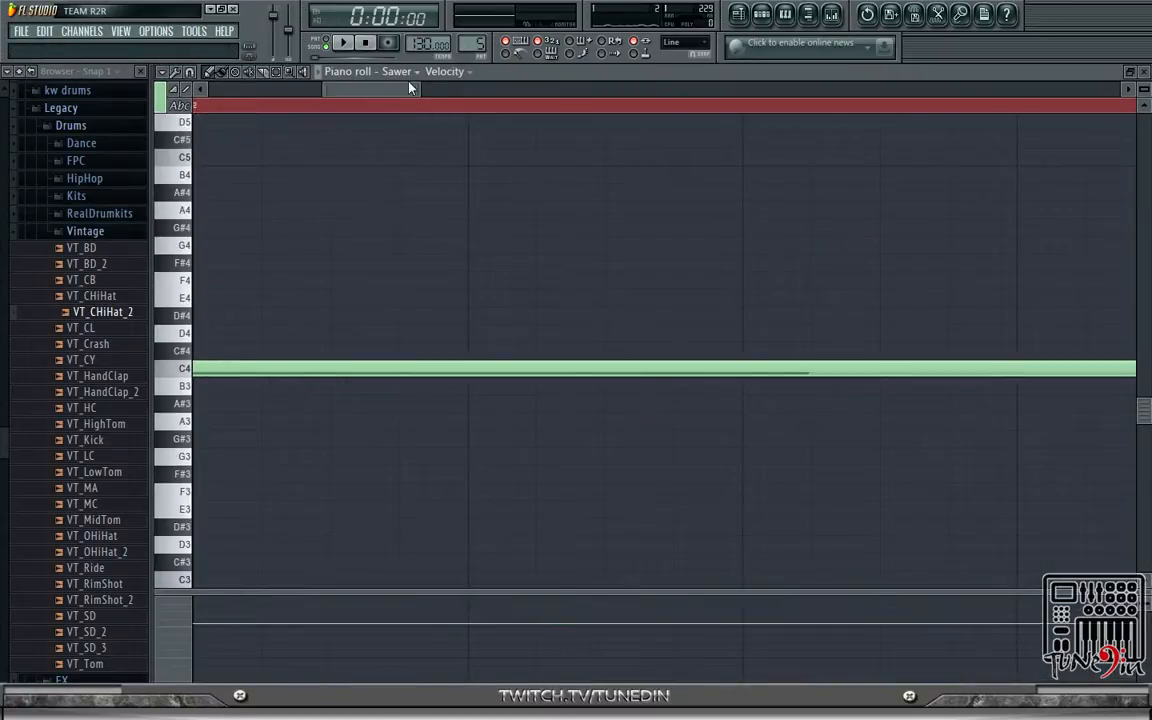
{"action": "left_click_drag", "start_coordinate": [414, 87], "coordinate": [579, 296]}
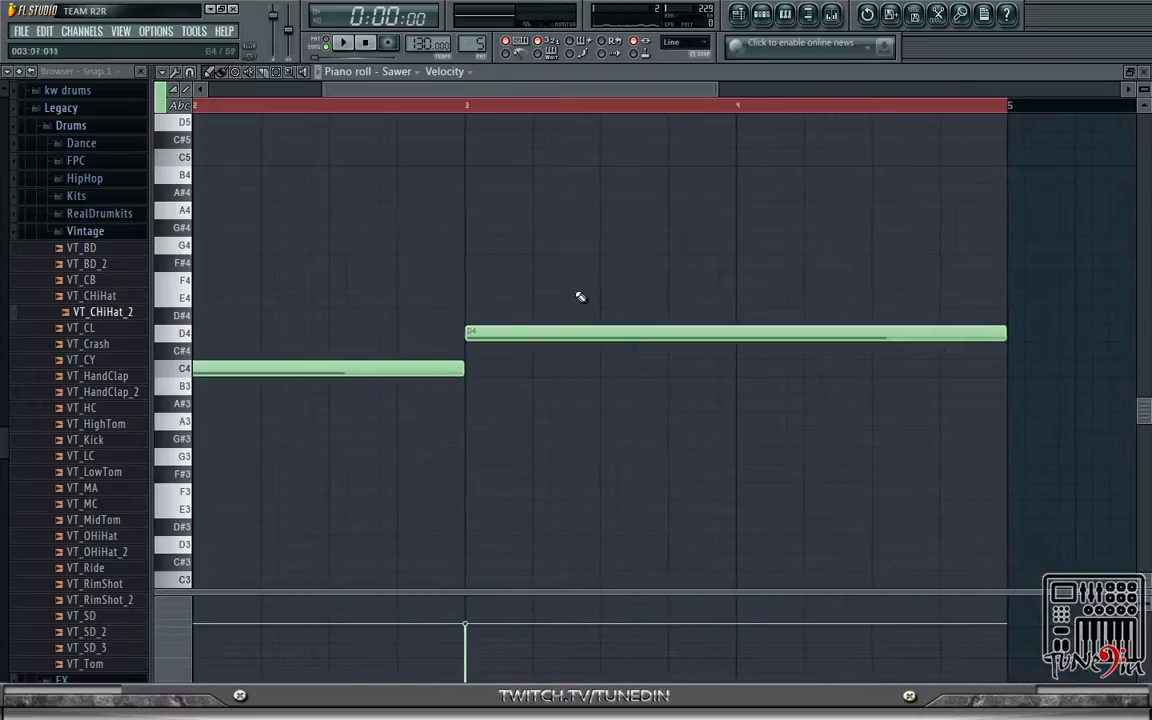
{"action": "mouse_move", "coordinate": [516, 332]}
{"action": "left_mouse_down"}
{"action": "mouse_move", "coordinate": [509, 309]}
{"action": "mouse_move", "coordinate": [481, 311]}
{"action": "mouse_move", "coordinate": [510, 312]}
{"action": "left_mouse_up"}
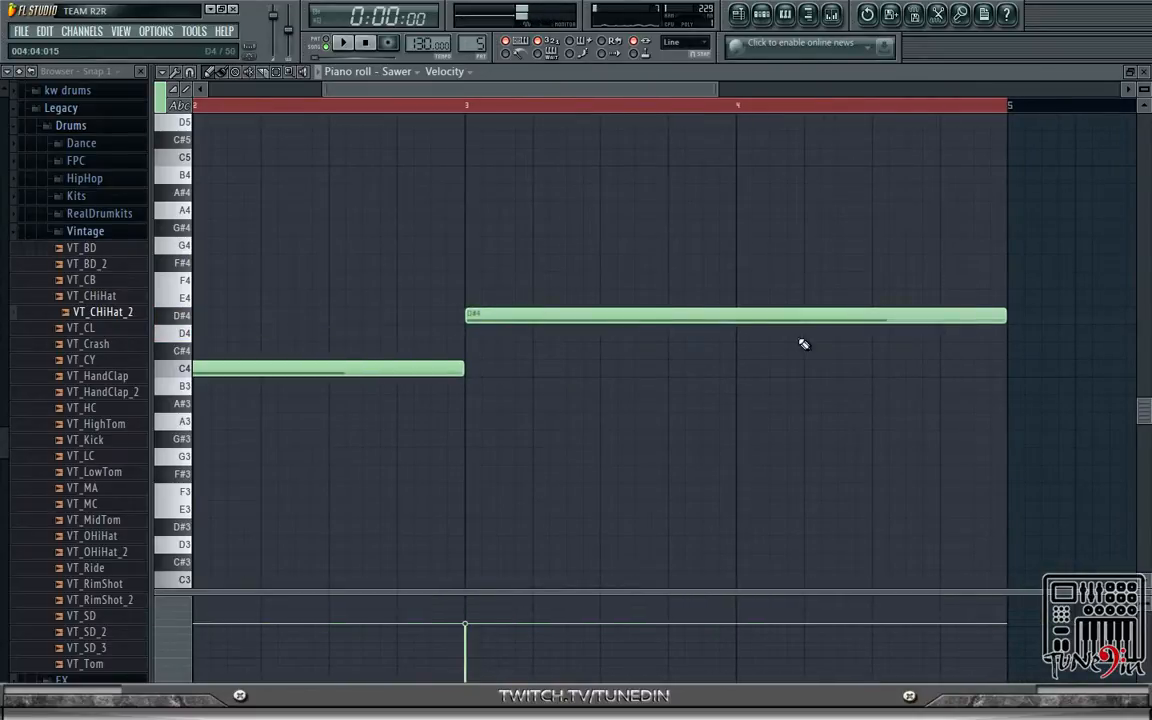
{"action": "left_click_drag", "start_coordinate": [1002, 315], "coordinate": [735, 310]}
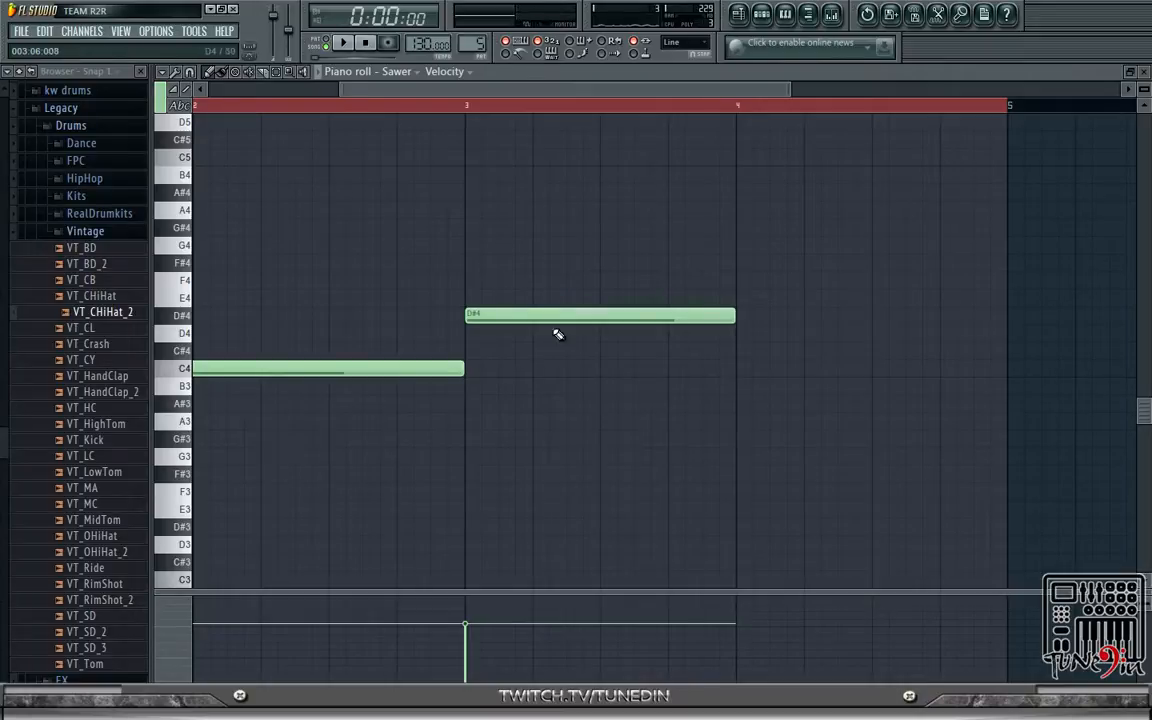
{"action": "double_click", "coordinate": [443, 67]}
- Check the pitches of the You channel's chord and melody notes in Pattern 3
{"action": "double_click", "coordinate": [673, 181]}
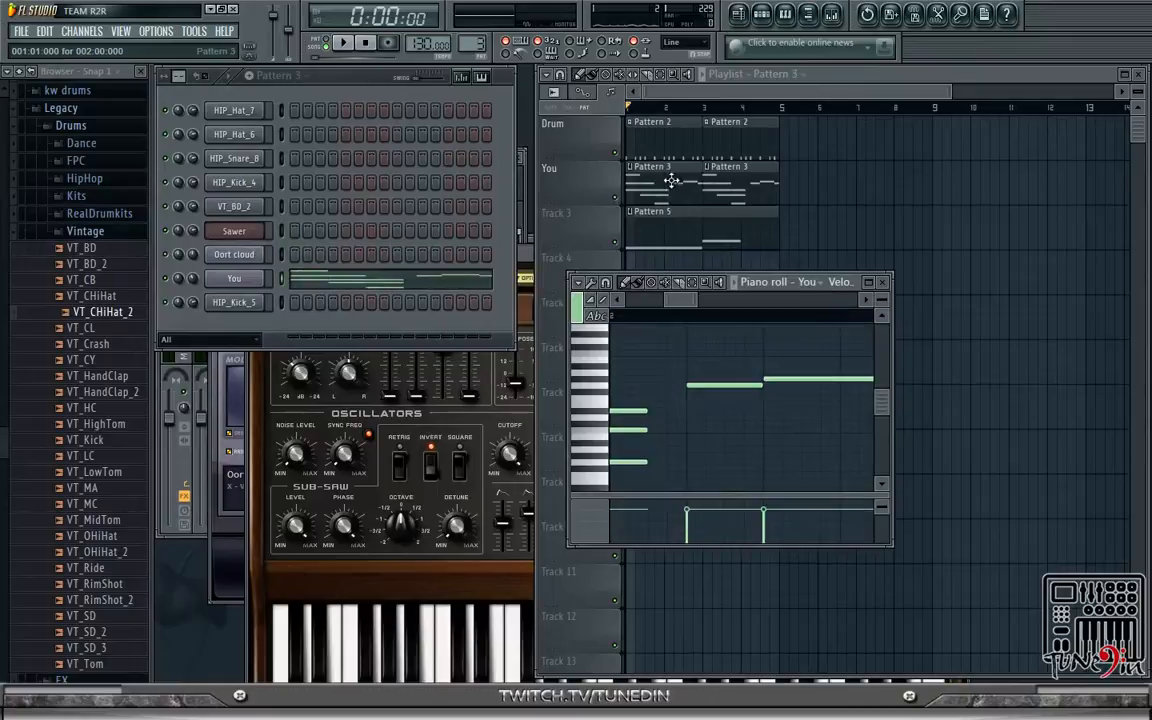
{"action": "double_click", "coordinate": [751, 285]}
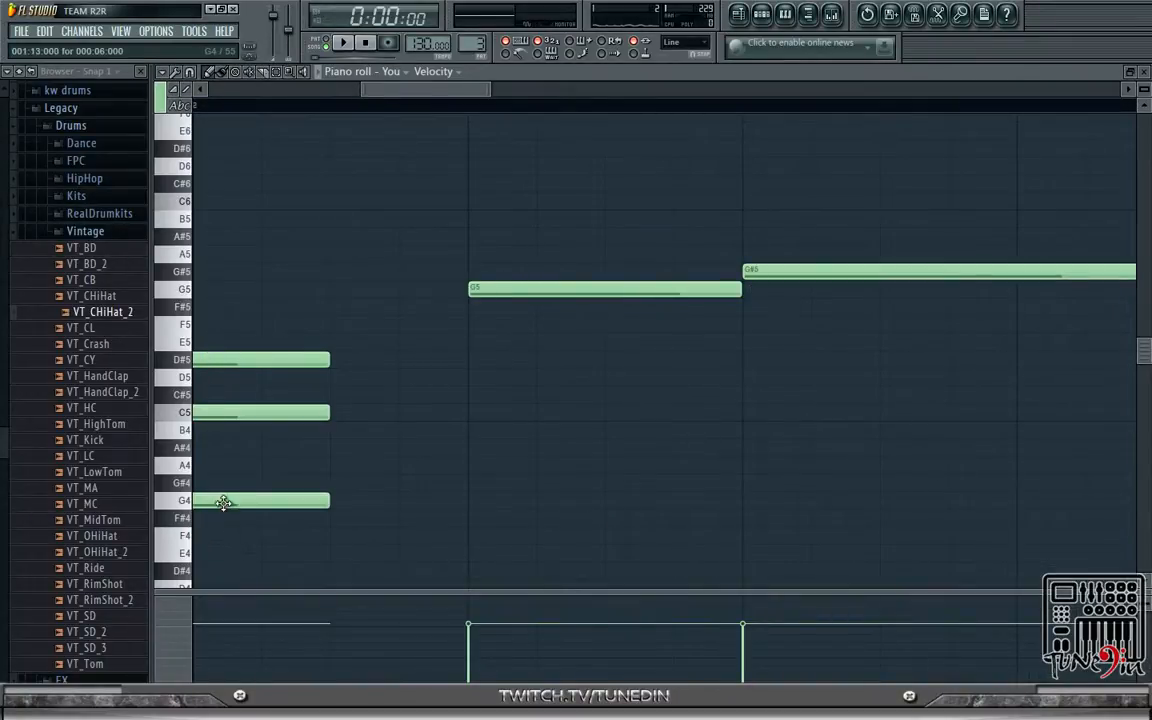
{"action": "double_click", "coordinate": [465, 70]}
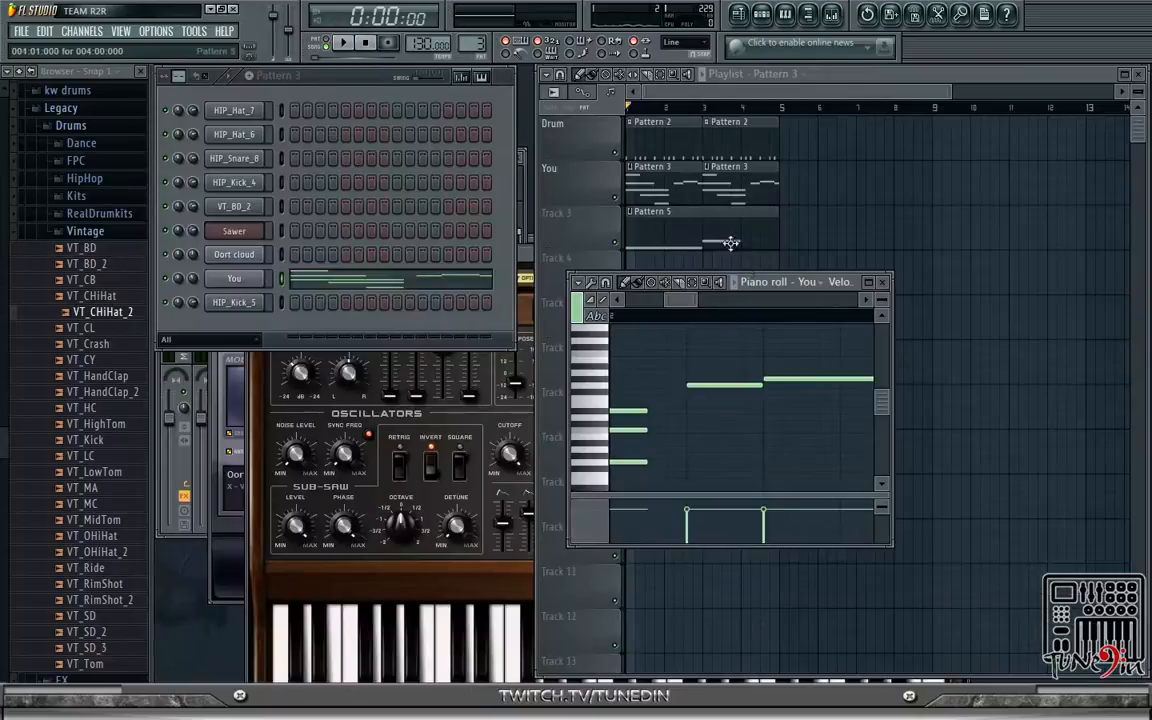
- Audition G4 and G3 in Pattern 5's Sawer piano roll and add a G4 note from bar 4 to bar 5
{"action": "double_click", "coordinate": [665, 239]}
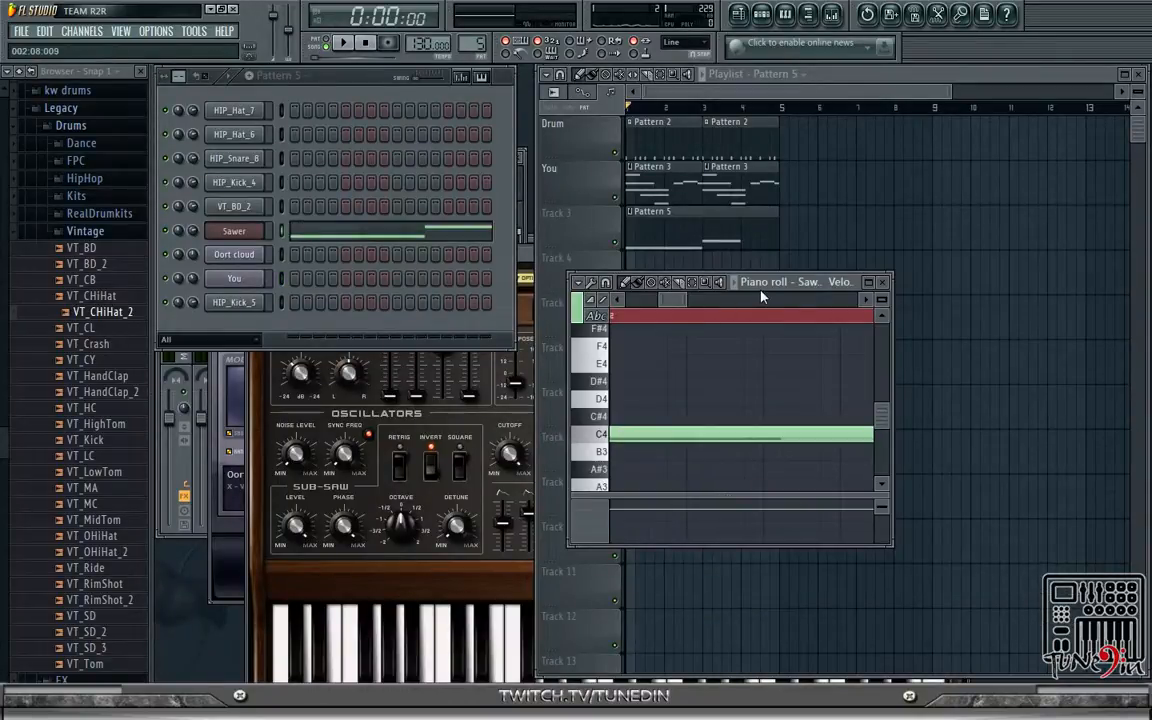
{"action": "double_click", "coordinate": [690, 282]}
{"action": "left_click_drag", "start_coordinate": [455, 94], "coordinate": [743, 190]}
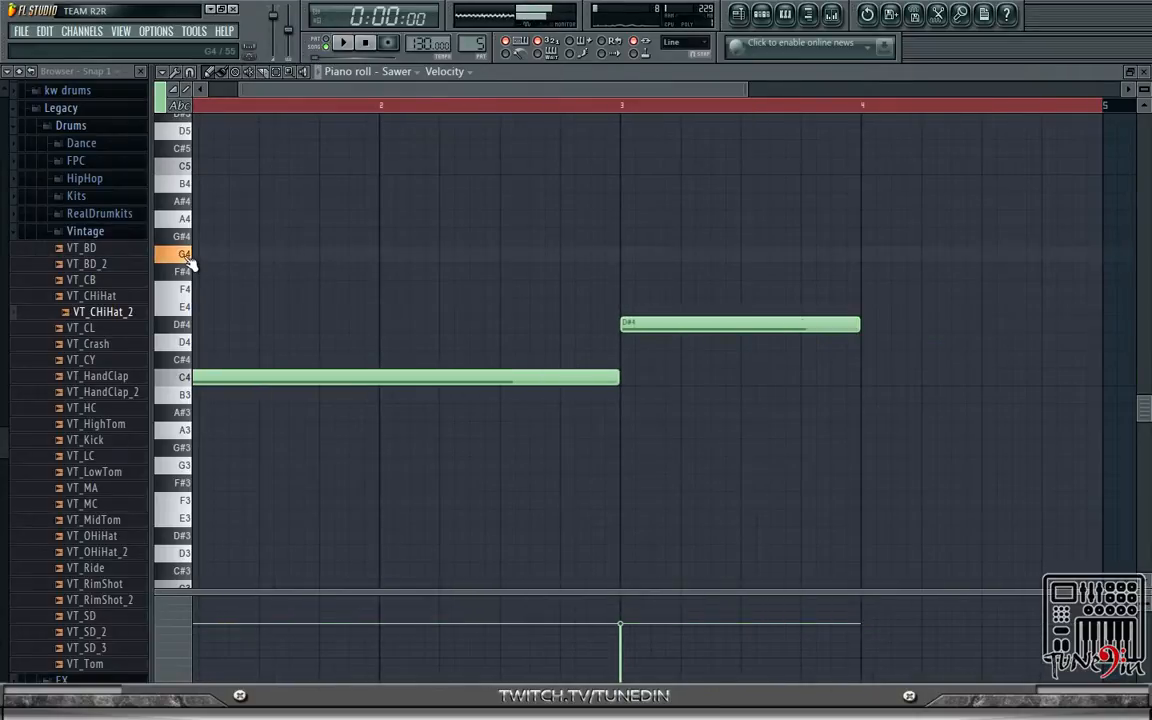
{"action": "left_click", "coordinate": [194, 468]}
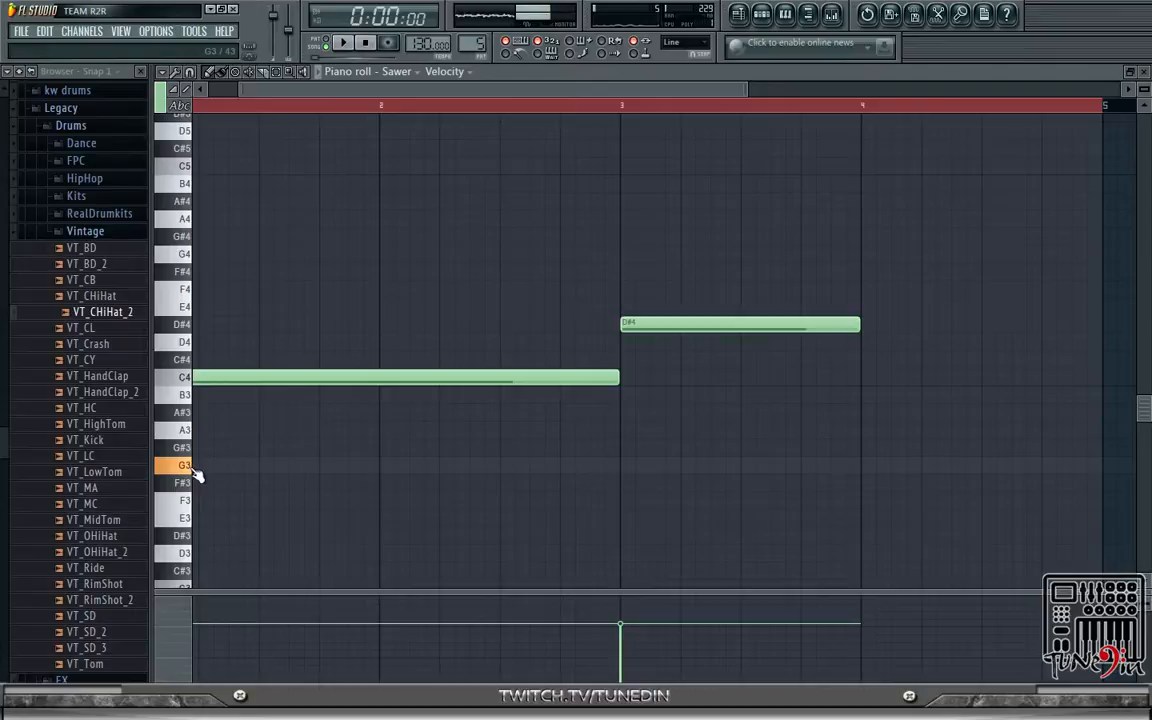
{"action": "left_click", "coordinate": [189, 256]}
{"action": "left_click", "coordinate": [870, 254]}
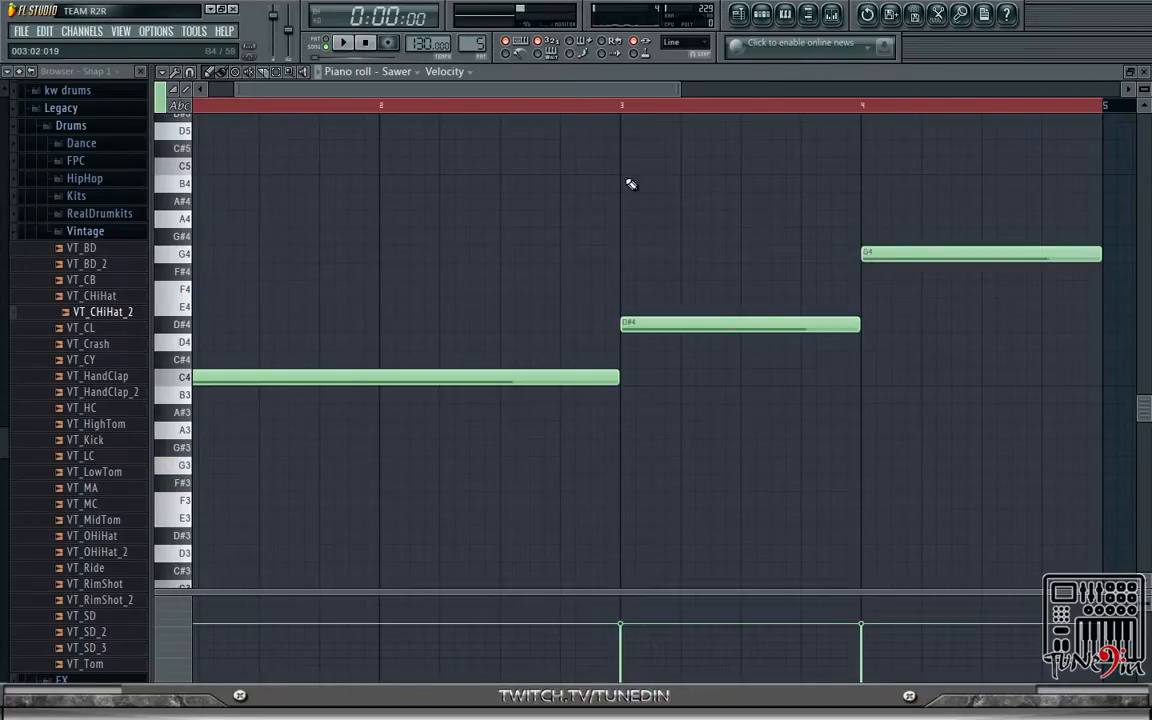
- Play the song with the three-note Sawer part, close the piano roll, bring up the Sawer synth, and stop playback
{"action": "key", "text": "space"}
{"action": "double_click", "coordinate": [700, 75]}
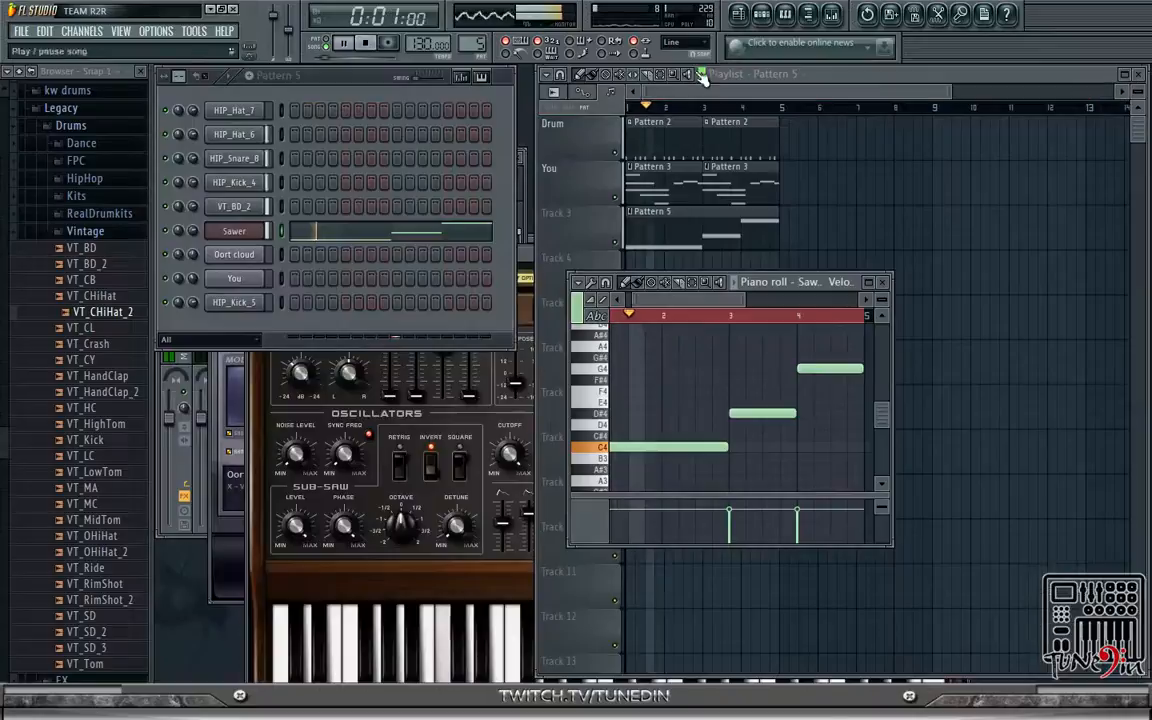
{"action": "left_click", "coordinate": [884, 284]}
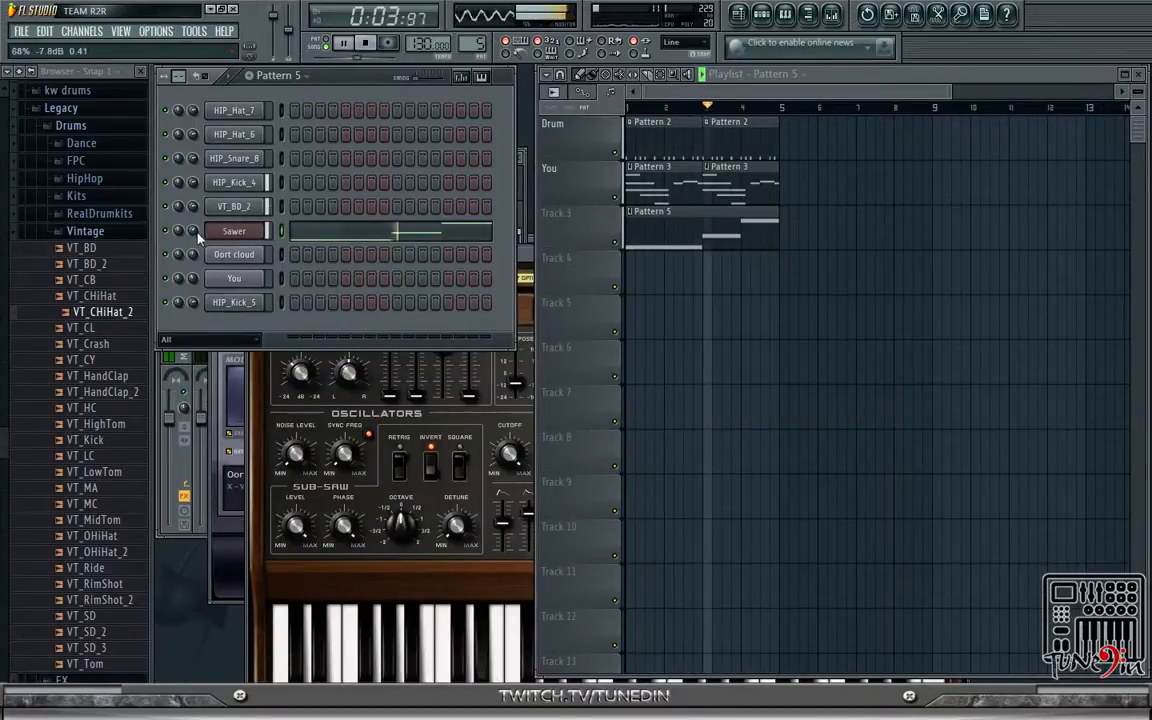
{"action": "left_click", "coordinate": [234, 231]}
{"action": "left_click", "coordinate": [234, 231]}
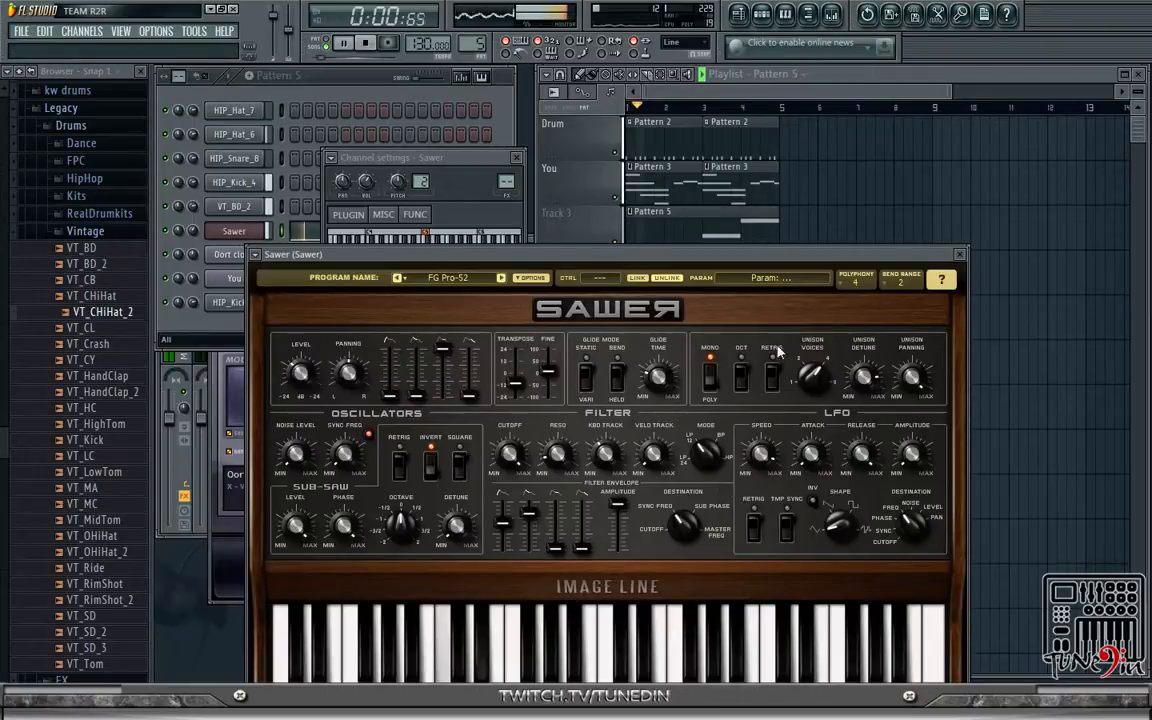
{"action": "key", "text": "space"}
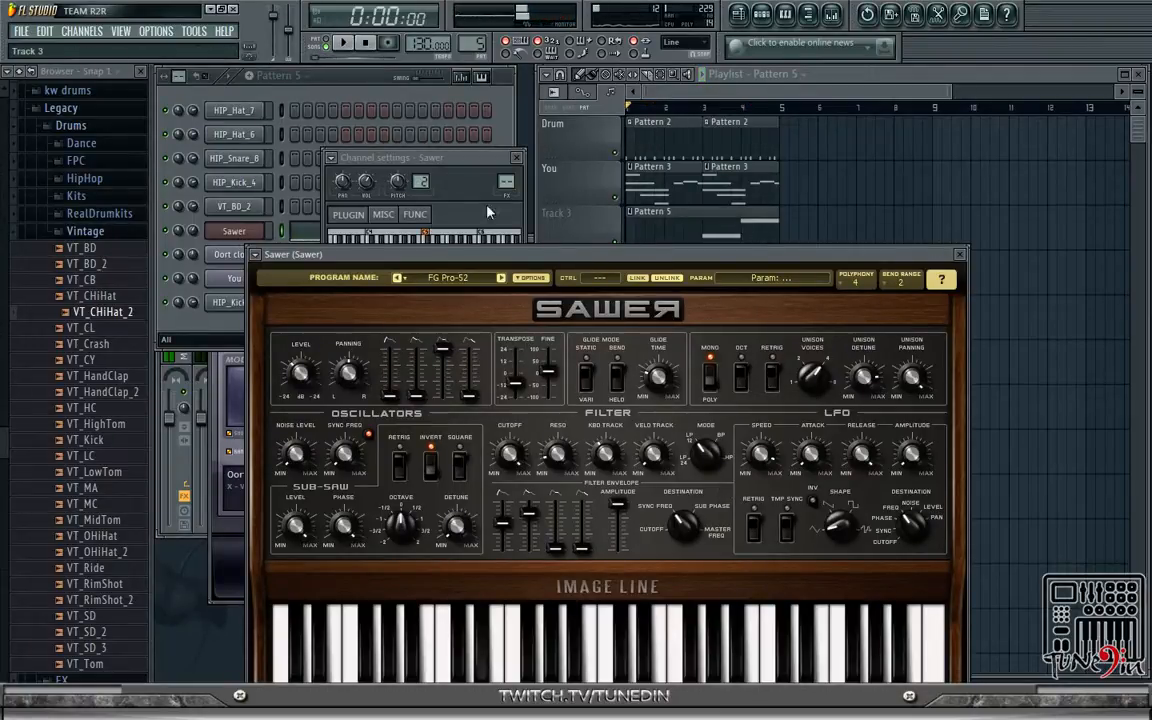
{"action": "left_click", "coordinate": [232, 278]}
{"action": "left_click", "coordinate": [240, 233]}
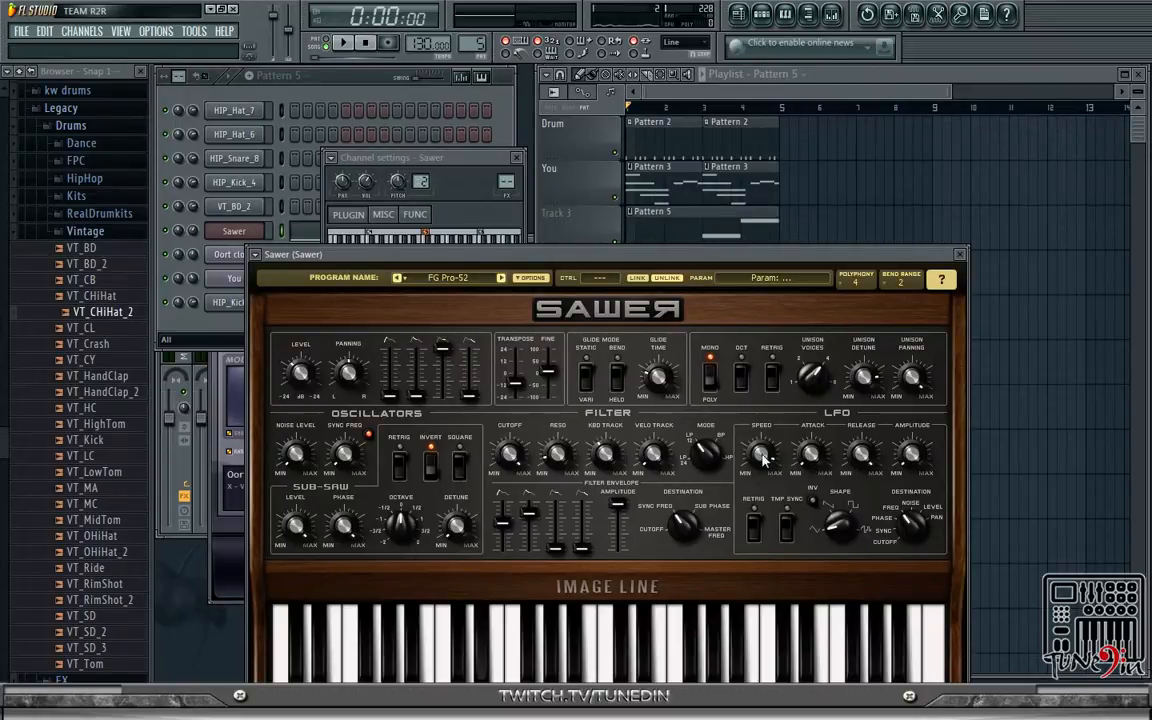
- Set Sawer's LFO speed to 6.03 Hz while the song plays, move the synth window higher, and replay the song
{"action": "key", "text": "space"}
{"action": "left_click_drag", "start_coordinate": [760, 455], "coordinate": [760, 438]}
{"action": "key", "text": "space"}
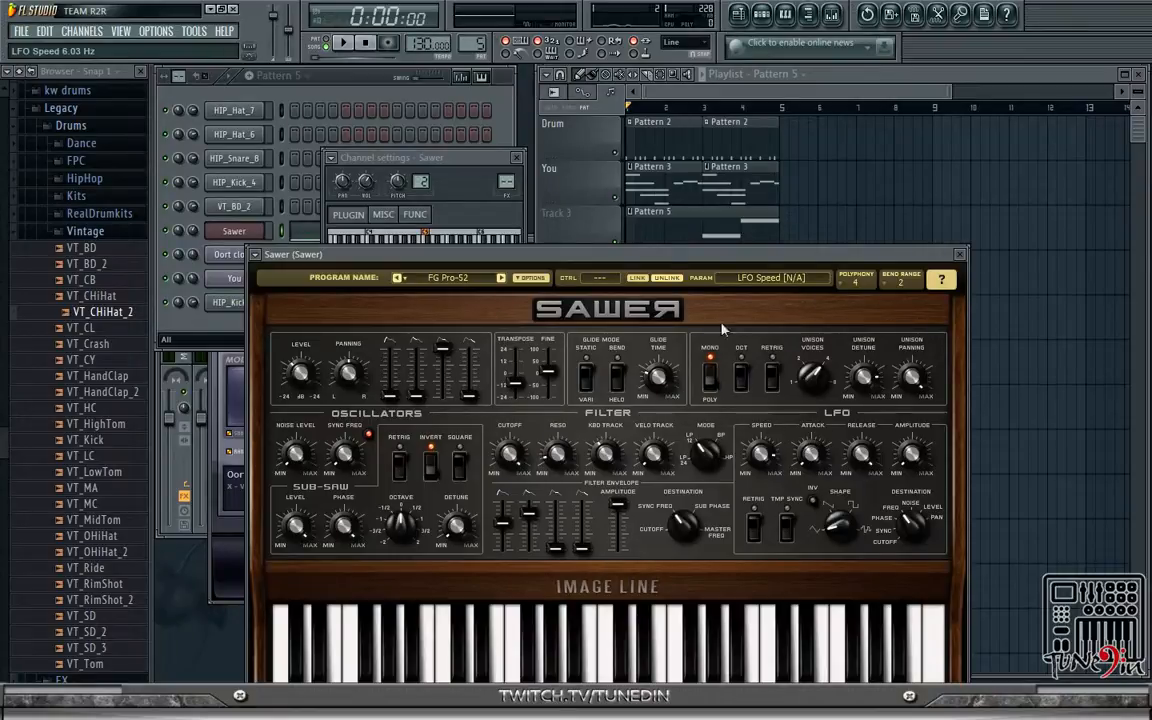
{"action": "left_click_drag", "start_coordinate": [670, 258], "coordinate": [673, 227]}
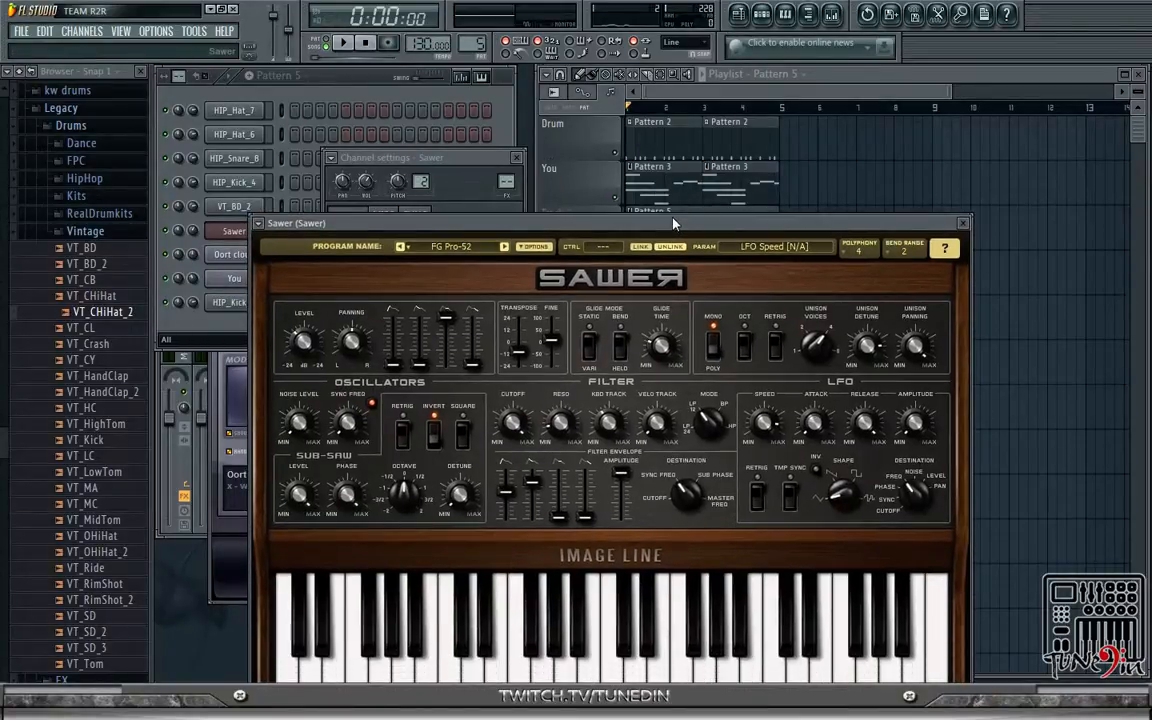
{"action": "key", "text": "space"}
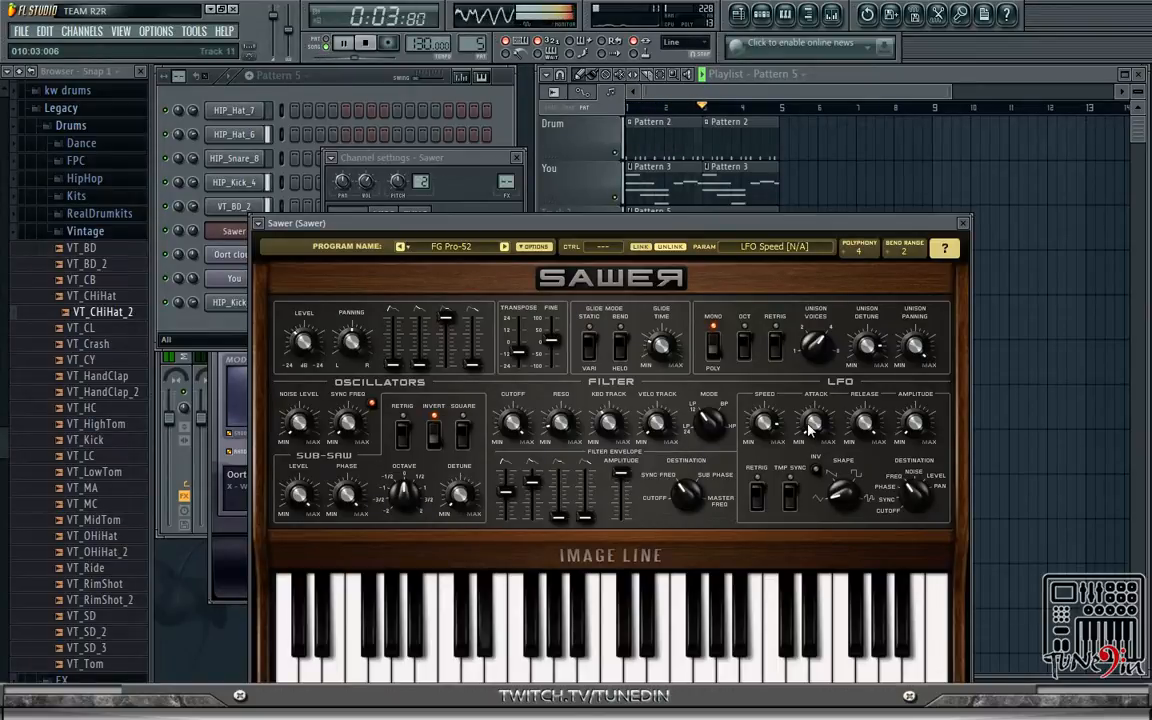
- Try Sawer's LFO attack at 6.01 s with the song playing, and set it to 0.03 s
{"action": "key", "text": "space"}
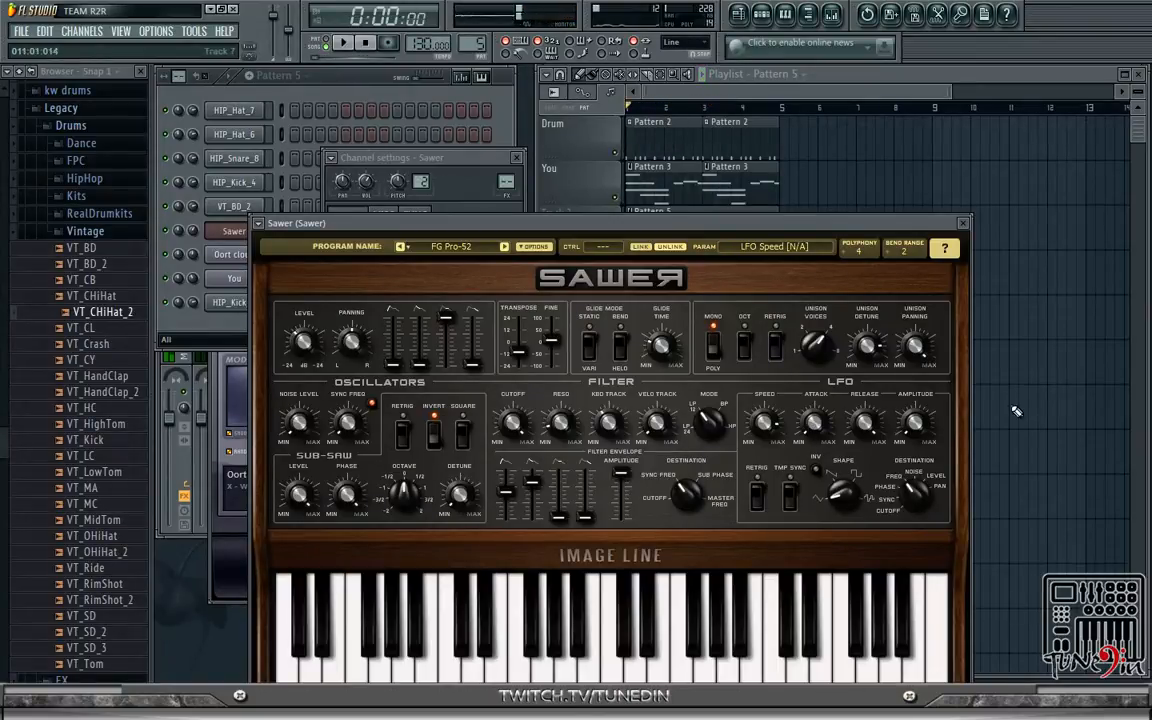
{"action": "left_click", "coordinate": [814, 423]}
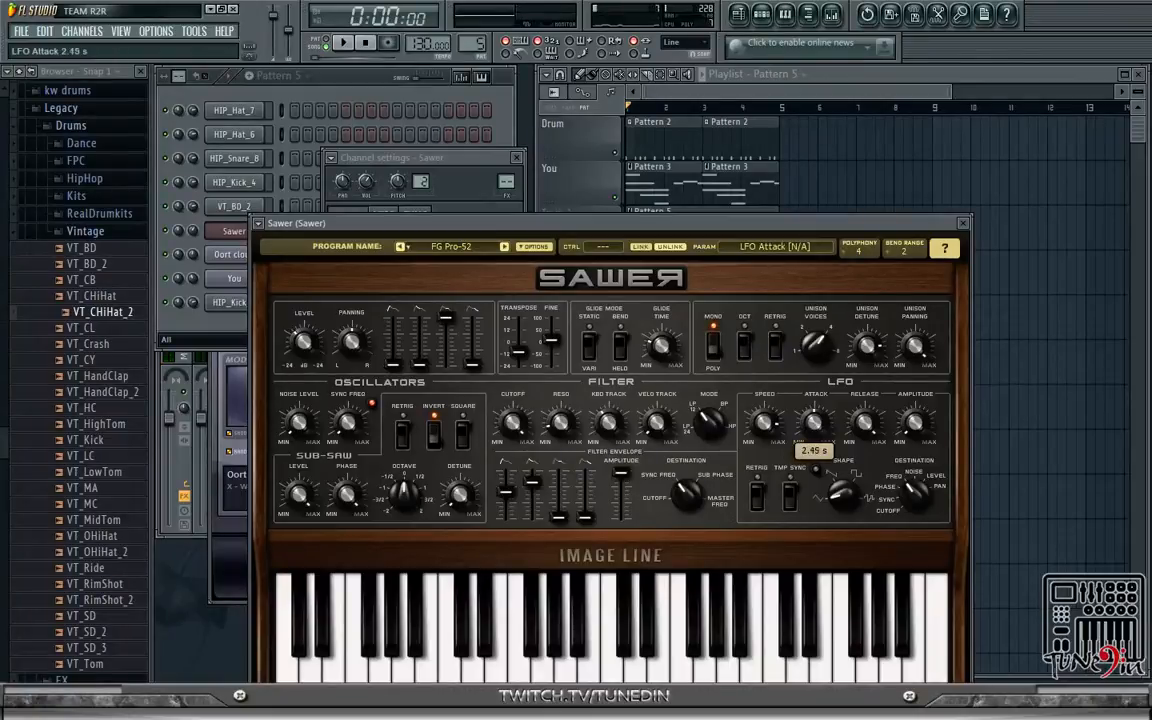
{"action": "left_click_drag", "start_coordinate": [814, 423], "coordinate": [815, 423]}
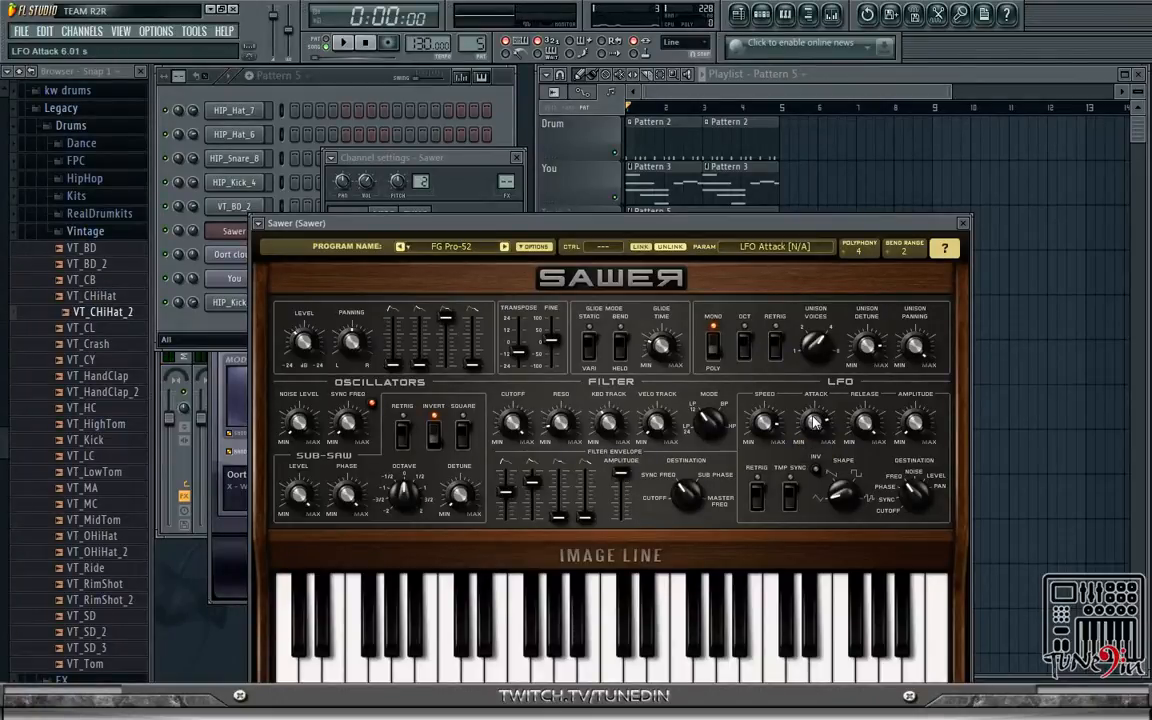
{"action": "key", "text": "space"}
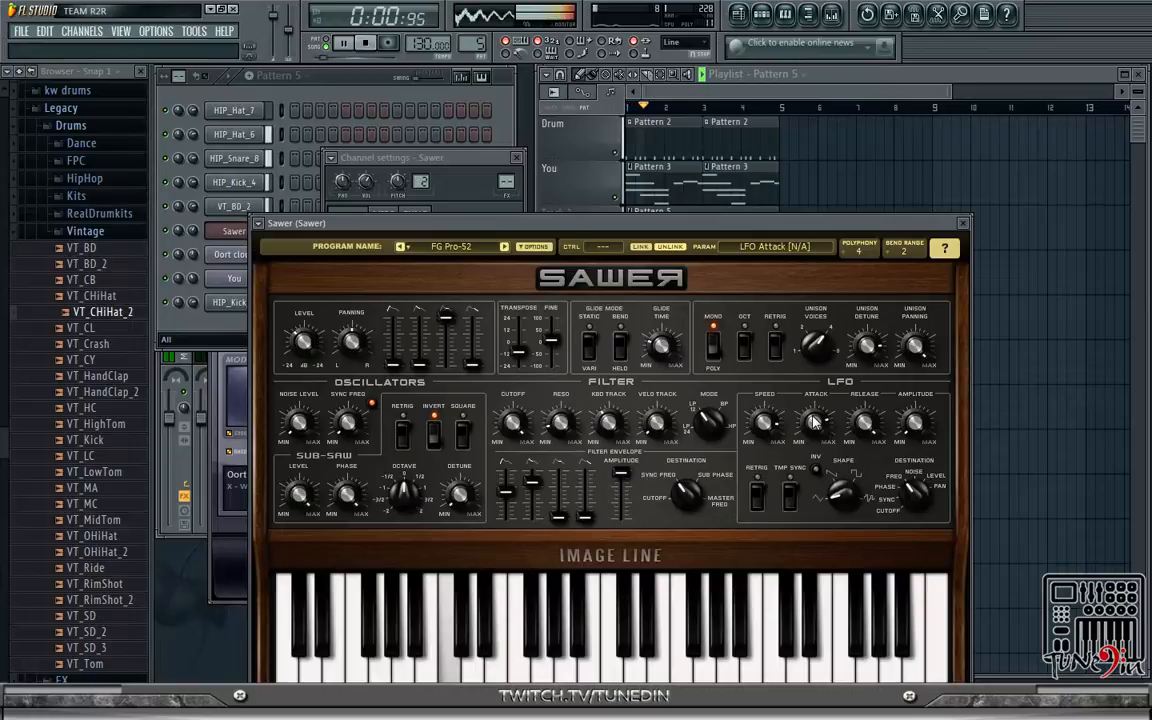
{"action": "left_click_drag", "start_coordinate": [814, 423], "coordinate": [814, 446]}
{"action": "key", "text": "space"}
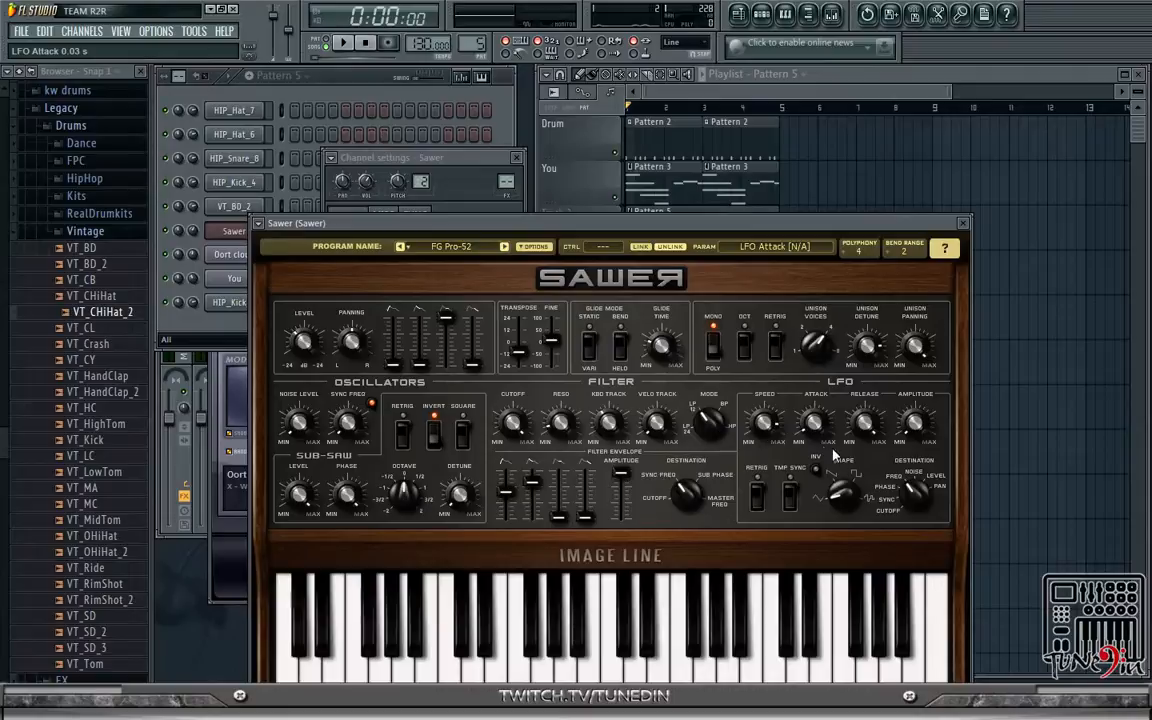
- Move the Sawer window higher and lower the filter envelope decay close to its minimum while the song plays
{"action": "left_click_drag", "start_coordinate": [650, 222], "coordinate": [648, 122]}
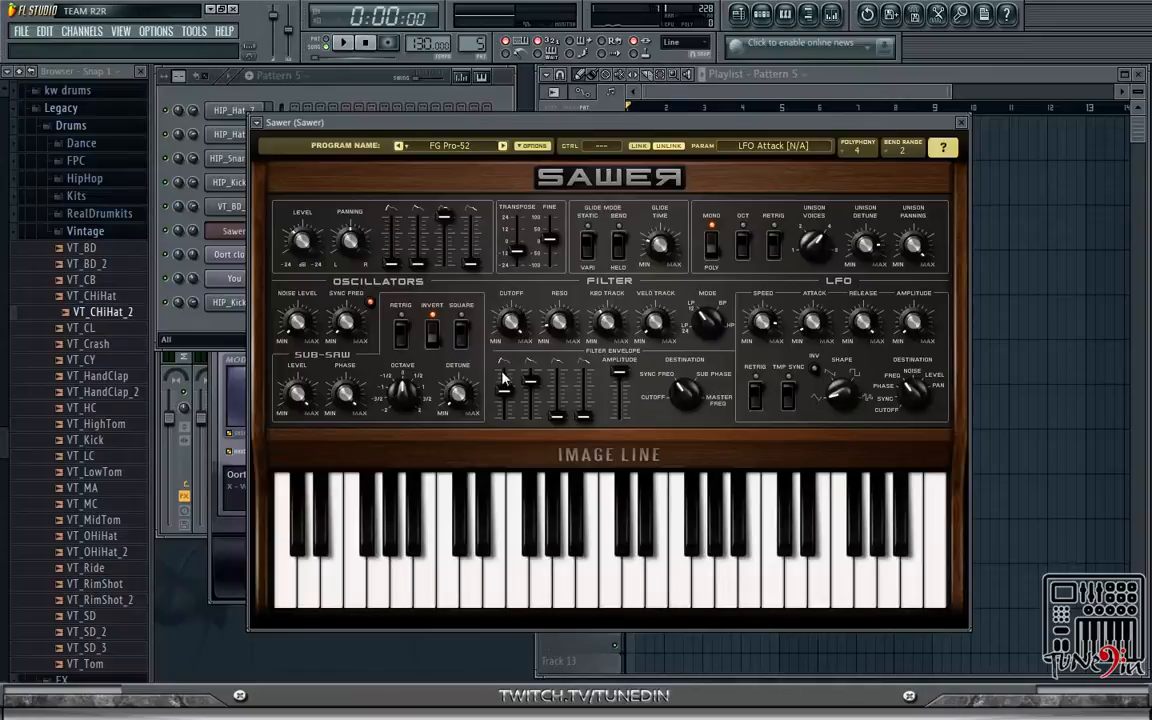
{"action": "key", "text": "space"}
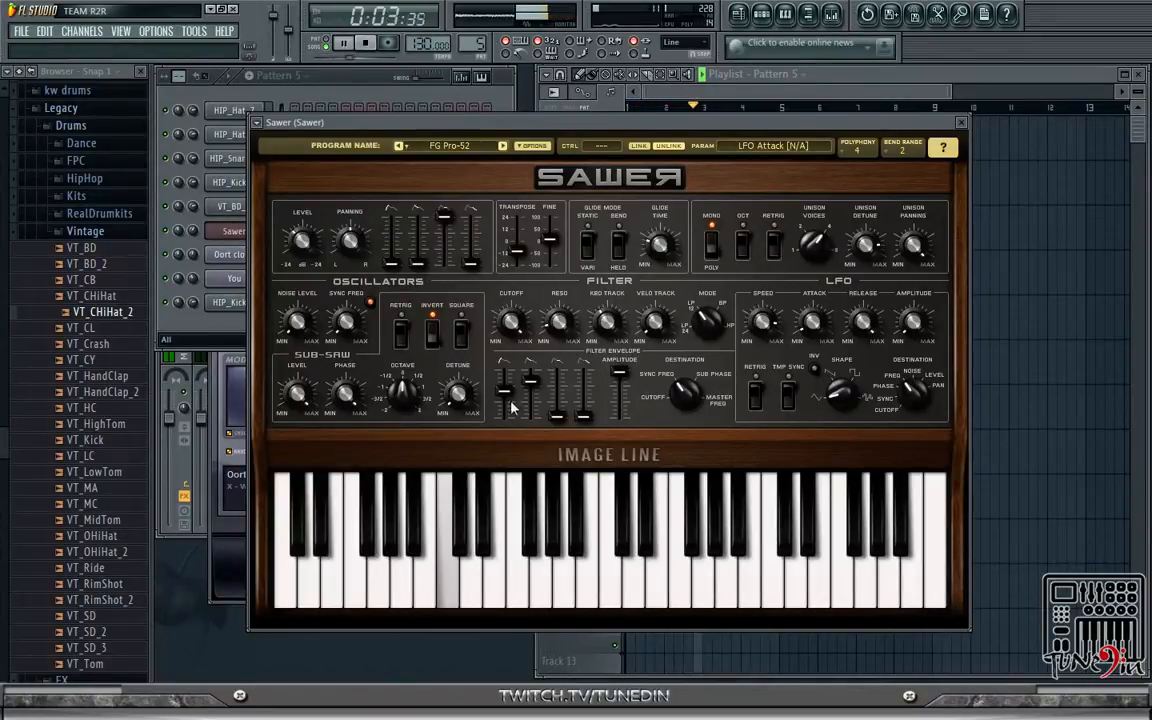
{"action": "left_click_drag", "start_coordinate": [531, 381], "coordinate": [531, 410]}
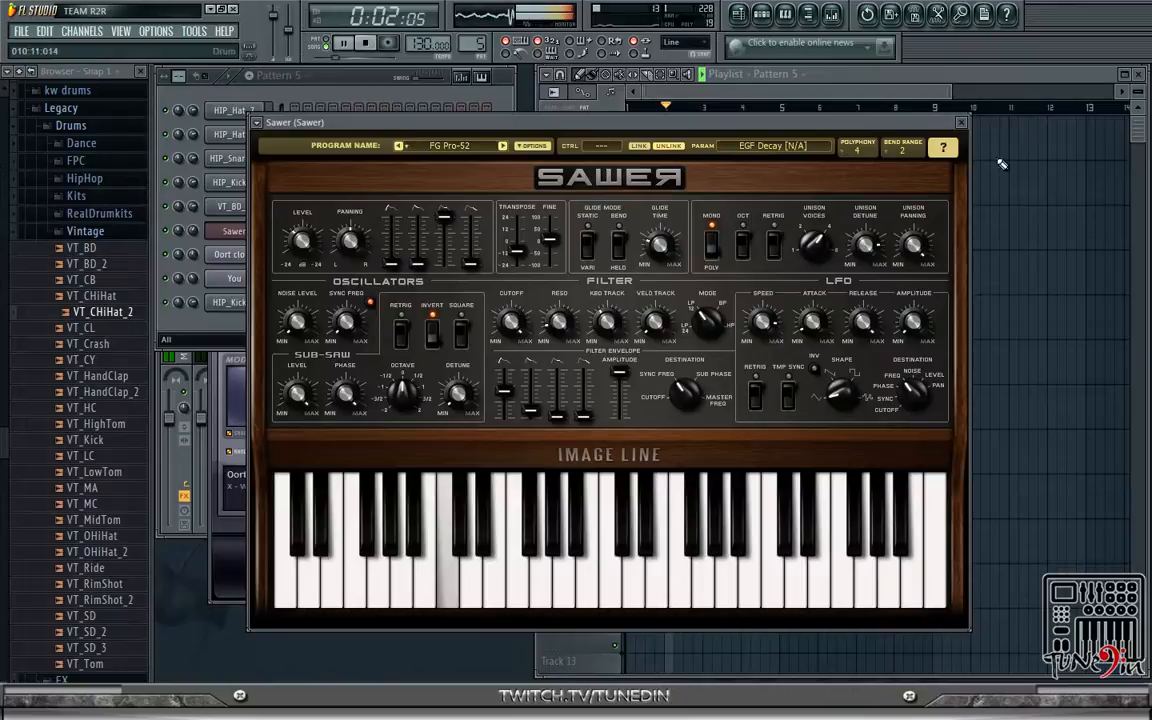
- Close Sawer's synth window, bring up the You channel's Sytrus synth, and stop playback
{"action": "left_click", "coordinate": [961, 122]}
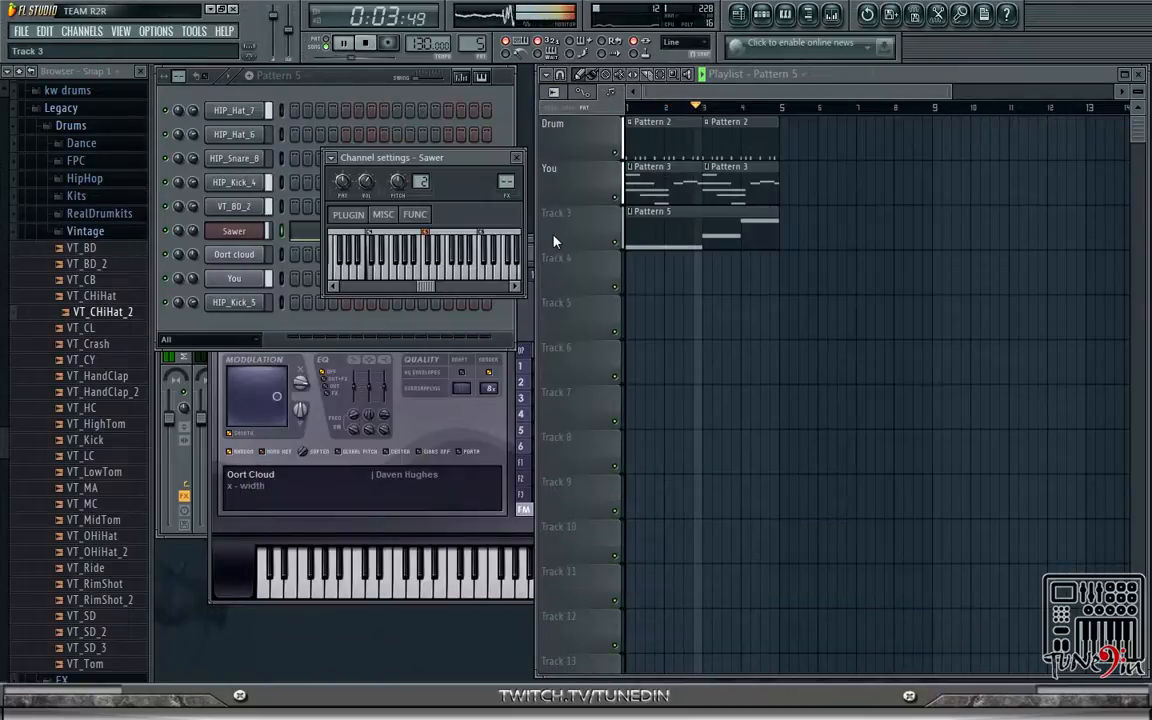
{"action": "left_click", "coordinate": [518, 159]}
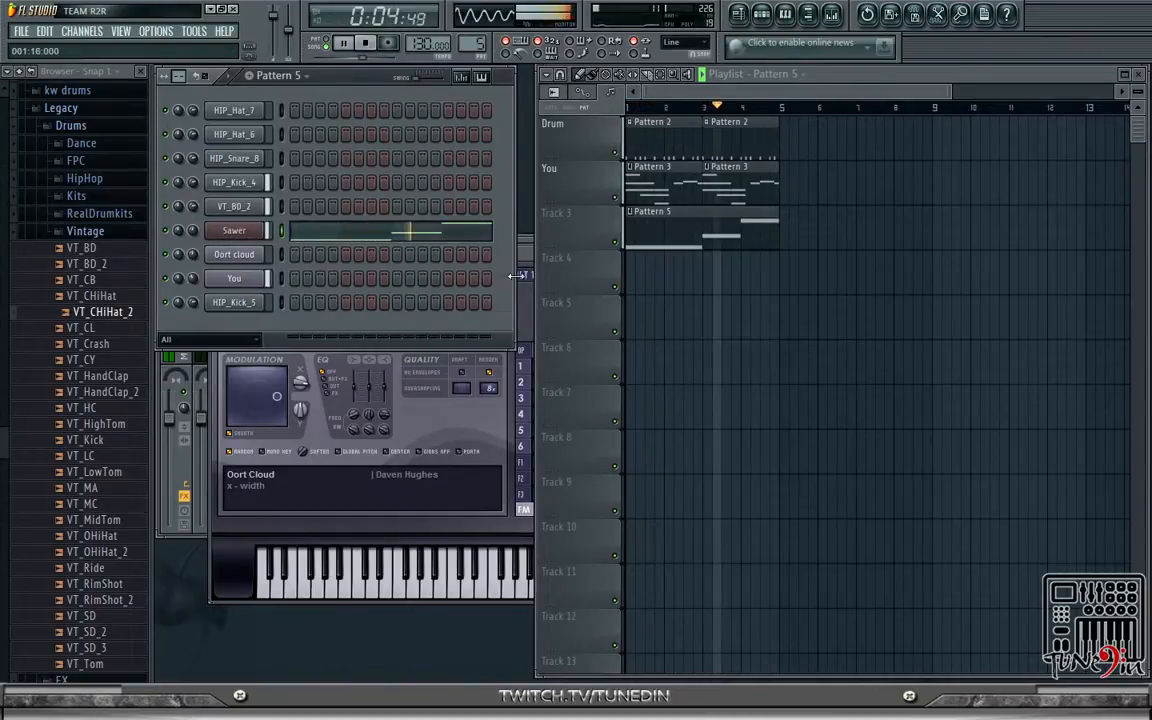
{"action": "left_click", "coordinate": [232, 236]}
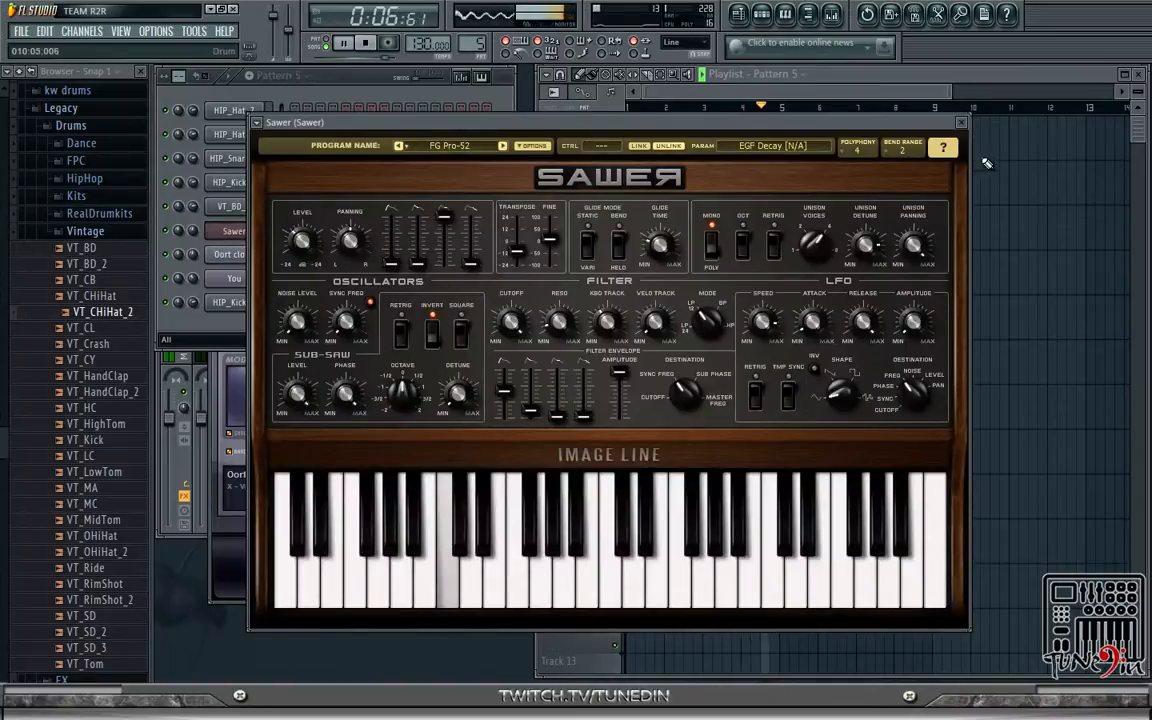
{"action": "left_click", "coordinate": [961, 124]}
{"action": "left_click", "coordinate": [234, 278]}
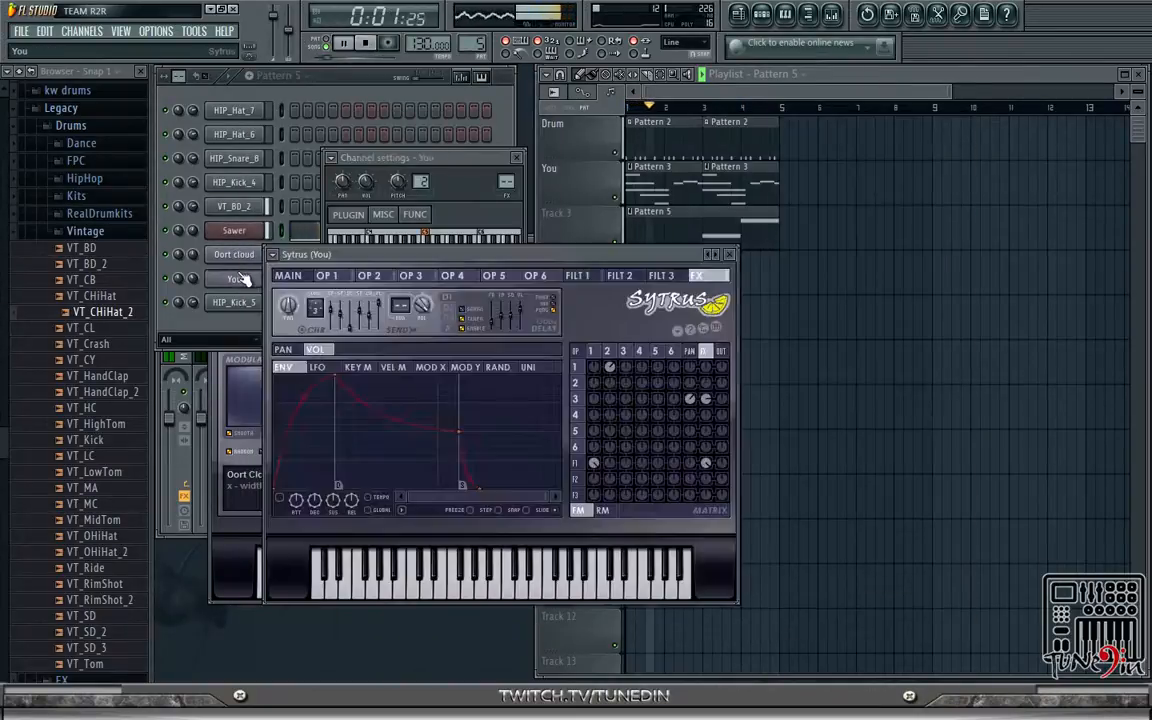
{"action": "key", "text": "space"}
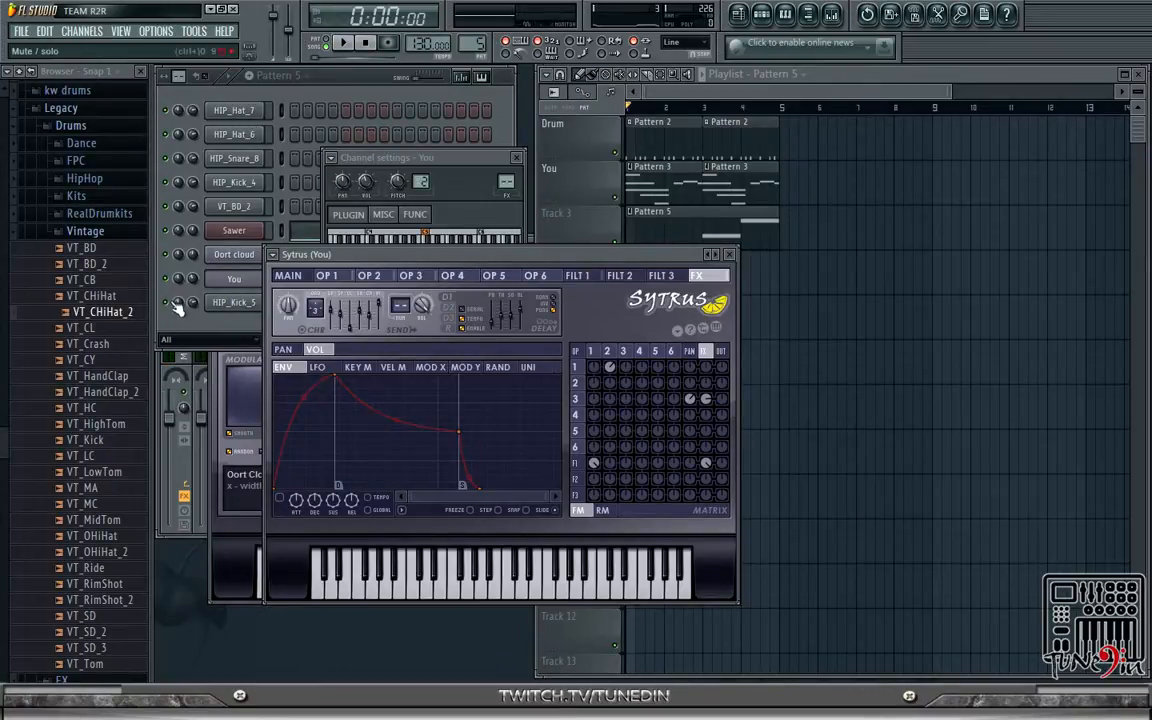
- Open the mixer and move it clear of the channel list
{"action": "left_click_drag", "start_coordinate": [178, 113], "coordinate": [178, 136]}
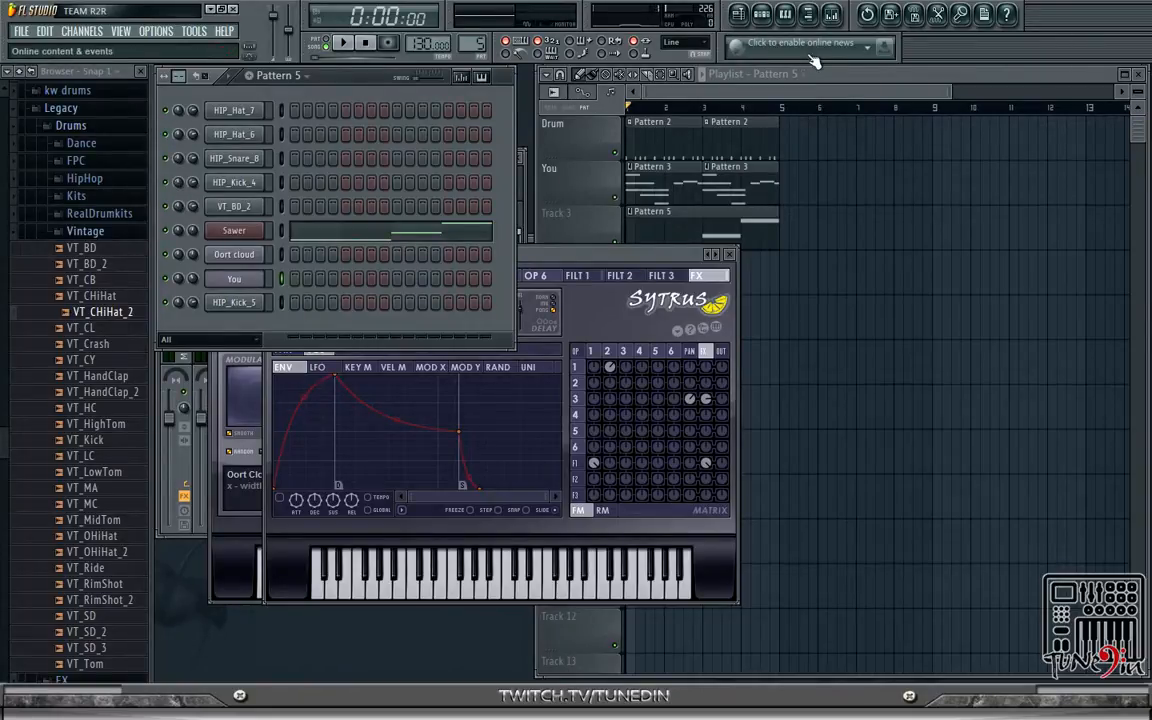
{"action": "left_click", "coordinate": [832, 15]}
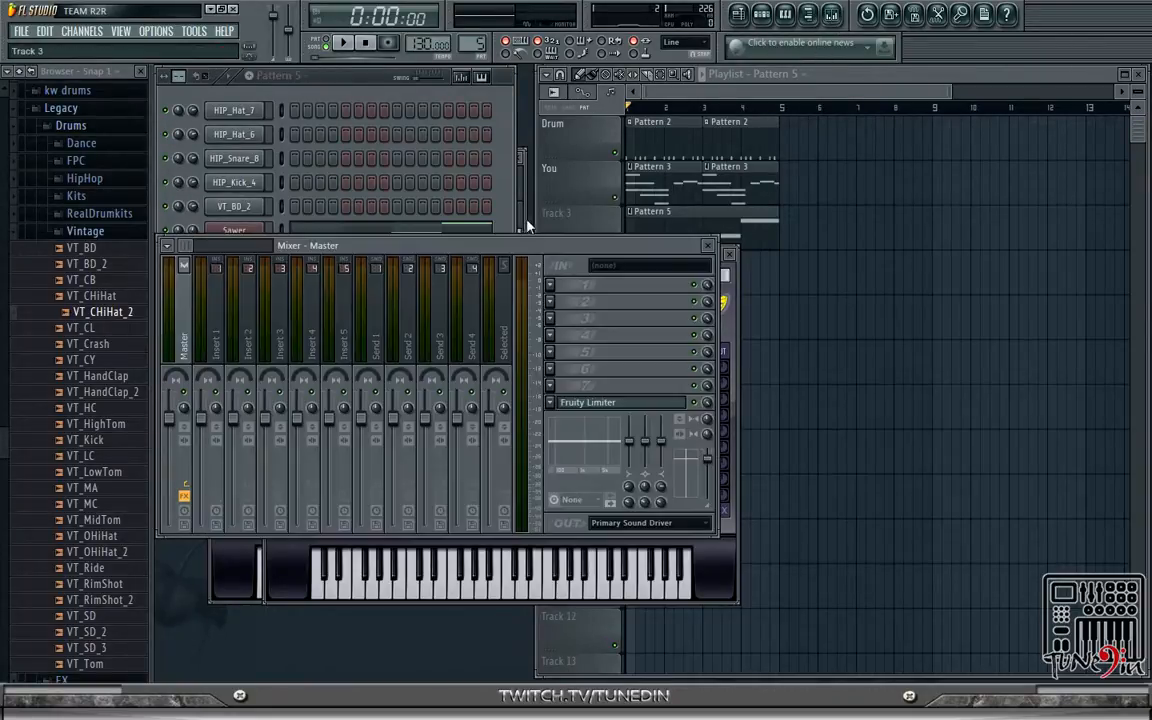
{"action": "left_click_drag", "start_coordinate": [506, 254], "coordinate": [781, 245]}
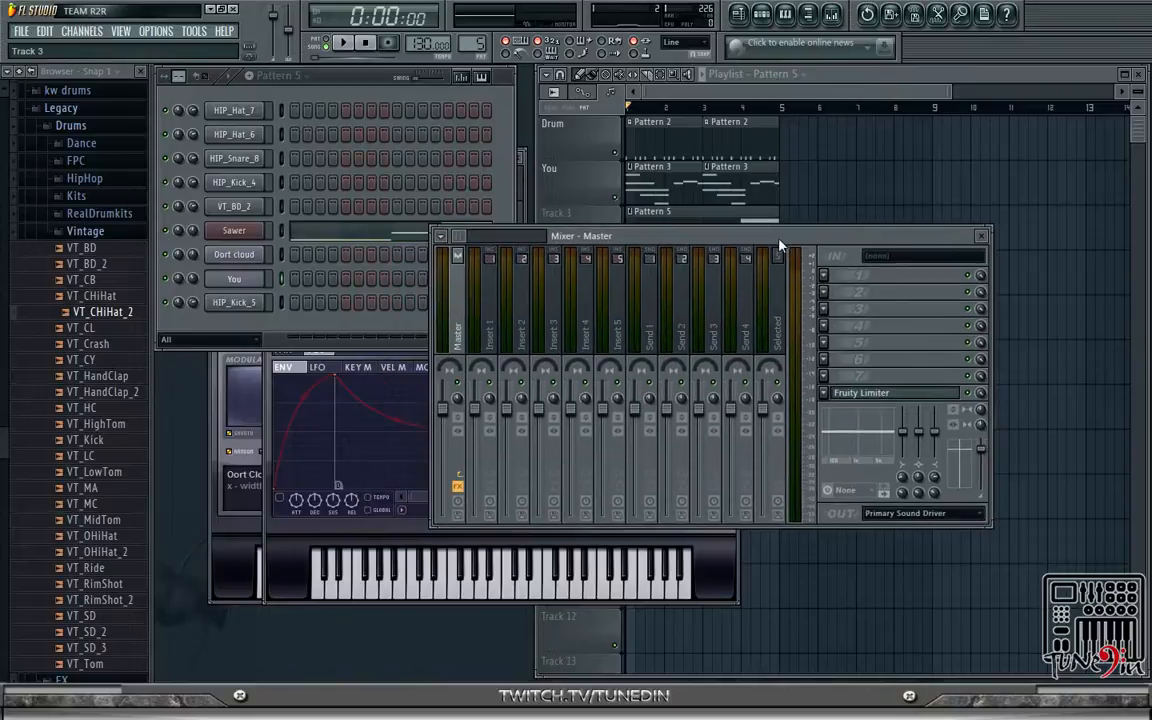
- Open HIP_Hat_7's channel settings and examine its channel options, including free mixer track assignment and the sample commands
{"action": "left_click", "coordinate": [177, 110]}
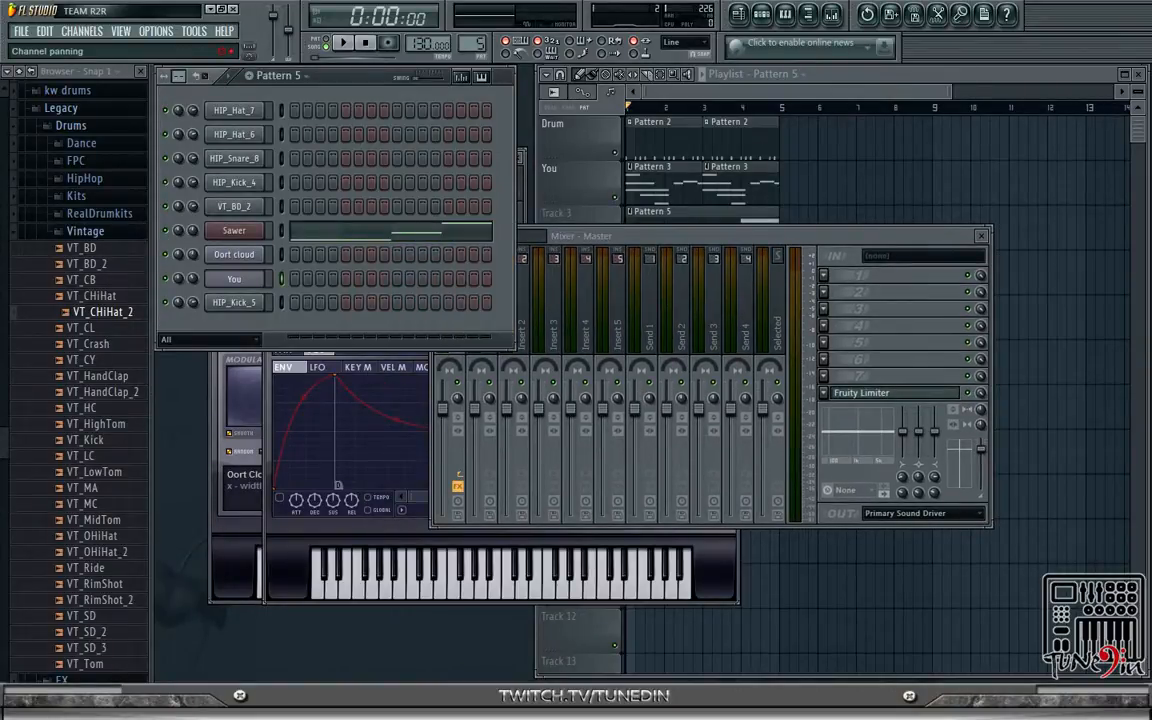
{"action": "right_click", "coordinate": [236, 113]}
{"action": "left_click", "coordinate": [234, 112]}
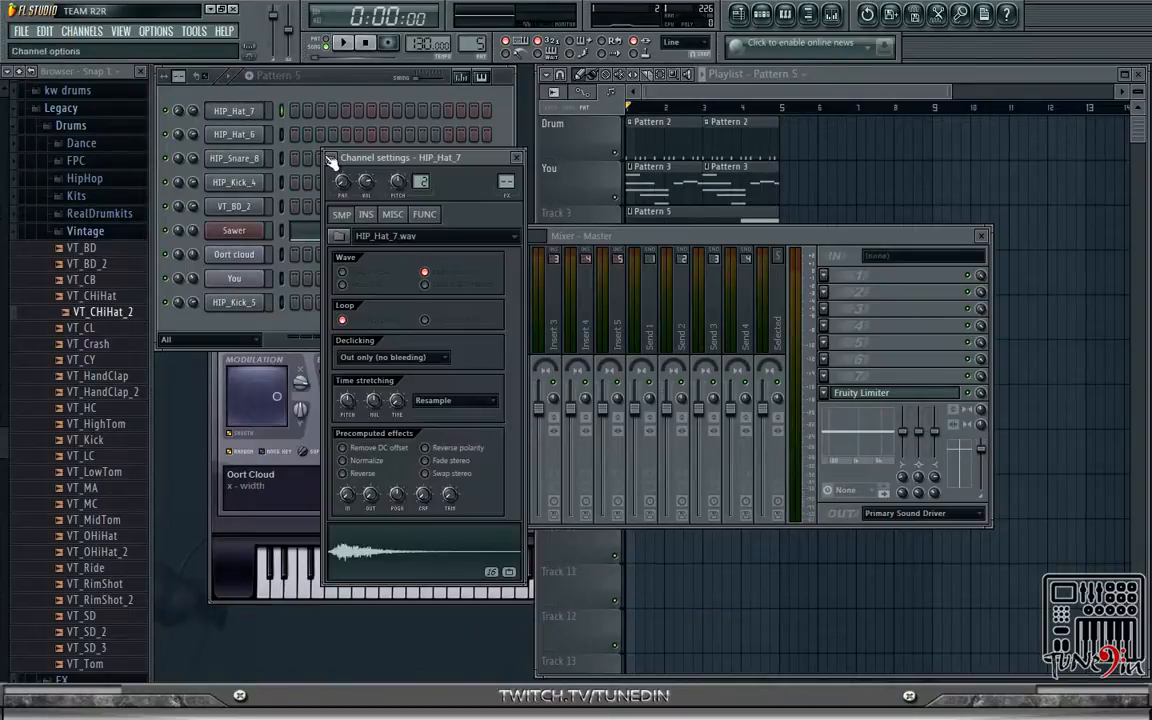
{"action": "left_click", "coordinate": [331, 160]}
{"action": "mouse_move", "coordinate": [470, 233]}
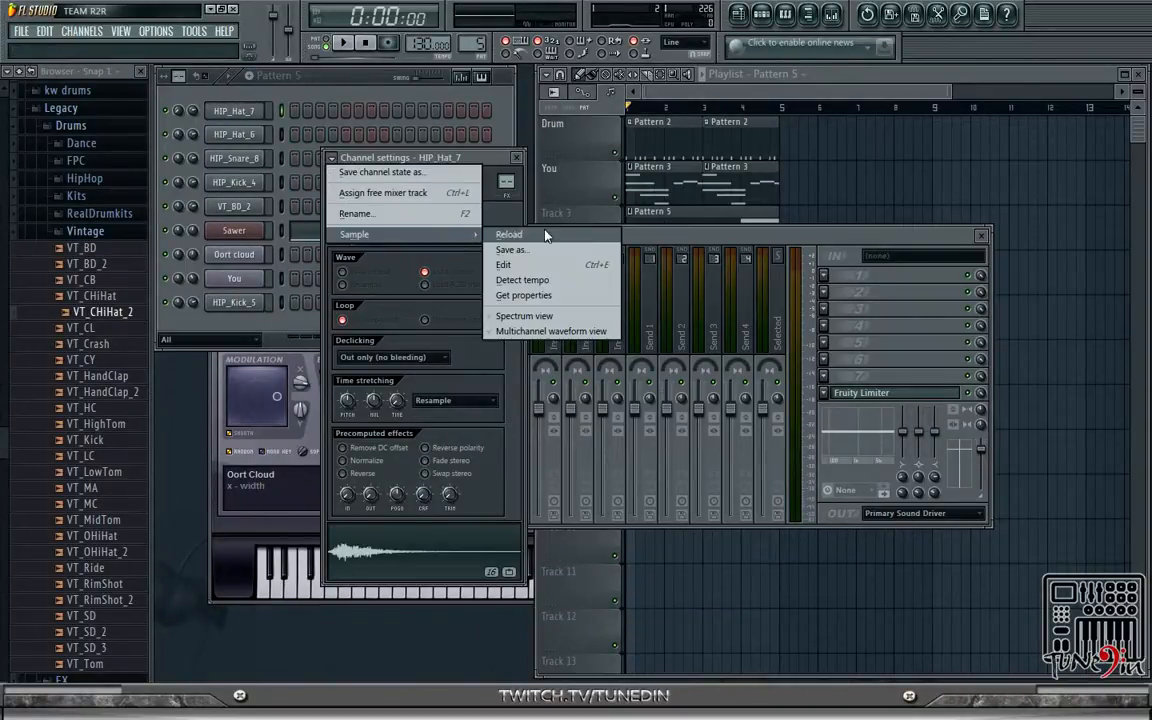
{"action": "left_click", "coordinate": [648, 247]}
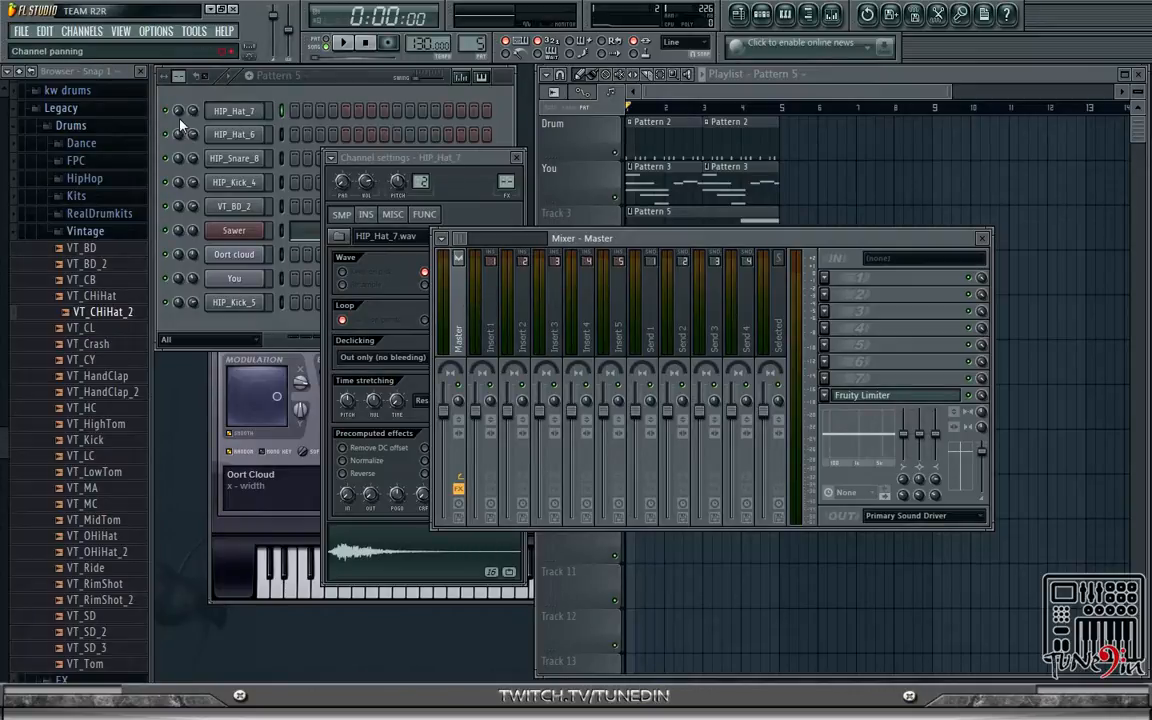
- Bring up HIP_Hat_7's settings beside the mixer and play the song briefly to examine the mixer levels
{"action": "left_click_drag", "start_coordinate": [180, 114], "coordinate": [180, 111]}
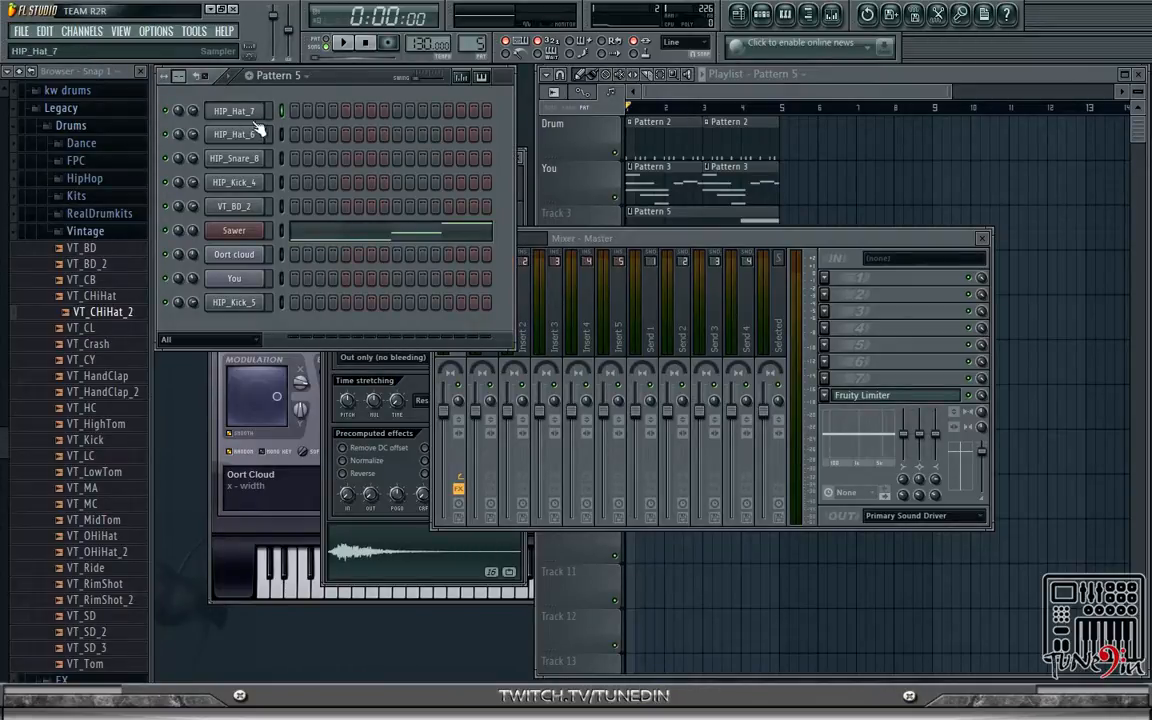
{"action": "left_click", "coordinate": [233, 111]}
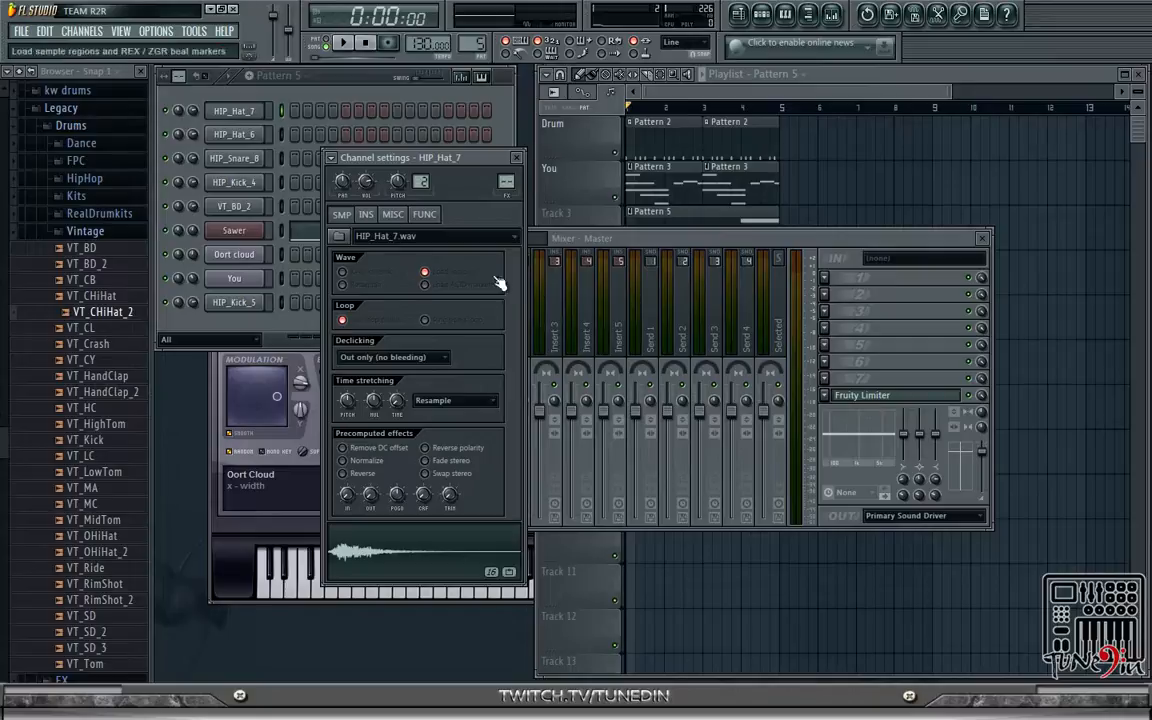
{"action": "left_click", "coordinate": [631, 238]}
{"action": "key", "text": "space"}
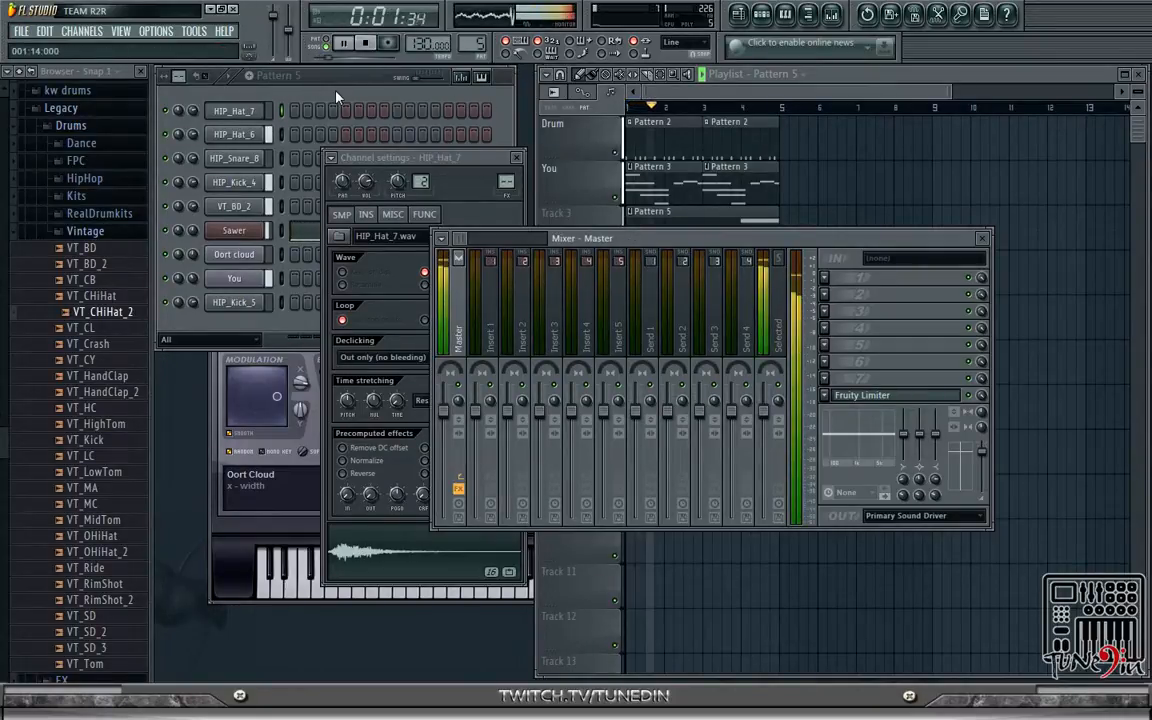
{"action": "key", "text": "space"}
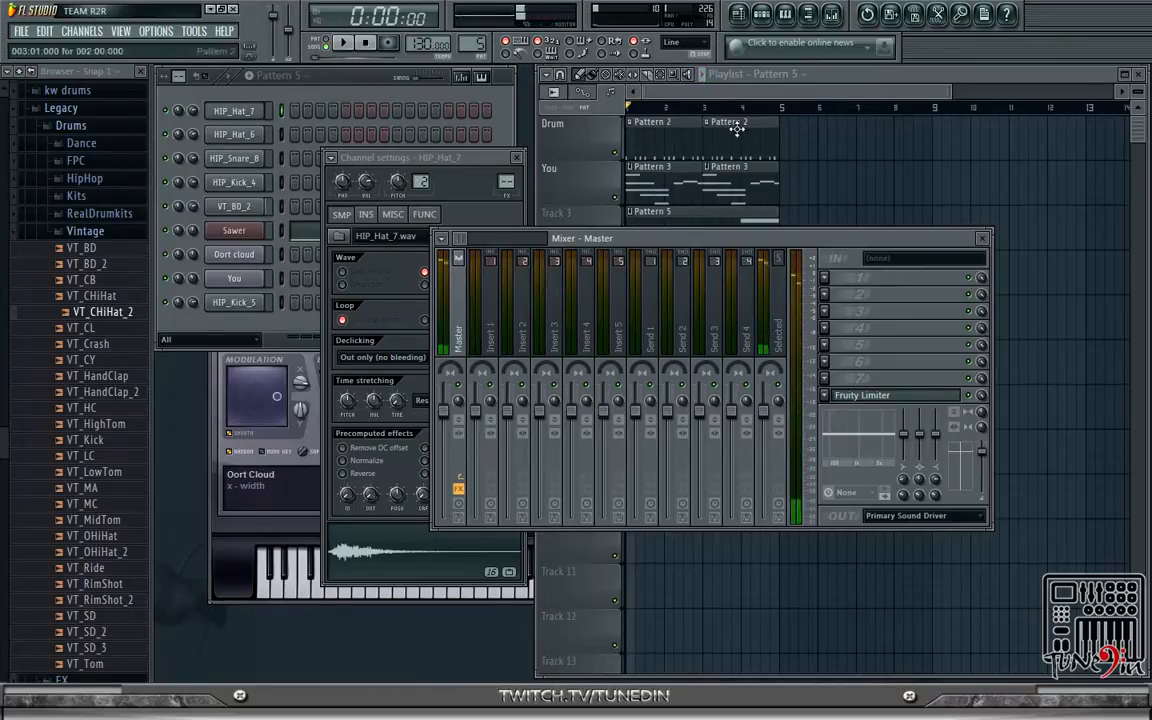
- Open Pattern 2 from its playlist clip and switch playback from the pattern to the whole song
{"action": "left_click", "coordinate": [333, 91]}
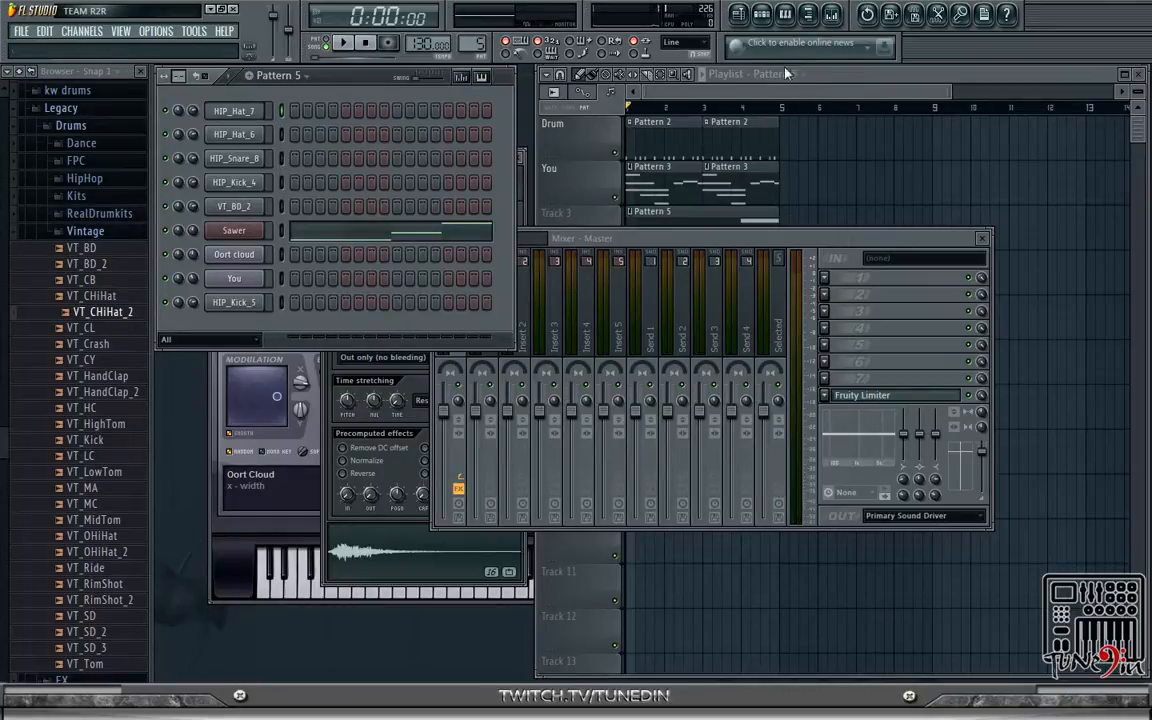
{"action": "left_click", "coordinate": [716, 160]}
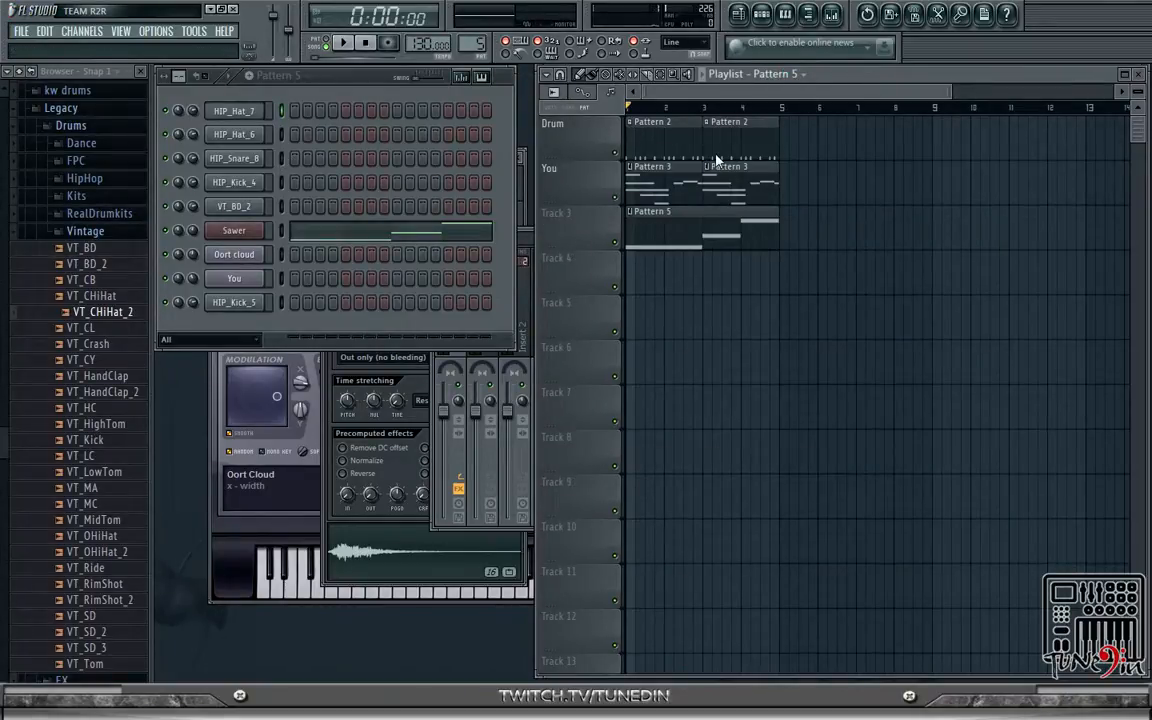
{"action": "left_click", "coordinate": [716, 160]}
{"action": "key", "text": "space"}
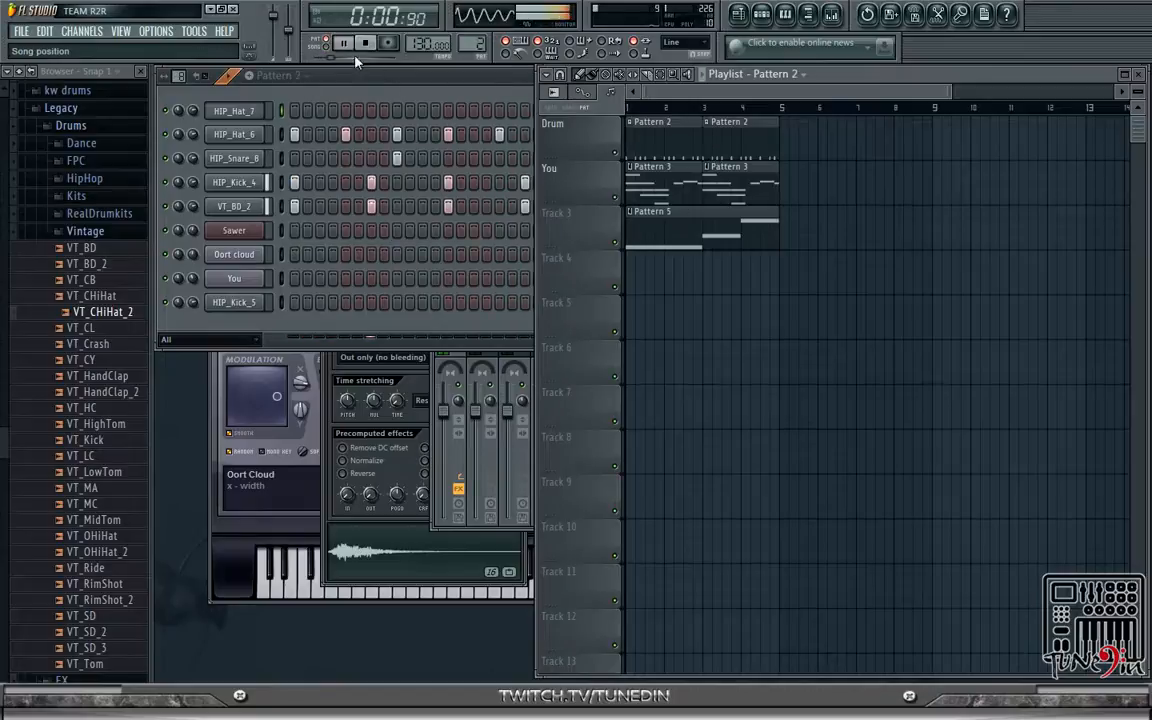
{"action": "left_click", "coordinate": [317, 50]}
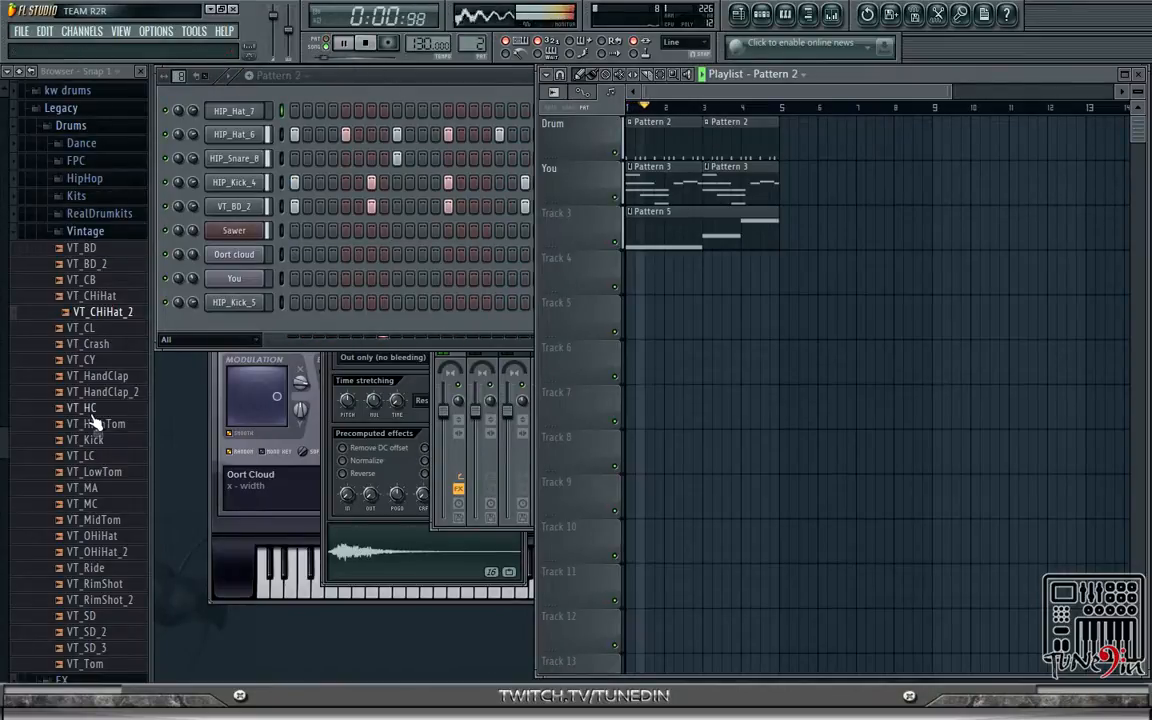
- Audition Vintage drum samples over the song, including VT_Ride, VT_OHiHat_2, VT_CY, VT_Crash, VT_CHiHat_2, VT_CHiHat and VT_BD_2
{"action": "left_click", "coordinate": [119, 603]}
{"action": "left_click", "coordinate": [120, 589]}
{"action": "left_click", "coordinate": [115, 569]}
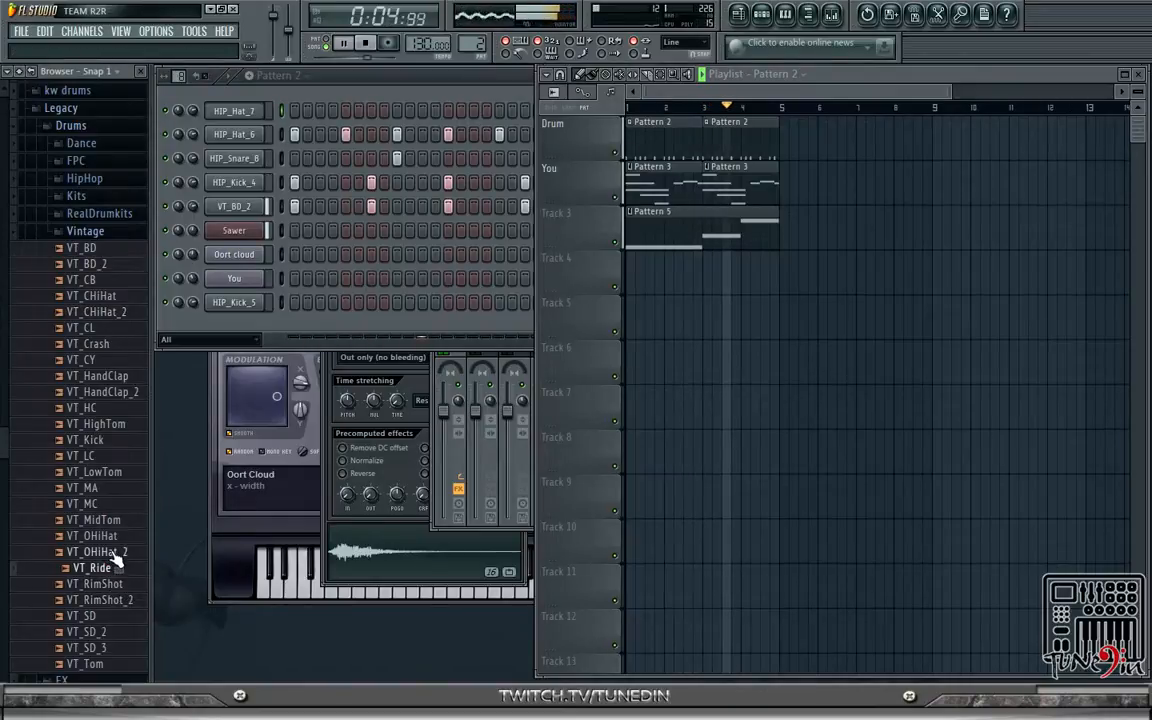
{"action": "left_click", "coordinate": [112, 555]}
{"action": "left_click", "coordinate": [112, 568]}
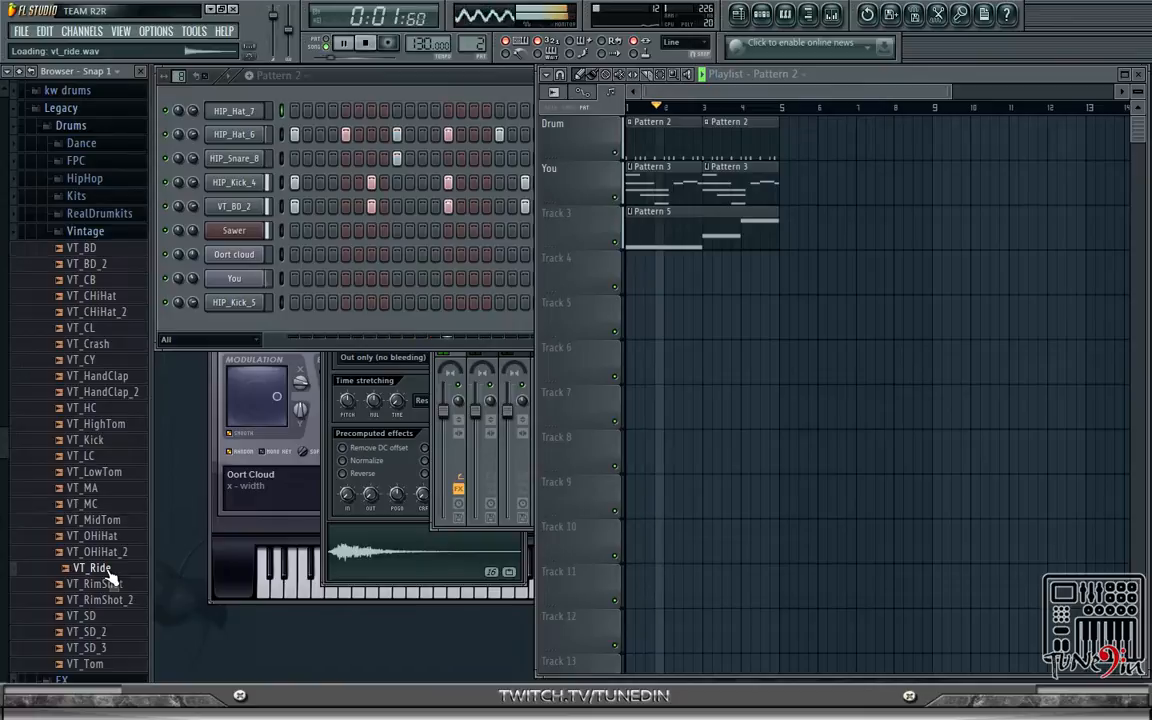
{"action": "left_click", "coordinate": [88, 360]}
{"action": "left_click", "coordinate": [88, 344]}
{"action": "left_click", "coordinate": [95, 312]}
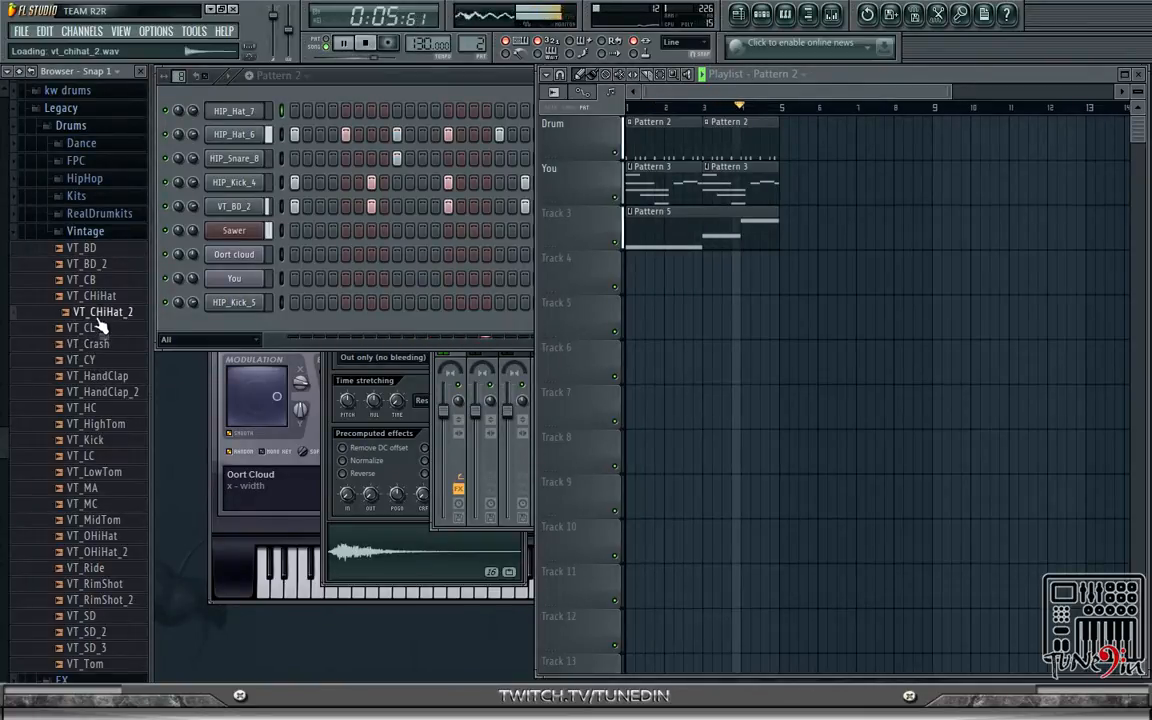
{"action": "left_click", "coordinate": [90, 296]}
{"action": "left_click", "coordinate": [95, 264]}
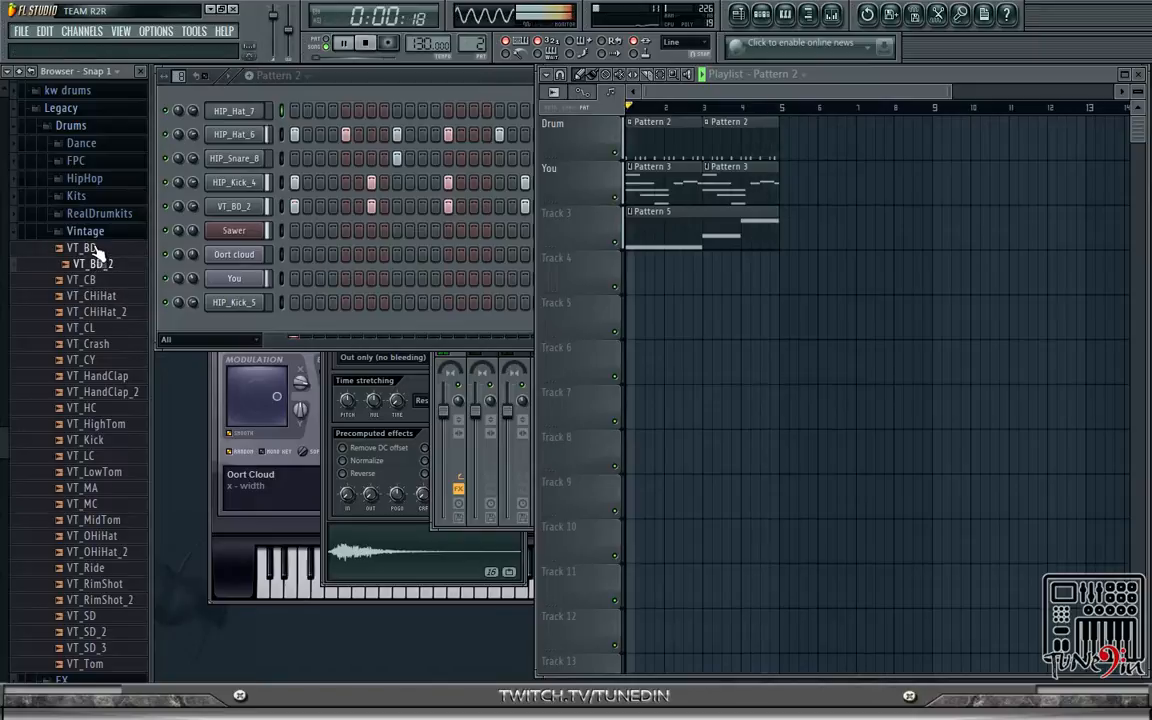
- Close the Vintage samples, look through the RealDrumkits folder, and open the HipHop drum folder
{"action": "left_click", "coordinate": [85, 231]}
{"action": "left_click", "coordinate": [100, 253]}
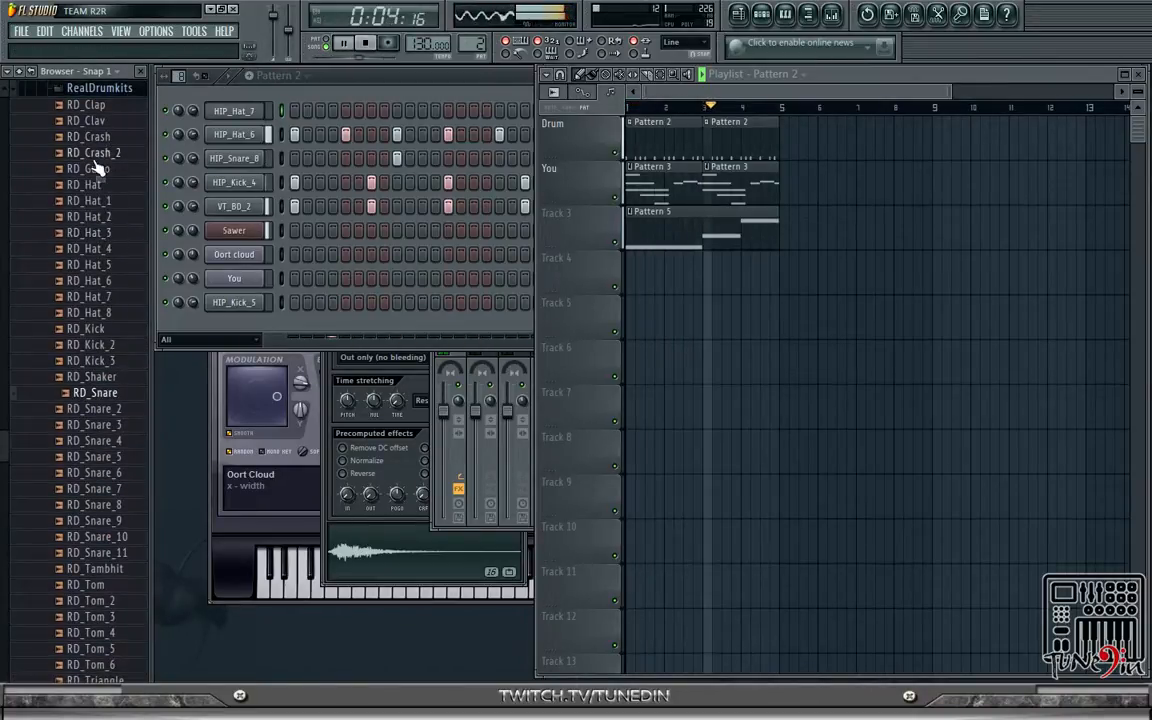
{"action": "left_click", "coordinate": [99, 88]}
{"action": "left_click", "coordinate": [110, 236]}
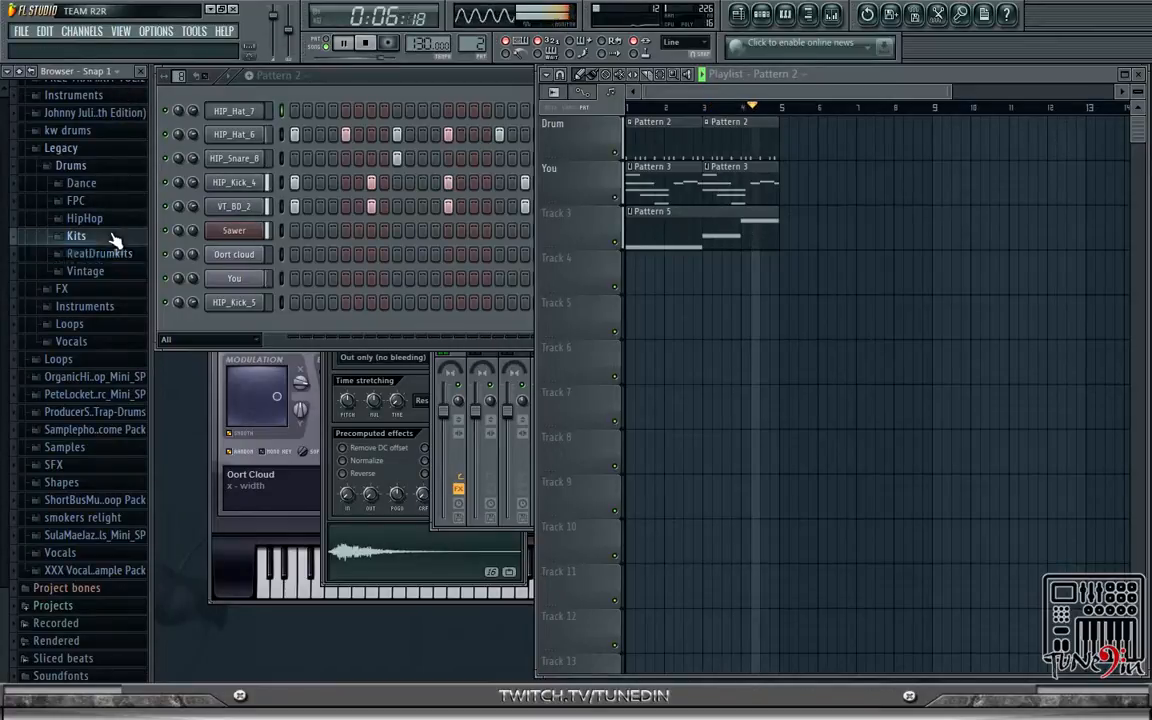
{"action": "left_click", "coordinate": [86, 219]}
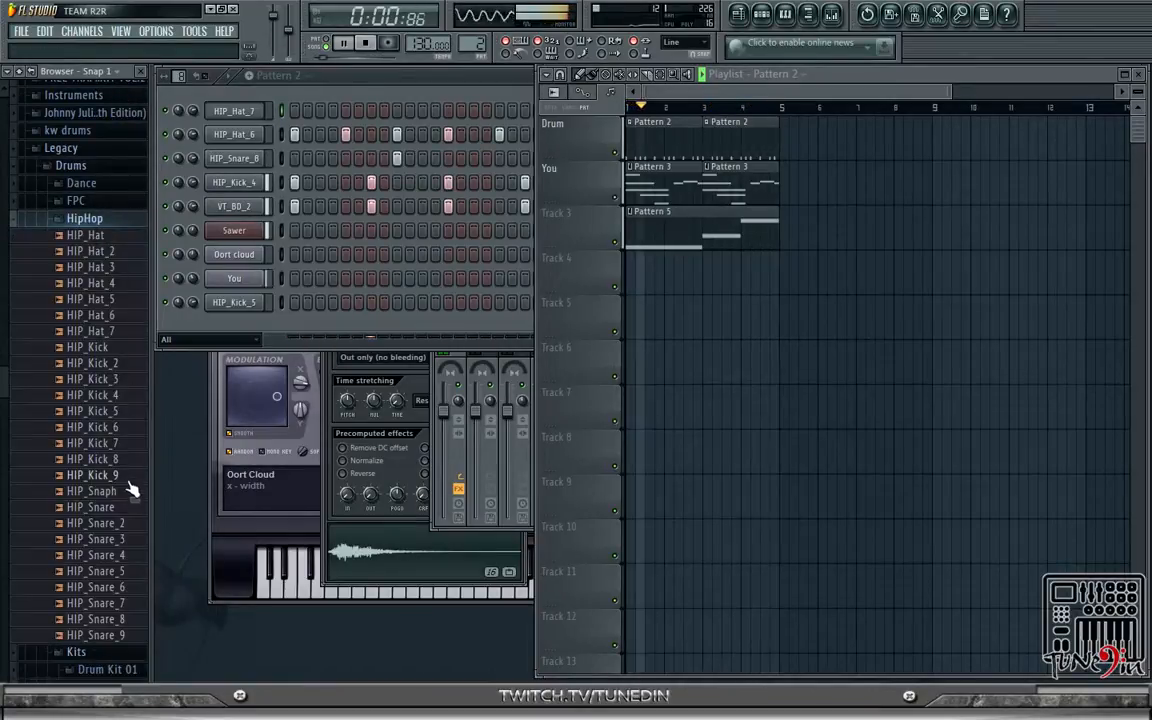
- Audition the HipHop folder's HIP_Snaph and HIP_Snare samples over the playing song, ending on HIP_Snare_3
{"action": "left_click", "coordinate": [110, 507]}
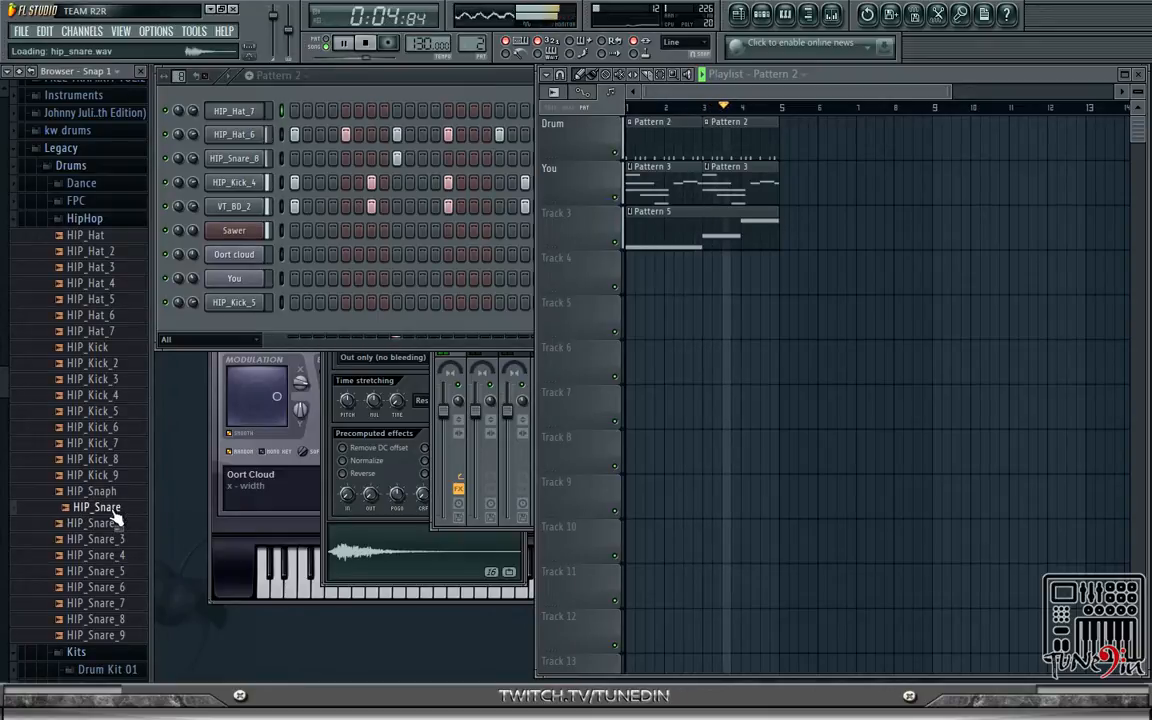
{"action": "left_click", "coordinate": [110, 492]}
{"action": "left_click", "coordinate": [110, 540]}
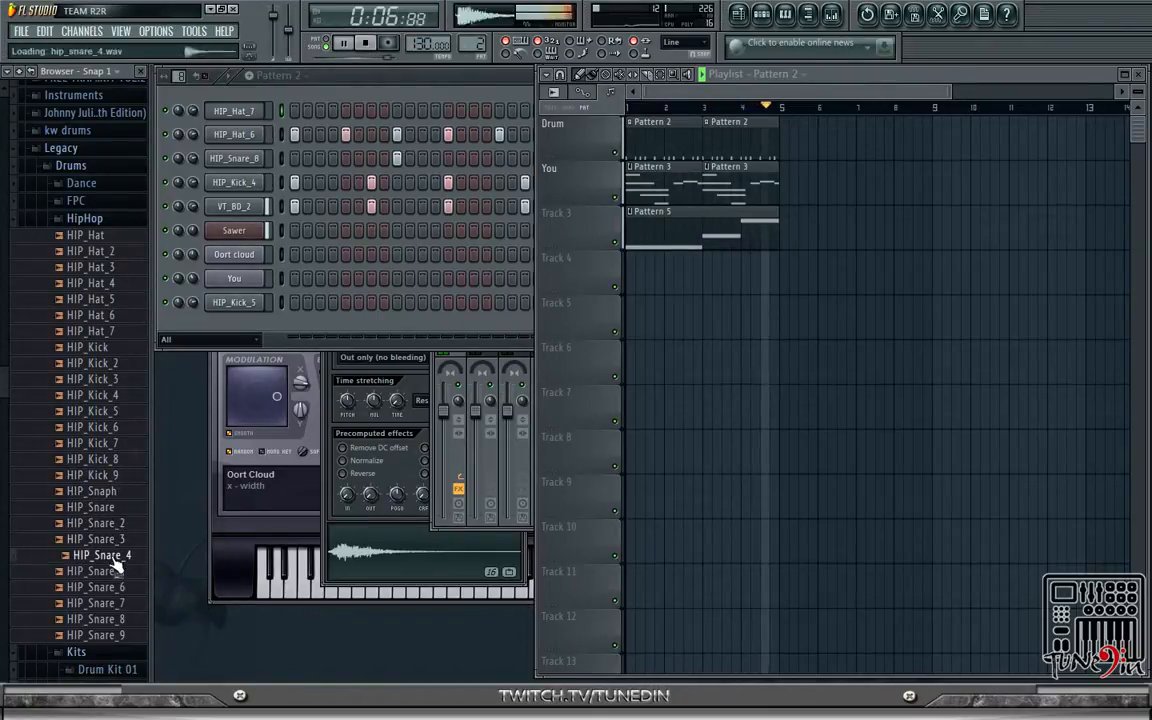
{"action": "left_click", "coordinate": [110, 556]}
{"action": "left_click", "coordinate": [108, 588]}
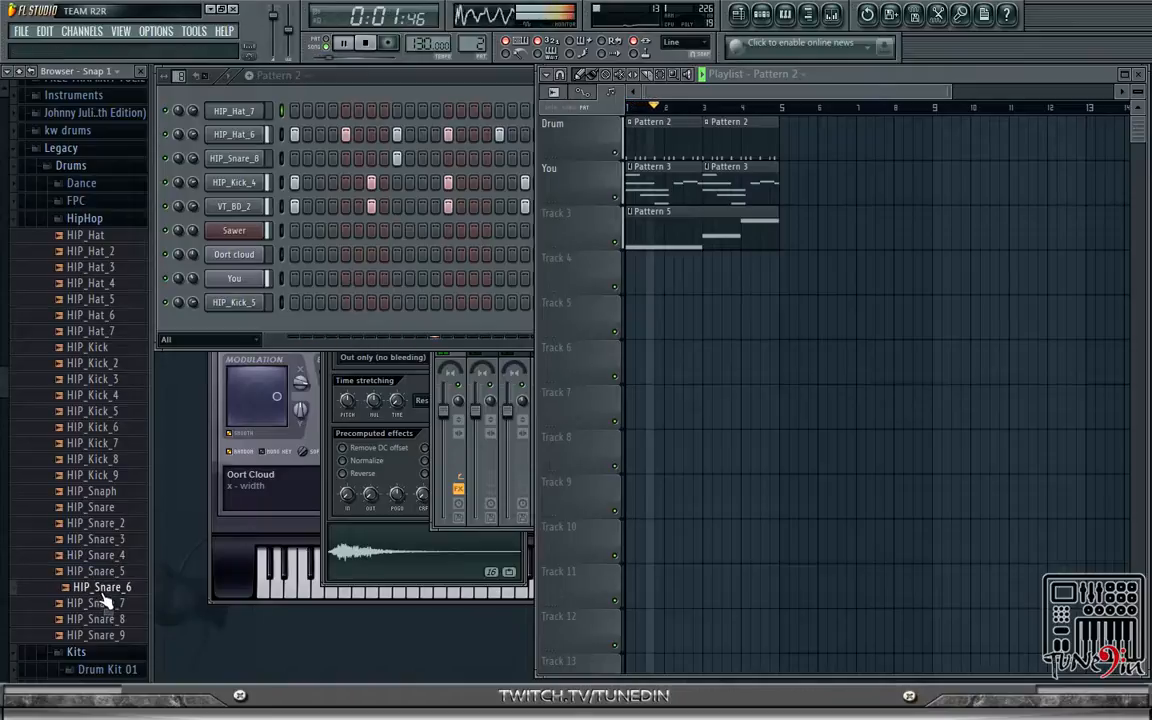
{"action": "left_click", "coordinate": [105, 604]}
{"action": "left_click", "coordinate": [106, 620]}
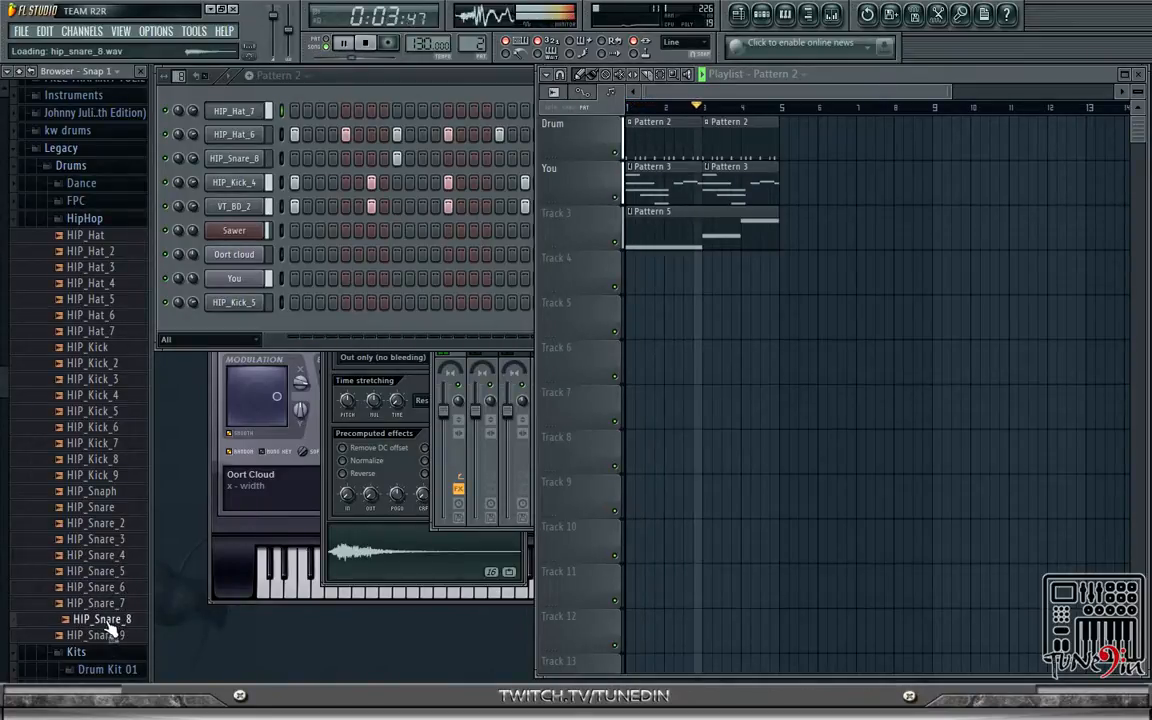
{"action": "left_click", "coordinate": [106, 603]}
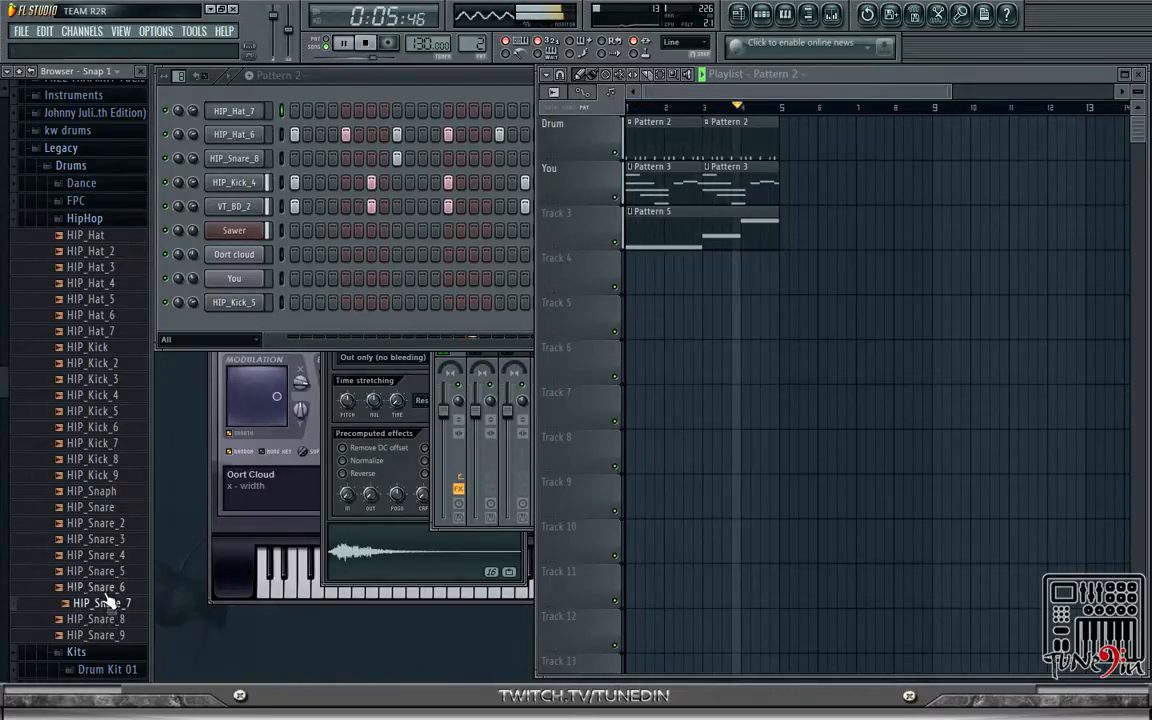
{"action": "left_click", "coordinate": [108, 587]}
{"action": "left_click", "coordinate": [110, 571]}
{"action": "left_click", "coordinate": [111, 555]}
{"action": "left_click", "coordinate": [112, 539]}
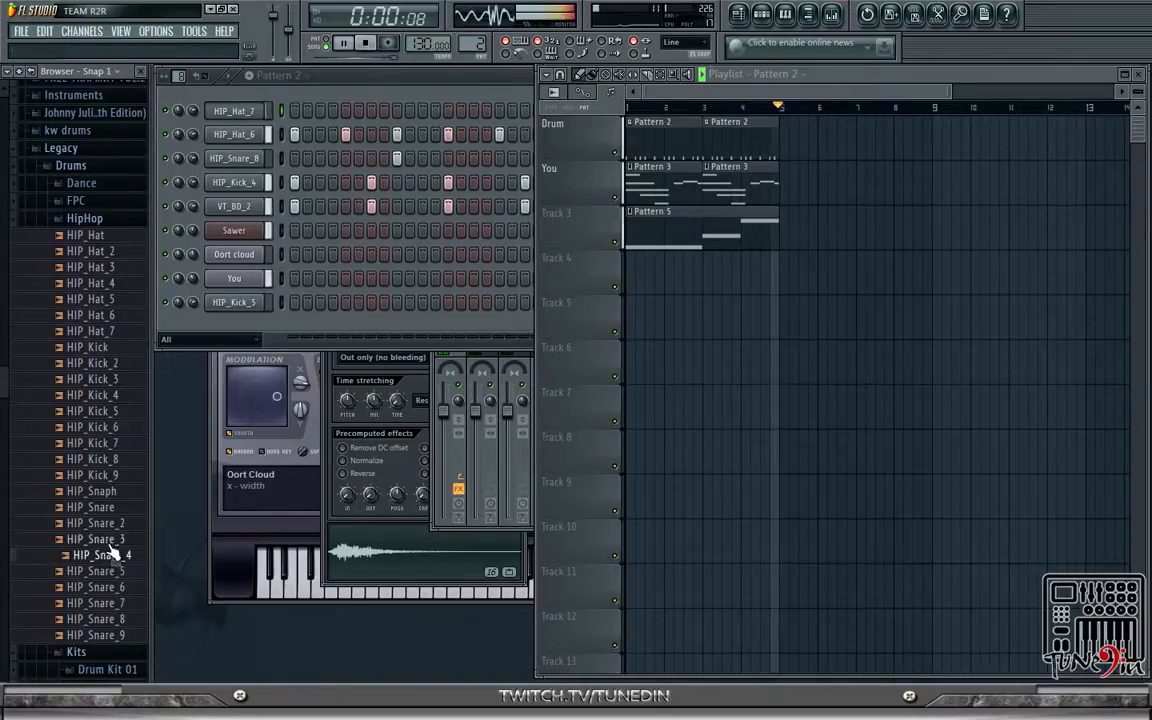
{"action": "left_click", "coordinate": [112, 524]}
{"action": "left_click", "coordinate": [112, 539]}
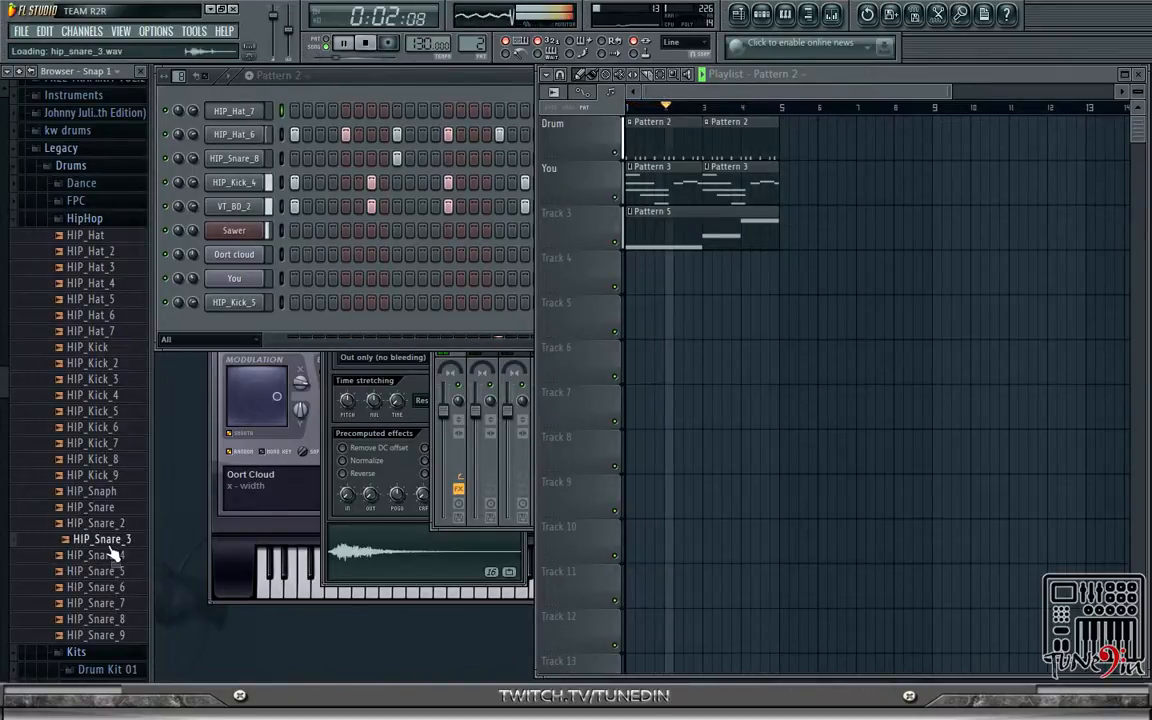
- Add HIP_Snare_3 as a new Pattern 2 channel above HIP_Kick_4, with hits on steps 9 and 25
{"action": "left_click_drag", "start_coordinate": [113, 540], "coordinate": [278, 182]}
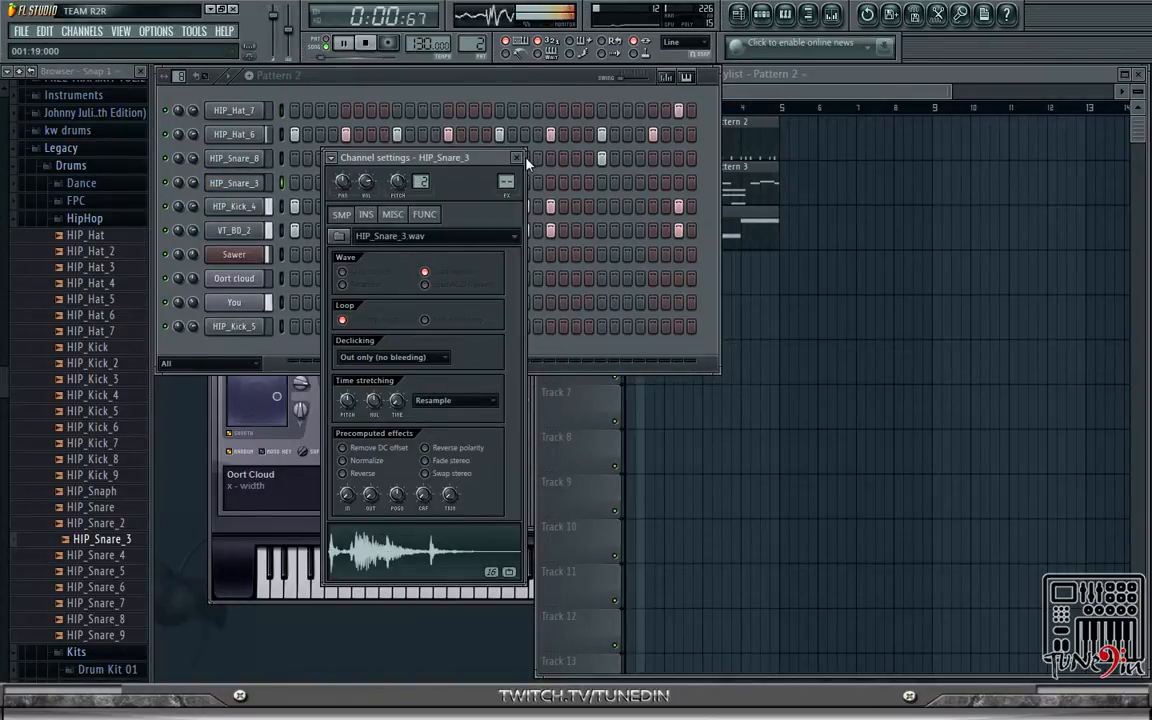
{"action": "left_click", "coordinate": [516, 158]}
{"action": "left_click", "coordinate": [397, 182]}
{"action": "left_click", "coordinate": [601, 182]}
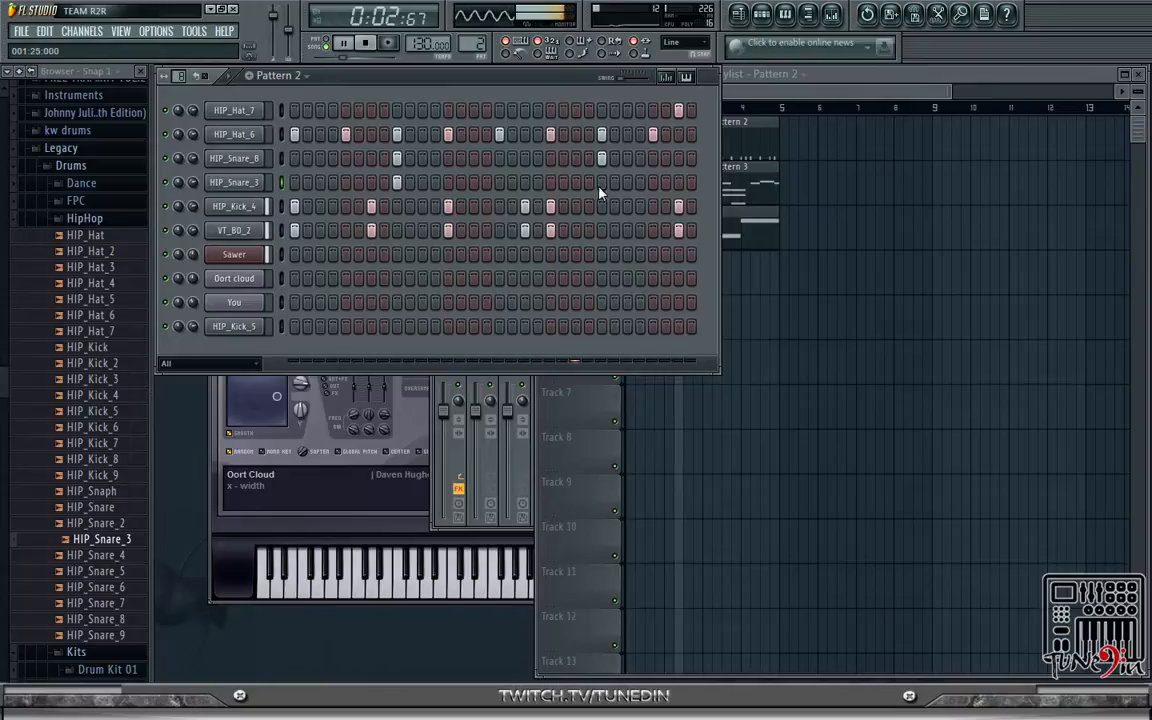
- Route the HIP_Snare_3 channel to a free mixer track and stop playback
{"action": "left_click", "coordinate": [252, 183]}
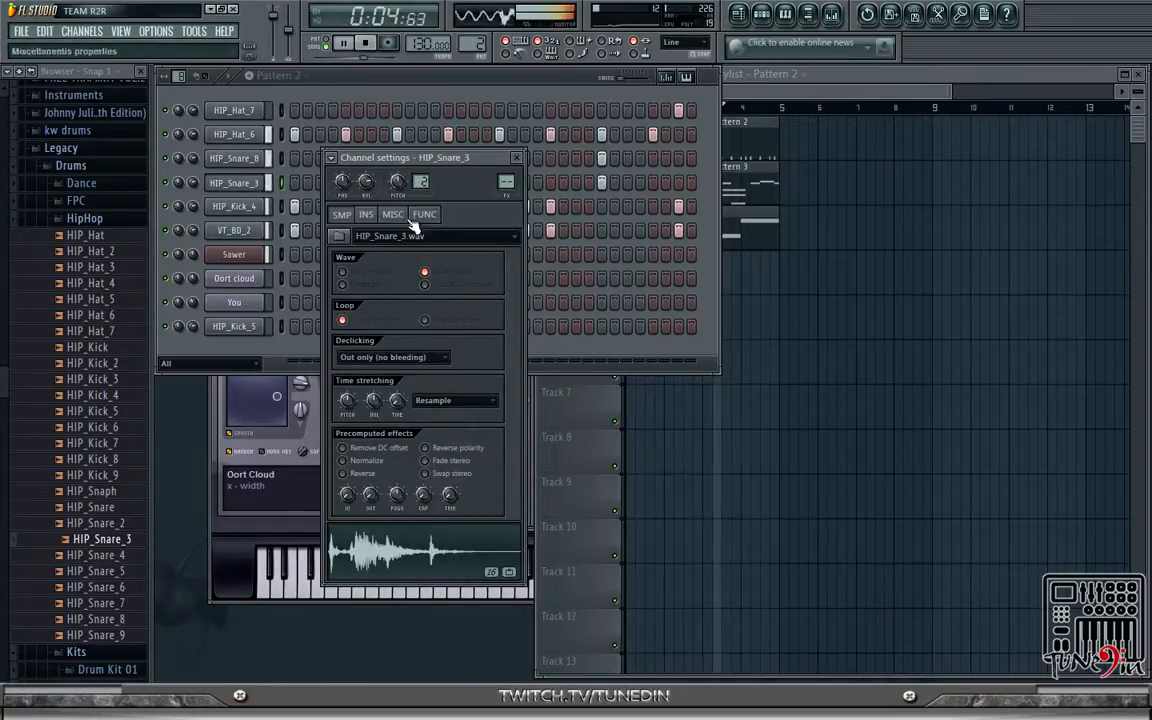
{"action": "left_click", "coordinate": [334, 158]}
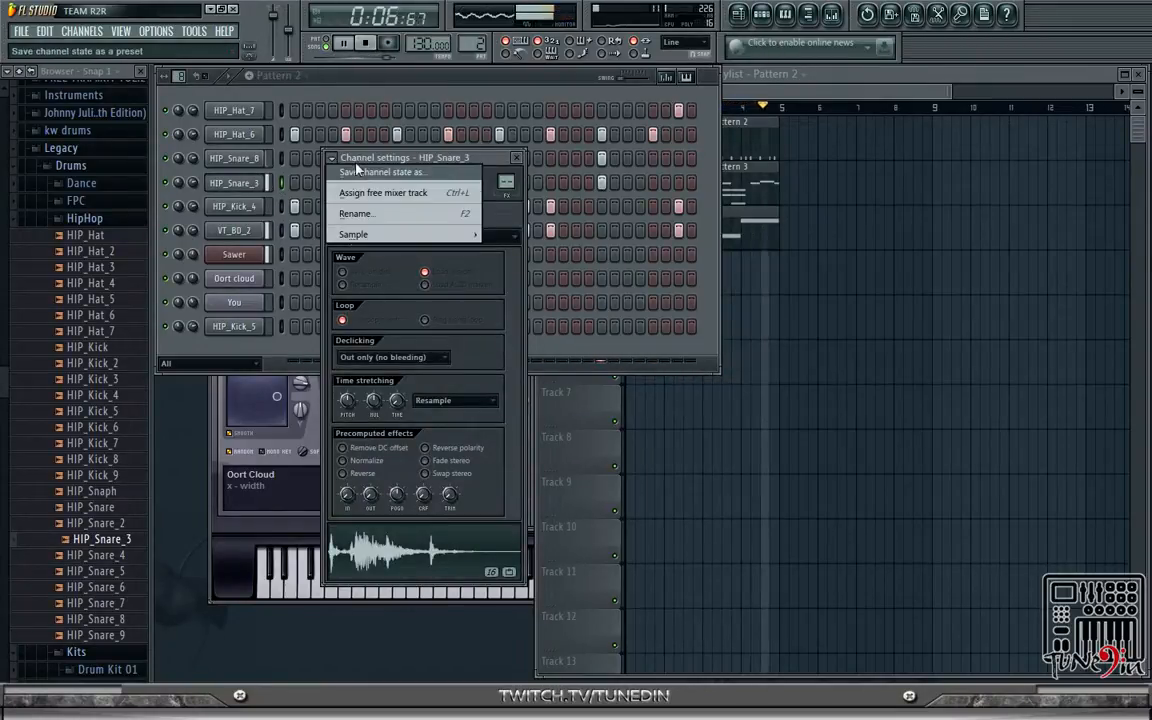
{"action": "left_click", "coordinate": [332, 158]}
{"action": "left_click", "coordinate": [332, 158]}
{"action": "left_click", "coordinate": [386, 193]}
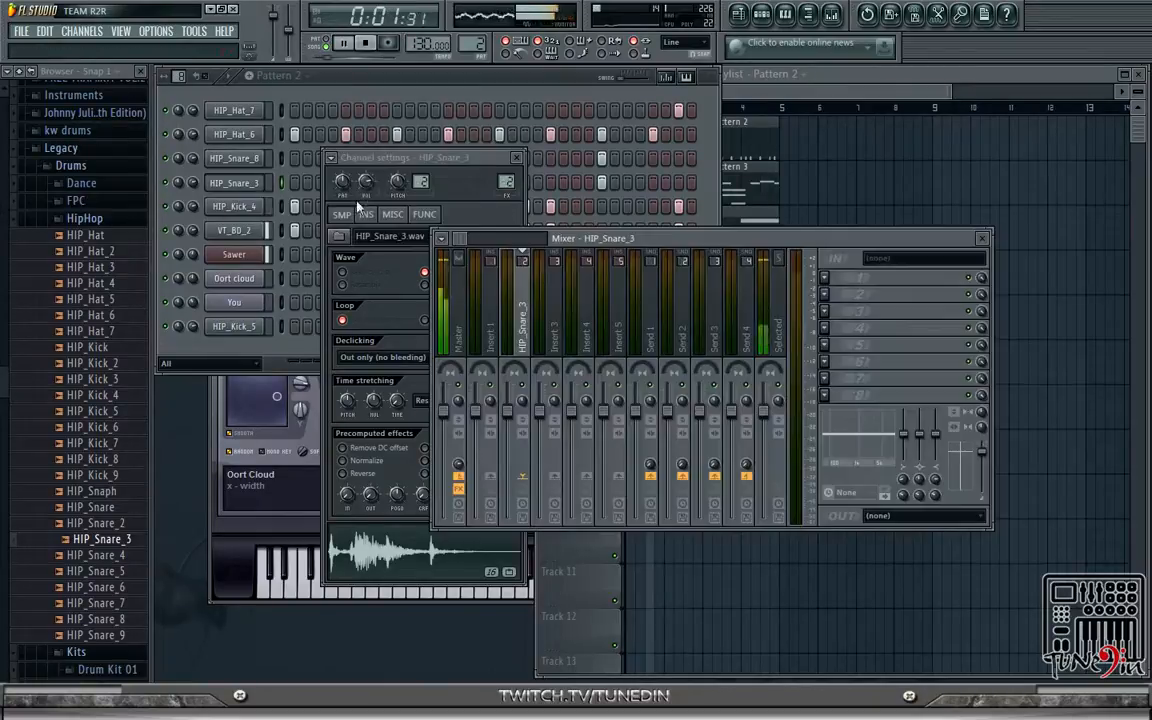
{"action": "key", "text": "space"}
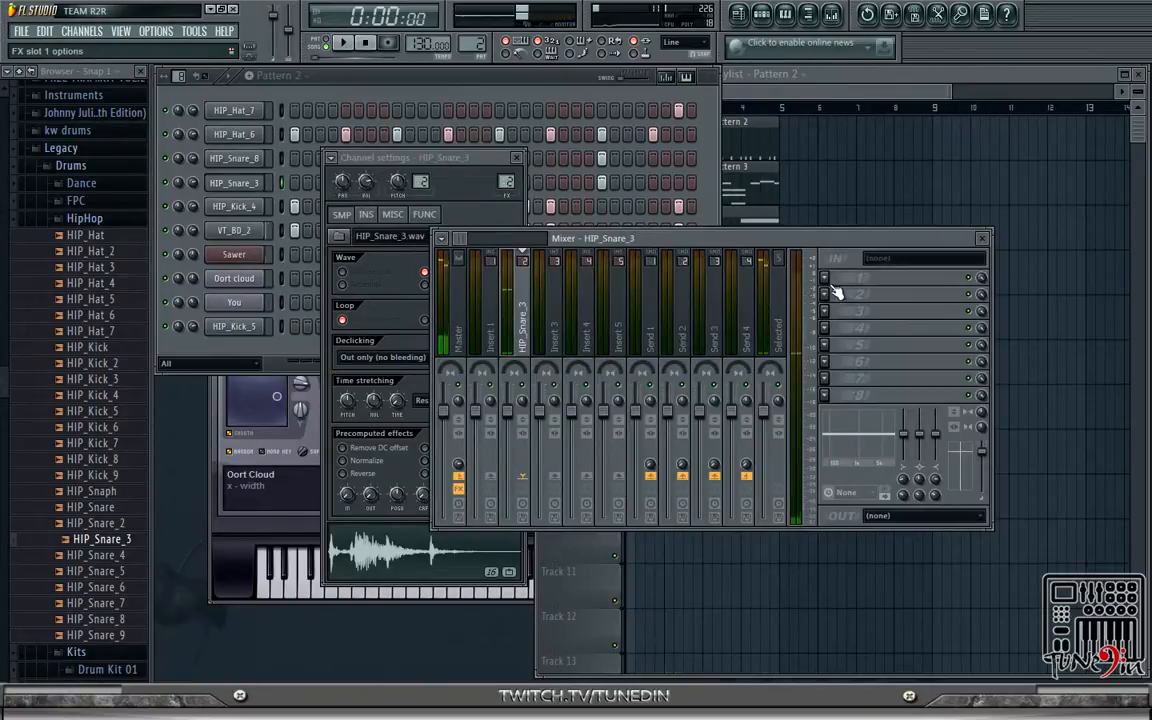
{"action": "left_click", "coordinate": [827, 279]}
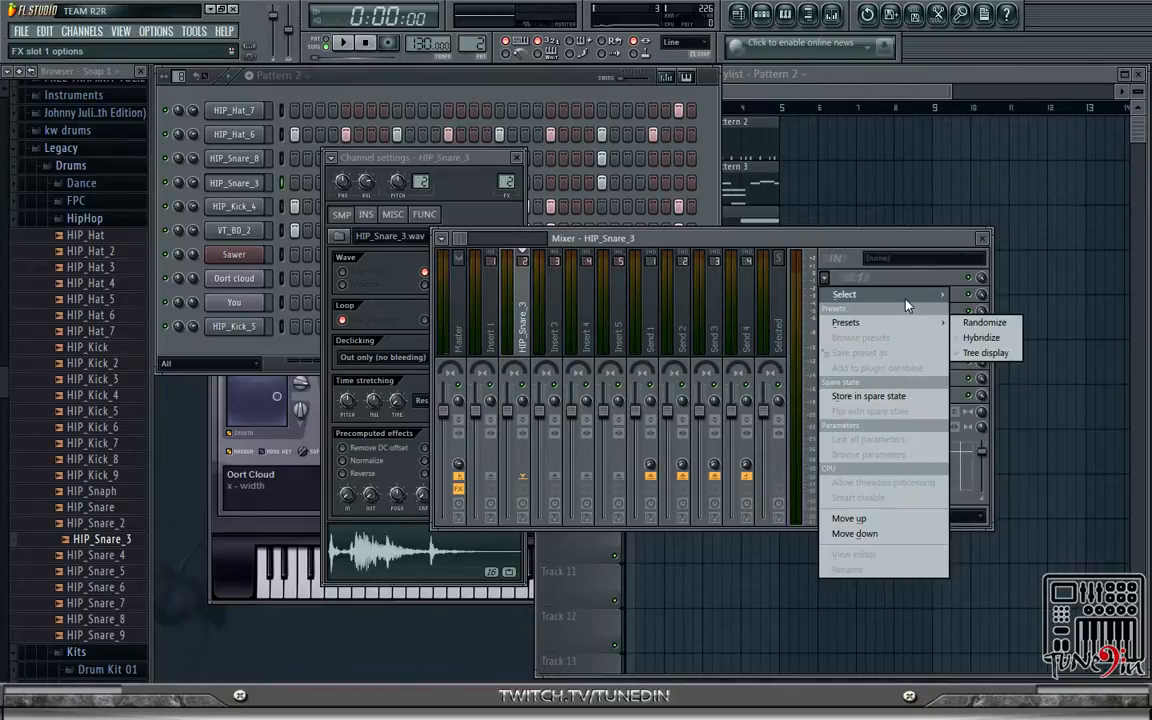
{"action": "mouse_move", "coordinate": [845, 294]}
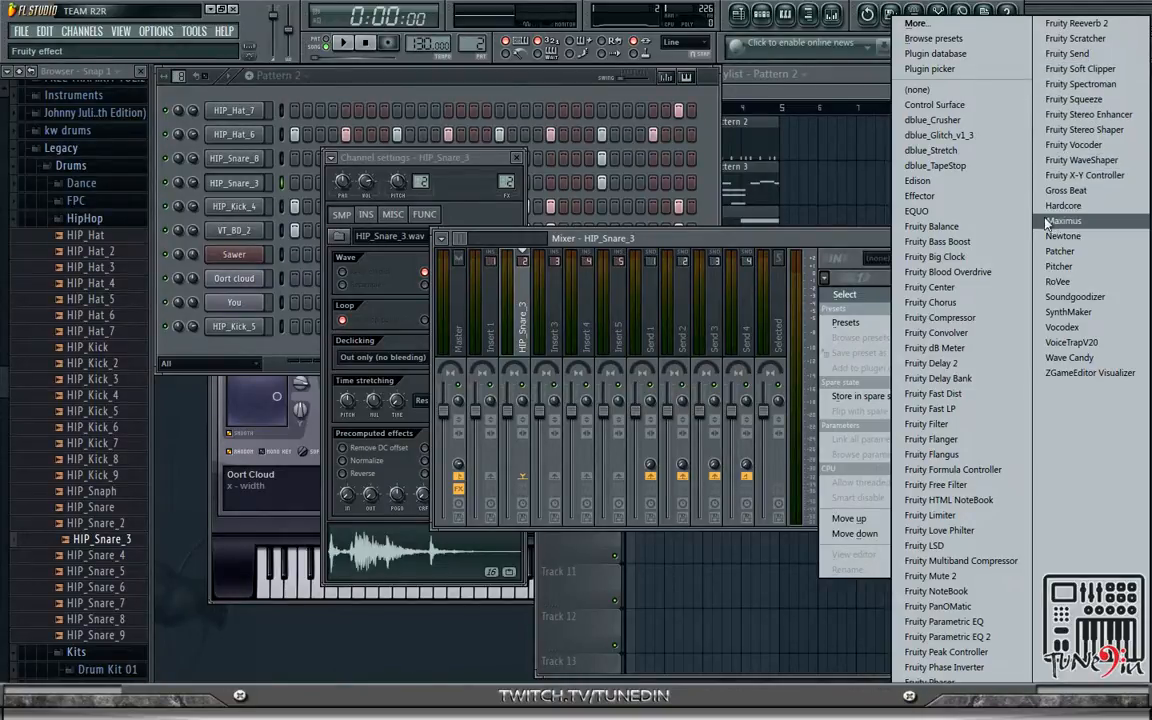
{"action": "double_click", "coordinate": [835, 241]}
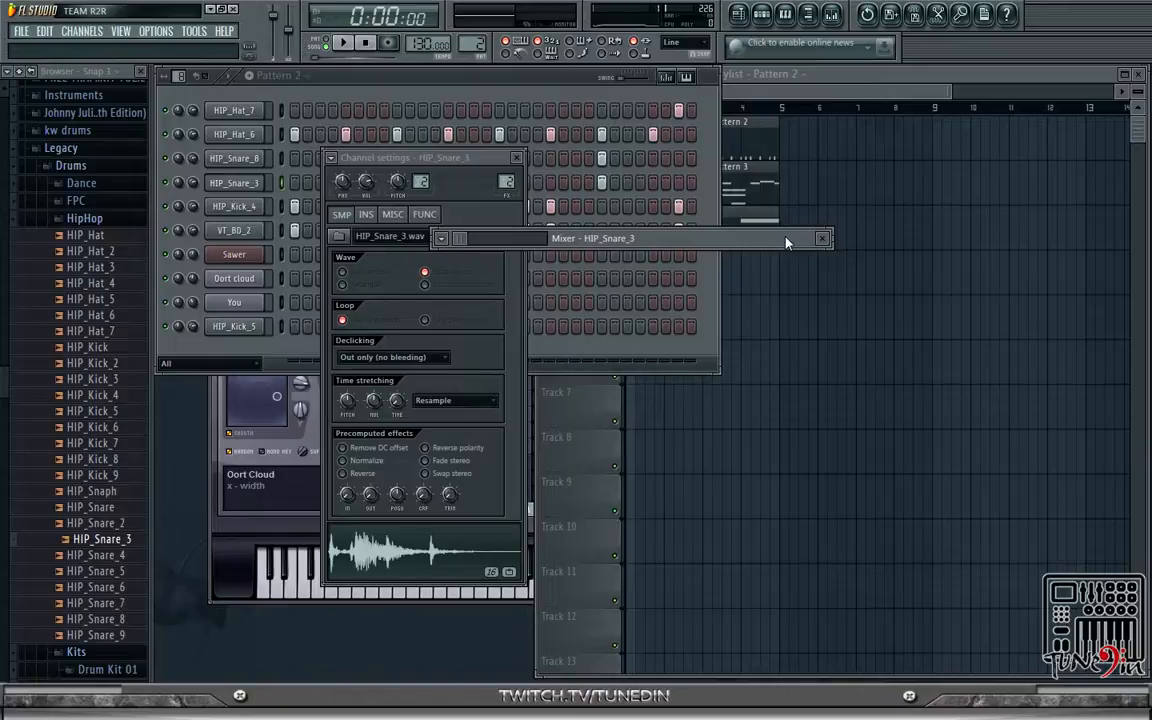
{"action": "double_click", "coordinate": [816, 240]}
{"action": "left_click", "coordinate": [833, 294]}
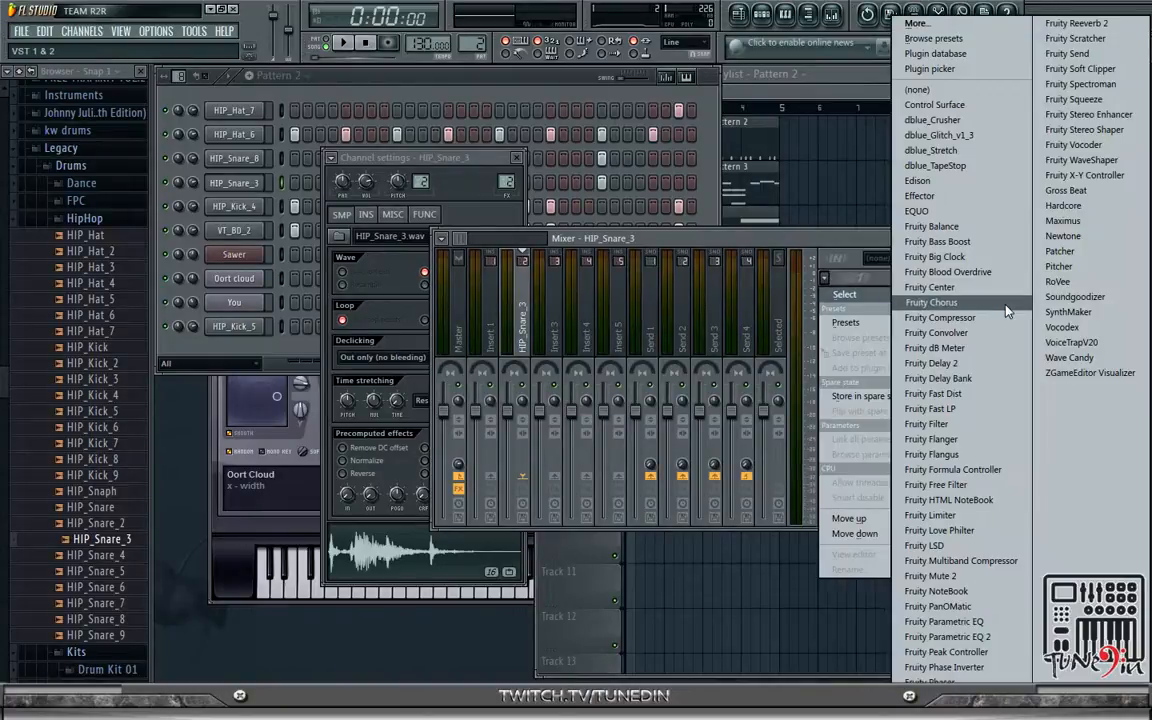
{"action": "double_click", "coordinate": [853, 243]}
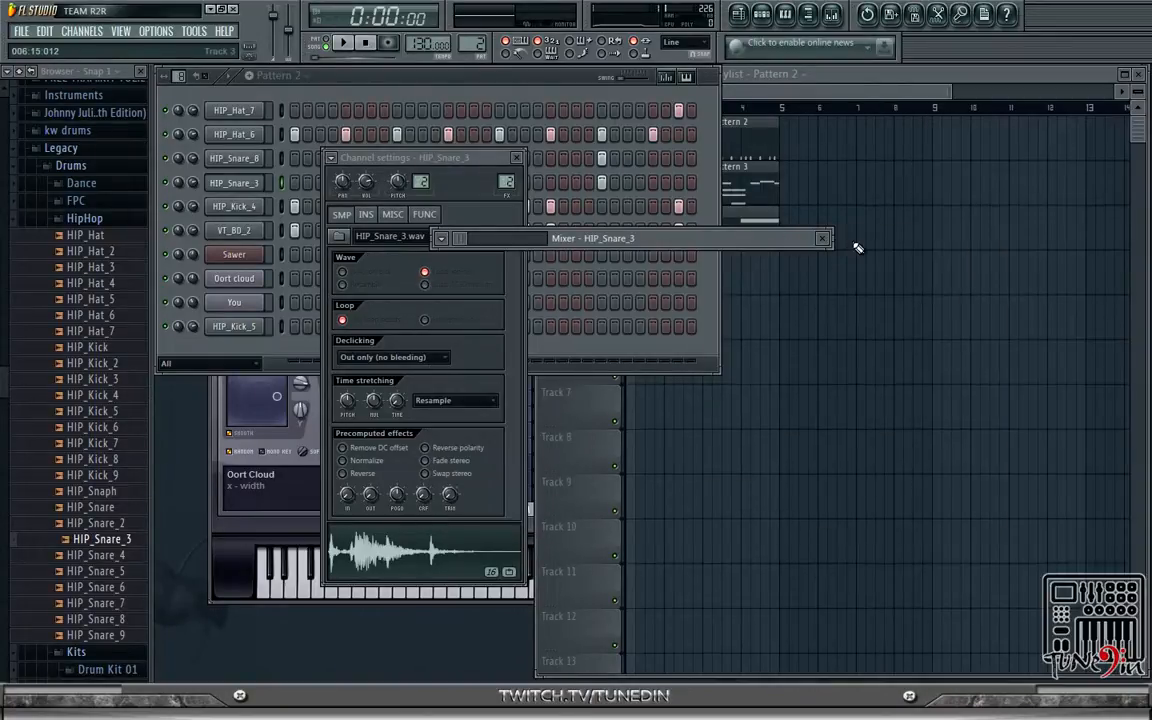
{"action": "double_click", "coordinate": [797, 239]}
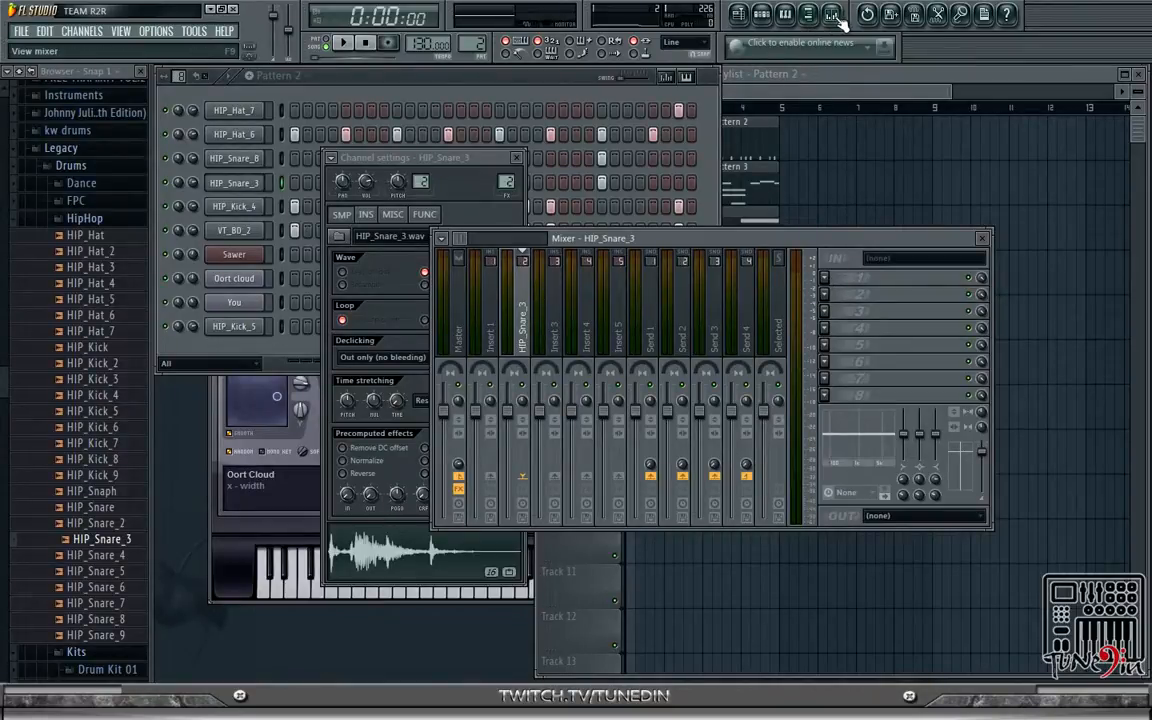
- Load Fruity Reeverb 2 into the first effect slot of HIP_Snare_3's mixer track and play the song several times to hear it
{"action": "left_click", "coordinate": [824, 279]}
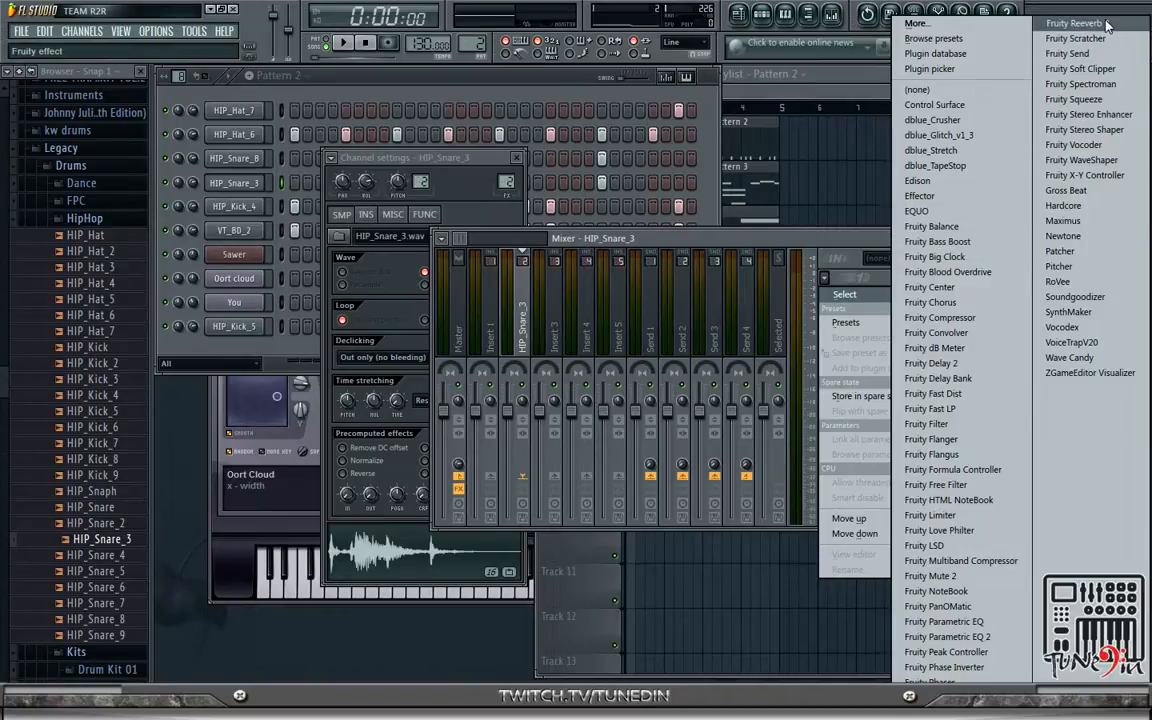
{"action": "left_click", "coordinate": [1075, 23]}
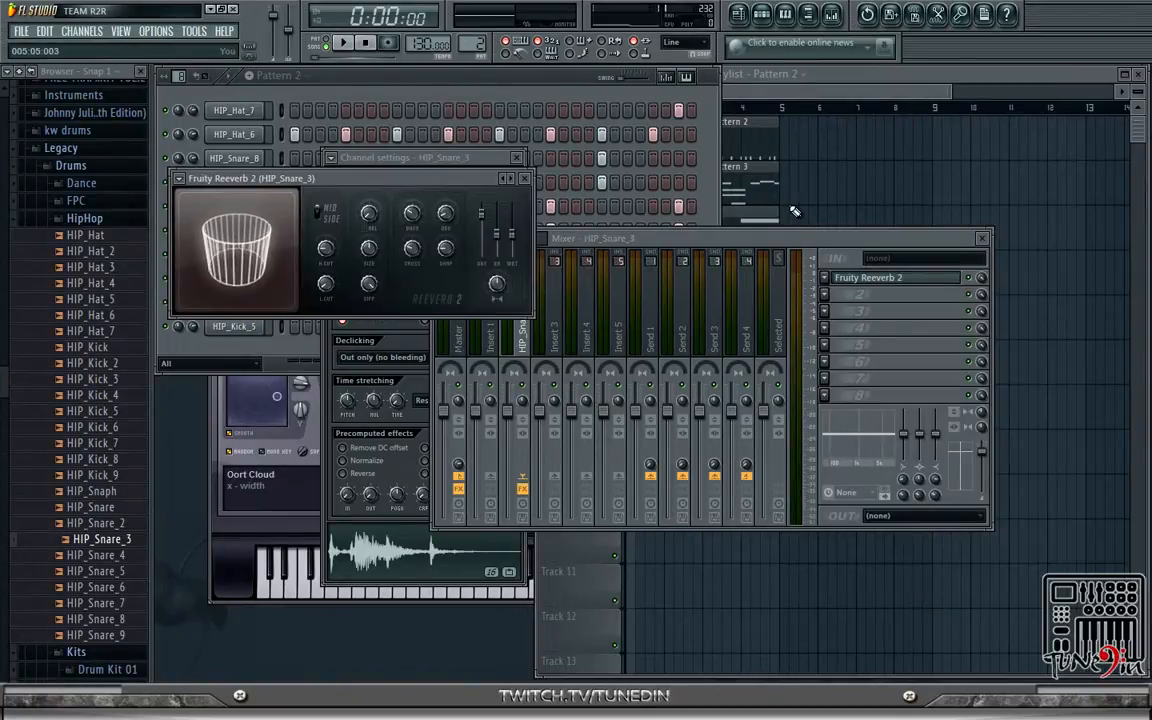
{"action": "key", "text": "space"}
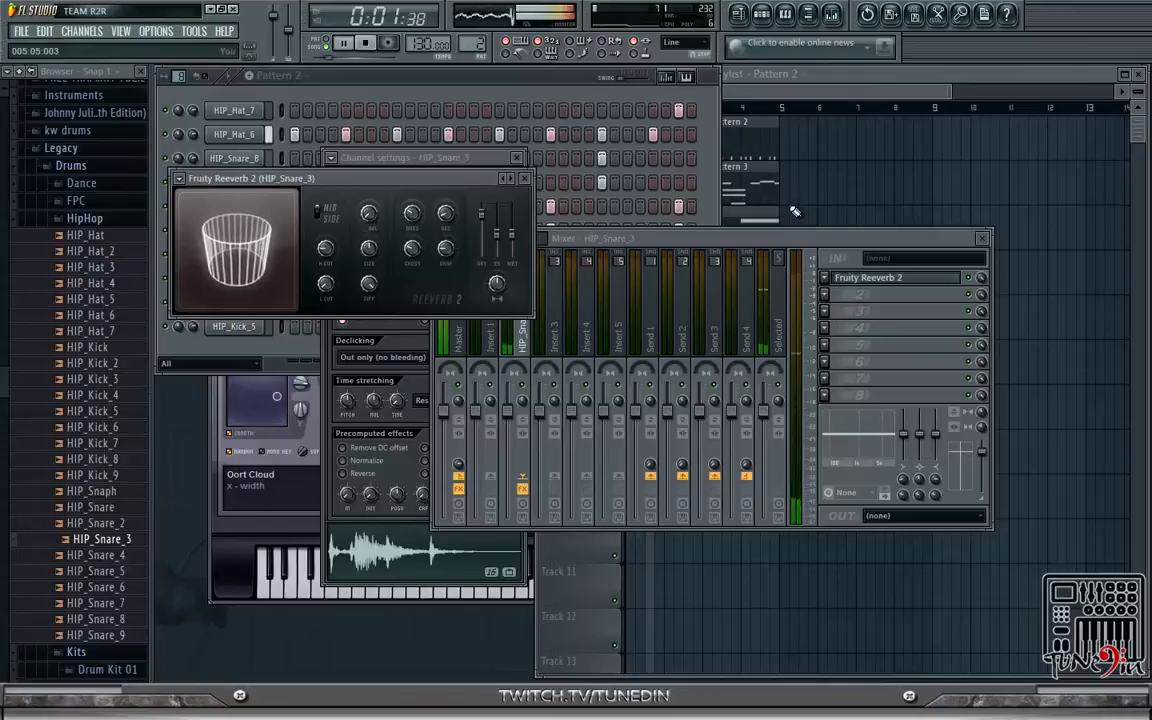
{"action": "key", "text": "space"}
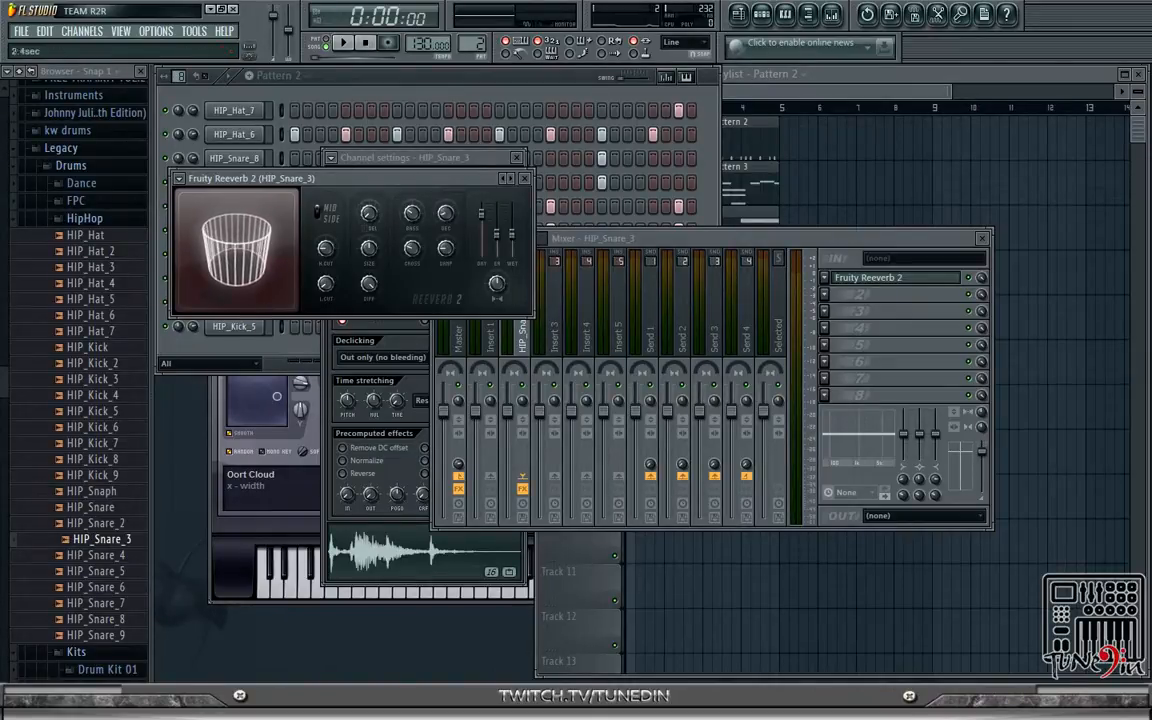
{"action": "key", "text": "space"}
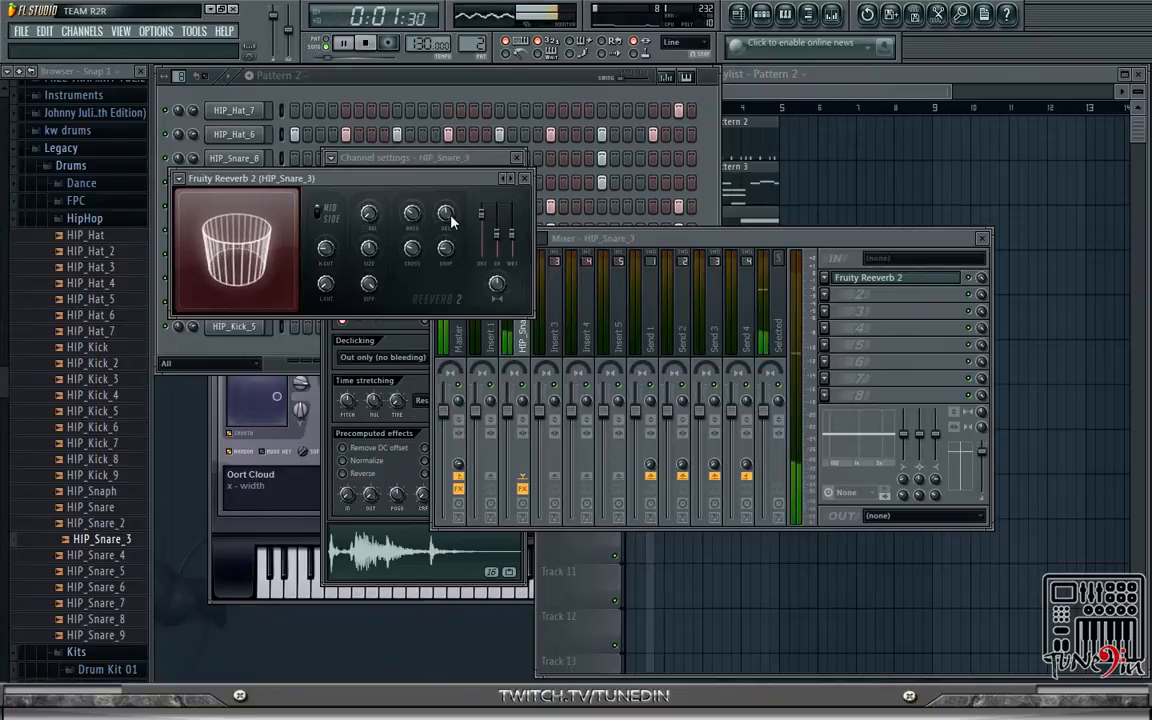
{"action": "key", "text": "space"}
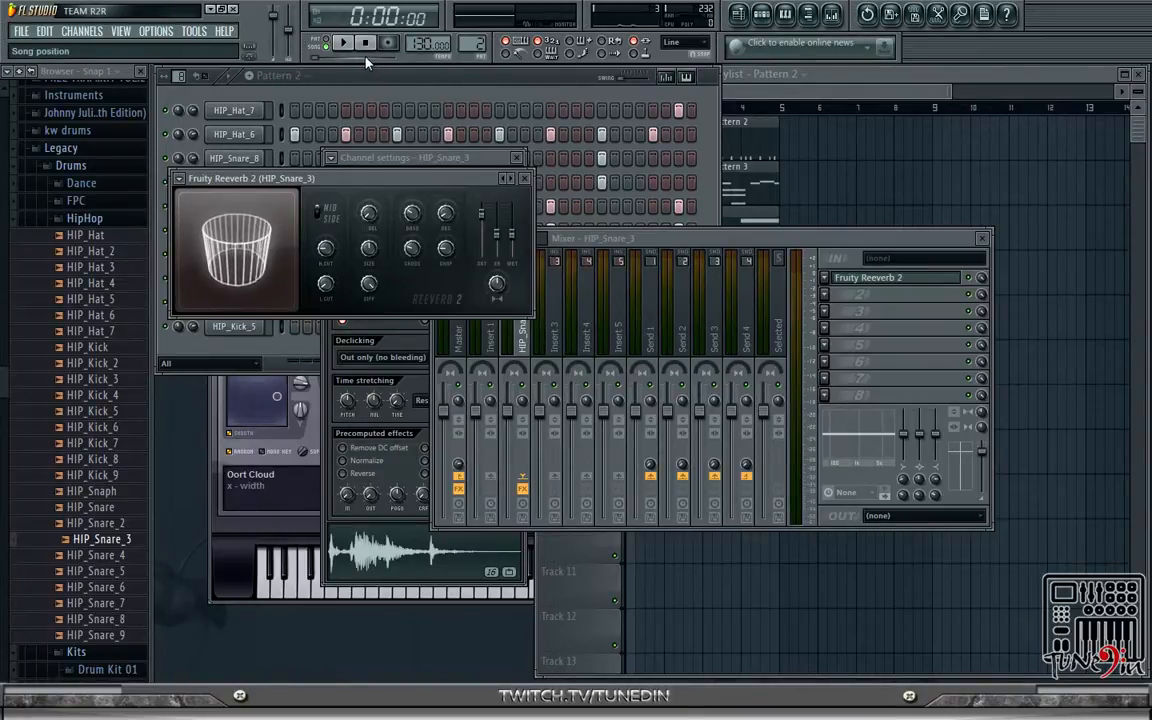
{"action": "key", "text": "space"}
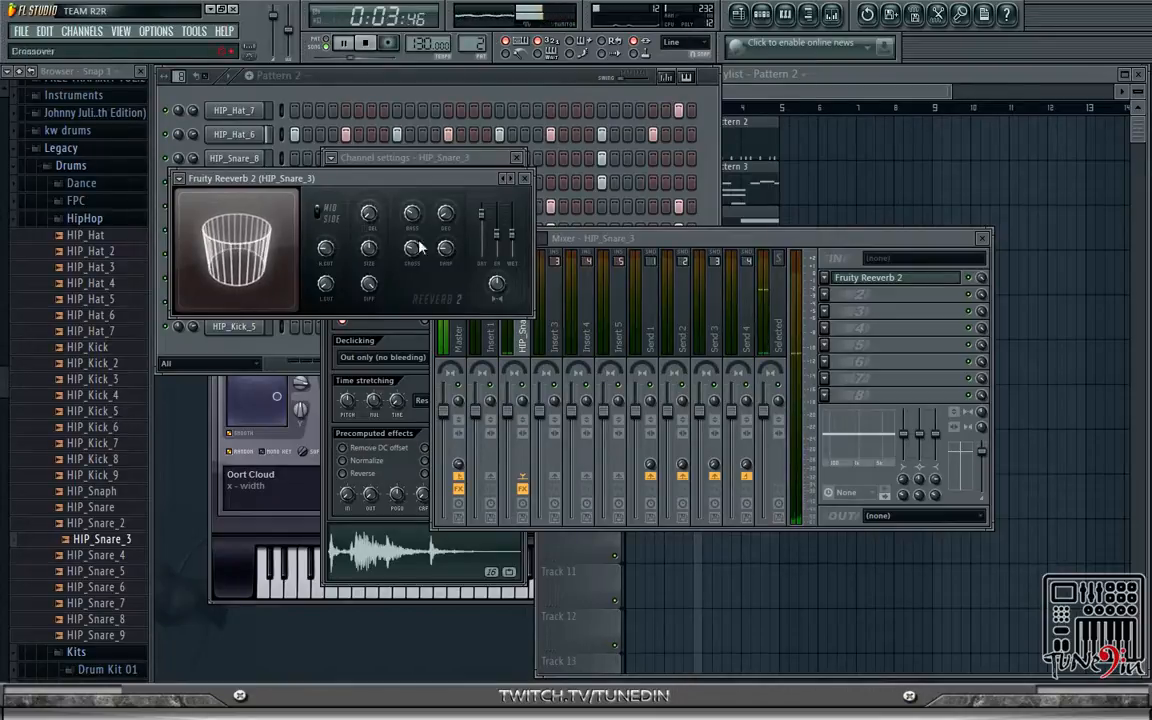
{"action": "key", "text": "space"}
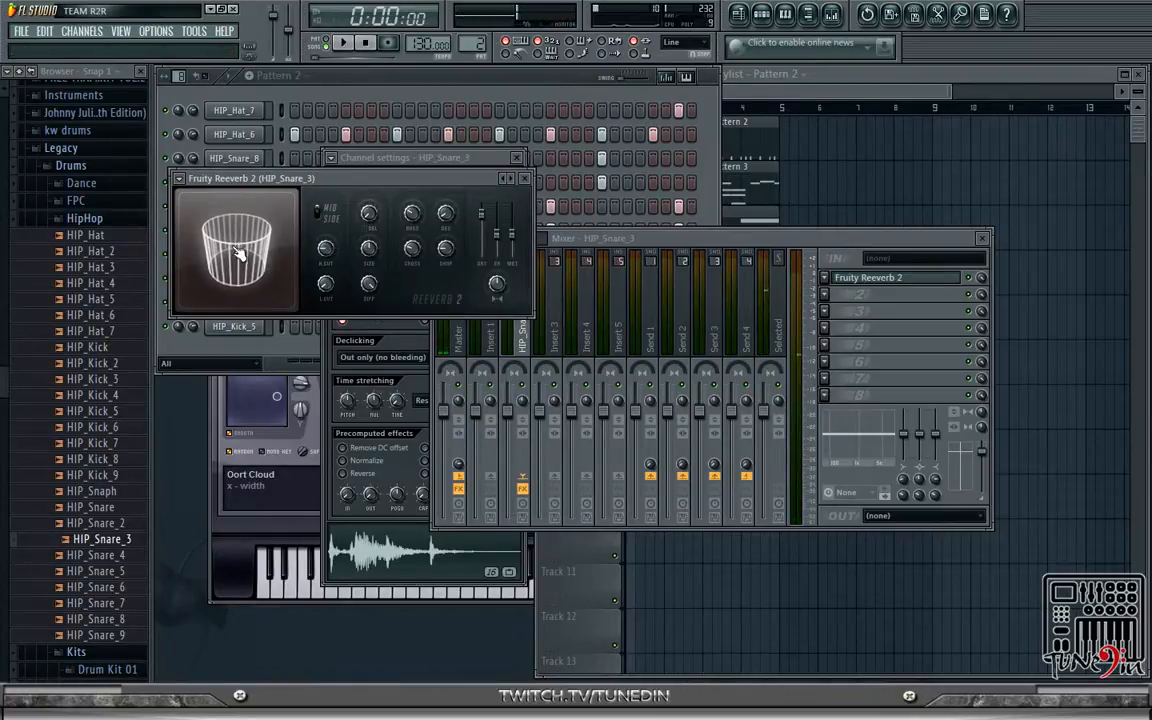
- Raise the high cut of HIP_Snare_3's reverb, restart the song, and close the reverb and channel settings windows
{"action": "left_click_drag", "start_coordinate": [325, 249], "coordinate": [325, 218]}
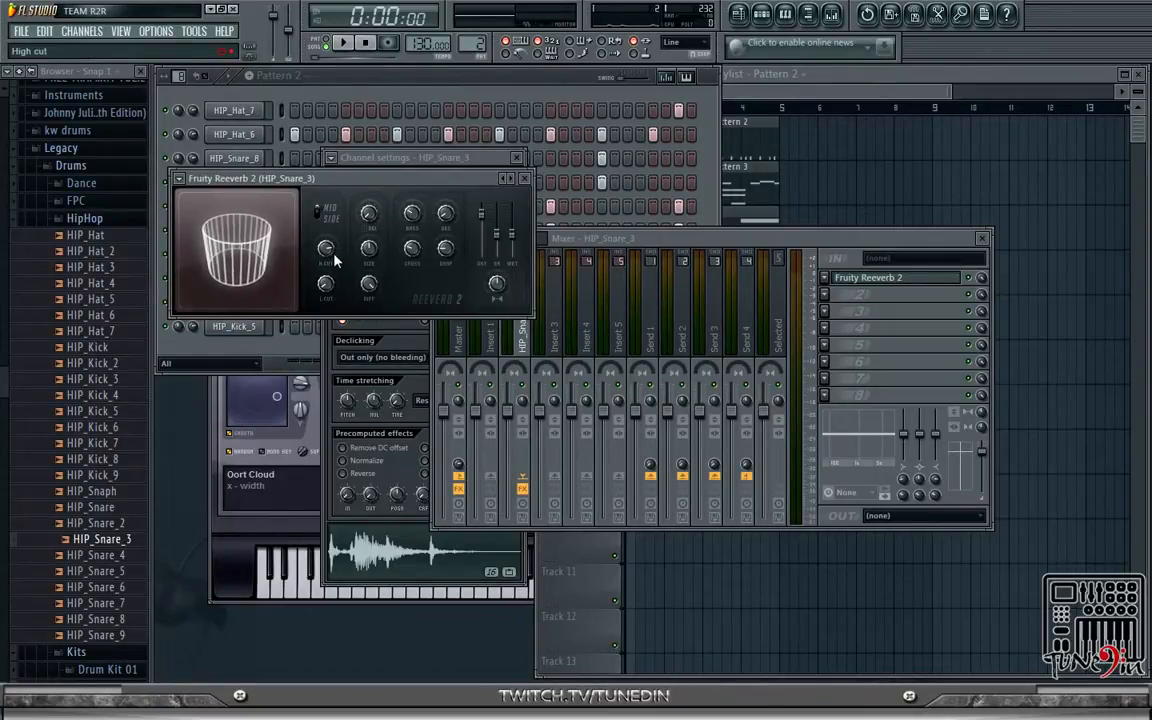
{"action": "key", "text": "space"}
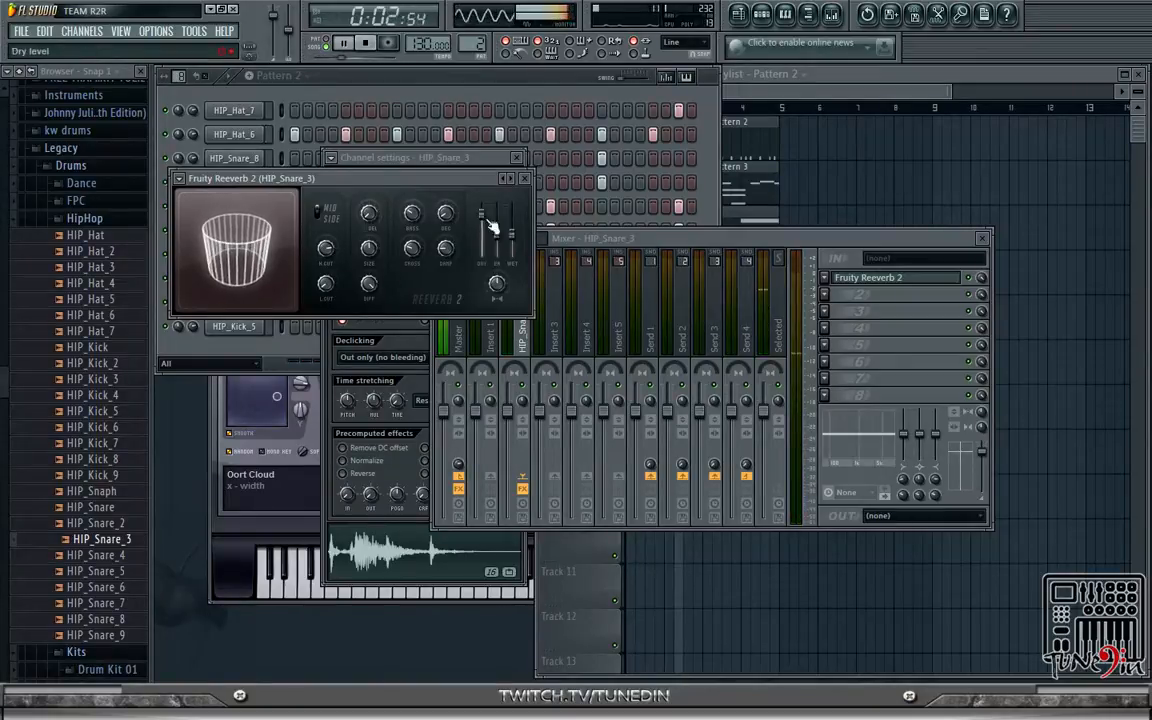
{"action": "left_click", "coordinate": [524, 178]}
{"action": "left_click", "coordinate": [516, 157]}
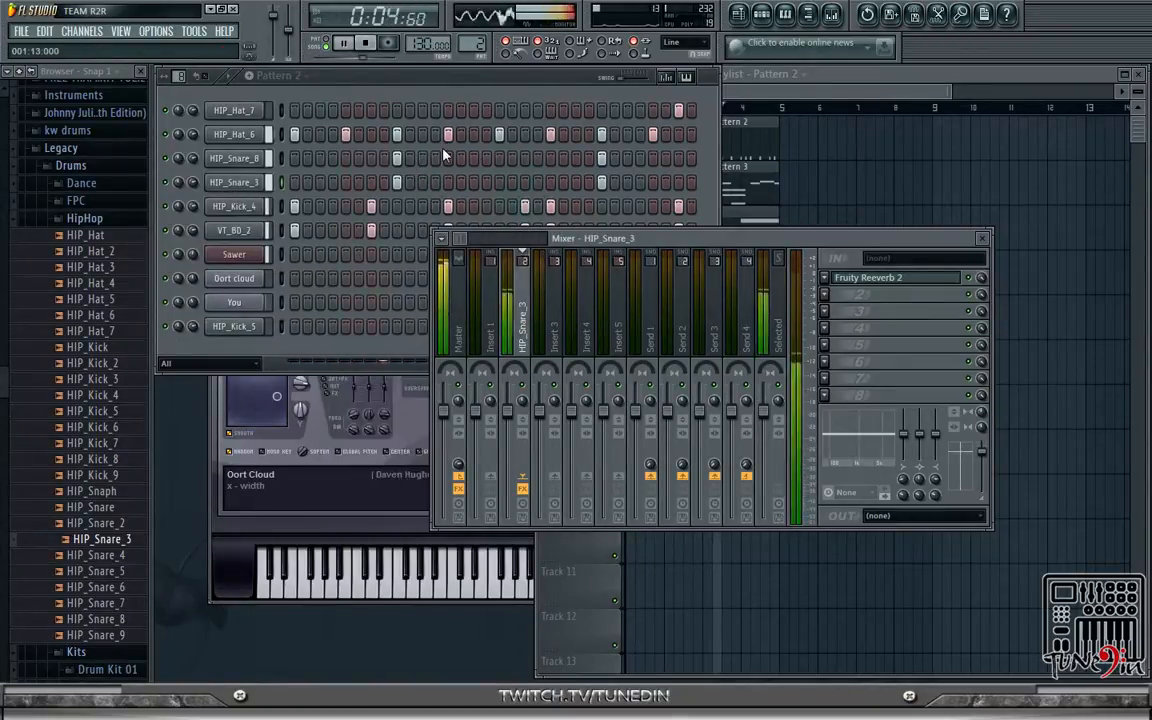
- Replace the second Pattern 3 clip on the playlist's You track with Pattern 4 and play the song to check it
{"action": "left_click", "coordinate": [481, 76]}
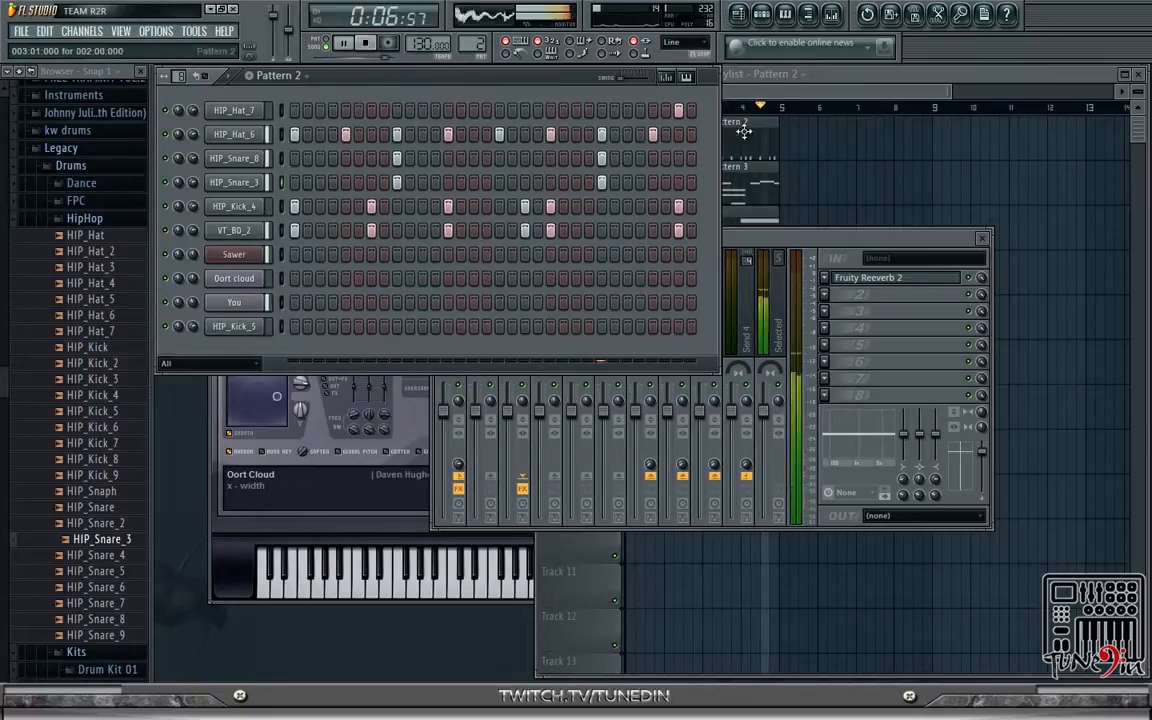
{"action": "left_click", "coordinate": [768, 95]}
{"action": "key", "text": "space"}
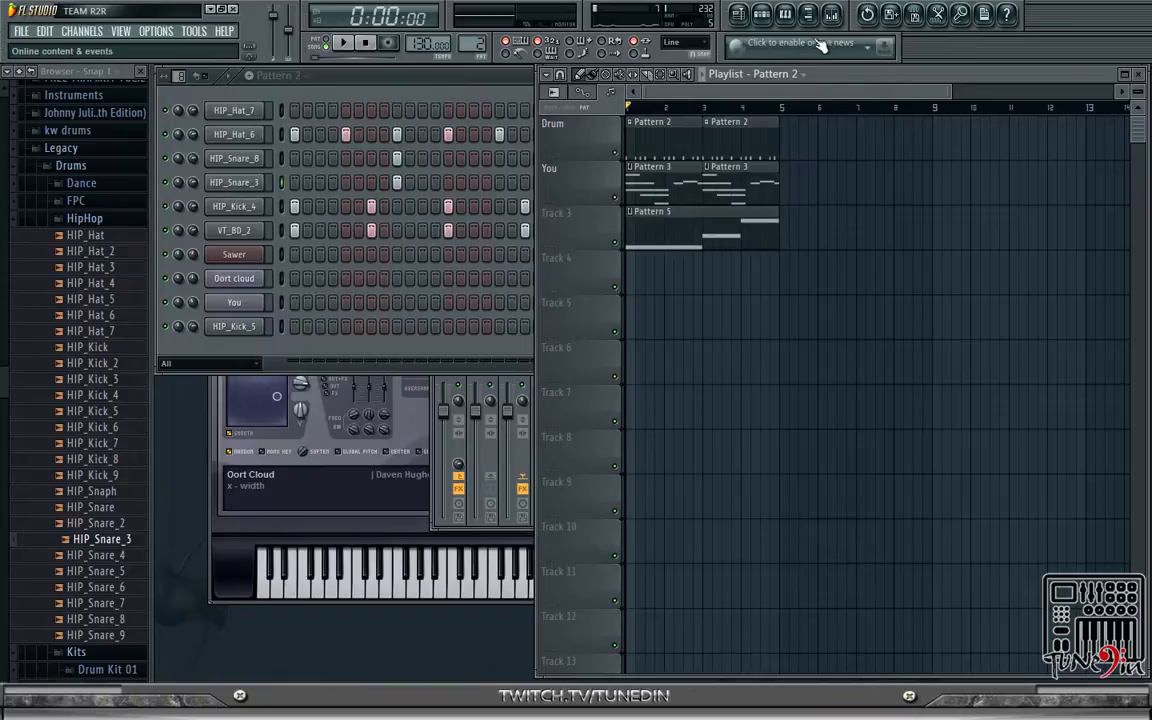
{"action": "right_click", "coordinate": [754, 202]}
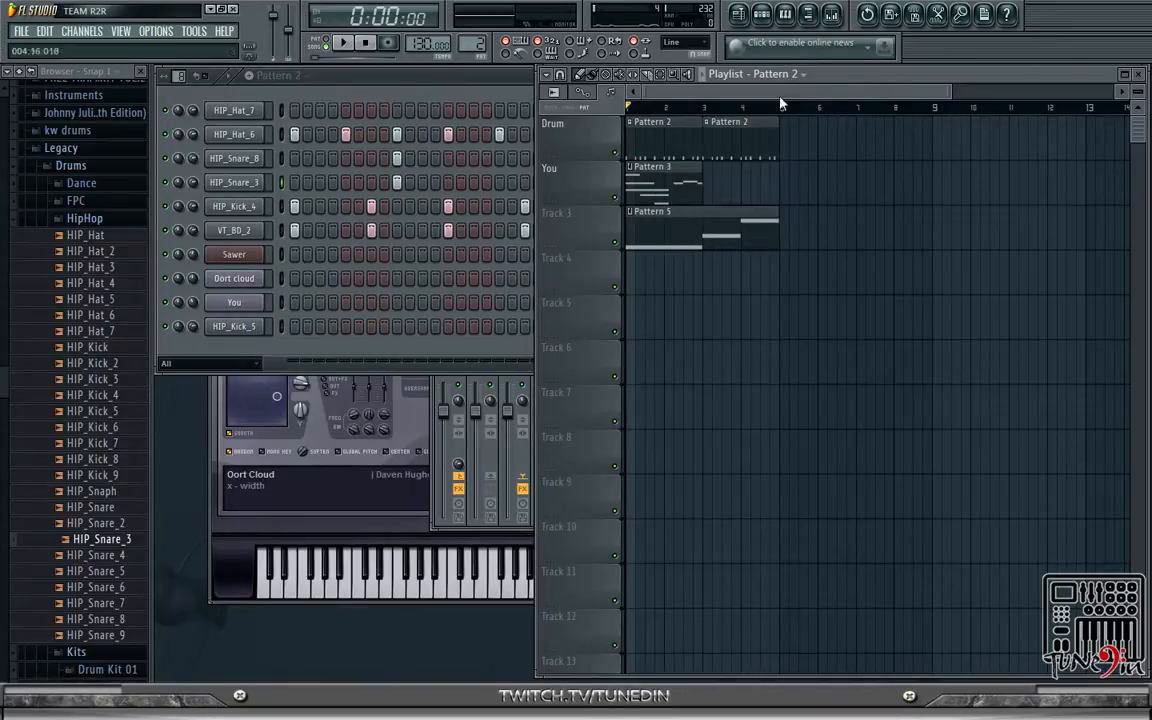
{"action": "left_click", "coordinate": [790, 74]}
{"action": "left_click", "coordinate": [785, 120]}
{"action": "key", "text": "space"}
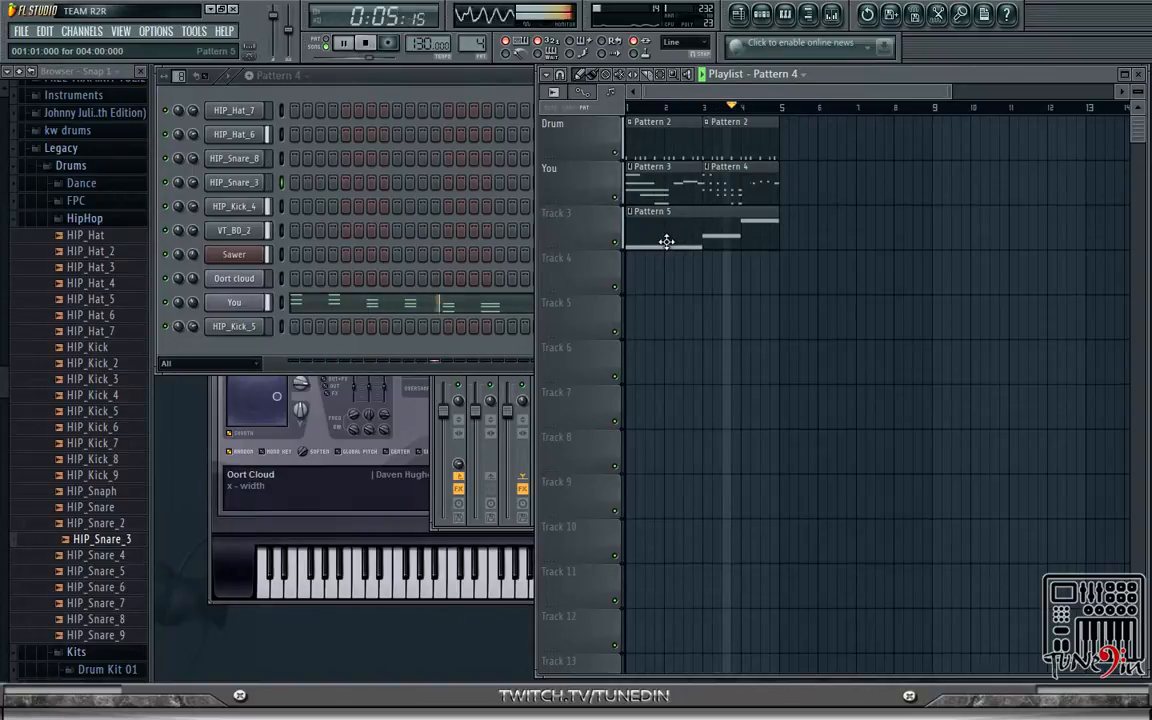
{"action": "key", "text": "space"}
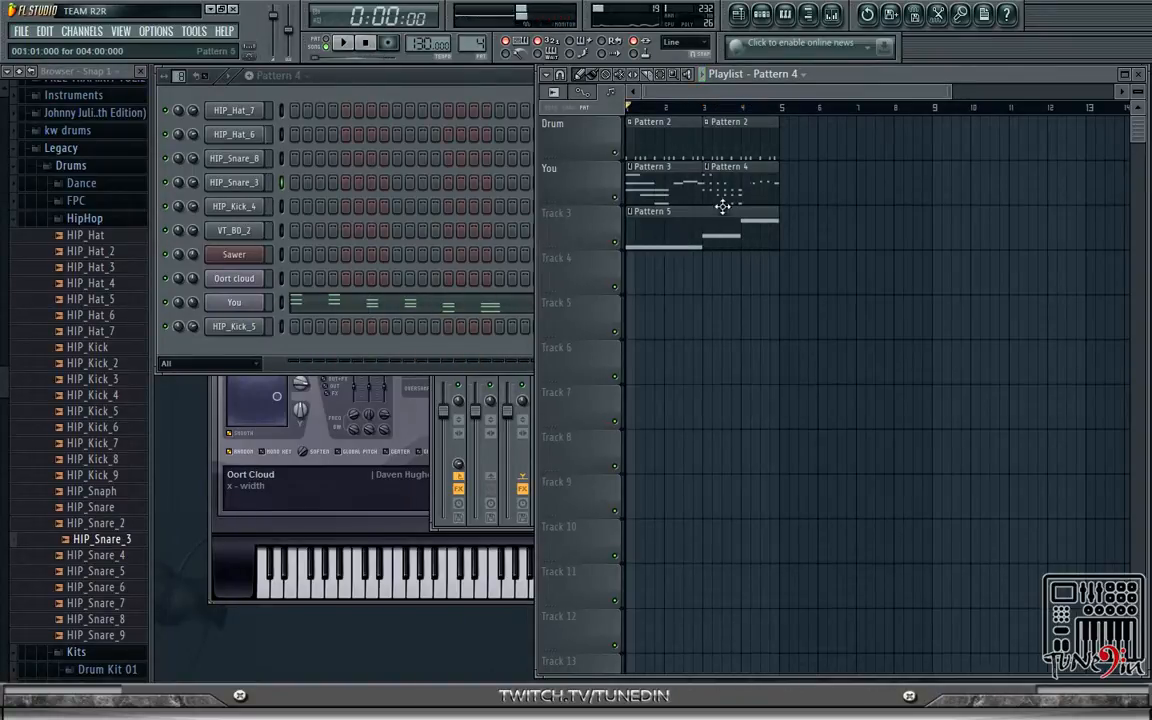
- Remove the Pattern 4 clip from the playlist's You track, copy the You channel's notes, and clone that channel
{"action": "right_click", "coordinate": [723, 198]}
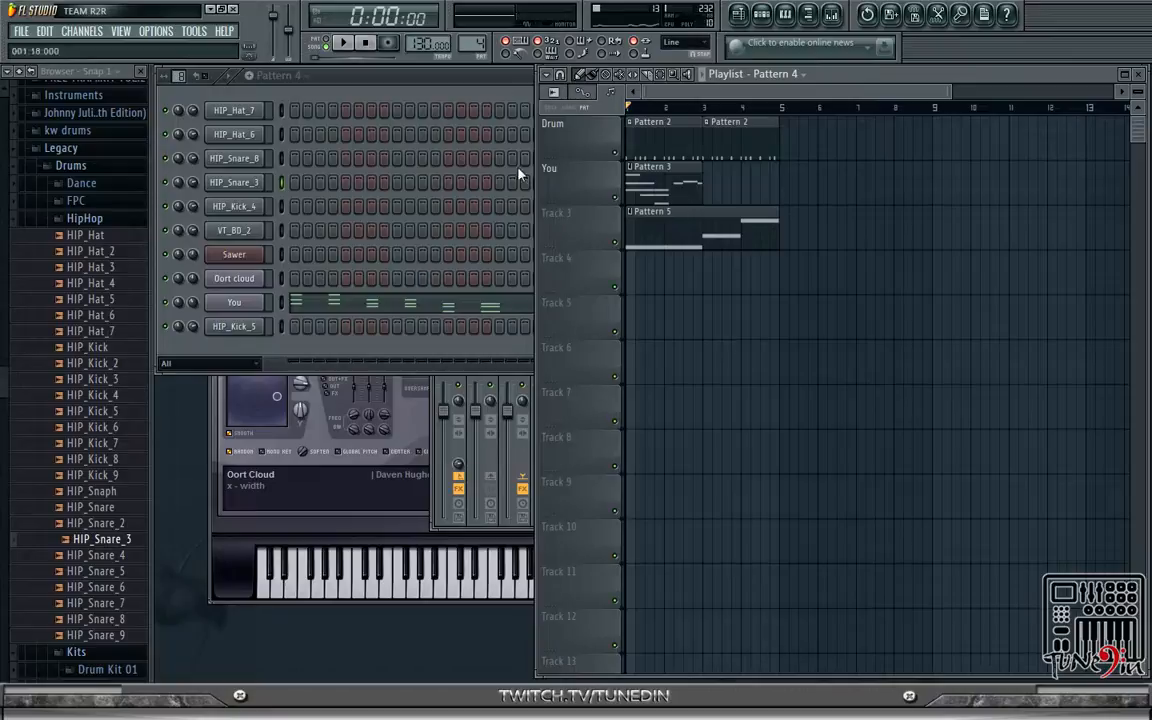
{"action": "right_click", "coordinate": [255, 302]}
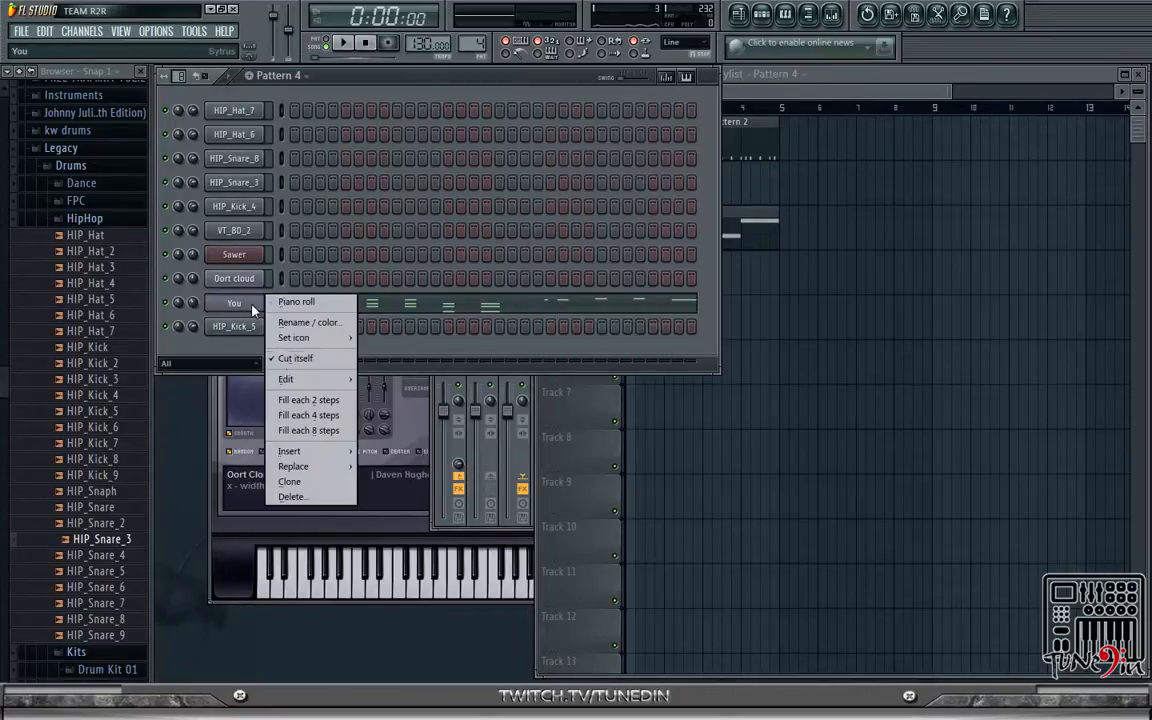
{"action": "mouse_move", "coordinate": [299, 382]}
{"action": "left_click", "coordinate": [378, 406]}
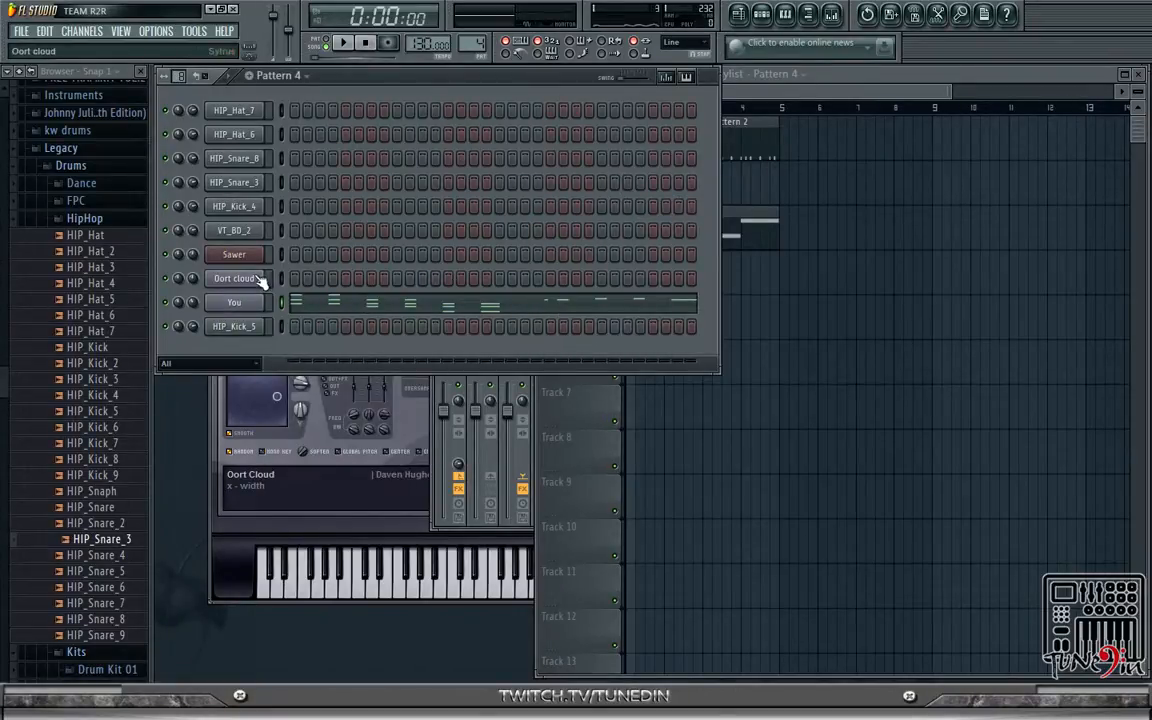
{"action": "right_click", "coordinate": [255, 326]}
{"action": "right_click", "coordinate": [255, 302]}
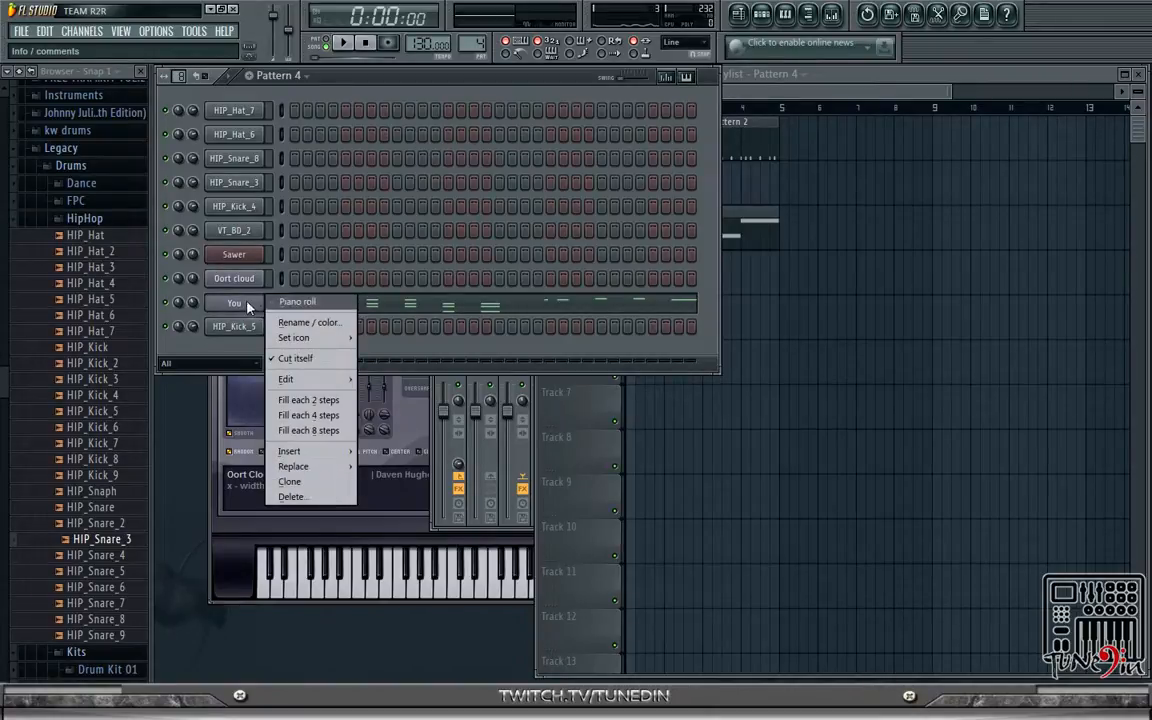
{"action": "left_click", "coordinate": [322, 482]}
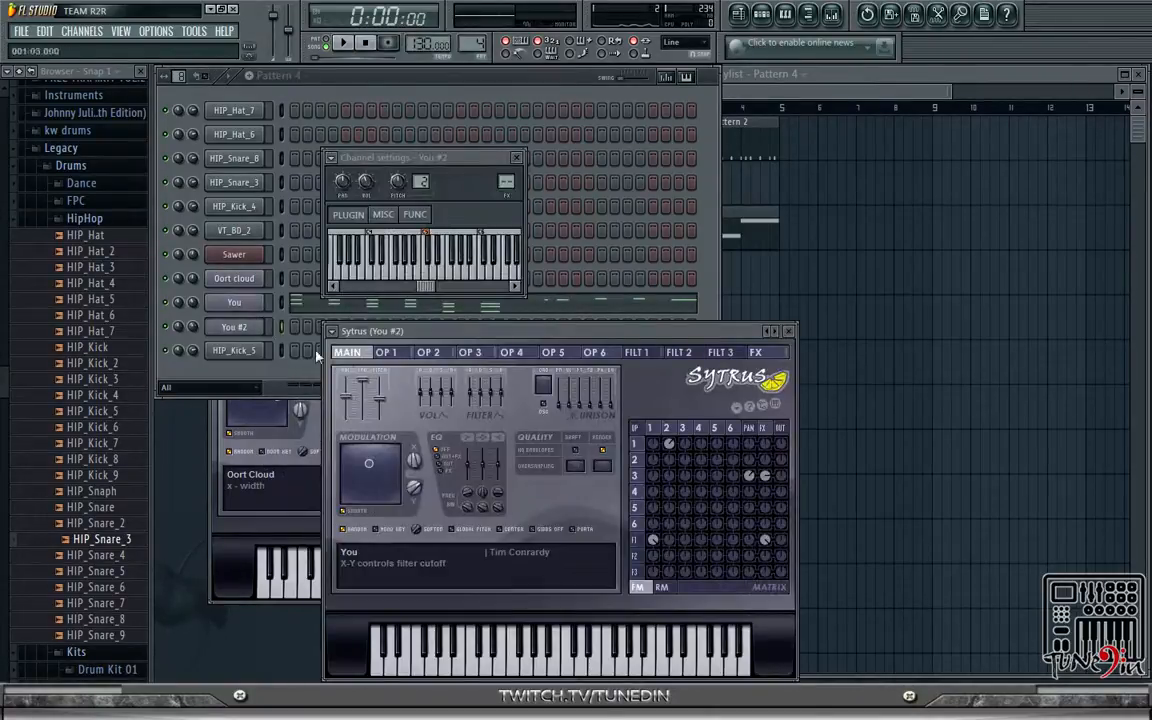
- Paste the copied notes into the You #2 channel in Pattern 4 and cut them from the original You channel
{"action": "left_click", "coordinate": [250, 333]}
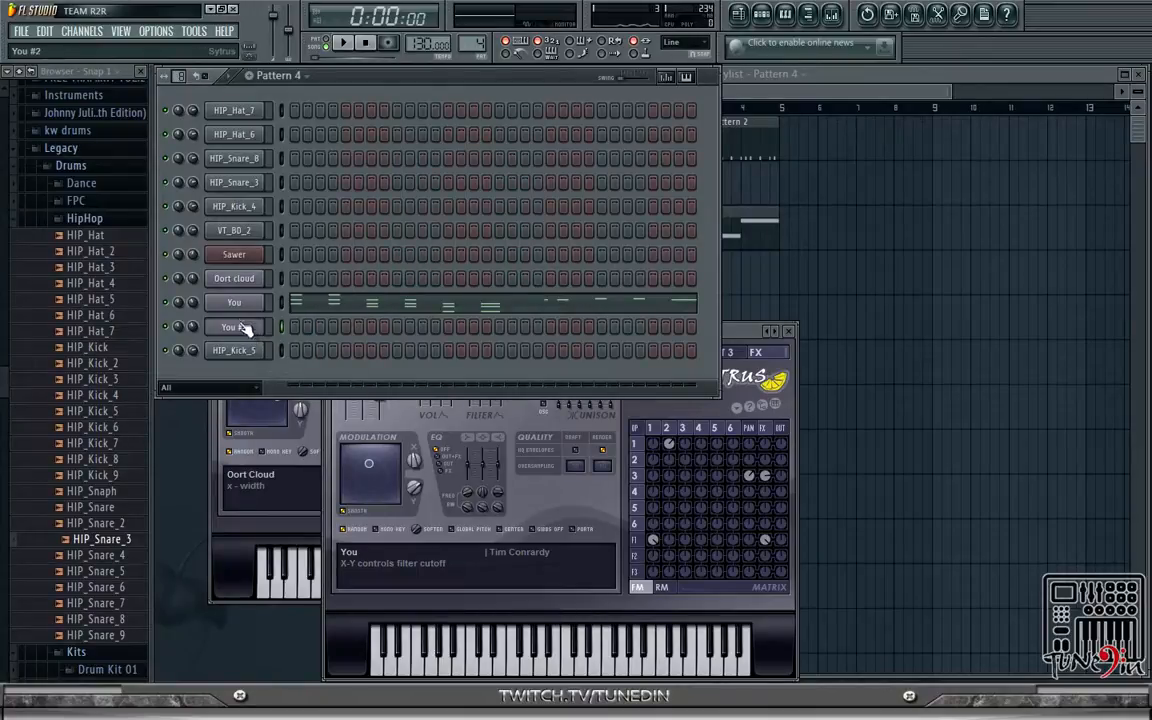
{"action": "right_click", "coordinate": [248, 328]}
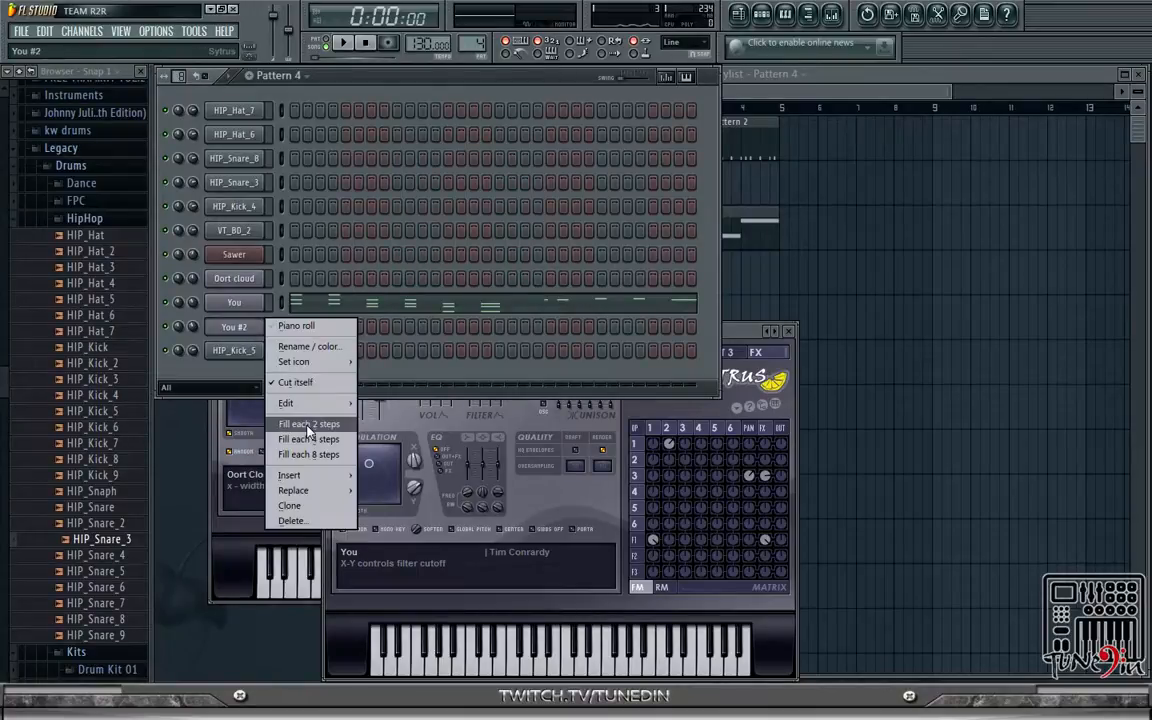
{"action": "mouse_move", "coordinate": [318, 403]}
{"action": "left_click", "coordinate": [381, 436]}
{"action": "right_click", "coordinate": [242, 303]}
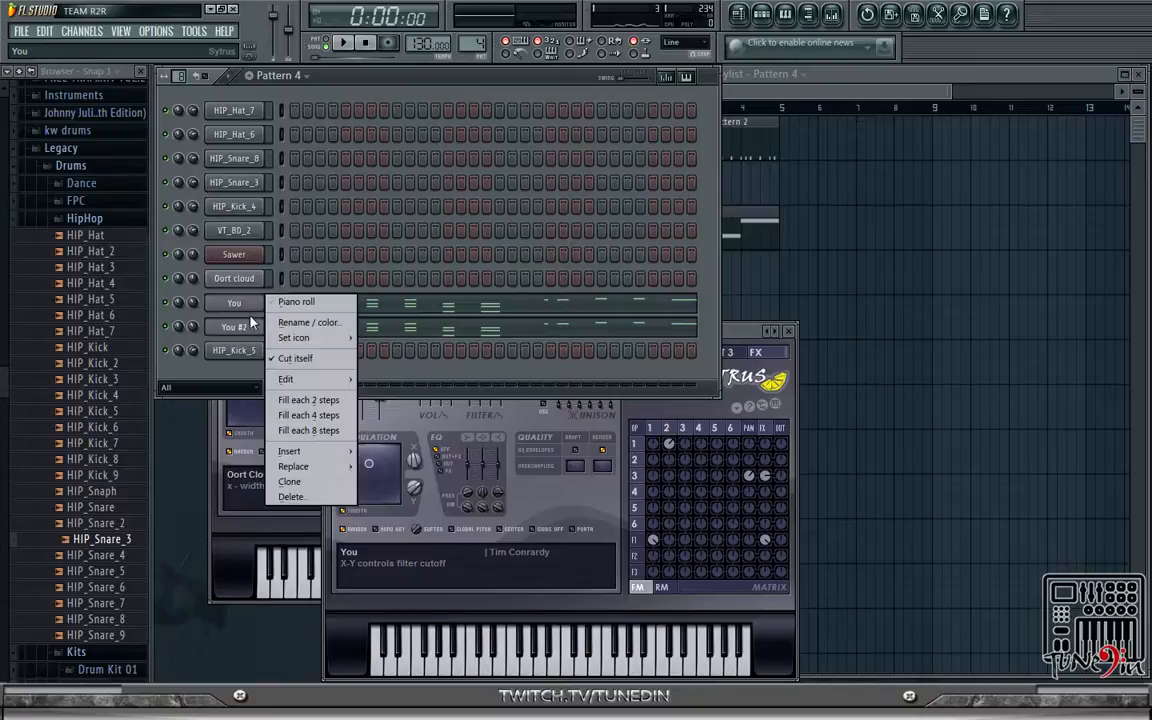
{"action": "mouse_move", "coordinate": [305, 379]}
{"action": "left_click", "coordinate": [368, 382]}
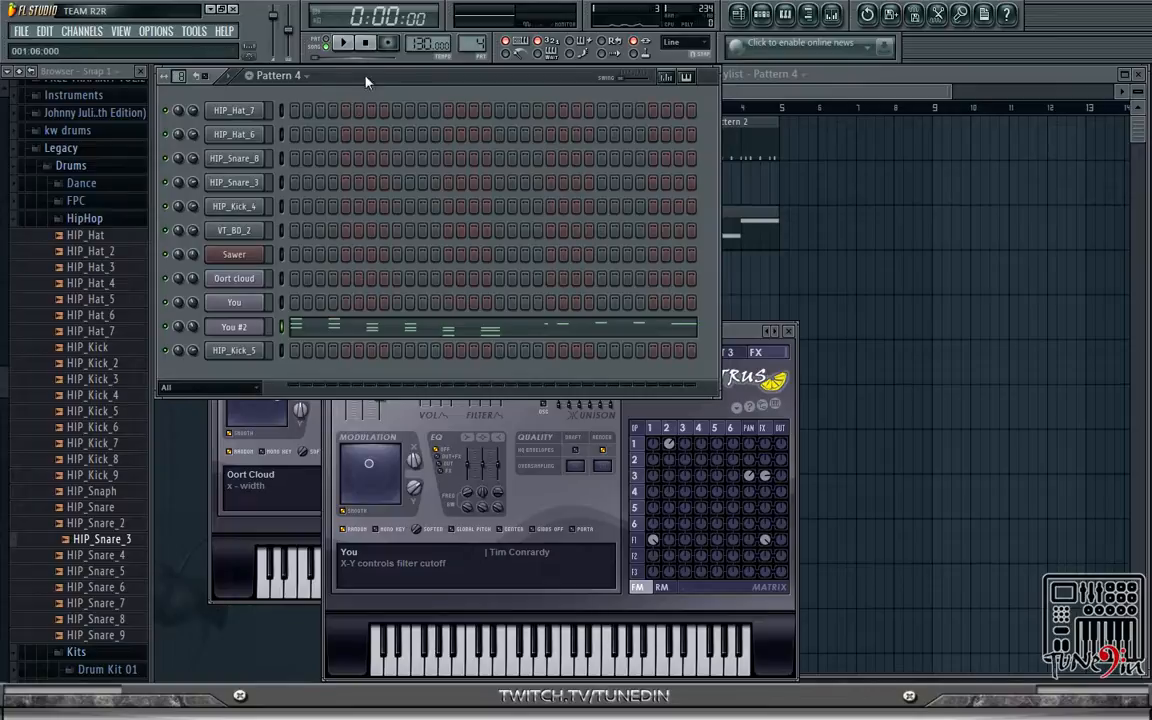
- Load the Formant preset into the Sytrus plugin of You #2 and briefly play the result
{"action": "left_click", "coordinate": [745, 370]}
{"action": "left_click", "coordinate": [330, 337]}
{"action": "mouse_move", "coordinate": [358, 383]}
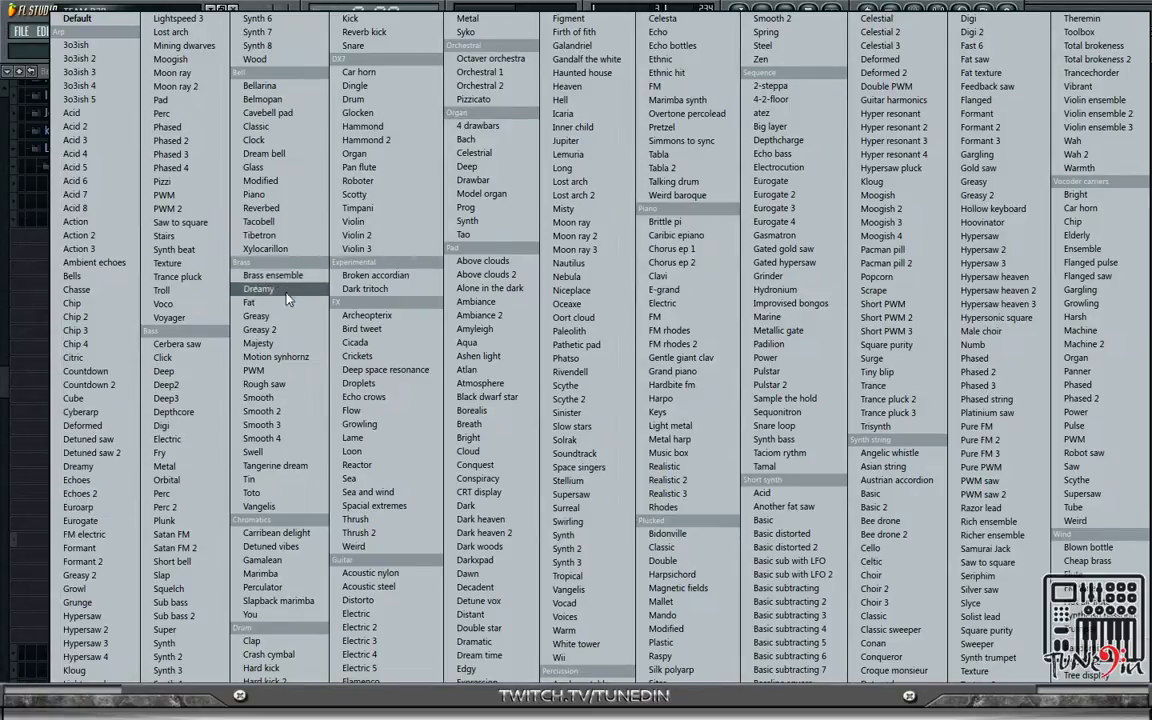
{"action": "left_click", "coordinate": [978, 116]}
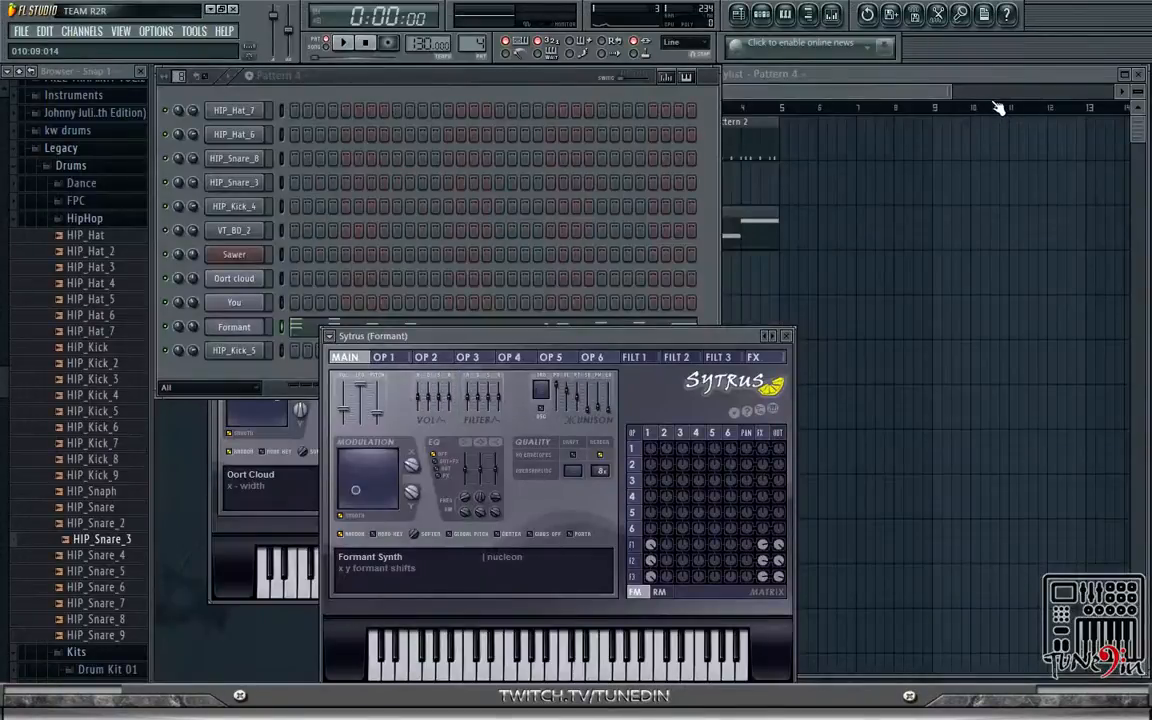
{"action": "key", "text": "space"}
{"action": "key", "text": "space"}
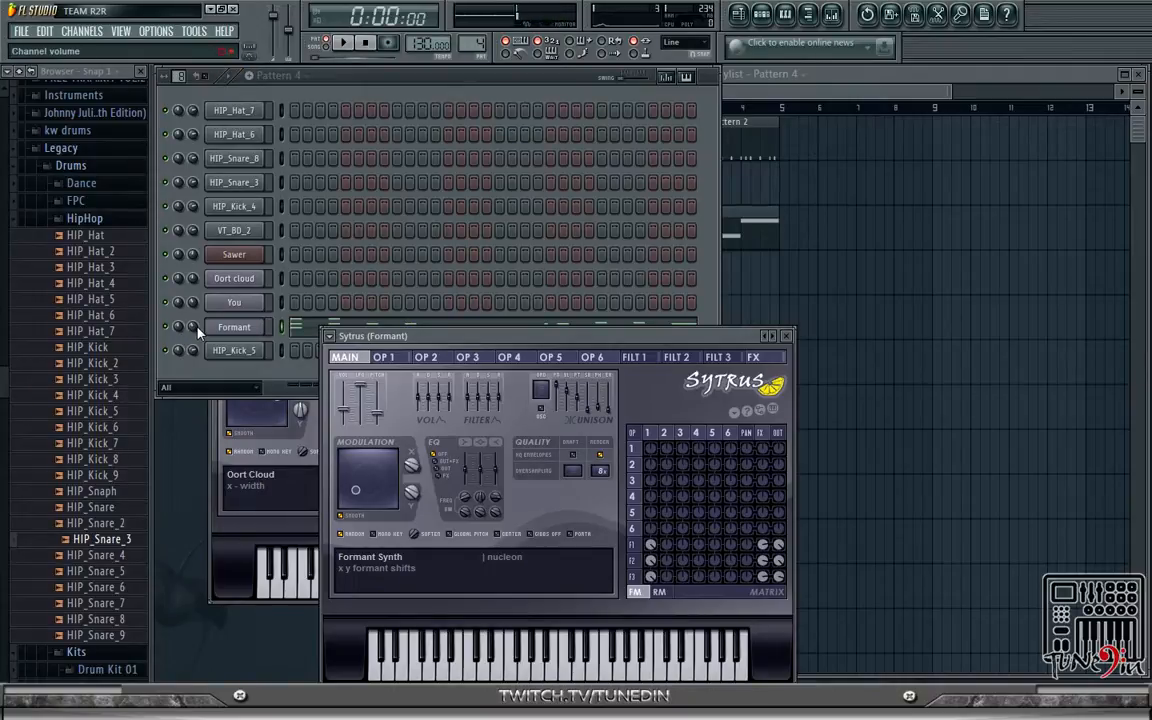
- Place Pattern 4 on Track 4 and Pattern 3 on the You track, both at bar 3, and play the song
{"action": "left_click", "coordinate": [840, 92]}
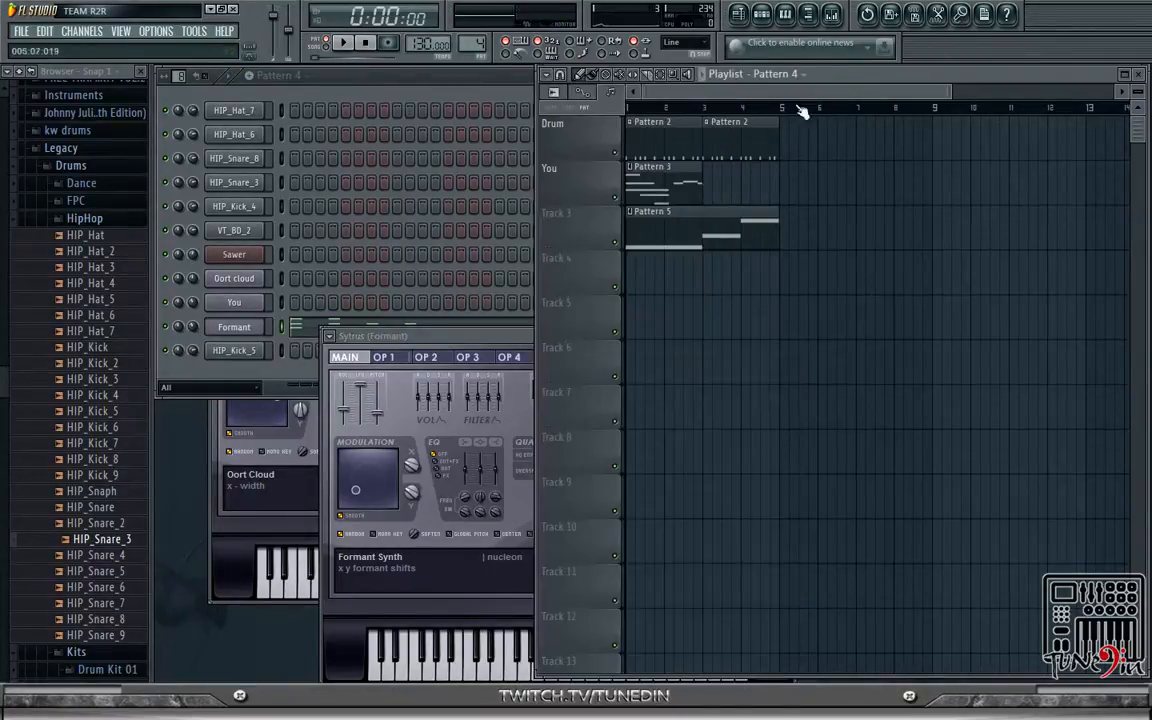
{"action": "left_click", "coordinate": [706, 283]}
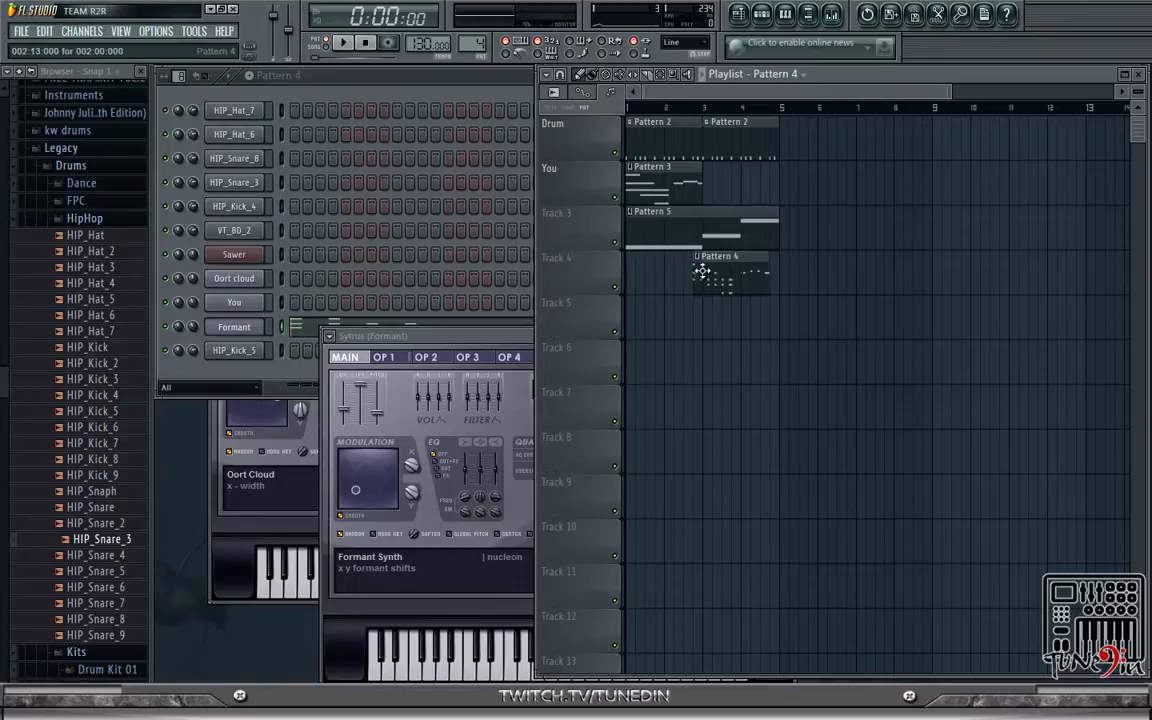
{"action": "left_click", "coordinate": [658, 175]}
{"action": "left_click", "coordinate": [706, 177]}
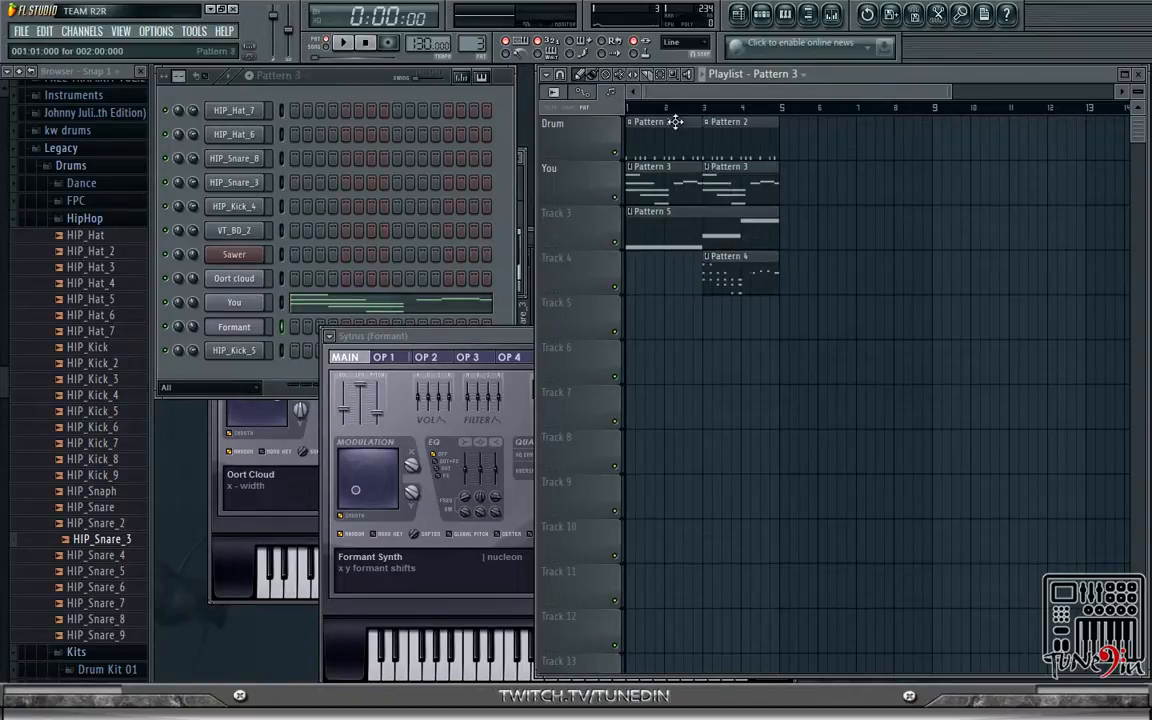
{"action": "left_click", "coordinate": [344, 46]}
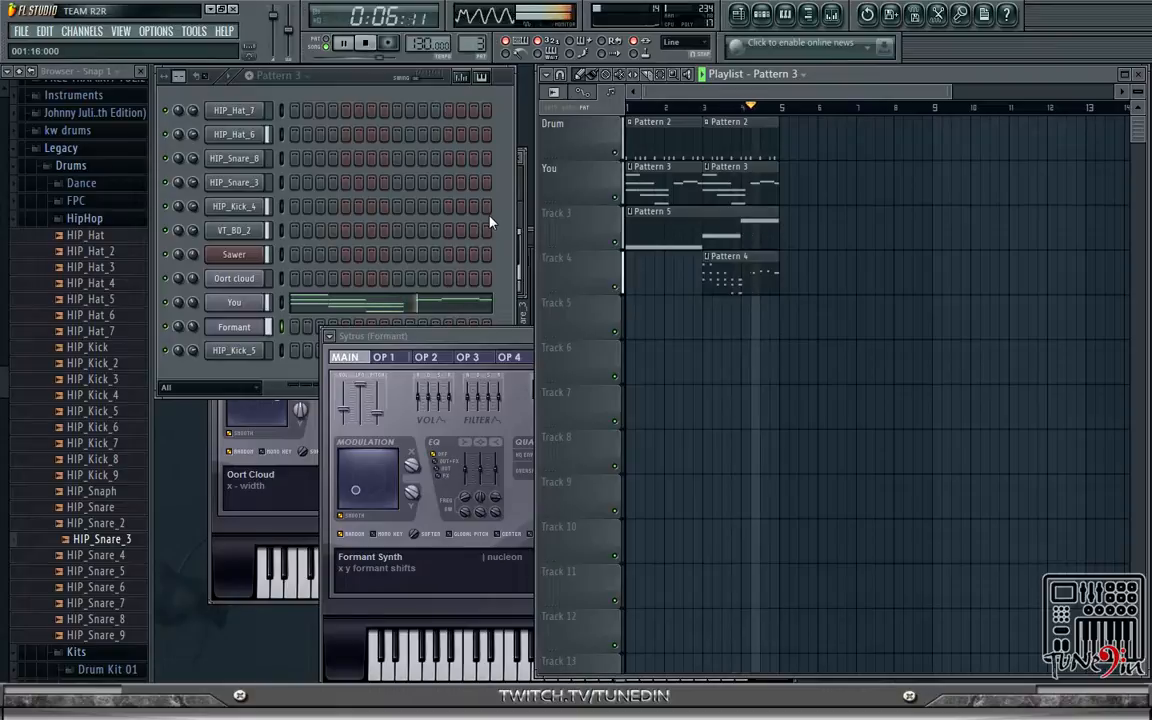
{"action": "key", "text": "space"}
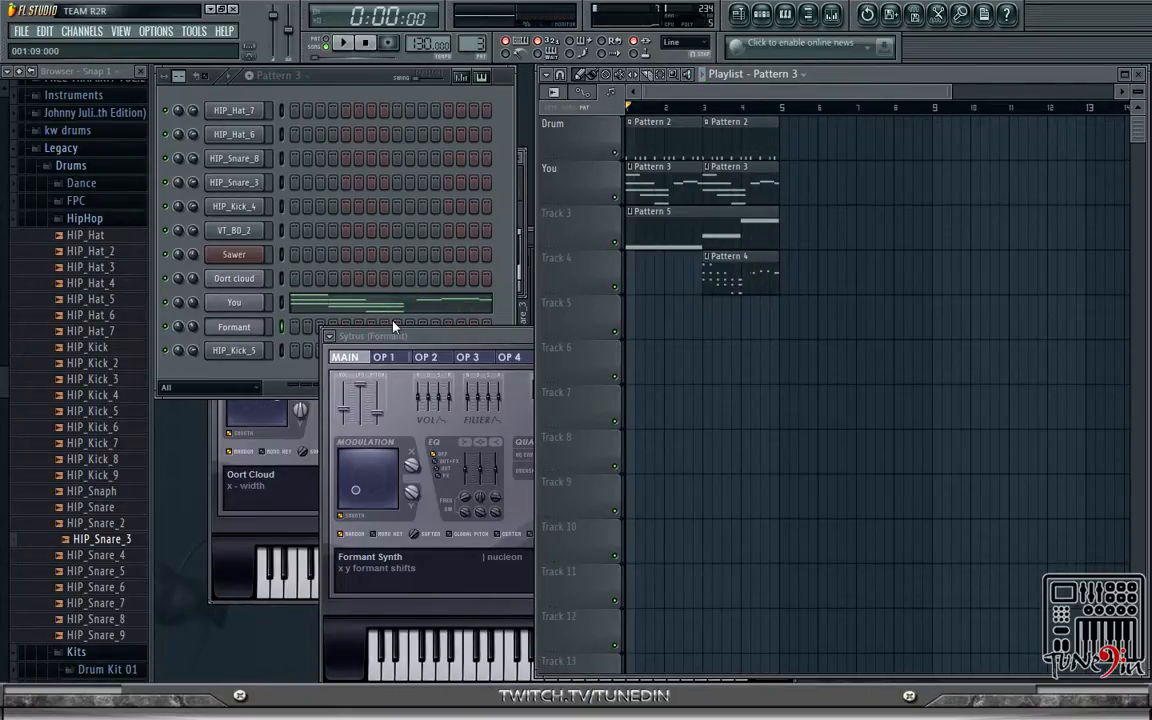
- Advance the Formant channel's Sytrus to the Formant 3 preset, listening to it in the song, and close its windows
{"action": "left_click", "coordinate": [238, 327]}
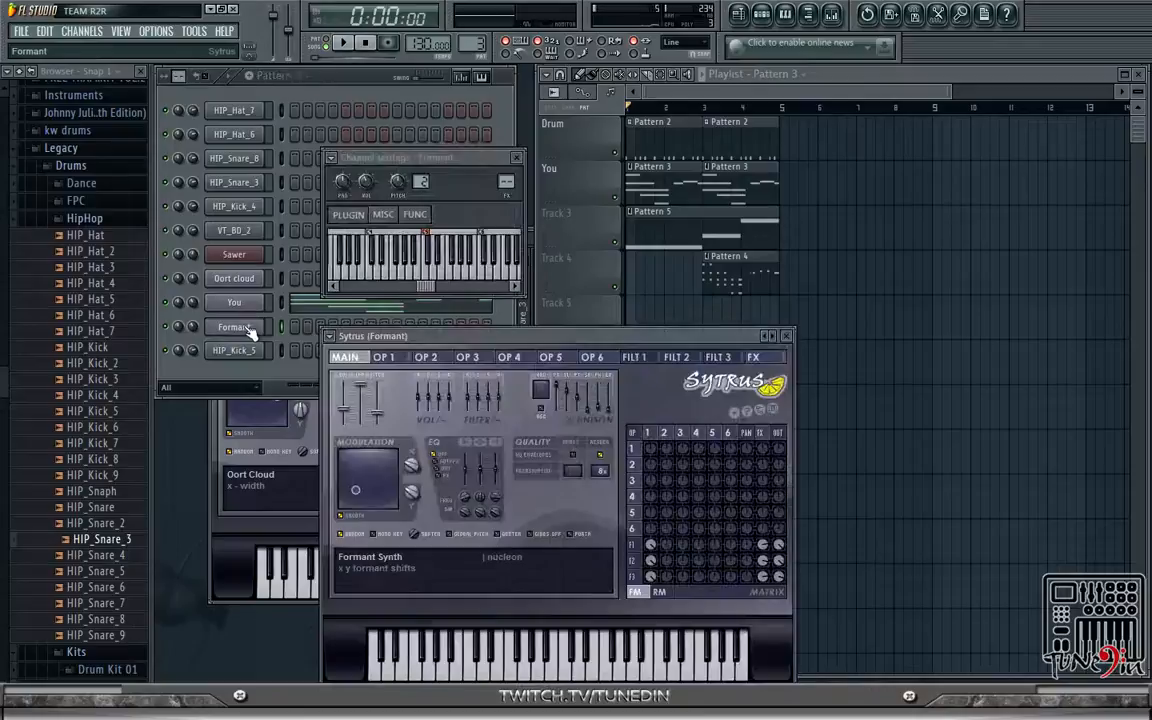
{"action": "left_click", "coordinate": [771, 337]}
{"action": "key", "text": "space"}
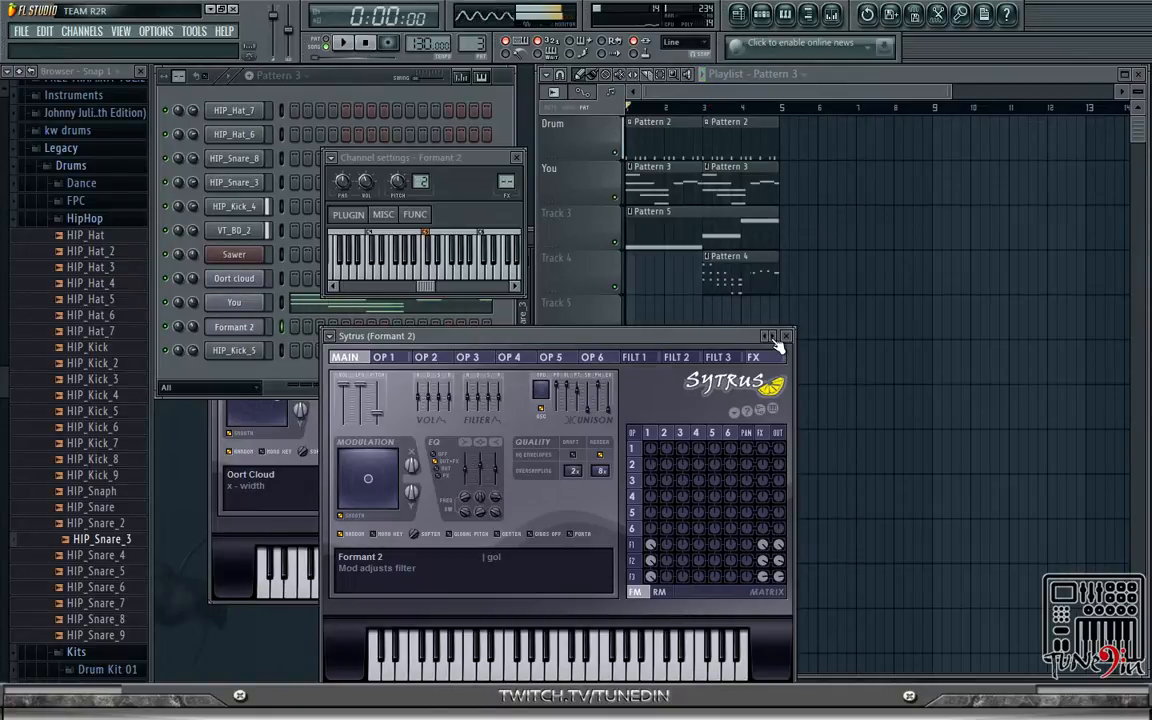
{"action": "left_click", "coordinate": [774, 340]}
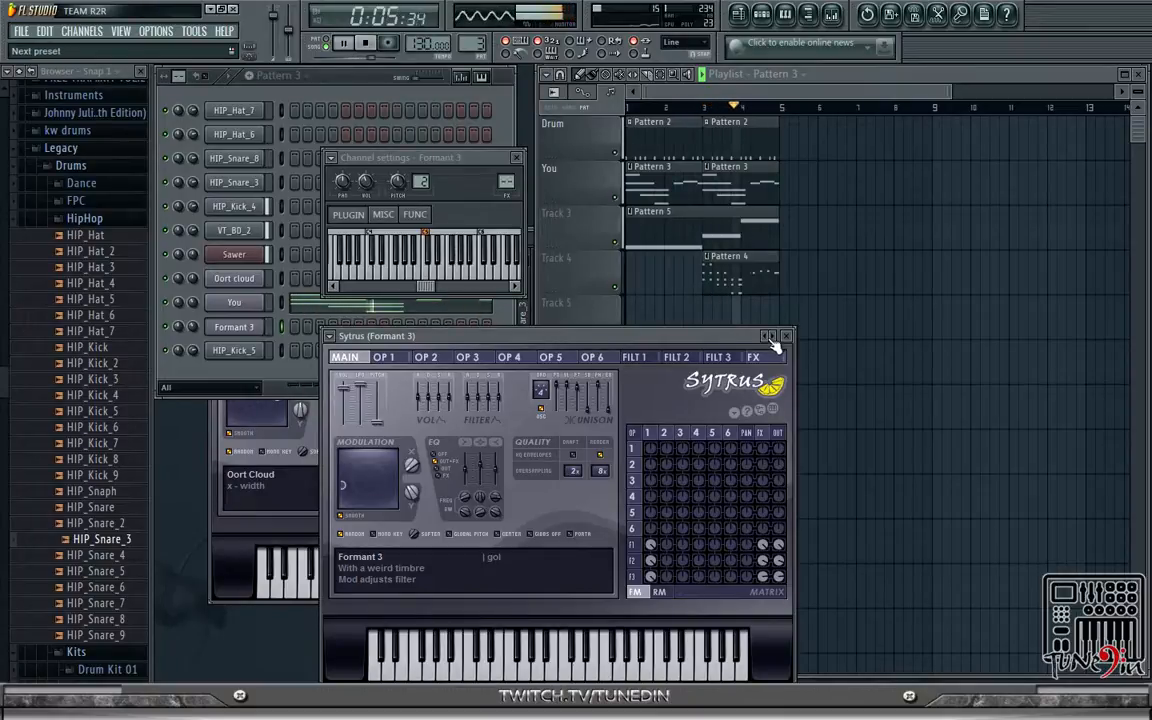
{"action": "key", "text": "space"}
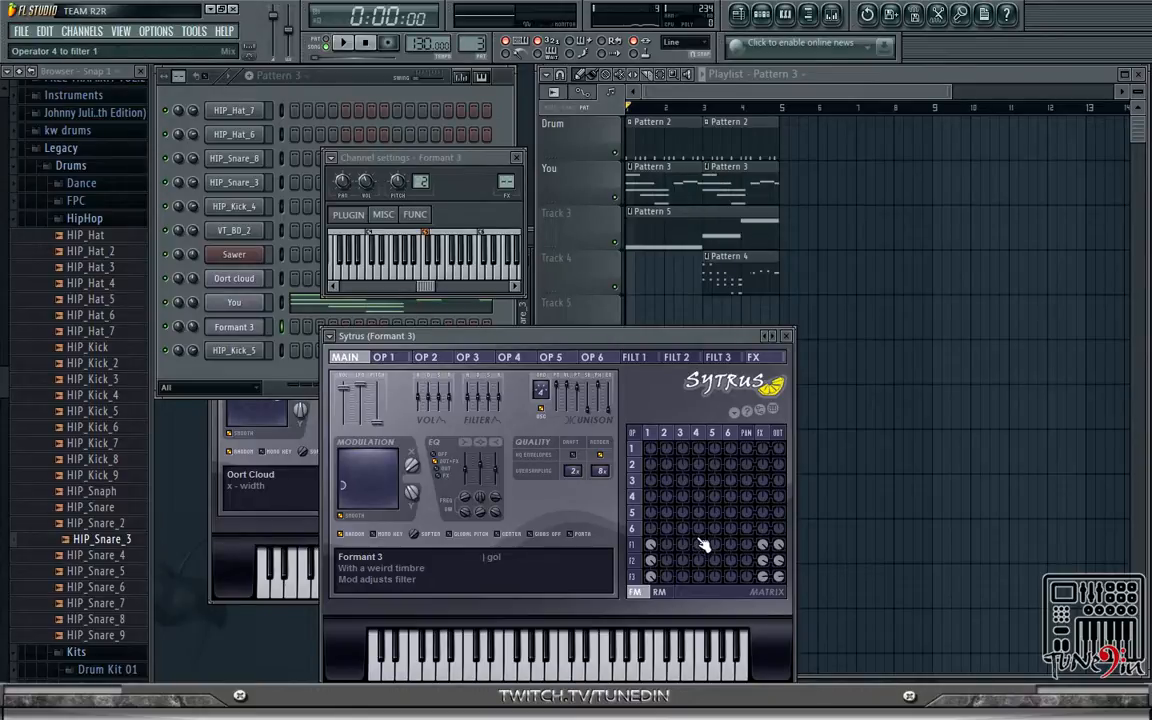
{"action": "left_click", "coordinate": [510, 158]}
{"action": "left_click", "coordinate": [787, 337]}
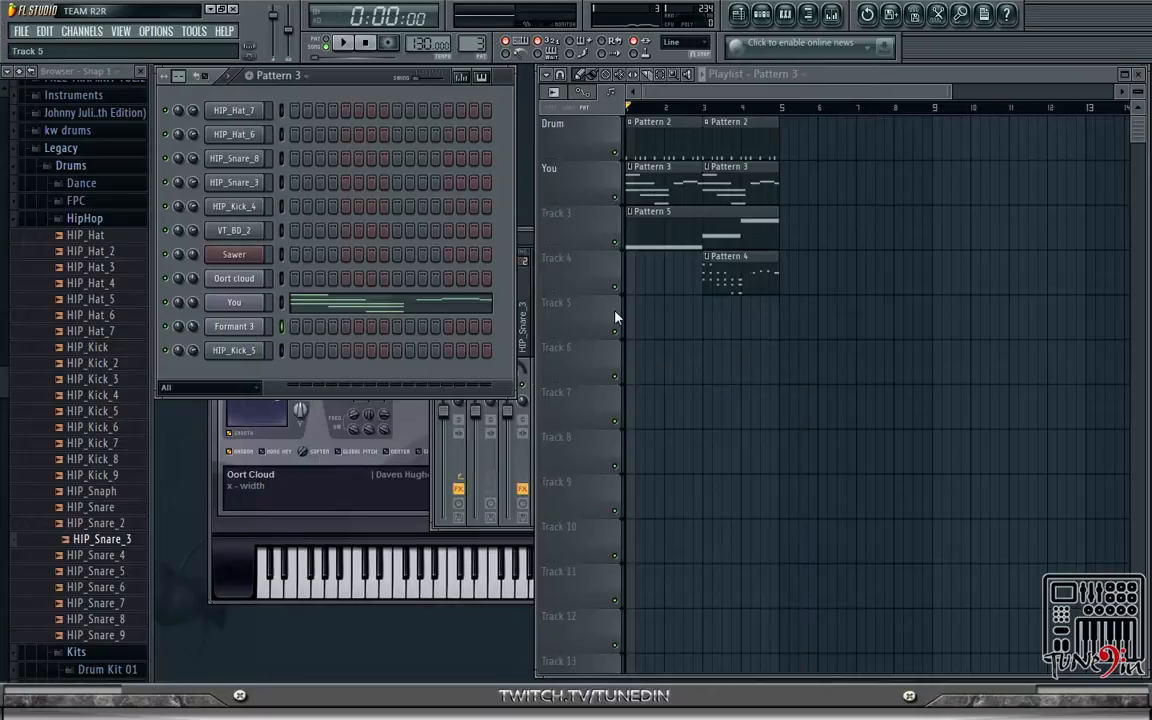
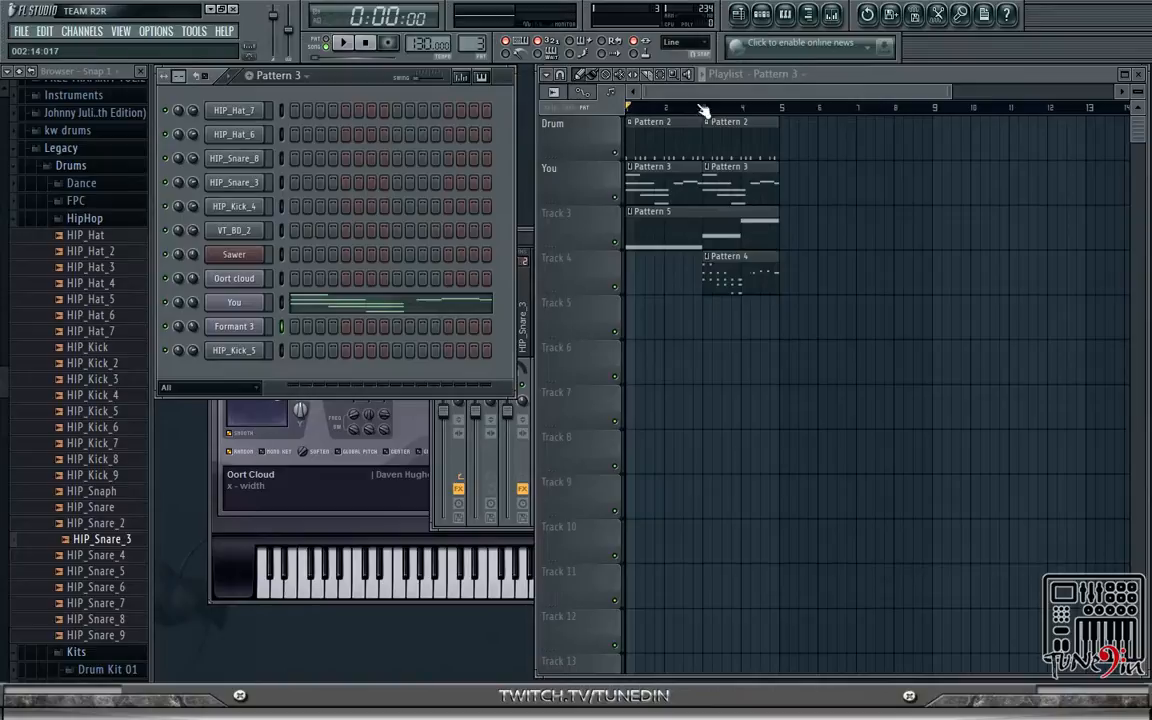
{"action": "left_click", "coordinate": [343, 45]}
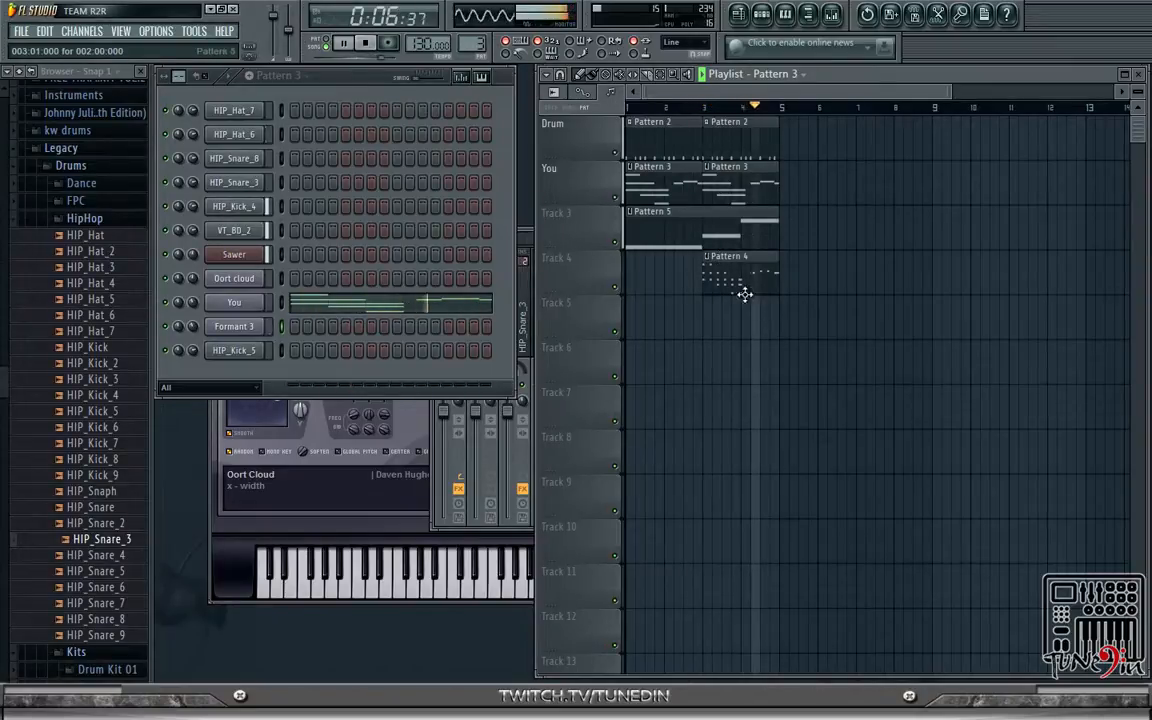
{"action": "left_click", "coordinate": [366, 43]}
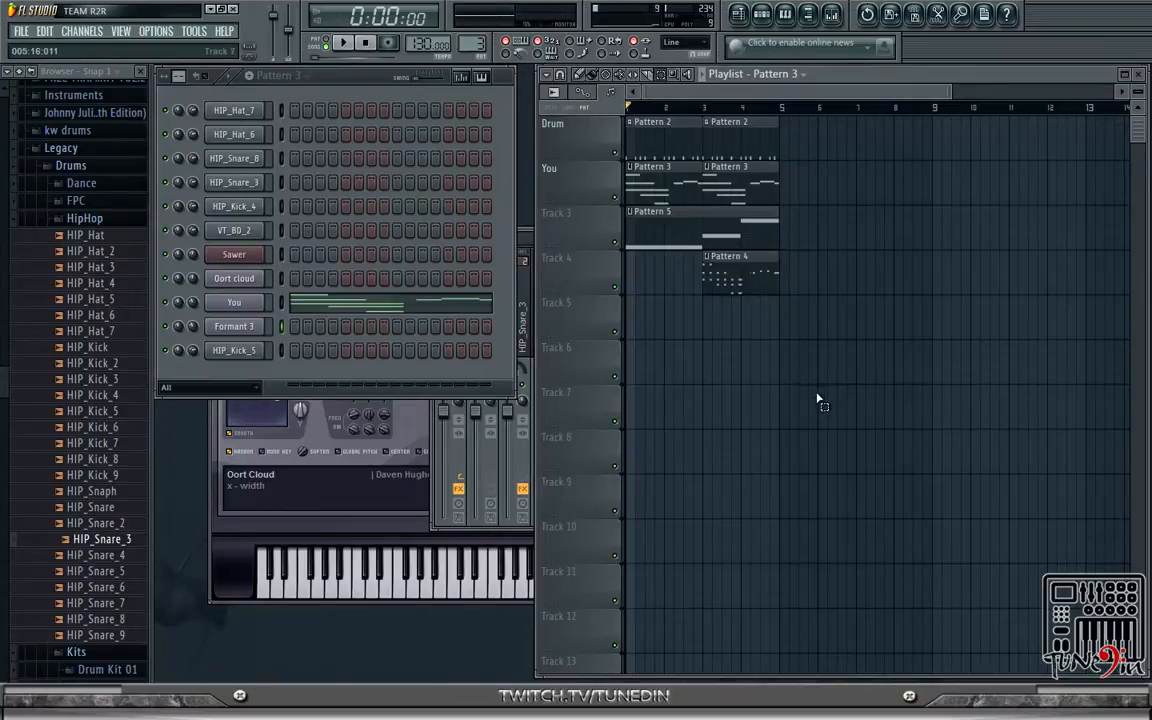
- Select all playlist clips, duplicate them so the copy starts at bar 5, and clear the selection
{"action": "left_click_drag", "start_coordinate": [817, 400], "coordinate": [640, 115]}
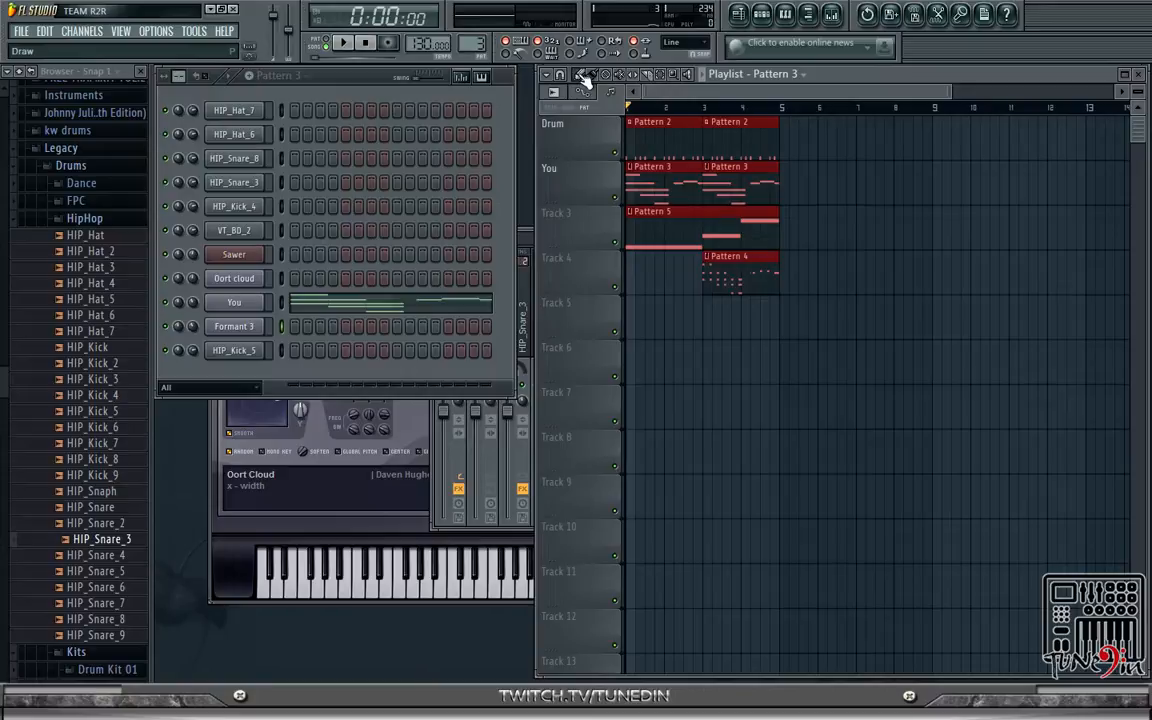
{"action": "left_click", "coordinate": [667, 78]}
{"action": "left_click_drag", "start_coordinate": [862, 368], "coordinate": [617, 141]}
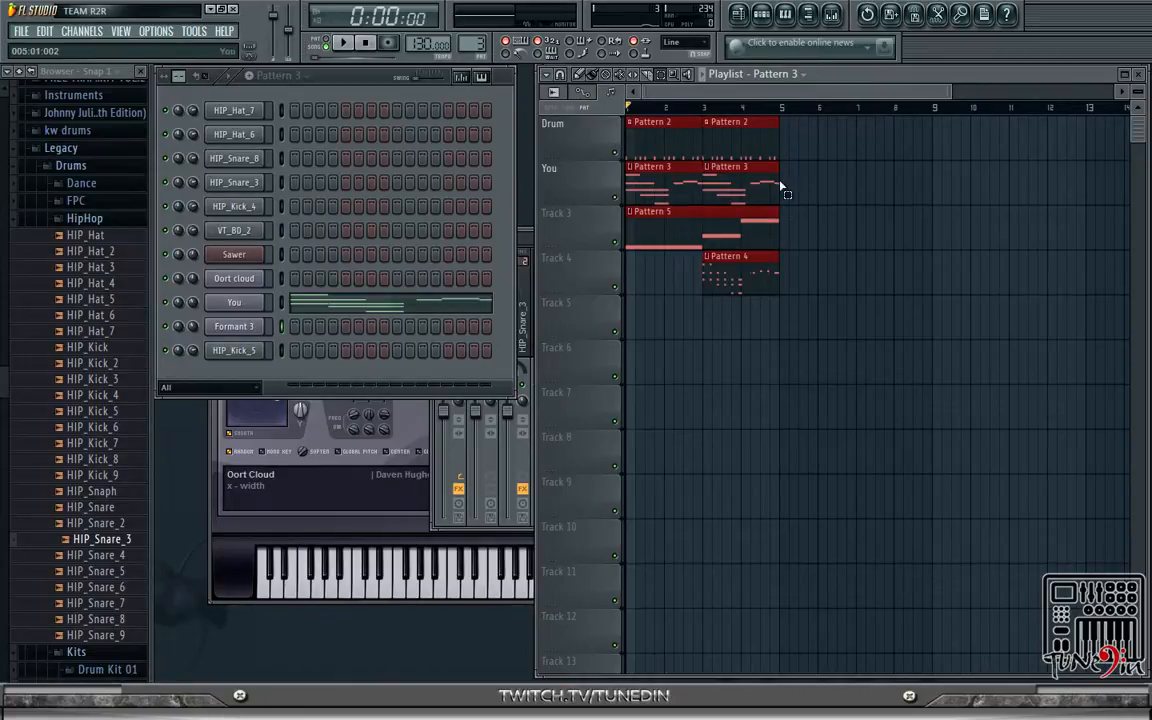
{"action": "left_click", "coordinate": [580, 77]}
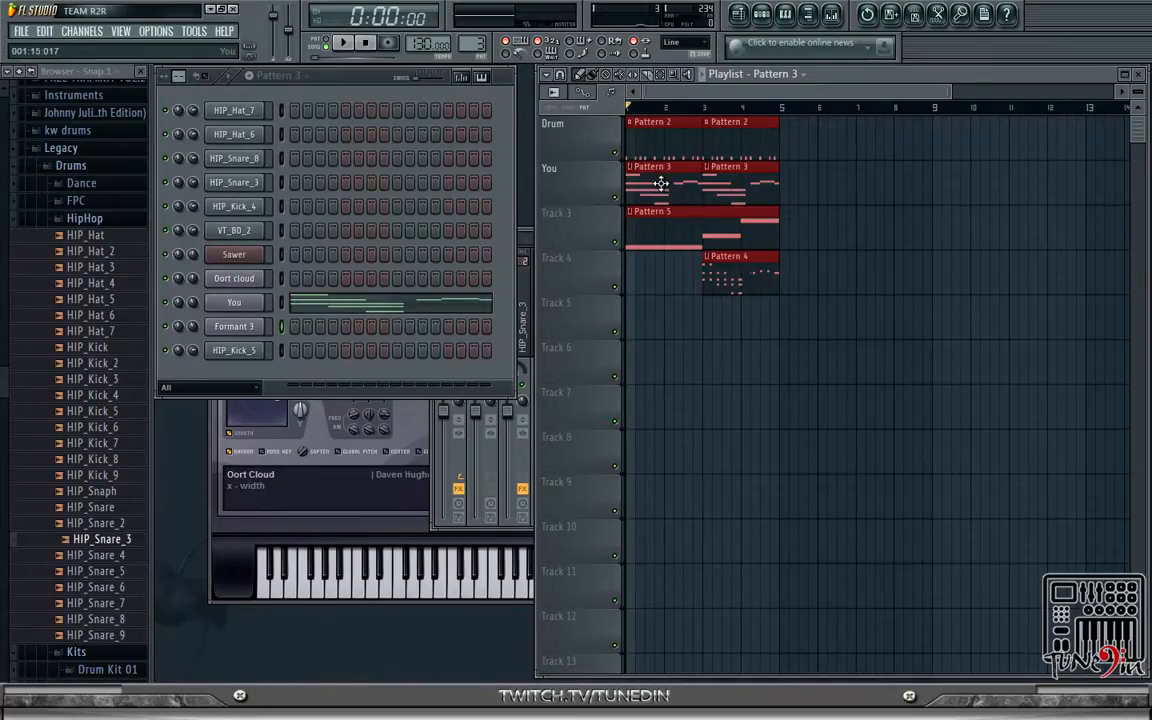
{"action": "left_click_drag", "start_coordinate": [658, 184], "coordinate": [812, 188]}
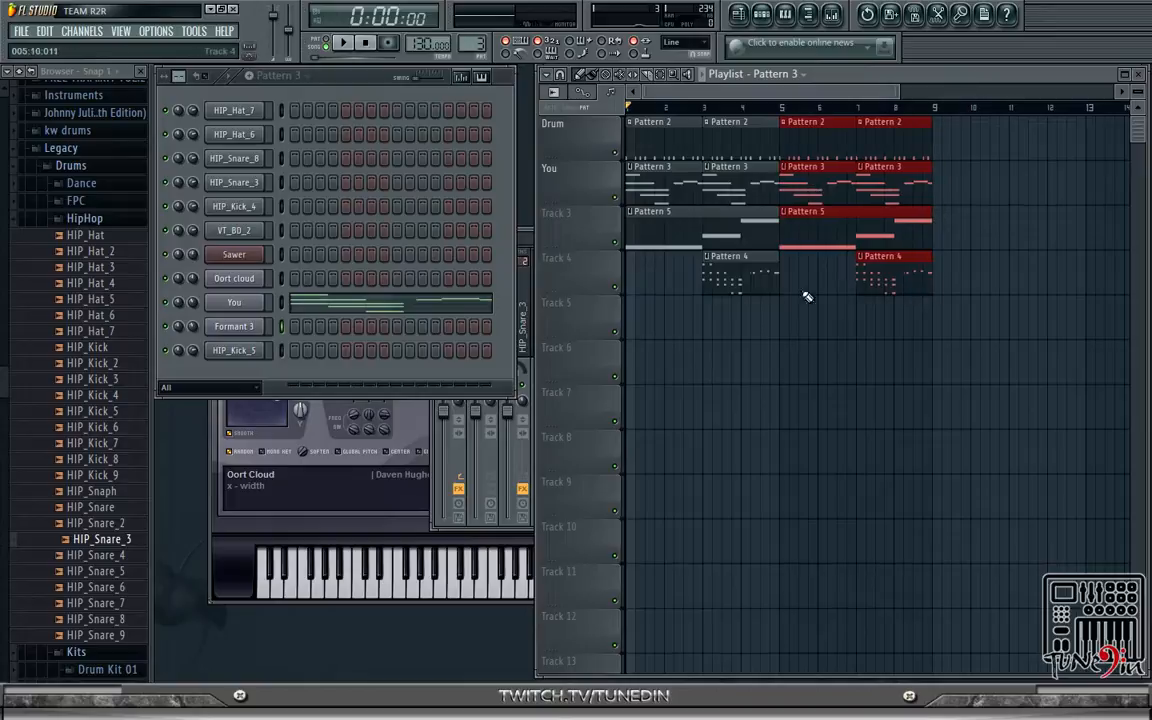
{"action": "left_click", "coordinate": [787, 349]}
{"action": "right_click", "coordinate": [793, 359]}
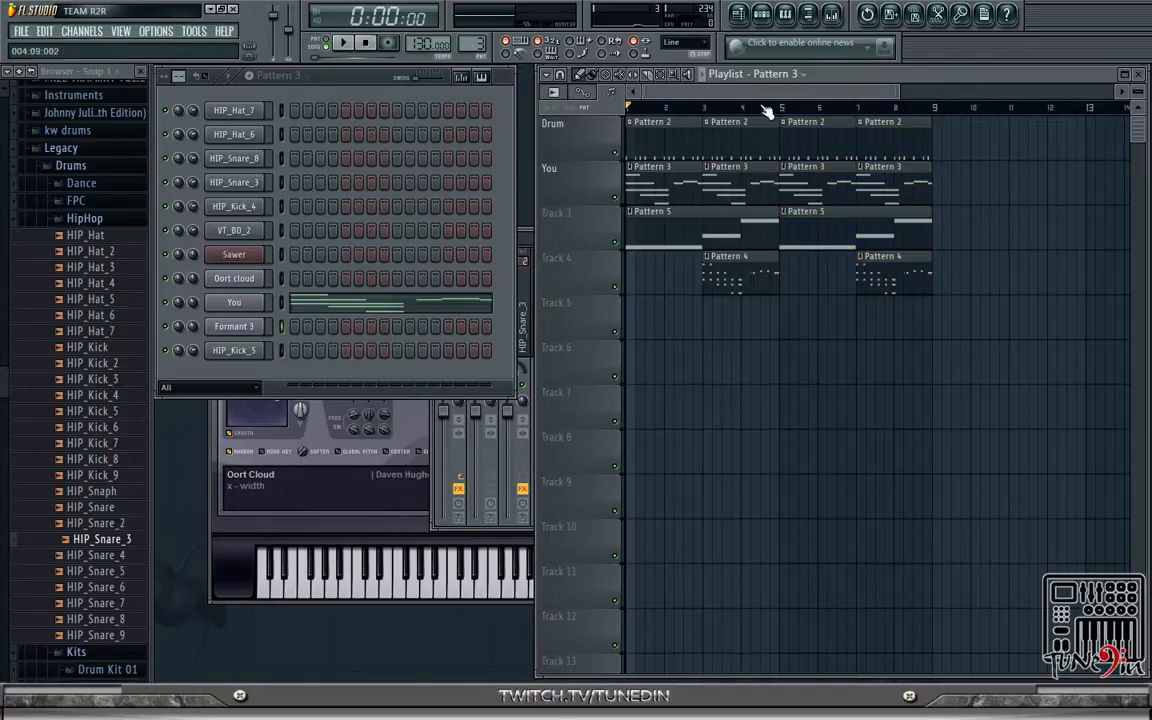
{"action": "mouse_move", "coordinate": [766, 96]}
{"action": "left_mouse_down"}
{"action": "mouse_move", "coordinate": [843, 101]}
{"action": "mouse_move", "coordinate": [617, 105]}
{"action": "left_mouse_up"}
{"action": "left_click_drag", "start_coordinate": [756, 94], "coordinate": [706, 95]}
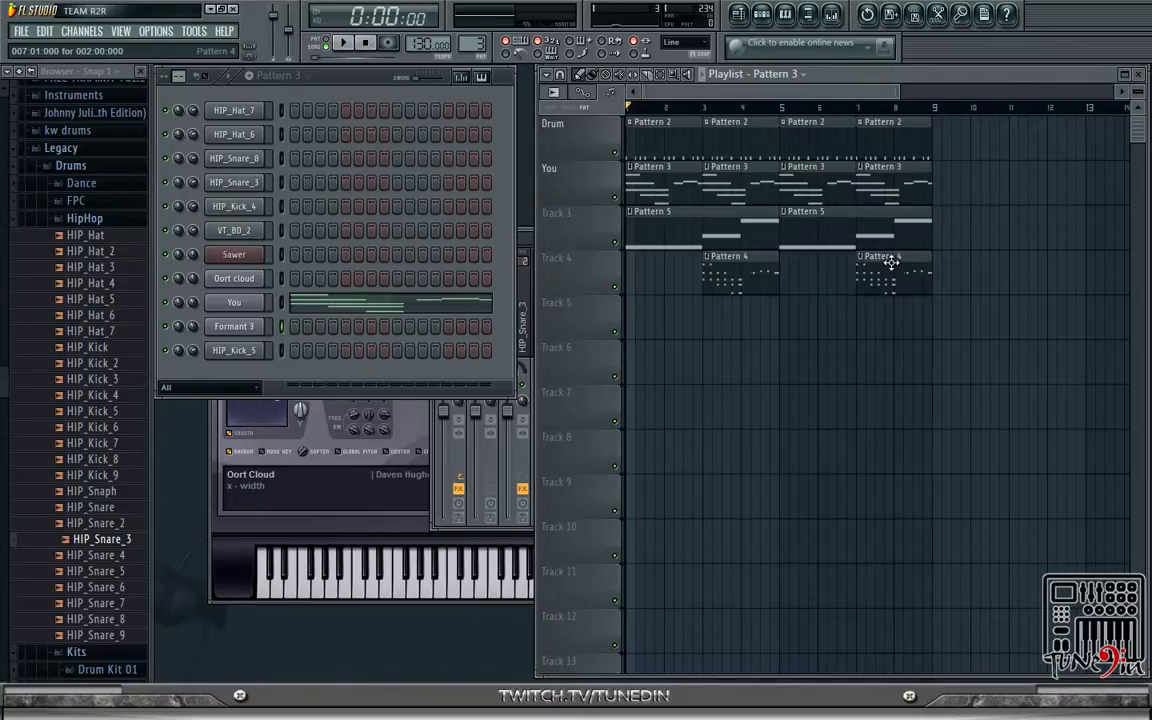
{"action": "left_click_drag", "start_coordinate": [759, 92], "coordinate": [712, 95]}
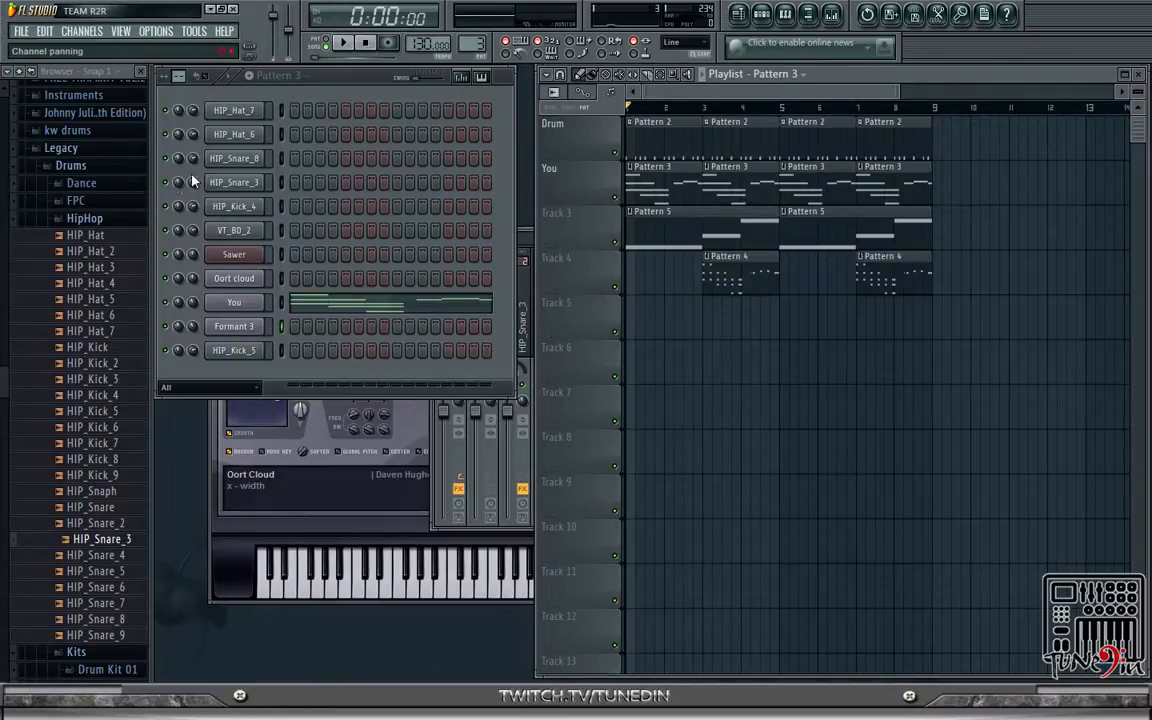
- Play the extended eight-bar arrangement, stop playback, and collapse the HipHop folder in the browser
{"action": "left_click", "coordinate": [343, 43]}
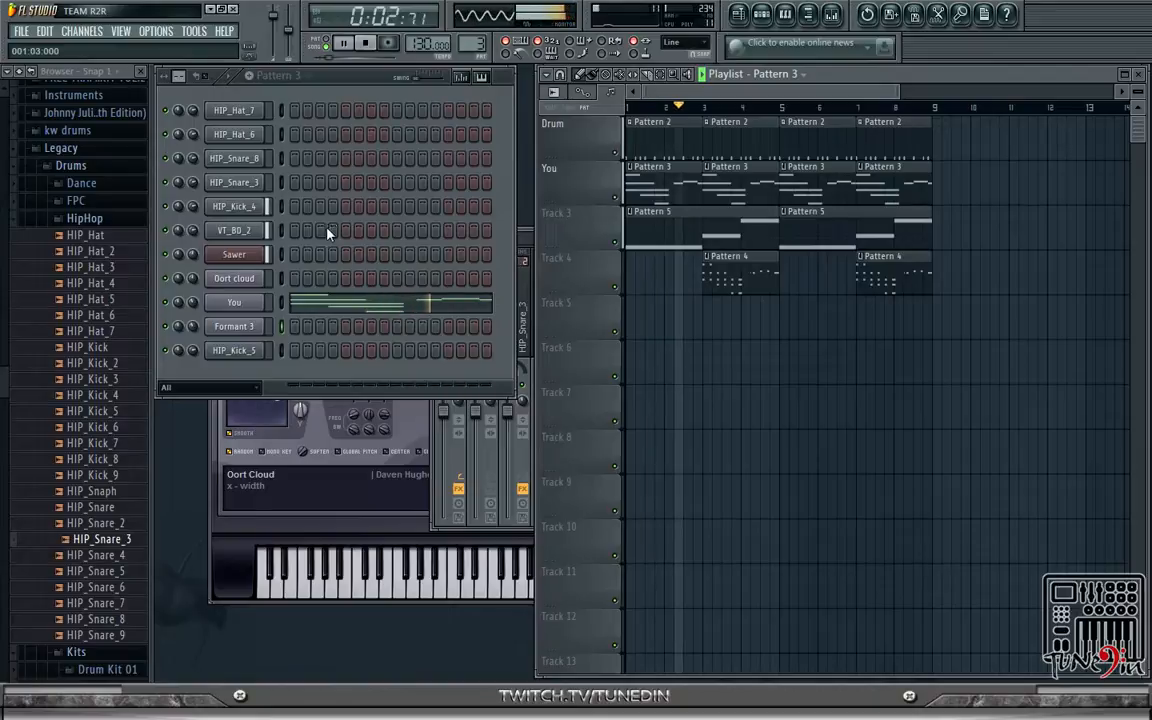
{"action": "left_click", "coordinate": [368, 44]}
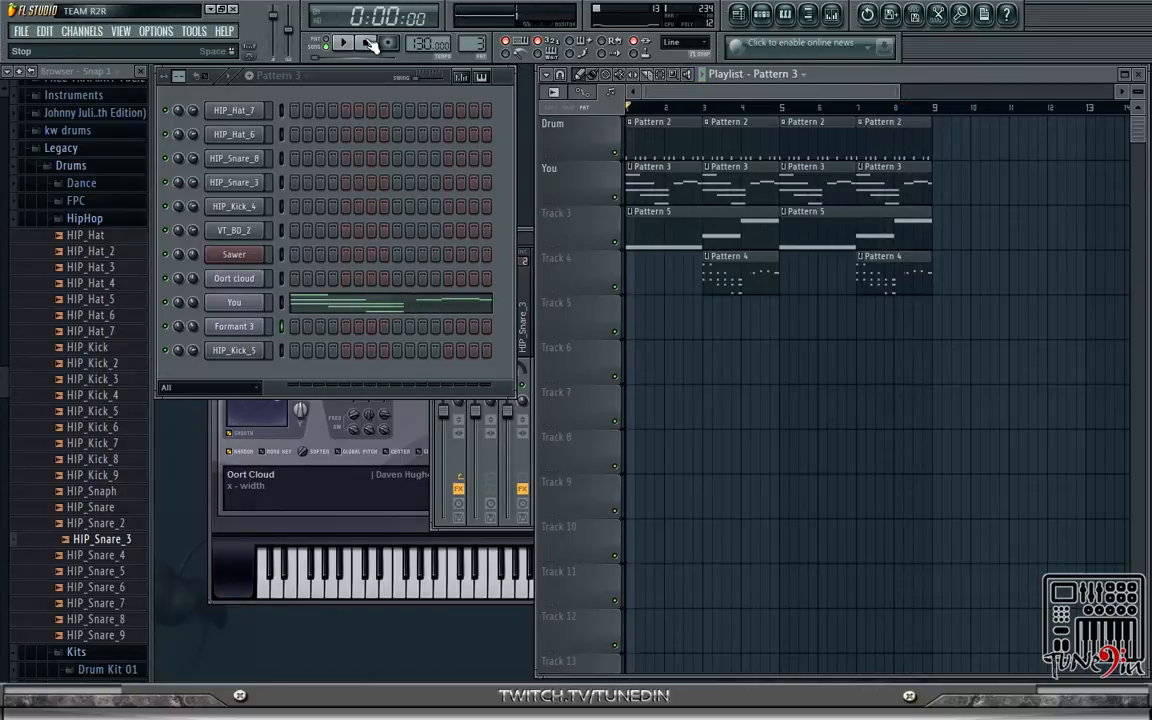
{"action": "left_click", "coordinate": [90, 218]}
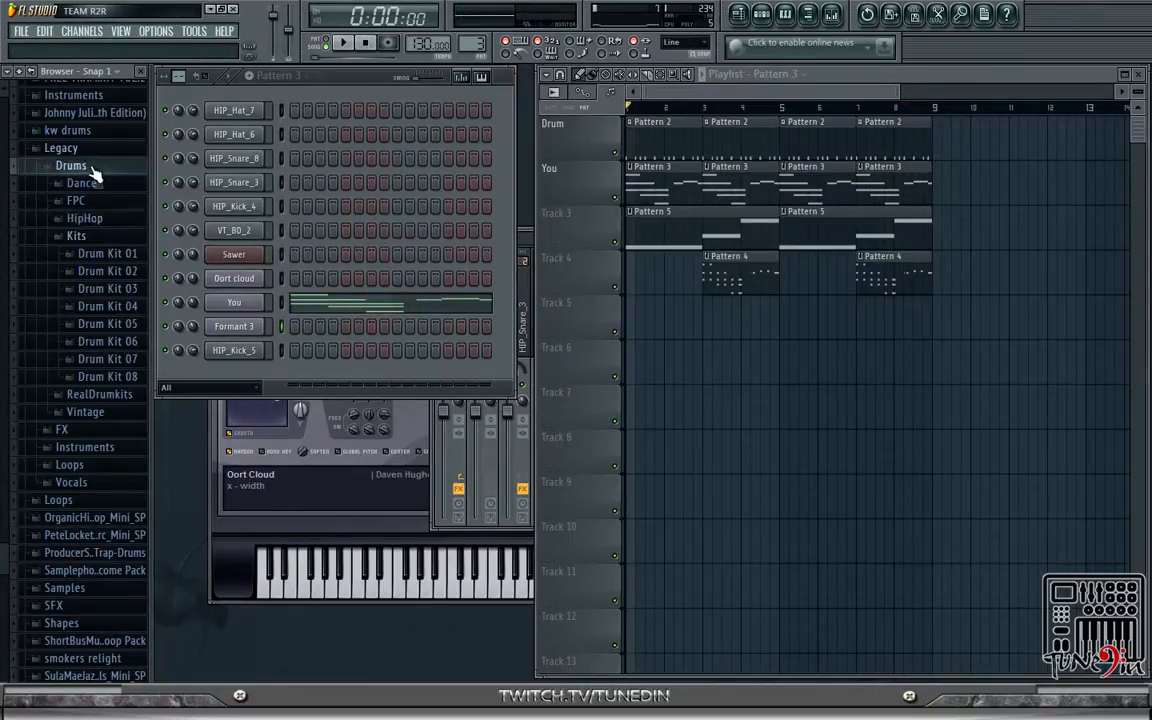
- Collapse the Legacy sample folders in the browser and open the Vocals pack
{"action": "left_click", "coordinate": [75, 166]}
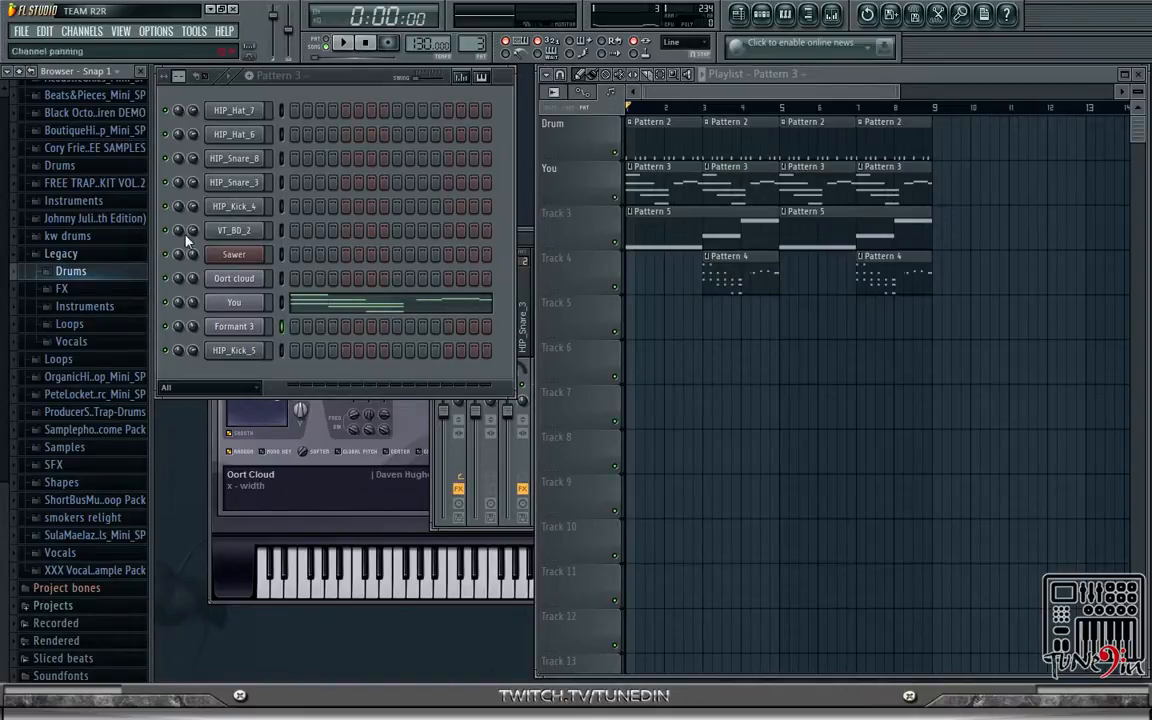
{"action": "left_click", "coordinate": [62, 254]}
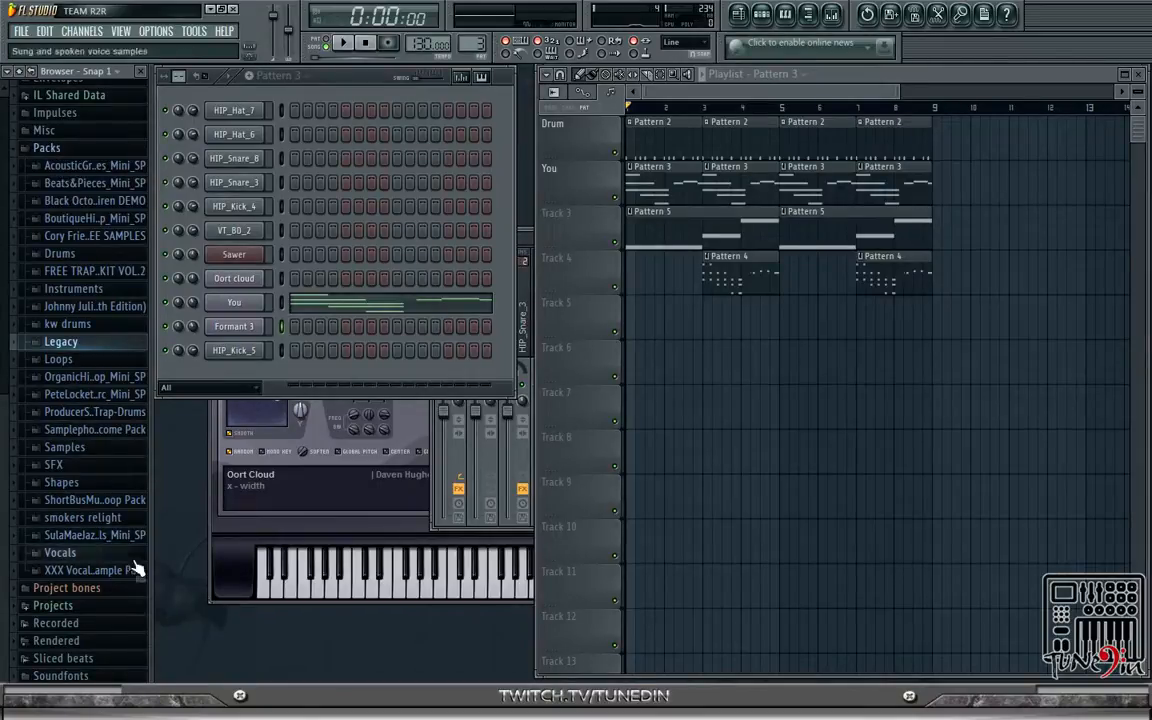
{"action": "left_click", "coordinate": [80, 555]}
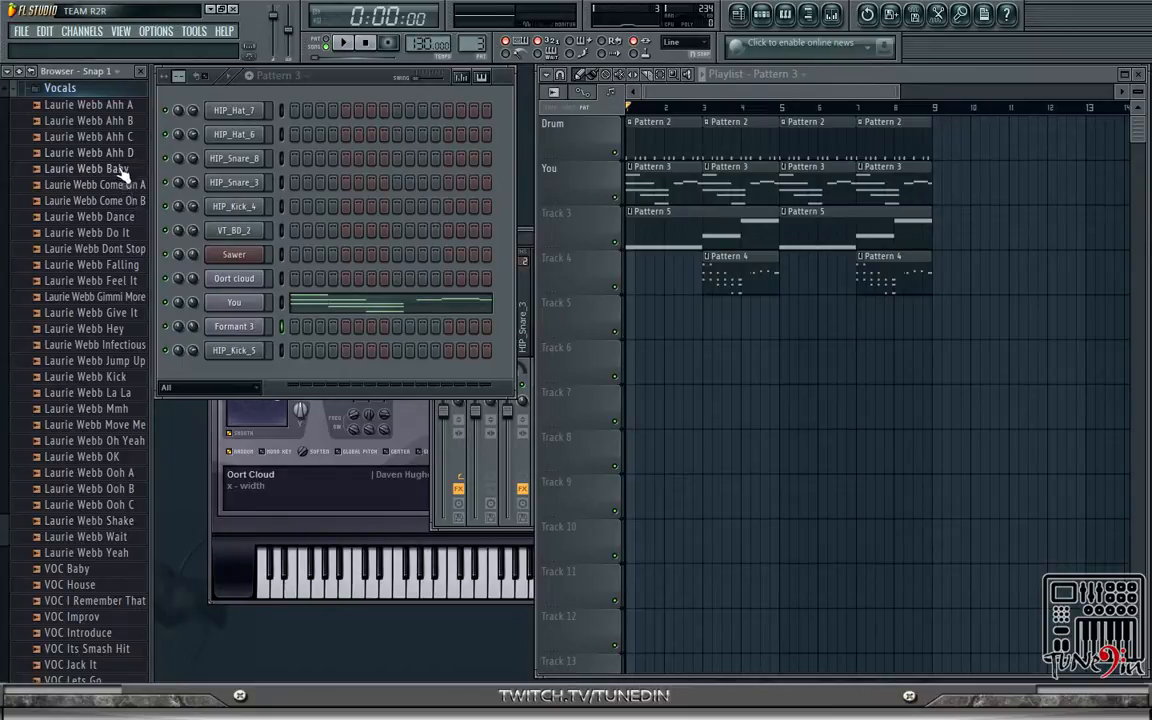
- Audition the vocal samples Laurie Webb Ahh A, B, C and D
{"action": "left_click", "coordinate": [106, 105]}
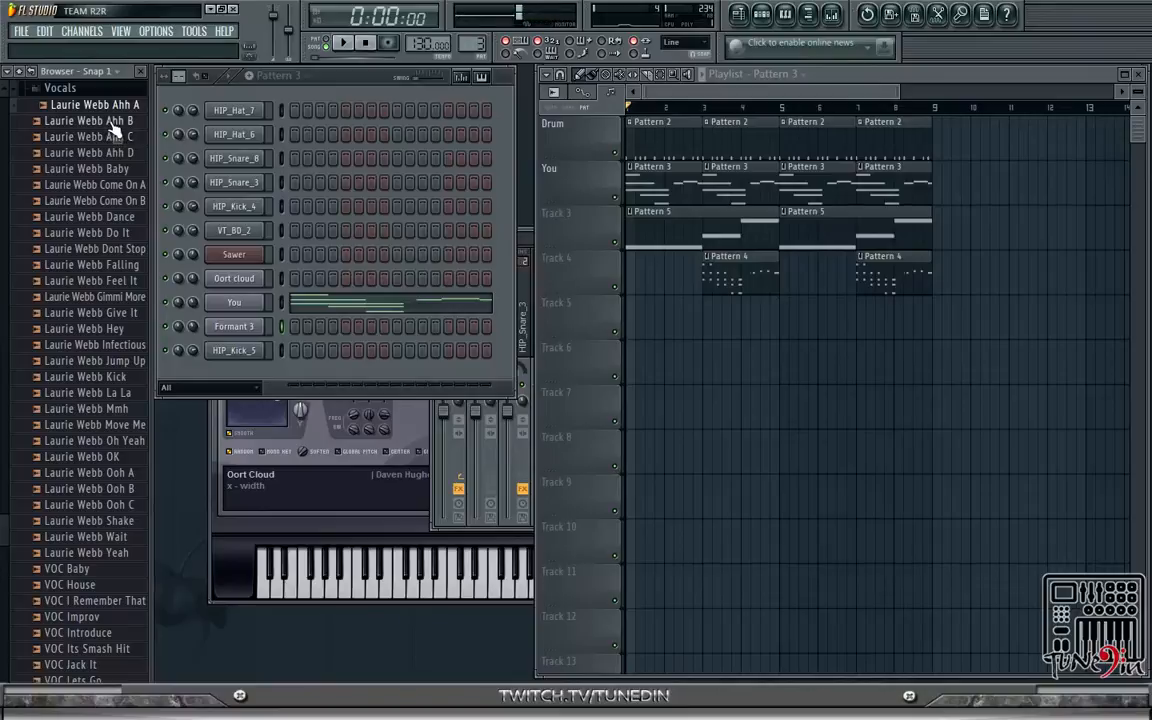
{"action": "left_click", "coordinate": [112, 121]}
{"action": "left_click", "coordinate": [116, 137]}
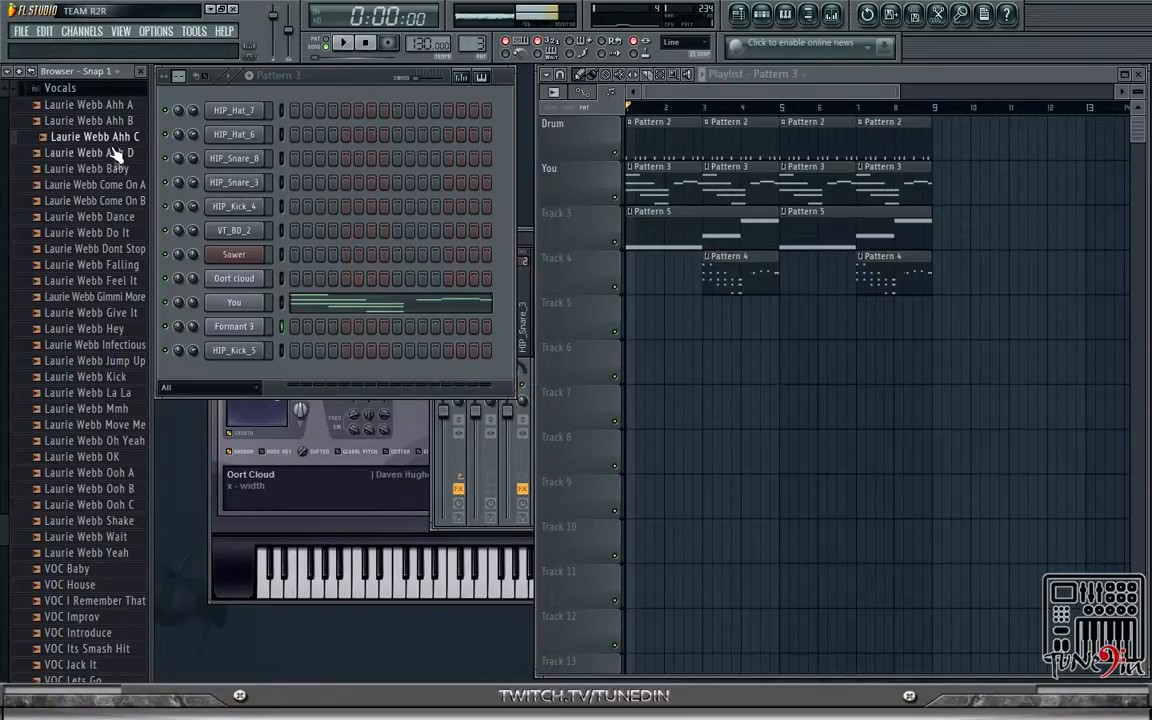
{"action": "left_click", "coordinate": [118, 154]}
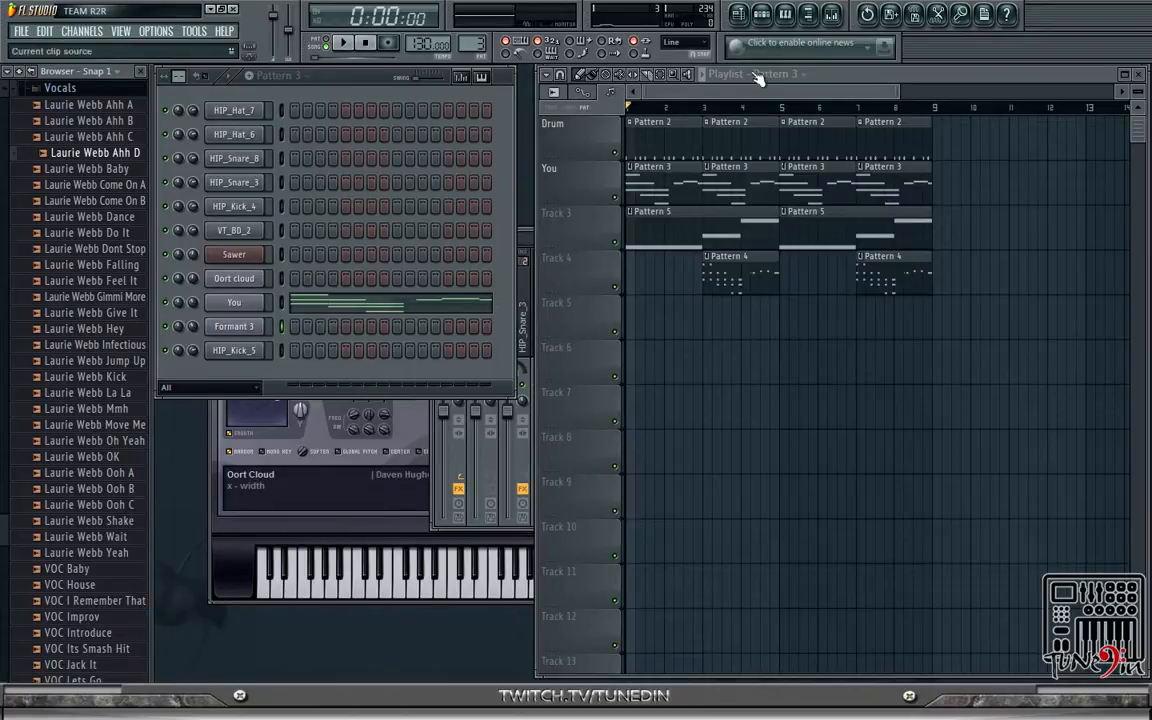
- Load Edison into the first effect slot of the mixer's Master track and move its window clear of the browser
{"action": "left_click", "coordinate": [838, 16]}
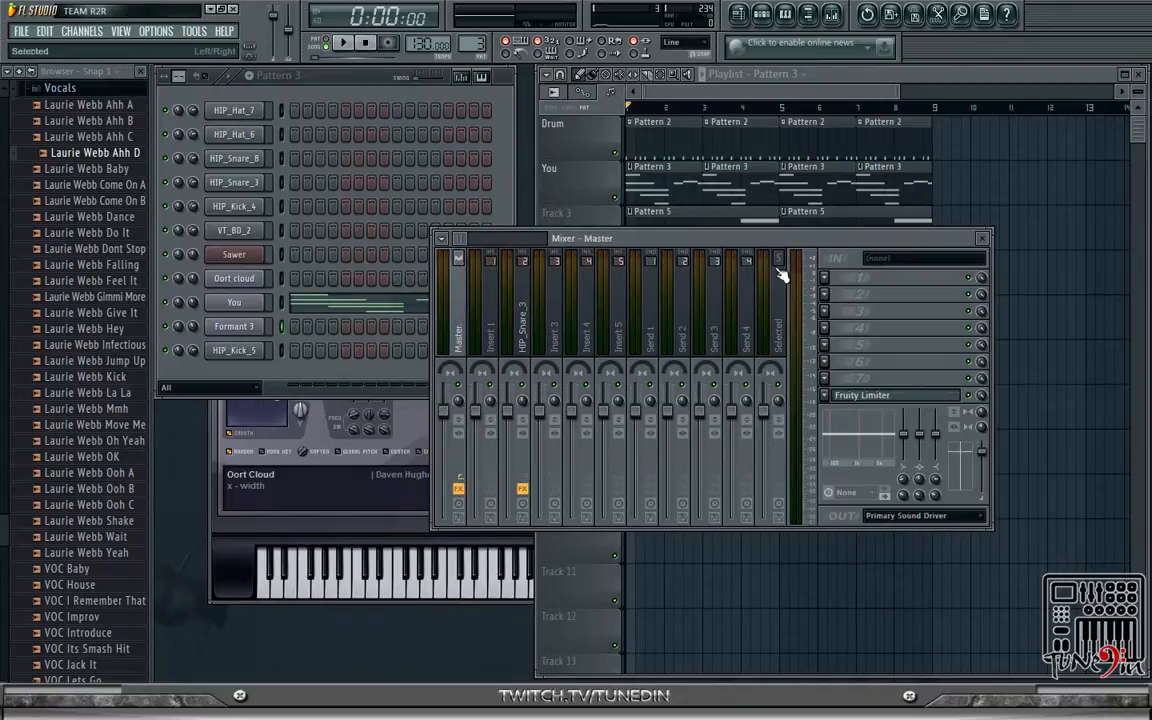
{"action": "left_click", "coordinate": [825, 279]}
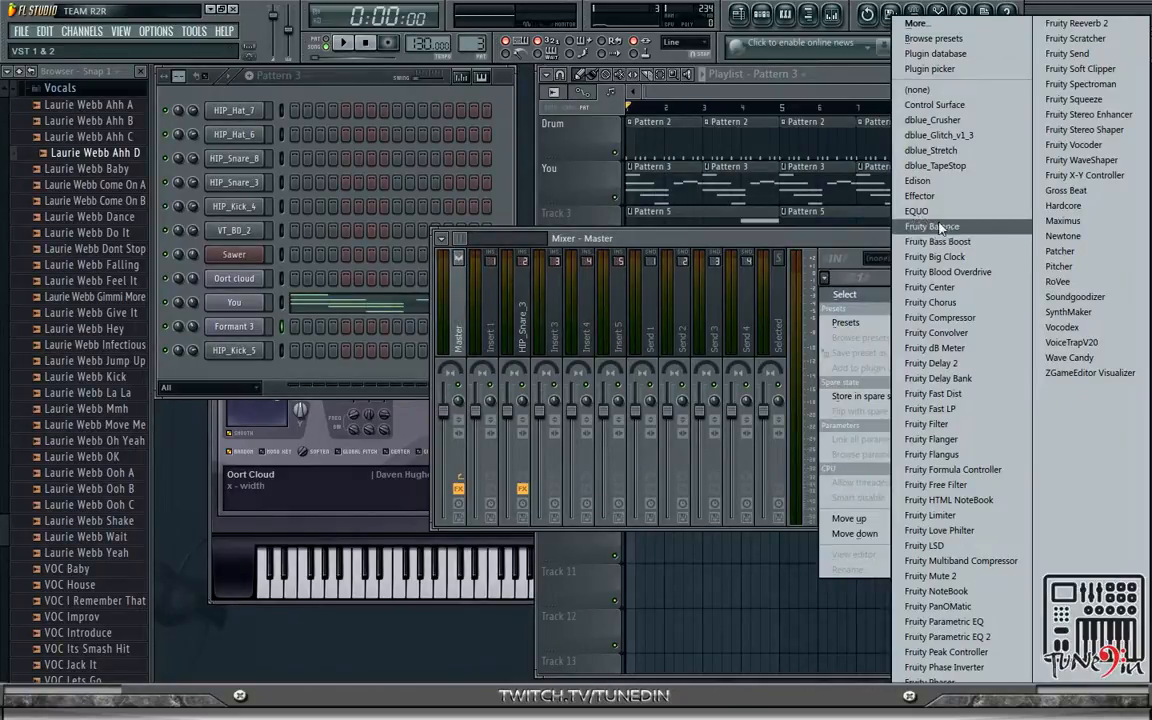
{"action": "left_click", "coordinate": [965, 181]}
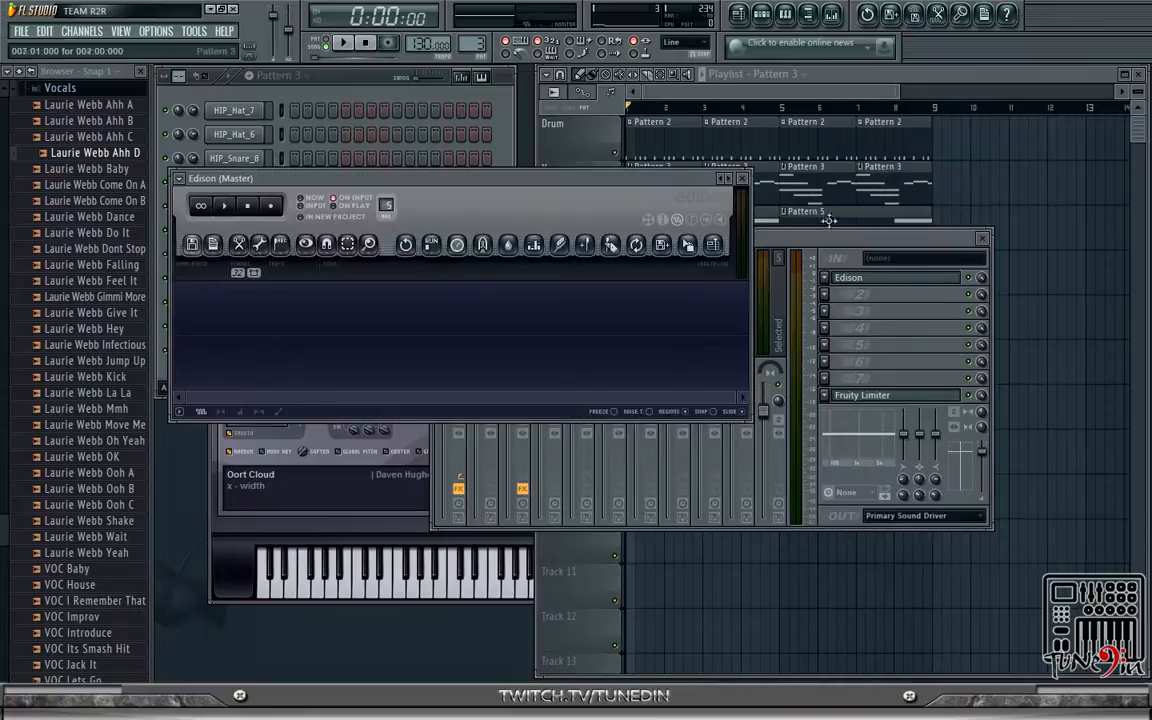
{"action": "left_click_drag", "start_coordinate": [481, 172], "coordinate": [555, 209]}
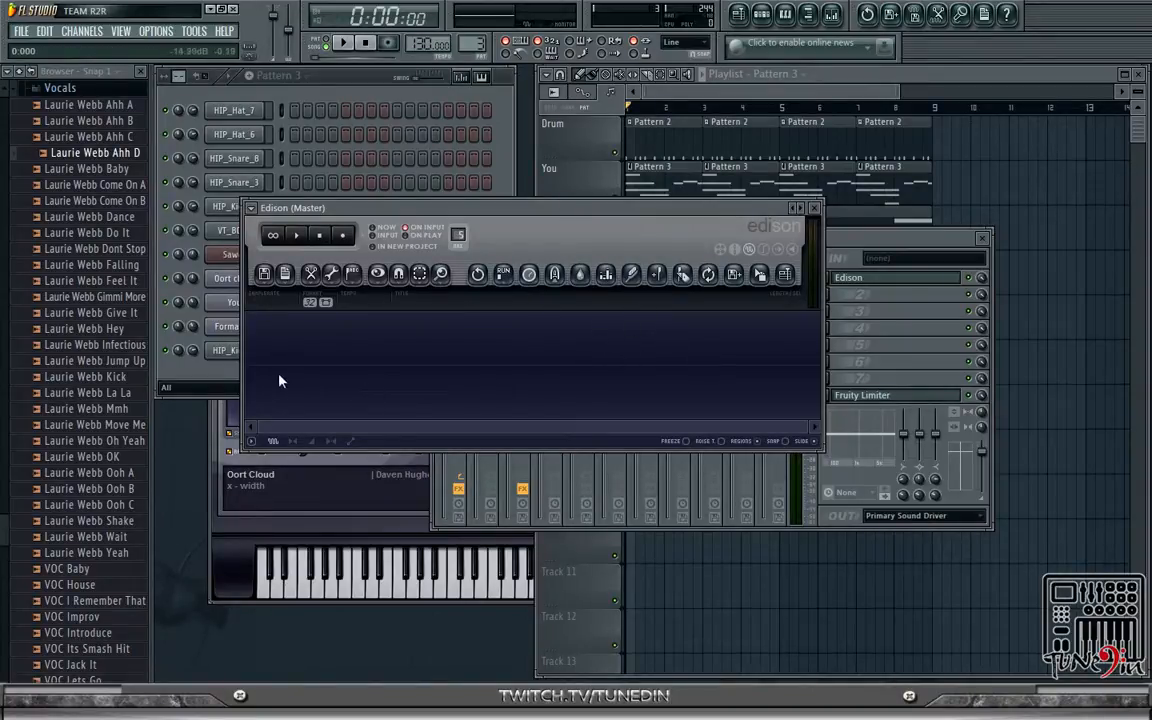
- Play the song while auditioning Laurie Webb Ahh A, B and C against it, and stop playback
{"action": "left_click", "coordinate": [89, 138]}
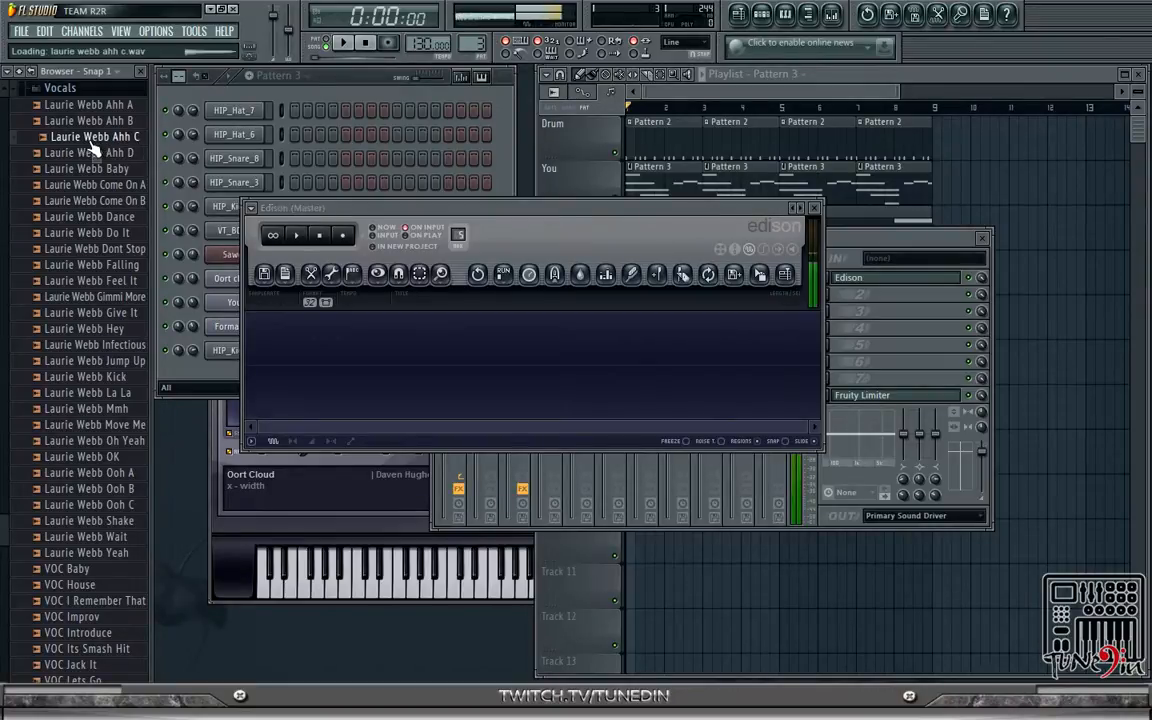
{"action": "left_click", "coordinate": [345, 44]}
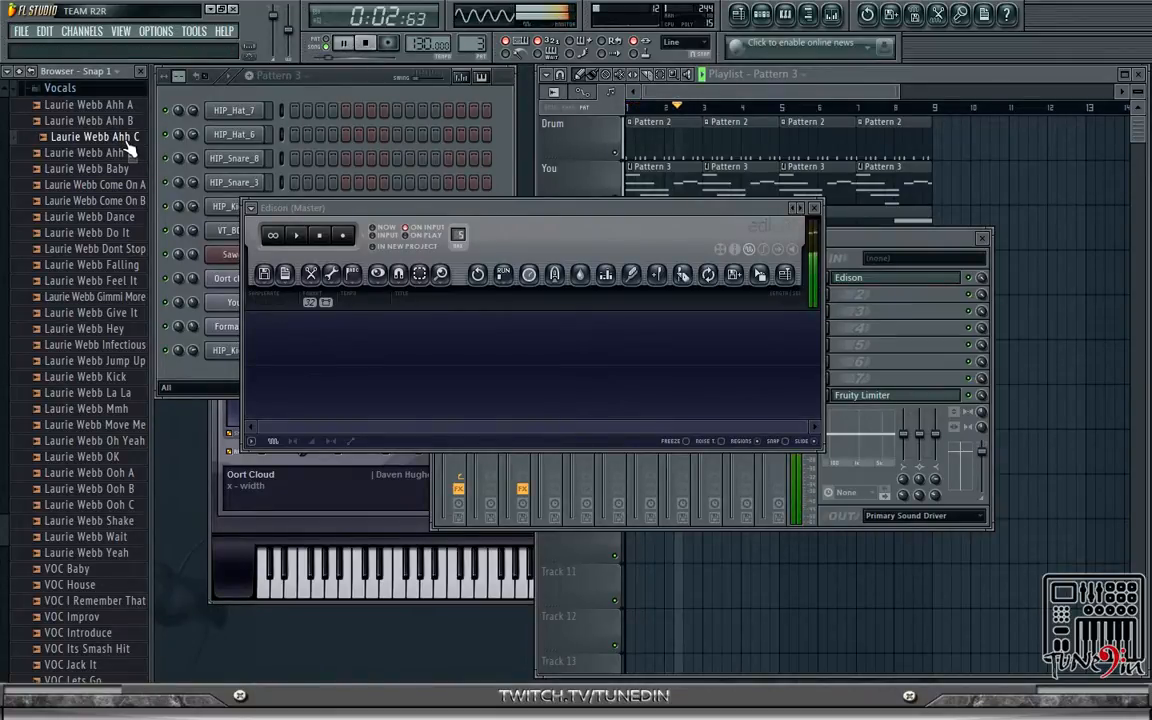
{"action": "left_click", "coordinate": [123, 106]}
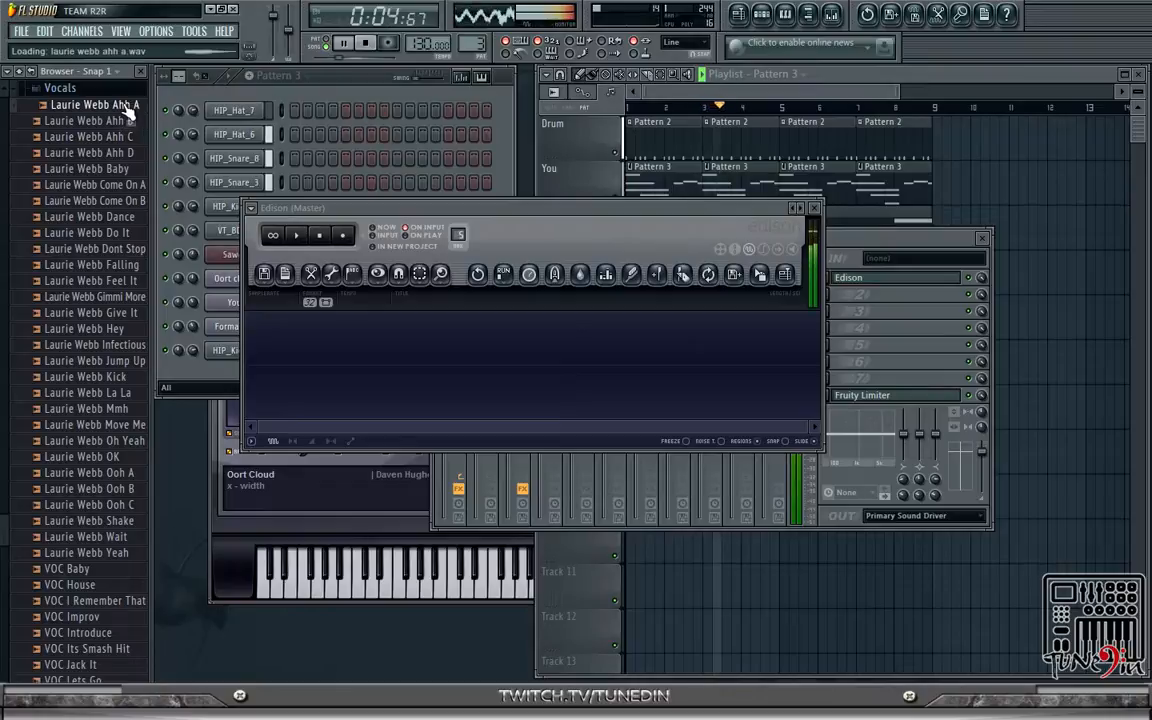
{"action": "left_click", "coordinate": [125, 120]}
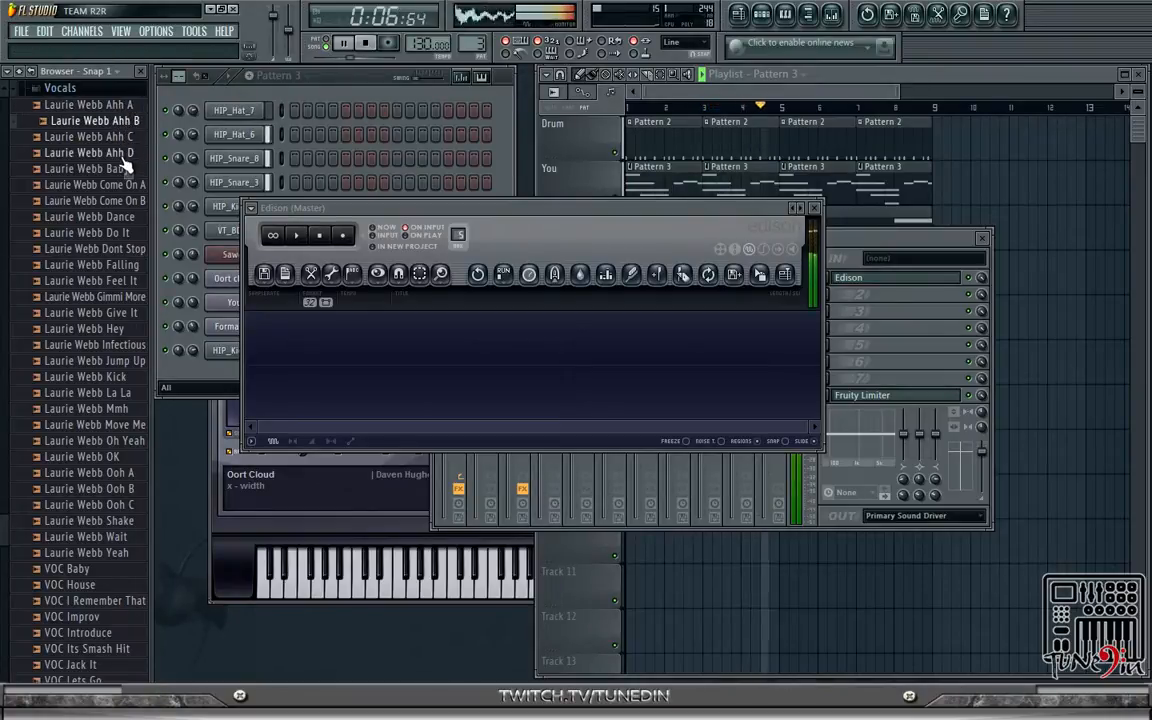
{"action": "left_click", "coordinate": [121, 138]}
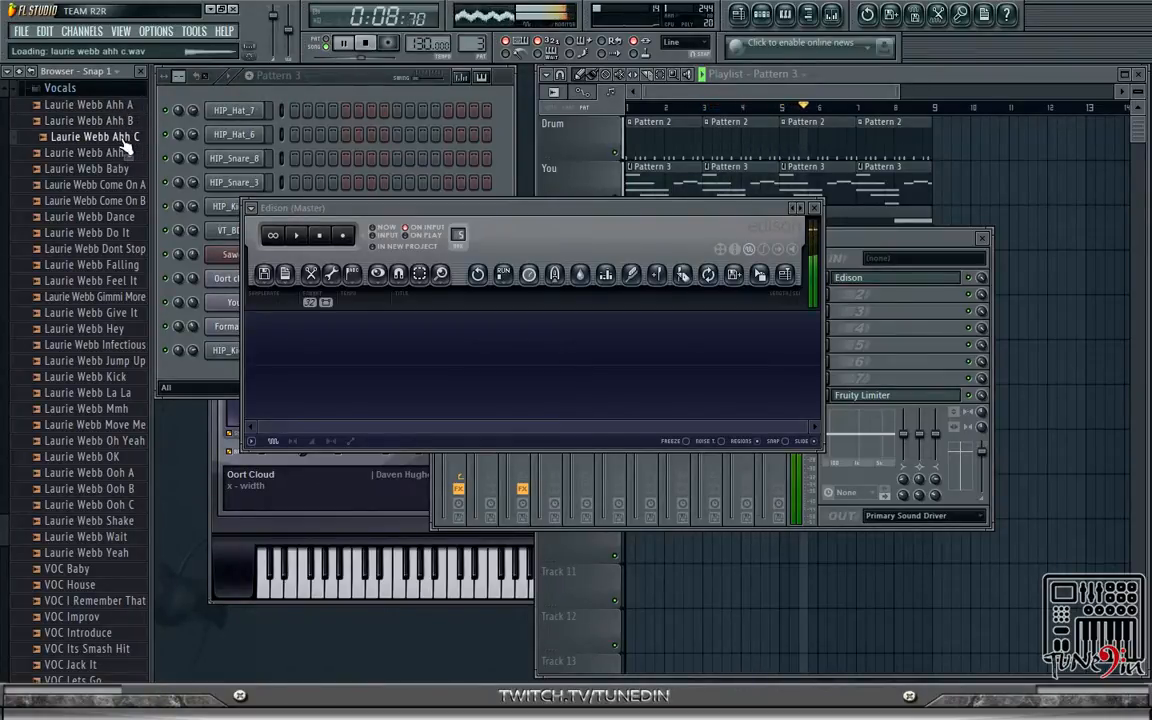
{"action": "left_click", "coordinate": [120, 116]}
{"action": "left_click", "coordinate": [120, 104]}
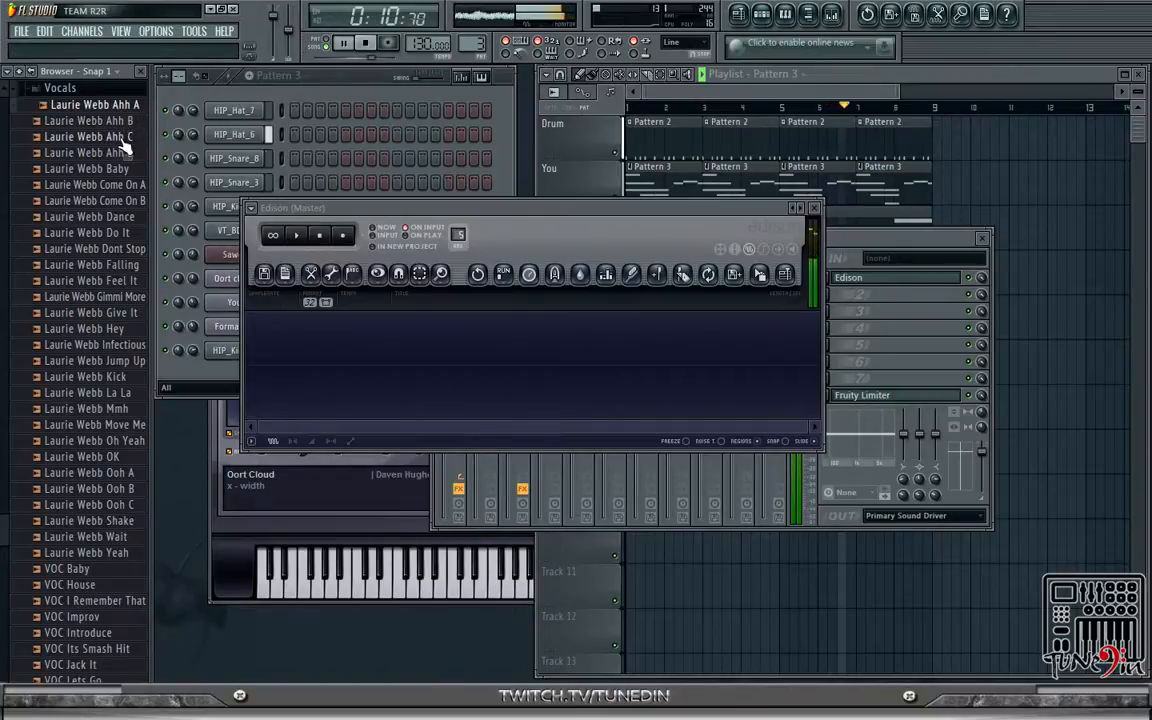
{"action": "left_click", "coordinate": [120, 138]}
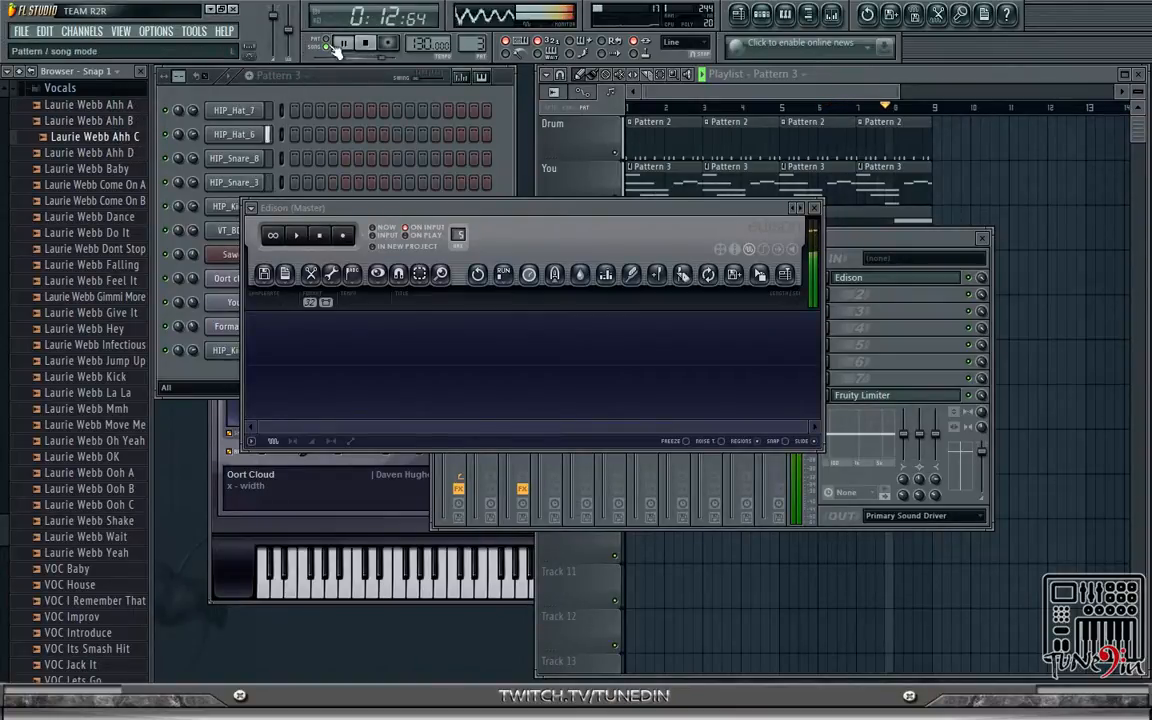
{"action": "left_click", "coordinate": [377, 46]}
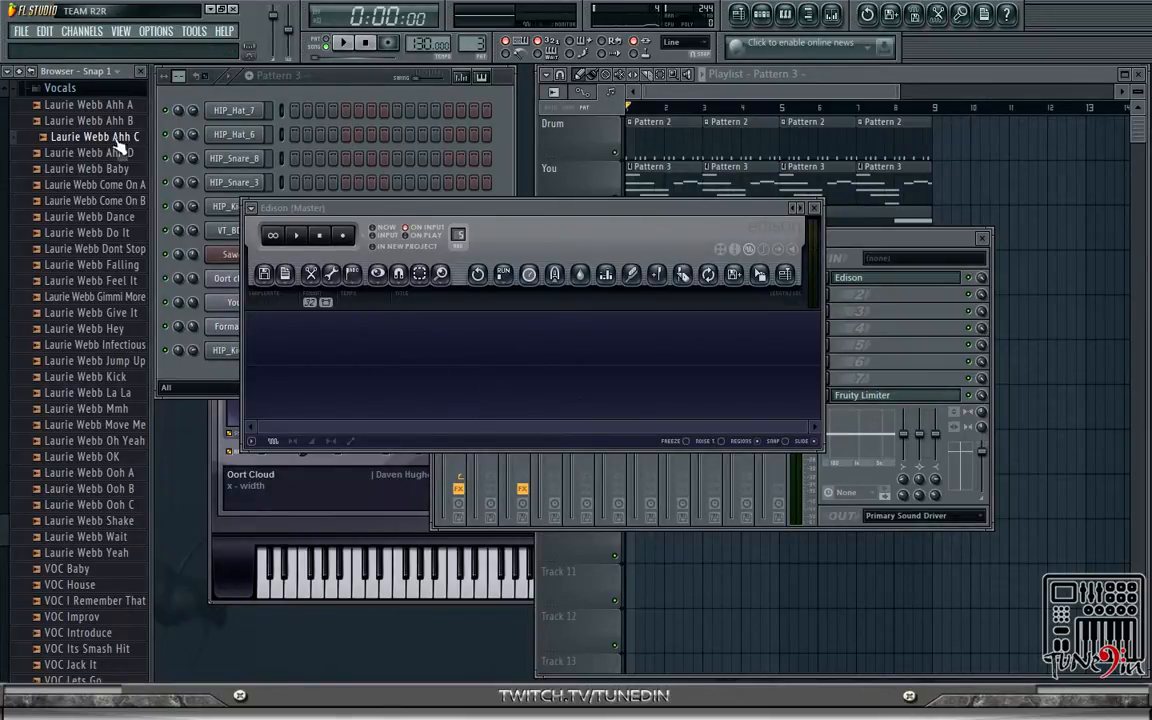
- Load the Laurie Webb Ahh C sample into Edison and play it back there
{"action": "left_click_drag", "start_coordinate": [103, 146], "coordinate": [297, 366]}
{"action": "left_click_drag", "start_coordinate": [130, 155], "coordinate": [288, 315]}
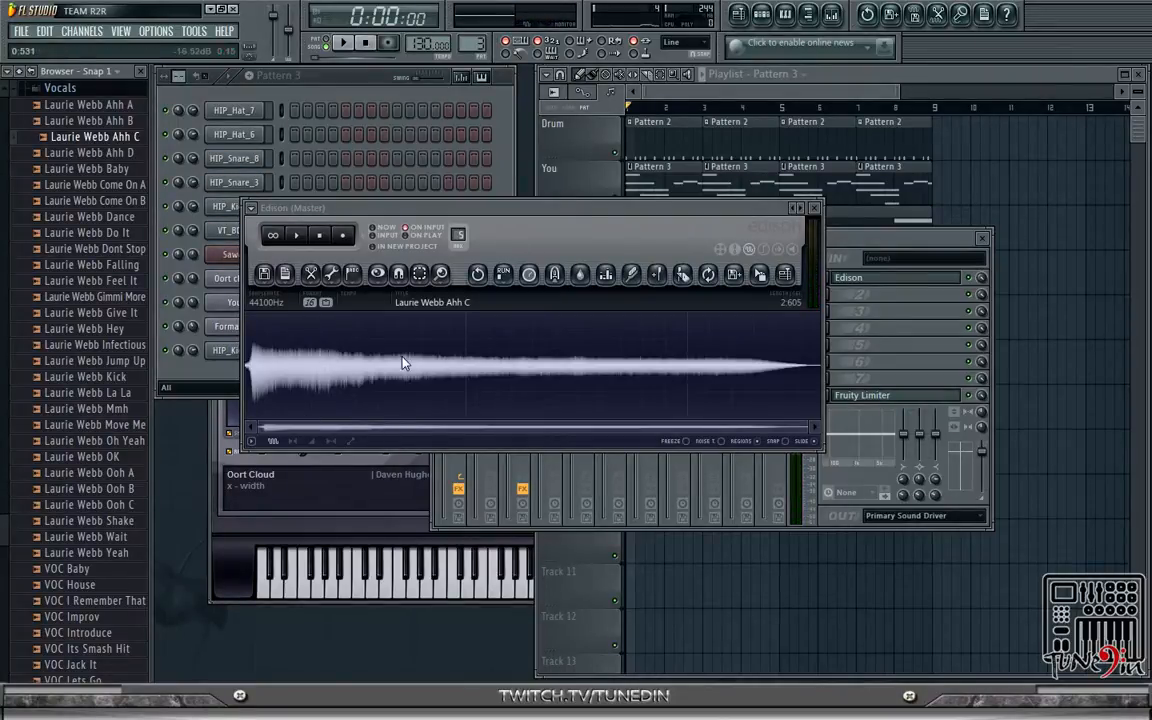
{"action": "left_click", "coordinate": [296, 234]}
{"action": "left_click", "coordinate": [320, 235]}
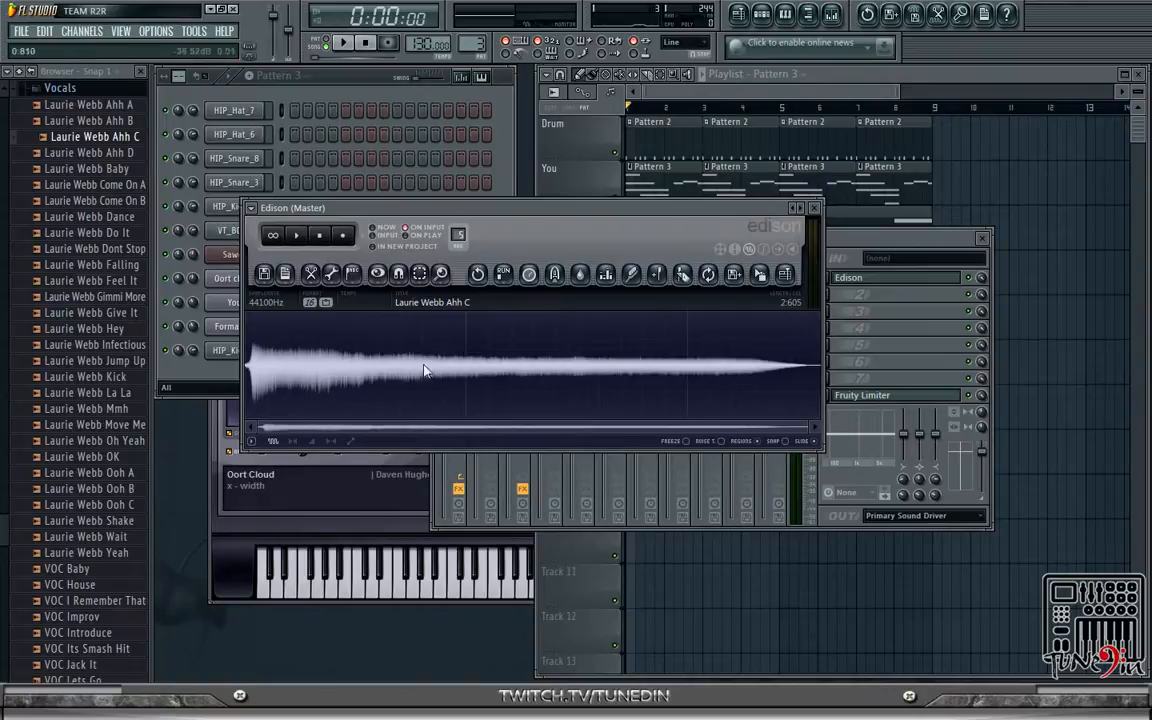
{"action": "left_click", "coordinate": [296, 234]}
{"action": "left_click", "coordinate": [318, 238]}
{"action": "left_click", "coordinate": [297, 235]}
{"action": "left_click", "coordinate": [297, 235]}
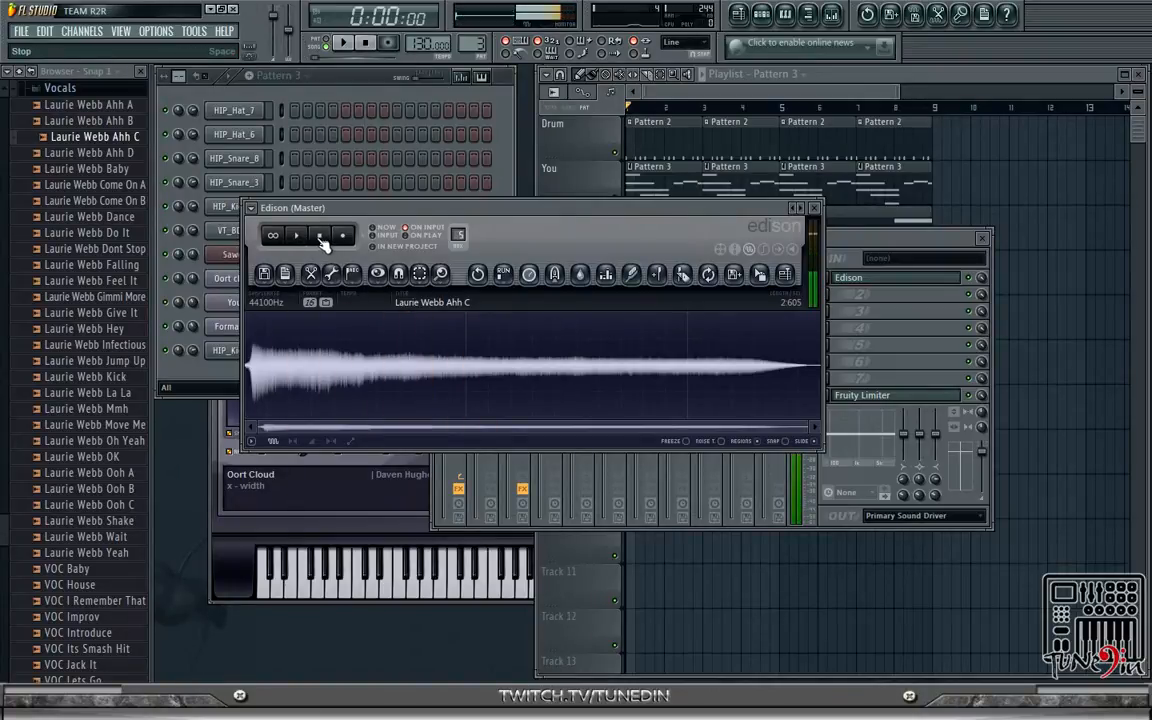
- Try selecting the vocal's tail in Edison from about 0:626 to the end, previewing different start points, and clear the selection
{"action": "left_click_drag", "start_coordinate": [411, 362], "coordinate": [448, 364]}
{"action": "left_click_drag", "start_coordinate": [661, 376], "coordinate": [821, 377]}
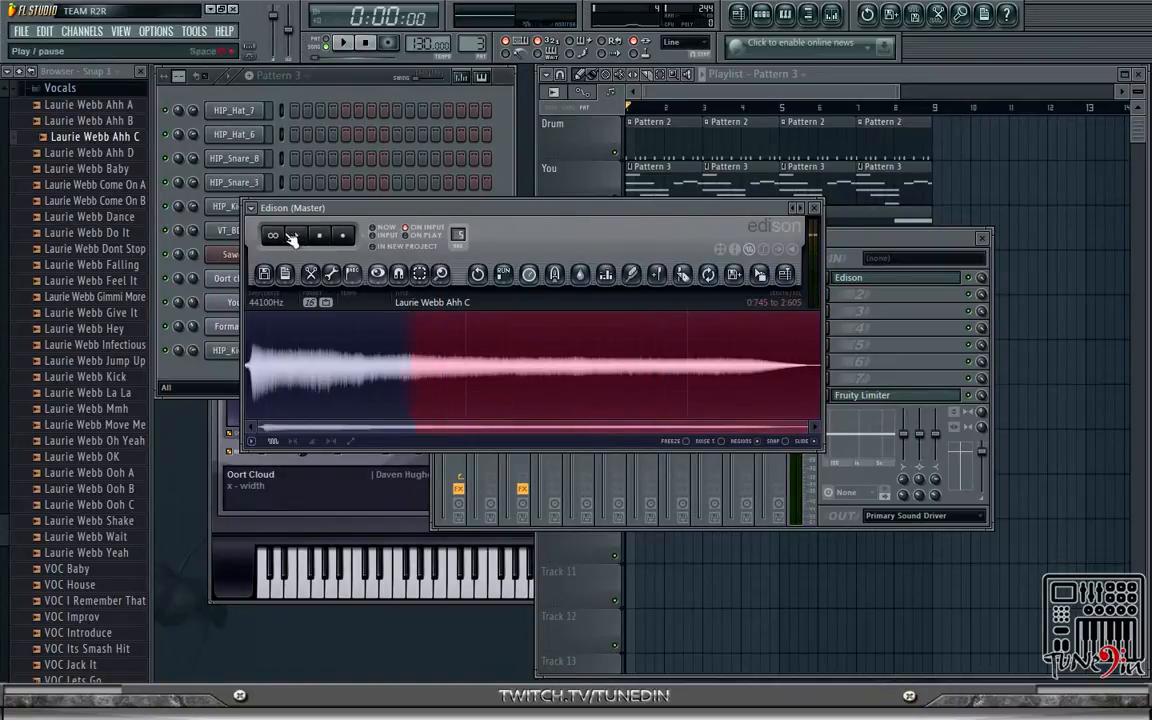
{"action": "left_click", "coordinate": [296, 236]}
{"action": "left_click", "coordinate": [322, 238]}
{"action": "left_click_drag", "start_coordinate": [412, 405], "coordinate": [402, 405]}
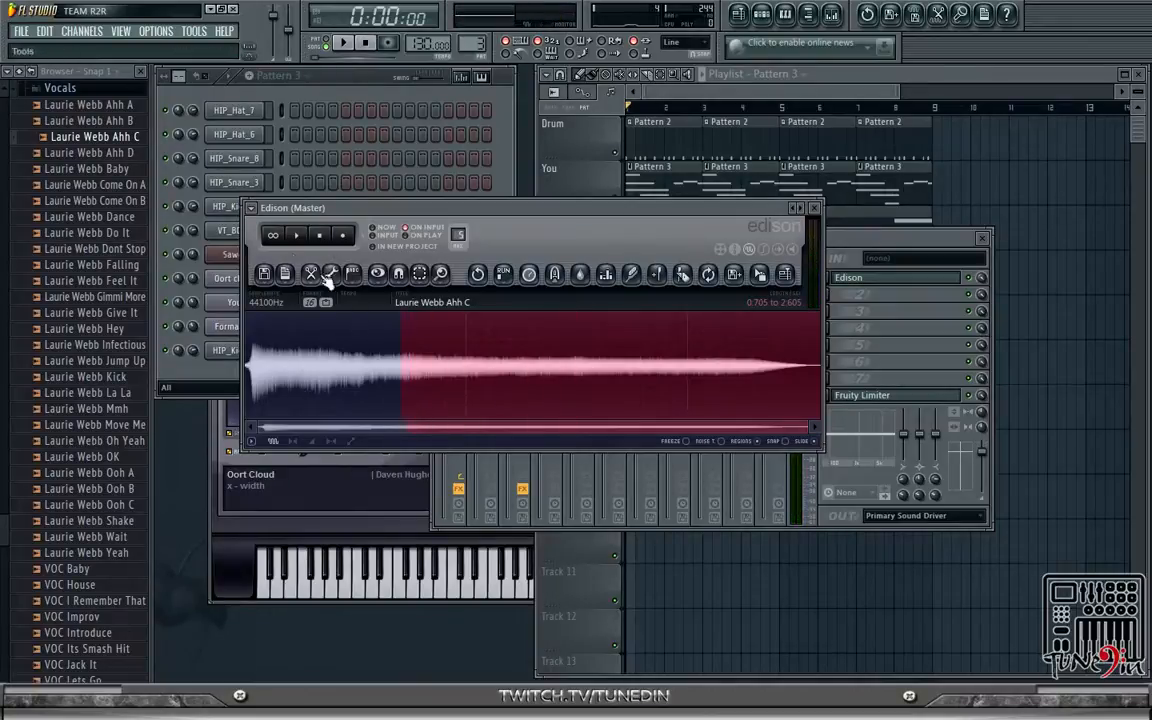
{"action": "left_click", "coordinate": [297, 236]}
{"action": "left_click", "coordinate": [318, 236]}
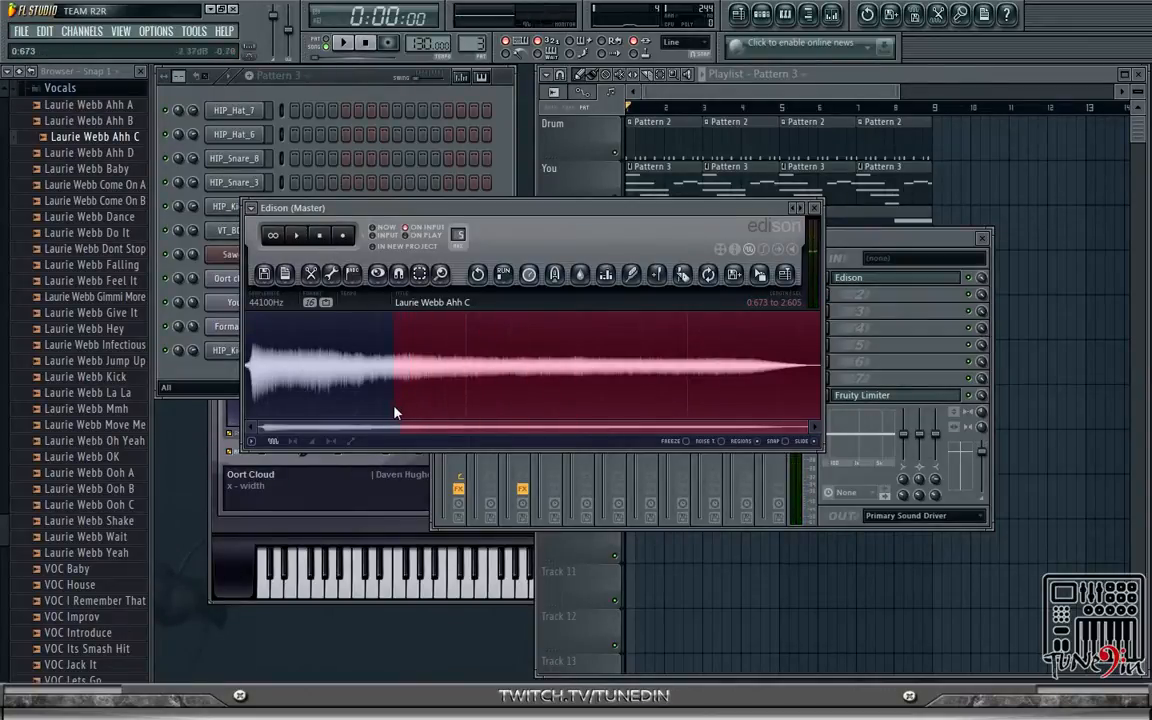
{"action": "mouse_move", "coordinate": [399, 388]}
{"action": "left_mouse_down"}
{"action": "mouse_move", "coordinate": [350, 385]}
{"action": "mouse_move", "coordinate": [379, 386]}
{"action": "left_mouse_up"}
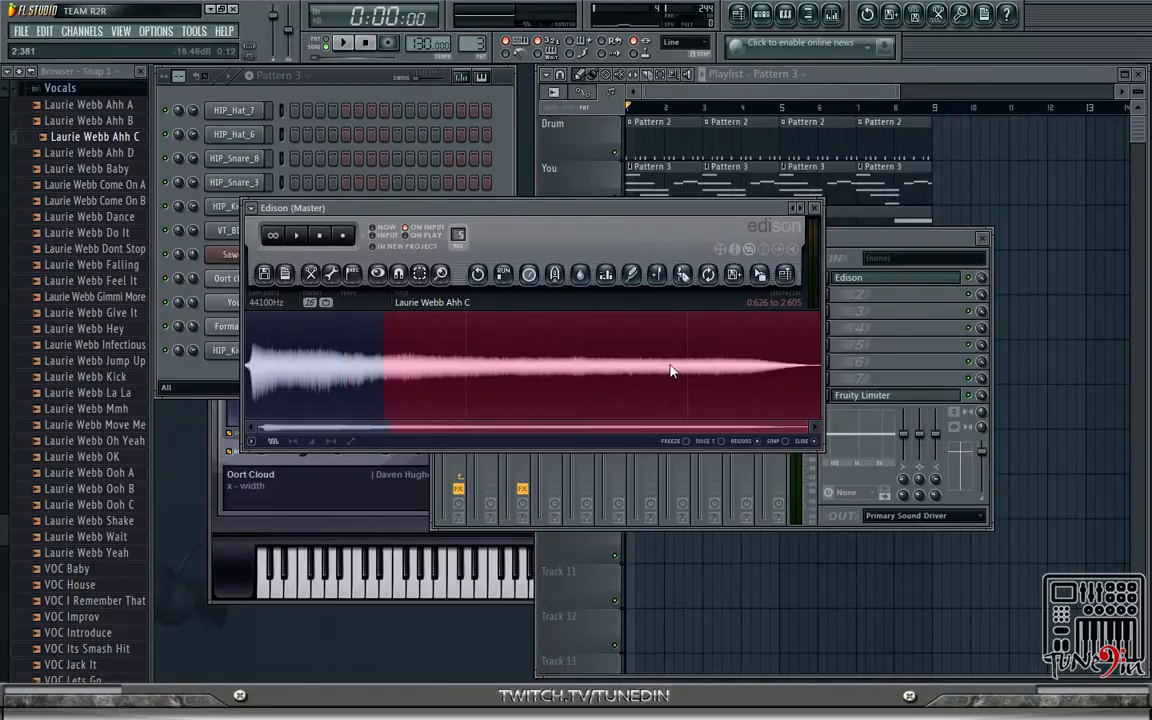
{"action": "left_click_drag", "start_coordinate": [585, 386], "coordinate": [245, 373]}
{"action": "left_click", "coordinate": [373, 371]}
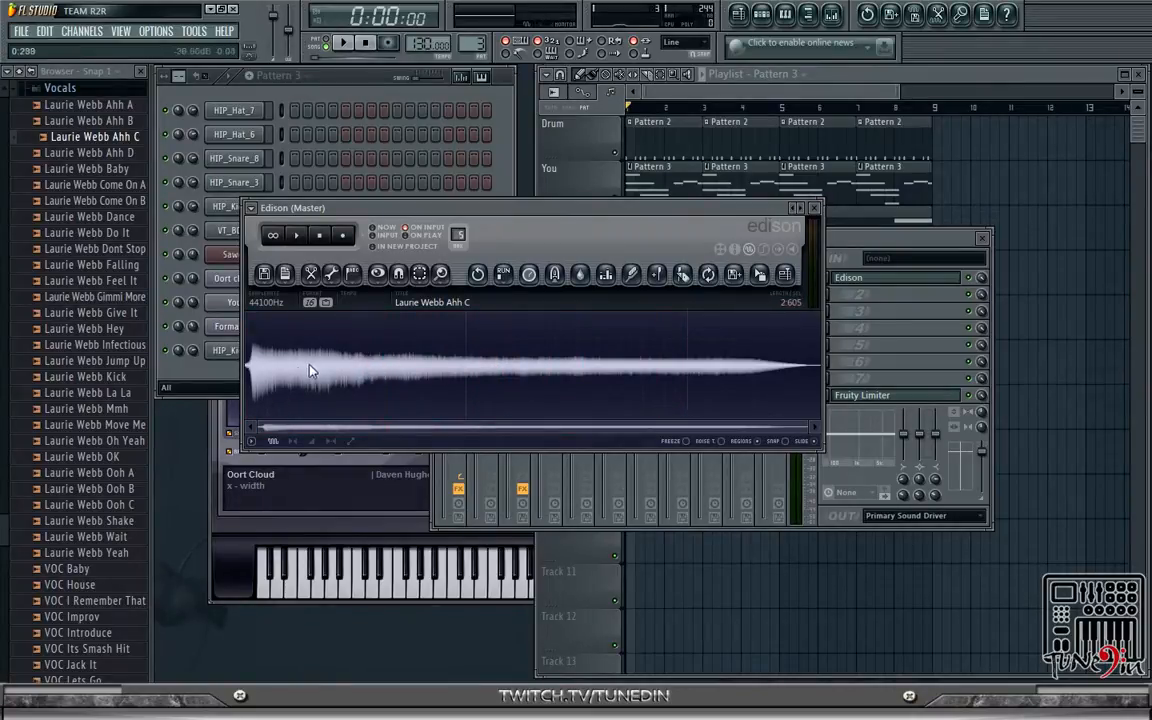
- Select the vocal waveform from 0:430 to 2:232 in Edison, previewing the section while adjusting its boundaries
{"action": "left_click_drag", "start_coordinate": [375, 371], "coordinate": [377, 372]}
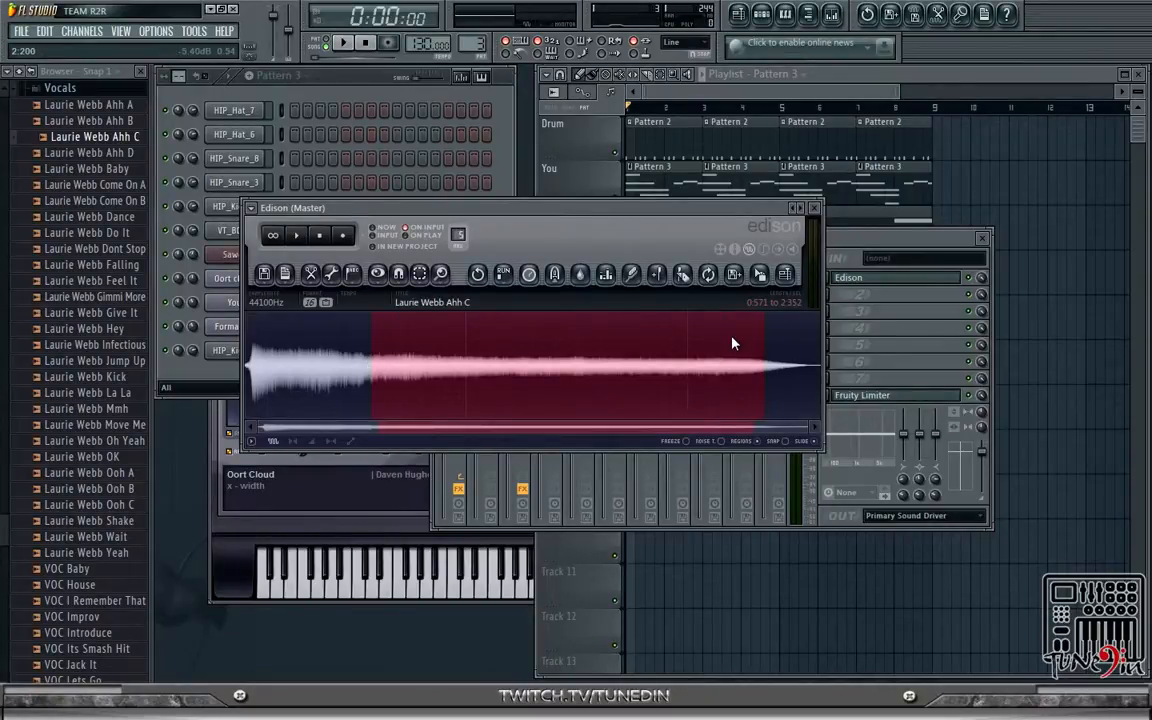
{"action": "left_click_drag", "start_coordinate": [370, 348], "coordinate": [336, 394]}
{"action": "left_click", "coordinate": [300, 235]}
{"action": "left_click", "coordinate": [320, 235]}
{"action": "left_click", "coordinate": [299, 236]}
{"action": "left_click", "coordinate": [320, 236]}
{"action": "left_click", "coordinate": [299, 236]}
{"action": "left_click", "coordinate": [320, 236]}
{"action": "left_click", "coordinate": [298, 236]}
{"action": "left_click", "coordinate": [318, 236]}
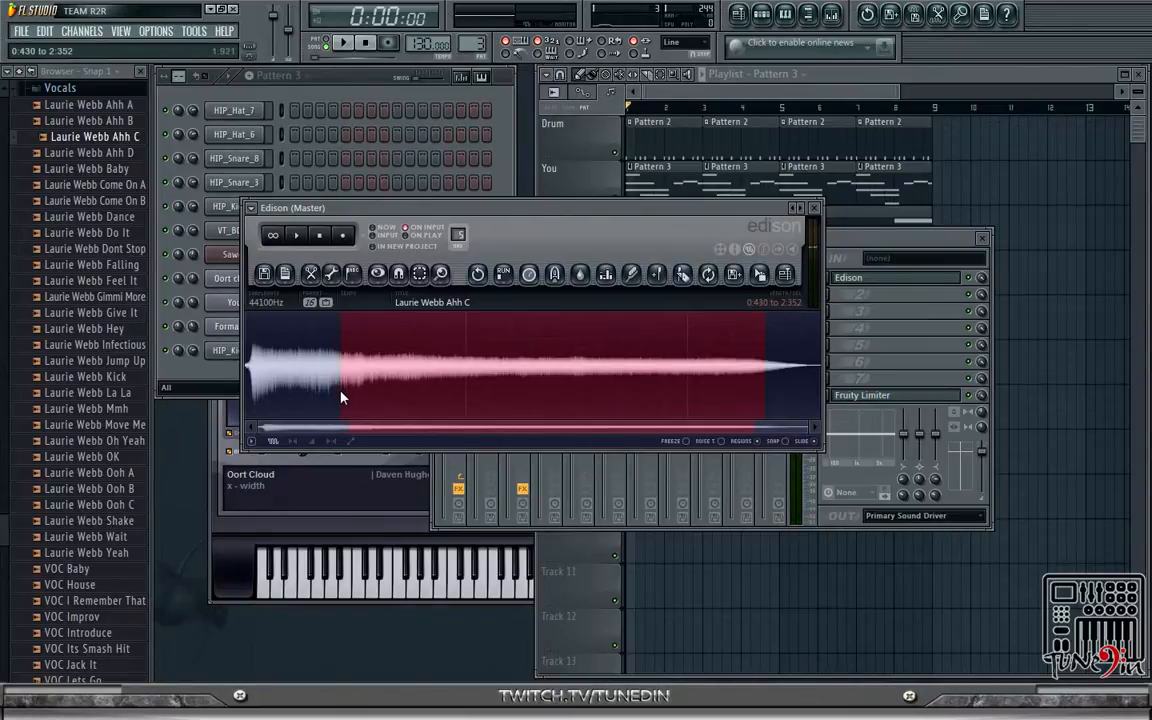
{"action": "left_click_drag", "start_coordinate": [768, 405], "coordinate": [810, 404]}
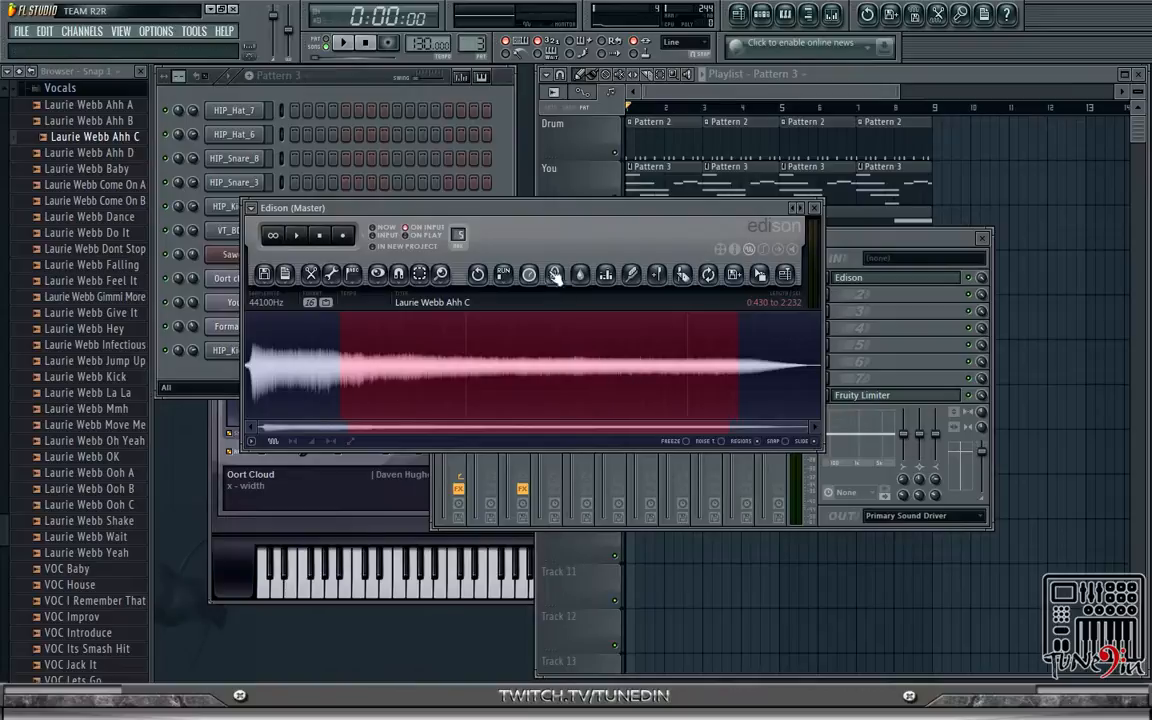
- Send the selected Laurie Webb Ahh C section from Edison to the step sequencer as a new channel, and close Edison
{"action": "left_click_drag", "start_coordinate": [540, 213], "coordinate": [688, 213]}
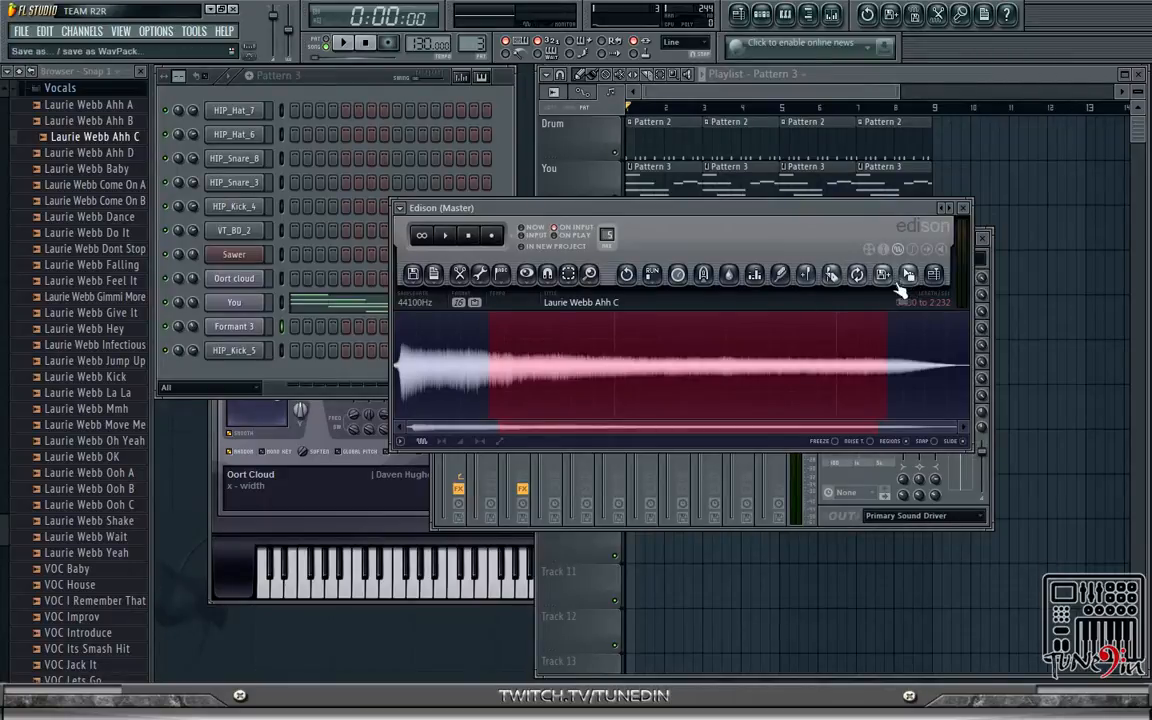
{"action": "left_click_drag", "start_coordinate": [908, 272], "coordinate": [890, 279]}
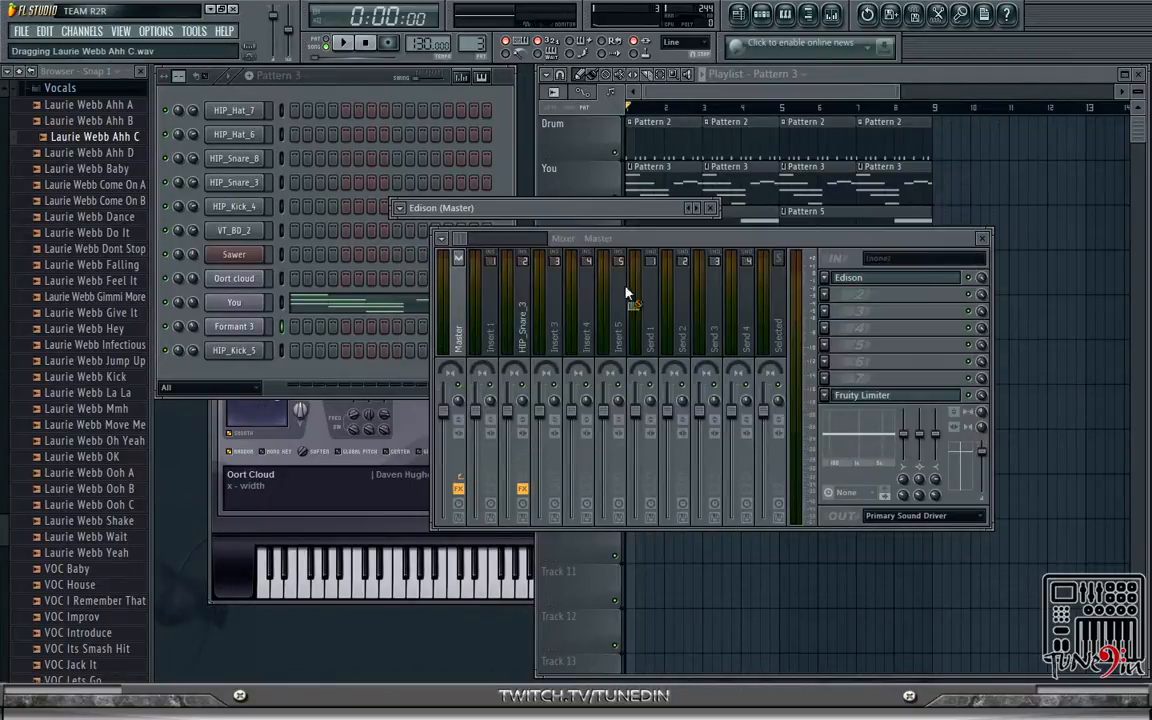
{"action": "left_click_drag", "start_coordinate": [248, 378], "coordinate": [250, 376]}
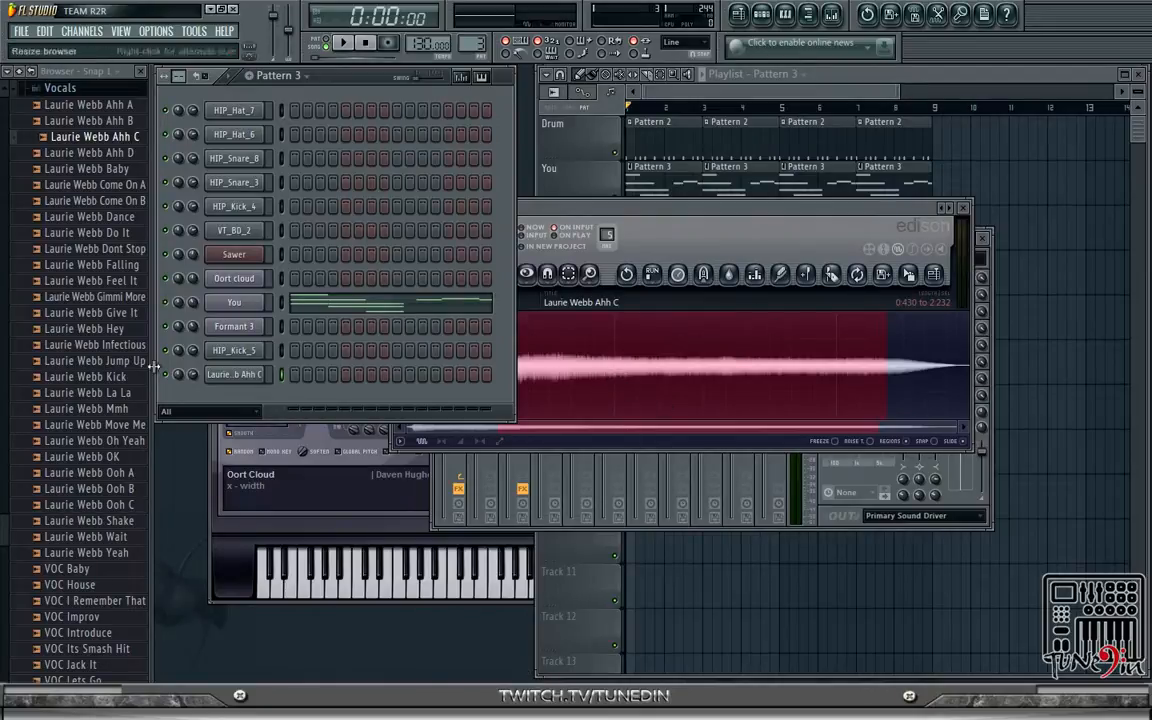
{"action": "left_click", "coordinate": [963, 208]}
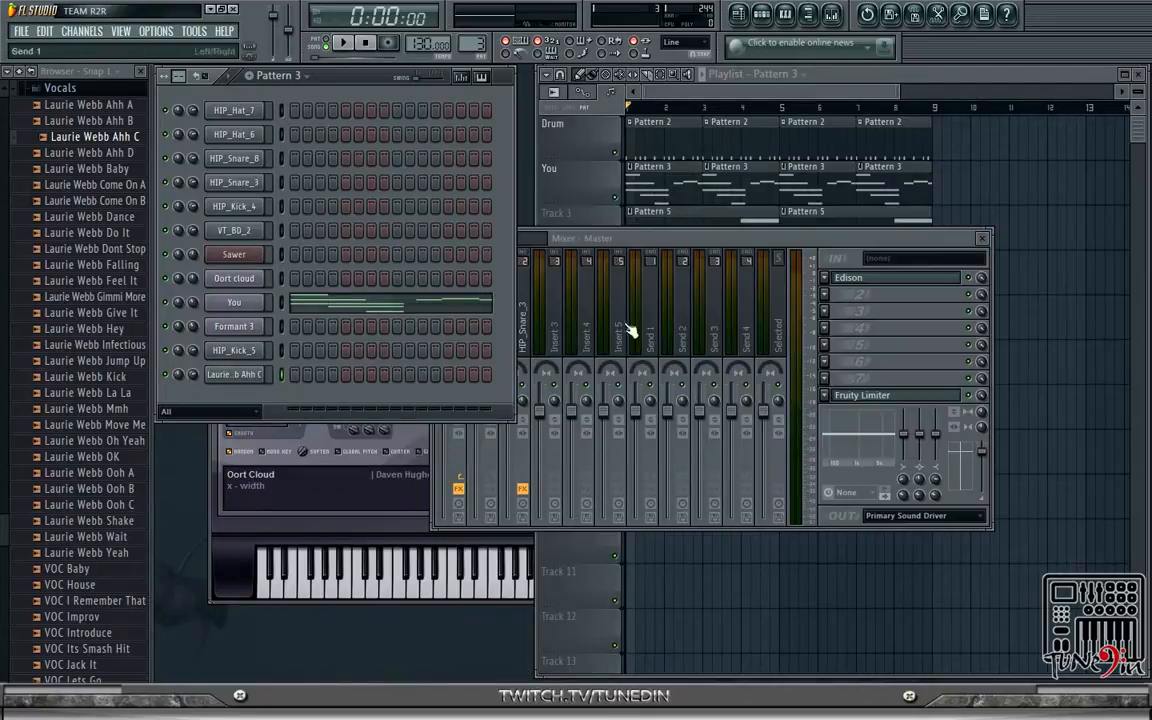
- Open the channel settings of Laurie Webb Ahh C and preview its trimmed sample
{"action": "left_click", "coordinate": [254, 383]}
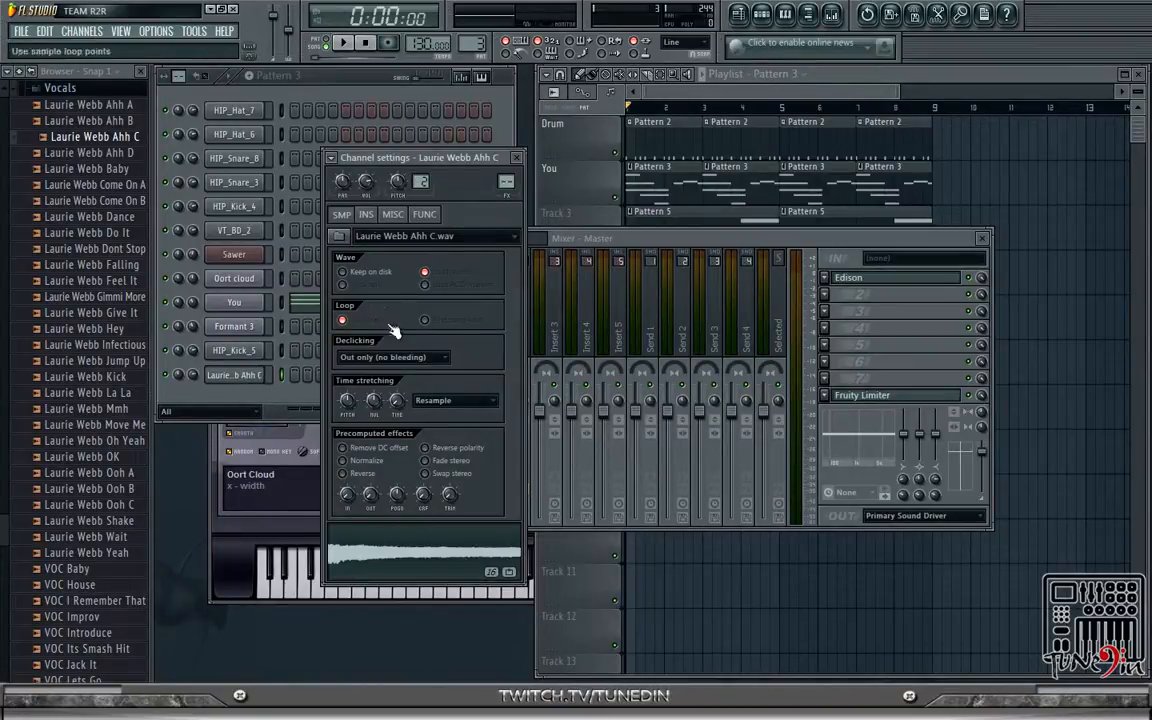
{"action": "left_click", "coordinate": [400, 556]}
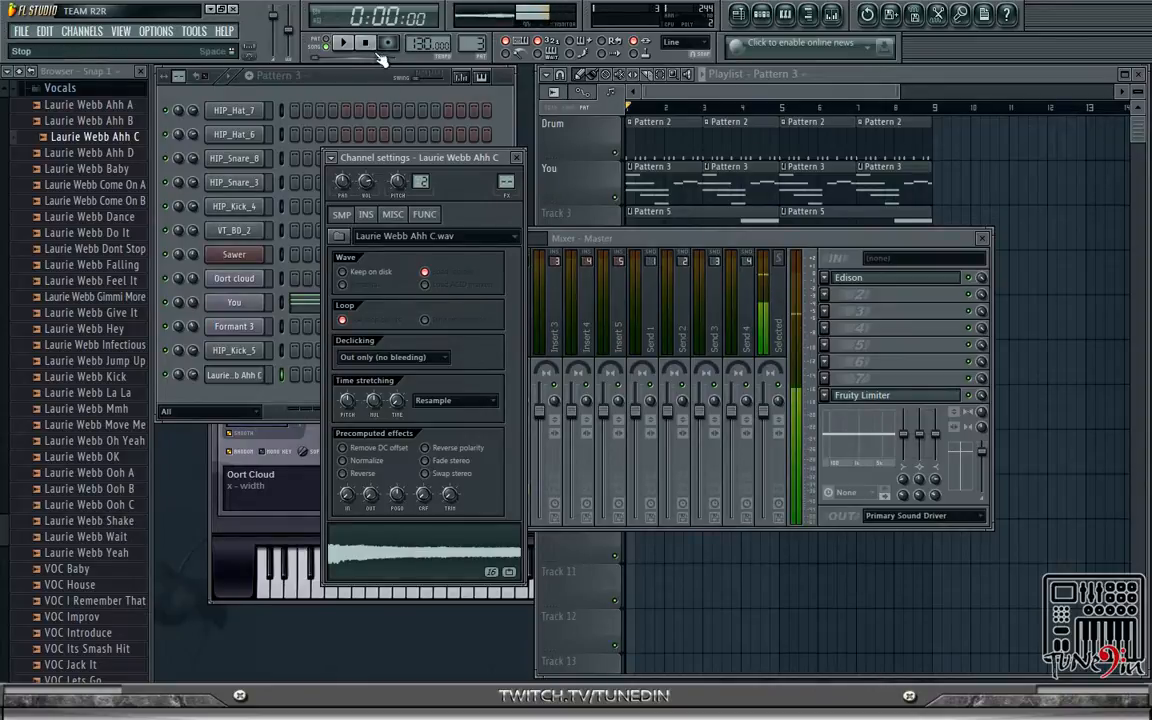
- Adjust the crossfade loop amount of the Laurie Webb Ahh C sample and preview how it sounds
{"action": "left_click", "coordinate": [408, 567]}
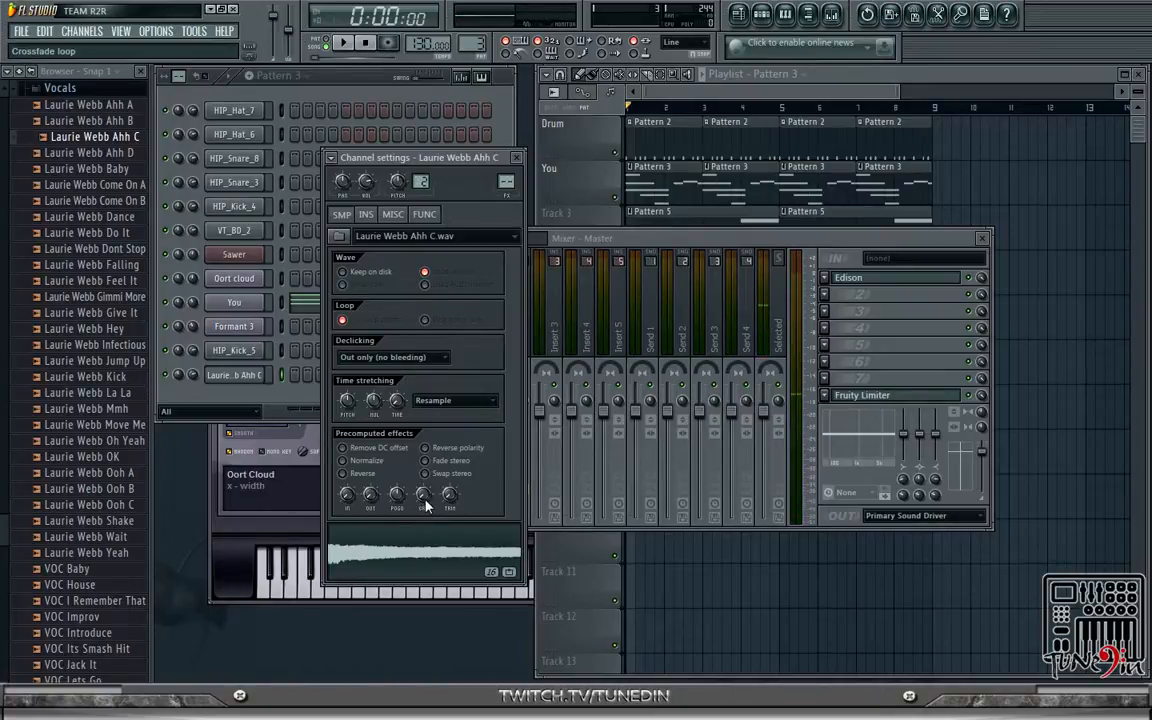
{"action": "left_click_drag", "start_coordinate": [425, 499], "coordinate": [425, 492]}
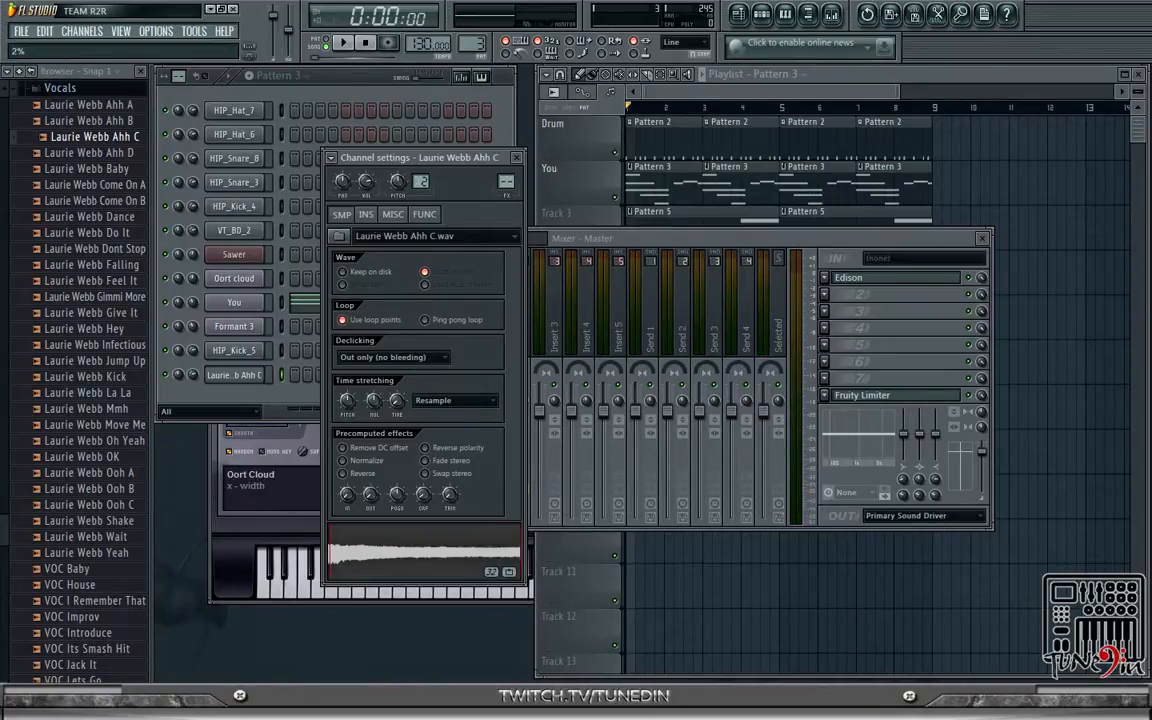
{"action": "left_click", "coordinate": [433, 545]}
{"action": "left_click", "coordinate": [433, 565]}
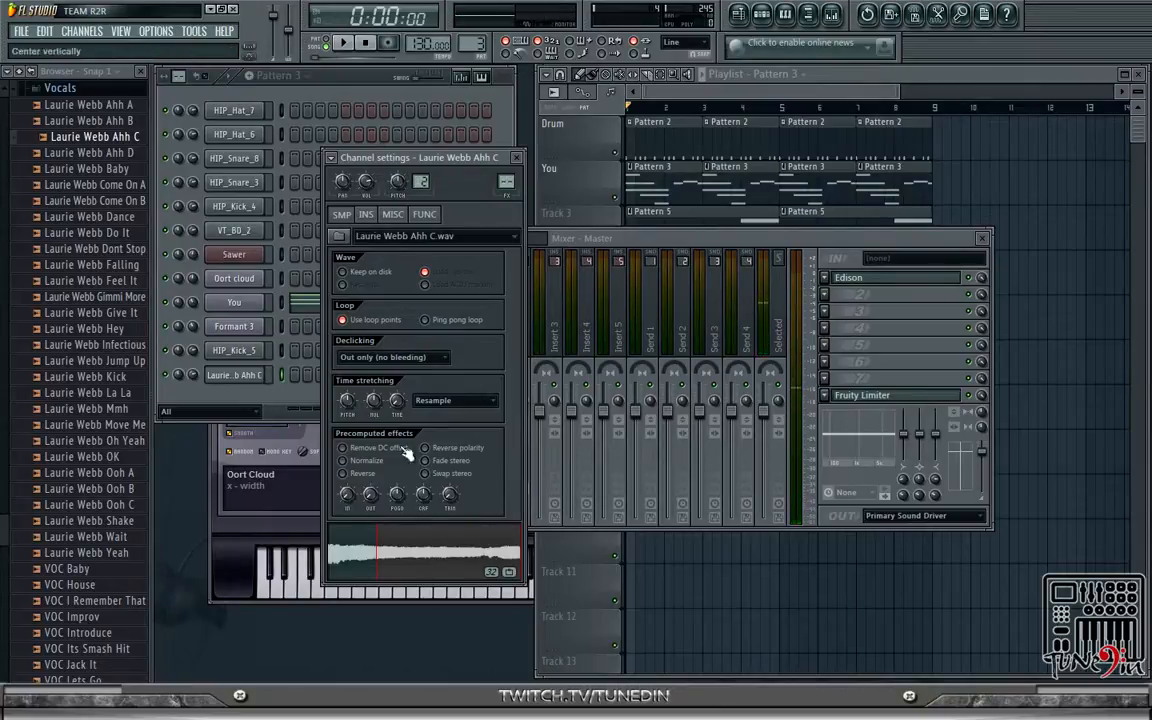
{"action": "left_click", "coordinate": [423, 545]}
{"action": "left_click", "coordinate": [426, 402]}
{"action": "left_click", "coordinate": [433, 422]}
- Toggle portamento in the vocal channel's miscellaneous settings and return to its sample settings
{"action": "left_click", "coordinate": [424, 215]}
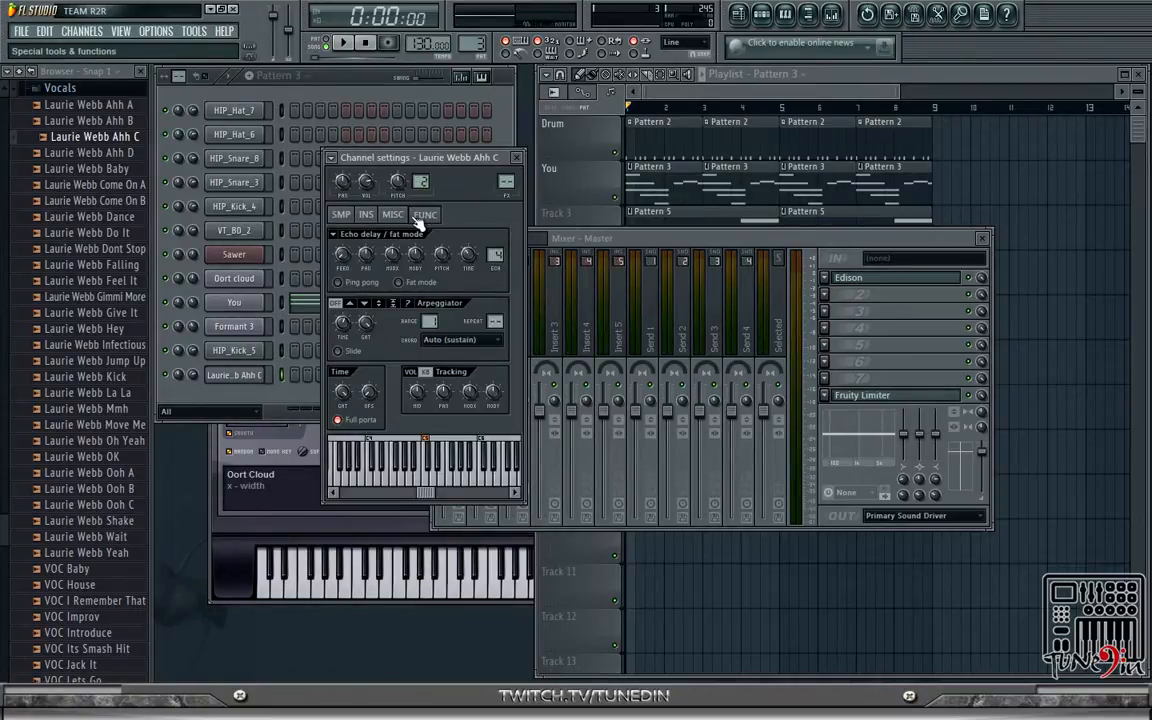
{"action": "left_click", "coordinate": [397, 218]}
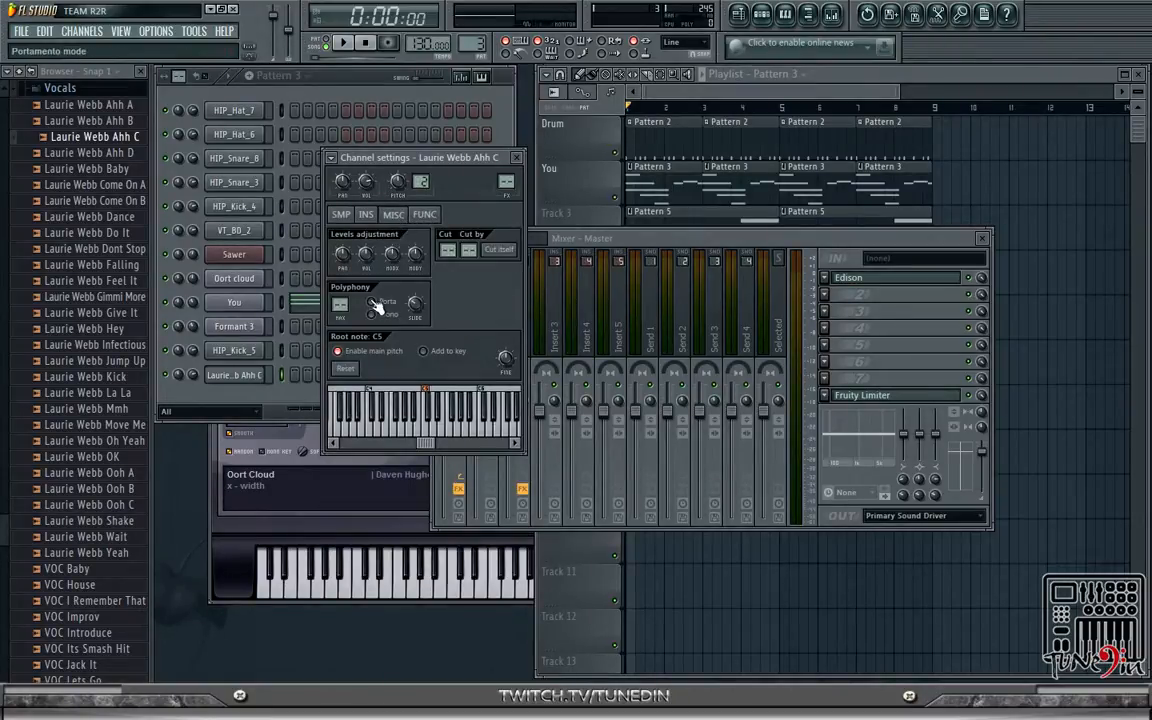
{"action": "left_click", "coordinate": [373, 302]}
{"action": "left_click", "coordinate": [341, 214]}
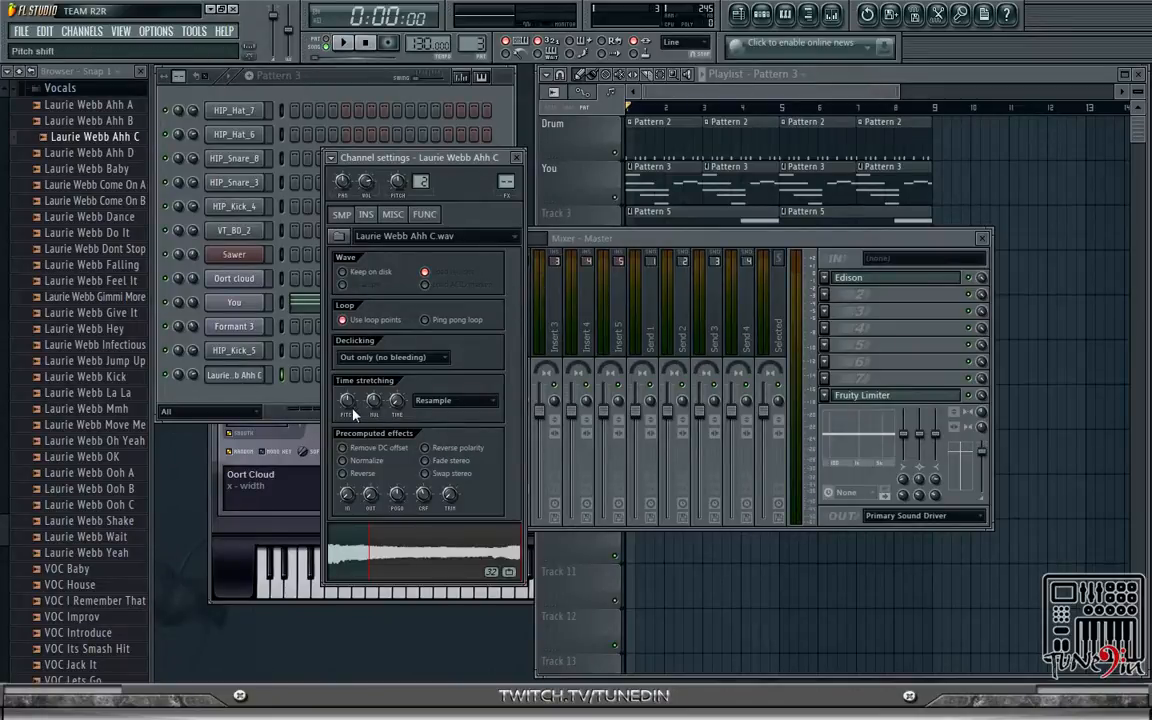
- Switch to the next empty pattern, Pattern 6, for the vocal part
{"action": "left_click", "coordinate": [290, 404]}
{"action": "right_click", "coordinate": [250, 380]}
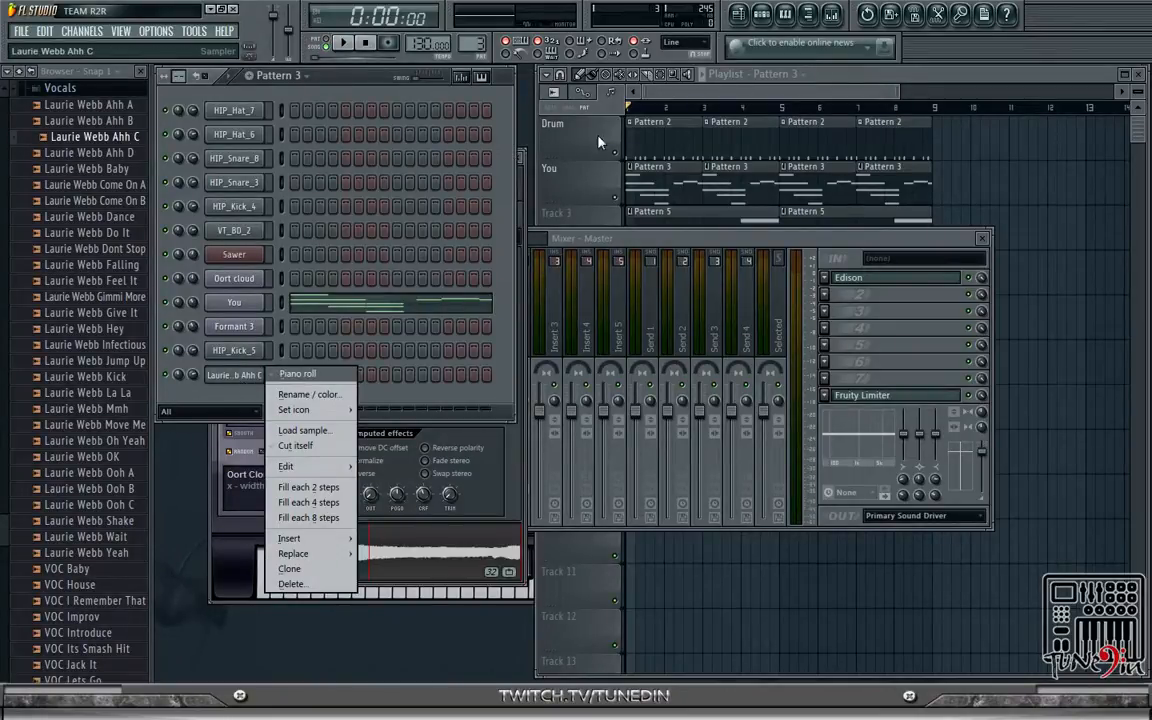
{"action": "left_click", "coordinate": [745, 88]}
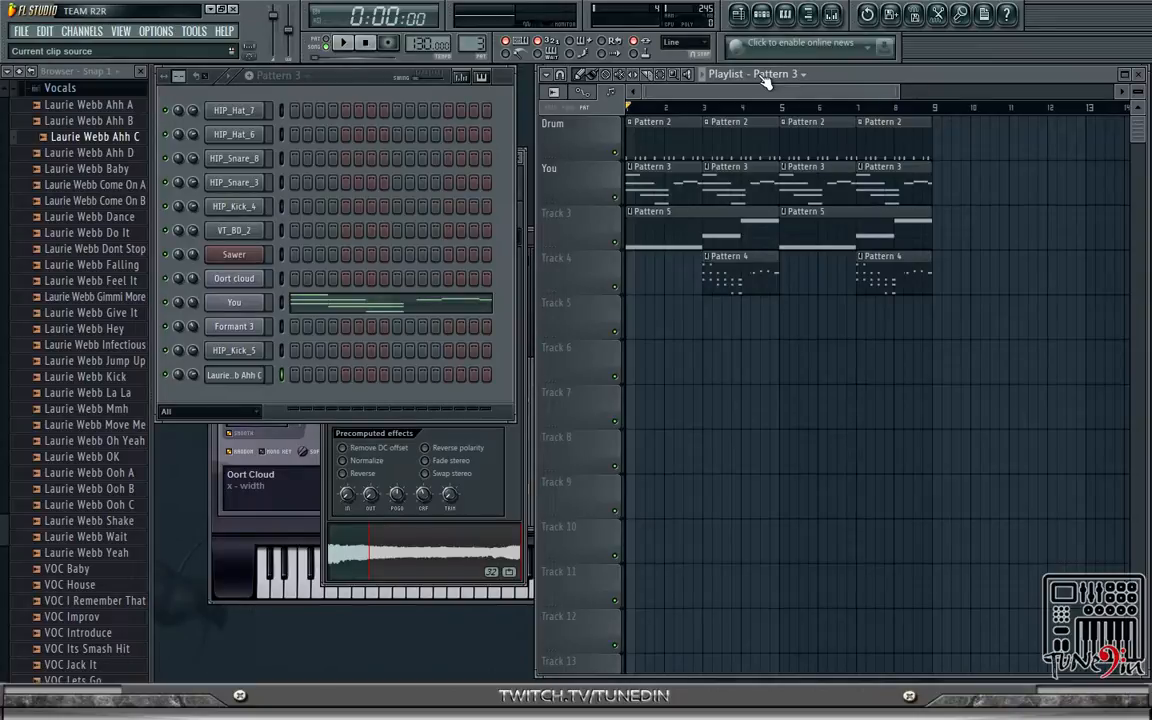
{"action": "key", "text": "F4"}
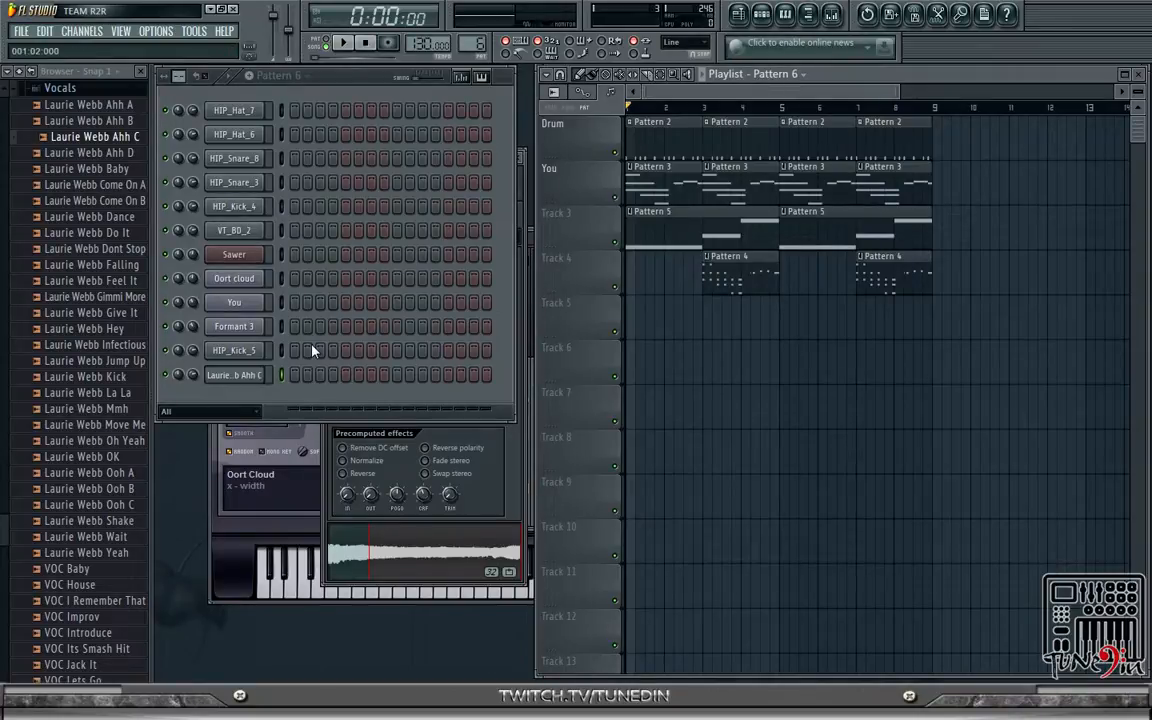
- Open the piano roll of the Laurie Webb Ahh C channel and maximize it
{"action": "right_click", "coordinate": [270, 376]}
{"action": "left_click", "coordinate": [237, 384]}
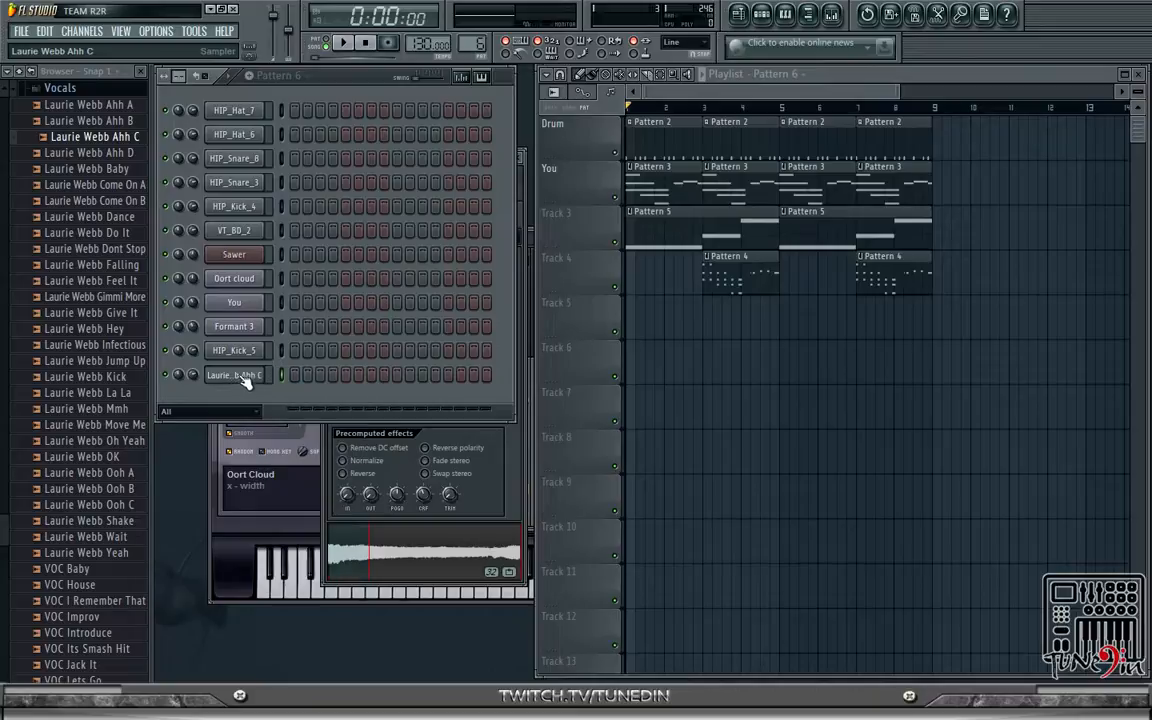
{"action": "right_click", "coordinate": [232, 380]}
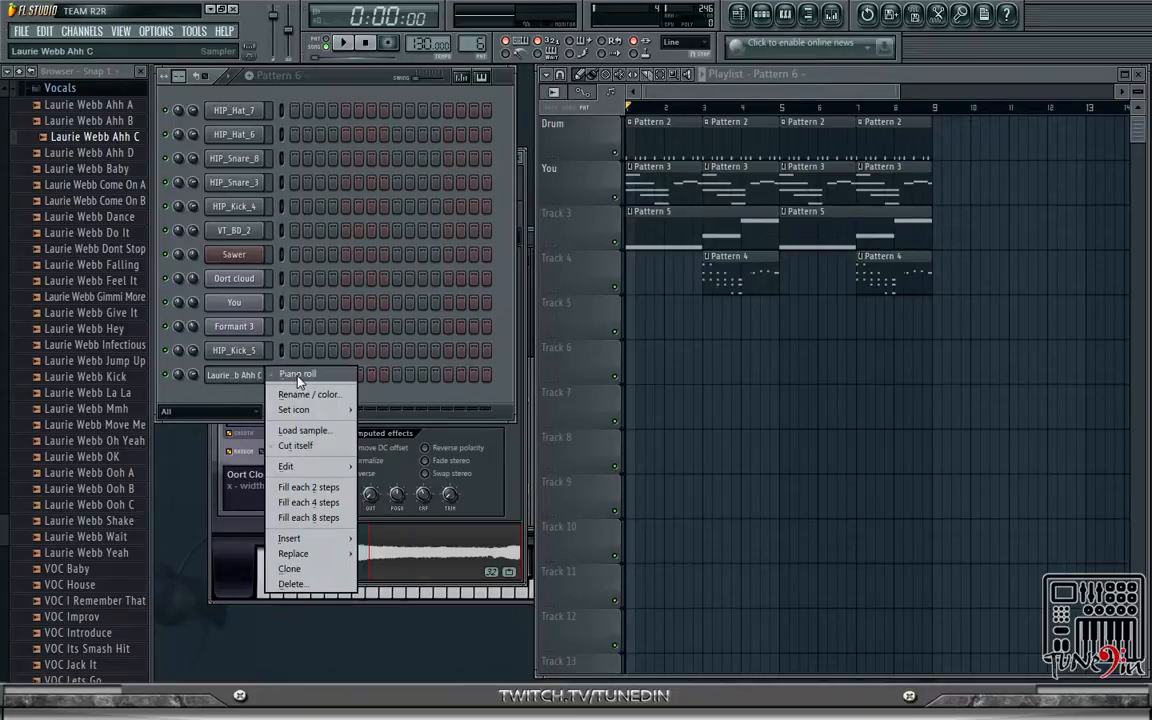
{"action": "left_click", "coordinate": [267, 338]}
{"action": "left_click", "coordinate": [868, 281]}
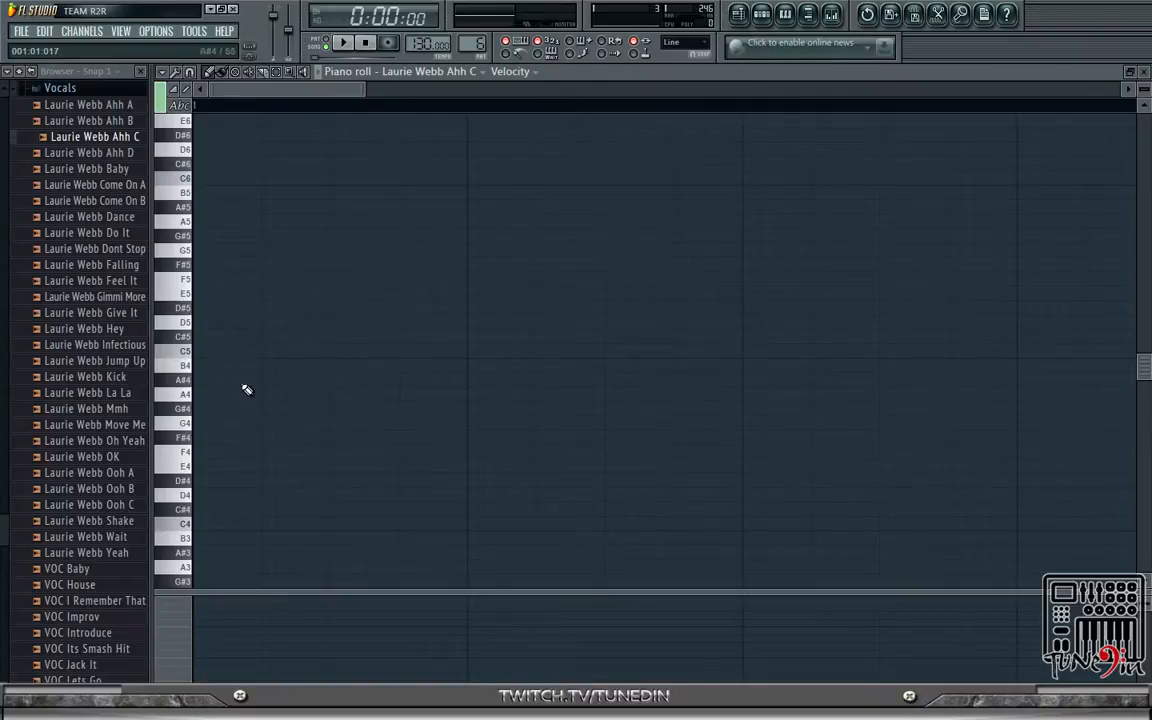
- Audition the vocal at different pitches between C5 and B5 on the piano roll's keyboard
{"action": "scroll", "coordinate": [250, 400], "scroll_direction": "down", "scroll_amount": 1}
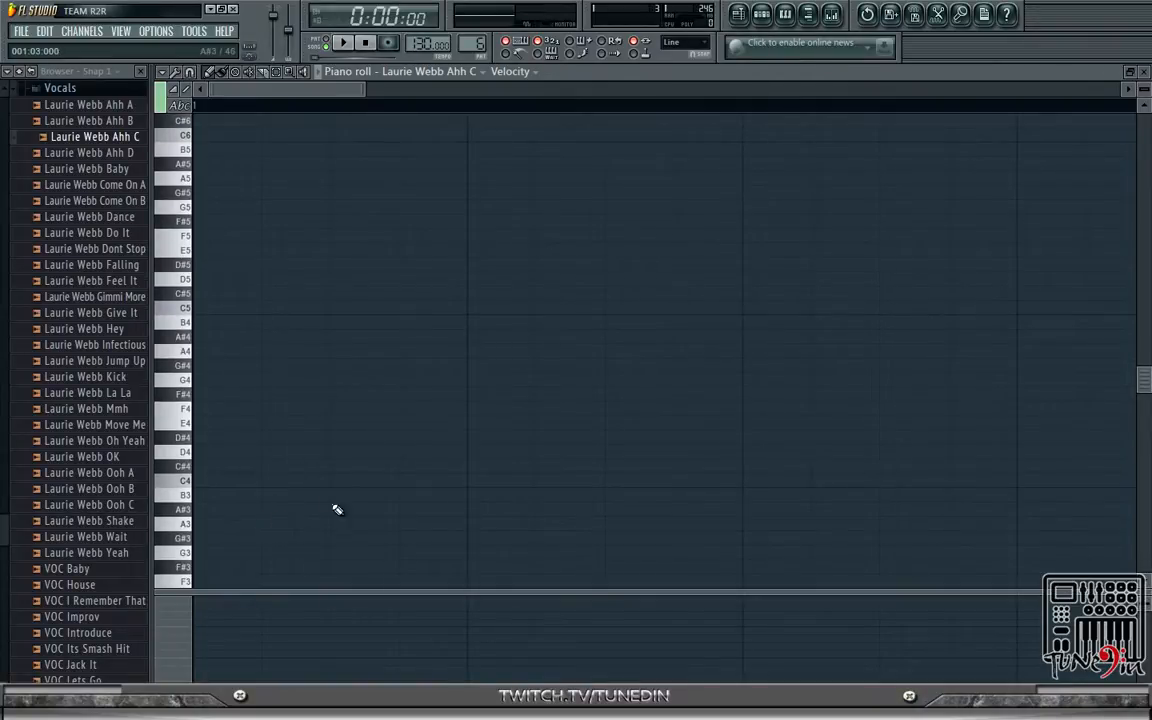
{"action": "scroll", "coordinate": [238, 510], "scroll_direction": "up", "scroll_amount": 3}
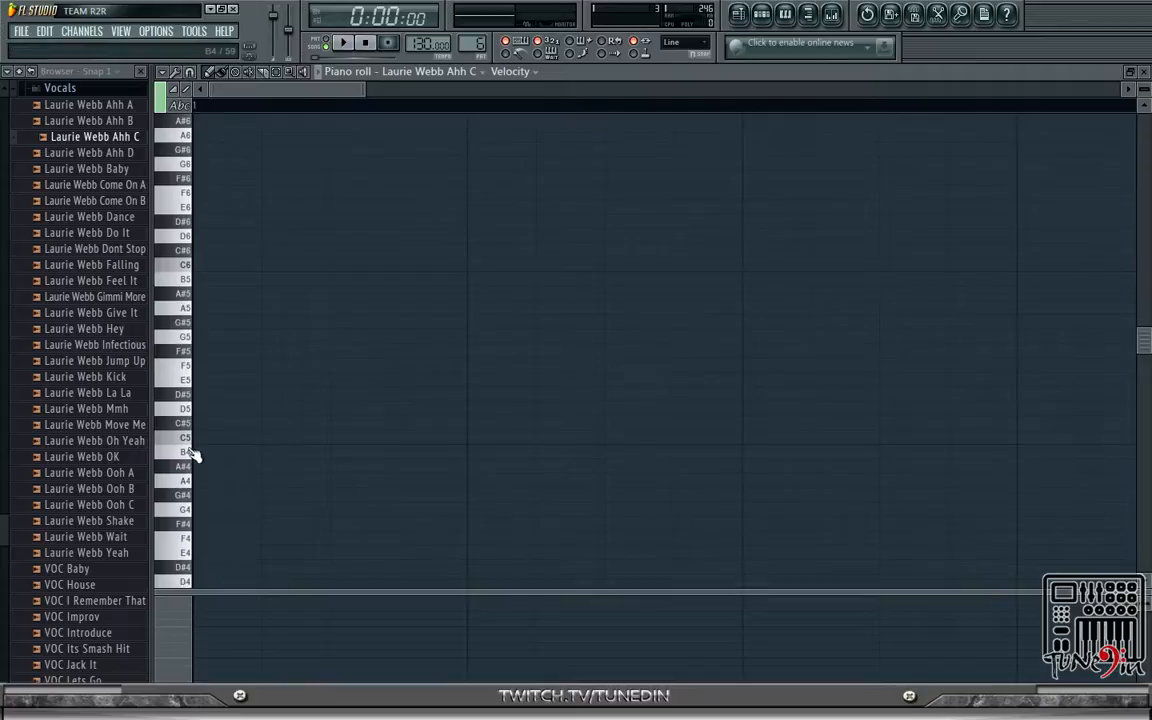
{"action": "left_click", "coordinate": [186, 445]}
{"action": "left_click", "coordinate": [187, 382]}
{"action": "left_click", "coordinate": [185, 339]}
{"action": "left_click", "coordinate": [190, 311]}
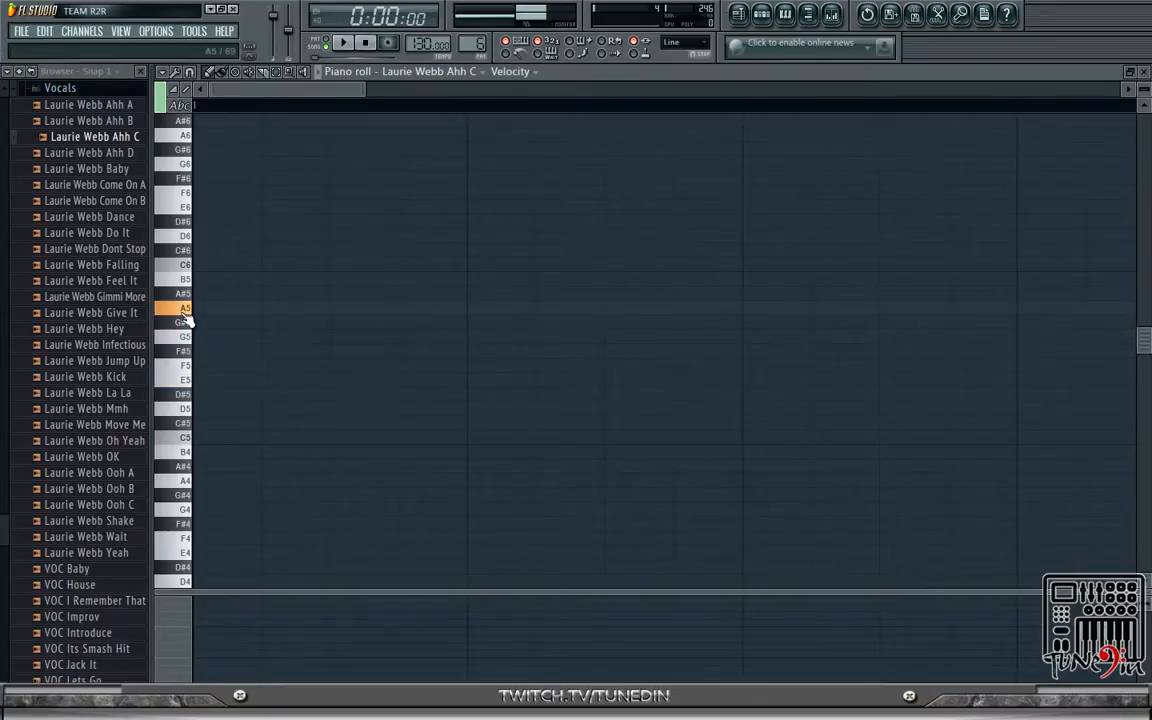
{"action": "left_click", "coordinate": [193, 283]}
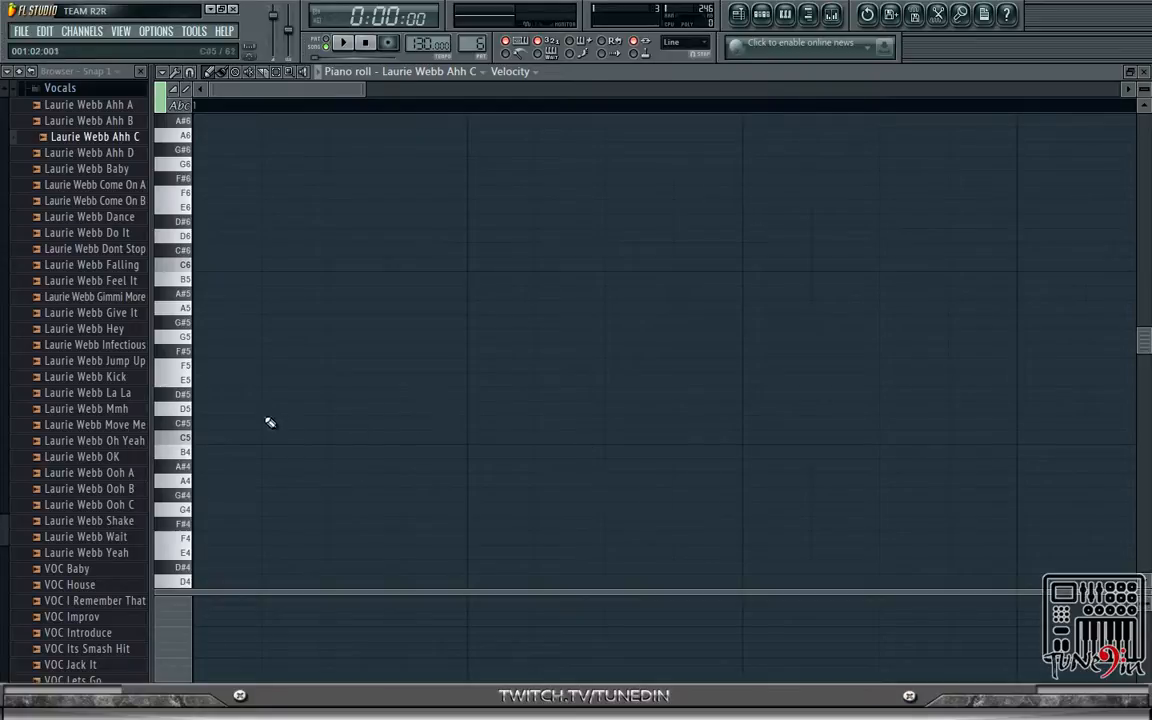
{"action": "left_click", "coordinate": [181, 439]}
- Draw a C5 note at the start of bar 1, shorten it to eight steps, and restore the piano roll's smaller size
{"action": "left_click", "coordinate": [199, 411]}
{"action": "left_click", "coordinate": [201, 438]}
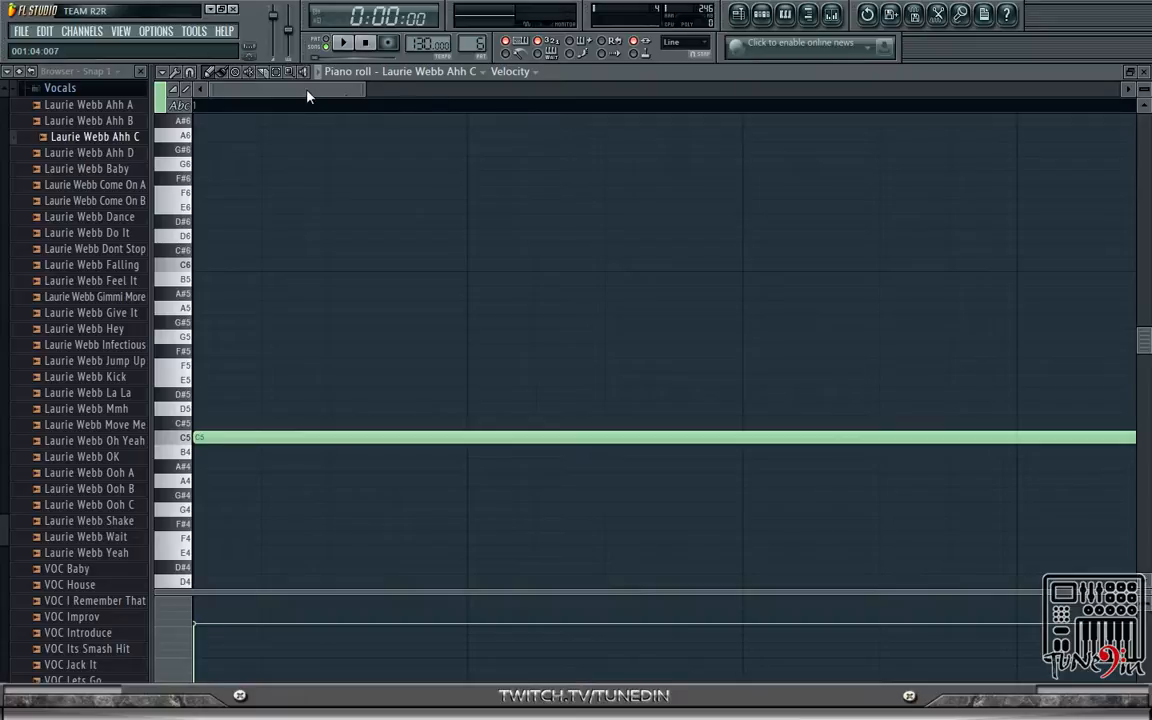
{"action": "left_click_drag", "start_coordinate": [308, 92], "coordinate": [373, 97]}
{"action": "left_click_drag", "start_coordinate": [938, 437], "coordinate": [735, 411]}
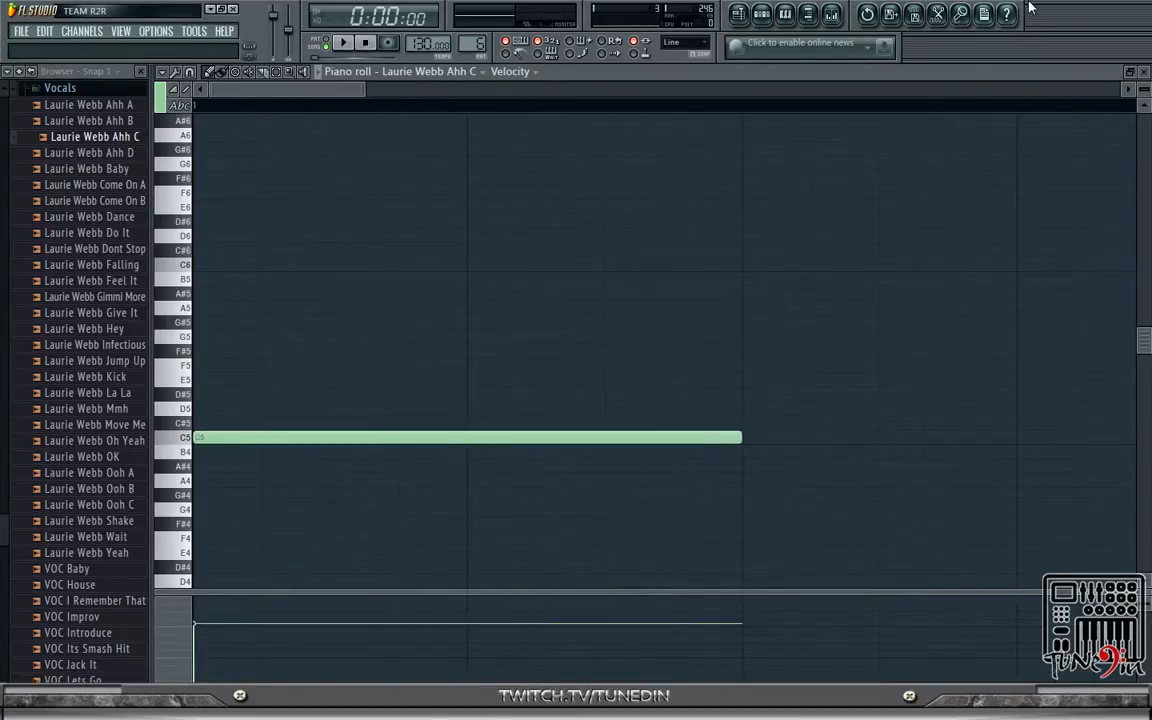
{"action": "double_click", "coordinate": [940, 78]}
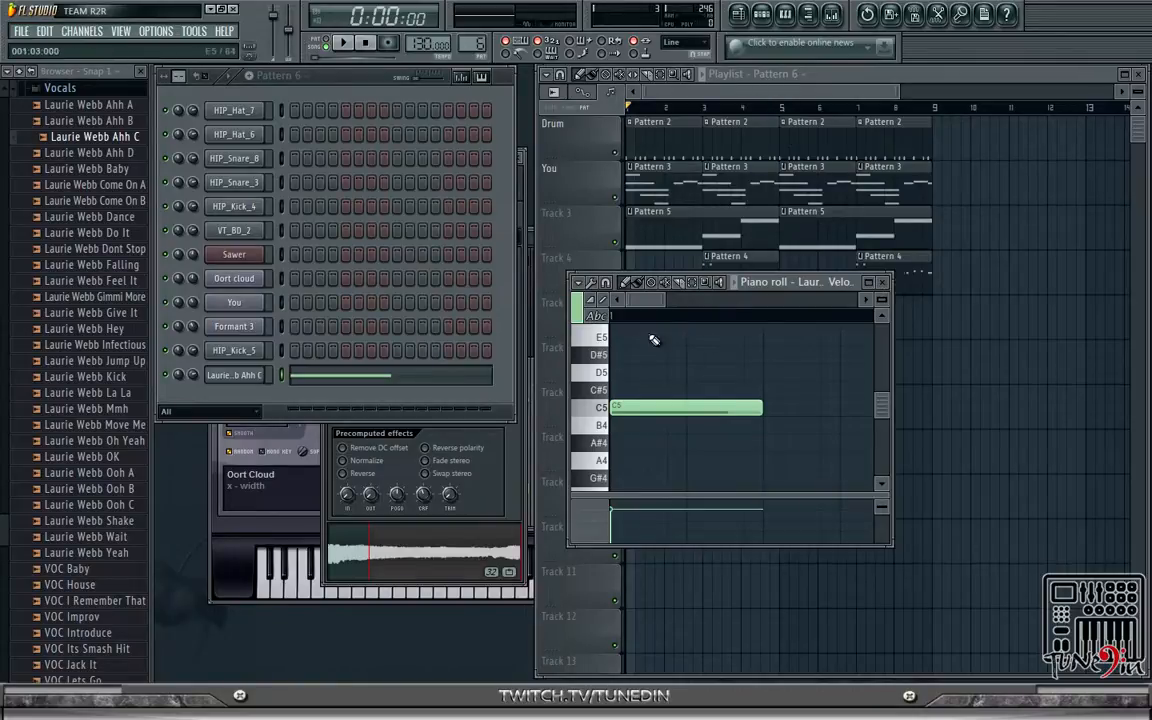
{"action": "left_click", "coordinate": [745, 92]}
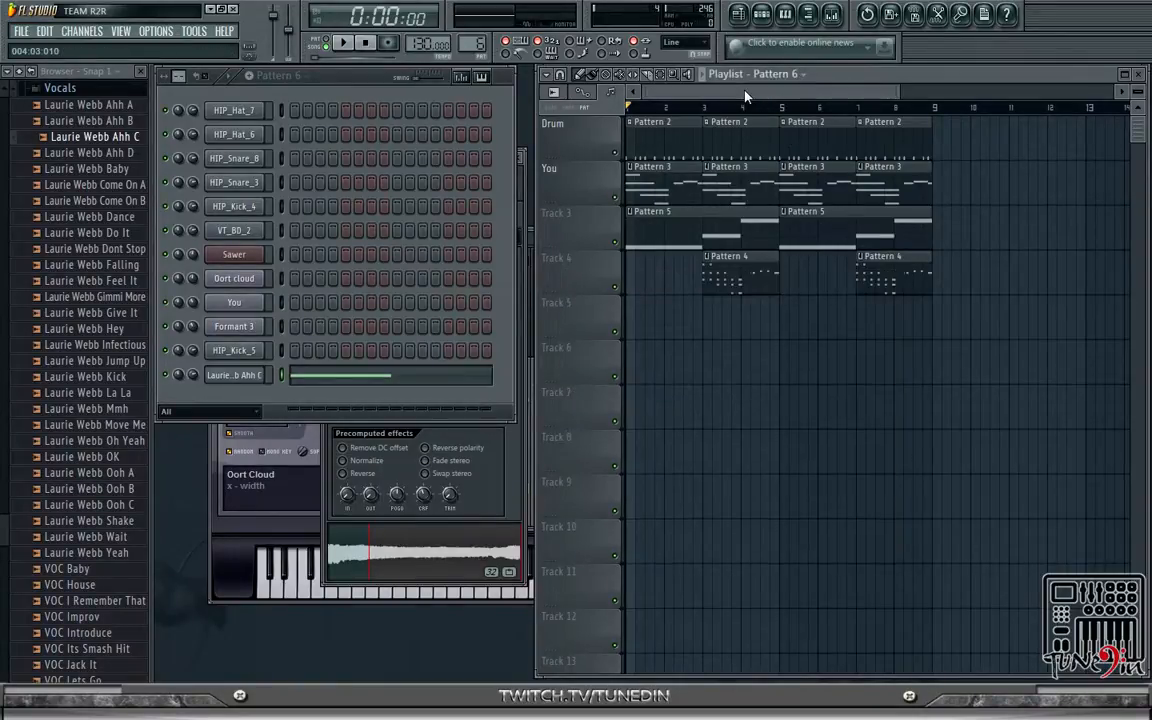
{"action": "left_click", "coordinate": [636, 325]}
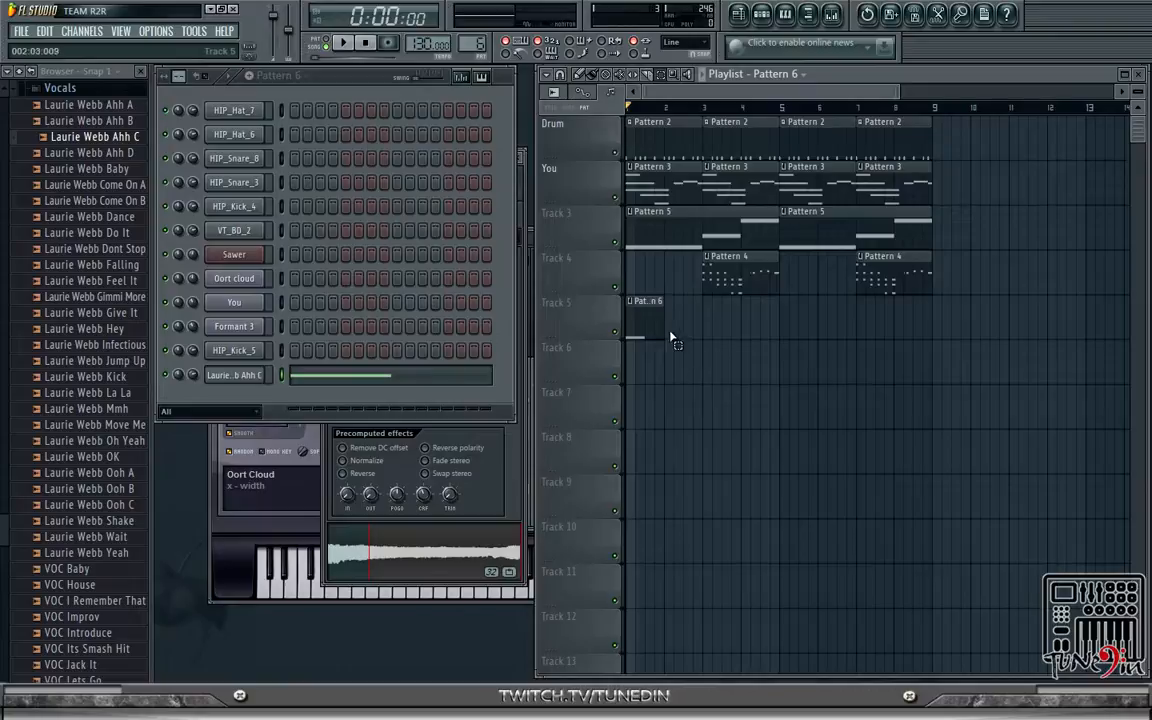
{"action": "right_click", "coordinate": [645, 314]}
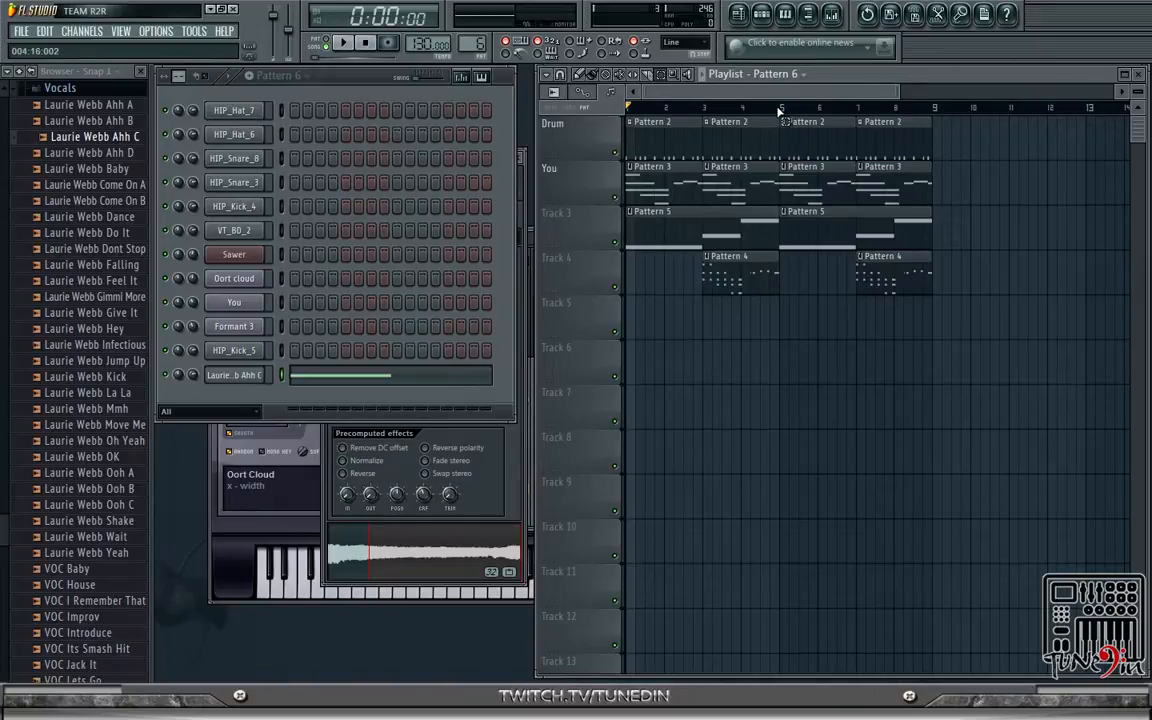
- Select bars 5 to 8 of the playlist as the loop range and preview that section
{"action": "left_click_drag", "start_coordinate": [780, 108], "coordinate": [930, 119]}
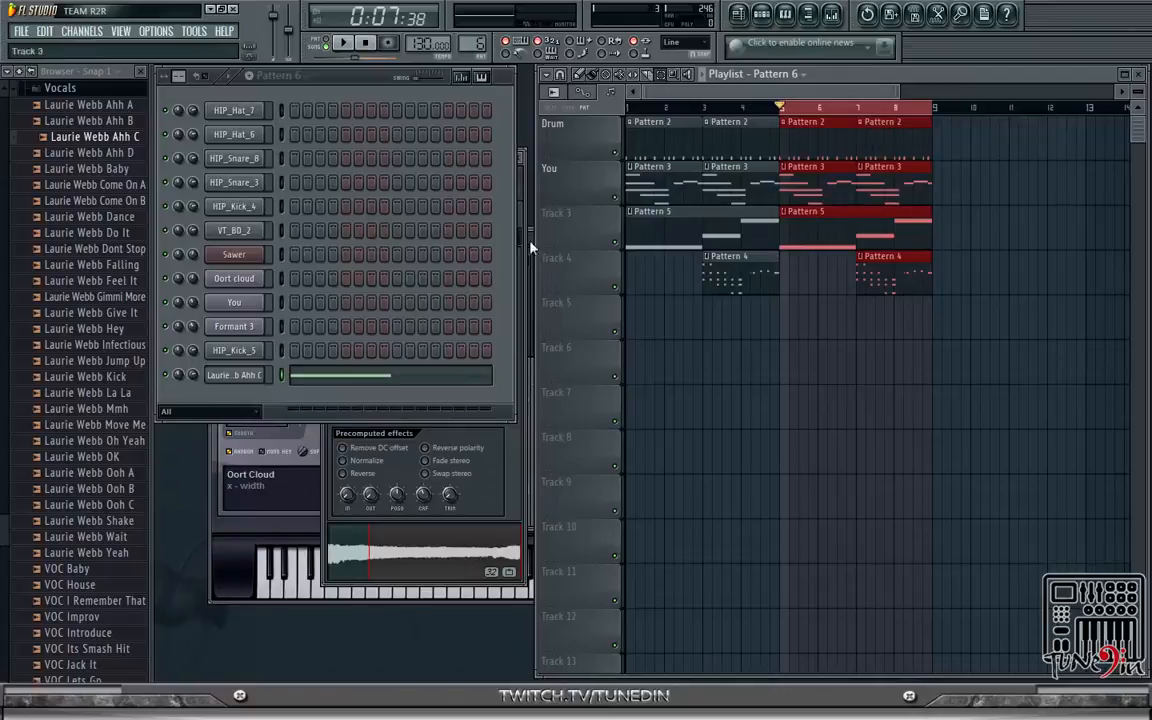
{"action": "left_click", "coordinate": [343, 44]}
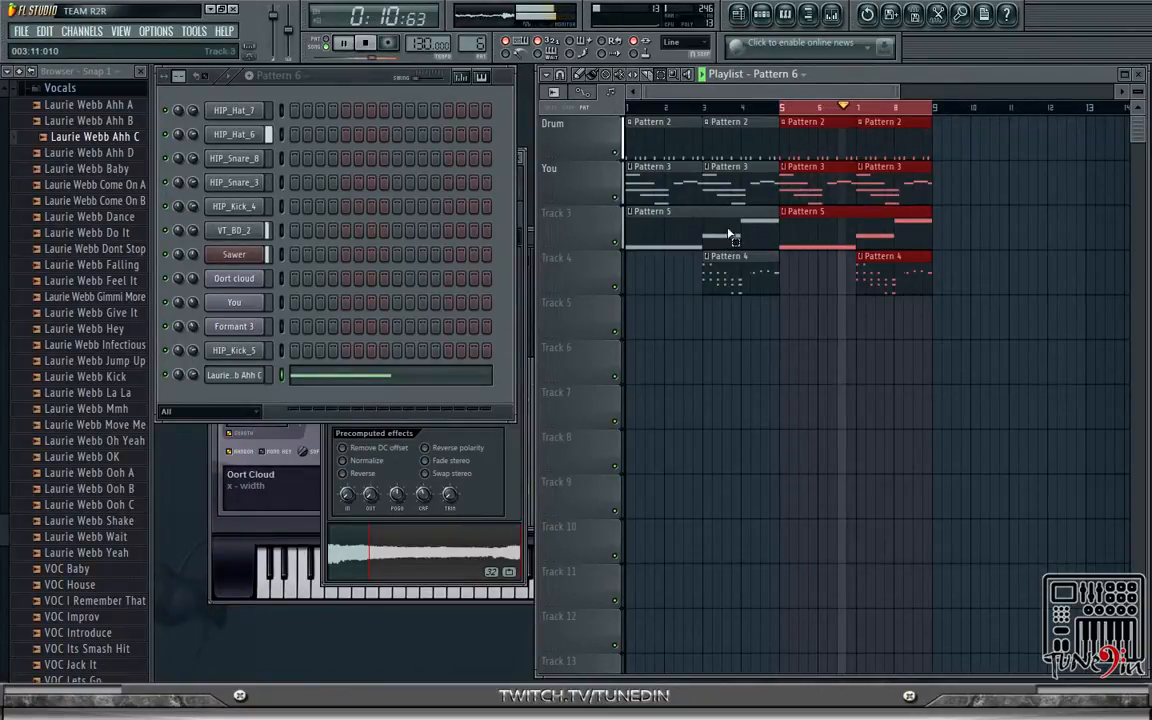
{"action": "left_click", "coordinate": [366, 43]}
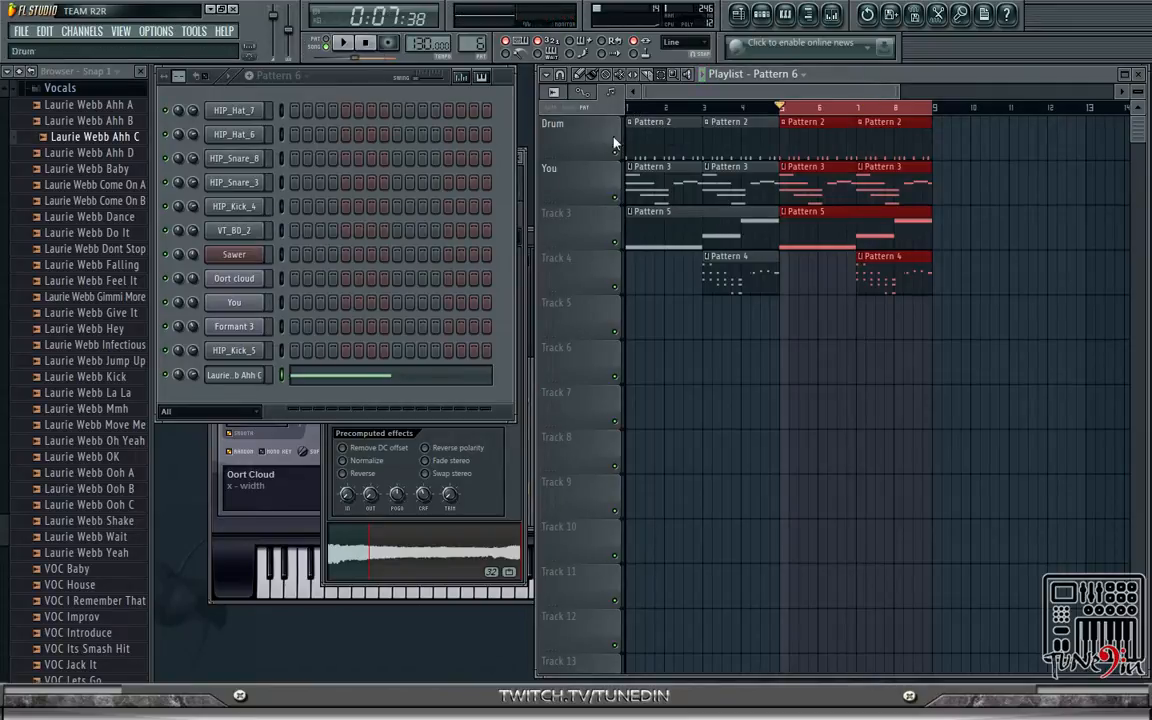
- Place Pattern 6 at bar 5 on Track 5, preview it with the beat, and close the vocal's channel settings
{"action": "left_click", "coordinate": [784, 319]}
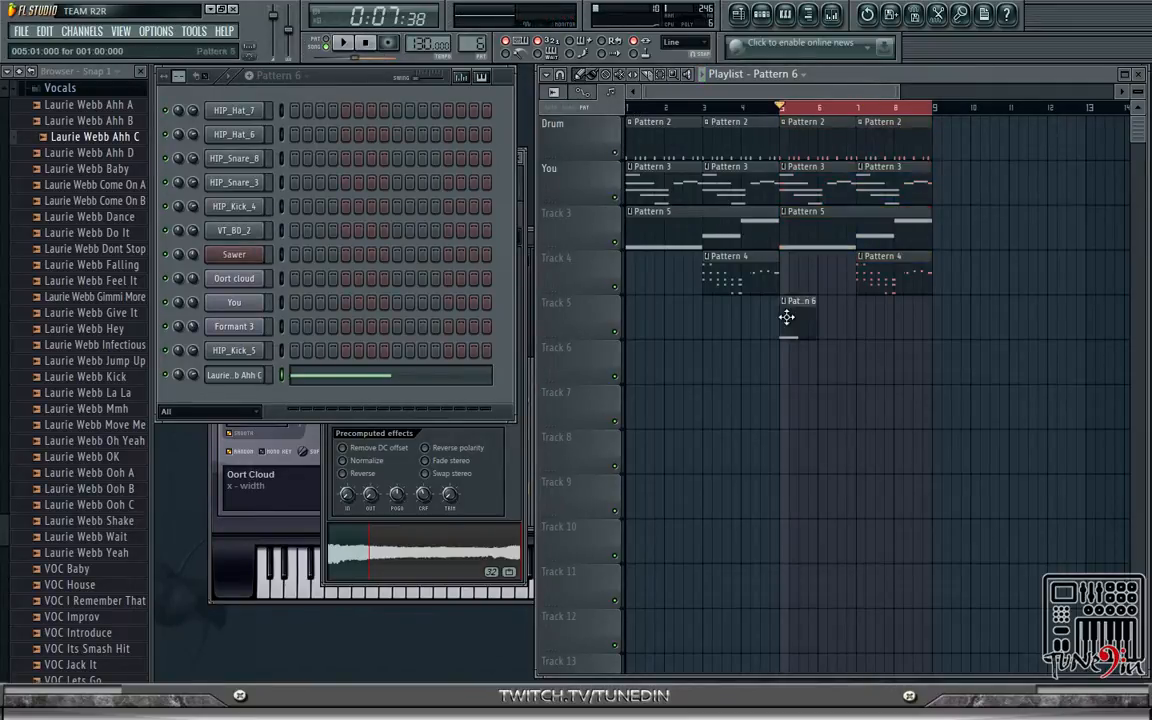
{"action": "left_click", "coordinate": [343, 43]}
{"action": "left_click", "coordinate": [367, 45]}
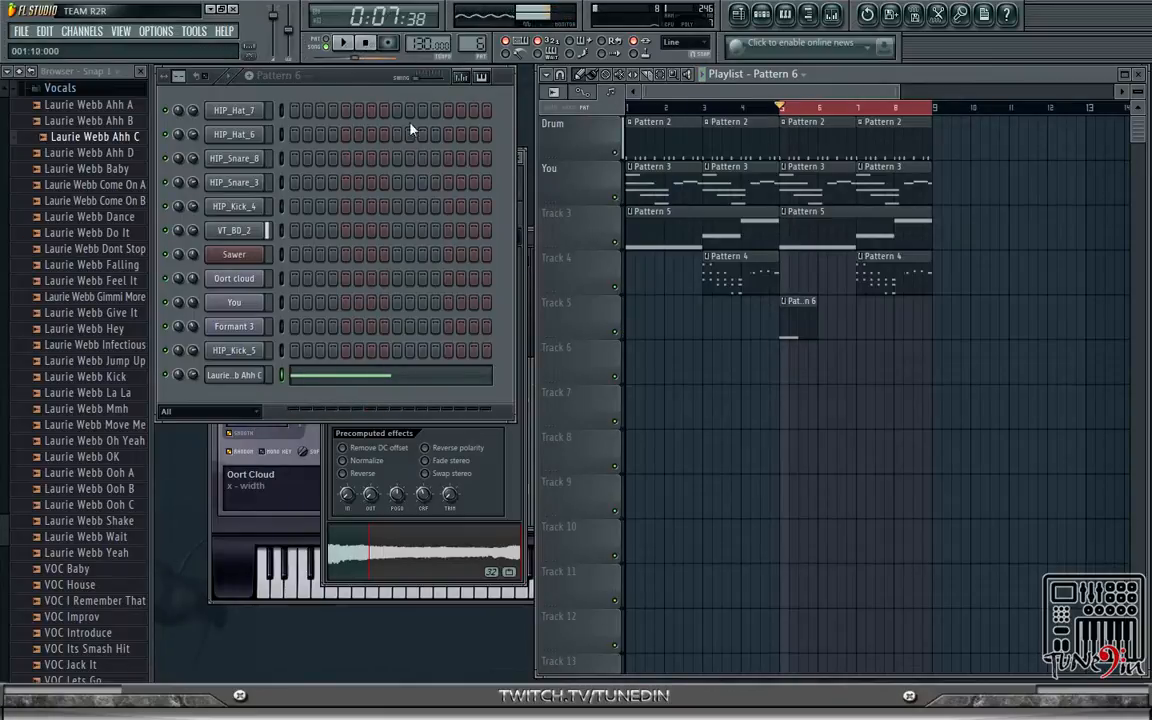
{"action": "left_click", "coordinate": [236, 377]}
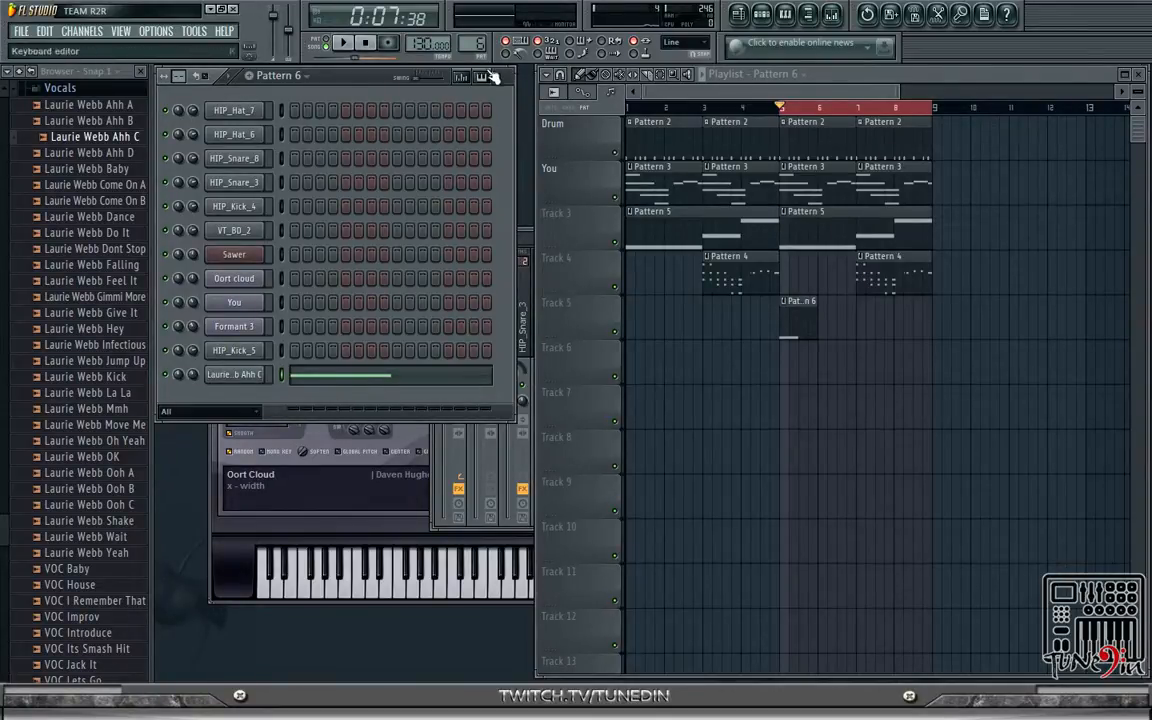
{"action": "left_click", "coordinate": [345, 44]}
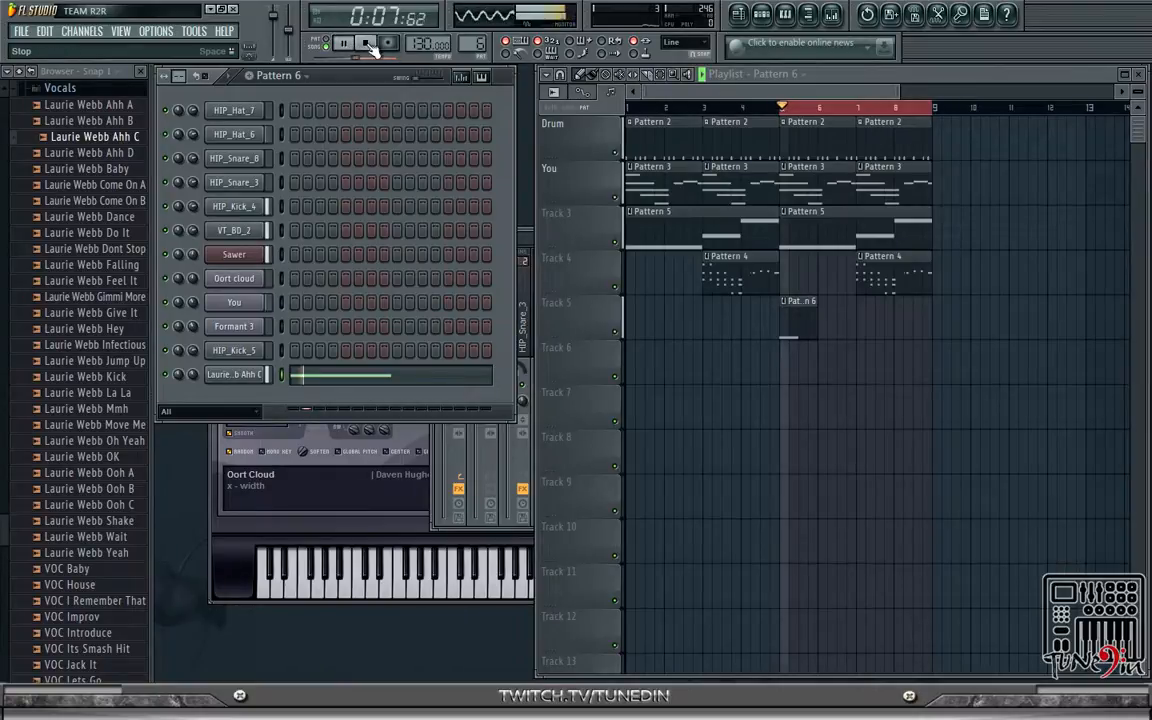
{"action": "left_click", "coordinate": [370, 45]}
- Reopen the vocal's piano roll maximized and preview the C5 note within the song
{"action": "left_click", "coordinate": [412, 375]}
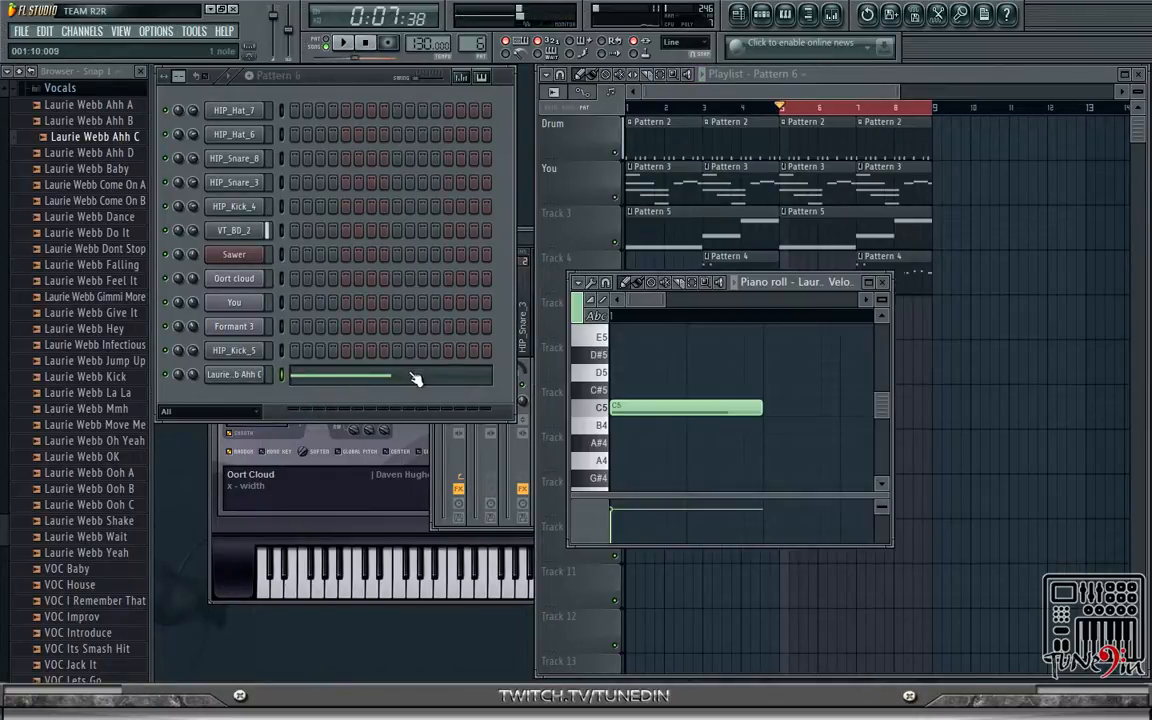
{"action": "left_click", "coordinate": [868, 281]}
{"action": "key", "text": "space"}
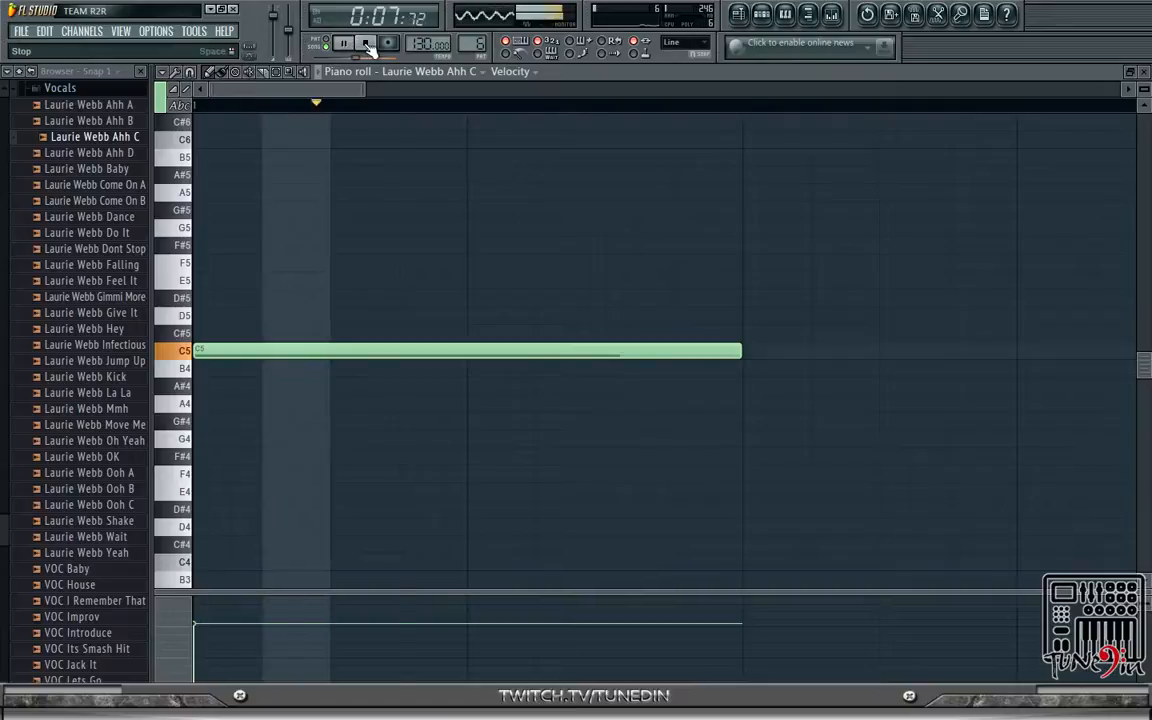
{"action": "key", "text": "space"}
- Add an eight-step F5 note after the C5 note, preview it, and move its start to step 11
{"action": "left_click", "coordinate": [751, 266]}
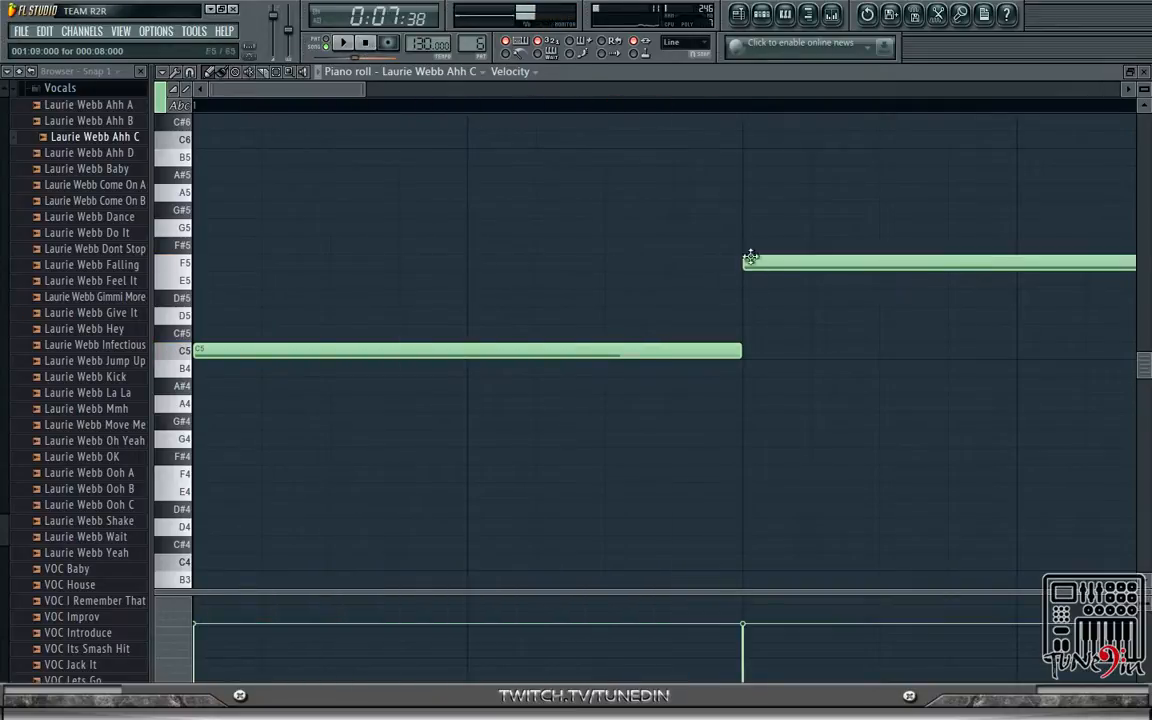
{"action": "left_click", "coordinate": [342, 43]}
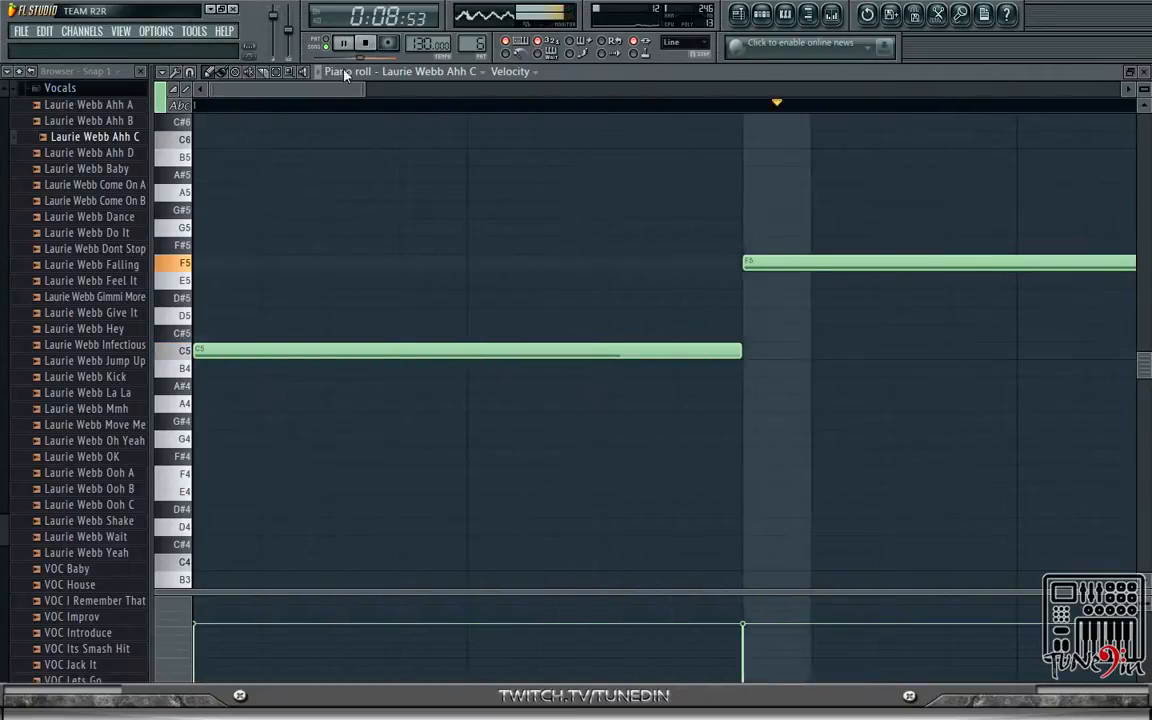
{"action": "key", "text": "space"}
{"action": "left_click_drag", "start_coordinate": [323, 90], "coordinate": [361, 92]}
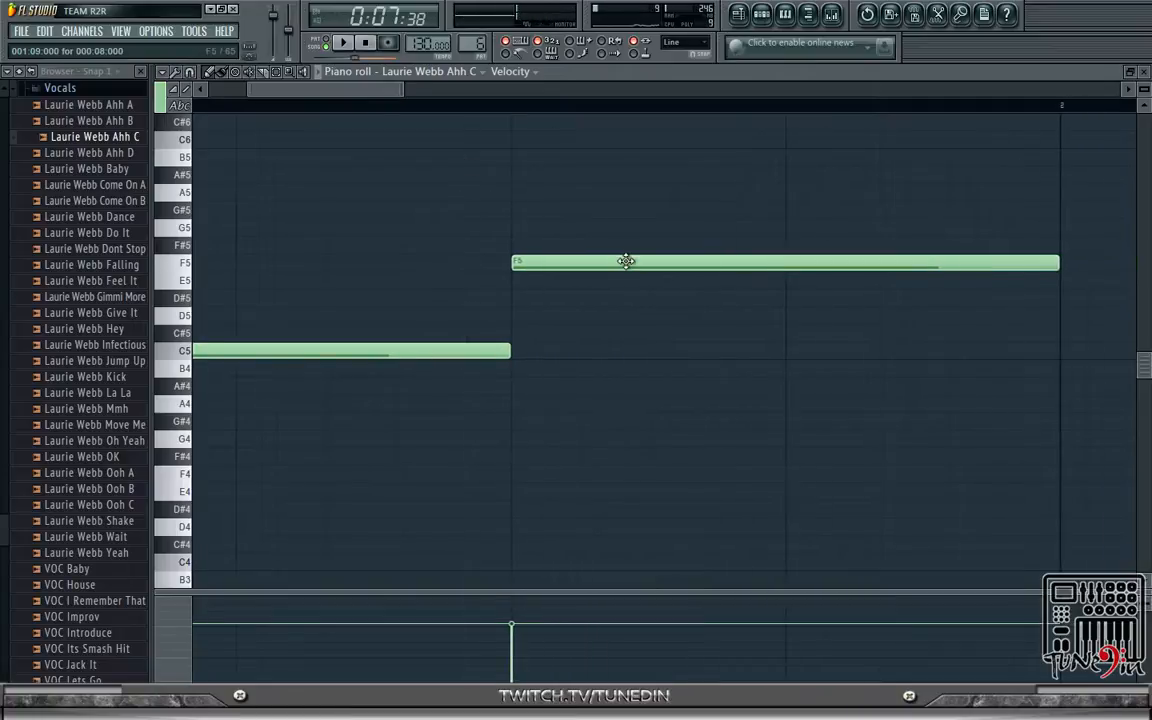
{"action": "left_click_drag", "start_coordinate": [625, 261], "coordinate": [797, 255]}
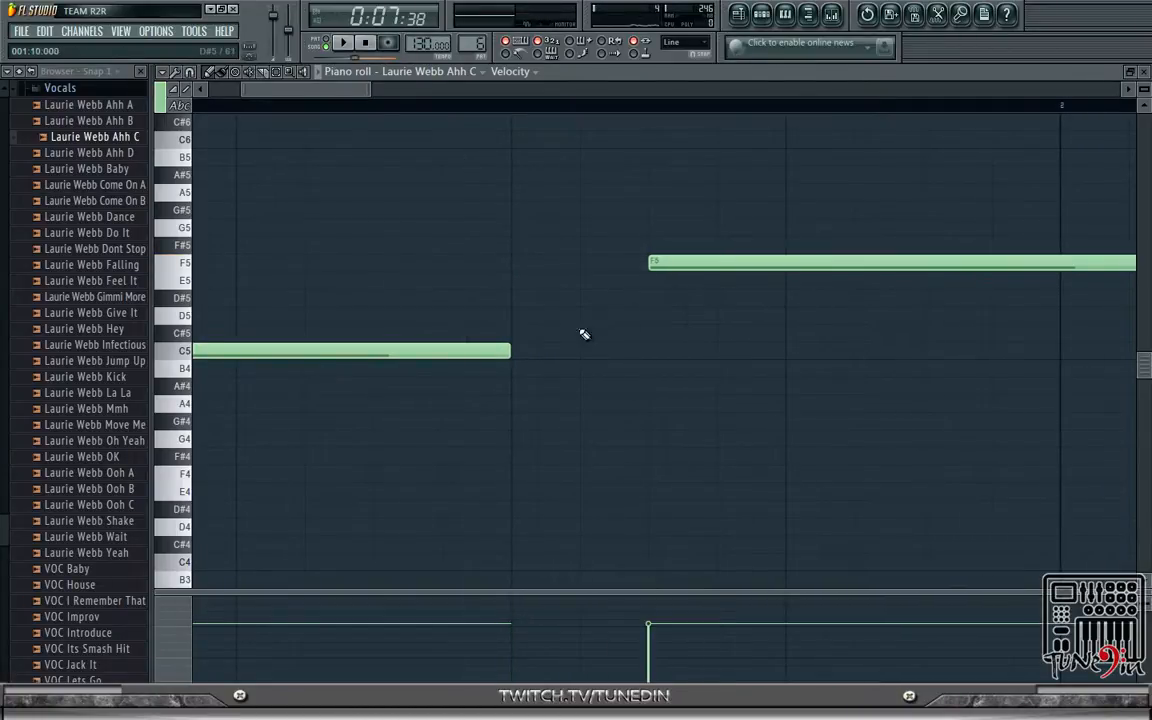
- Try extending the C5 note up to the start of the F5 note, preview it, and shorten it back to eight steps
{"action": "left_click_drag", "start_coordinate": [504, 348], "coordinate": [648, 349]}
{"action": "left_click", "coordinate": [343, 43]}
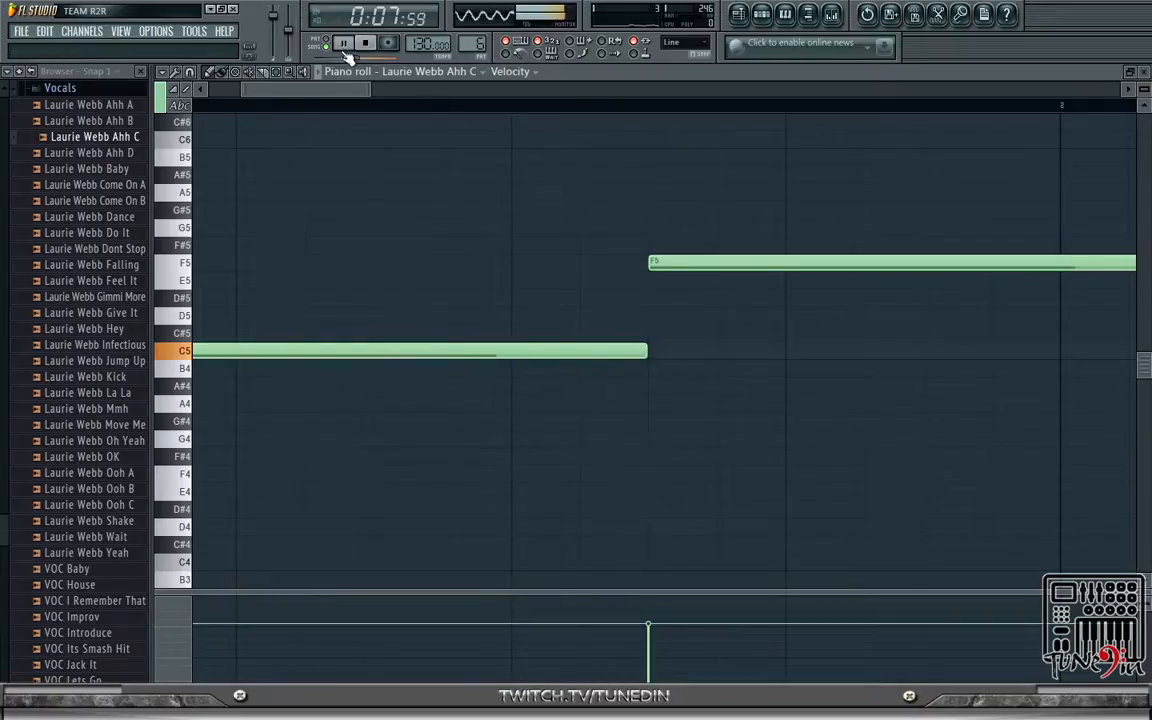
{"action": "left_click", "coordinate": [365, 43]}
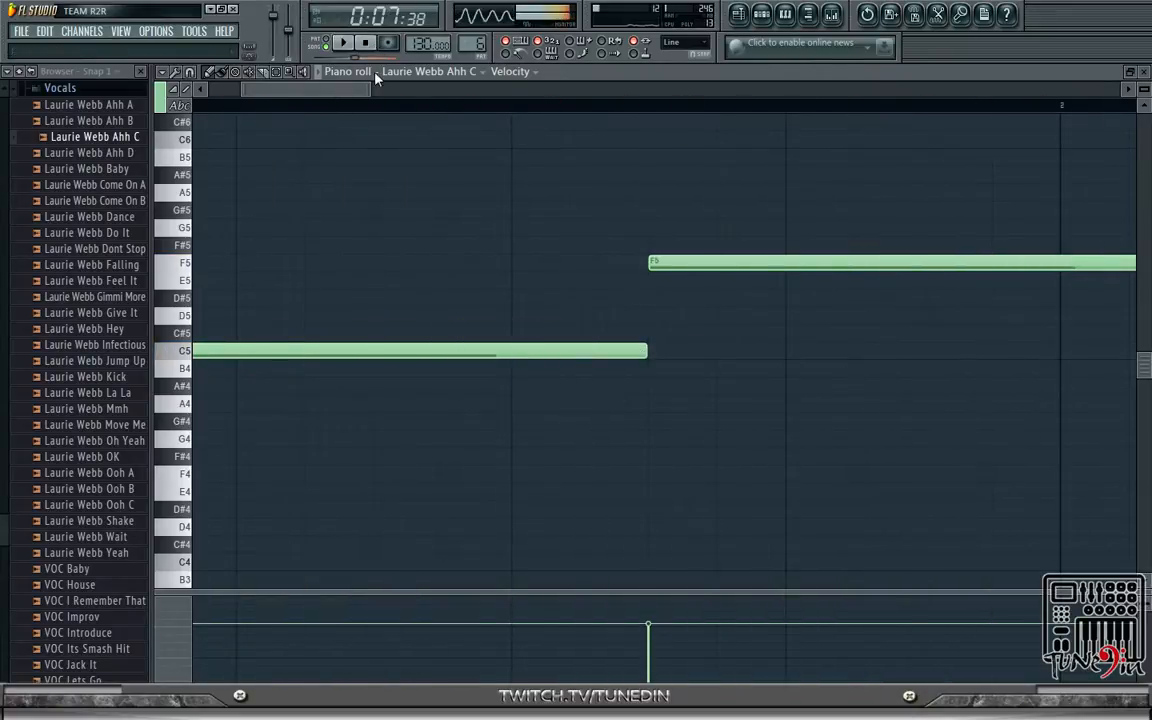
{"action": "left_click_drag", "start_coordinate": [637, 348], "coordinate": [520, 348]}
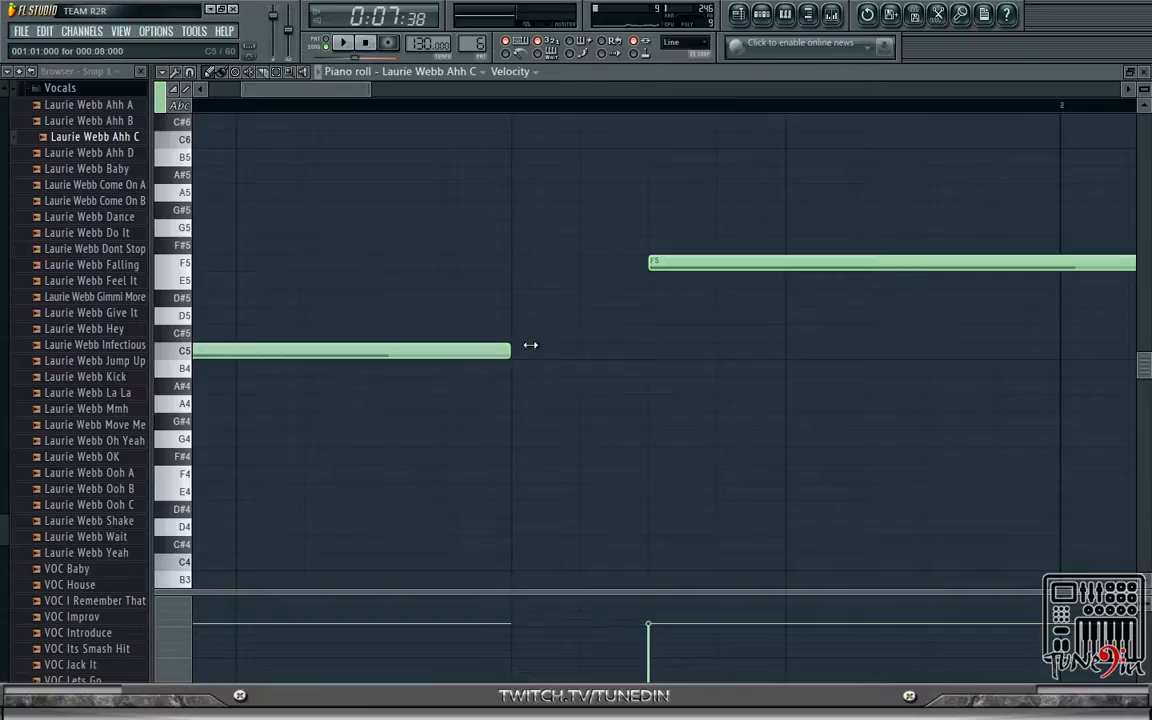
- Move the F5 note so it starts at step 13 of bar 1 and preview the two-note vocal phrase
{"action": "left_click", "coordinate": [343, 43]}
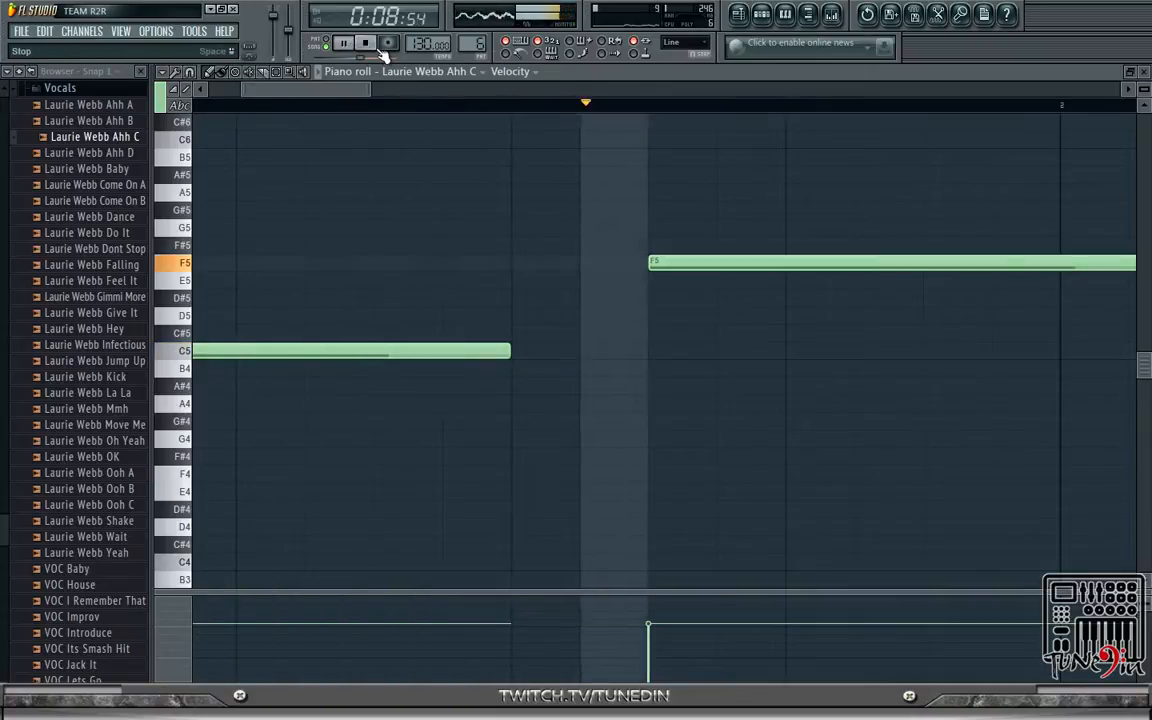
{"action": "left_click", "coordinate": [381, 52]}
{"action": "left_click_drag", "start_coordinate": [735, 261], "coordinate": [858, 264]}
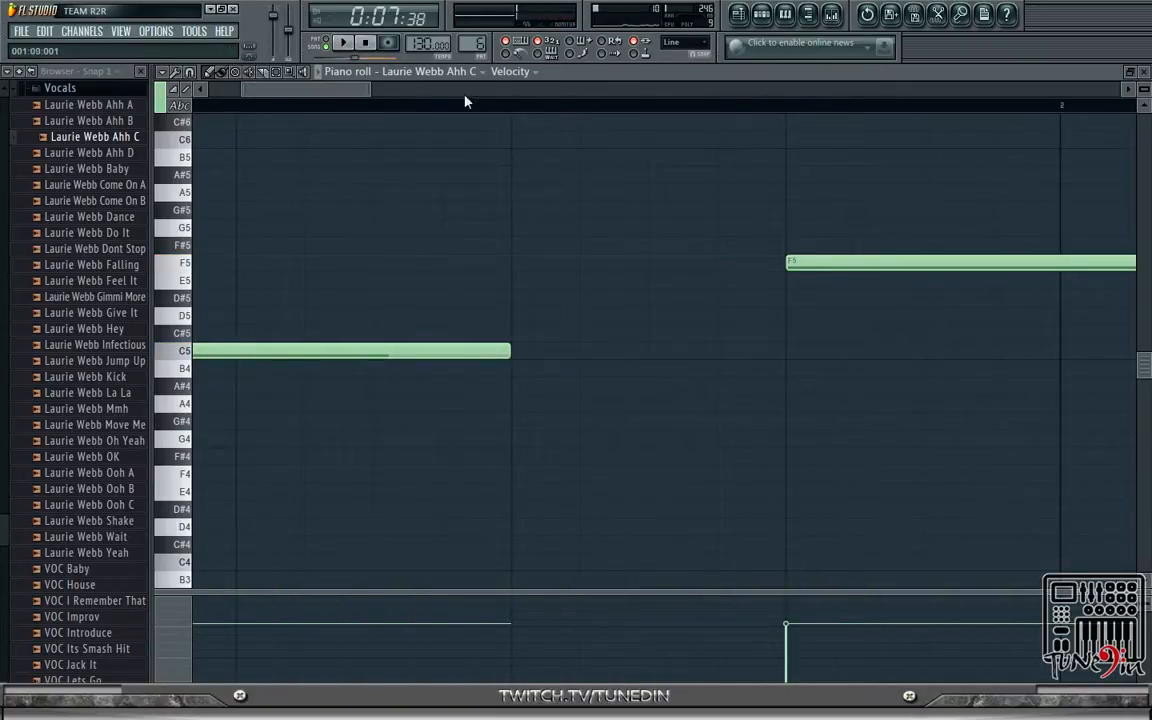
{"action": "left_click", "coordinate": [343, 43]}
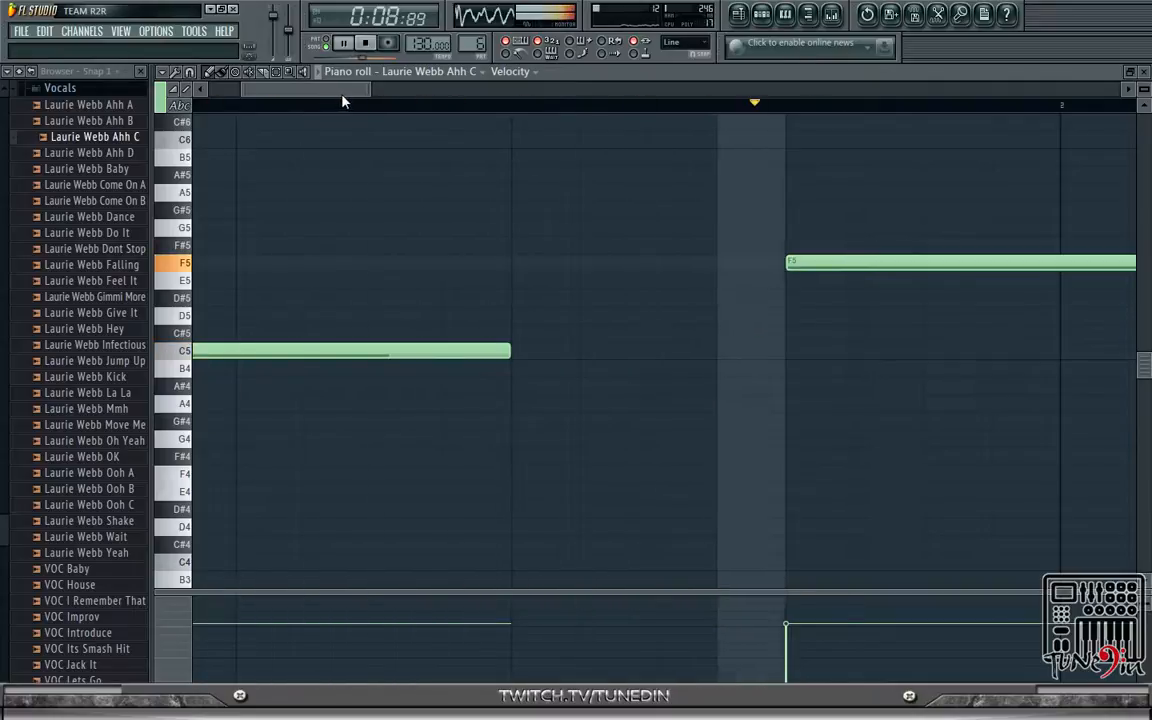
{"action": "left_click", "coordinate": [380, 53]}
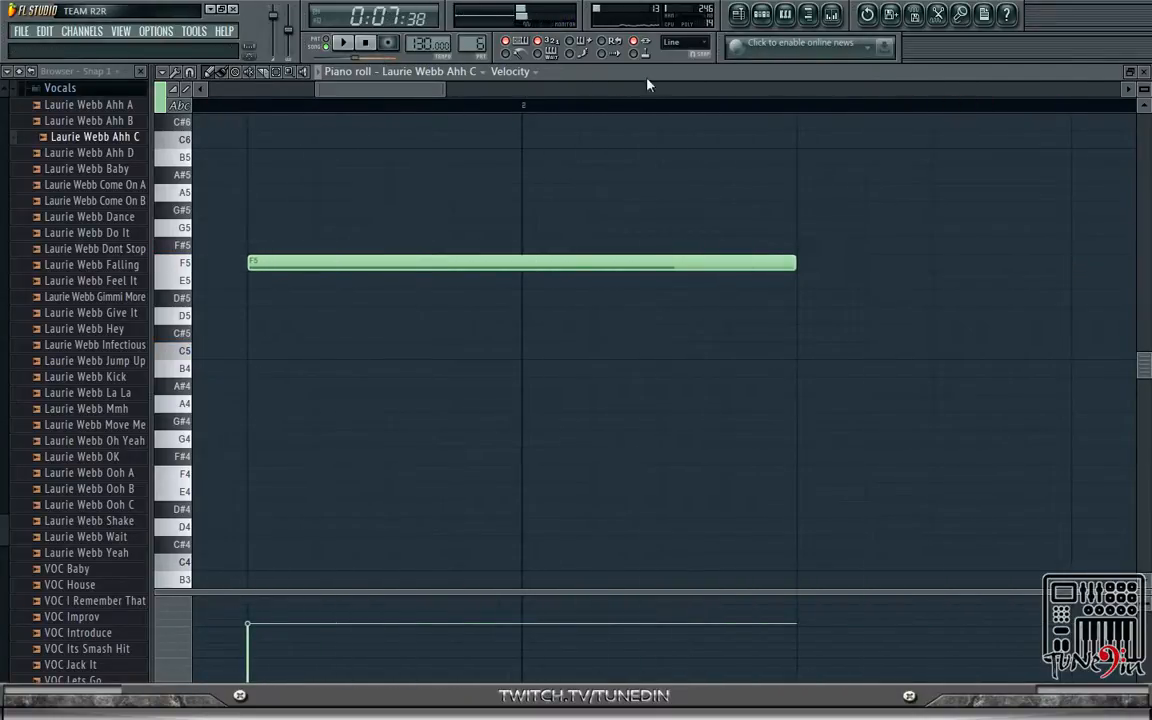
{"action": "left_click_drag", "start_coordinate": [447, 80], "coordinate": [652, 88]}
{"action": "left_click_drag", "start_coordinate": [490, 89], "coordinate": [296, 96]}
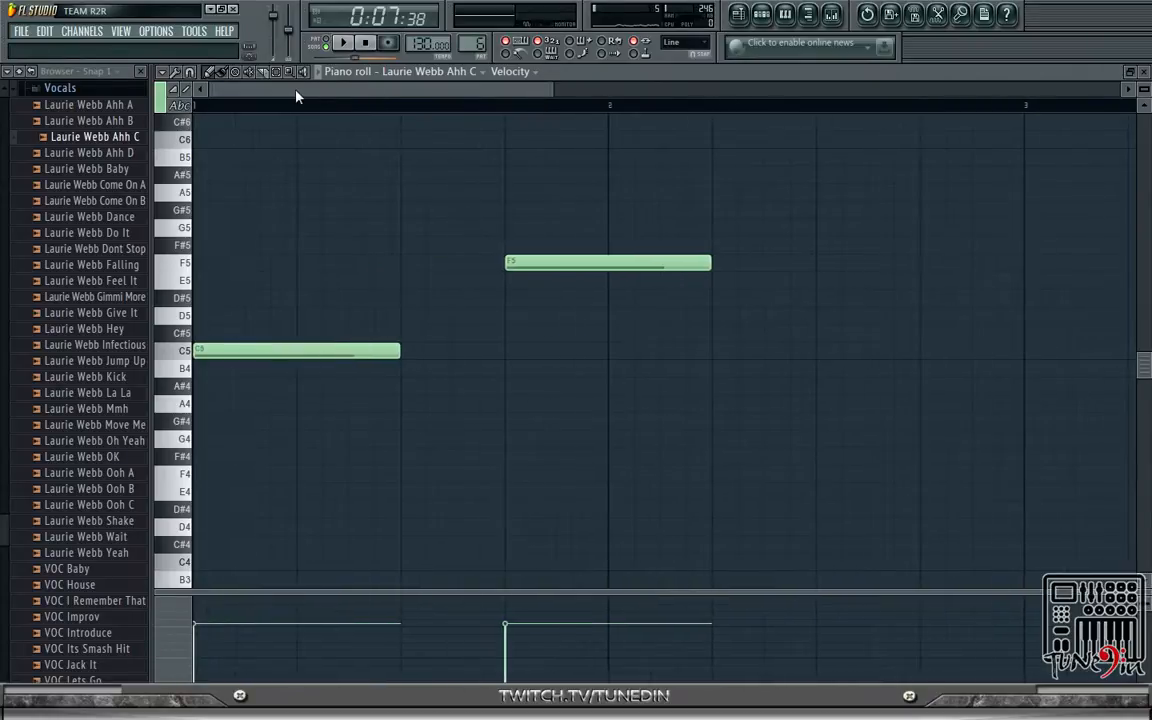
{"action": "left_click", "coordinate": [345, 45]}
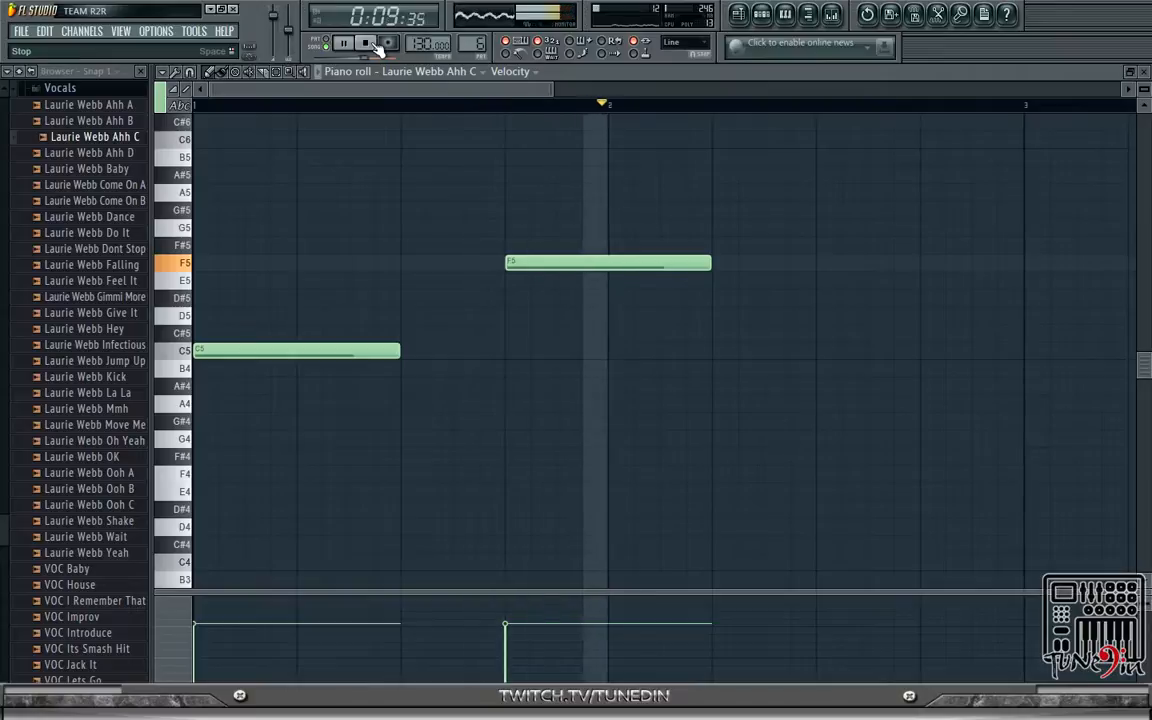
{"action": "left_click", "coordinate": [377, 46]}
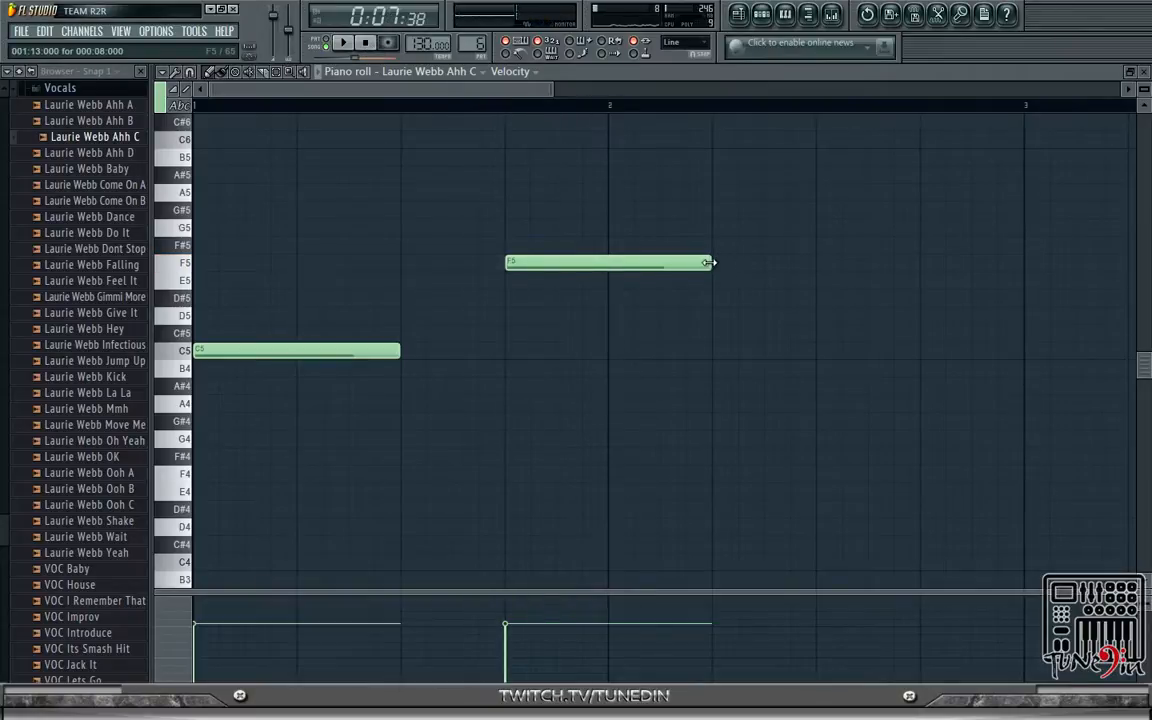
- Try shortening the F5 note to four steps with one-step F5 notes at steps 2 and 4 of bar 2, and preview
{"action": "left_click_drag", "start_coordinate": [690, 262], "coordinate": [610, 262]}
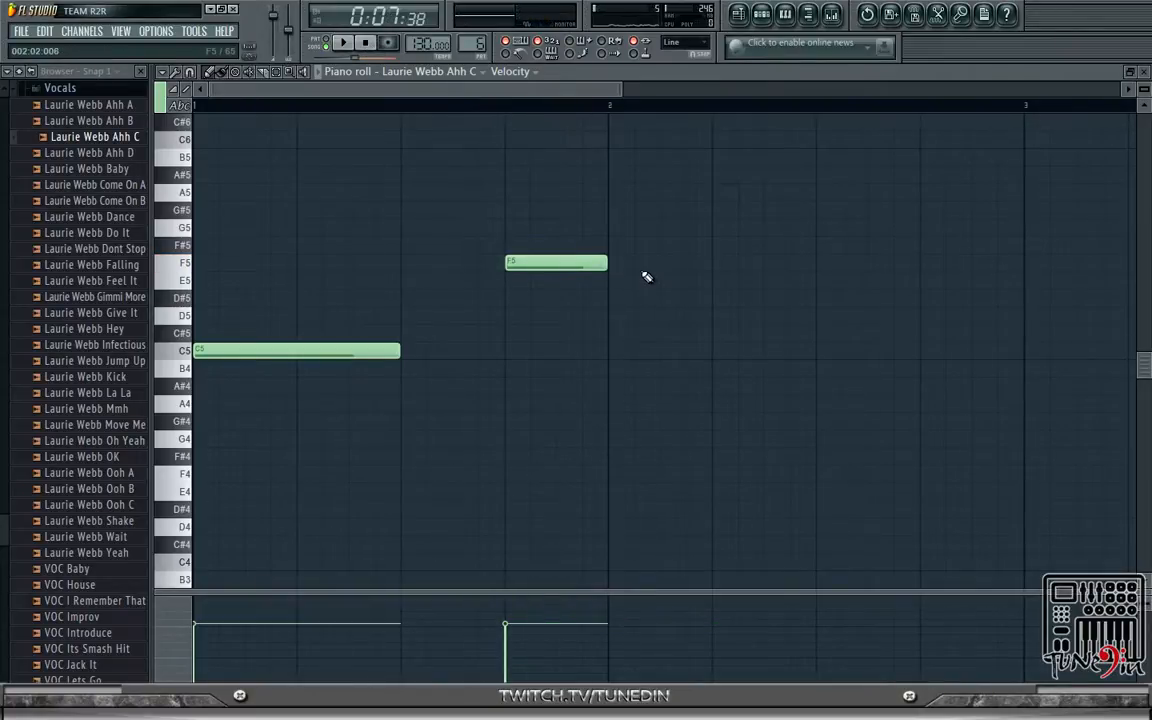
{"action": "left_click", "coordinate": [645, 262]}
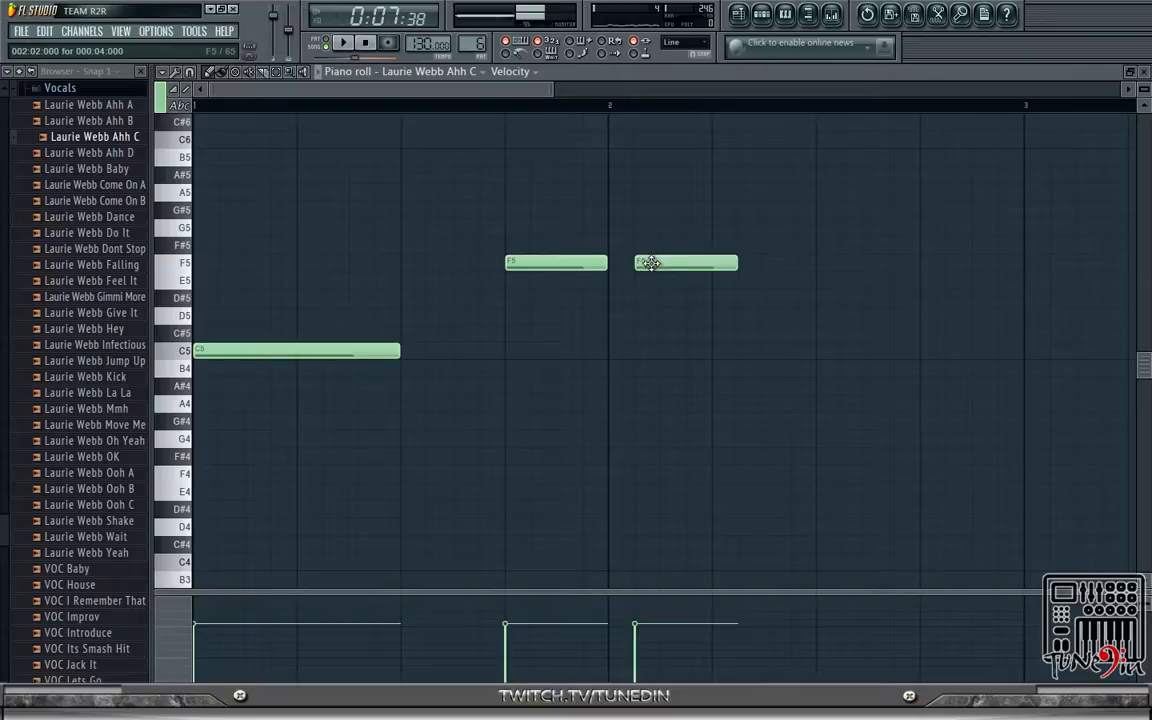
{"action": "mouse_move", "coordinate": [660, 262]}
{"action": "left_mouse_down"}
{"action": "mouse_move", "coordinate": [735, 261]}
{"action": "mouse_move", "coordinate": [651, 262]}
{"action": "left_mouse_up"}
{"action": "left_click", "coordinate": [692, 264]}
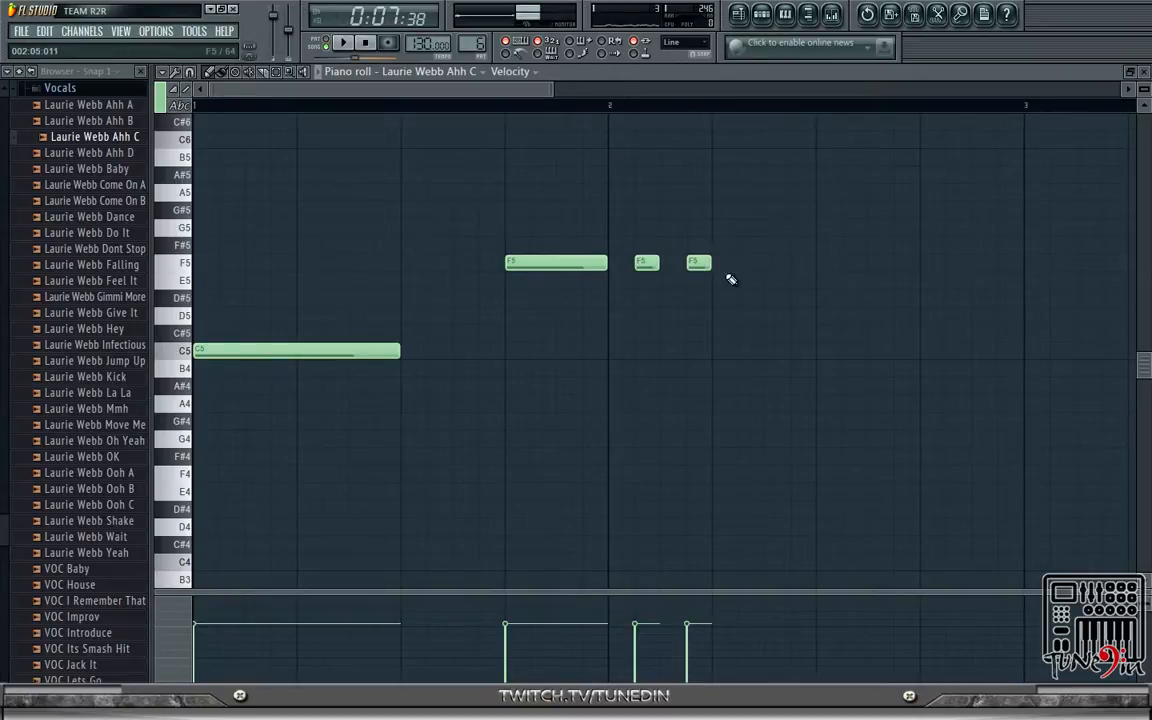
{"action": "left_click", "coordinate": [344, 44]}
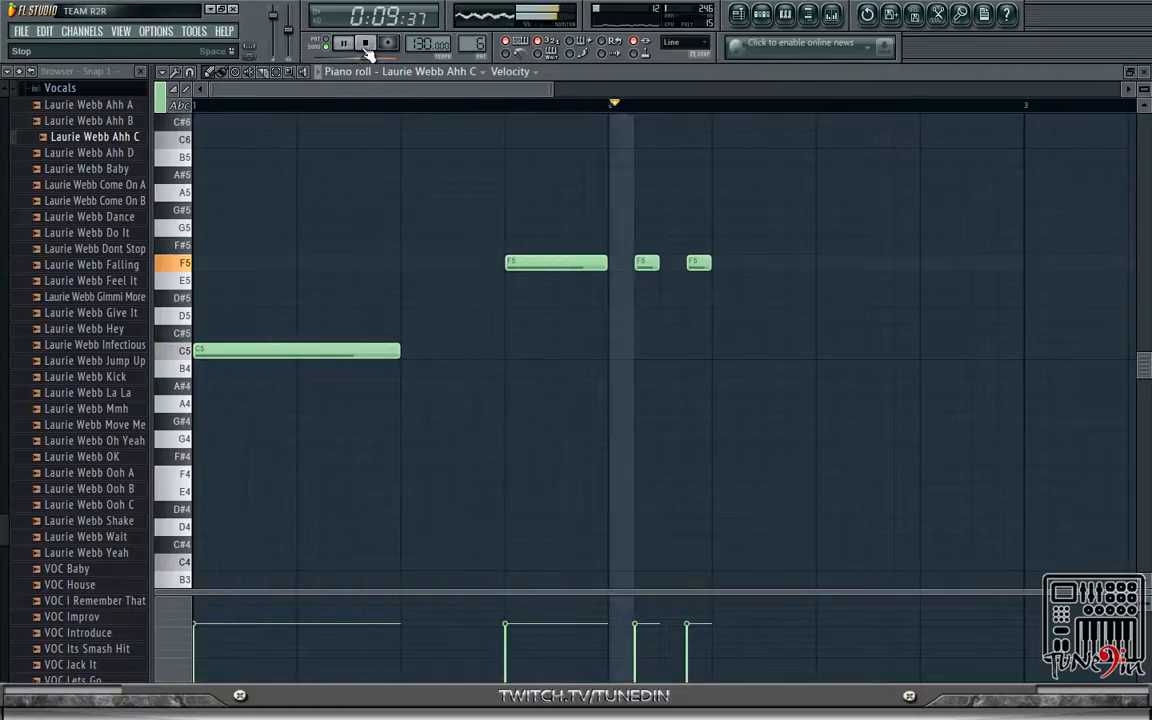
{"action": "left_click", "coordinate": [367, 46]}
- Try other positions for the short F5 notes in bar 2, delete them all, and lengthen the remaining F5 note to eight steps
{"action": "right_click", "coordinate": [648, 265]}
{"action": "left_click", "coordinate": [673, 263]}
{"action": "right_click", "coordinate": [699, 265]}
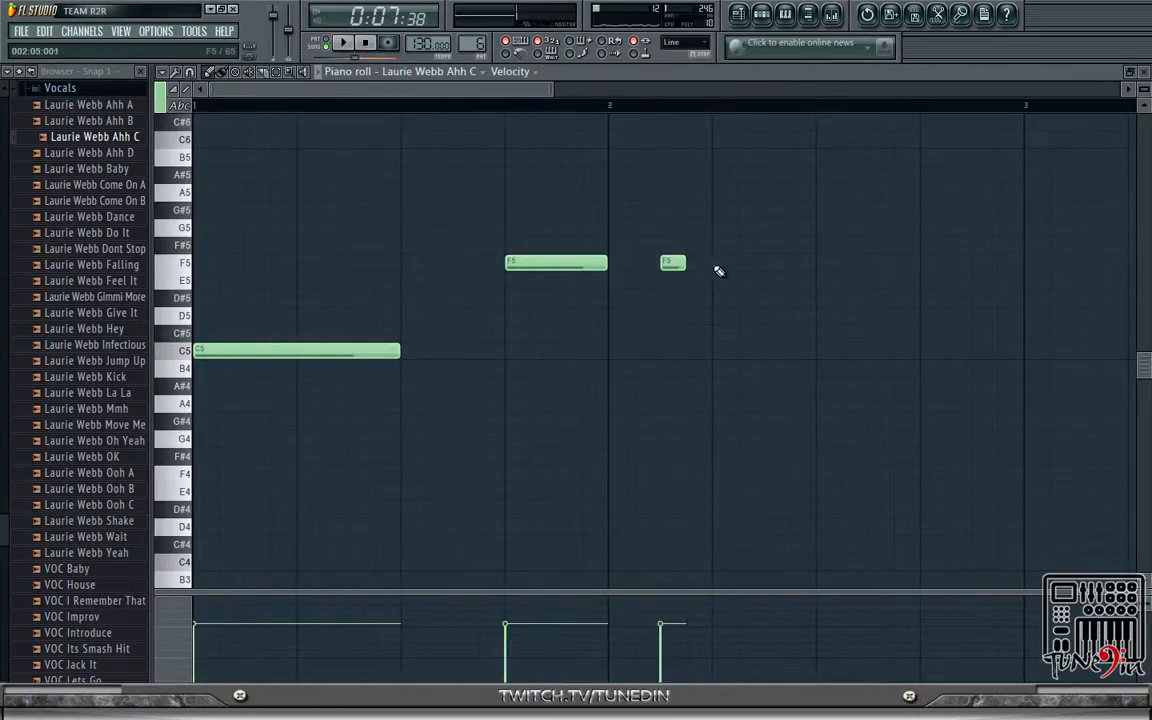
{"action": "left_click", "coordinate": [716, 268]}
{"action": "right_click", "coordinate": [673, 263]}
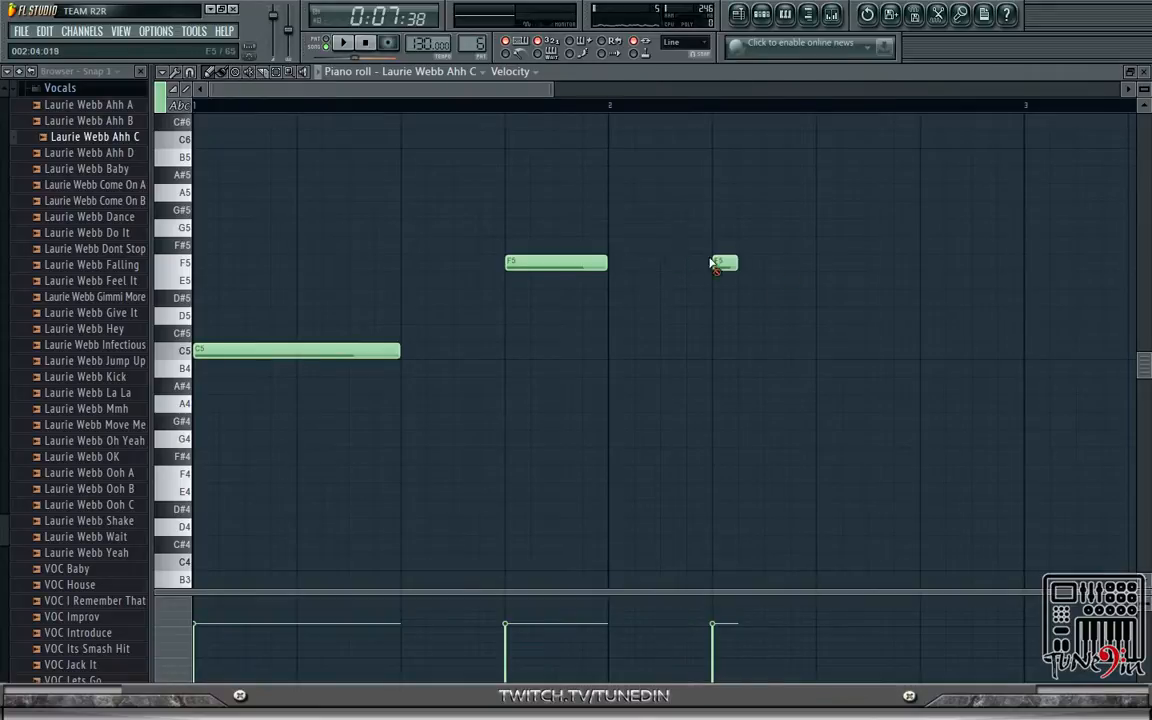
{"action": "right_click", "coordinate": [725, 263]}
{"action": "left_click_drag", "start_coordinate": [604, 263], "coordinate": [708, 267]}
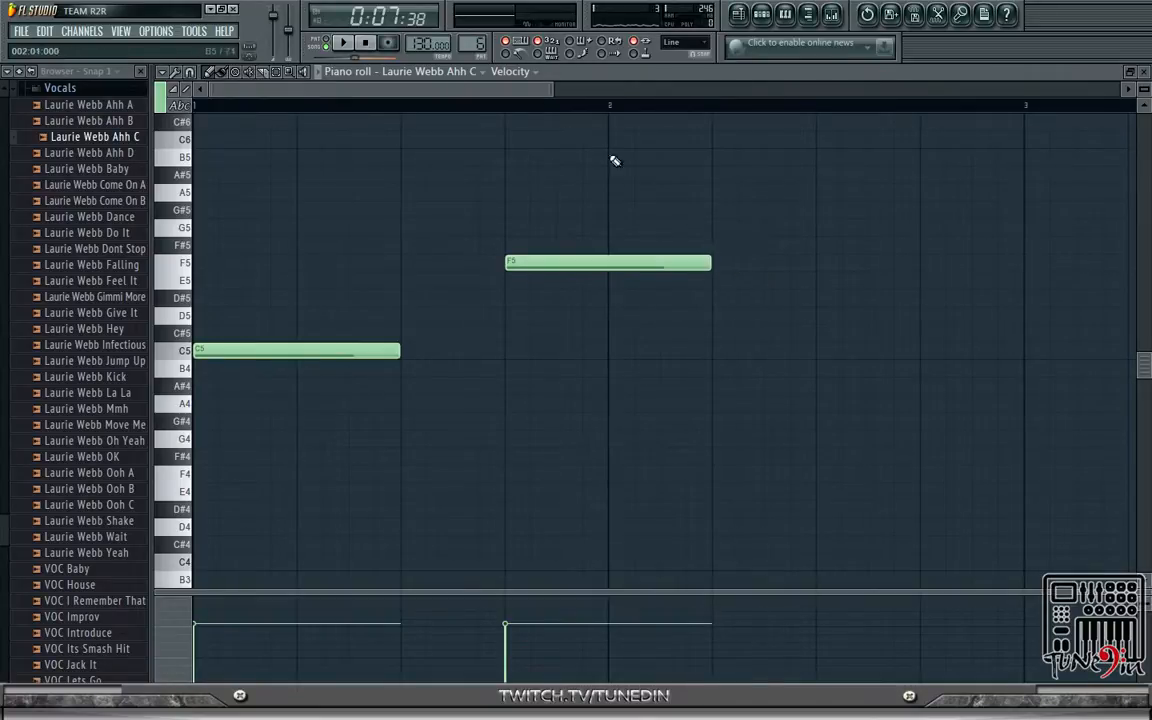
- Preview the phrase and add a four-step G5 note directly after the F5 note, at step 5 of bar 2
{"action": "left_click", "coordinate": [344, 43]}
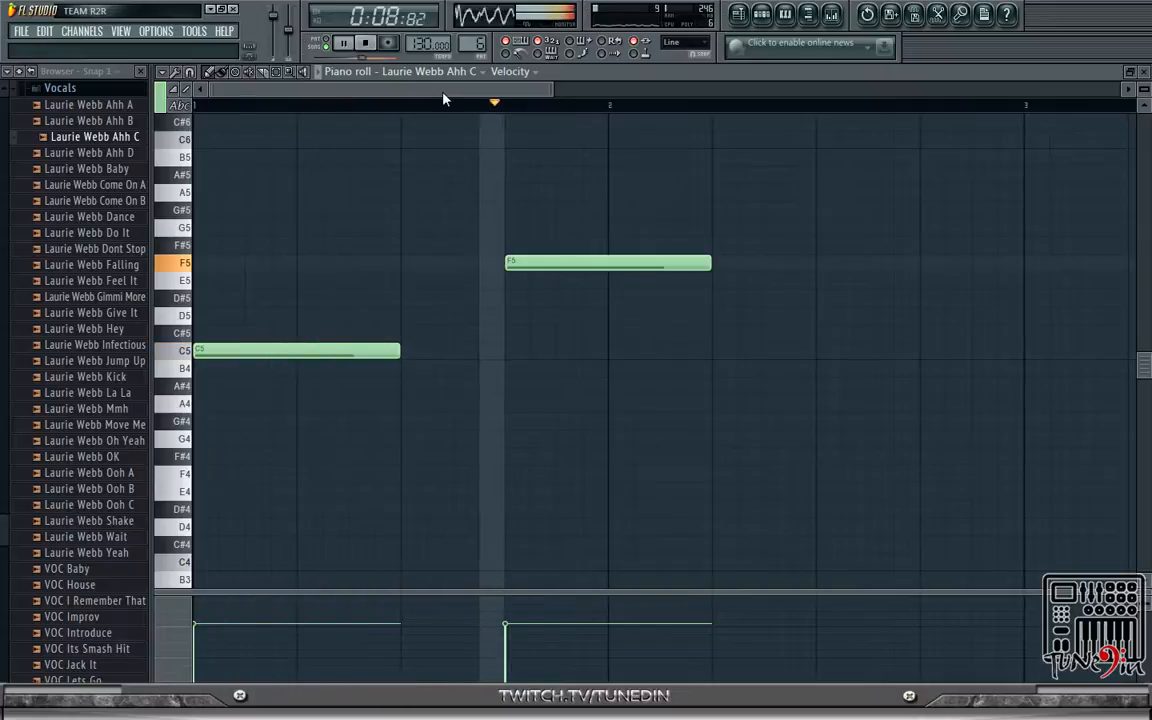
{"action": "left_click_drag", "start_coordinate": [442, 92], "coordinate": [532, 185]}
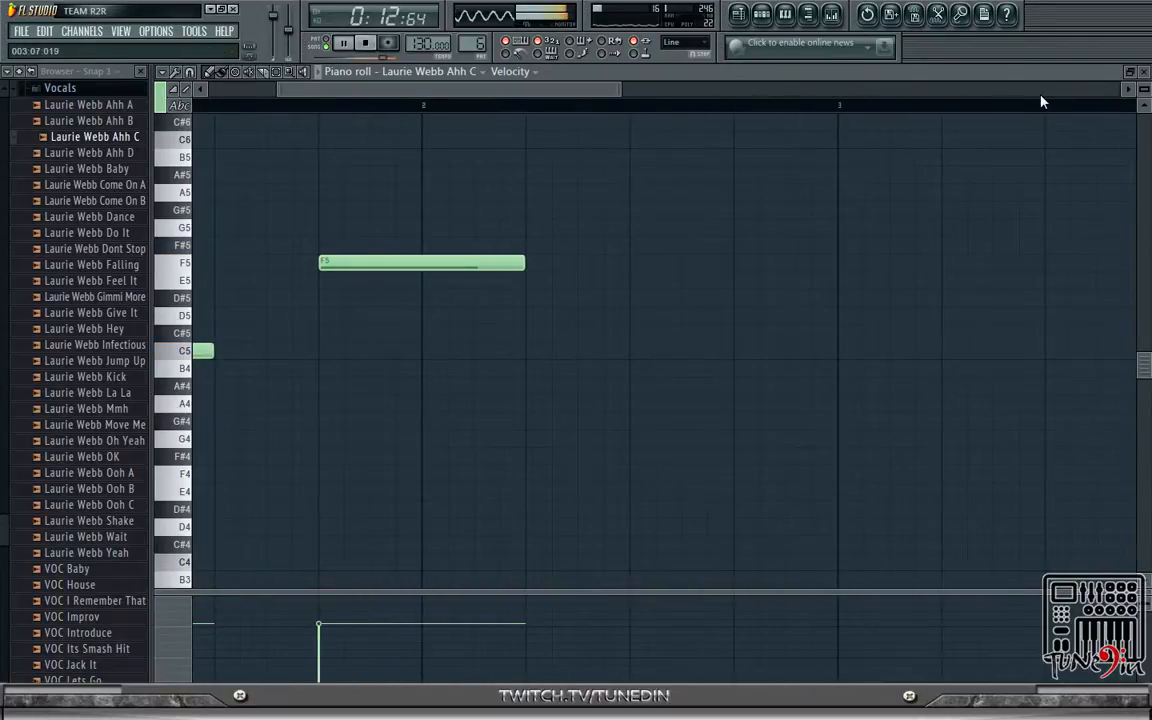
{"action": "left_click", "coordinate": [1146, 75]}
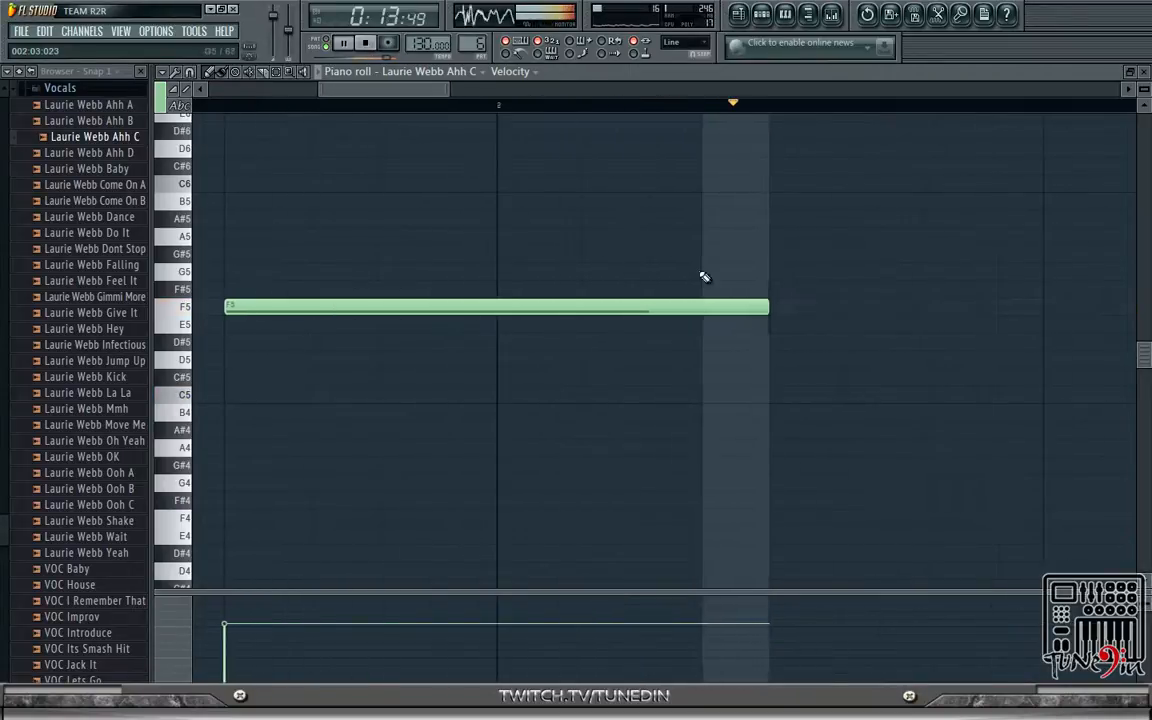
{"action": "left_click", "coordinate": [458, 270]}
{"action": "left_click_drag", "start_coordinate": [983, 270], "coordinate": [715, 271]}
{"action": "left_click", "coordinate": [365, 43]}
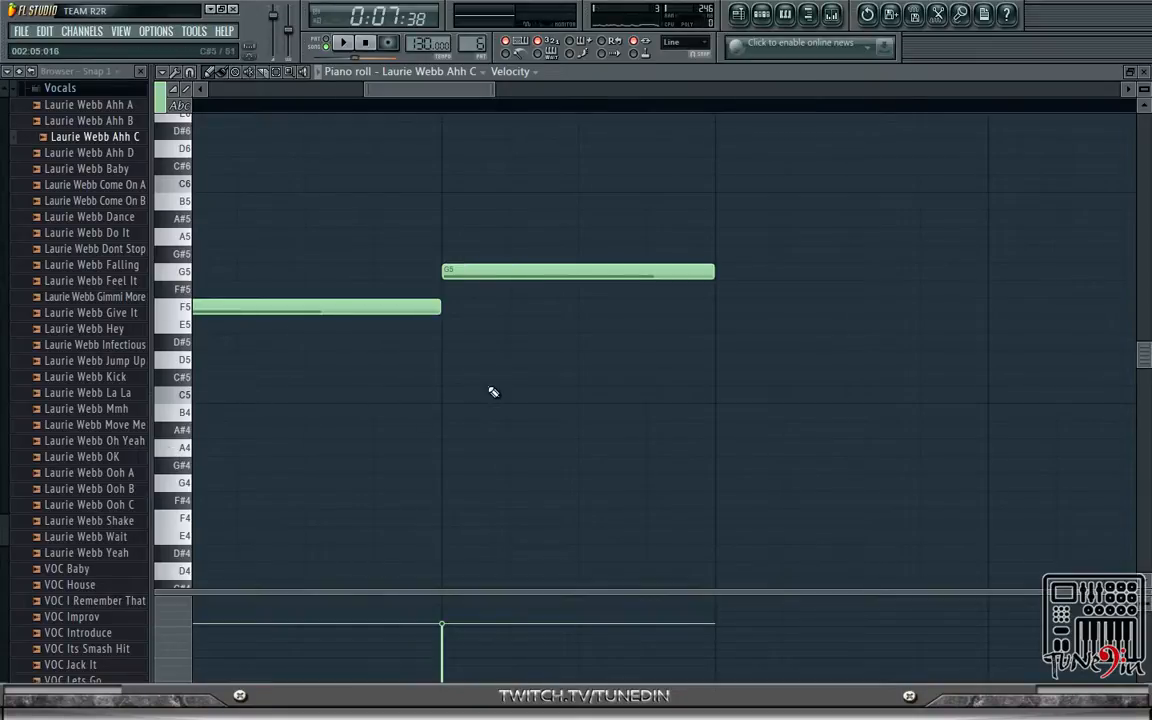
- Raise the G5 note in bar 2 to G#5, trying A5 on the way, and preview the change
{"action": "left_click_drag", "start_coordinate": [446, 96], "coordinate": [470, 100]}
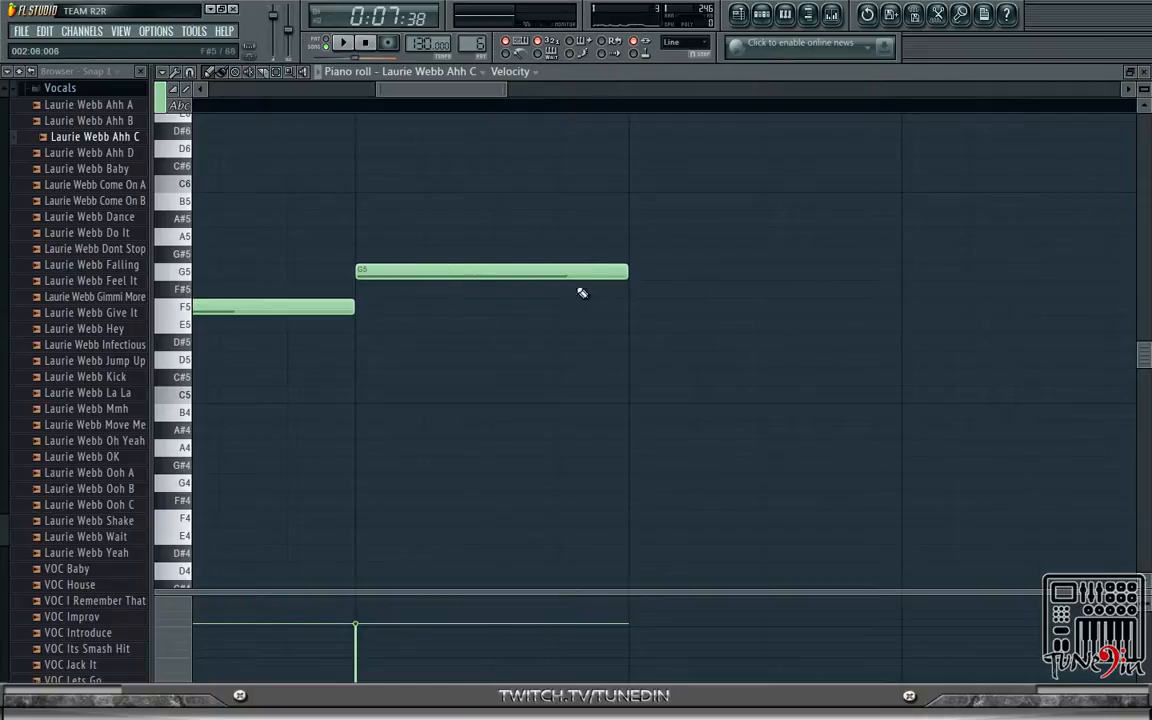
{"action": "left_click", "coordinate": [345, 45]}
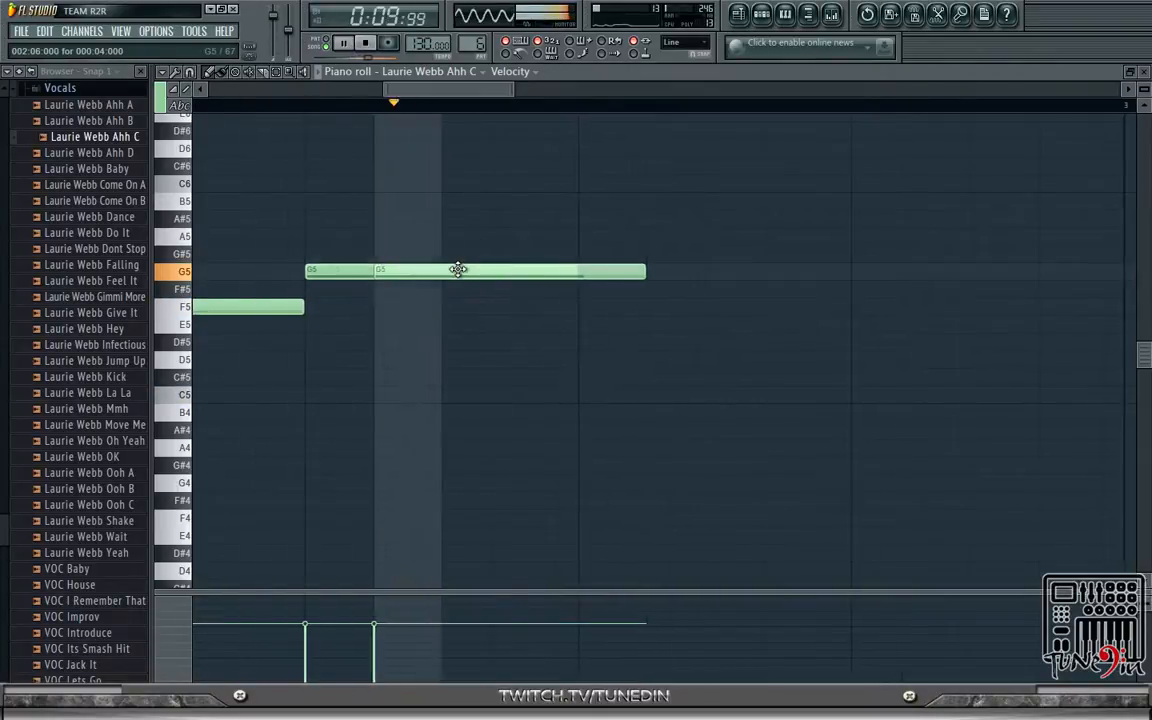
{"action": "left_click_drag", "start_coordinate": [396, 269], "coordinate": [396, 234]}
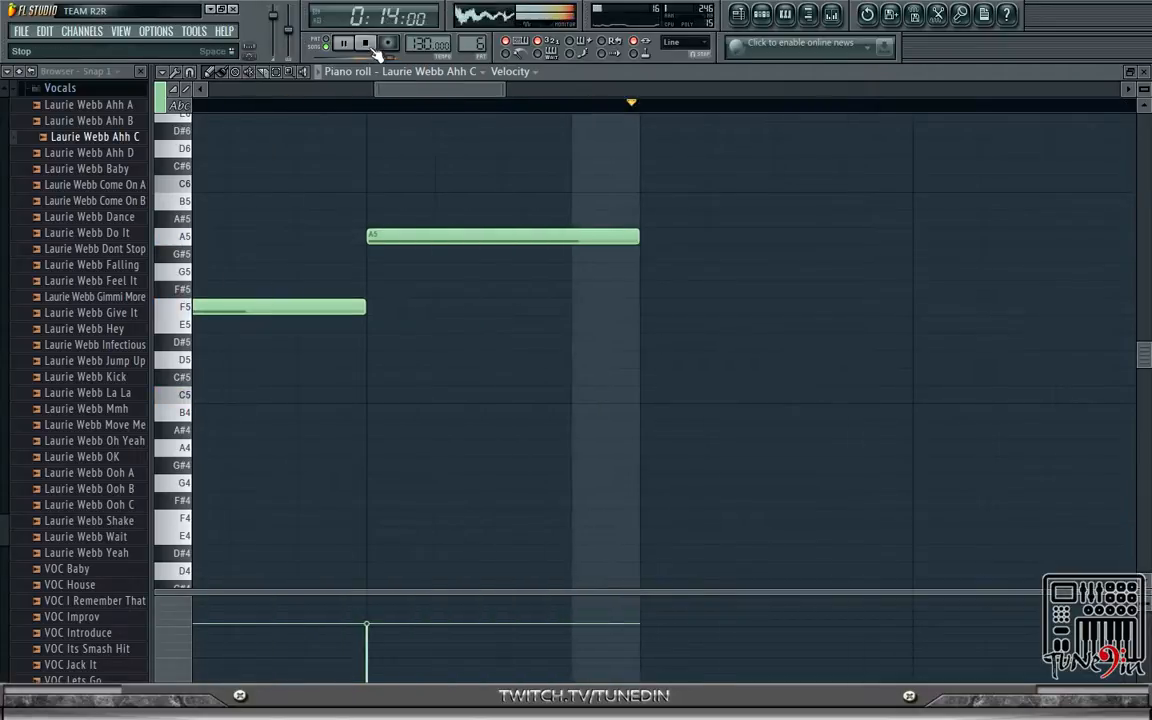
{"action": "key", "text": "space"}
{"action": "left_click_drag", "start_coordinate": [426, 236], "coordinate": [426, 253]}
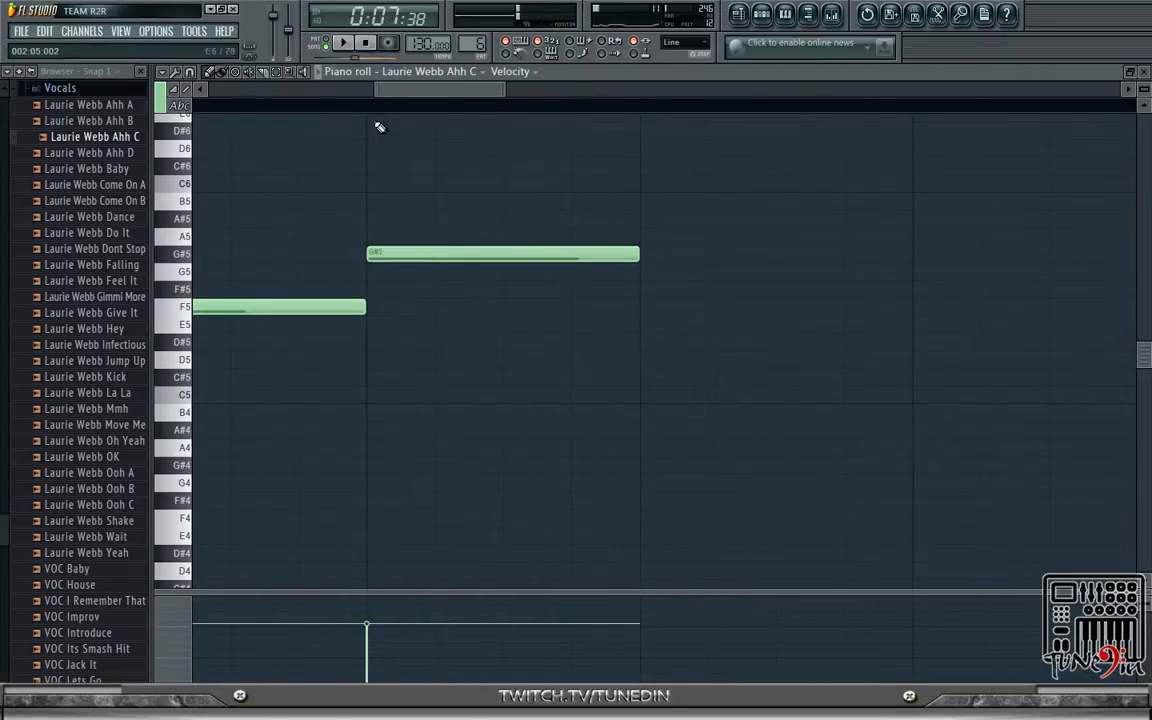
{"action": "left_click", "coordinate": [346, 44]}
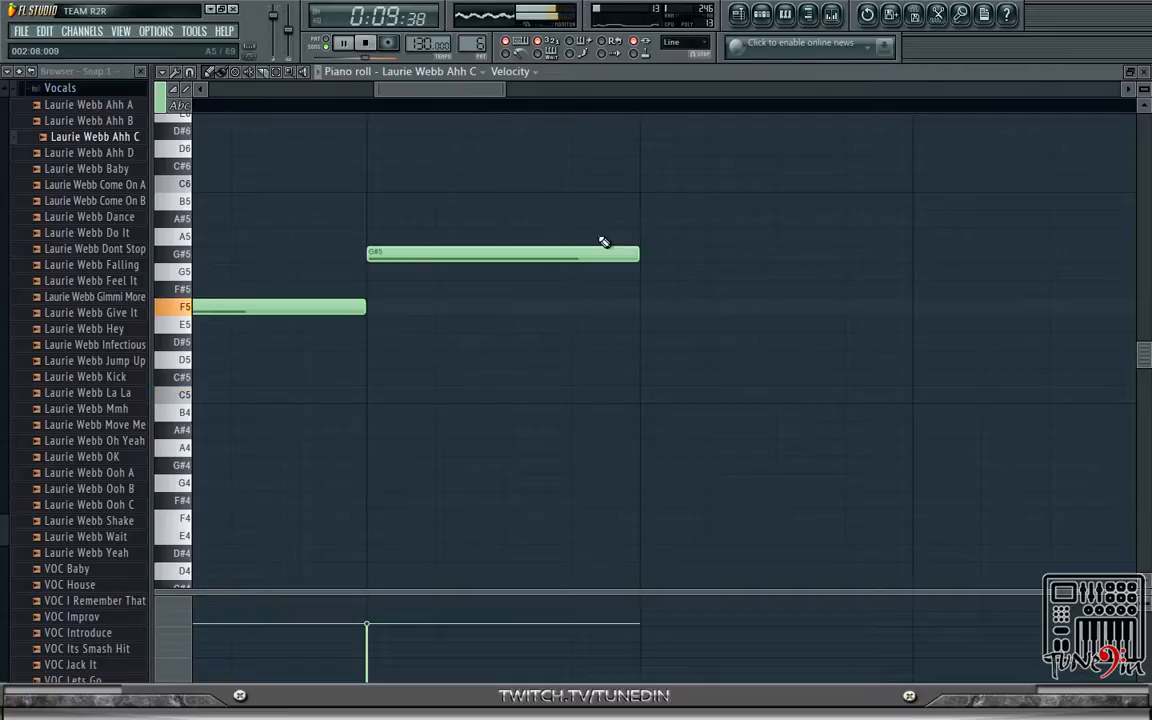
{"action": "left_click", "coordinate": [365, 43]}
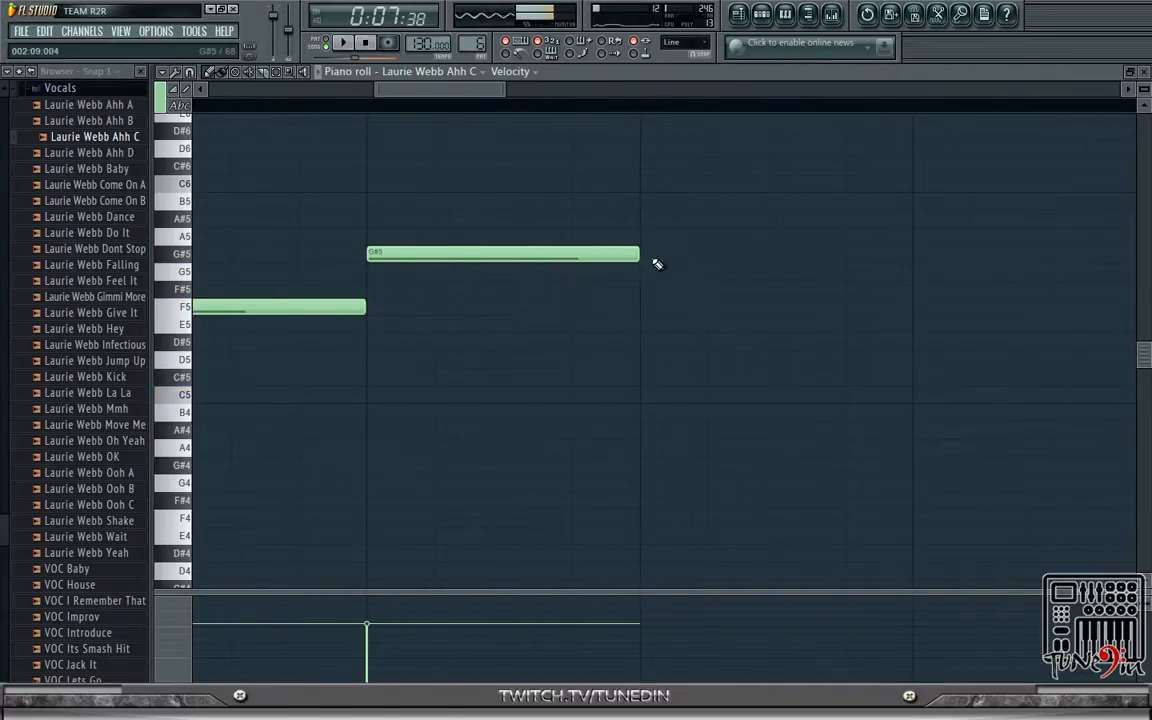
- Add a four-step G5 note directly after the G#5 note, at step 9 of bar 2, and preview the phrase
{"action": "left_click", "coordinate": [664, 271]}
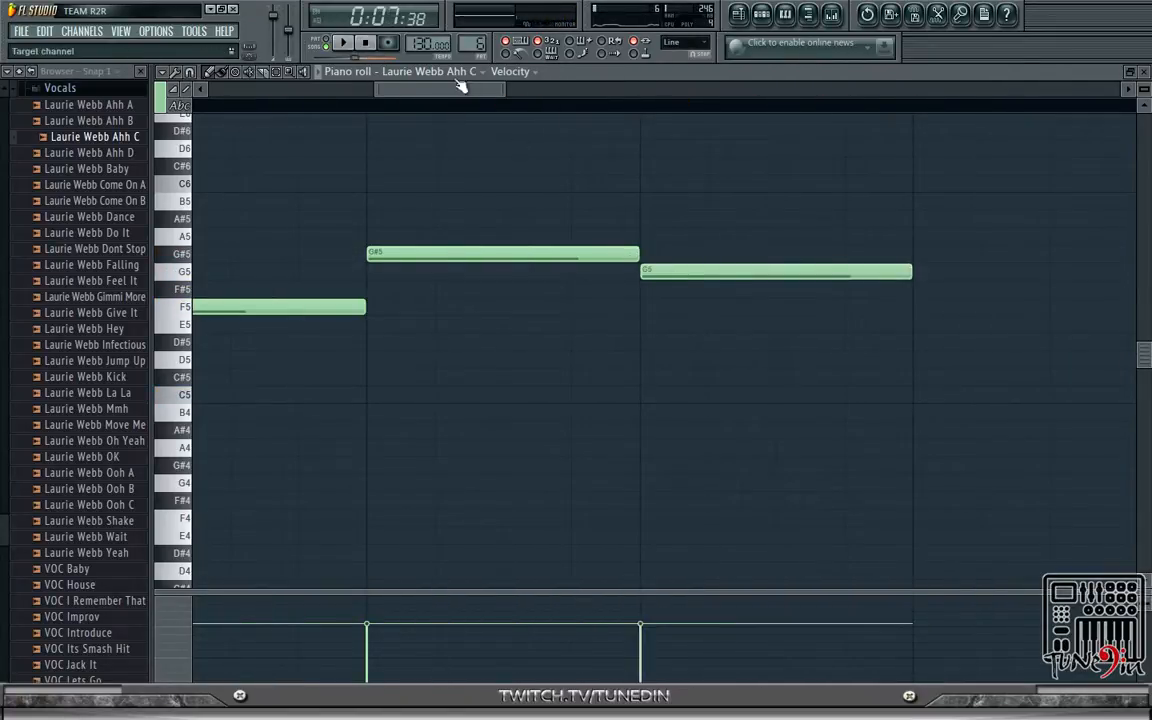
{"action": "left_click", "coordinate": [348, 42]}
{"action": "left_click_drag", "start_coordinate": [444, 91], "coordinate": [293, 92]}
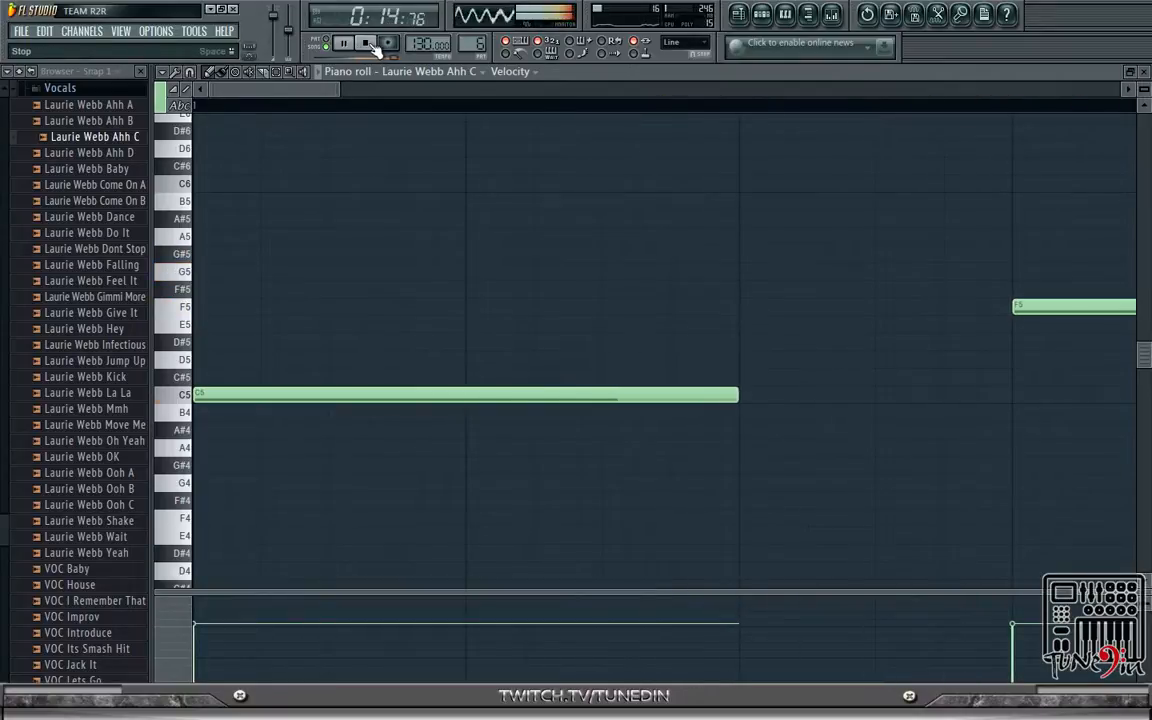
{"action": "left_click", "coordinate": [370, 45]}
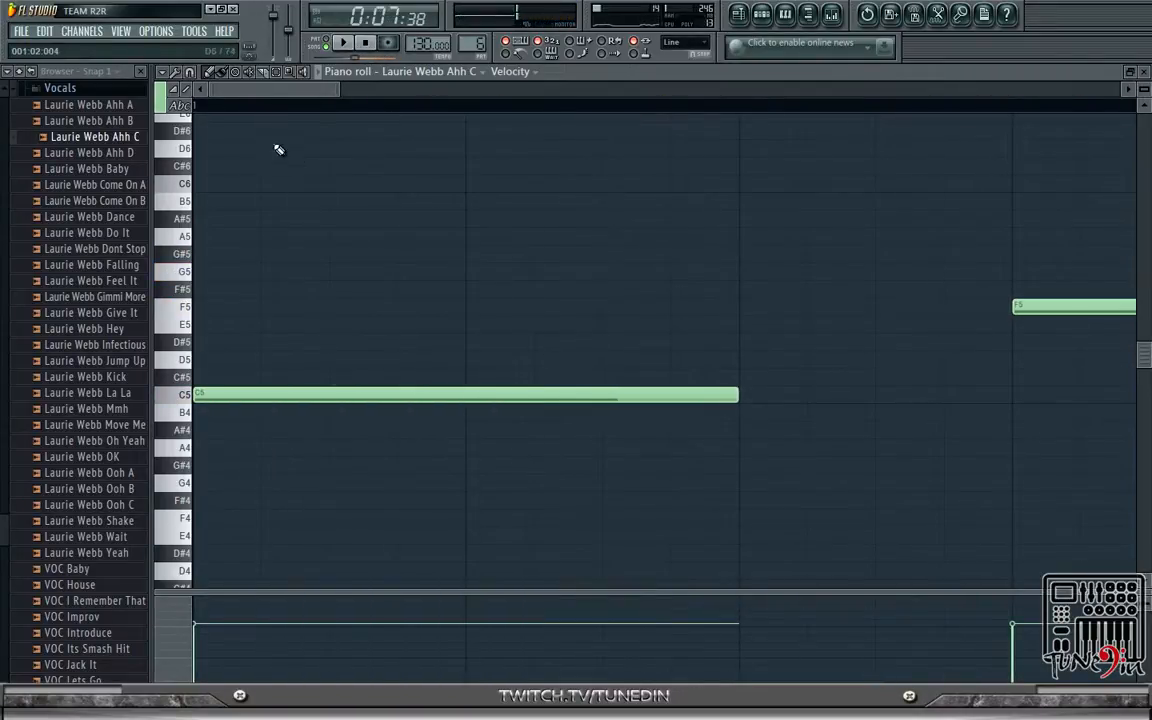
- Add an F5 slide note above the C5 note at step 5 of bar 1, set its length to one step, and preview it
{"action": "mouse_move", "coordinate": [302, 92]}
{"action": "left_mouse_down"}
{"action": "mouse_move", "coordinate": [347, 107]}
{"action": "mouse_move", "coordinate": [298, 106]}
{"action": "left_mouse_up"}
{"action": "left_click", "coordinate": [484, 308]}
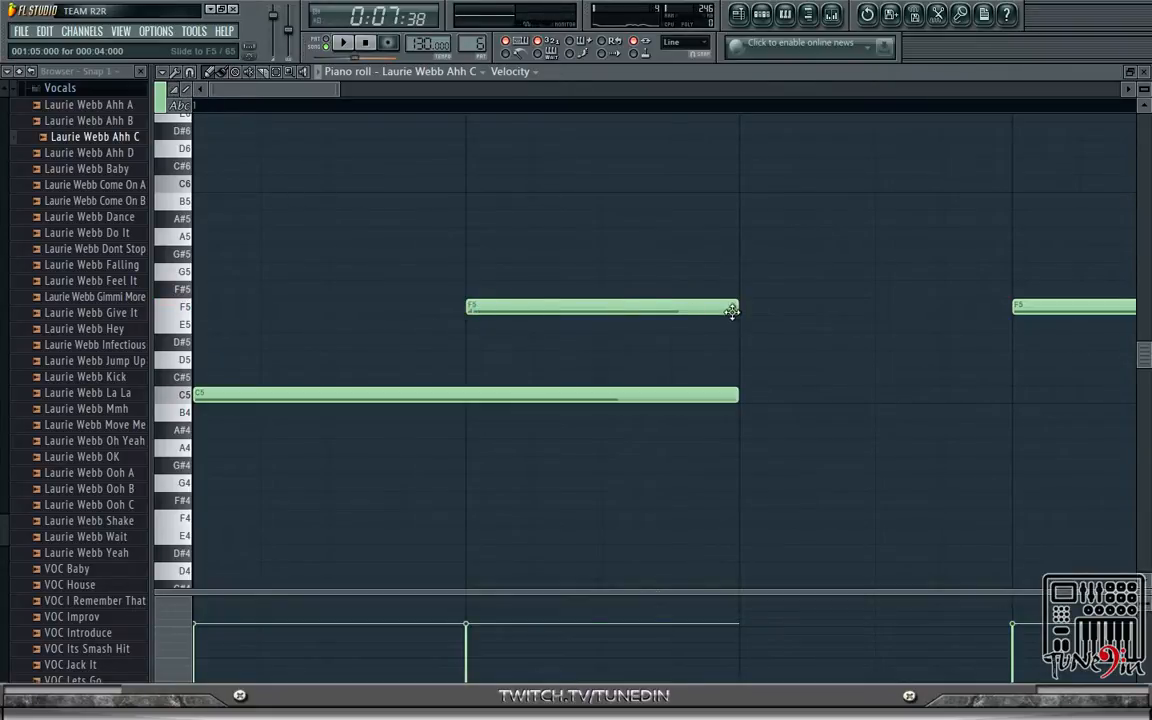
{"action": "left_click_drag", "start_coordinate": [736, 308], "coordinate": [535, 308]}
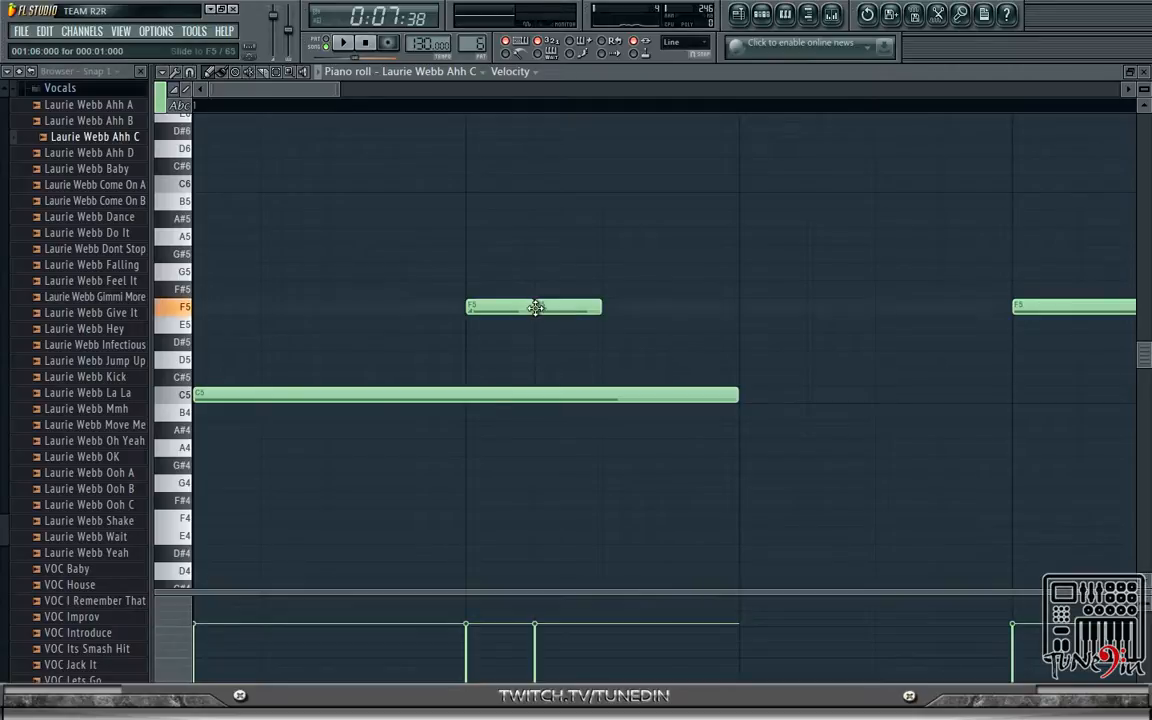
{"action": "left_click_drag", "start_coordinate": [528, 308], "coordinate": [641, 308]}
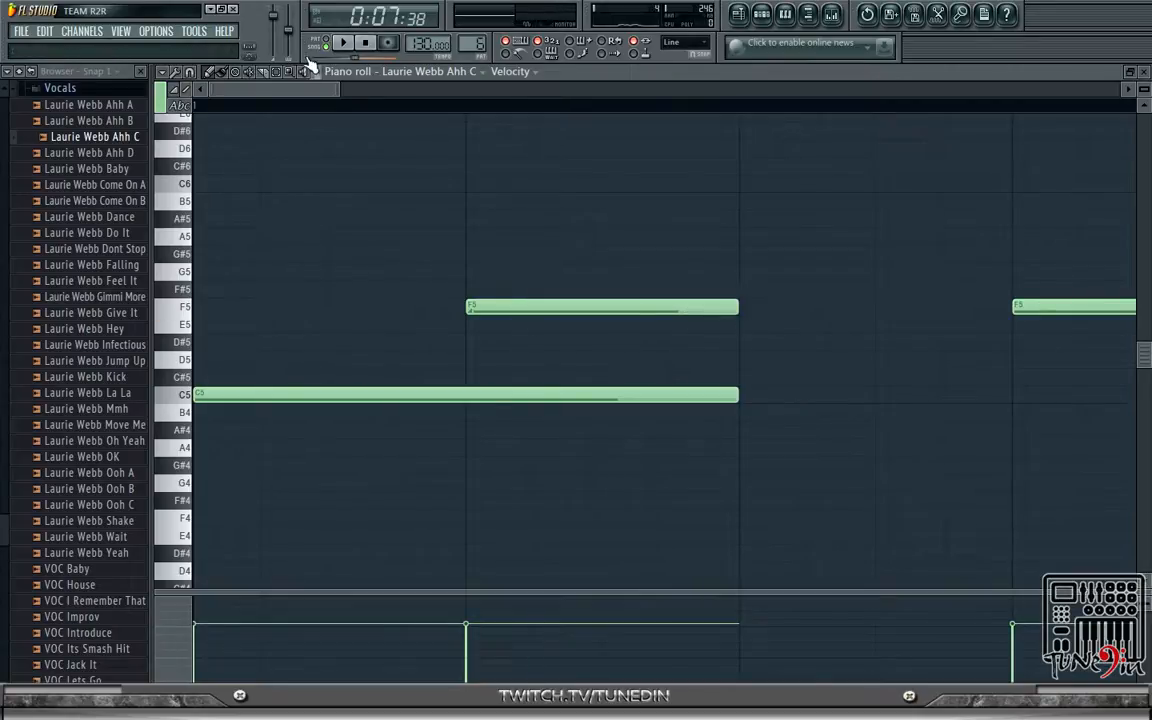
{"action": "left_click", "coordinate": [341, 47]}
{"action": "left_click", "coordinate": [341, 48]}
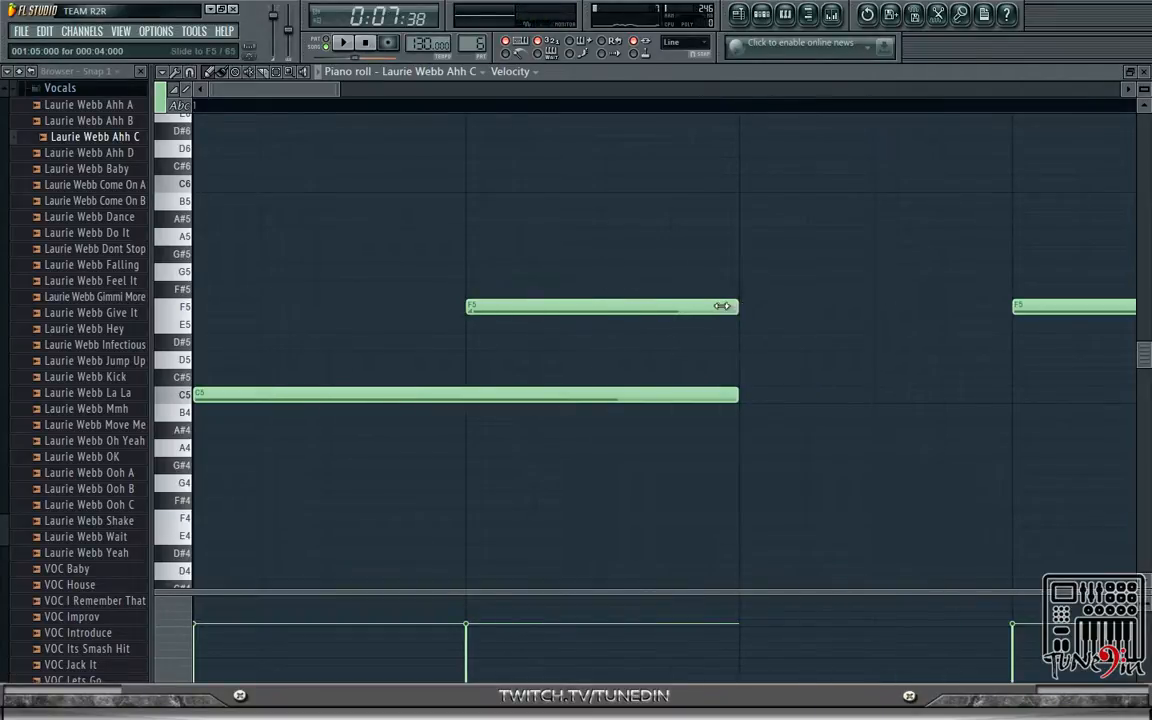
{"action": "left_click_drag", "start_coordinate": [722, 306], "coordinate": [518, 306]}
{"action": "left_click", "coordinate": [343, 45]}
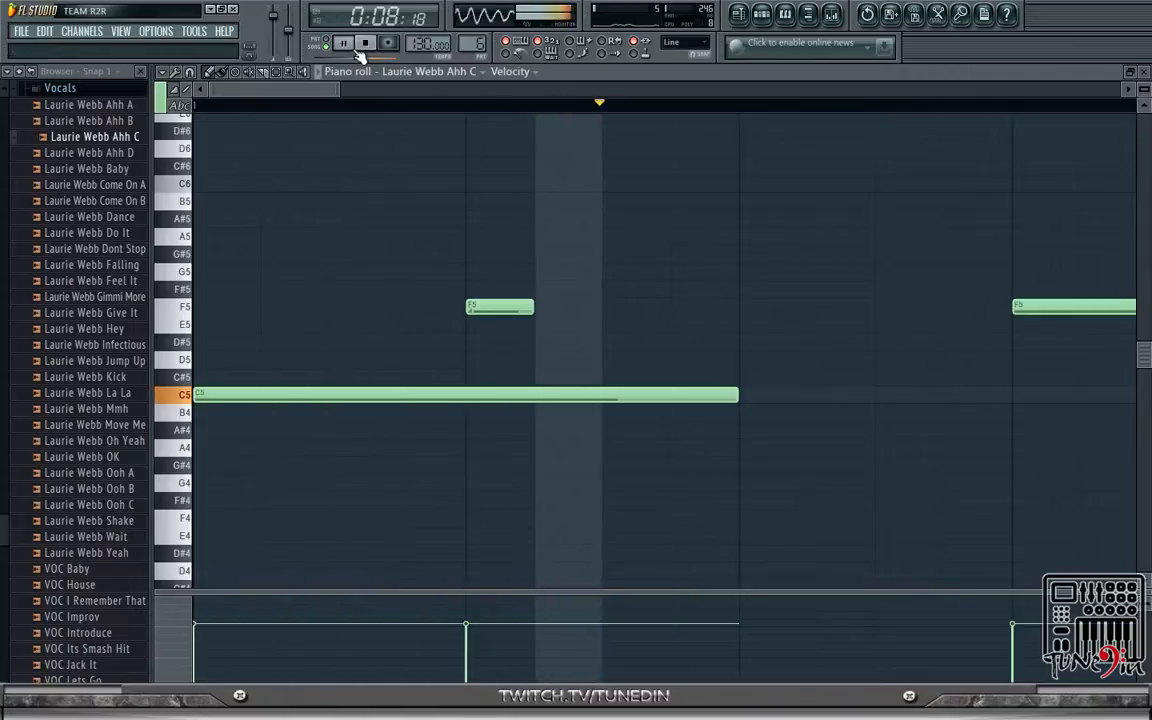
- Delete the F5 slide note at step 5 of bar 1 and lengthen the C5 note to 13 steps
{"action": "left_click", "coordinate": [365, 43]}
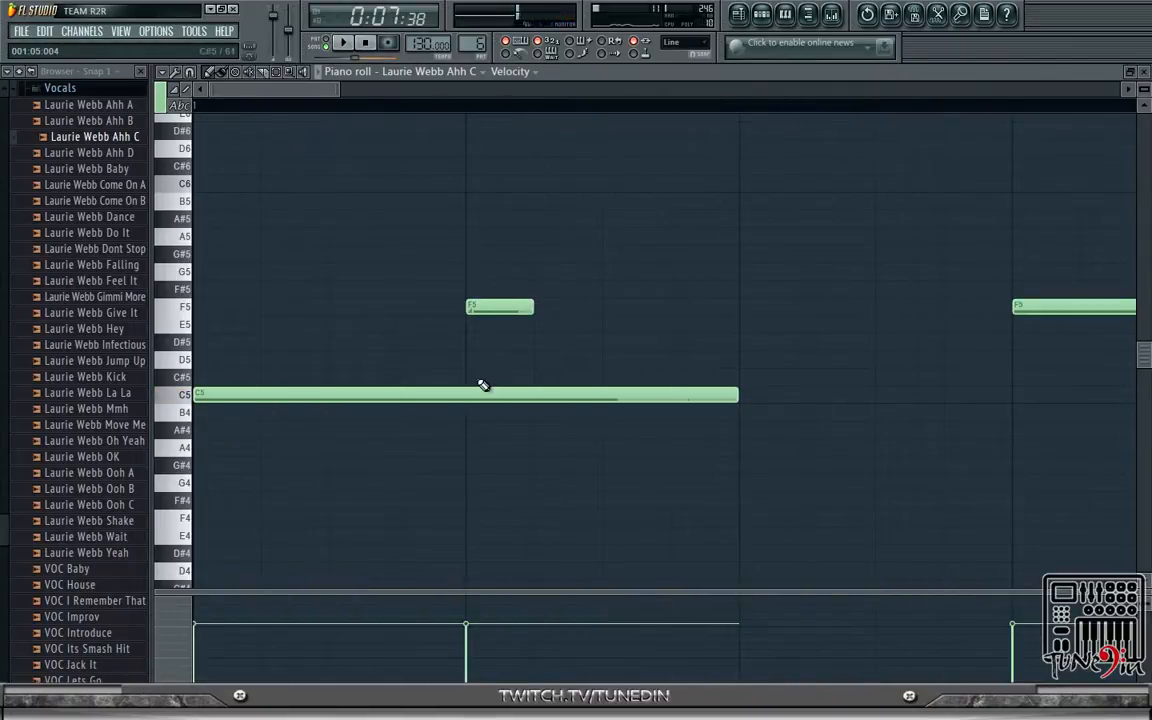
{"action": "right_click", "coordinate": [522, 304]}
{"action": "left_click_drag", "start_coordinate": [733, 394], "coordinate": [1077, 396]}
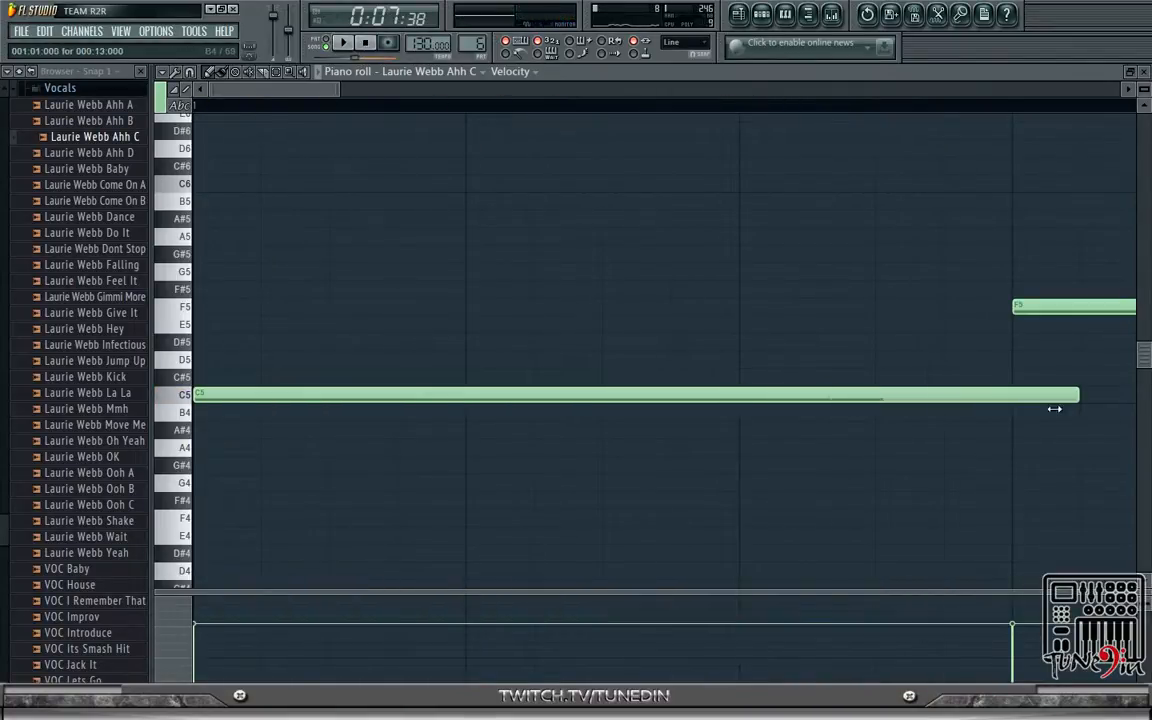
- Replace the long F5 note at step 13 of bar 1 with an F5 slide note, trying E5 on the way
{"action": "left_click_drag", "start_coordinate": [300, 88], "coordinate": [393, 97]}
{"action": "right_click", "coordinate": [460, 309]}
{"action": "left_click", "coordinate": [460, 309]}
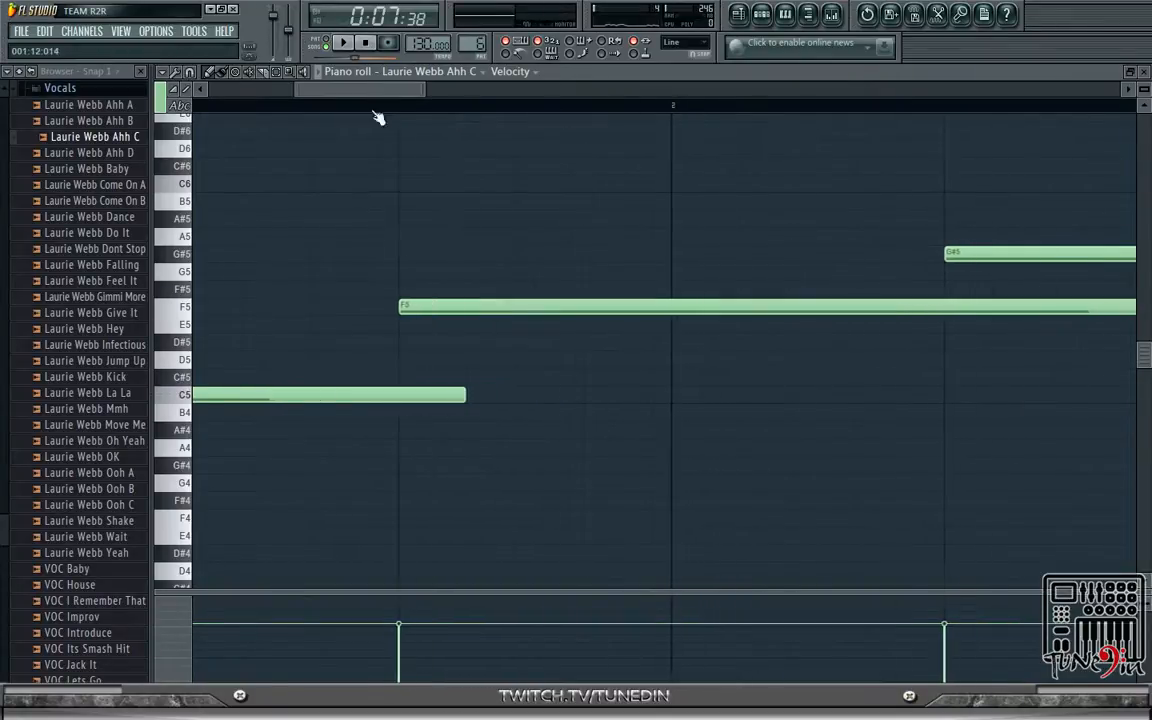
{"action": "right_click", "coordinate": [417, 309]}
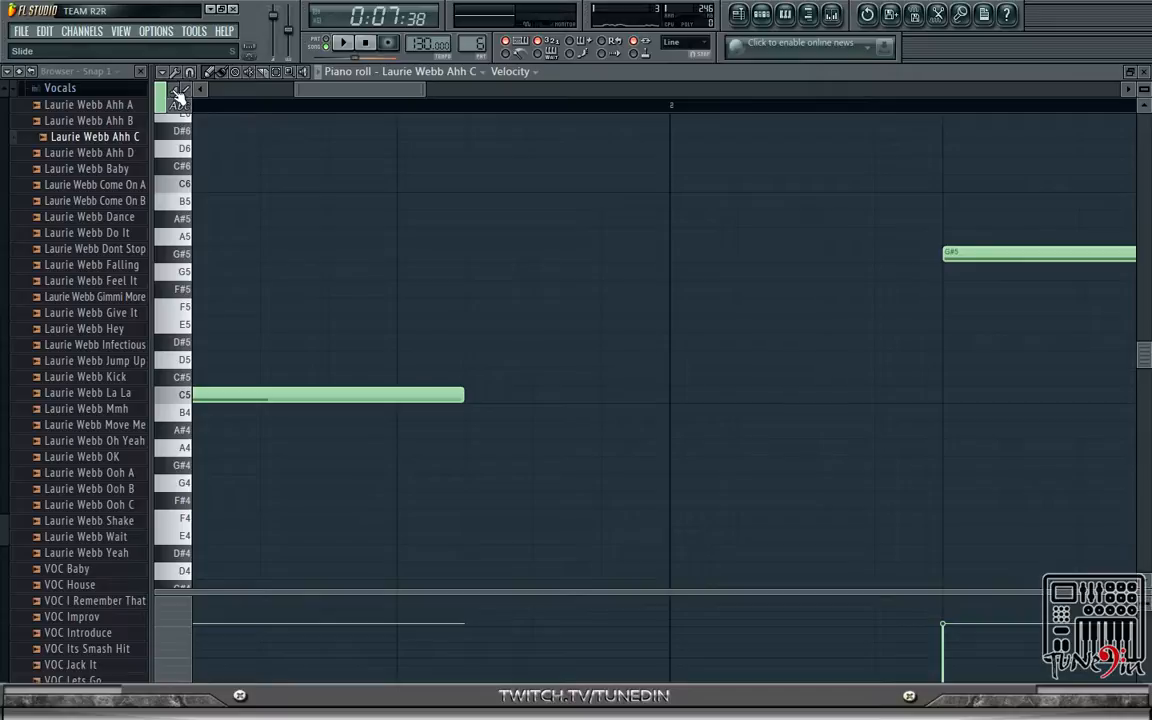
{"action": "left_click", "coordinate": [398, 322]}
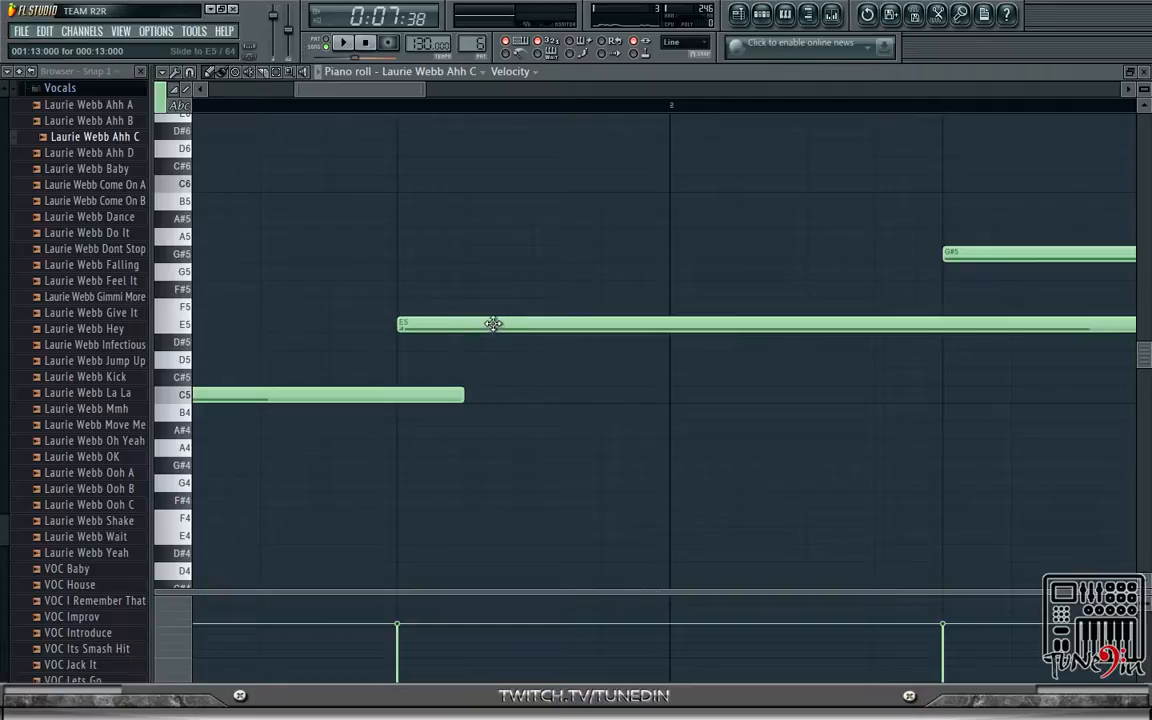
{"action": "left_click_drag", "start_coordinate": [411, 321], "coordinate": [419, 305]}
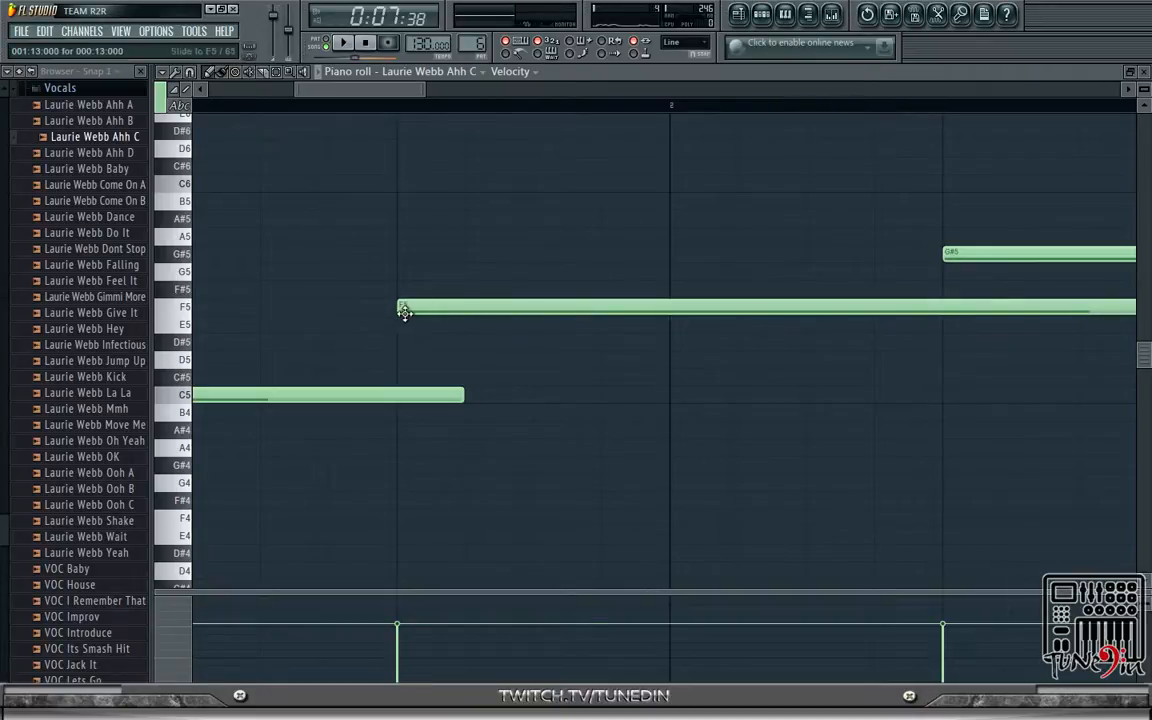
- Shorten the F5 slide note at step 13 of bar 1 to one step and preview the slide
{"action": "scroll", "coordinate": [398, 113], "scroll_direction": "right", "scroll_amount": 5}
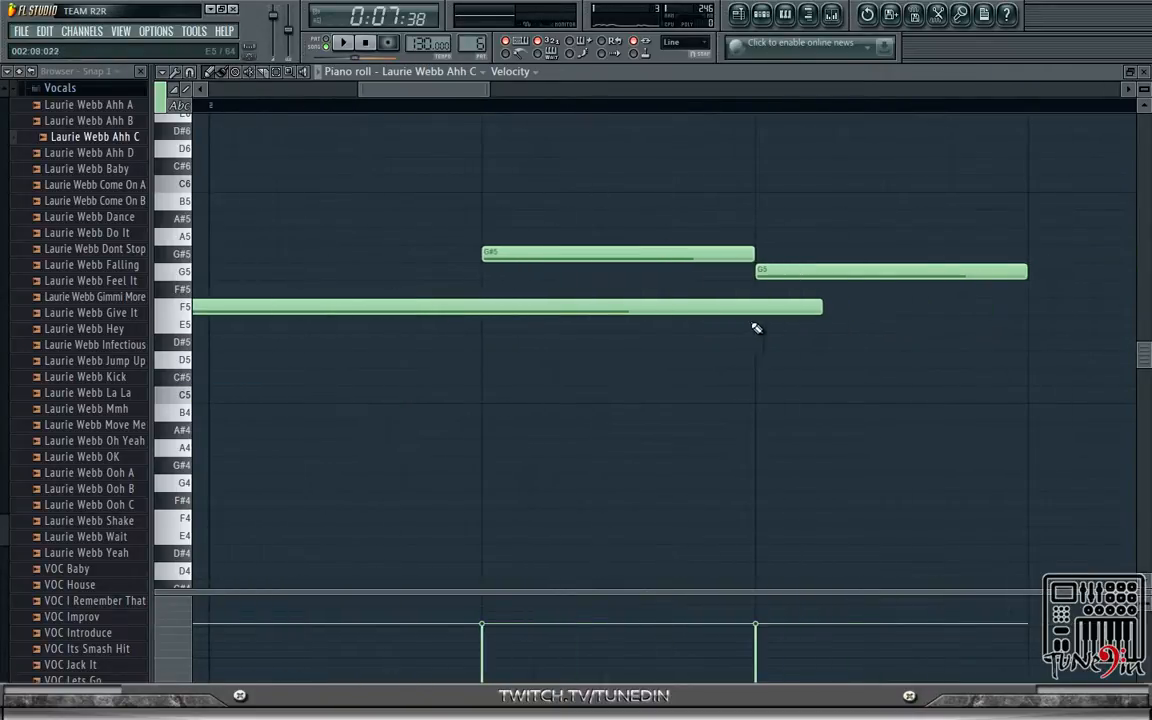
{"action": "left_click_drag", "start_coordinate": [822, 308], "coordinate": [728, 307]}
{"action": "right_click", "coordinate": [728, 307]}
{"action": "scroll", "coordinate": [728, 307], "scroll_direction": "left", "scroll_amount": 5}
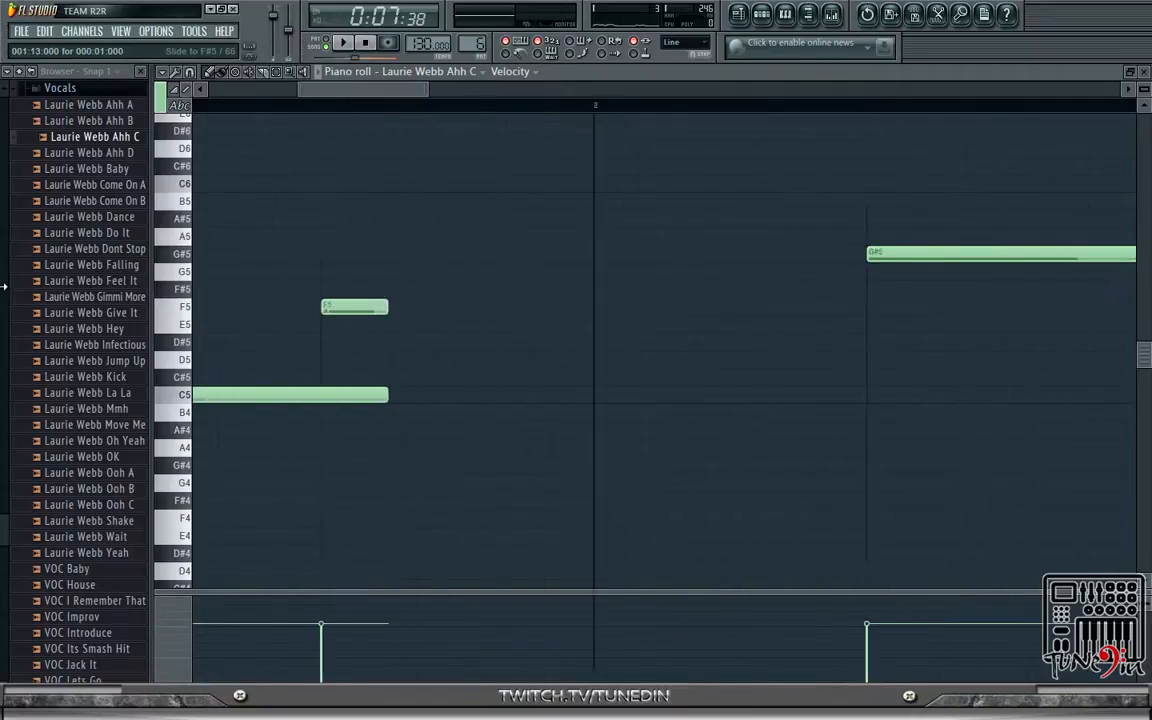
{"action": "left_click", "coordinate": [341, 44]}
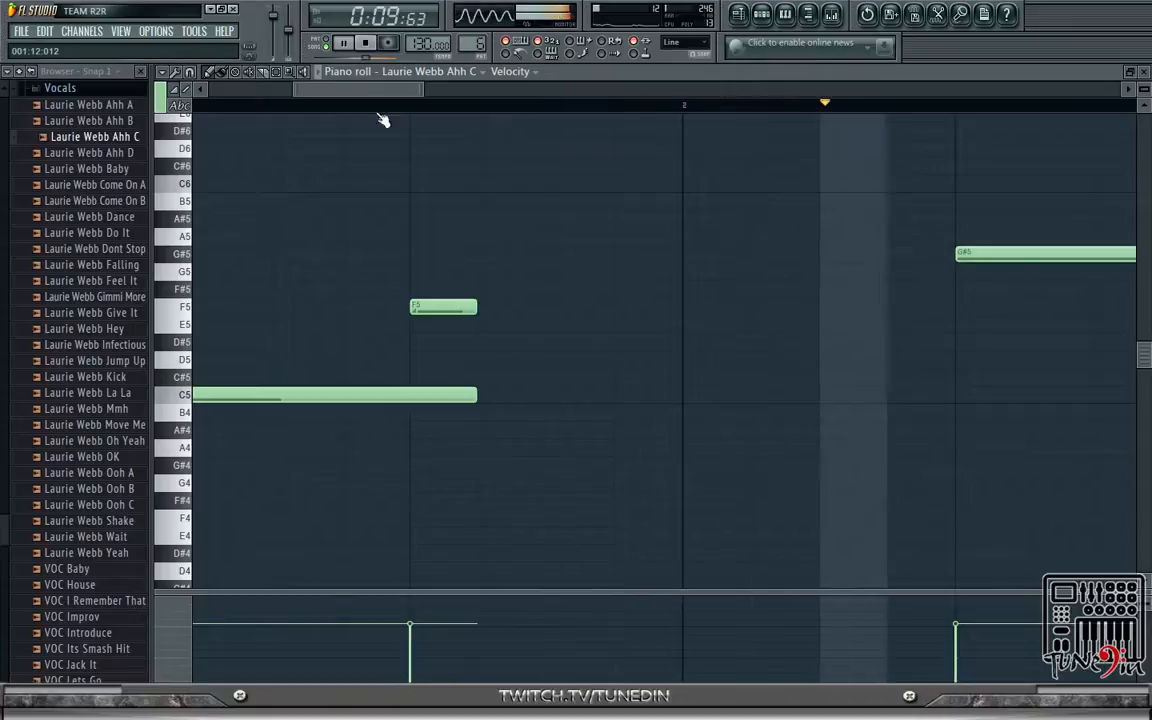
{"action": "key", "text": "space"}
- Extend the C5 note up to the G#5 note at step 5 of bar 2 and preview the phrase
{"action": "left_click_drag", "start_coordinate": [475, 395], "coordinate": [925, 442]}
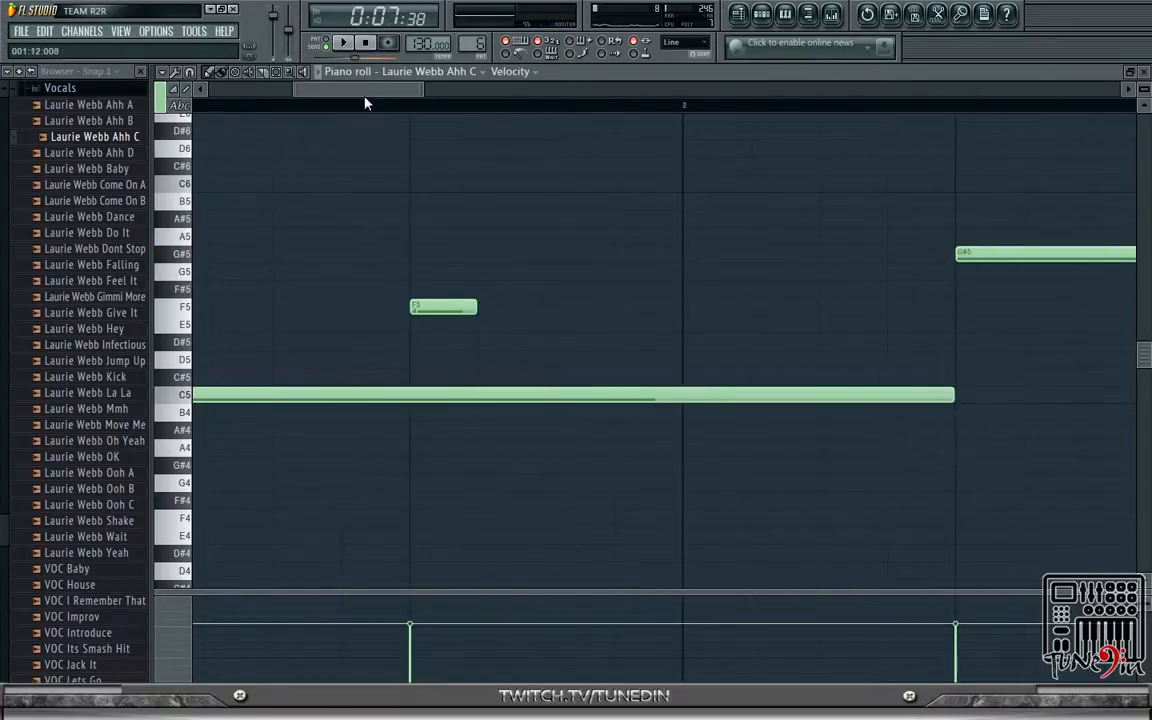
{"action": "left_click", "coordinate": [387, 44]}
{"action": "left_click", "coordinate": [757, 187]}
{"action": "key", "text": "space"}
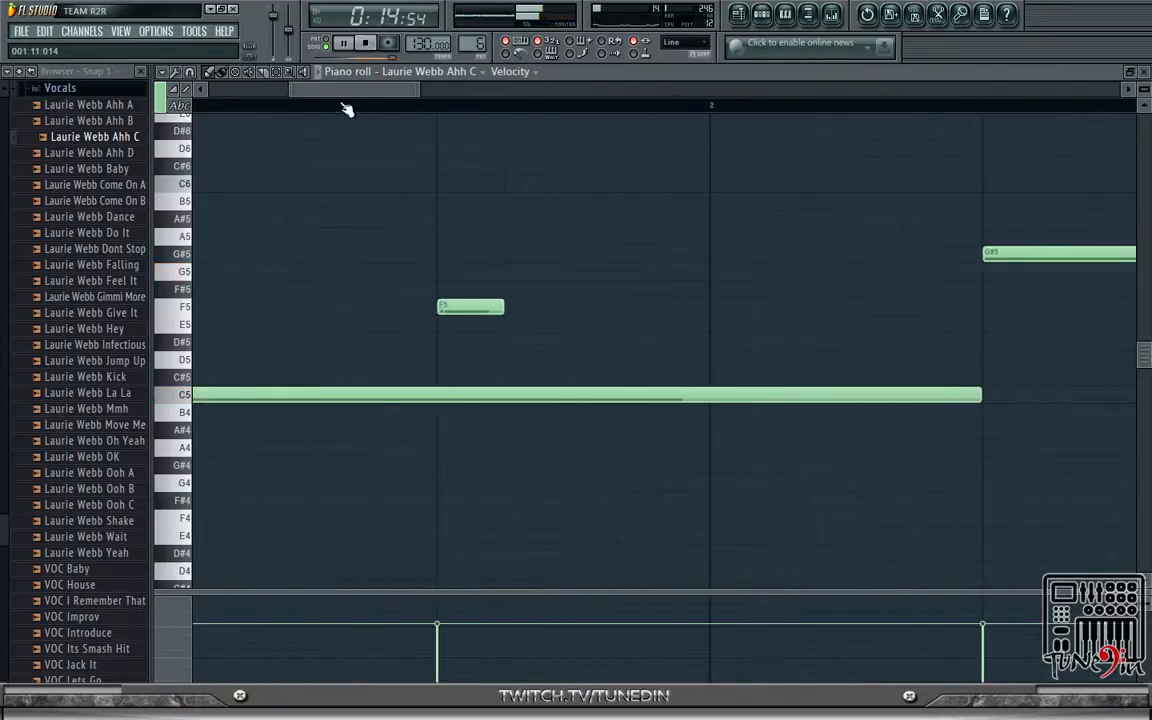
{"action": "left_click", "coordinate": [365, 43]}
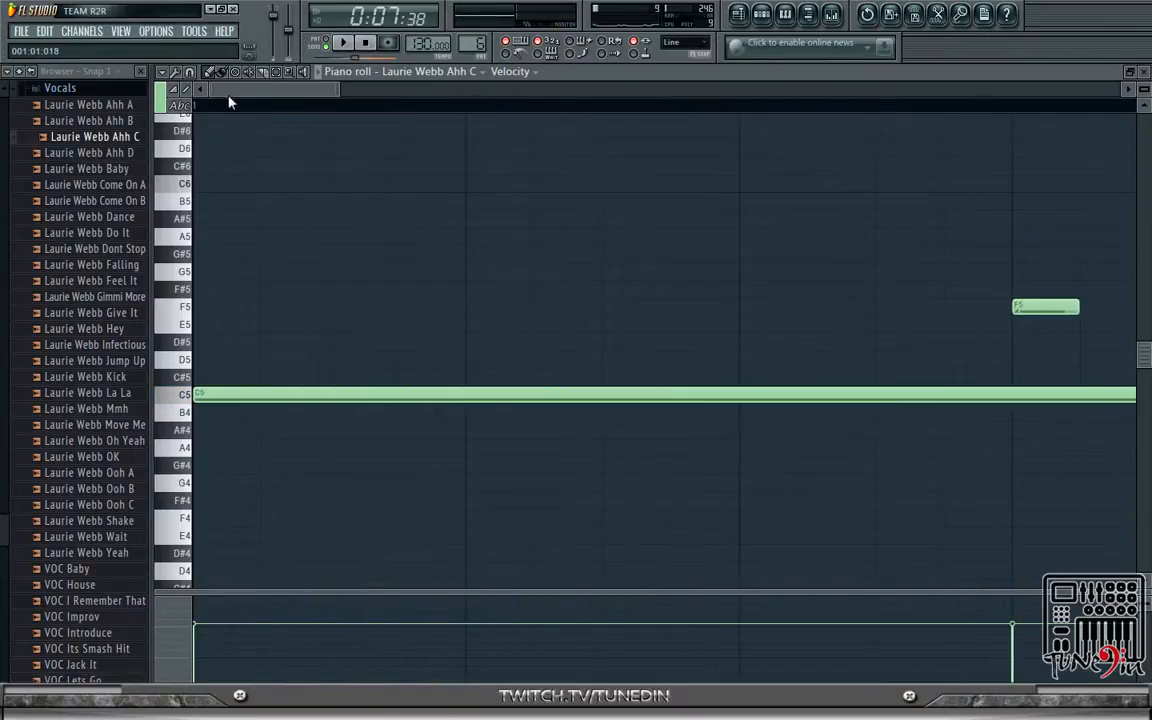
- Add a one-step regular F5 note at step 5 of bar 1, trying F#5 first, and preview it
{"action": "left_click", "coordinate": [470, 297]}
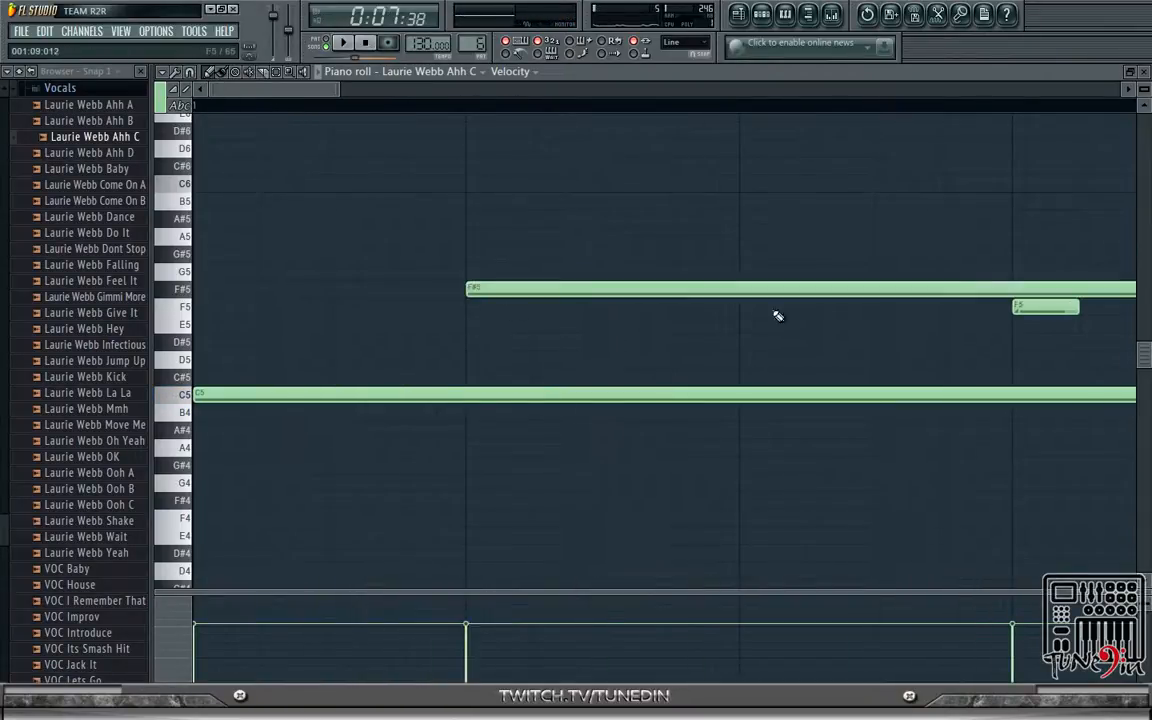
{"action": "right_click", "coordinate": [984, 297]}
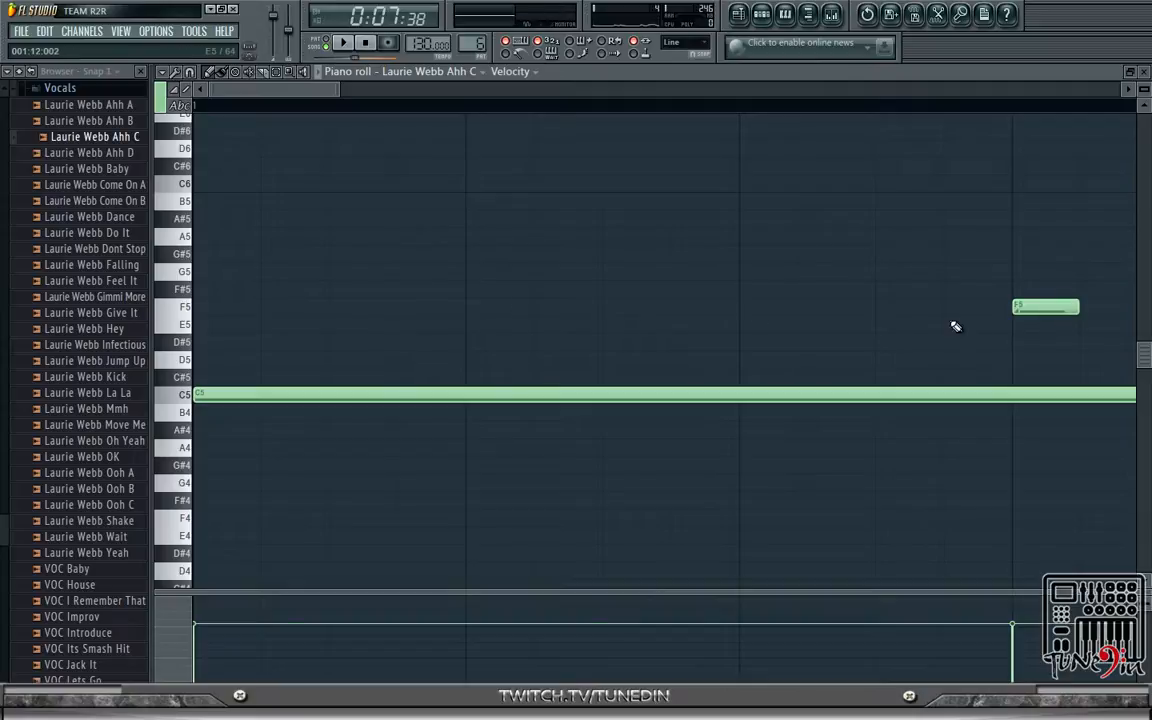
{"action": "left_click", "coordinate": [481, 308]}
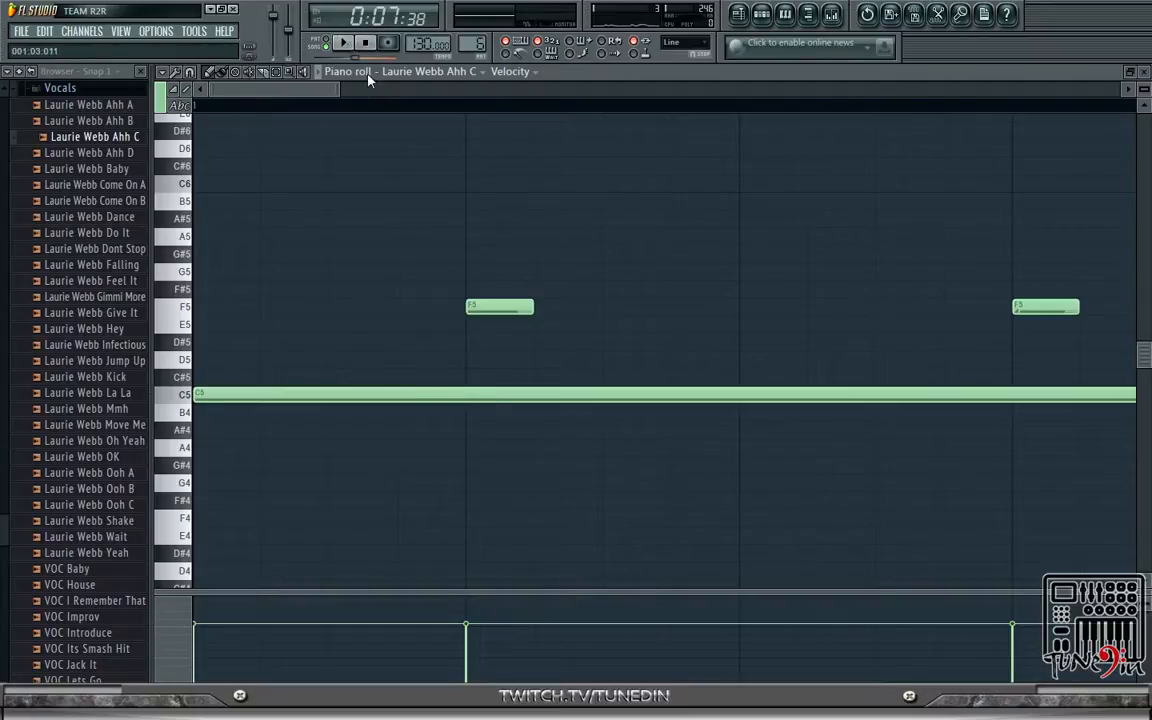
{"action": "left_click", "coordinate": [349, 45]}
{"action": "left_click", "coordinate": [366, 44]}
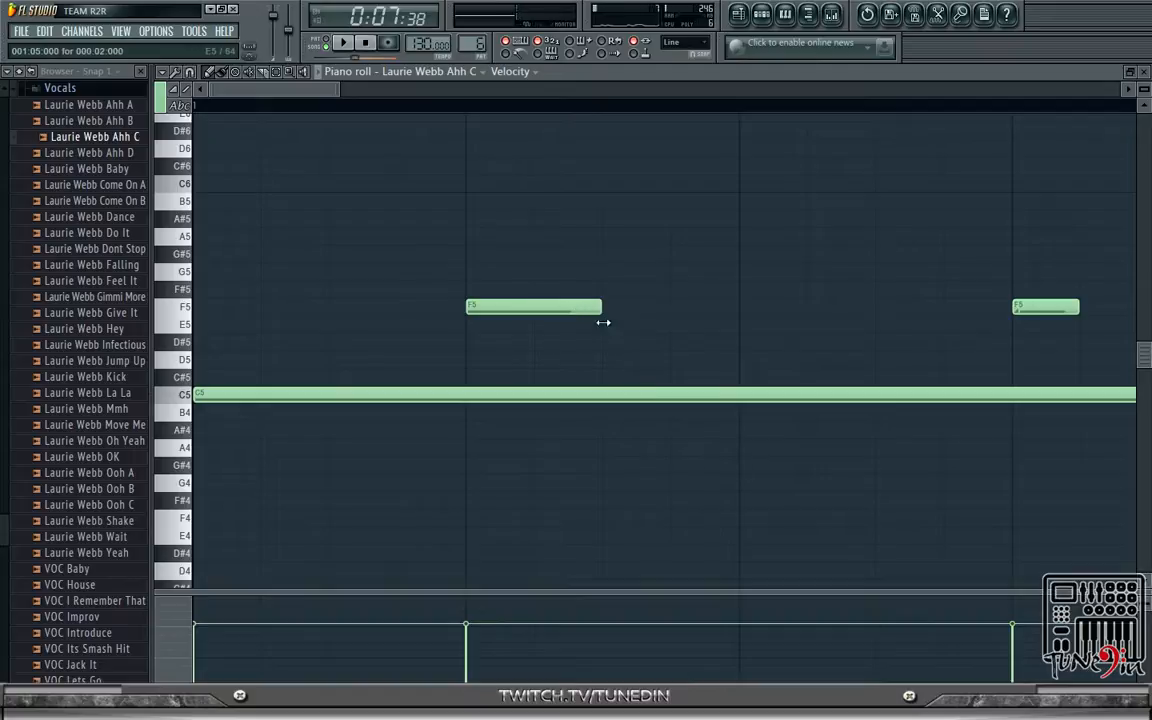
- Lengthen the F5 note at step 5 of bar 1 to two steps, raise it to C6, and preview the change
{"action": "left_click_drag", "start_coordinate": [558, 309], "coordinate": [536, 183]}
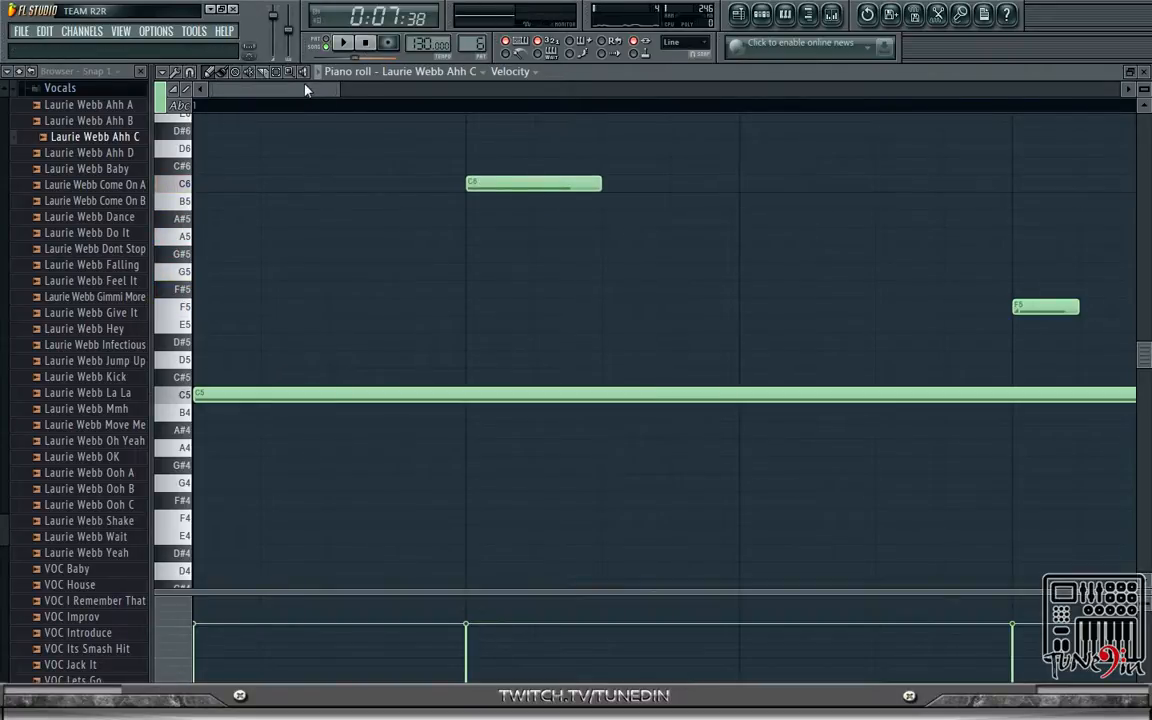
{"action": "left_click", "coordinate": [348, 45]}
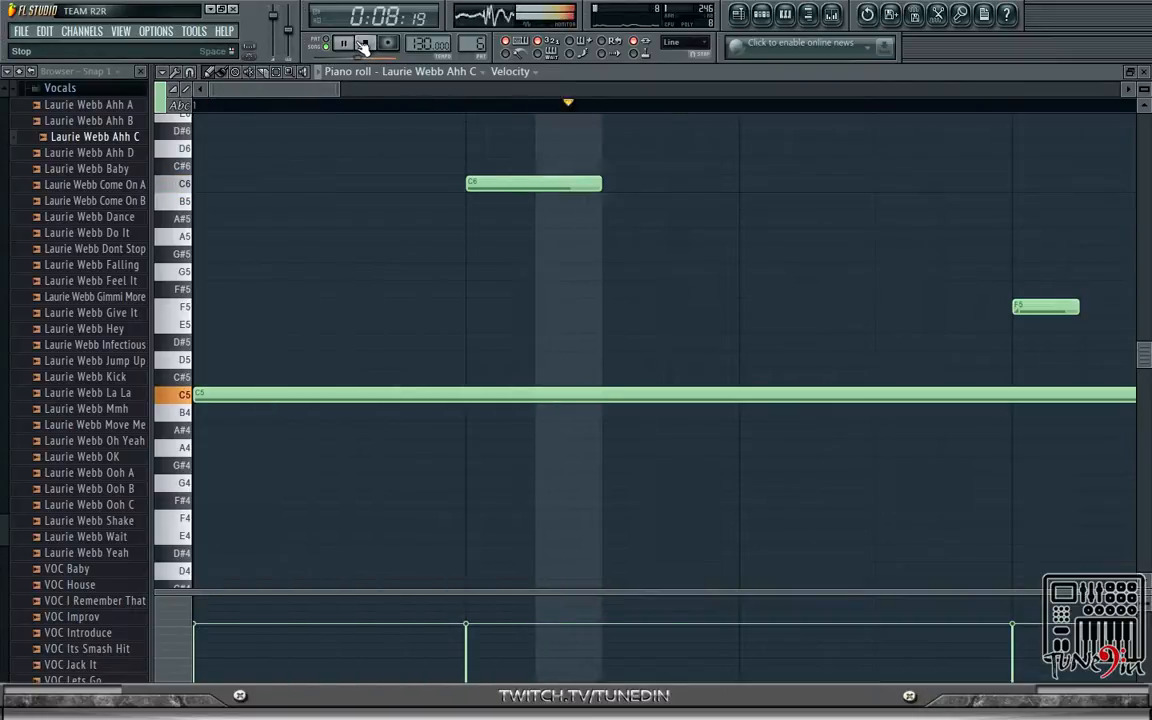
{"action": "left_click", "coordinate": [368, 45]}
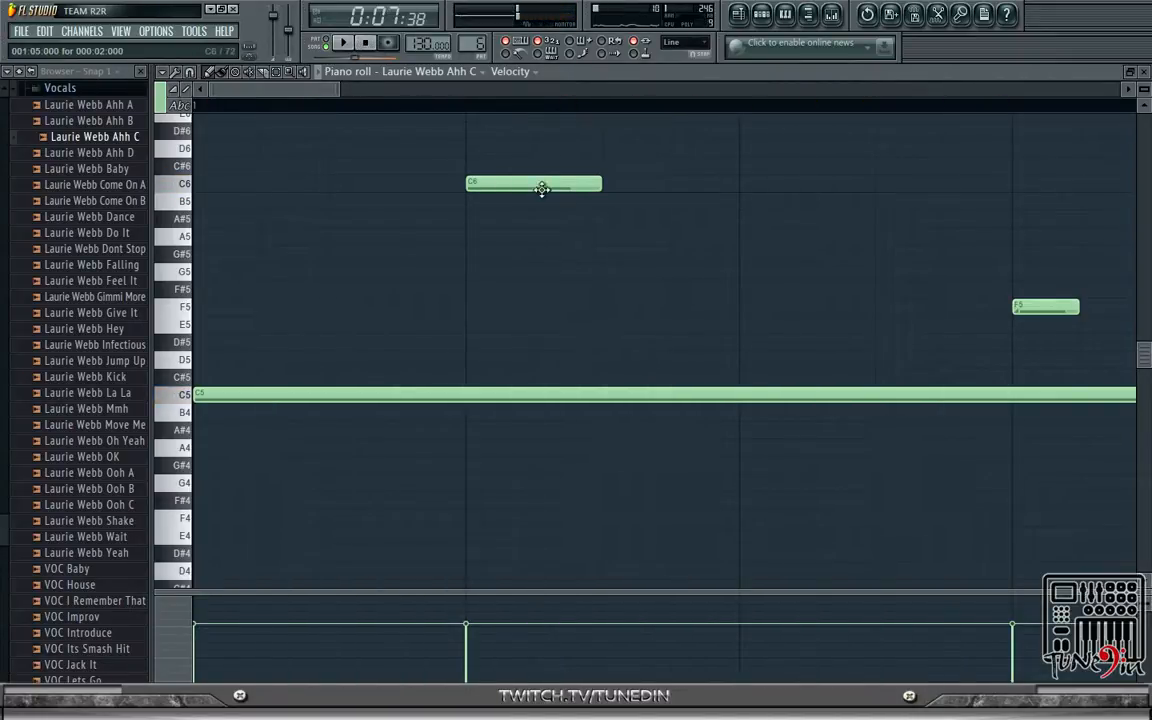
{"action": "left_click", "coordinate": [343, 43]}
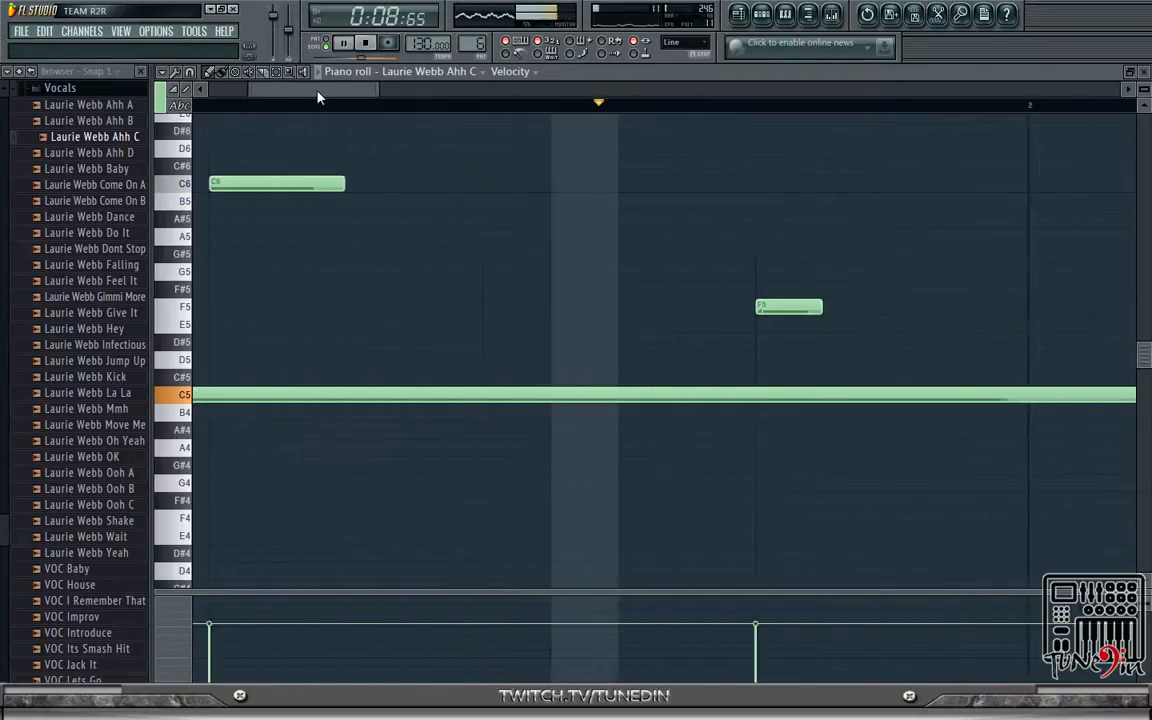
{"action": "key", "text": "space"}
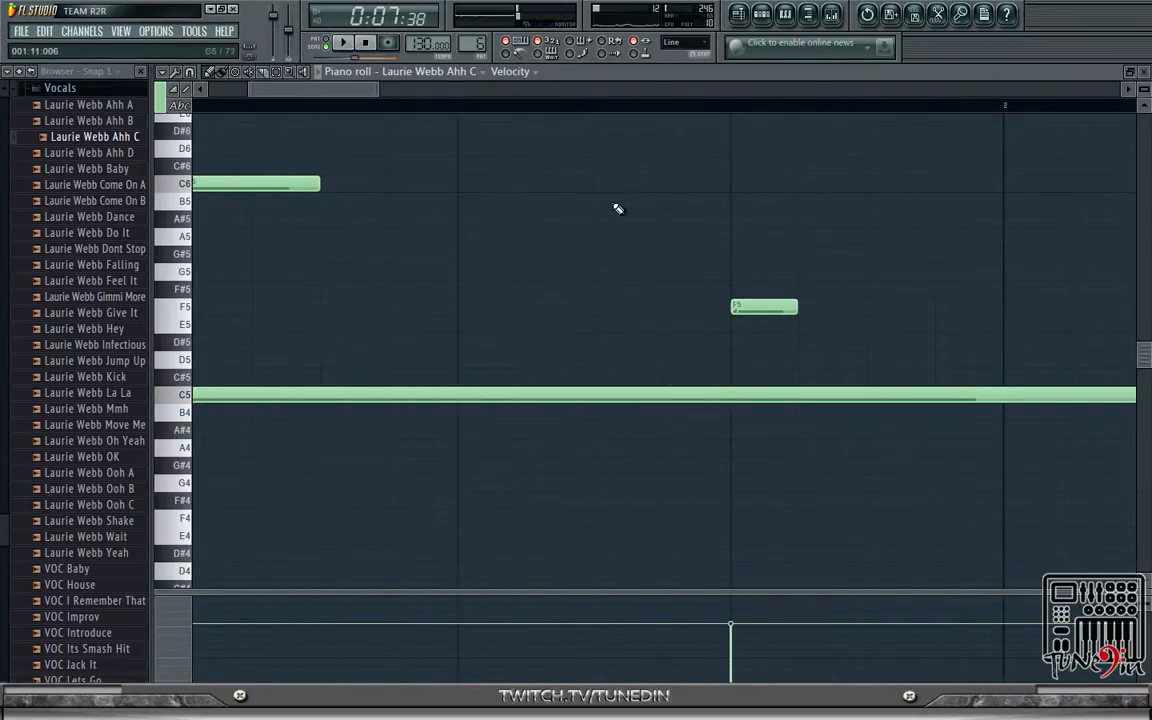
- Add a two-step F6 note at the start of bar 2 and preview the phrase
{"action": "scroll", "coordinate": [411, 95], "scroll_direction": "right", "scroll_amount": 5}
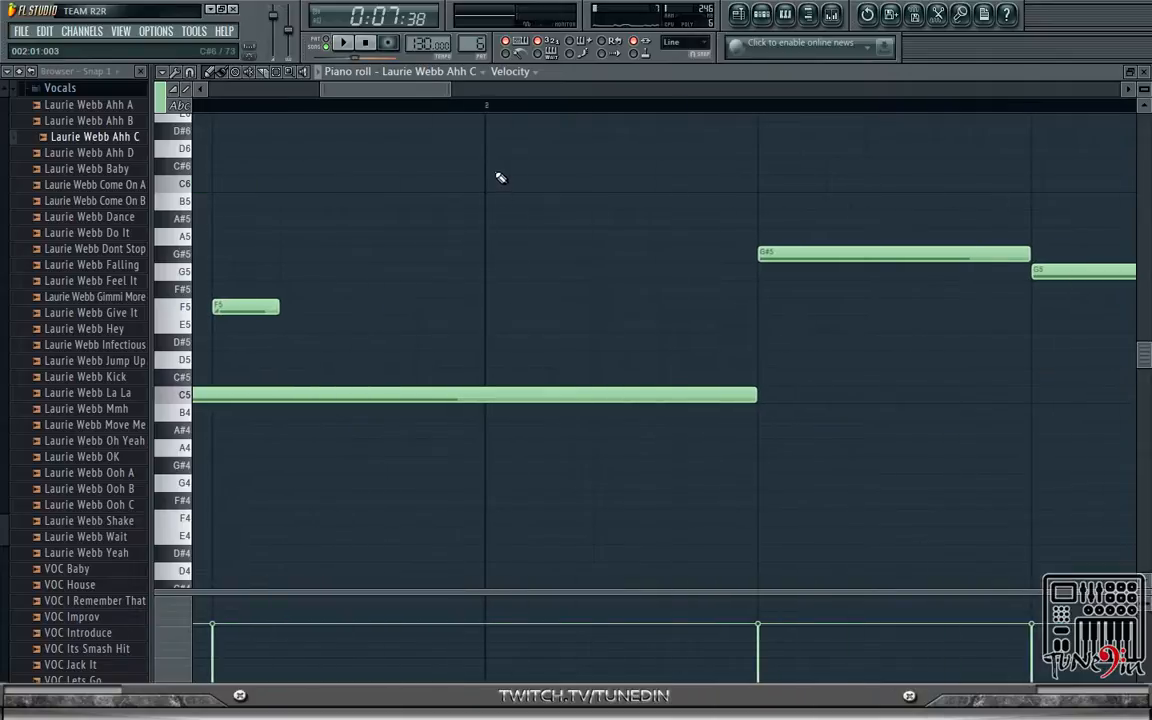
{"action": "scroll", "coordinate": [503, 178], "scroll_direction": "up", "scroll_amount": 3}
{"action": "left_click", "coordinate": [522, 238]}
{"action": "right_click", "coordinate": [520, 240]}
{"action": "left_click", "coordinate": [508, 253]}
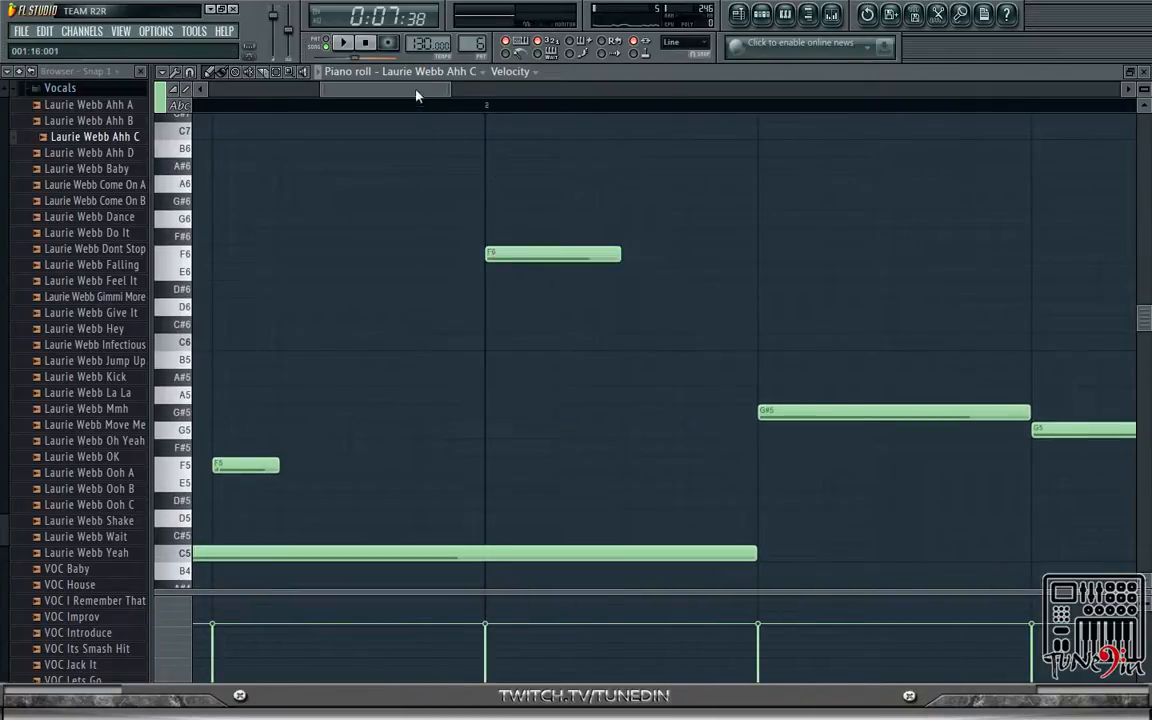
{"action": "left_click", "coordinate": [345, 44]}
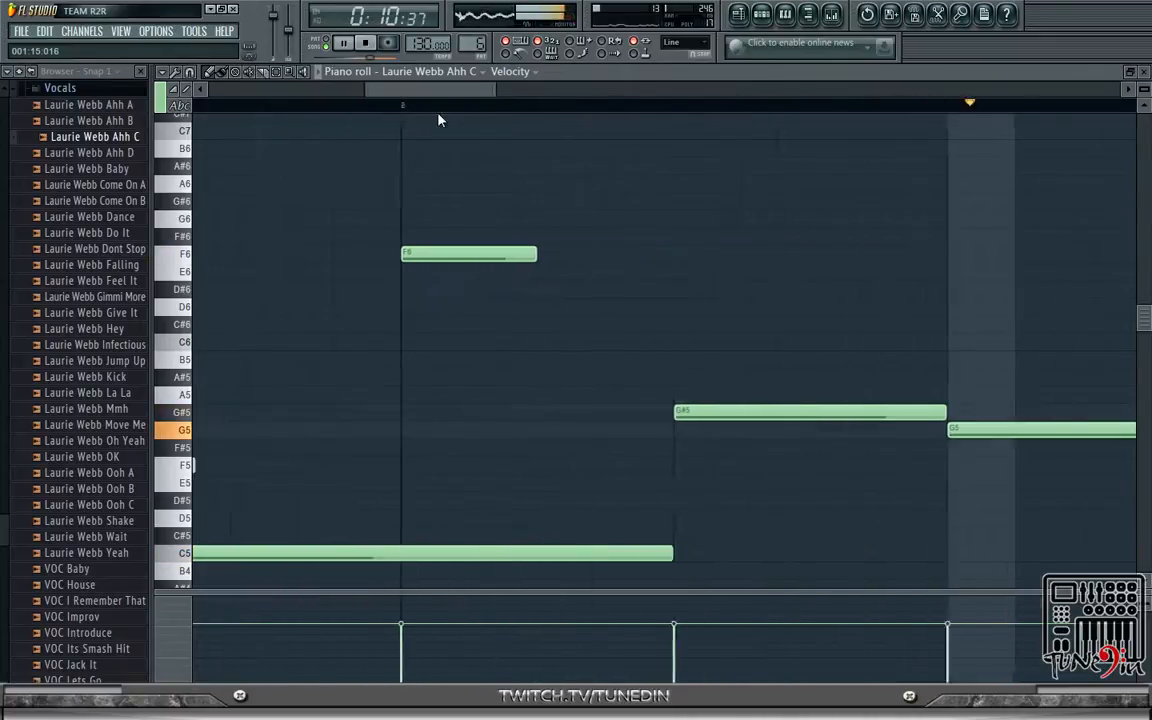
{"action": "key", "text": "space"}
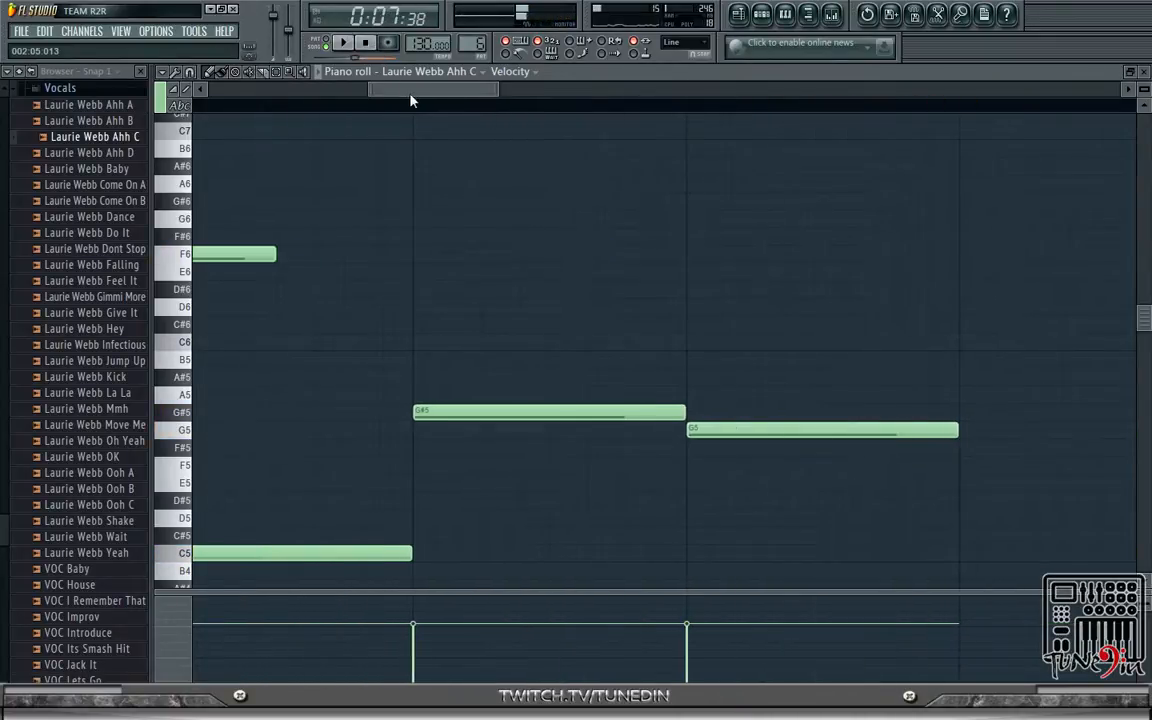
- Lengthen the G5 note in bar 2 to eight steps and add two-step C#6 and C6 notes at steps 13 and 15
{"action": "left_click_drag", "start_coordinate": [548, 436], "coordinate": [805, 437]}
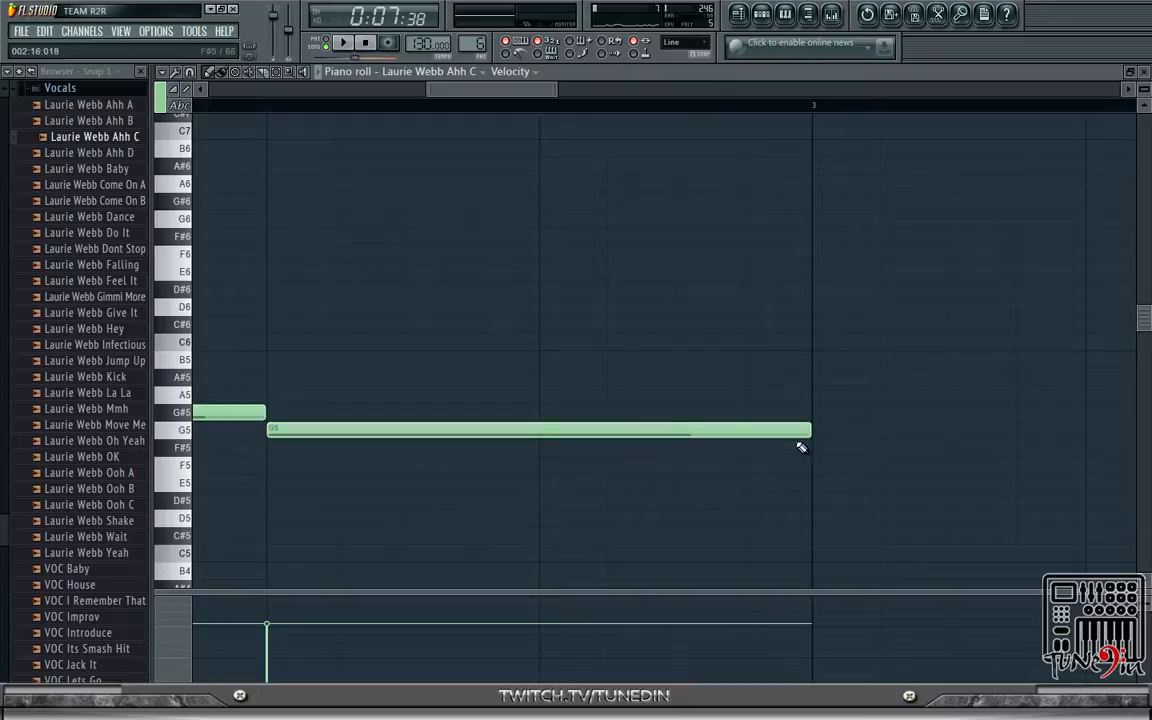
{"action": "left_click", "coordinate": [548, 325]}
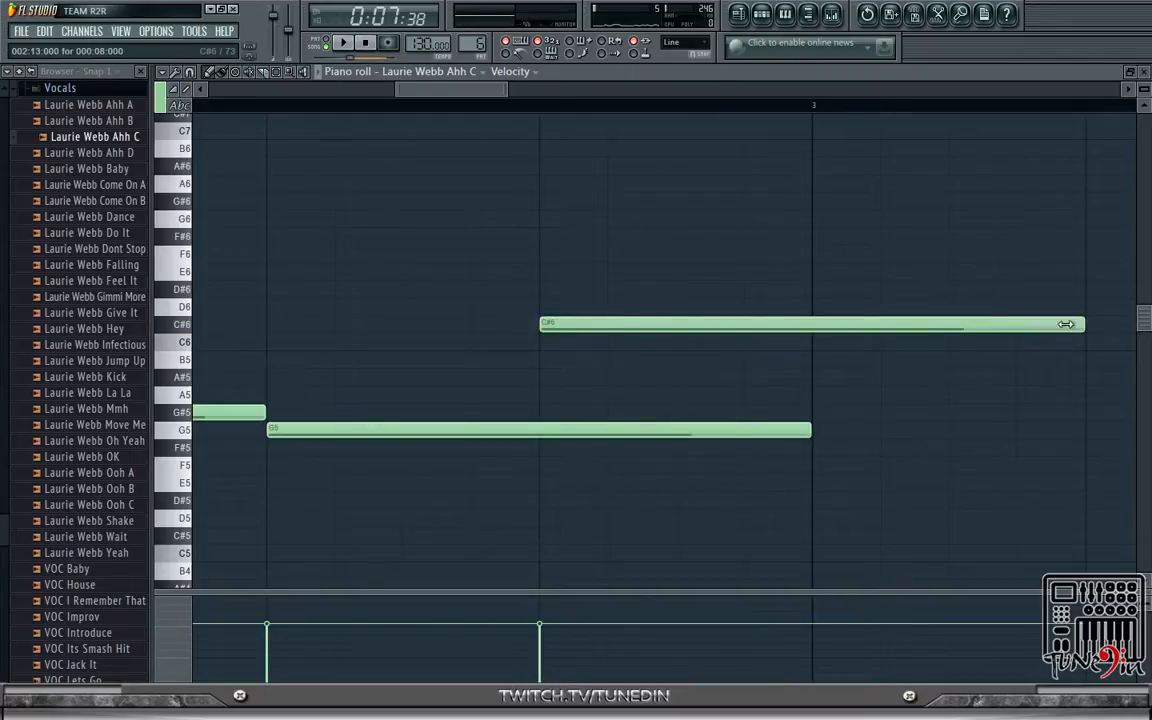
{"action": "left_click_drag", "start_coordinate": [1066, 324], "coordinate": [689, 334]}
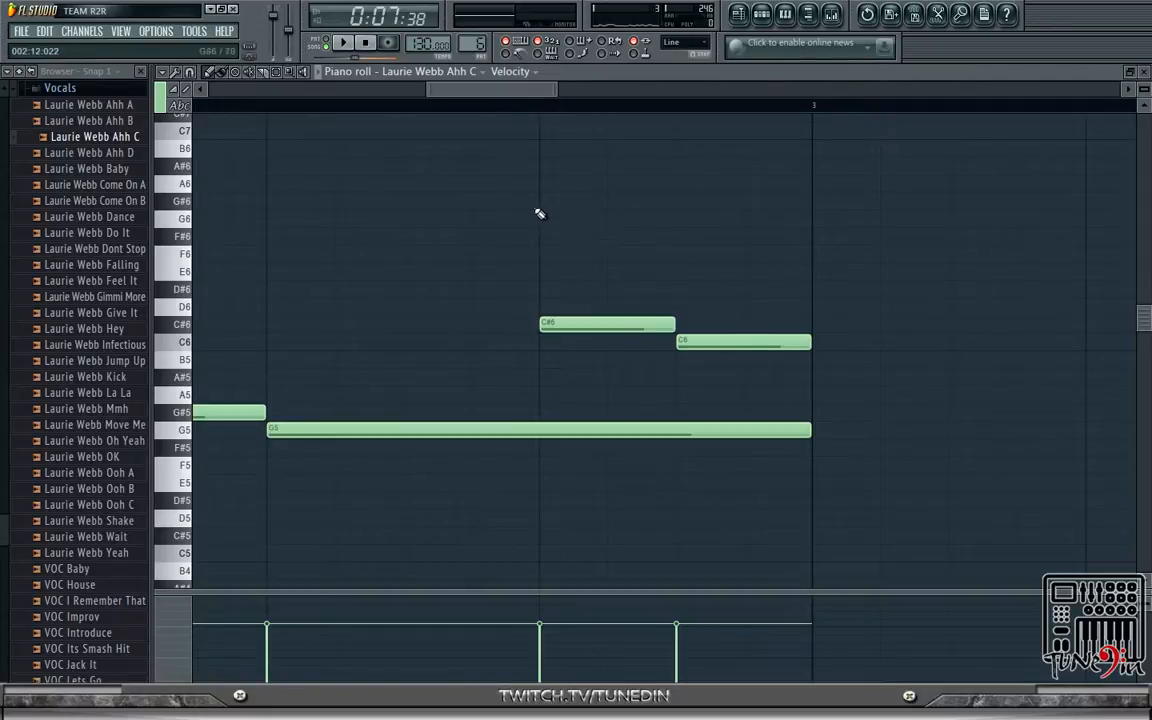
- Play back the whole two-bar vocal phrase from the beginning to check the added high notes
{"action": "left_click_drag", "start_coordinate": [475, 100], "coordinate": [276, 102]}
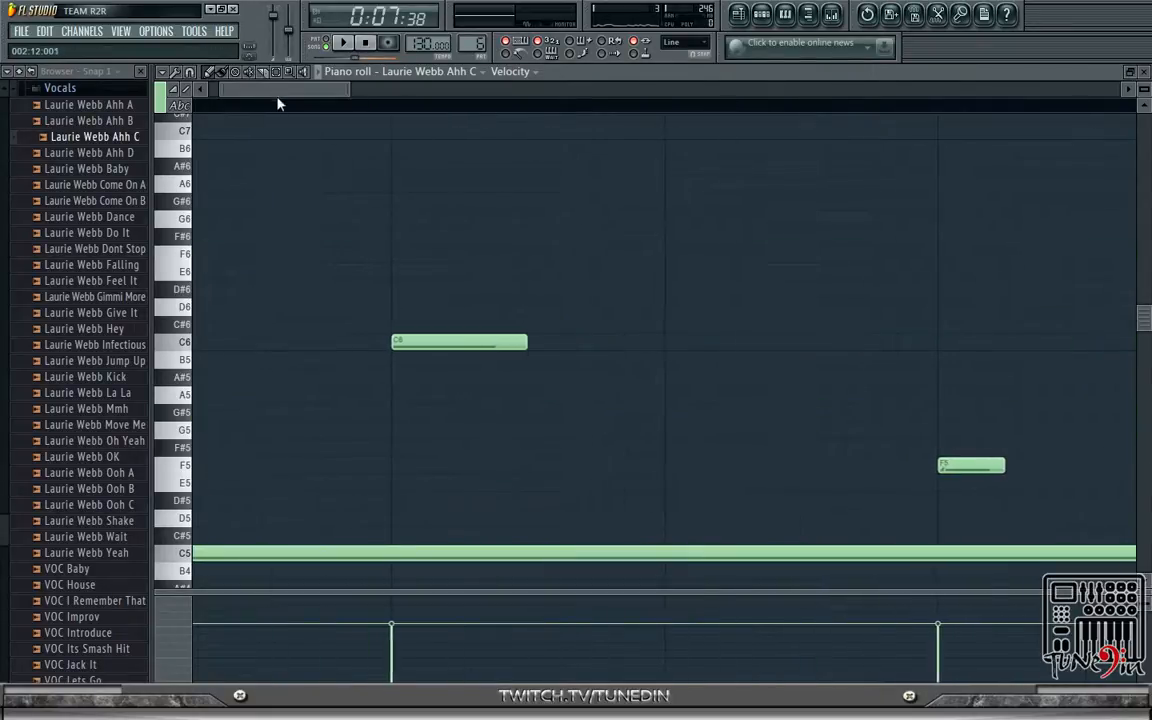
{"action": "key", "text": "space"}
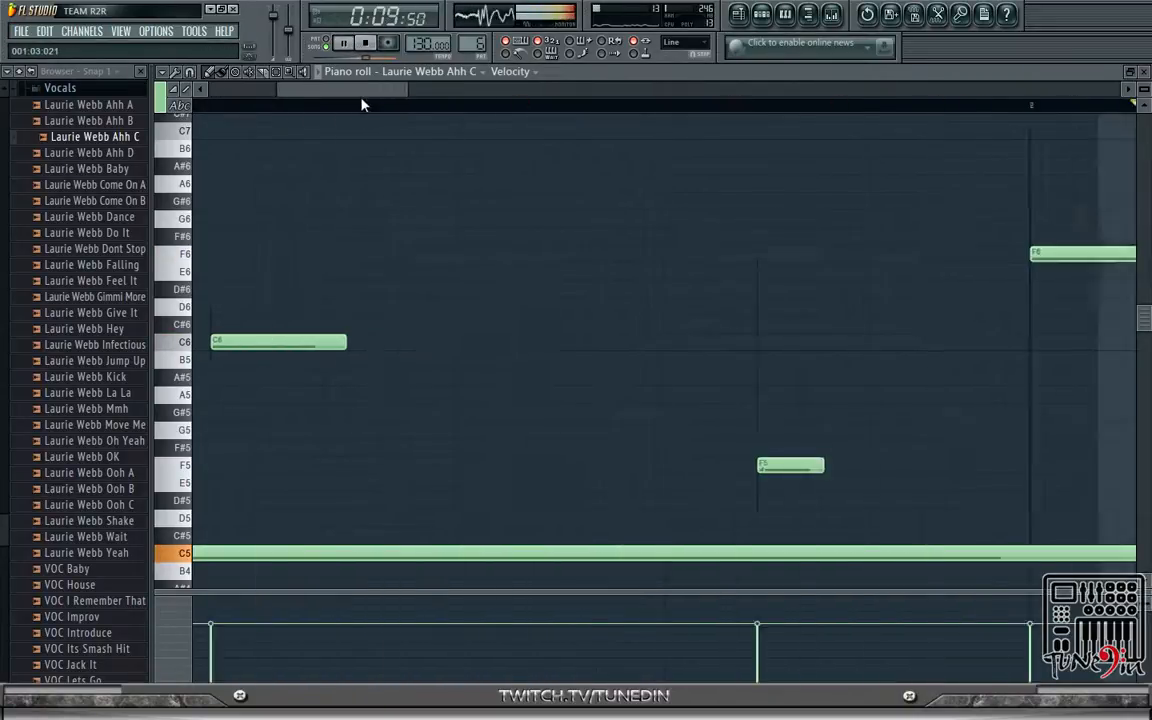
{"action": "left_click_drag", "start_coordinate": [469, 126], "coordinate": [339, 103]}
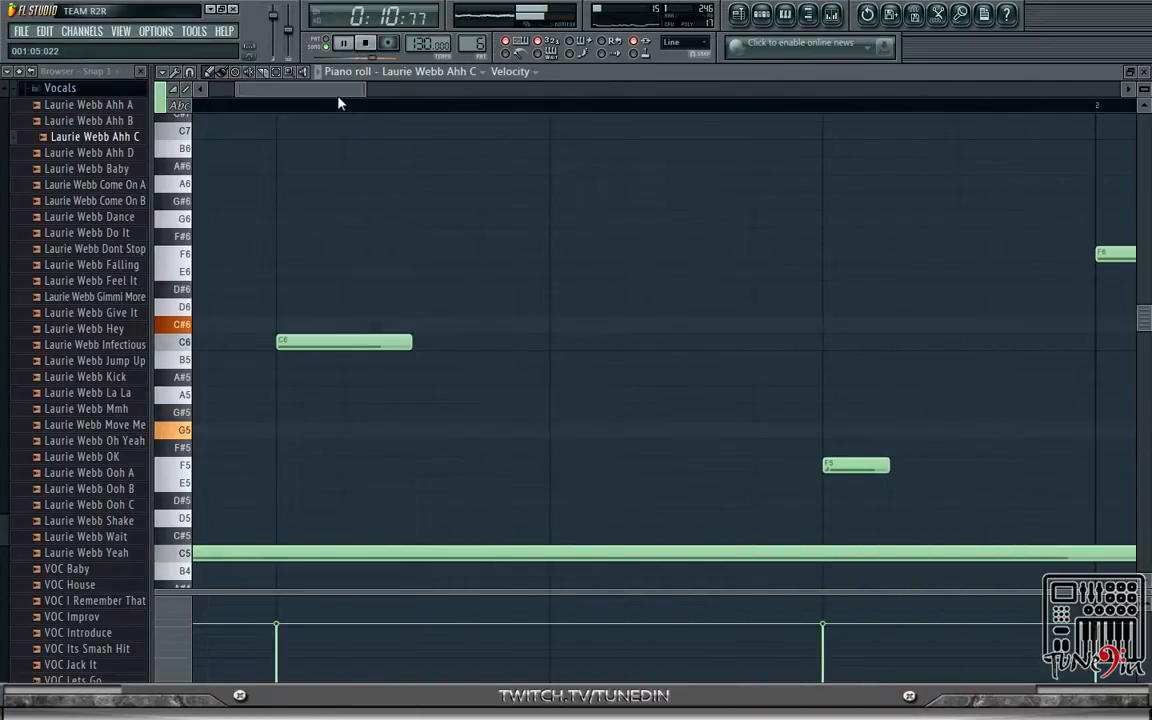
{"action": "left_click_drag", "start_coordinate": [339, 103], "coordinate": [301, 92]}
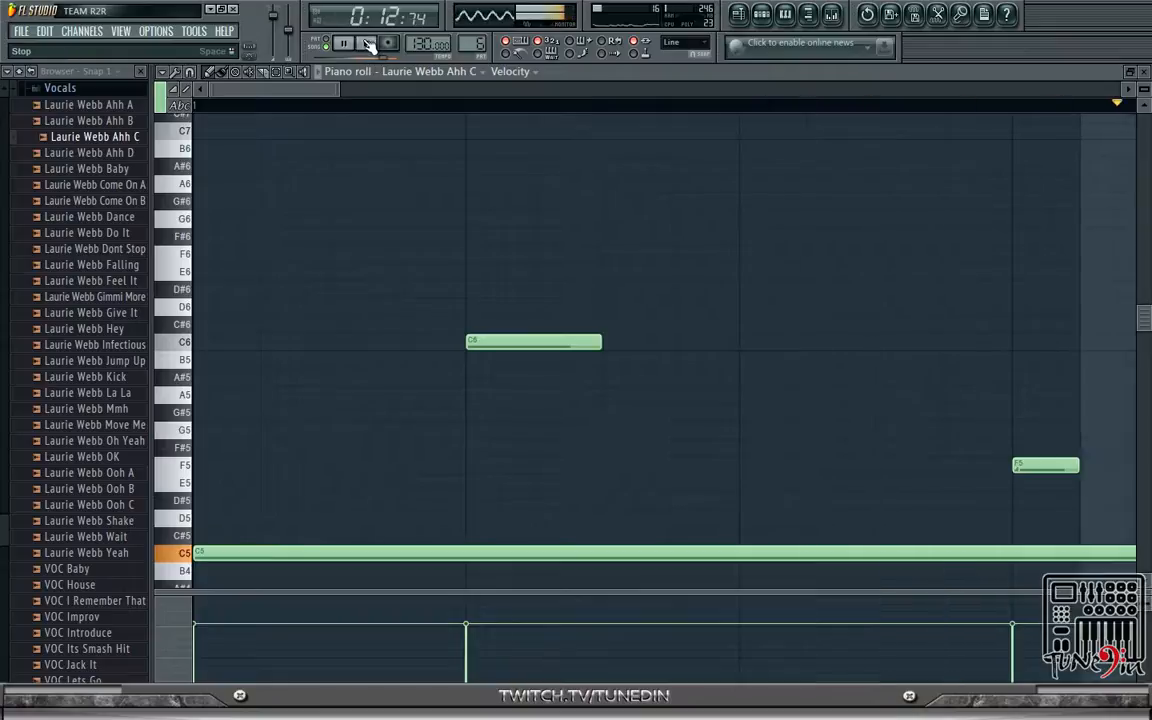
{"action": "left_click", "coordinate": [367, 44]}
- Add a two-step C4 note below the C5 note at step 9 of bar 1
{"action": "scroll", "coordinate": [565, 300], "scroll_direction": "down", "scroll_amount": 5}
{"action": "scroll", "coordinate": [590, 325], "scroll_direction": "up", "scroll_amount": 2}
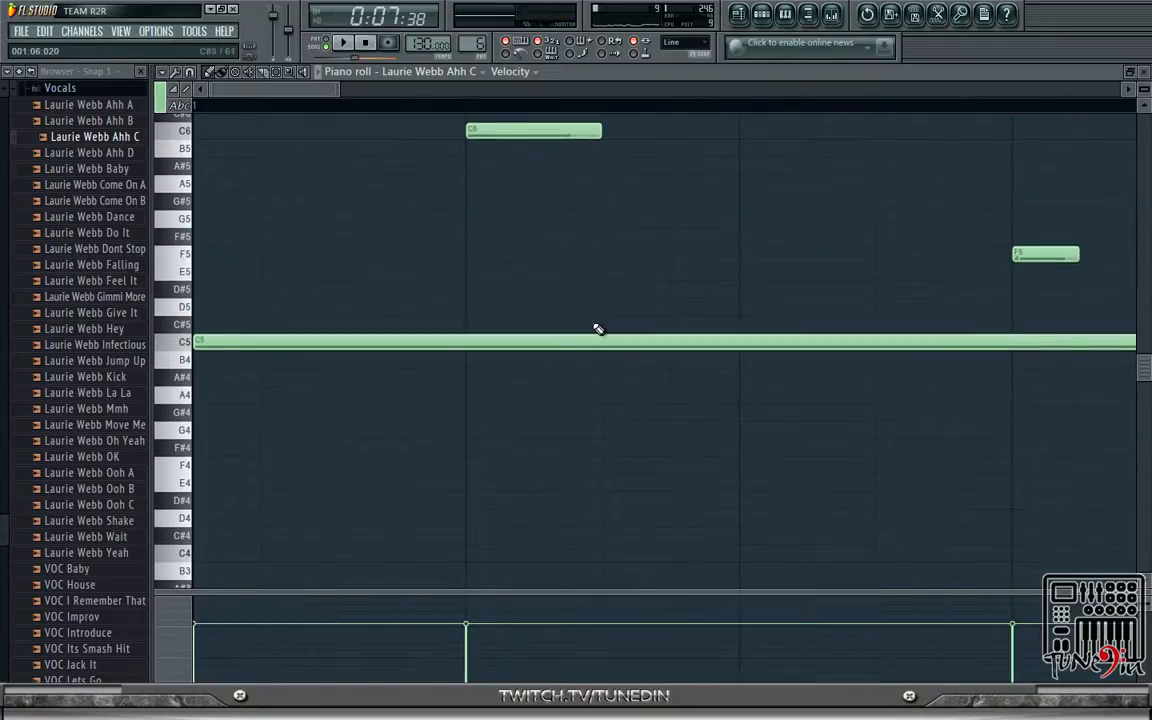
{"action": "left_click_drag", "start_coordinate": [292, 91], "coordinate": [334, 112]}
{"action": "scroll", "coordinate": [523, 427], "scroll_direction": "down", "scroll_amount": 3}
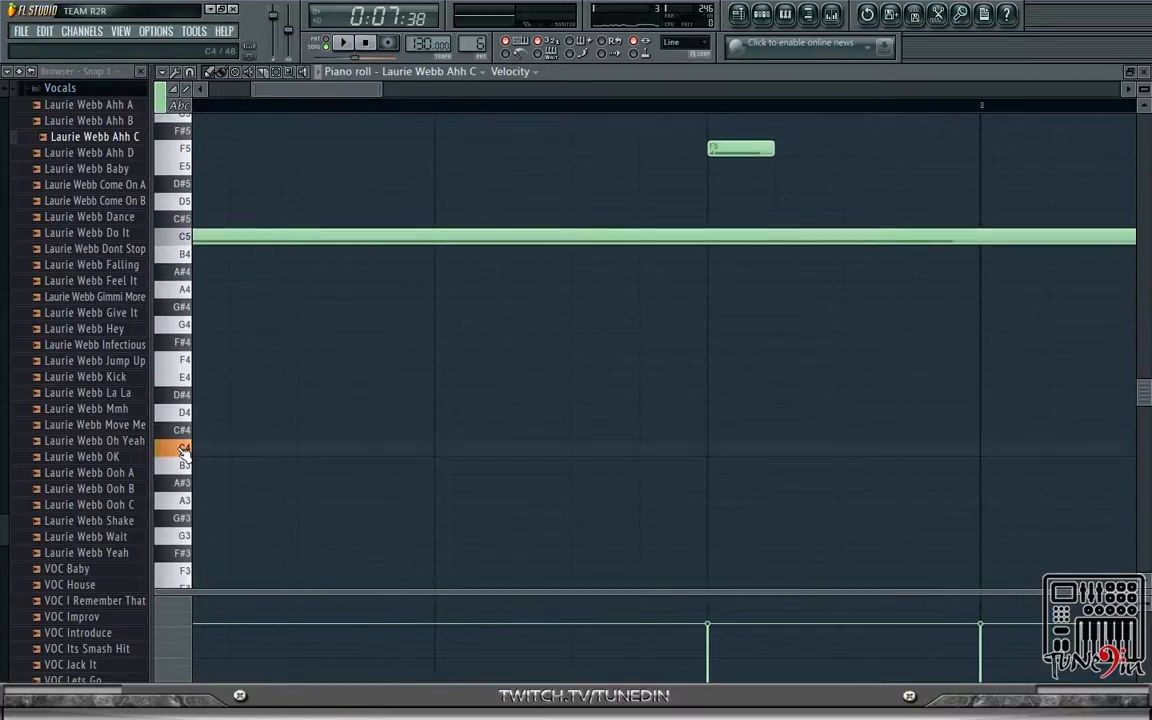
{"action": "left_click", "coordinate": [469, 454]}
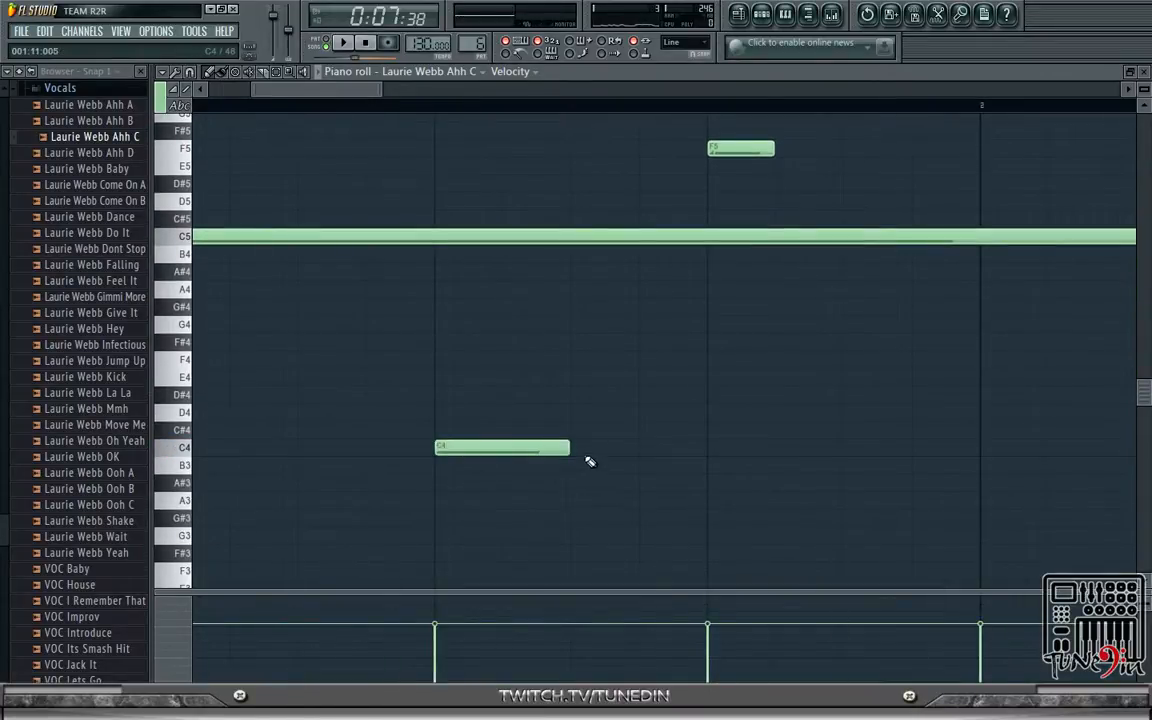
- Delete the two-step C4 note at step 9 of bar 1
{"action": "mouse_move", "coordinate": [493, 447]}
{"action": "left_mouse_down"}
{"action": "mouse_move", "coordinate": [532, 450]}
{"action": "mouse_move", "coordinate": [500, 447]}
{"action": "left_mouse_up"}
{"action": "right_click", "coordinate": [553, 445]}
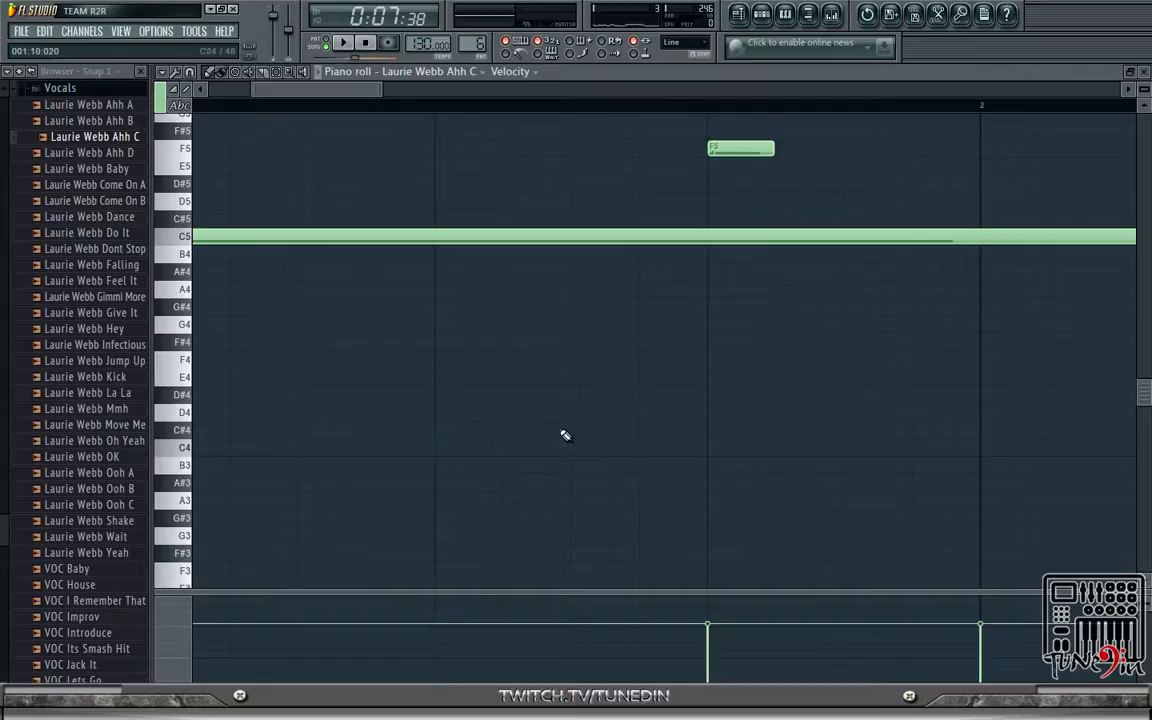
- Try a two-step C4 note at the start of bar 1 and preview it together with the long C5 note
{"action": "left_click_drag", "start_coordinate": [320, 90], "coordinate": [278, 92]}
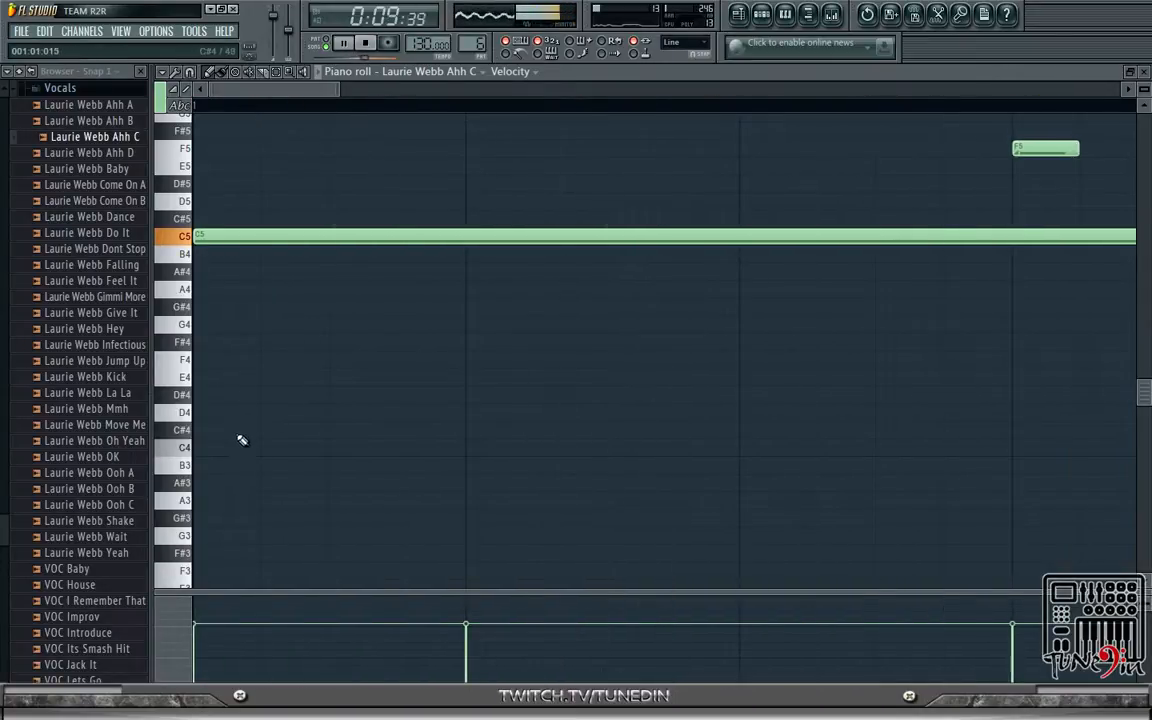
{"action": "left_click", "coordinate": [213, 448]}
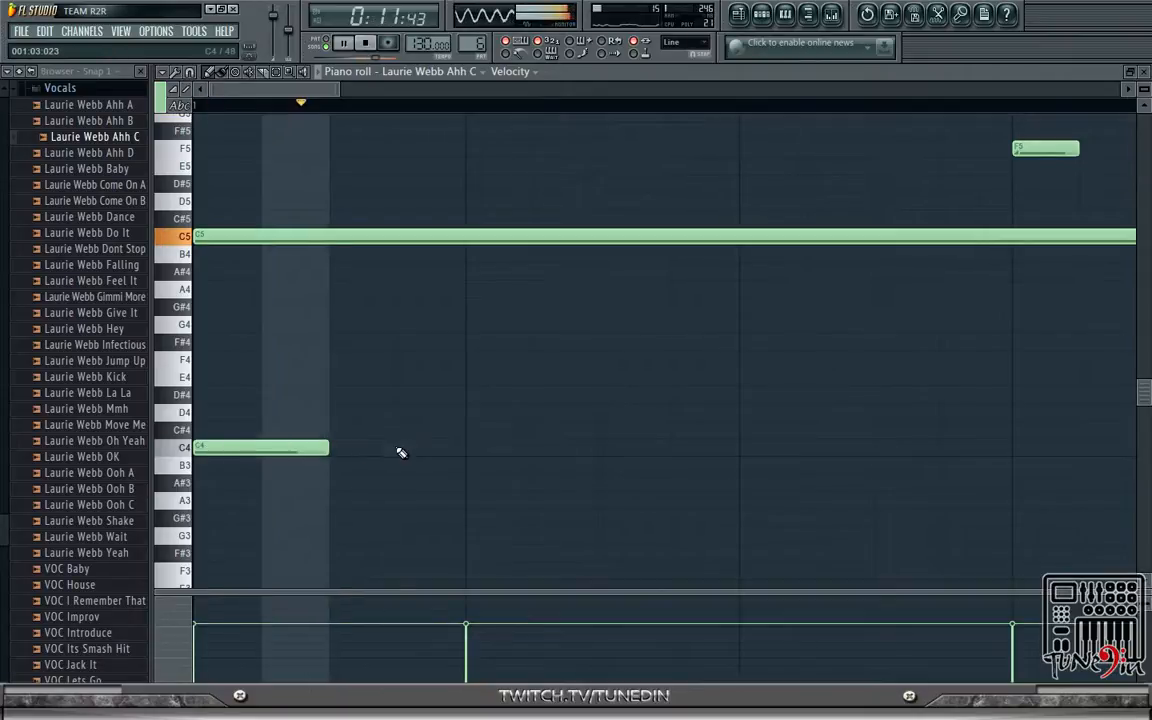
{"action": "left_click", "coordinate": [367, 43]}
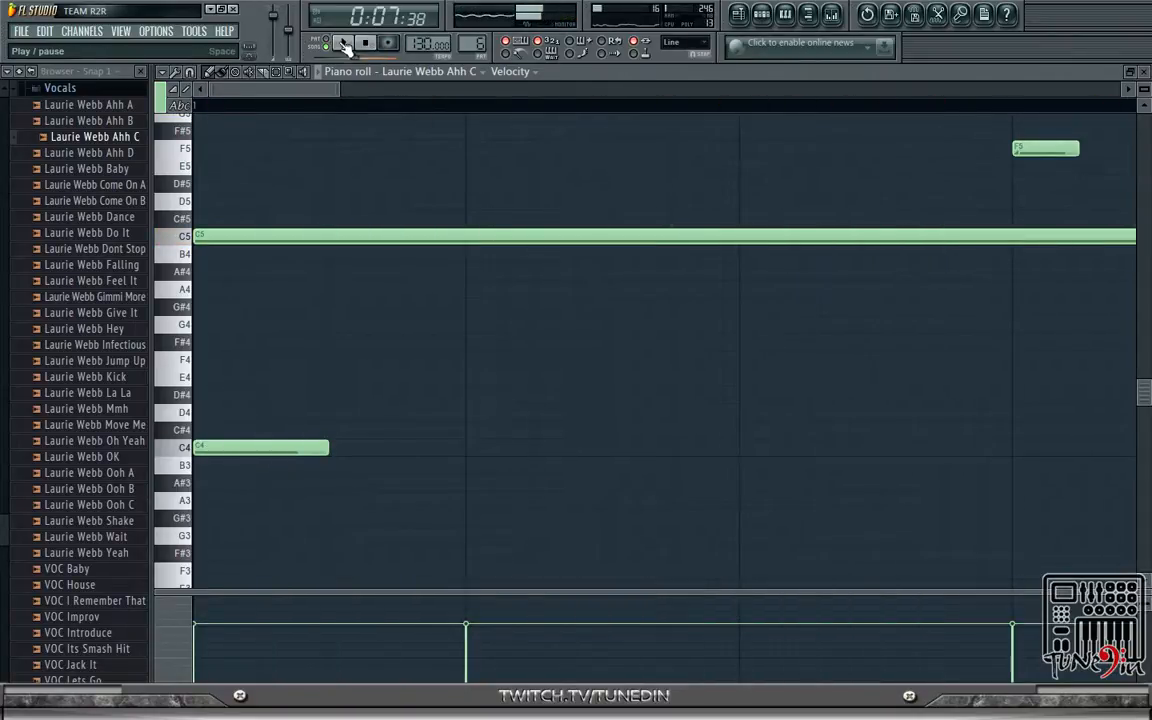
{"action": "left_click", "coordinate": [343, 43]}
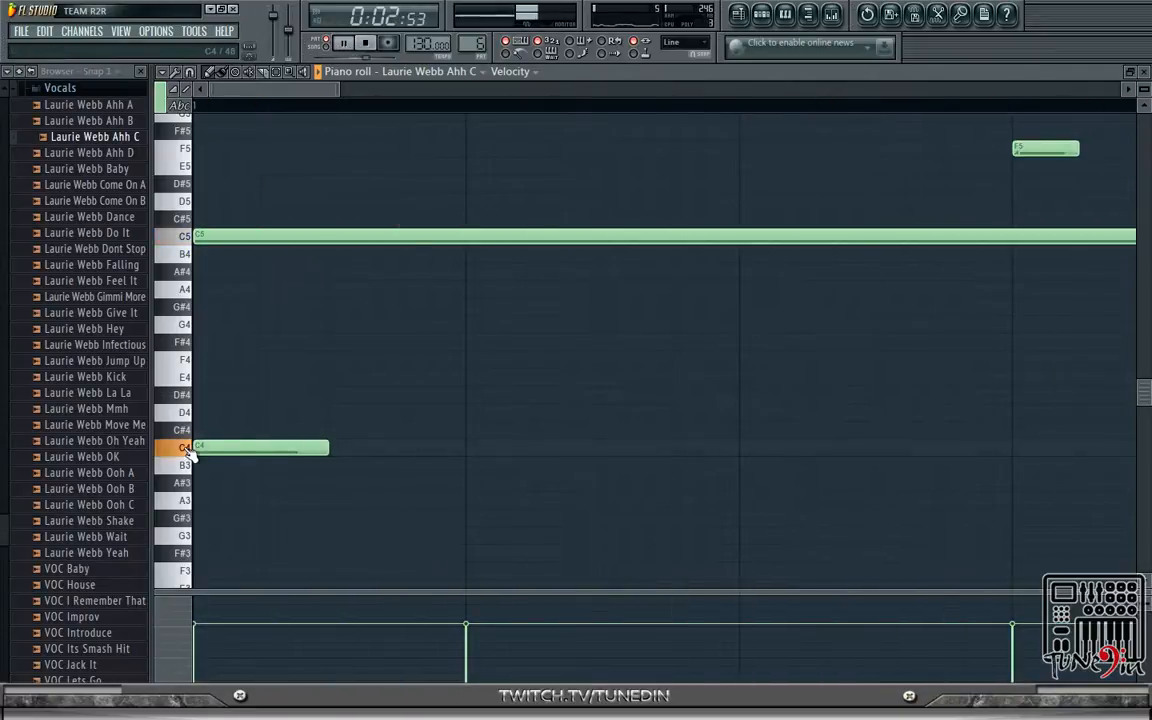
{"action": "right_click", "coordinate": [196, 448]}
{"action": "left_click", "coordinate": [367, 43]}
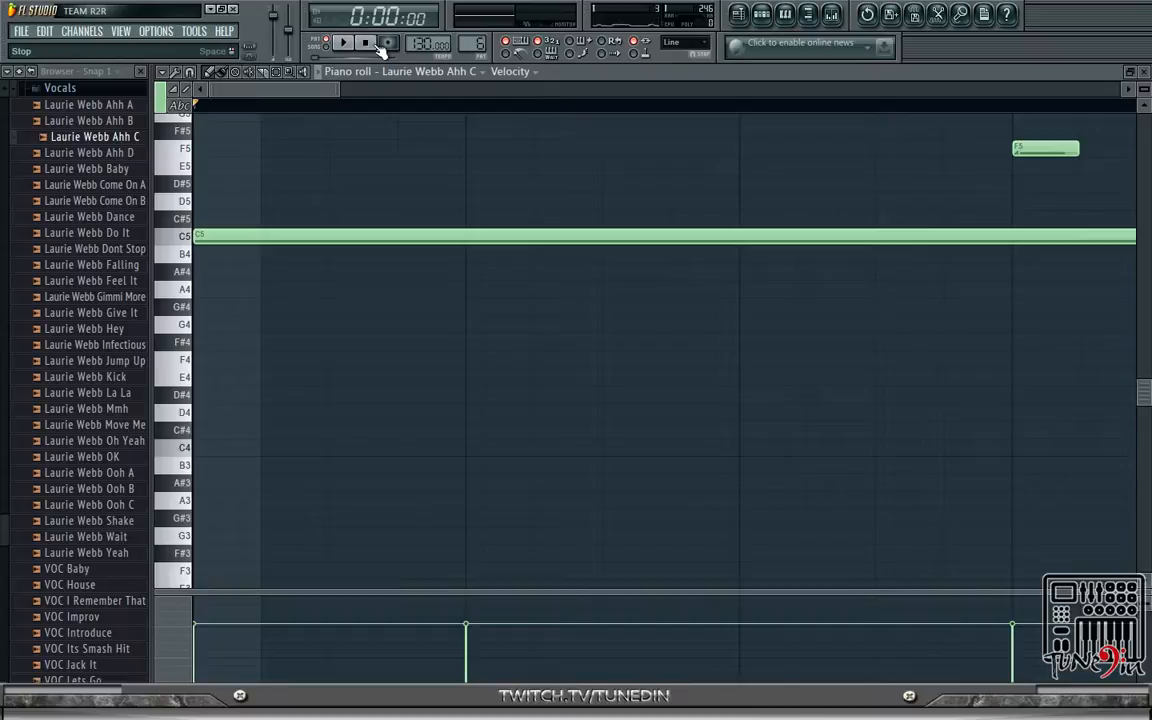
- Switch to the empty Pattern 7 and open a maximized piano roll for the Laurie Webb Ahh C channel
{"action": "double_click", "coordinate": [567, 73]}
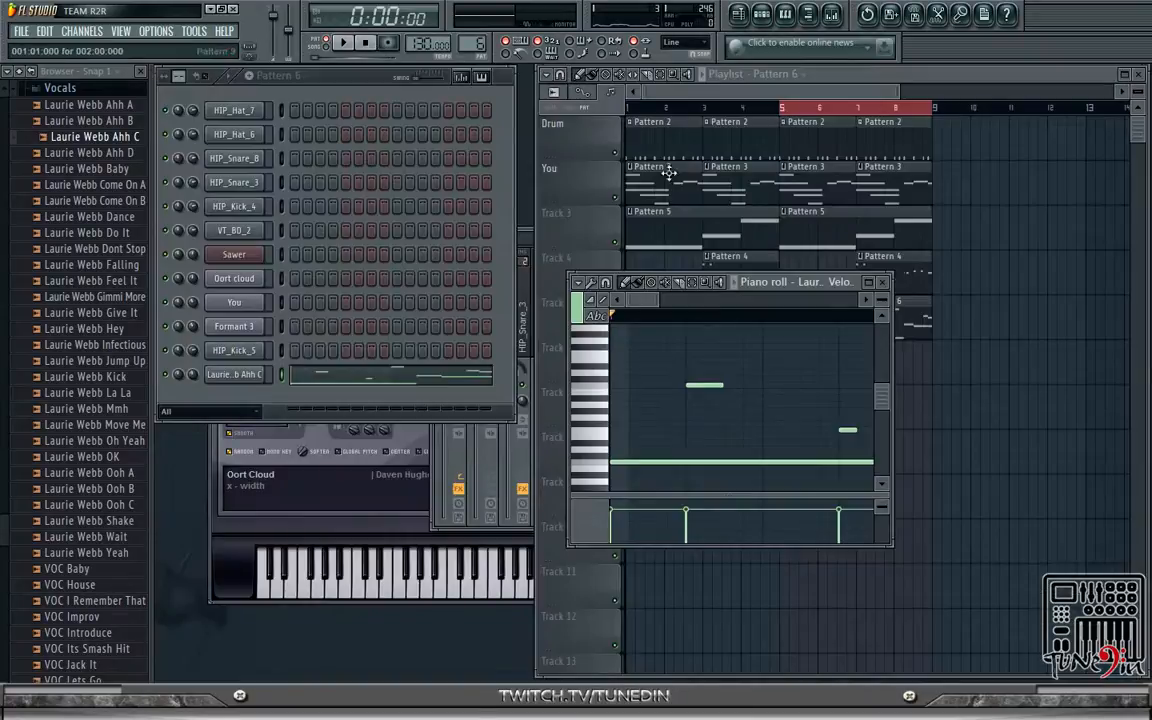
{"action": "key", "text": "F7"}
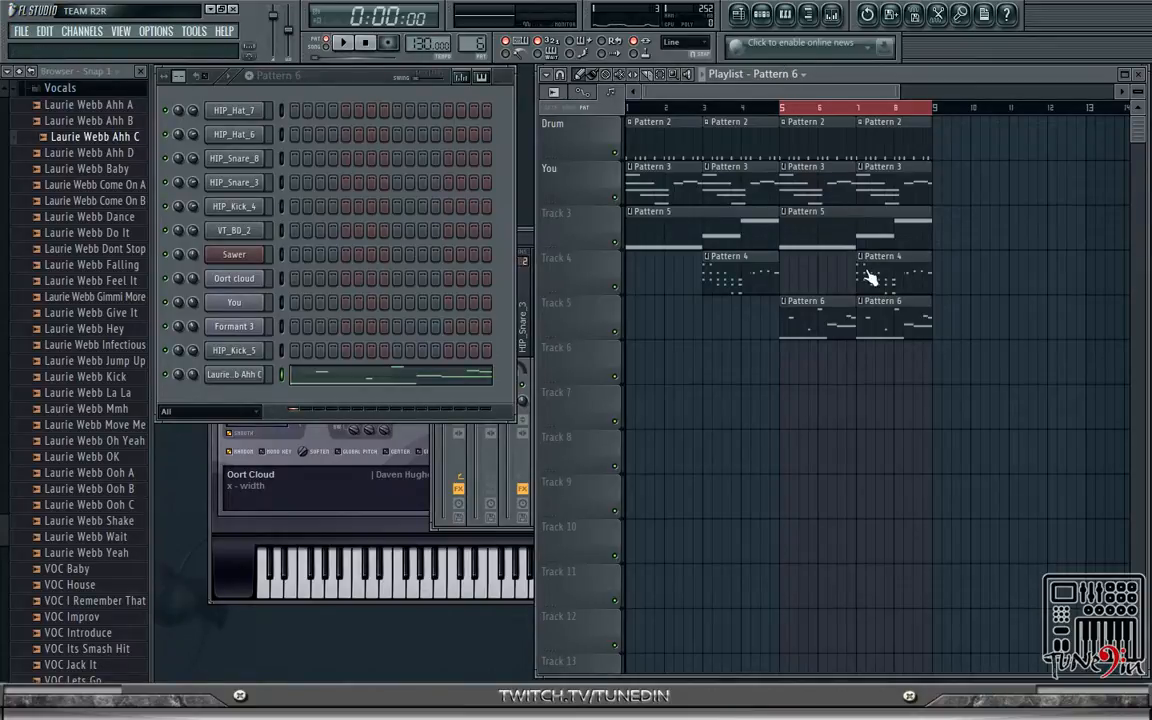
{"action": "key", "text": "KP_Add"}
{"action": "left_click", "coordinate": [282, 325]}
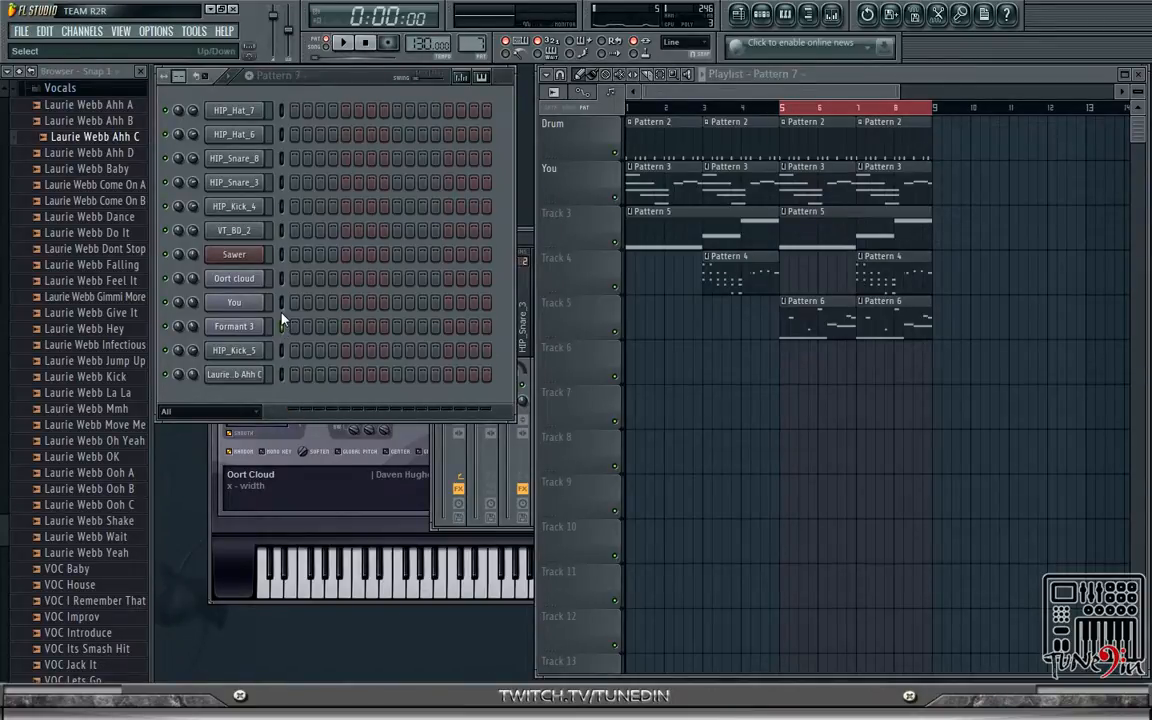
{"action": "left_click", "coordinate": [282, 308]}
{"action": "left_click", "coordinate": [294, 374]}
{"action": "left_click", "coordinate": [786, 16]}
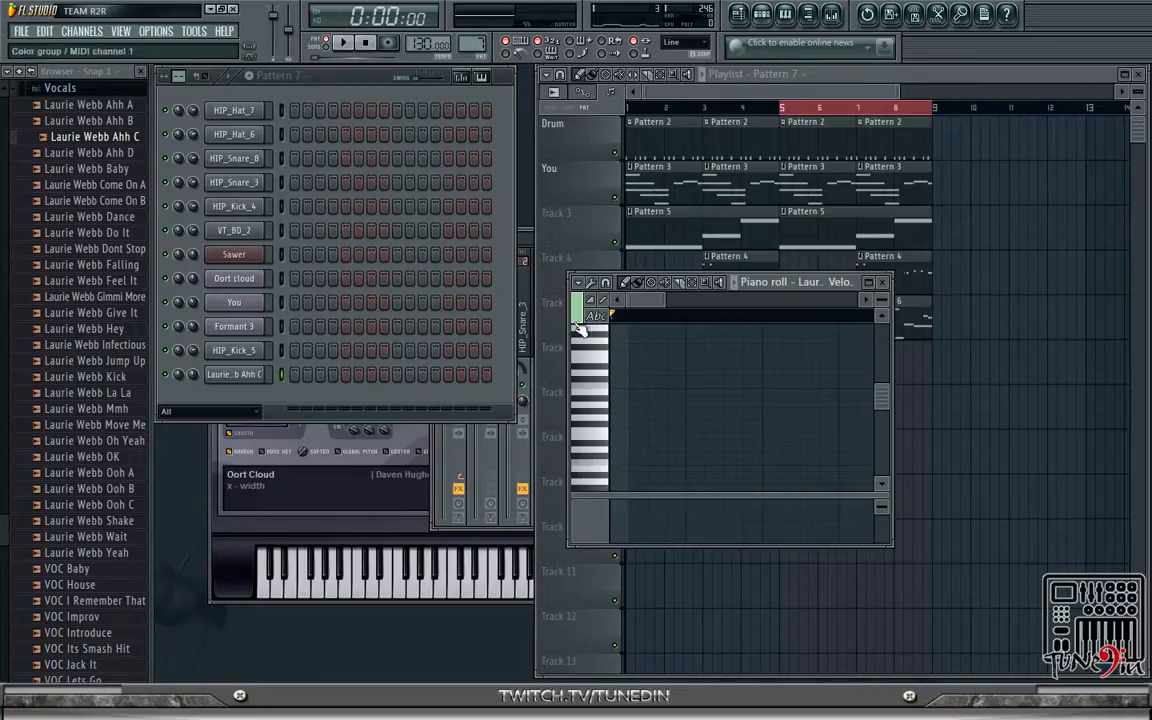
{"action": "double_click", "coordinate": [770, 284]}
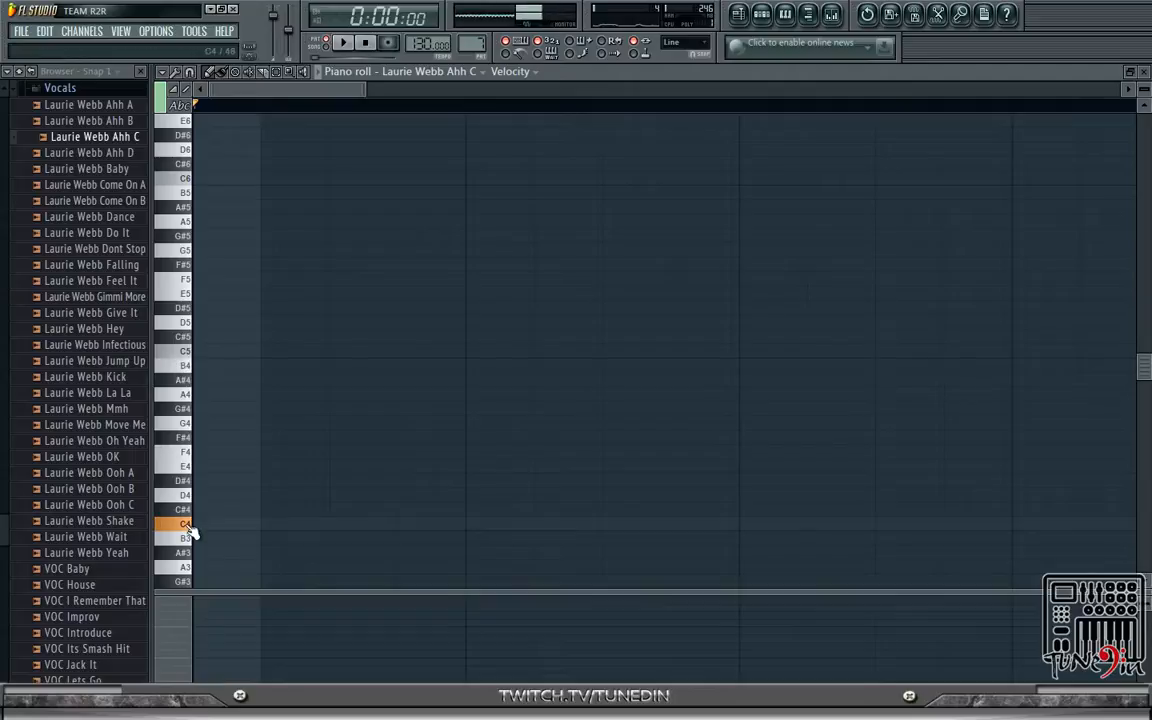
- Add a C4 note at the start of bar 1 and lengthen it to two beats
{"action": "left_click", "coordinate": [197, 525]}
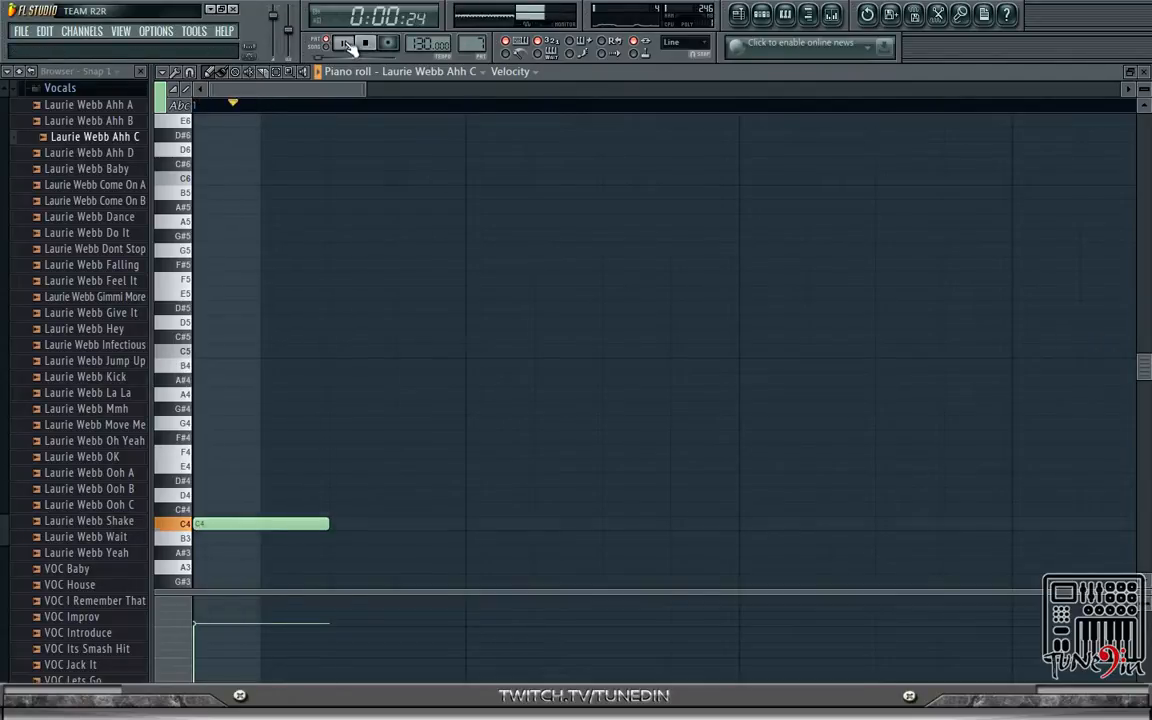
{"action": "left_click_drag", "start_coordinate": [327, 524], "coordinate": [753, 581]}
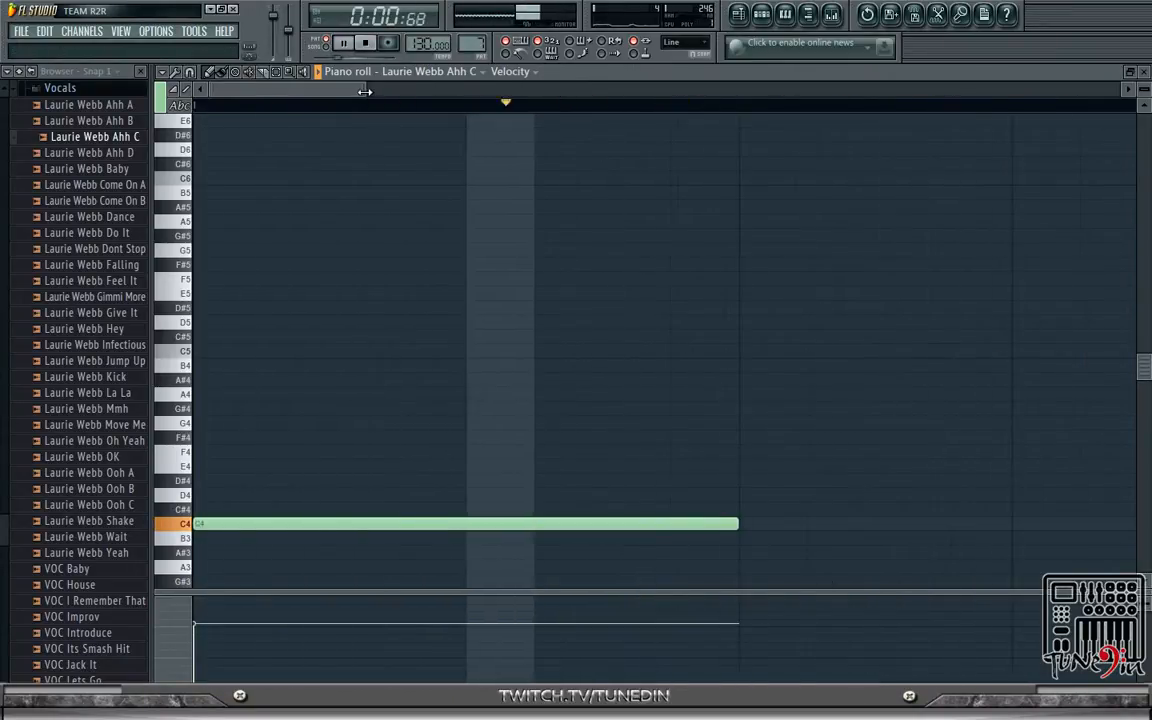
{"action": "key", "text": "ctrl+z"}
{"action": "left_click_drag", "start_coordinate": [574, 134], "coordinate": [690, 134]}
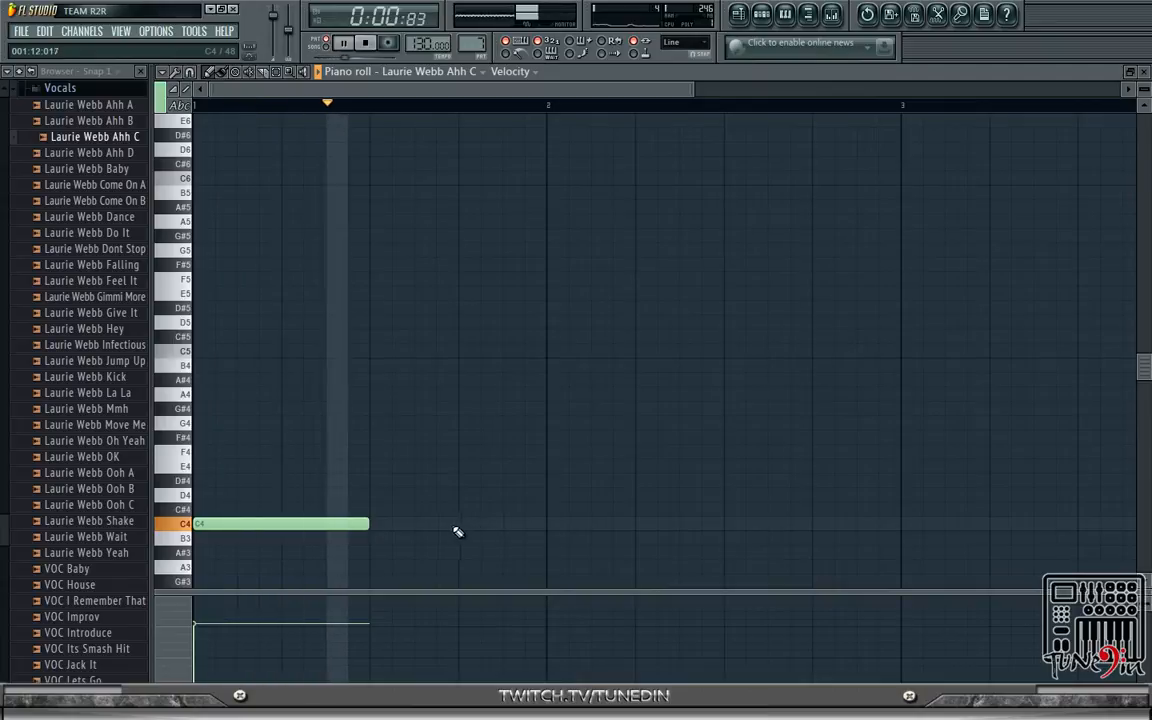
- Add one-step C4 notes at steps 13 and 15 of bar 1, and a three-beat C4 note starting at bar 2
{"action": "left_click", "coordinate": [480, 525]}
{"action": "left_click_drag", "start_coordinate": [634, 527], "coordinate": [480, 524]}
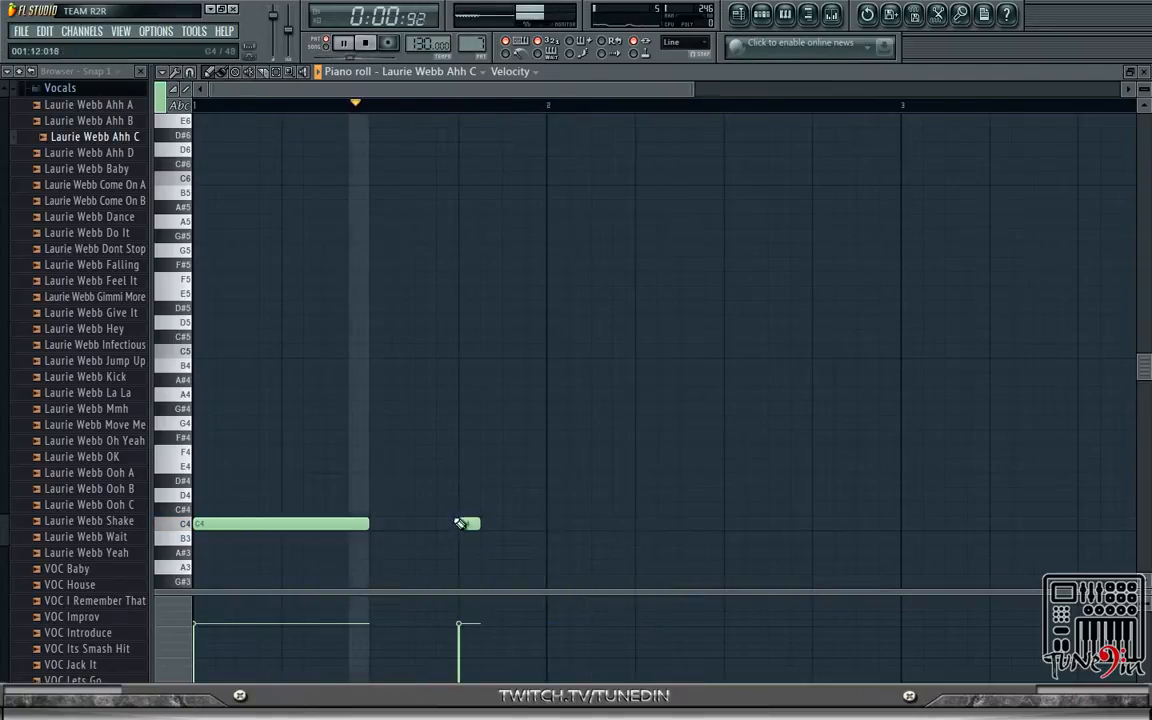
{"action": "left_click", "coordinate": [512, 524]}
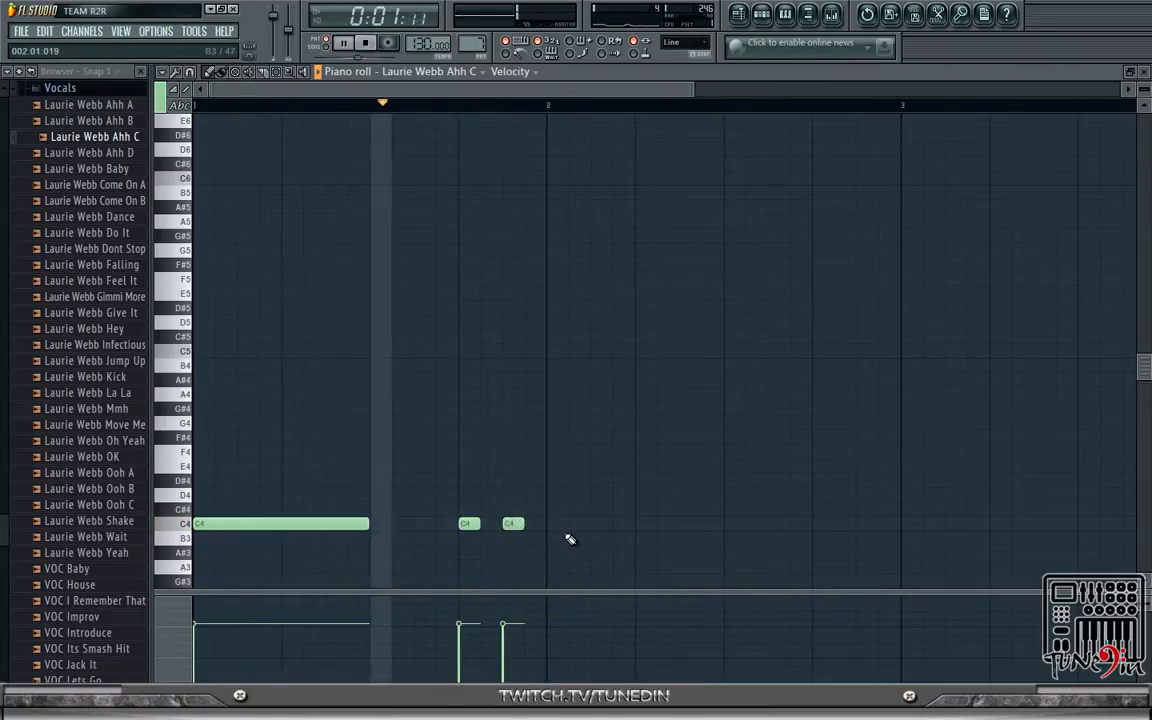
{"action": "left_click", "coordinate": [550, 525]}
{"action": "left_click_drag", "start_coordinate": [566, 524], "coordinate": [801, 577]}
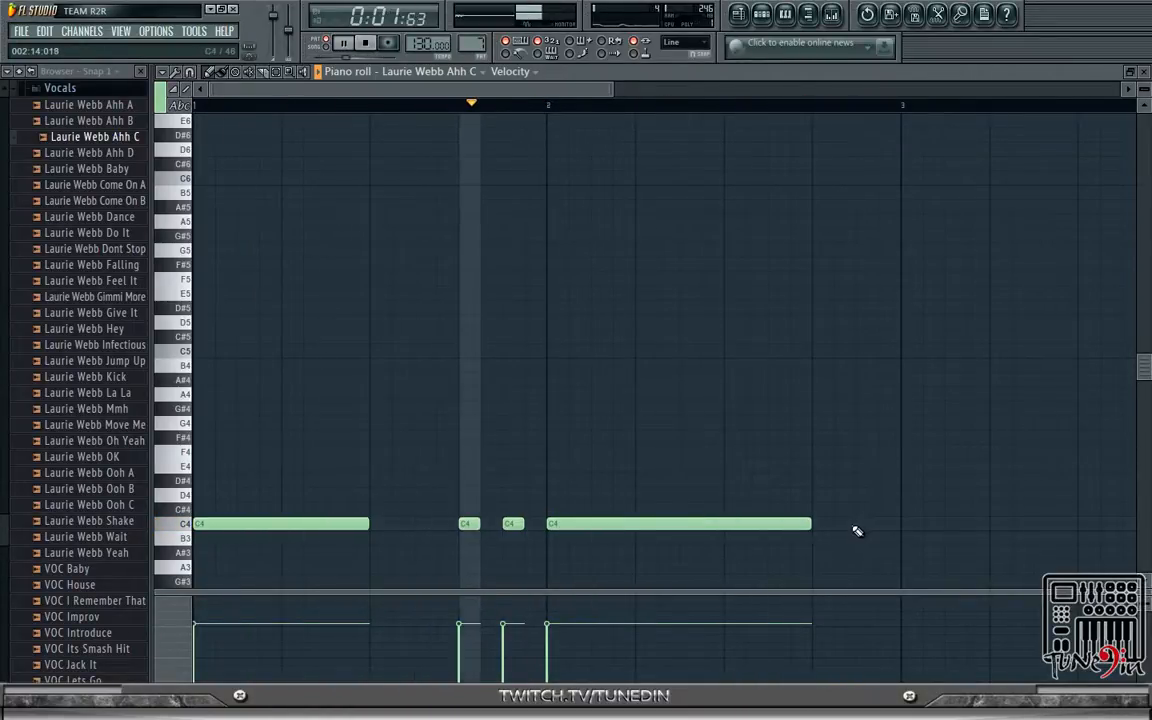
{"action": "left_click", "coordinate": [823, 523]}
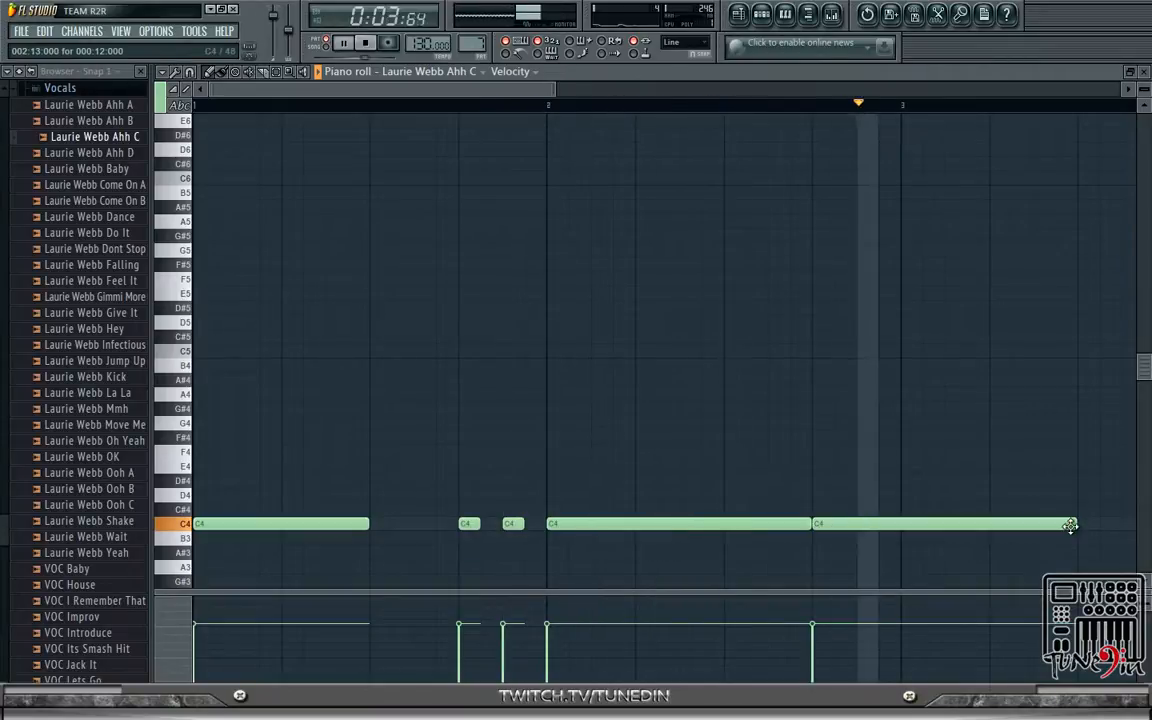
{"action": "left_click_drag", "start_coordinate": [1075, 523], "coordinate": [810, 513]}
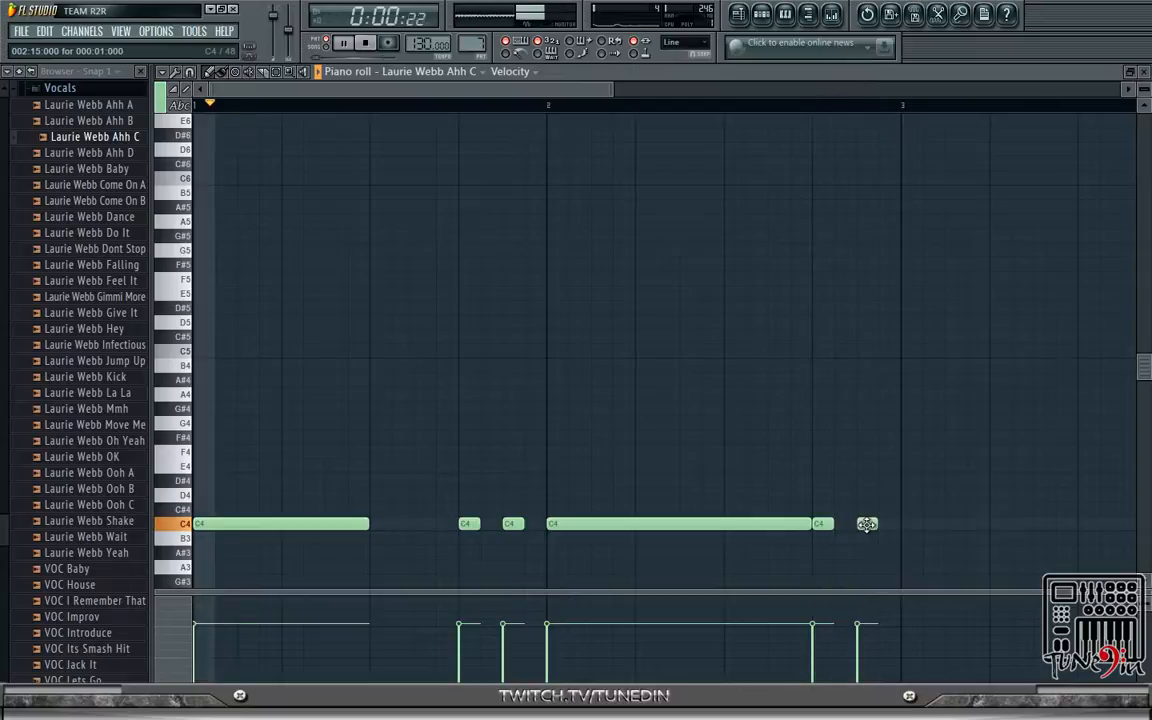
{"action": "right_click", "coordinate": [820, 524]}
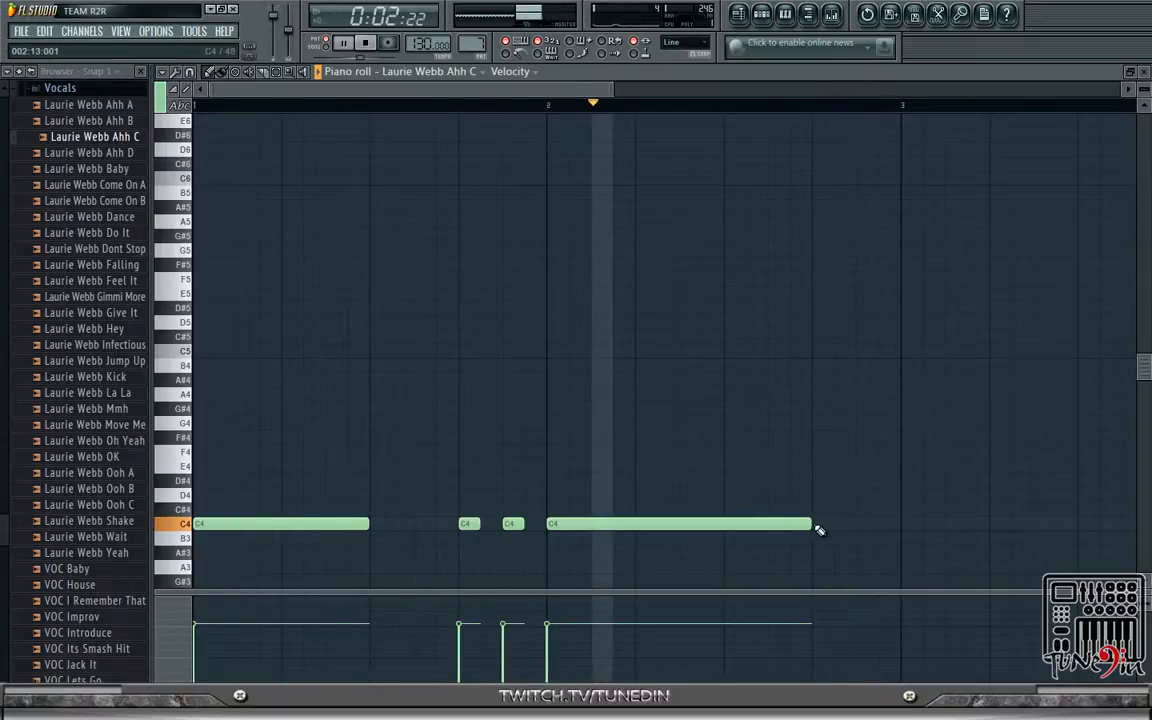
- Extend the last C4 note to the end of bar 2 and add an F5 slide note over that bar's second half
{"action": "left_click_drag", "start_coordinate": [811, 524], "coordinate": [890, 531]}
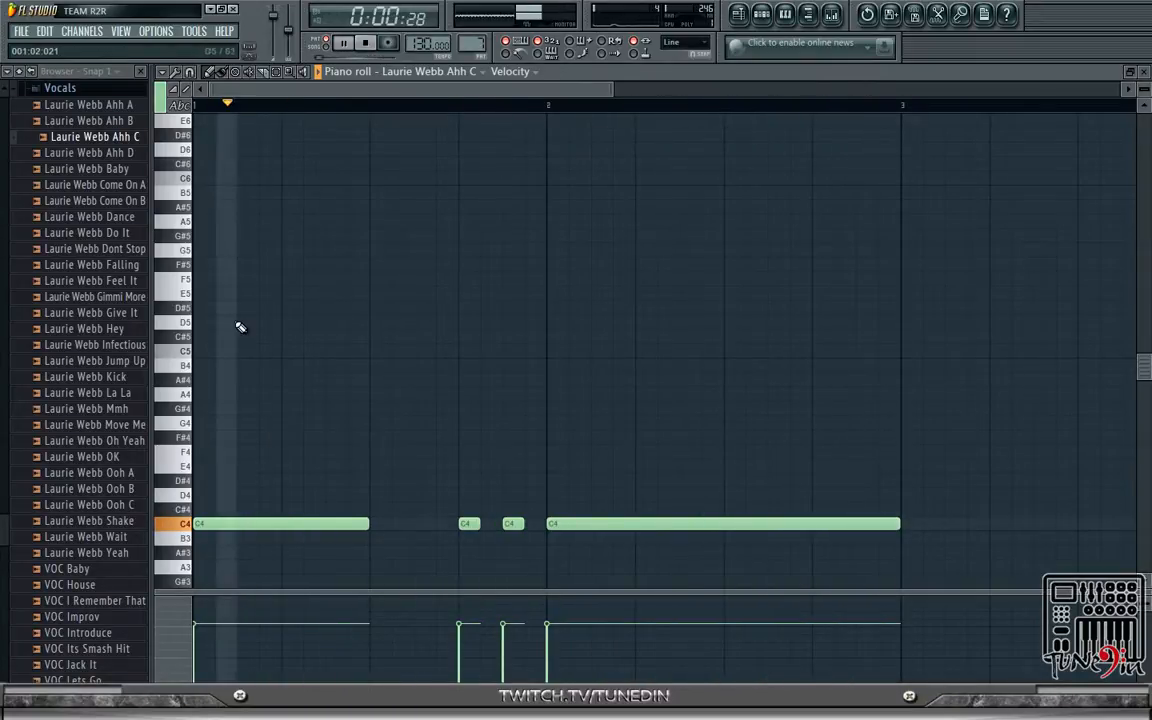
{"action": "left_click", "coordinate": [733, 280]}
{"action": "left_click_drag", "start_coordinate": [1076, 279], "coordinate": [888, 258]}
{"action": "right_click", "coordinate": [727, 283]}
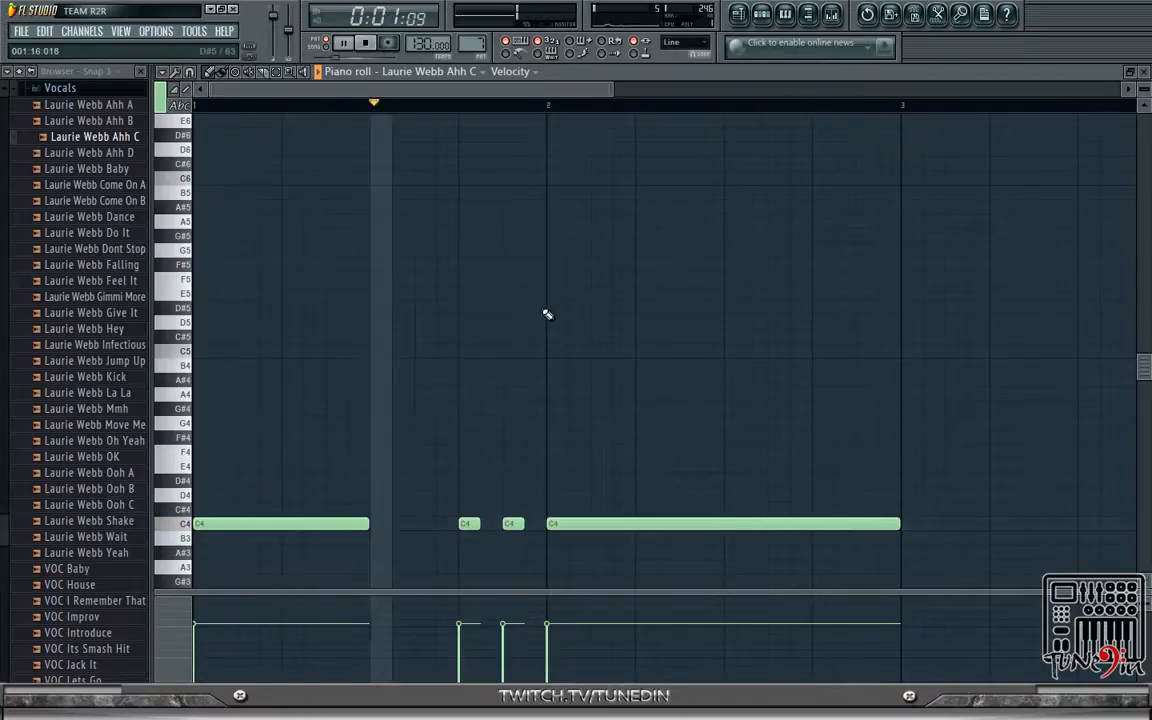
{"action": "left_click", "coordinate": [738, 282]}
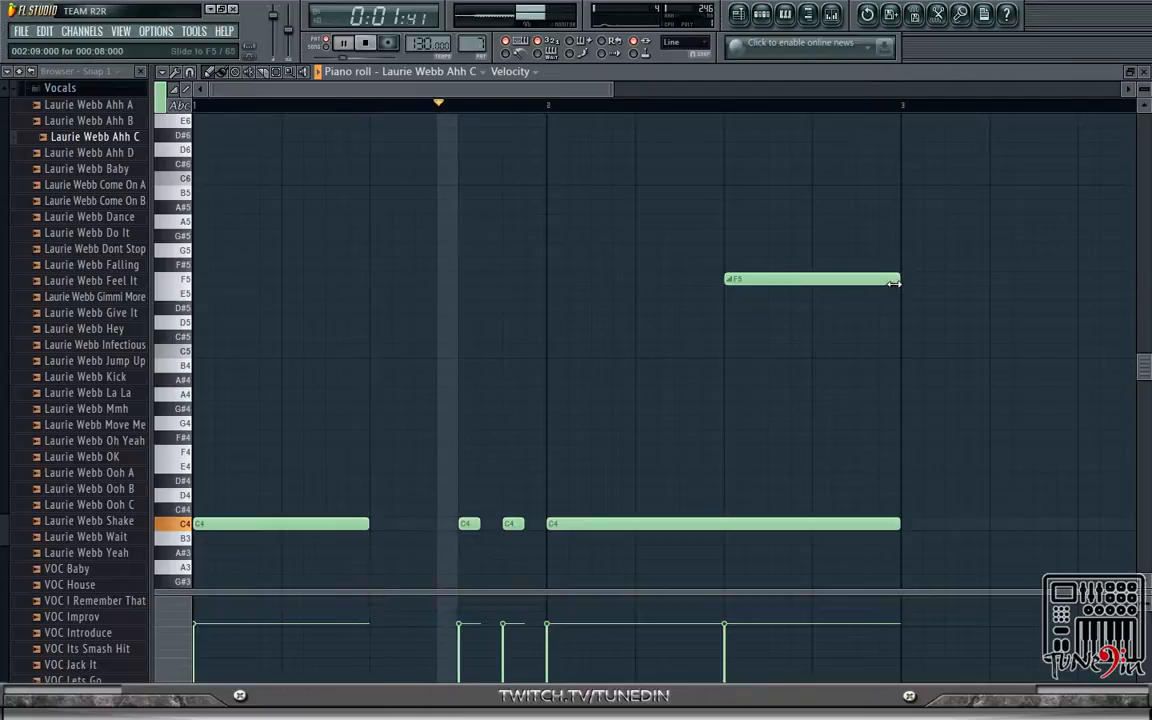
- Place Pattern 7 on Track 6 at bars 5 and 7, and play the looped section in song mode
{"action": "double_click", "coordinate": [815, 72]}
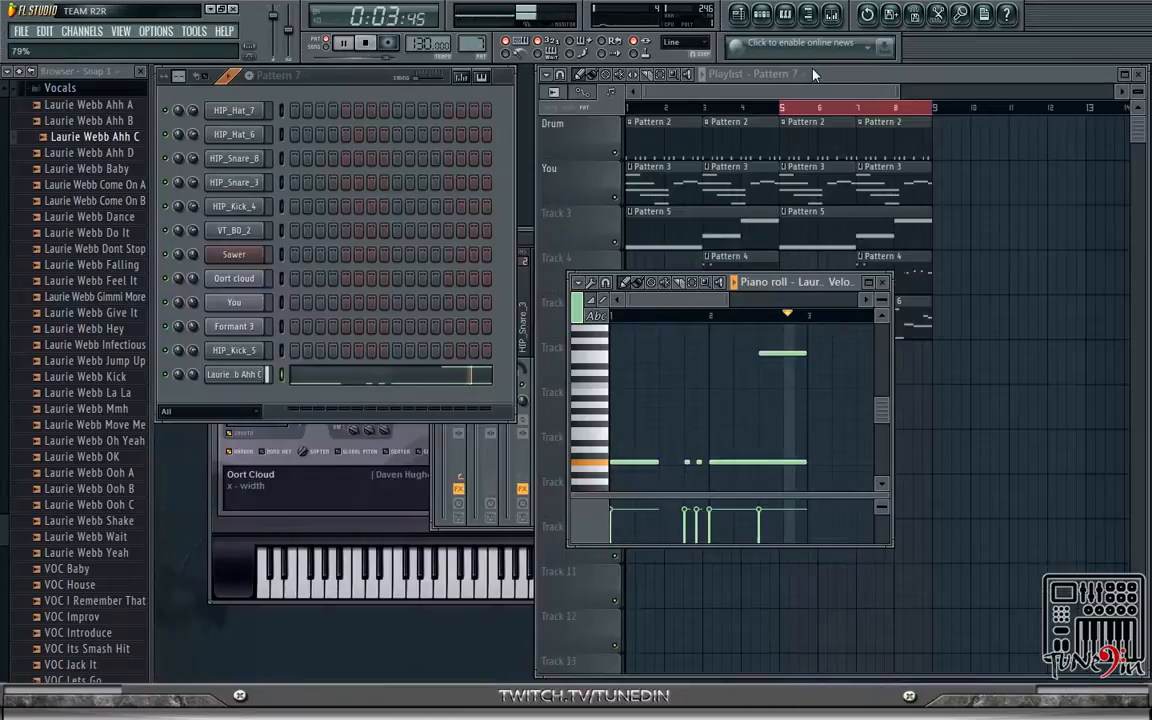
{"action": "left_click", "coordinate": [884, 282]}
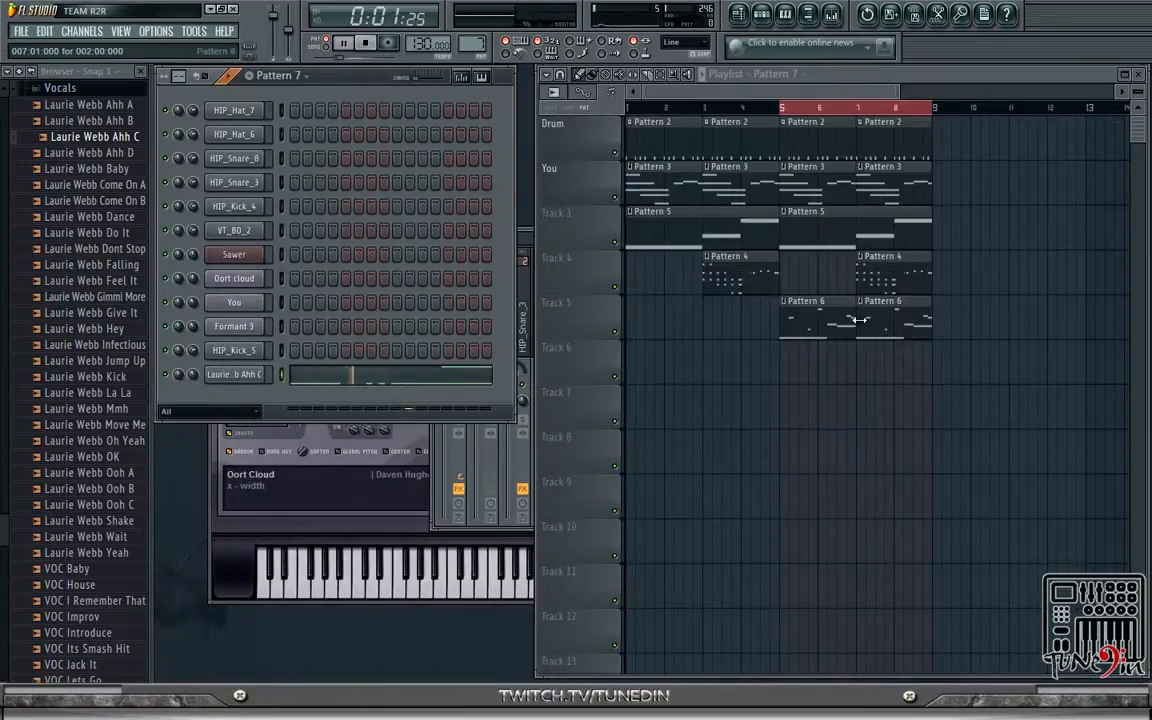
{"action": "left_click", "coordinate": [810, 366]}
{"action": "left_click", "coordinate": [858, 355]}
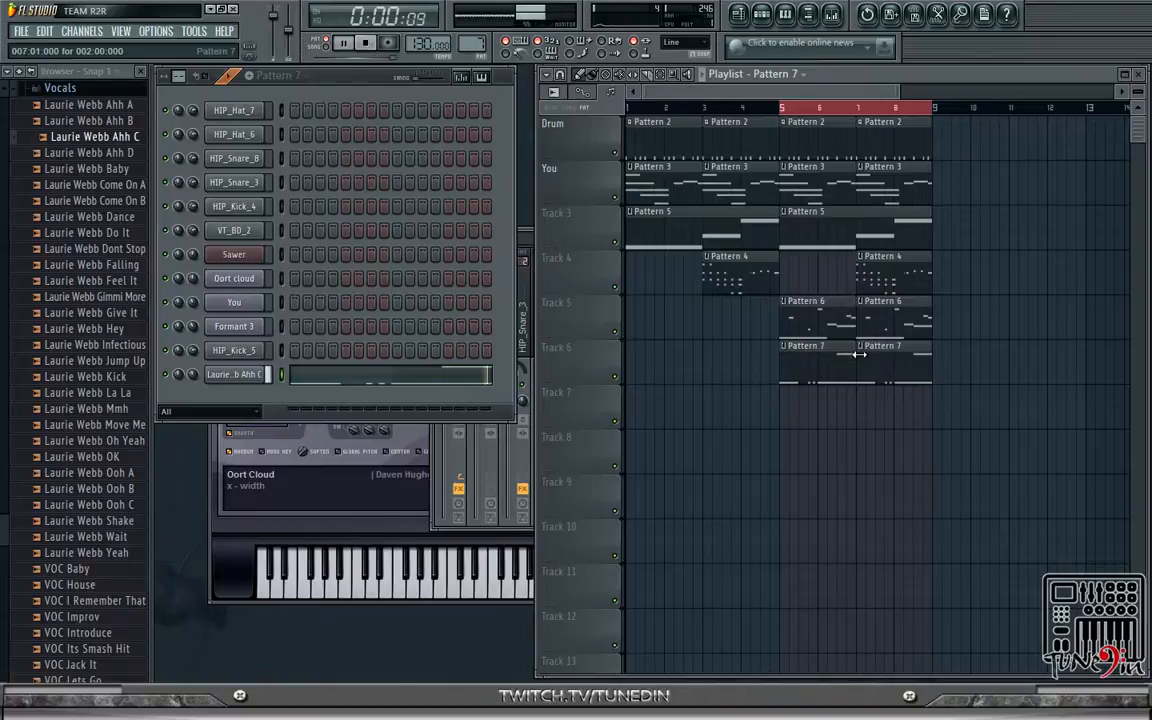
{"action": "left_click", "coordinate": [326, 46]}
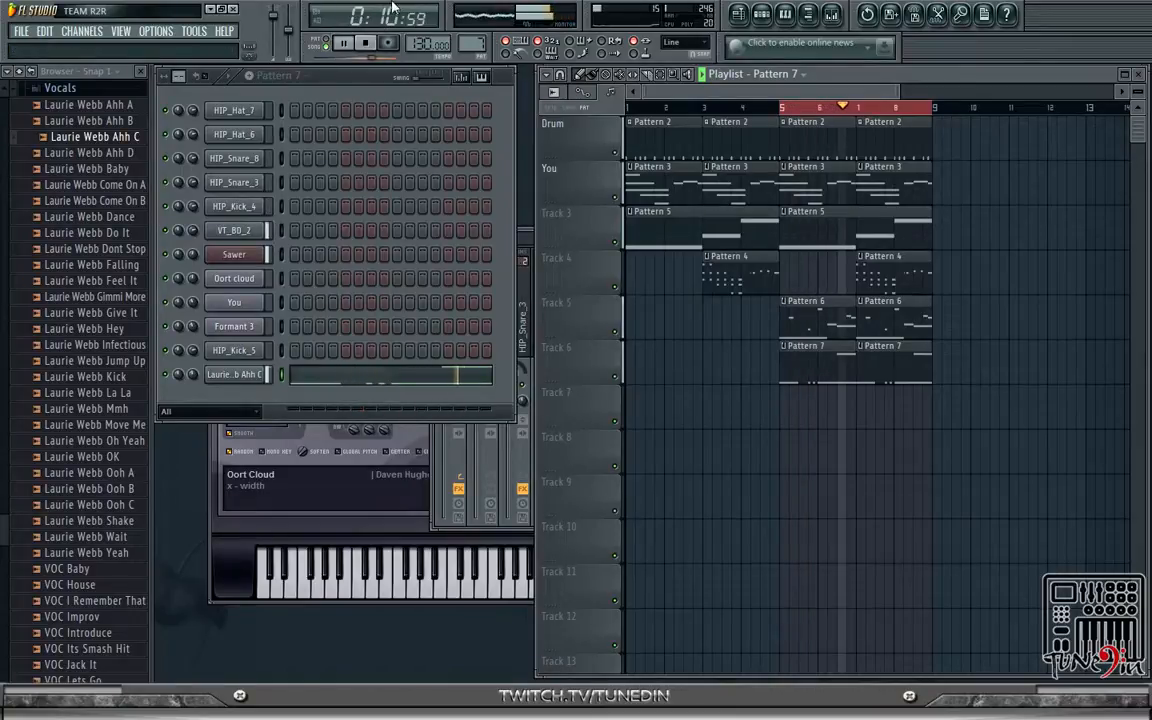
{"action": "left_click", "coordinate": [365, 42]}
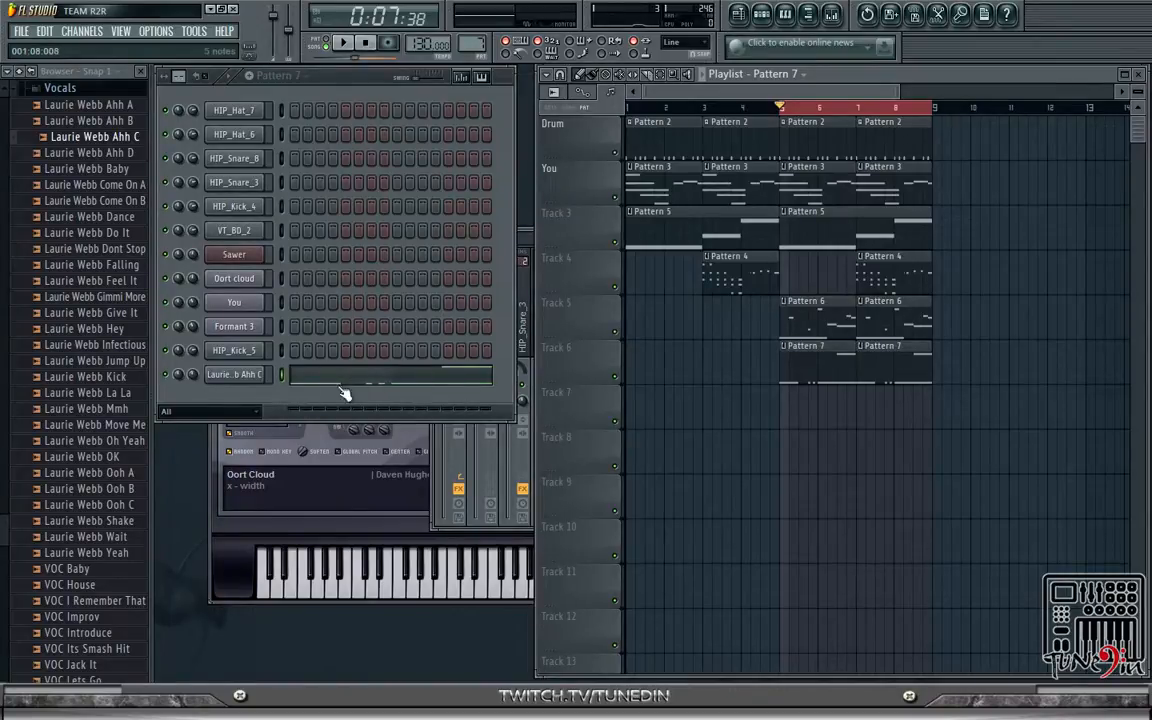
- Check the Laurie Webb Ahh C channel's notes and sample settings, and replay the looped section
{"action": "left_click", "coordinate": [378, 380]}
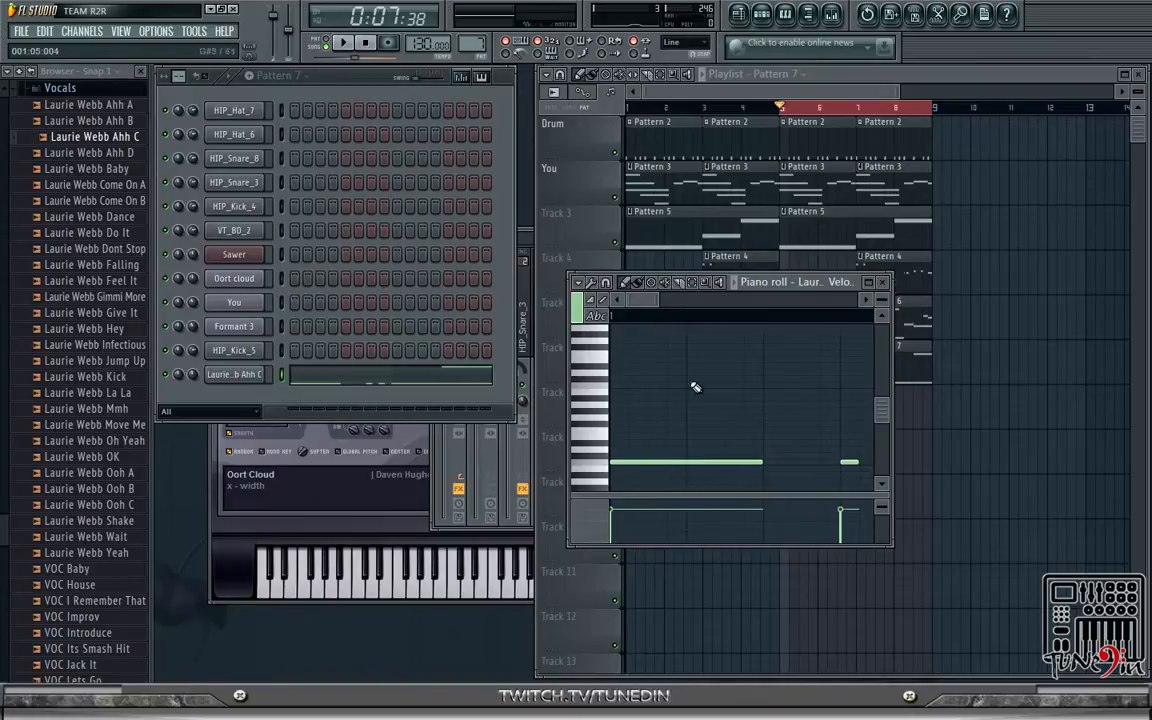
{"action": "left_click", "coordinate": [882, 282]}
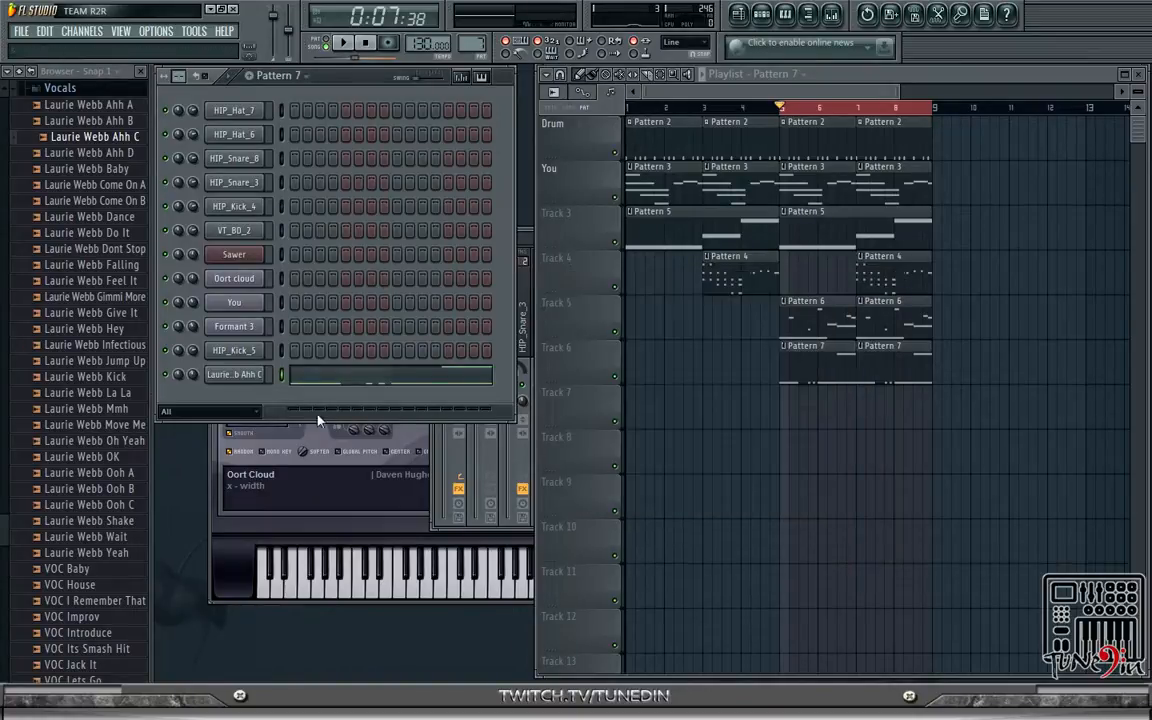
{"action": "left_click", "coordinate": [245, 375]}
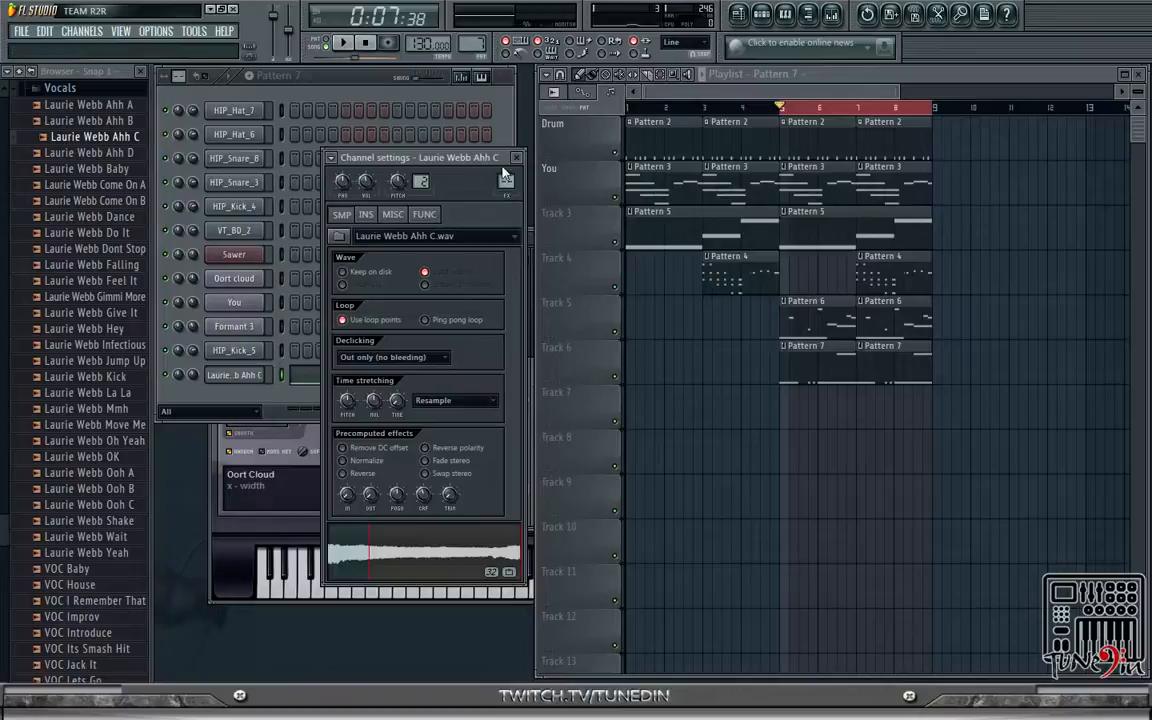
{"action": "left_click", "coordinate": [517, 160]}
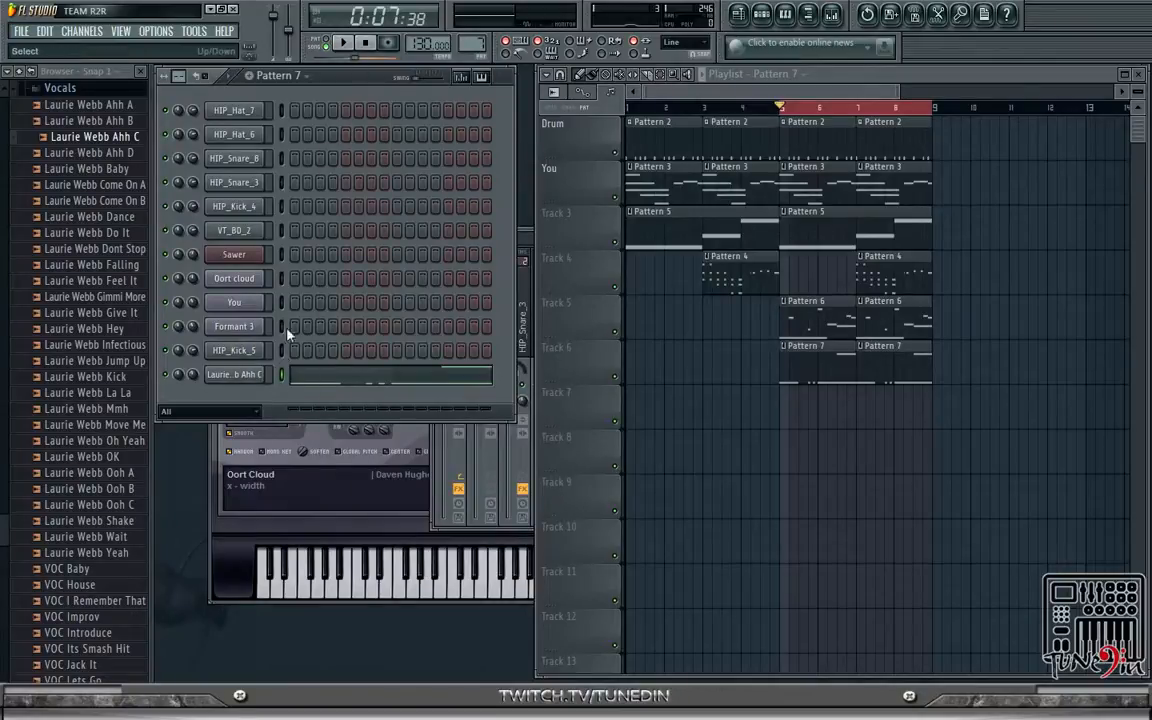
{"action": "left_click", "coordinate": [236, 375]}
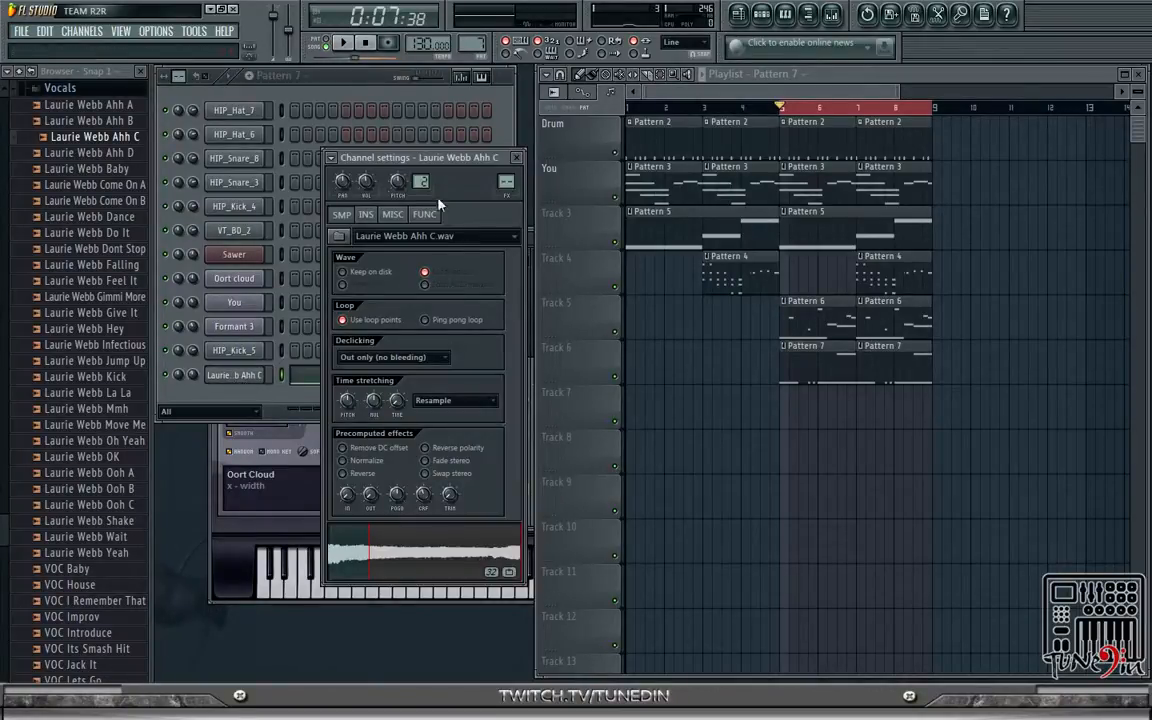
{"action": "left_click", "coordinate": [516, 158]}
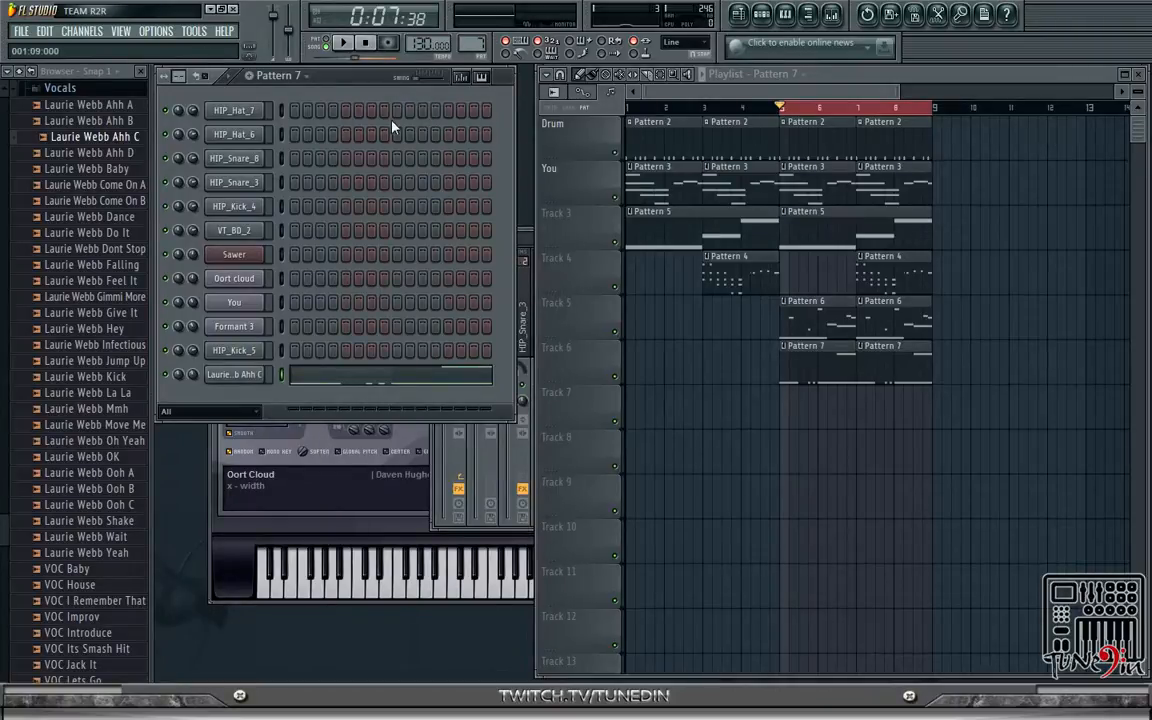
{"action": "left_click", "coordinate": [346, 44]}
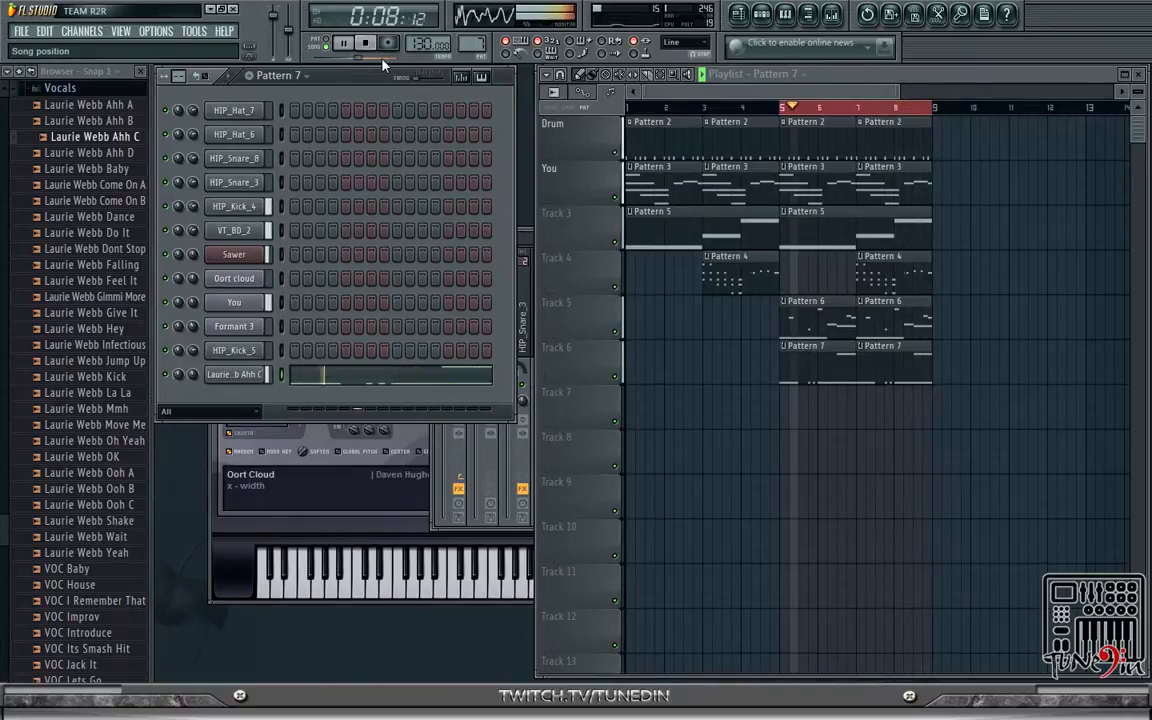
{"action": "left_click", "coordinate": [365, 44]}
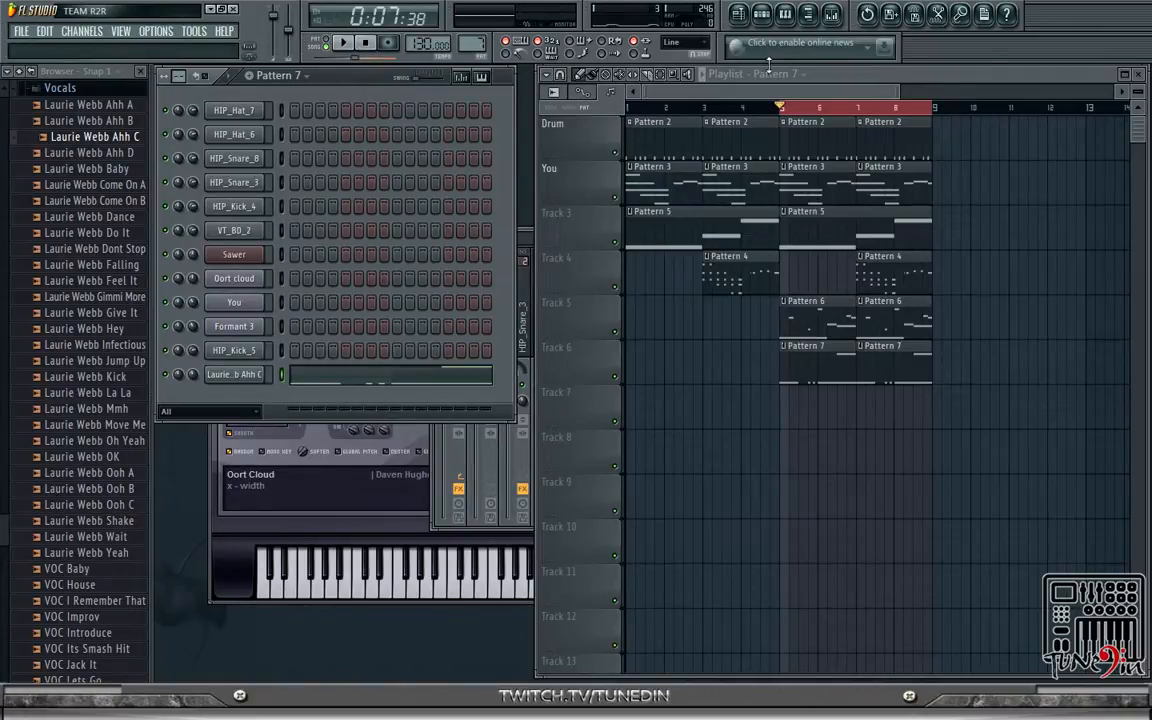
- Clone Pattern 7 from the current project's pattern list
{"action": "left_click", "coordinate": [60, 88]}
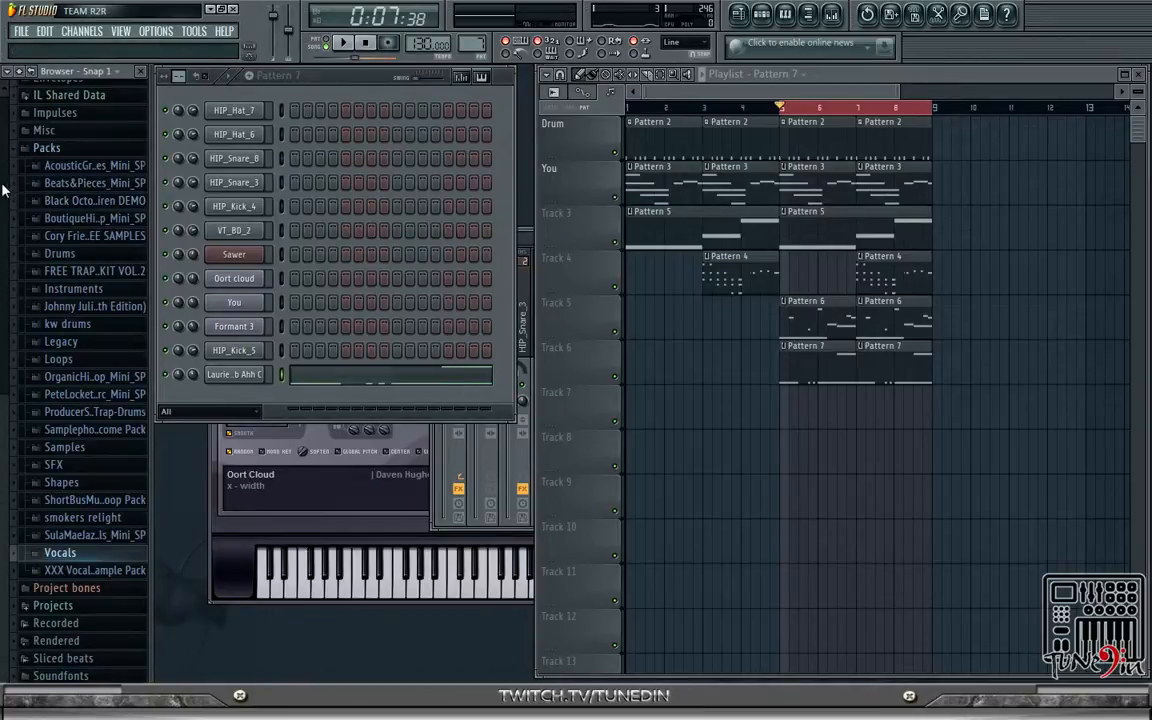
{"action": "scroll", "coordinate": [30, 190], "scroll_direction": "up", "scroll_amount": 6}
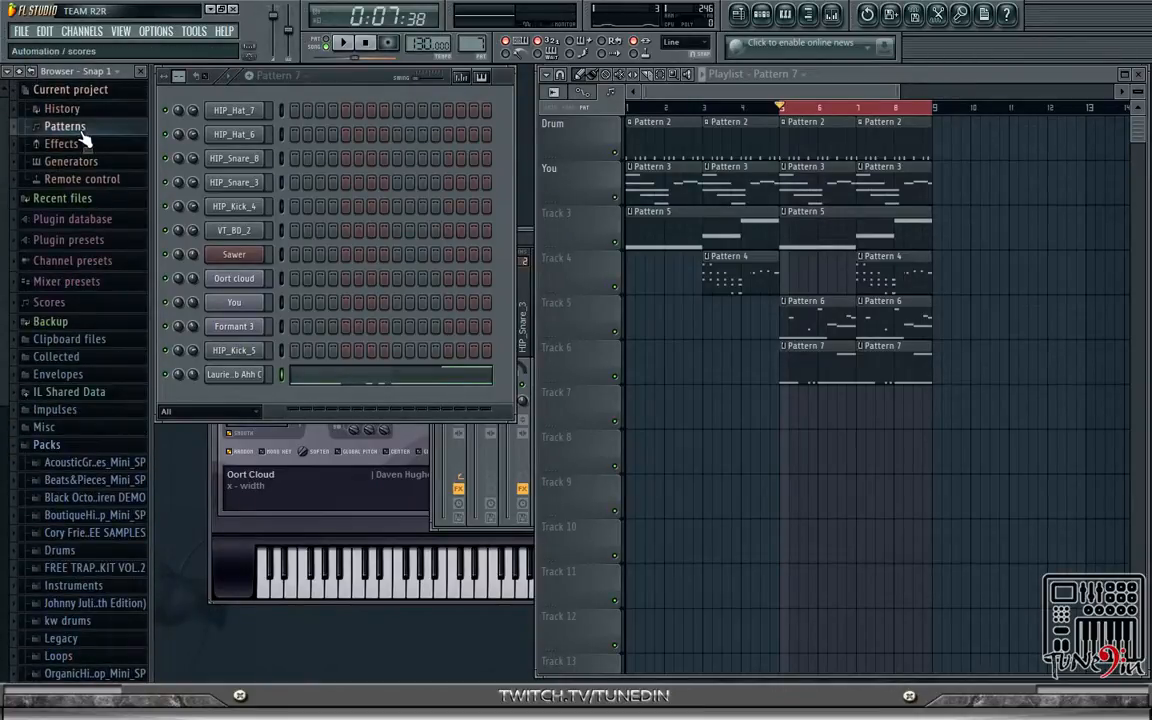
{"action": "left_click", "coordinate": [45, 127]}
{"action": "right_click", "coordinate": [108, 249]}
{"action": "left_click", "coordinate": [175, 320]}
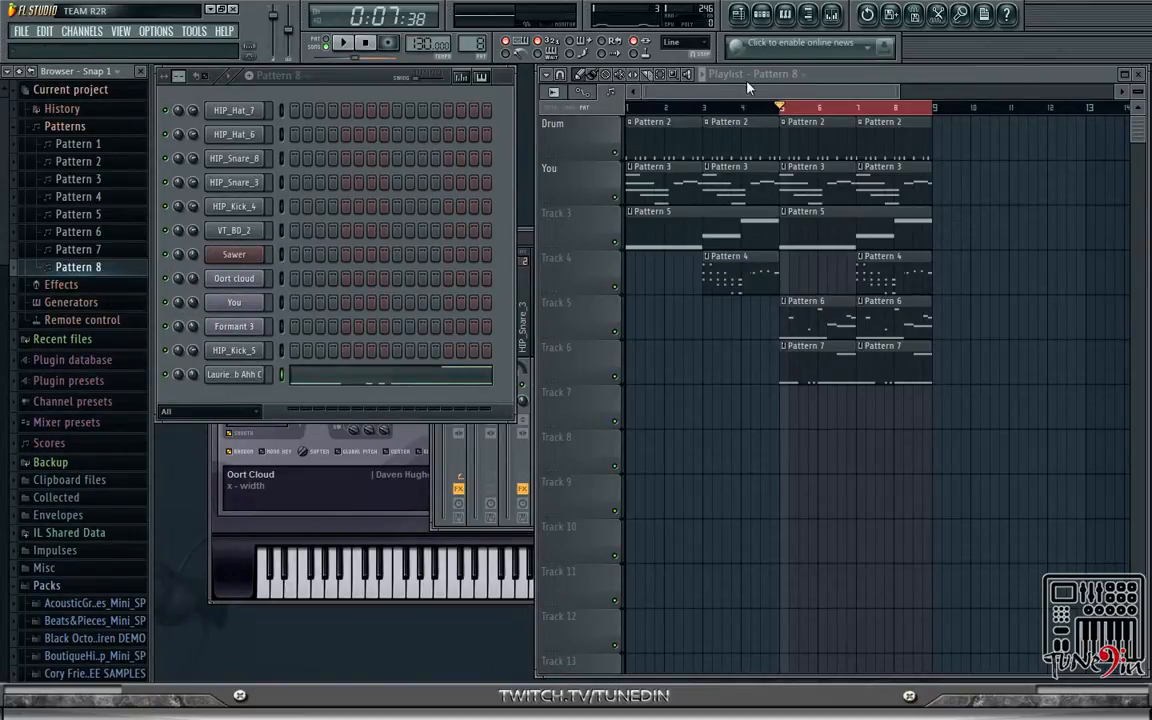
- Clone the Laurie Webb Ahh C channel
{"action": "right_click", "coordinate": [237, 376]}
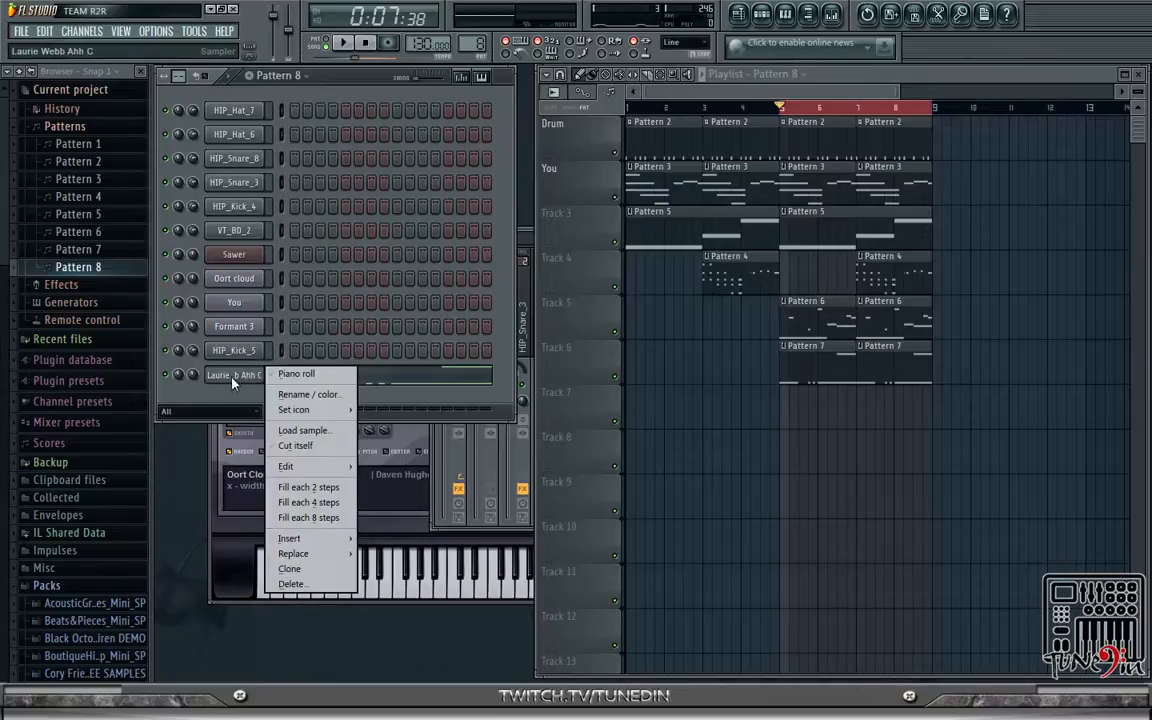
{"action": "left_click", "coordinate": [290, 568]}
{"action": "left_click", "coordinate": [270, 400]}
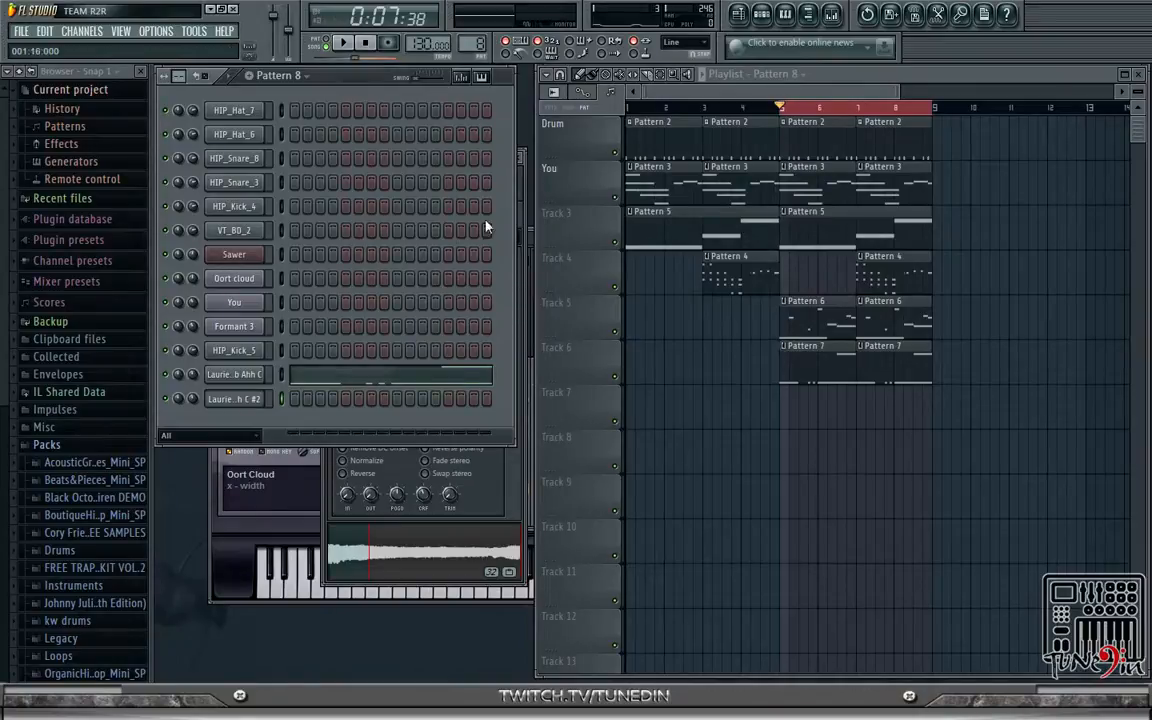
- Move the notes of Pattern 8 from the original Laurie Webb Ahh C channel to its clone by cutting and pasting
{"action": "right_click", "coordinate": [260, 372]}
{"action": "mouse_move", "coordinate": [320, 469]}
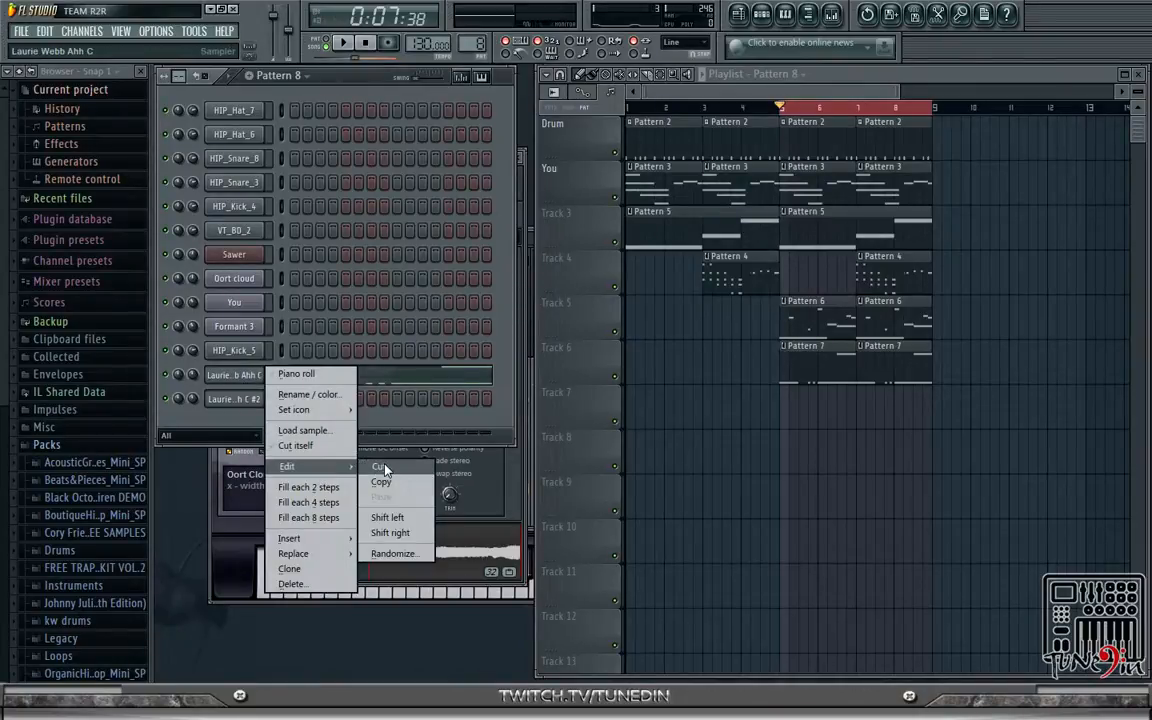
{"action": "left_click", "coordinate": [384, 469]}
{"action": "right_click", "coordinate": [262, 399]}
{"action": "mouse_move", "coordinate": [327, 492]}
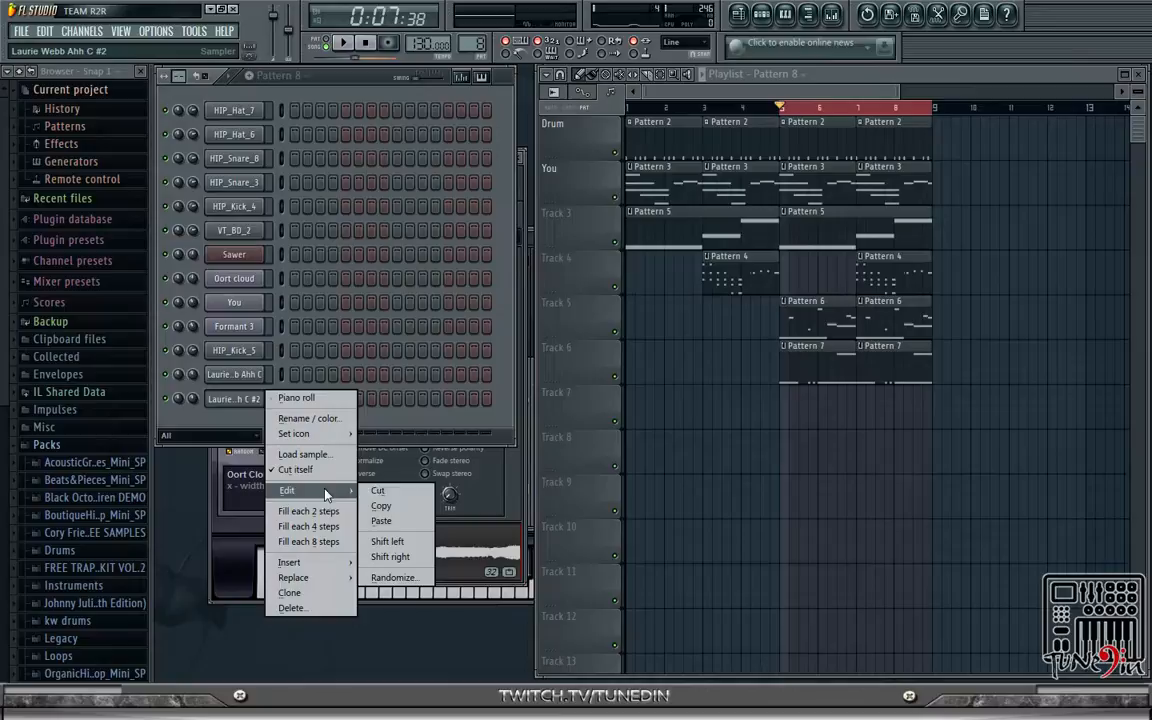
{"action": "left_click", "coordinate": [388, 522]}
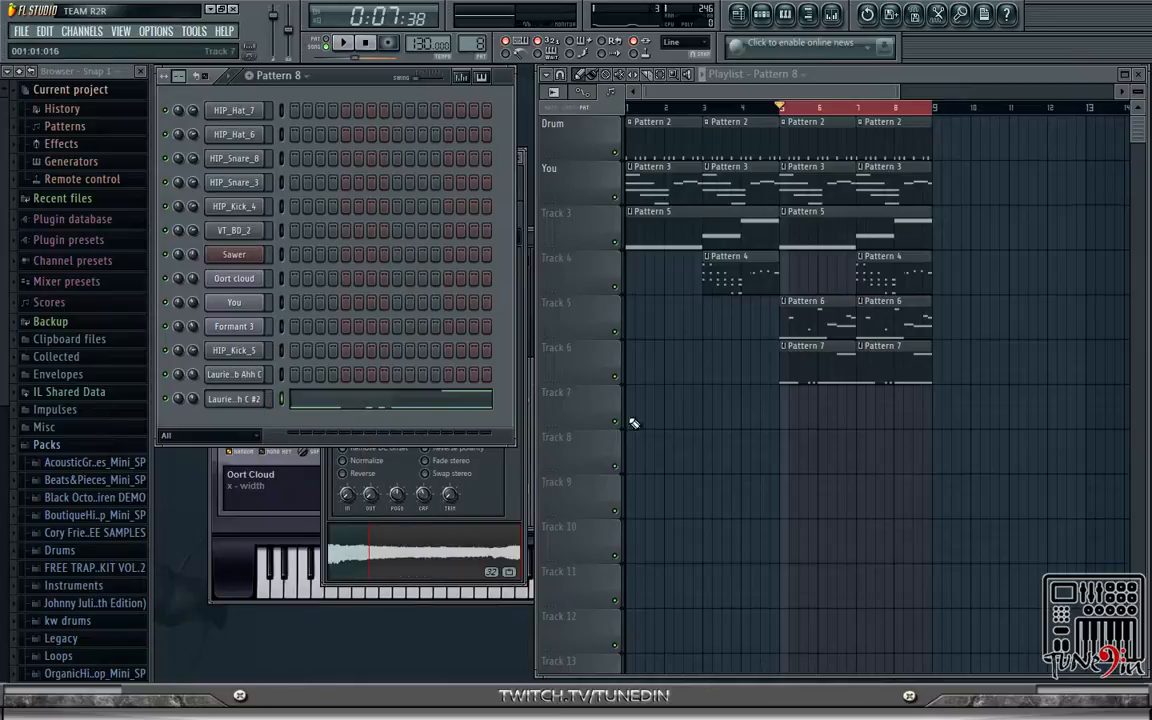
{"action": "left_click", "coordinate": [789, 412]}
{"action": "left_click", "coordinate": [861, 412]}
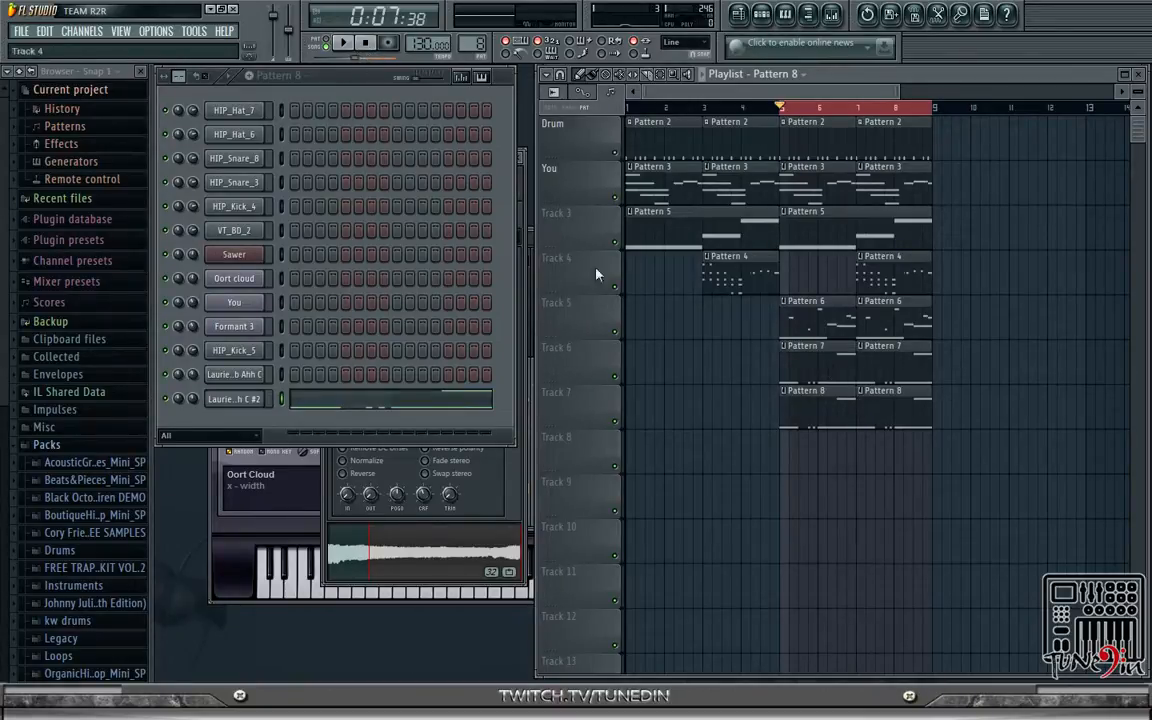
{"action": "right_click", "coordinate": [812, 410]}
{"action": "right_click", "coordinate": [888, 418]}
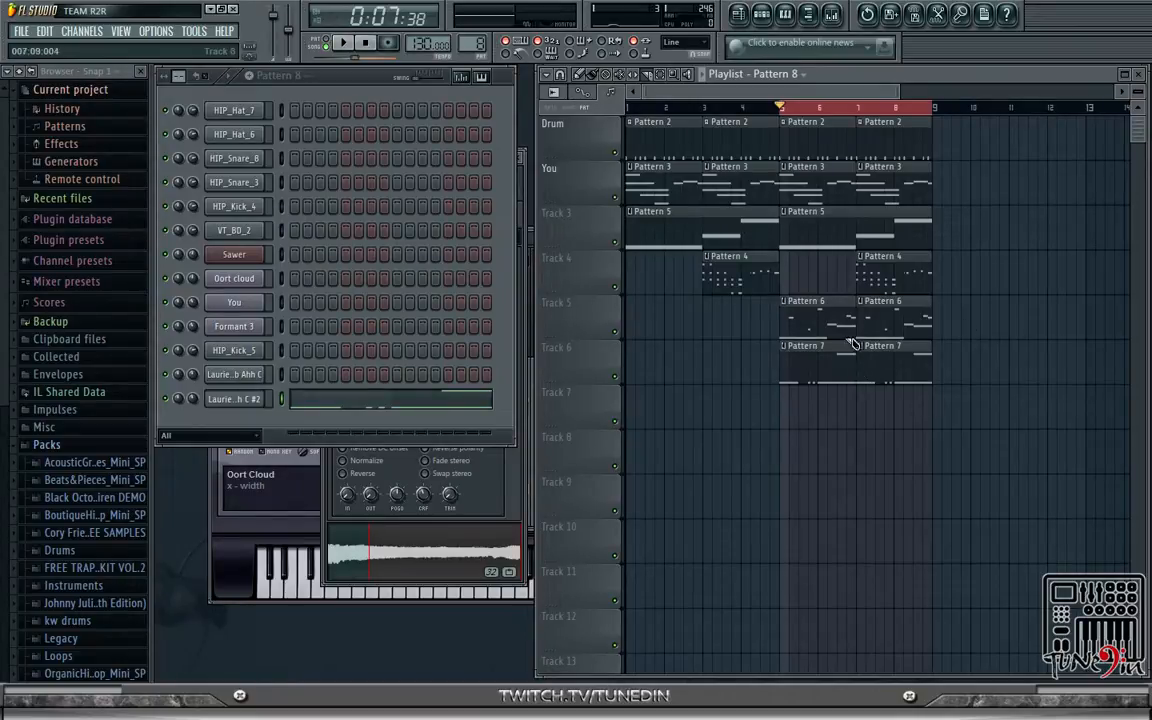
- Replace the second Pattern 7 clip on Track 6 with a Pattern 8 clip on Track 7 at bar 7, and play the looped section
{"action": "left_click", "coordinate": [557, 95]}
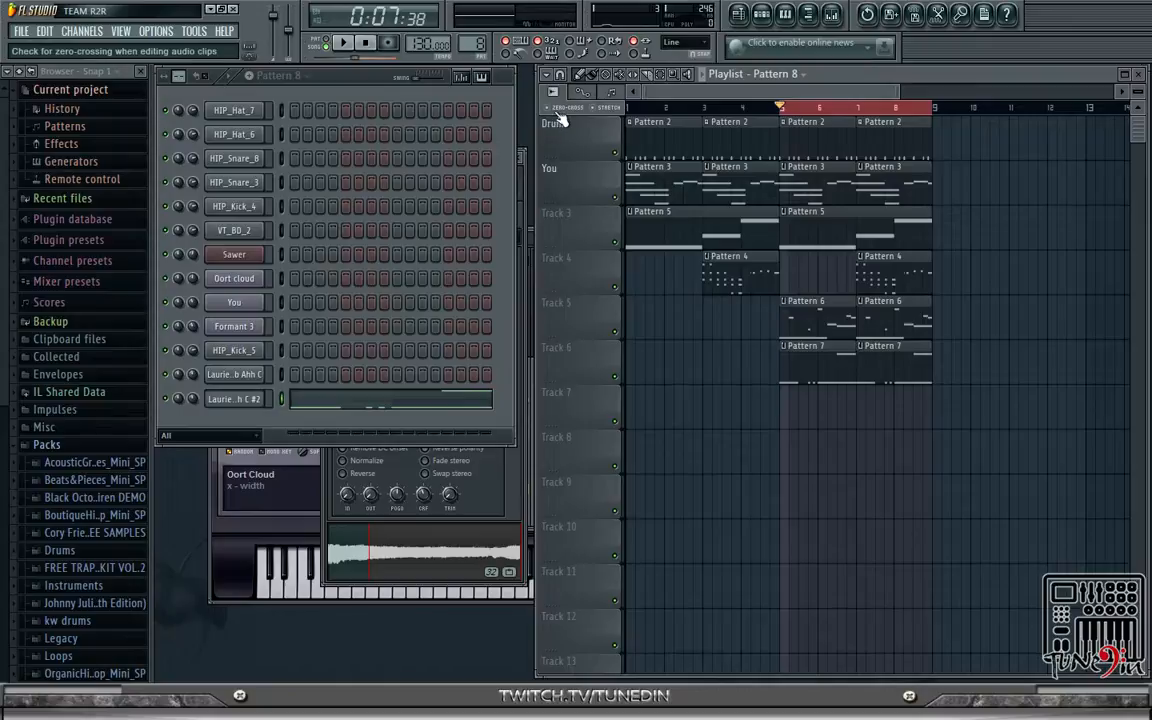
{"action": "left_click", "coordinate": [602, 108]}
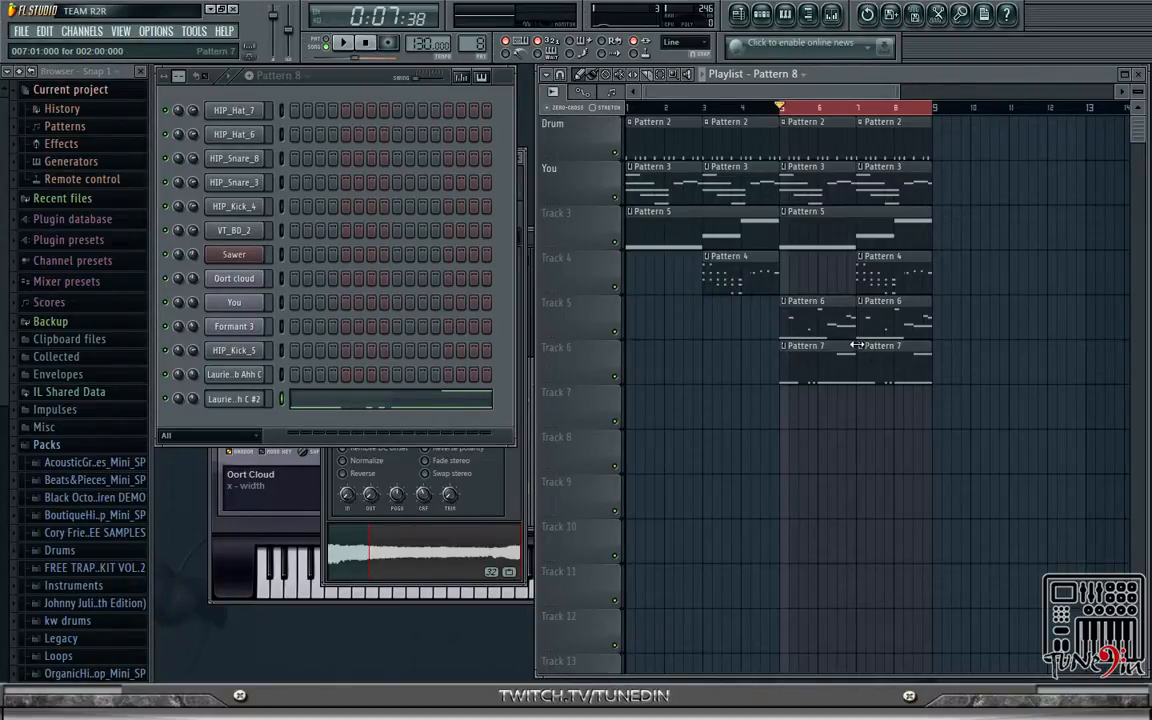
{"action": "left_click_drag", "start_coordinate": [857, 345], "coordinate": [895, 348]}
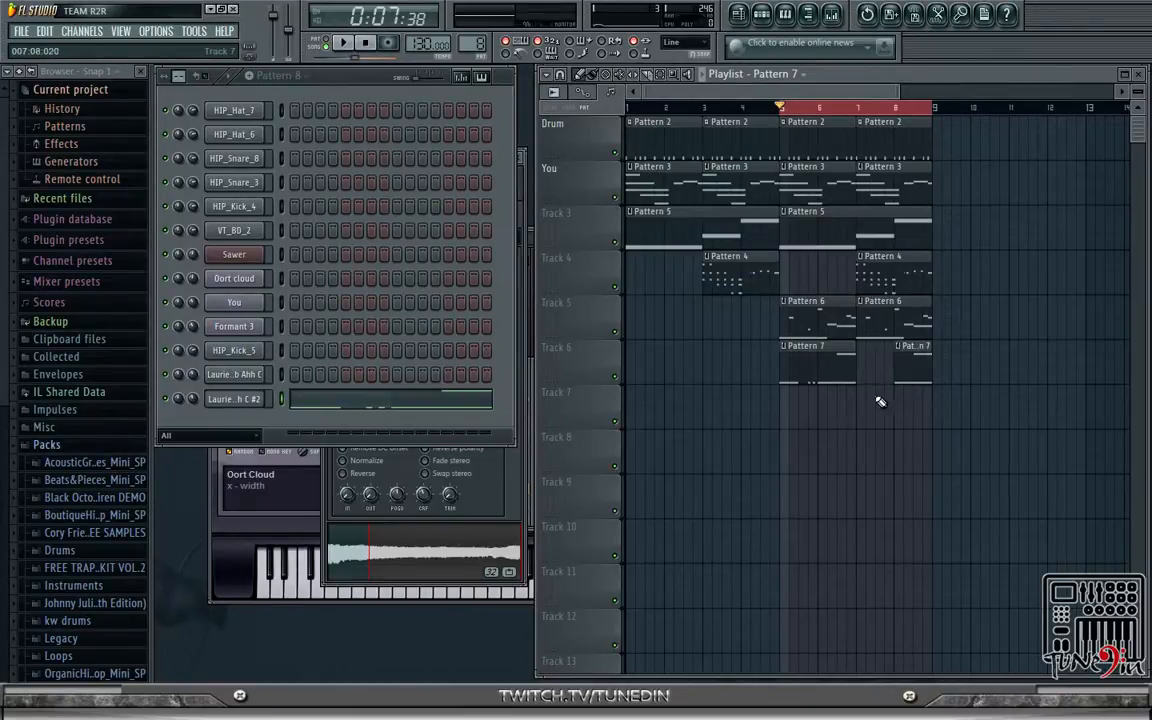
{"action": "right_click", "coordinate": [912, 370]}
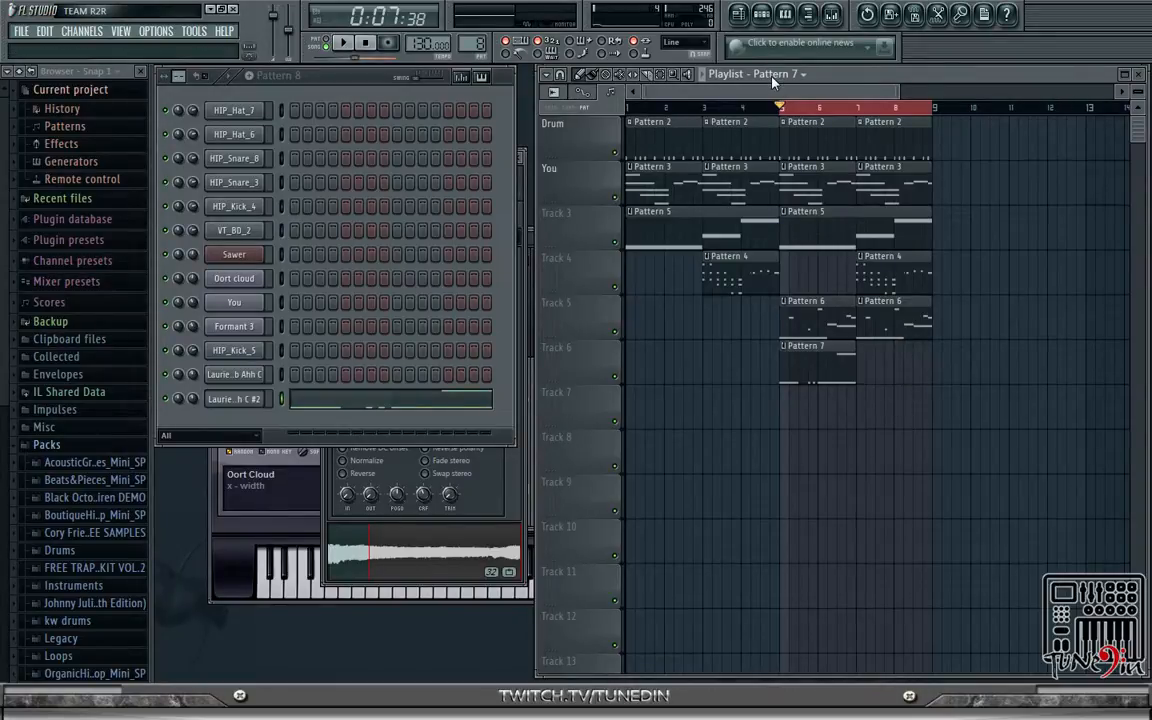
{"action": "left_click", "coordinate": [872, 405]}
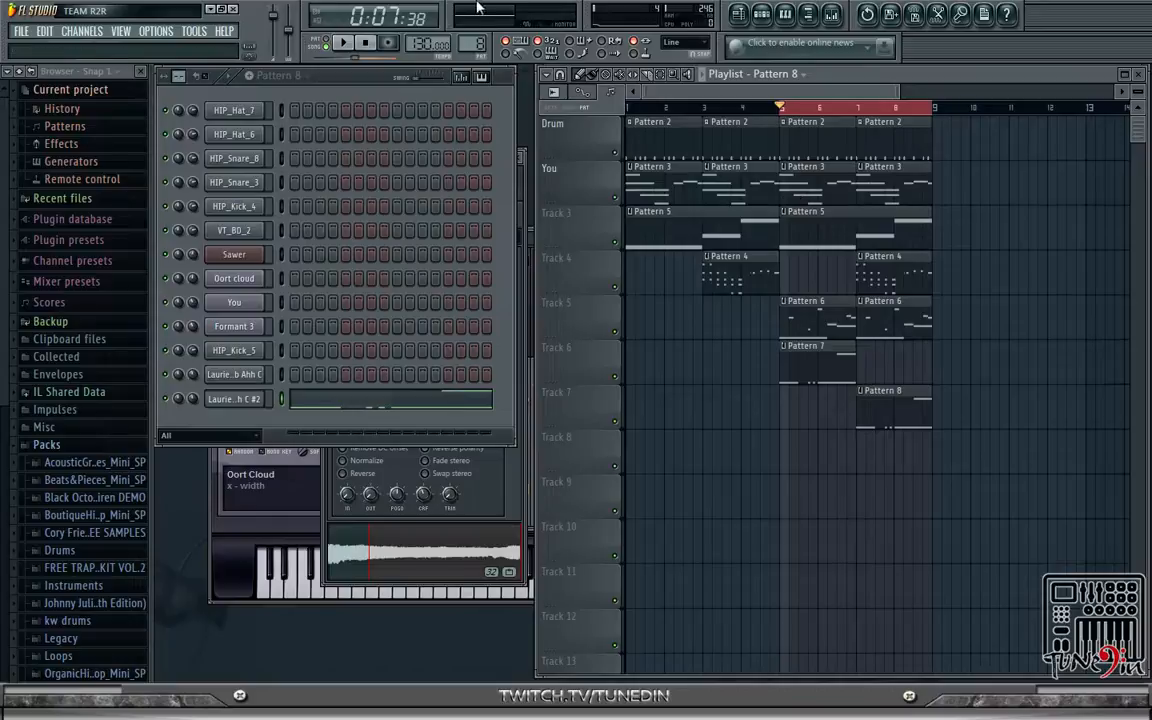
{"action": "left_click", "coordinate": [345, 44]}
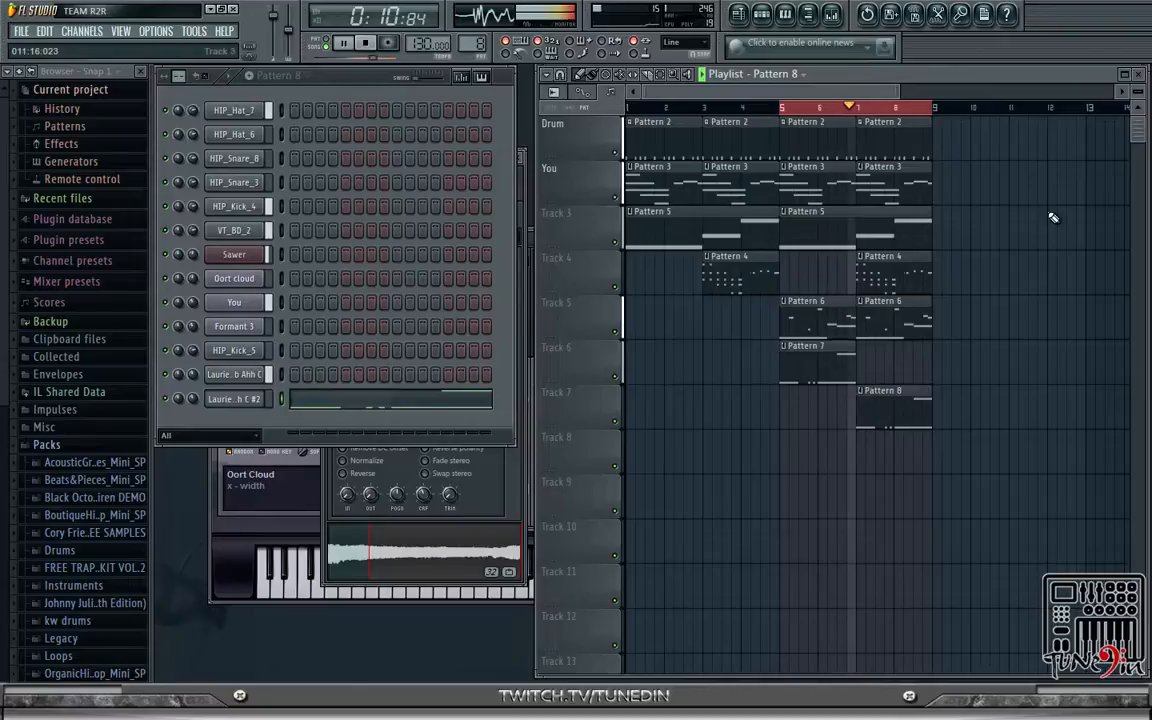
{"action": "left_click", "coordinate": [370, 45]}
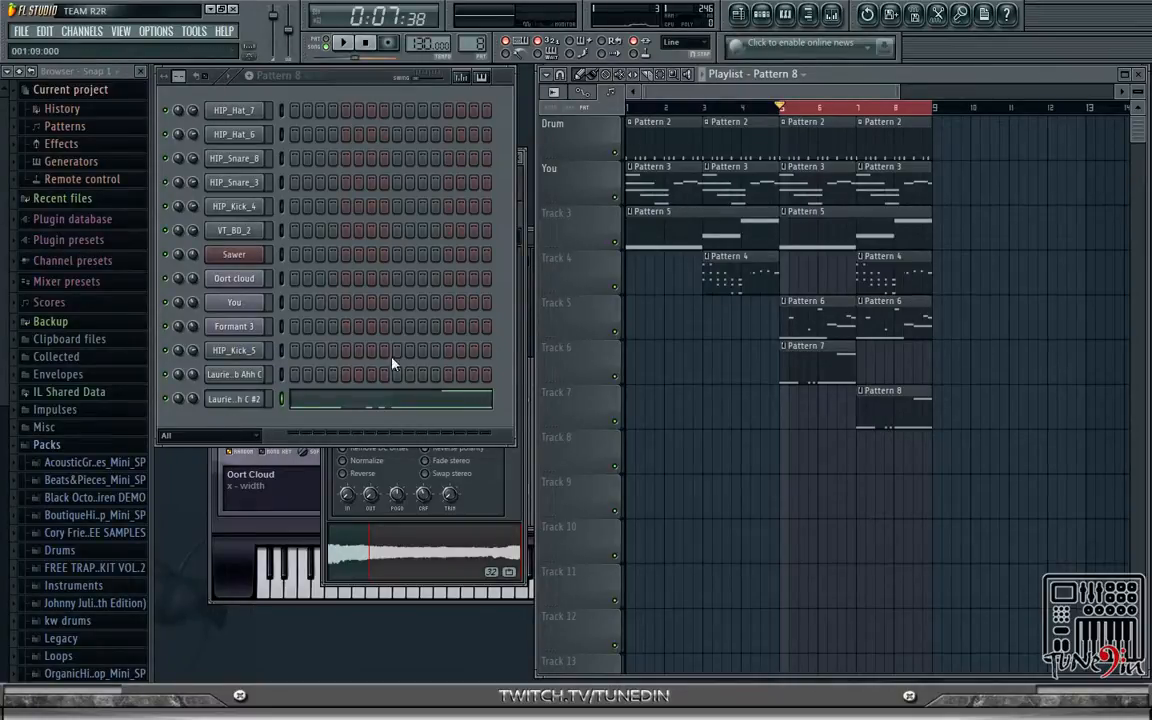
- Open the Laurie Webb Ahh C channel's settings and check the options for its target mixer track
{"action": "left_click", "coordinate": [282, 395]}
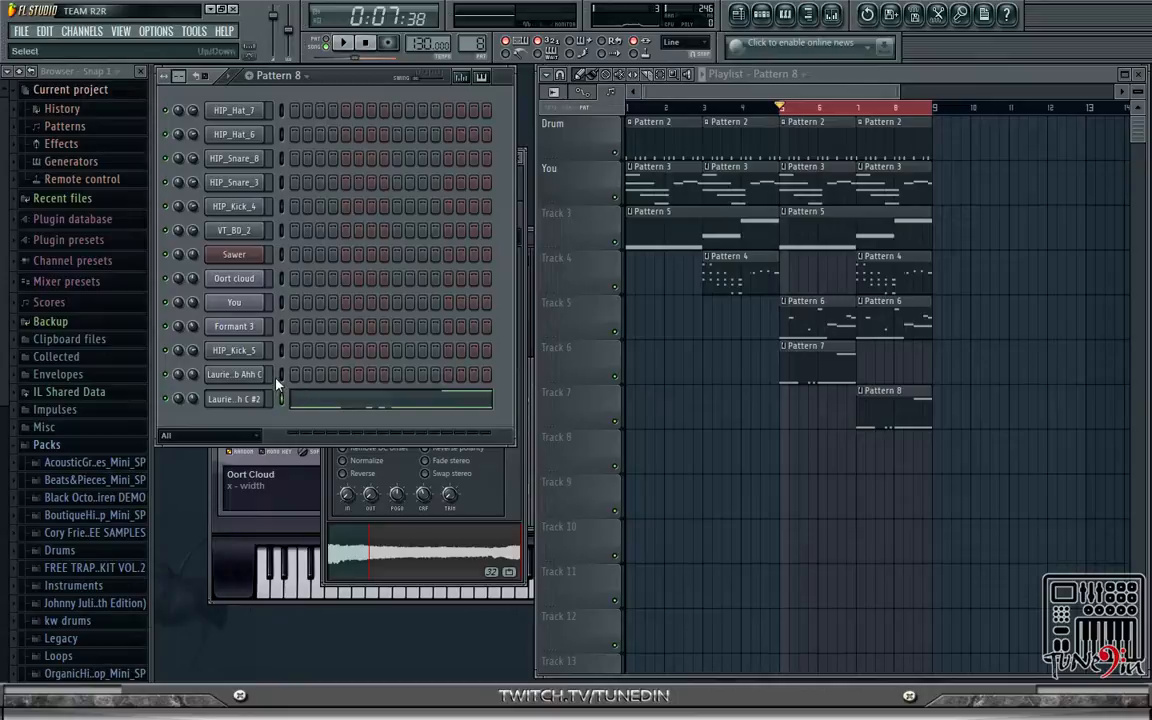
{"action": "left_click", "coordinate": [250, 380]}
{"action": "right_click", "coordinate": [247, 381]}
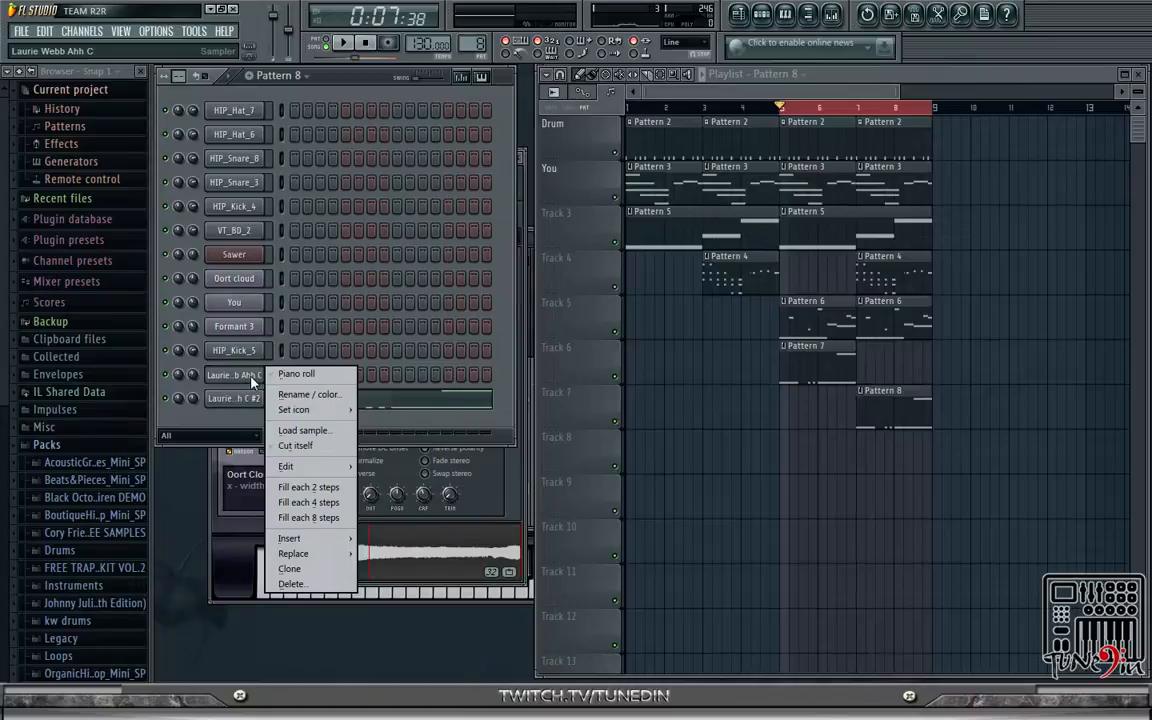
{"action": "left_click", "coordinate": [245, 379]}
{"action": "left_click", "coordinate": [240, 381]}
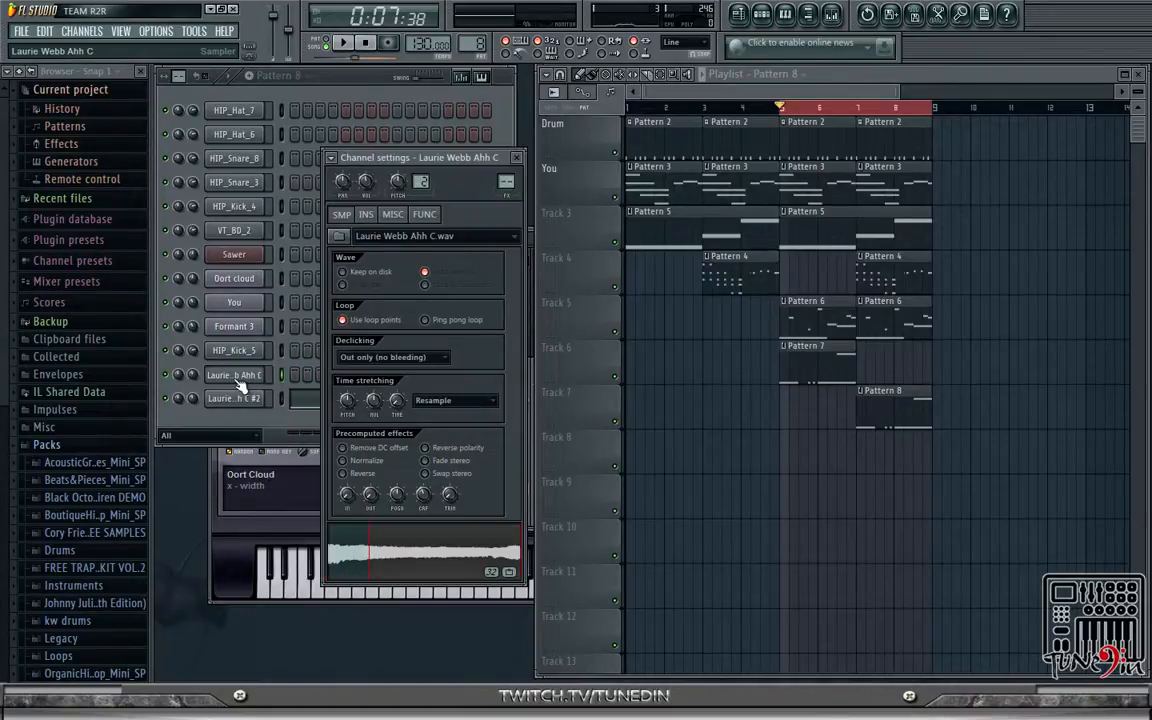
{"action": "right_click", "coordinate": [506, 182]}
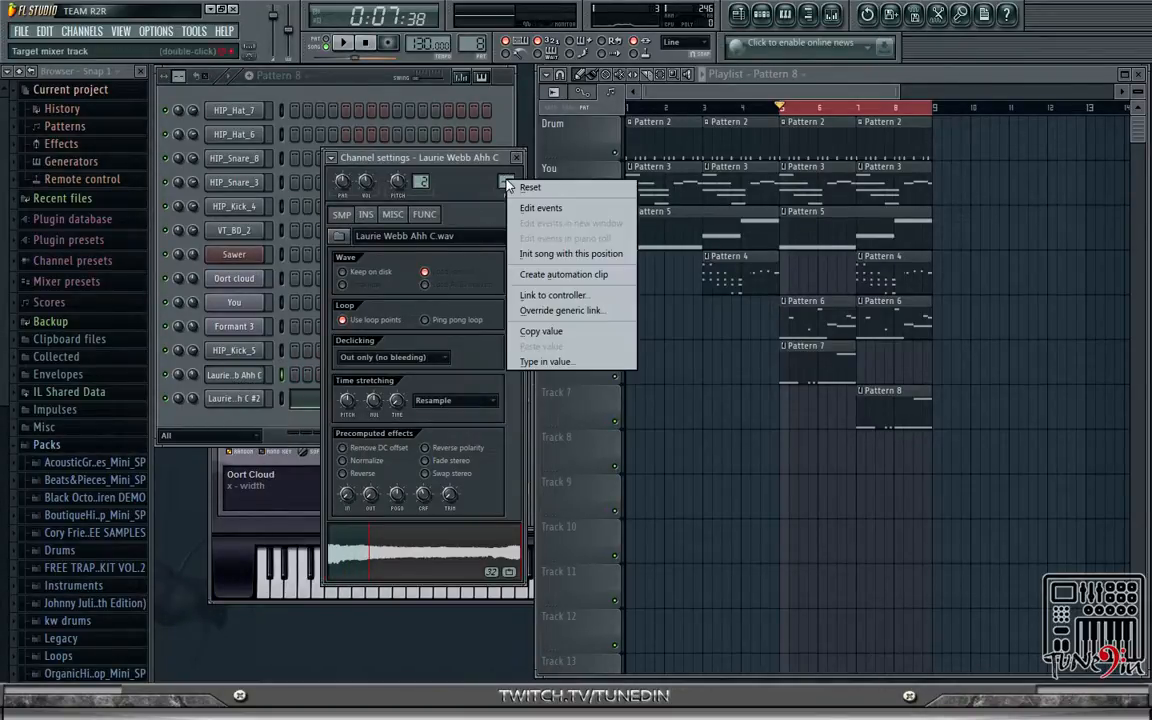
{"action": "left_click", "coordinate": [465, 203]}
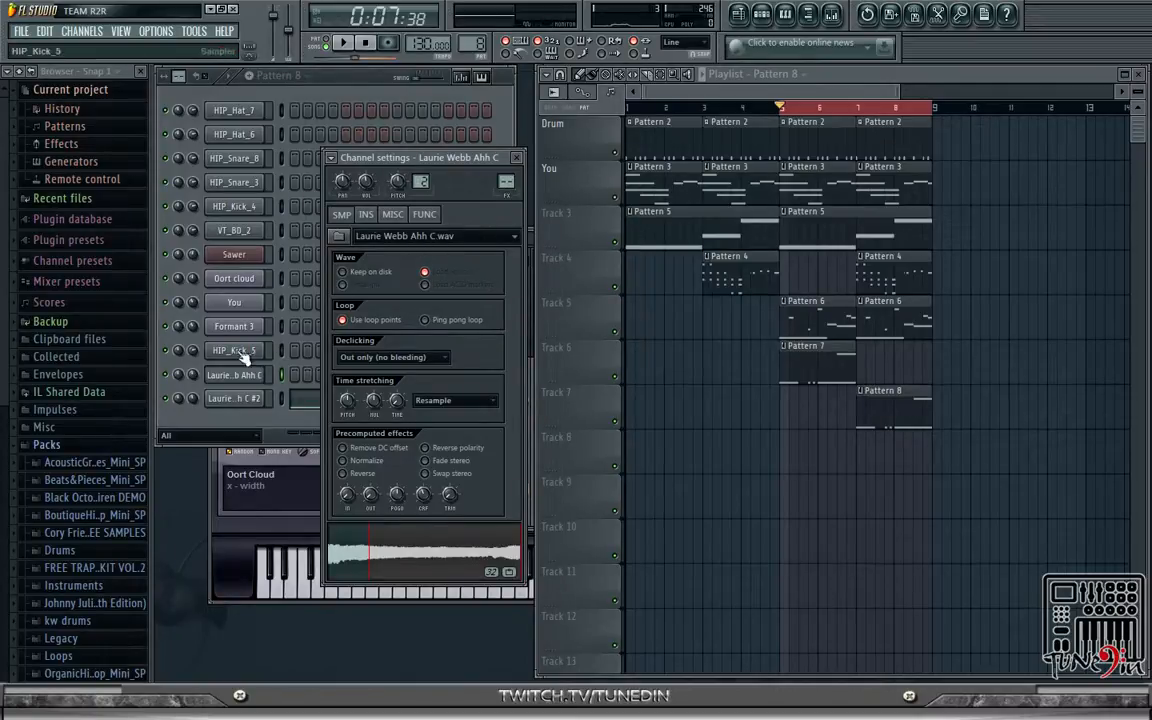
- Link the Laurie Webb Ahh C channel to mixer track Insert 3
{"action": "left_click", "coordinate": [832, 14]}
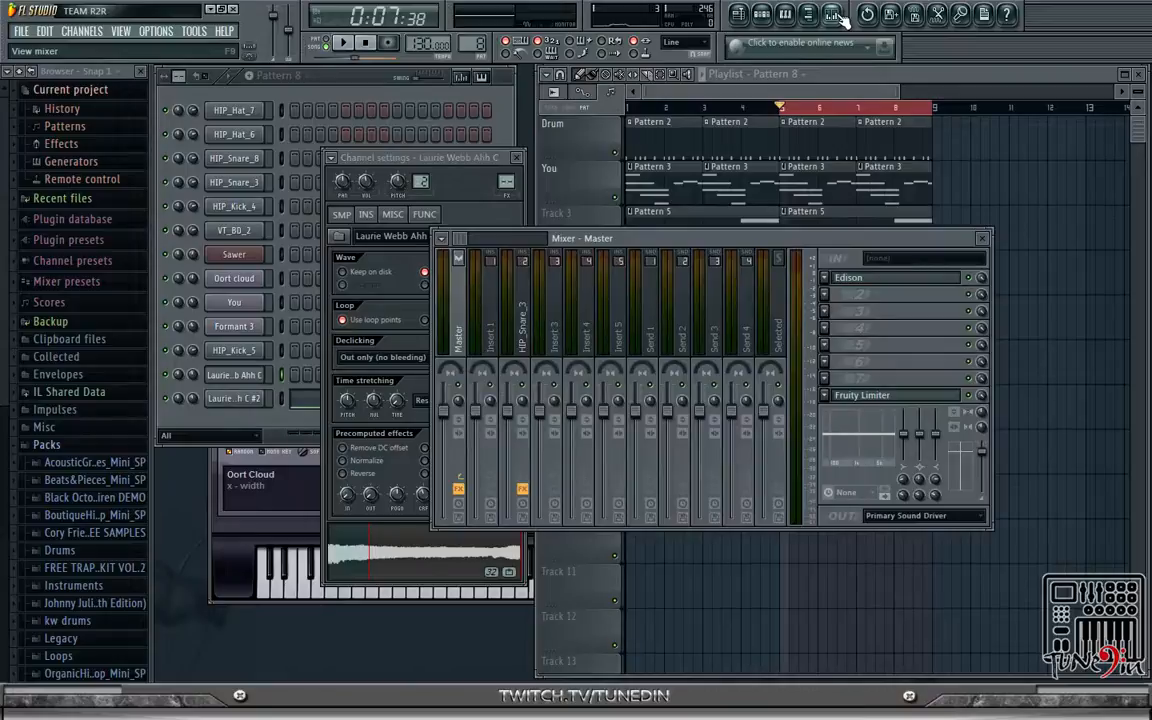
{"action": "left_click_drag", "start_coordinate": [488, 327], "coordinate": [556, 333]}
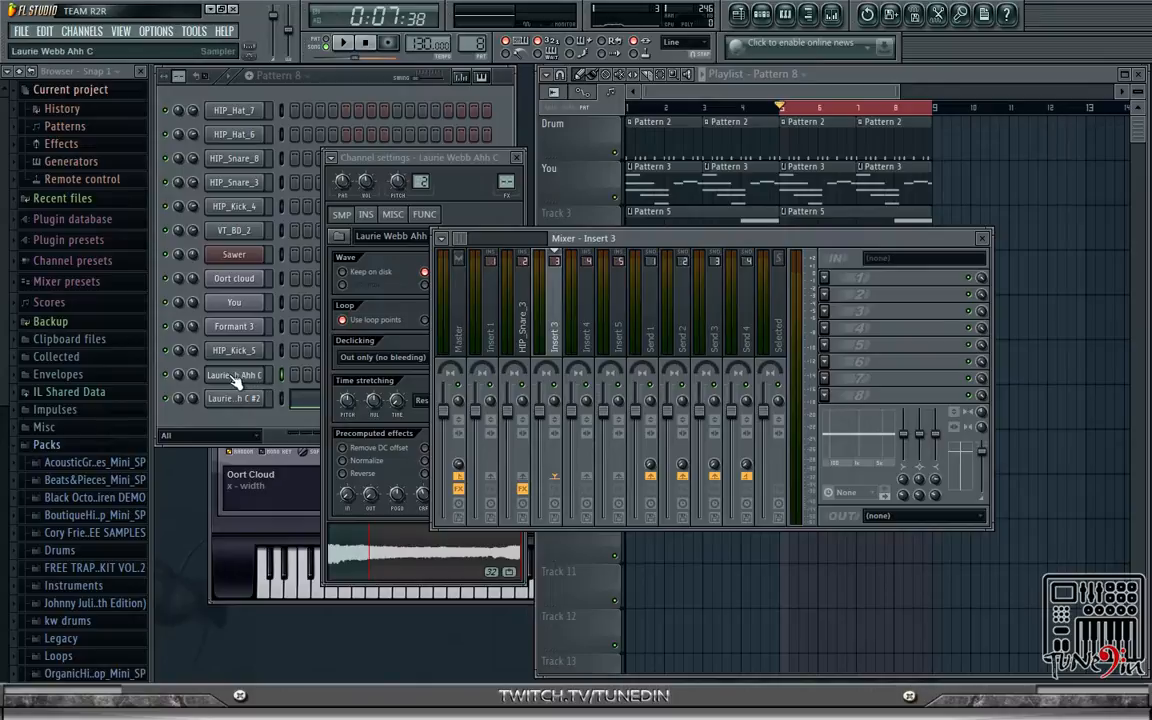
{"action": "right_click", "coordinate": [553, 299]}
{"action": "mouse_move", "coordinate": [630, 306]}
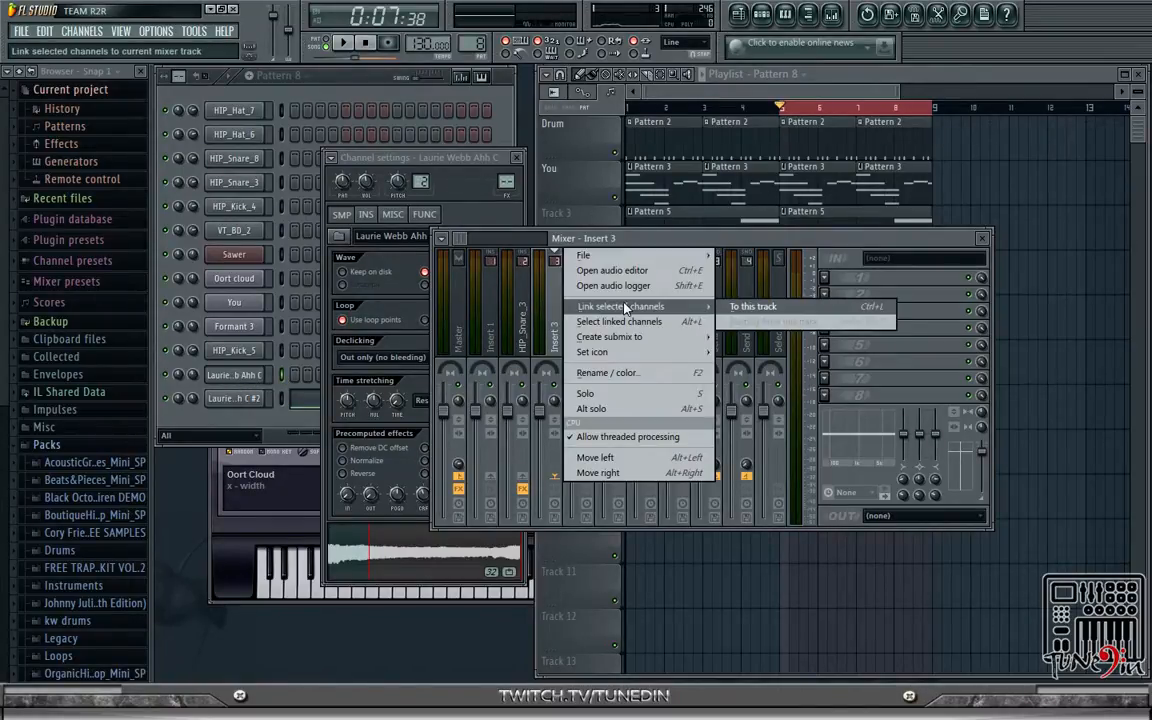
{"action": "left_click", "coordinate": [765, 306]}
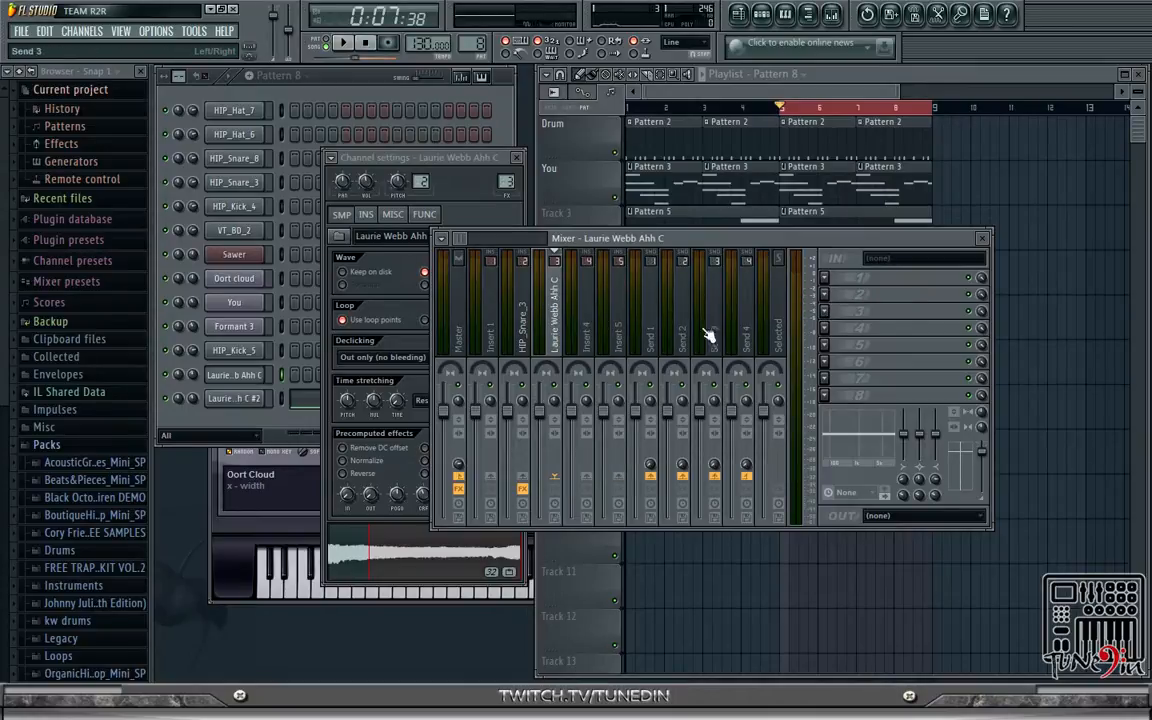
- Check the available effects and the HIP_Snare_3 mixer track's effect chain, returning to the Laurie Webb Ahh C track
{"action": "left_click", "coordinate": [826, 279]}
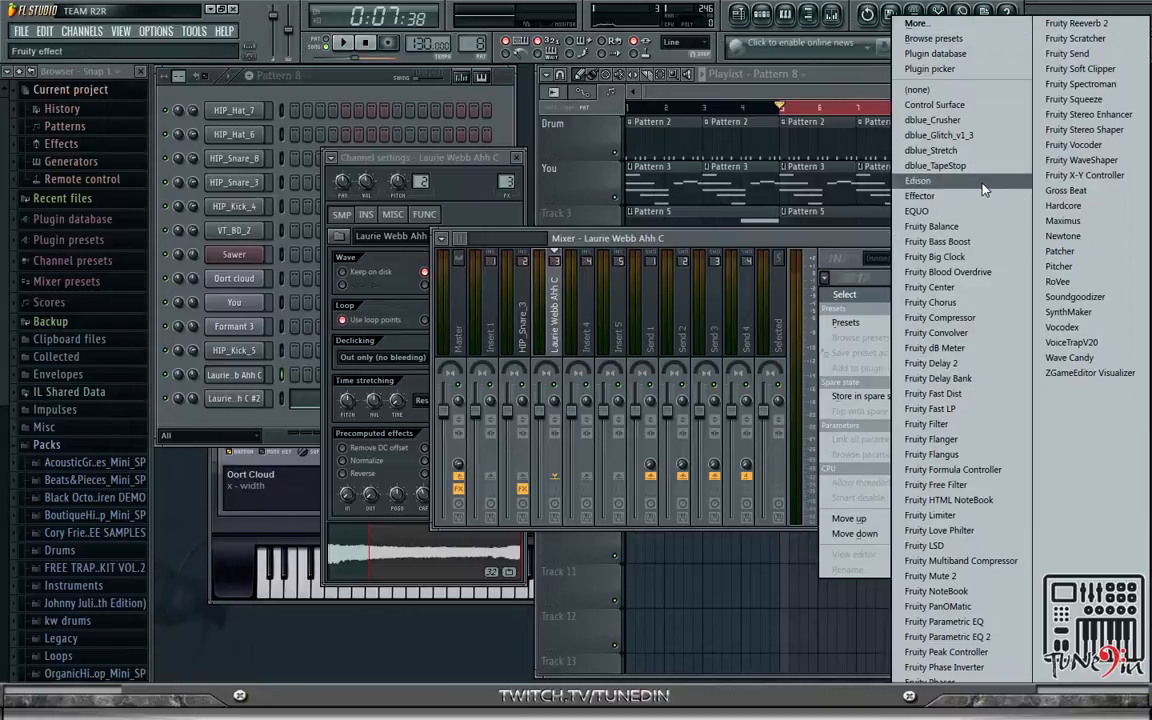
{"action": "left_click", "coordinate": [549, 330]}
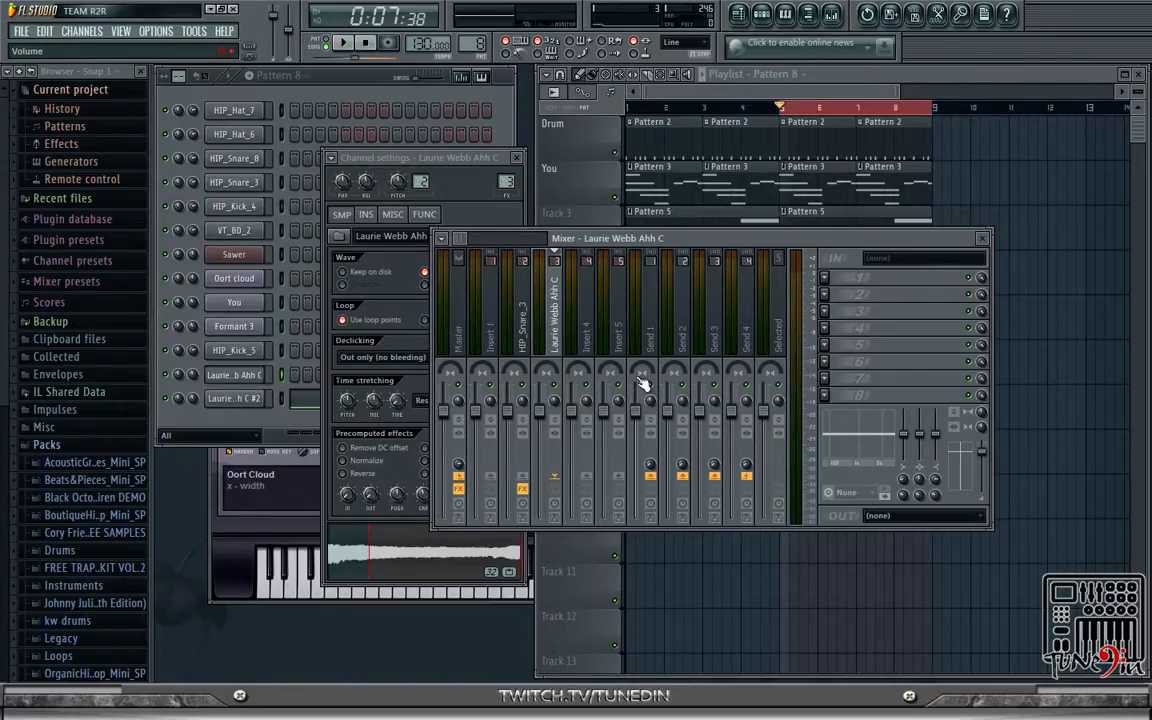
{"action": "left_click", "coordinate": [524, 338]}
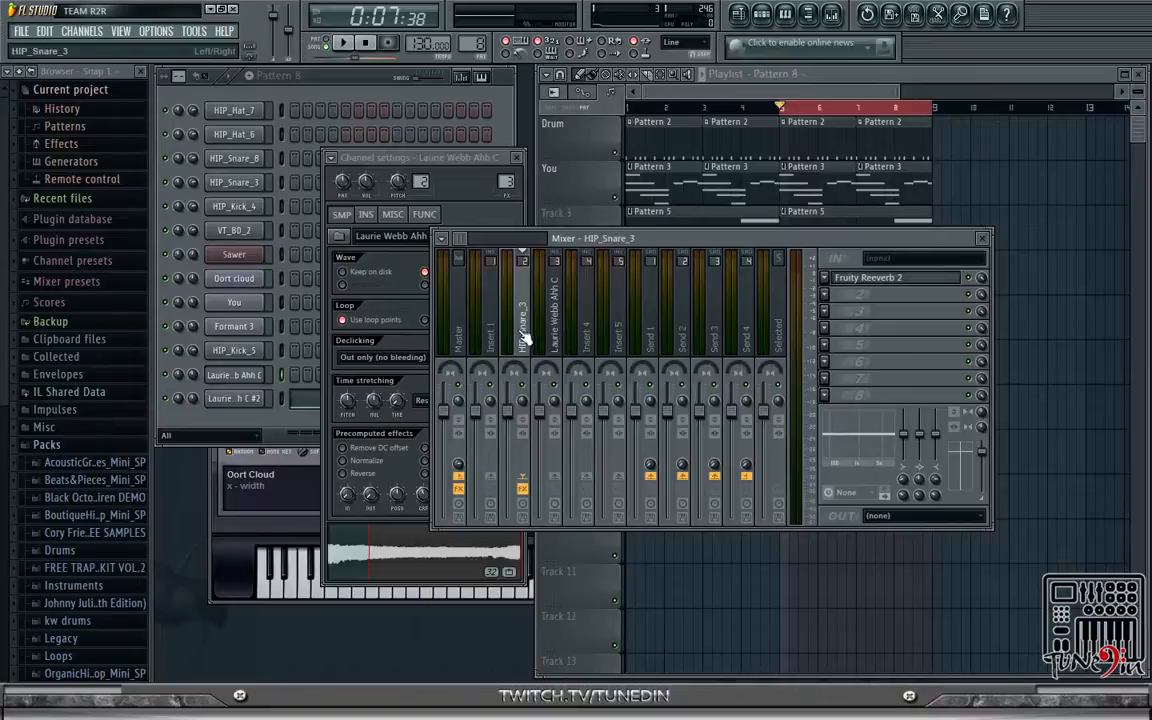
{"action": "left_click", "coordinate": [556, 326]}
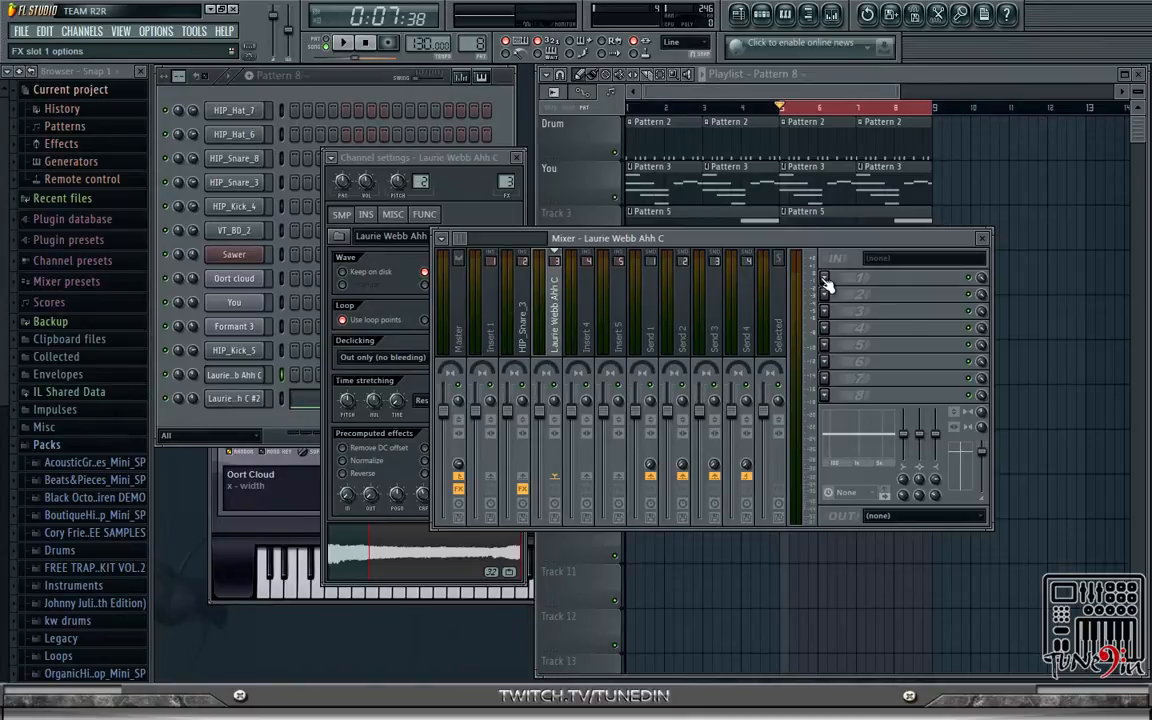
- Switch playback to pattern mode and select Pattern 6 for auditioning the vocal with the mixer open
{"action": "left_click", "coordinate": [326, 42]}
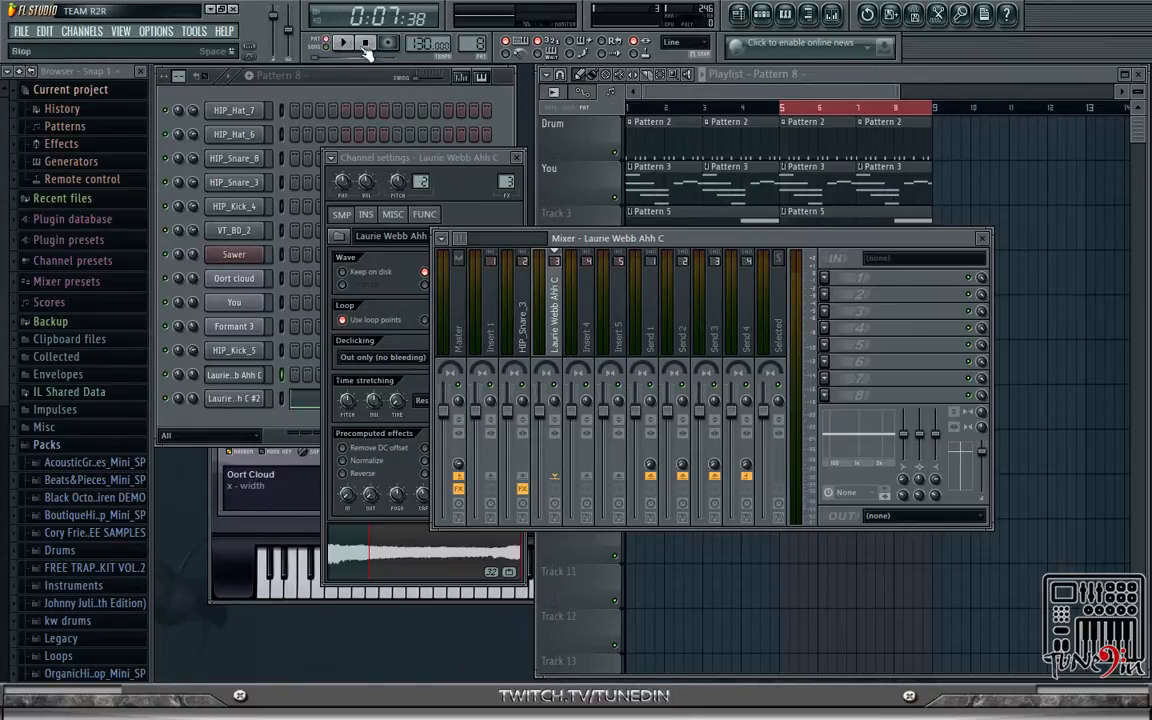
{"action": "left_click", "coordinate": [695, 74]}
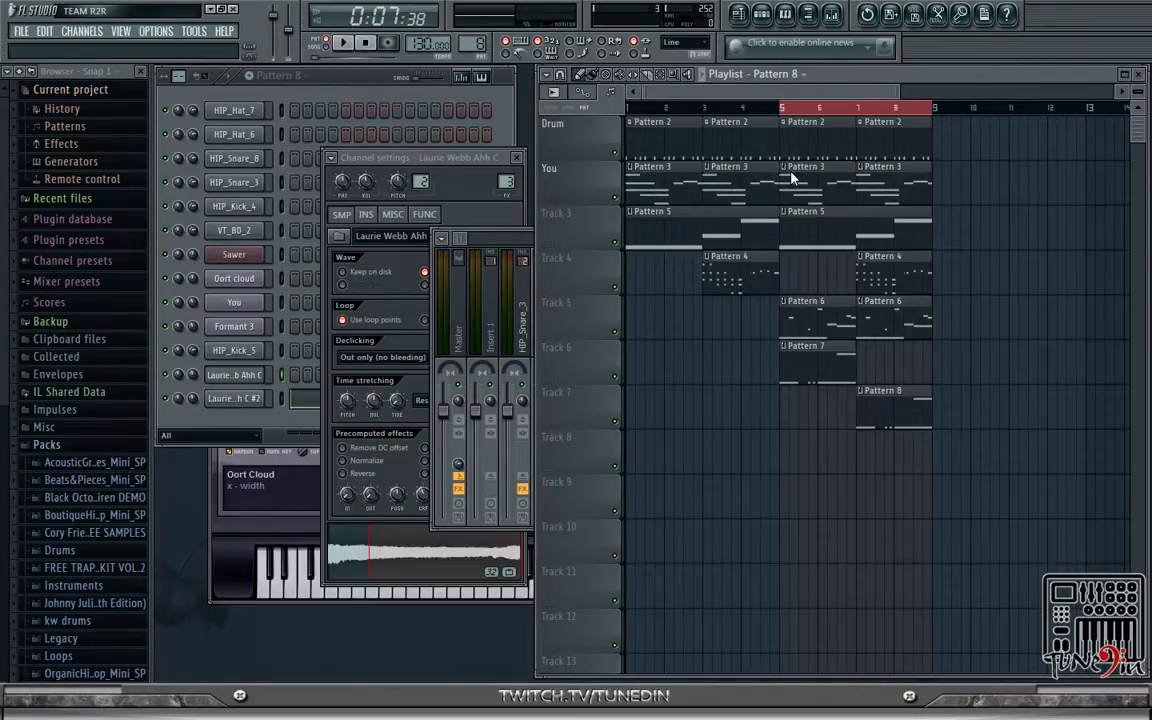
{"action": "key", "text": "space"}
{"action": "left_click", "coordinate": [832, 15]}
{"action": "scroll", "coordinate": [462, 42], "scroll_direction": "down", "scroll_amount": 2}
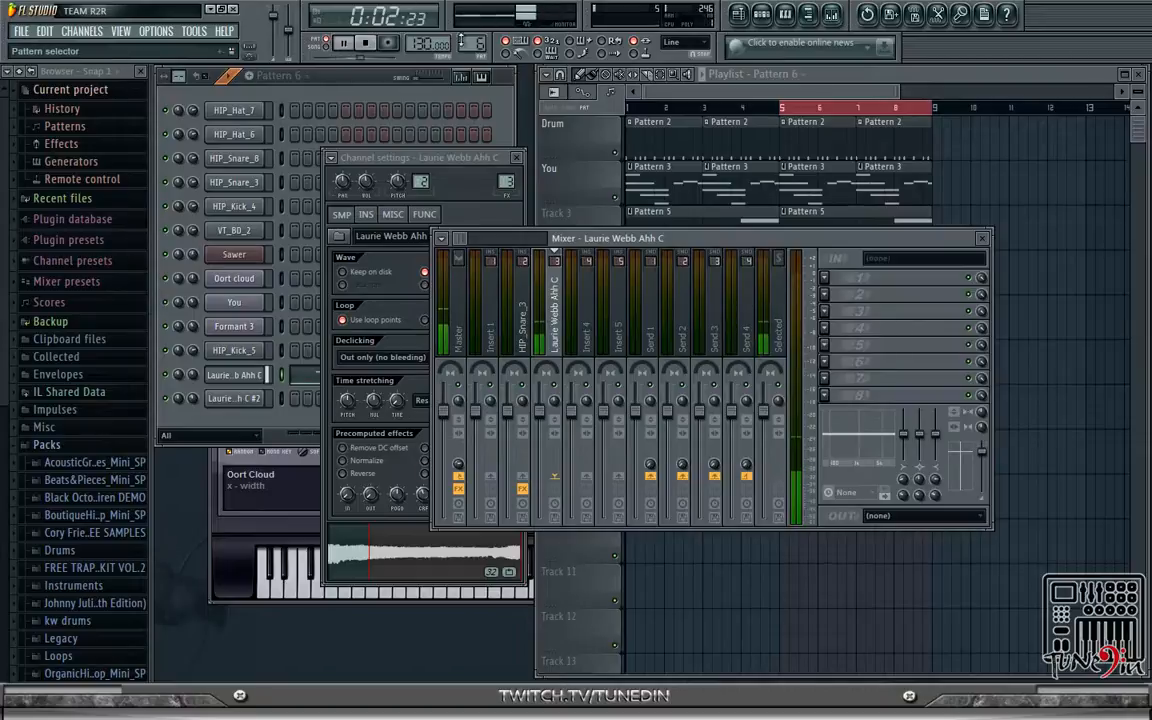
{"action": "key", "text": "space"}
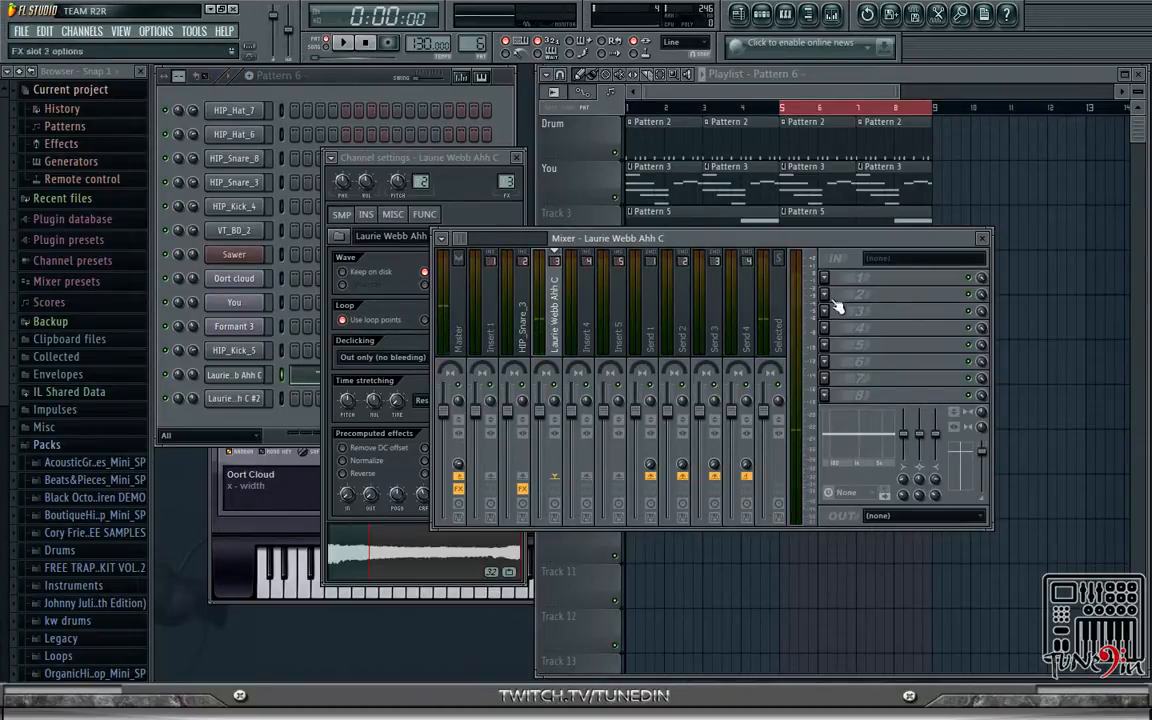
- Load Fruity Reeverb 2 into the first effect slot of the Laurie Webb Ahh C mixer track
{"action": "left_click", "coordinate": [824, 277]}
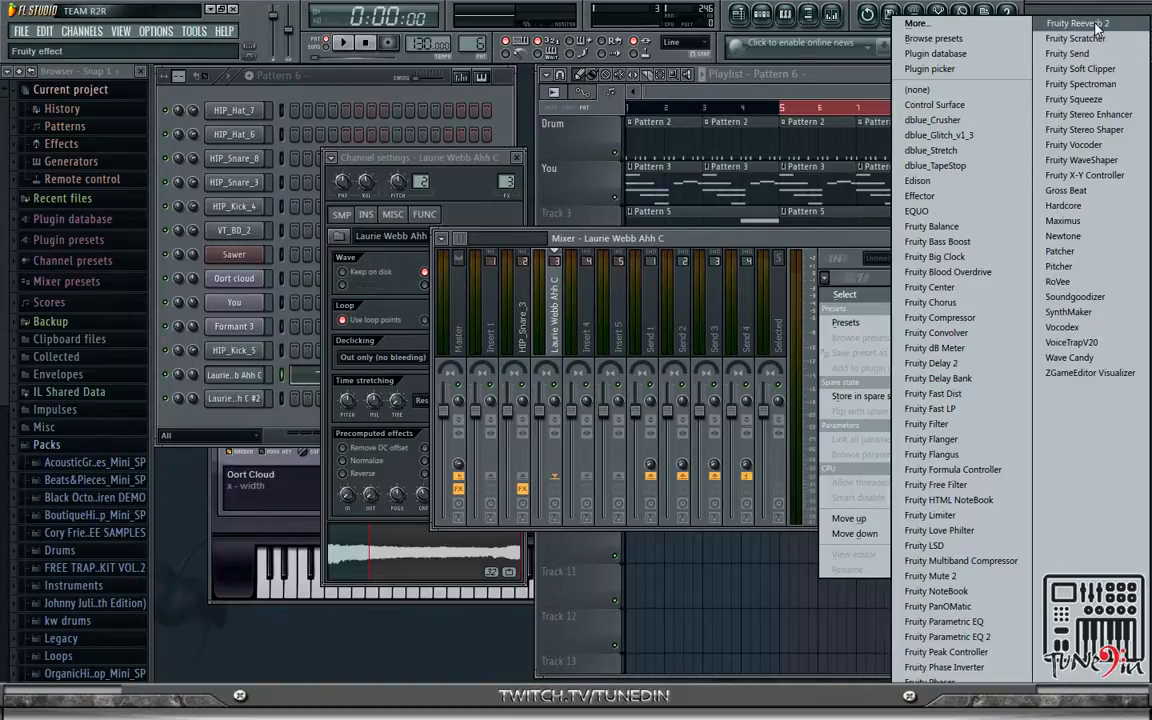
{"action": "left_click", "coordinate": [860, 239]}
{"action": "left_click", "coordinate": [826, 277]}
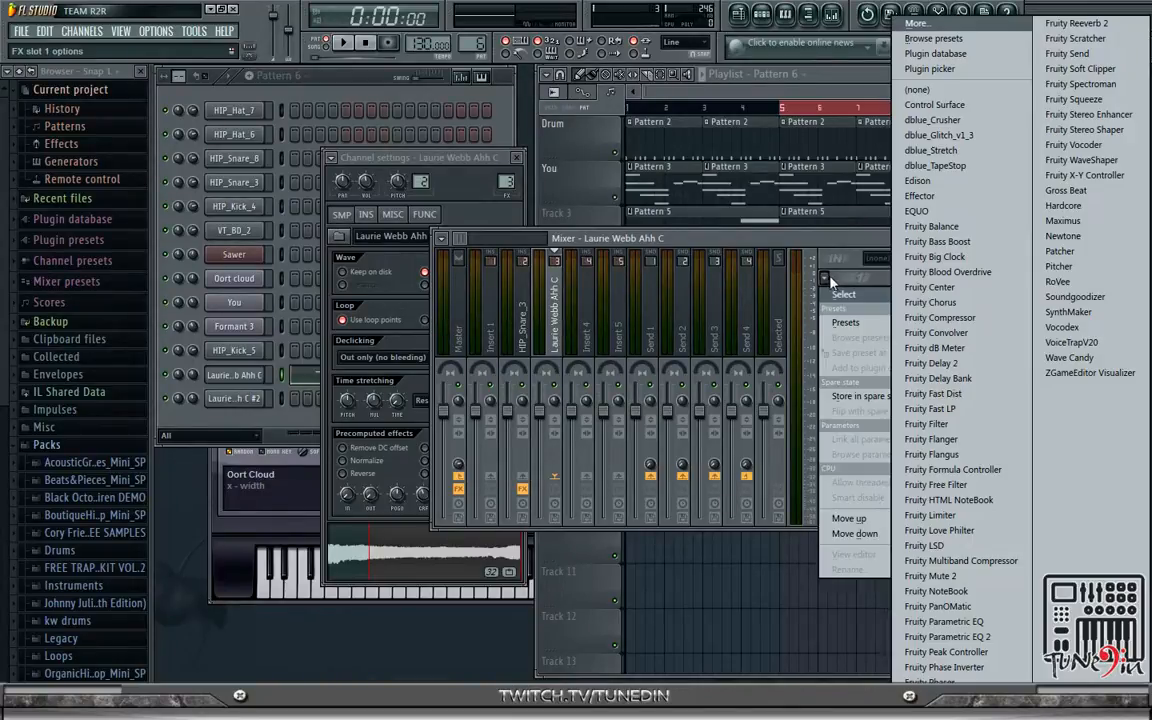
{"action": "left_click", "coordinate": [1076, 23]}
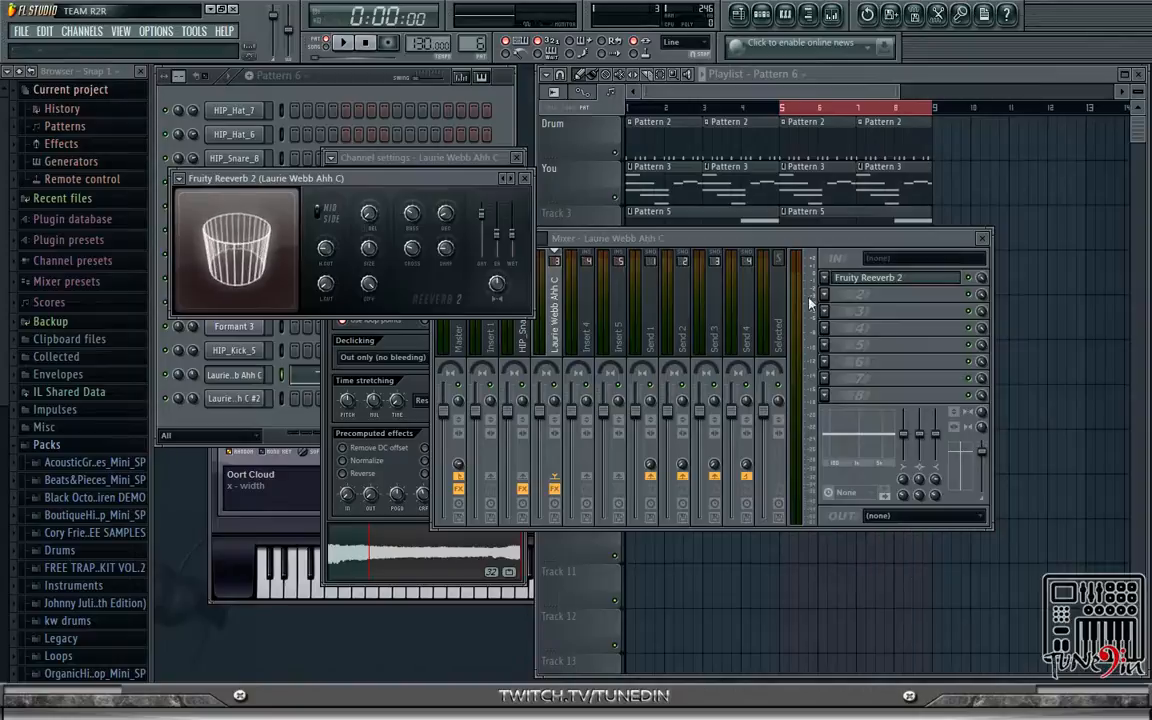
- Audition Pattern 6 with the reverb and raise the Fruity Reeverb 2 wet level to 92%
{"action": "key", "text": "space"}
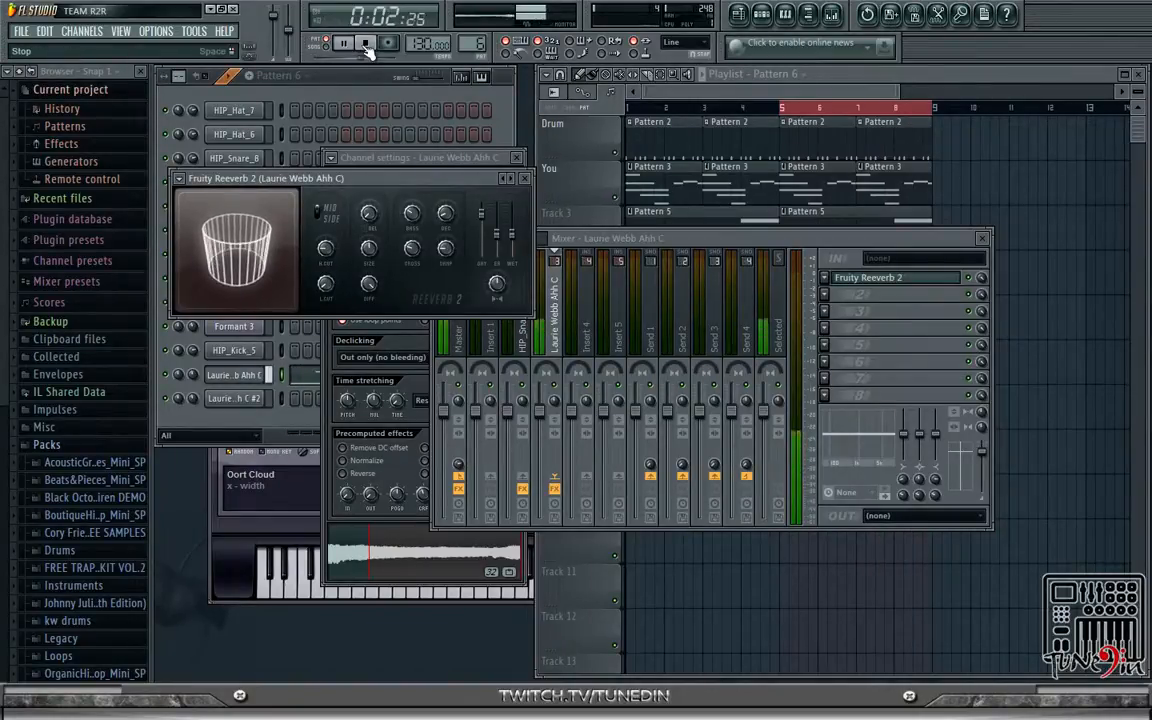
{"action": "left_click", "coordinate": [367, 47]}
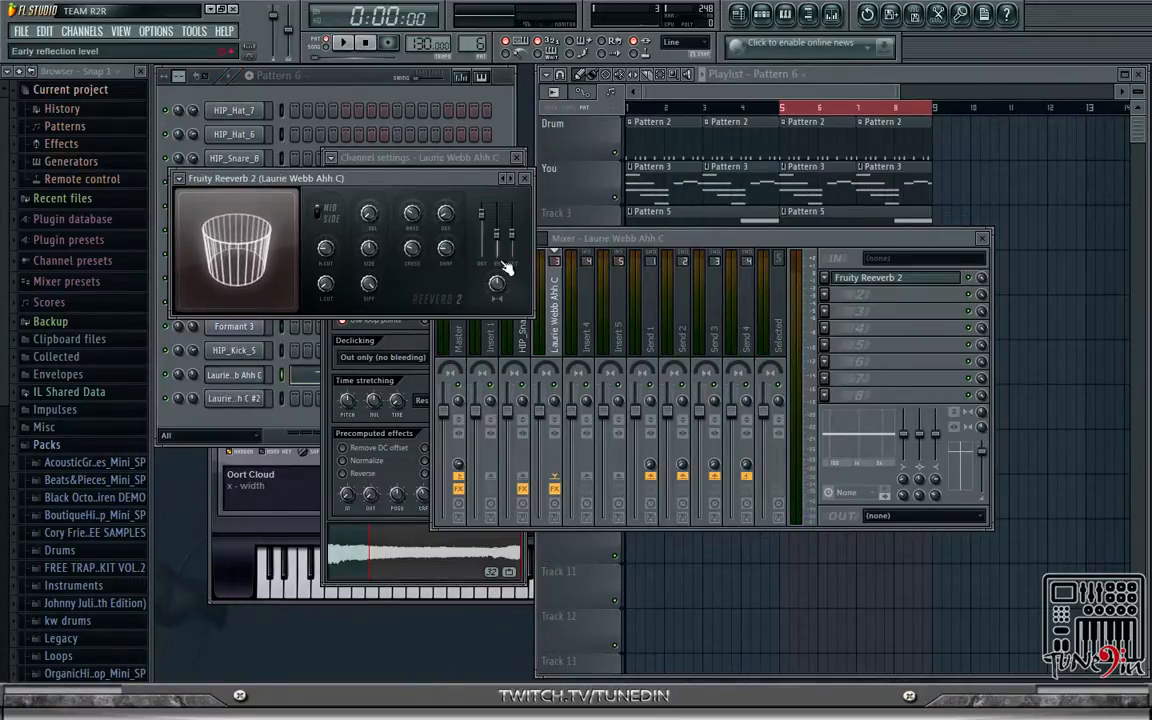
{"action": "left_click", "coordinate": [342, 44]}
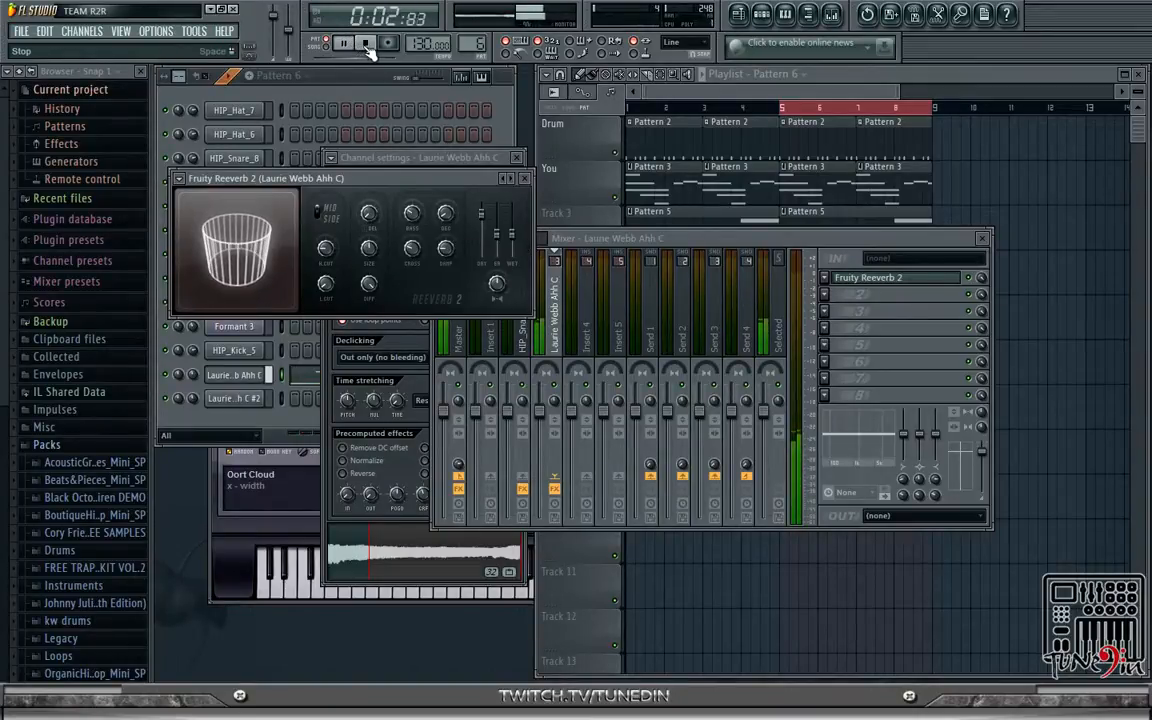
{"action": "left_click", "coordinate": [366, 45]}
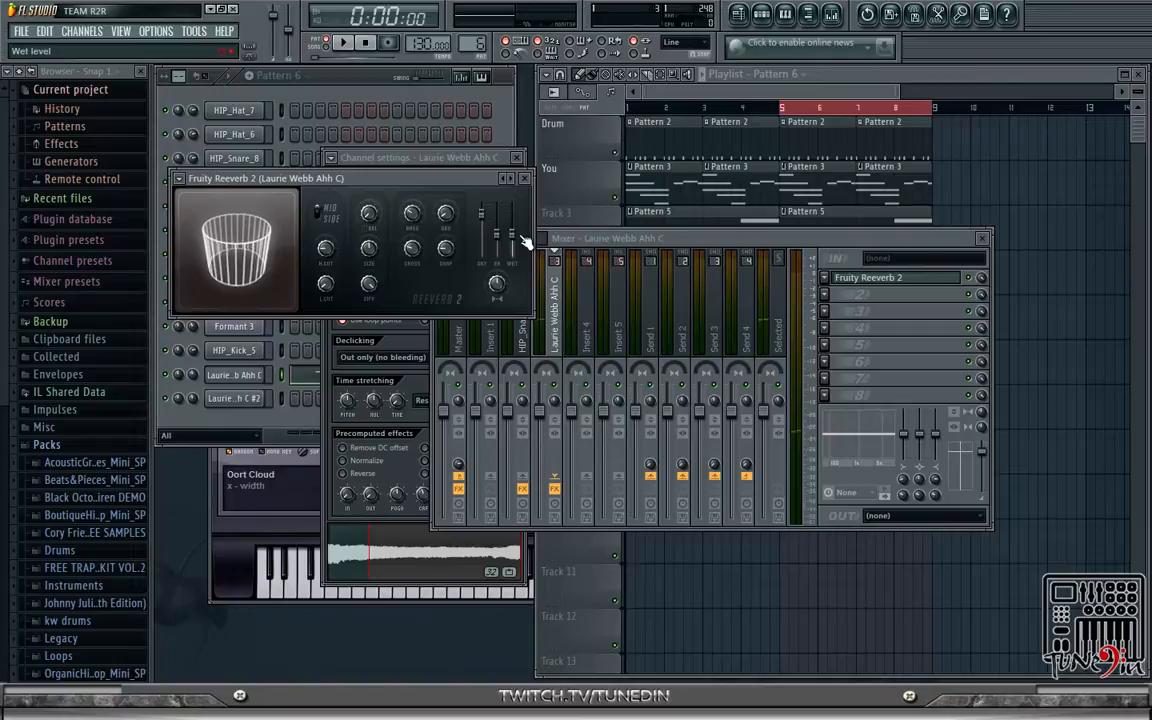
{"action": "left_click", "coordinate": [342, 44]}
{"action": "left_click", "coordinate": [368, 45]}
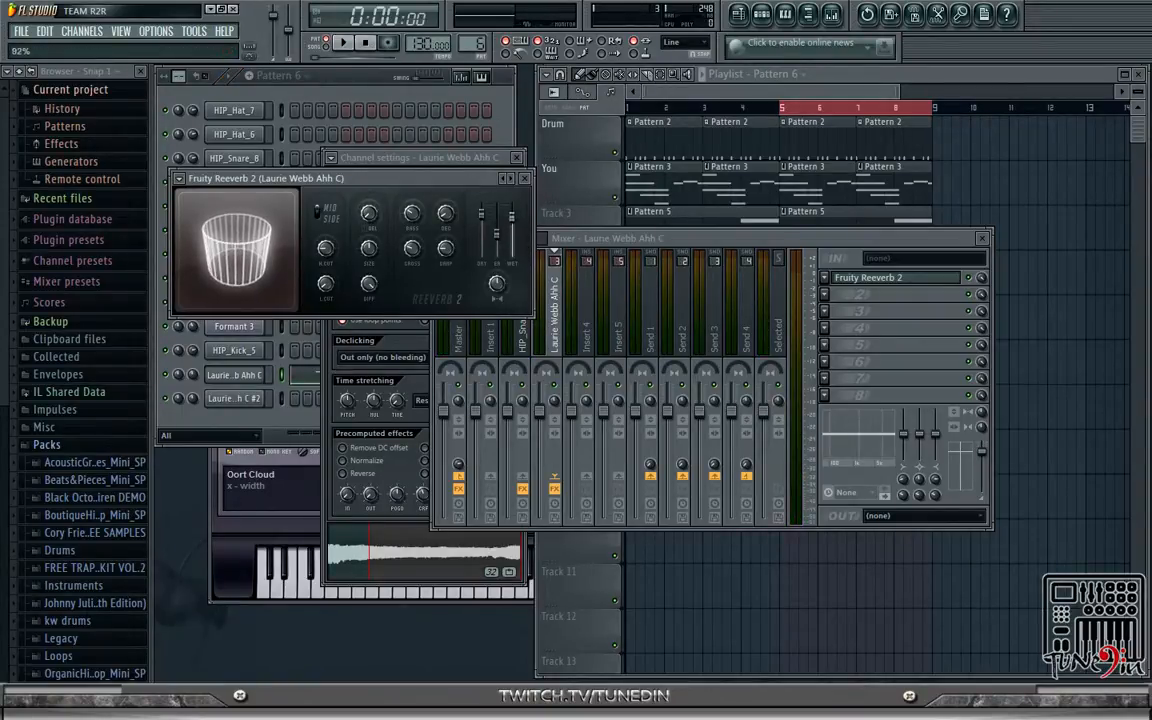
- Slightly lower the reverb's wet level and set its early reflection level to 52%, replaying Pattern 6 to compare
{"action": "left_click", "coordinate": [342, 44]}
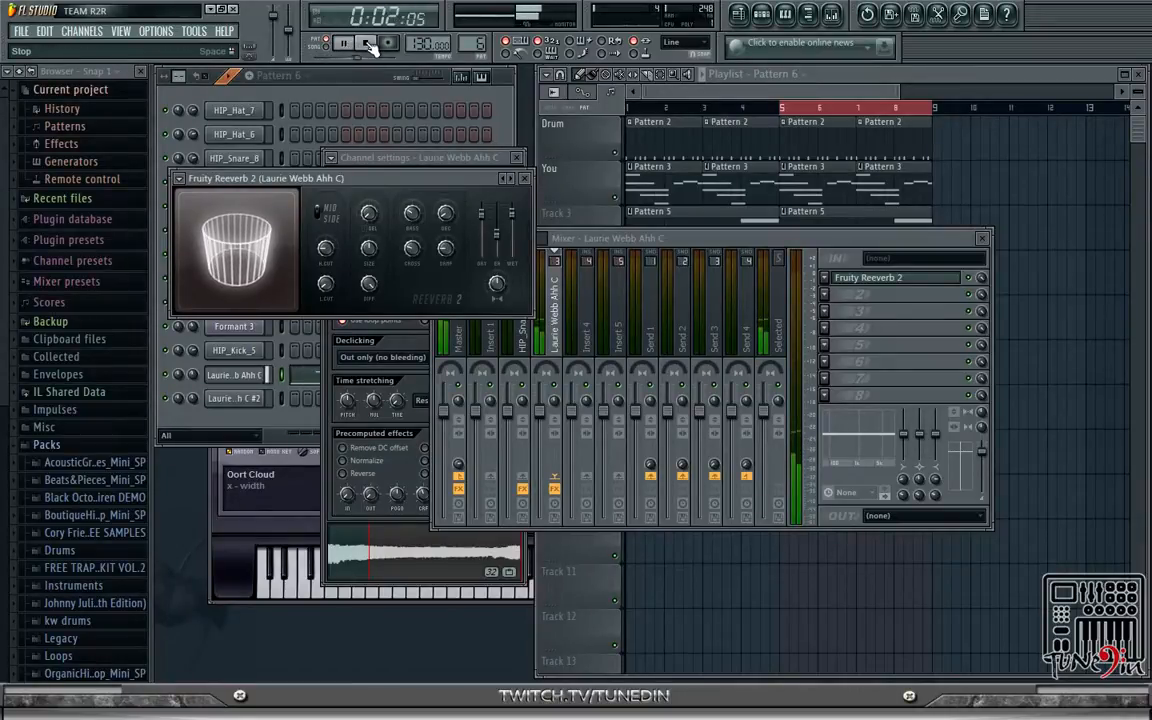
{"action": "left_click", "coordinate": [368, 45]}
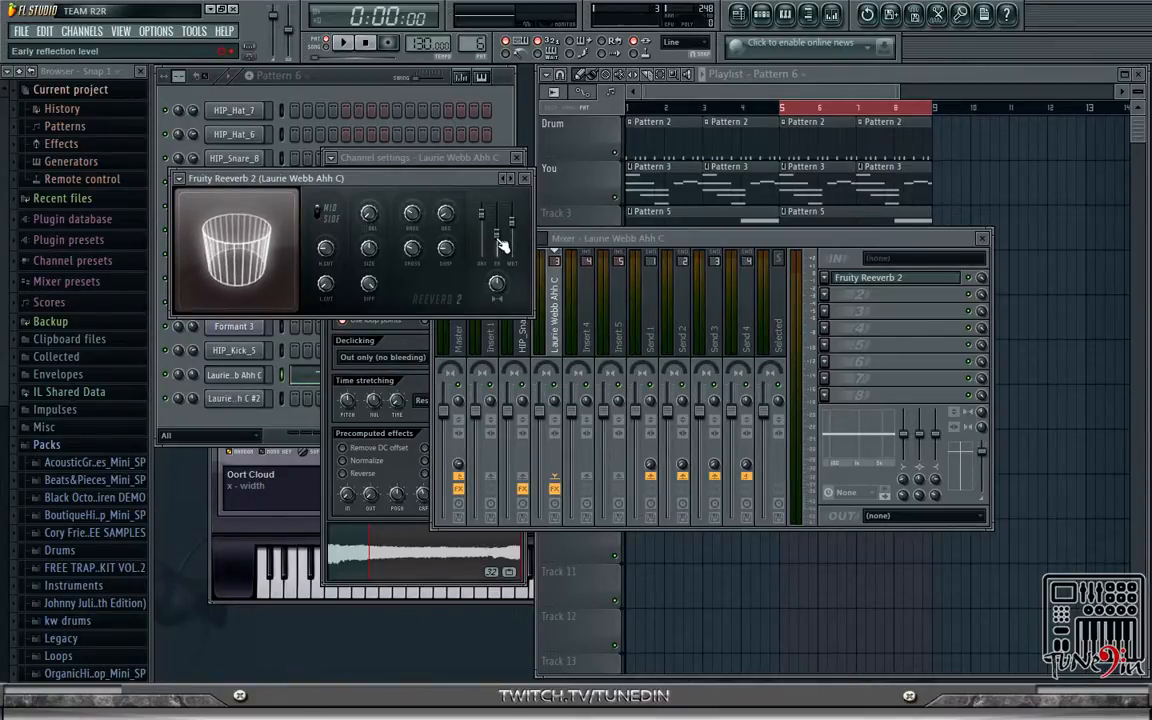
{"action": "left_click_drag", "start_coordinate": [502, 244], "coordinate": [497, 247]}
{"action": "left_click", "coordinate": [345, 44]}
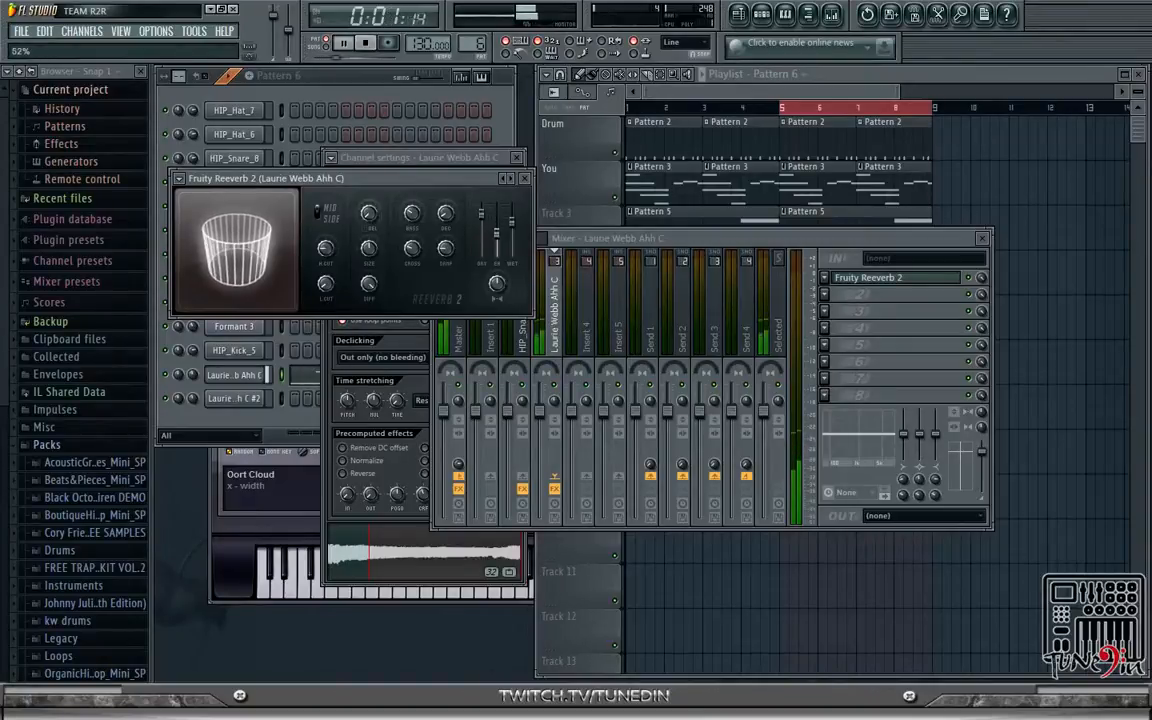
- Stop playback, move the Fruity Reeverb 2 window aside and restore the reverb to its Default preset
{"action": "left_click", "coordinate": [365, 43]}
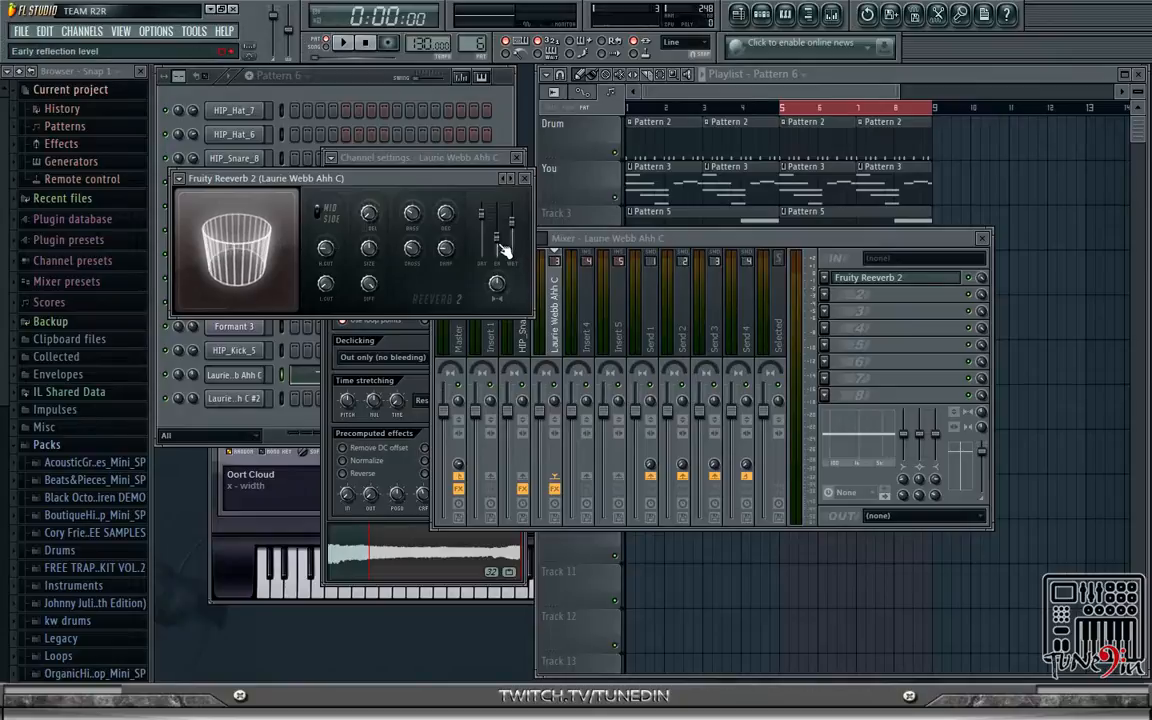
{"action": "left_click_drag", "start_coordinate": [498, 238], "coordinate": [502, 241]}
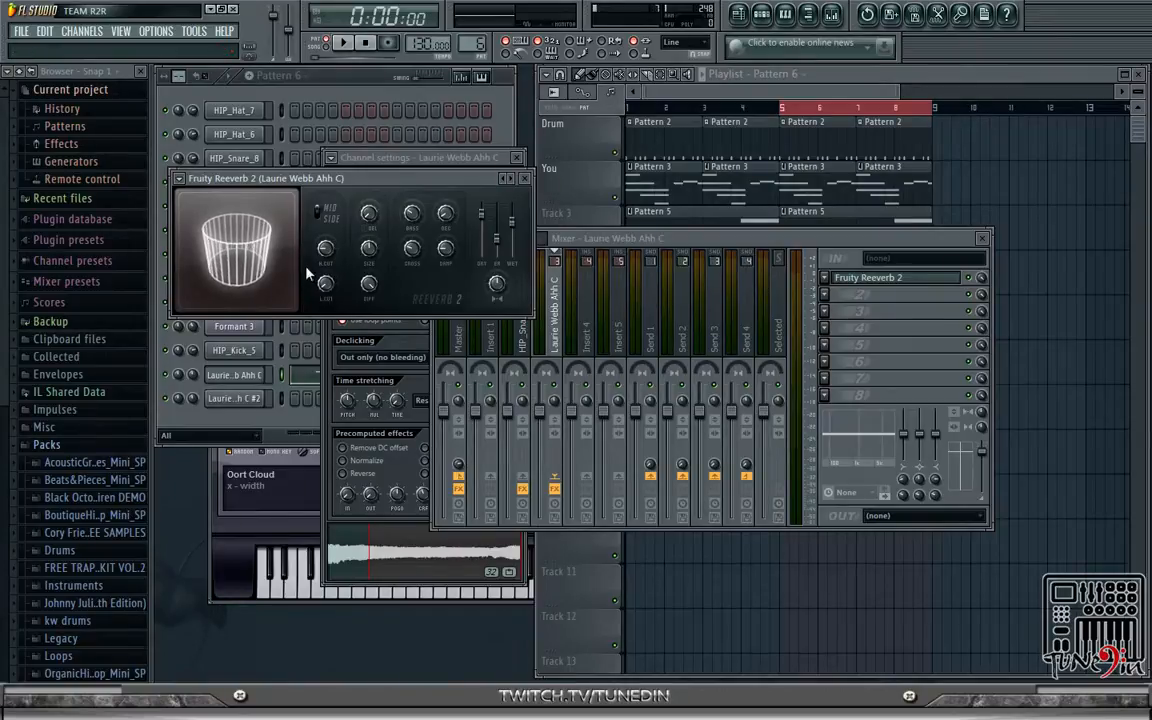
{"action": "left_click_drag", "start_coordinate": [350, 186], "coordinate": [441, 189]}
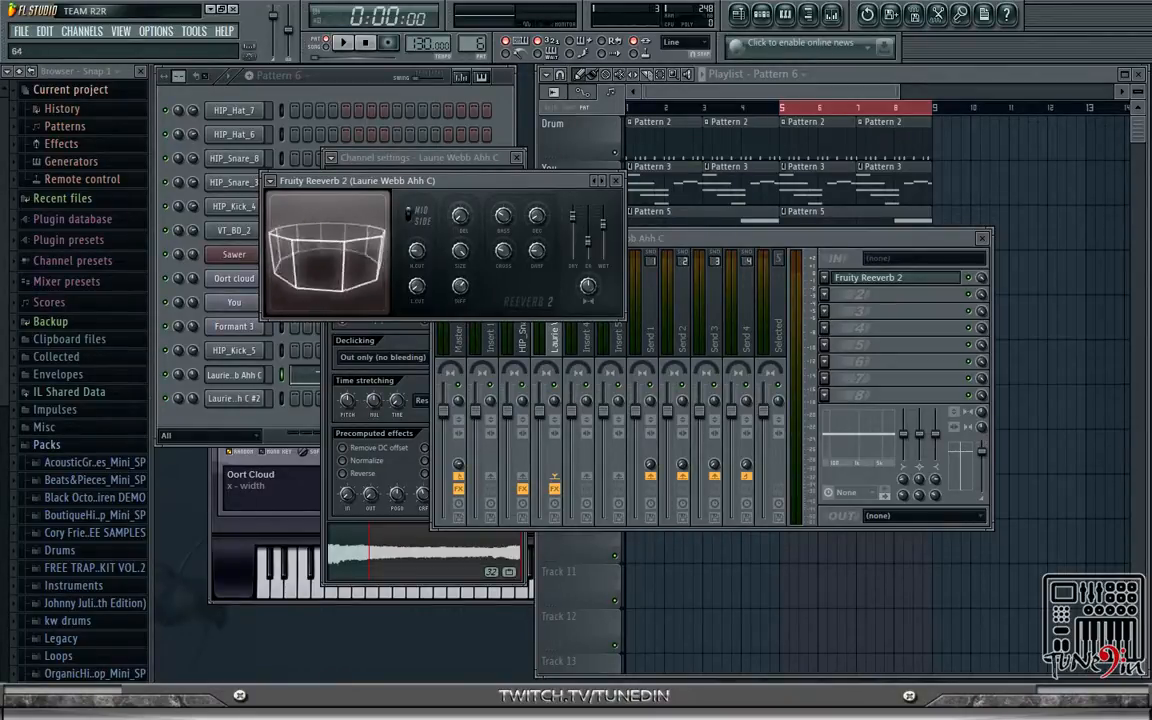
{"action": "right_click", "coordinate": [604, 182]}
{"action": "left_click", "coordinate": [538, 187]}
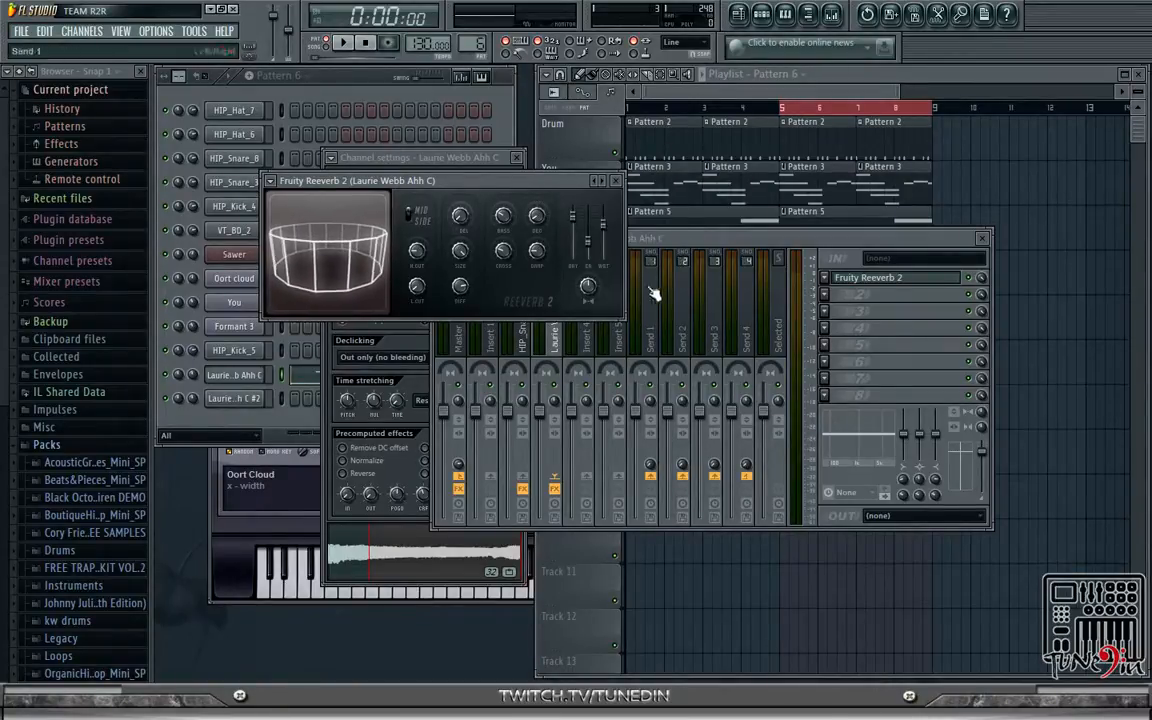
{"action": "right_click", "coordinate": [604, 183]}
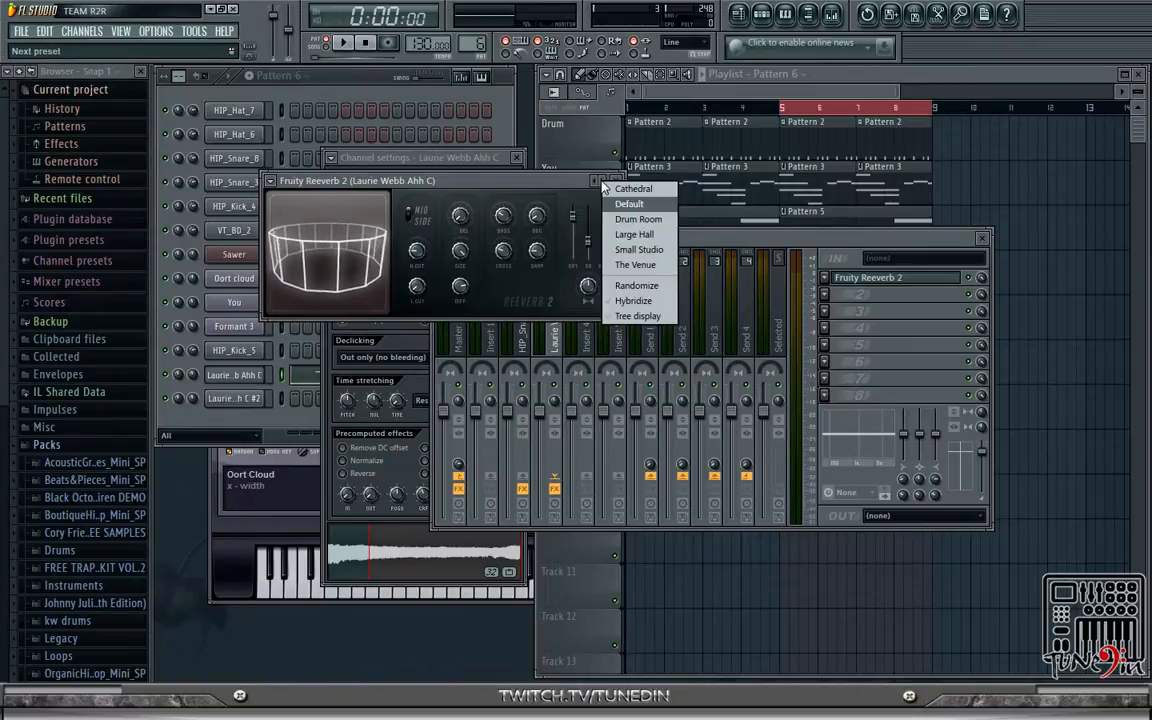
{"action": "left_click", "coordinate": [550, 191]}
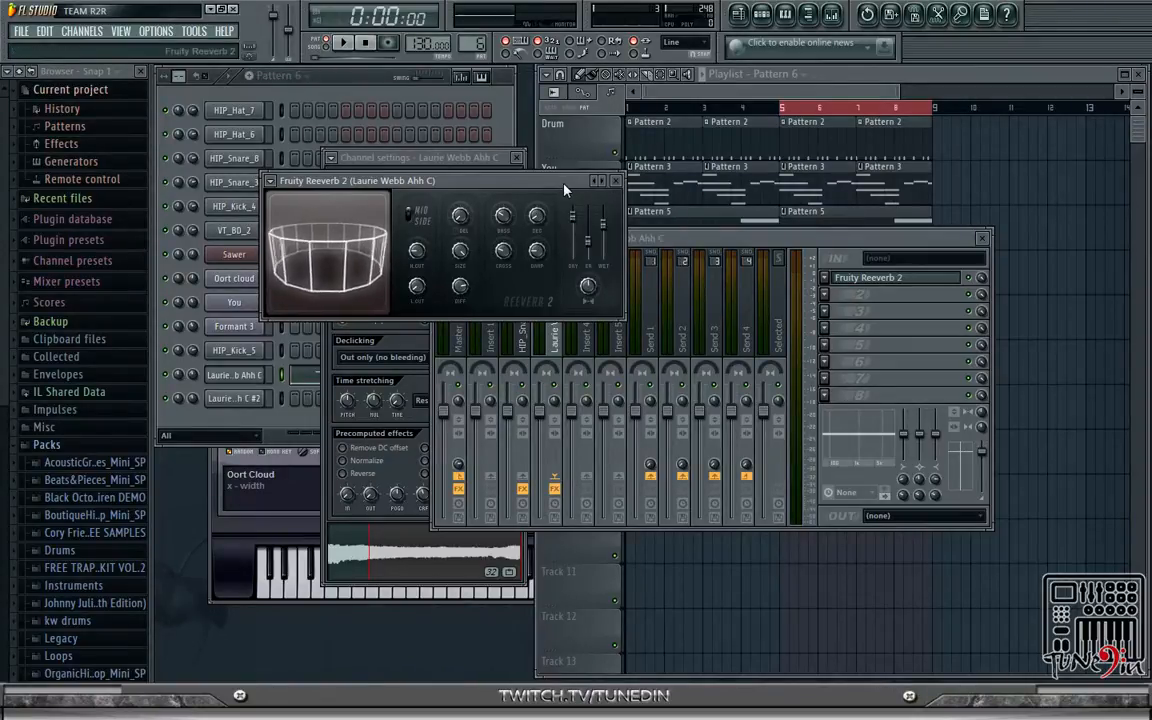
{"action": "right_click", "coordinate": [602, 184]}
{"action": "left_click", "coordinate": [618, 203]}
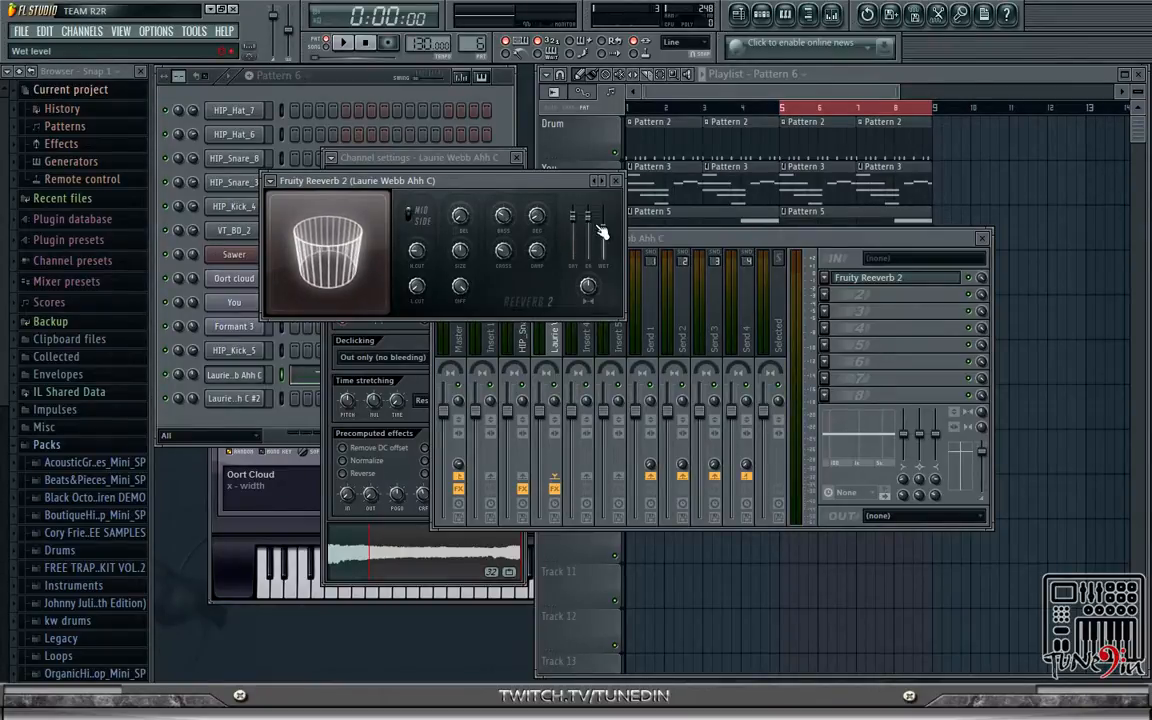
- Adjust the reverb's wet level, lower its dry and early reflection levels, and audition Pattern 6
{"action": "left_click_drag", "start_coordinate": [614, 232], "coordinate": [602, 227]}
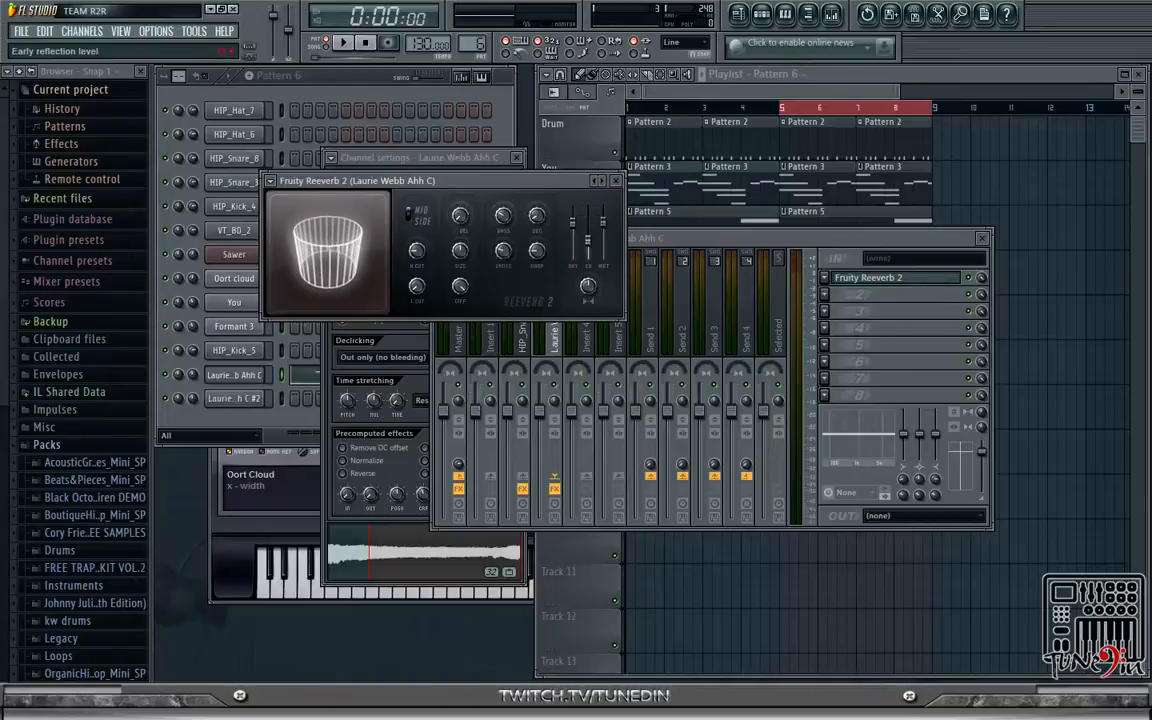
{"action": "left_click", "coordinate": [355, 46]}
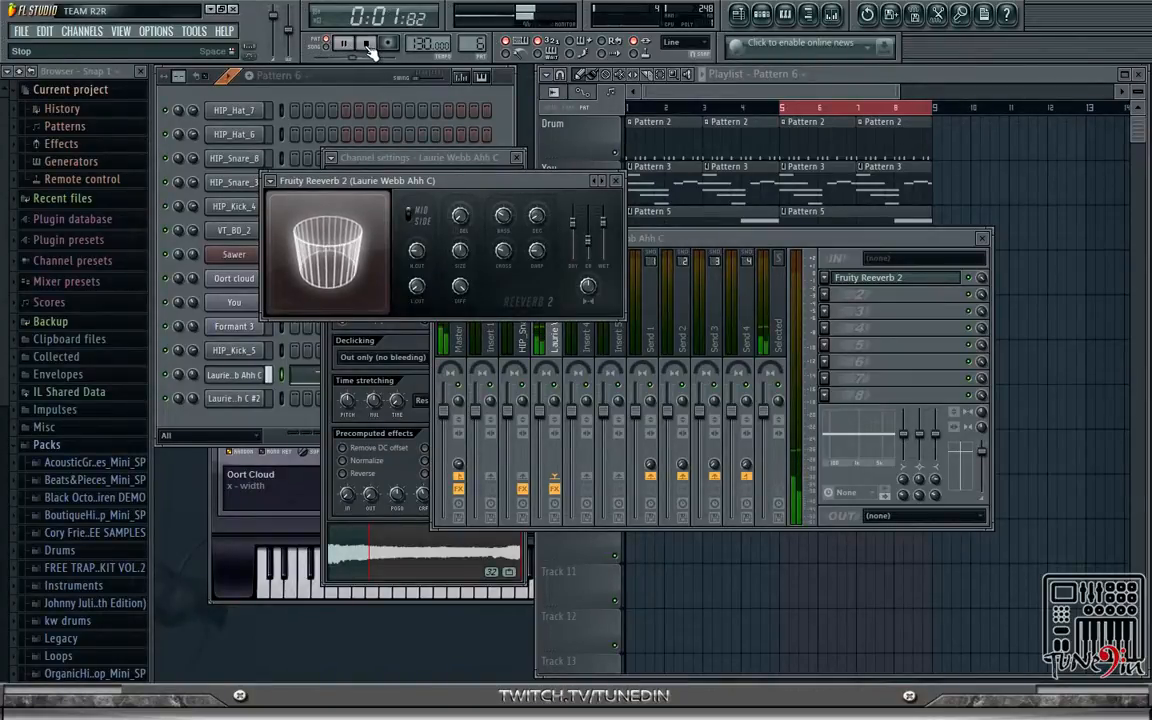
{"action": "left_click", "coordinate": [367, 45]}
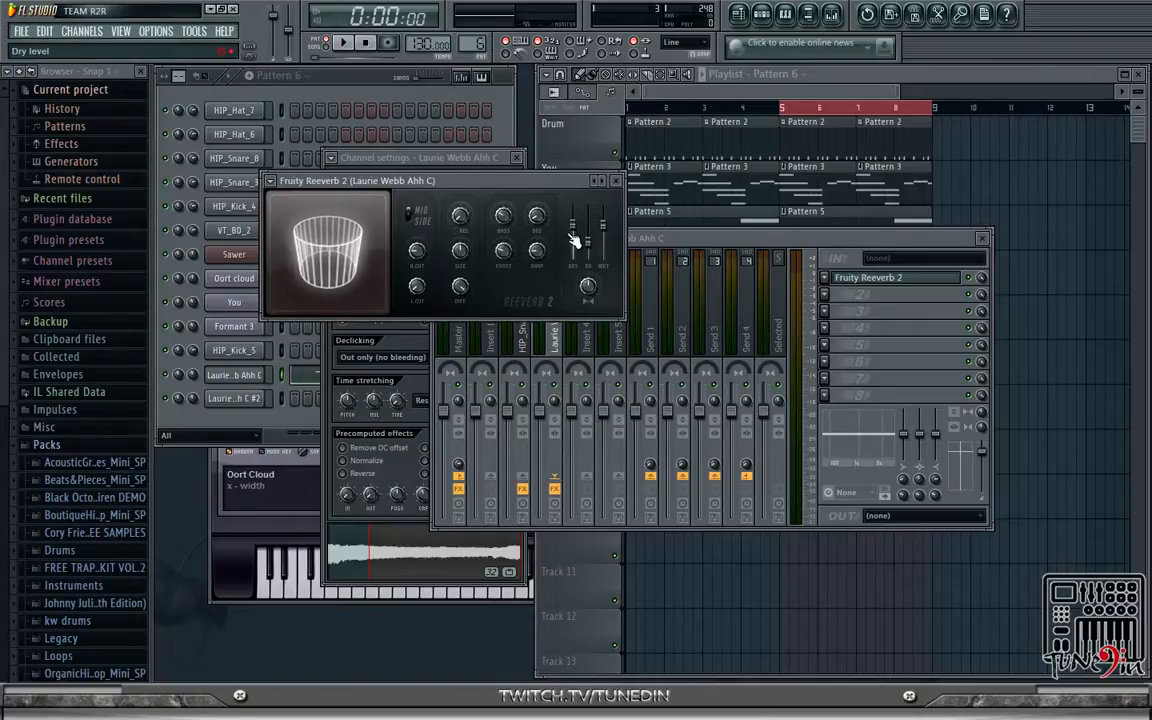
{"action": "left_click", "coordinate": [826, 294]}
{"action": "mouse_move", "coordinate": [845, 304]}
{"action": "left_click", "coordinate": [831, 243]}
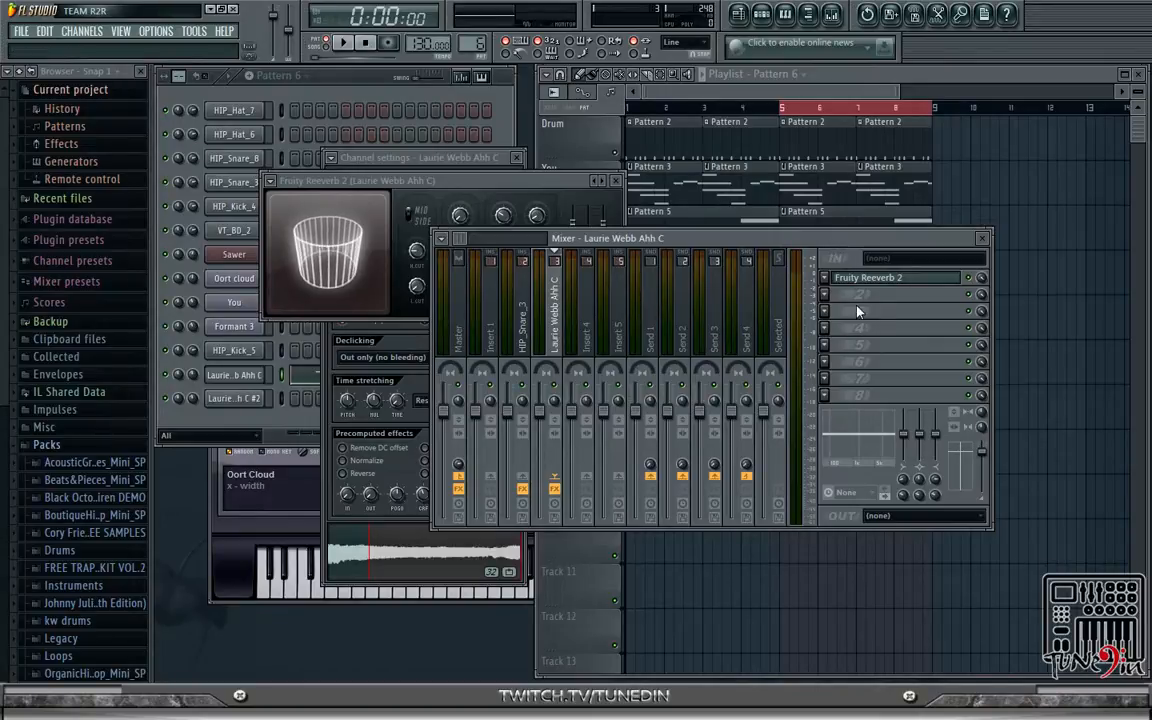
- Compare the reverb's dry level at minimum, at a middle setting and at 125%, replaying Pattern 6 each time
{"action": "left_click", "coordinate": [571, 179]}
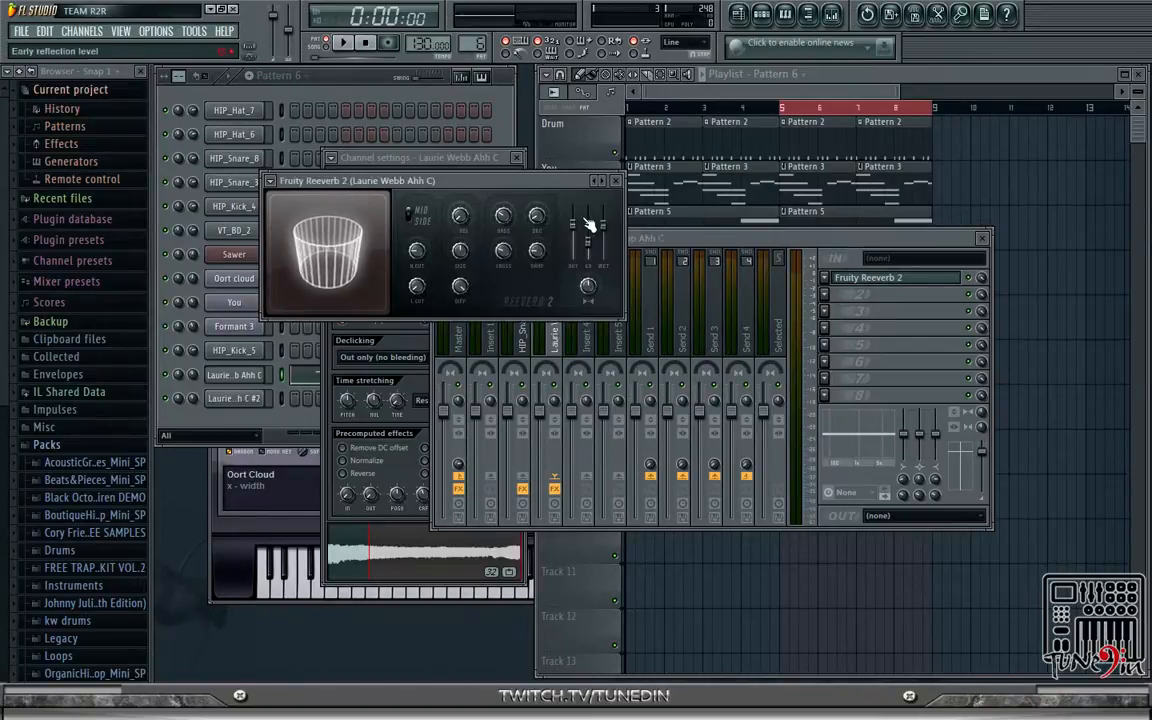
{"action": "left_click_drag", "start_coordinate": [573, 225], "coordinate": [573, 250]}
{"action": "left_click", "coordinate": [343, 45]}
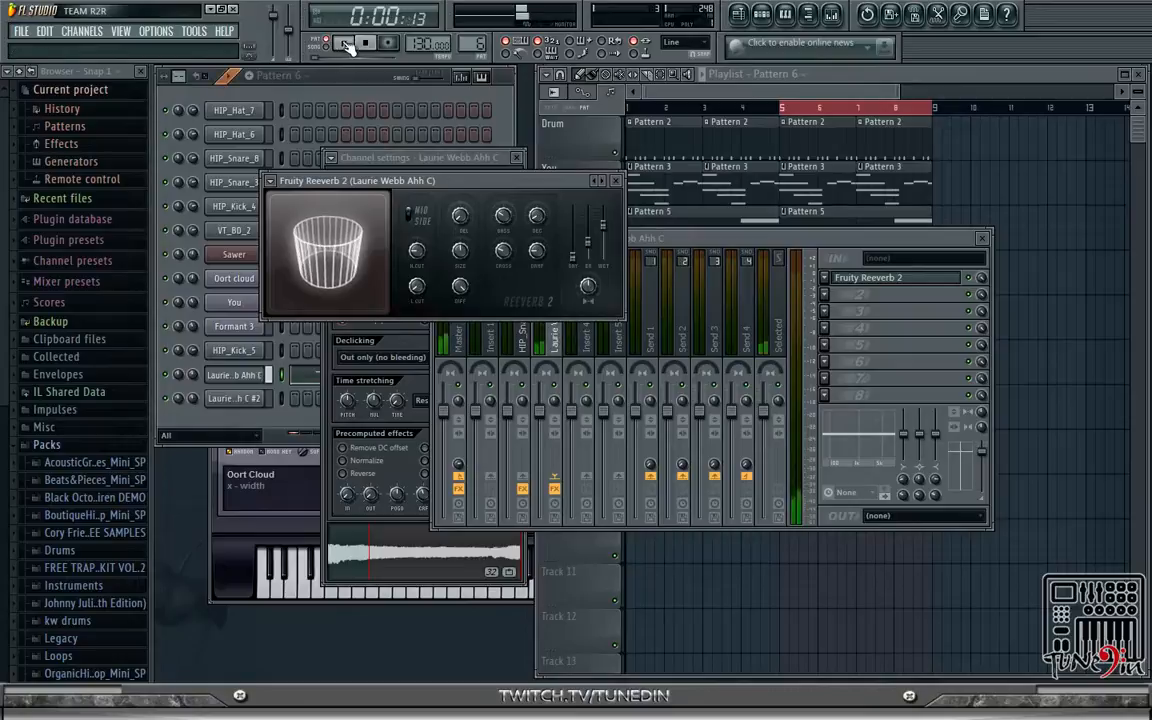
{"action": "left_click", "coordinate": [367, 46]}
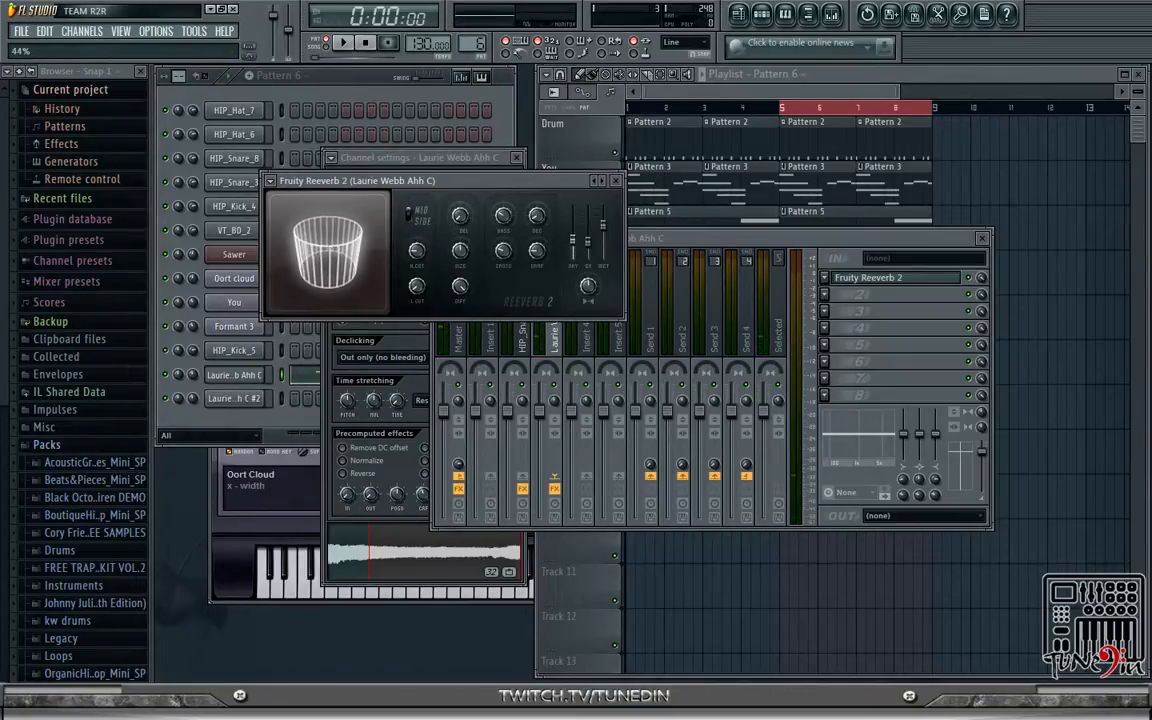
{"action": "left_click", "coordinate": [343, 45]}
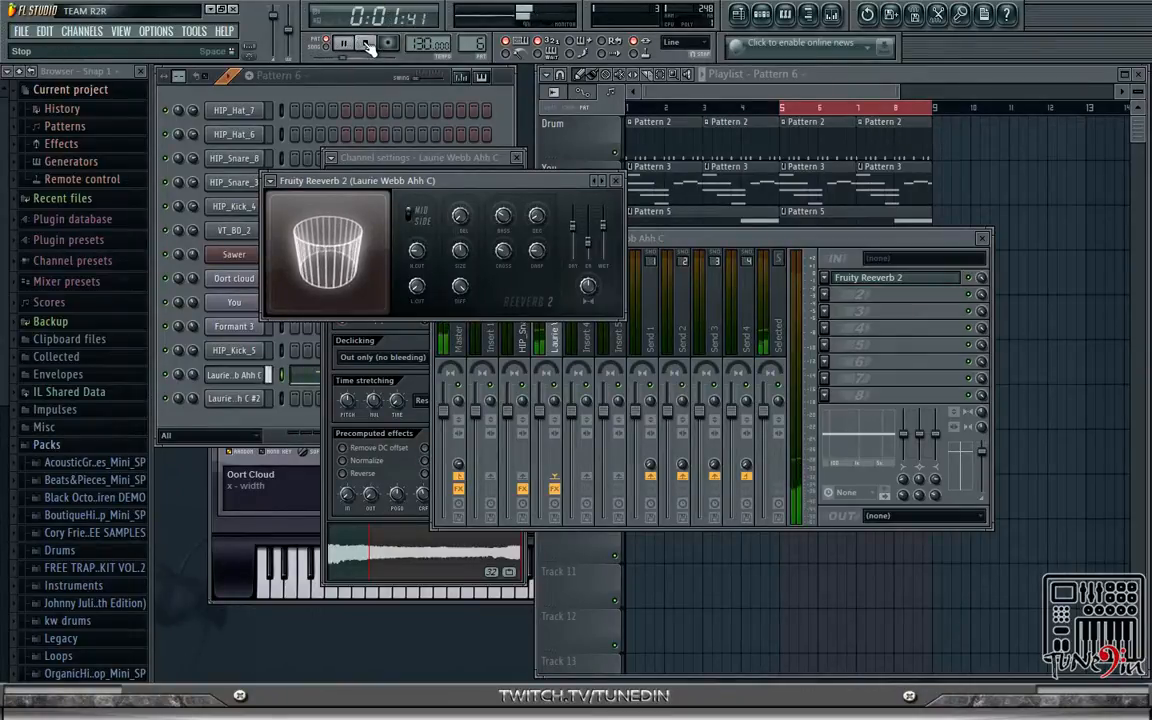
{"action": "left_click", "coordinate": [367, 46]}
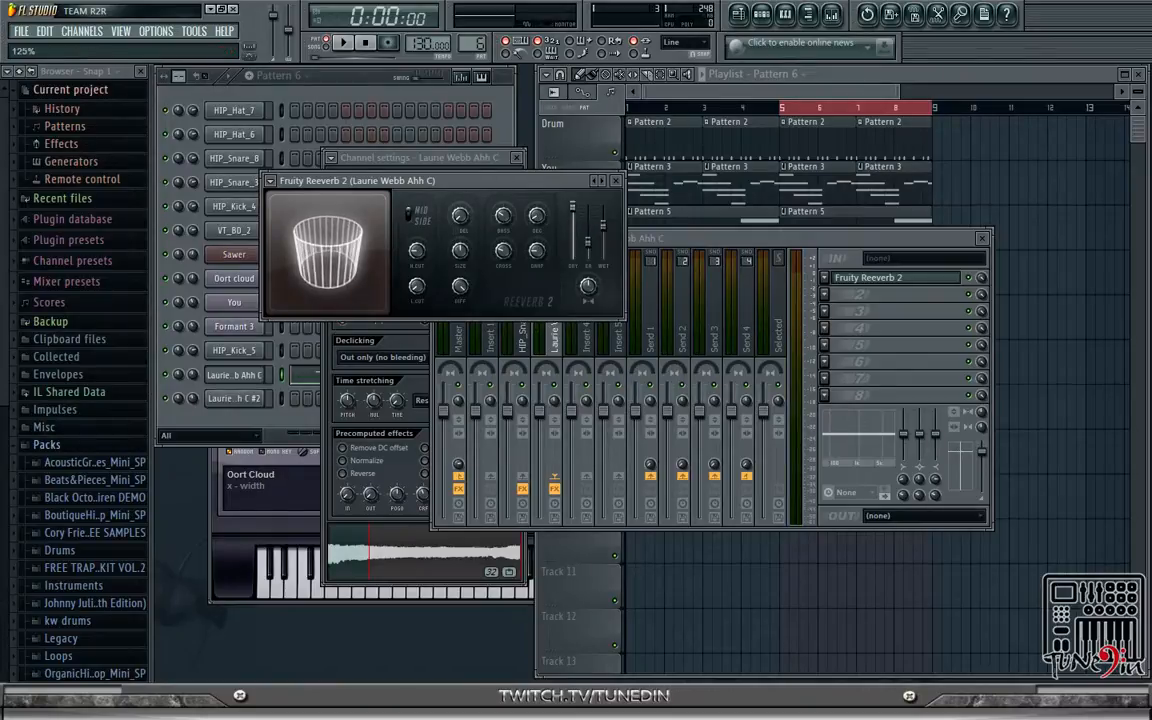
{"action": "left_click", "coordinate": [343, 45]}
{"action": "left_click", "coordinate": [367, 46]}
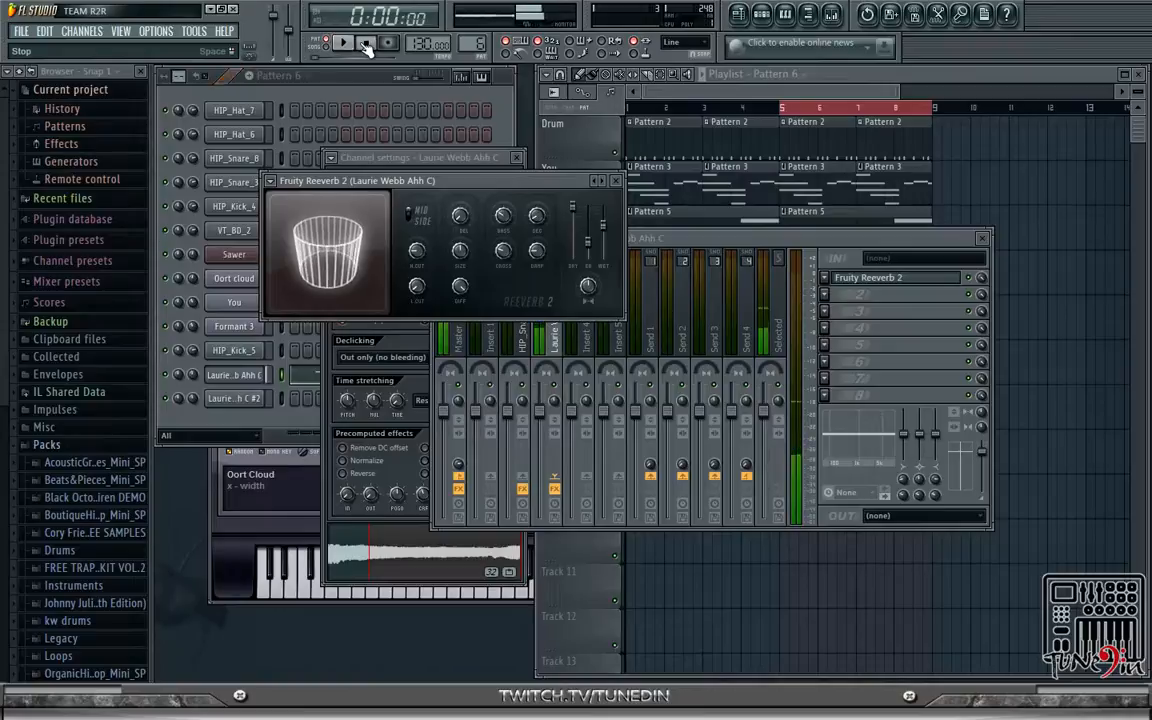
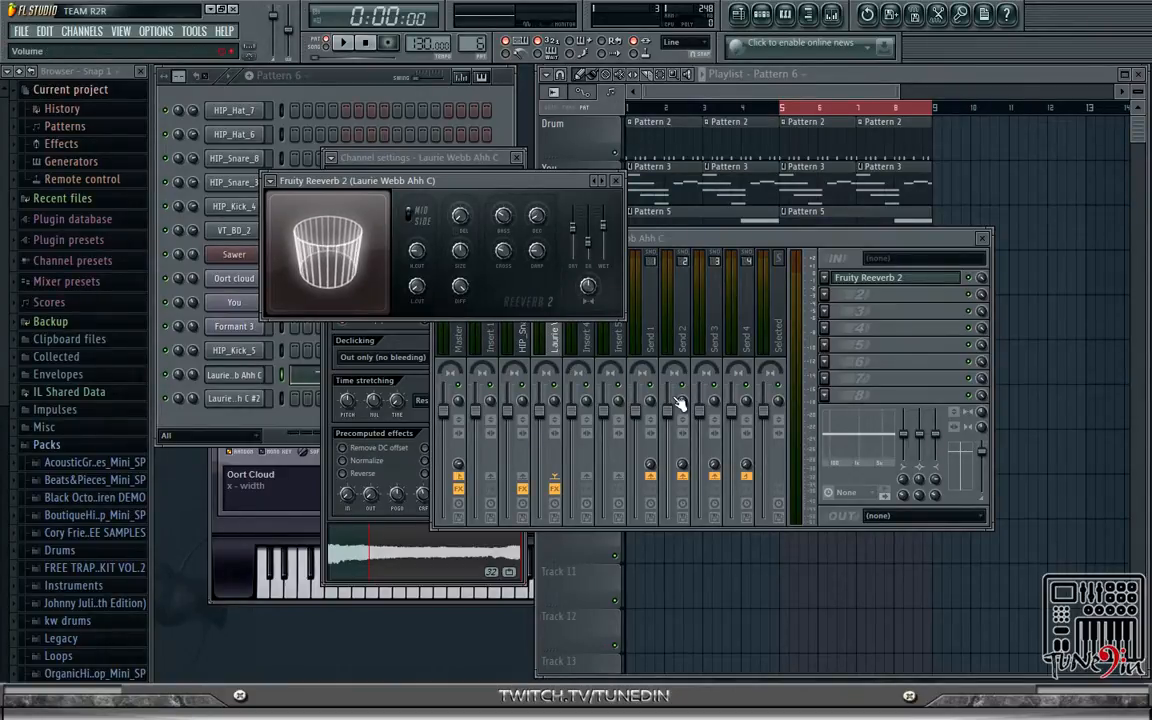
- Load Fruity Chorus into the second effect slot of the Laurie Webb Ahh C mixer track and audition Pattern 6
{"action": "left_click", "coordinate": [827, 296]}
{"action": "mouse_move", "coordinate": [844, 318]}
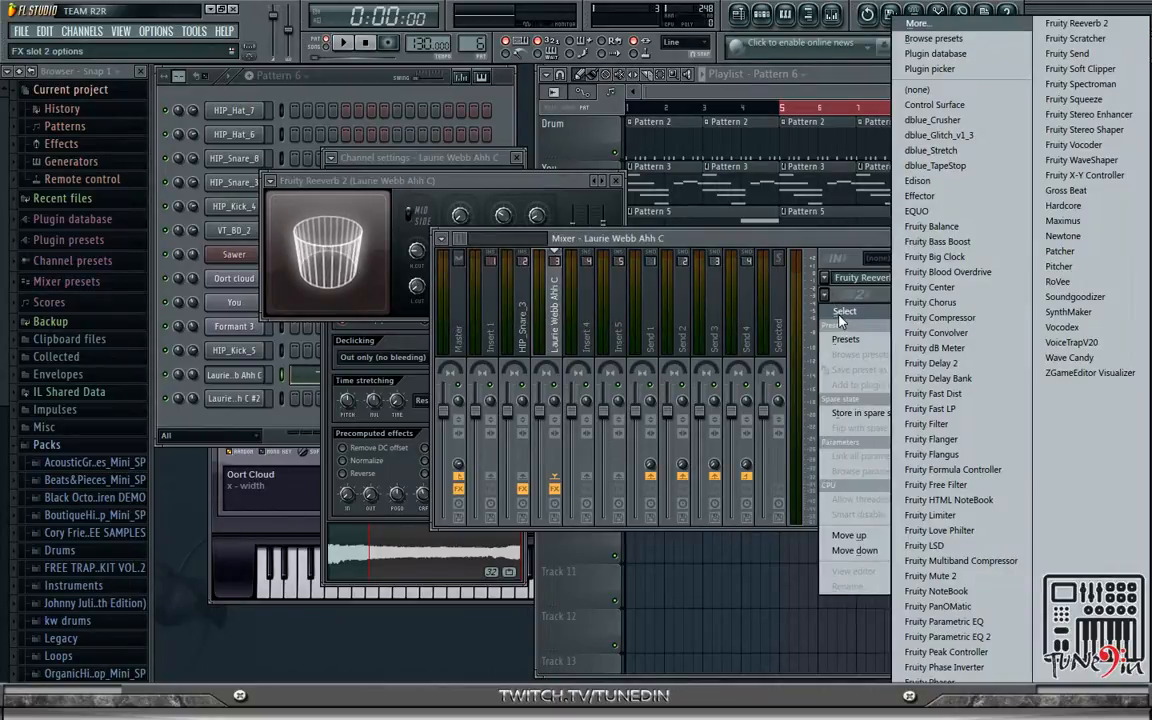
{"action": "left_click", "coordinate": [980, 307]}
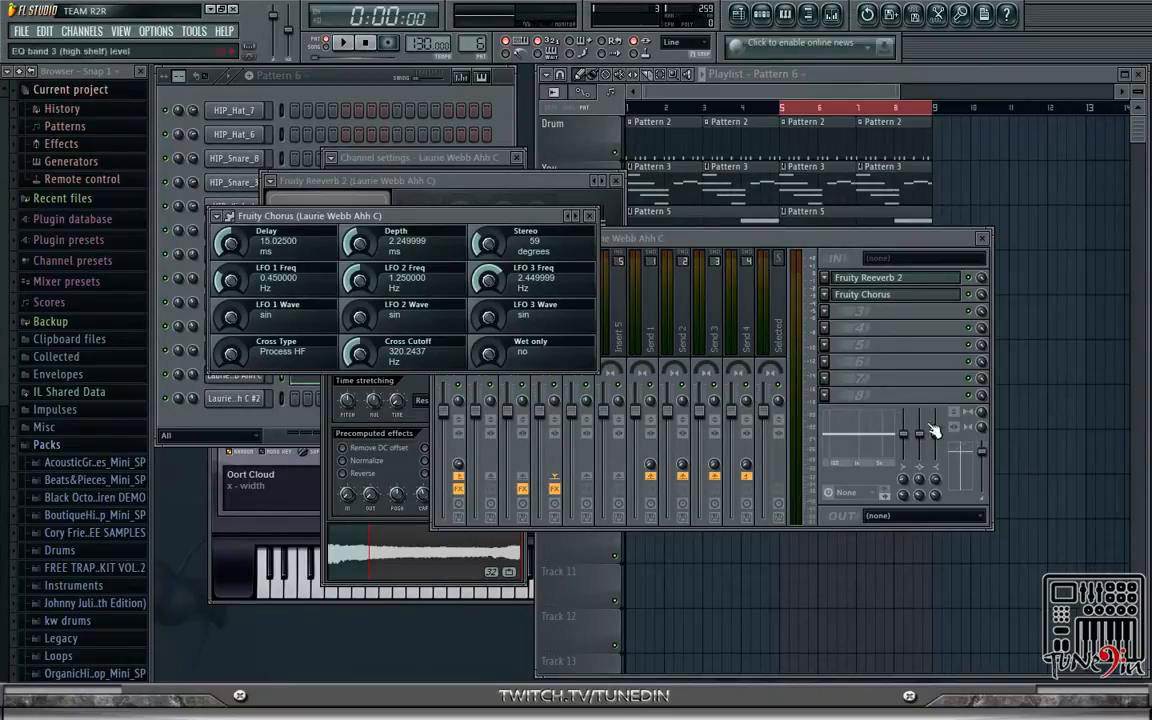
{"action": "left_click_drag", "start_coordinate": [501, 222], "coordinate": [550, 262]}
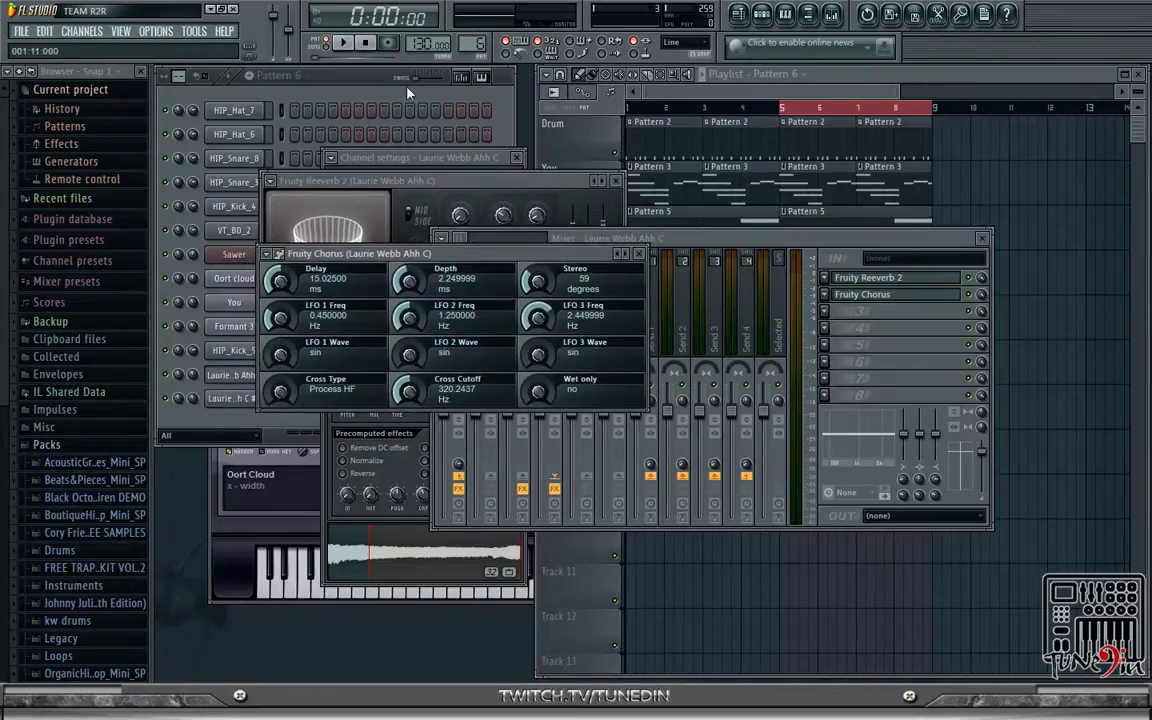
{"action": "left_click", "coordinate": [885, 309]}
{"action": "left_click", "coordinate": [408, 255]}
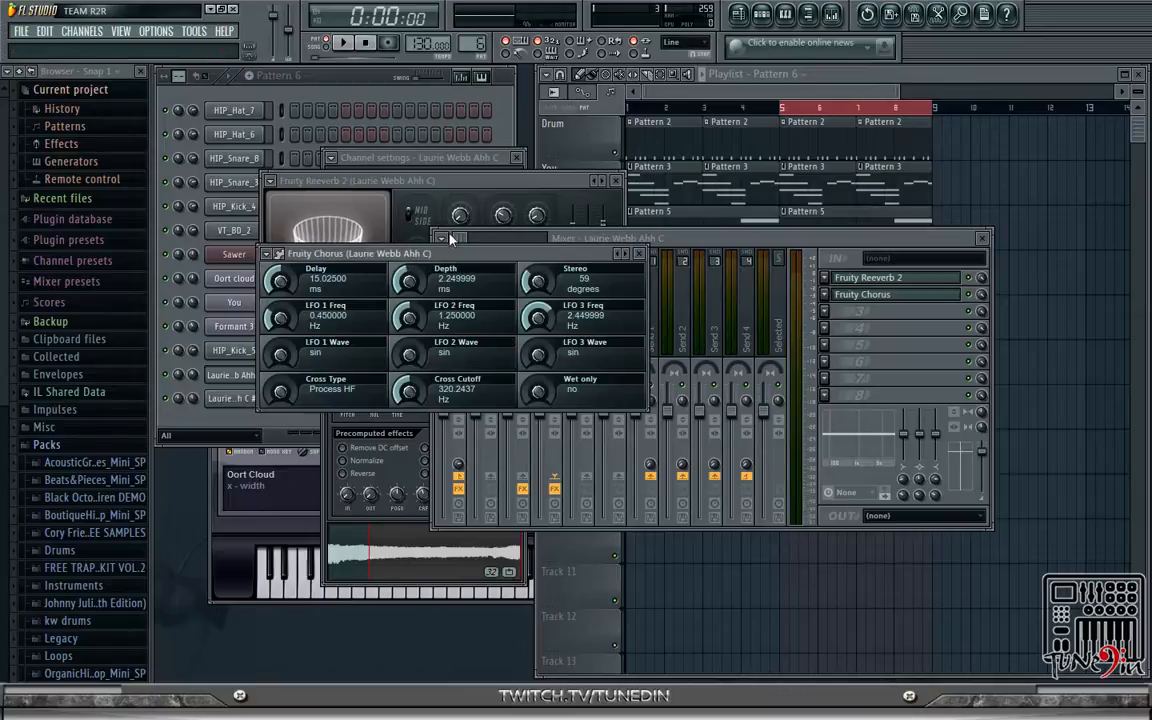
{"action": "left_click", "coordinate": [346, 44]}
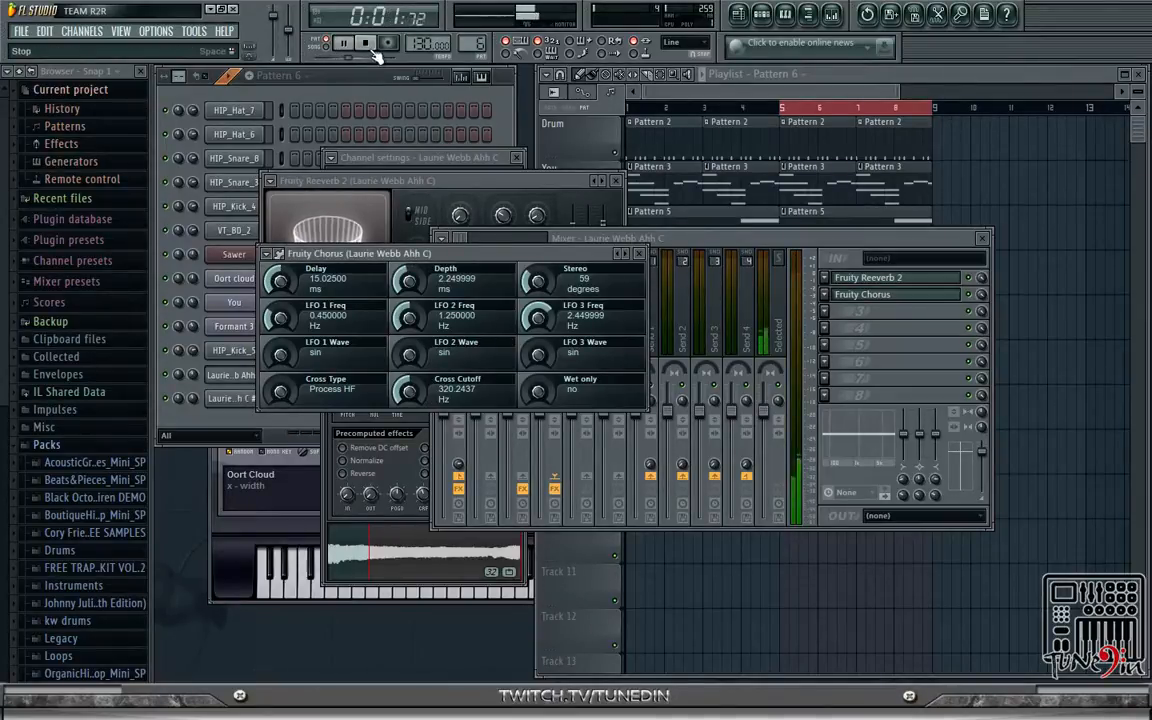
{"action": "left_click", "coordinate": [368, 45]}
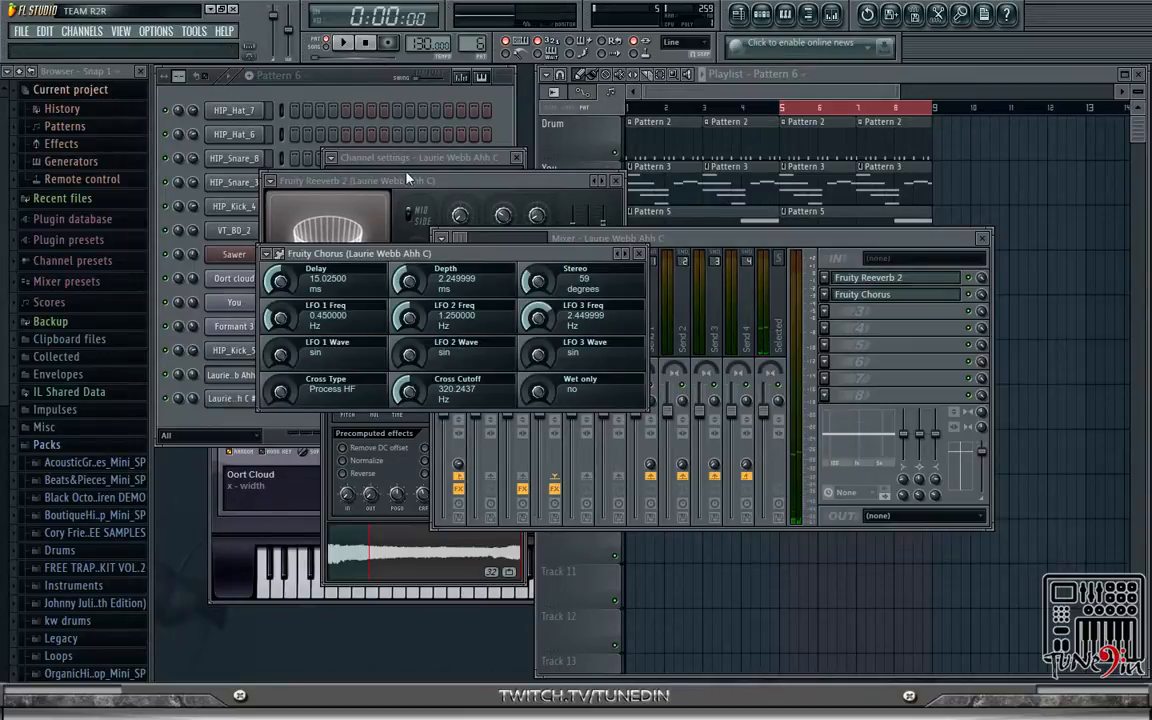
- Set the chorus depth to 3.988280 ms and fine-tune the chorus slot's mix level, replaying Pattern 6 after each change
{"action": "left_click_drag", "start_coordinate": [408, 281], "coordinate": [408, 251]}
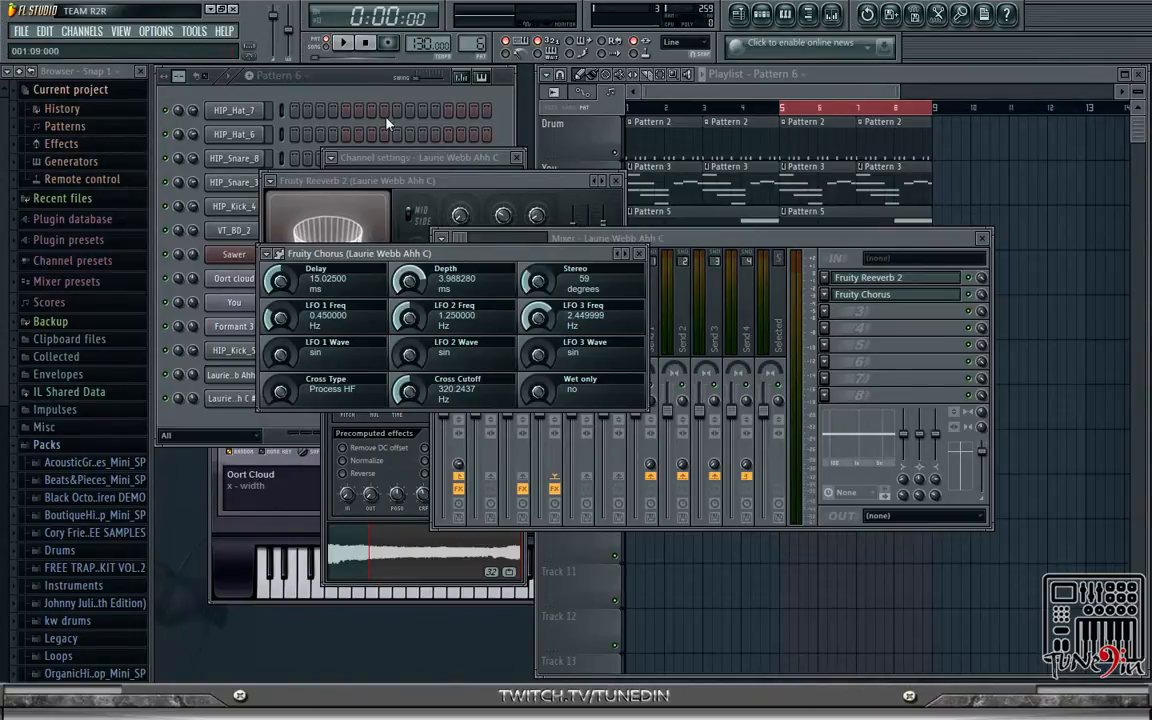
{"action": "left_click", "coordinate": [343, 43]}
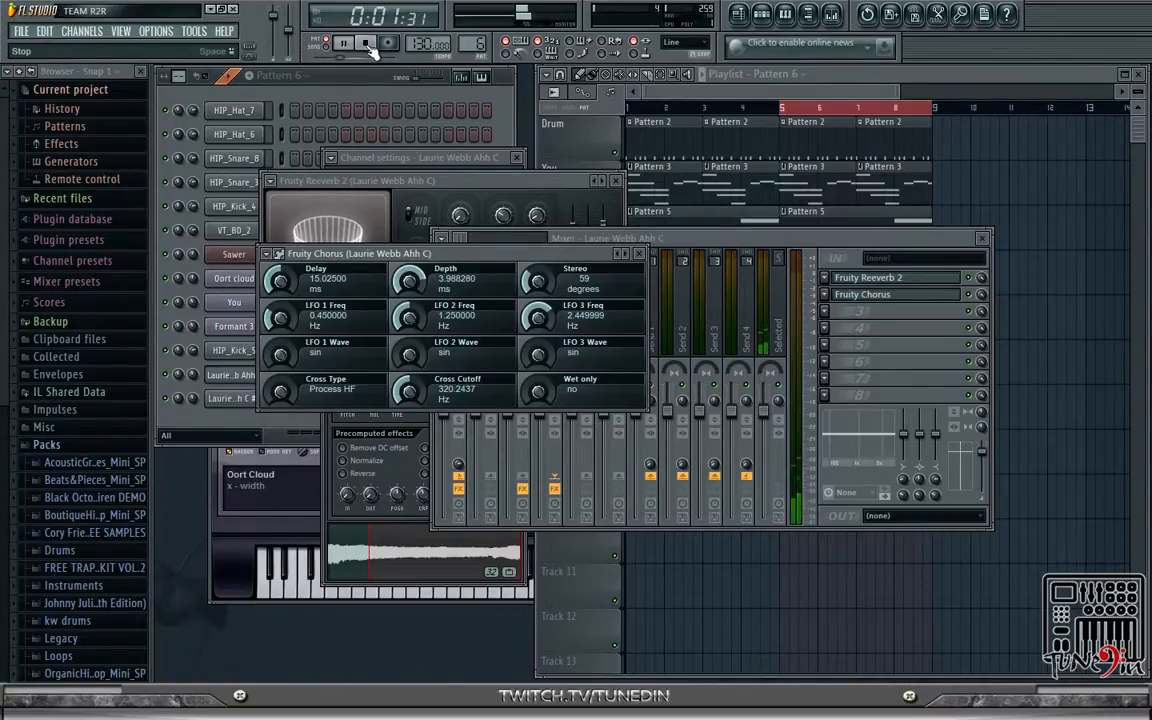
{"action": "left_click", "coordinate": [366, 44]}
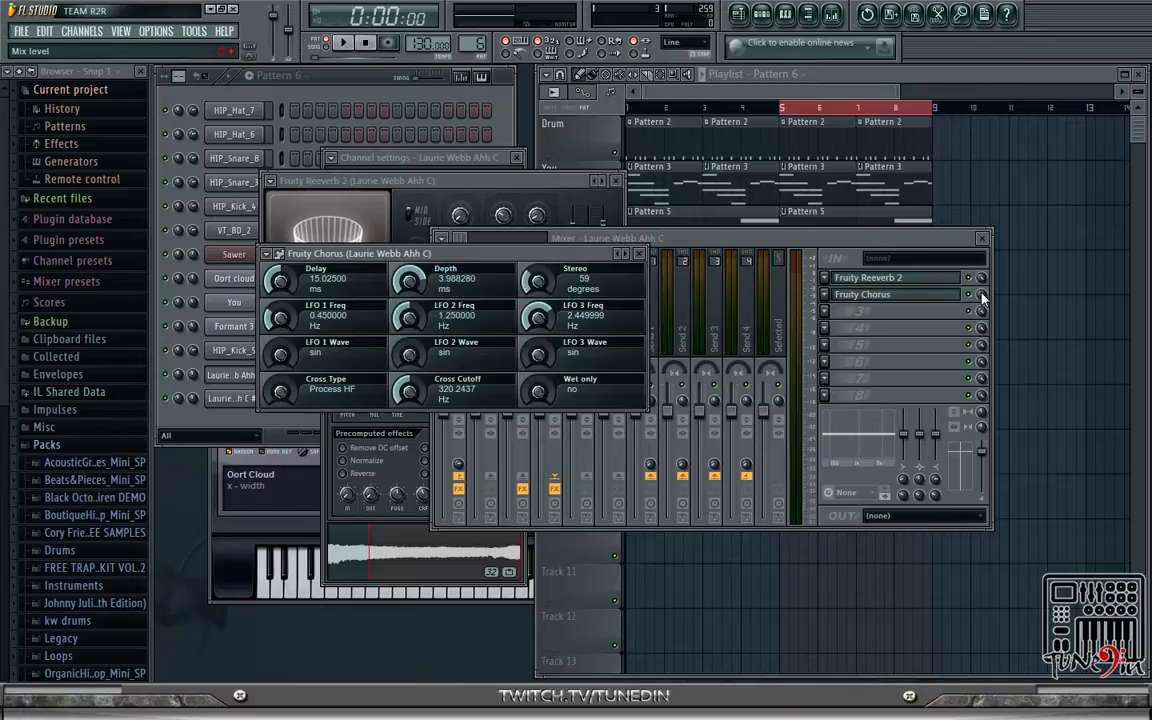
{"action": "left_click_drag", "start_coordinate": [982, 298], "coordinate": [982, 302]}
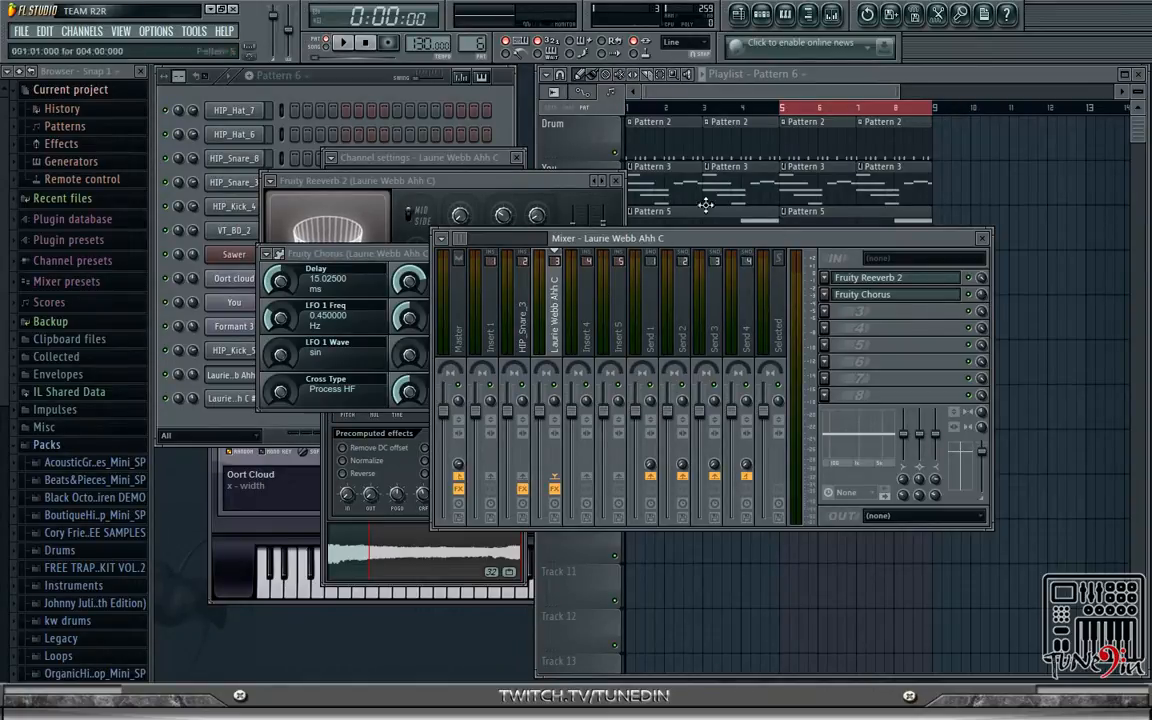
{"action": "left_click", "coordinate": [344, 43]}
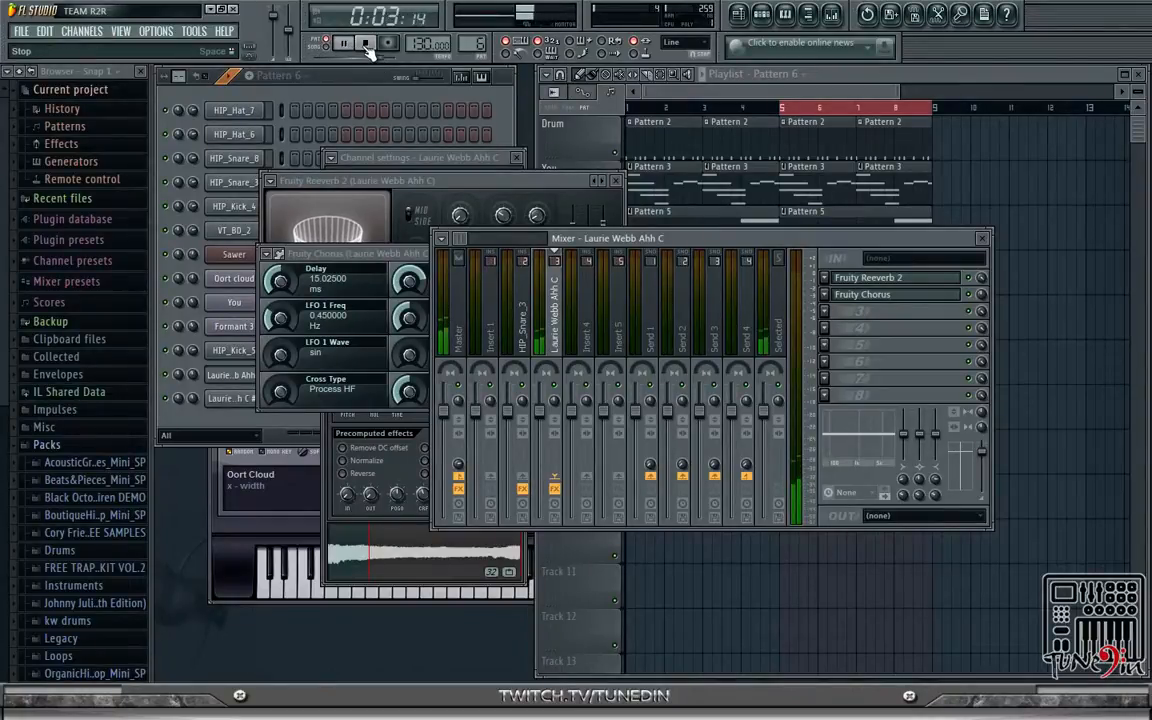
{"action": "left_click", "coordinate": [365, 43]}
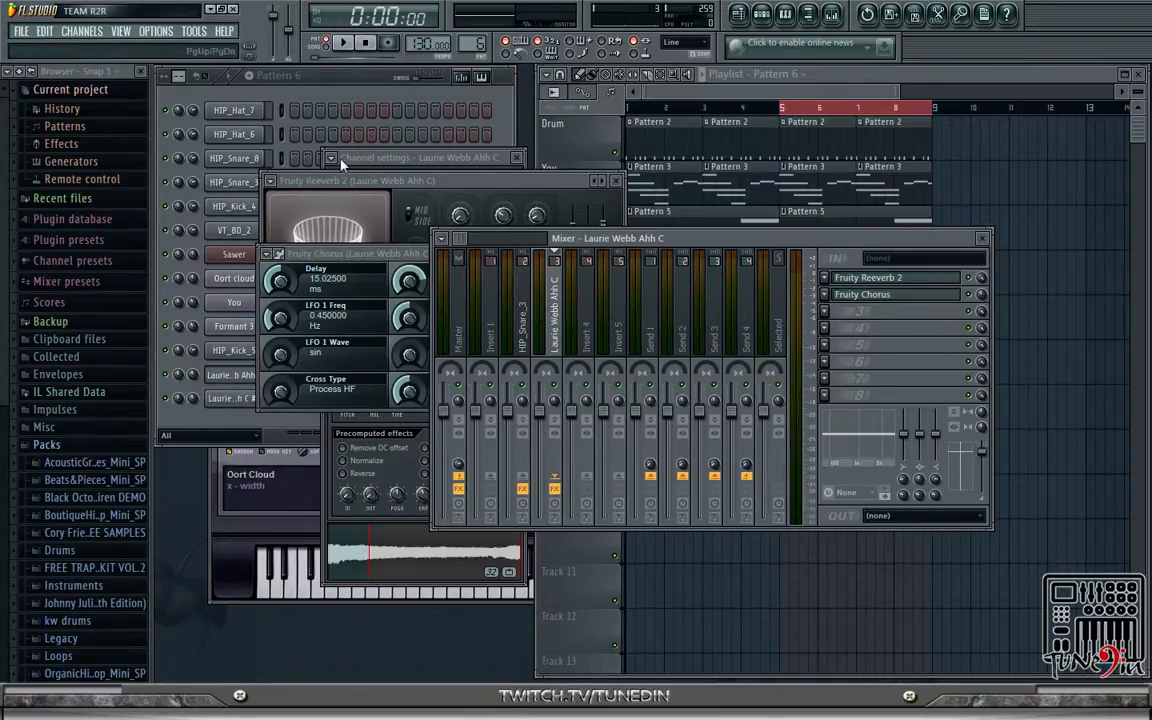
- Switch playback to song mode and audition bars 5 to 8 of the arrangement with the processed vocal
{"action": "left_click", "coordinate": [330, 70]}
{"action": "left_click", "coordinate": [344, 44]}
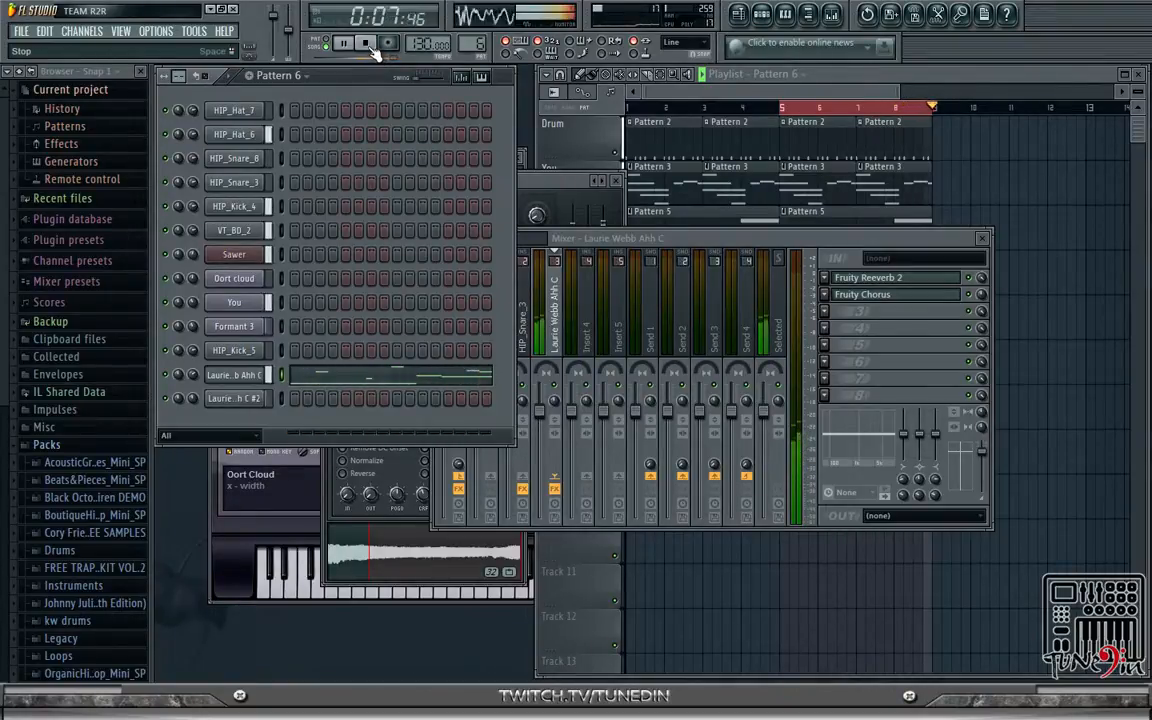
{"action": "left_click", "coordinate": [720, 92]}
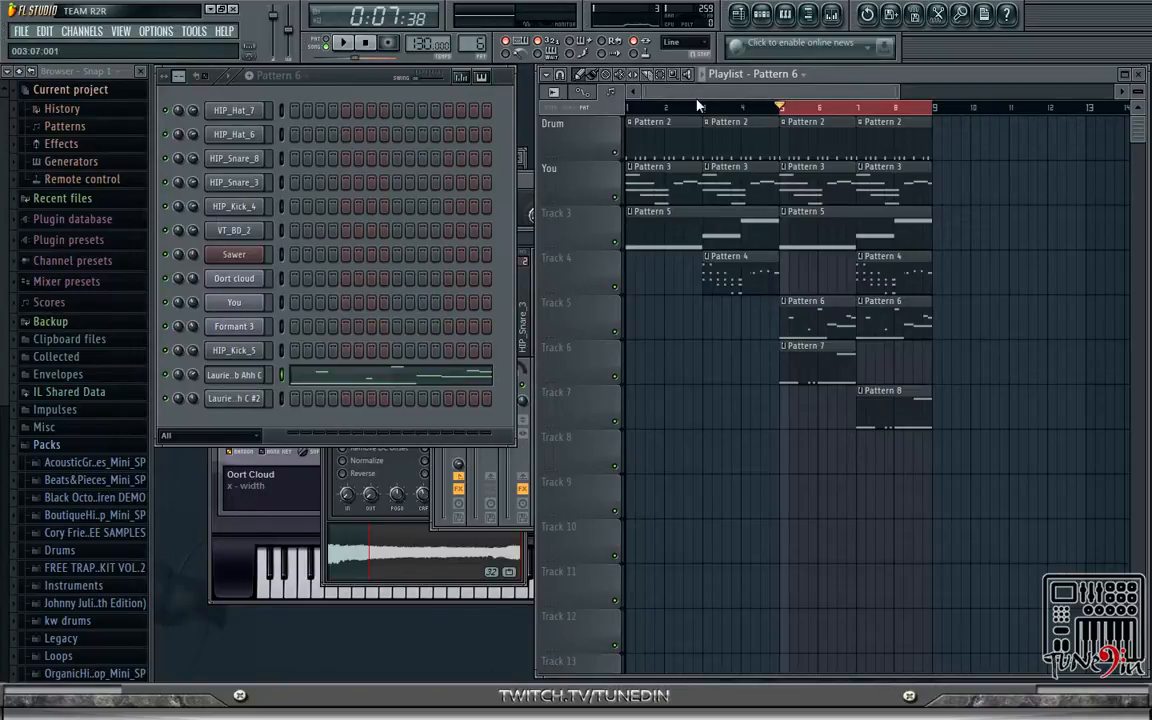
- Clear the playlist's time selection, select all clips and duplicate the whole eight-bar arrangement starting at bar 9
{"action": "left_click", "coordinate": [656, 106]}
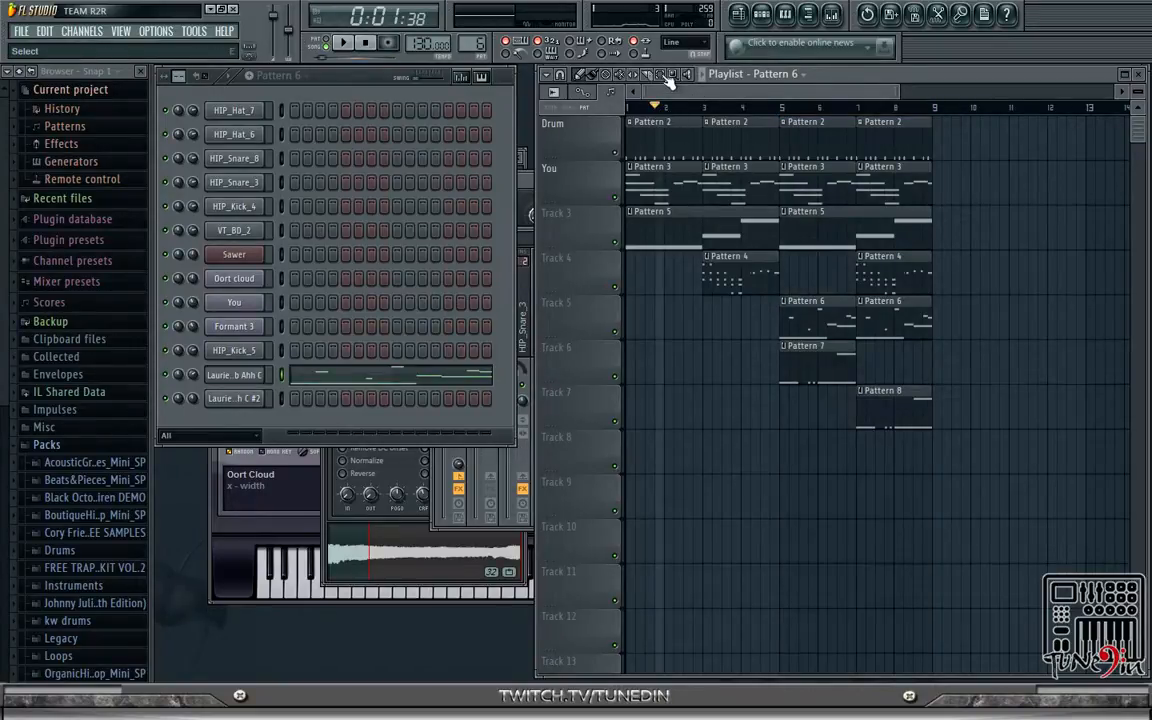
{"action": "key", "text": "ctrl+a"}
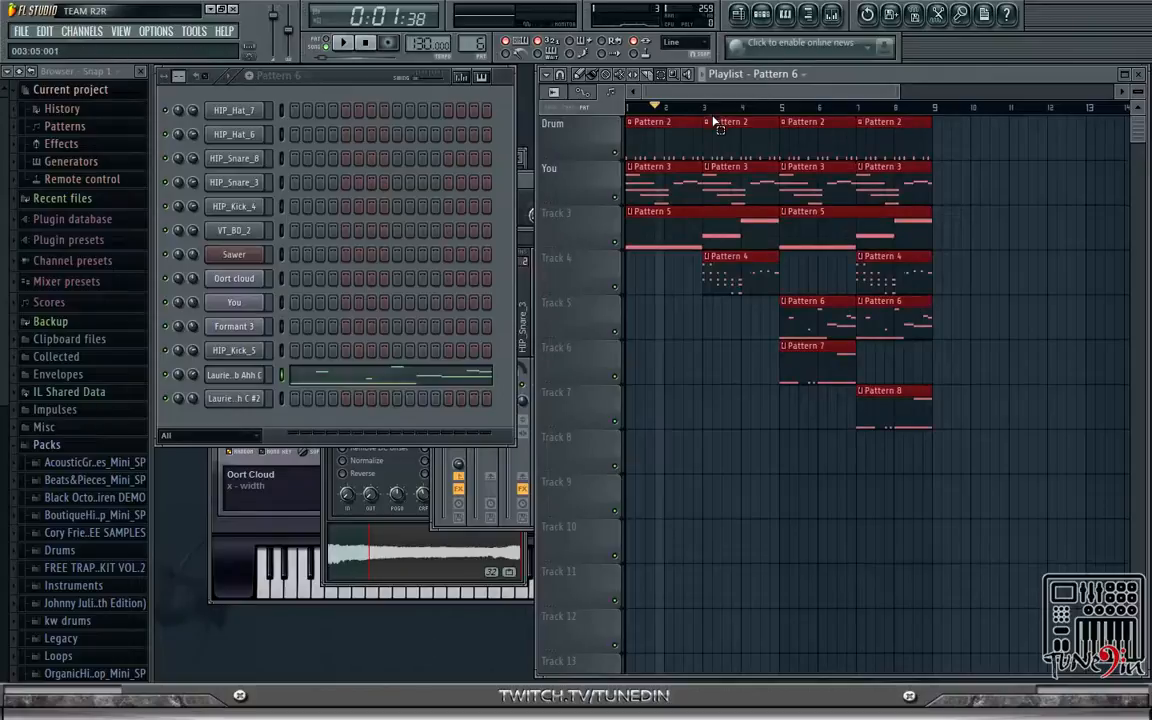
{"action": "left_click_drag", "start_coordinate": [752, 96], "coordinate": [648, 98]}
{"action": "key", "text": "ctrl+b"}
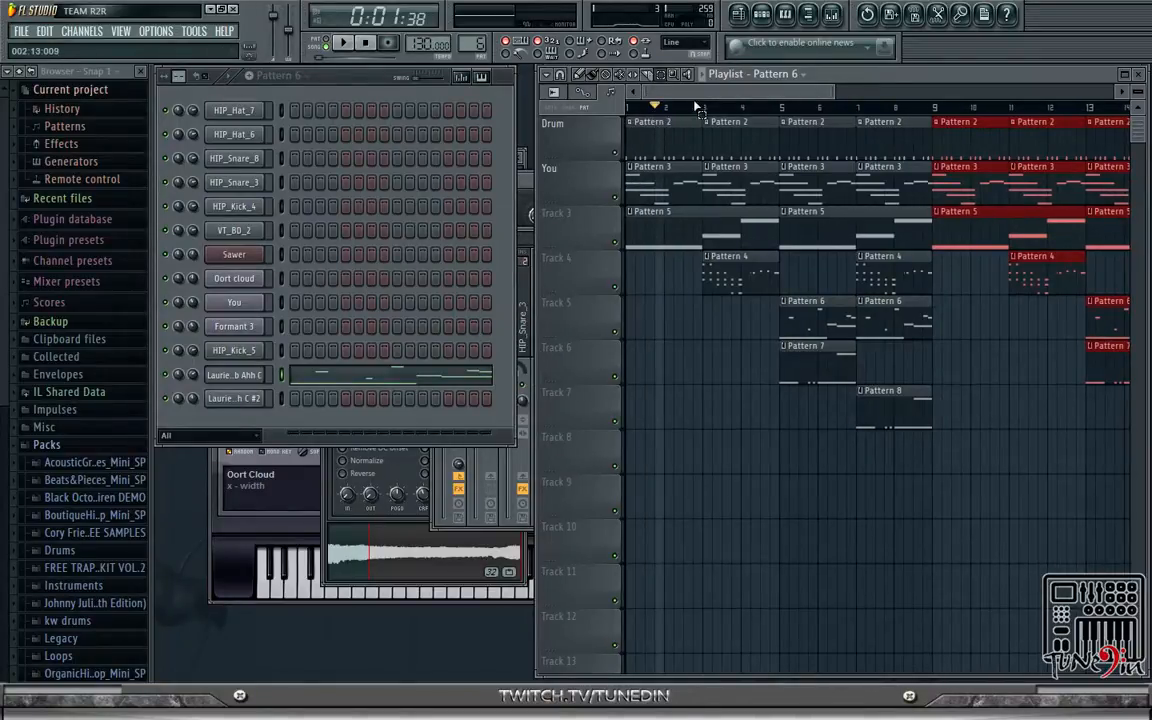
- Bring up the mixer, position it clear of the duplicated clips, and briefly play the arrangement to check the track levels
{"action": "mouse_move", "coordinate": [706, 94]}
{"action": "left_mouse_down"}
{"action": "mouse_move", "coordinate": [730, 94]}
{"action": "mouse_move", "coordinate": [704, 98]}
{"action": "left_mouse_up"}
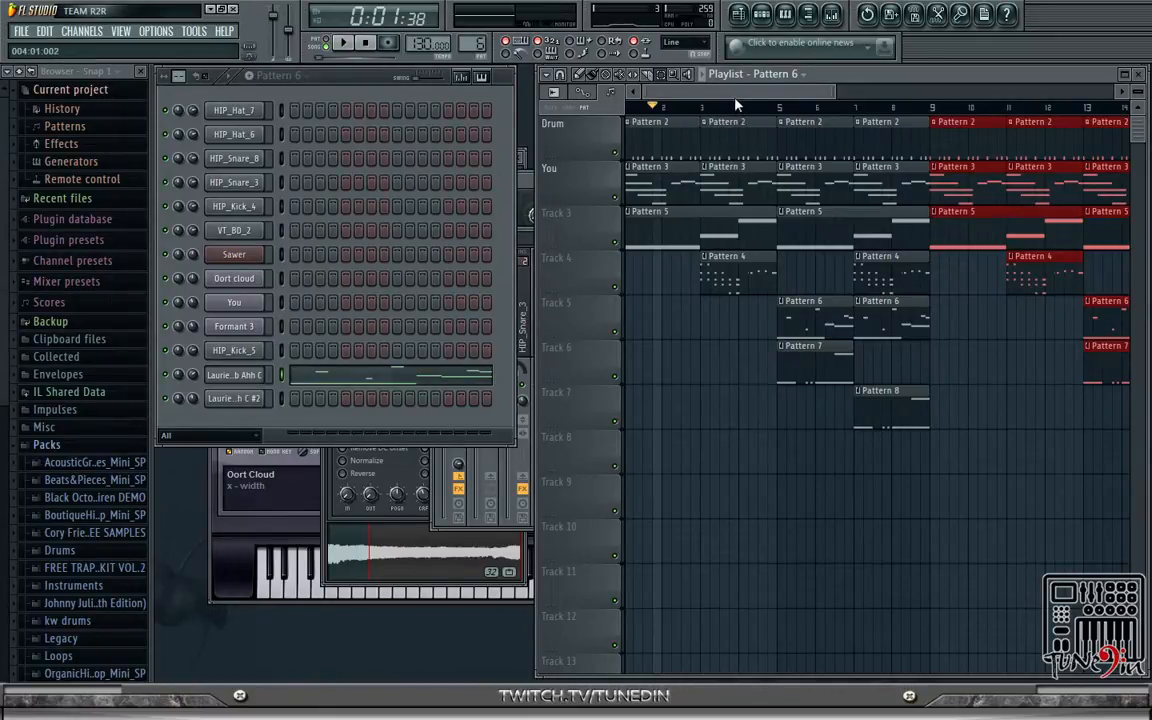
{"action": "left_click_drag", "start_coordinate": [733, 97], "coordinate": [708, 93]}
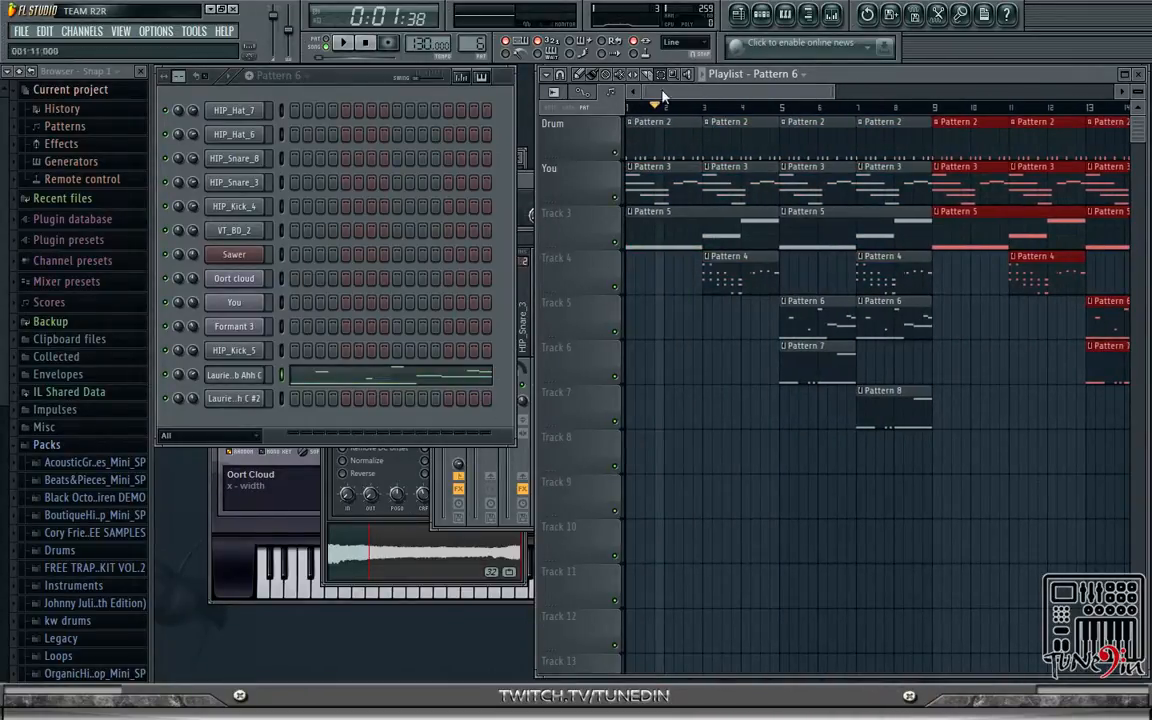
{"action": "left_click", "coordinate": [833, 14]}
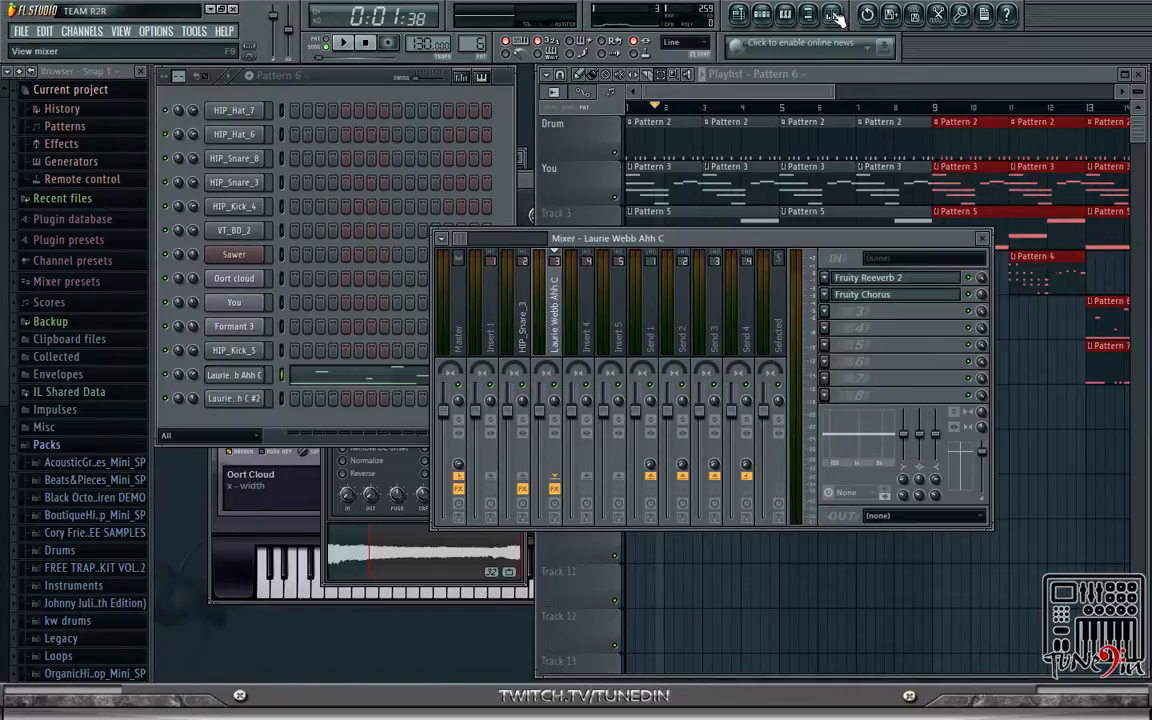
{"action": "left_click_drag", "start_coordinate": [624, 240], "coordinate": [473, 262]}
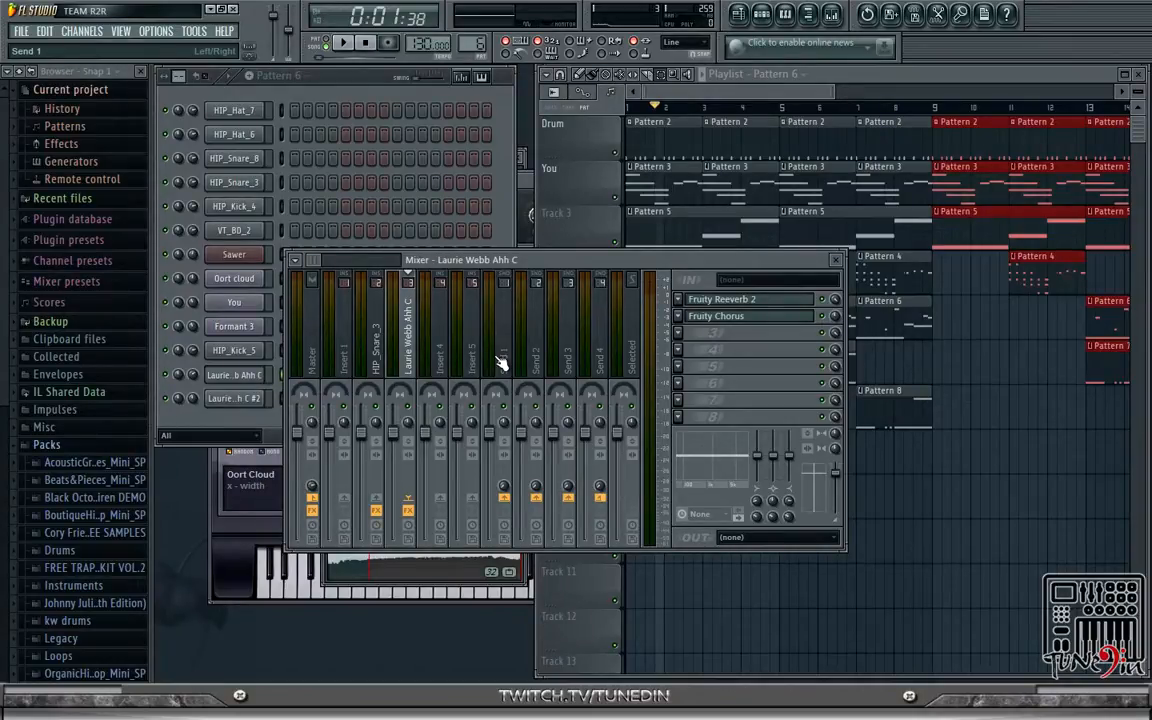
{"action": "key", "text": "space"}
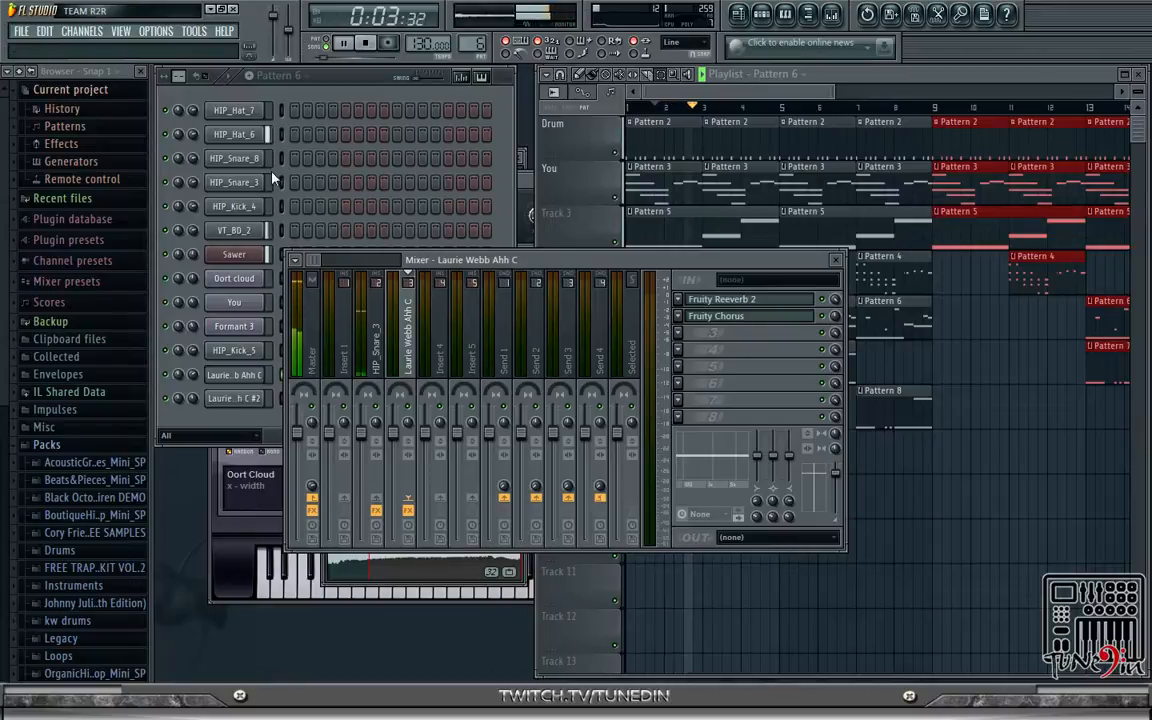
{"action": "key", "text": "space"}
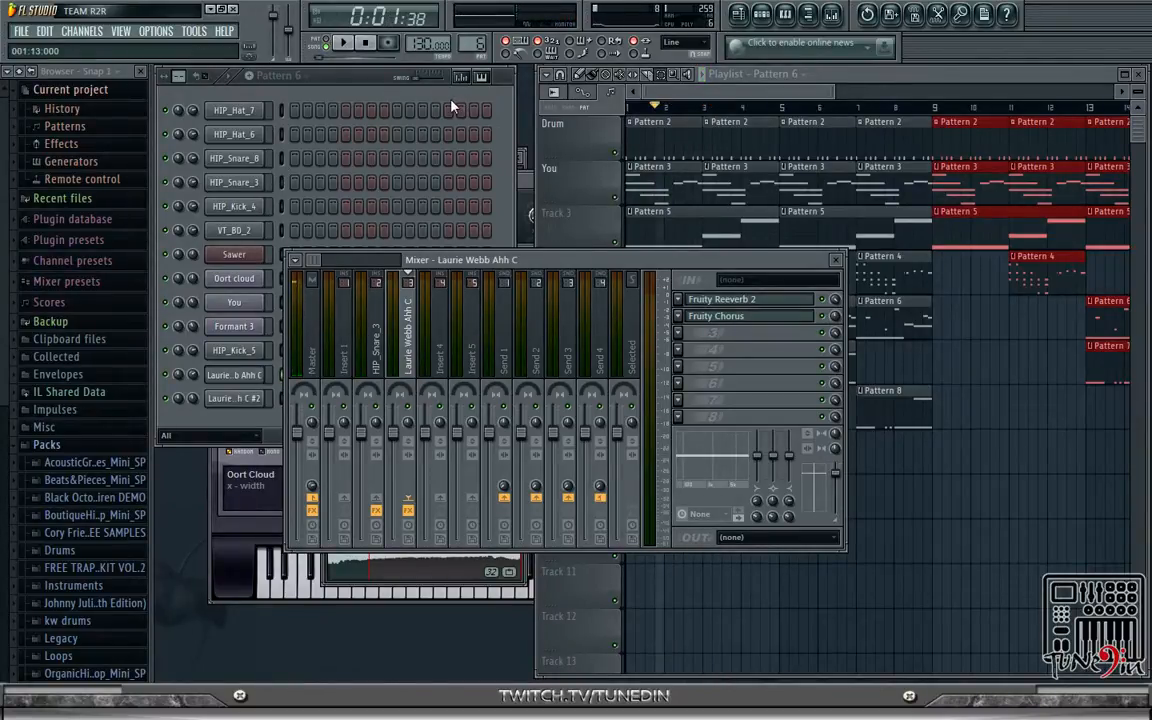
- Return playback to bar 1 and audition the extended arrangement through the duplicated section up to bar 13 and beyond
{"action": "left_click", "coordinate": [684, 95]}
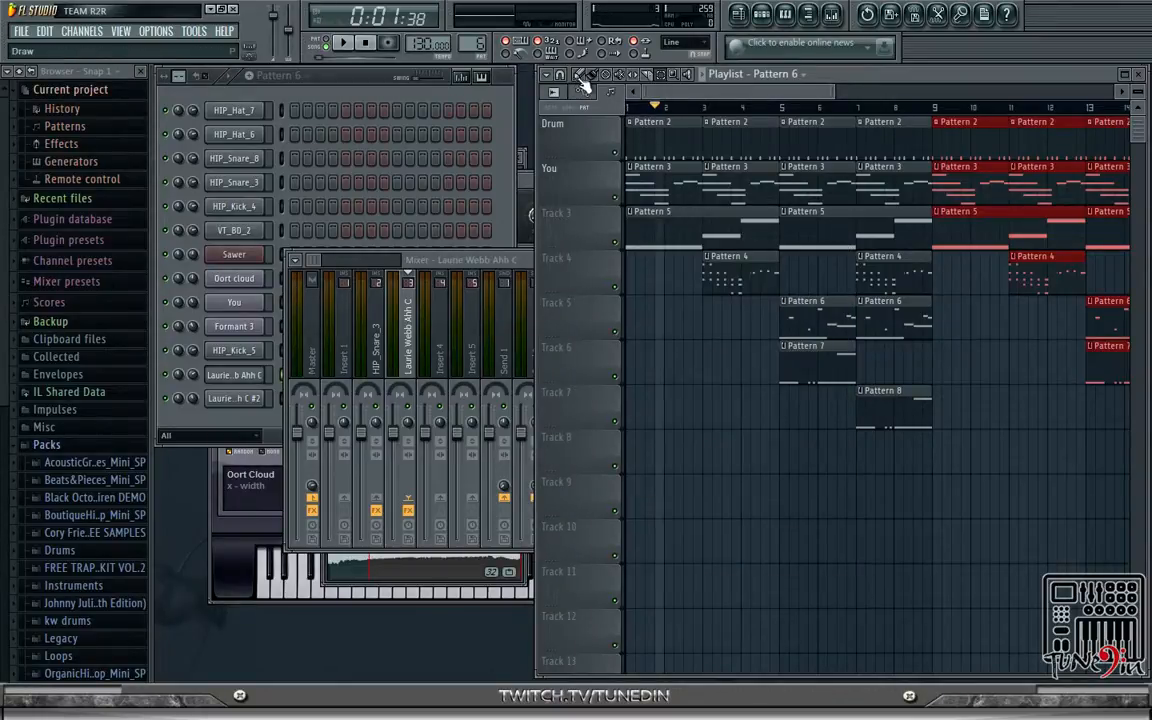
{"action": "left_click", "coordinate": [632, 107]}
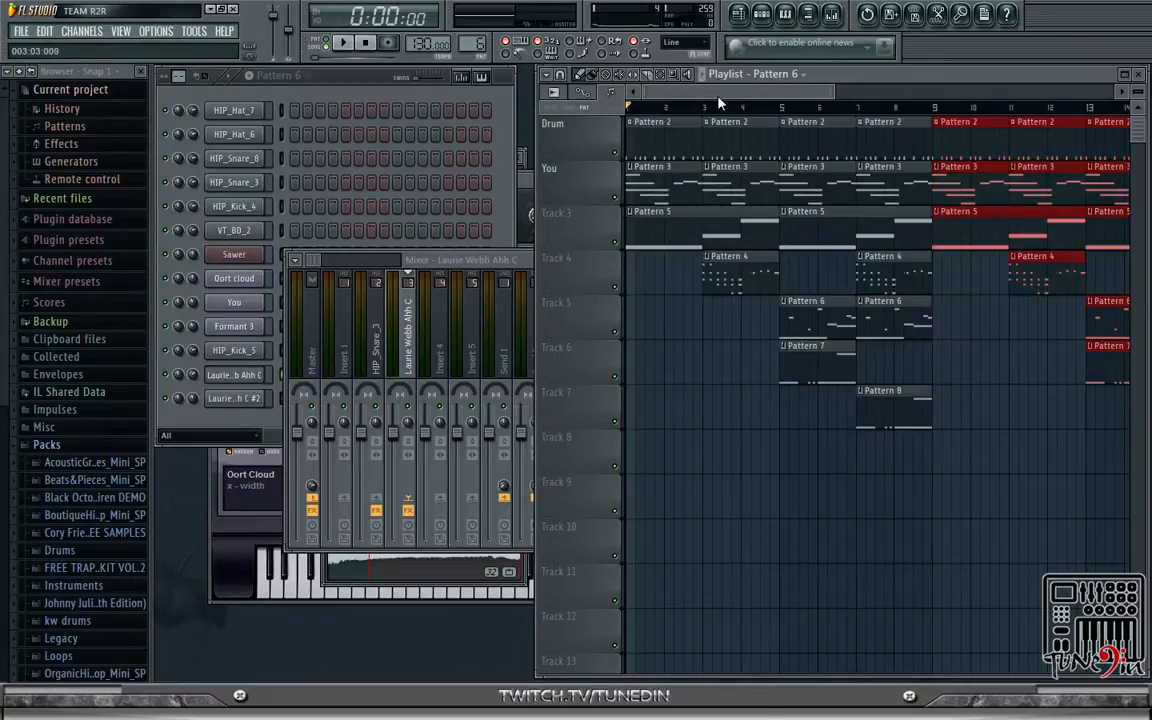
{"action": "left_click_drag", "start_coordinate": [718, 95], "coordinate": [860, 96]}
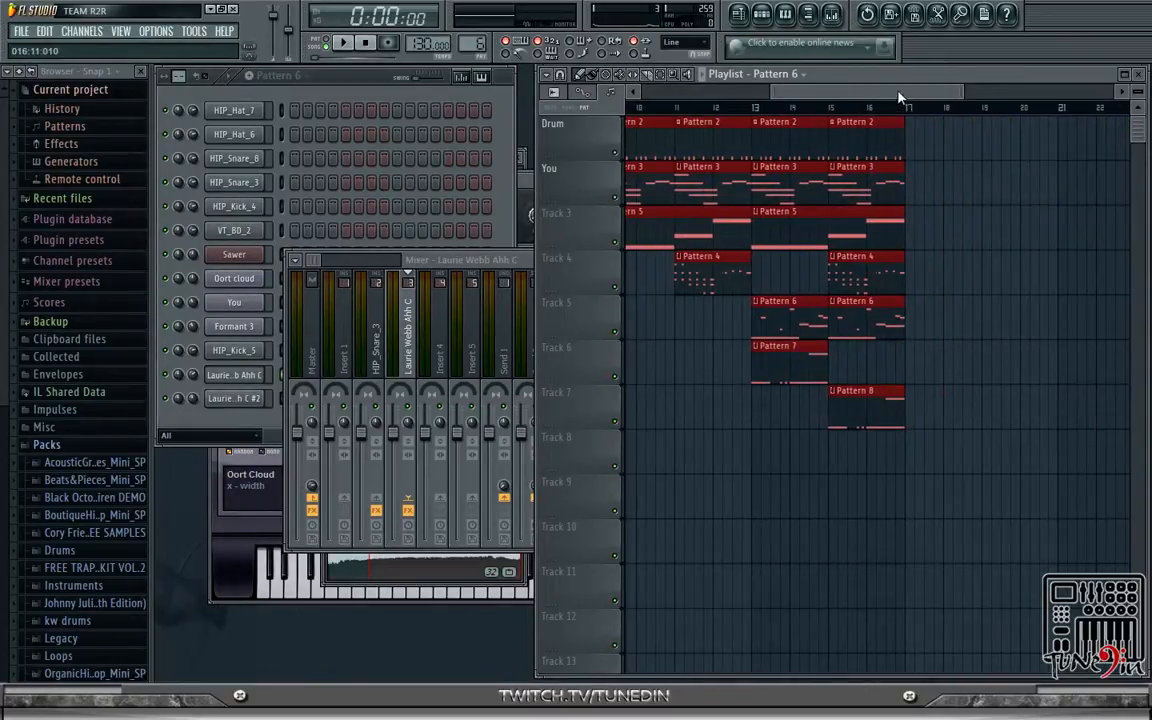
{"action": "key", "text": "space"}
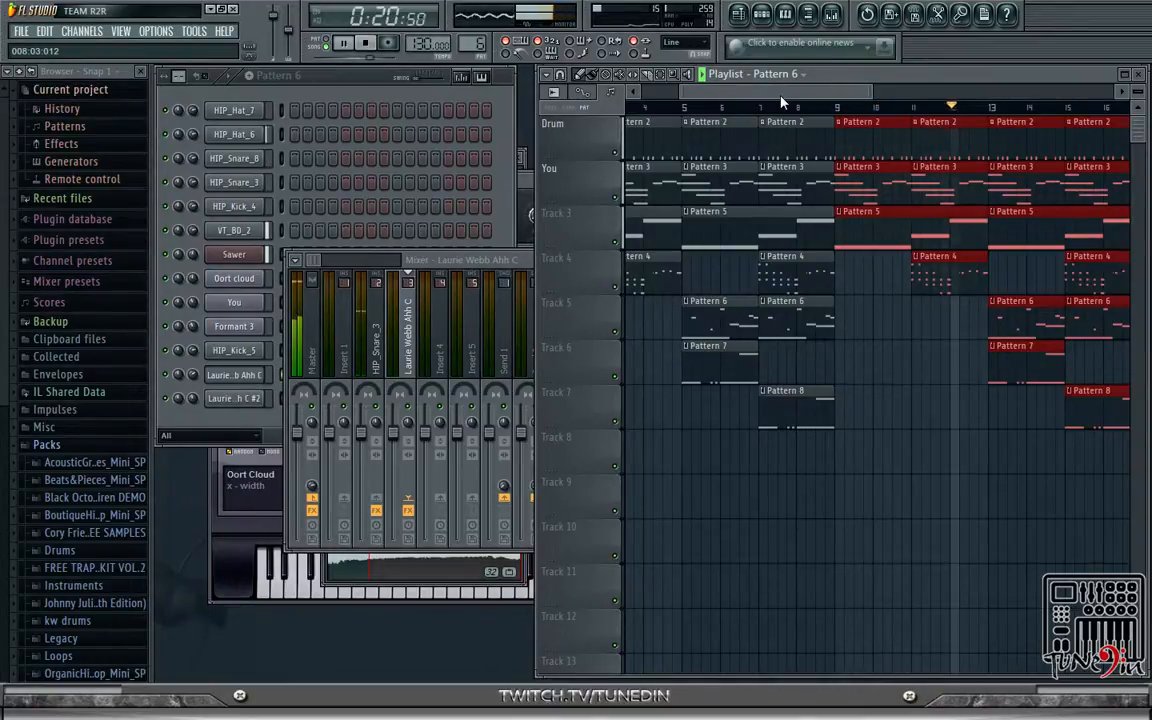
{"action": "left_click_drag", "start_coordinate": [781, 96], "coordinate": [861, 96]}
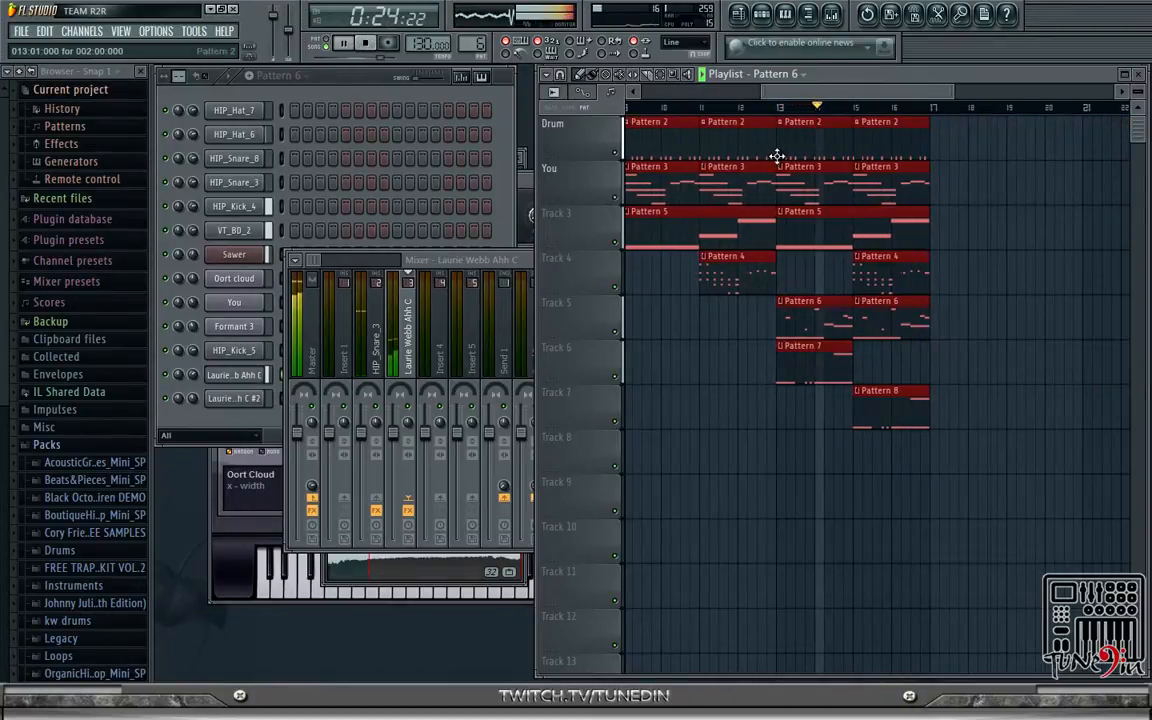
{"action": "left_click", "coordinate": [366, 43]}
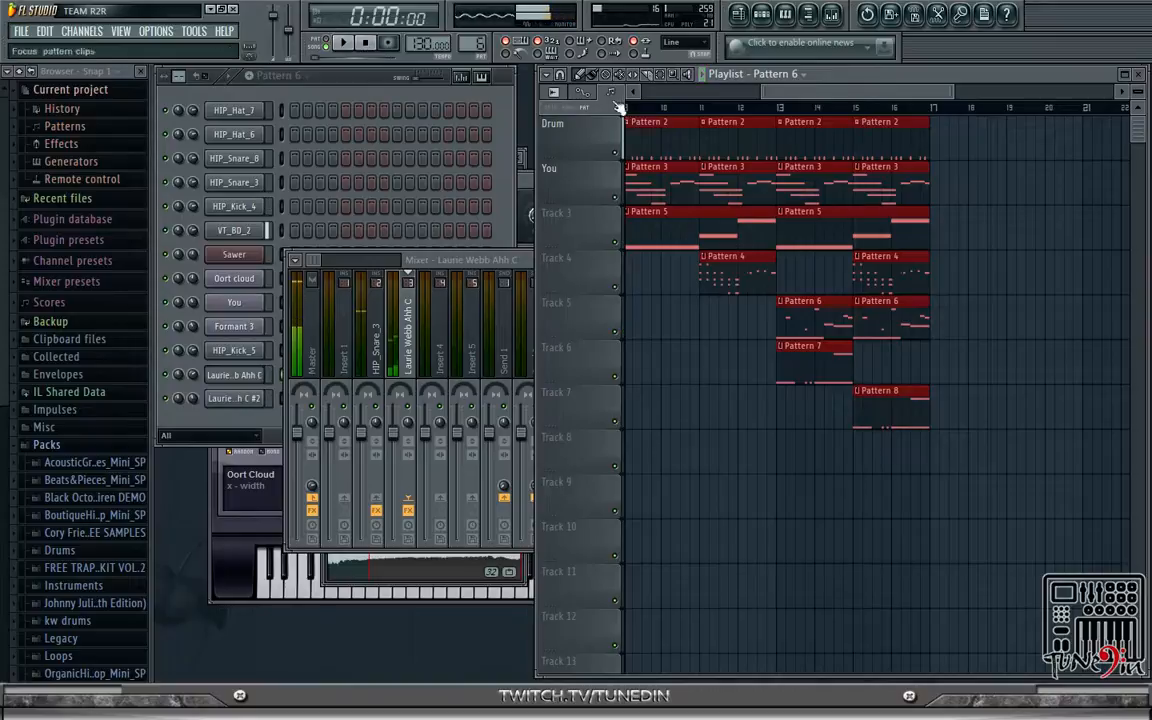
{"action": "left_click_drag", "start_coordinate": [876, 92], "coordinate": [762, 88]}
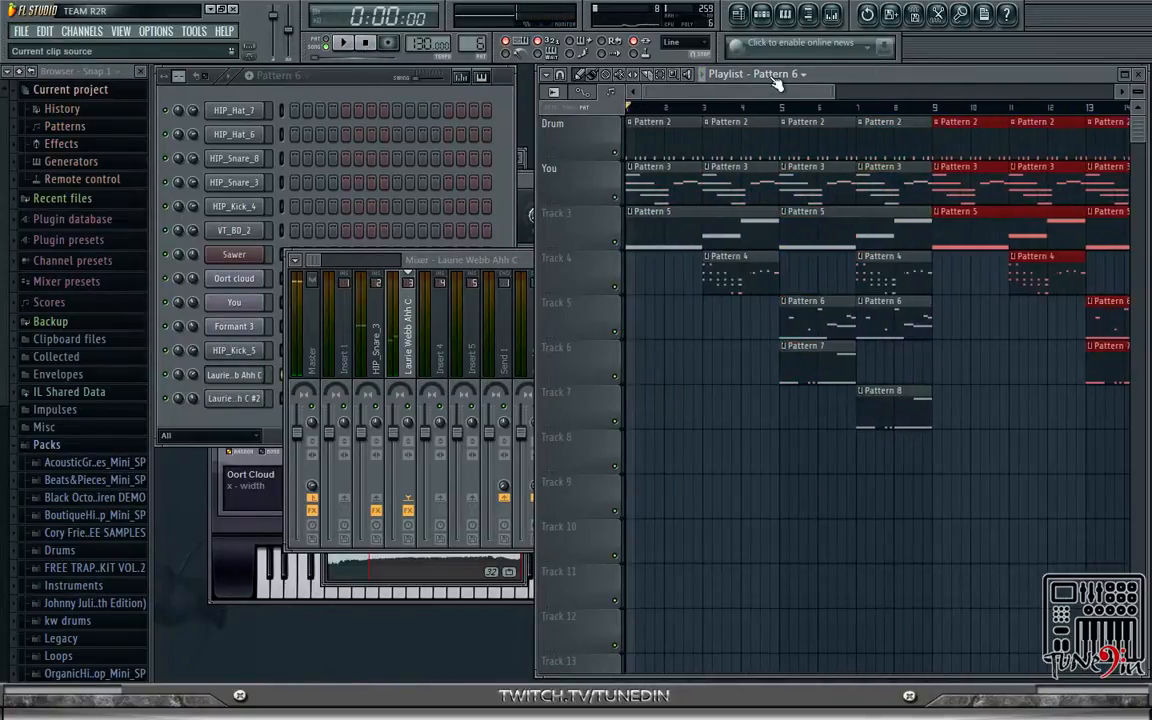
{"action": "key", "text": "space"}
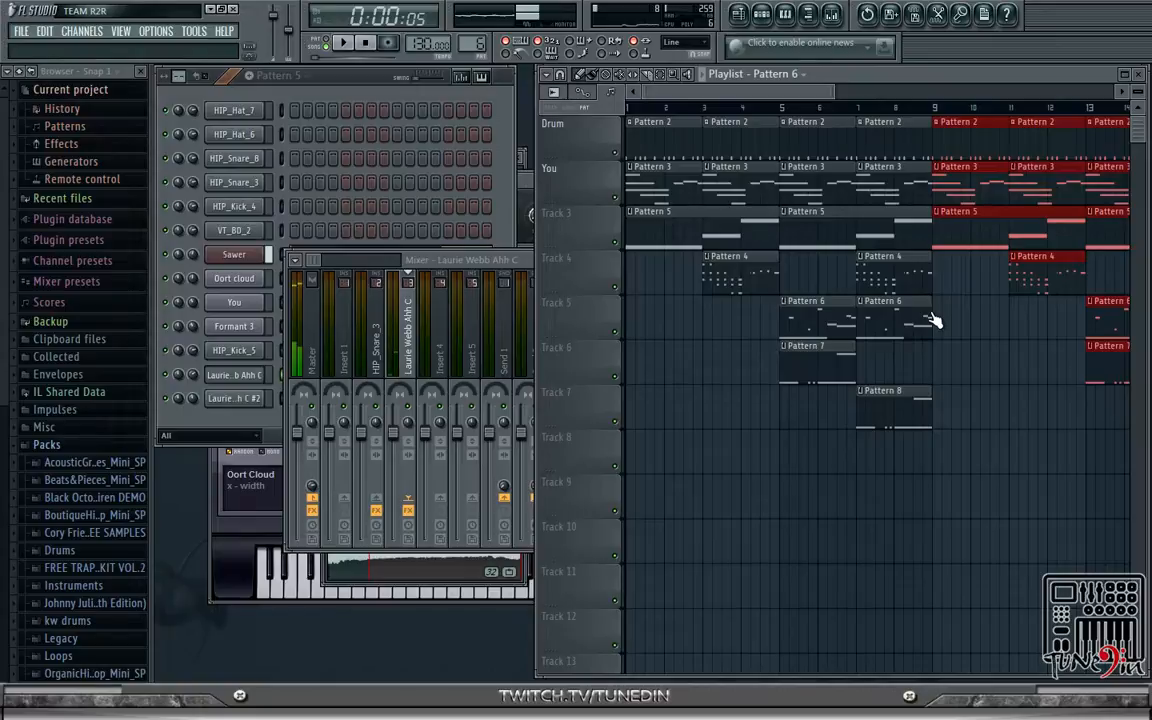
{"action": "key", "text": "space"}
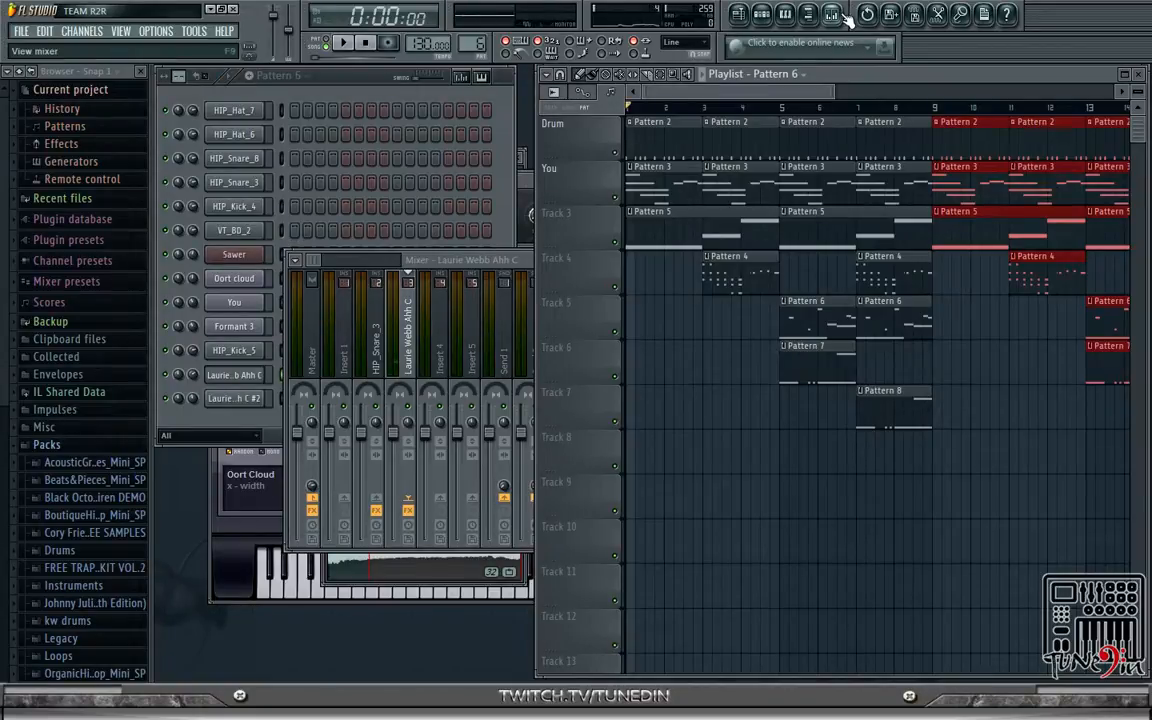
- Load Fruity Parametric EQ 2 into the second effect slot of the Master track and move its window over the playlist
{"action": "left_click", "coordinate": [834, 16]}
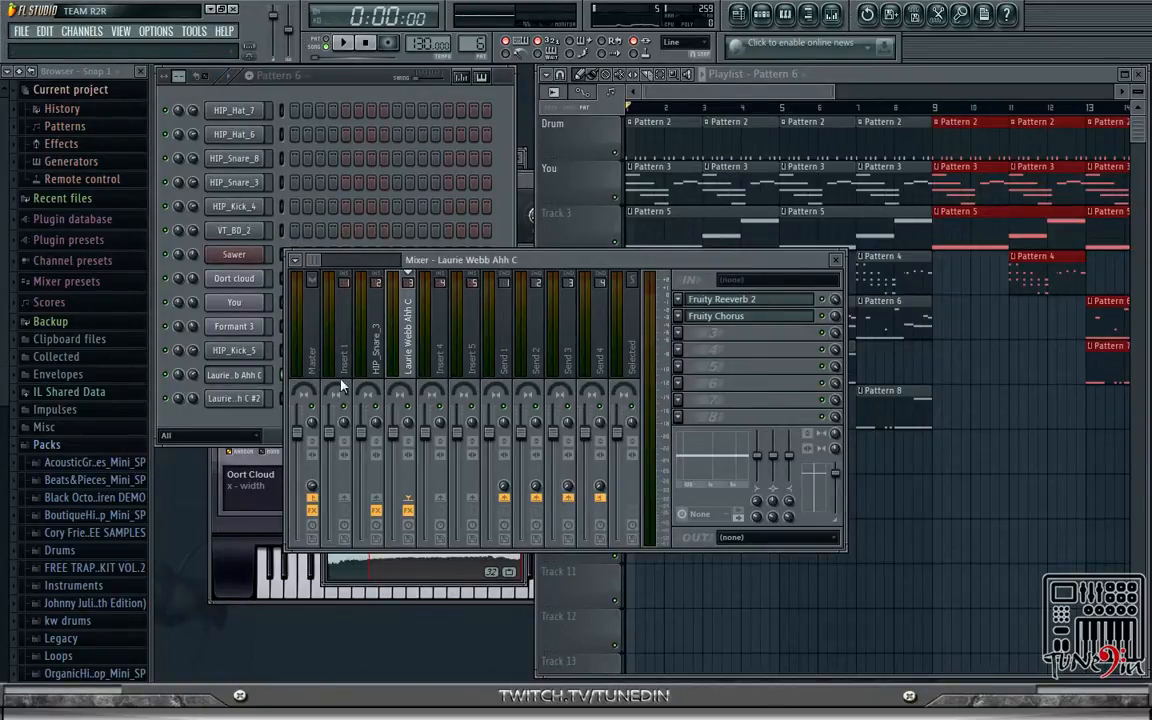
{"action": "left_click", "coordinate": [311, 335]}
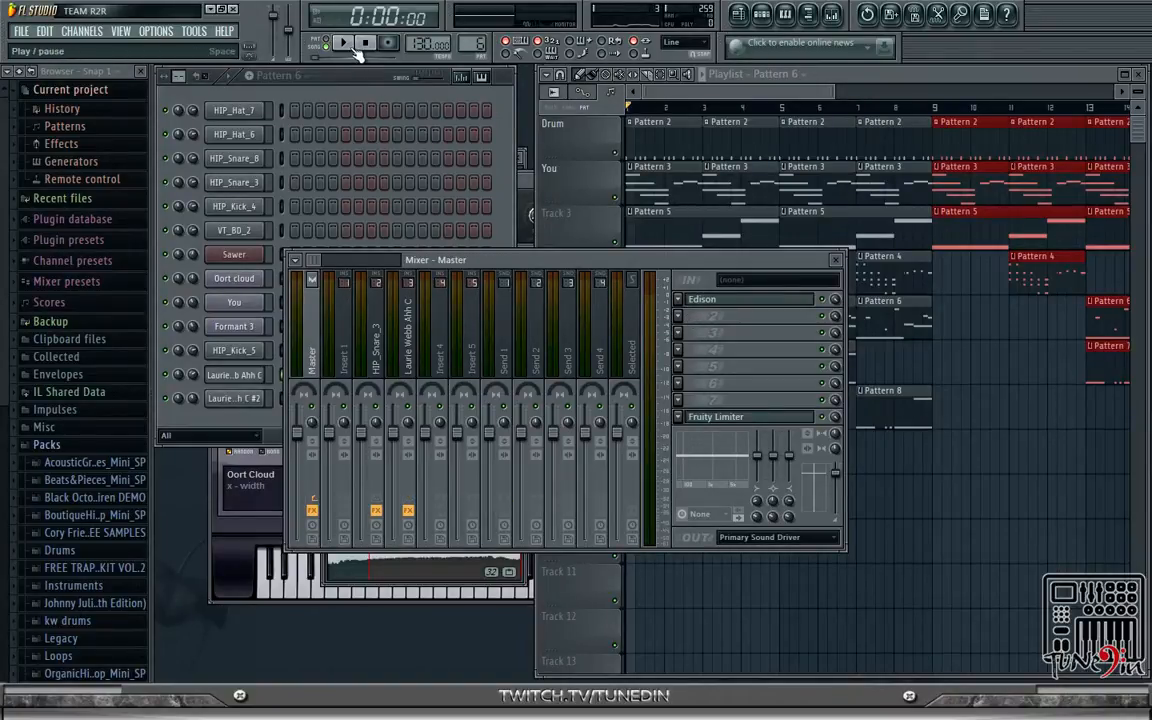
{"action": "left_click", "coordinate": [681, 330]}
{"action": "mouse_move", "coordinate": [700, 332]}
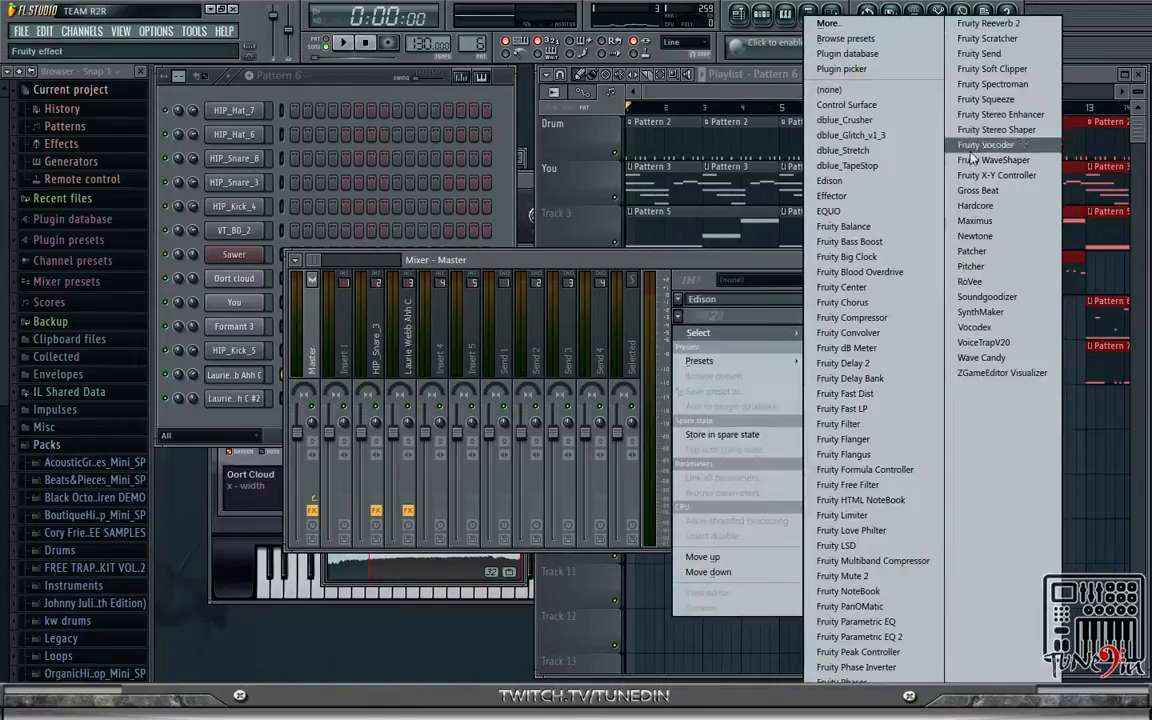
{"action": "left_click", "coordinate": [858, 636]}
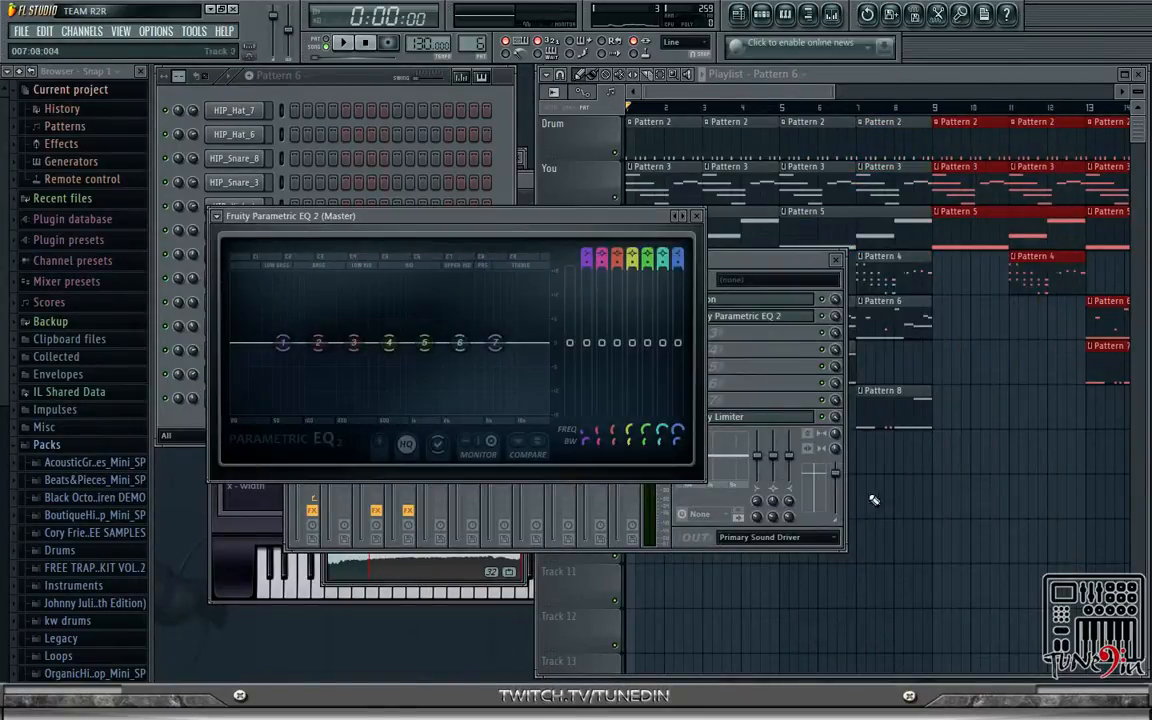
{"action": "left_click_drag", "start_coordinate": [430, 218], "coordinate": [683, 161]}
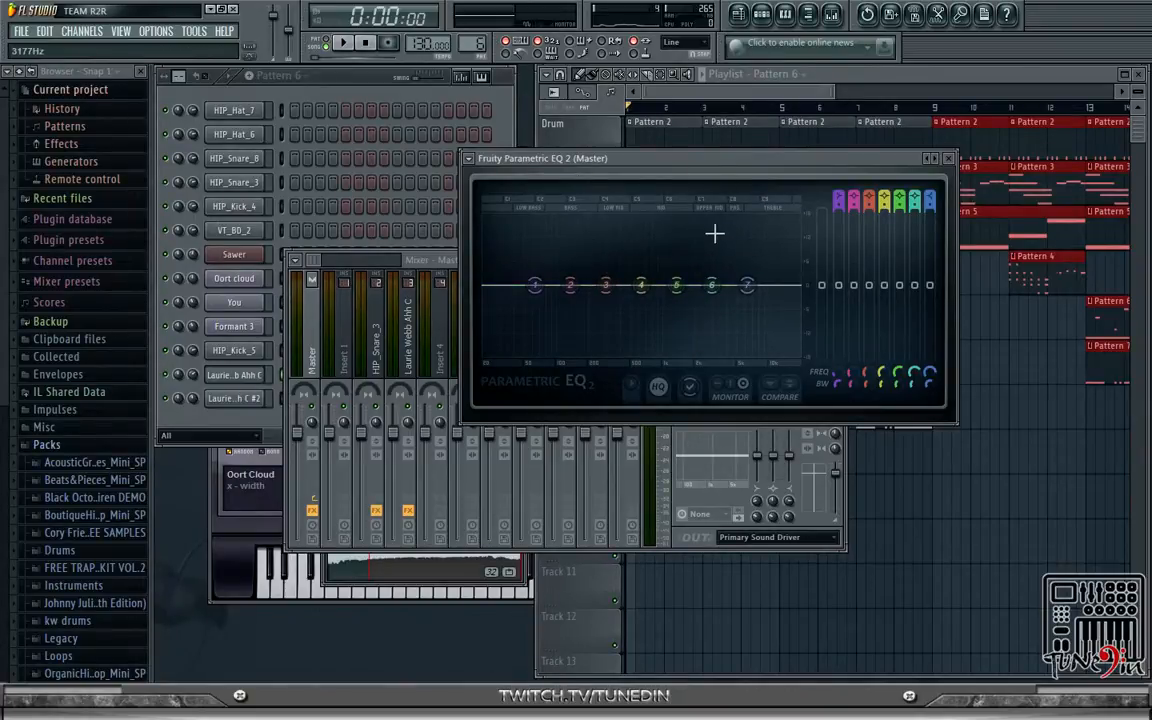
- Play the arrangement twice from the start to examine its frequency spectrum in the Master track's Fruity Parametric EQ 2
{"action": "left_click", "coordinate": [343, 43]}
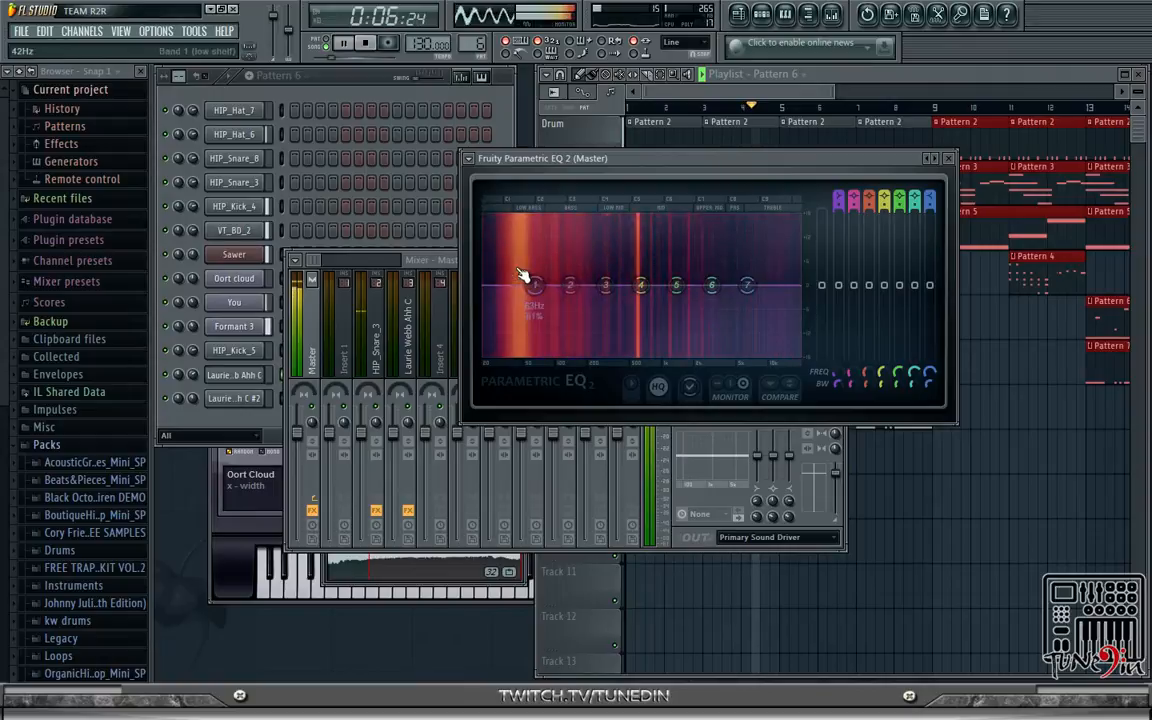
{"action": "left_click", "coordinate": [366, 43]}
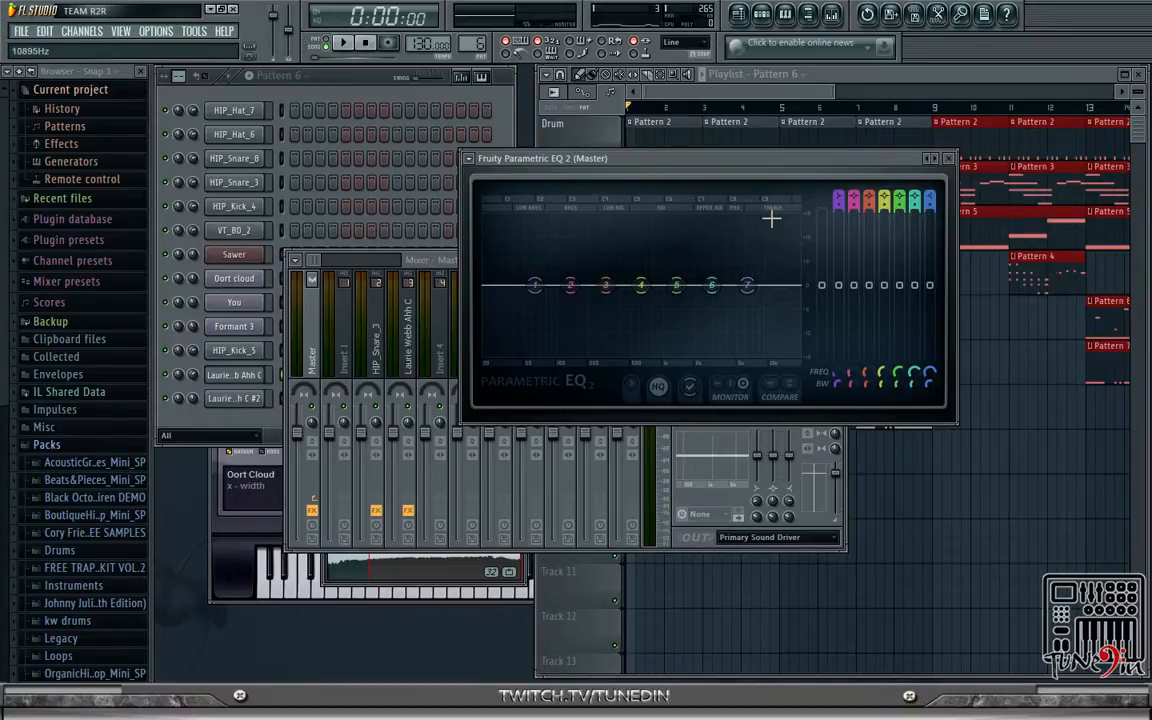
{"action": "key", "text": "space"}
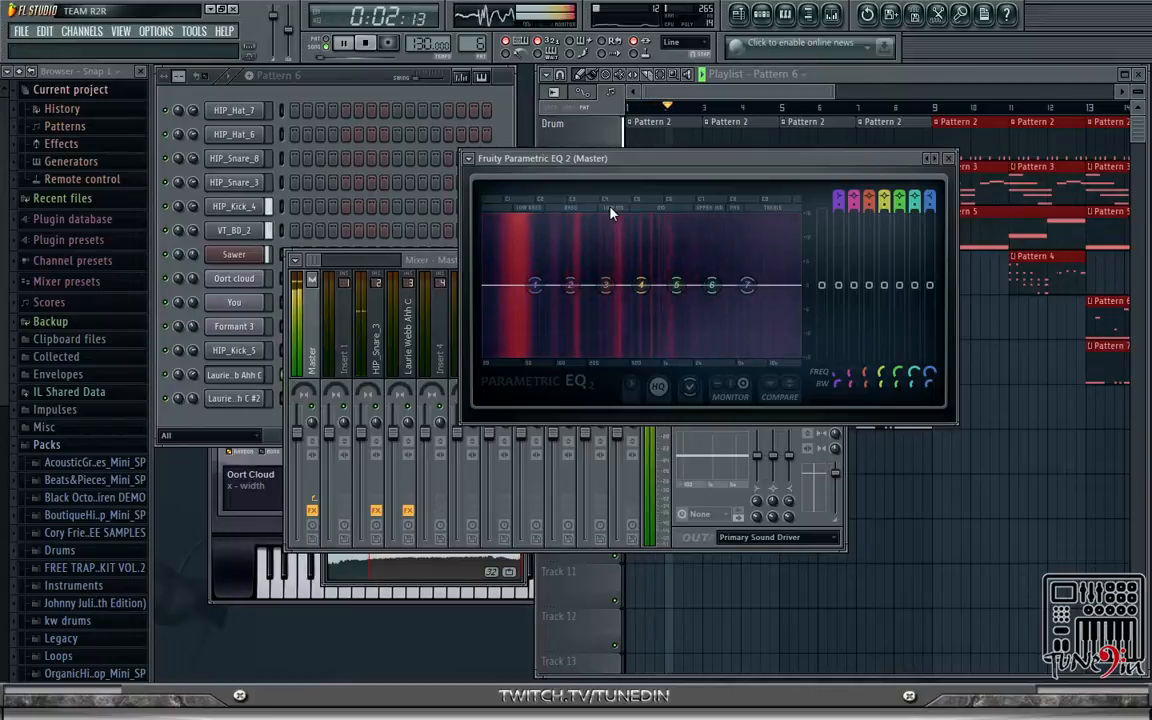
{"action": "left_click", "coordinate": [366, 44]}
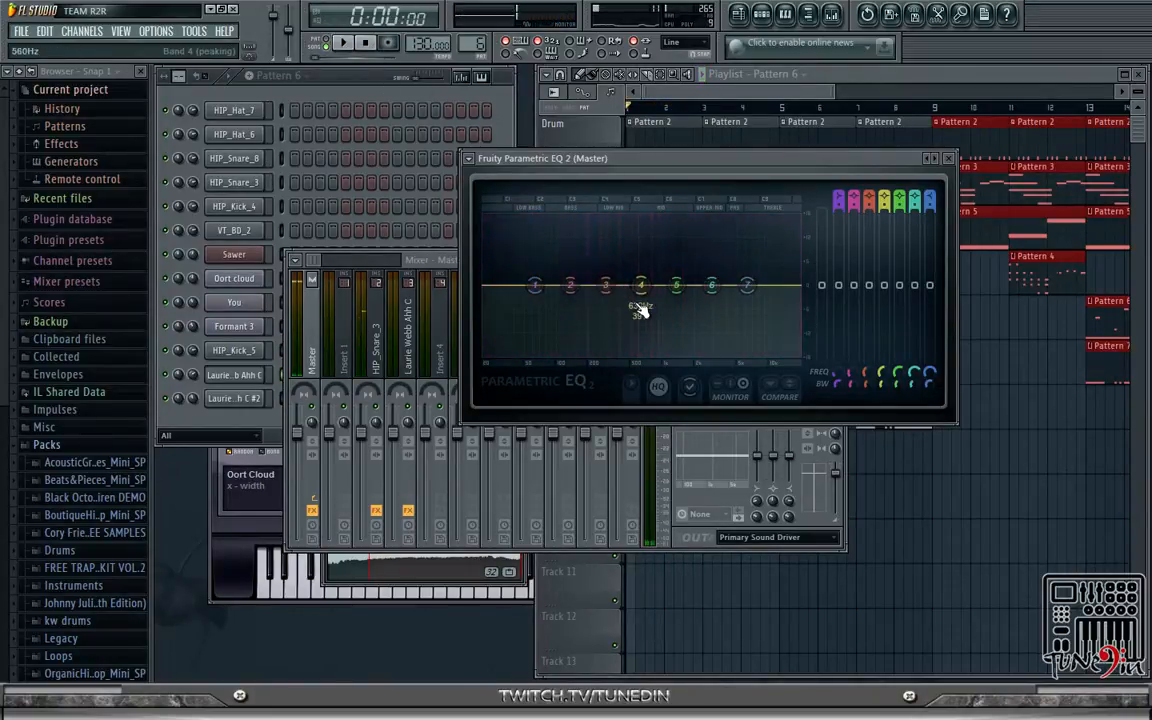
- Check the Edison editor on the Master track, close it, and open the Fruity Limiter fully in view
{"action": "left_click", "coordinate": [411, 303]}
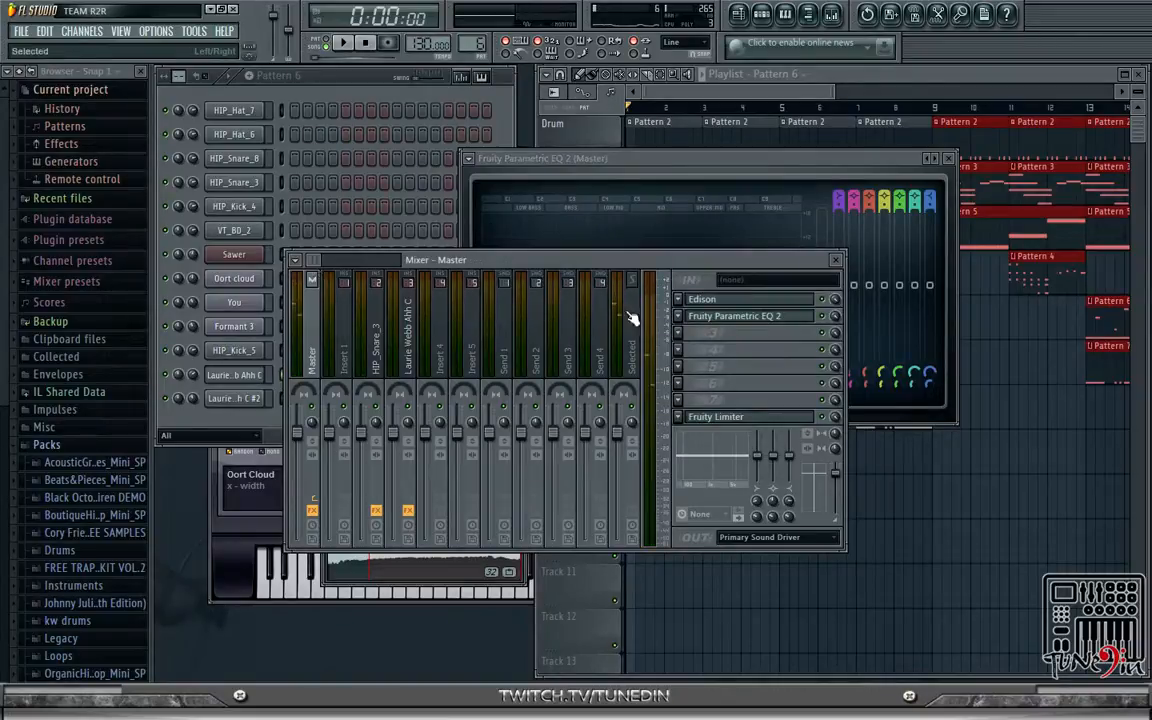
{"action": "left_click", "coordinate": [698, 300]}
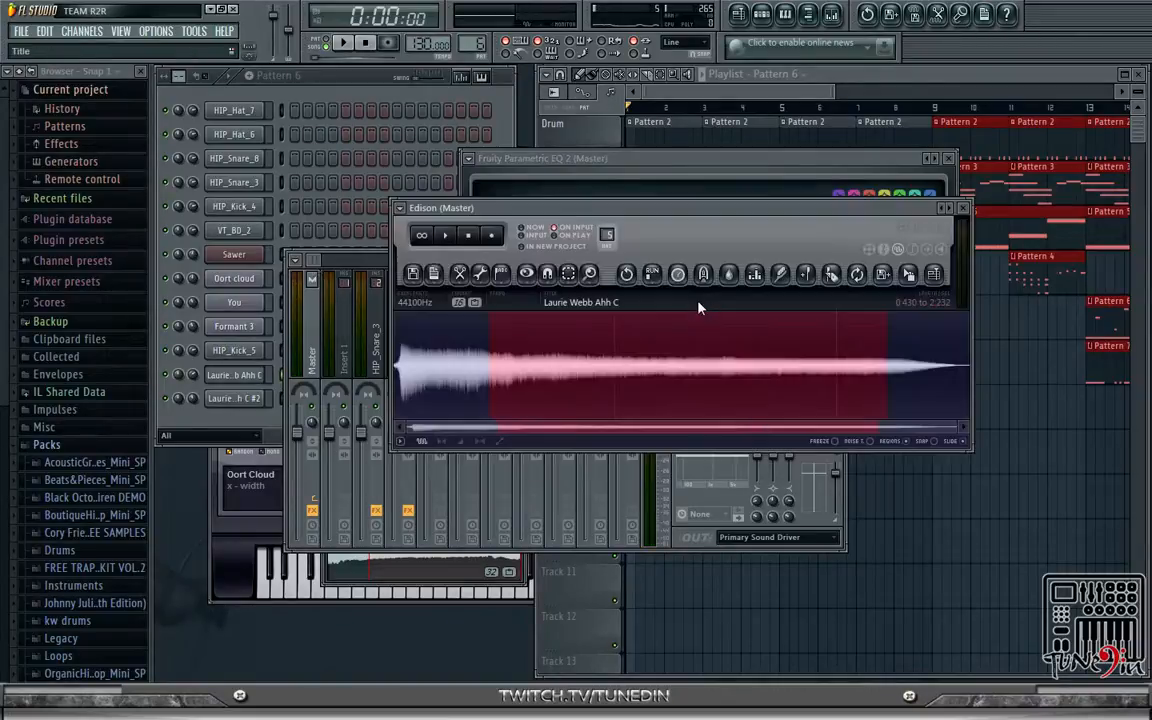
{"action": "left_click", "coordinate": [966, 209]}
{"action": "left_click", "coordinate": [712, 416]}
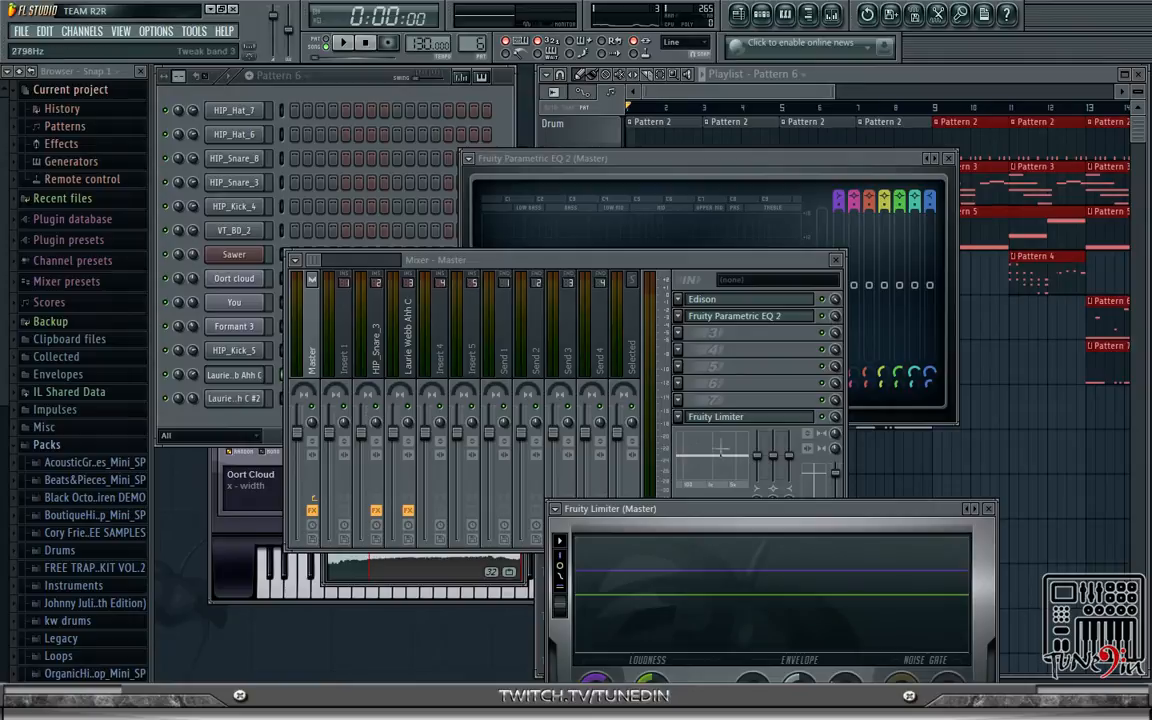
{"action": "left_click_drag", "start_coordinate": [730, 526], "coordinate": [709, 301]}
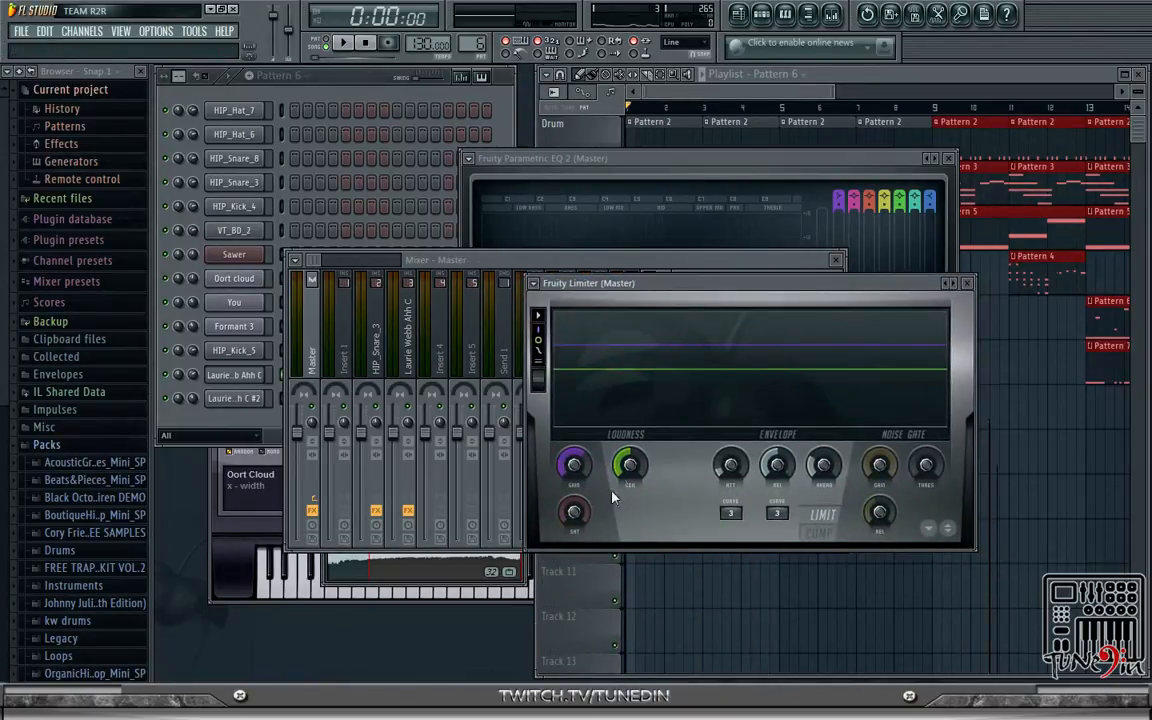
- Try higher and lower loudness gain and ceiling levels in the Master limiter, settle both slightly below their starting levels, and return to the playlist
{"action": "left_click_drag", "start_coordinate": [573, 467], "coordinate": [569, 334]}
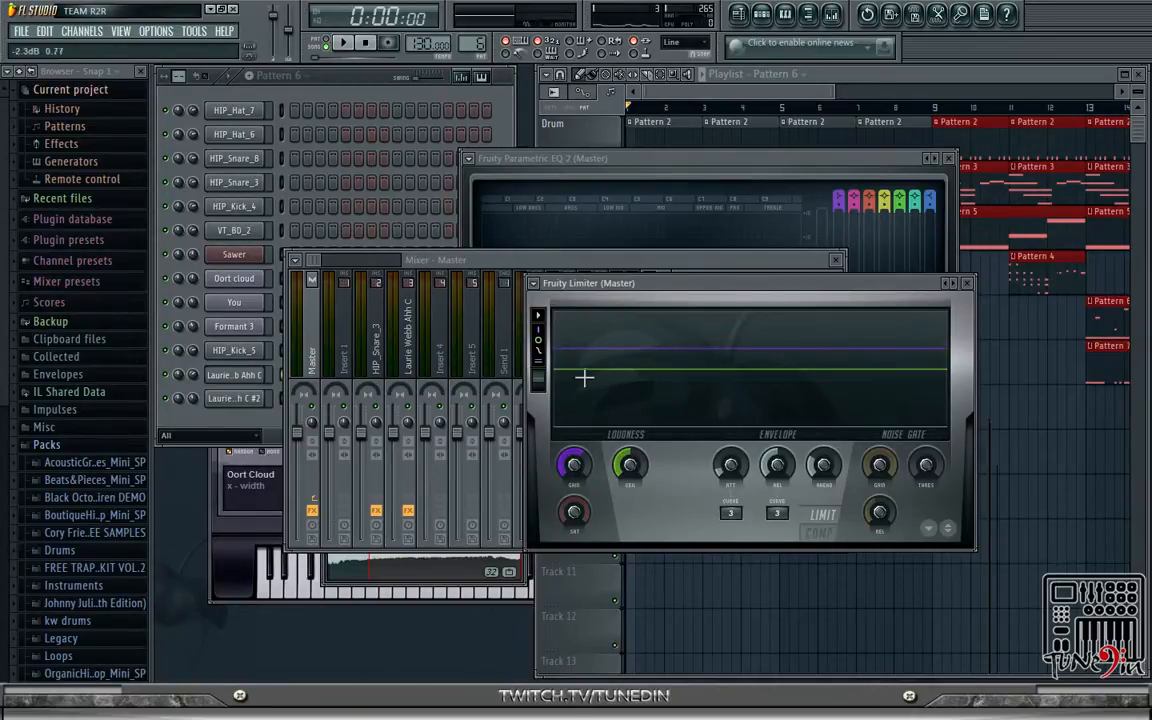
{"action": "left_click_drag", "start_coordinate": [590, 466], "coordinate": [590, 500]}
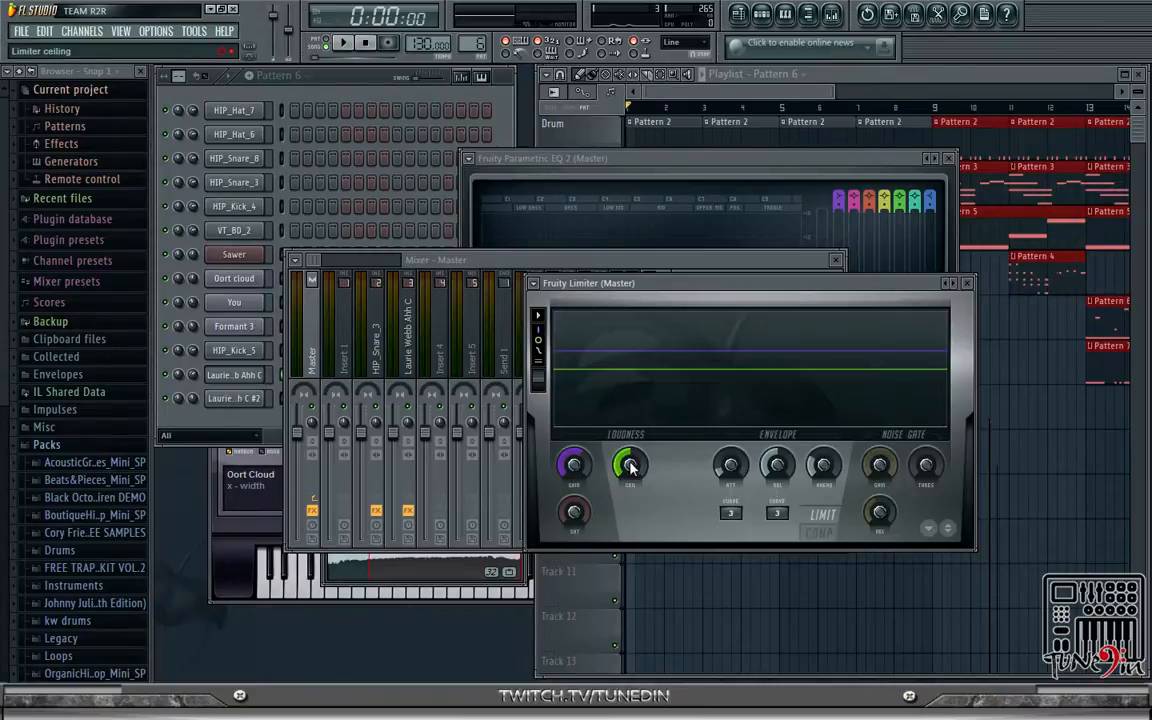
{"action": "left_click_drag", "start_coordinate": [630, 466], "coordinate": [630, 463]}
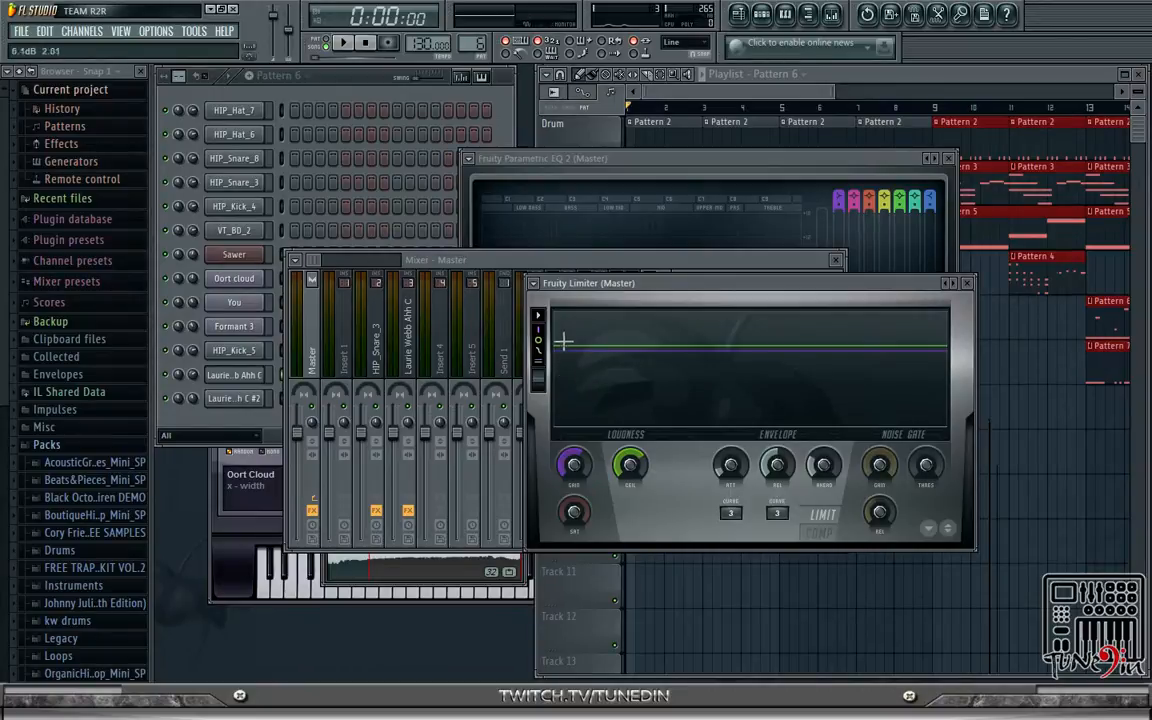
{"action": "left_click_drag", "start_coordinate": [632, 466], "coordinate": [632, 506]}
{"action": "left_click_drag", "start_coordinate": [573, 464], "coordinate": [573, 445]}
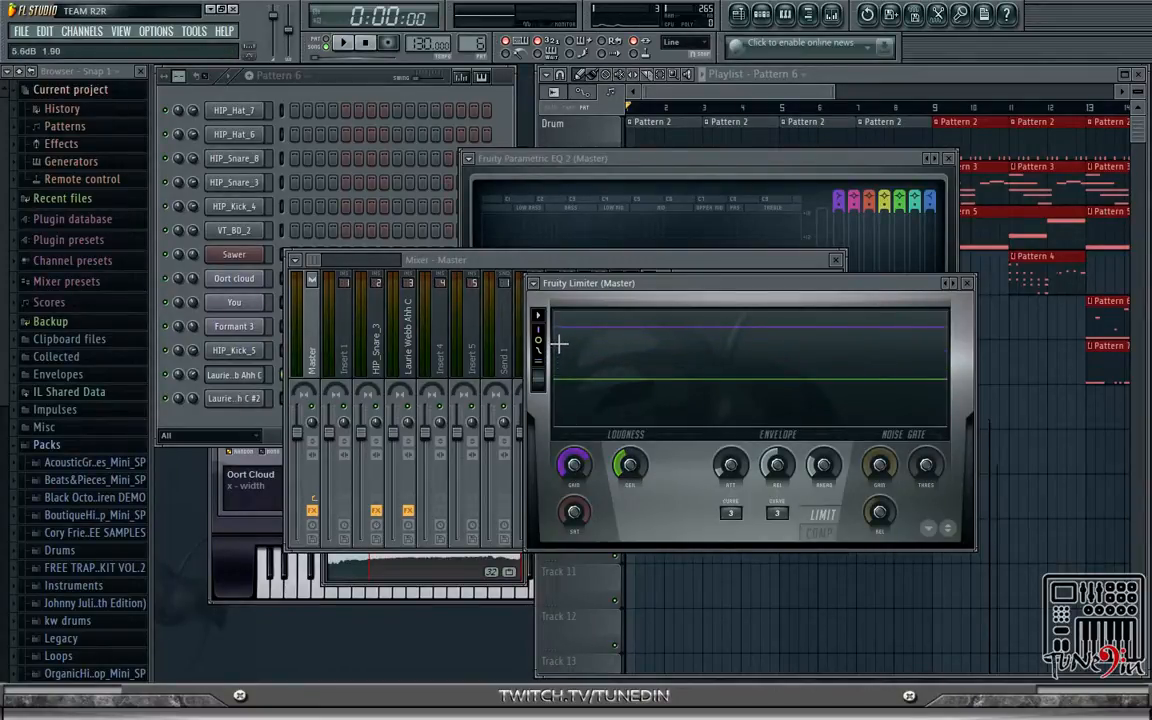
{"action": "mouse_move", "coordinate": [573, 464]}
{"action": "left_mouse_down"}
{"action": "mouse_move", "coordinate": [573, 479]}
{"action": "mouse_move", "coordinate": [588, 472]}
{"action": "left_mouse_up"}
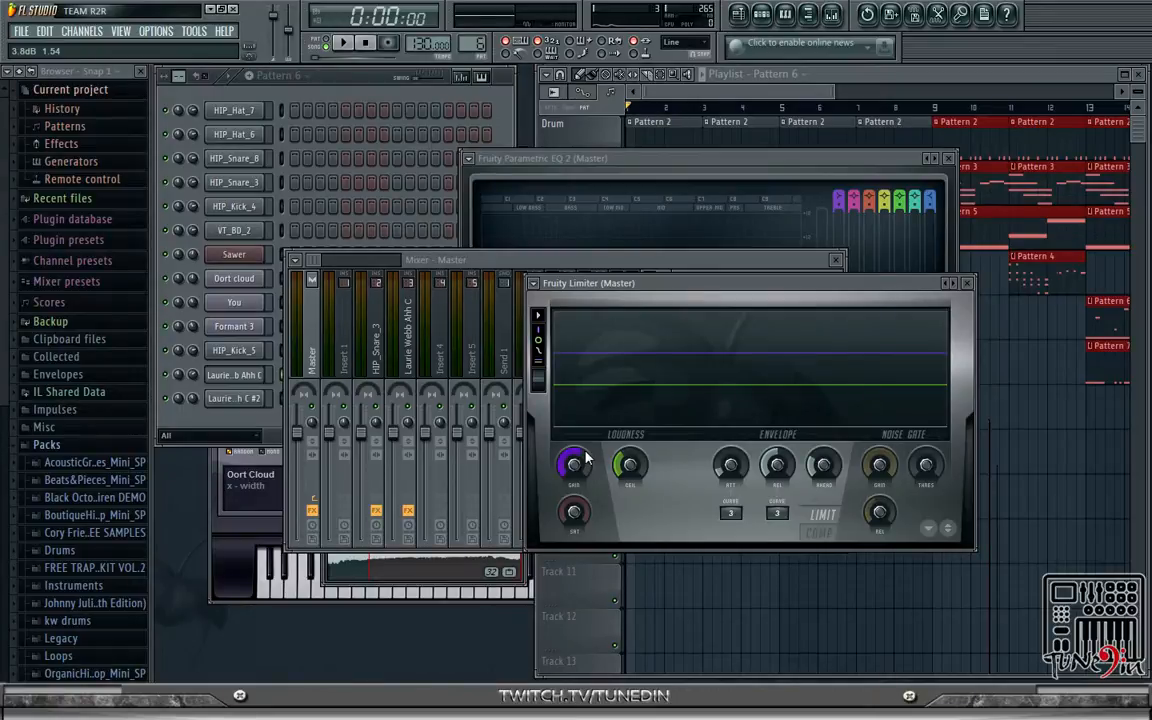
{"action": "left_click_drag", "start_coordinate": [587, 470], "coordinate": [629, 452]}
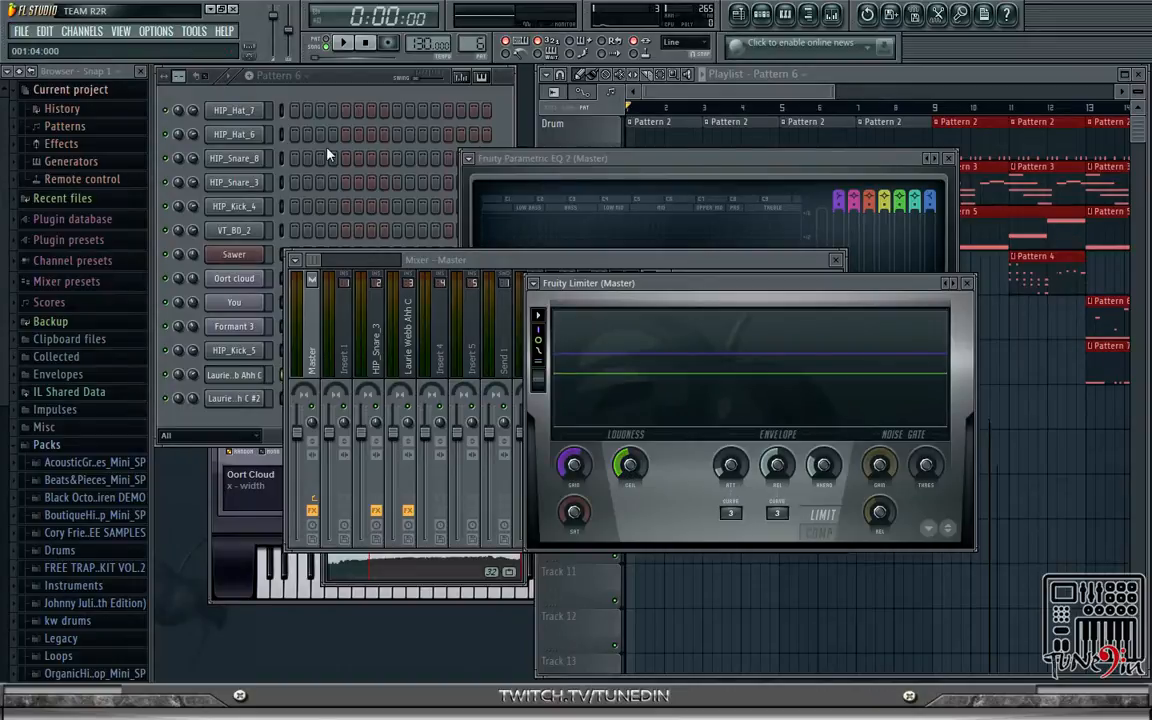
{"action": "left_click", "coordinate": [667, 103]}
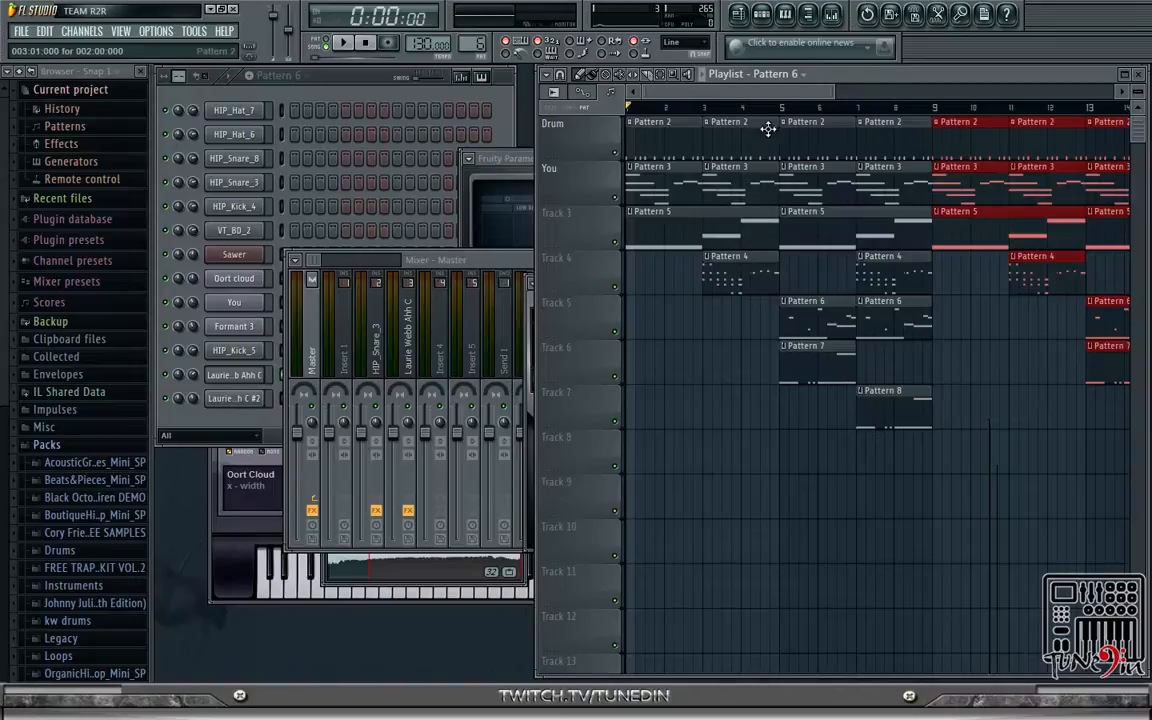
{"action": "left_click_drag", "start_coordinate": [730, 91], "coordinate": [620, 95]}
{"action": "left_click_drag", "start_coordinate": [755, 93], "coordinate": [664, 146]}
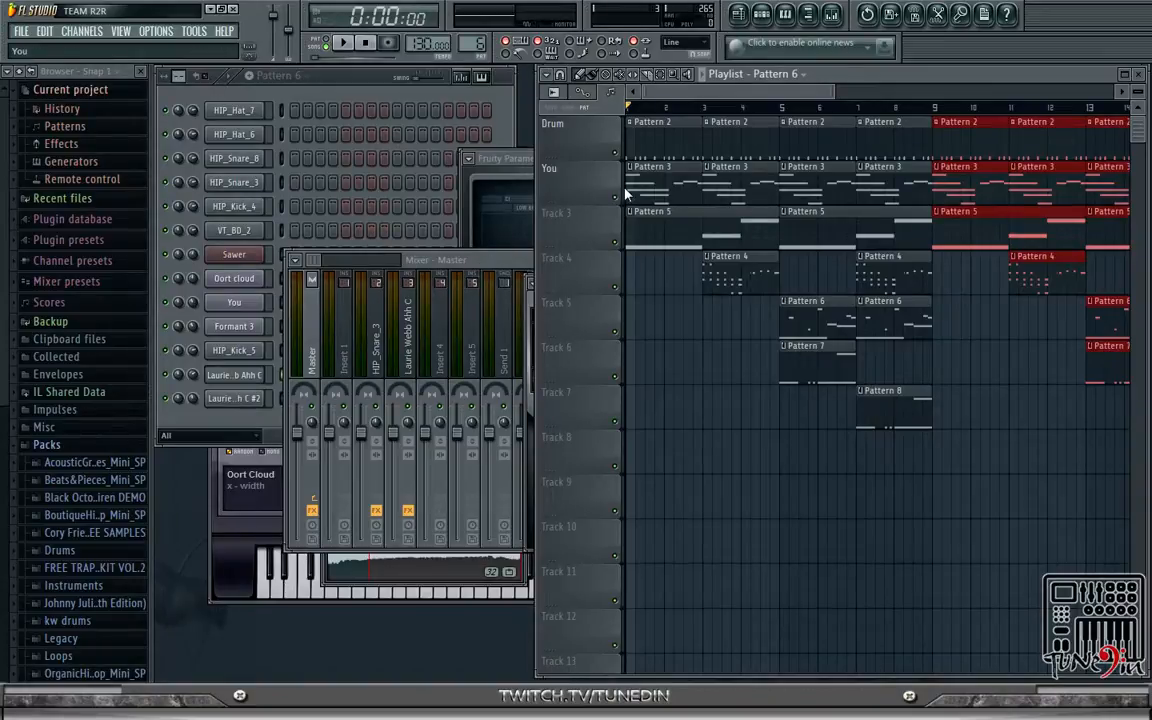
{"action": "left_click_drag", "start_coordinate": [692, 92], "coordinate": [650, 120]}
{"action": "mouse_move", "coordinate": [682, 94]}
{"action": "left_mouse_down"}
{"action": "mouse_move", "coordinate": [729, 111]}
{"action": "mouse_move", "coordinate": [680, 112]}
{"action": "left_mouse_up"}
- Check the Fruity Limiter settings on the Master track and close the limiter window
{"action": "left_click", "coordinate": [303, 348]}
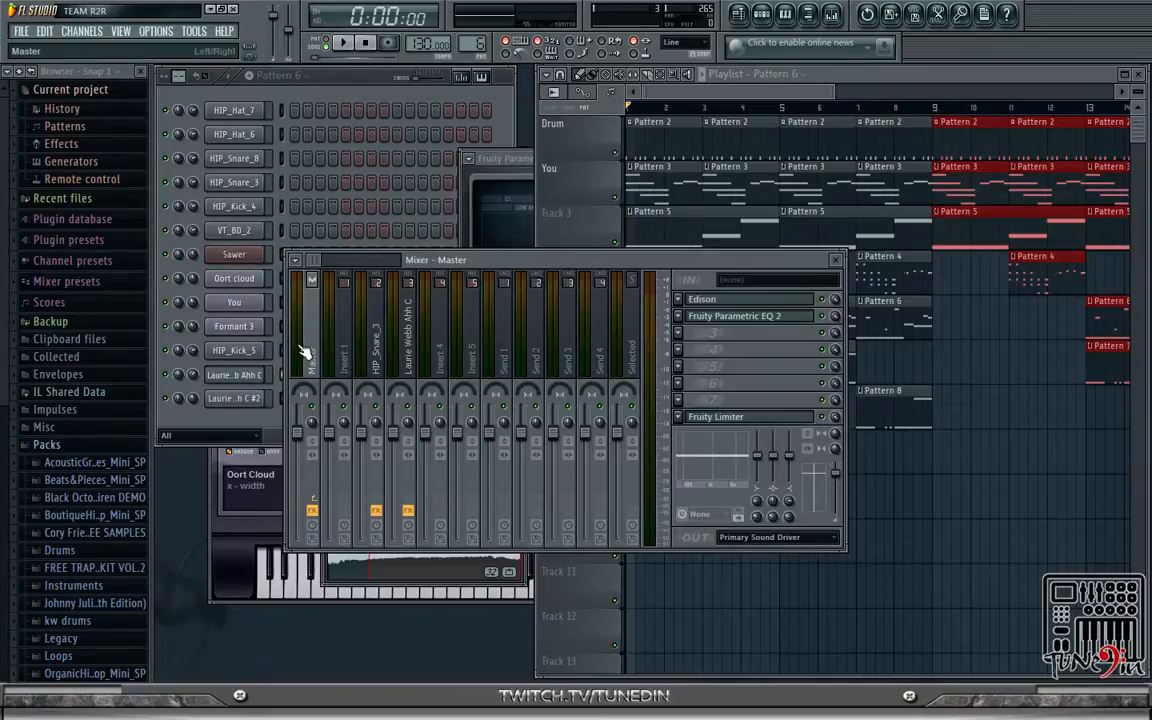
{"action": "left_click", "coordinate": [731, 419]}
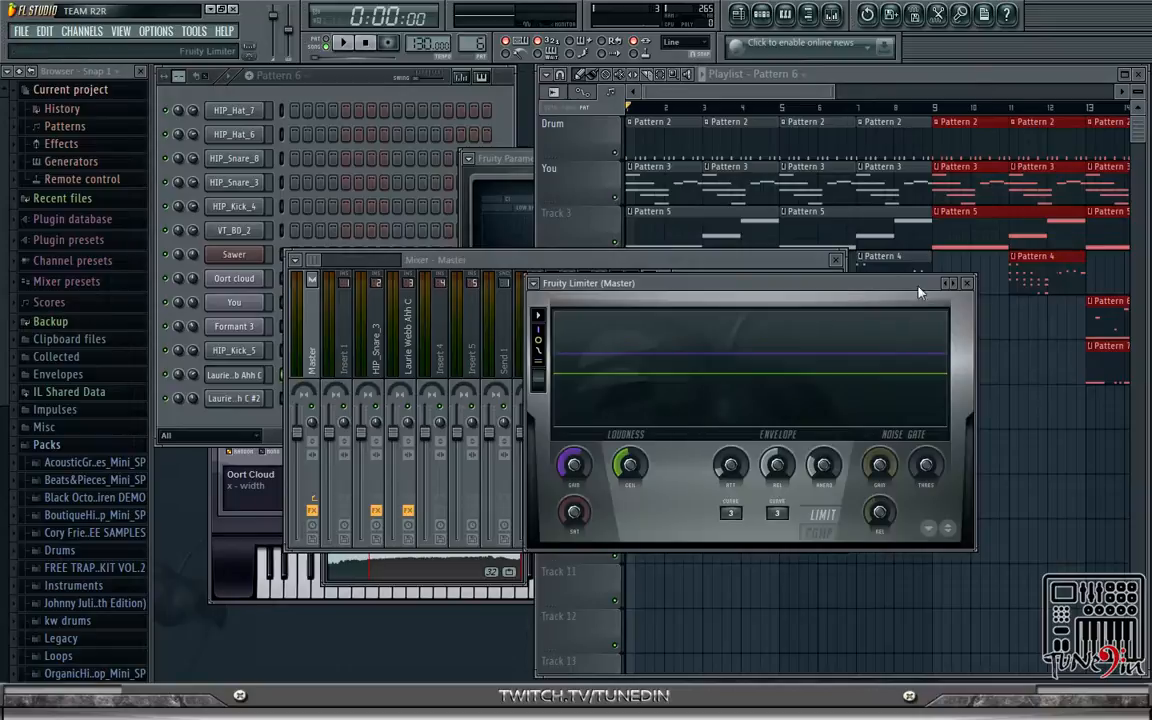
{"action": "left_click", "coordinate": [966, 283]}
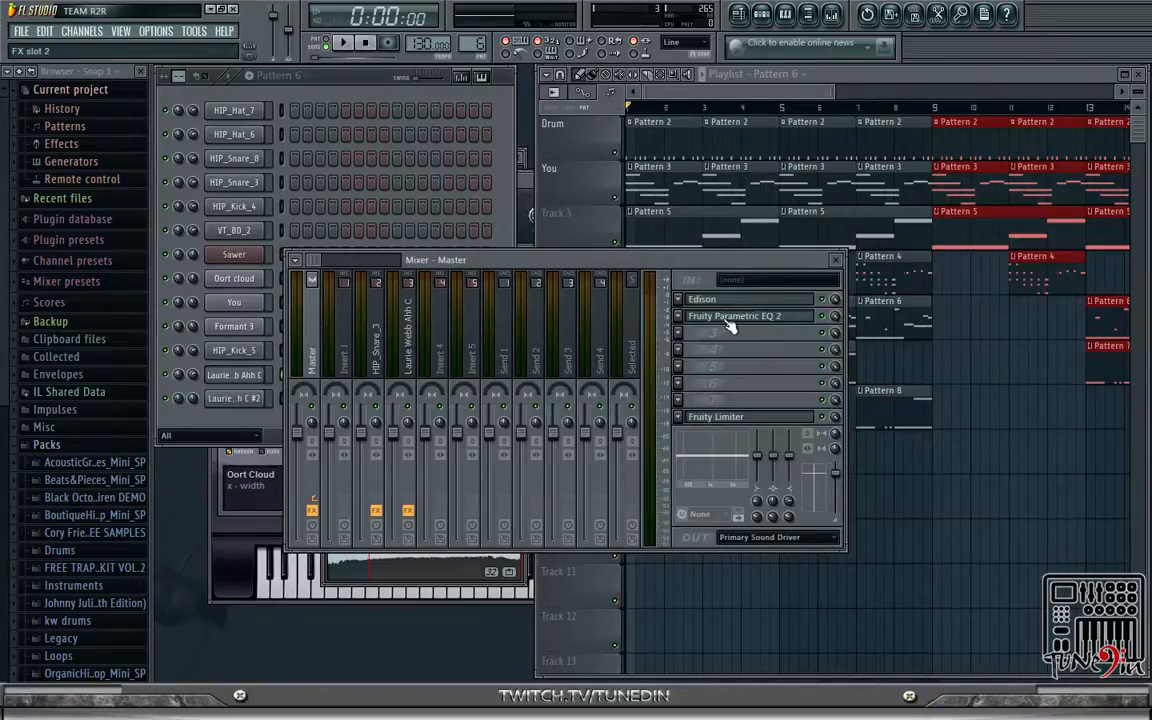
- Open the Master track's Fruity Parametric EQ 2 and slightly boost band 6 near 3 kHz while the arrangement plays, then stop playback
{"action": "left_click", "coordinate": [703, 312]}
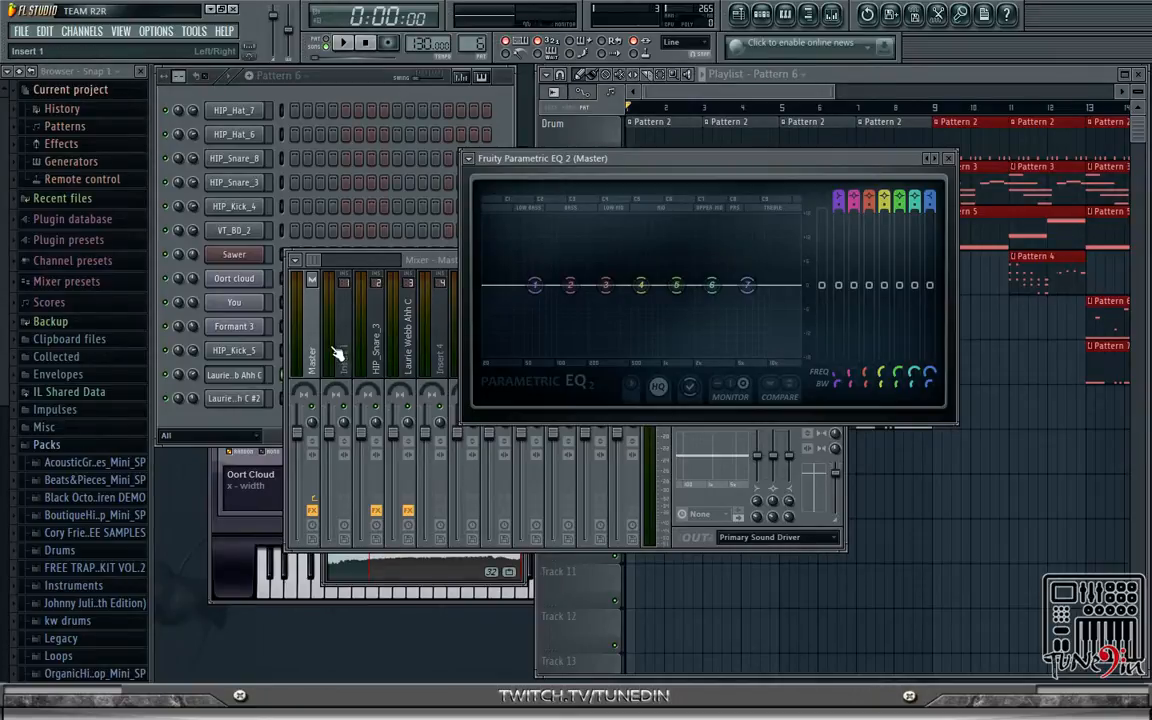
{"action": "left_click", "coordinate": [342, 43]}
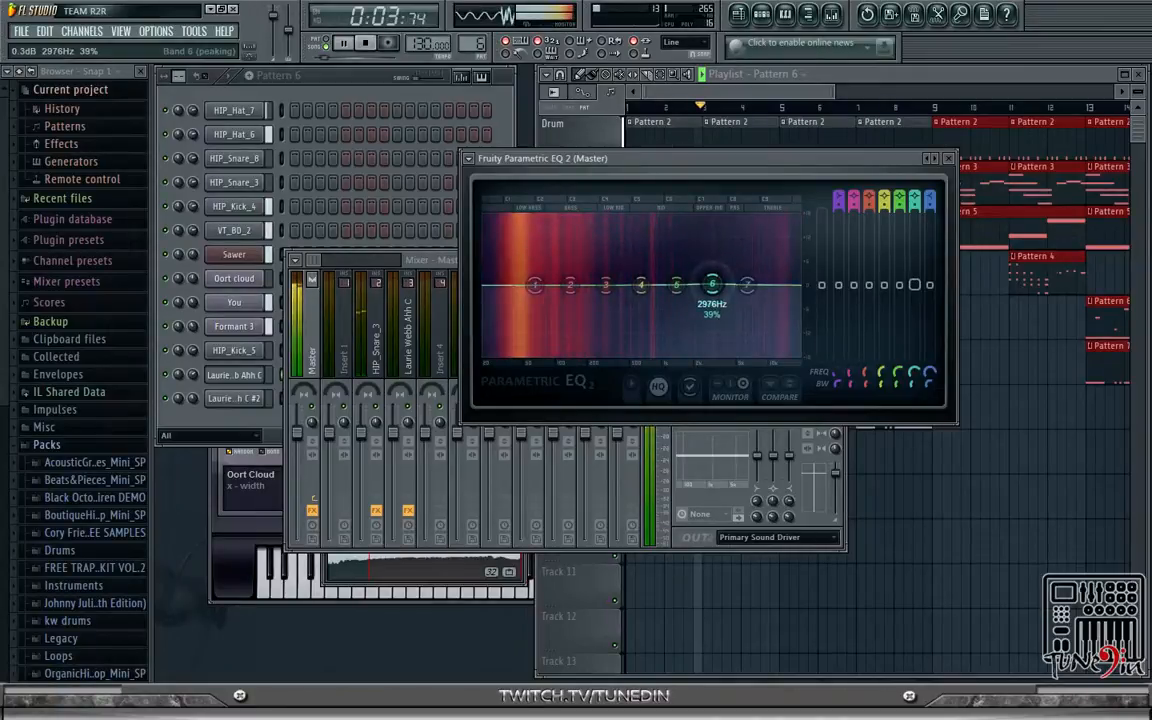
{"action": "mouse_move", "coordinate": [712, 285]}
{"action": "left_mouse_down"}
{"action": "mouse_move", "coordinate": [703, 268]}
{"action": "mouse_move", "coordinate": [708, 283]}
{"action": "left_mouse_up"}
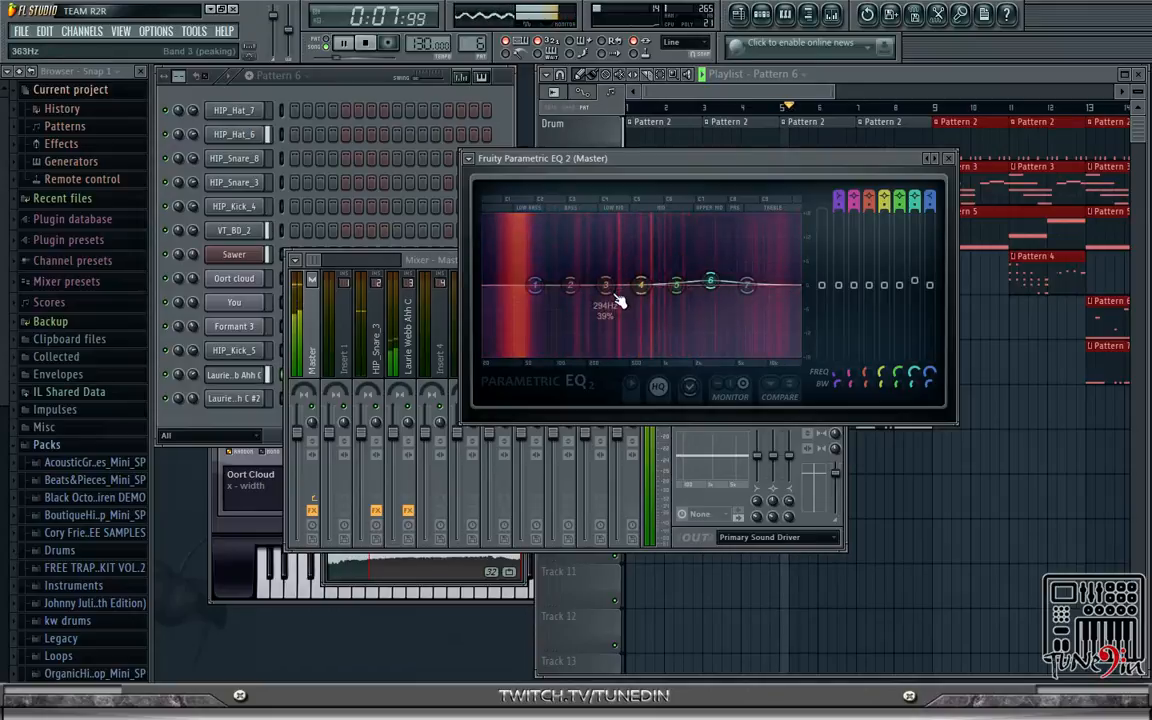
{"action": "key", "text": "space"}
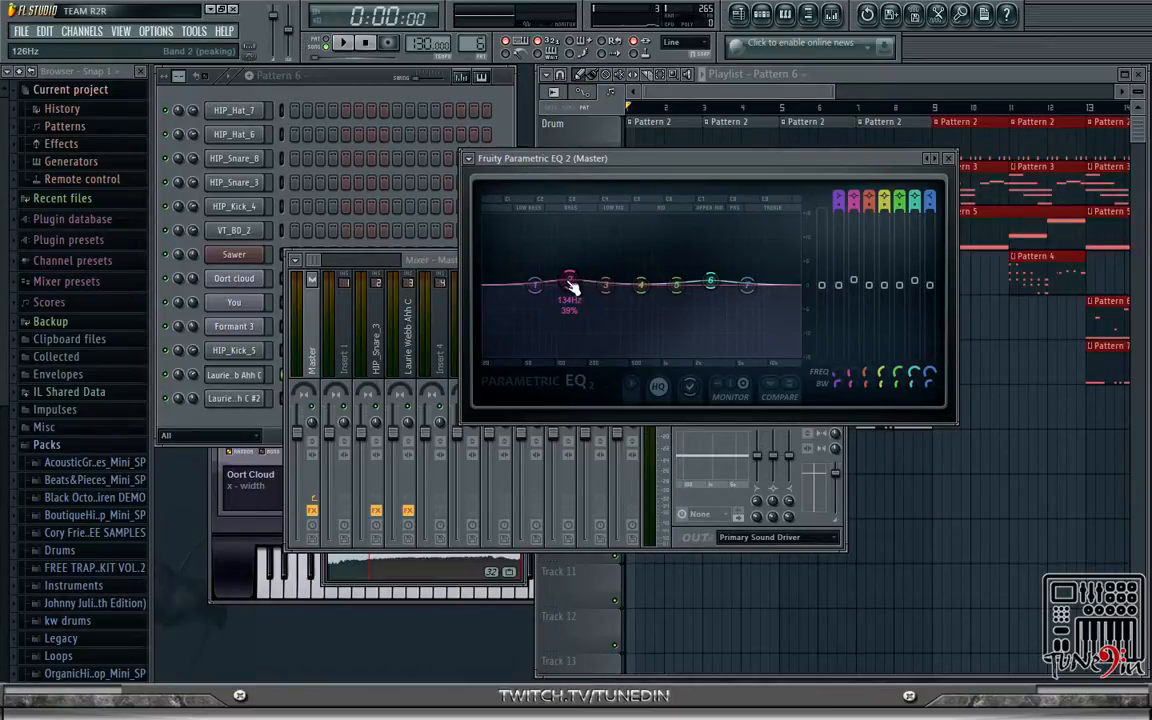
- Gently boost bands 2 and 4 in the Master's Parametric EQ 2 and lower its main level
{"action": "left_click_drag", "start_coordinate": [570, 283], "coordinate": [572, 277]}
{"action": "left_click_drag", "start_coordinate": [641, 285], "coordinate": [643, 272]}
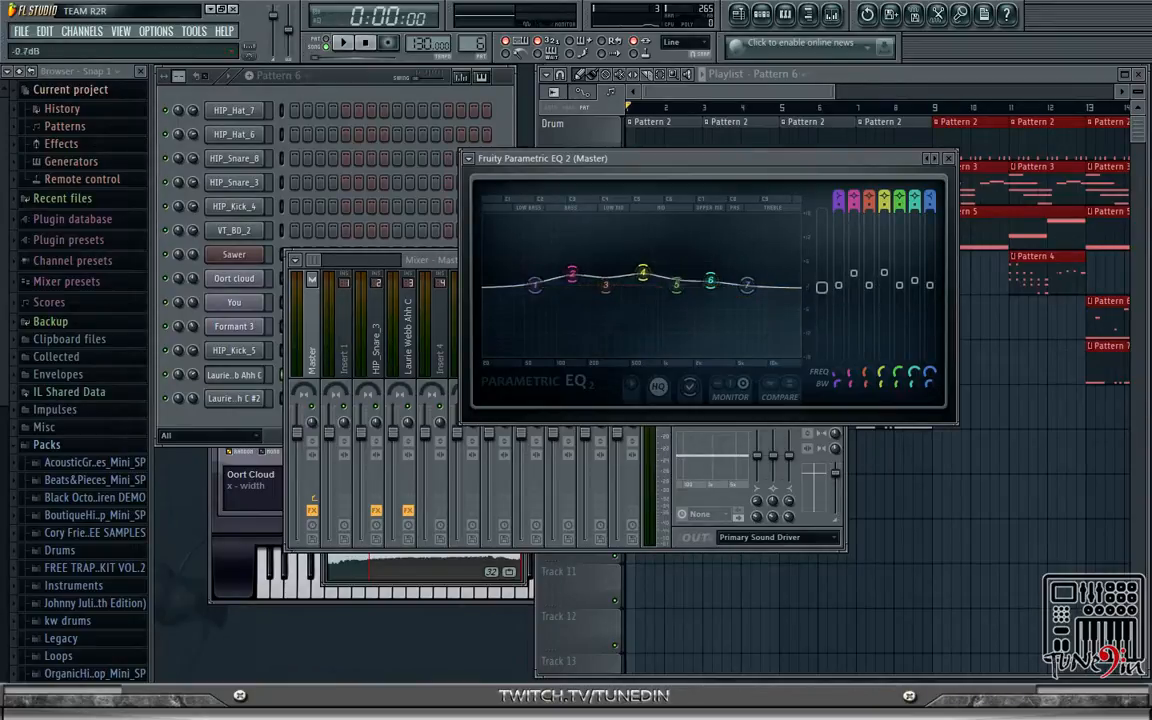
{"action": "left_click_drag", "start_coordinate": [821, 287], "coordinate": [821, 299]}
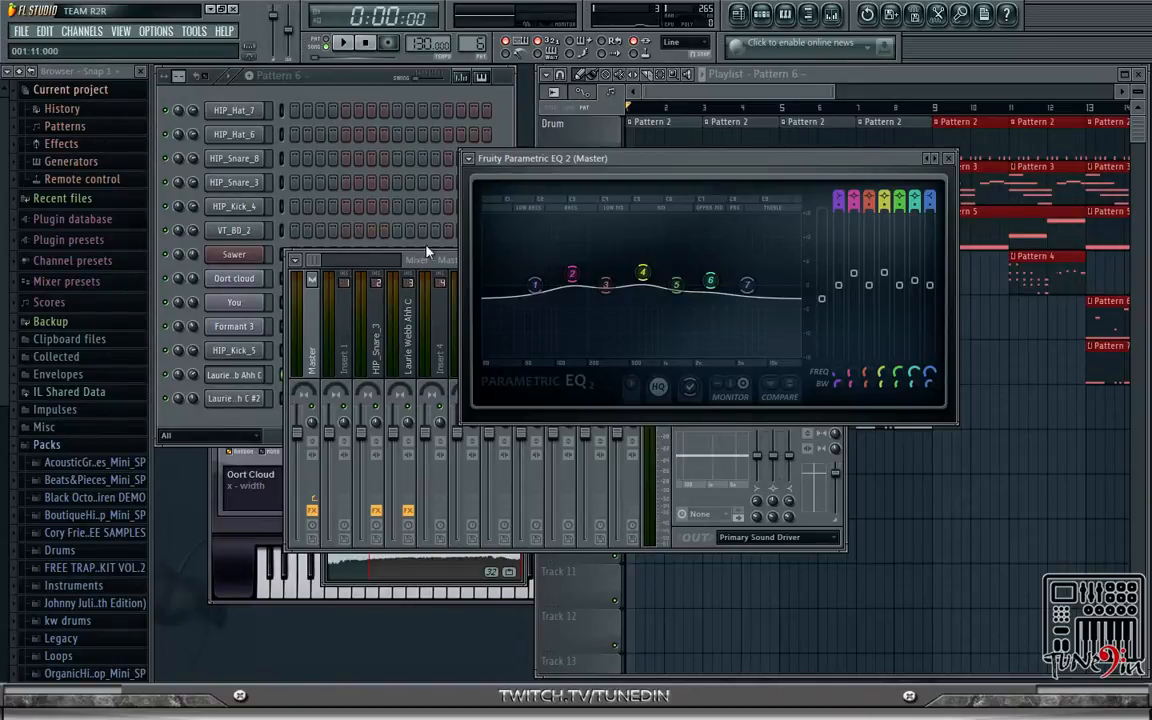
- Play the arrangement to check the Master meter and the equalized spectrum, and stop playback
{"action": "key", "text": "space"}
{"action": "left_click", "coordinate": [312, 330]}
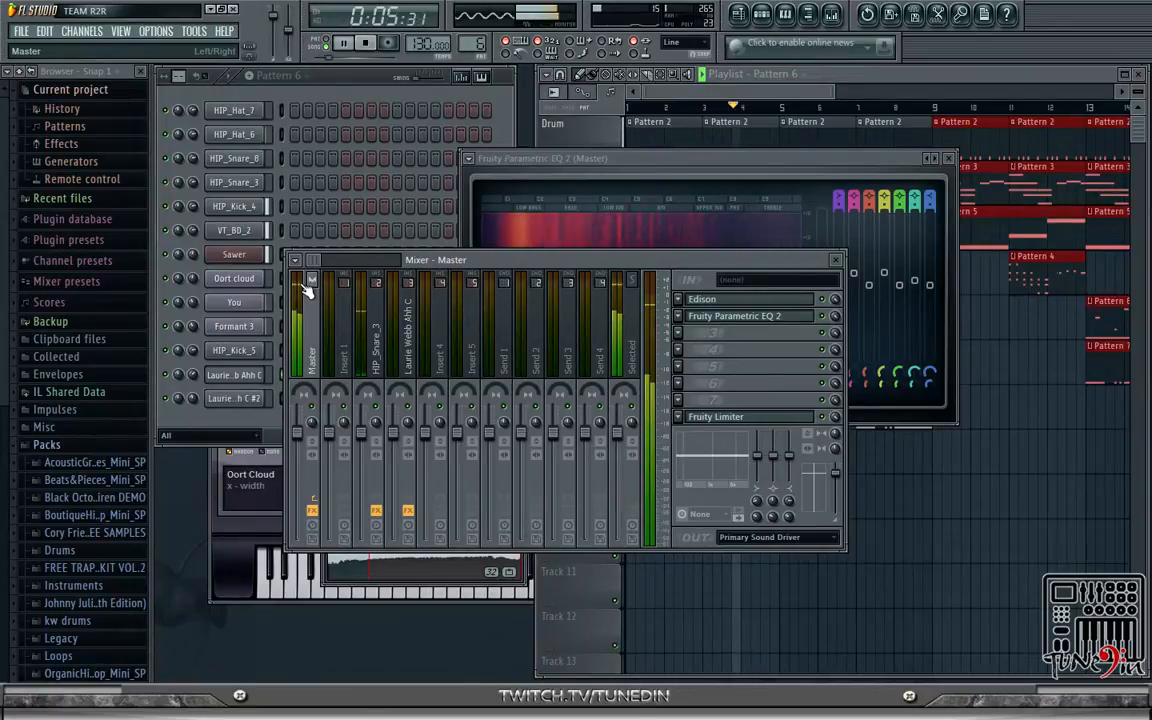
{"action": "left_click", "coordinate": [559, 185]}
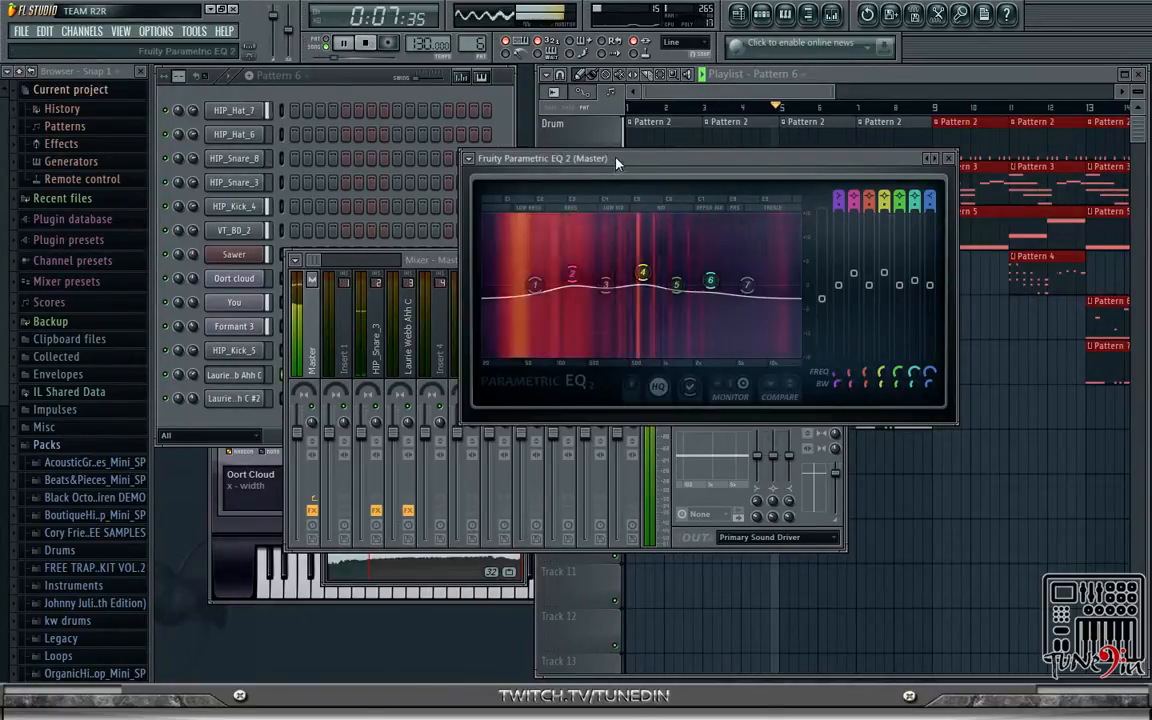
{"action": "left_click", "coordinate": [373, 46]}
- Reshape the Master EQ by boosting bands 2, 6 and 7, dipping bands 1, 3 and 5, and nudging the main level up; close it and stop playback
{"action": "left_click_drag", "start_coordinate": [747, 285], "coordinate": [778, 275]}
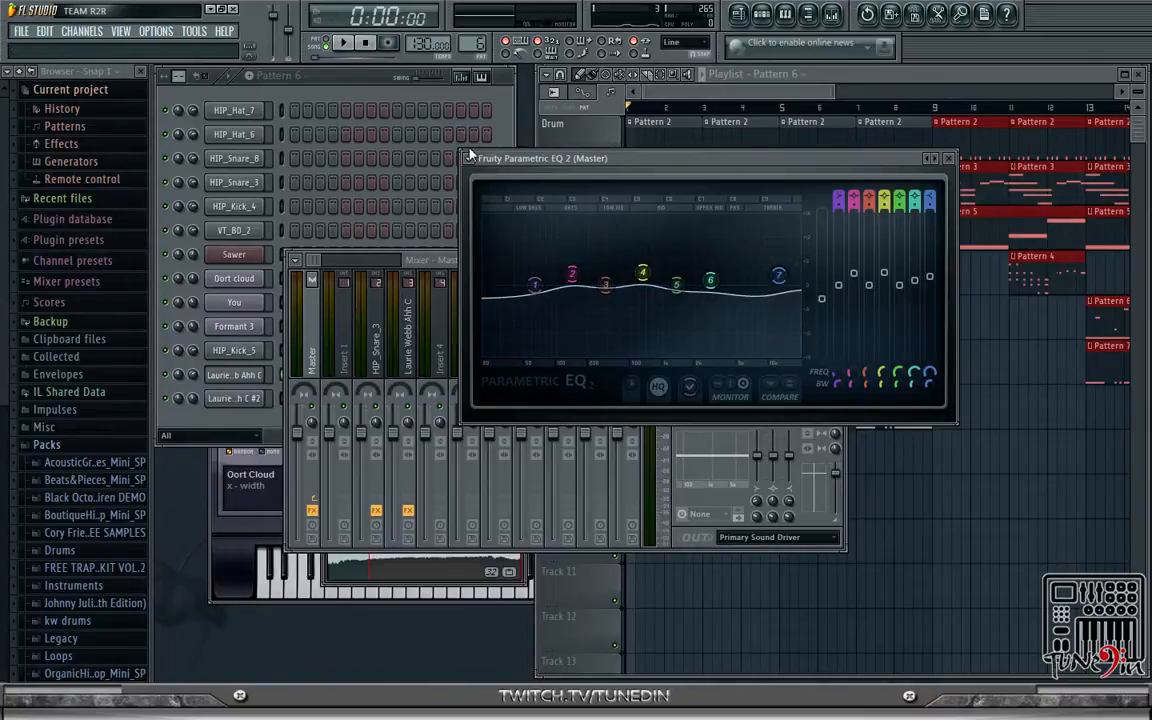
{"action": "left_click", "coordinate": [344, 44]}
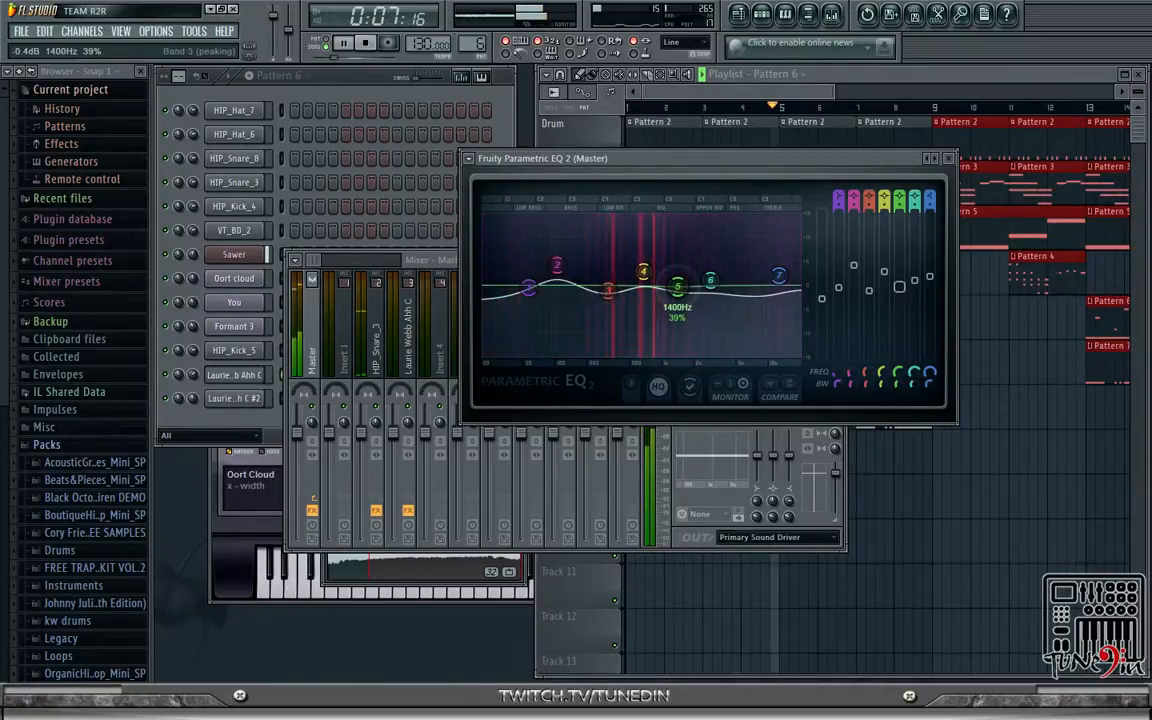
{"action": "left_click_drag", "start_coordinate": [678, 287], "coordinate": [678, 290]}
{"action": "left_click_drag", "start_coordinate": [710, 281], "coordinate": [725, 274]}
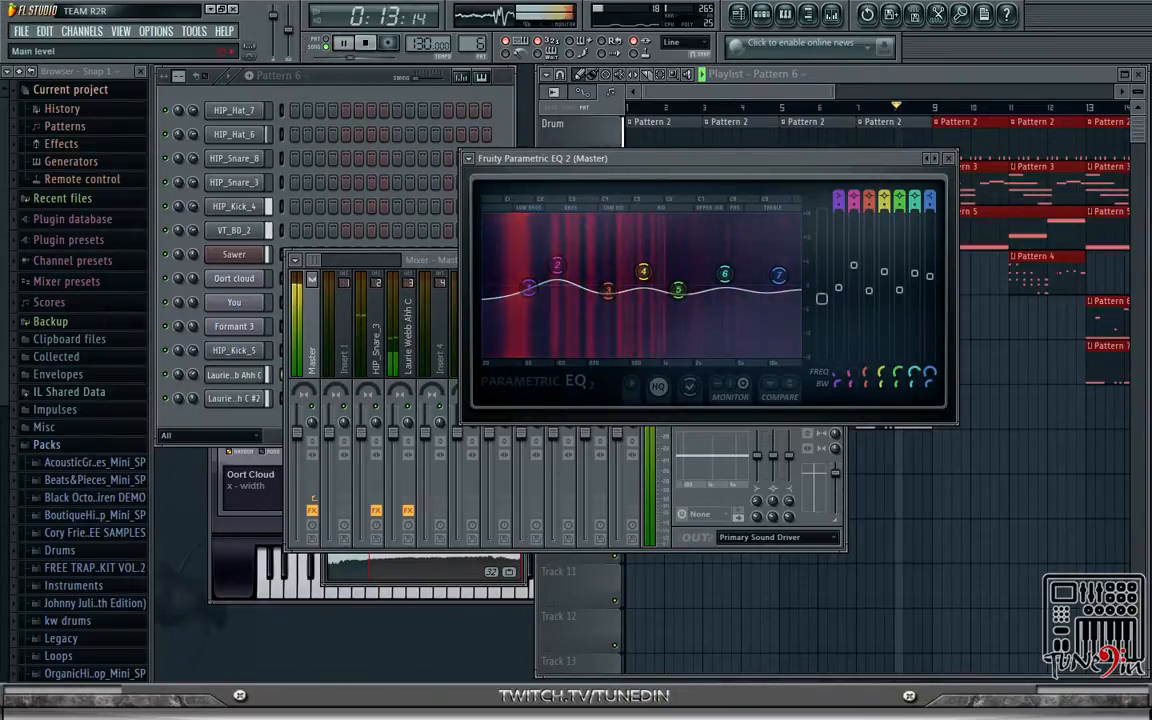
{"action": "mouse_move", "coordinate": [822, 298]}
{"action": "left_mouse_down"}
{"action": "mouse_move", "coordinate": [830, 289]}
{"action": "mouse_move", "coordinate": [822, 296]}
{"action": "left_mouse_up"}
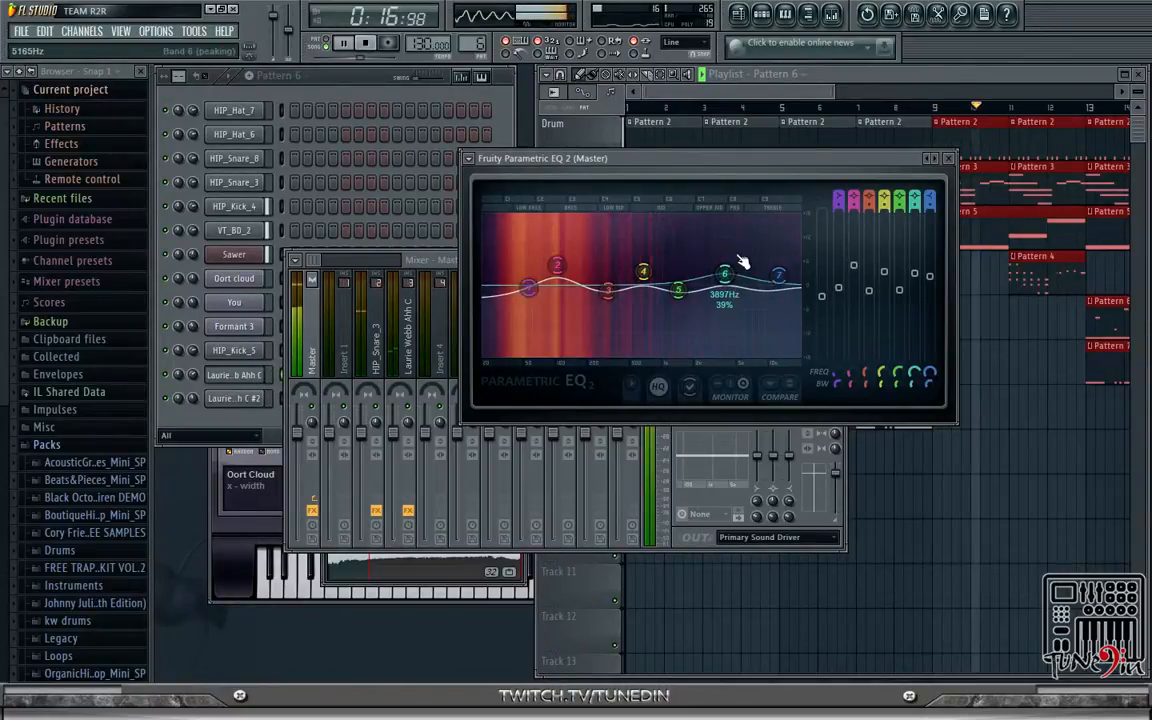
{"action": "left_click", "coordinate": [948, 158]}
{"action": "left_click", "coordinate": [365, 43]}
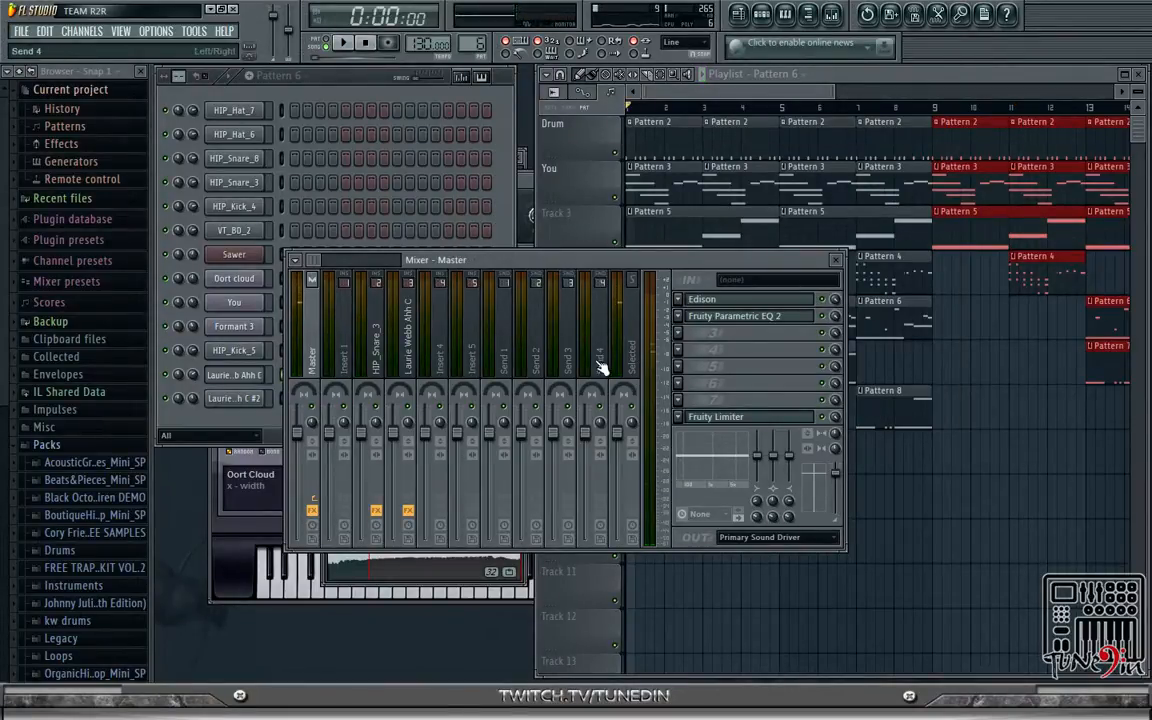
- Review the finished EQ curve in the Master track's Fruity Parametric EQ 2 and close its window
{"action": "left_click", "coordinate": [722, 317]}
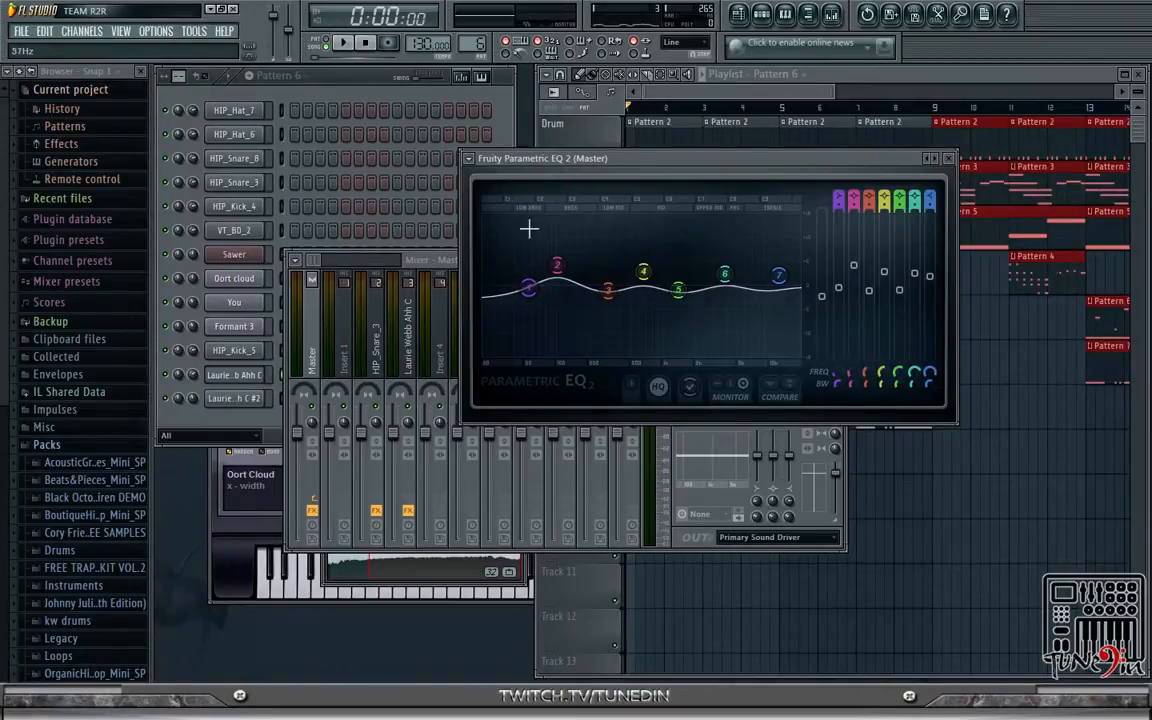
{"action": "mouse_move", "coordinate": [550, 268]}
{"action": "left_click", "coordinate": [949, 159]}
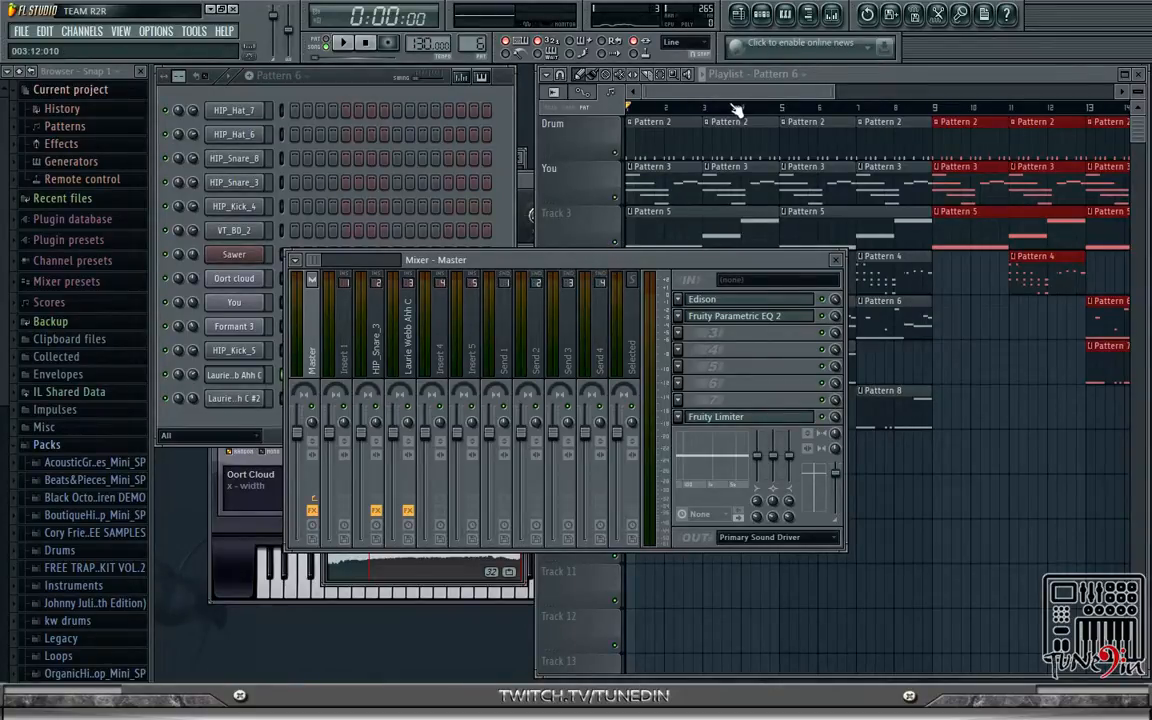
{"action": "left_click_drag", "start_coordinate": [726, 92], "coordinate": [753, 92]}
{"action": "left_click", "coordinate": [422, 262]}
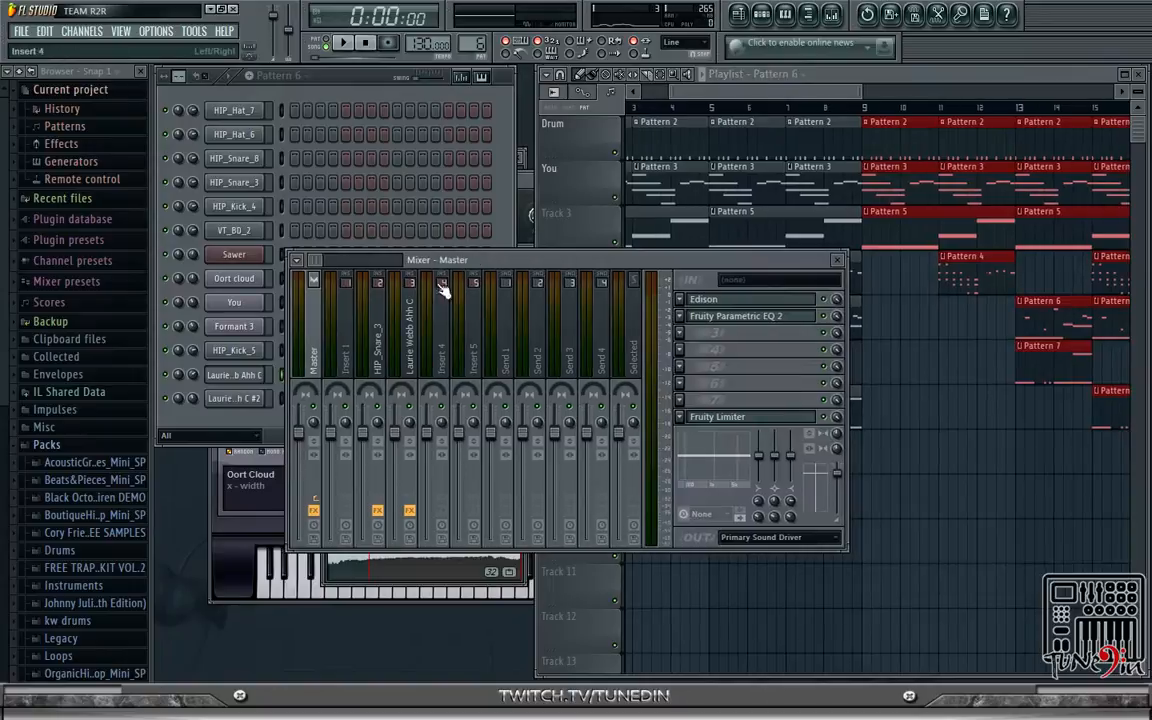
{"action": "left_click", "coordinate": [691, 326]}
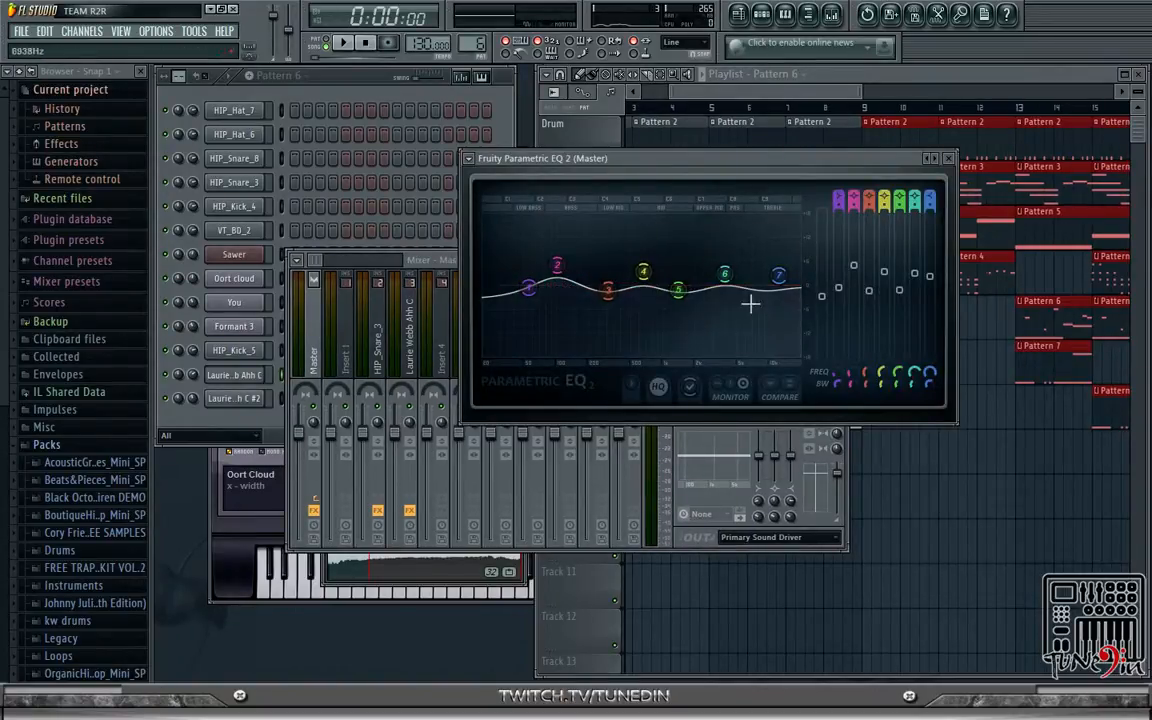
{"action": "left_click", "coordinate": [948, 158]}
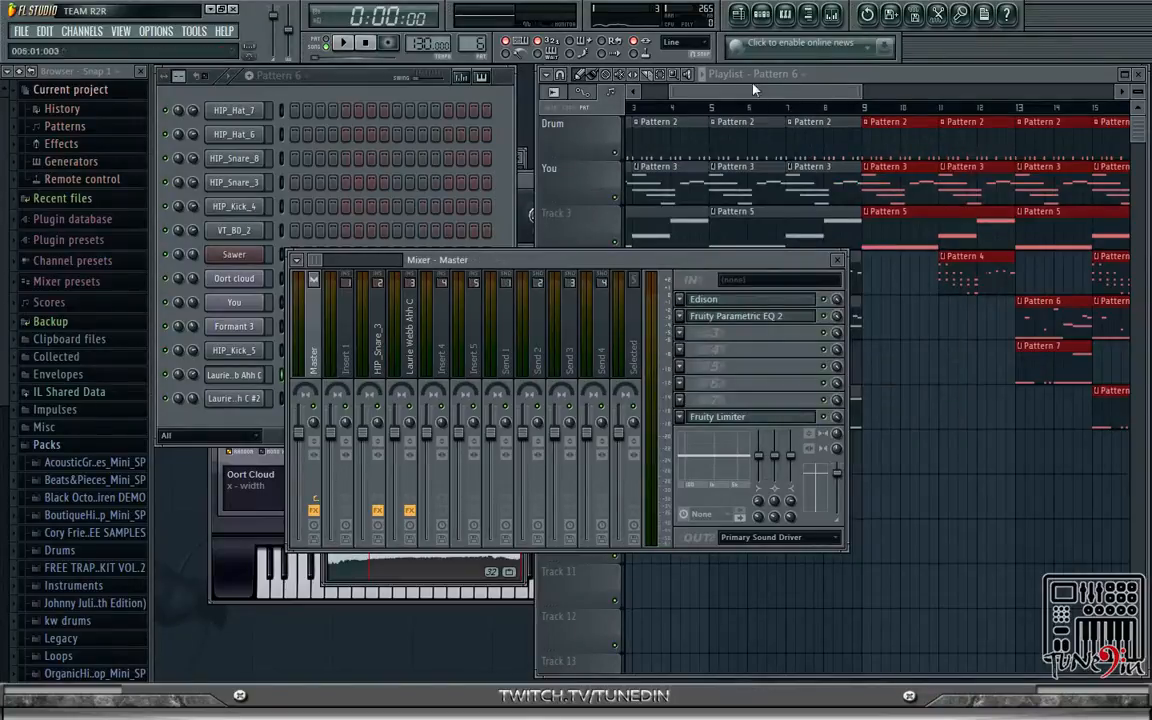
{"action": "left_click", "coordinate": [720, 74]}
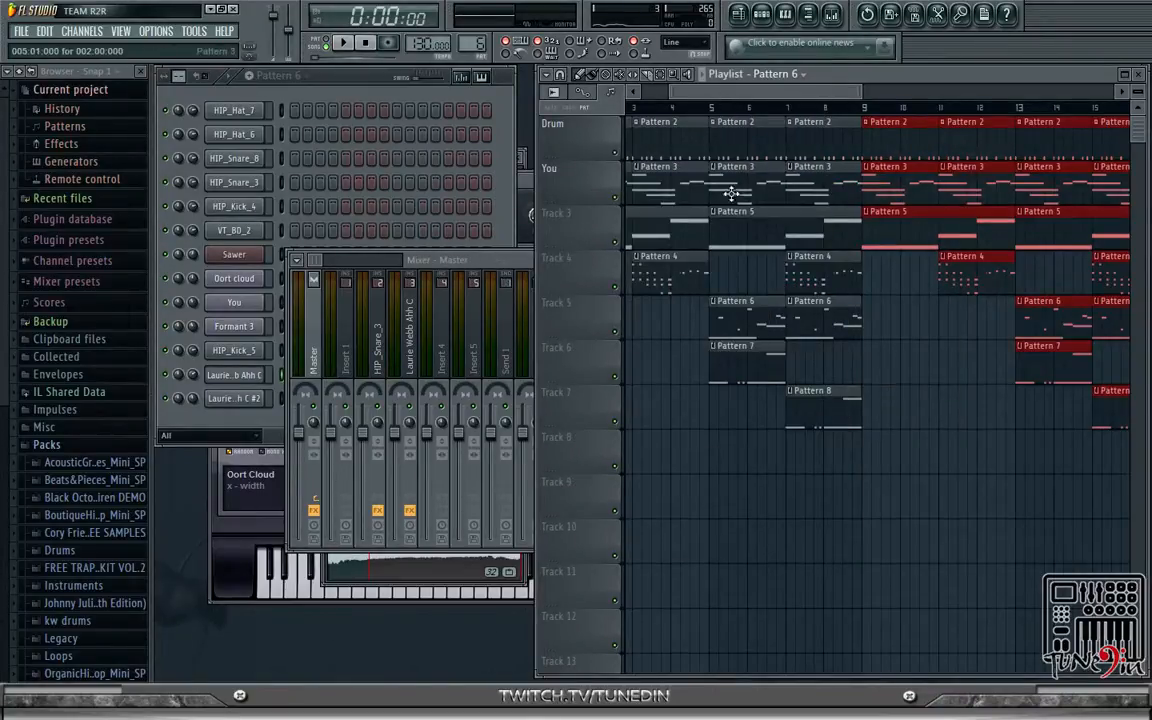
{"action": "scroll", "coordinate": [696, 241], "scroll_direction": "left", "scroll_amount": 2}
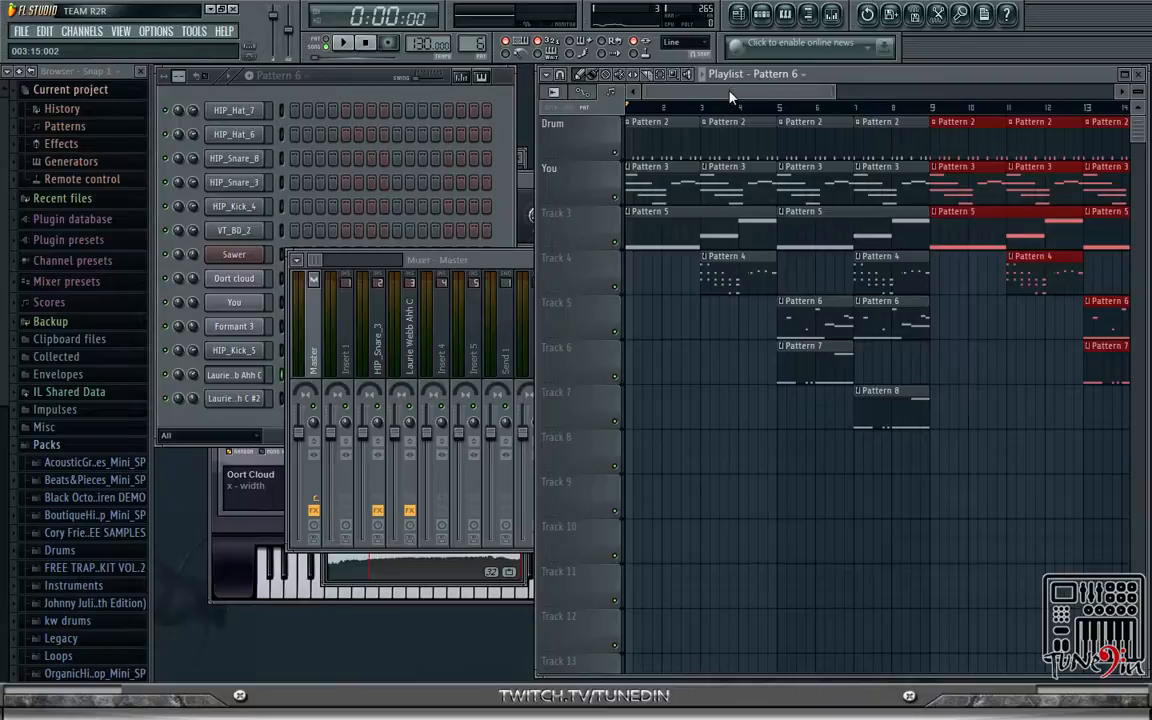
{"action": "left_click_drag", "start_coordinate": [731, 93], "coordinate": [576, 221]}
- Create an automation clip for the mix level of the Master track's Fruity Parametric EQ 2 and close the mixer
{"action": "left_click", "coordinate": [501, 264]}
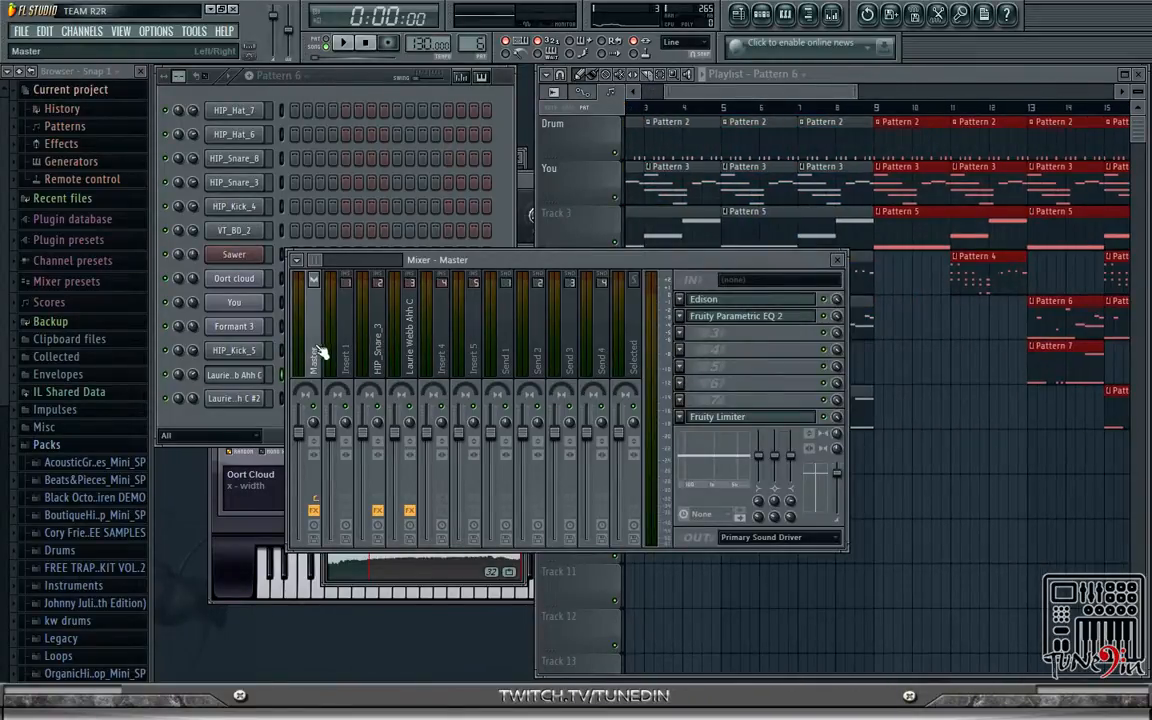
{"action": "right_click", "coordinate": [841, 318]}
{"action": "left_click", "coordinate": [880, 412]}
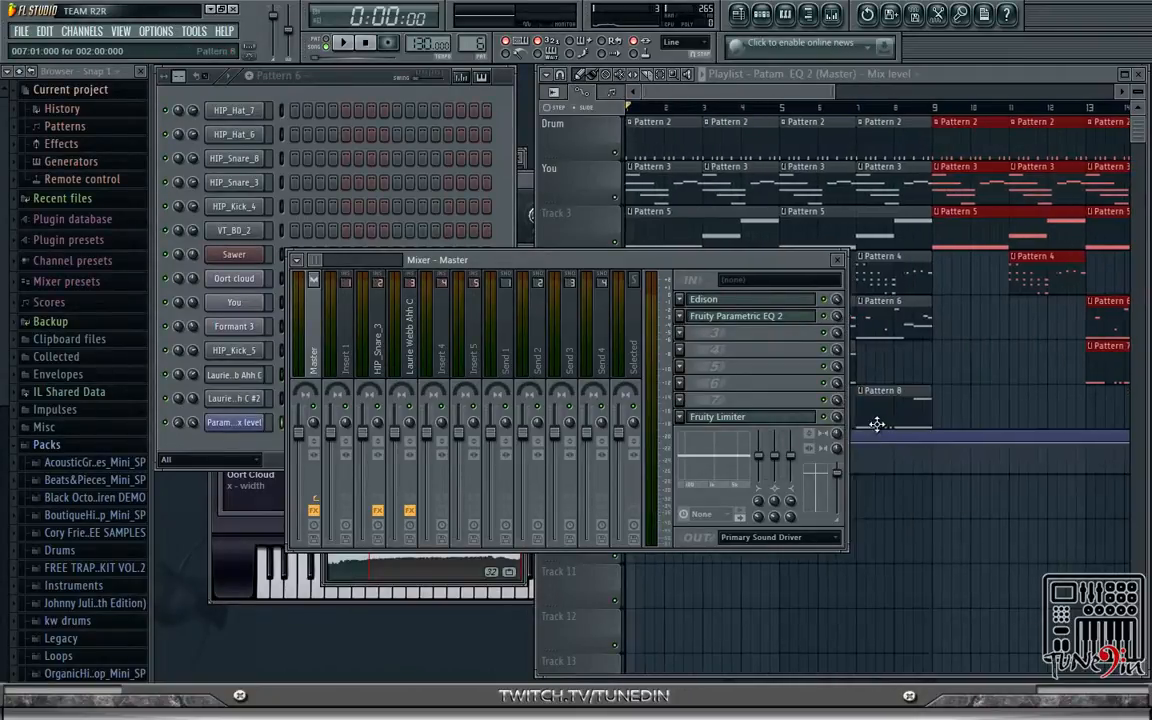
{"action": "left_click", "coordinate": [838, 260]}
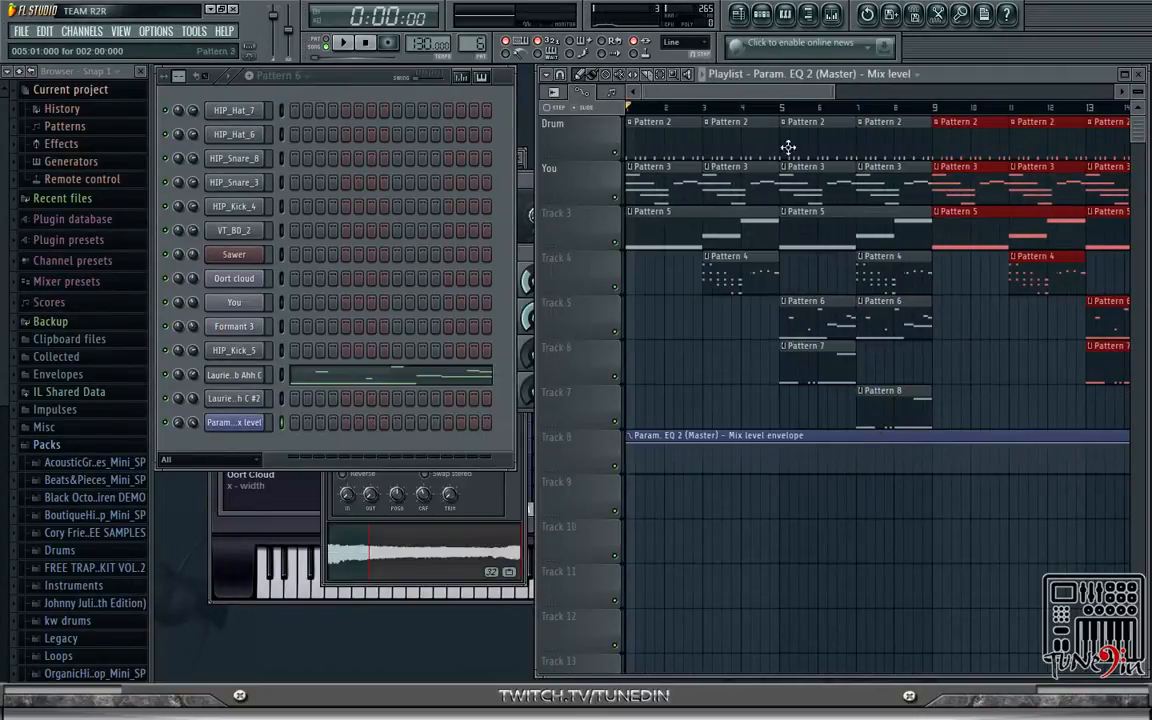
- Add a point near bar 2 of the EQ mix level envelope, pull it to the clip's bottom, and check the mix level in the mixer
{"action": "scroll", "coordinate": [777, 121], "scroll_direction": "right", "scroll_amount": 3}
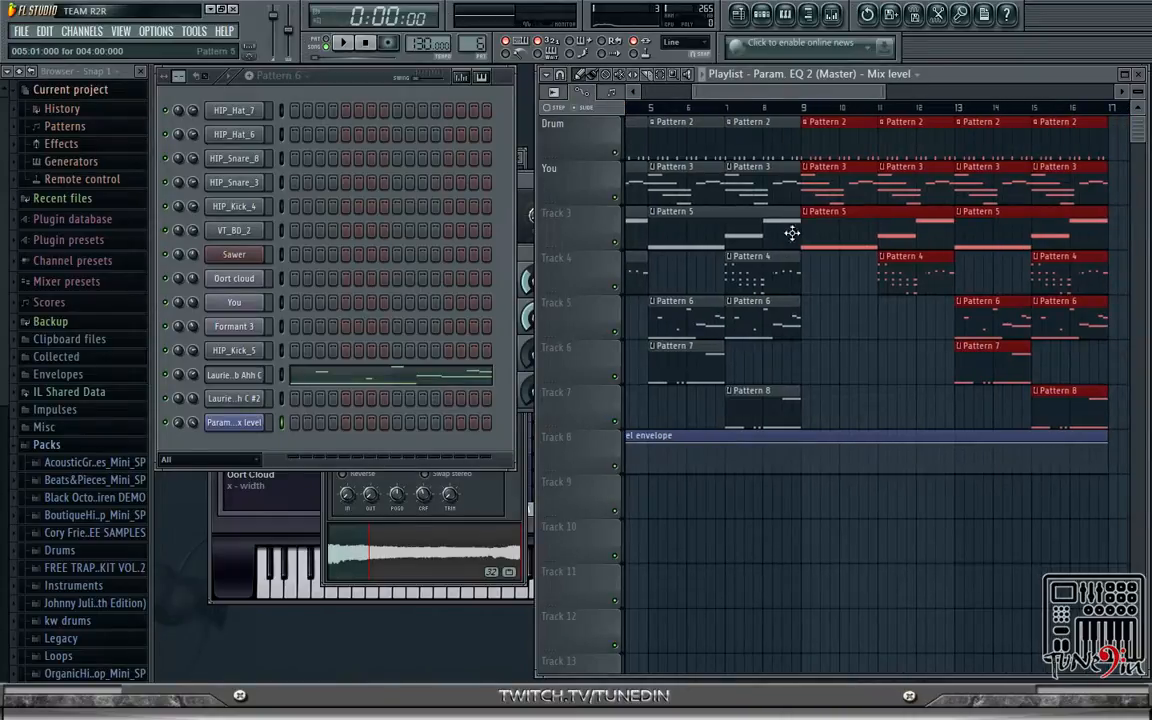
{"action": "scroll", "coordinate": [731, 108], "scroll_direction": "left", "scroll_amount": 2}
{"action": "scroll", "coordinate": [731, 108], "scroll_direction": "left", "scroll_amount": 1}
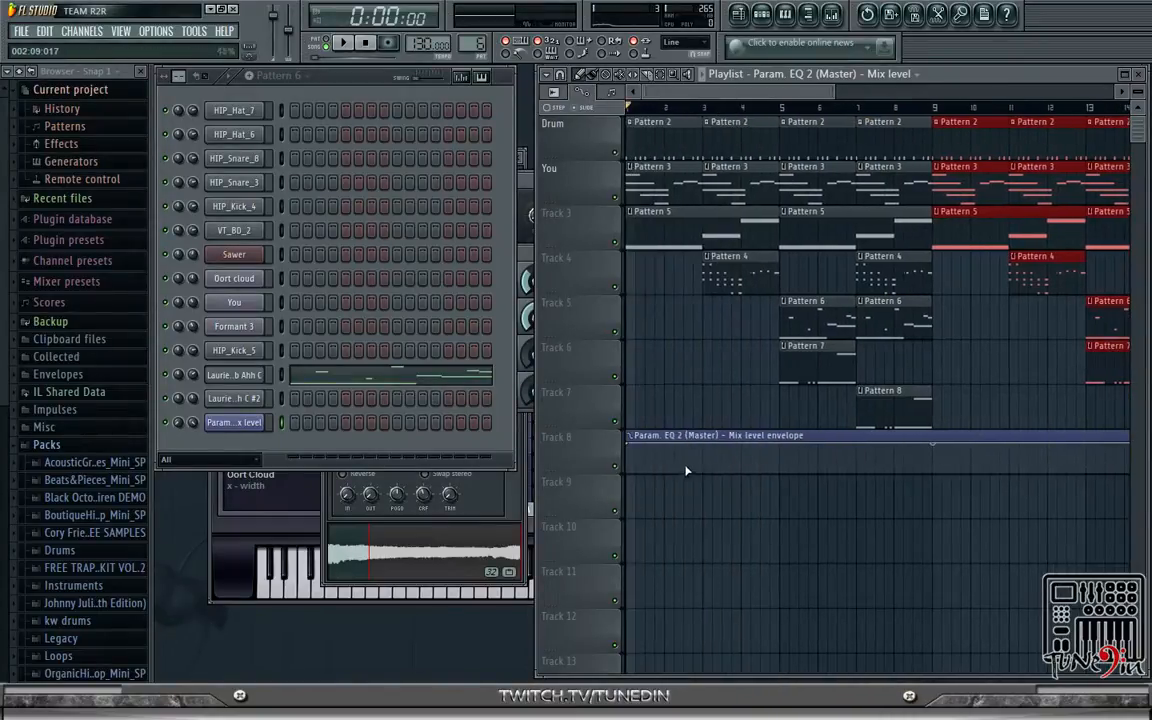
{"action": "right_click", "coordinate": [674, 470]}
{"action": "left_click_drag", "start_coordinate": [668, 468], "coordinate": [667, 478]}
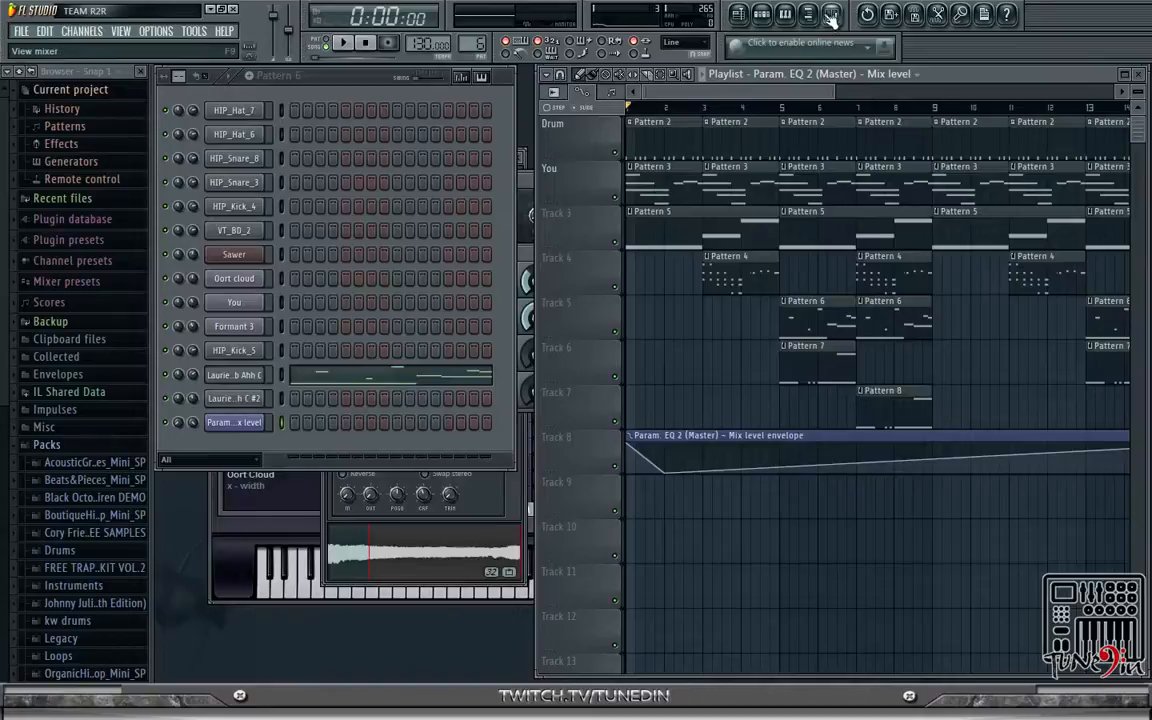
{"action": "left_click", "coordinate": [744, 14]}
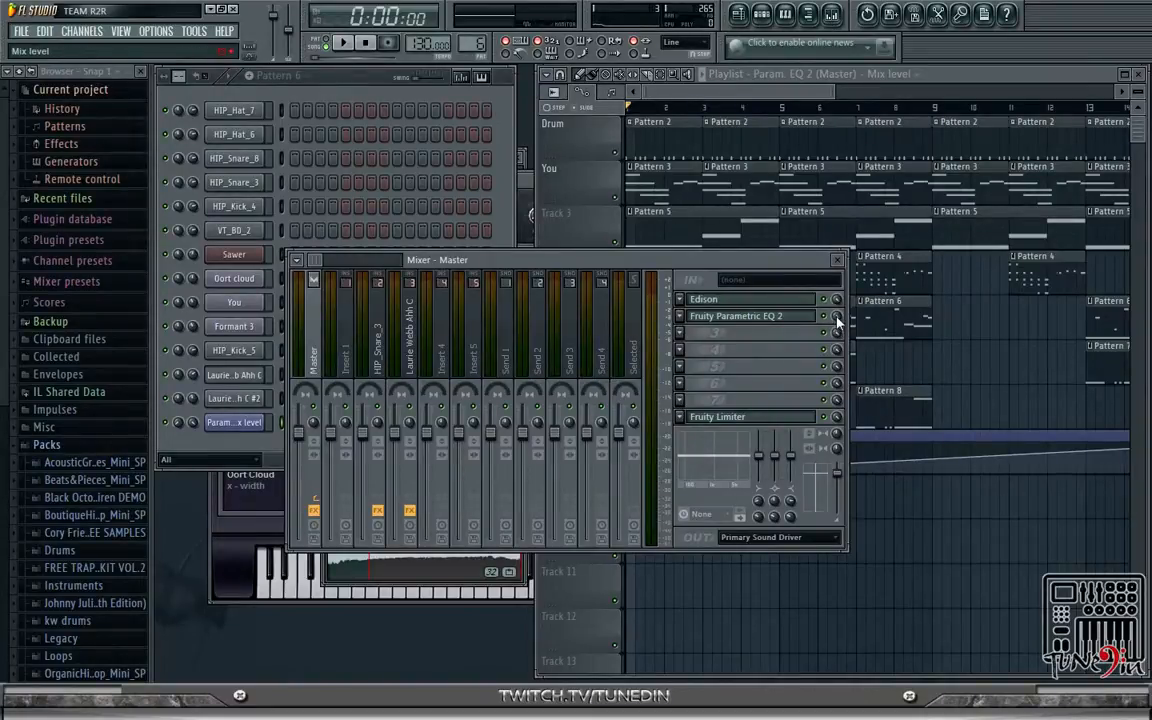
{"action": "left_click", "coordinate": [832, 14]}
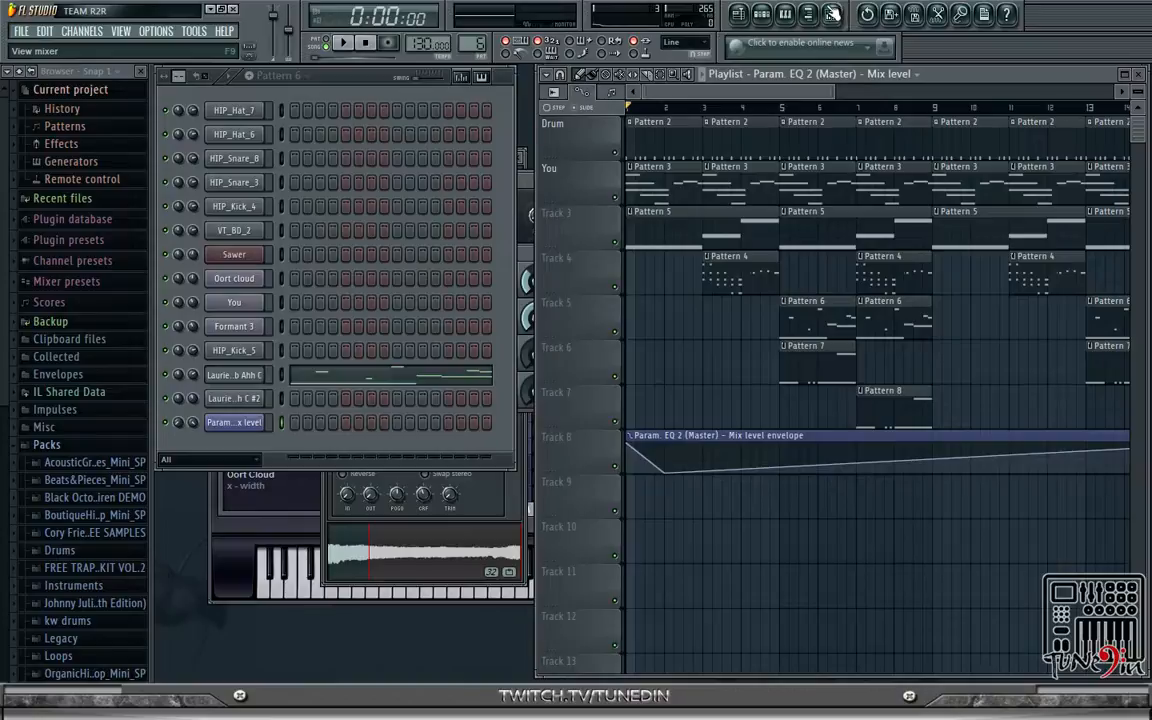
- Delete the added automation point and remove the EQ mix level clip from Track 8 of the playlist
{"action": "right_click", "coordinate": [672, 472]}
{"action": "left_click", "coordinate": [694, 489]}
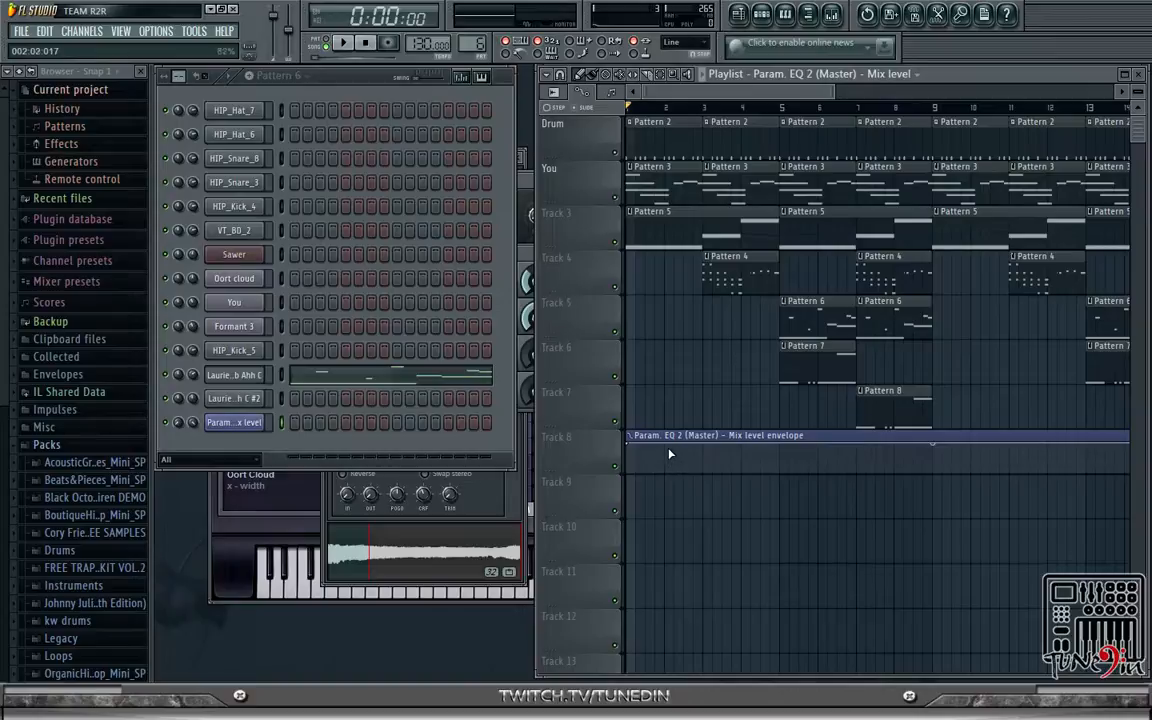
{"action": "right_click", "coordinate": [792, 432]}
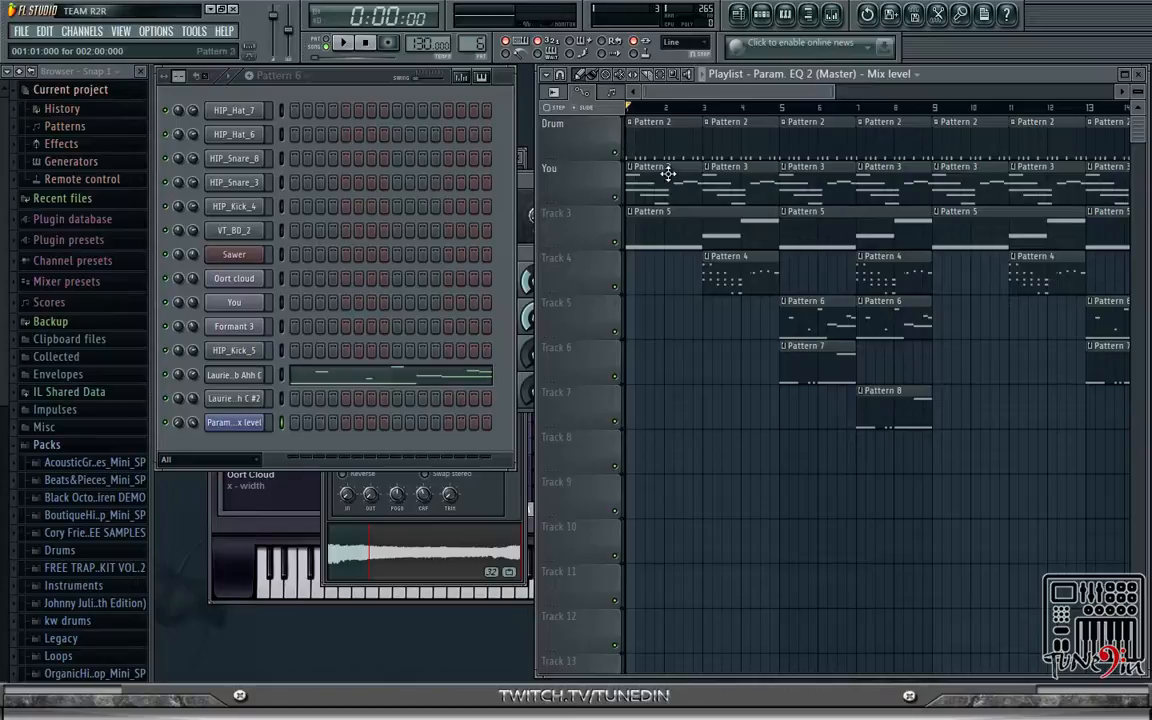
{"action": "left_click_drag", "start_coordinate": [769, 93], "coordinate": [700, 116]}
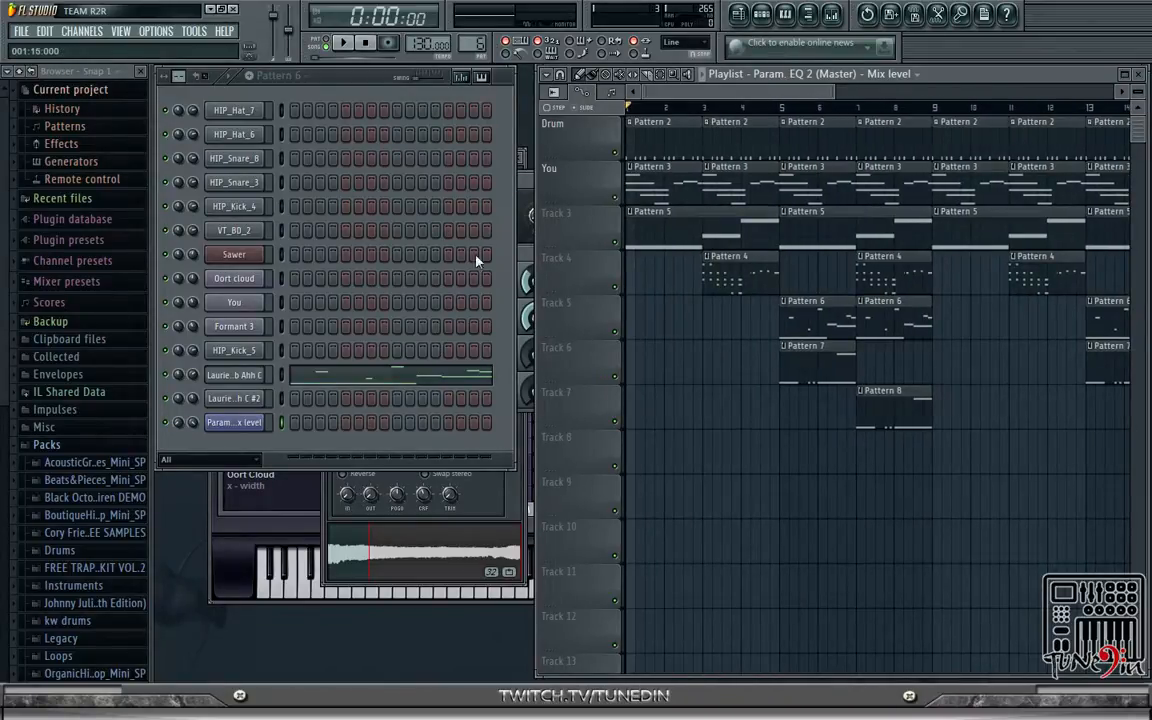
- Add Fruity Multiband Compressor to the Master track's third effect slot, move its window below the effect slots, and audition the song
{"action": "key", "text": "space"}
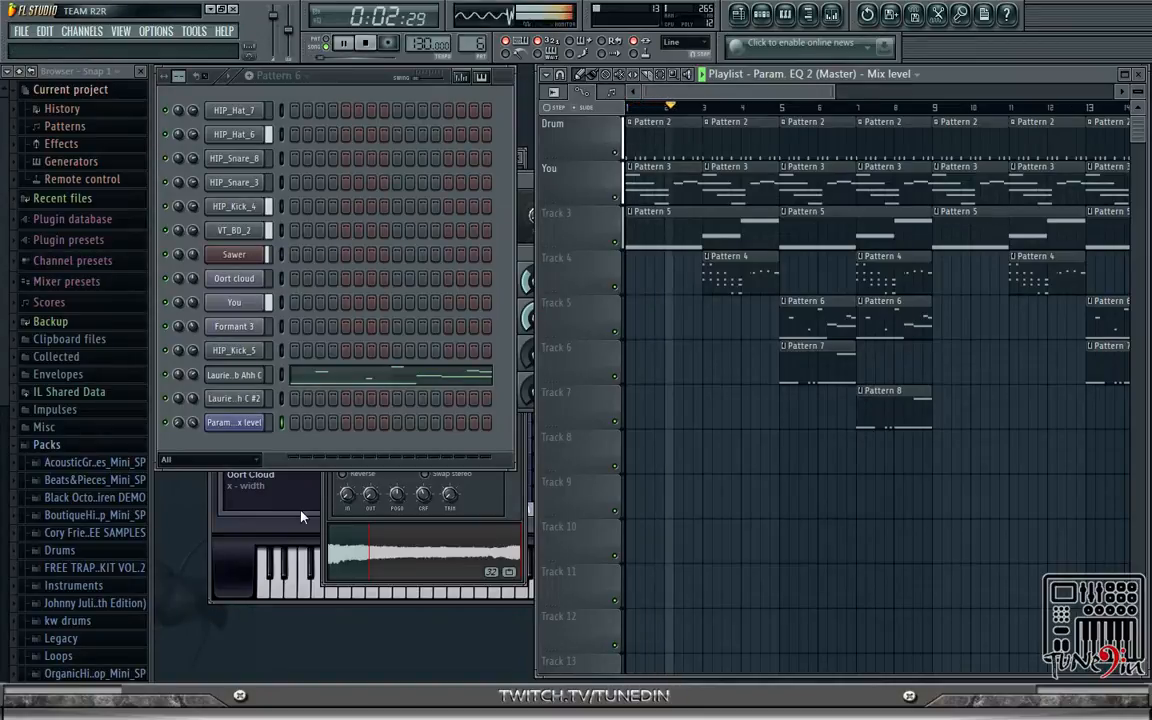
{"action": "key", "text": "F9"}
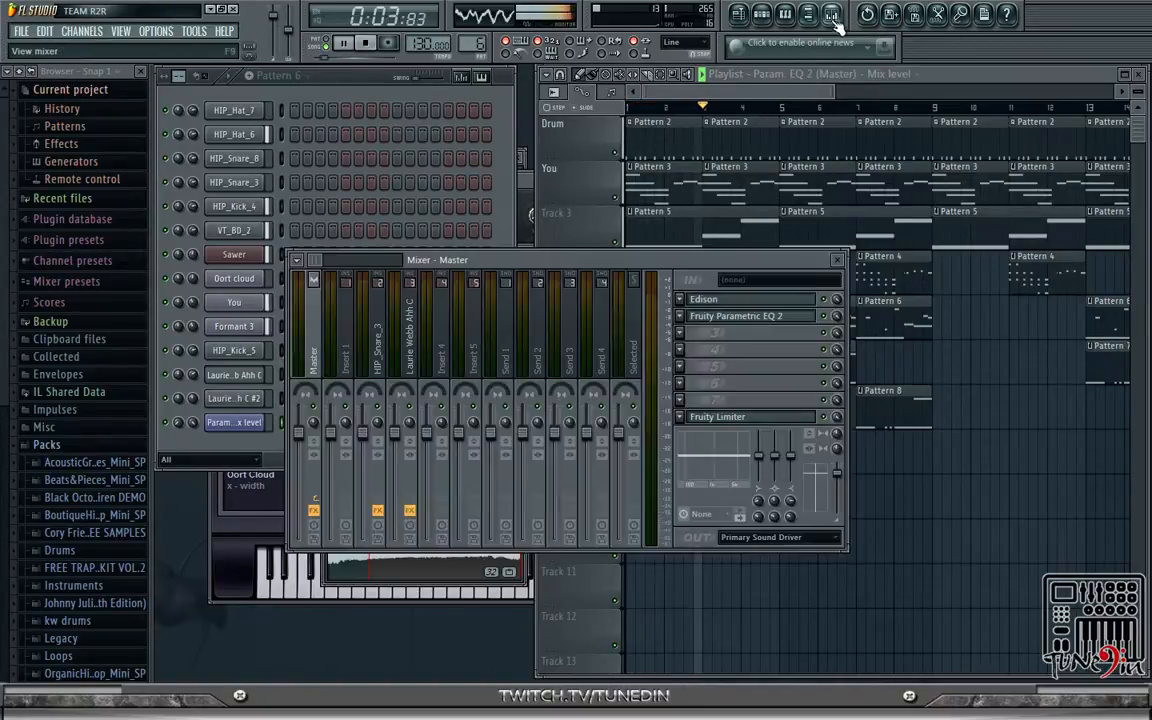
{"action": "left_click", "coordinate": [684, 336]}
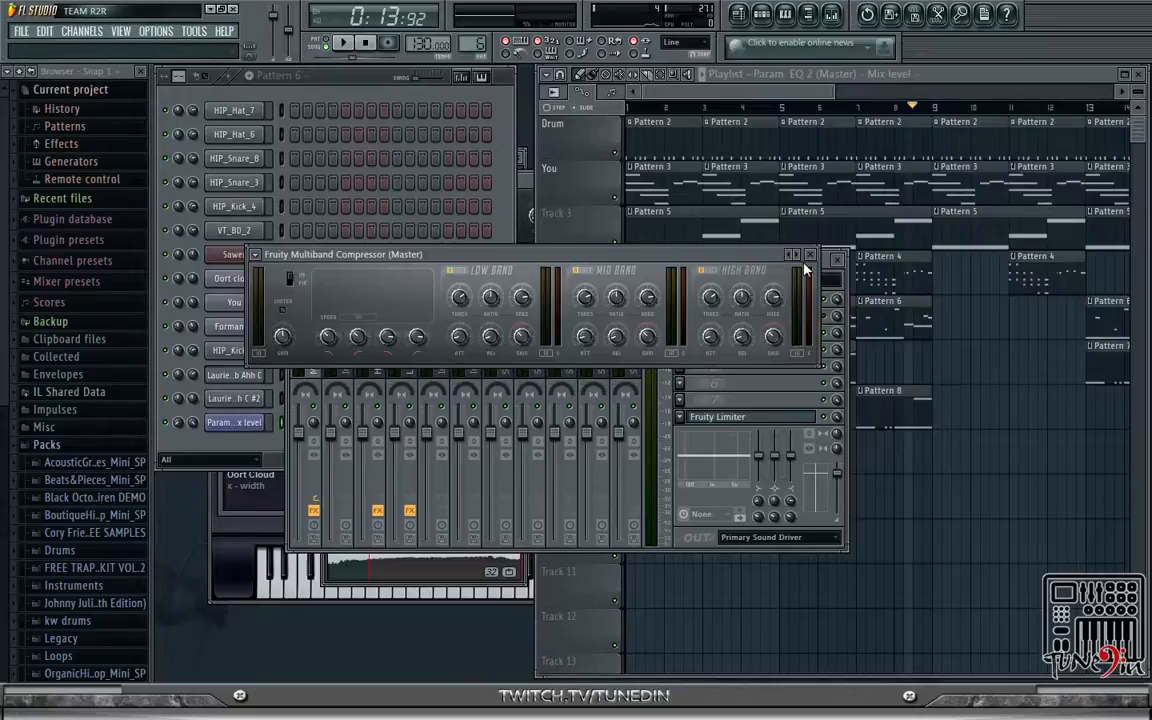
{"action": "left_click_drag", "start_coordinate": [761, 259], "coordinate": [843, 383]}
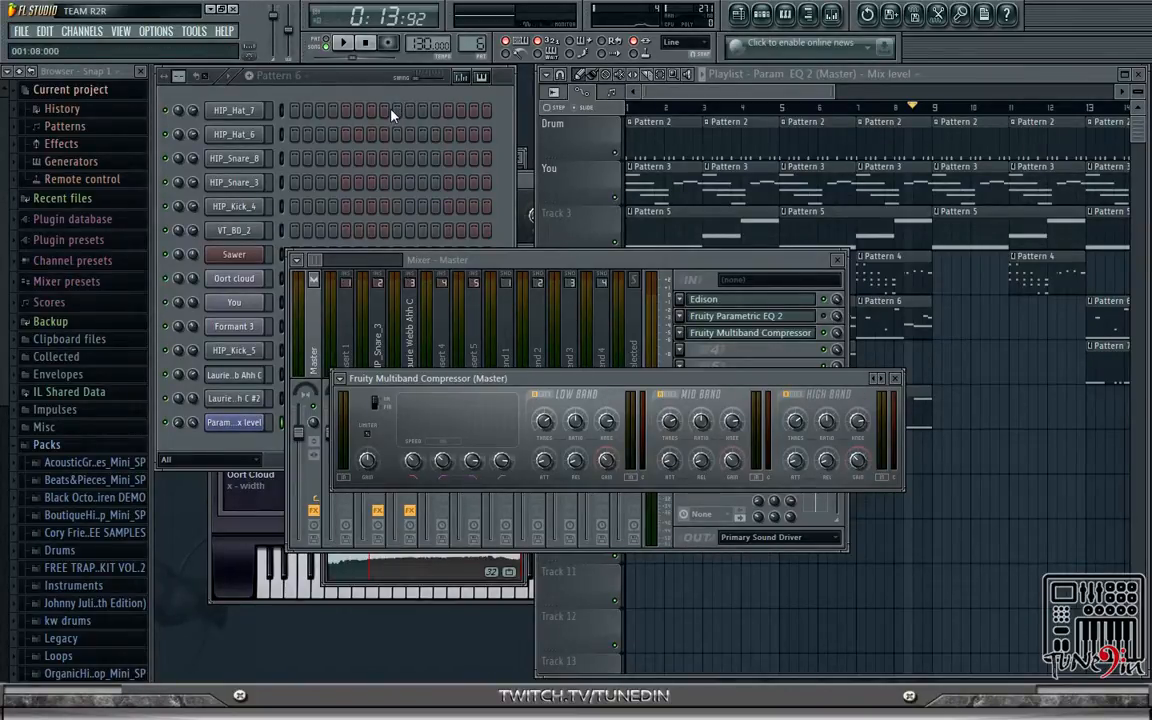
{"action": "left_click", "coordinate": [342, 43]}
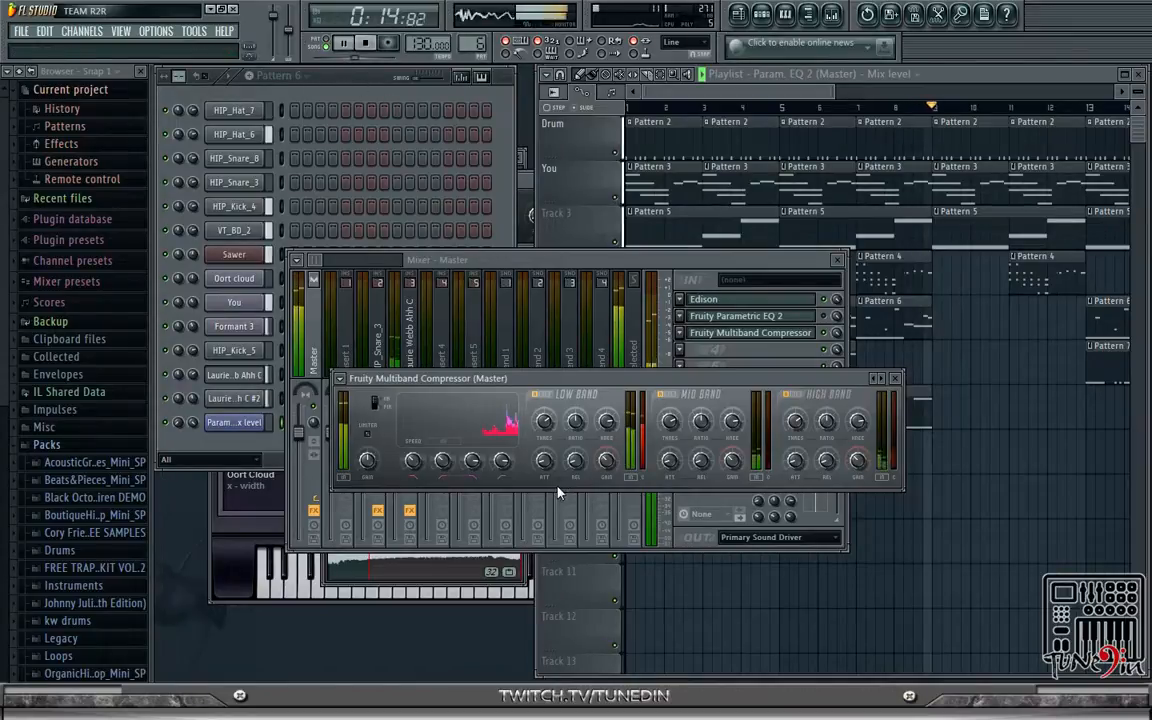
{"action": "left_click", "coordinate": [367, 45]}
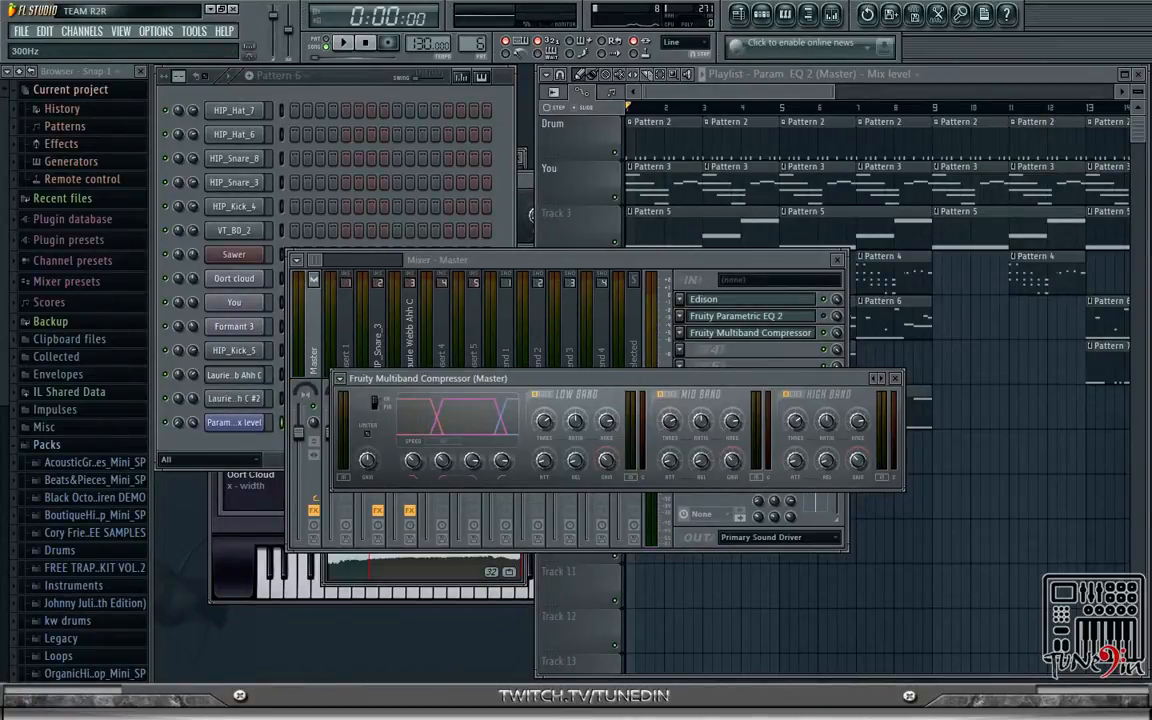
- Adjust the multiband compressor's crossover frequencies while auditioning the song, pulling the low one down to 44 Hz
{"action": "left_click_drag", "start_coordinate": [443, 461], "coordinate": [418, 458]}
{"action": "left_click", "coordinate": [498, 466]}
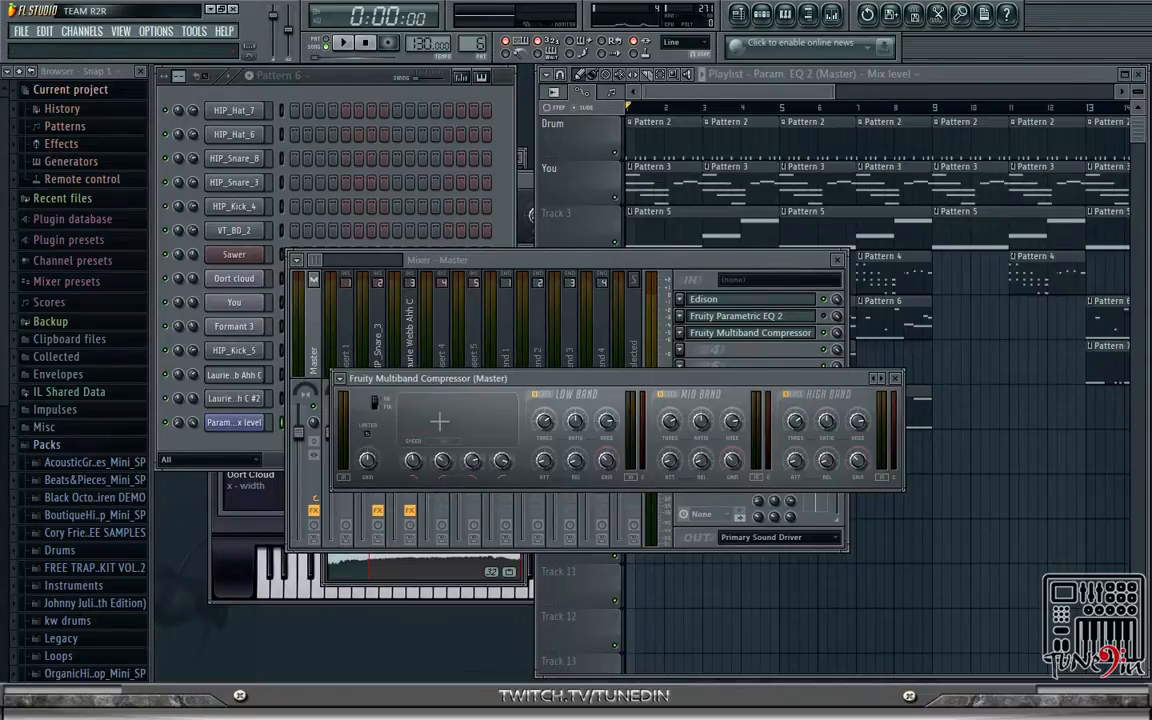
{"action": "left_click", "coordinate": [340, 44]}
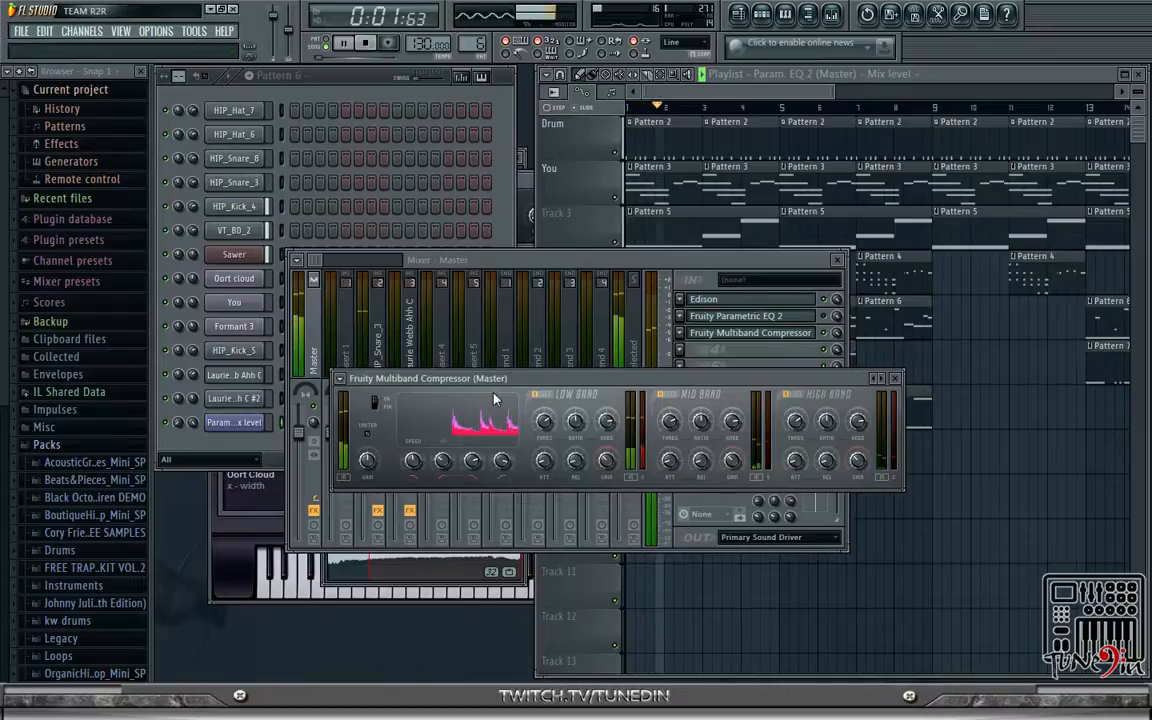
{"action": "left_click", "coordinate": [365, 43]}
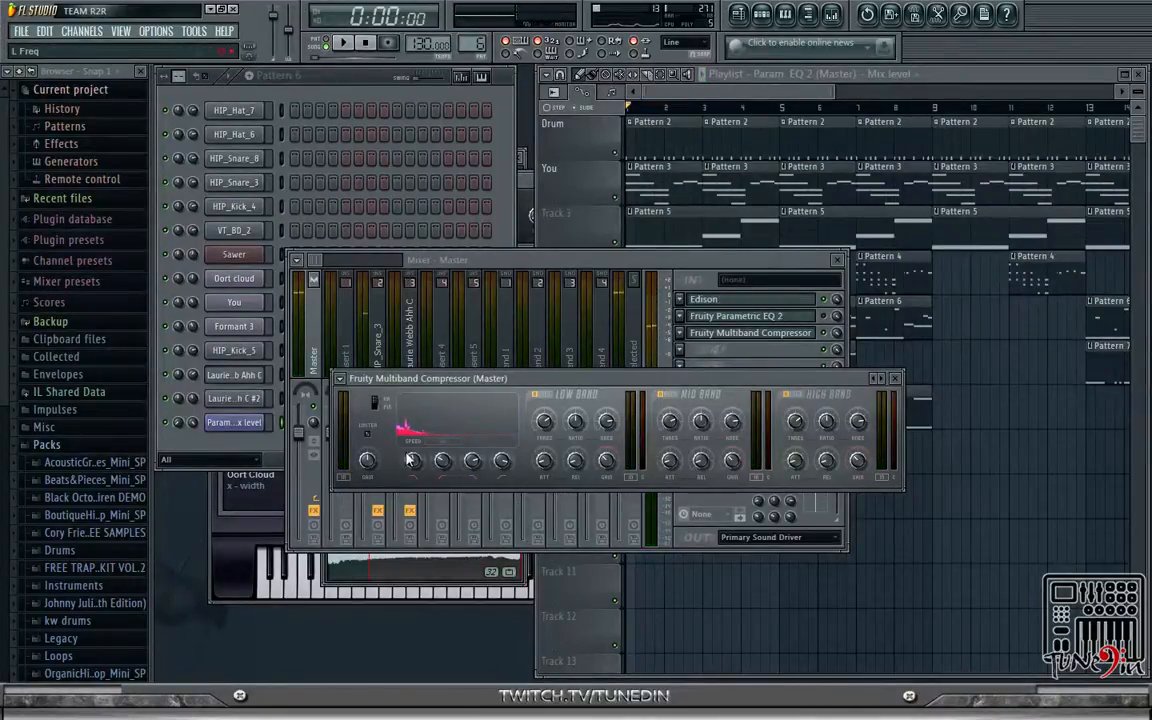
{"action": "left_click_drag", "start_coordinate": [411, 459], "coordinate": [421, 461]}
{"action": "key", "text": "space"}
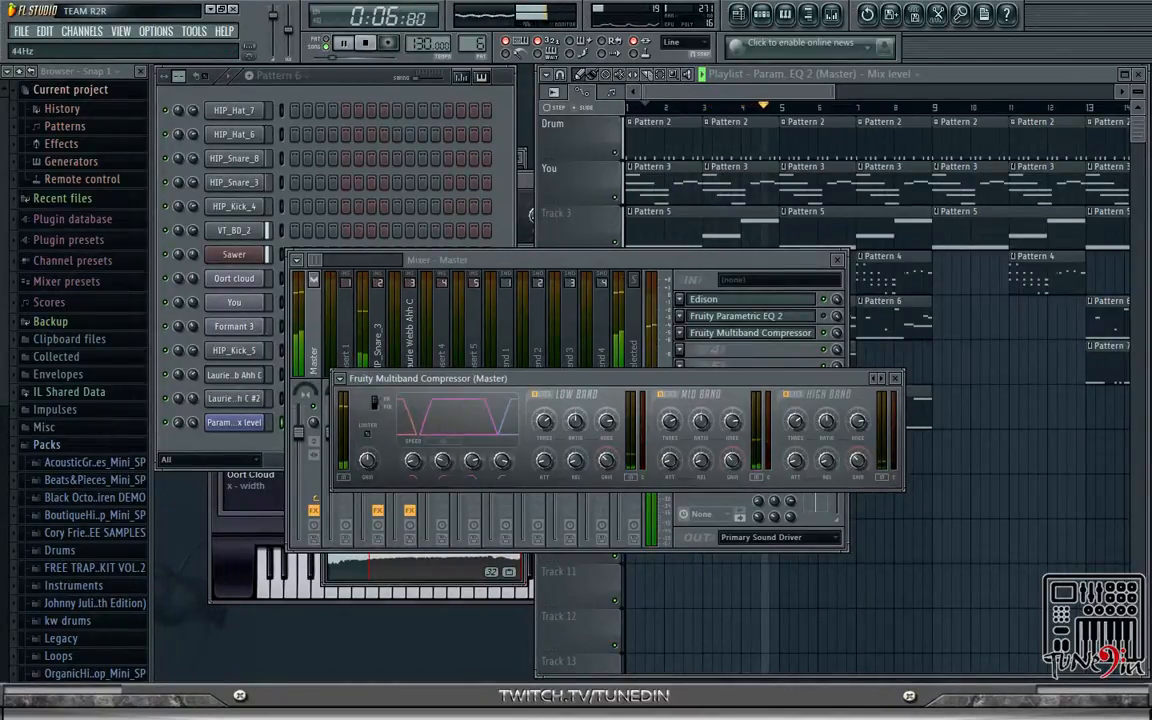
{"action": "mouse_move", "coordinate": [500, 464]}
{"action": "left_mouse_down"}
{"action": "mouse_move", "coordinate": [500, 475]}
{"action": "mouse_move", "coordinate": [473, 470]}
{"action": "mouse_move", "coordinate": [500, 458]}
{"action": "left_mouse_up"}
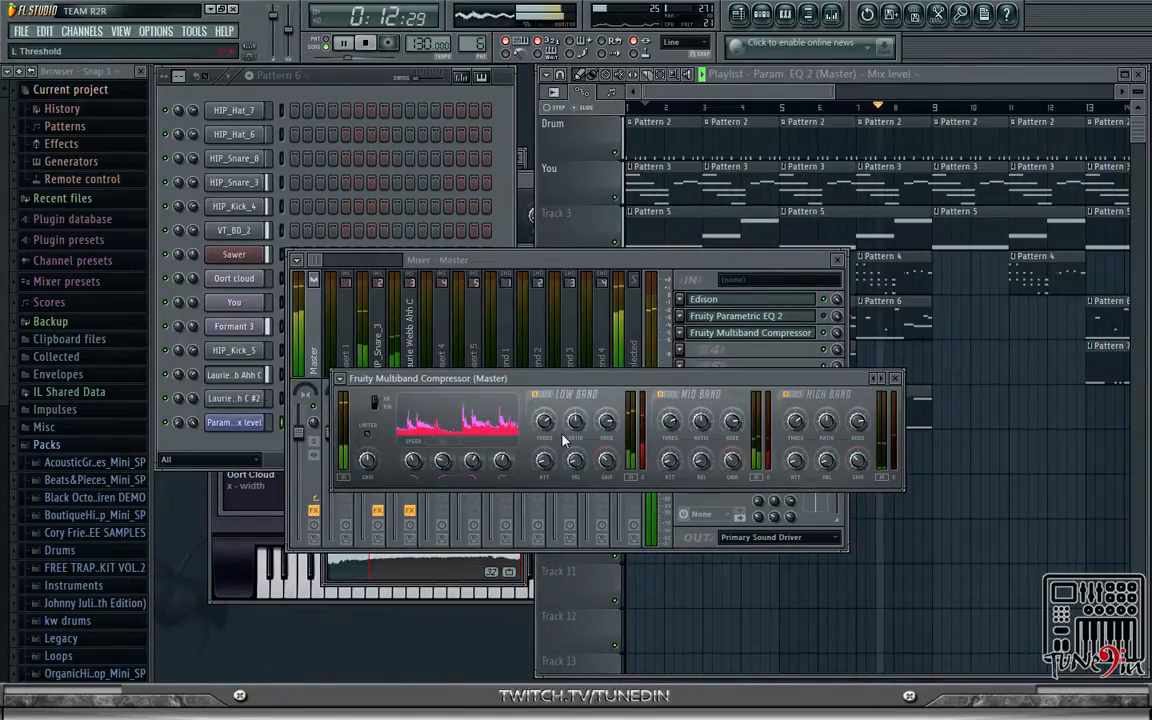
{"action": "key", "text": "space"}
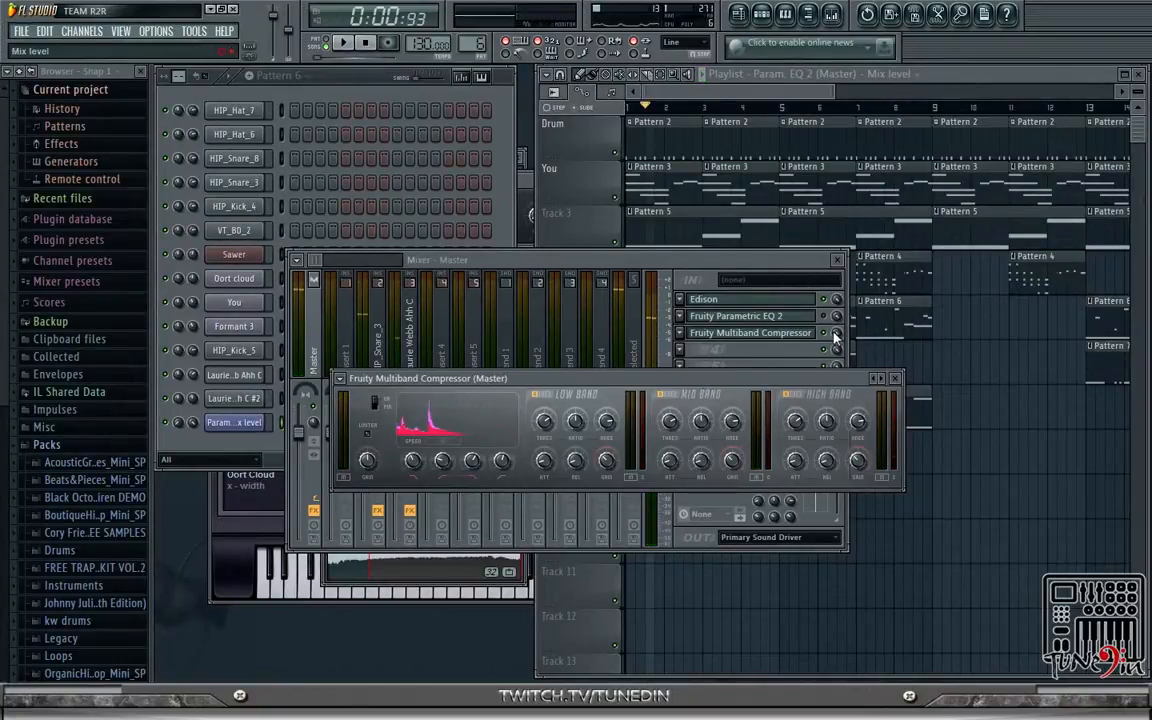
- Lower the Fruity Multiband Compressor's mix level on the Master track and audition the song before closing the compressor and mixer
{"action": "left_click_drag", "start_coordinate": [836, 338], "coordinate": [836, 350]}
{"action": "left_click", "coordinate": [745, 333]}
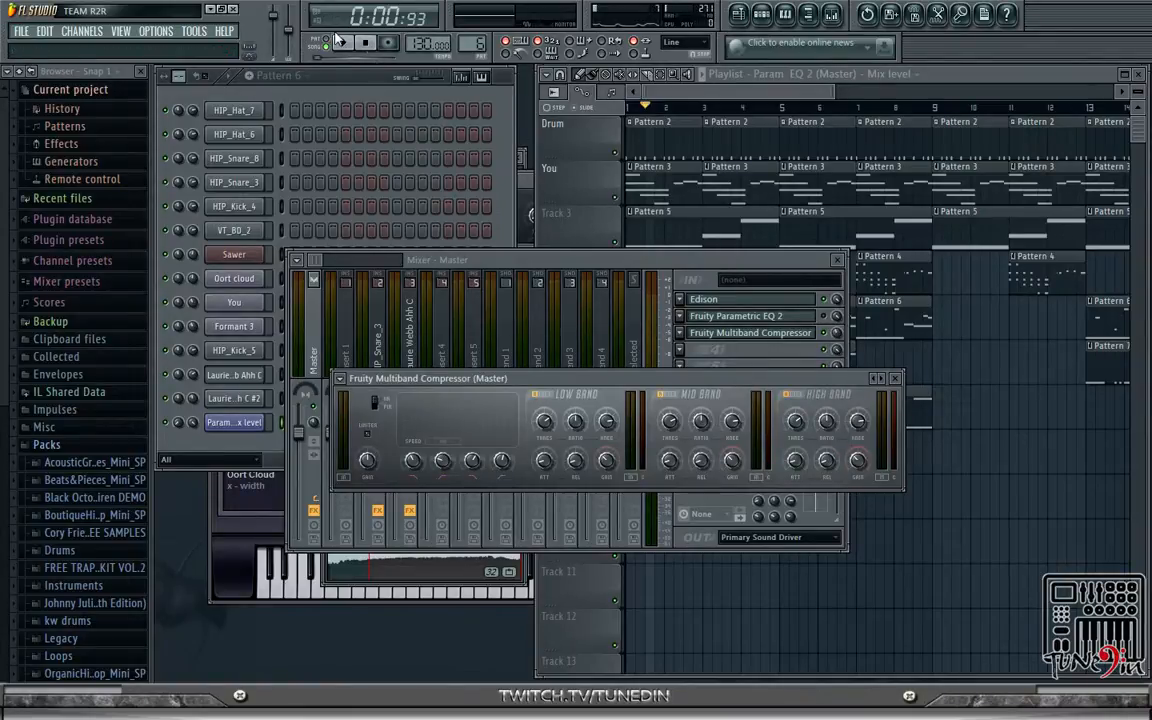
{"action": "left_click", "coordinate": [342, 46]}
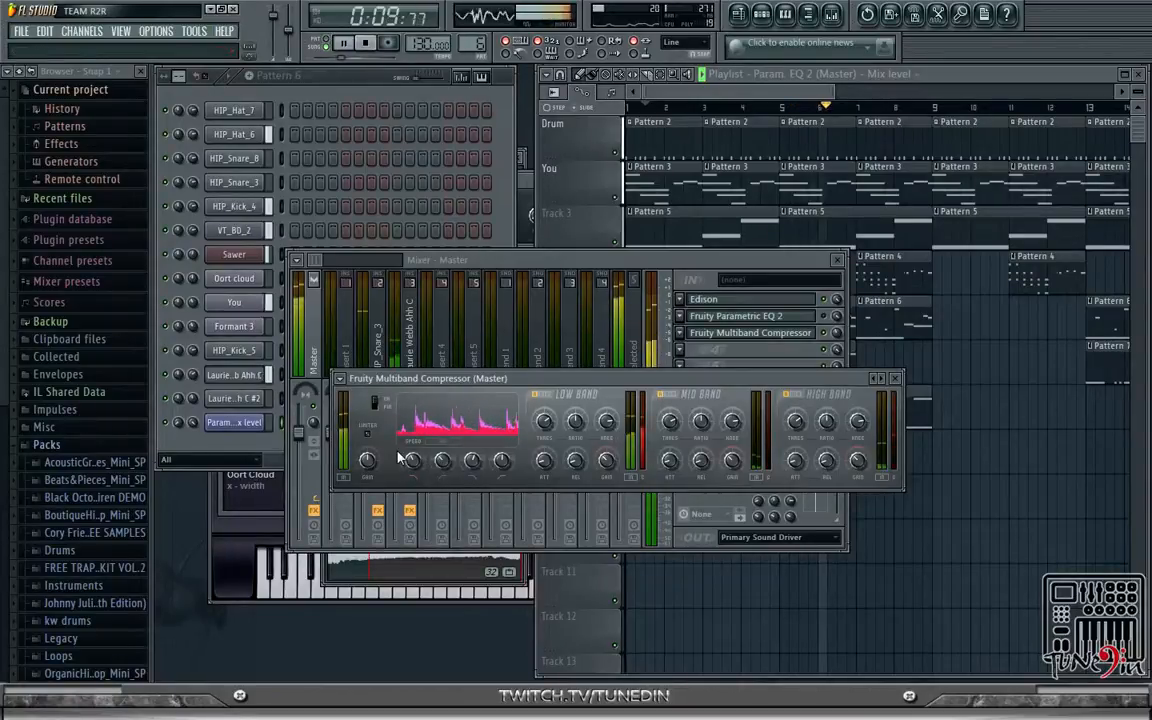
{"action": "left_click", "coordinate": [895, 378]}
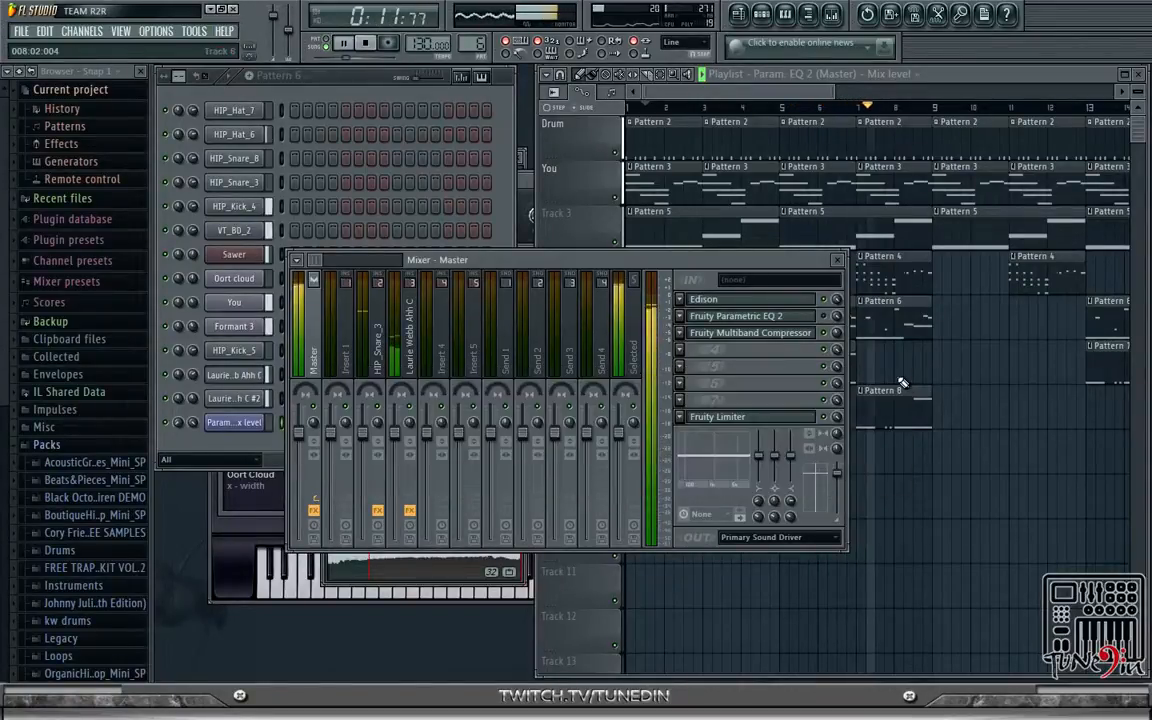
{"action": "left_click", "coordinate": [837, 259]}
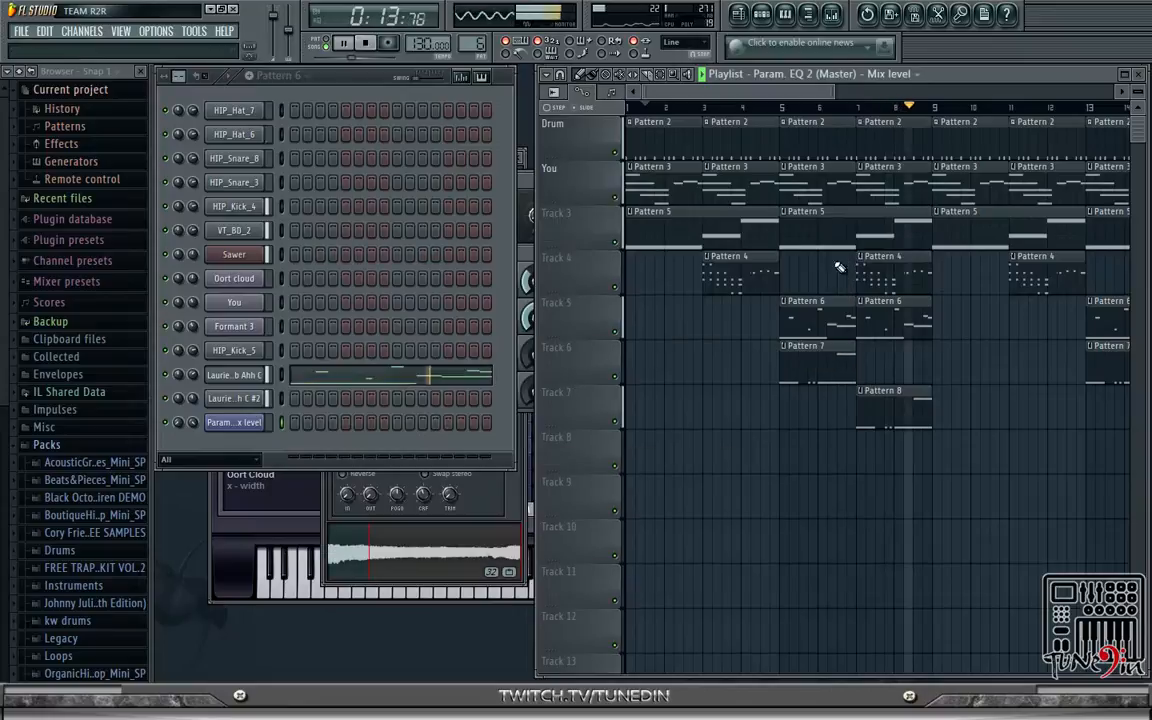
{"action": "left_click", "coordinate": [368, 46]}
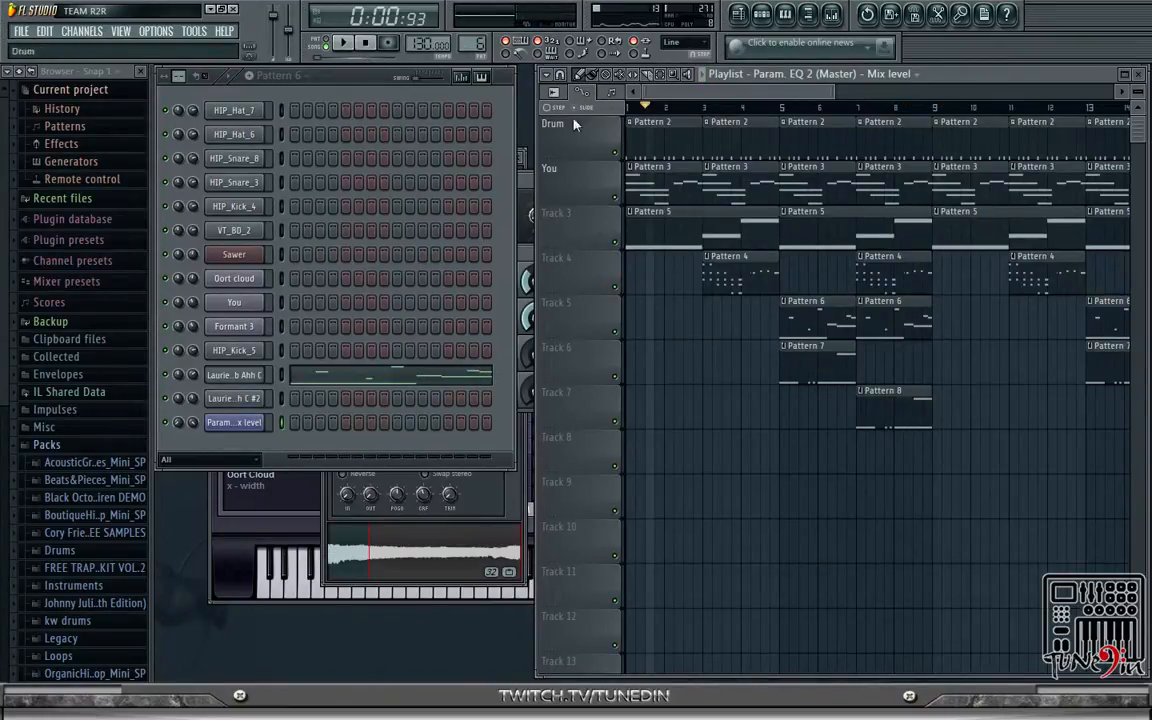
- Review the Master track's Fruity Multiband Compressor and Fruity Parametric EQ 2 settings, playing the song with the compressor open
{"action": "left_click", "coordinate": [745, 14]}
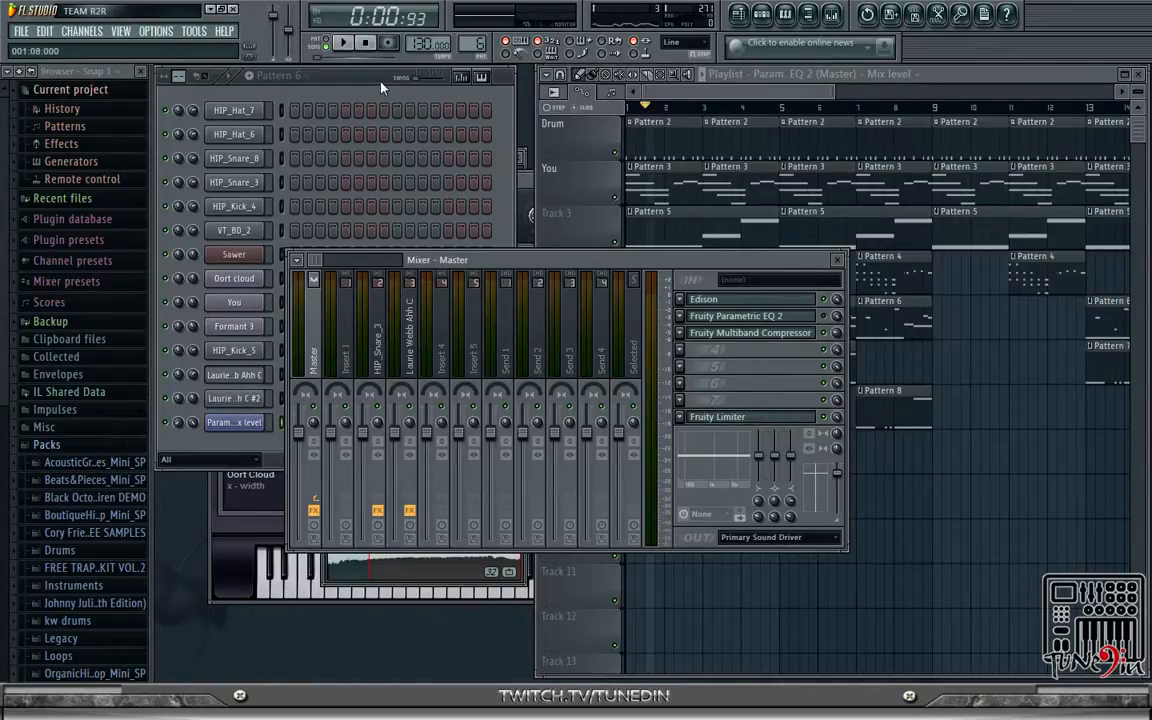
{"action": "left_click", "coordinate": [814, 333]}
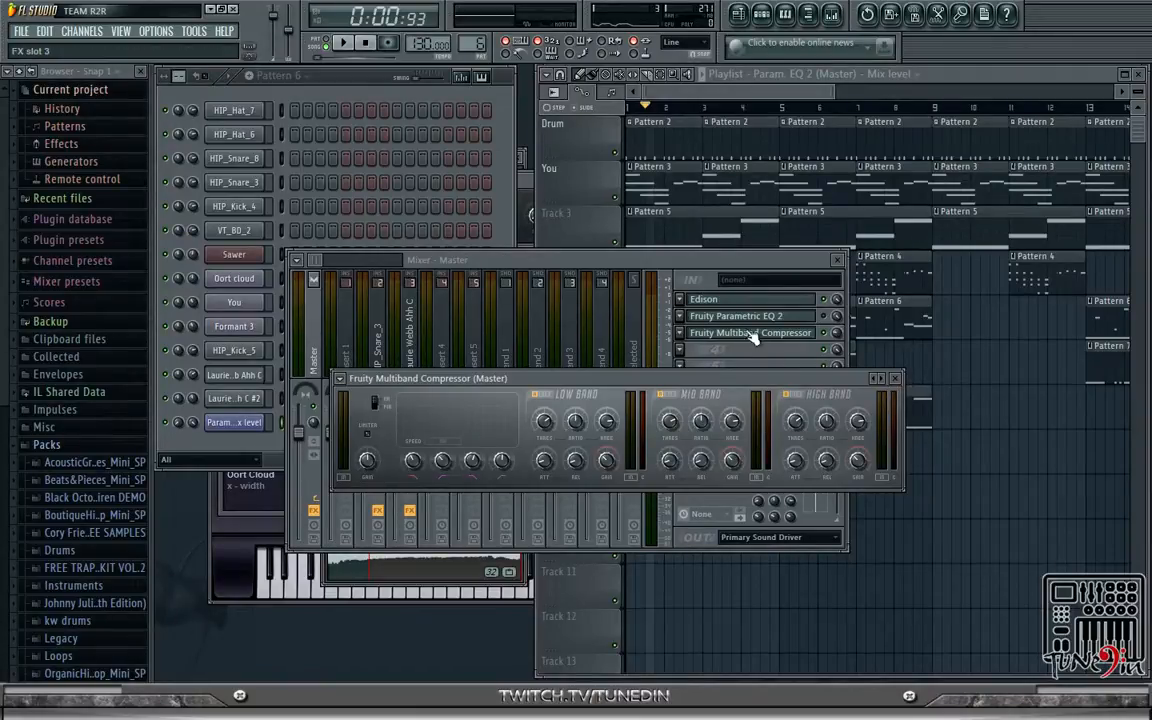
{"action": "left_click", "coordinate": [792, 325]}
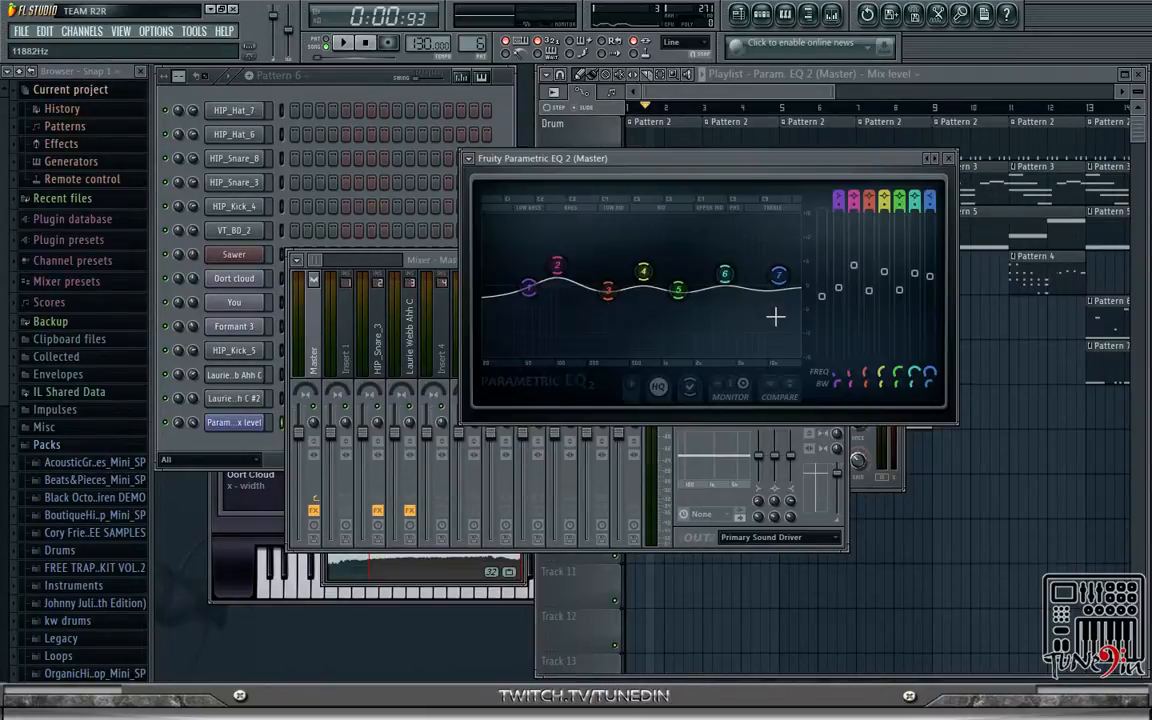
{"action": "left_click", "coordinate": [949, 158]}
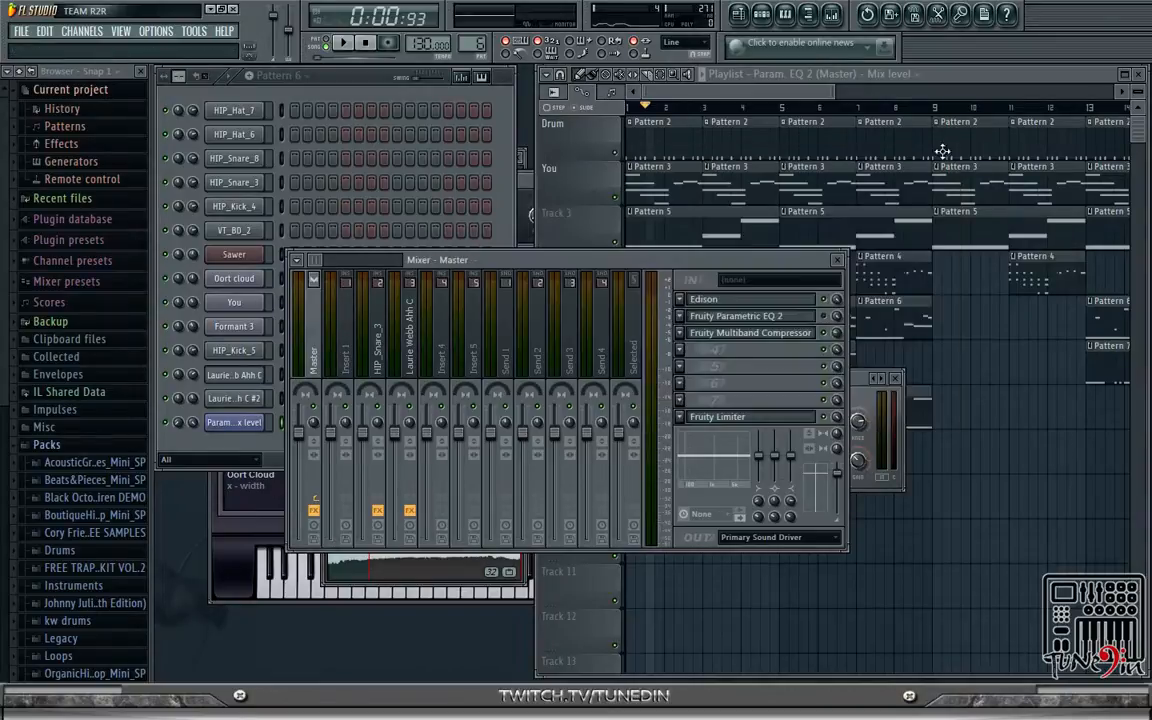
{"action": "left_click", "coordinate": [776, 333]}
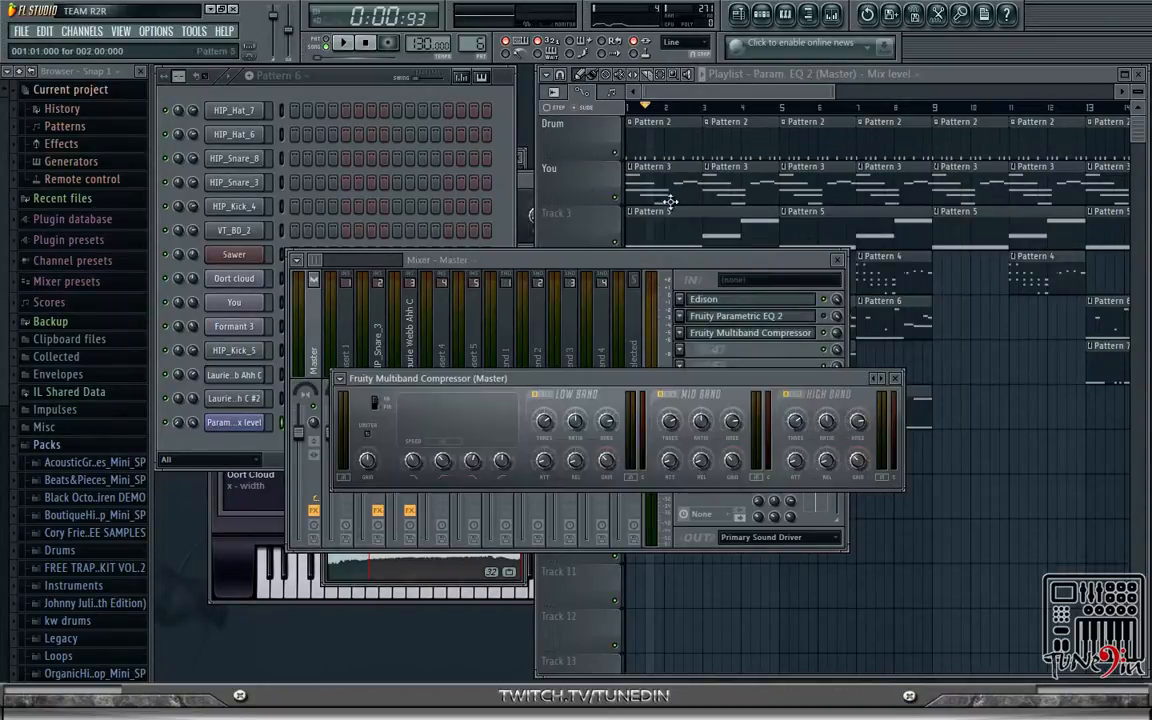
{"action": "left_click", "coordinate": [341, 45]}
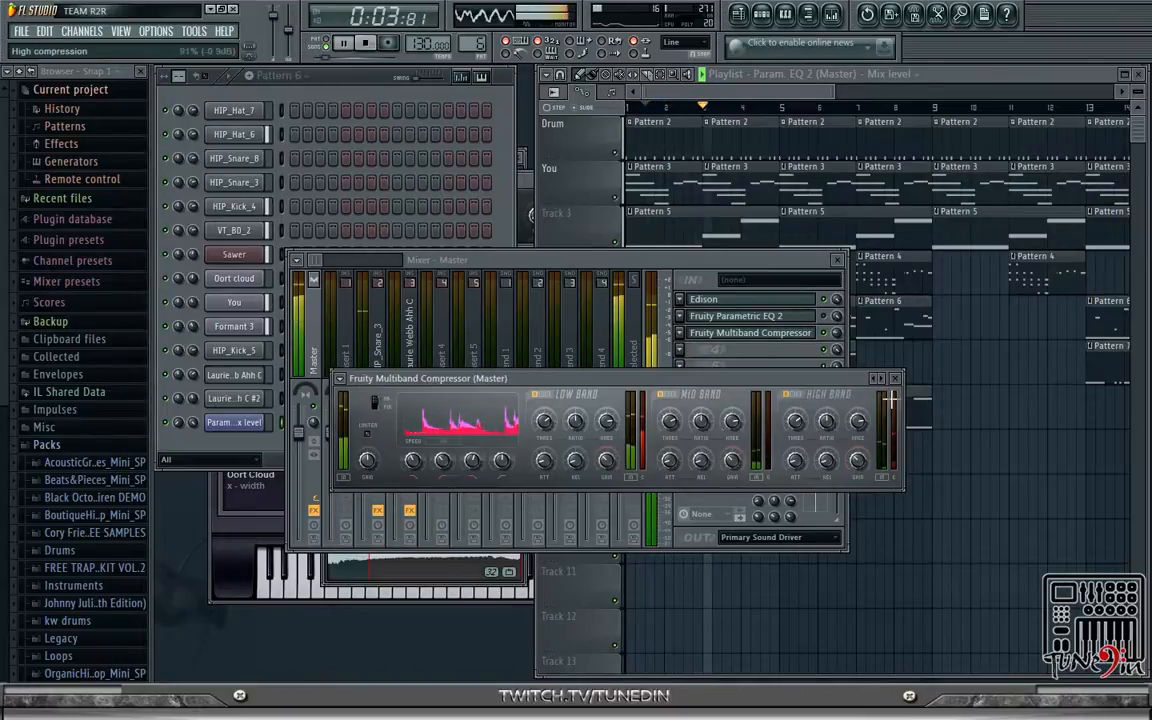
{"action": "left_click", "coordinate": [894, 378]}
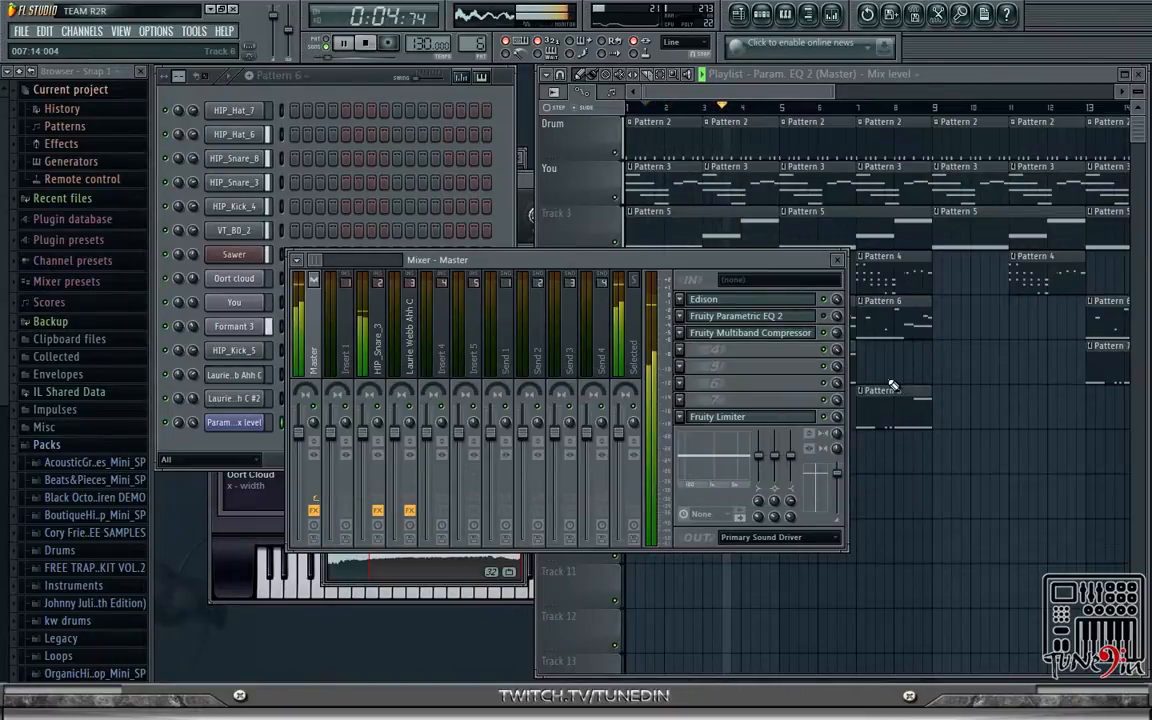
{"action": "left_click", "coordinate": [365, 44]}
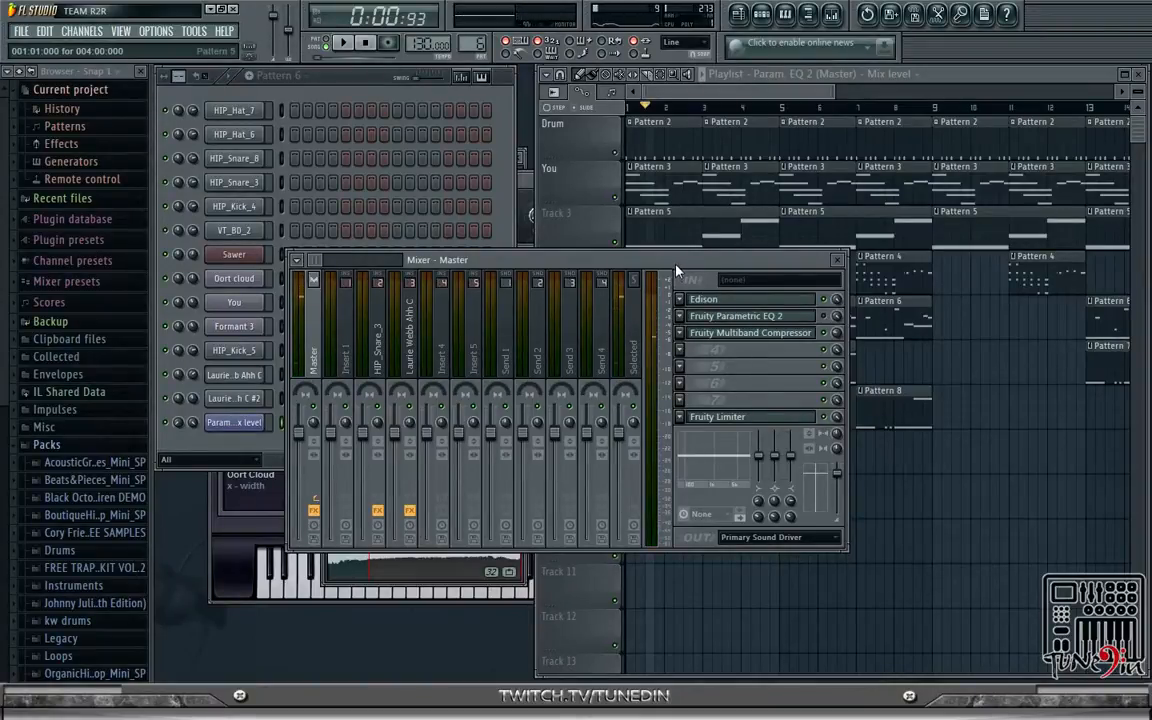
- Open the Master track's Fruity Limiter and lower its ceiling slightly while playing the song from the start
{"action": "mouse_move", "coordinate": [679, 91]}
{"action": "left_mouse_down"}
{"action": "mouse_move", "coordinate": [799, 136]}
{"action": "mouse_move", "coordinate": [670, 119]}
{"action": "mouse_move", "coordinate": [706, 108]}
{"action": "mouse_move", "coordinate": [556, 82]}
{"action": "left_mouse_up"}
{"action": "left_click", "coordinate": [722, 107]}
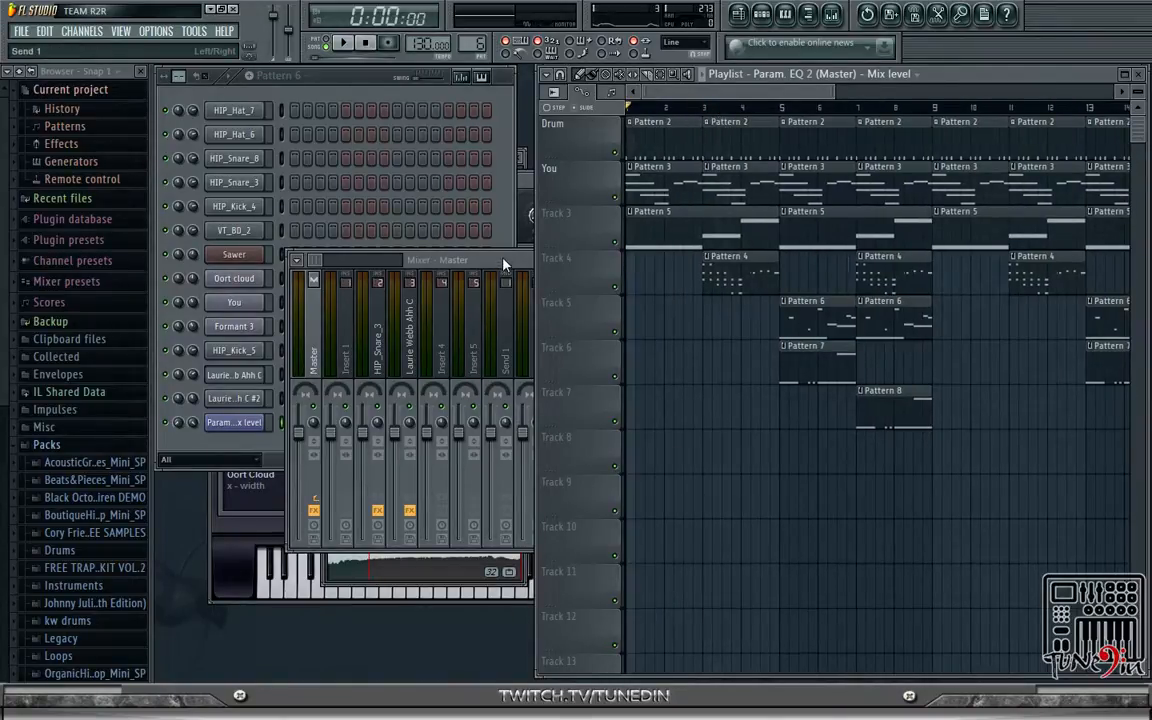
{"action": "left_click", "coordinate": [504, 261]}
{"action": "left_click", "coordinate": [718, 416]}
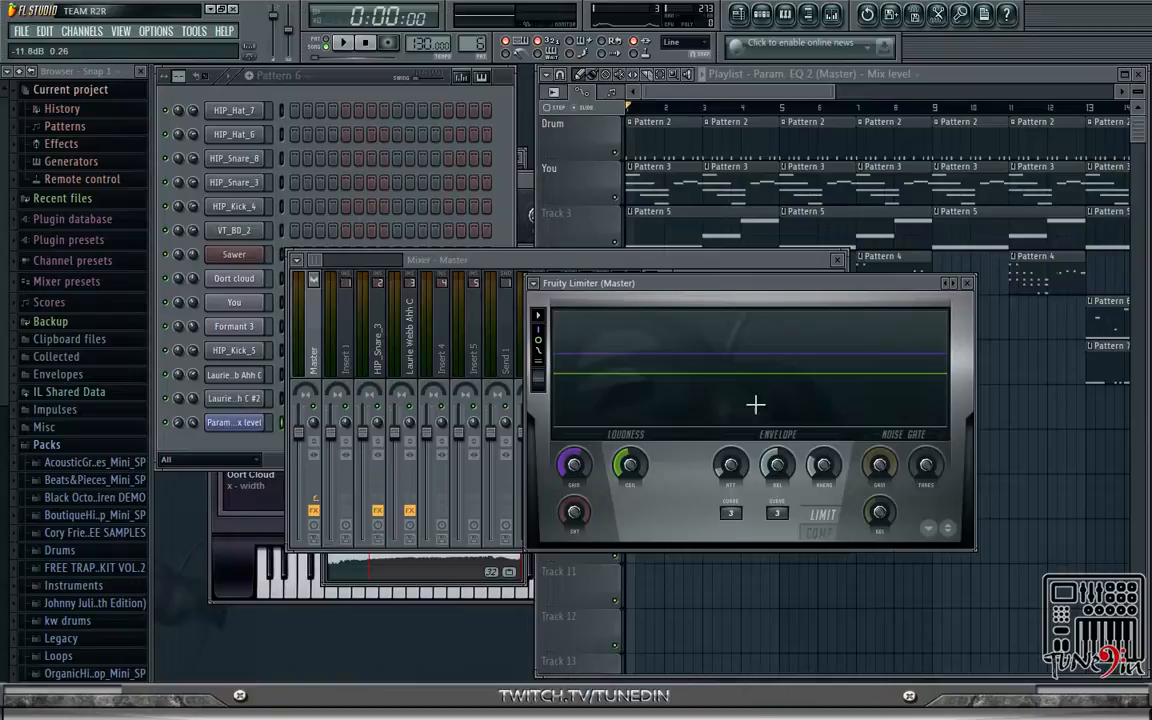
{"action": "left_click", "coordinate": [343, 45]}
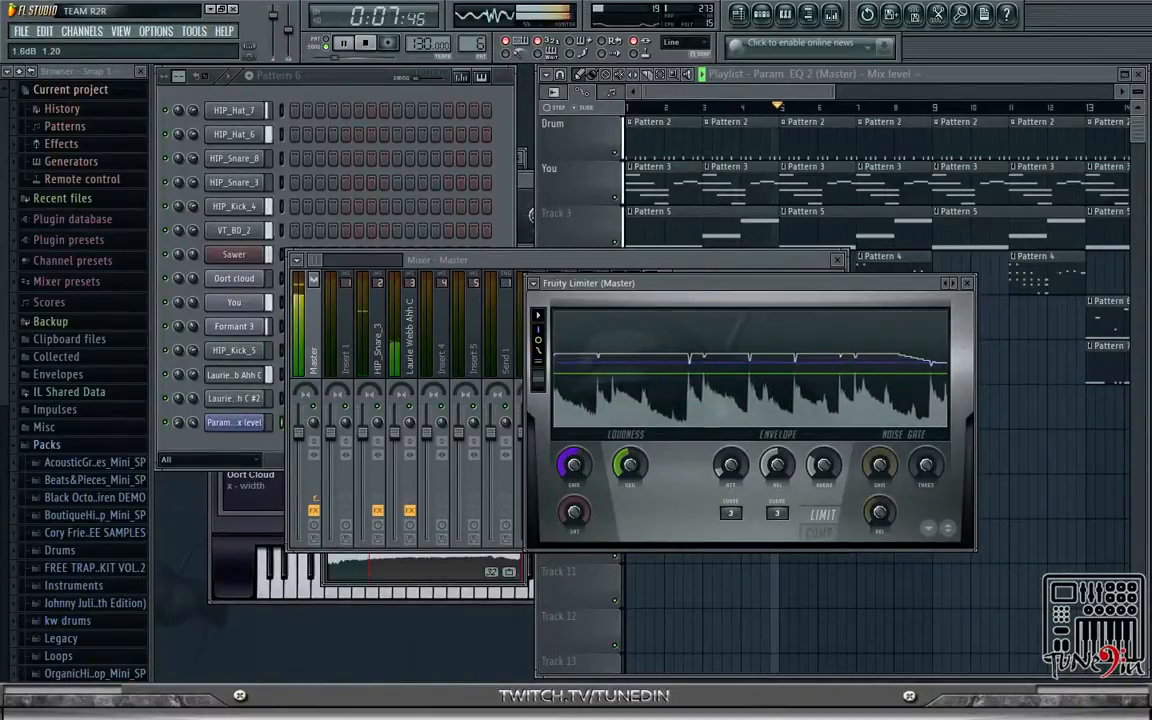
{"action": "left_click_drag", "start_coordinate": [583, 465], "coordinate": [630, 466]}
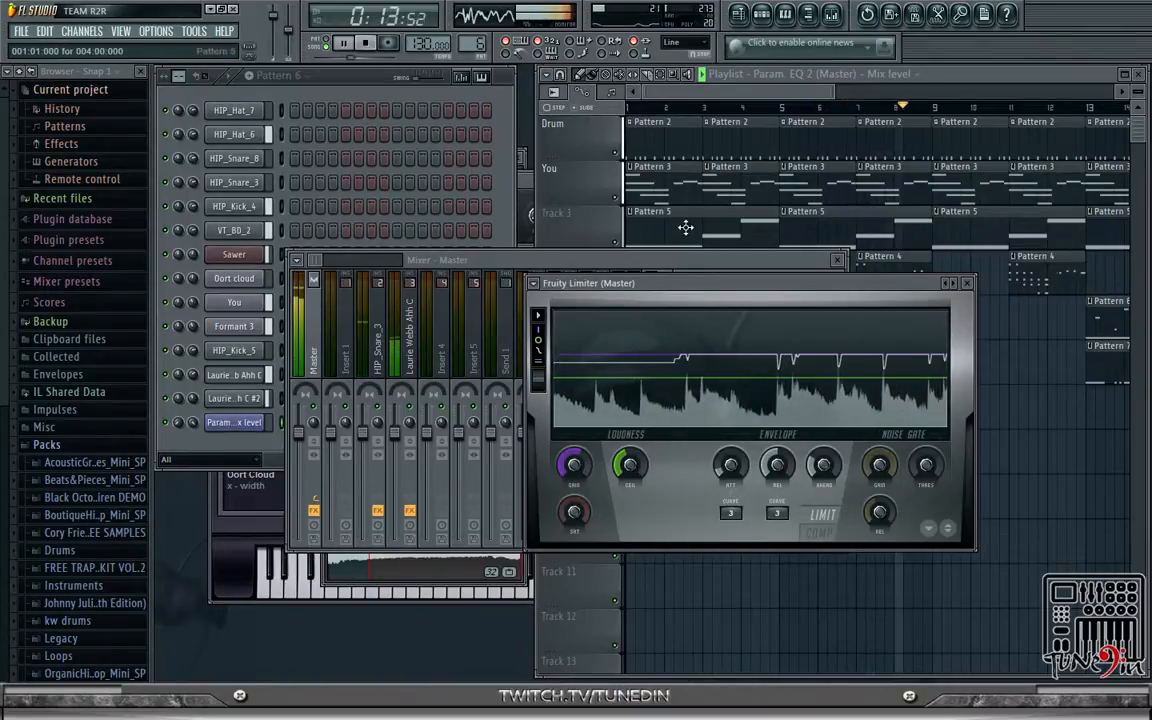
{"action": "left_click", "coordinate": [366, 44]}
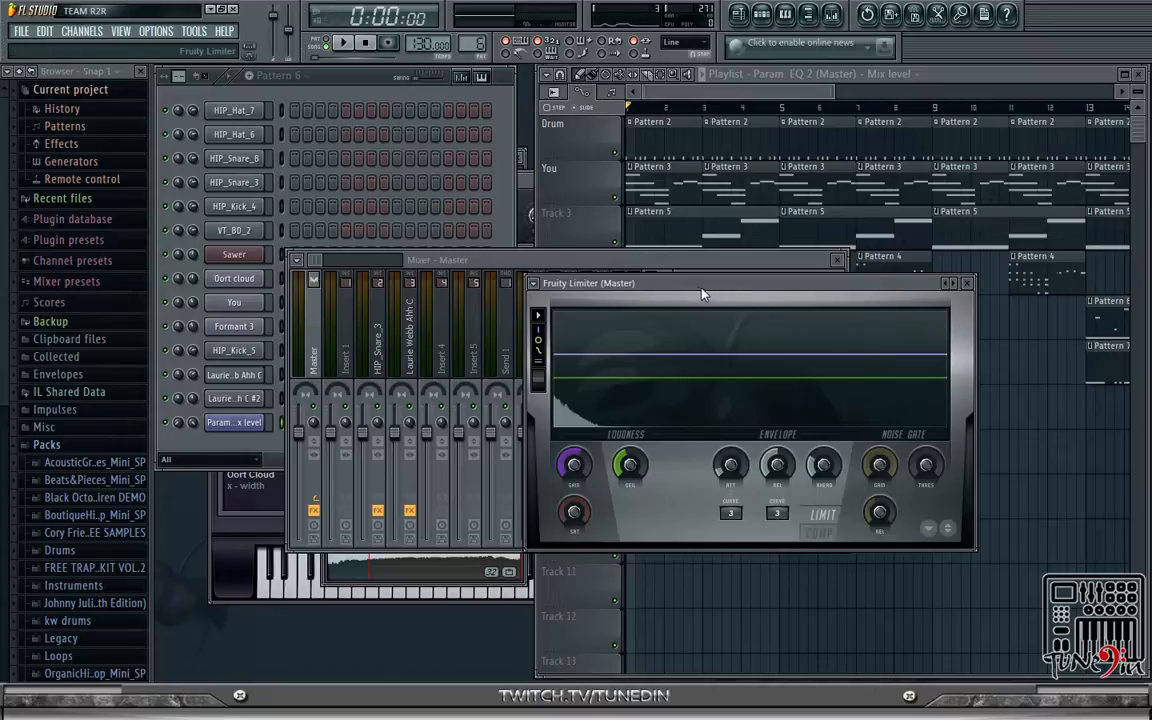
- Move the Fruity Limiter window clear of the loaded Master effects, raise its ceiling slightly, and briefly play Pattern 6
{"action": "left_click_drag", "start_coordinate": [691, 284], "coordinate": [643, 288]}
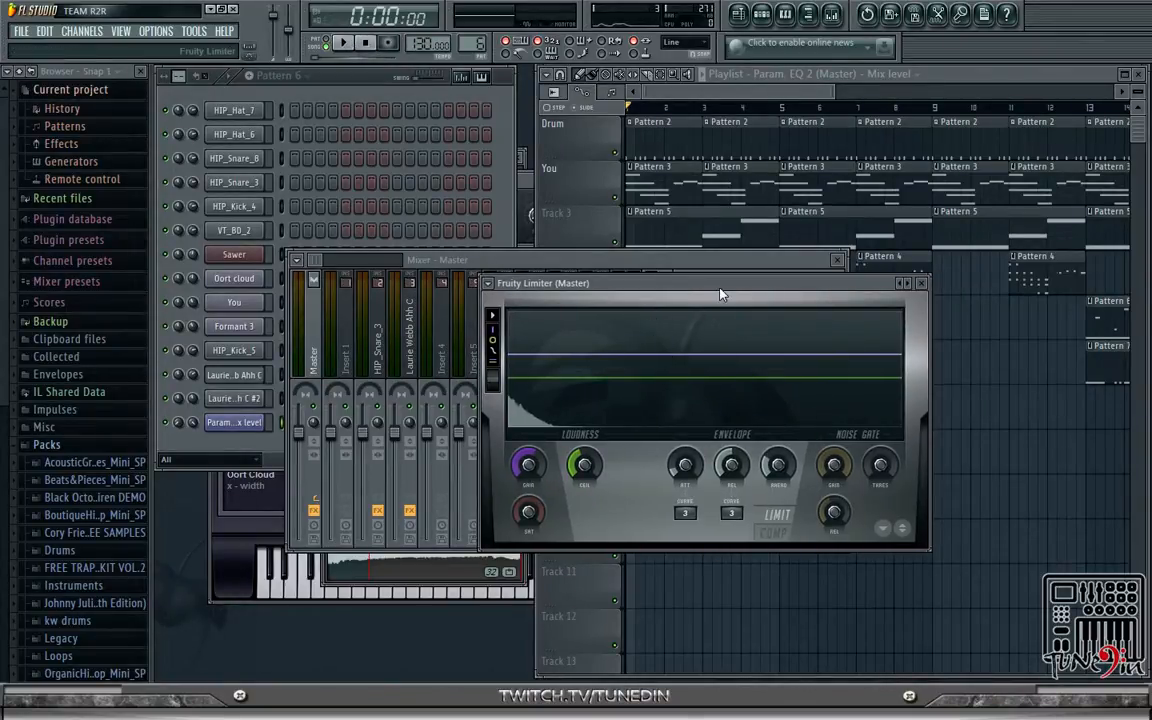
{"action": "left_click_drag", "start_coordinate": [719, 286], "coordinate": [709, 365]}
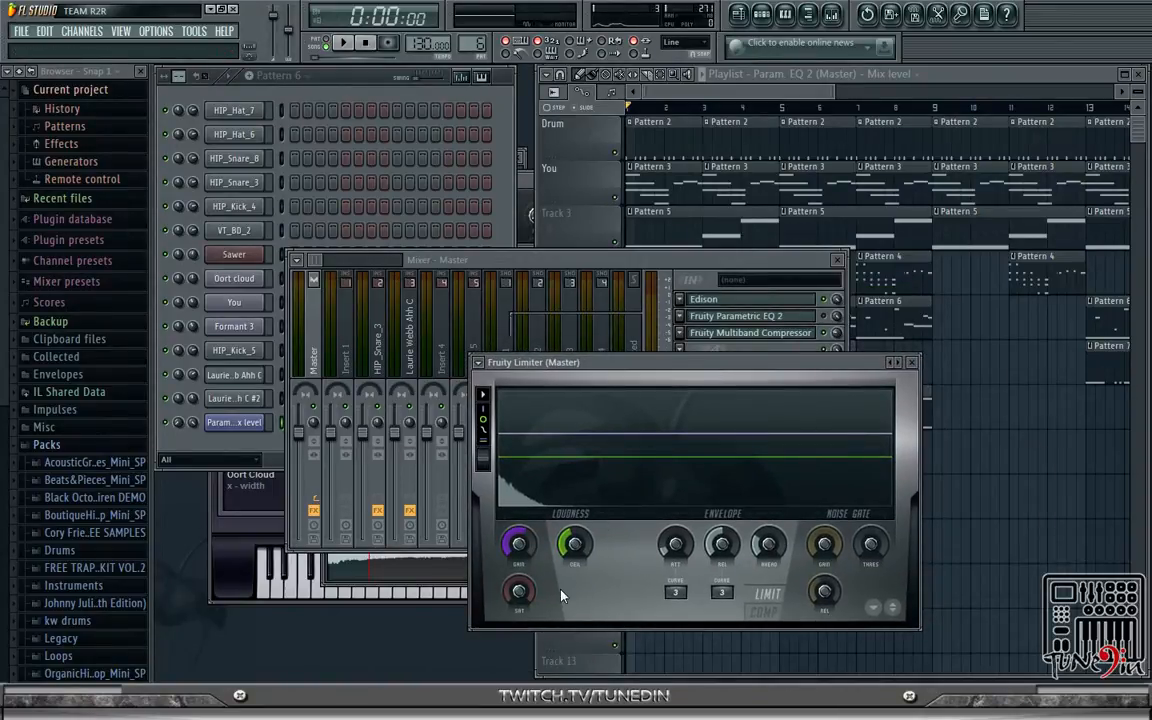
{"action": "left_click_drag", "start_coordinate": [575, 544], "coordinate": [575, 525]}
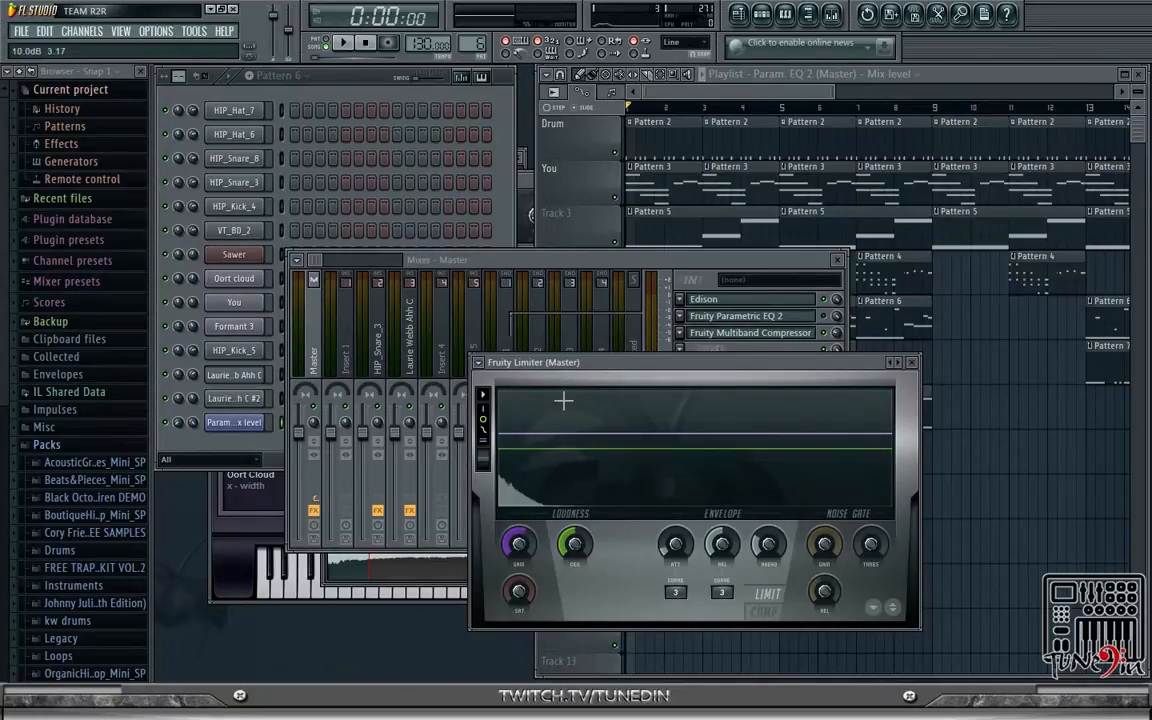
{"action": "left_click", "coordinate": [344, 44]}
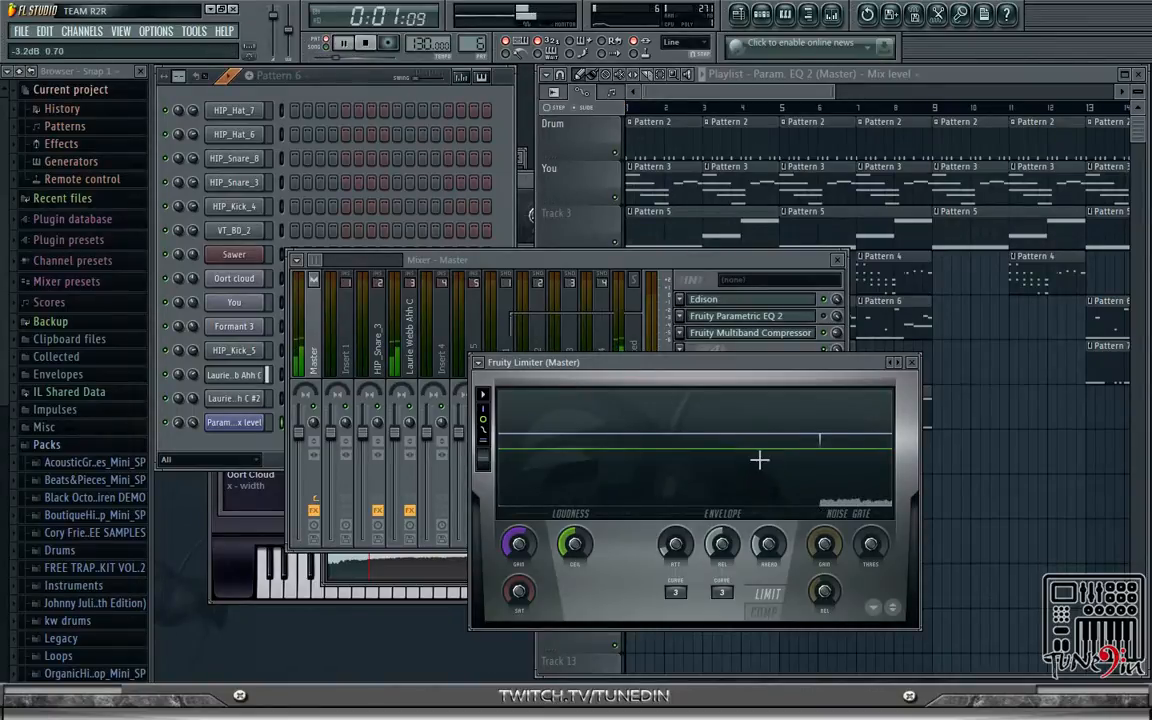
{"action": "left_click", "coordinate": [366, 44]}
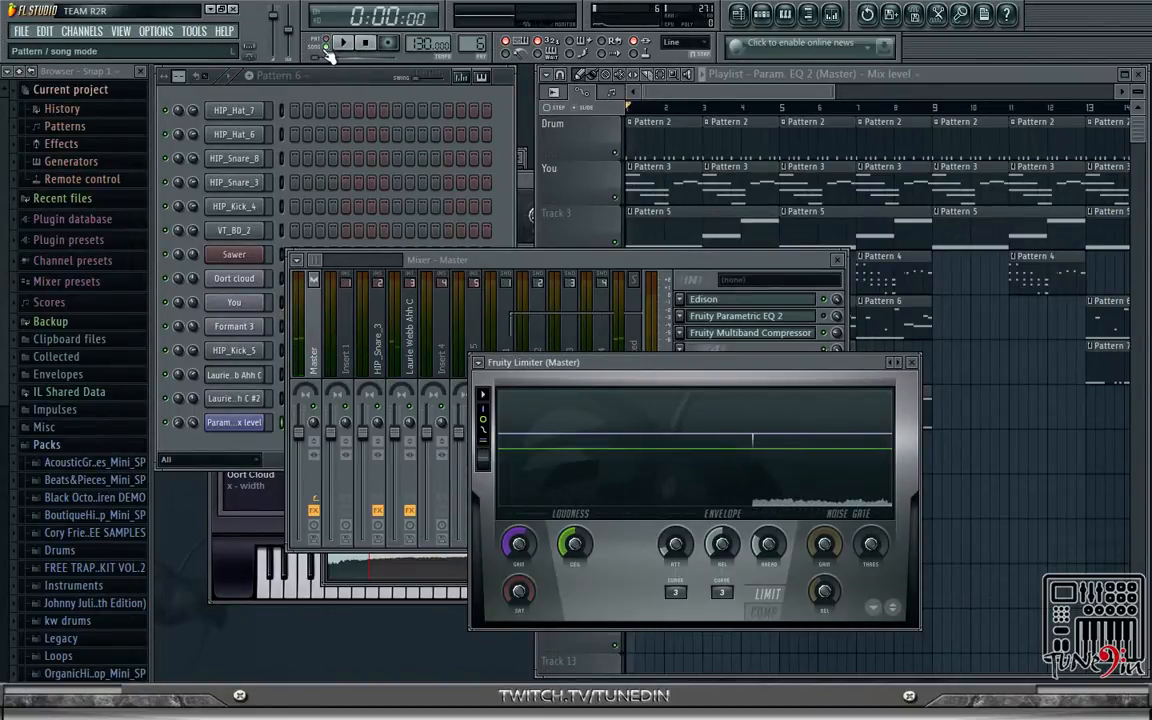
- Audition the song in several short passes while examining the Master Fruity Limiter's level display
{"action": "left_click", "coordinate": [349, 46]}
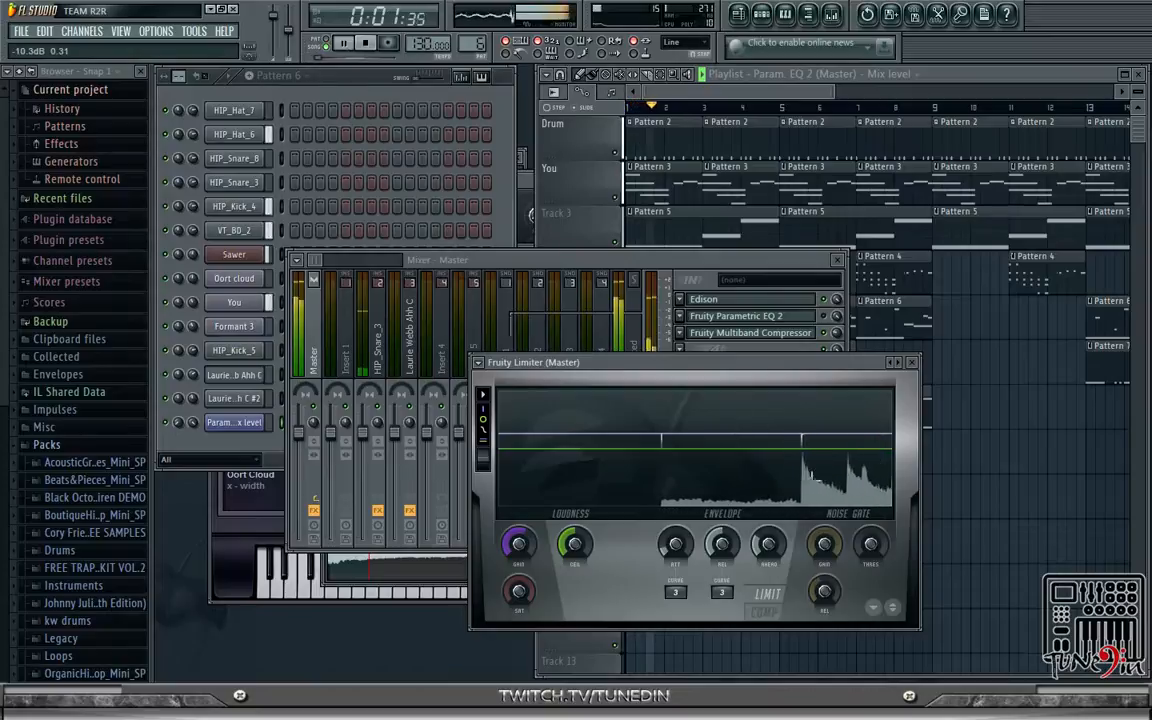
{"action": "key", "text": "space"}
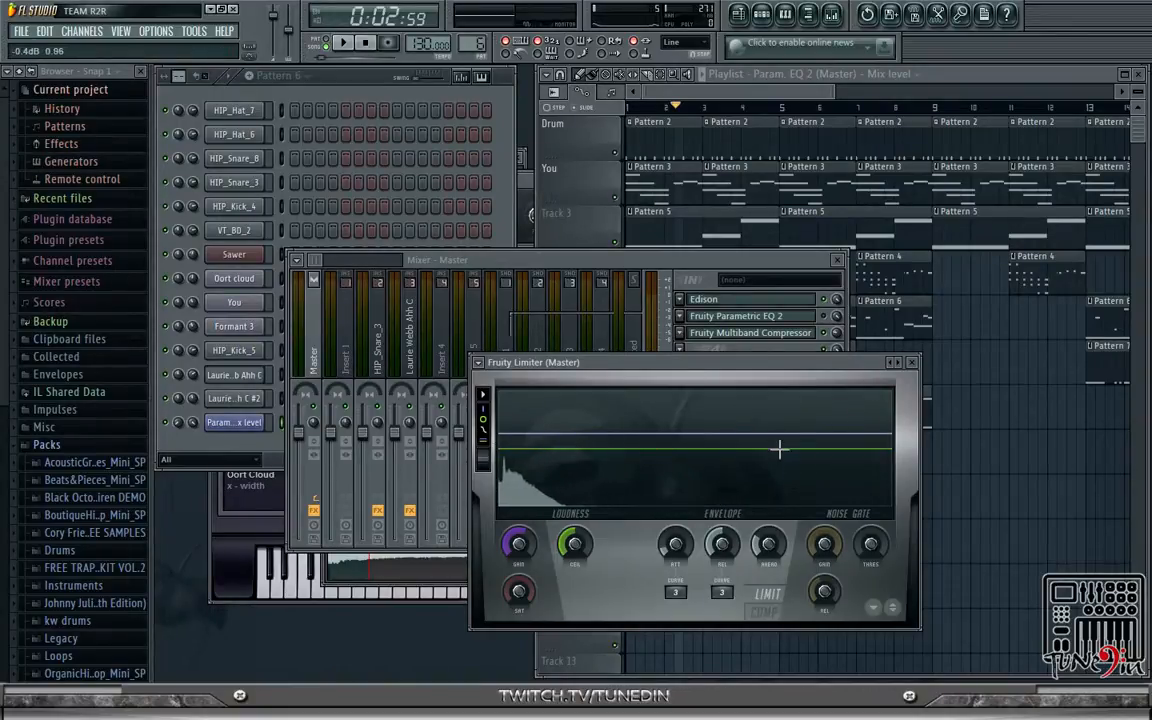
{"action": "left_click", "coordinate": [365, 43]}
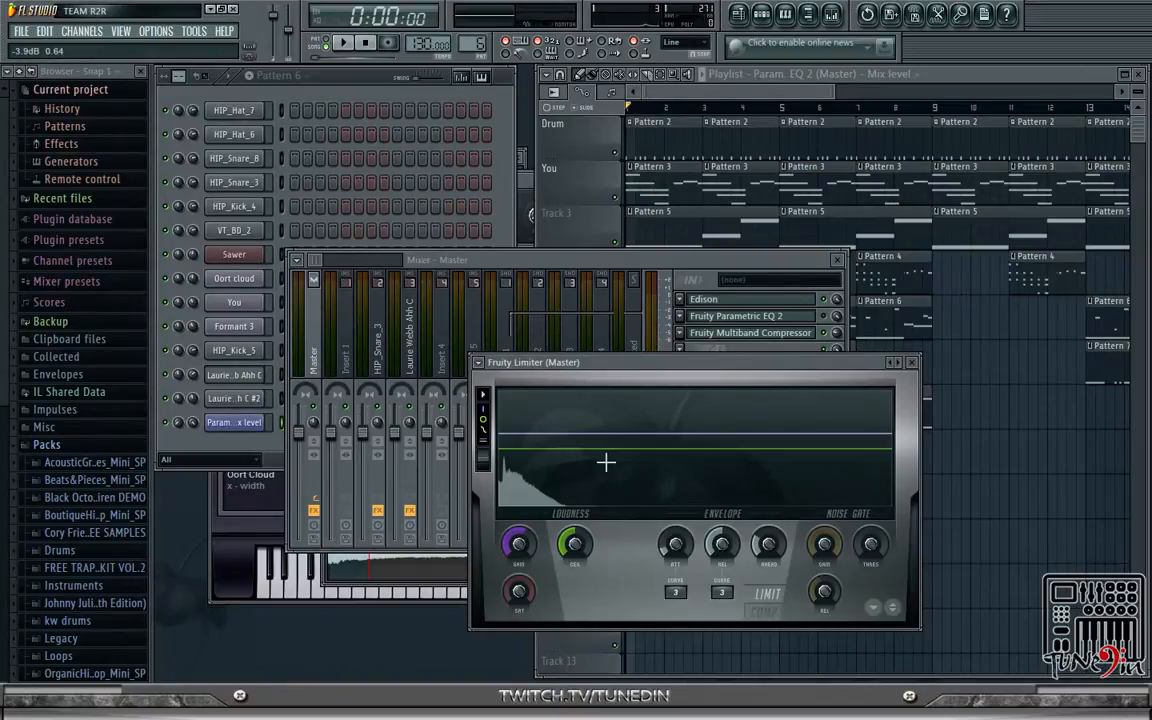
{"action": "key", "text": "space"}
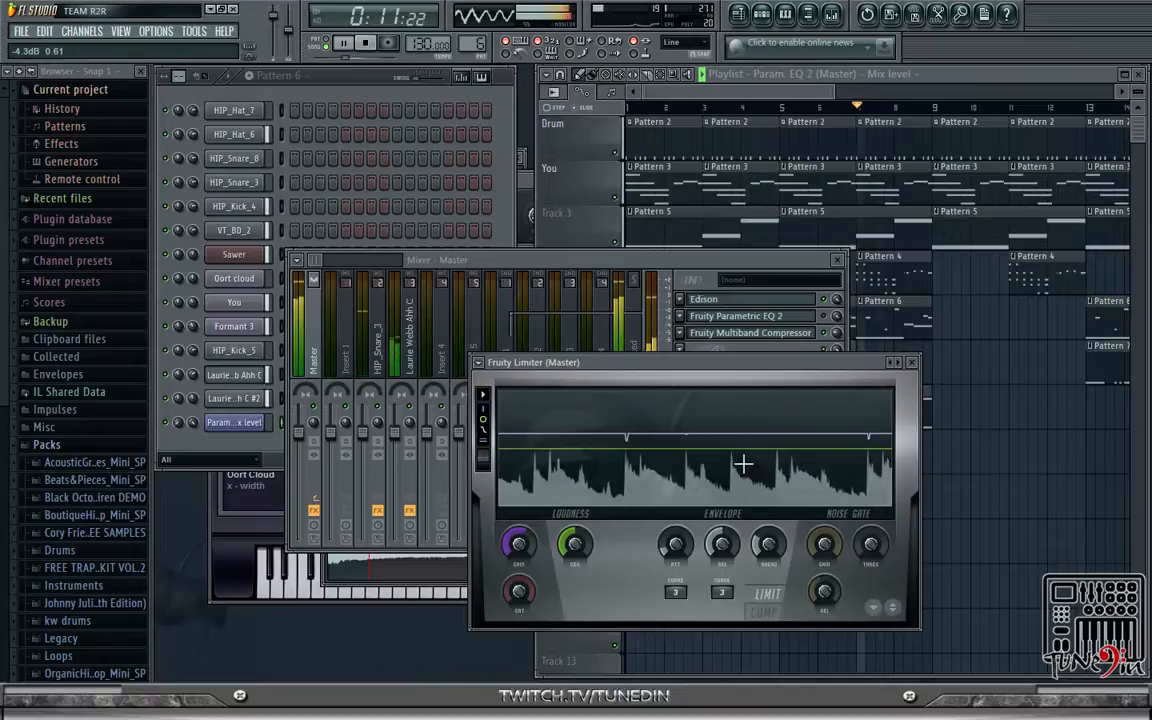
{"action": "key", "text": "ctrl+space"}
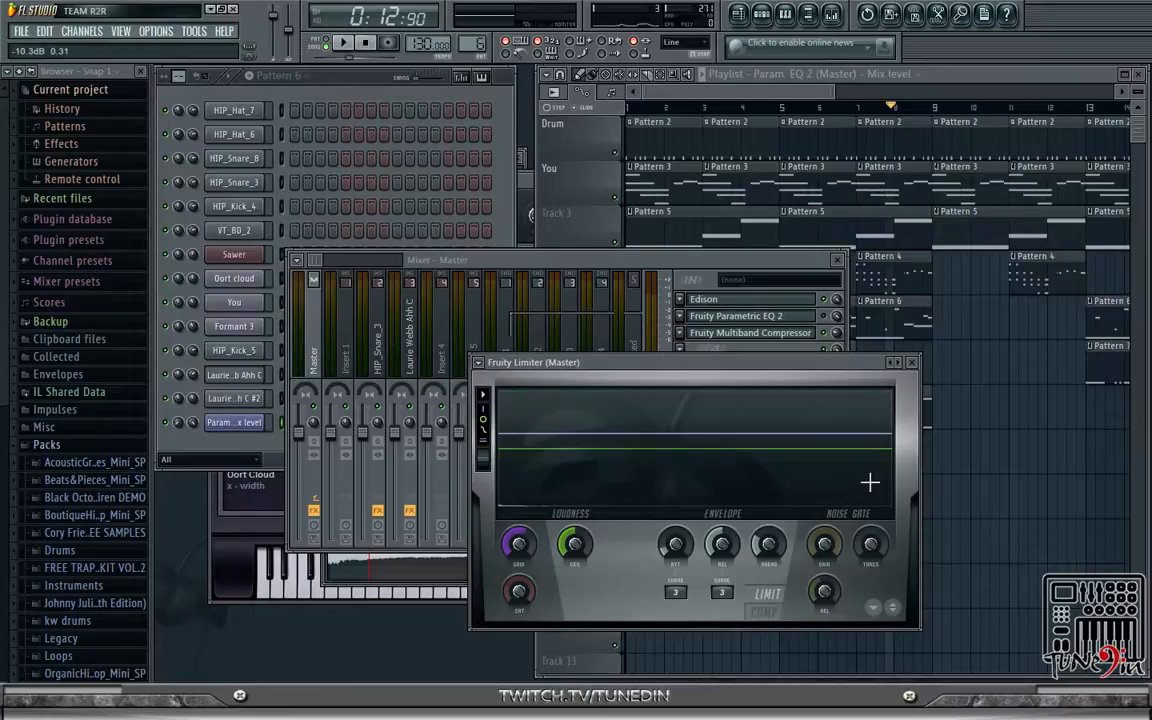
{"action": "key", "text": "space"}
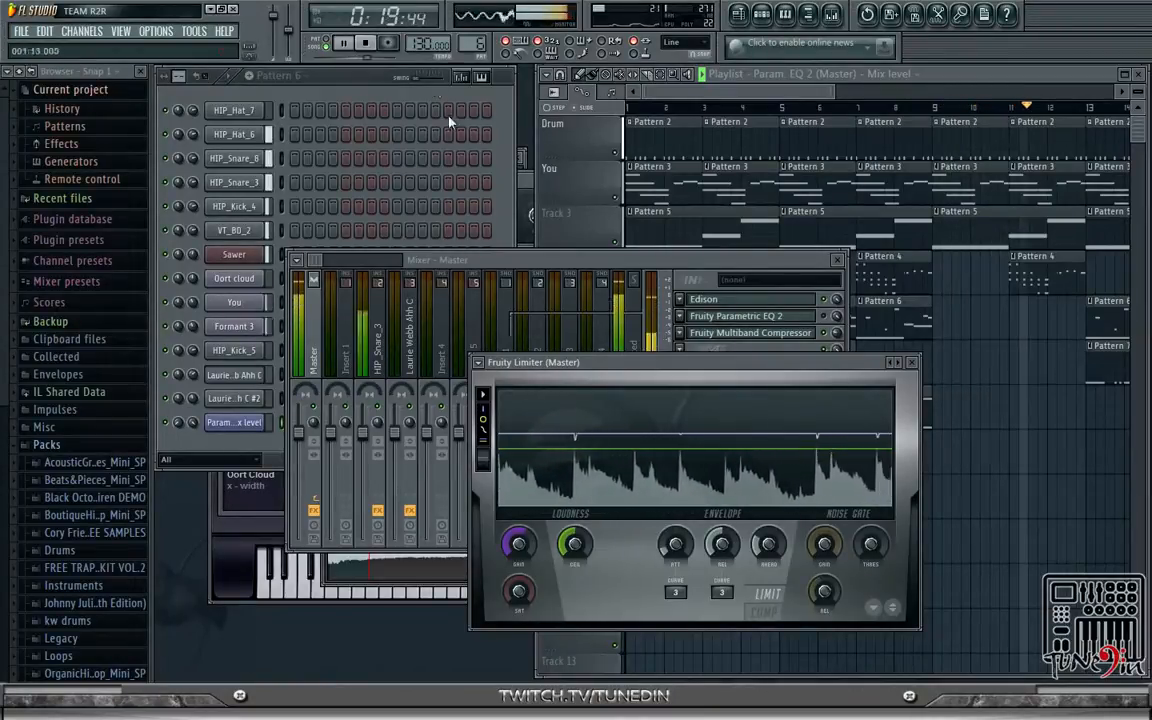
{"action": "left_click", "coordinate": [349, 45]}
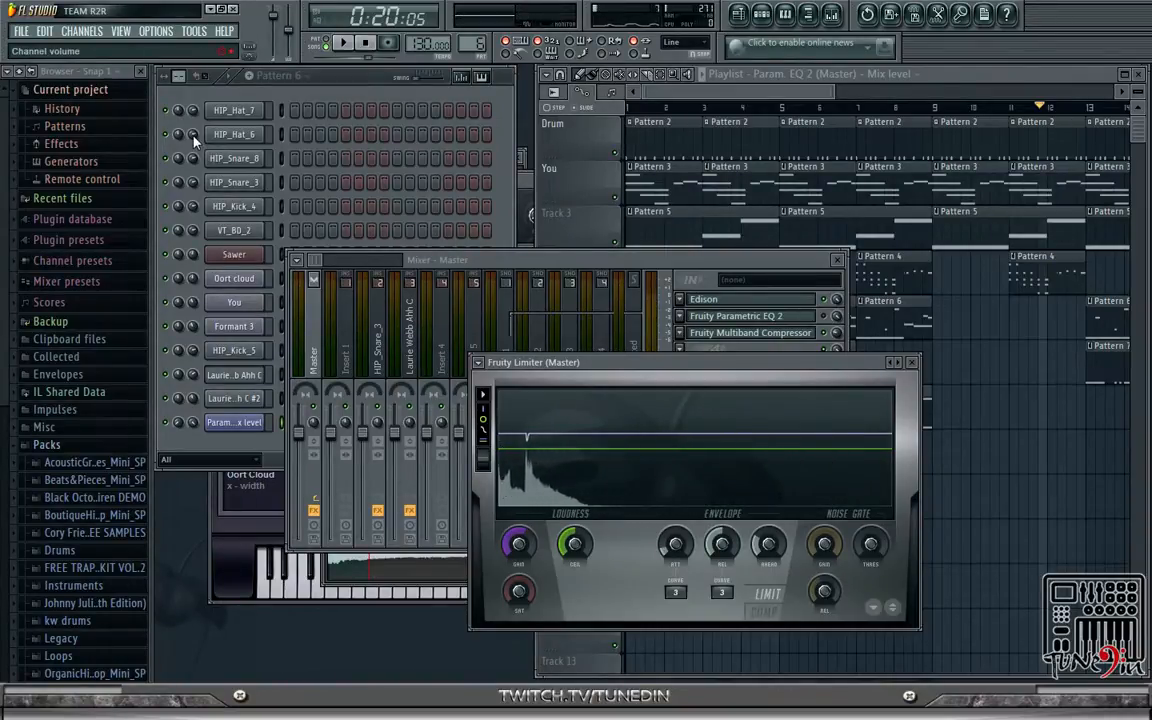
- Lower the HIP_Snare_3 mixer track's level slightly, set the HIP_Snare_8 channel volume to 76%, and replay the song against the Master limiter
{"action": "left_click", "coordinate": [380, 345]}
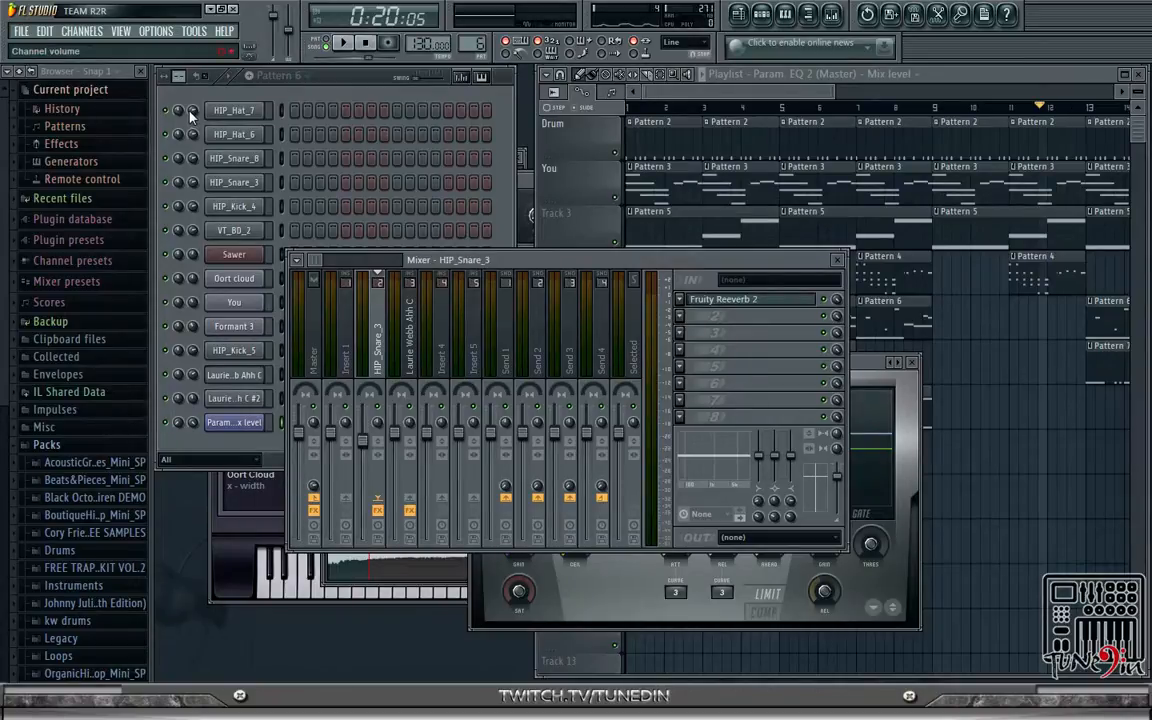
{"action": "left_click", "coordinate": [193, 158]}
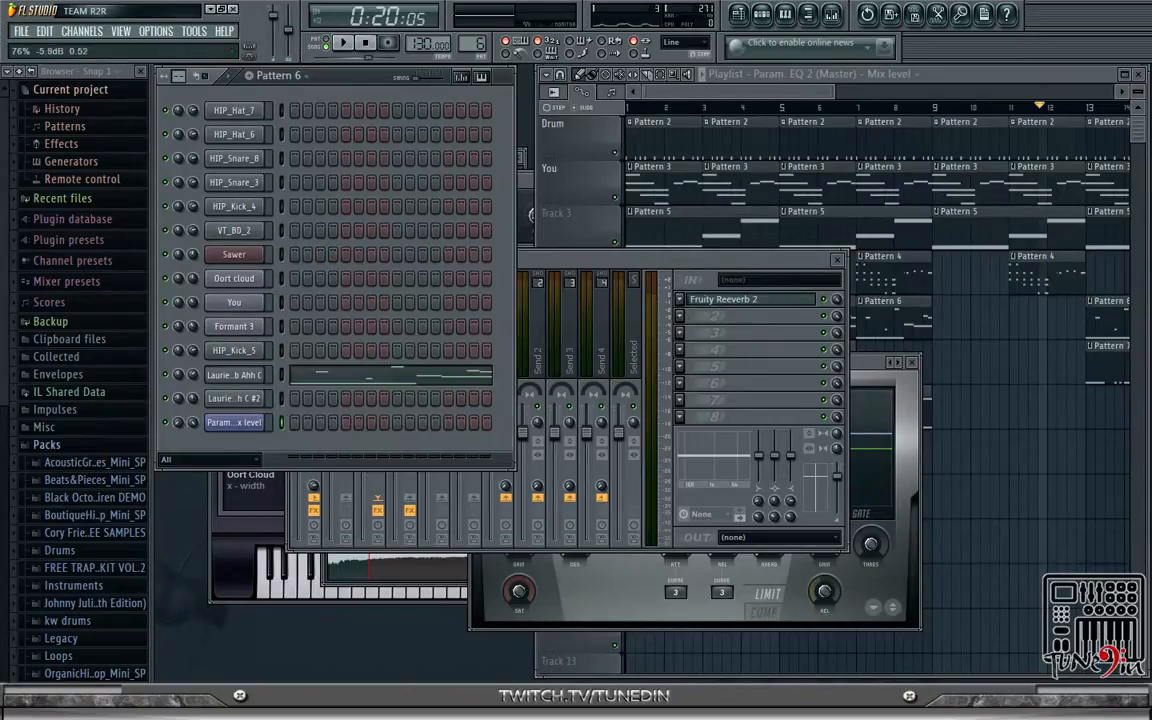
{"action": "left_click", "coordinate": [368, 47]}
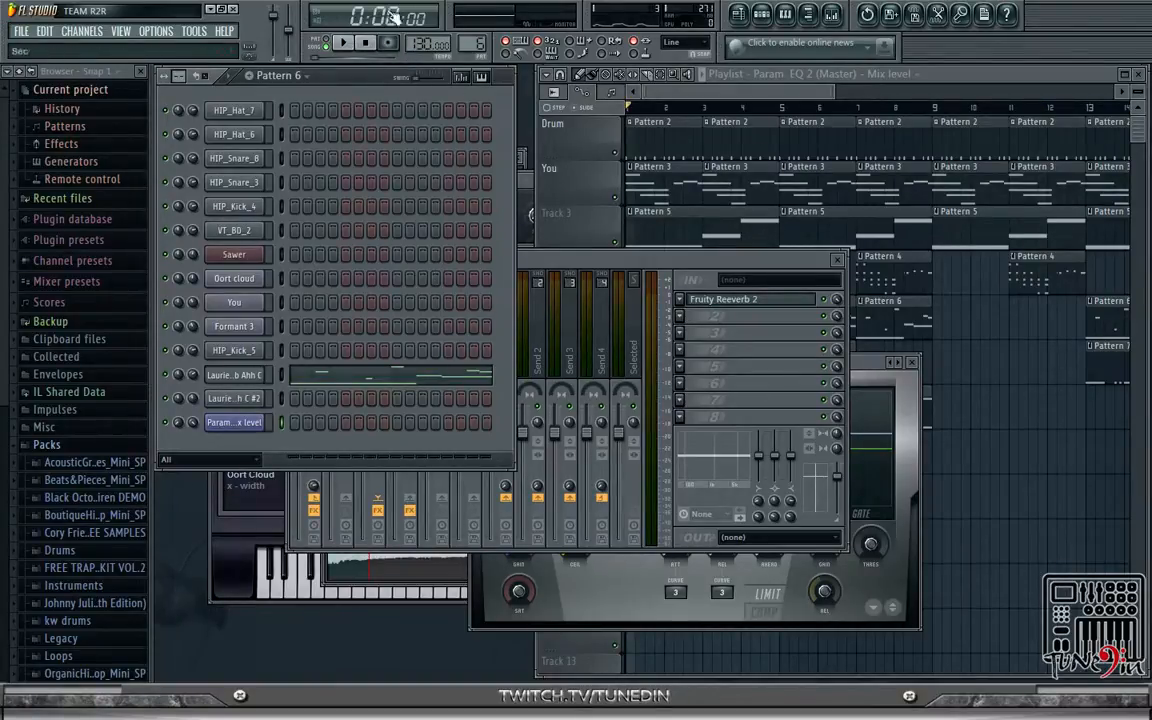
{"action": "left_click", "coordinate": [868, 364]}
{"action": "left_click", "coordinate": [342, 46]}
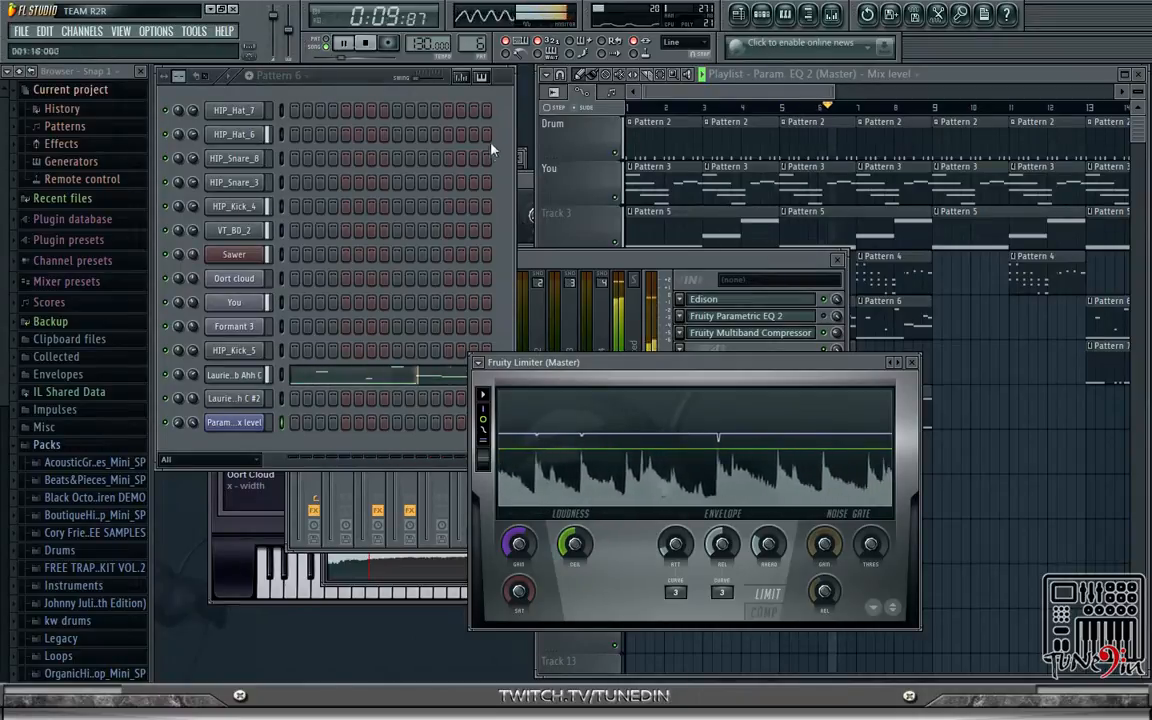
{"action": "key", "text": "space"}
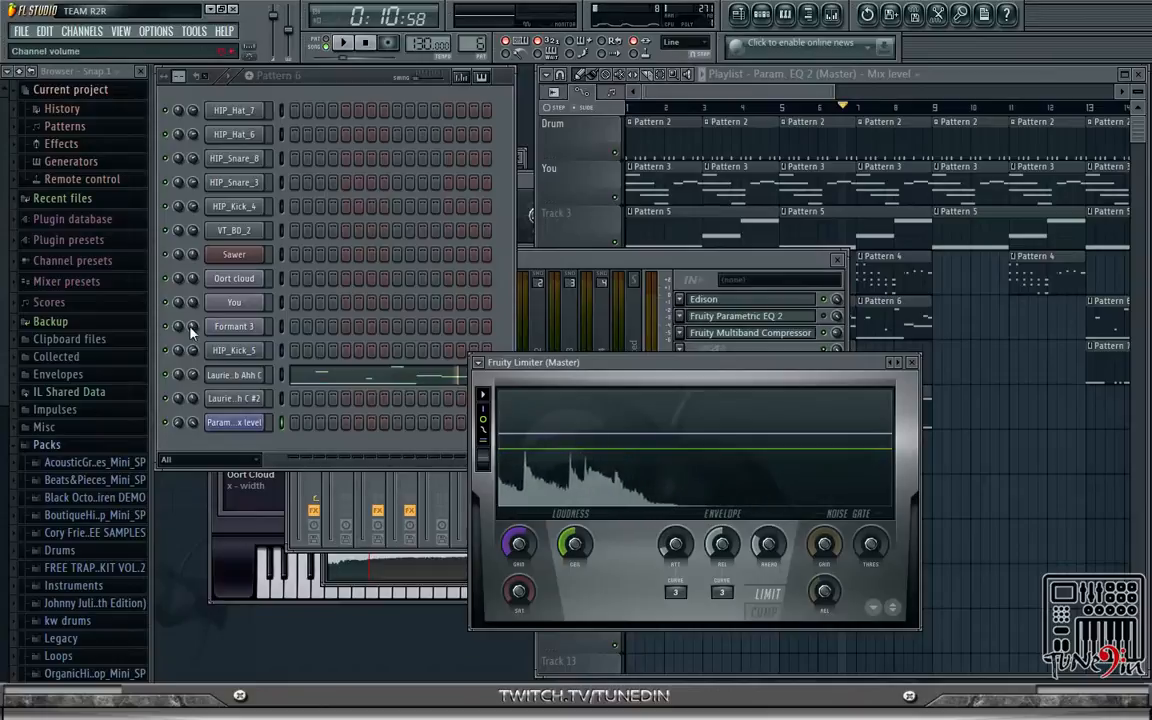
- Lower the Formant 3 channel's volume slightly and replay the song from the start with the Fruity Limiter in view
{"action": "left_click_drag", "start_coordinate": [193, 328], "coordinate": [193, 334]}
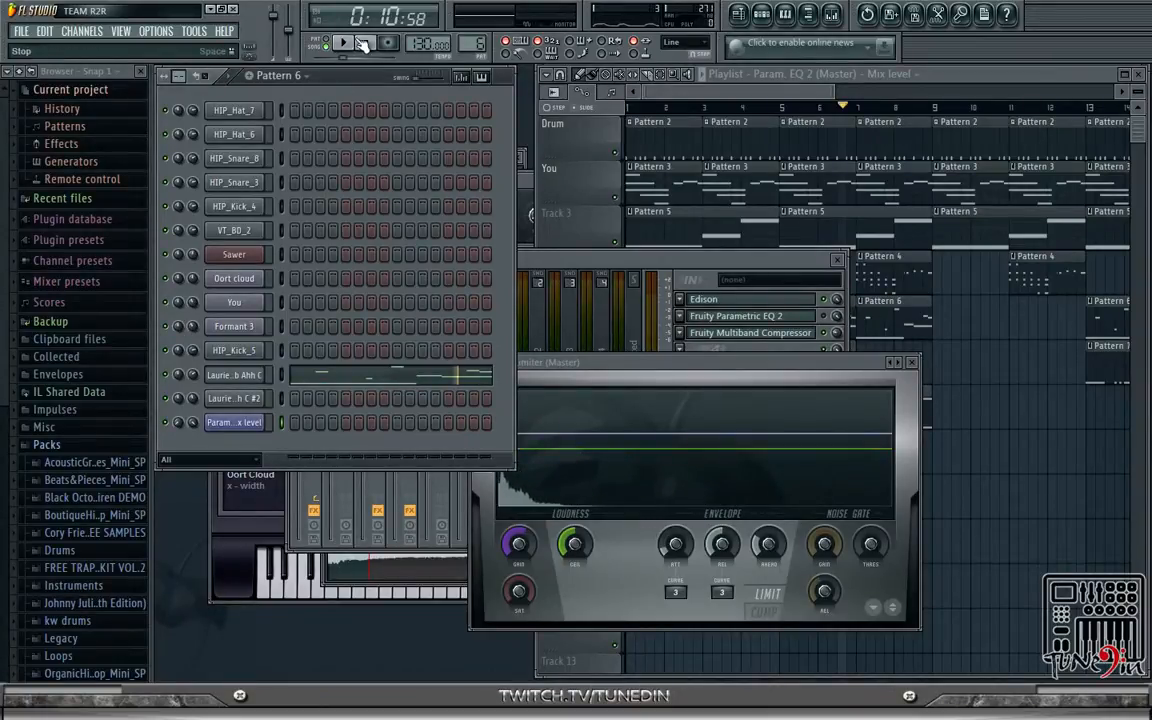
{"action": "key", "text": "space"}
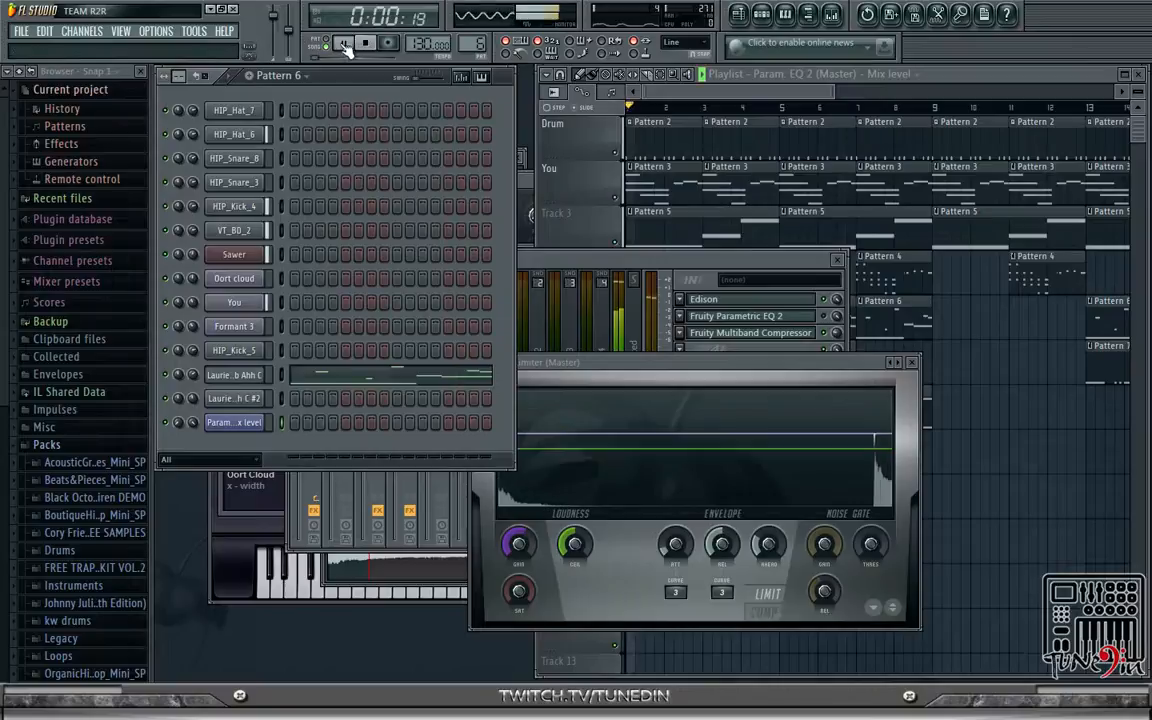
{"action": "left_click", "coordinate": [800, 392]}
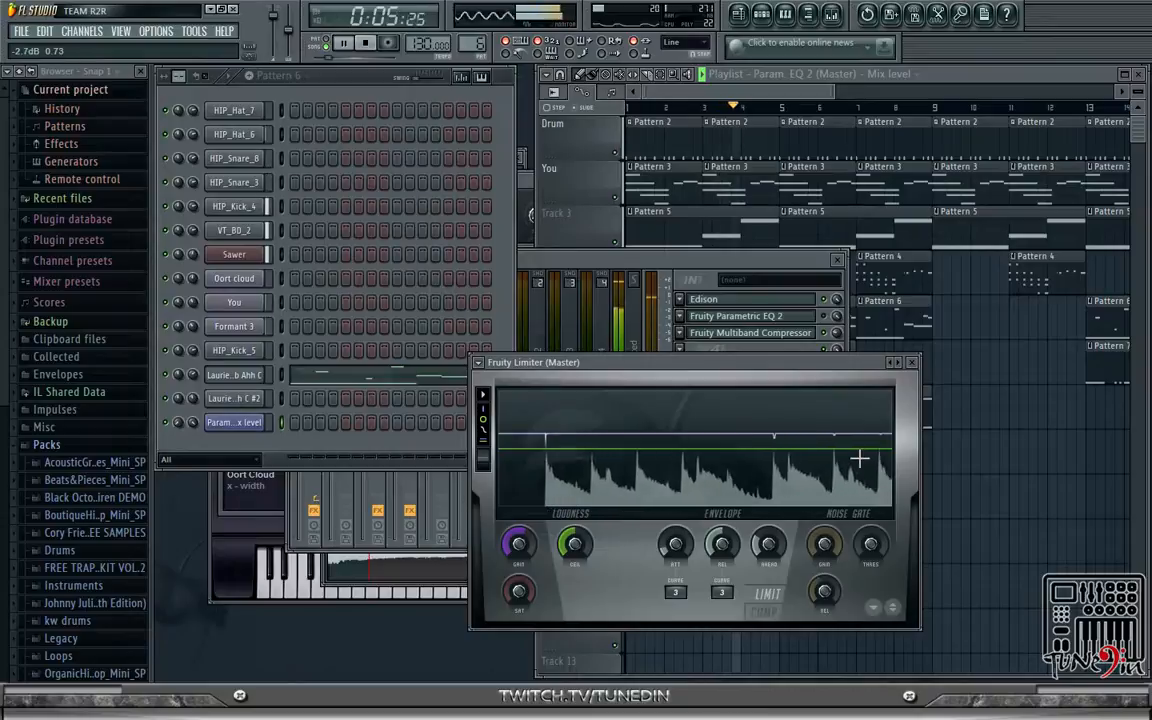
{"action": "key", "text": "space"}
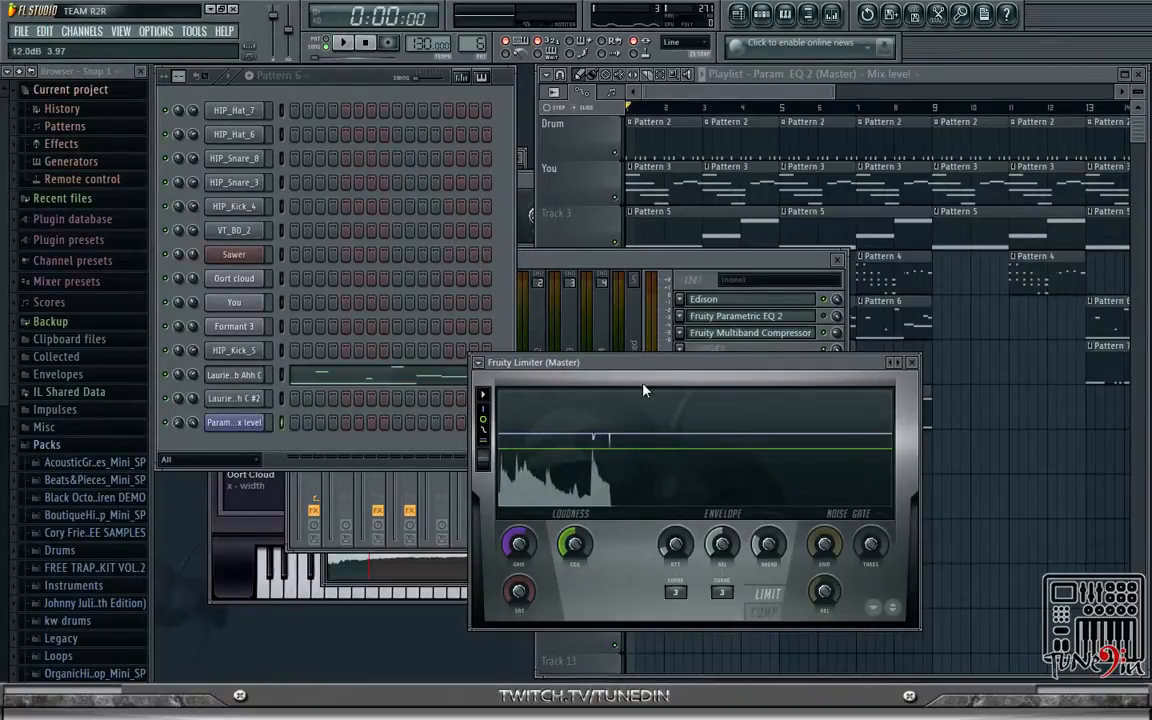
- Insert a Fruity Soft Clipper in the Master track's fourth effect slot and audition the song alongside the Fruity Limiter
{"action": "left_click_drag", "start_coordinate": [643, 364], "coordinate": [605, 370]}
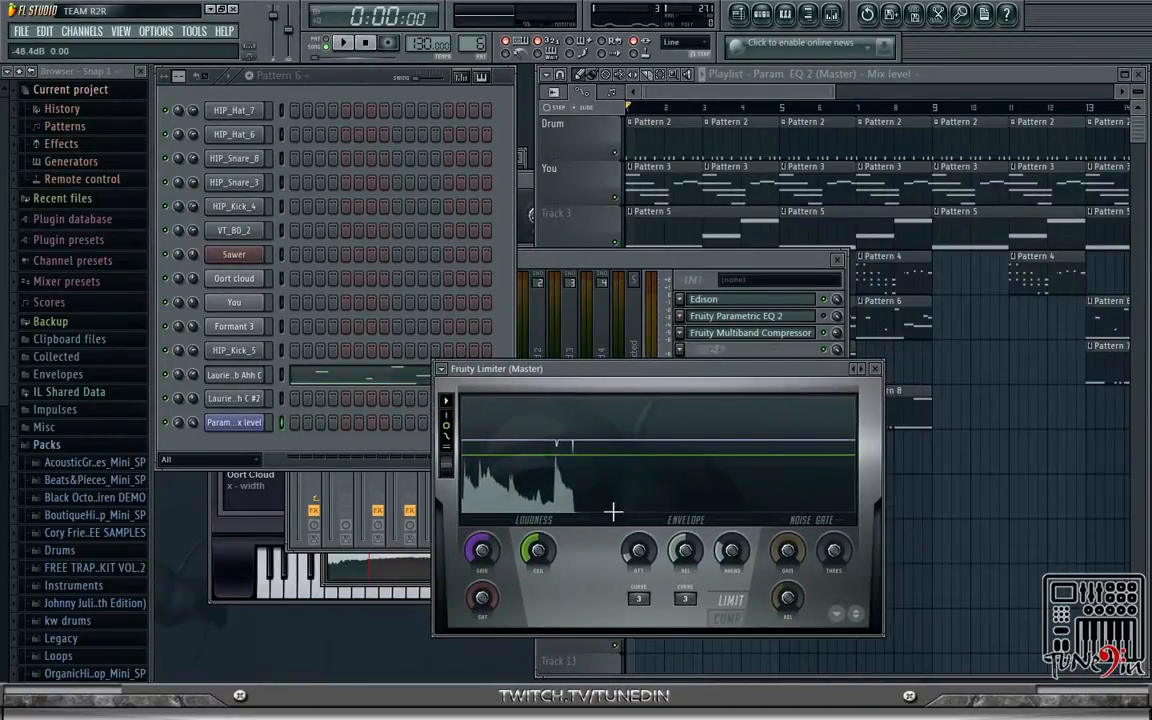
{"action": "left_click", "coordinate": [731, 278]}
{"action": "left_click", "coordinate": [680, 349]}
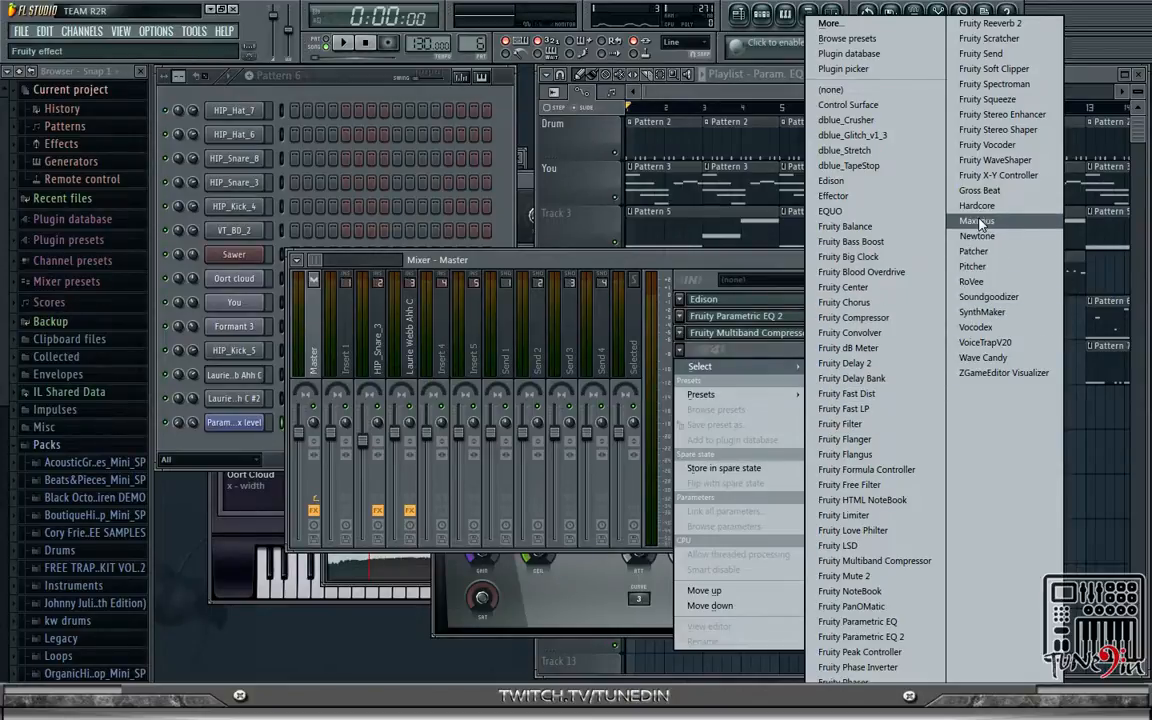
{"action": "left_click", "coordinate": [985, 68]}
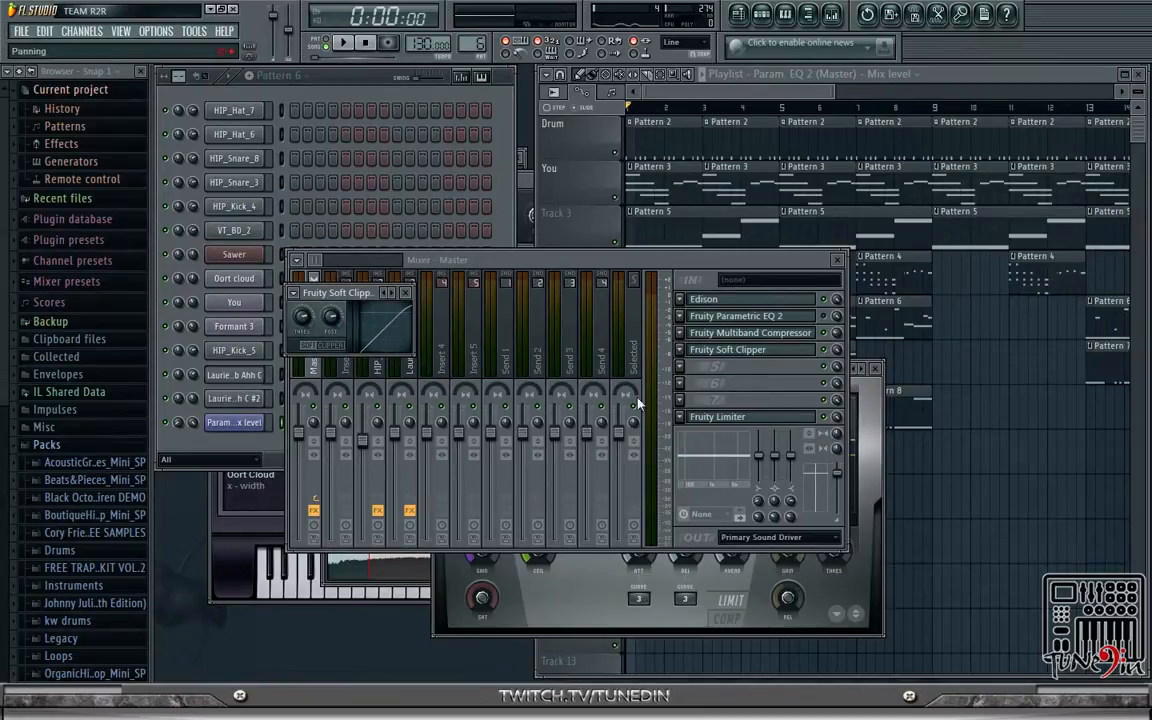
{"action": "left_click", "coordinate": [785, 414]}
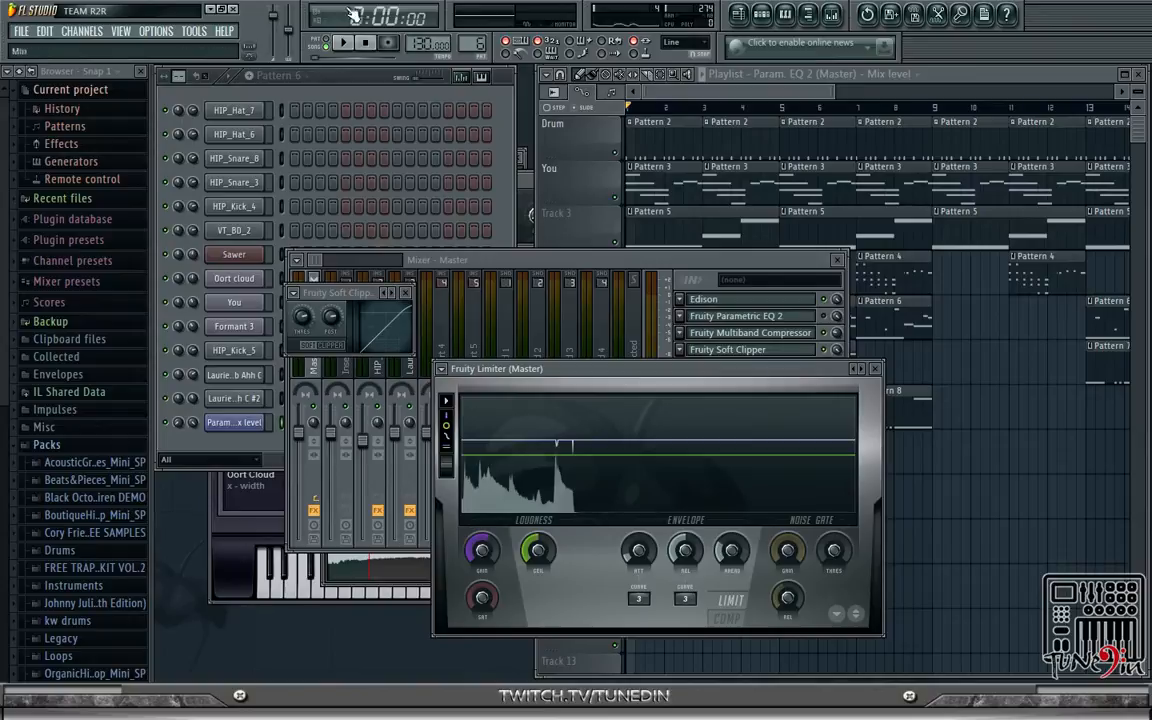
{"action": "left_click", "coordinate": [343, 43]}
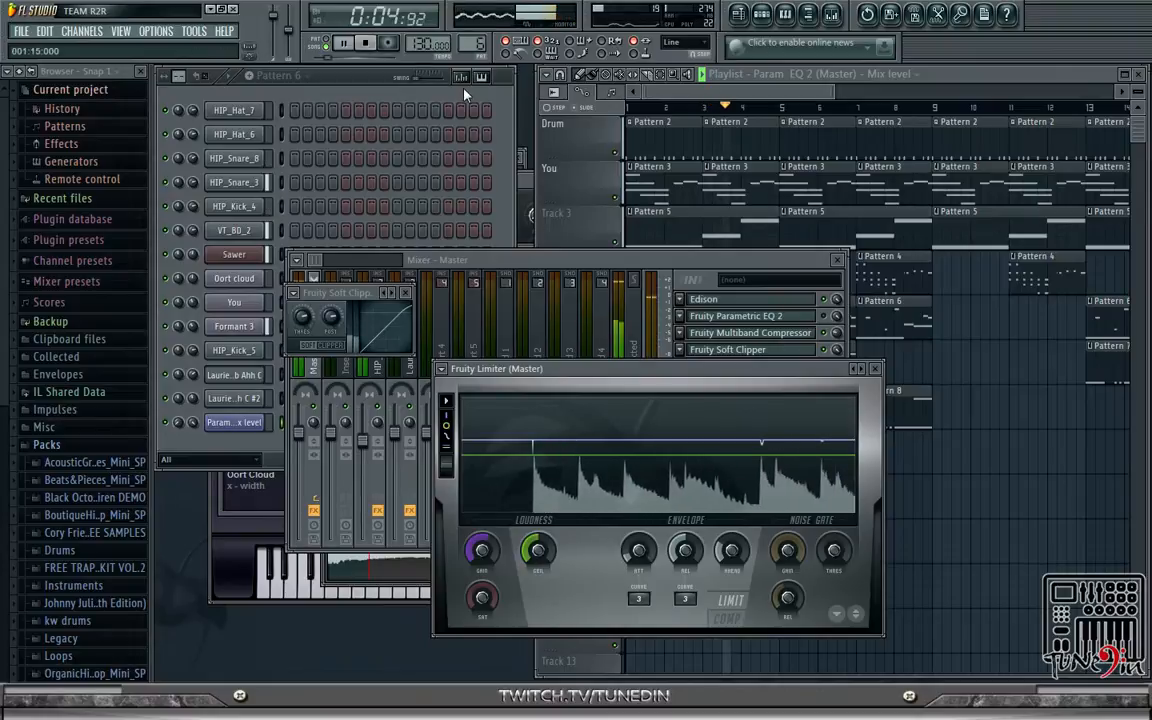
{"action": "left_click", "coordinate": [368, 43]}
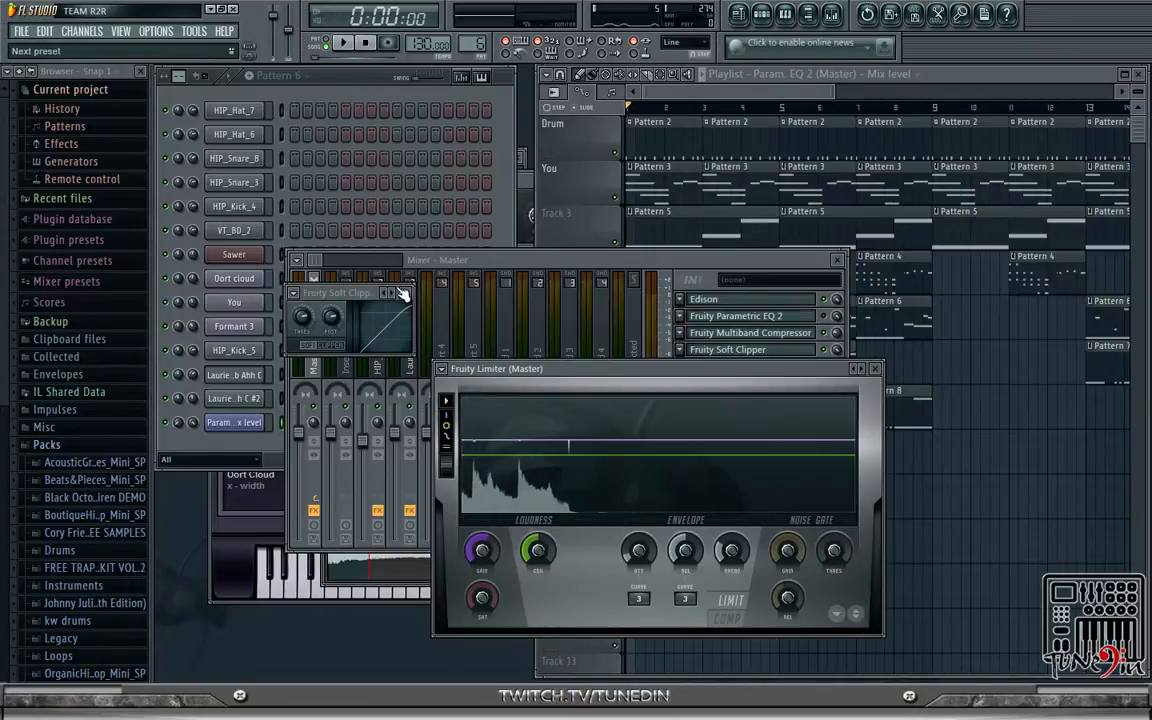
- Remove the Fruity Soft Clipper from the Master track's fourth effect slot
{"action": "left_click", "coordinate": [355, 294]}
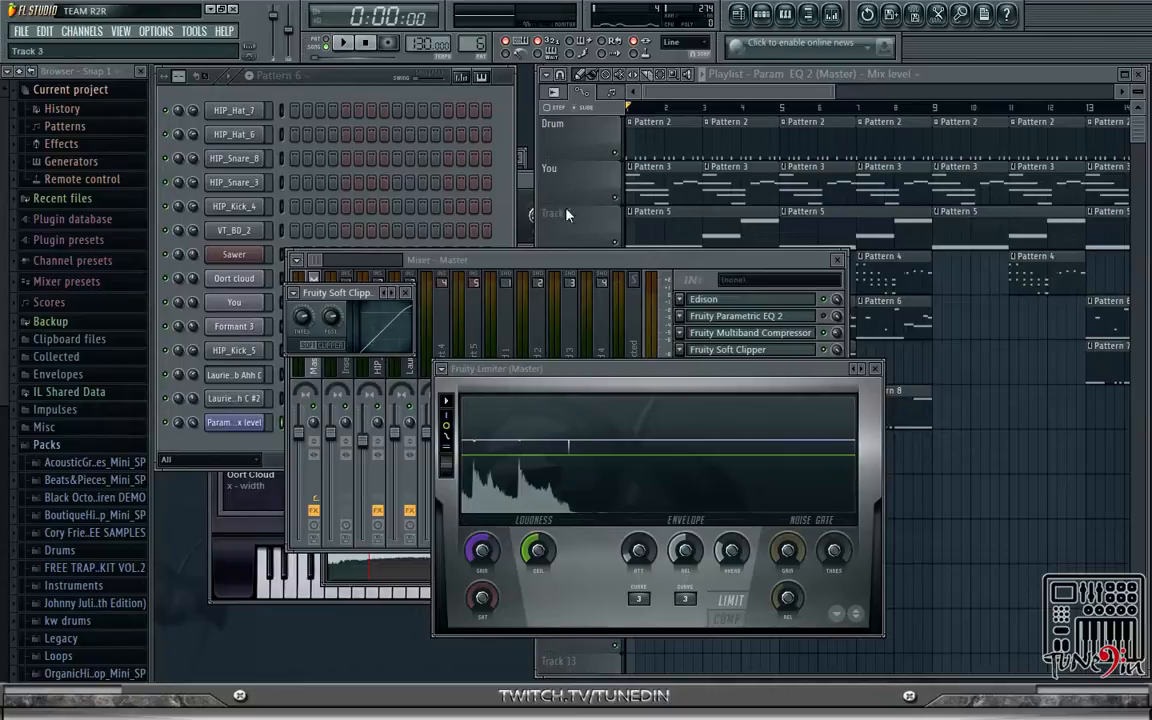
{"action": "left_click", "coordinate": [735, 271]}
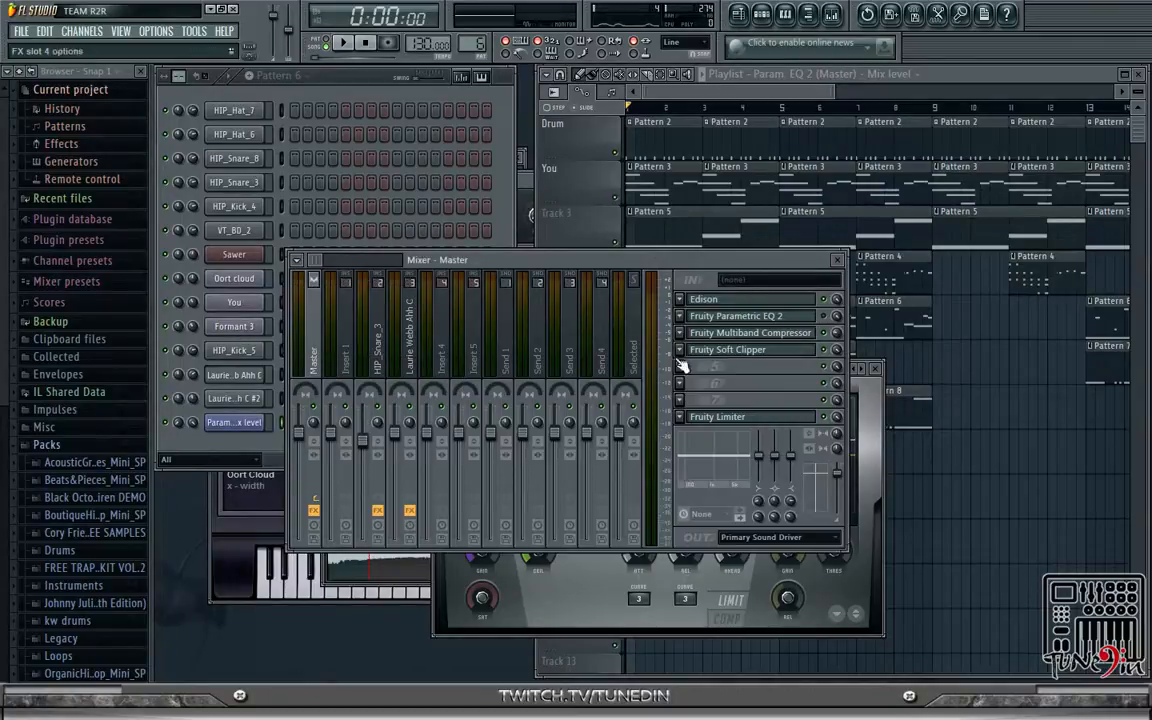
{"action": "left_click", "coordinate": [680, 350]}
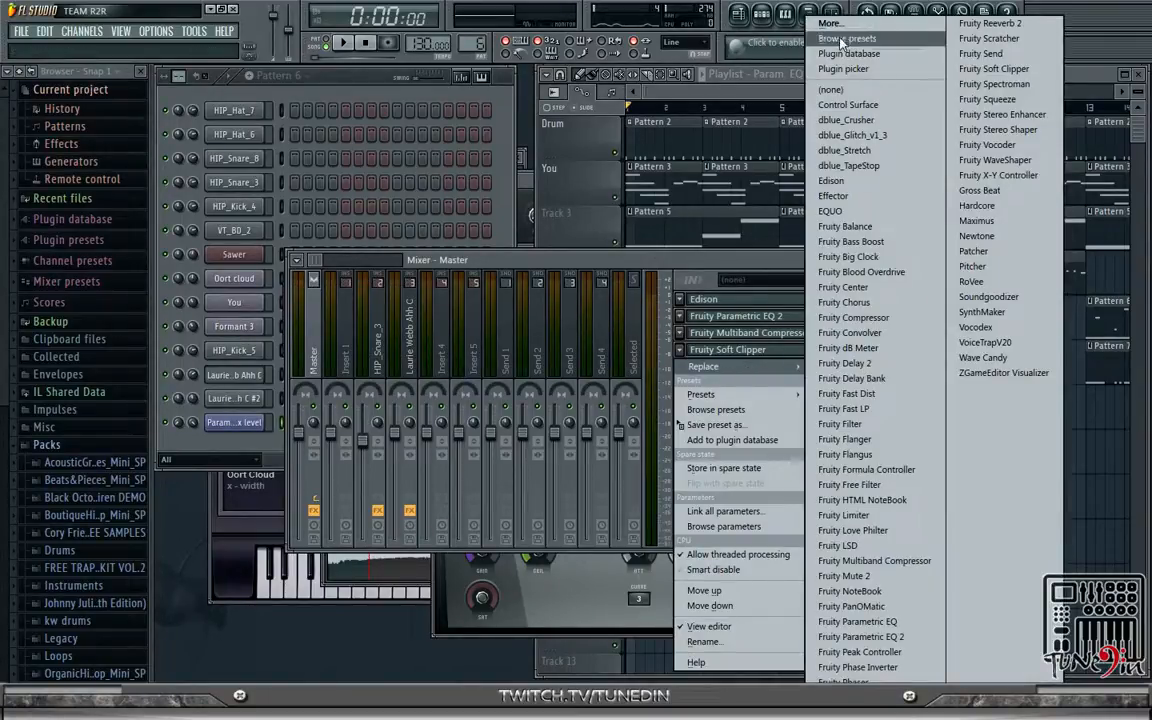
{"action": "left_click", "coordinate": [780, 38]}
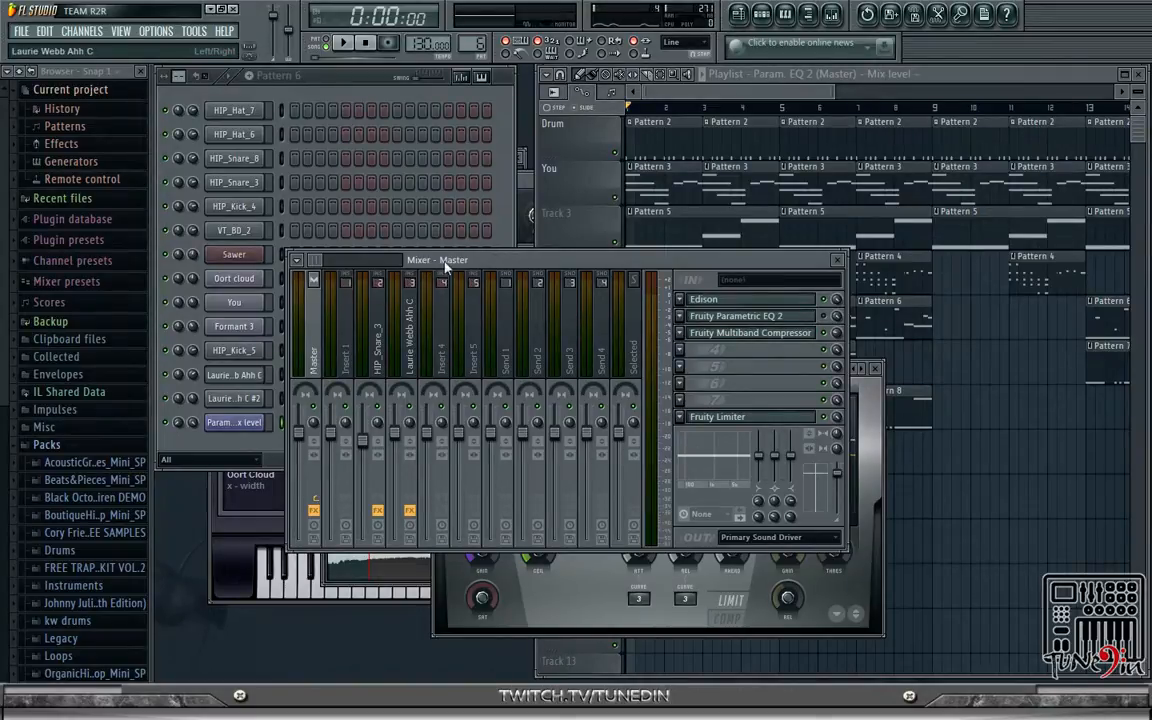
- Select the Formant 3 channel and link it to the Insert 4 mixer track
{"action": "left_click_drag", "start_coordinate": [455, 260], "coordinate": [563, 272]}
{"action": "left_click", "coordinate": [232, 328]}
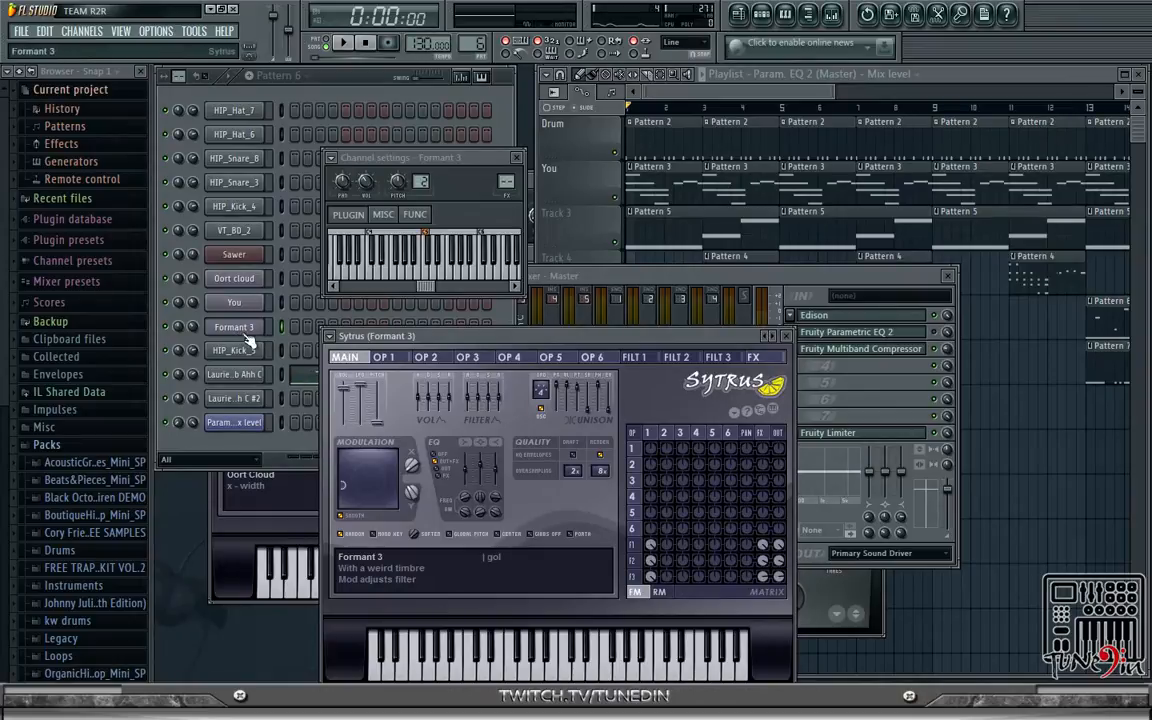
{"action": "double_click", "coordinate": [234, 329]}
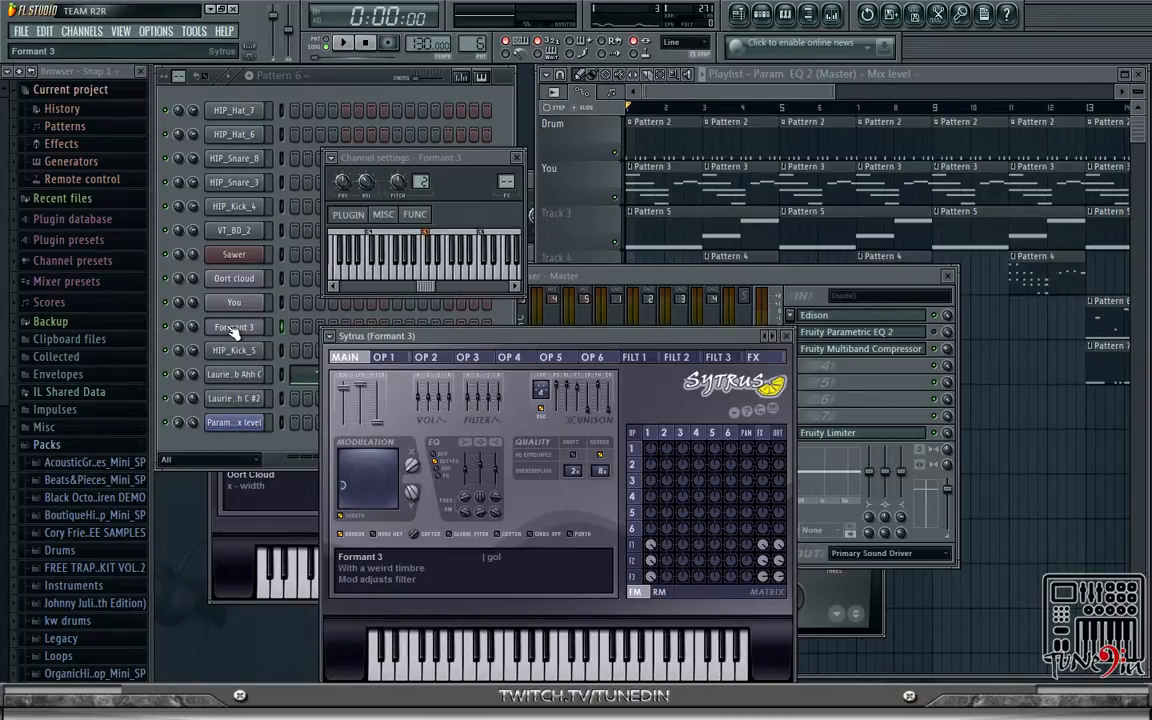
{"action": "left_click", "coordinate": [640, 277]}
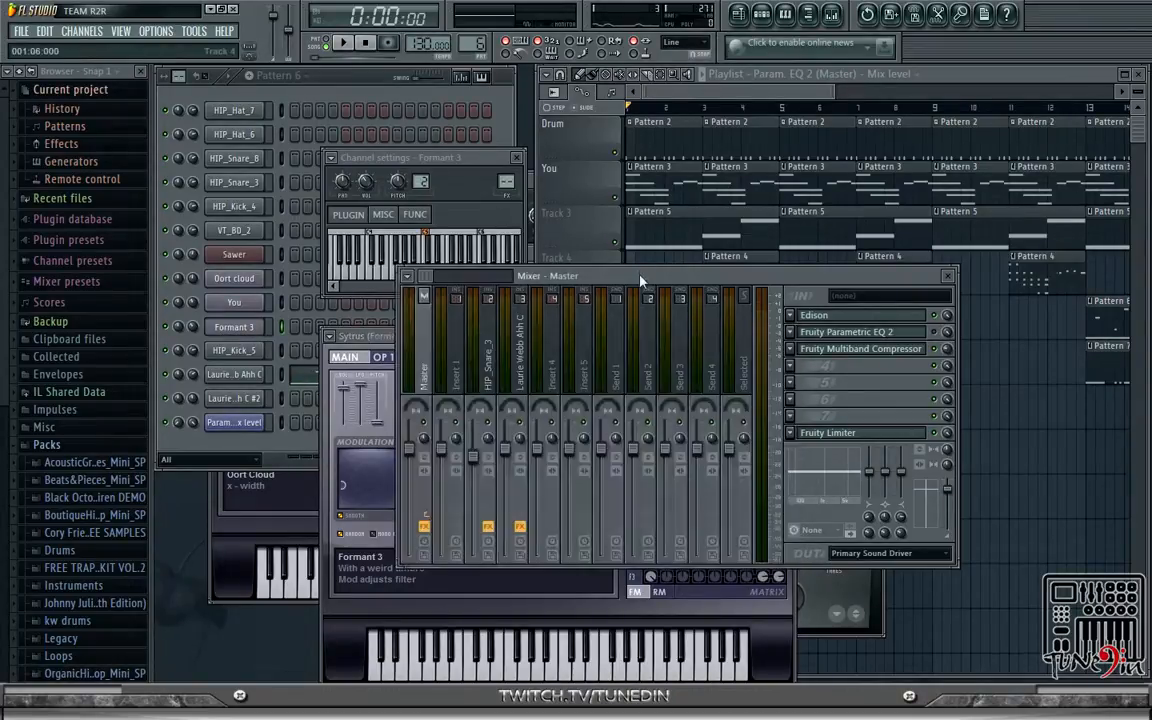
{"action": "left_click", "coordinate": [458, 360]}
{"action": "left_click", "coordinate": [543, 360]}
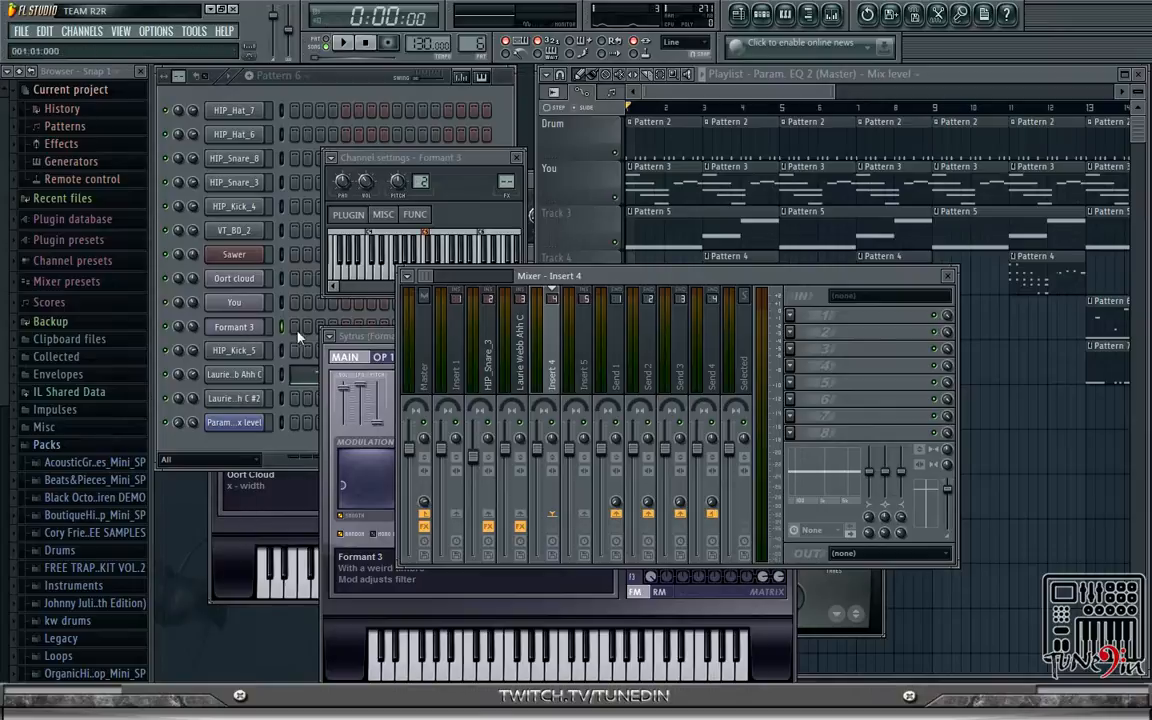
{"action": "right_click", "coordinate": [550, 342]}
{"action": "mouse_move", "coordinate": [668, 349]}
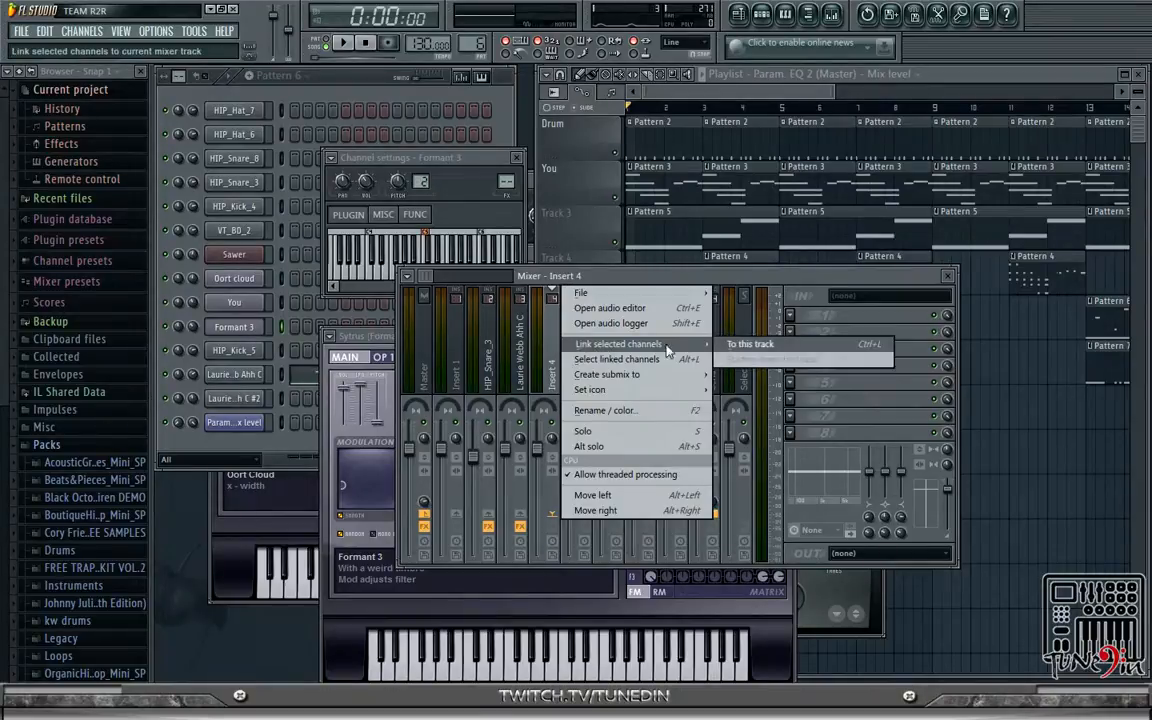
{"action": "left_click", "coordinate": [787, 346]}
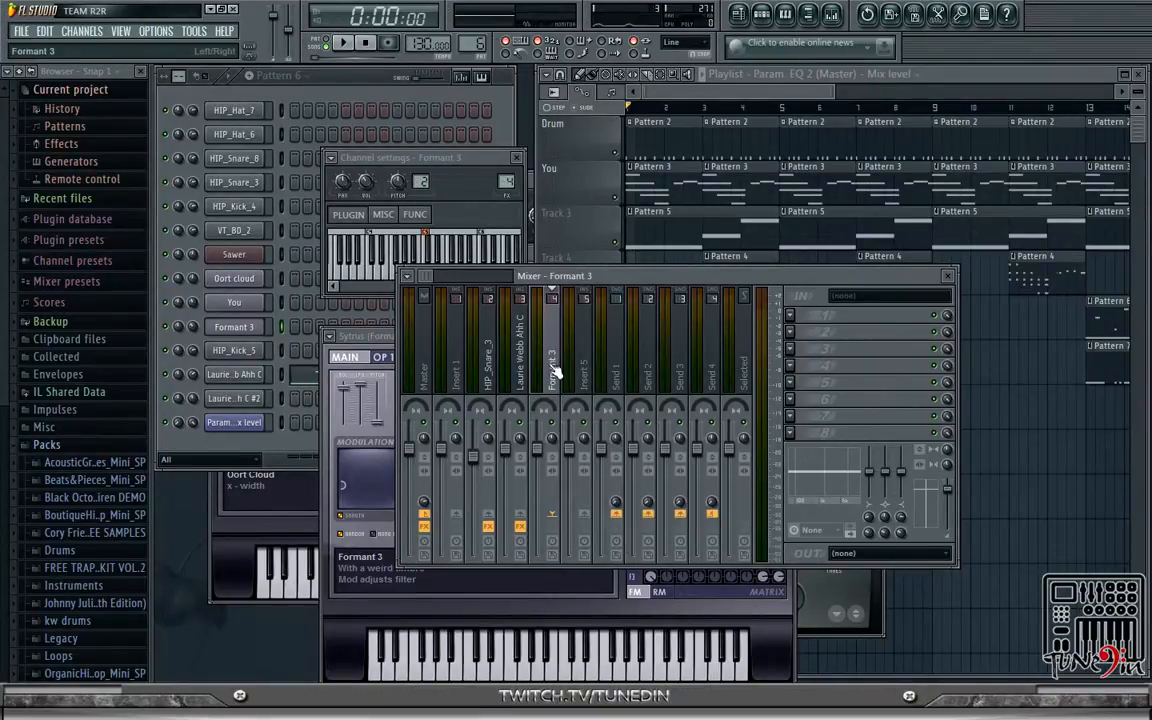
- Insert Fruity Parametric EQ 2 in the first effect slot of the Formant 3 mixer track and start playing the song
{"action": "left_click", "coordinate": [790, 316]}
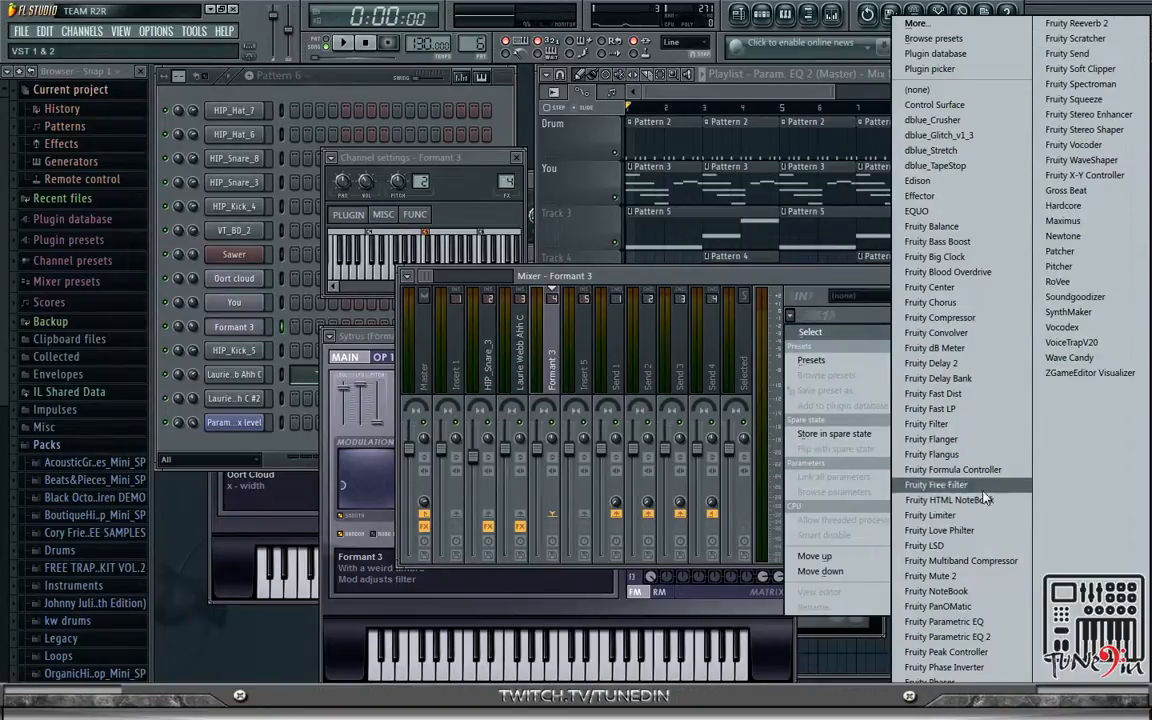
{"action": "left_click", "coordinate": [945, 636]}
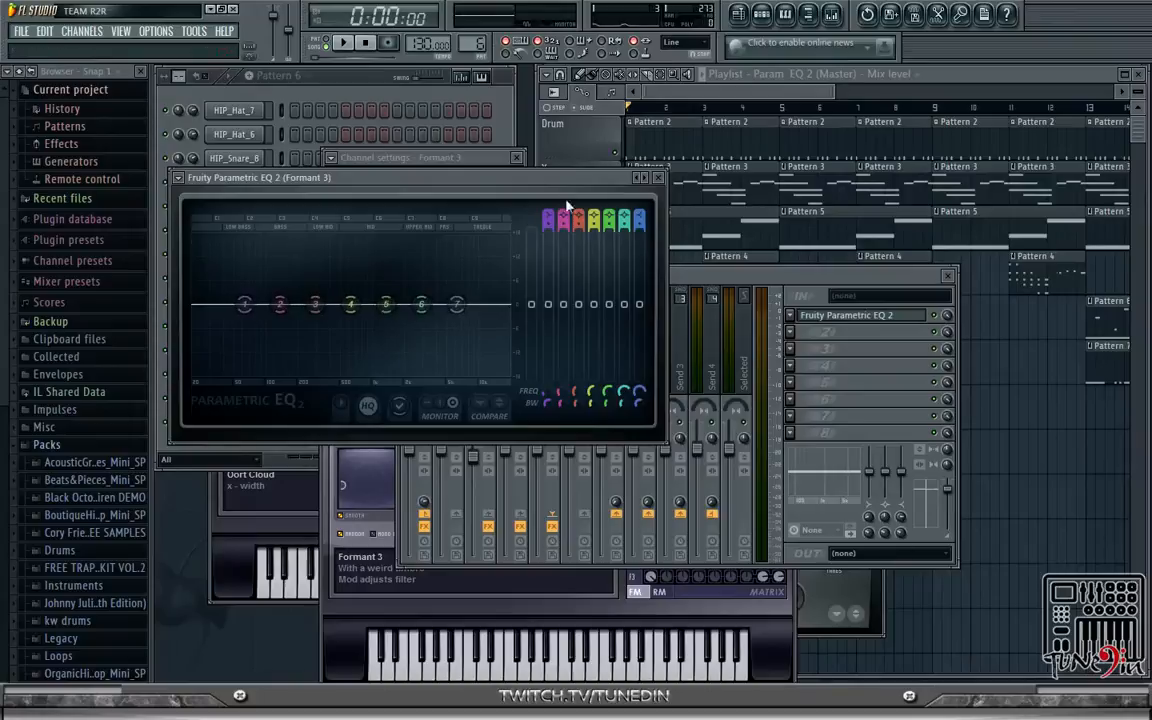
{"action": "left_click", "coordinate": [343, 43]}
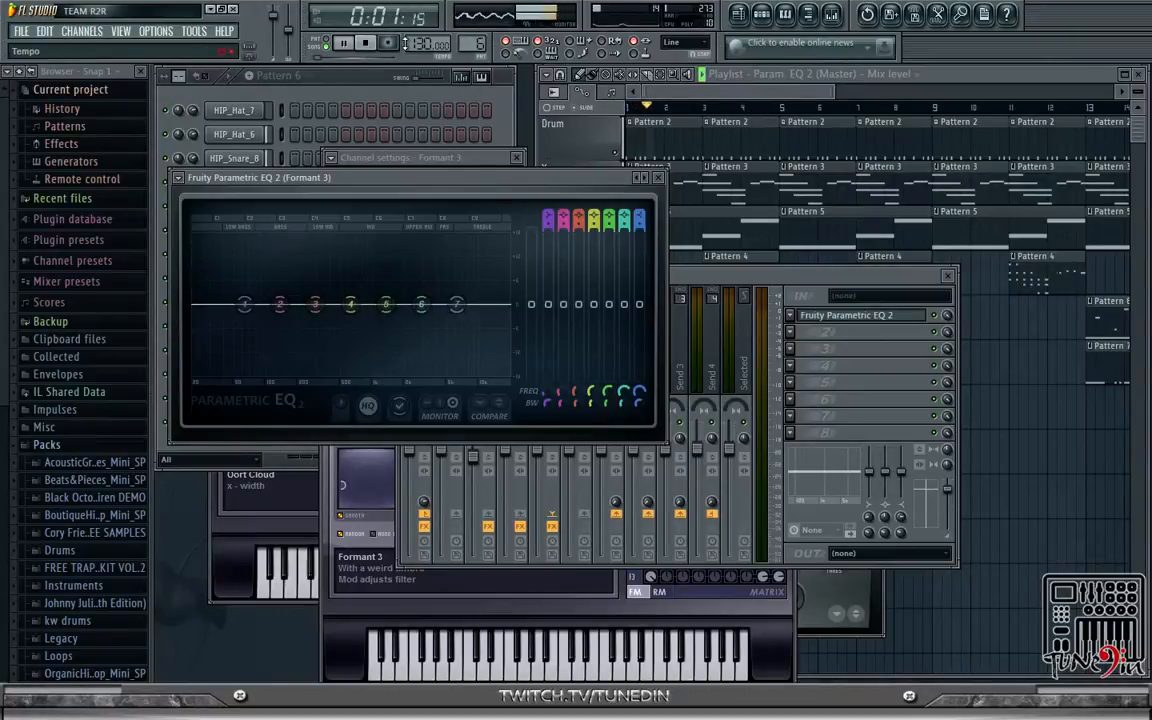
- Select bars 3 and 4 in the playlist as the playback range and play it while watching the Formant 3 EQ spectrum
{"action": "left_click", "coordinate": [365, 46]}
{"action": "left_click", "coordinate": [700, 84]}
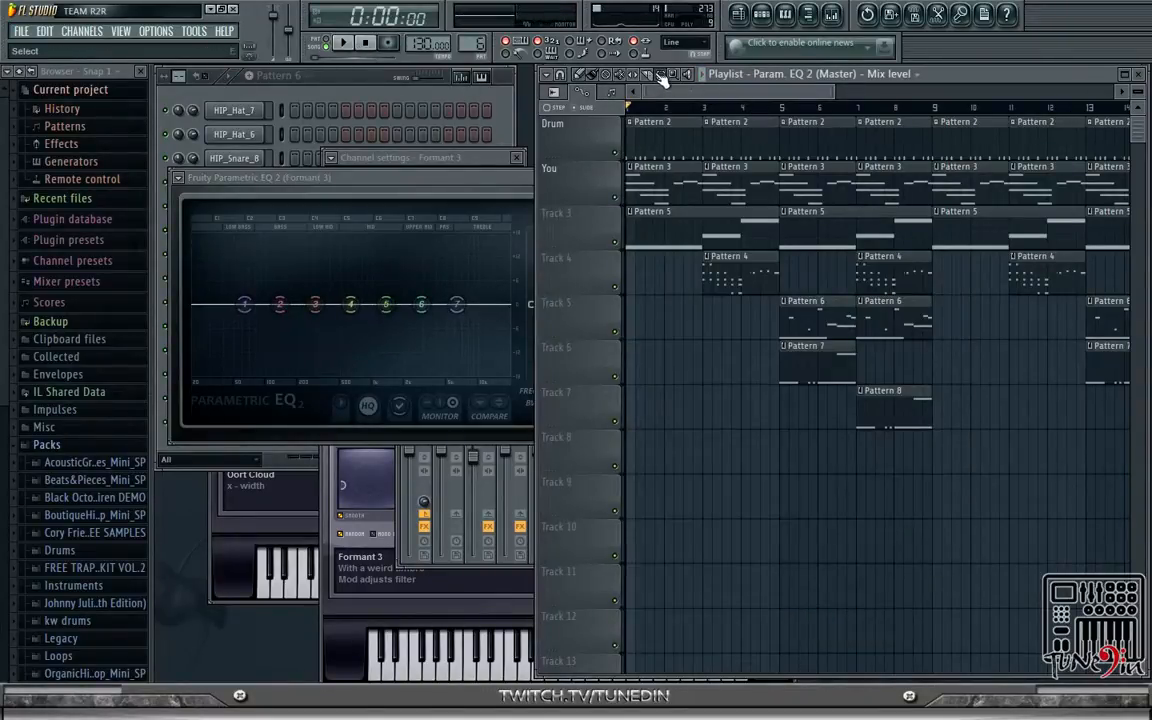
{"action": "left_click_drag", "start_coordinate": [705, 113], "coordinate": [779, 116]}
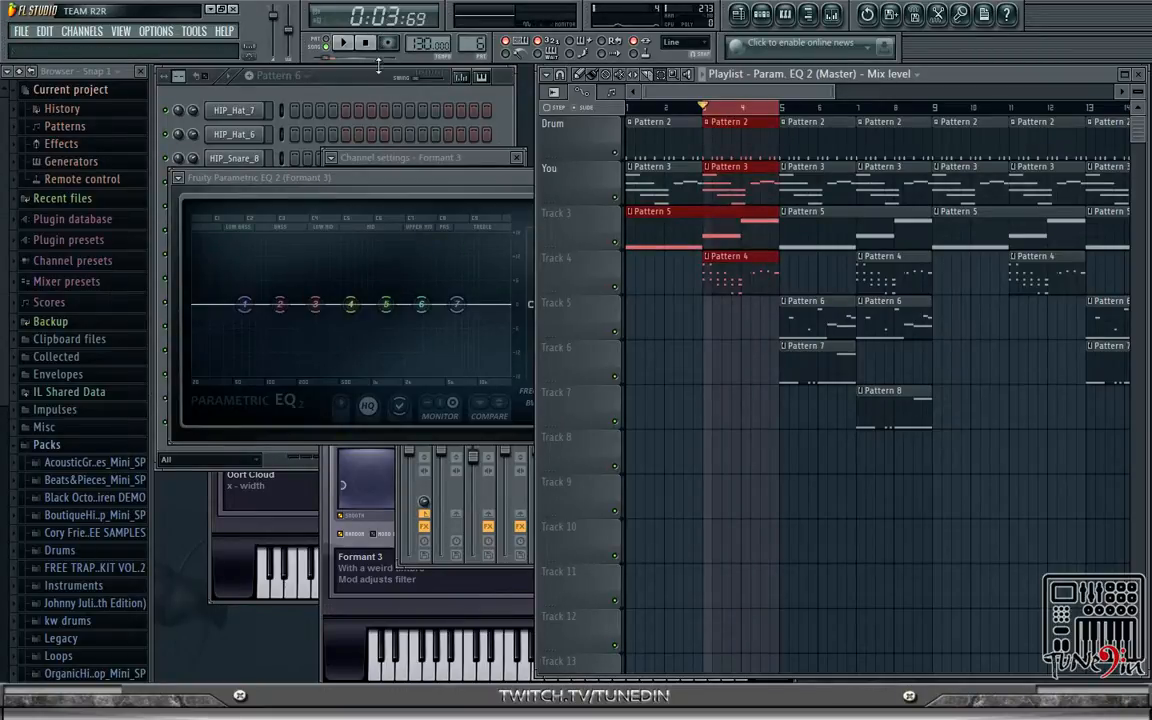
{"action": "left_click", "coordinate": [346, 46]}
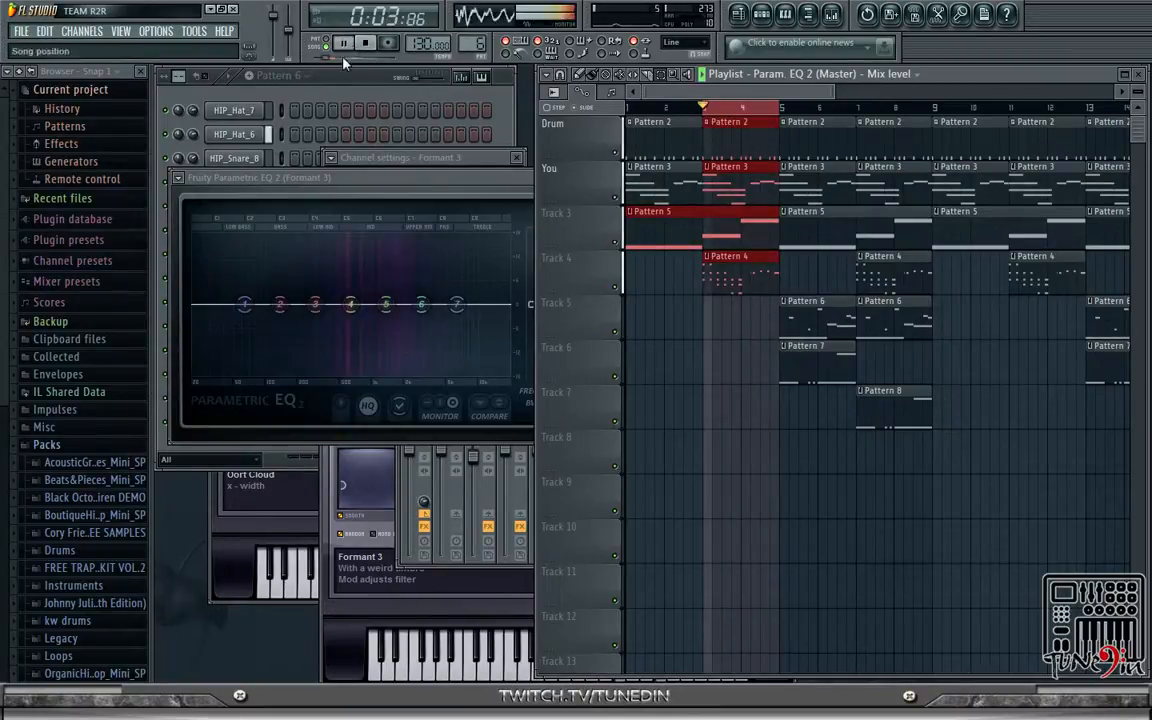
{"action": "left_click", "coordinate": [338, 180]}
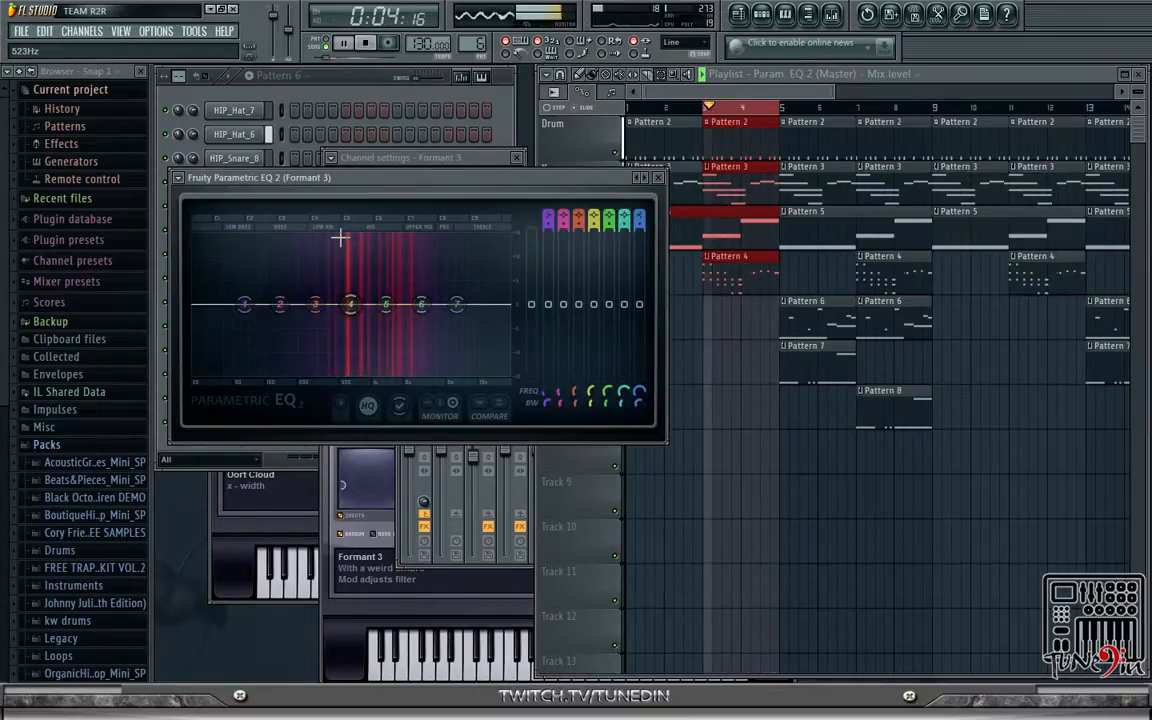
{"action": "key", "text": "space"}
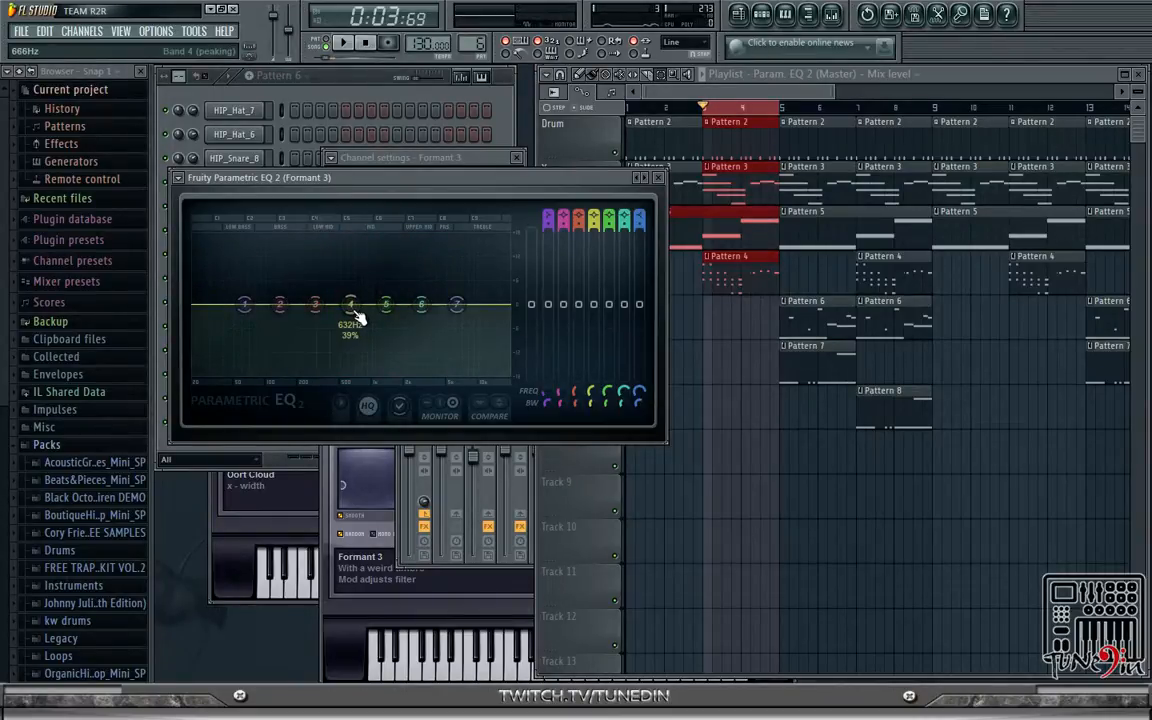
- Cut band 4 of the Formant 3 EQ by about 3.5 dB, narrow its width to 10%, and shift it slightly below 632 Hz
{"action": "left_click_drag", "start_coordinate": [350, 304], "coordinate": [350, 318]}
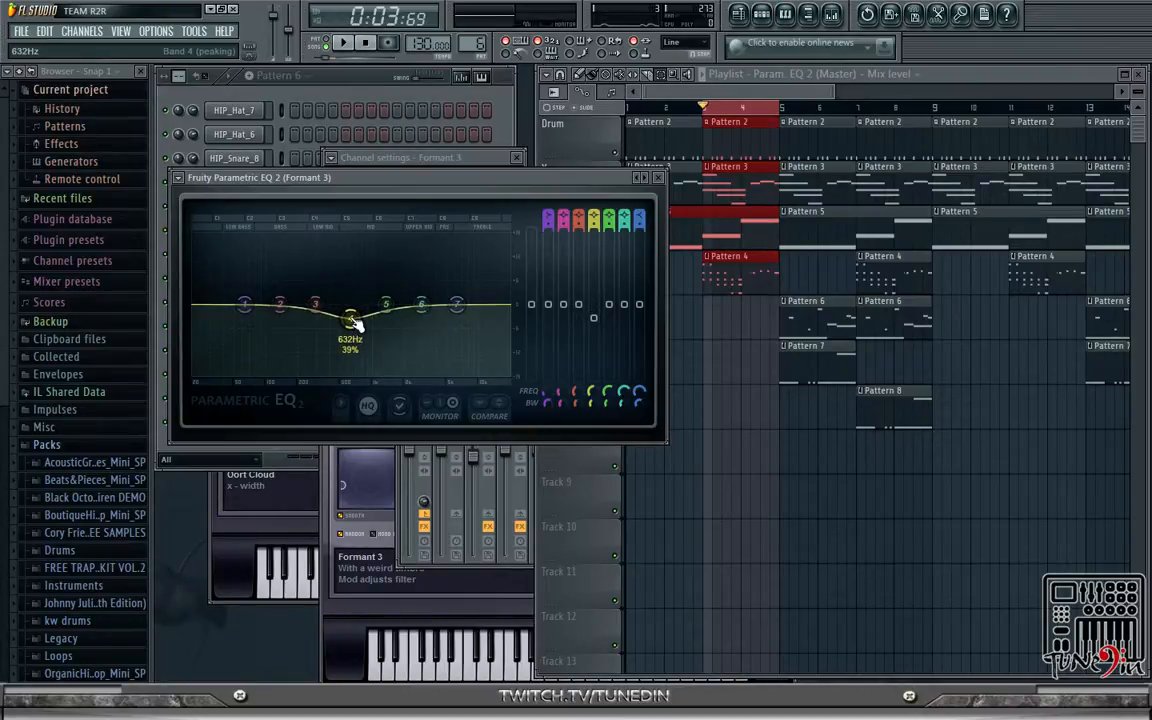
{"action": "scroll", "coordinate": [349, 330], "scroll_direction": "up", "scroll_amount": 5}
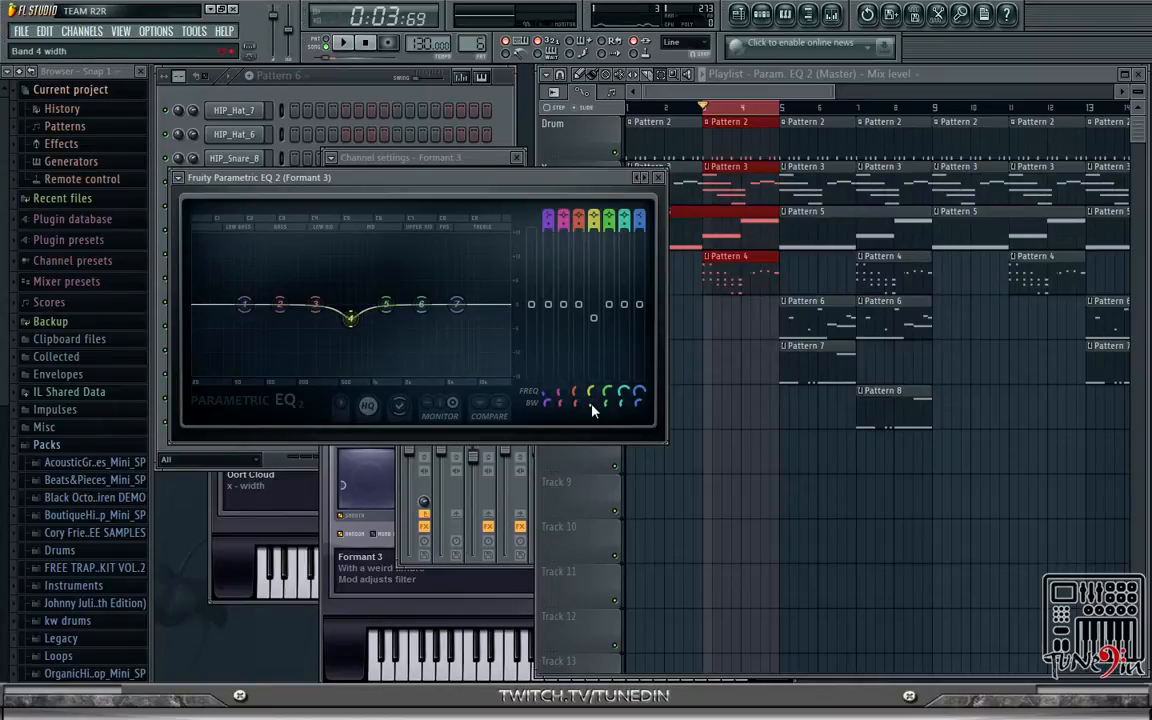
{"action": "mouse_move", "coordinate": [594, 410]}
{"action": "left_mouse_down"}
{"action": "mouse_move", "coordinate": [594, 386]}
{"action": "mouse_move", "coordinate": [594, 408]}
{"action": "left_mouse_up"}
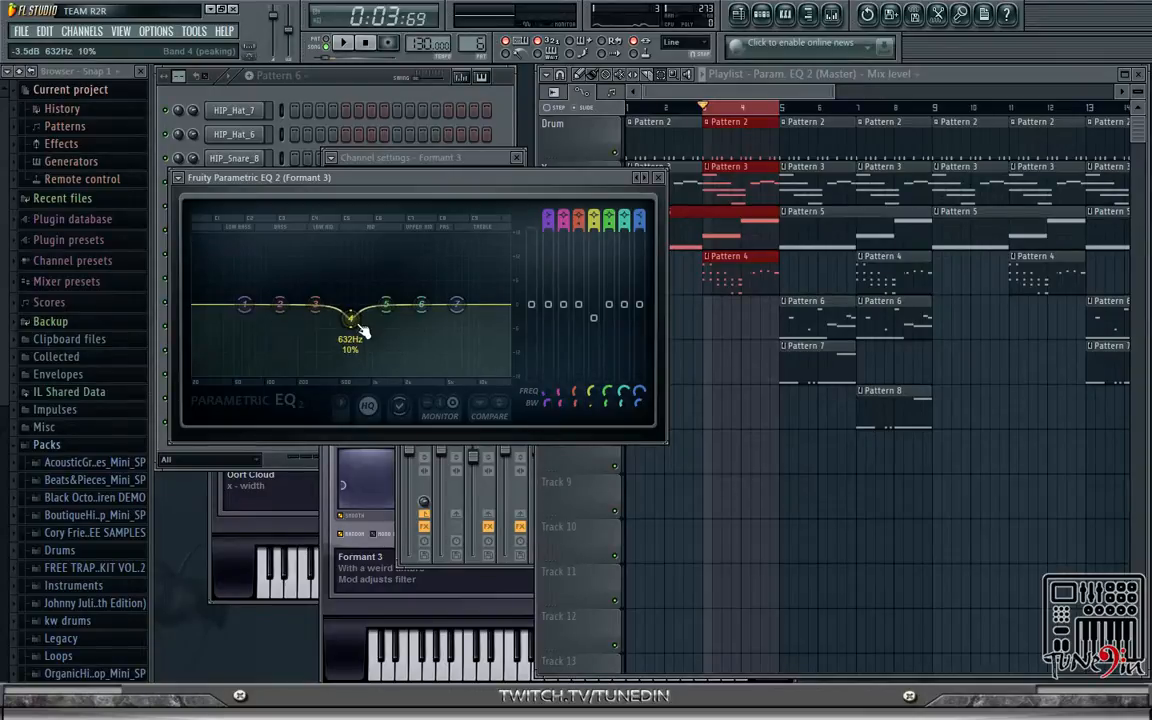
{"action": "left_click_drag", "start_coordinate": [343, 308], "coordinate": [341, 308]}
- Play the selected bars and open the Master track's Fruity Limiter to check the output waveform
{"action": "left_click", "coordinate": [342, 43]}
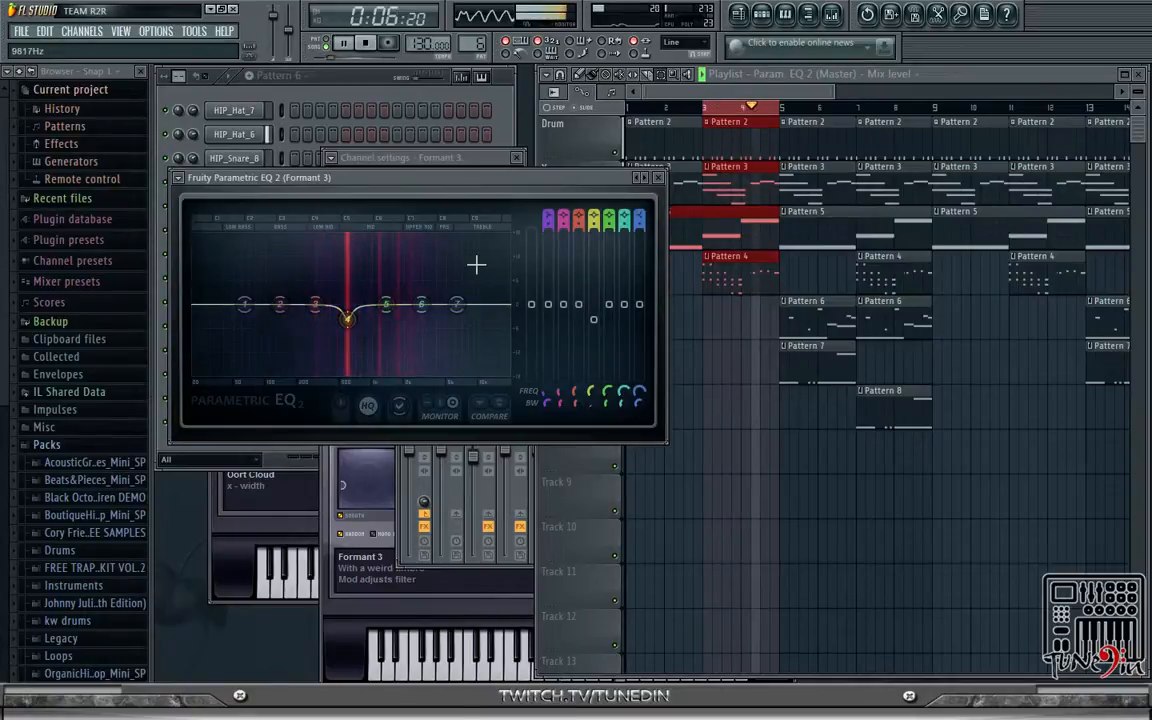
{"action": "left_click", "coordinate": [831, 16]}
{"action": "left_click", "coordinate": [427, 361]}
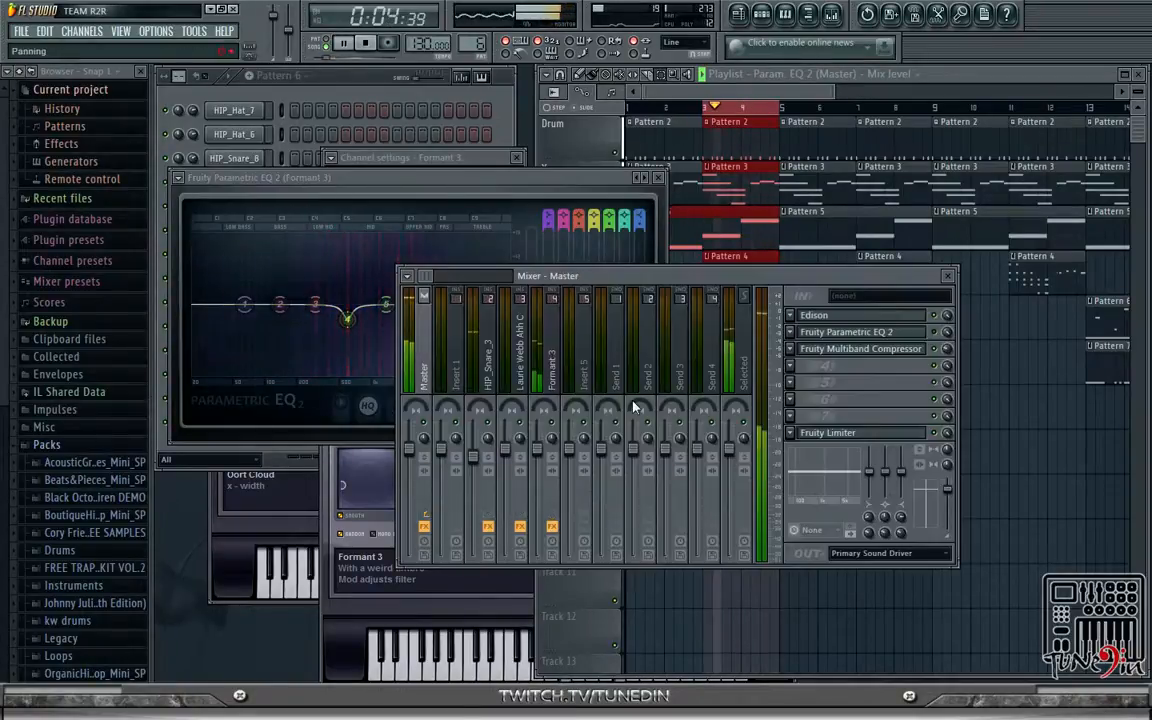
{"action": "left_click", "coordinate": [900, 434]}
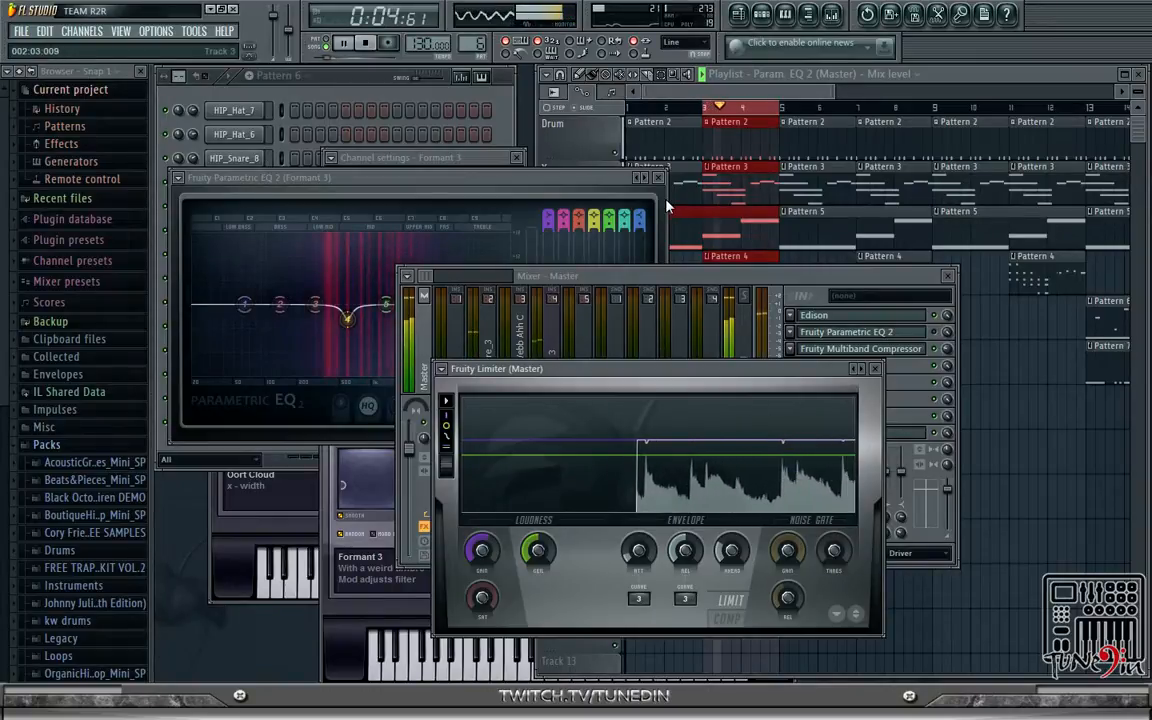
{"action": "key", "text": "space"}
- In the Formant 3 EQ, boost band 6 near 2936 Hz, deepen the band 4 cut, shift band 5 lower with a slight cut, and audition it
{"action": "left_click", "coordinate": [420, 183]}
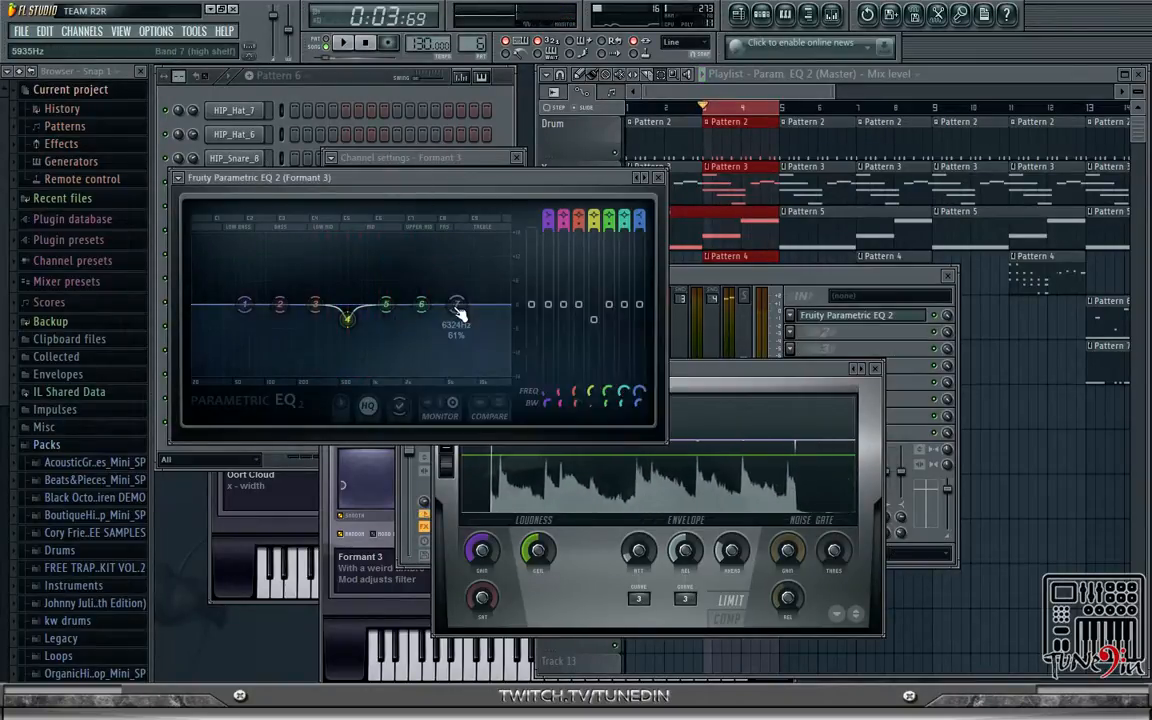
{"action": "left_click", "coordinate": [419, 305]}
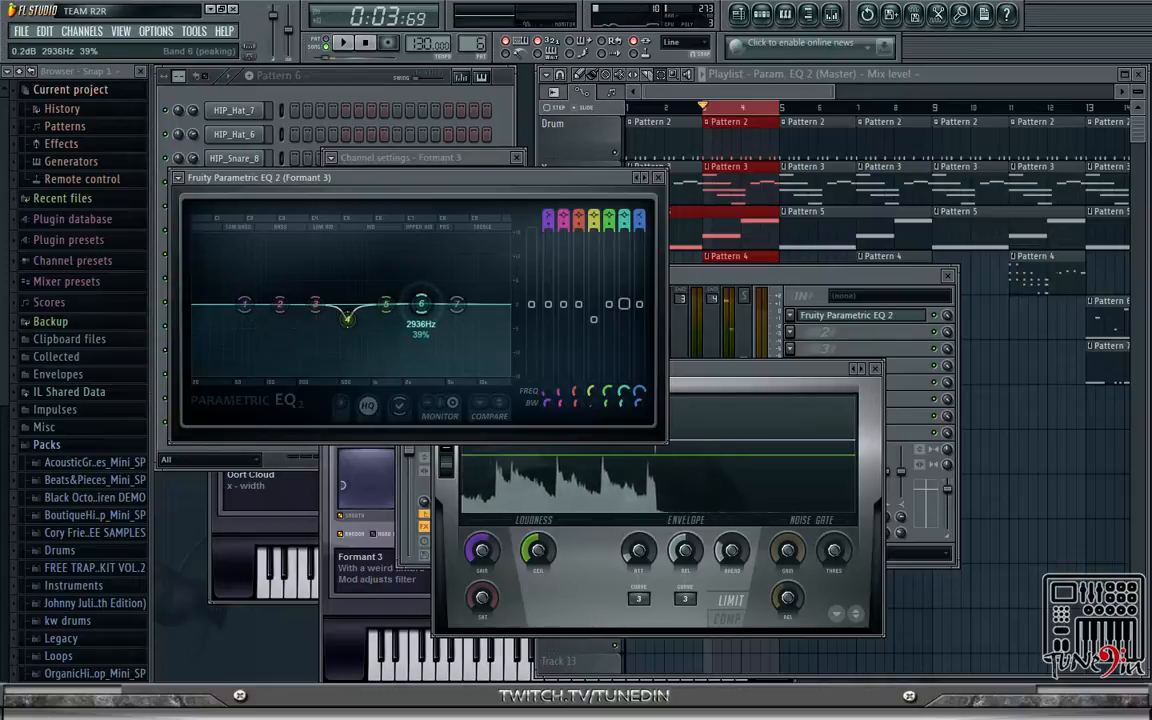
{"action": "left_click_drag", "start_coordinate": [420, 305], "coordinate": [421, 285]}
{"action": "mouse_move", "coordinate": [347, 320]}
{"action": "left_mouse_down"}
{"action": "mouse_move", "coordinate": [347, 331]}
{"action": "mouse_move", "coordinate": [380, 307]}
{"action": "mouse_move", "coordinate": [367, 313]}
{"action": "left_mouse_up"}
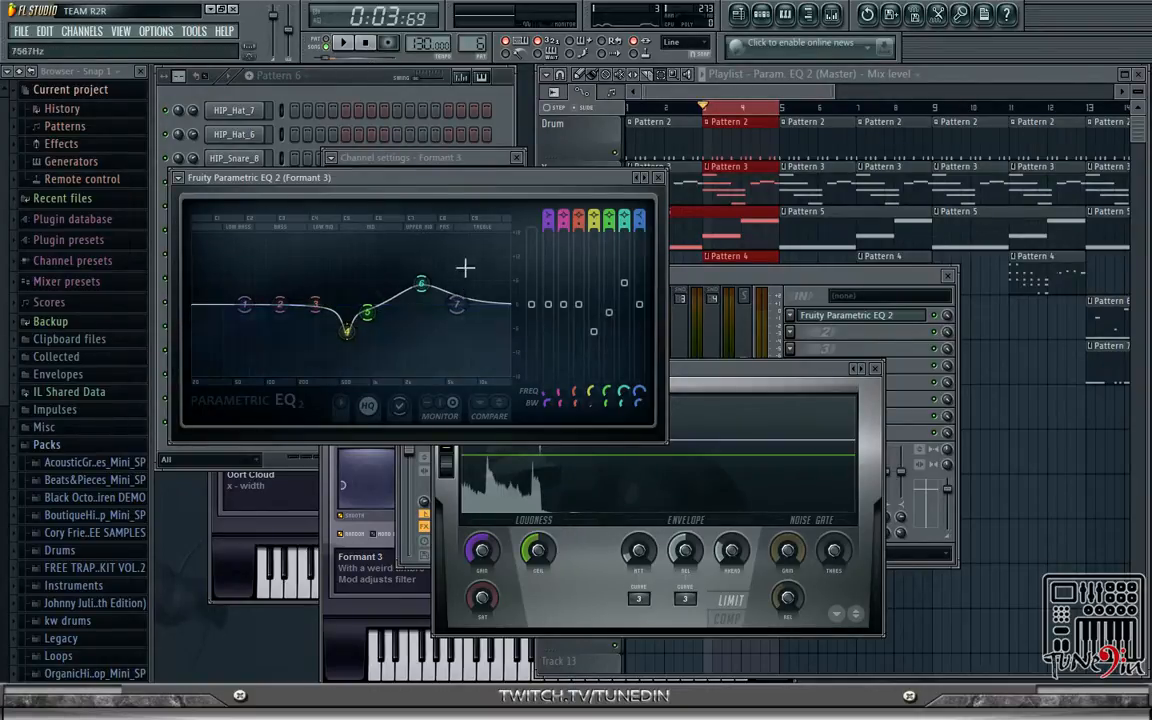
{"action": "left_click", "coordinate": [342, 43]}
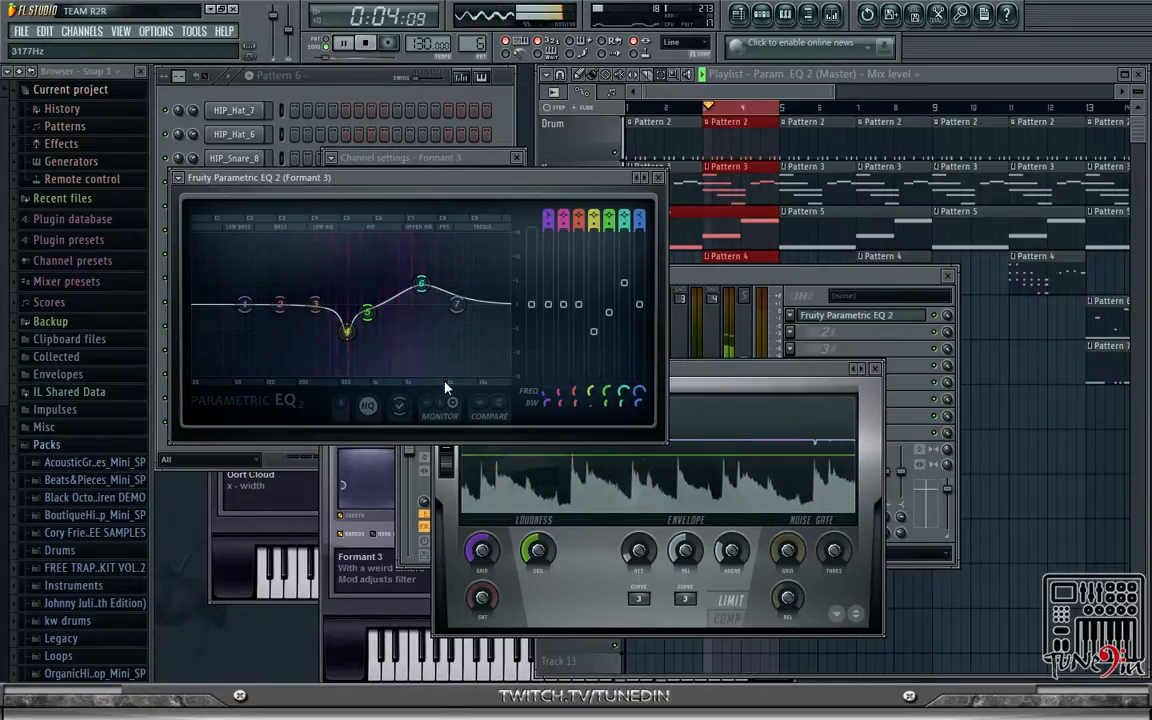
{"action": "left_click", "coordinate": [366, 44]}
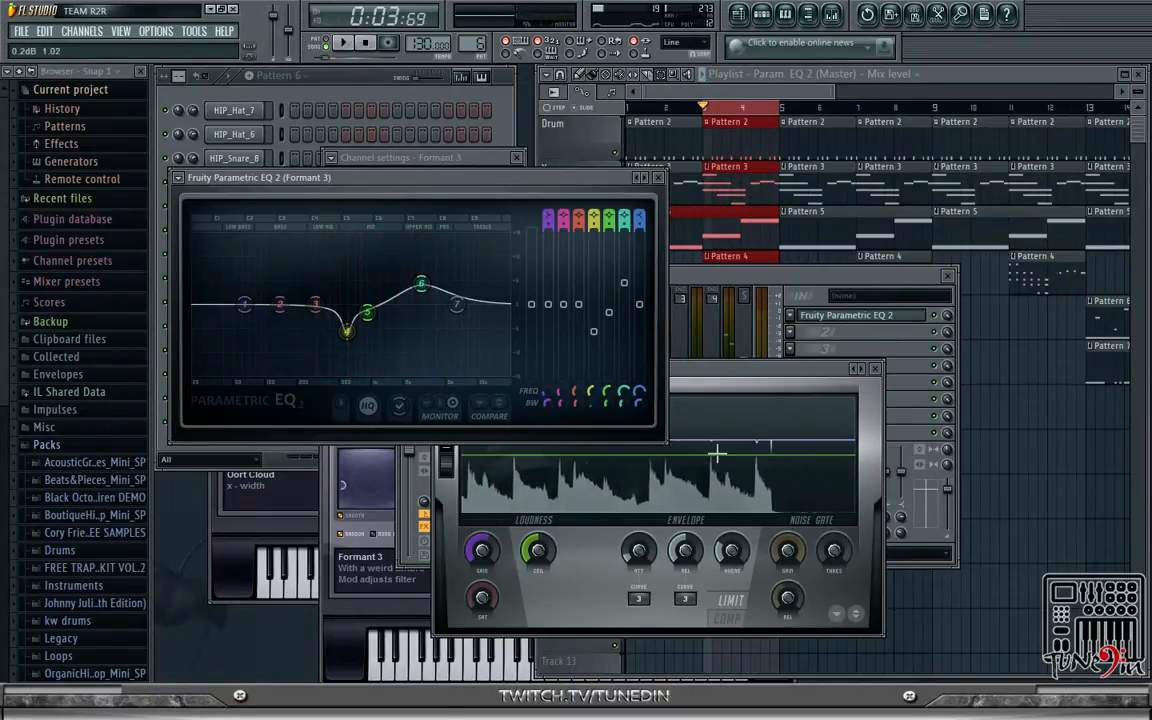
- Slightly lower bands 1, 2, 3, 5 and 7 of the Formant 3 EQ and deepen the narrow band 4 cut near 583 Hz
{"action": "left_click_drag", "start_coordinate": [367, 312], "coordinate": [372, 316]}
{"action": "left_click_drag", "start_coordinate": [315, 304], "coordinate": [237, 311]}
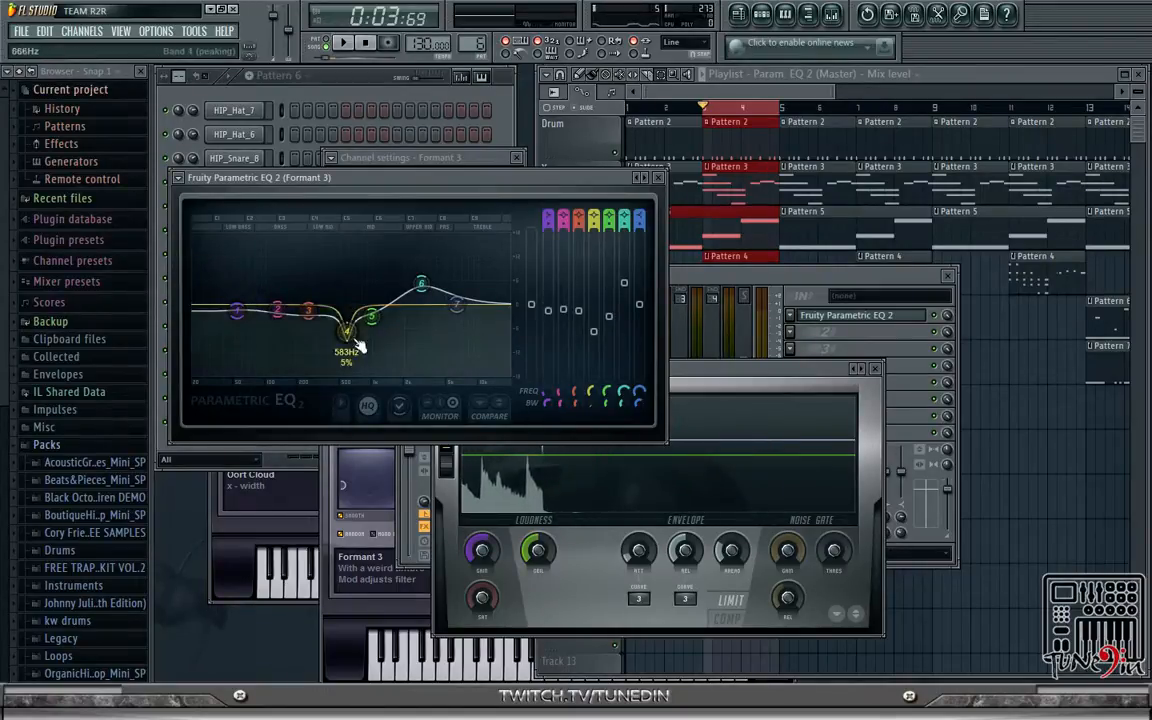
{"action": "left_click_drag", "start_coordinate": [353, 337], "coordinate": [352, 342]}
{"action": "left_click_drag", "start_coordinate": [457, 304], "coordinate": [458, 307]}
- While playing the selected bars, reduce the Formant 3 EQ's band 6 boost and fine-tune bands 4 and 5
{"action": "left_click", "coordinate": [343, 44]}
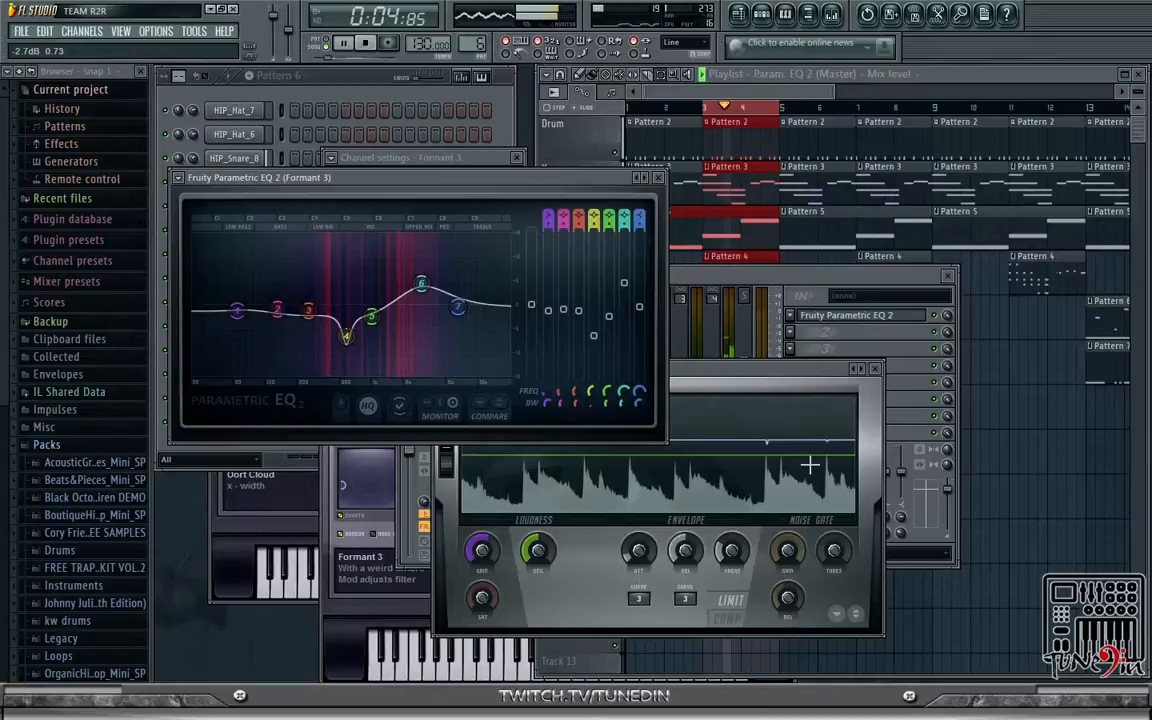
{"action": "mouse_move", "coordinate": [346, 337]}
{"action": "left_mouse_down"}
{"action": "mouse_move", "coordinate": [355, 373]}
{"action": "mouse_move", "coordinate": [348, 352]}
{"action": "mouse_move", "coordinate": [358, 349]}
{"action": "left_mouse_up"}
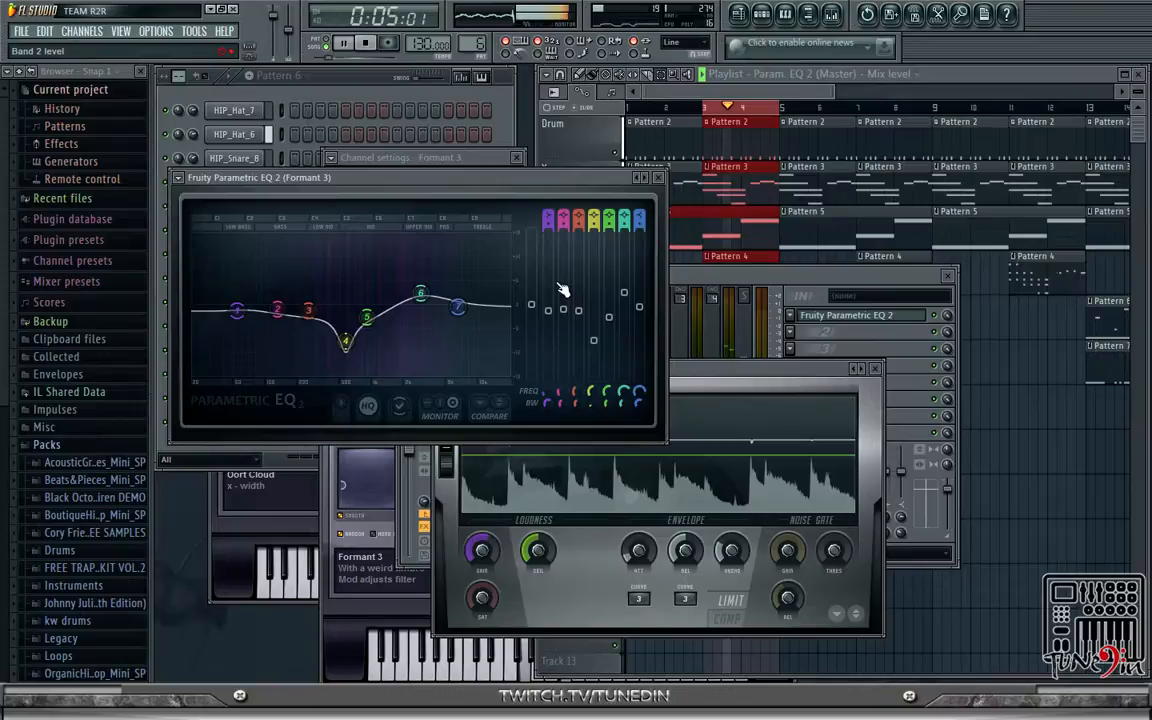
{"action": "left_click", "coordinate": [367, 45]}
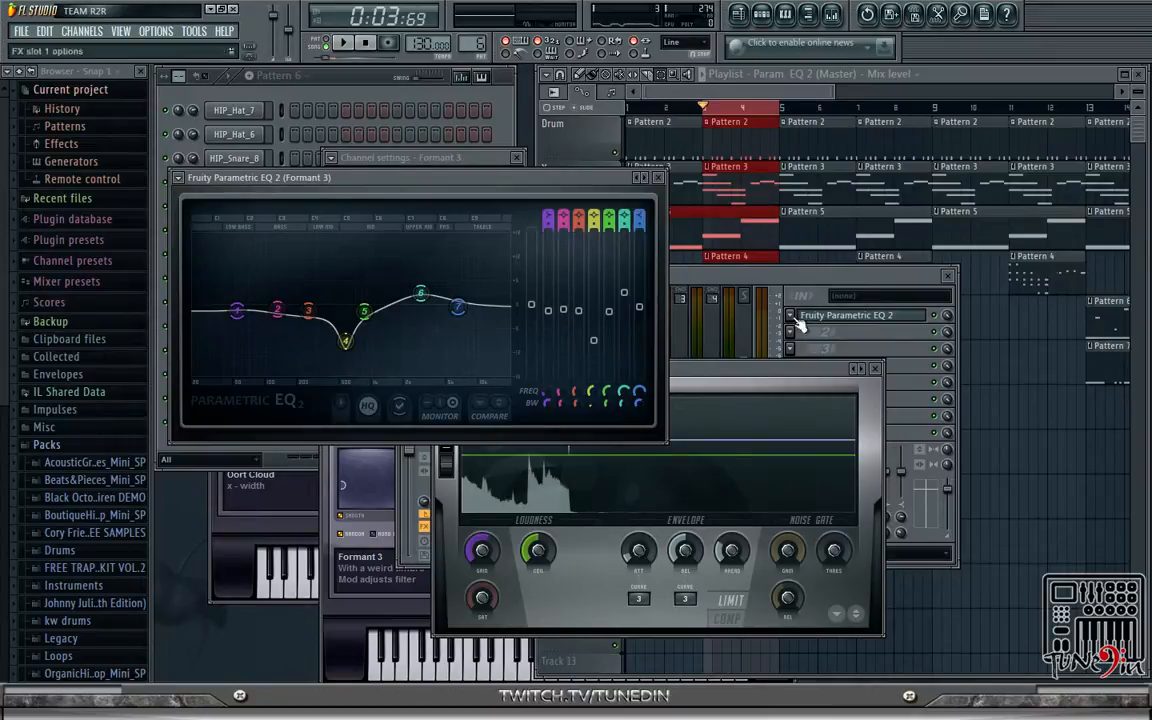
- Insert Maximus in the Master track's fourth effect slot
{"action": "left_click", "coordinate": [817, 277]}
{"action": "left_click", "coordinate": [743, 86]}
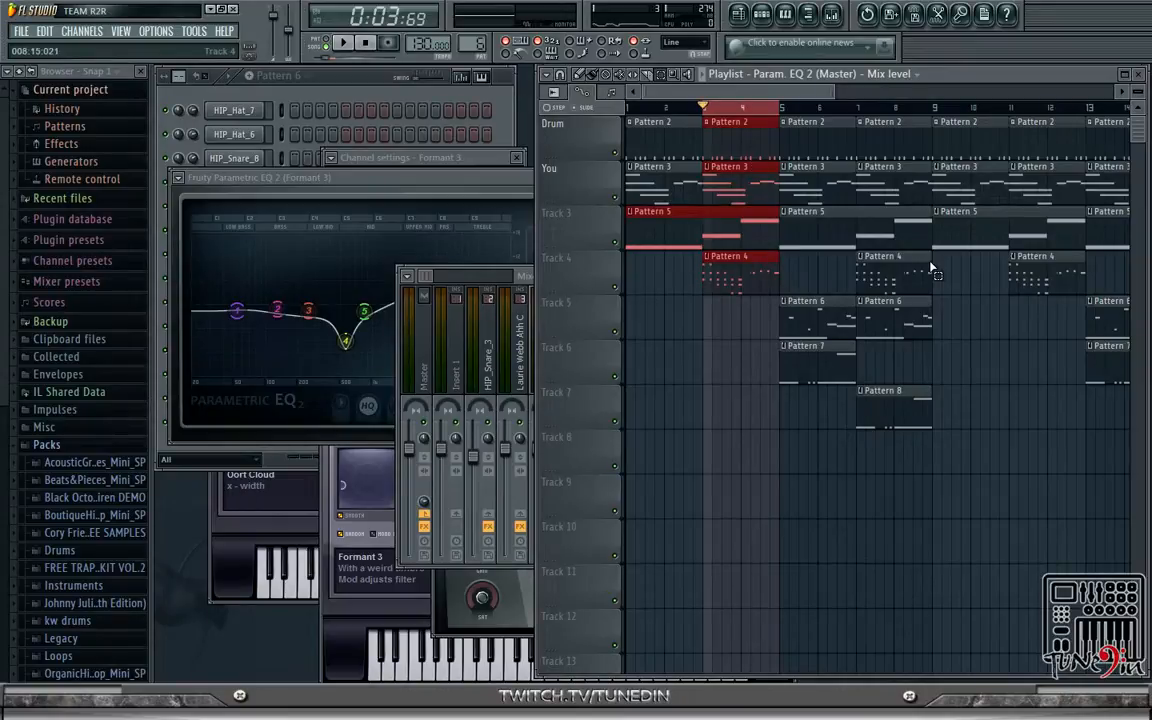
{"action": "left_click", "coordinate": [433, 329]}
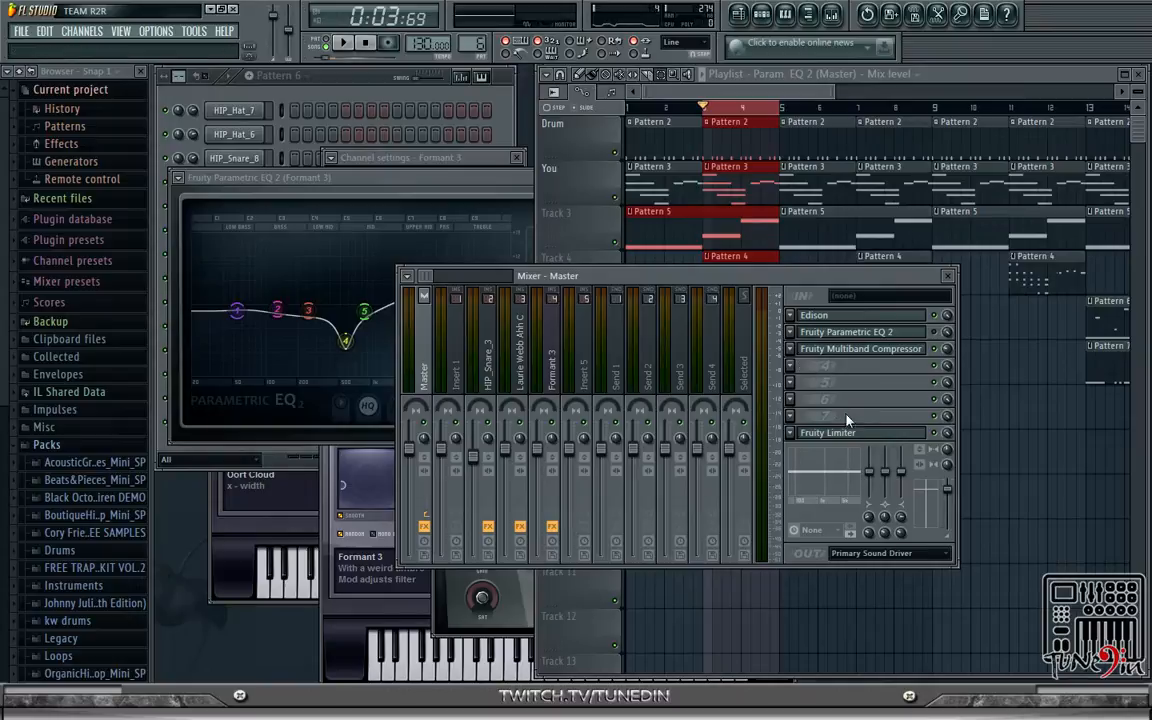
{"action": "left_click", "coordinate": [792, 367]}
{"action": "mouse_move", "coordinate": [857, 382]}
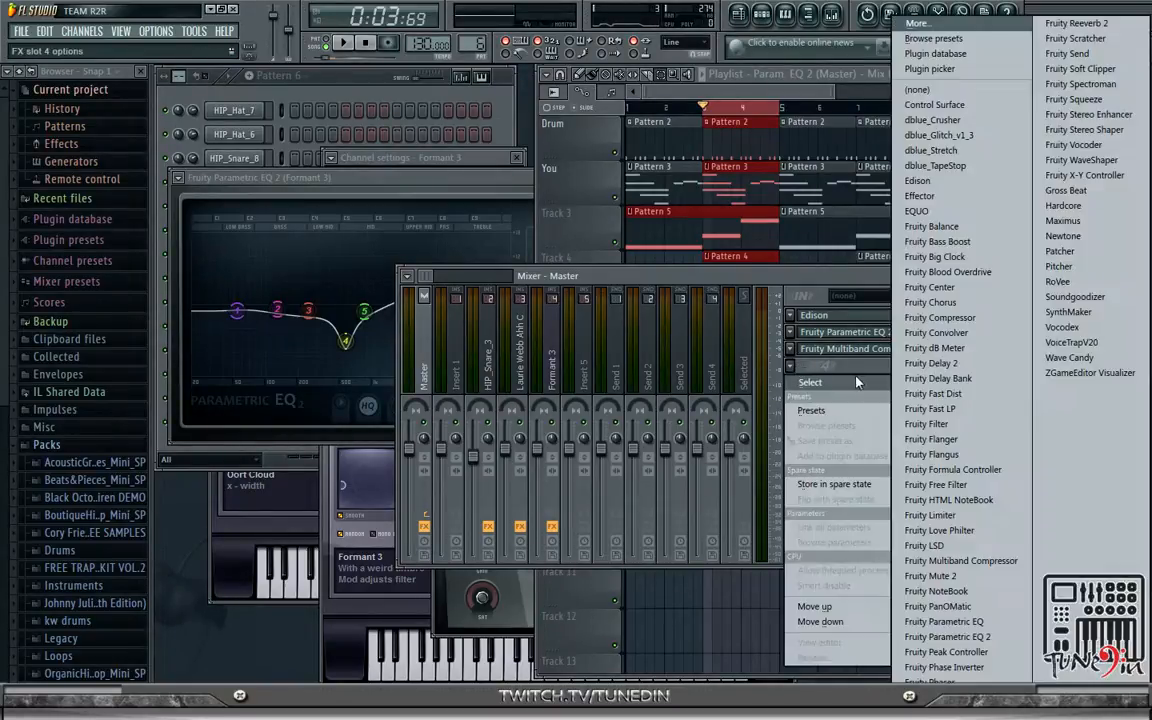
{"action": "left_click", "coordinate": [792, 344]}
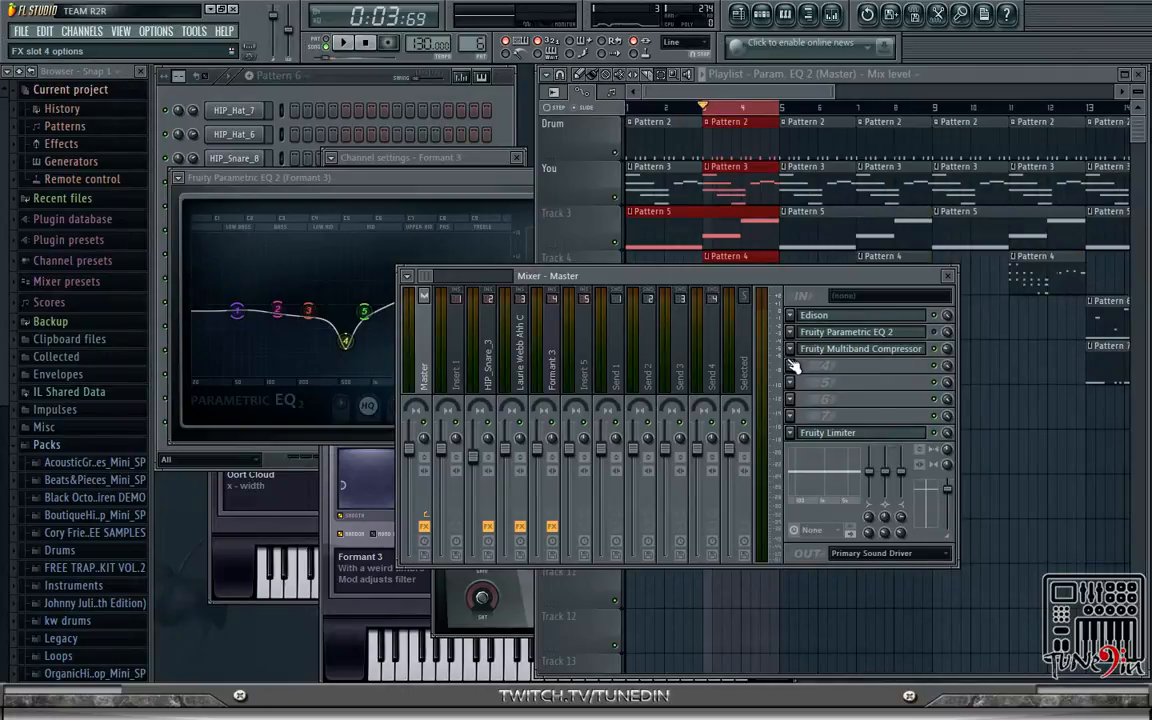
{"action": "left_click", "coordinate": [793, 367]}
{"action": "mouse_move", "coordinate": [810, 382]}
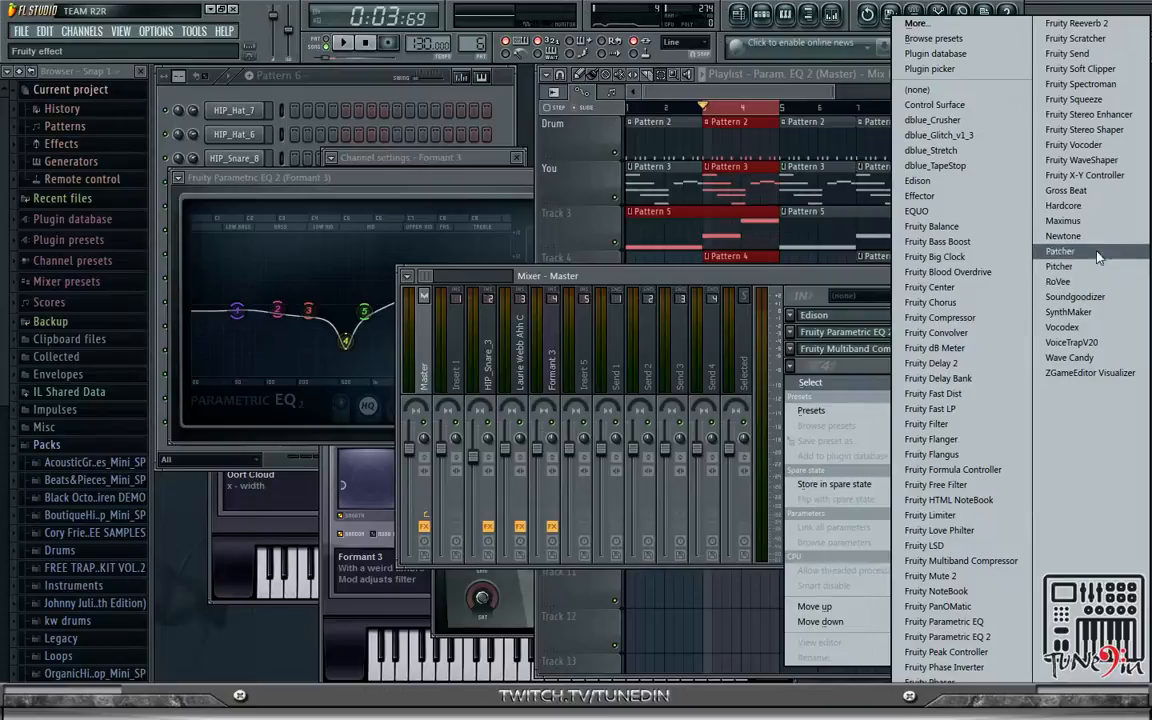
{"action": "left_click", "coordinate": [1063, 221]}
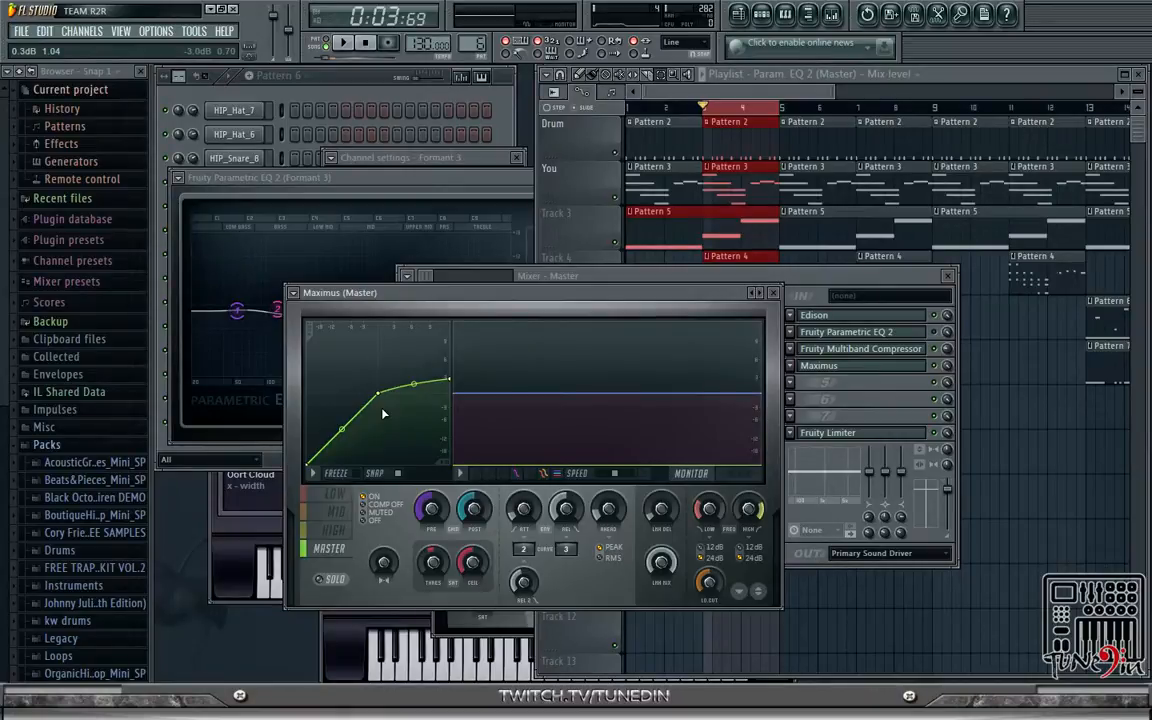
- Audition the song through Maximus on the Master track and load its Default preset
{"action": "key", "text": "F5"}
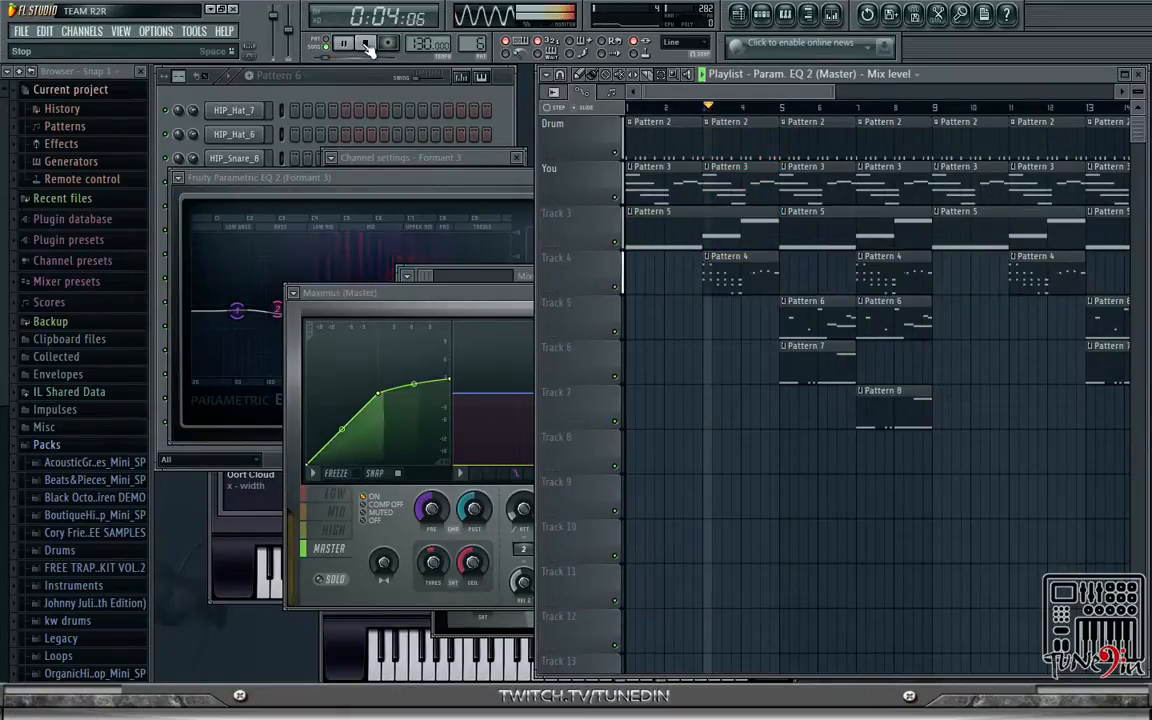
{"action": "left_click", "coordinate": [366, 45]}
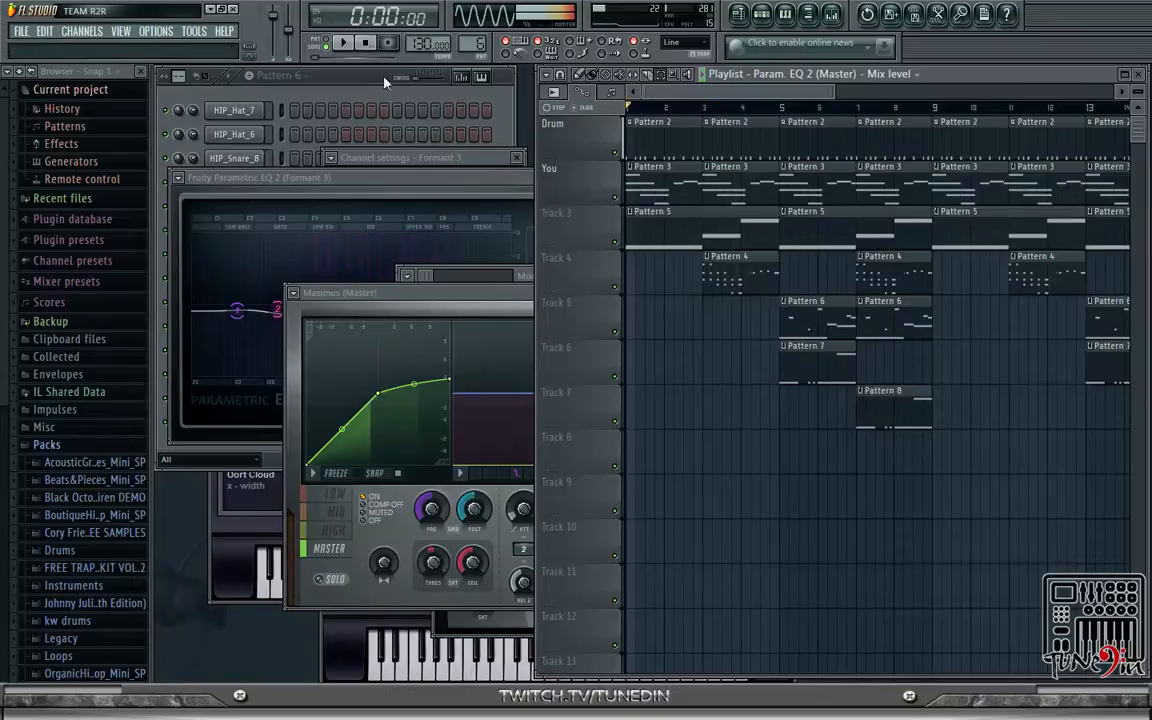
{"action": "left_click", "coordinate": [456, 292]}
{"action": "left_click", "coordinate": [752, 293]}
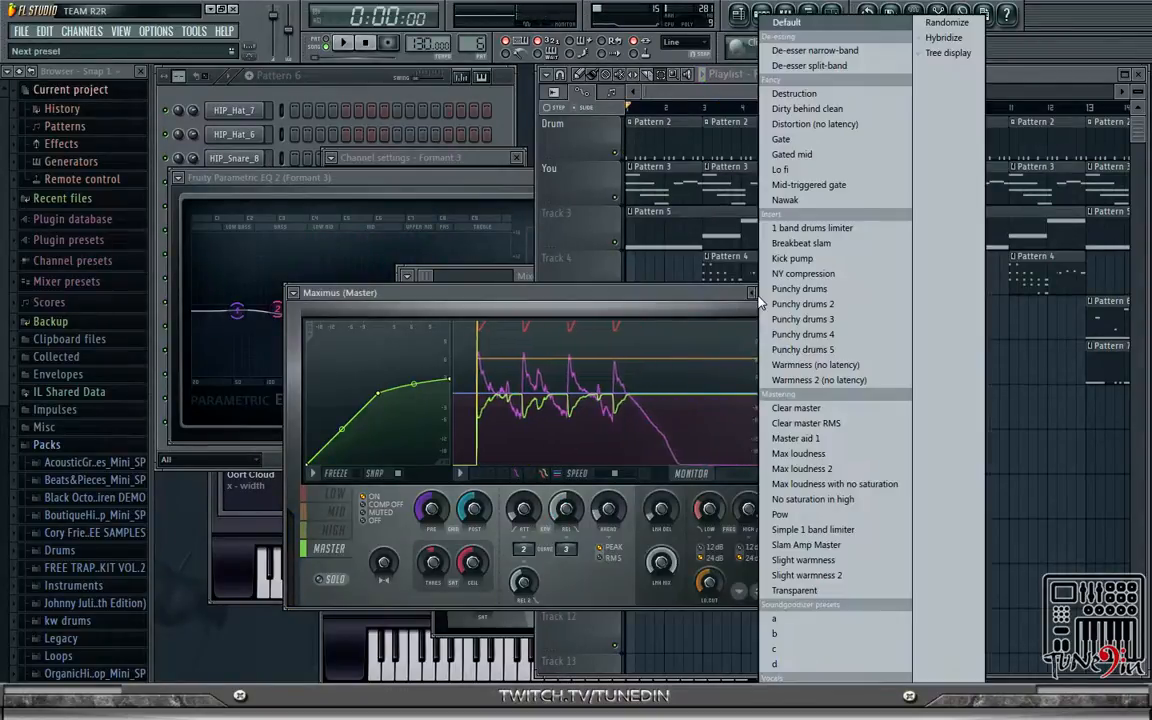
{"action": "left_click", "coordinate": [802, 24]}
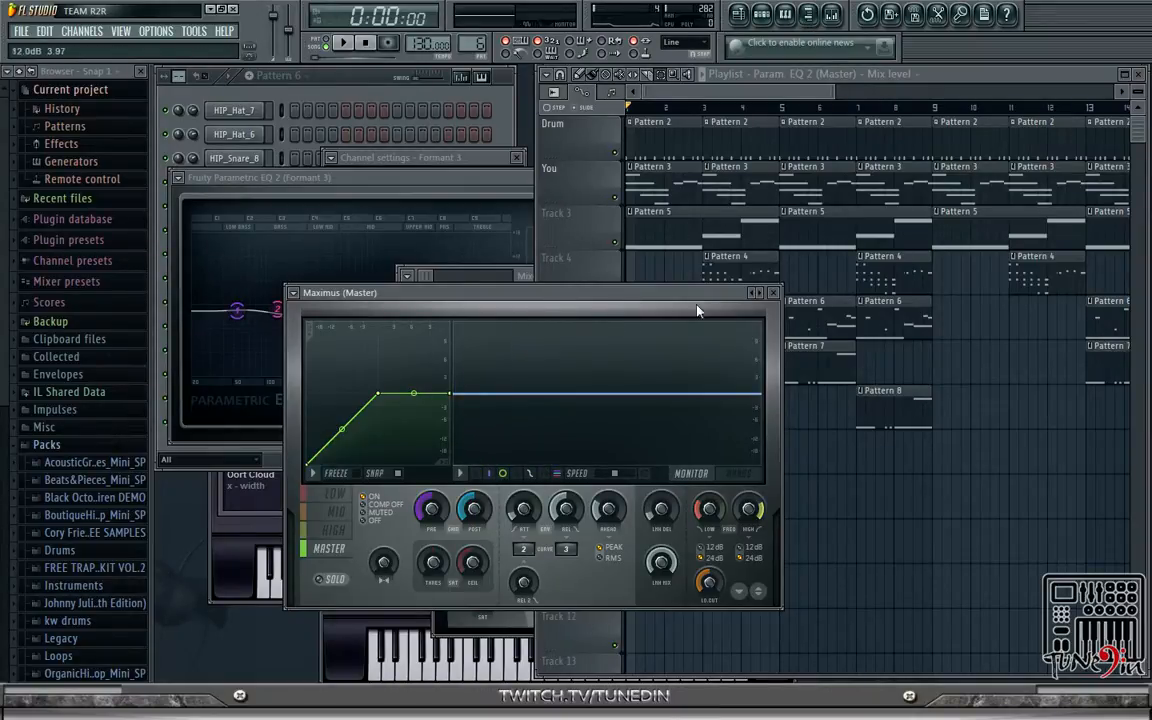
{"action": "right_click", "coordinate": [762, 293]}
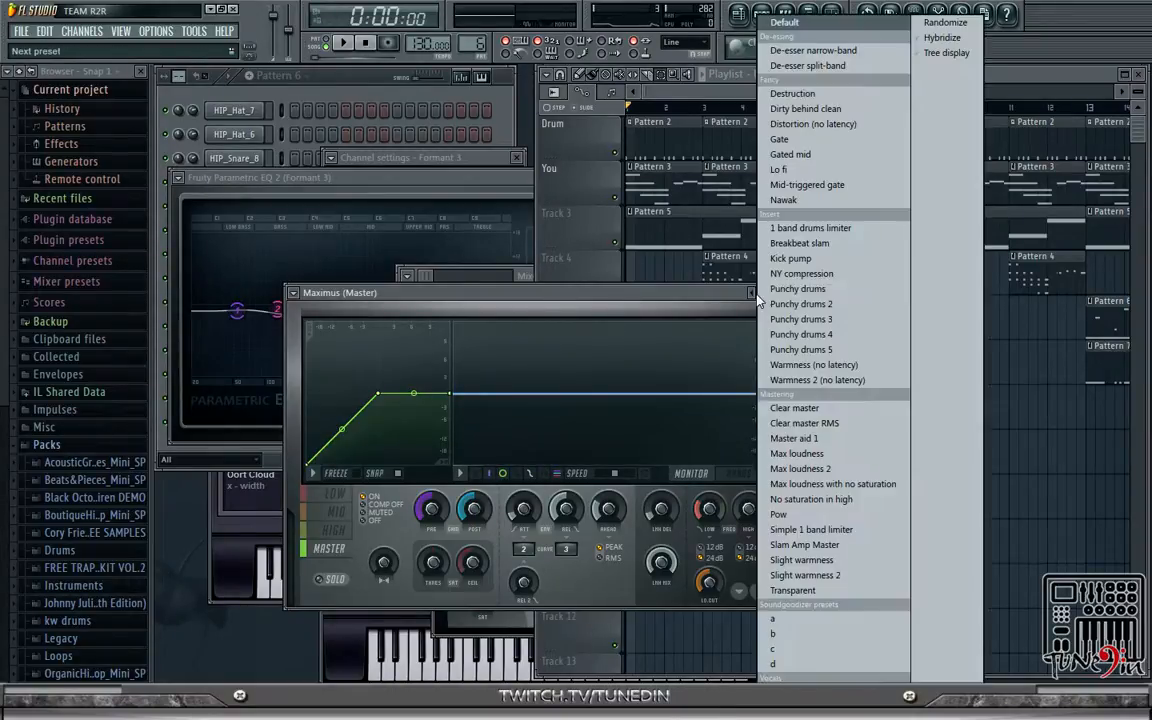
{"action": "left_click", "coordinate": [545, 293]}
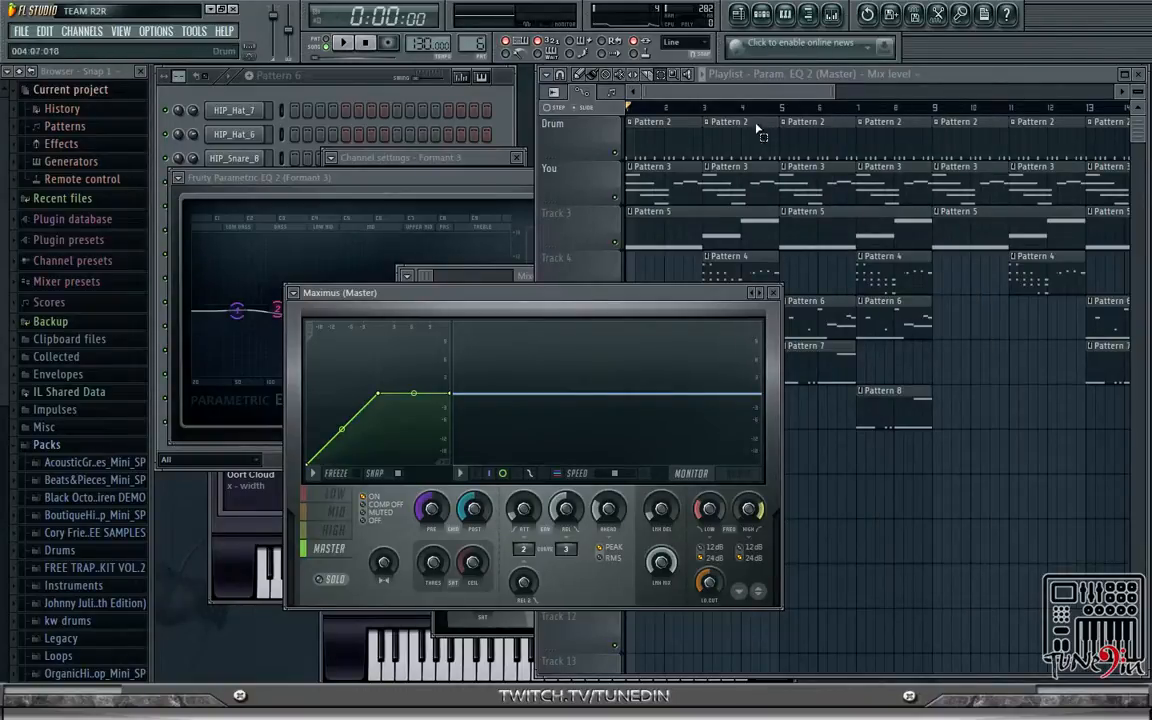
- Open the Master track's Fruity Limiter and rearrange the Maximus and mixer windows for side-by-side access
{"action": "left_click_drag", "start_coordinate": [544, 292], "coordinate": [469, 162]}
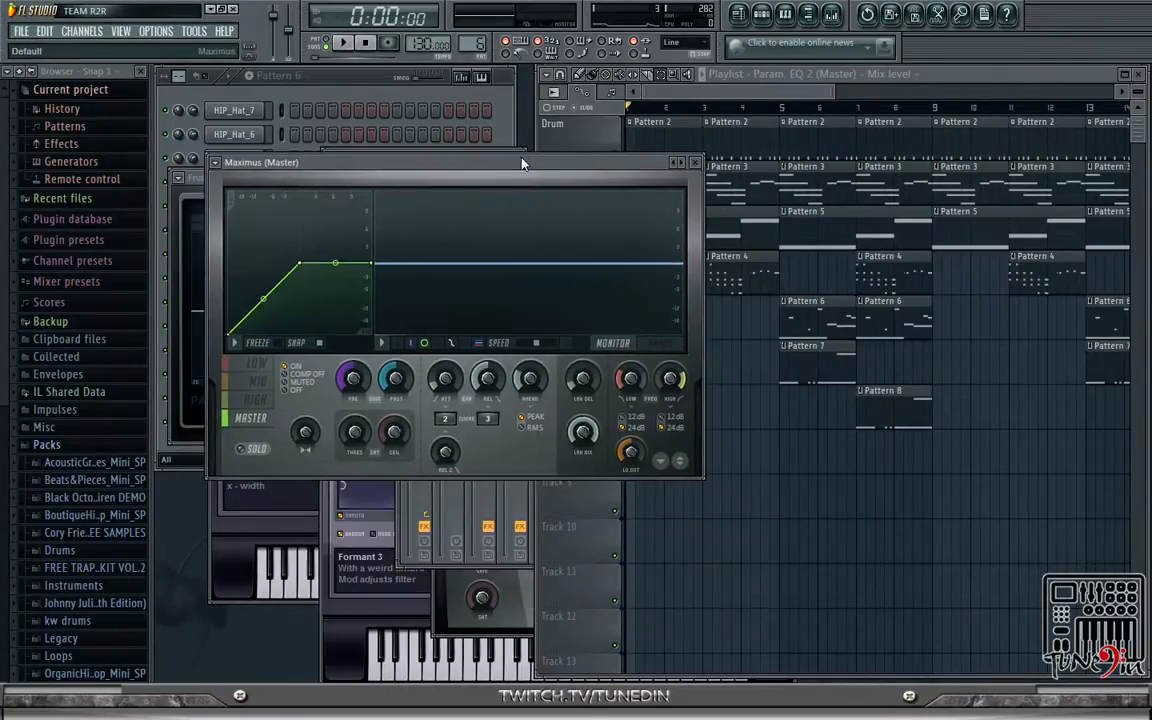
{"action": "left_click", "coordinate": [831, 13]}
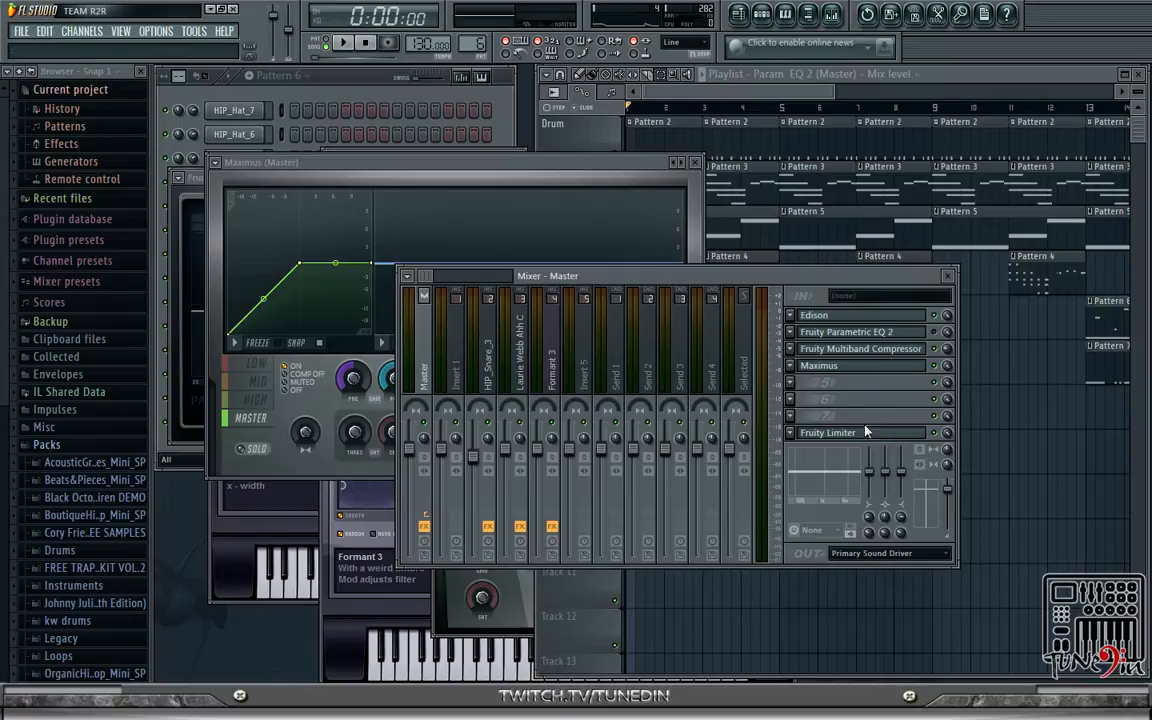
{"action": "left_click", "coordinate": [830, 432]}
{"action": "left_click_drag", "start_coordinate": [746, 277], "coordinate": [936, 399]}
{"action": "left_click_drag", "start_coordinate": [1031, 399], "coordinate": [808, 388]}
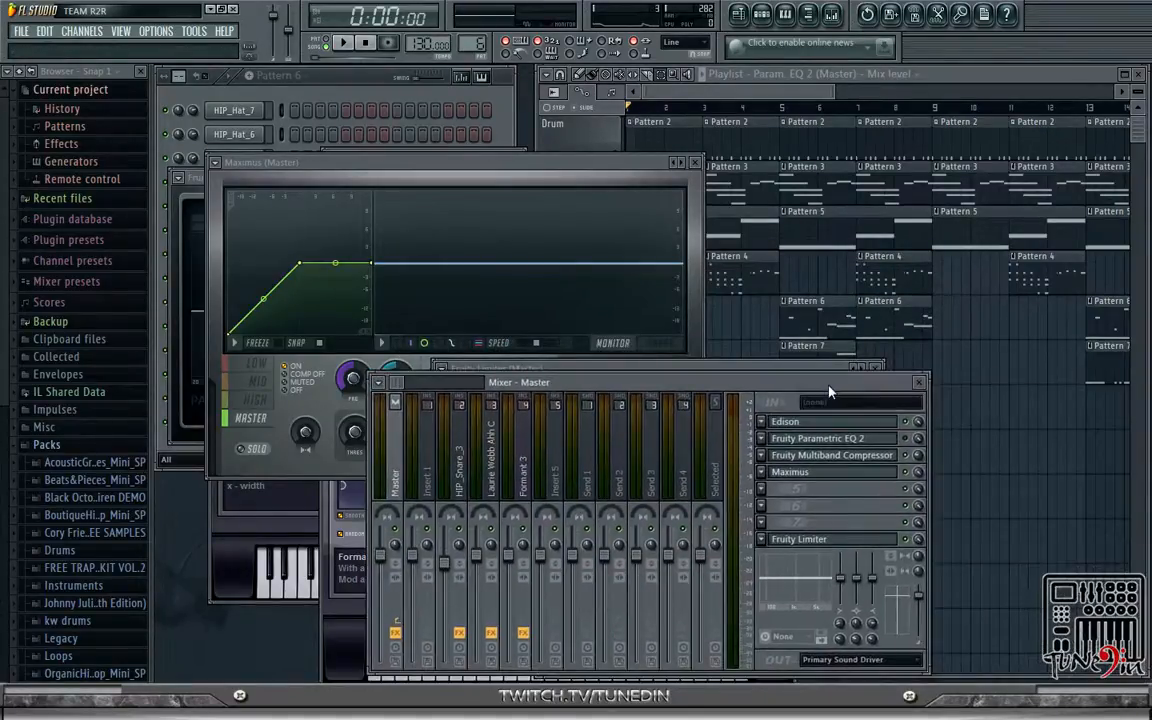
- Close the mixer, place the Fruity Limiter window beside Maximus, and play the song to compare their displays
{"action": "left_click", "coordinate": [922, 385]}
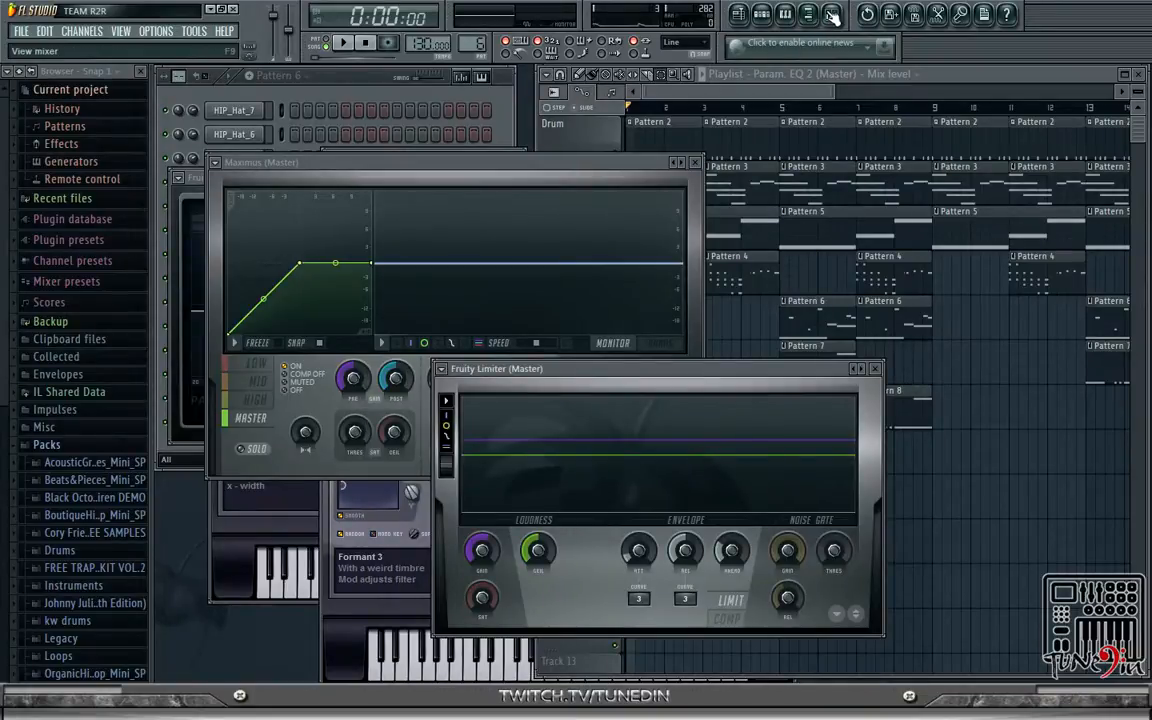
{"action": "left_click_drag", "start_coordinate": [731, 371], "coordinate": [994, 213]}
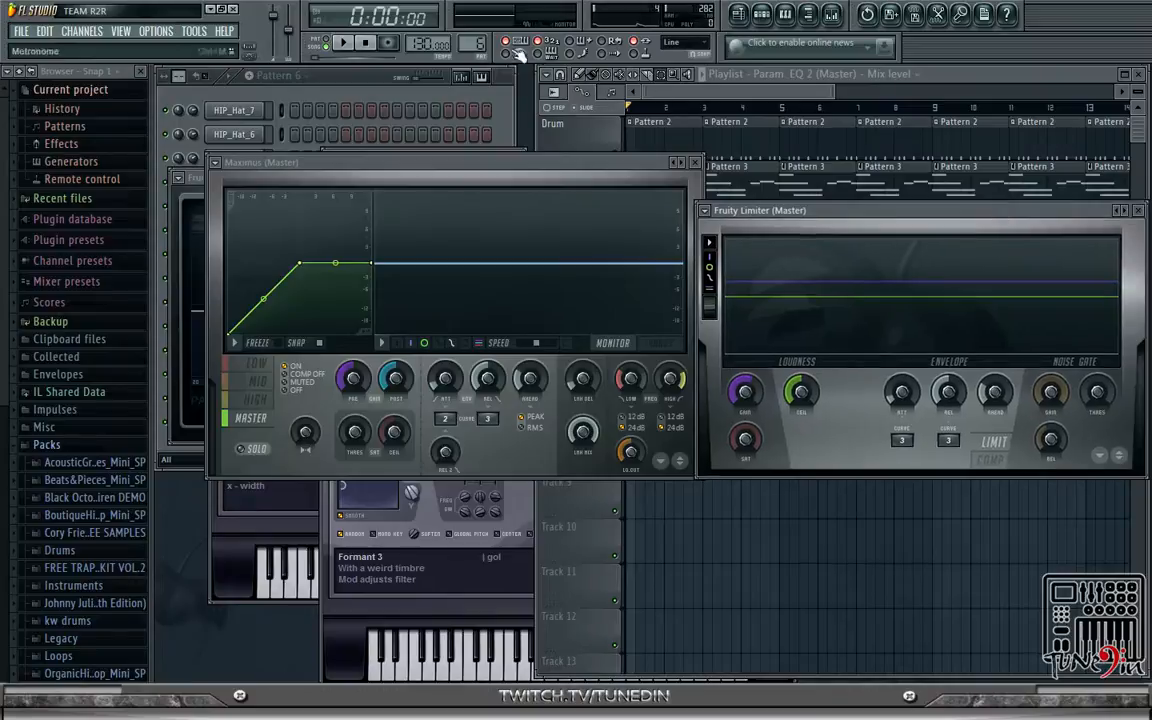
{"action": "left_click", "coordinate": [345, 43]}
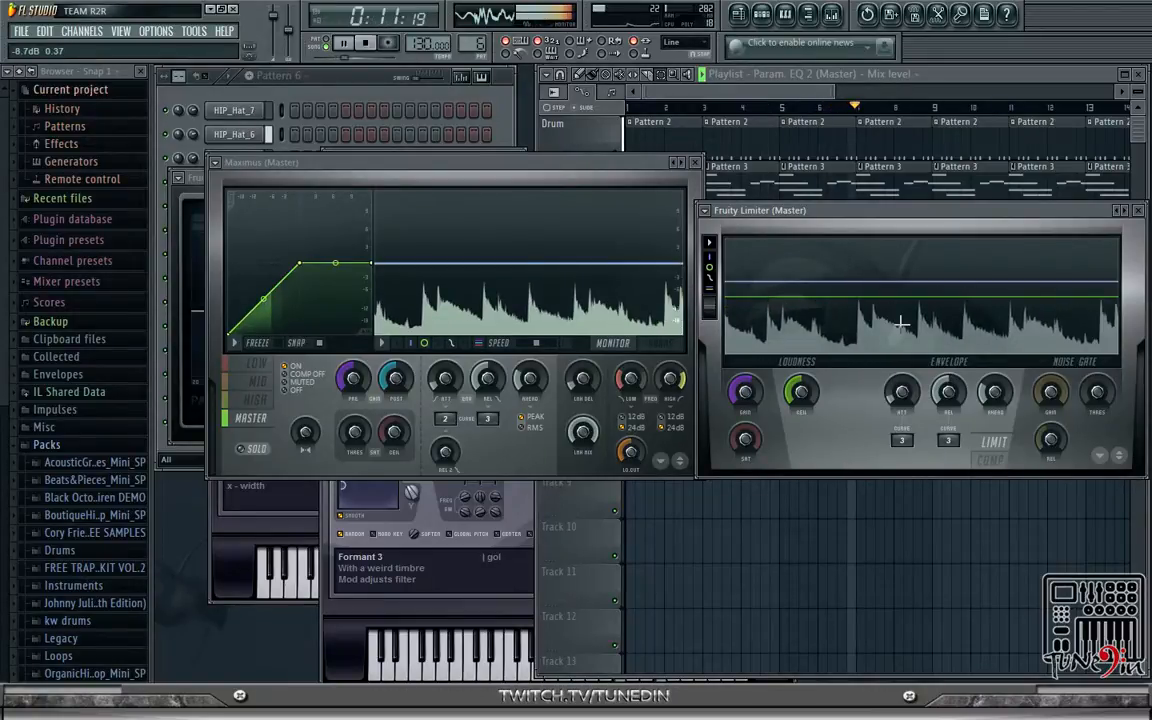
{"action": "left_click", "coordinate": [366, 43]}
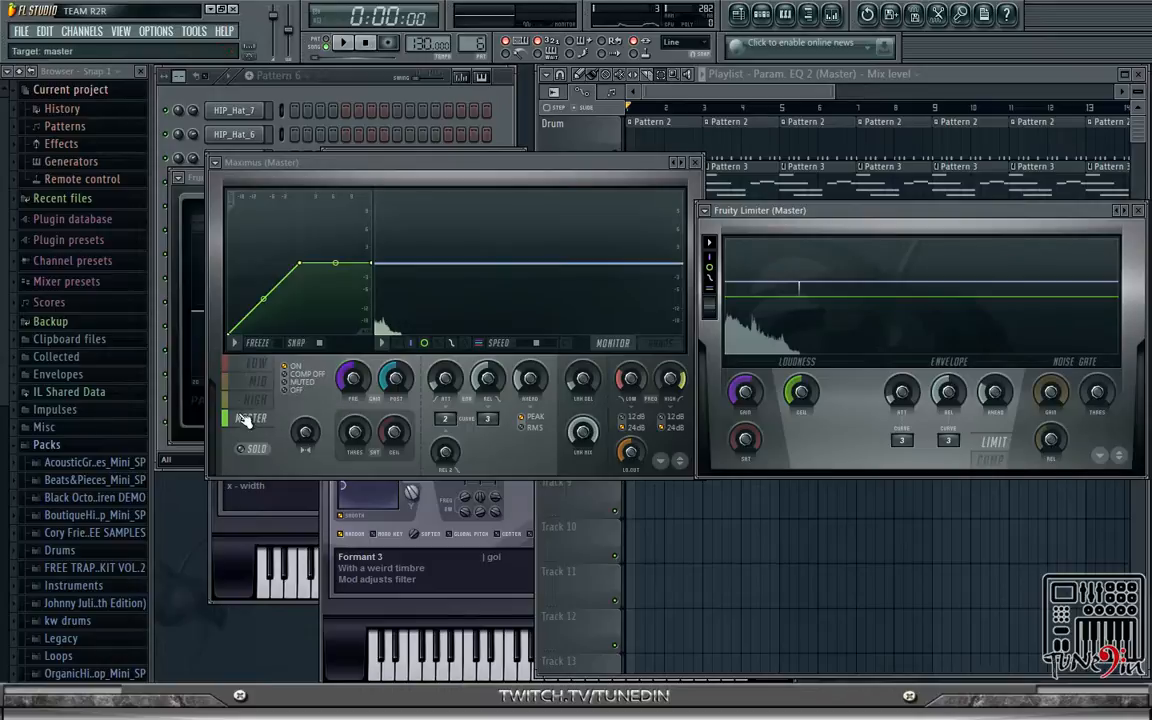
- Audition the Low band of Maximus in solo
{"action": "left_click", "coordinate": [253, 364]}
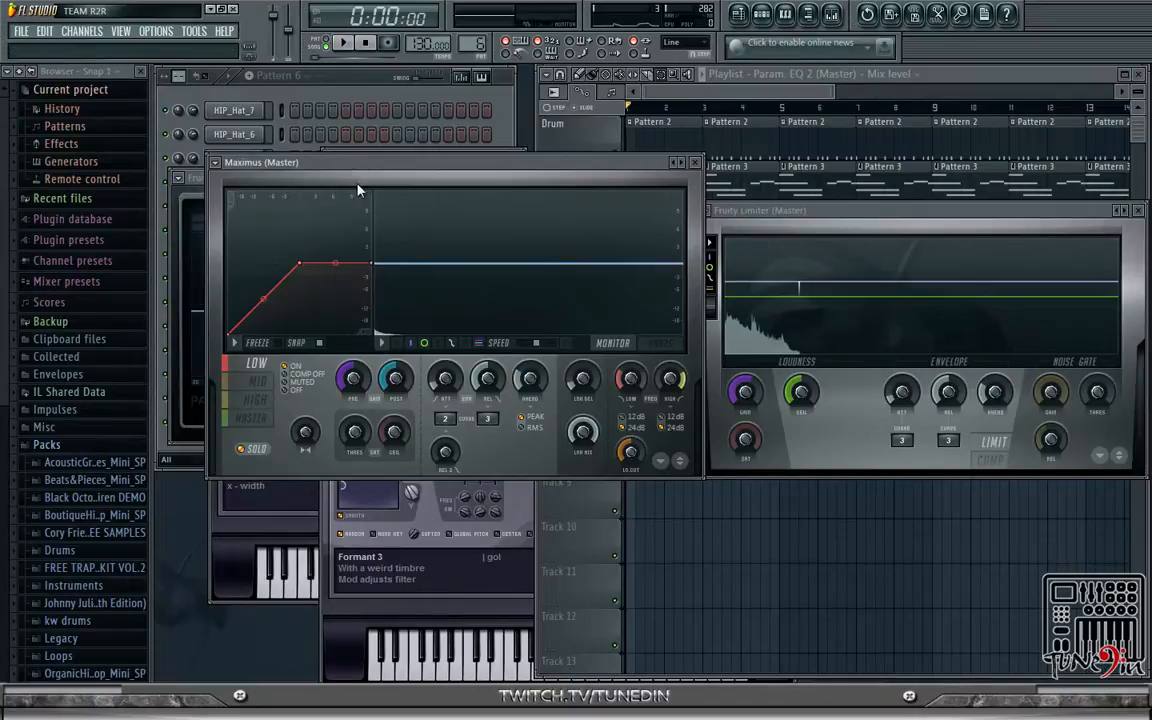
{"action": "left_click", "coordinate": [344, 44]}
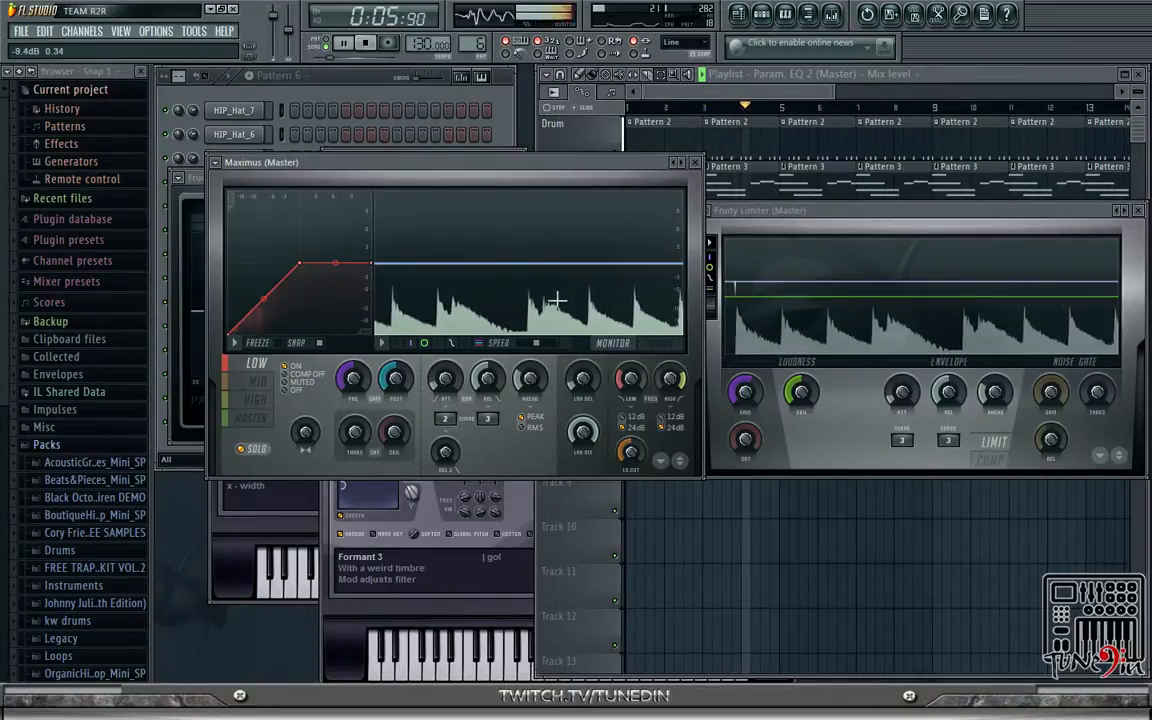
{"action": "left_click", "coordinate": [366, 44]}
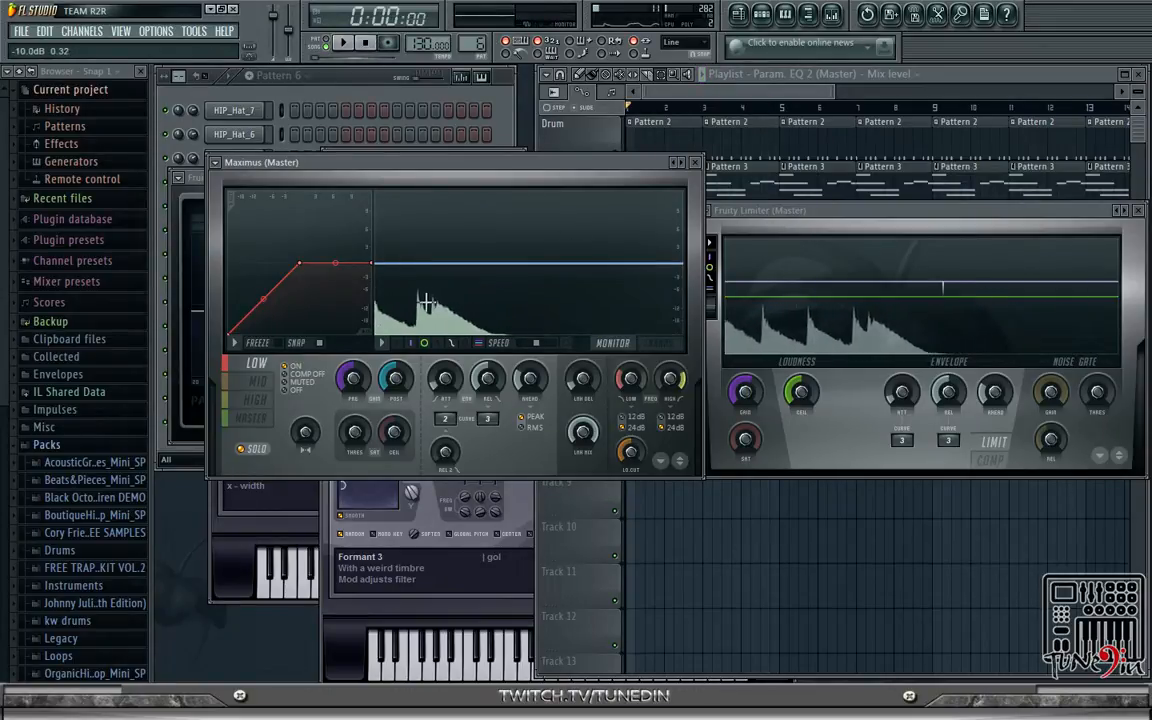
{"action": "left_click", "coordinate": [358, 45]}
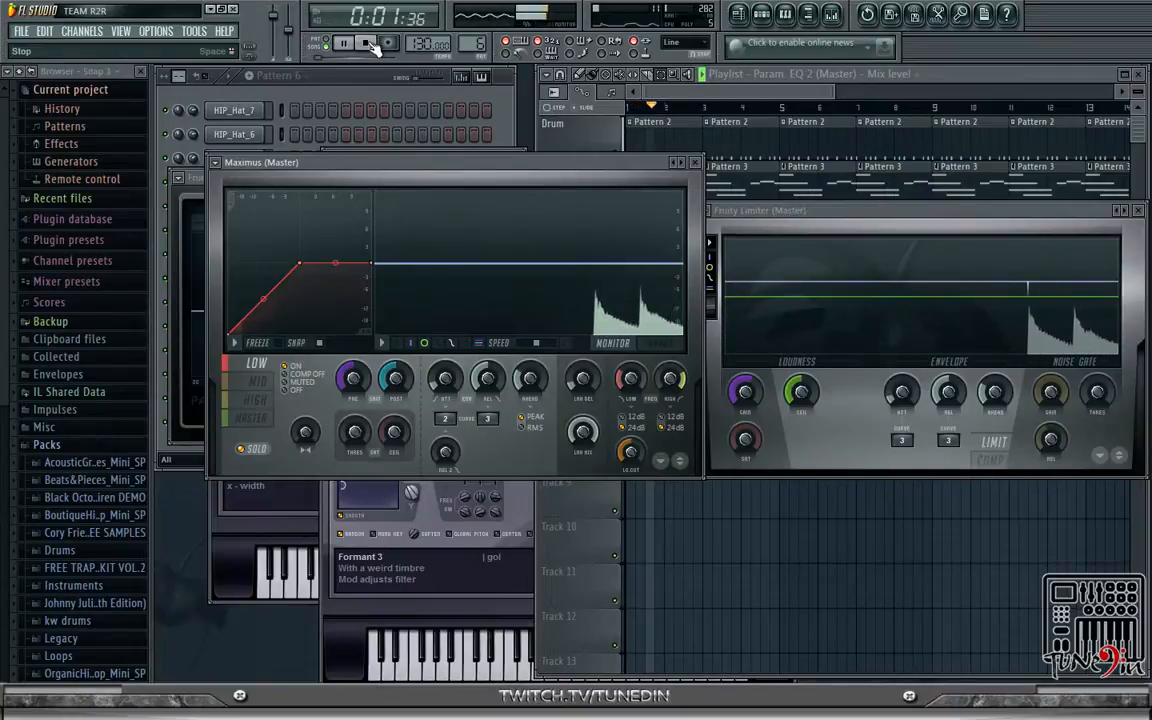
{"action": "left_click", "coordinate": [367, 44]}
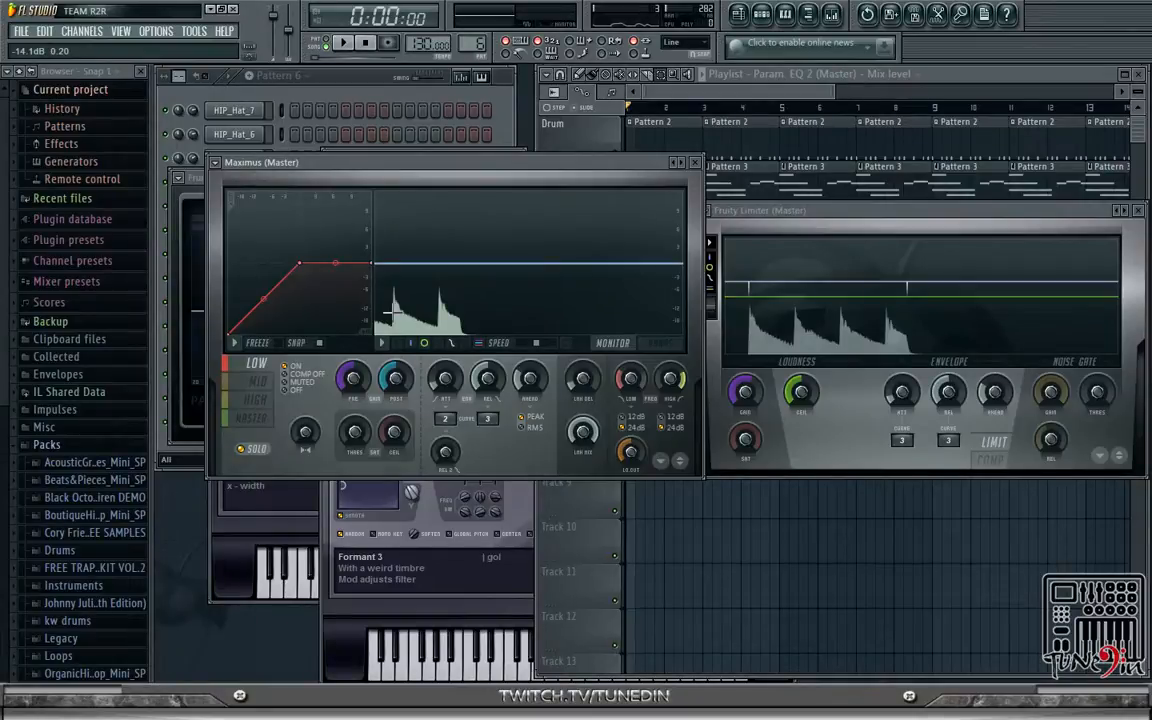
- Add a point low on Maximus's Low band curve and lower its knee point slightly
{"action": "right_click", "coordinate": [247, 316]}
{"action": "left_click_drag", "start_coordinate": [243, 315], "coordinate": [251, 316]}
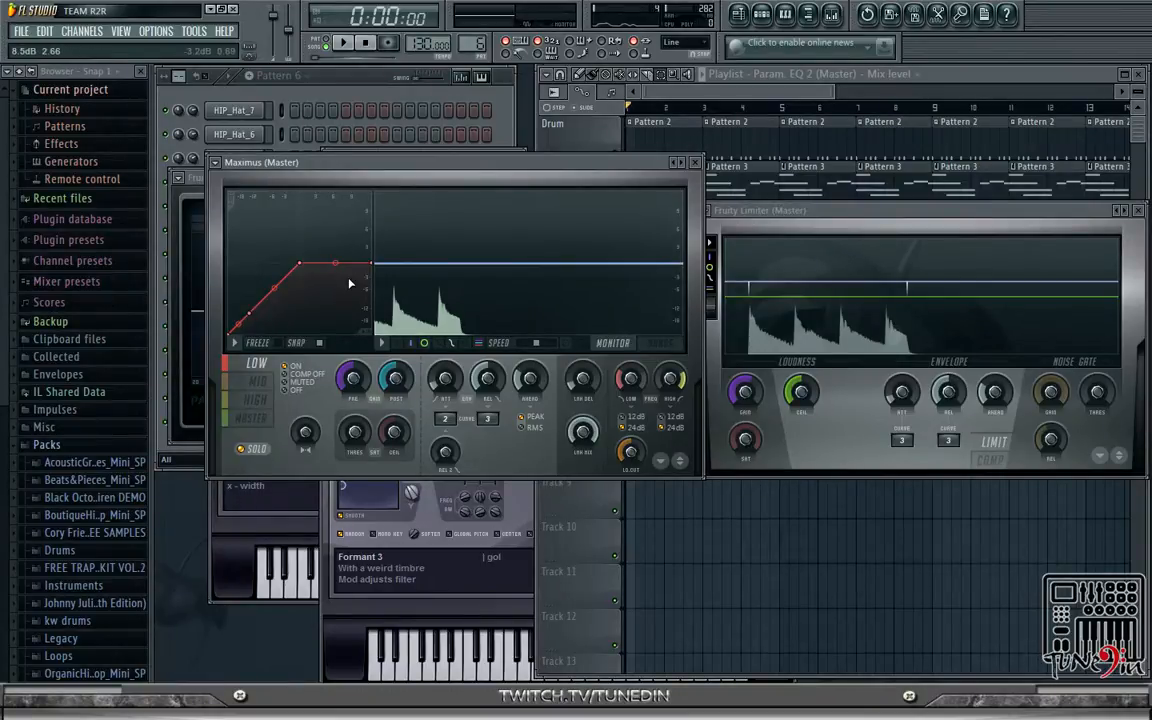
{"action": "left_click_drag", "start_coordinate": [303, 266], "coordinate": [307, 291]}
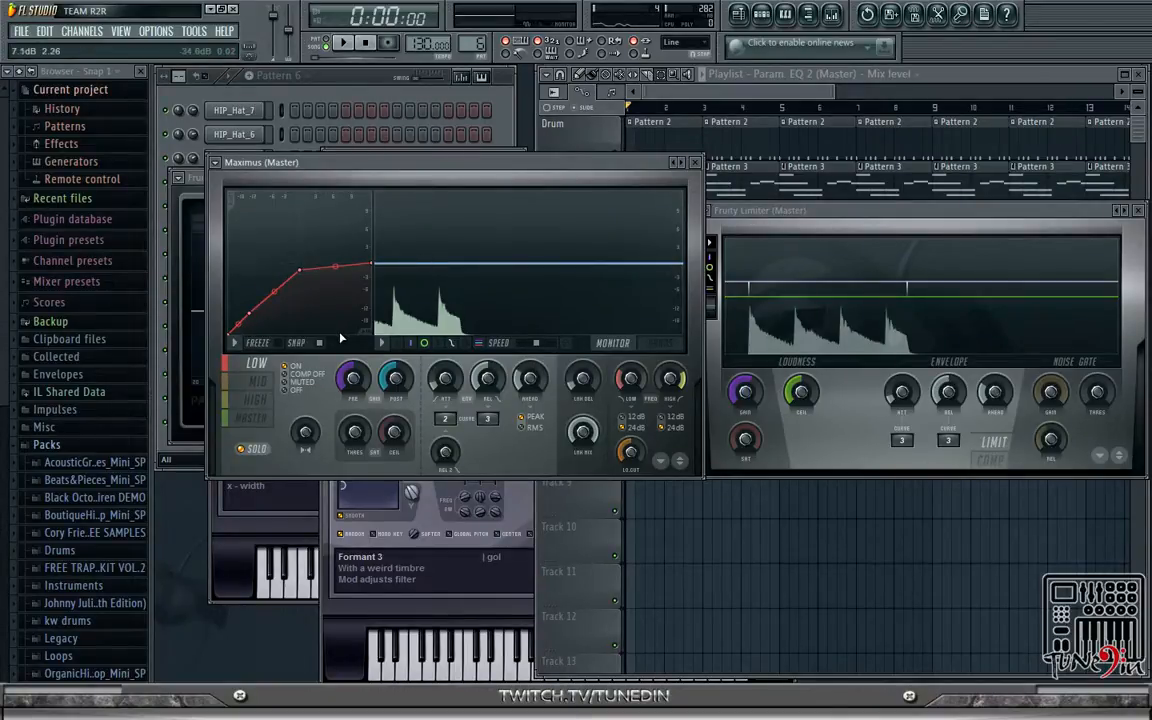
- Replay the opening bars several times to check the Low band's compression in Maximus and the Fruity Limiter
{"action": "left_click", "coordinate": [342, 42]}
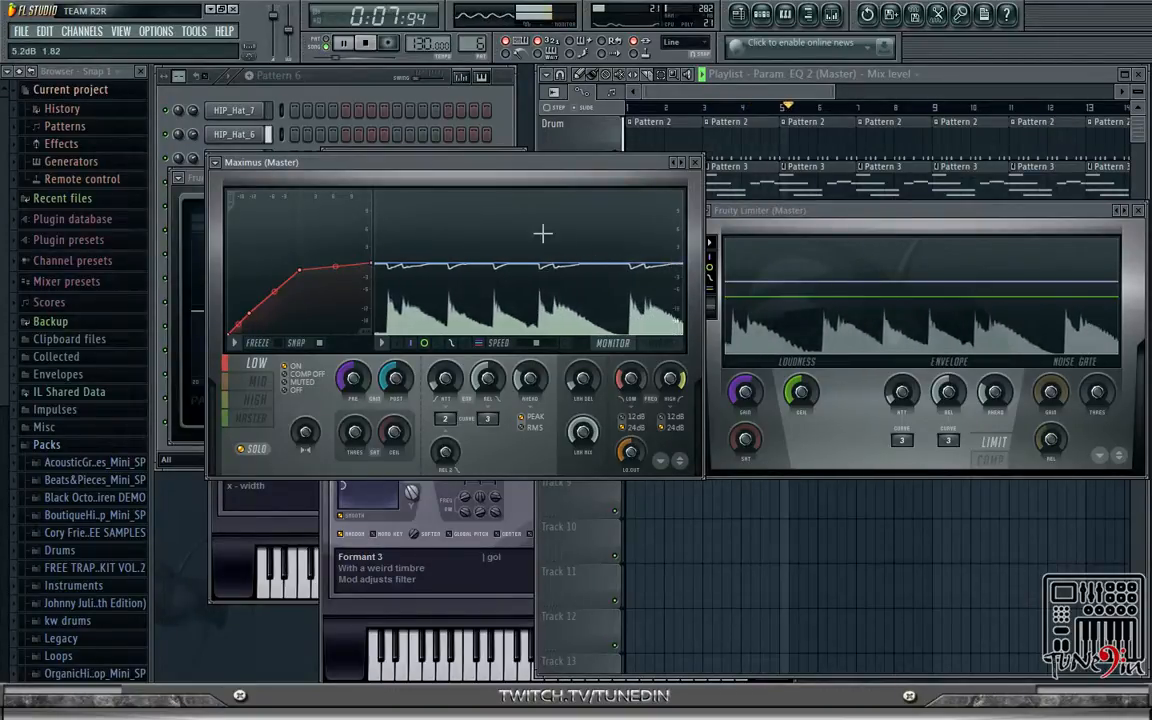
{"action": "left_click", "coordinate": [366, 44]}
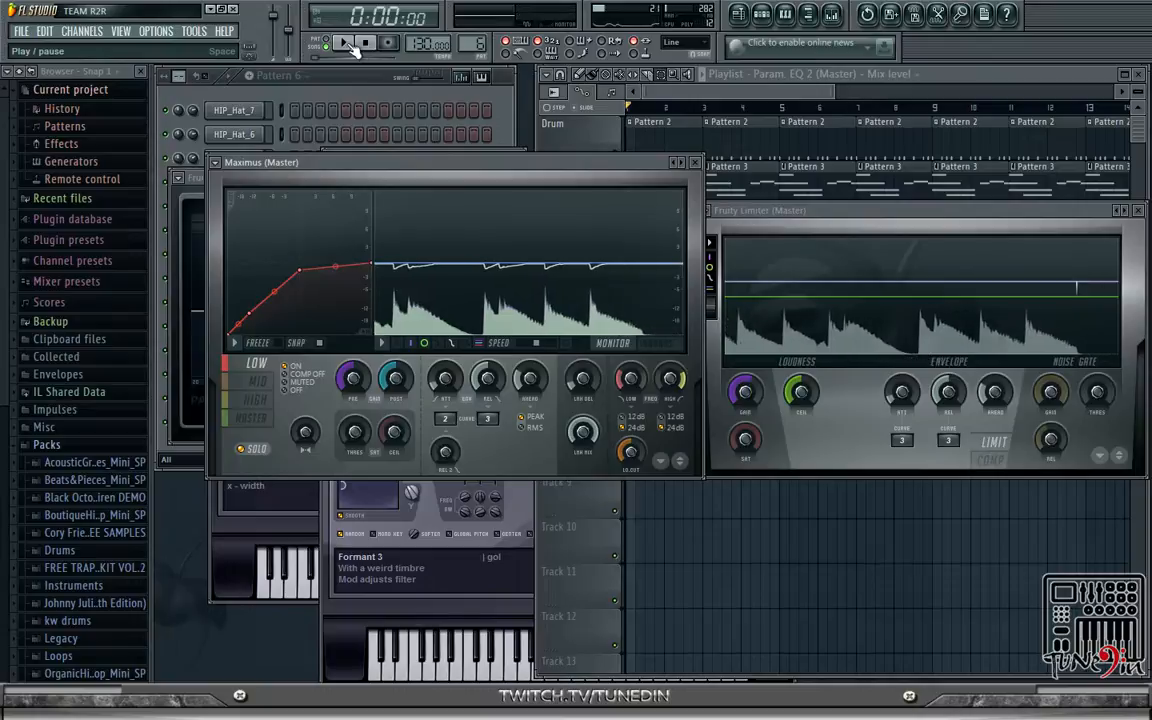
{"action": "left_click", "coordinate": [348, 44]}
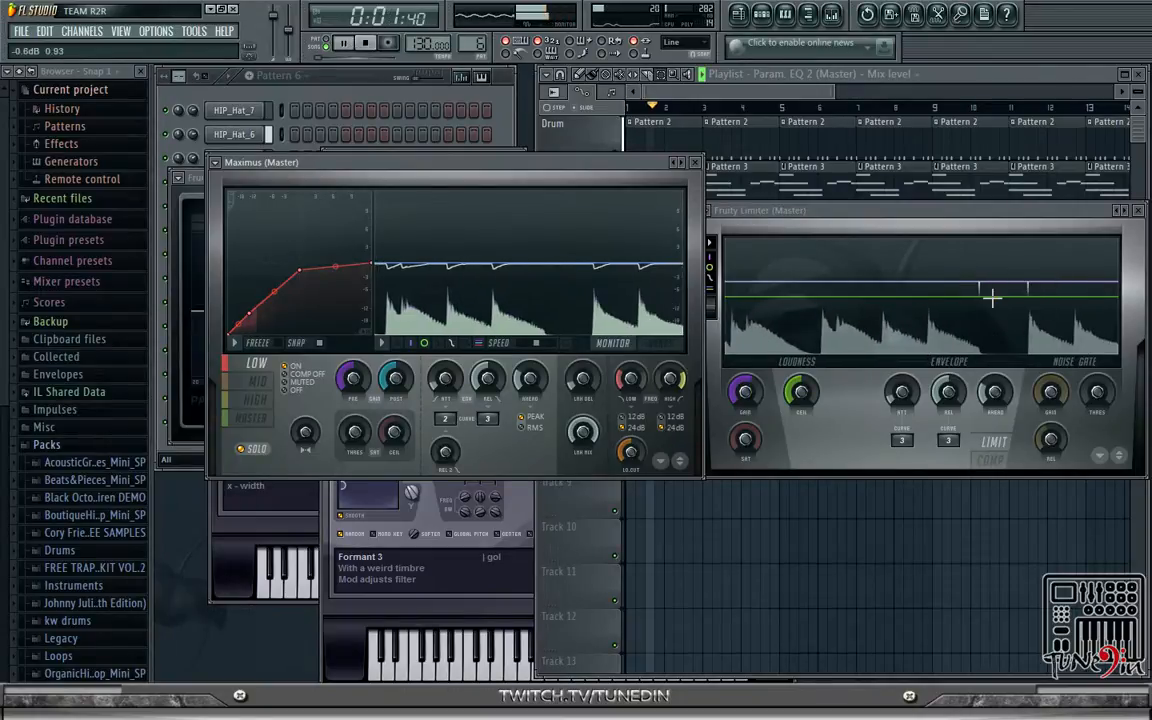
{"action": "left_click", "coordinate": [367, 45]}
{"action": "left_click", "coordinate": [345, 44]}
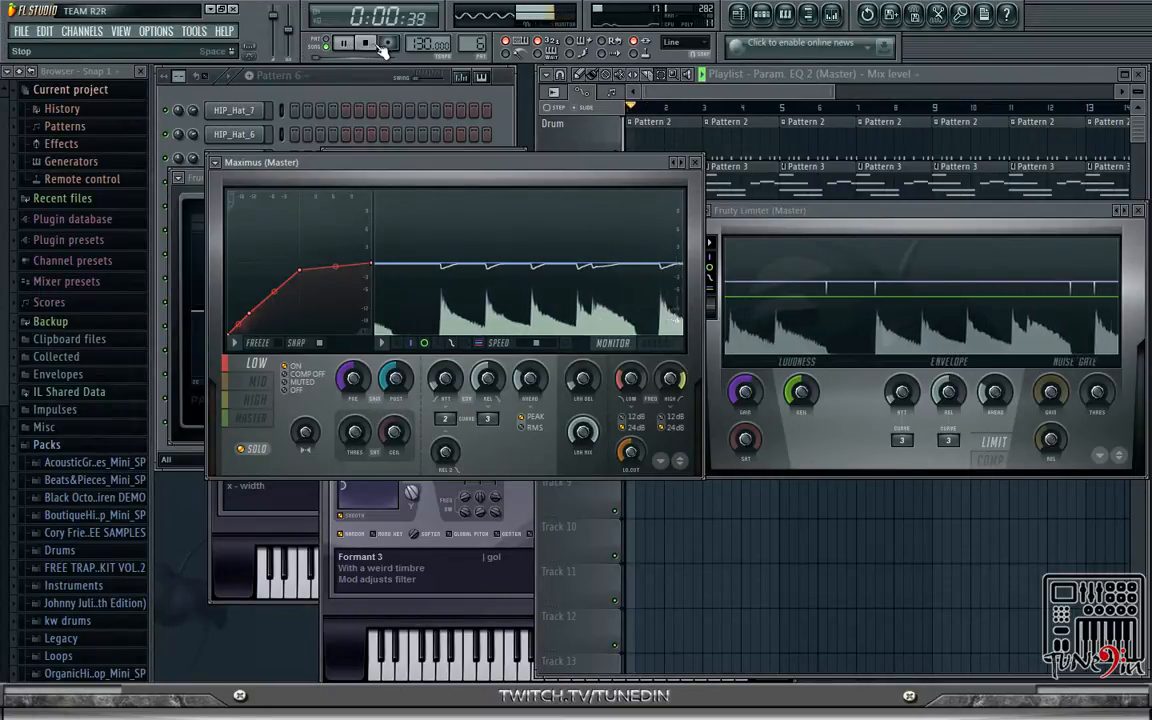
{"action": "left_click", "coordinate": [388, 43]}
{"action": "left_click", "coordinate": [757, 187]}
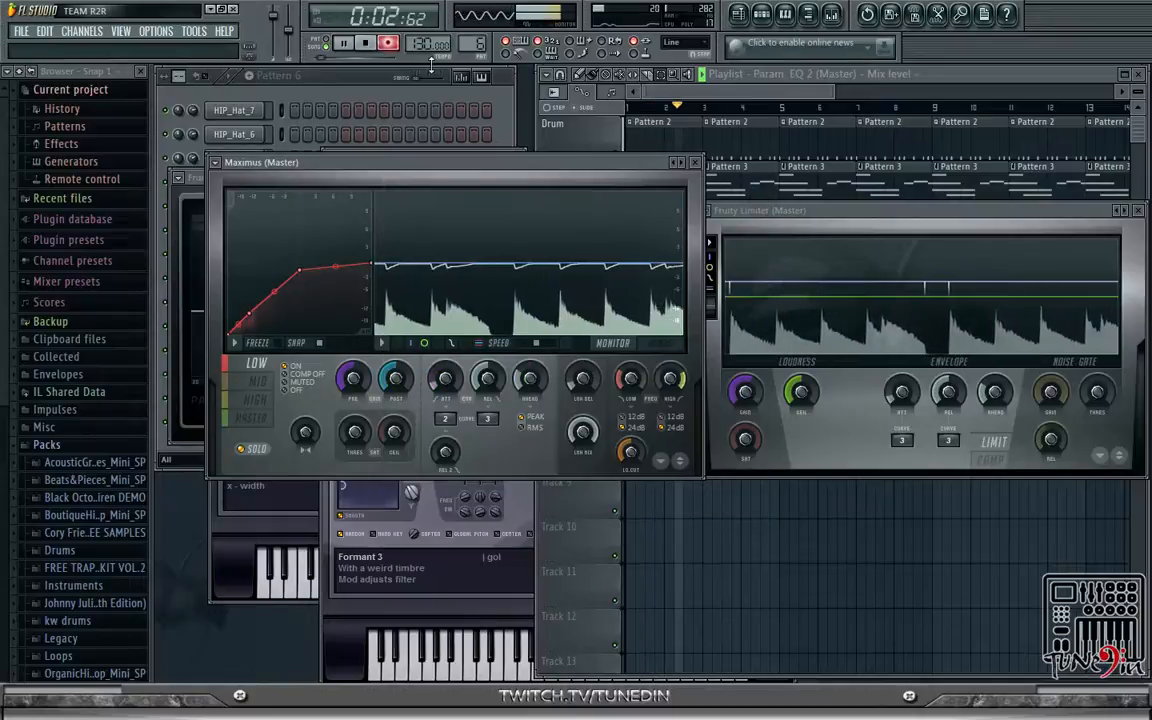
{"action": "left_click", "coordinate": [364, 42]}
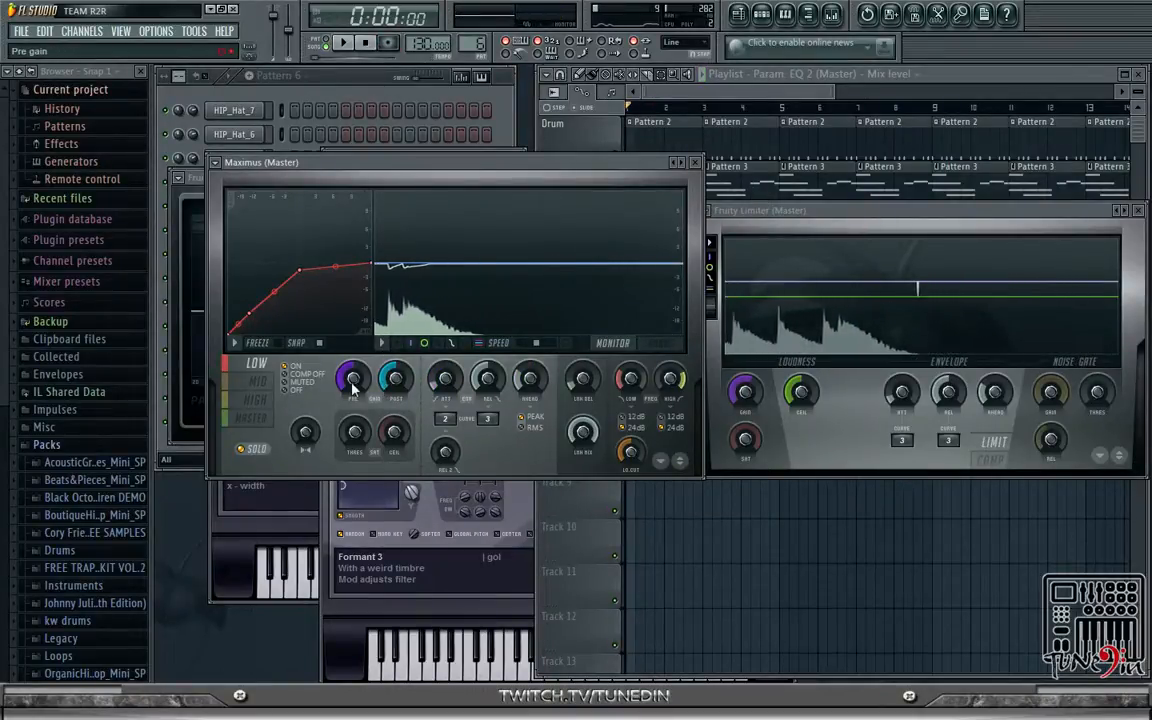
- Audition Maximus's Mid band, add a point near its curve's lower end, lower the knee to about -1 dB, and check the playback
{"action": "left_click", "coordinate": [264, 388]}
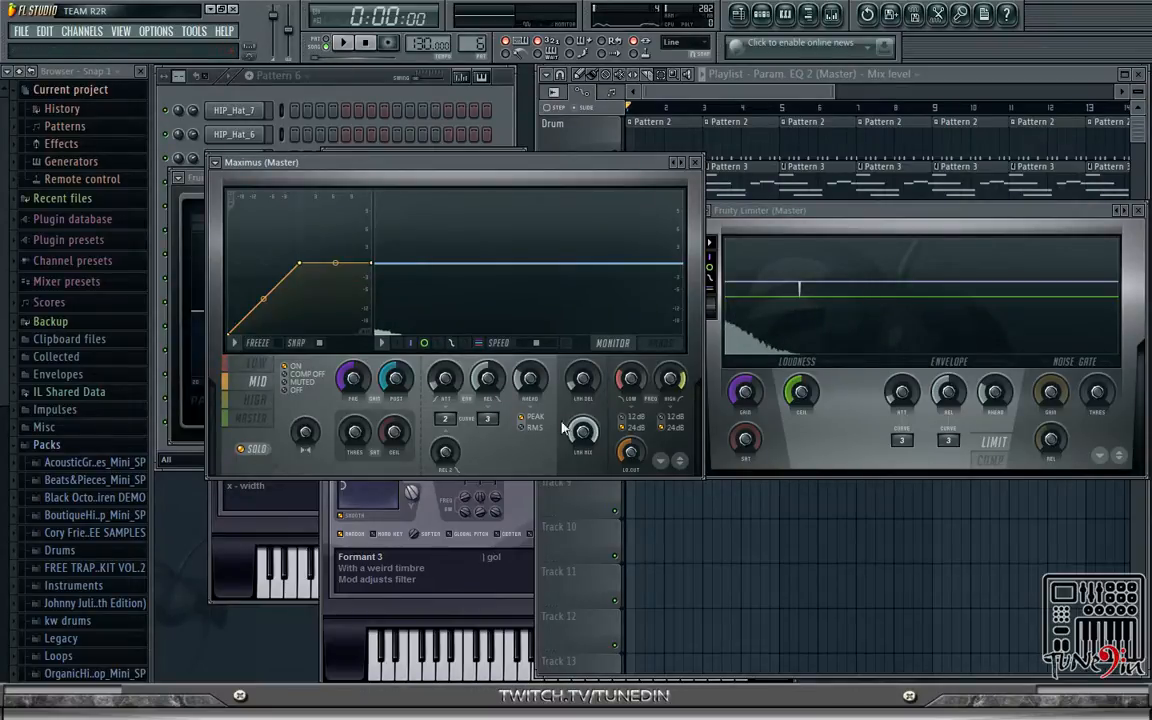
{"action": "left_click", "coordinate": [343, 43]}
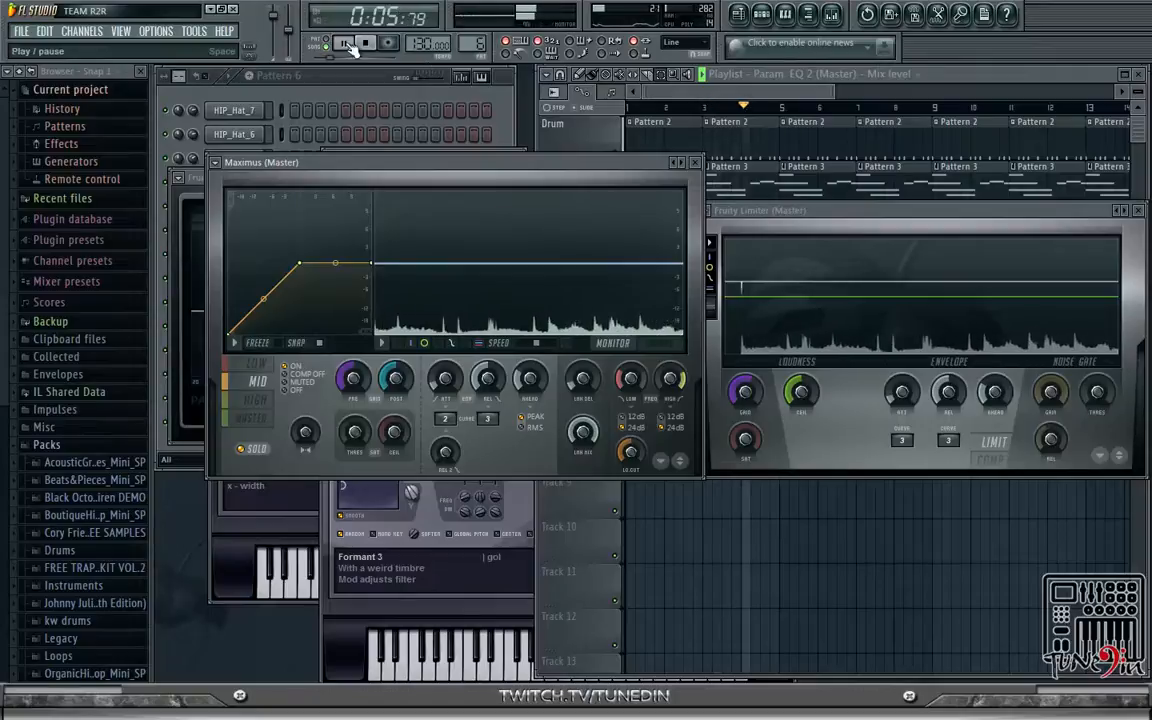
{"action": "key", "text": "space"}
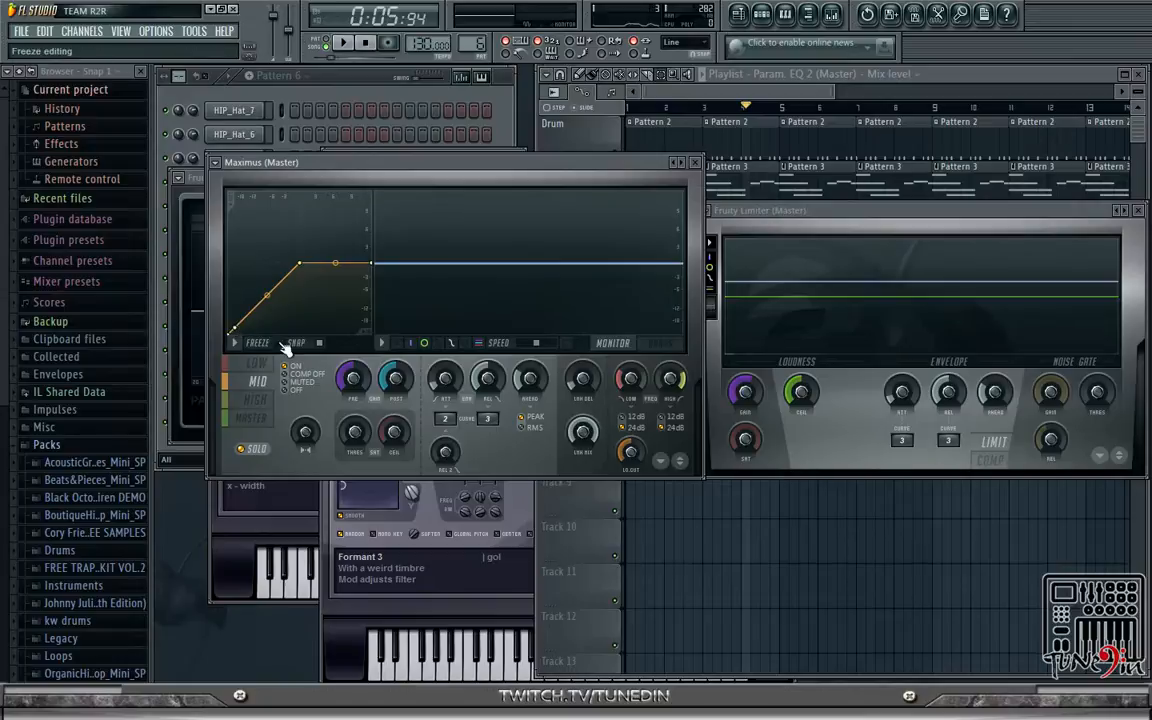
{"action": "left_click_drag", "start_coordinate": [299, 263], "coordinate": [299, 270]}
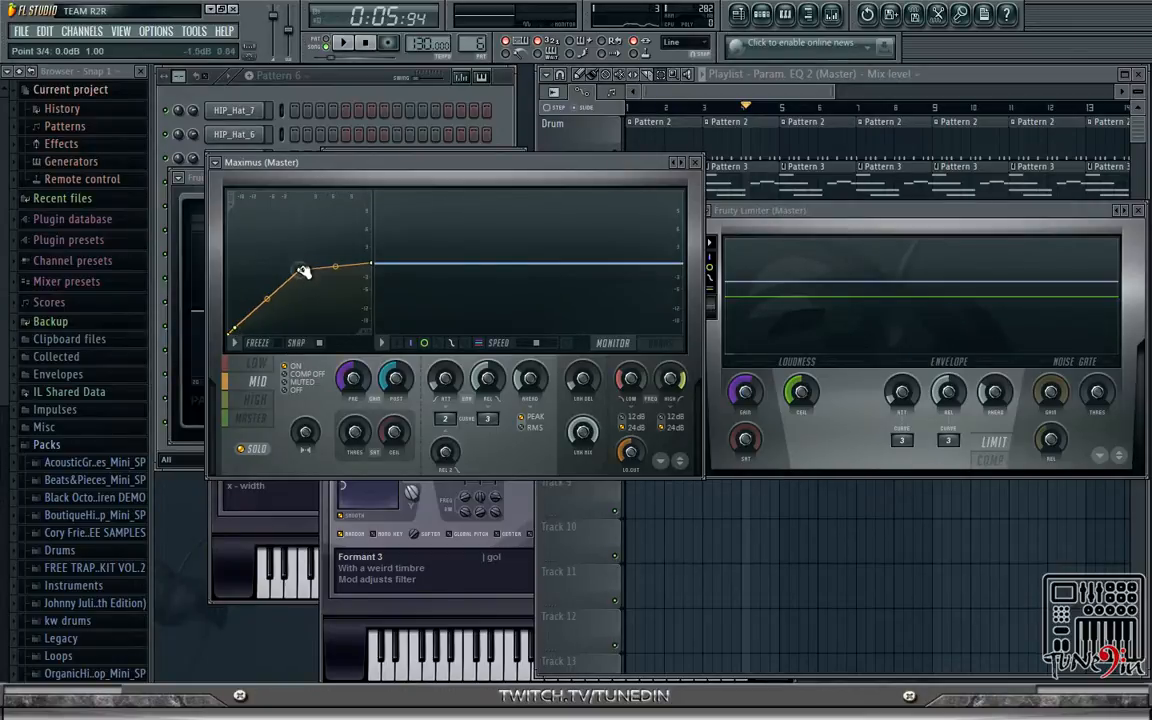
{"action": "key", "text": "space"}
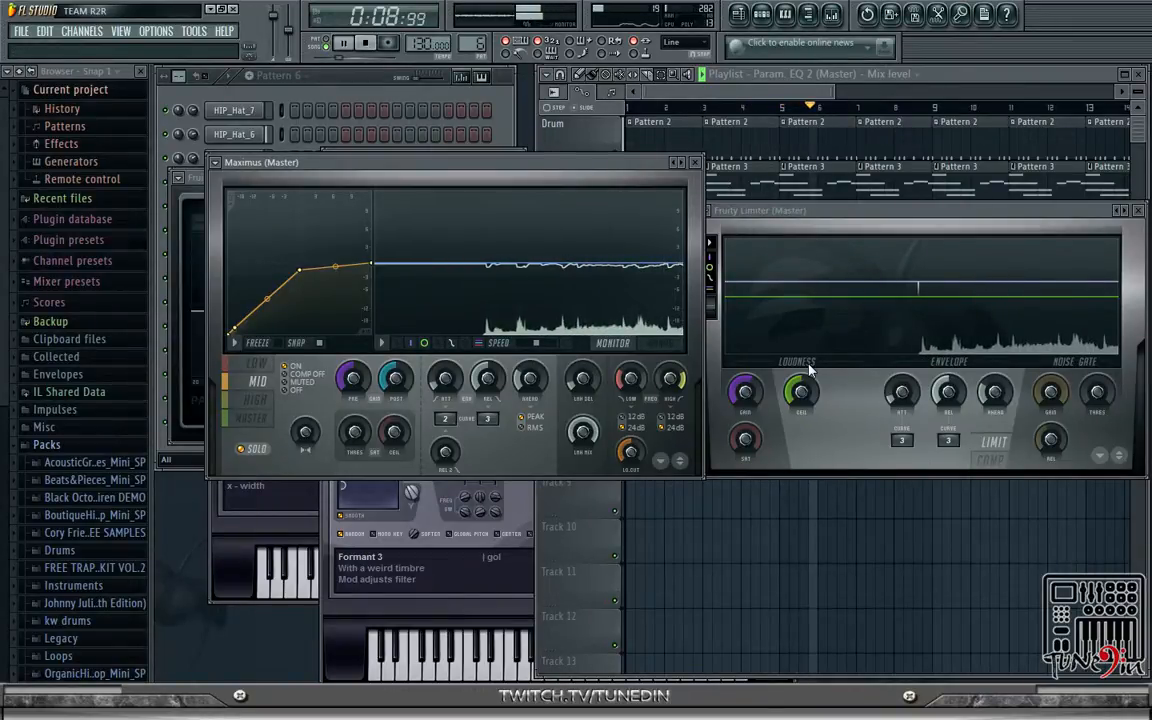
{"action": "left_click", "coordinate": [368, 44]}
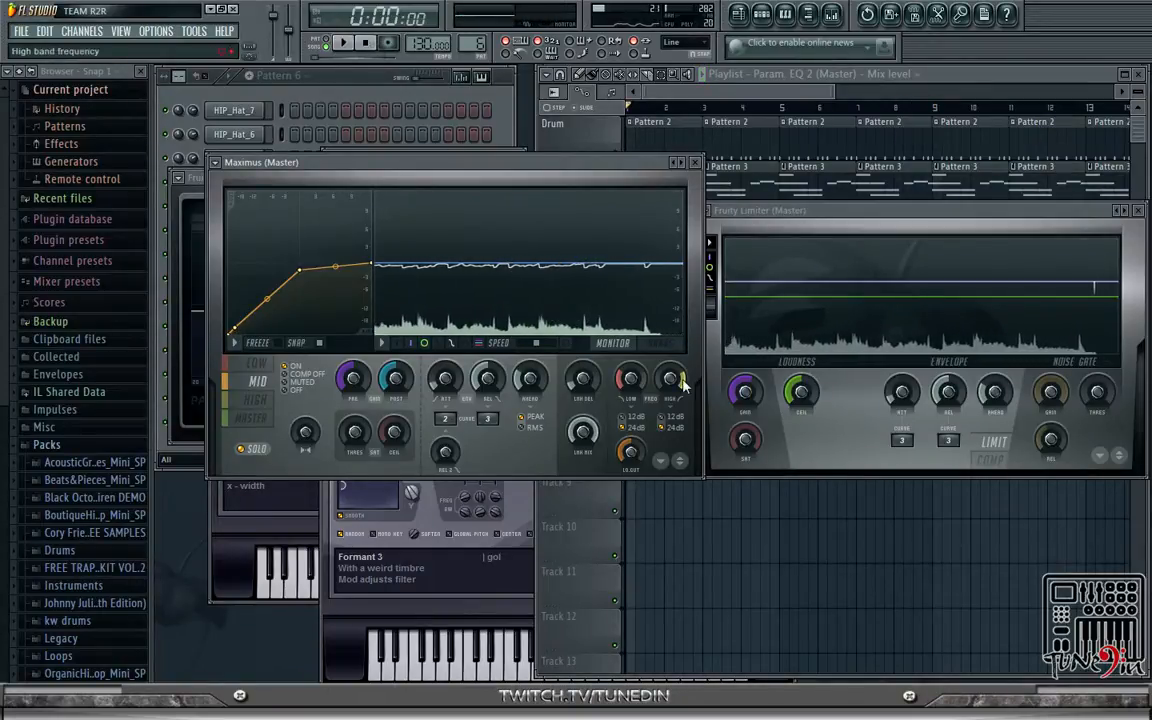
- Audition Maximus's High band, add a point near its curve's lower end, and lower the knee to about -1 dB
{"action": "left_click", "coordinate": [255, 399]}
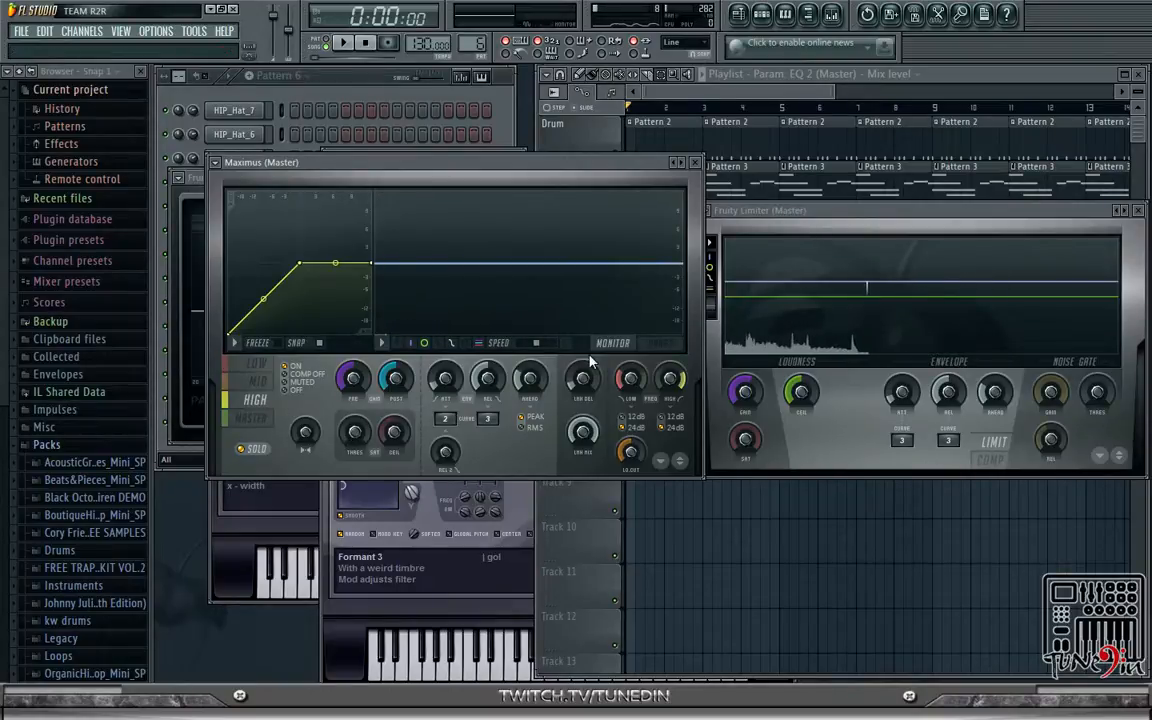
{"action": "left_click", "coordinate": [630, 346]}
{"action": "left_click", "coordinate": [630, 347]}
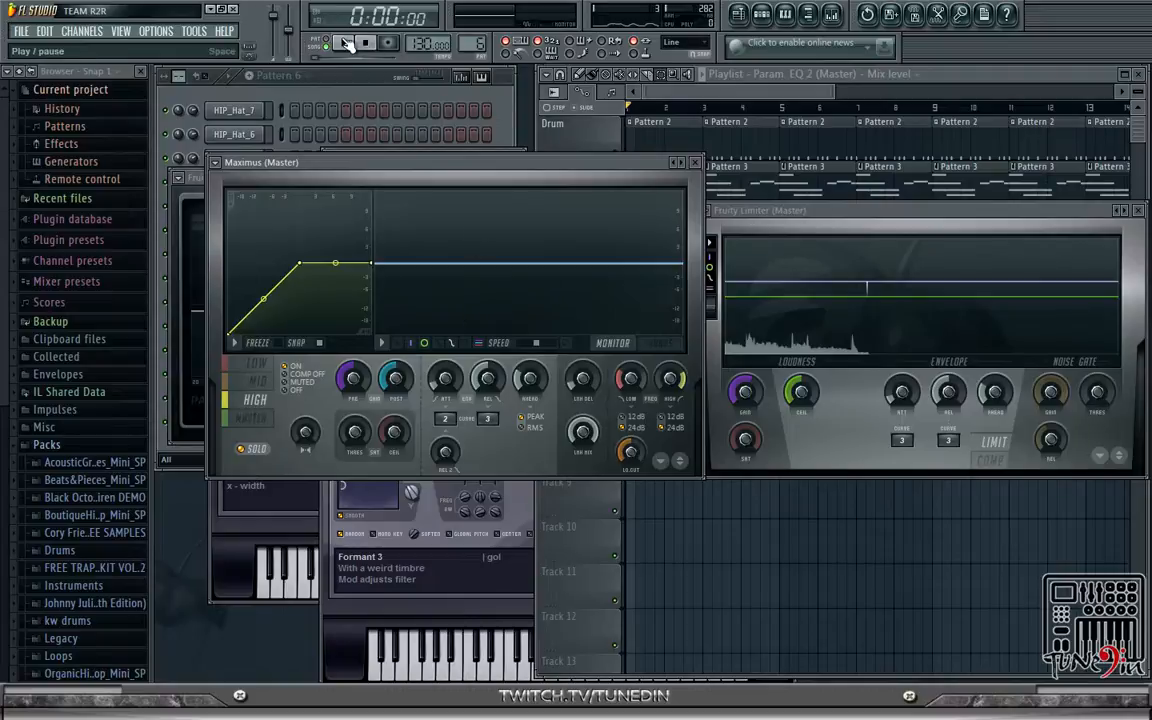
{"action": "key", "text": "space"}
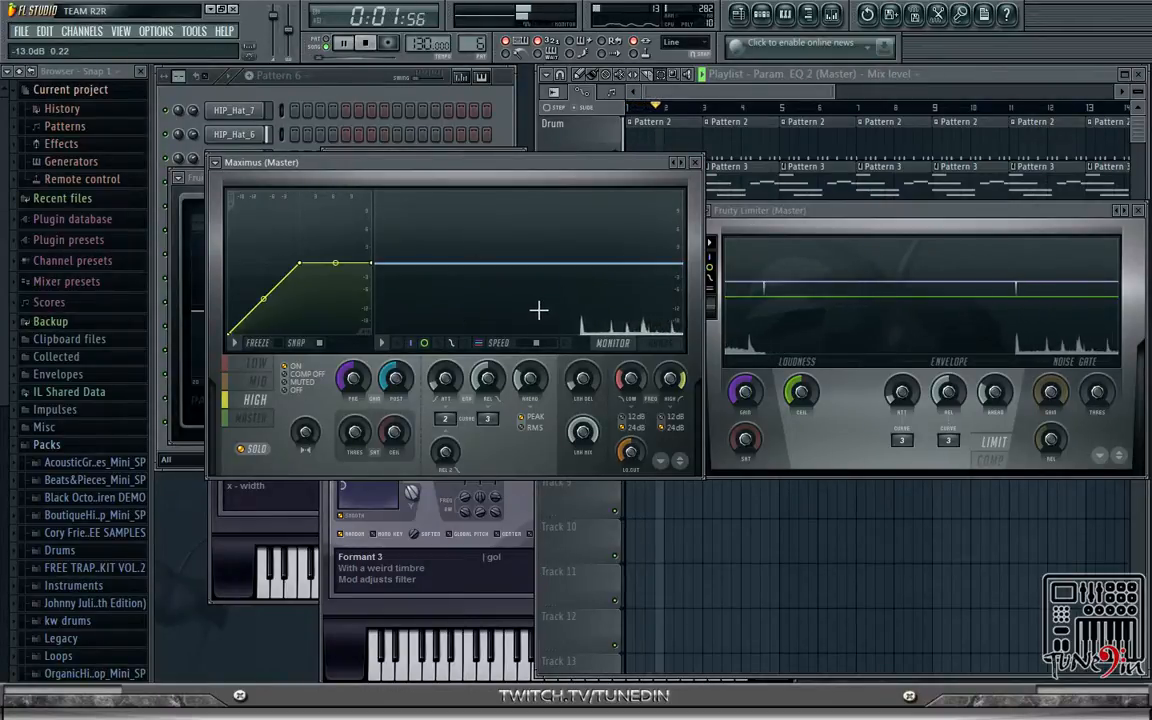
{"action": "key", "text": "space"}
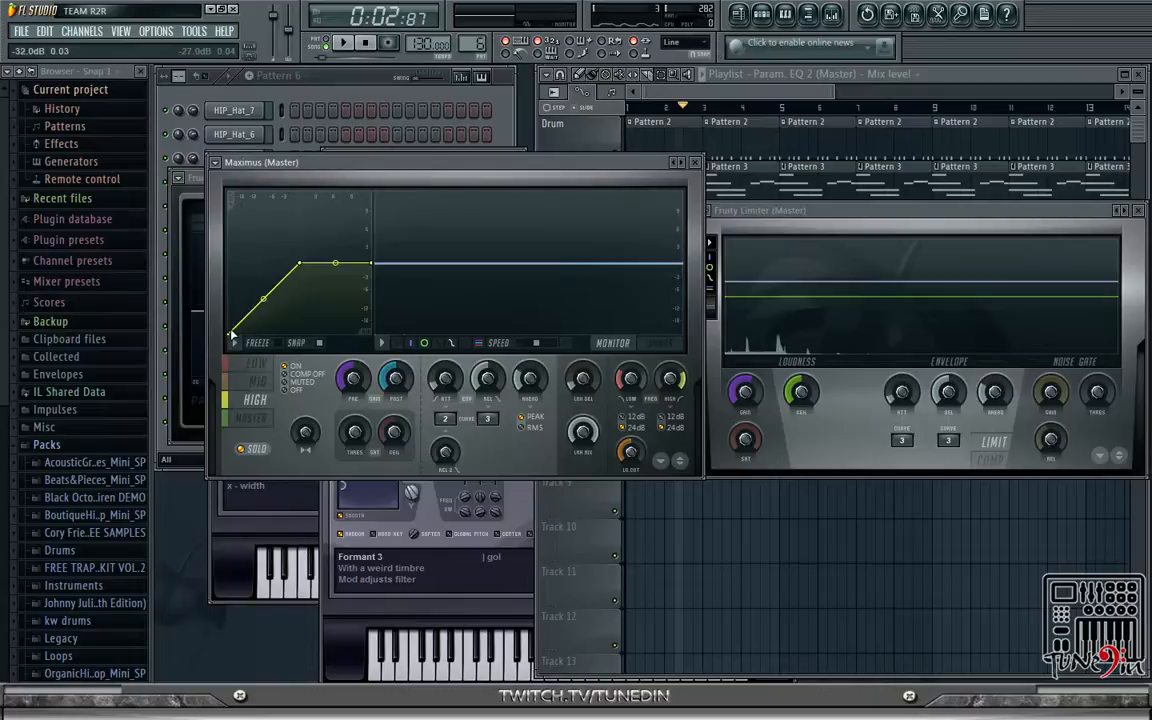
{"action": "left_click_drag", "start_coordinate": [230, 332], "coordinate": [231, 333]}
{"action": "left_click_drag", "start_coordinate": [301, 270], "coordinate": [301, 276]}
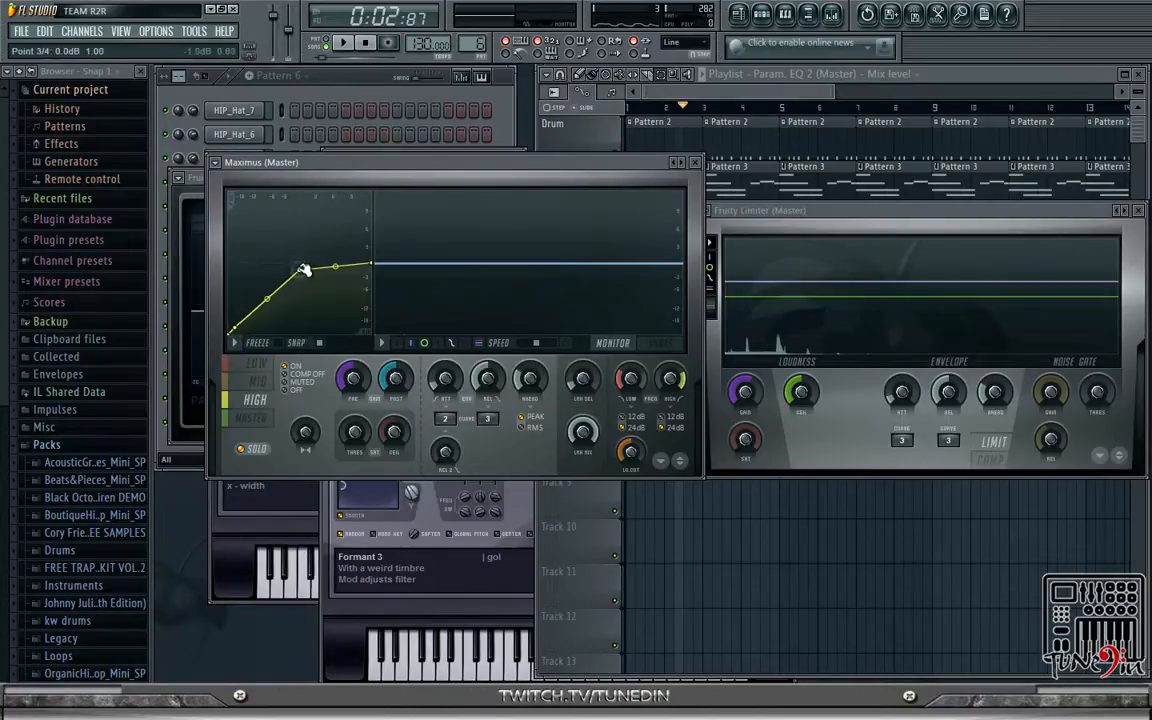
{"action": "key", "text": "space"}
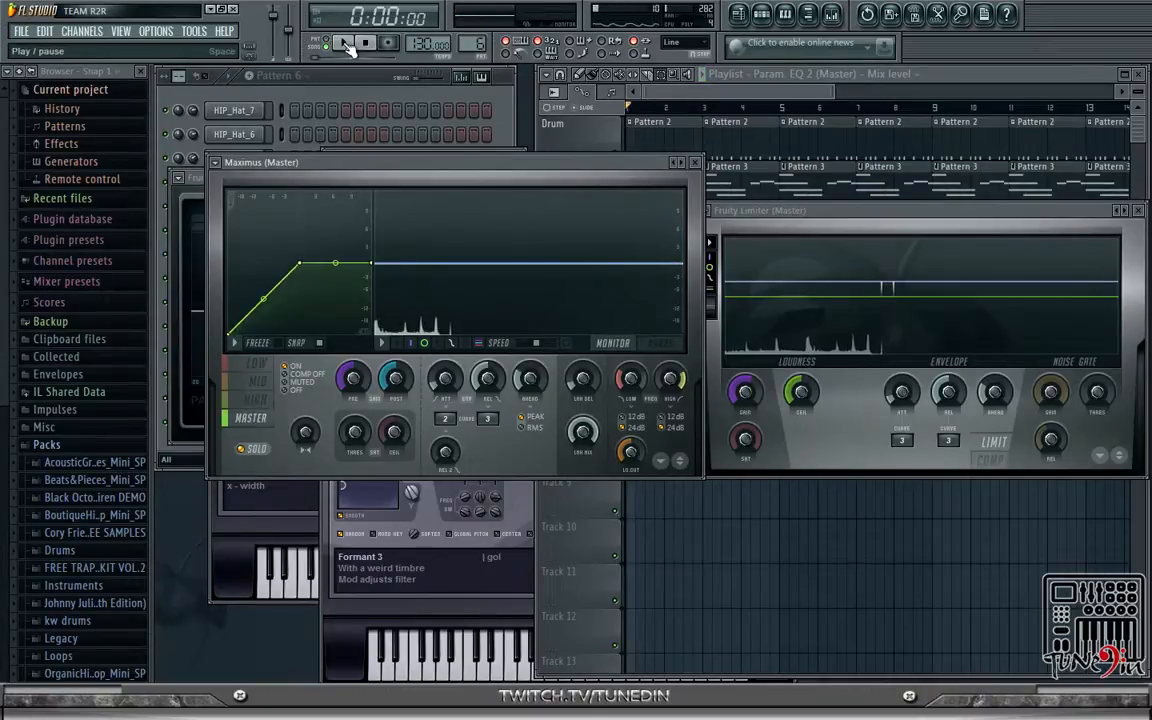
- Audition Maximus's Master band, then add a lower point to its curve and pull the knee point down slightly
{"action": "left_click", "coordinate": [346, 44]}
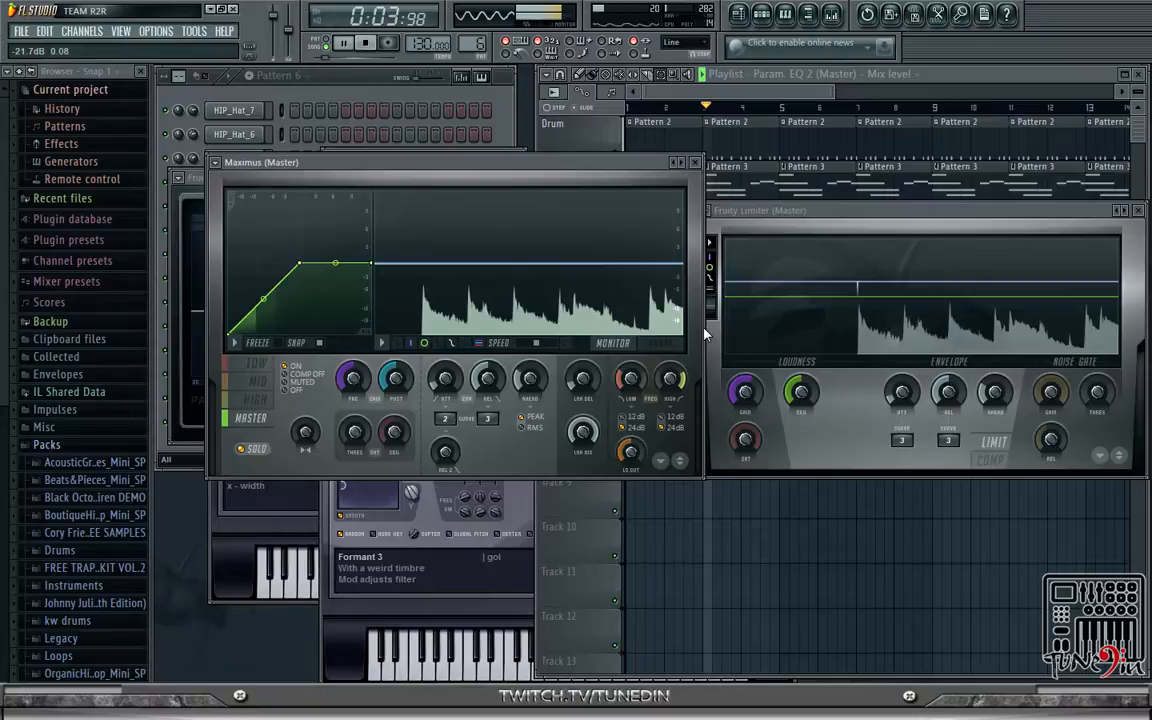
{"action": "key", "text": "space"}
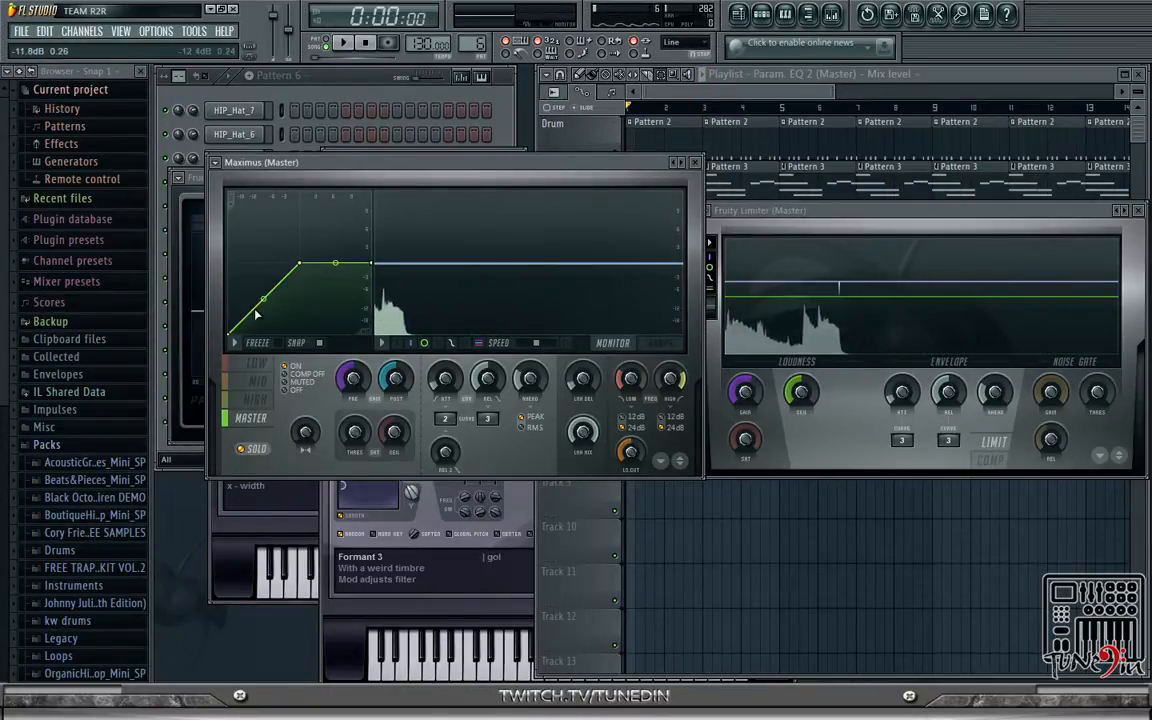
{"action": "left_click_drag", "start_coordinate": [258, 308], "coordinate": [308, 272]}
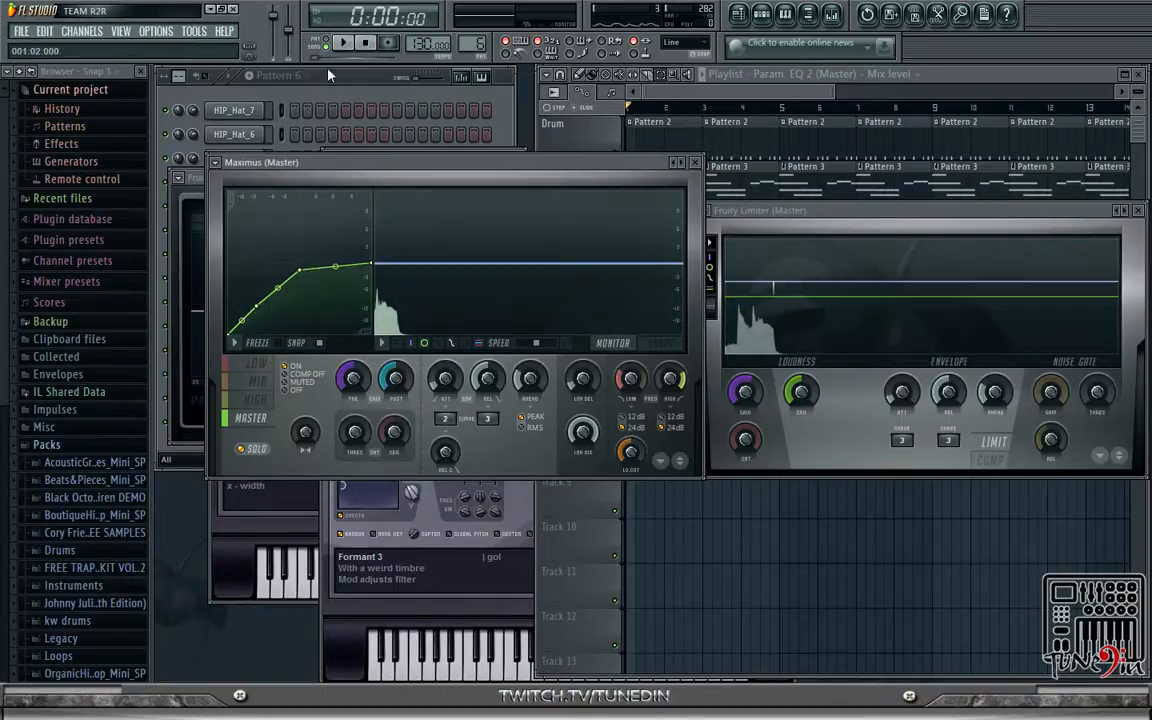
- Raise the Fruity Limiter's gain slightly while playing the song through the compressed Maximus bands
{"action": "left_click", "coordinate": [344, 43]}
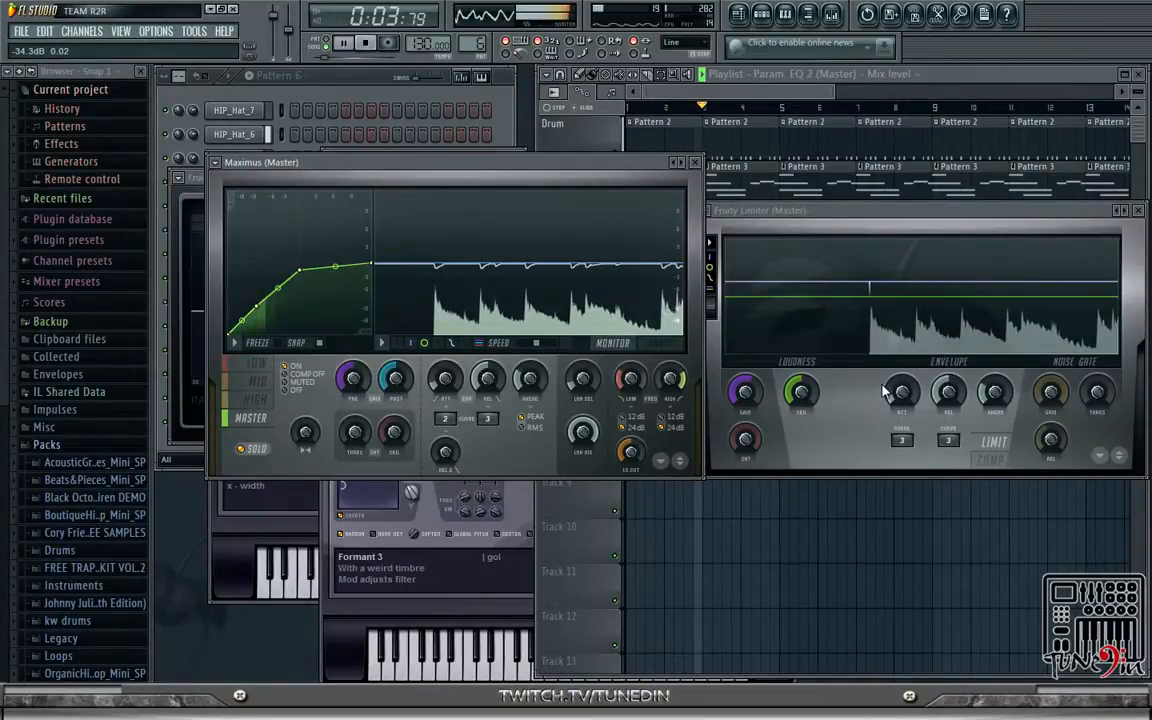
{"action": "left_click_drag", "start_coordinate": [745, 392], "coordinate": [745, 359]}
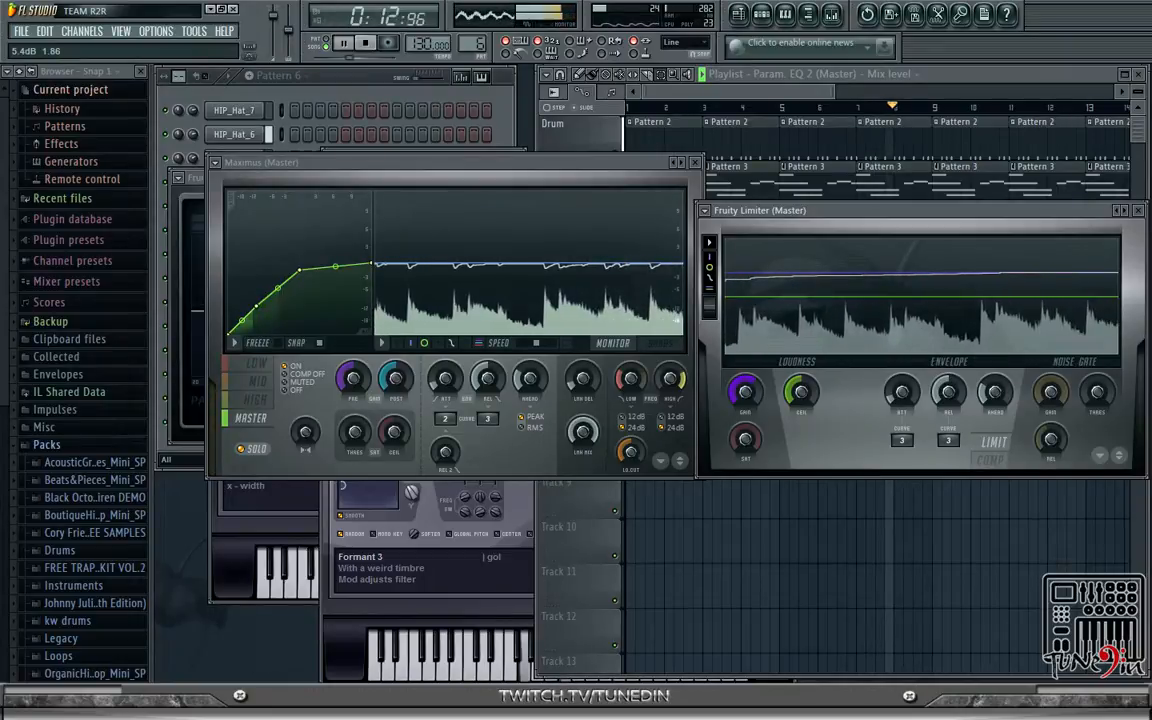
{"action": "left_click", "coordinate": [370, 47]}
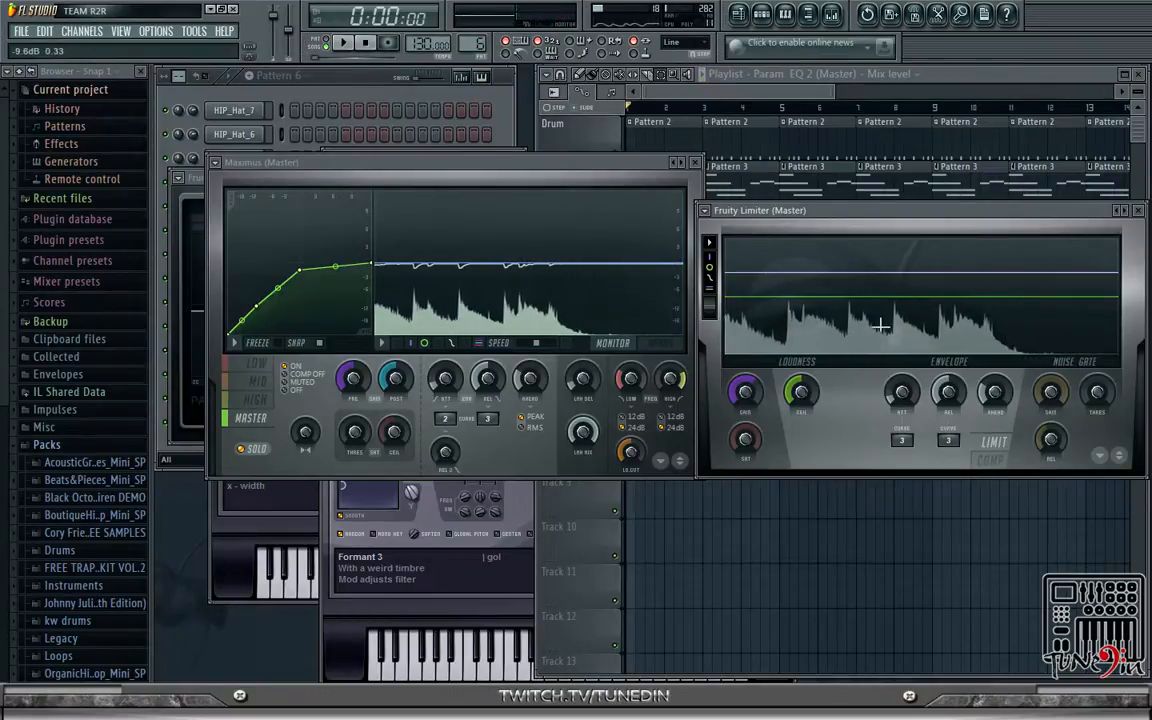
- Show Maximus's frequency bands, audition the Low band, and move the low/mid crossover slightly higher
{"action": "left_click", "coordinate": [257, 381]}
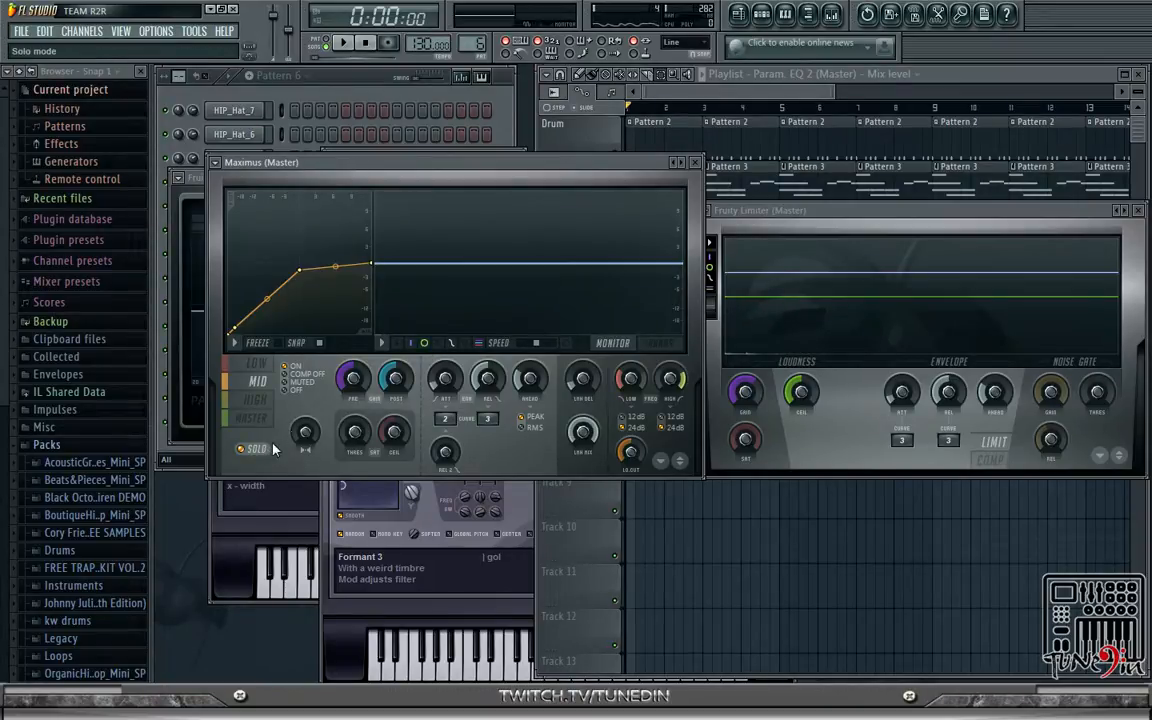
{"action": "left_click", "coordinate": [665, 343]}
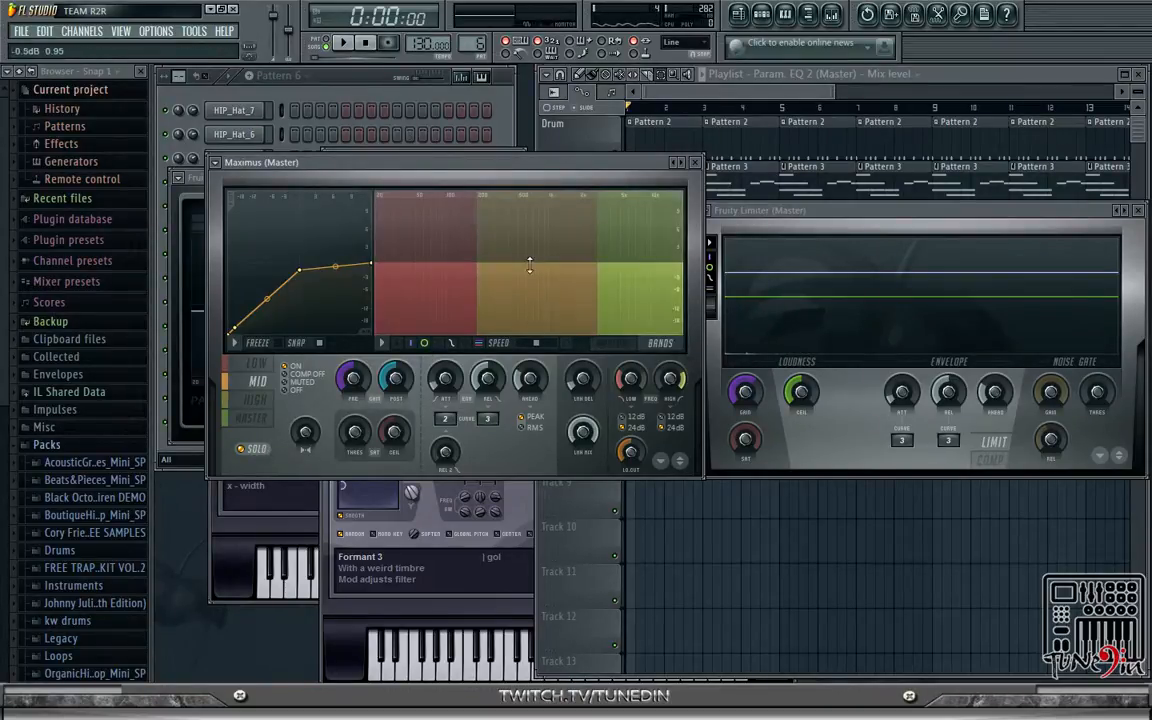
{"action": "left_click", "coordinate": [256, 364]}
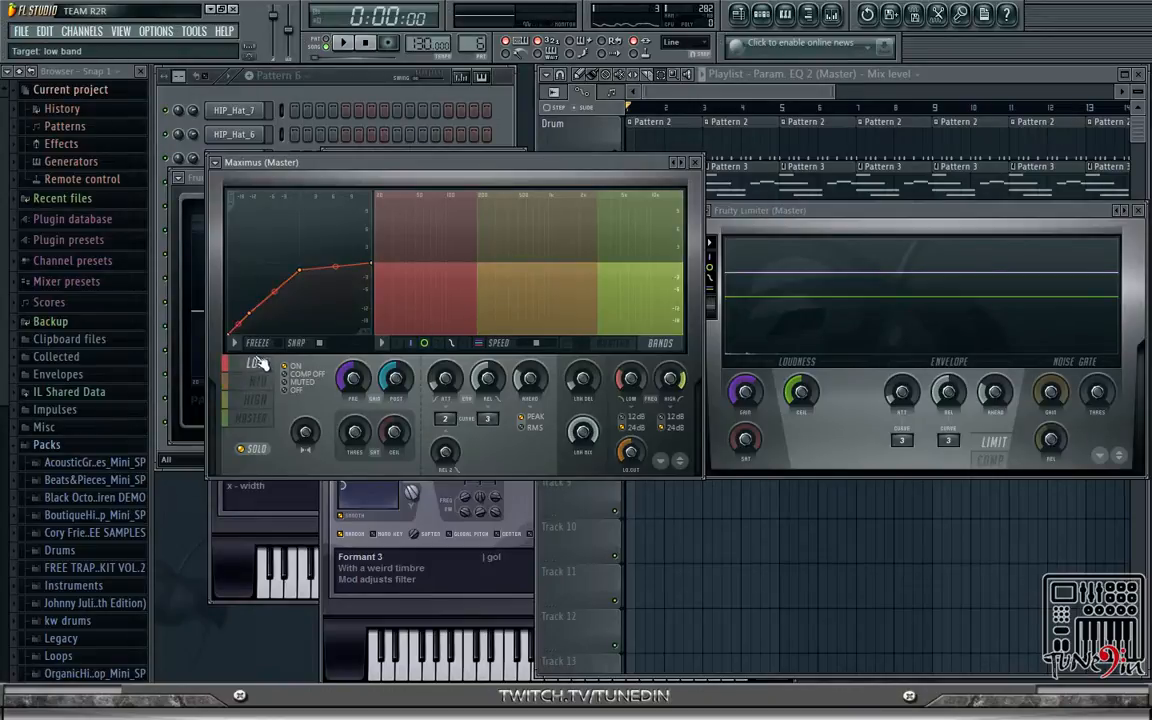
{"action": "key", "text": "space"}
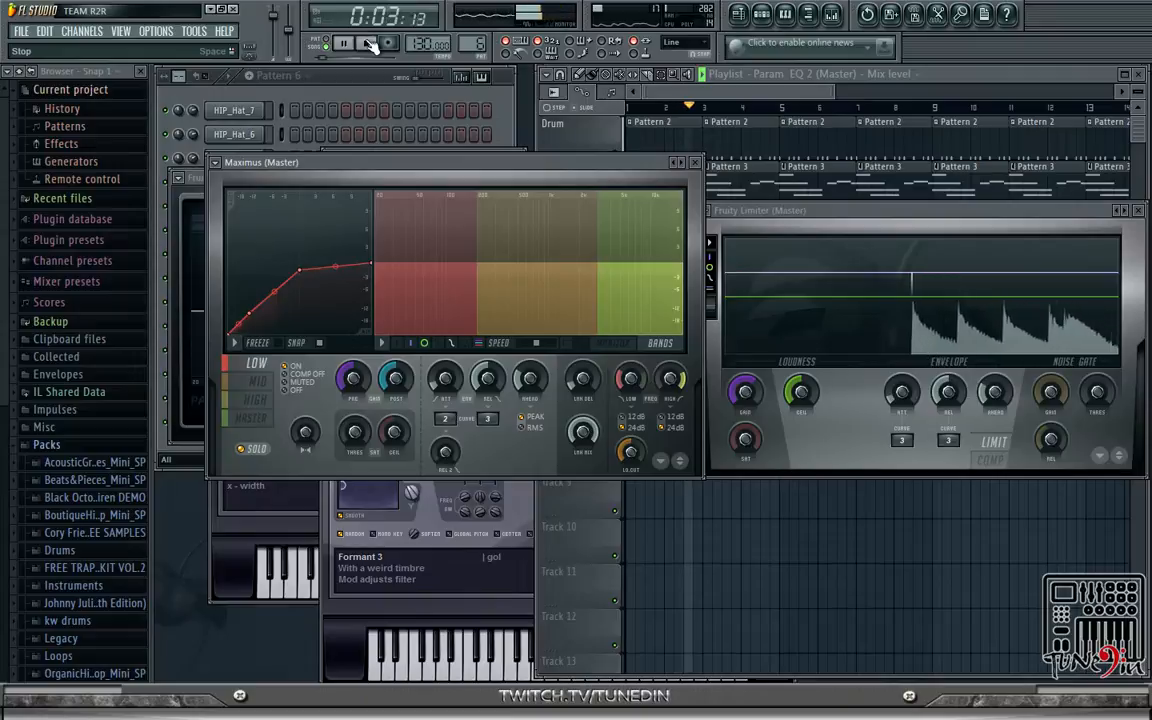
{"action": "key", "text": "space"}
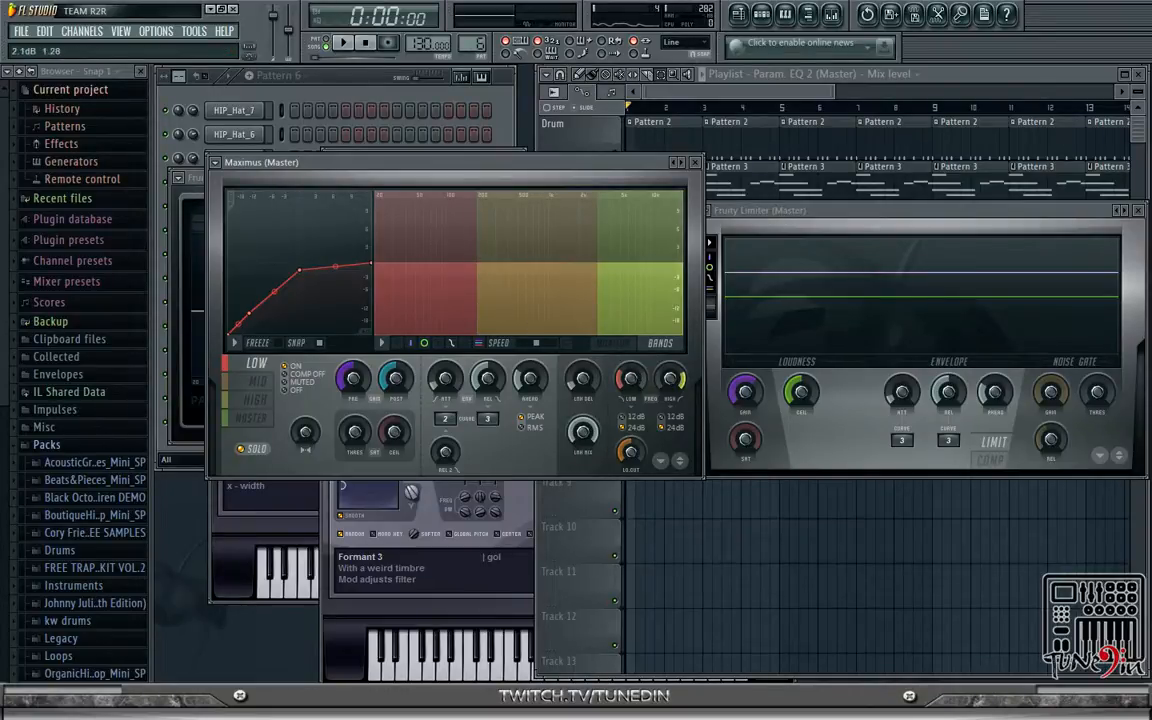
{"action": "left_click_drag", "start_coordinate": [477, 264], "coordinate": [480, 264]}
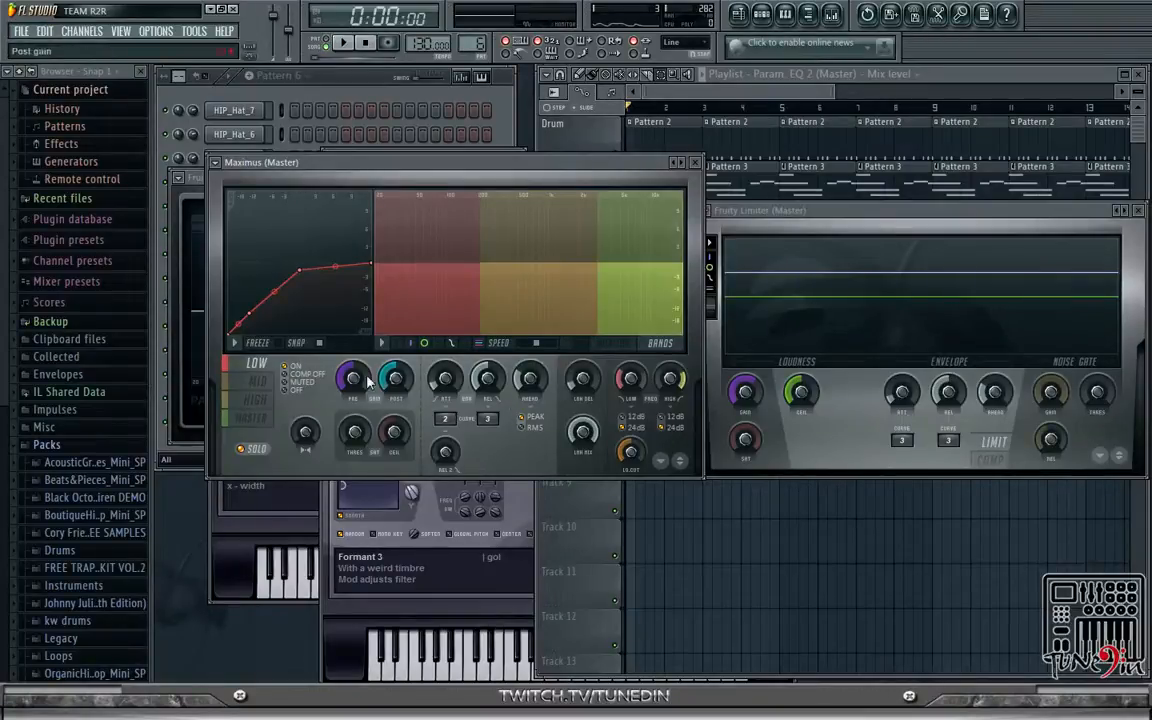
- Audition Maximus's Mid band and lower the mid/high crossover frequency slightly
{"action": "left_click", "coordinate": [270, 384]}
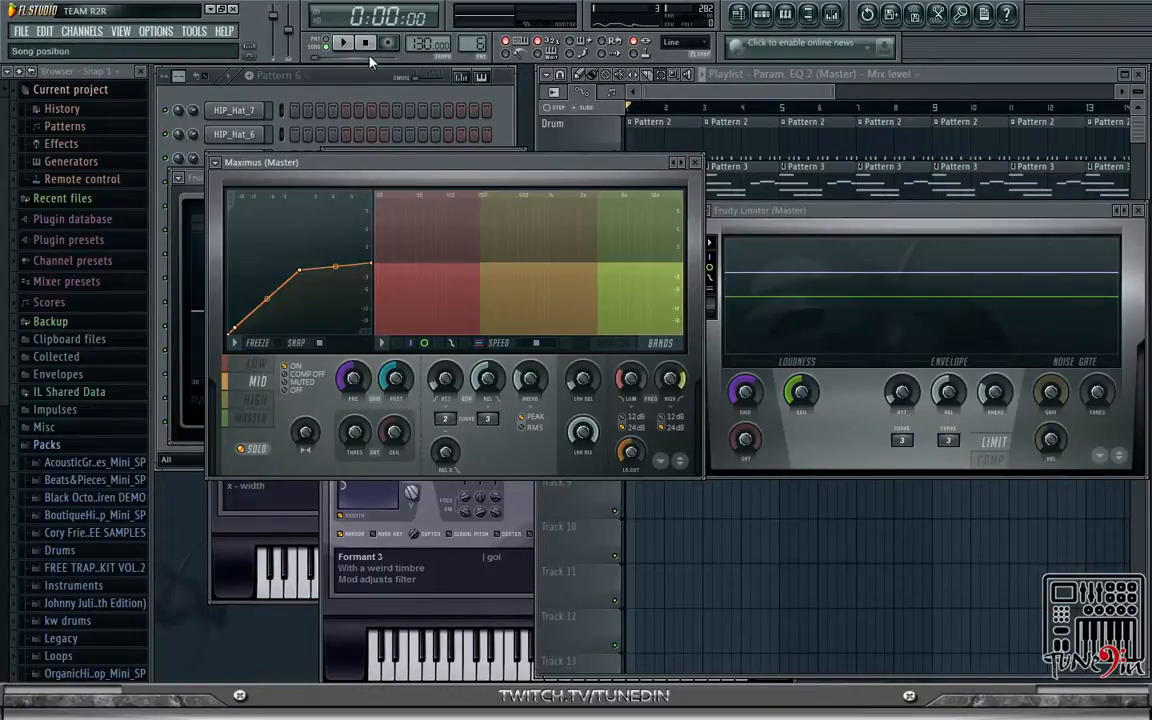
{"action": "left_click", "coordinate": [343, 43]}
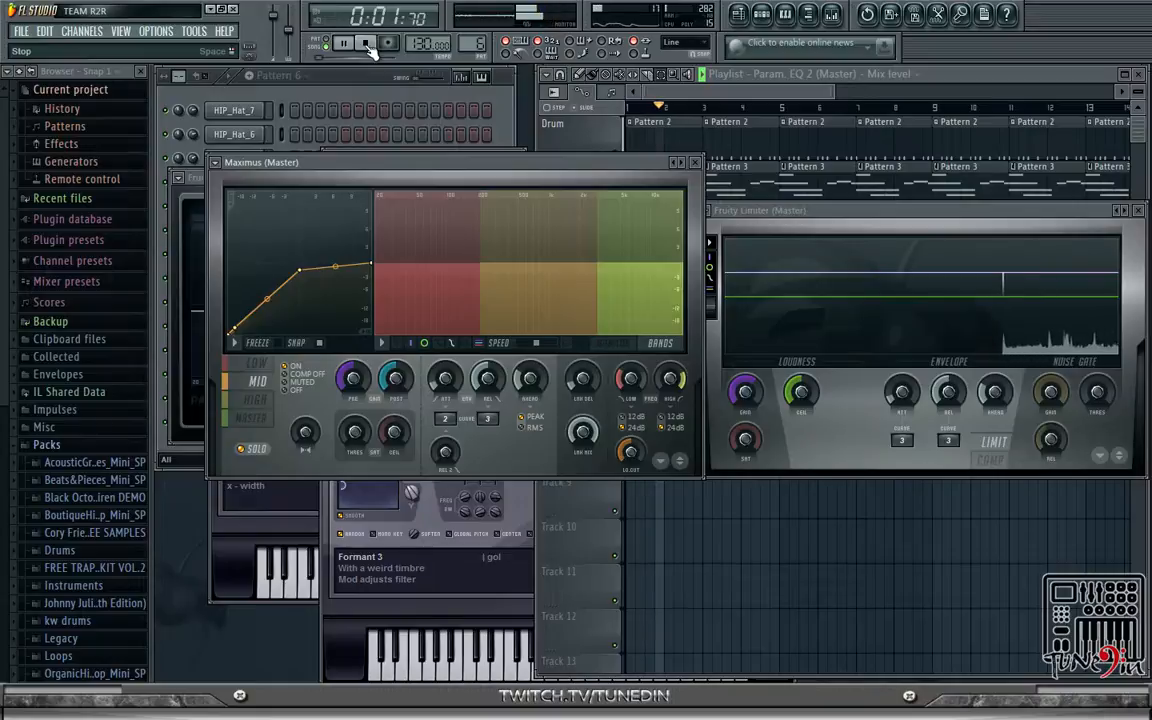
{"action": "left_click", "coordinate": [366, 44]}
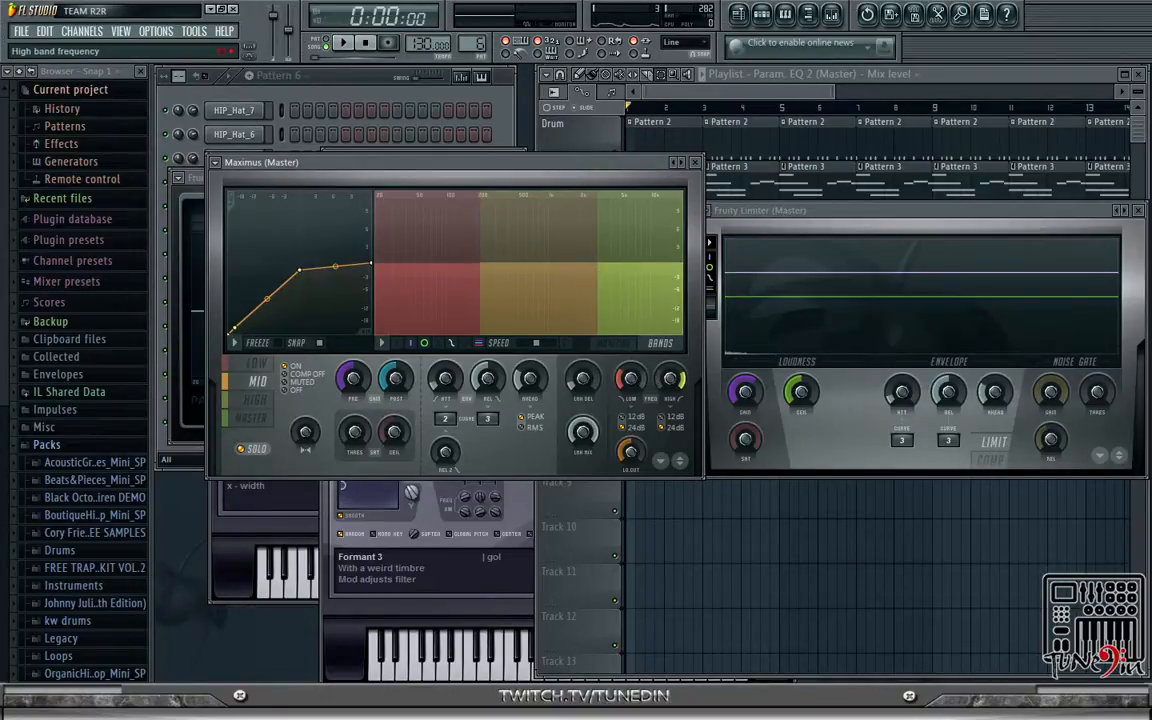
{"action": "left_click", "coordinate": [671, 381]}
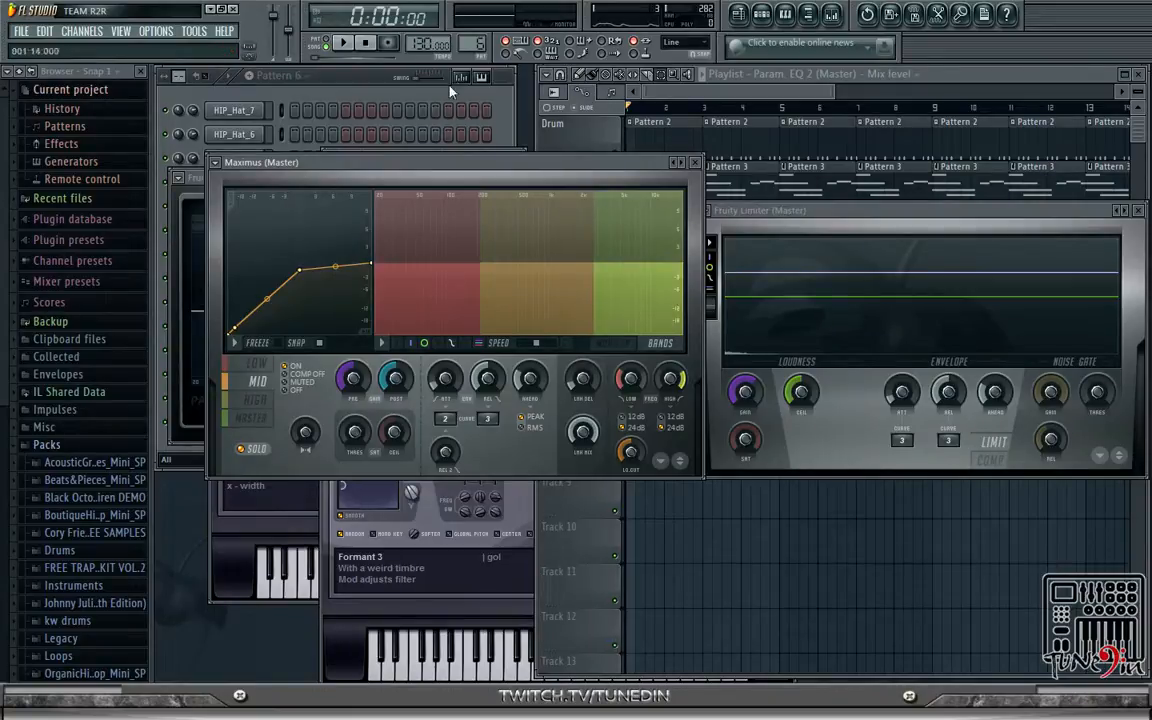
{"action": "key", "text": "space"}
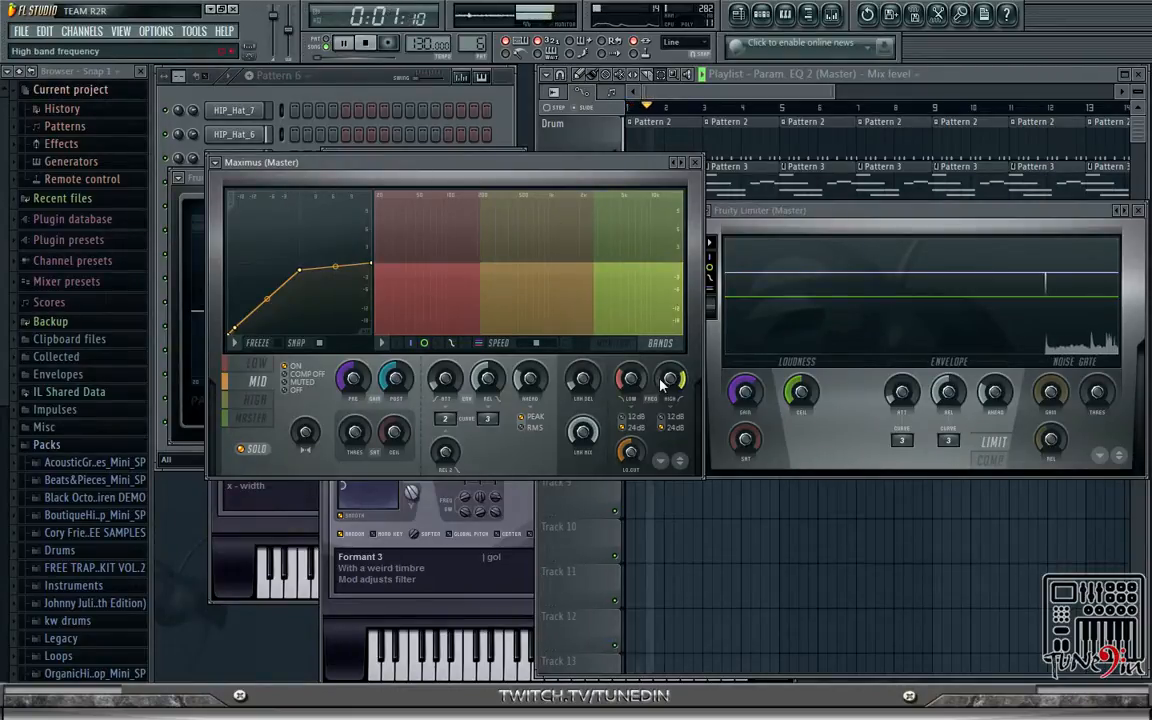
{"action": "left_click_drag", "start_coordinate": [670, 380], "coordinate": [670, 393]}
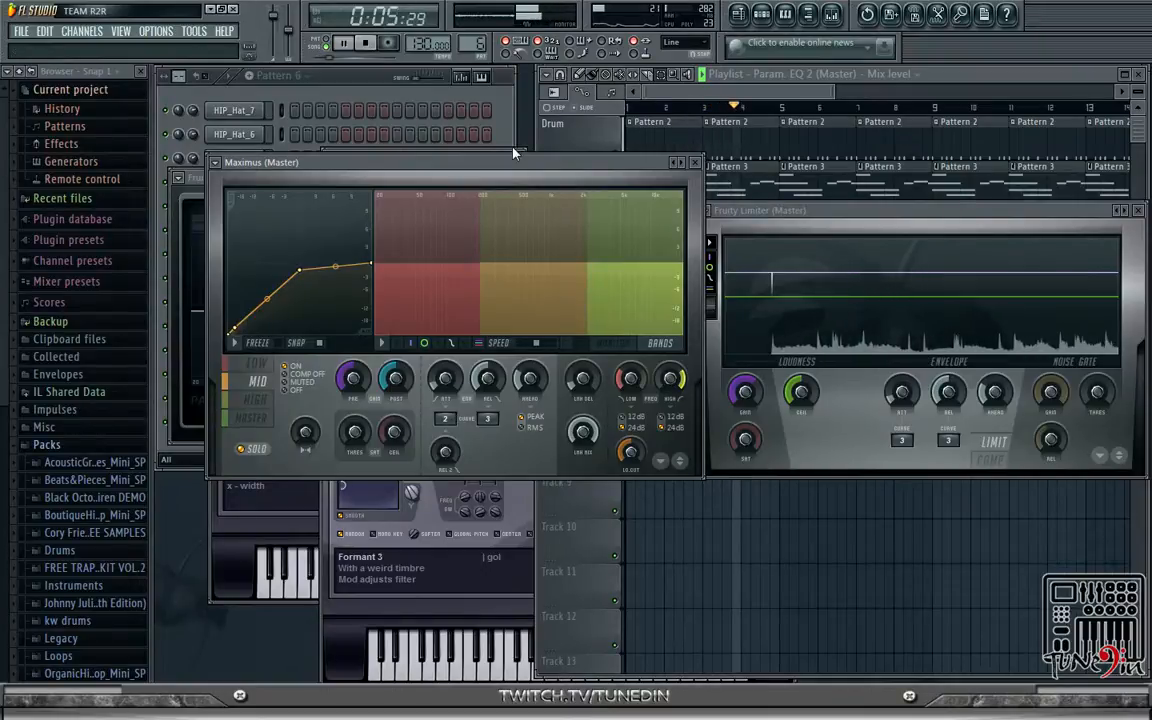
{"action": "left_click", "coordinate": [366, 43]}
- Audition Maximus's soloed High band with the adjusted crossover
{"action": "left_click", "coordinate": [252, 399]}
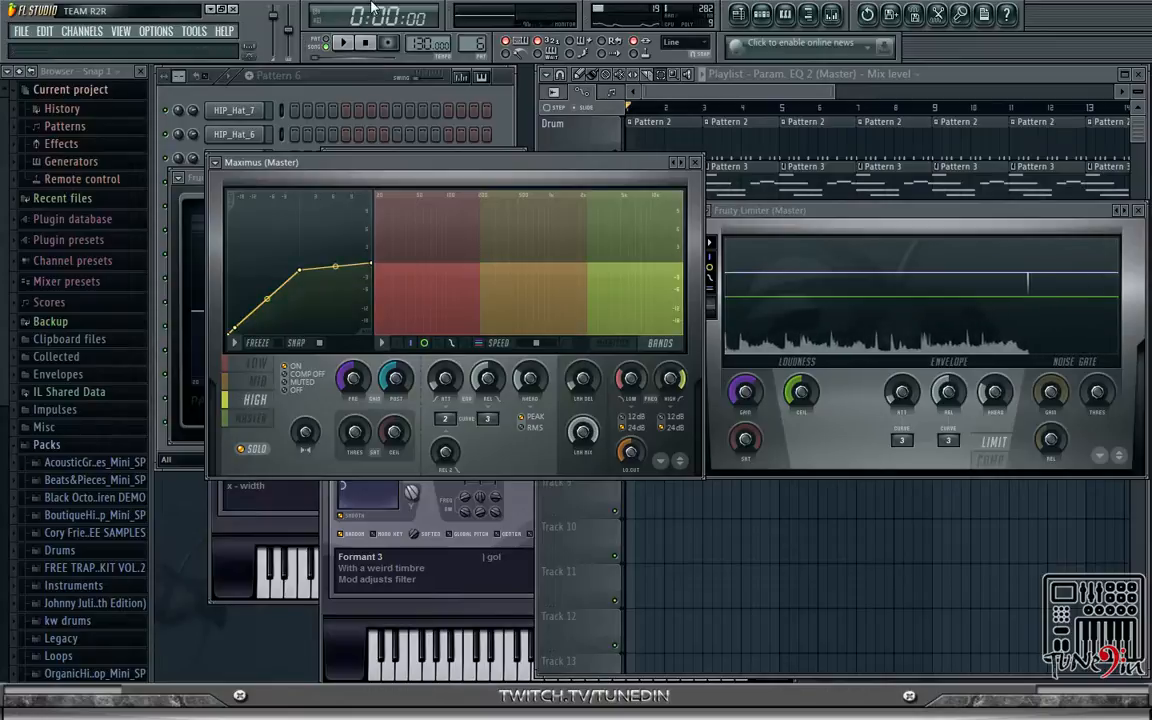
{"action": "left_click", "coordinate": [343, 44]}
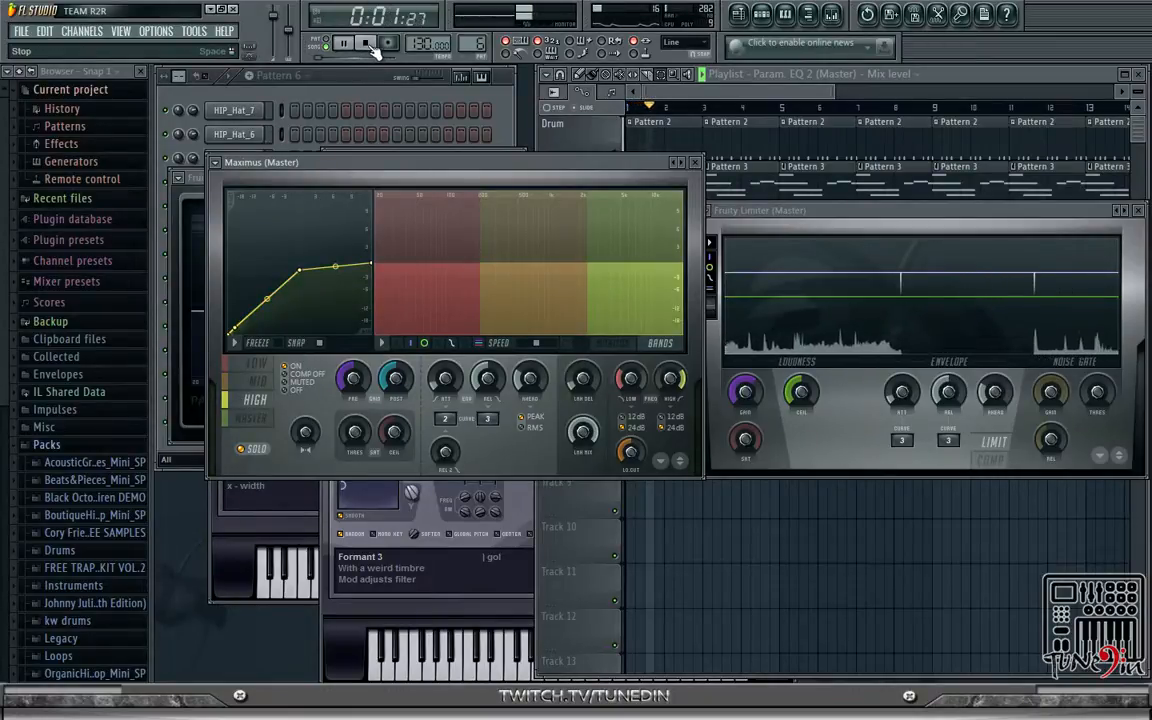
{"action": "left_click", "coordinate": [373, 48]}
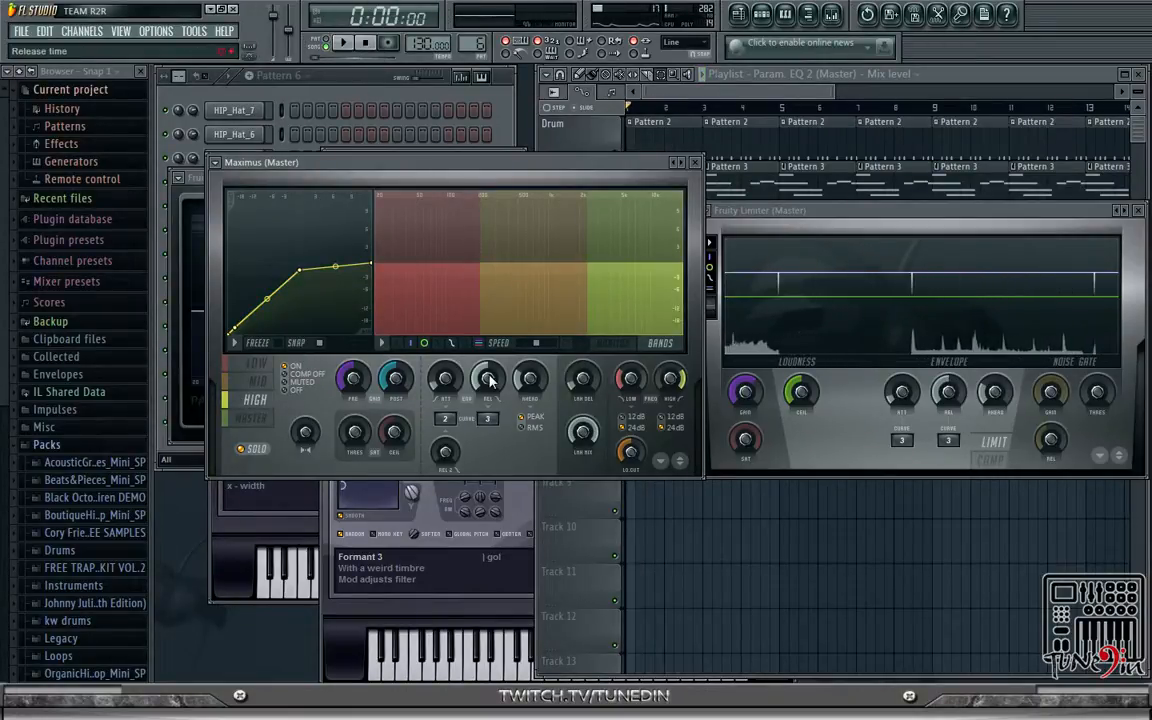
- Switch Maximus to its monitor display and lower the Low band's knee point further while playing the song
{"action": "left_click", "coordinate": [255, 363]}
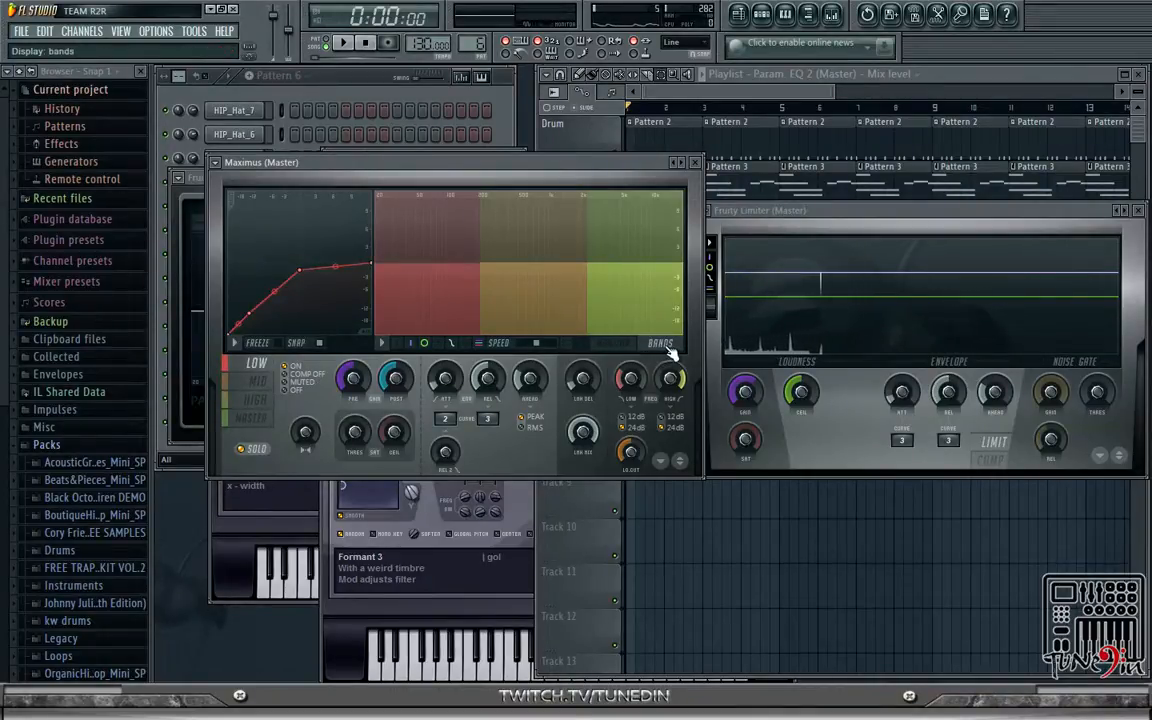
{"action": "left_click", "coordinate": [612, 344]}
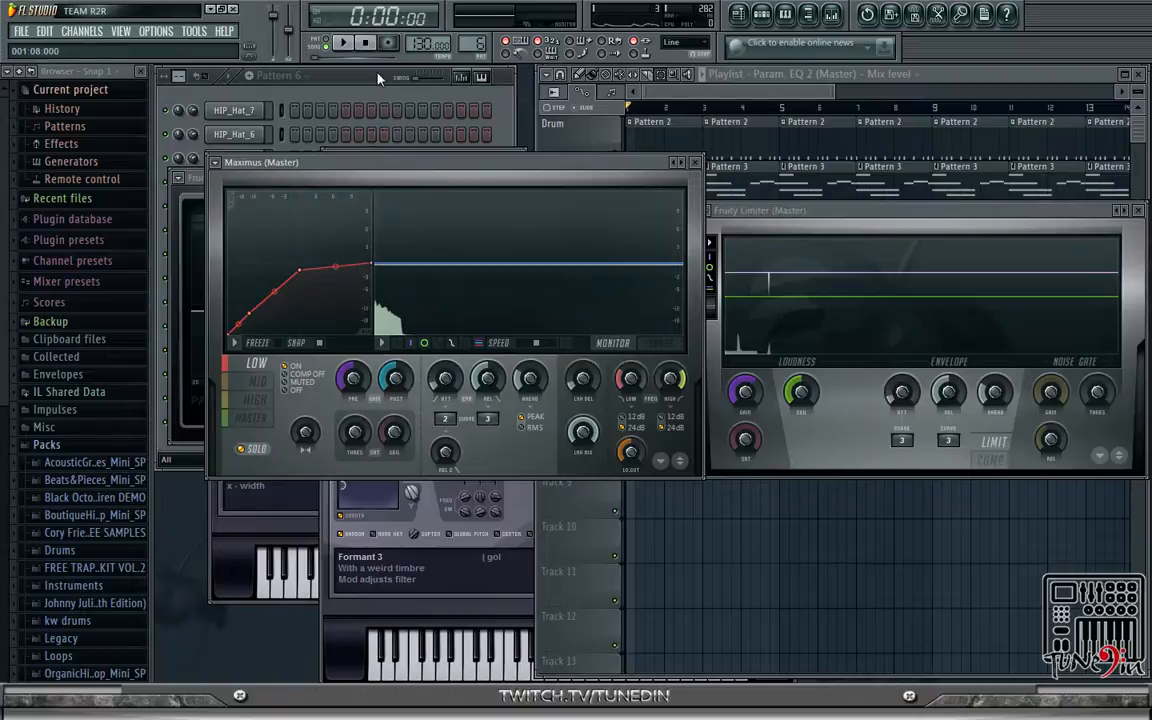
{"action": "left_click", "coordinate": [345, 45]}
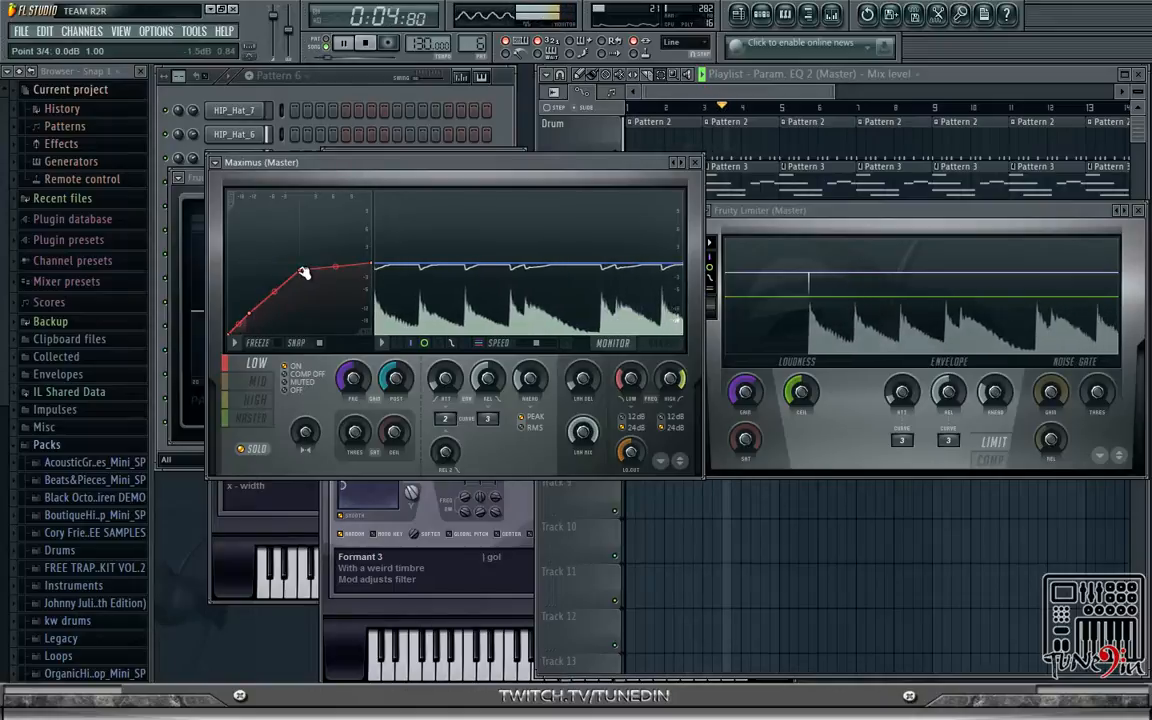
{"action": "left_click_drag", "start_coordinate": [300, 270], "coordinate": [300, 277]}
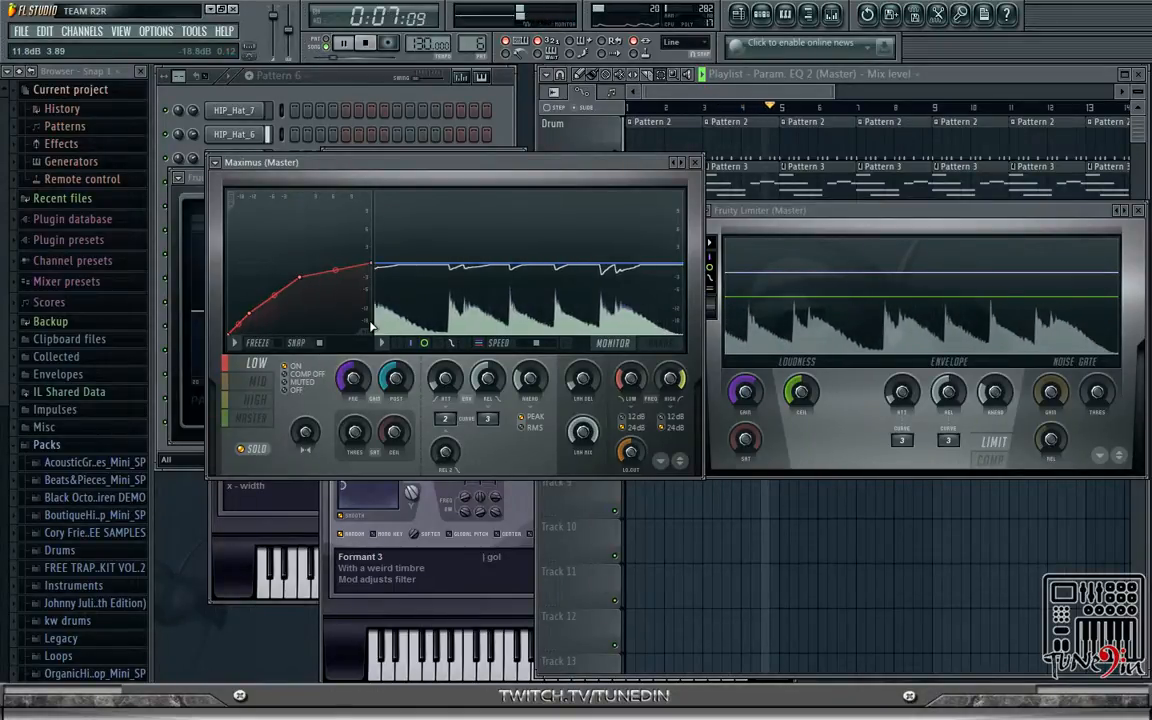
{"action": "key", "text": "space"}
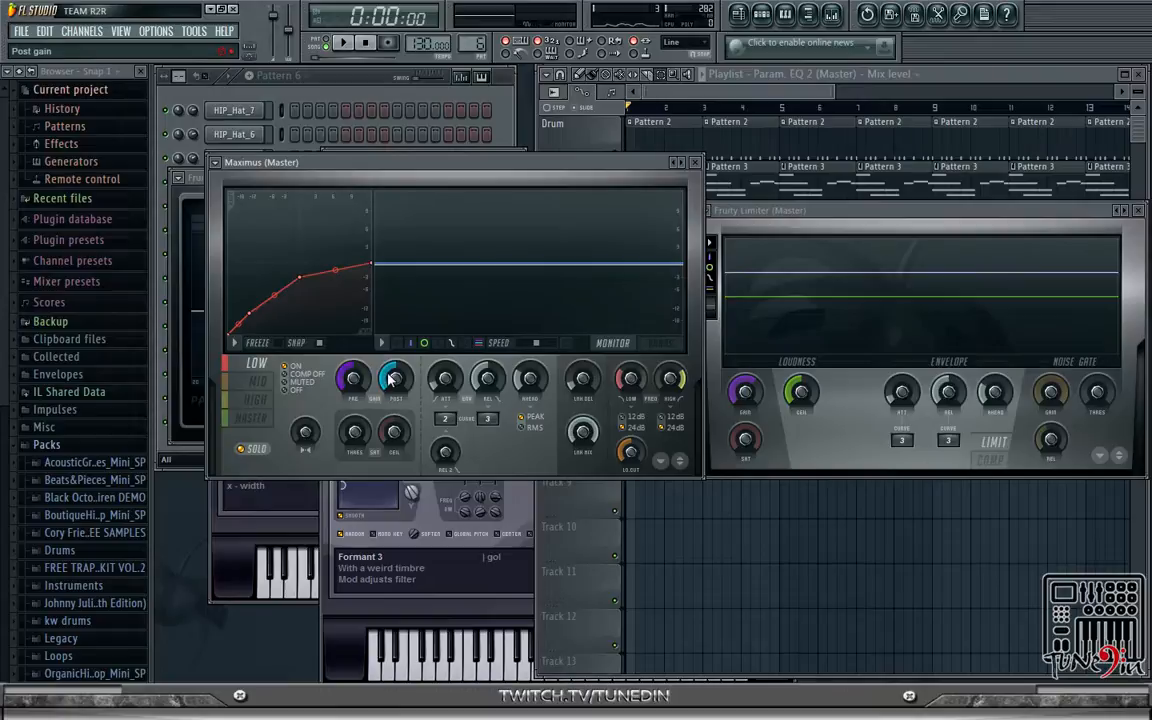
- Raise the Low band's post gain slightly in Maximus and check the result in playback
{"action": "left_click_drag", "start_coordinate": [395, 378], "coordinate": [395, 373]}
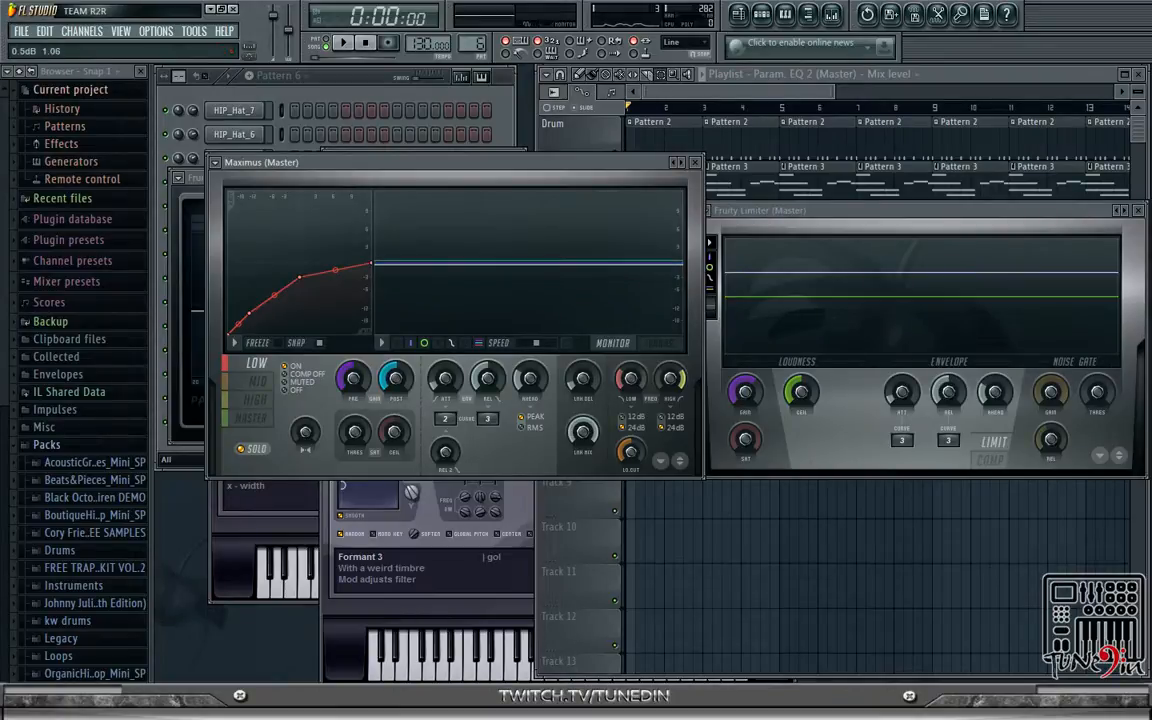
{"action": "left_click", "coordinate": [345, 44]}
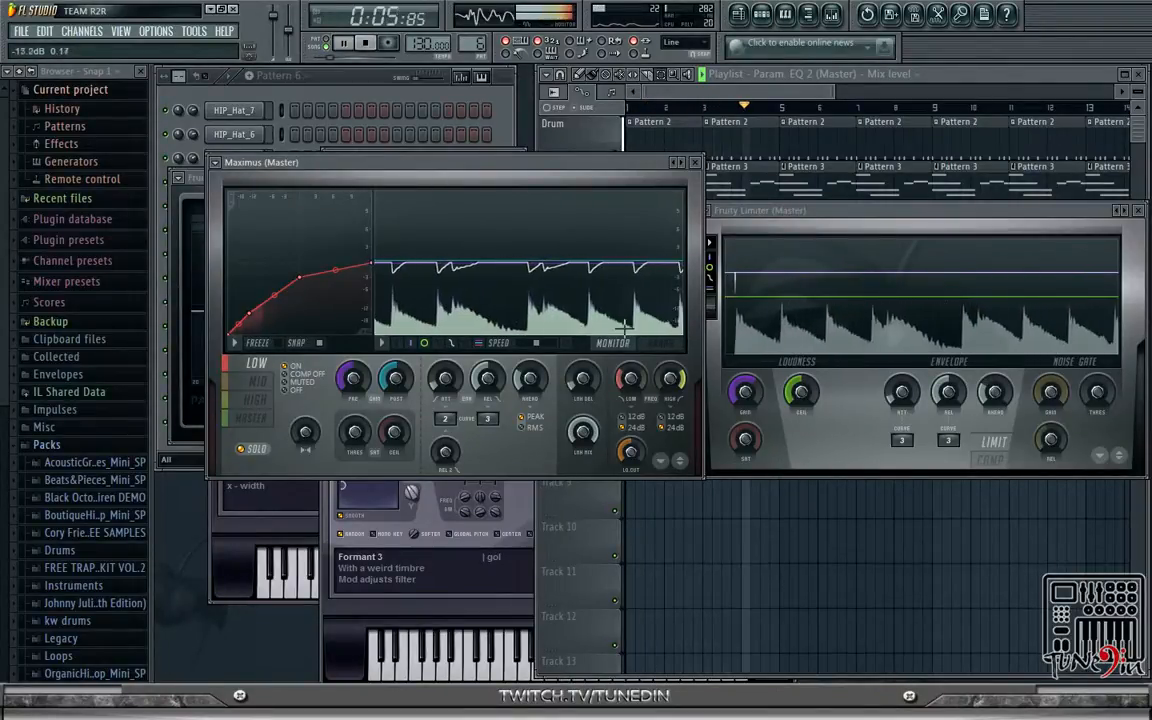
{"action": "key", "text": "space"}
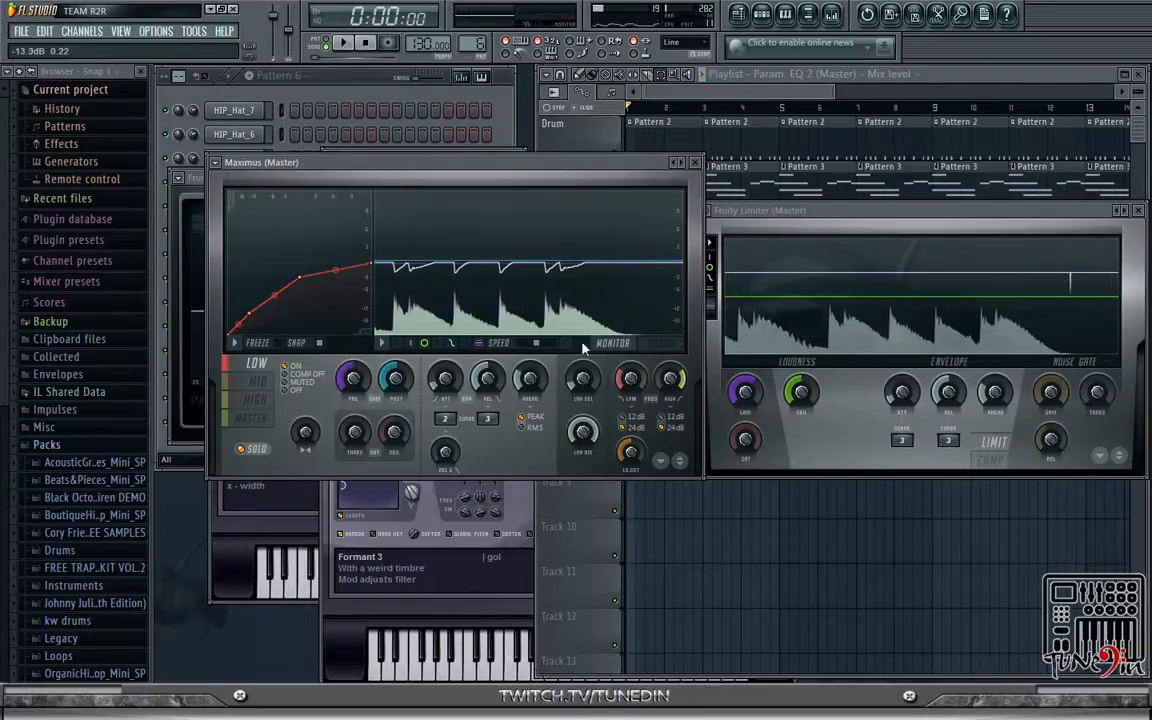
- Lower the Mid band's knee point and raise its post gain slightly during playback, with solo turned off for the full mix
{"action": "left_click", "coordinate": [256, 381]}
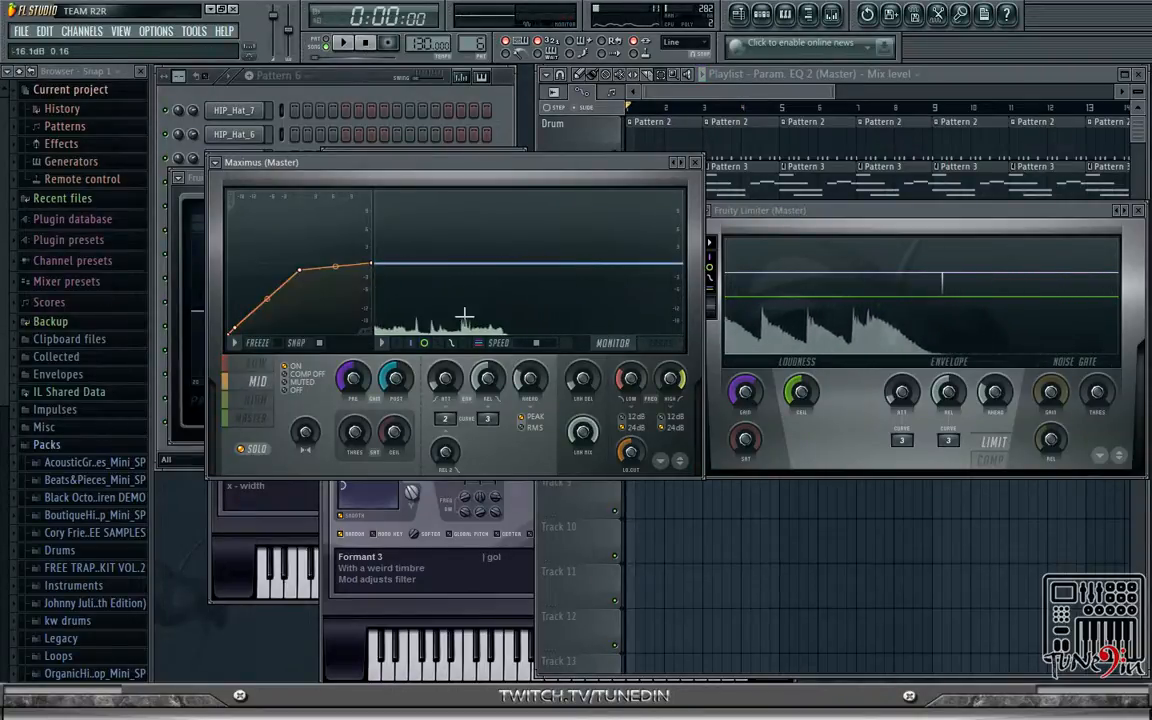
{"action": "key", "text": "space"}
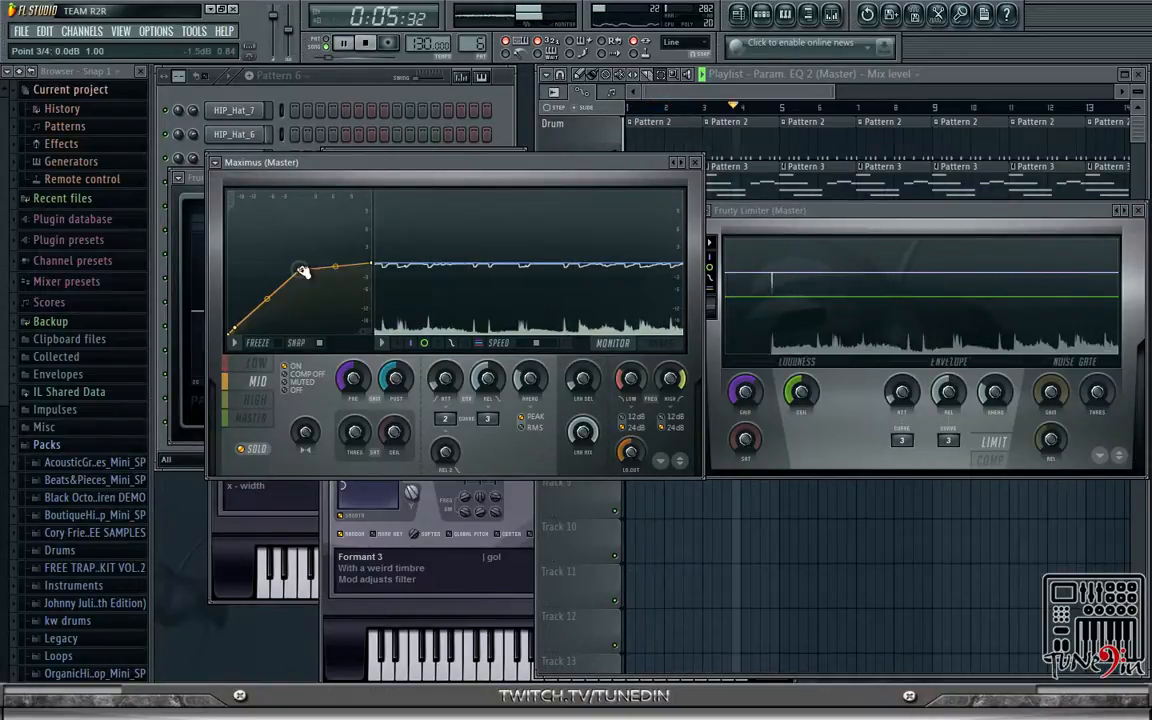
{"action": "left_click_drag", "start_coordinate": [300, 270], "coordinate": [300, 278]}
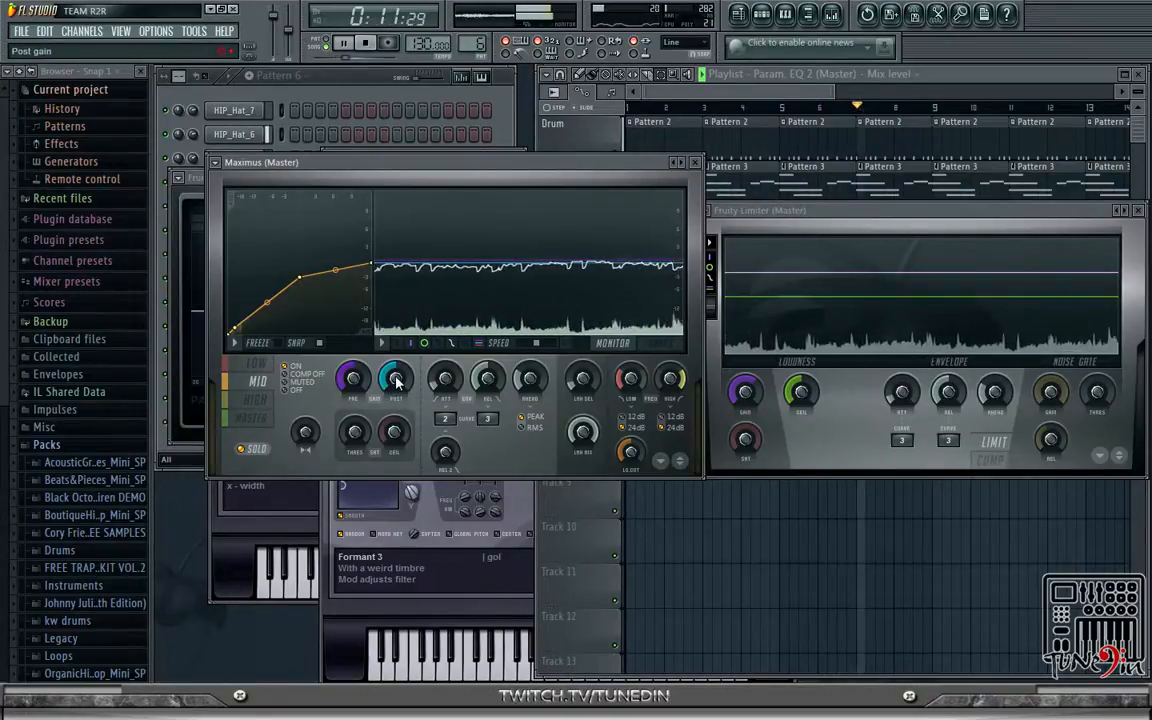
{"action": "left_click_drag", "start_coordinate": [395, 378], "coordinate": [395, 376]}
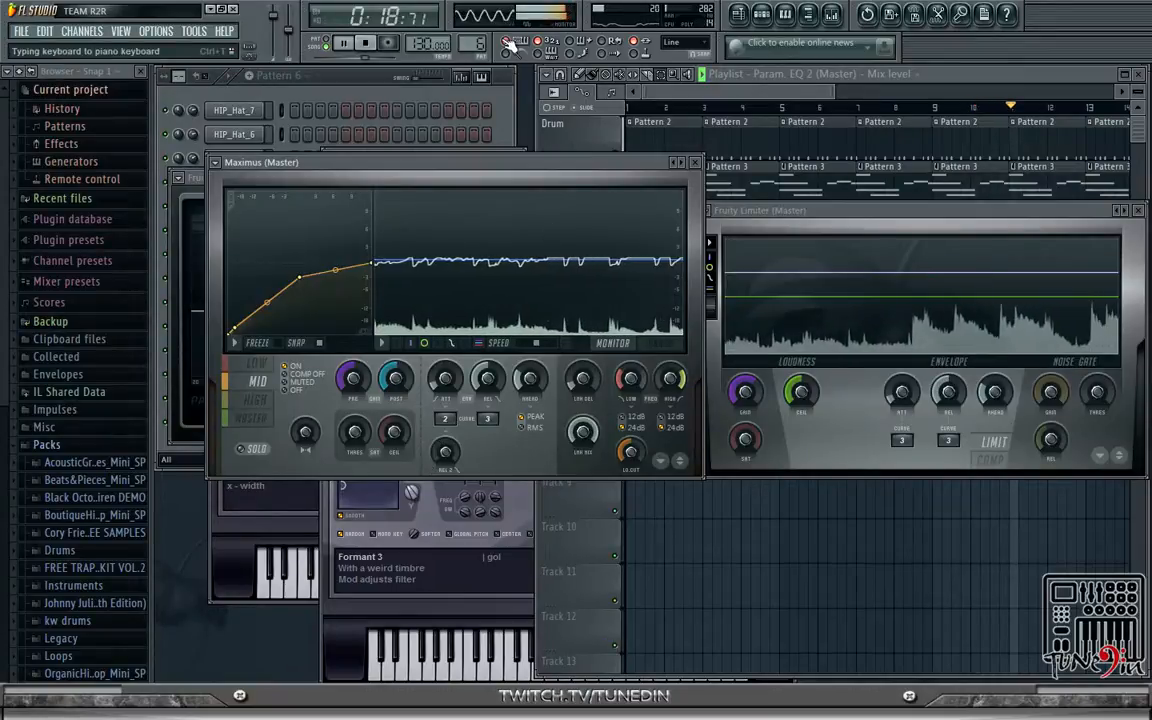
{"action": "key", "text": "space"}
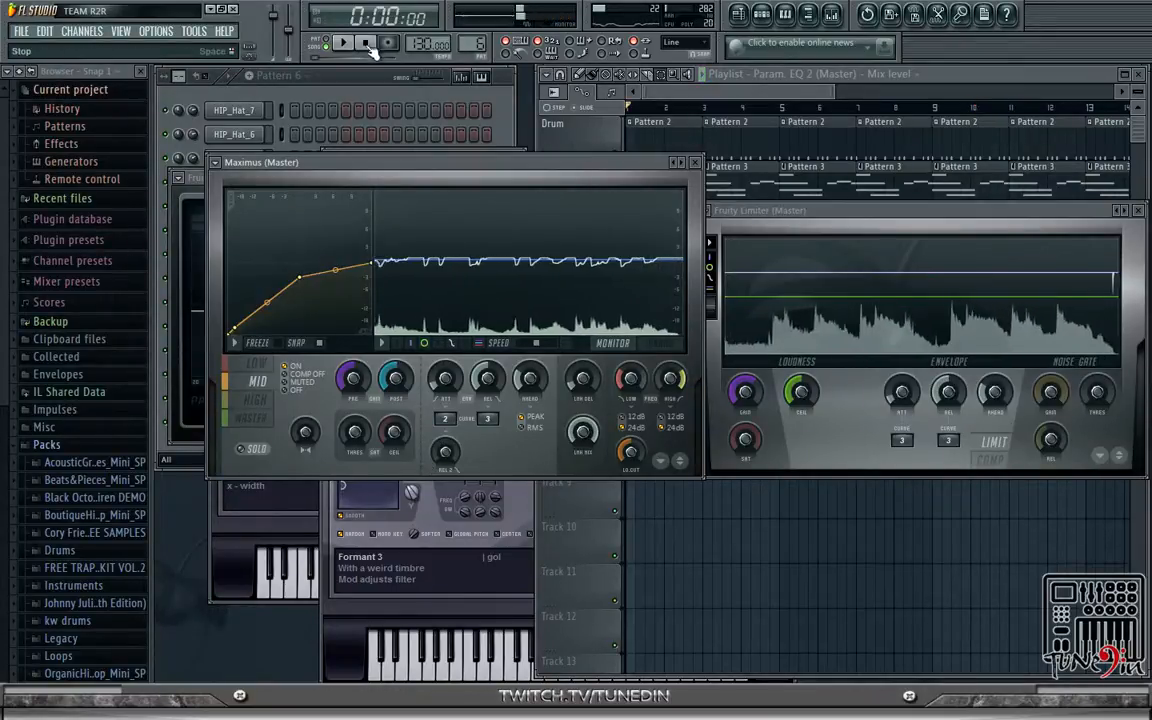
- Play the full mix and check the monitor of Maximus's High band and Master band
{"action": "left_click", "coordinate": [255, 399]}
{"action": "key", "text": "space"}
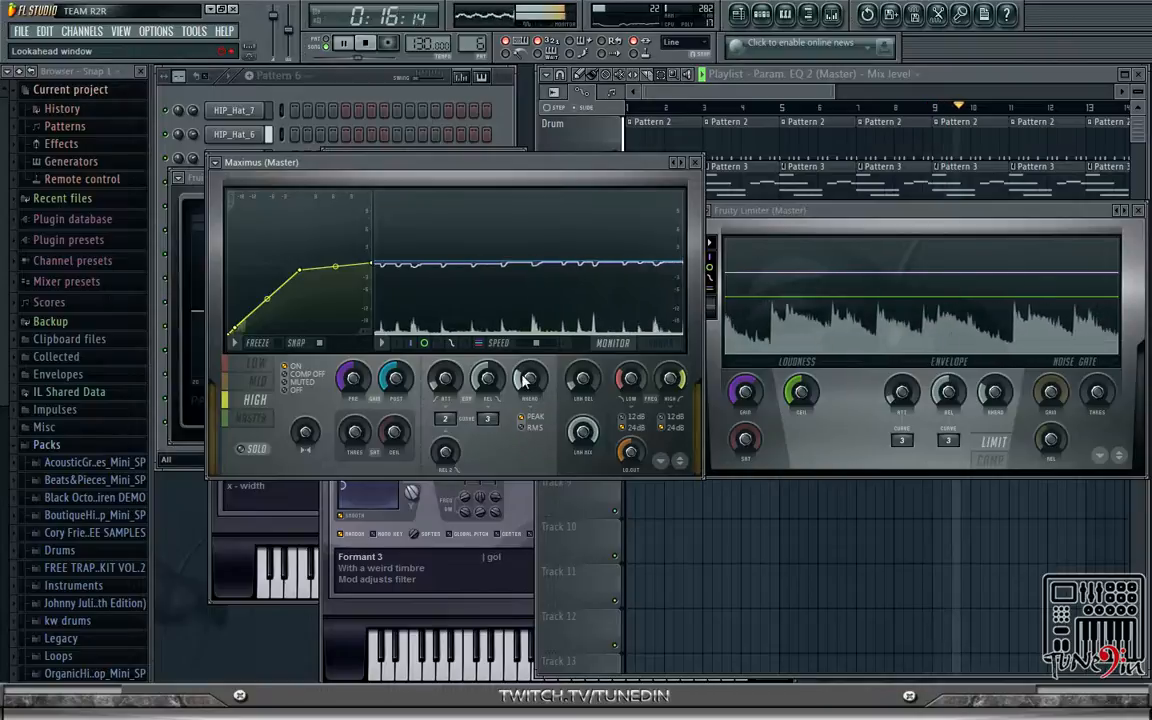
{"action": "left_click", "coordinate": [250, 418]}
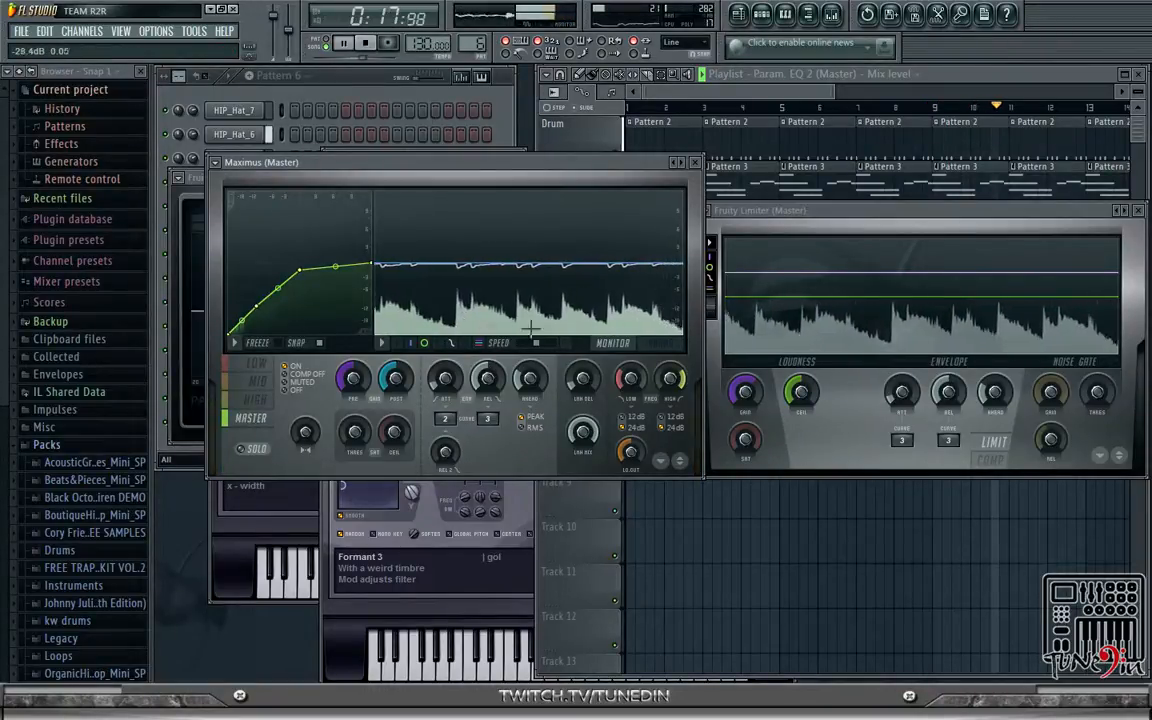
{"action": "left_click", "coordinate": [368, 44]}
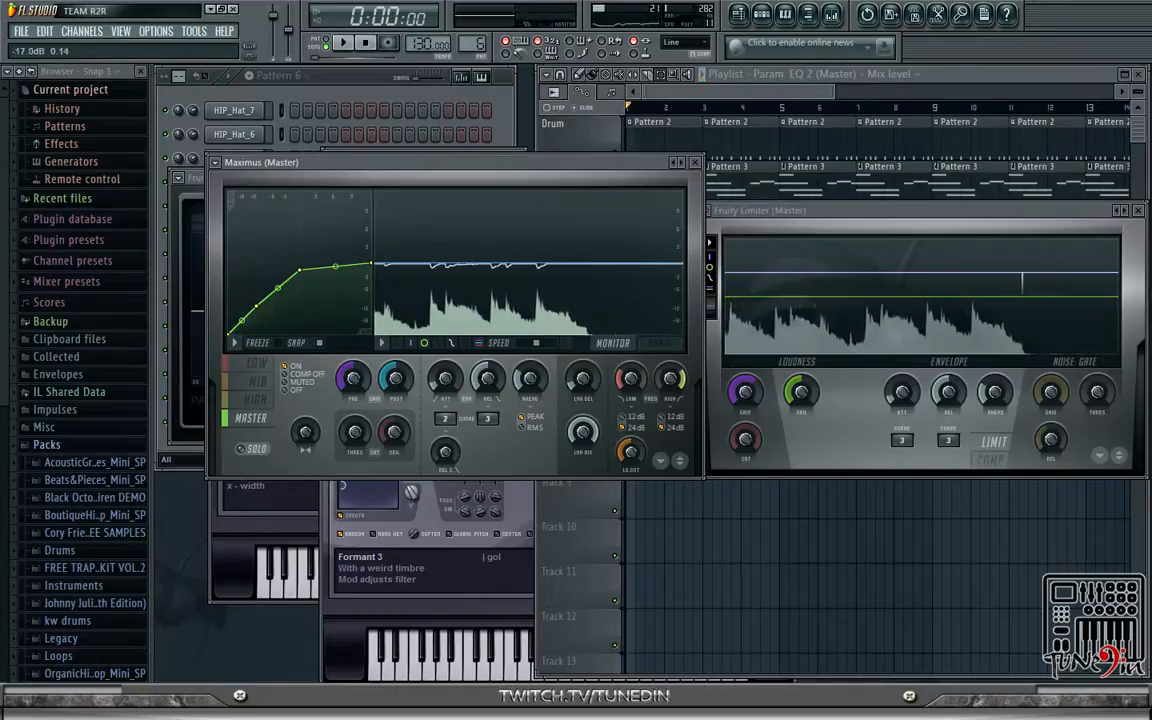
- Bring up the mixer and look over the Laurie Webb Ahh C and Insert 5 tracks and the Pattern 6 channels
{"action": "left_click_drag", "start_coordinate": [891, 211], "coordinate": [889, 215]}
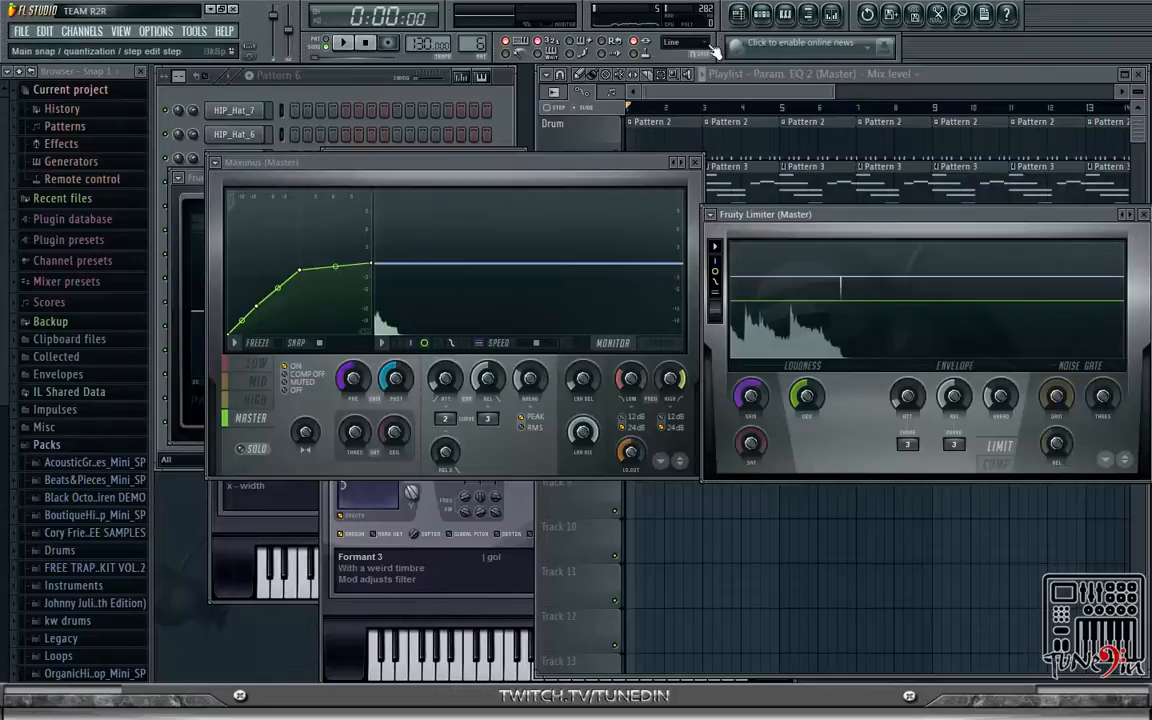
{"action": "left_click", "coordinate": [838, 20]}
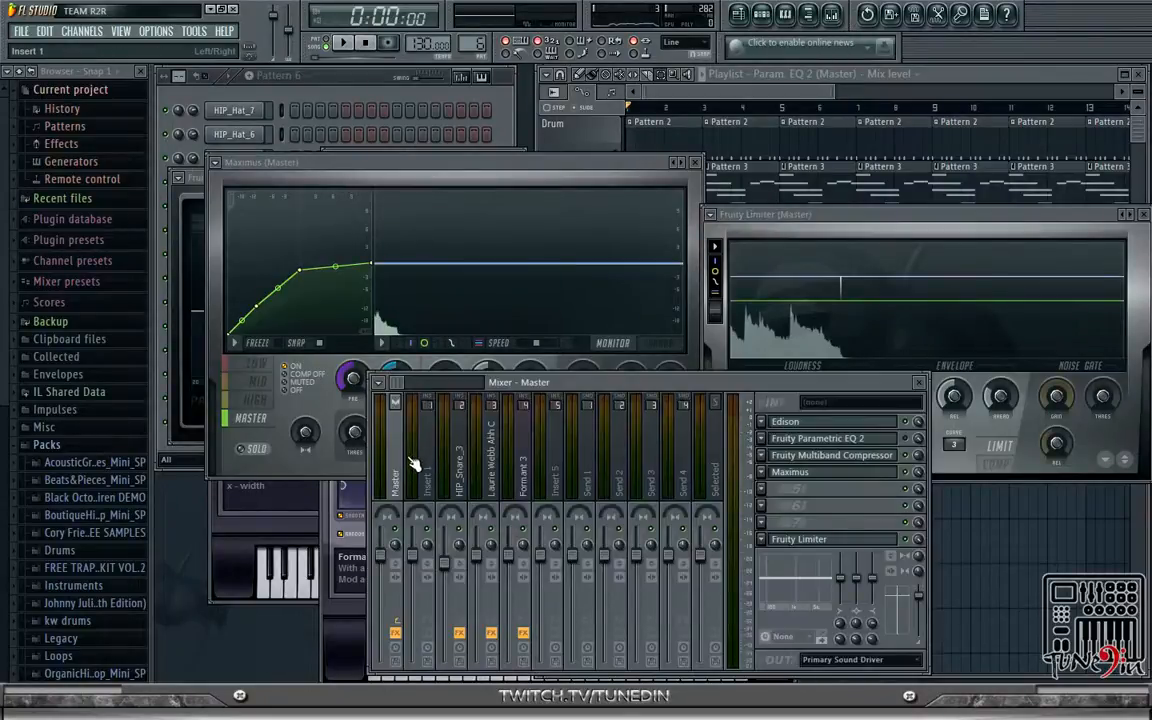
{"action": "left_click", "coordinate": [488, 466]}
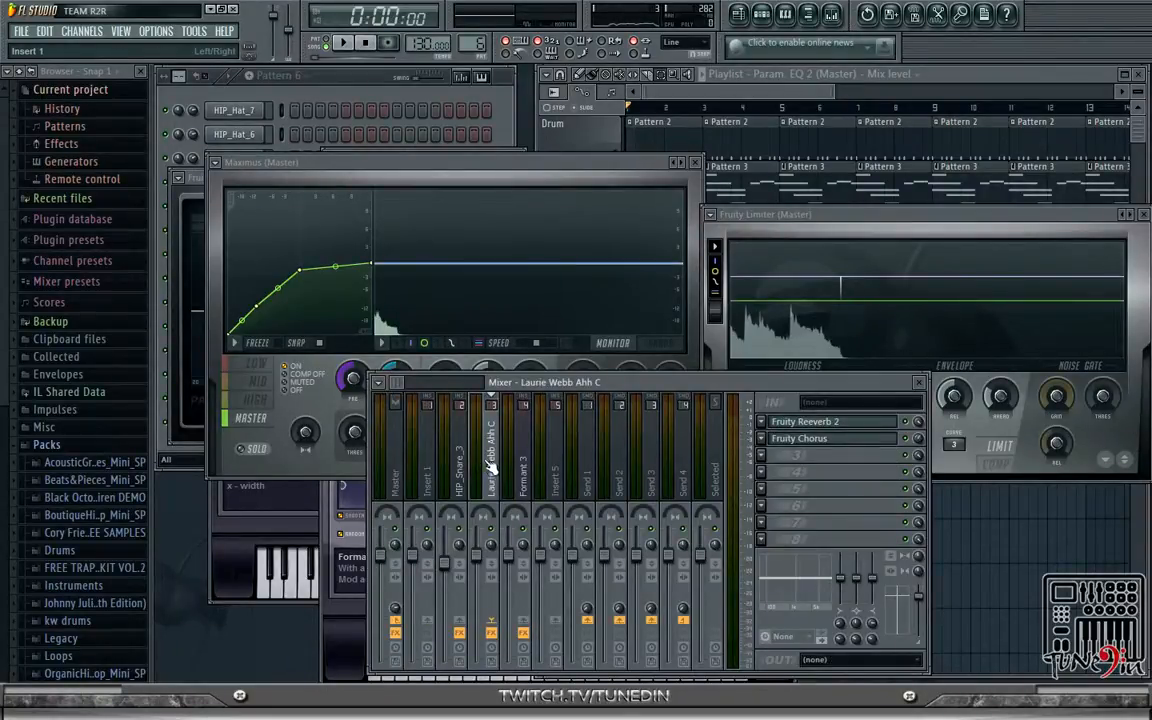
{"action": "left_click", "coordinate": [547, 489]}
{"action": "left_click", "coordinate": [318, 79]}
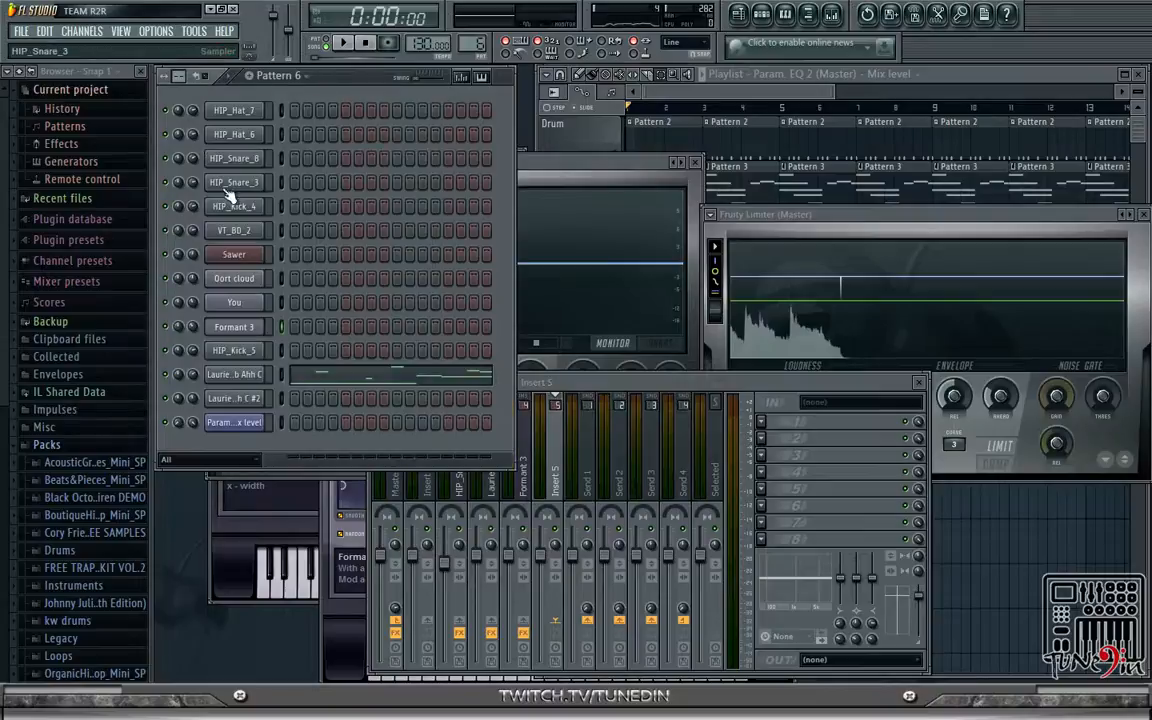
- Reopen the Master track's Fruity Limiter and check its level display while playing short passages of the song
{"action": "left_click", "coordinate": [393, 478]}
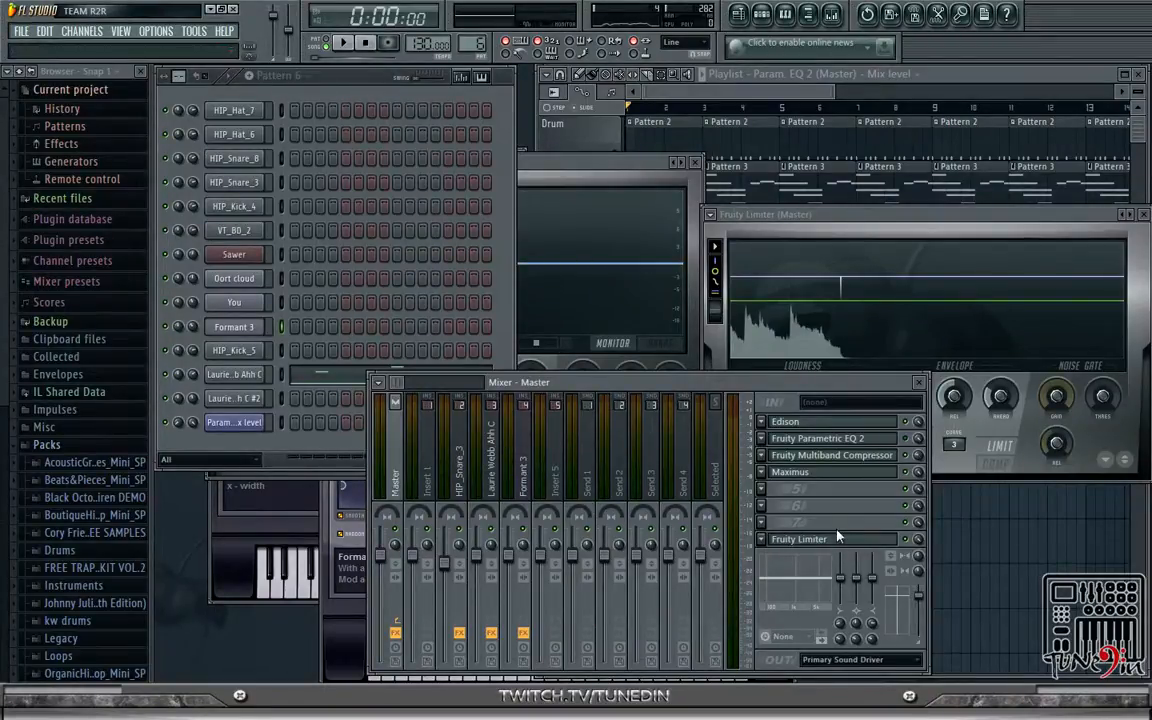
{"action": "left_click", "coordinate": [842, 540]}
{"action": "left_click", "coordinate": [842, 541]}
{"action": "left_click", "coordinate": [842, 541]}
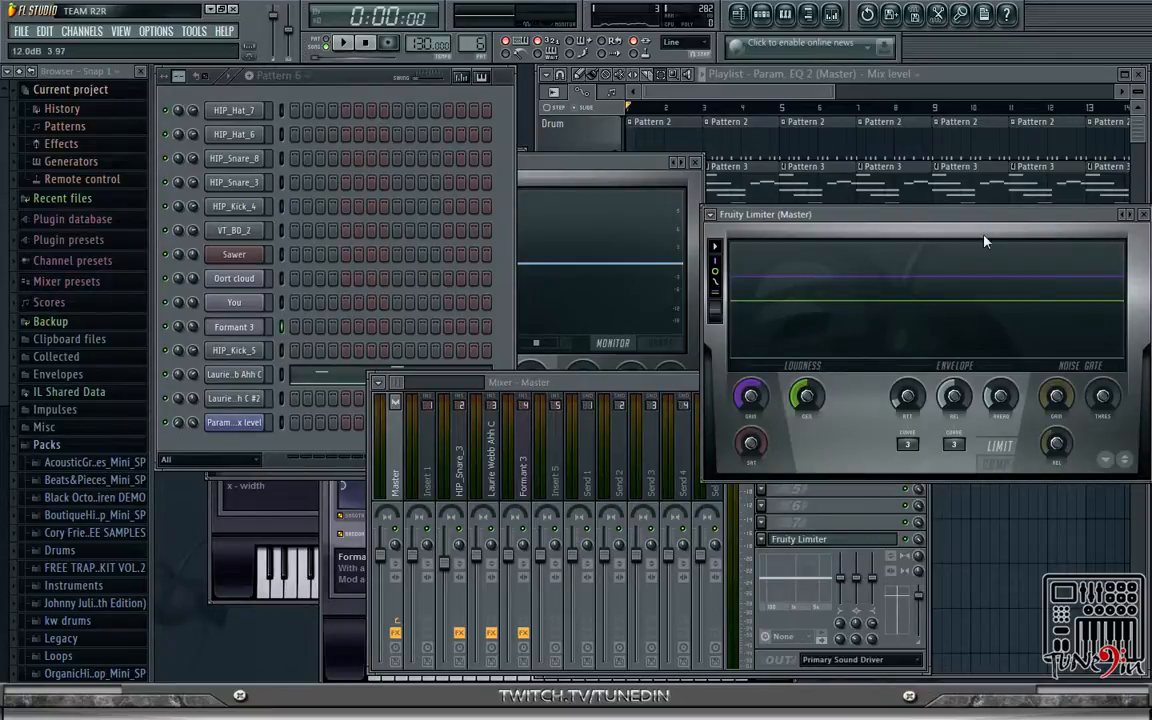
{"action": "left_click", "coordinate": [342, 45]}
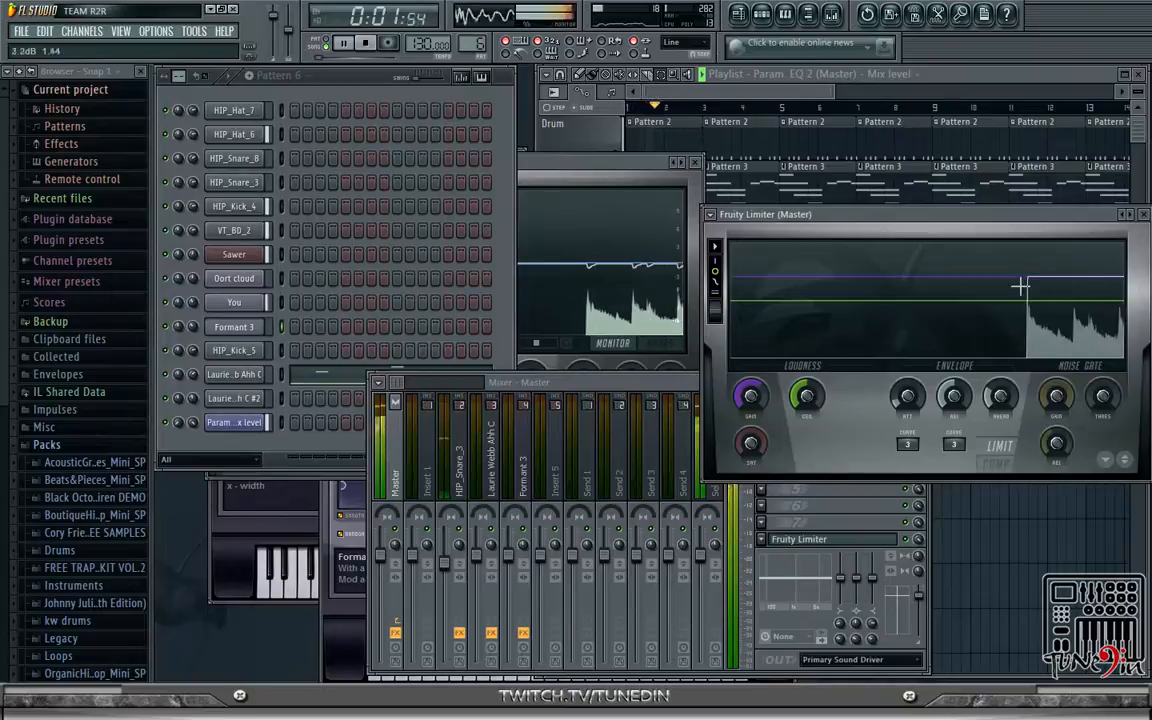
{"action": "left_click", "coordinate": [364, 46]}
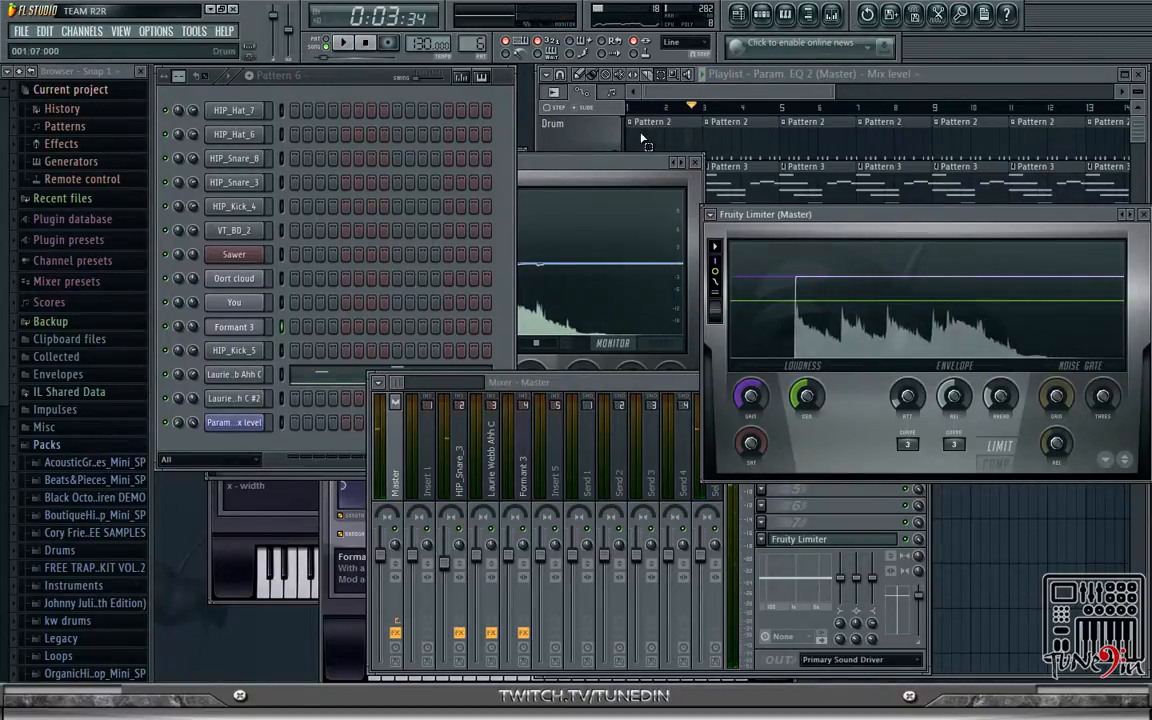
{"action": "left_click", "coordinate": [343, 44]}
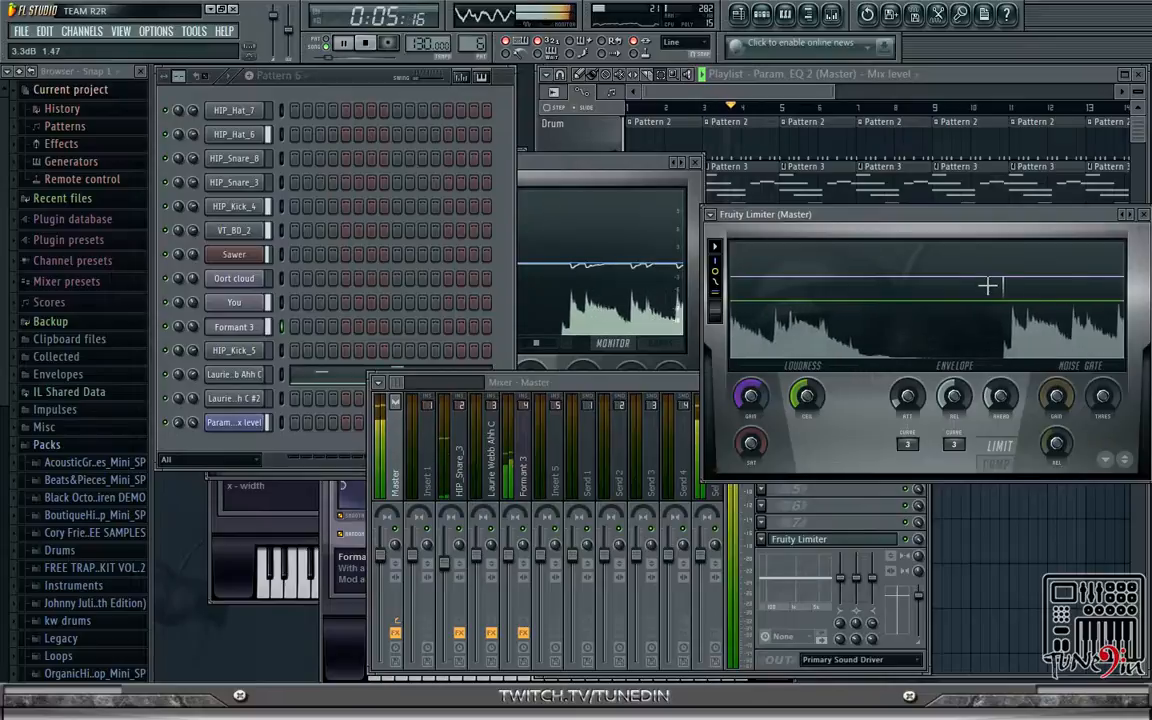
{"action": "left_click", "coordinate": [347, 46]}
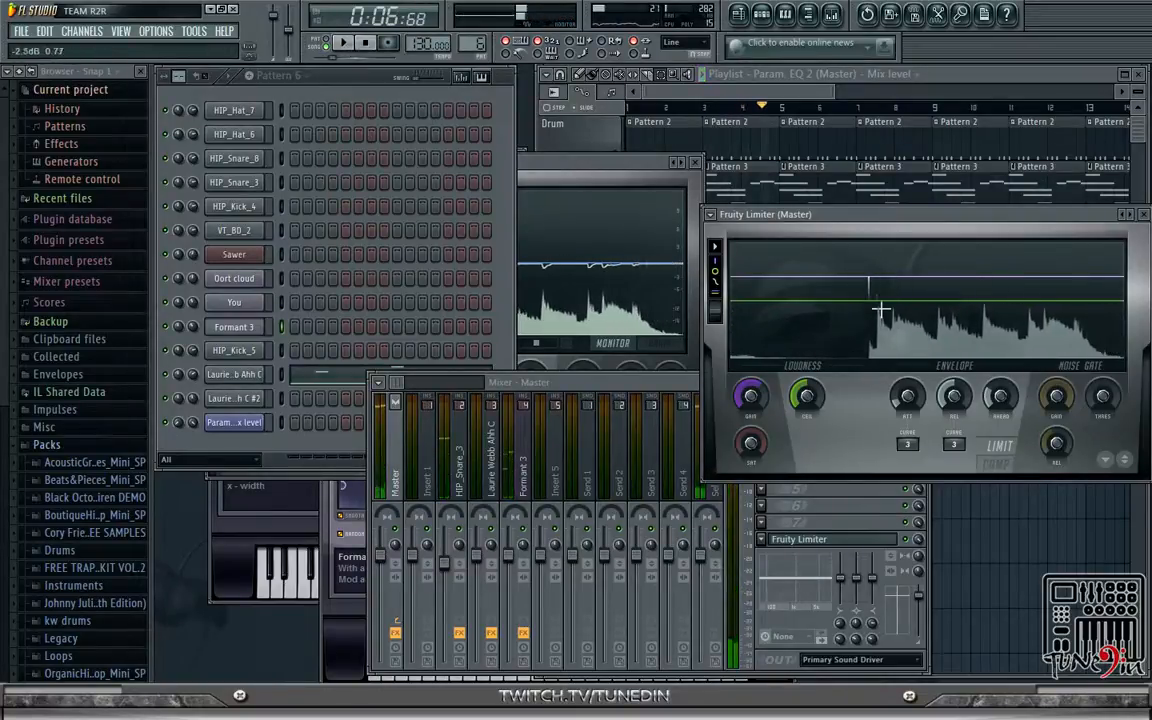